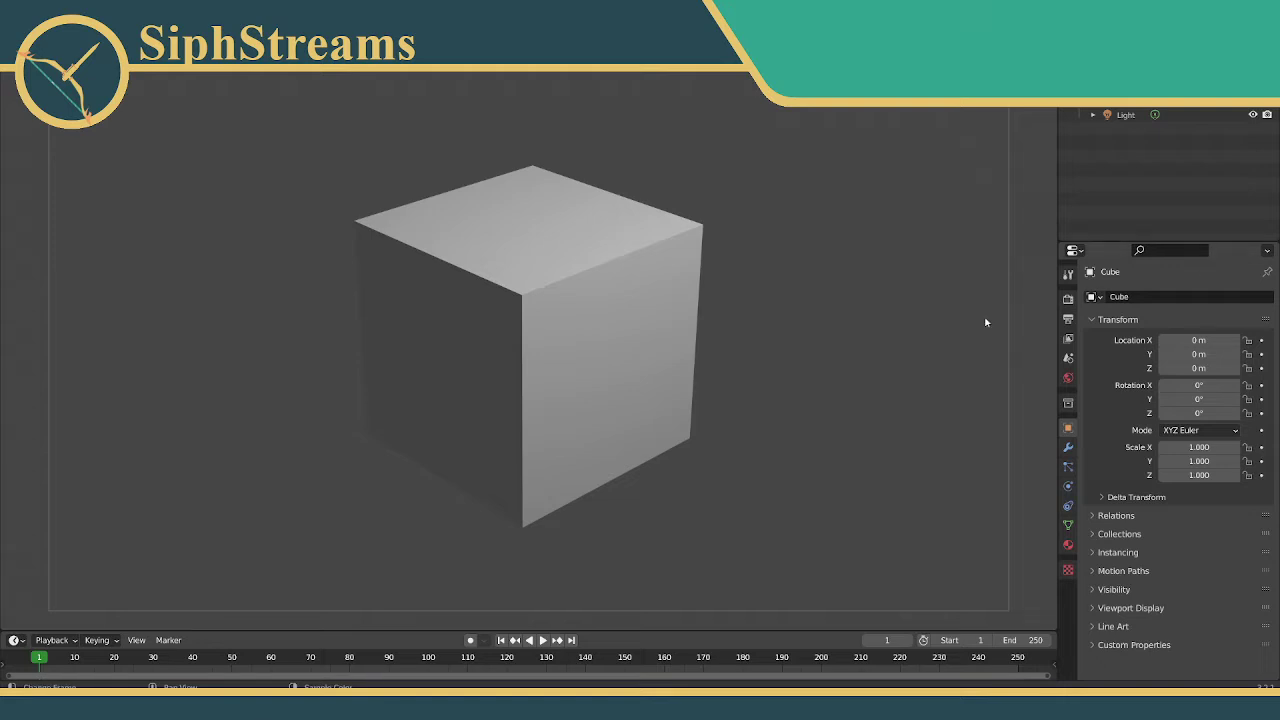
Switch the scene's render engine to Cycles and close the render result
{"action": "left_click", "coordinate": [1067, 298]}
{"action": "left_click", "coordinate": [1225, 298]}
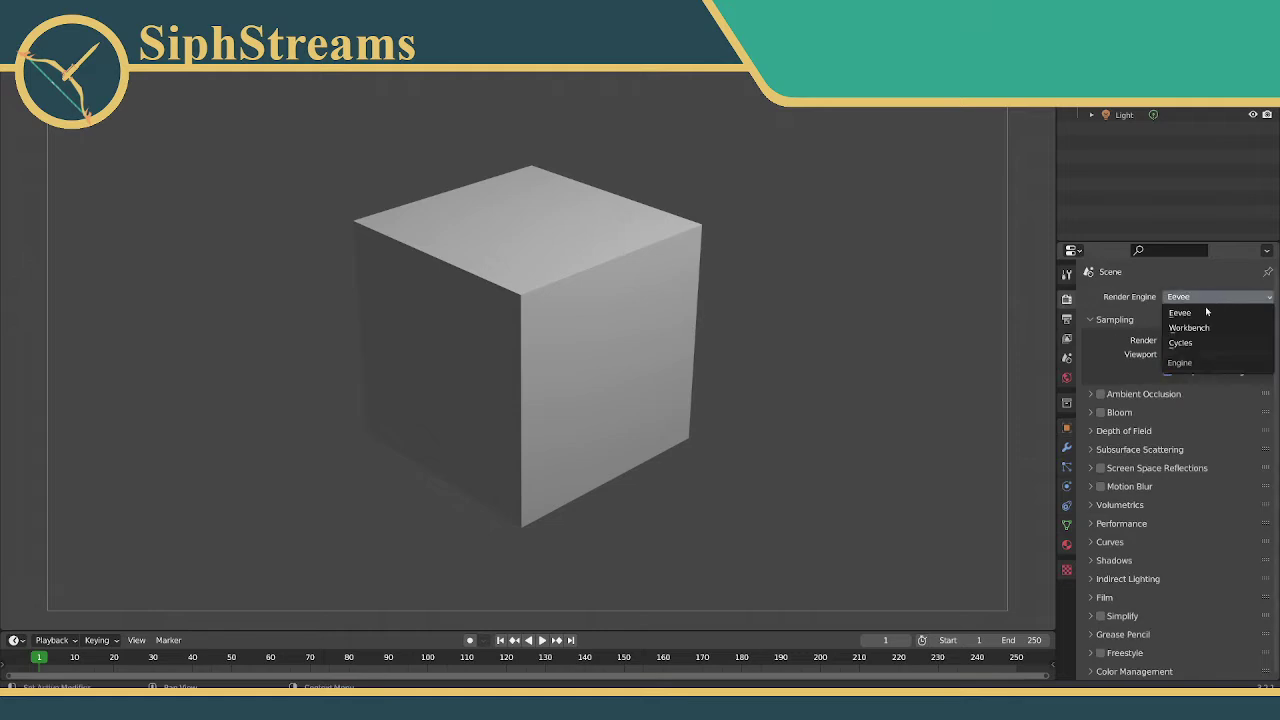
{"action": "left_click", "coordinate": [1195, 344]}
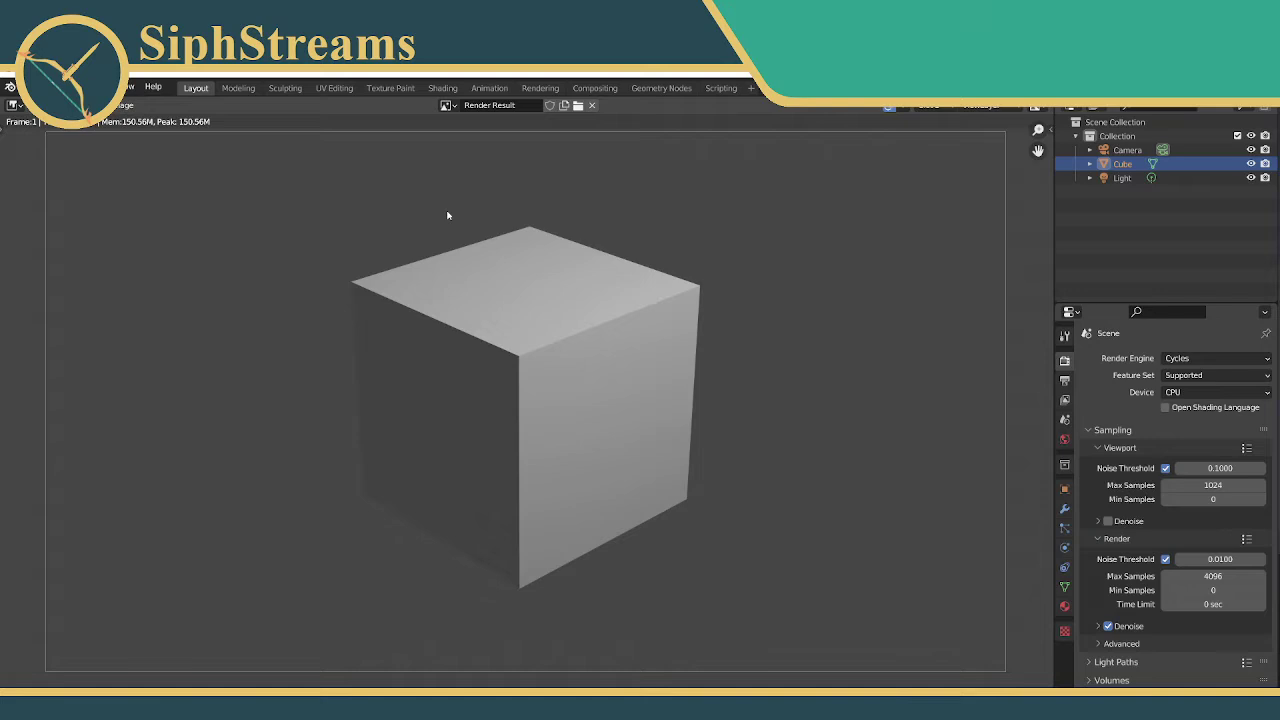
{"action": "key", "text": "Escape"}
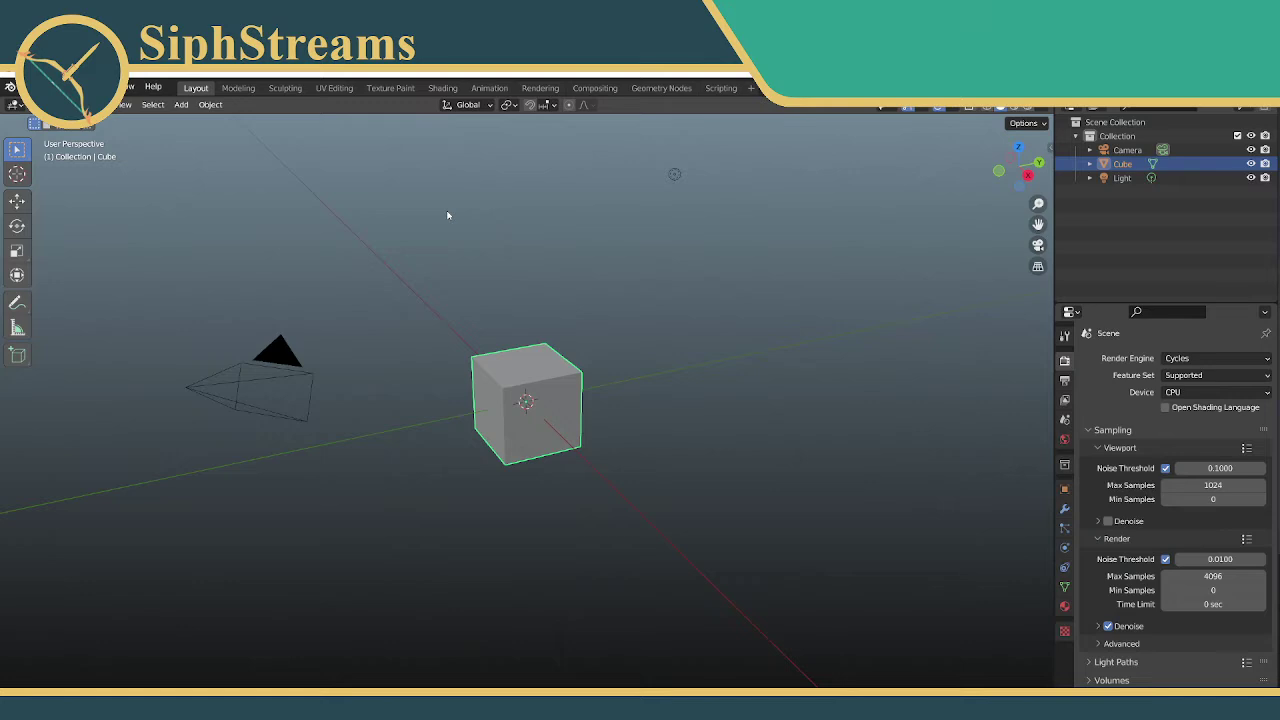
Examine the active tool, output, view layer, render, world and collection settings of the scene
{"action": "scroll", "coordinate": [466, 388], "scroll_direction": "up", "scroll_amount": 5}
{"action": "scroll", "coordinate": [520, 400], "scroll_direction": "down", "scroll_amount": 1}
{"action": "scroll", "coordinate": [490, 400], "scroll_direction": "up", "scroll_amount": 2}
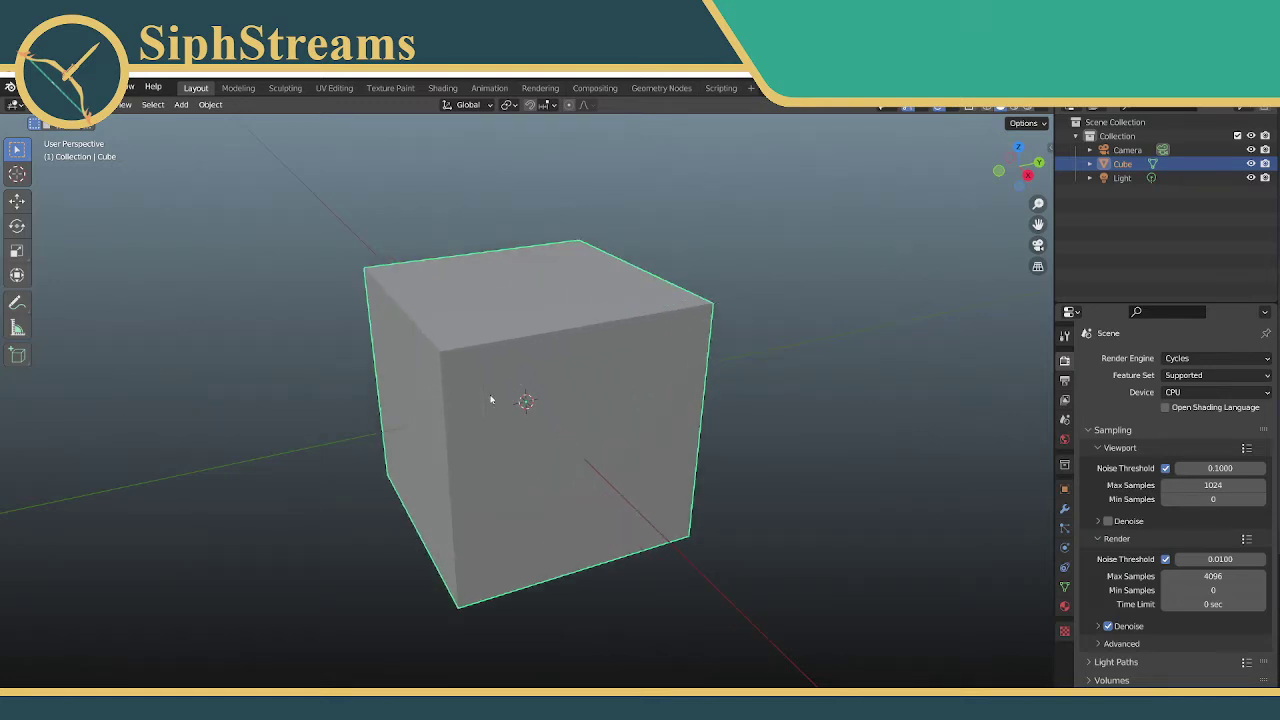
{"action": "middle_click_drag", "start_coordinate": [490, 400], "coordinate": [587, 400]}
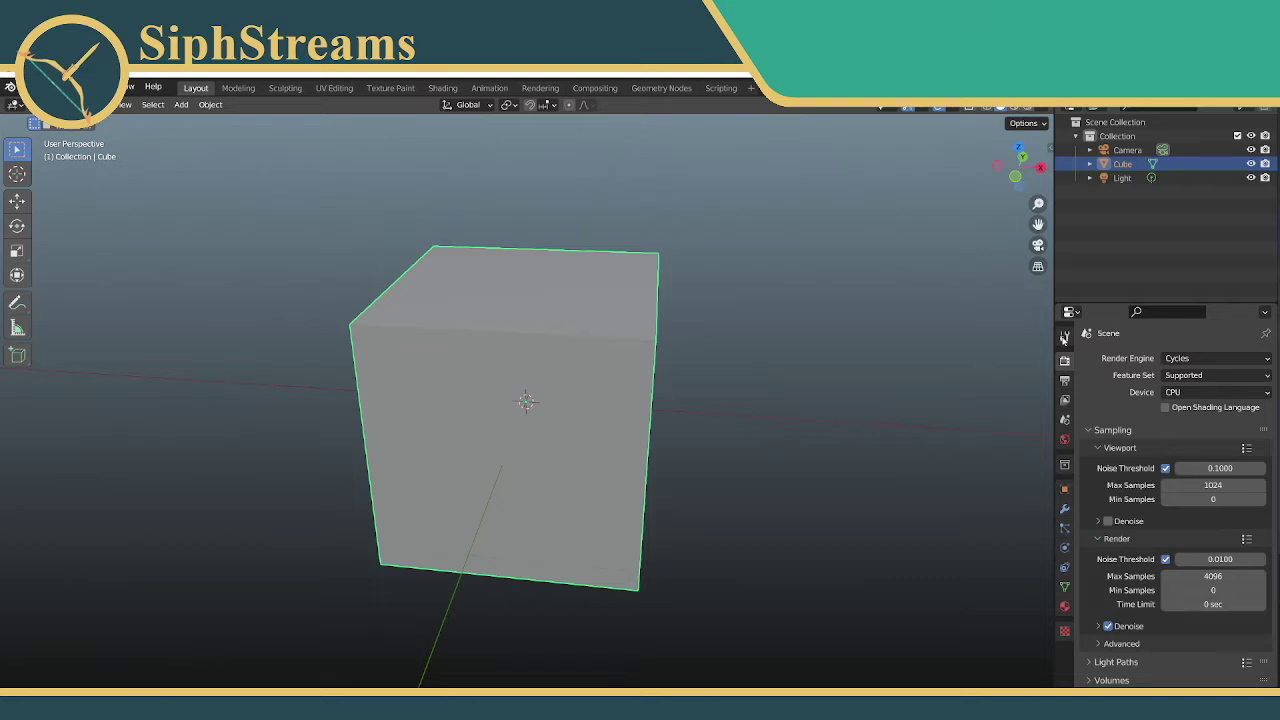
{"action": "left_click", "coordinate": [1063, 339]}
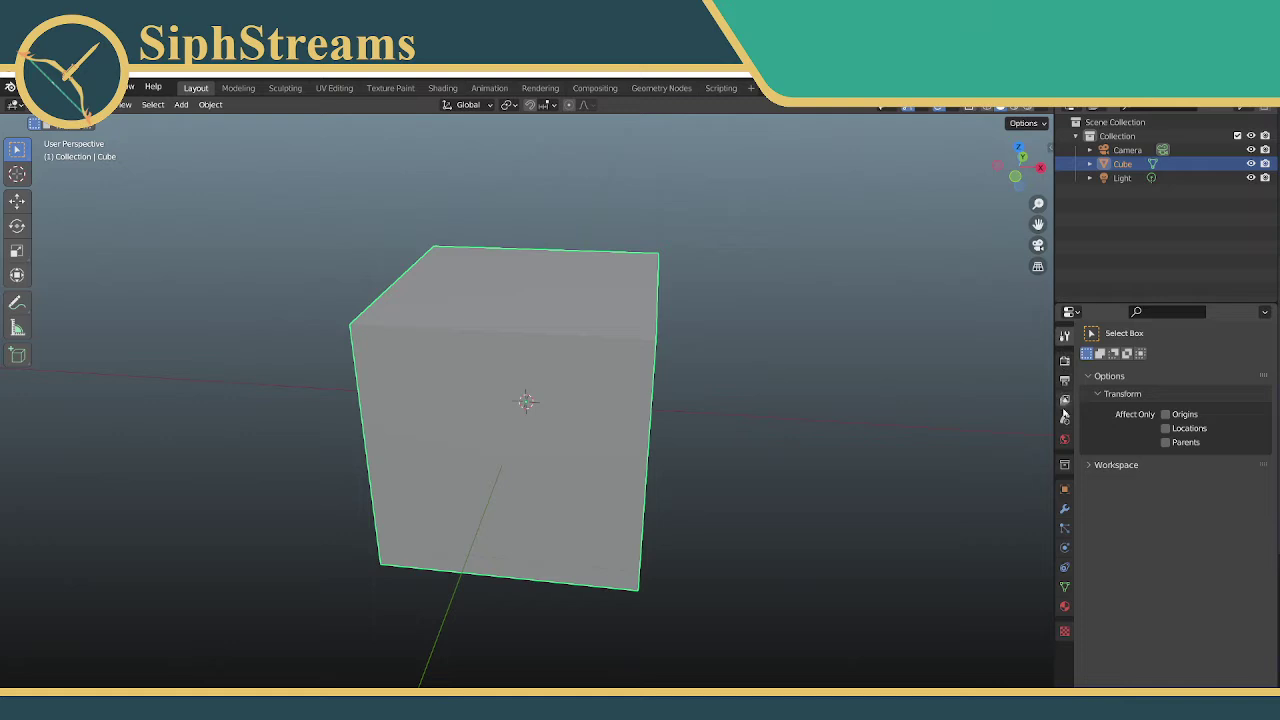
{"action": "left_click", "coordinate": [1064, 380]}
{"action": "left_click", "coordinate": [1065, 400]}
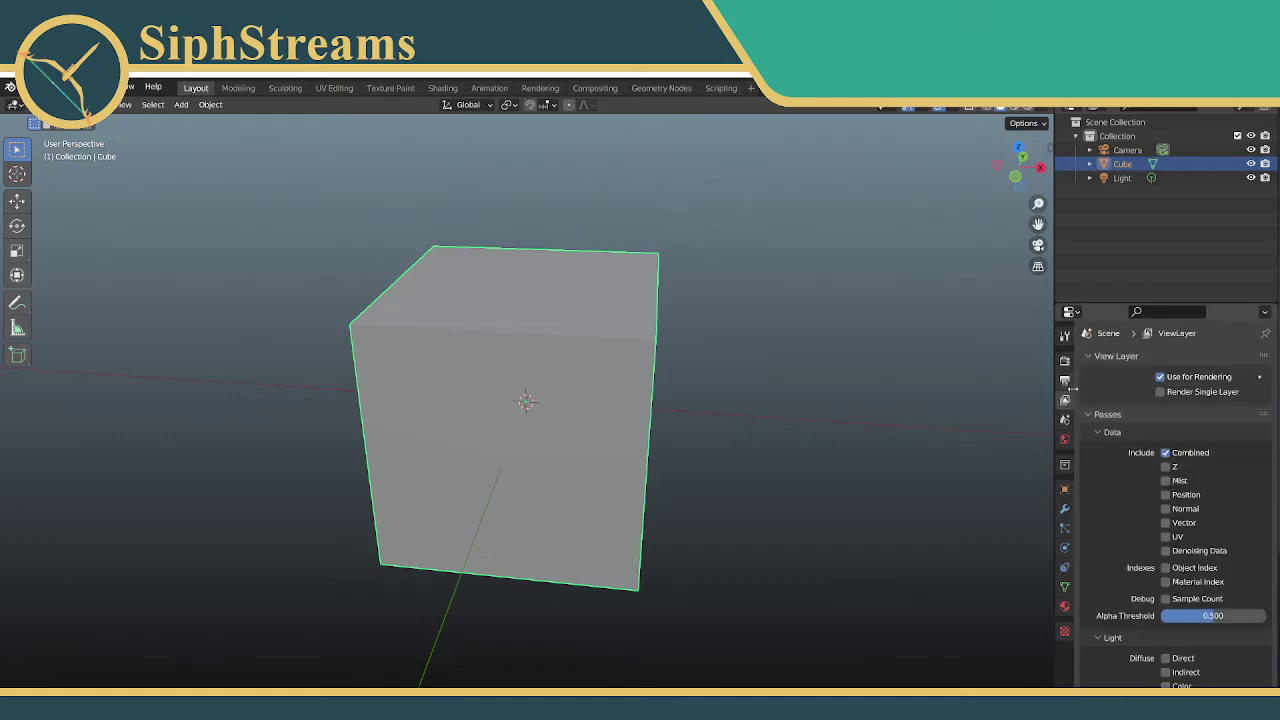
{"action": "left_click", "coordinate": [1064, 360]}
{"action": "left_click", "coordinate": [1064, 381]}
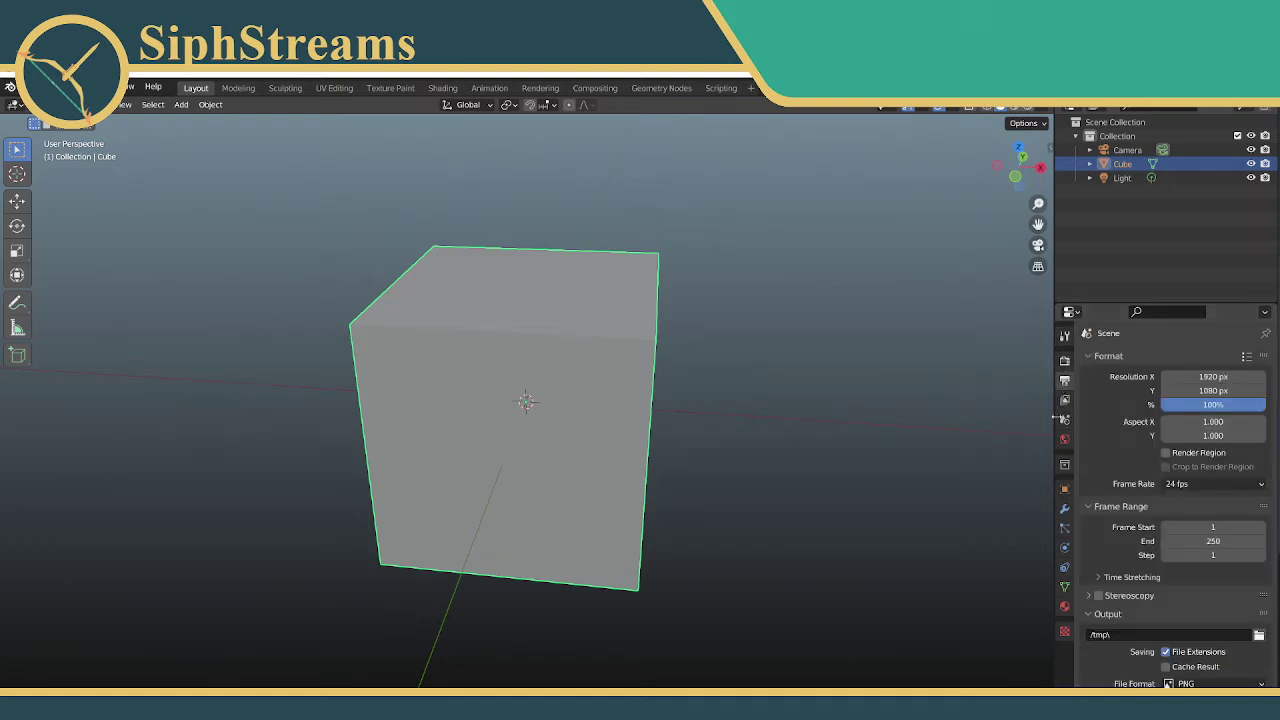
{"action": "left_click", "coordinate": [1064, 440]}
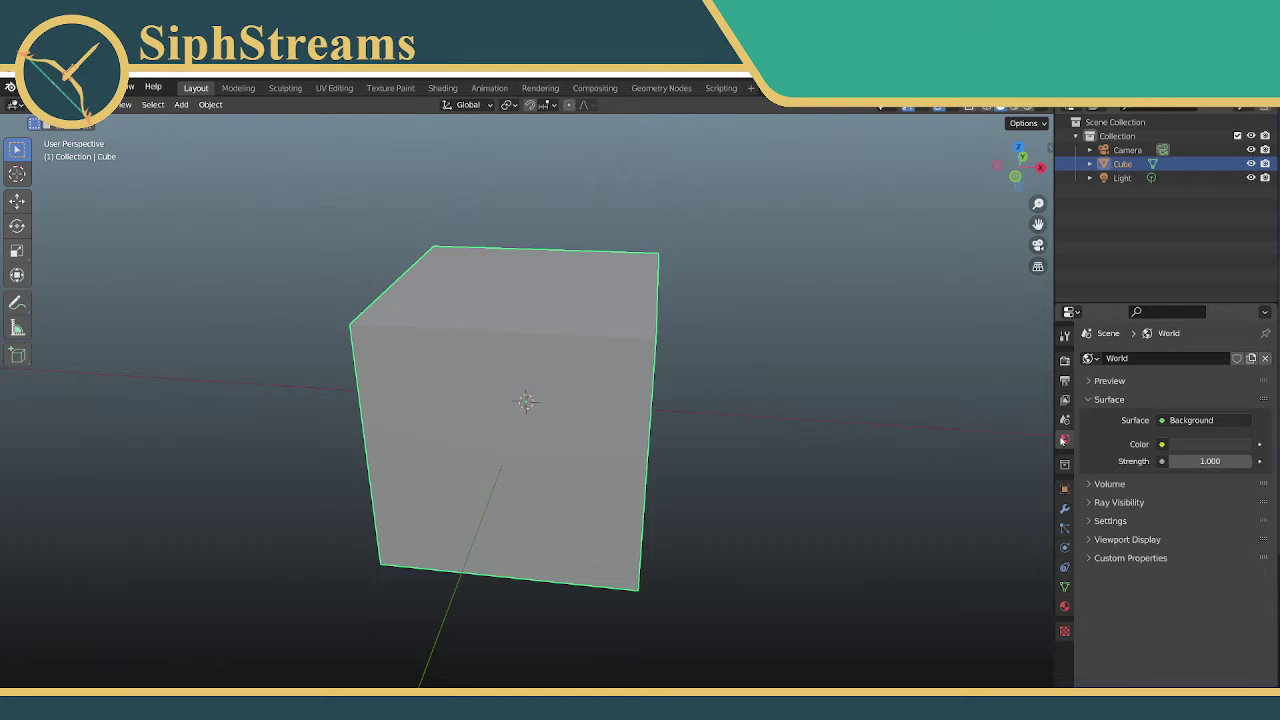
{"action": "left_click", "coordinate": [1065, 465]}
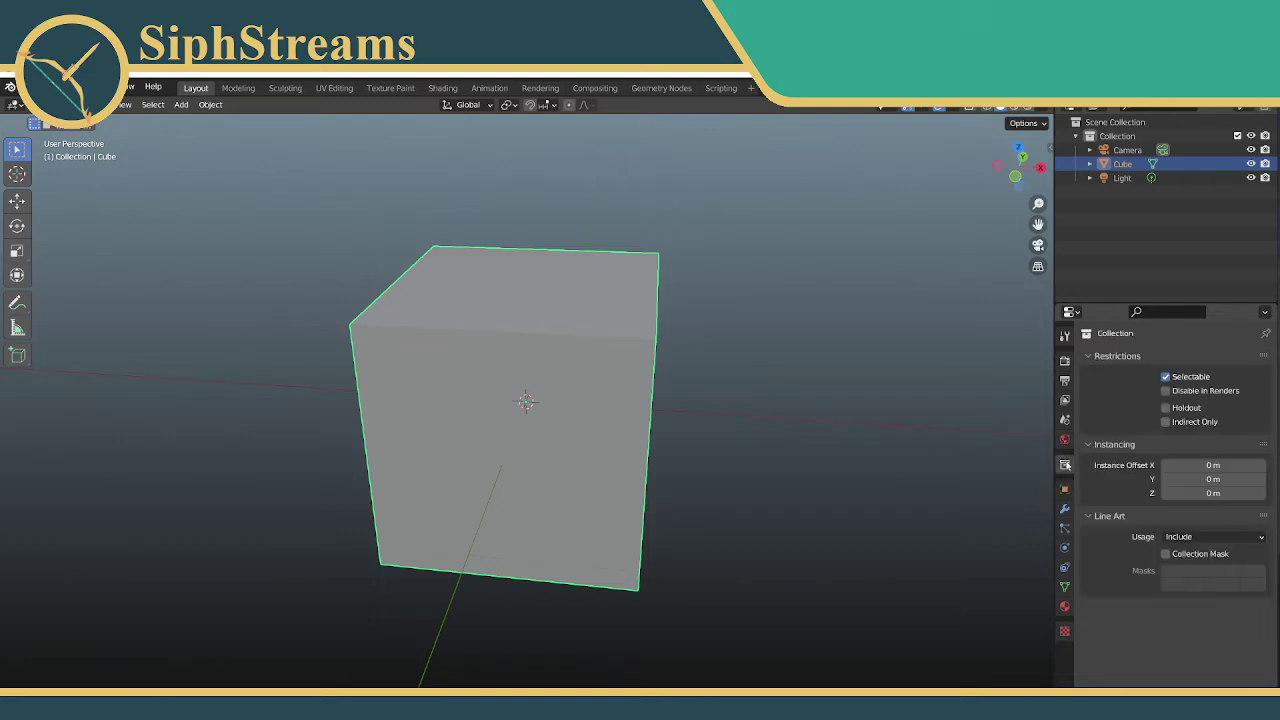
Examine the cube's object transform, modifier, particle, physics, constraint, mesh data and material settings, and the brush texture settings
{"action": "left_click", "coordinate": [1064, 489]}
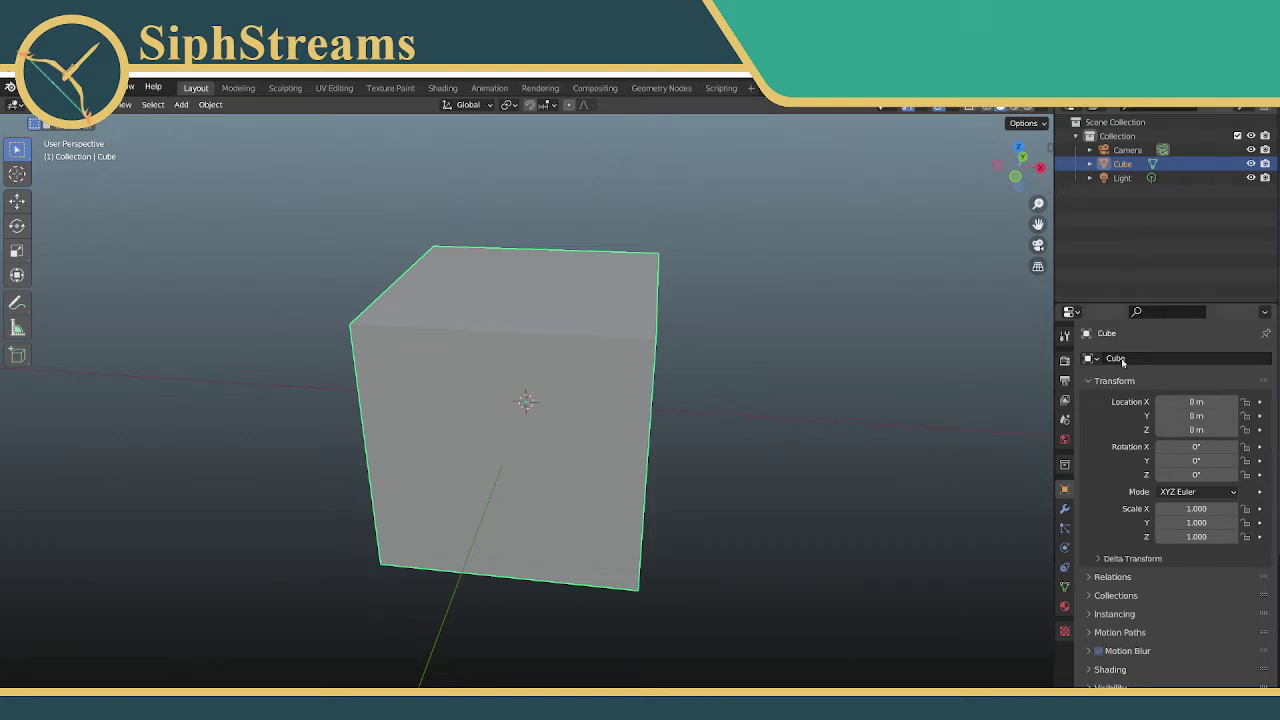
{"action": "scroll", "coordinate": [1122, 362], "scroll_direction": "down", "scroll_amount": 1}
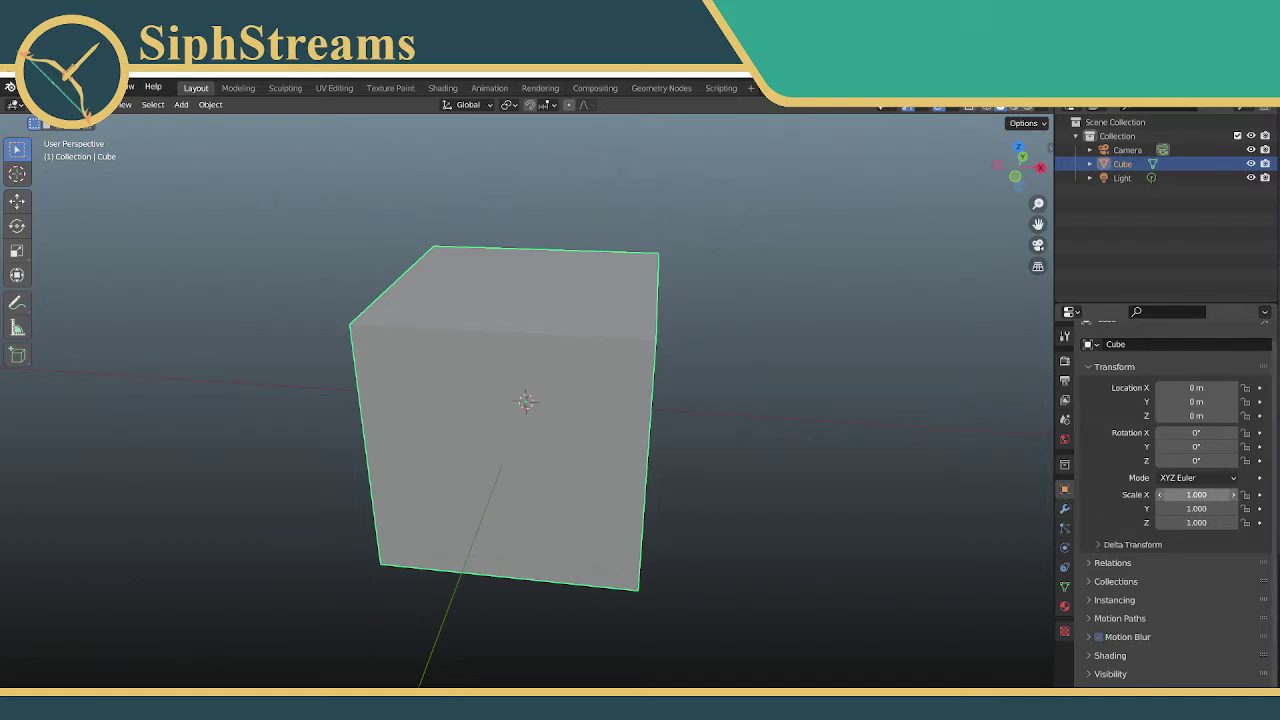
{"action": "left_click", "coordinate": [1170, 495]}
{"action": "left_click", "coordinate": [1146, 498]}
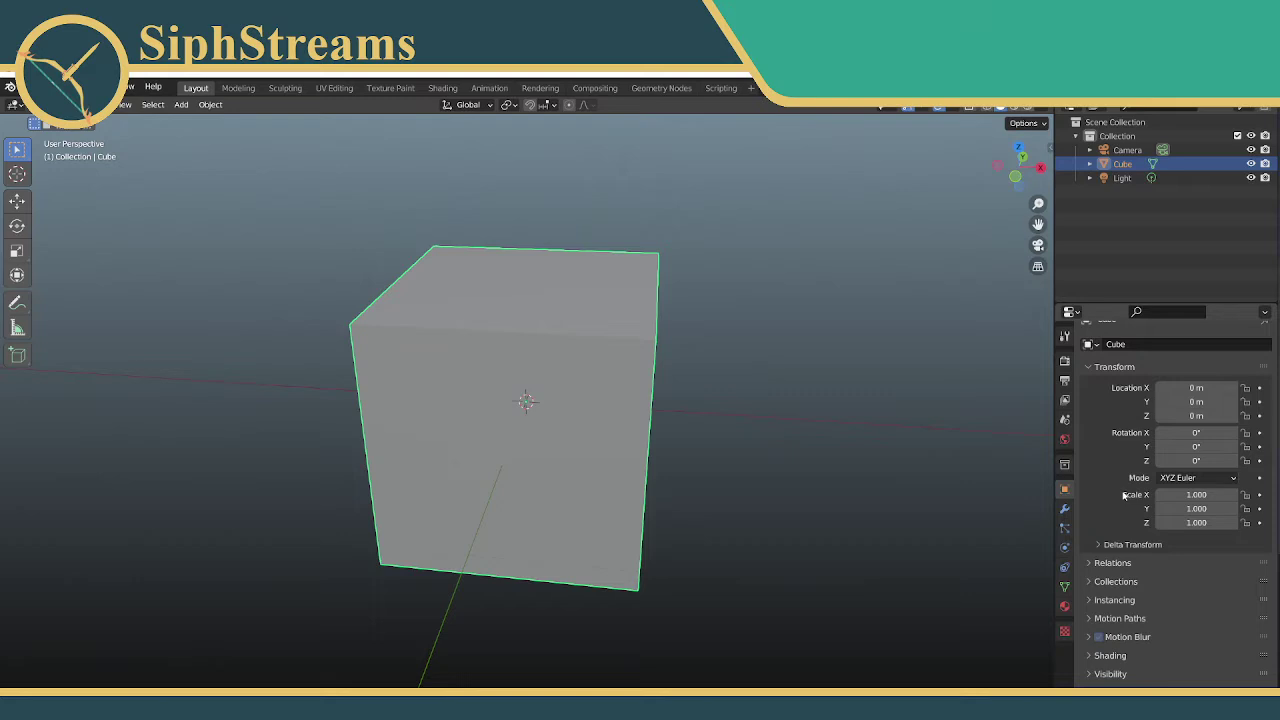
{"action": "left_click", "coordinate": [1063, 509]}
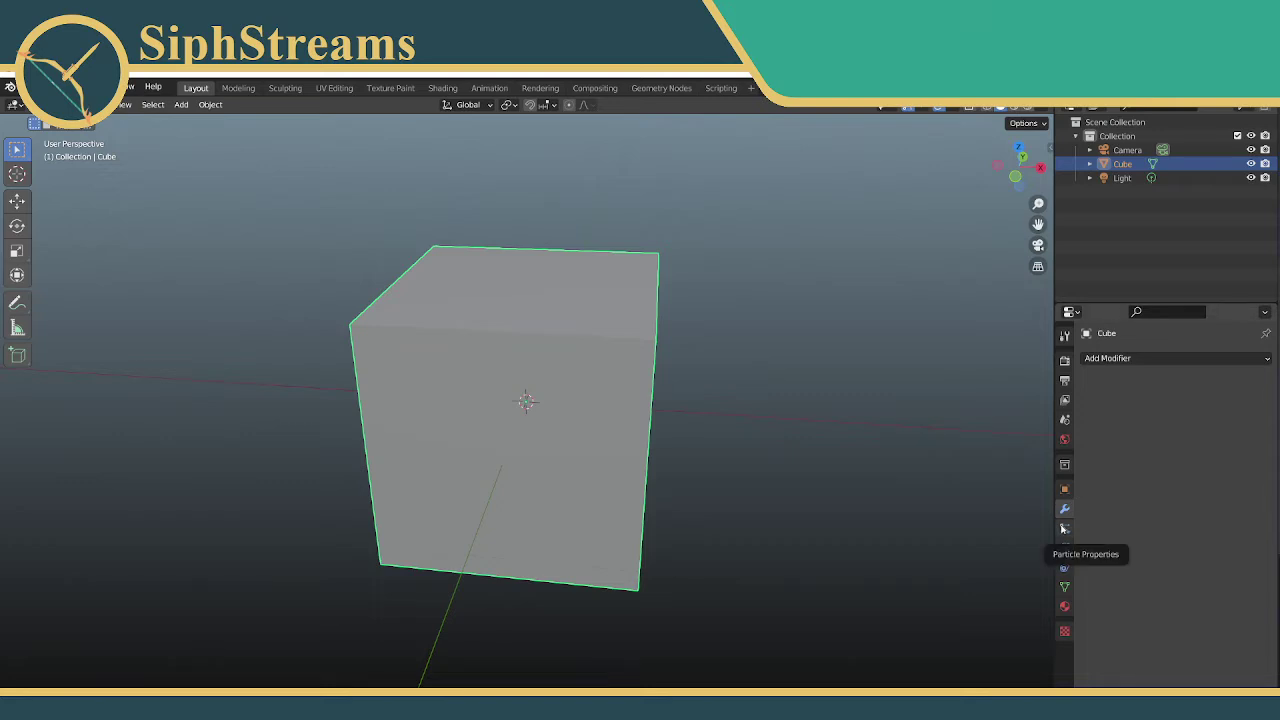
{"action": "left_click", "coordinate": [1063, 530]}
{"action": "left_click", "coordinate": [1065, 547]}
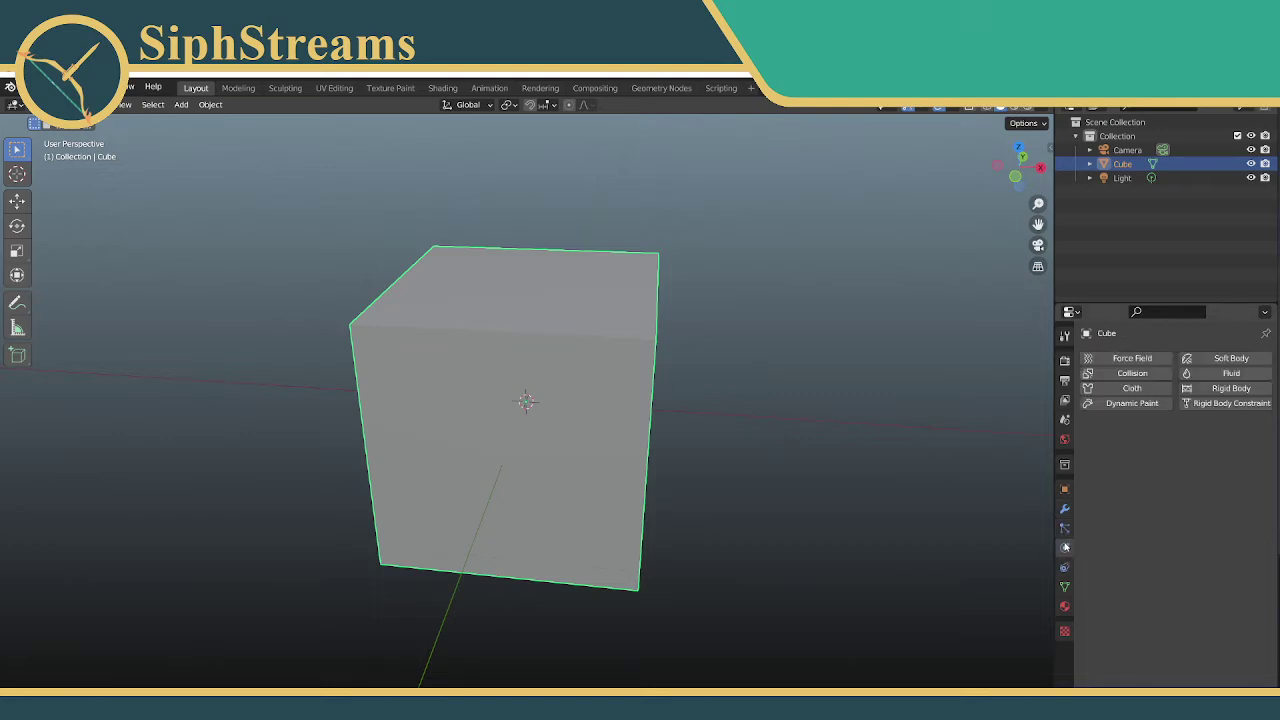
{"action": "left_click", "coordinate": [1065, 567]}
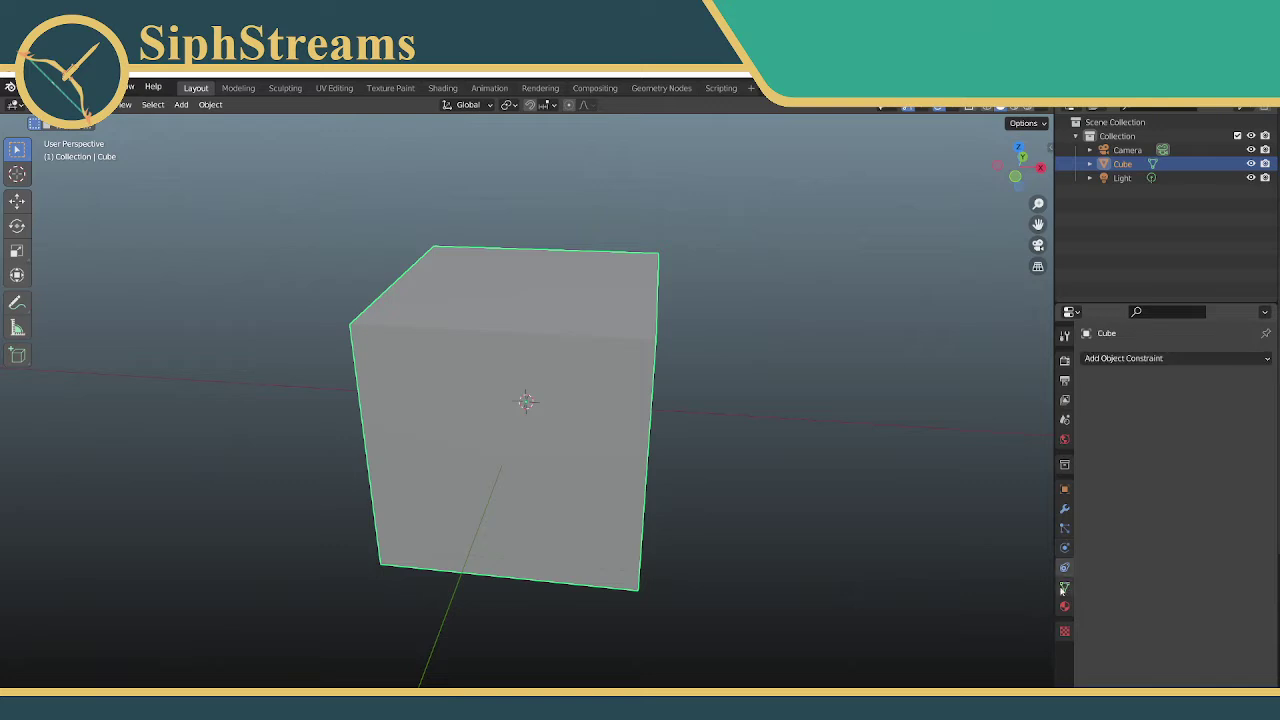
{"action": "left_click", "coordinate": [1063, 588]}
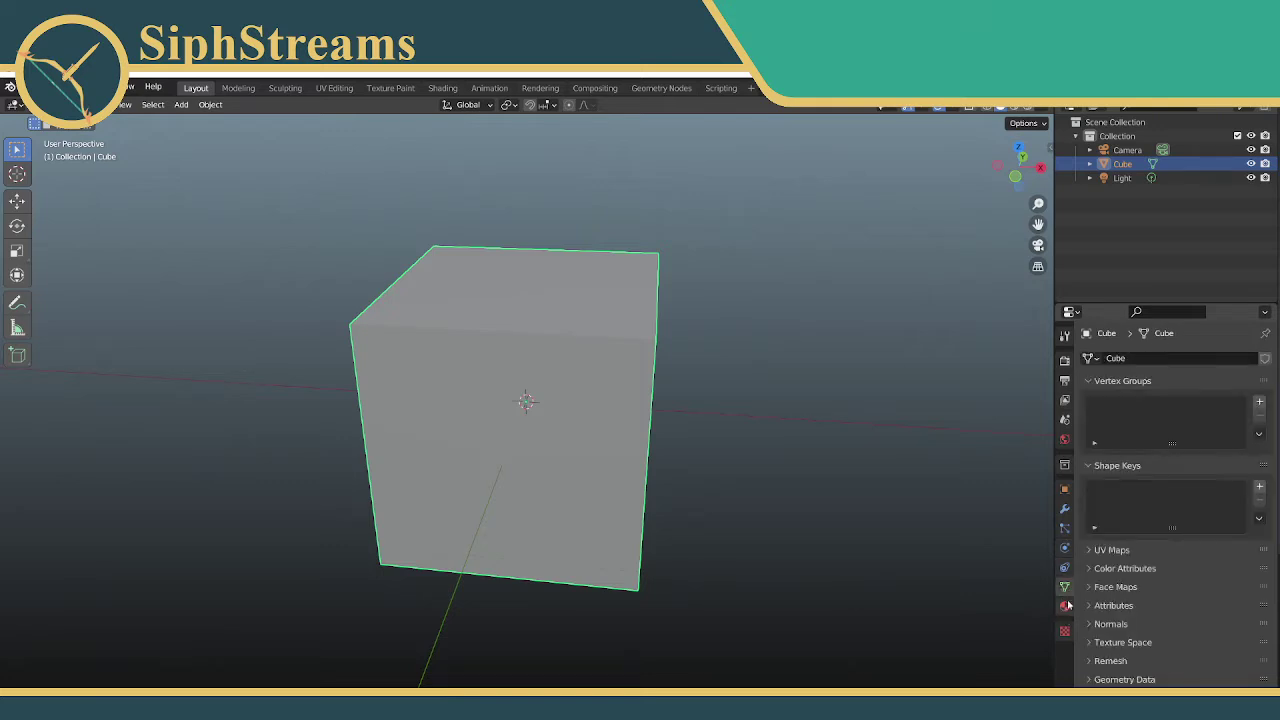
{"action": "left_click", "coordinate": [1064, 606]}
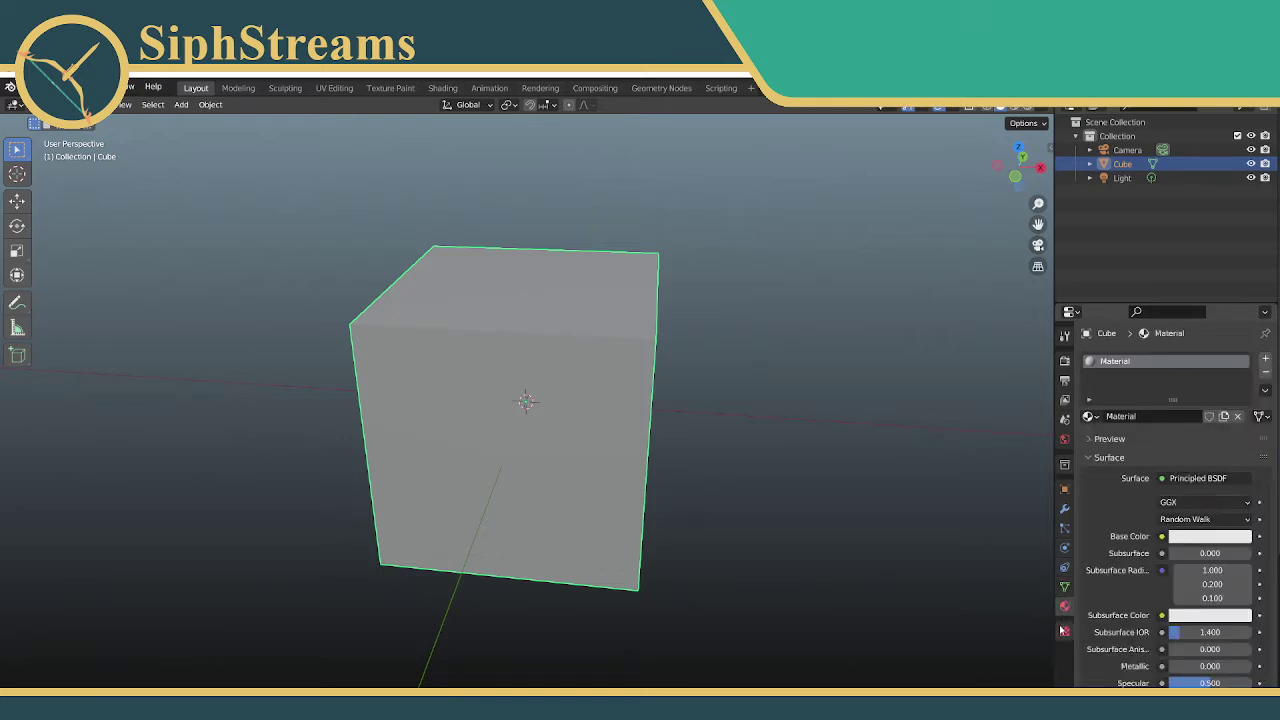
{"action": "left_click", "coordinate": [1064, 630]}
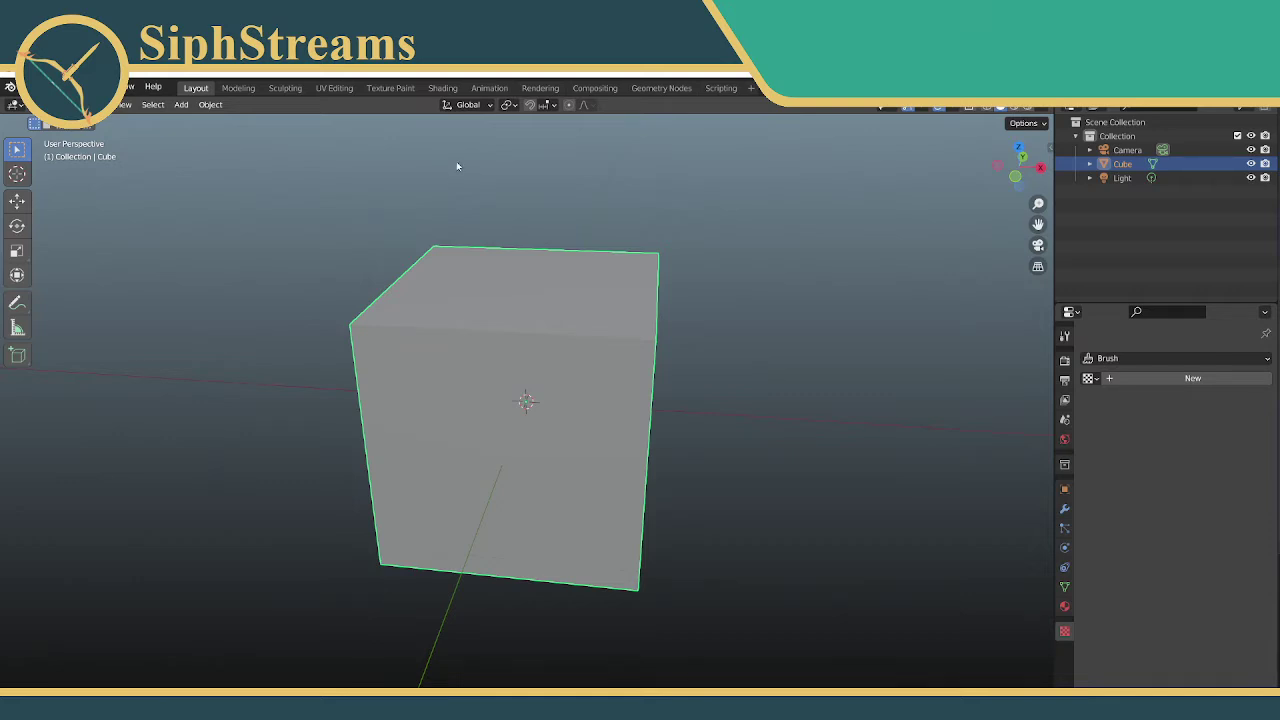
Switch to the web browser and review the Ishtar Gate reference images
{"action": "scroll", "coordinate": [479, 273], "scroll_direction": "down", "scroll_amount": 8}
{"action": "scroll", "coordinate": [479, 273], "scroll_direction": "up", "scroll_amount": 2}
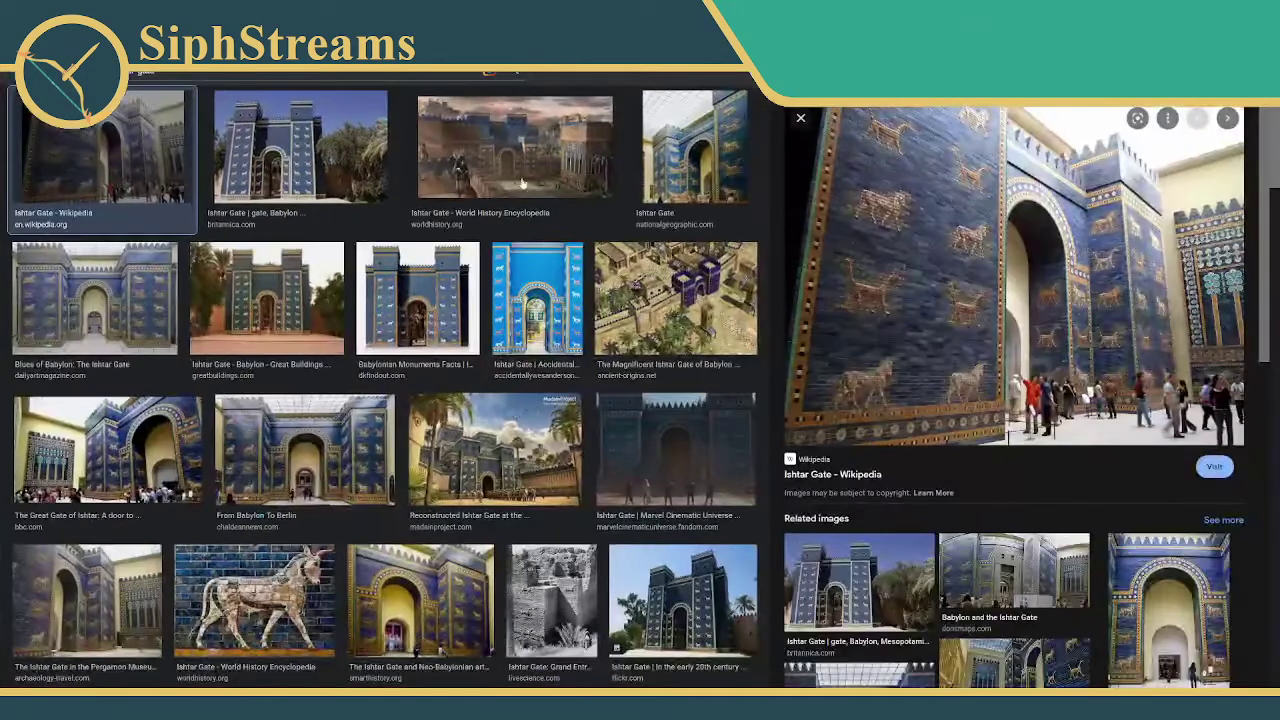
{"action": "scroll", "coordinate": [890, 420], "scroll_direction": "up", "scroll_amount": 2}
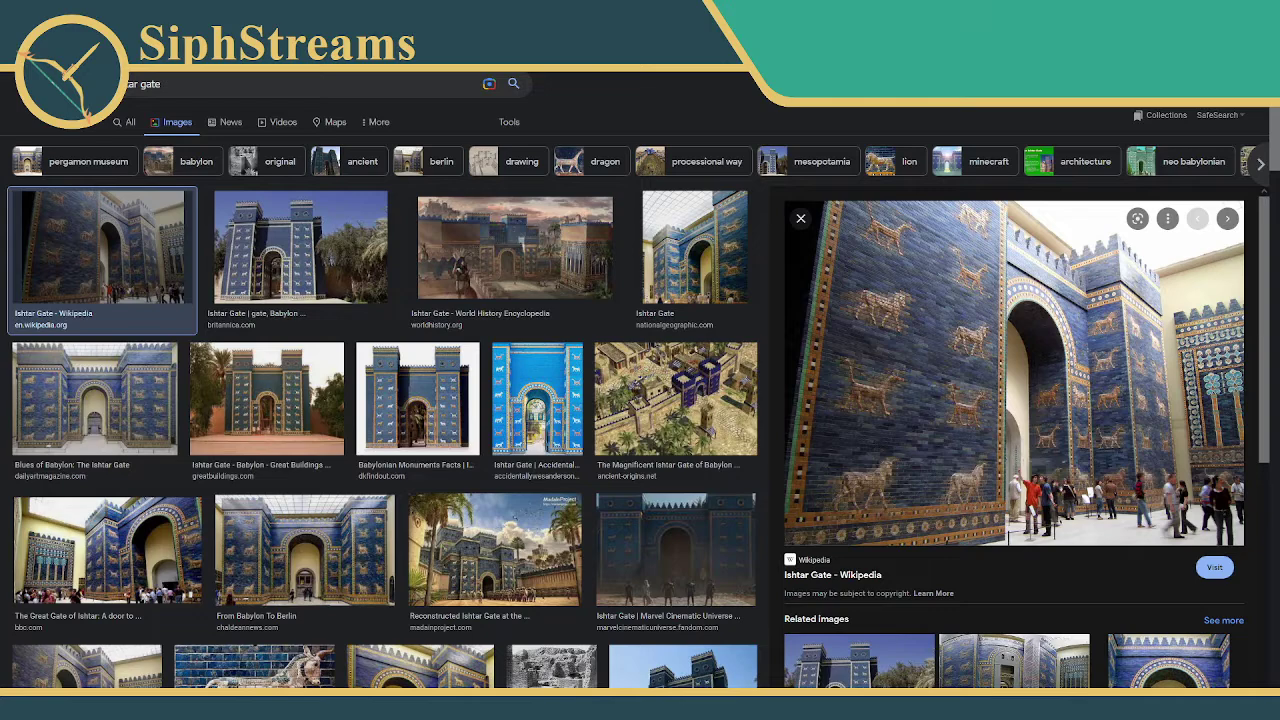
{"action": "left_click_drag", "start_coordinate": [390, 12], "coordinate": [1279, 276]}
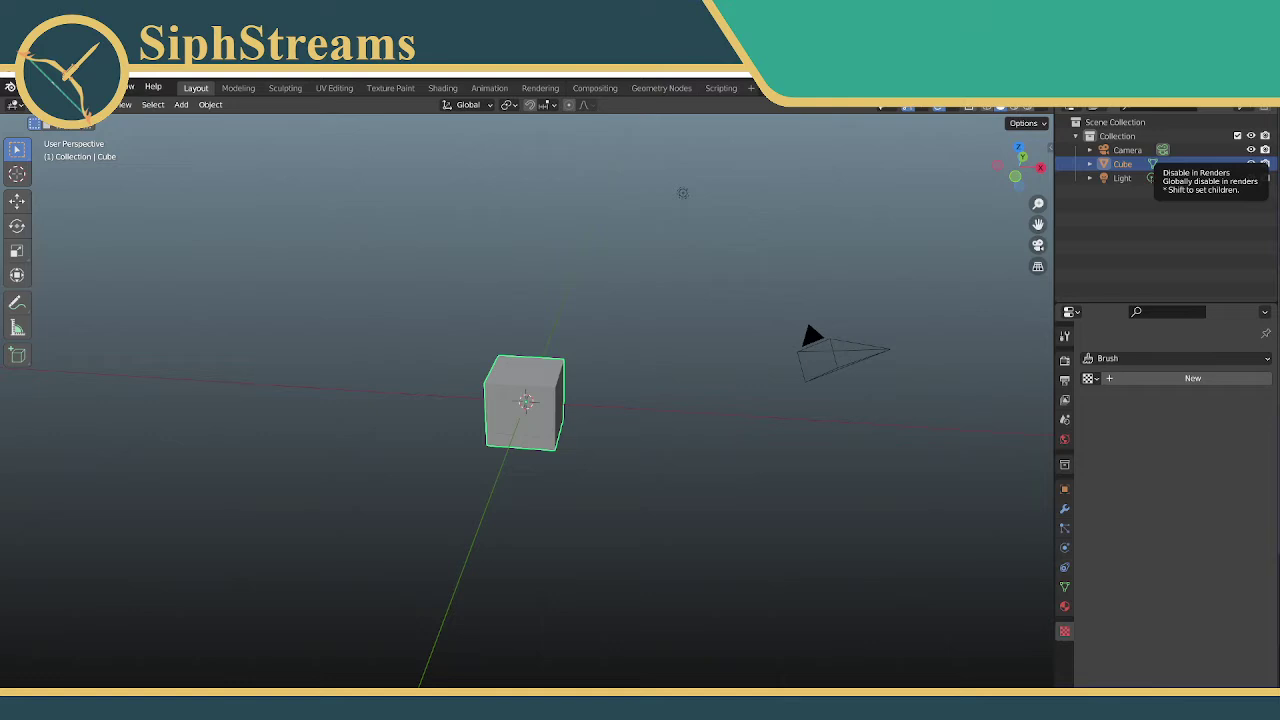
{"action": "scroll", "coordinate": [531, 403], "scroll_direction": "up", "scroll_amount": 6}
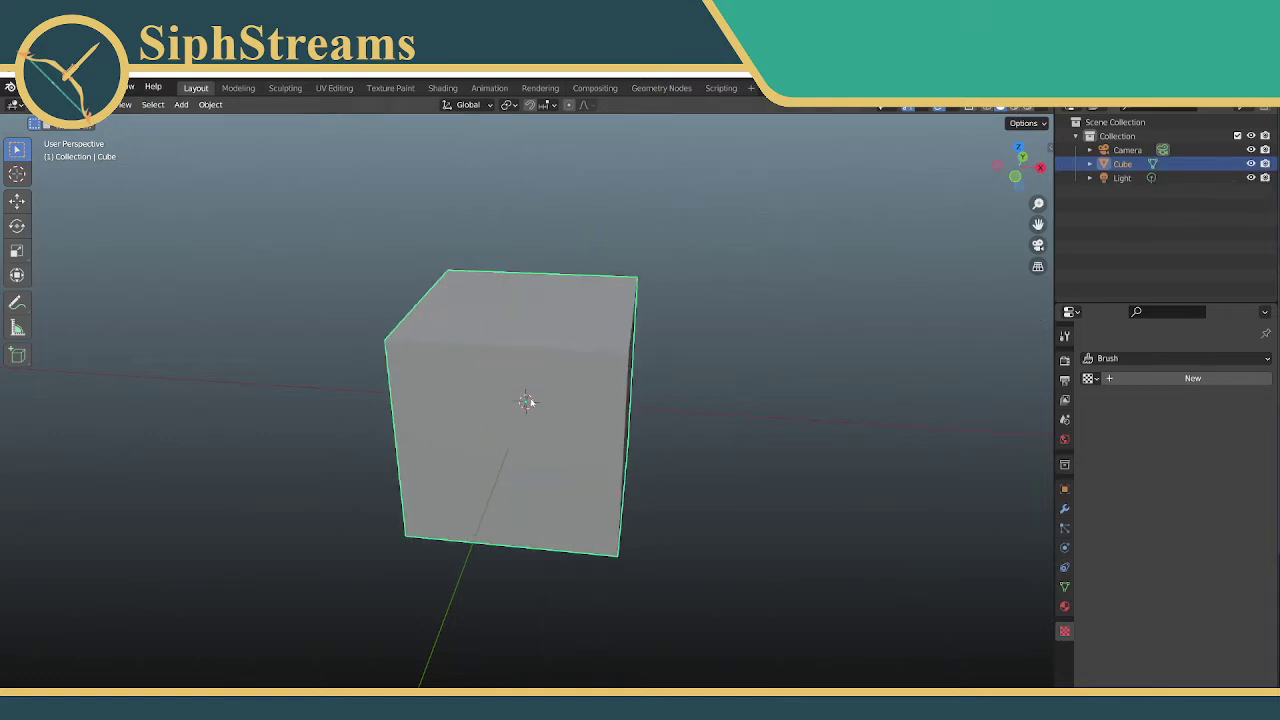
{"action": "scroll", "coordinate": [528, 403], "scroll_direction": "down", "scroll_amount": 2}
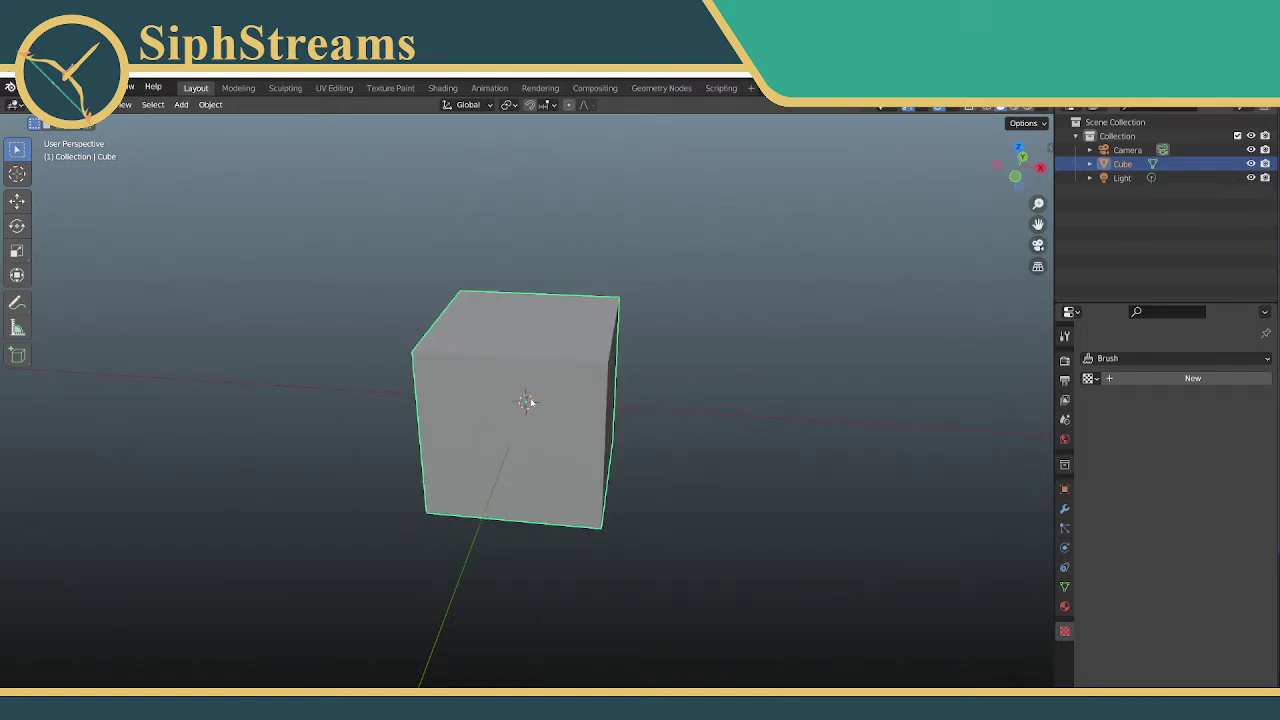
{"action": "scroll", "coordinate": [528, 403], "scroll_direction": "down", "scroll_amount": 8}
{"action": "scroll", "coordinate": [531, 403], "scroll_direction": "up", "scroll_amount": 6}
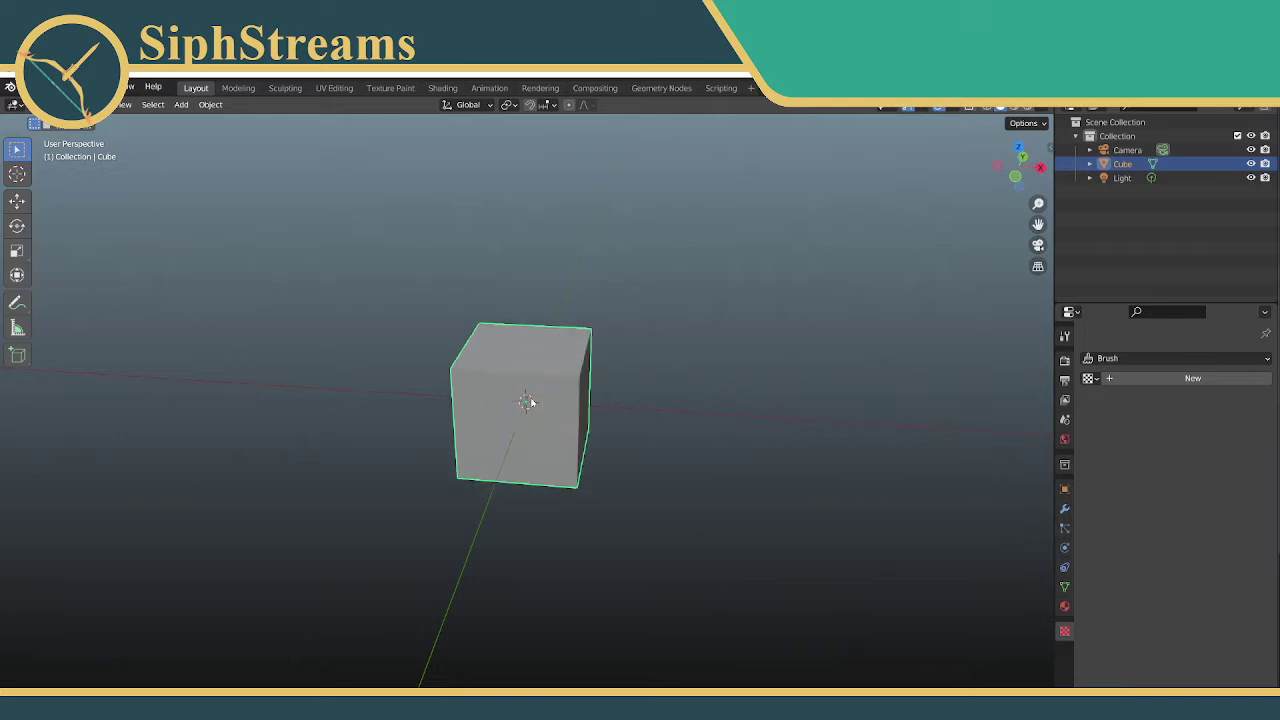
Set the cube's scale to 3 on the X, Y and Z axes
{"action": "left_click", "coordinate": [1065, 335]}
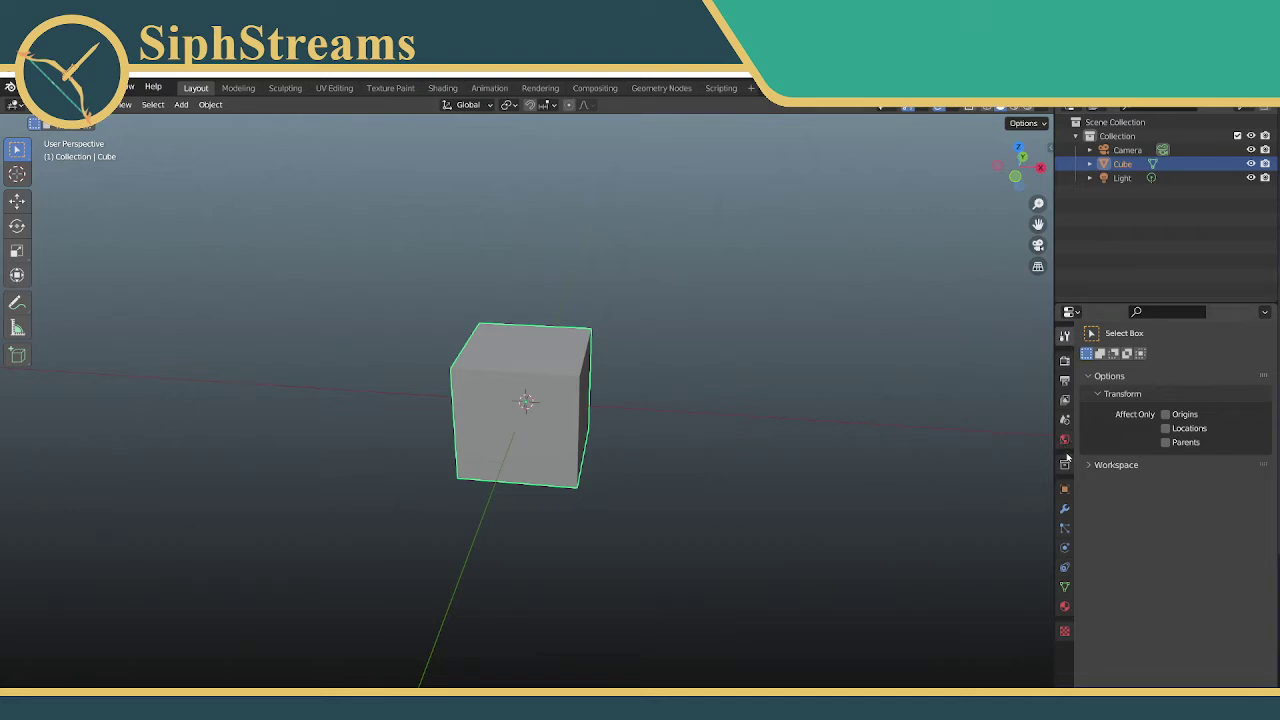
{"action": "left_click", "coordinate": [1066, 441]}
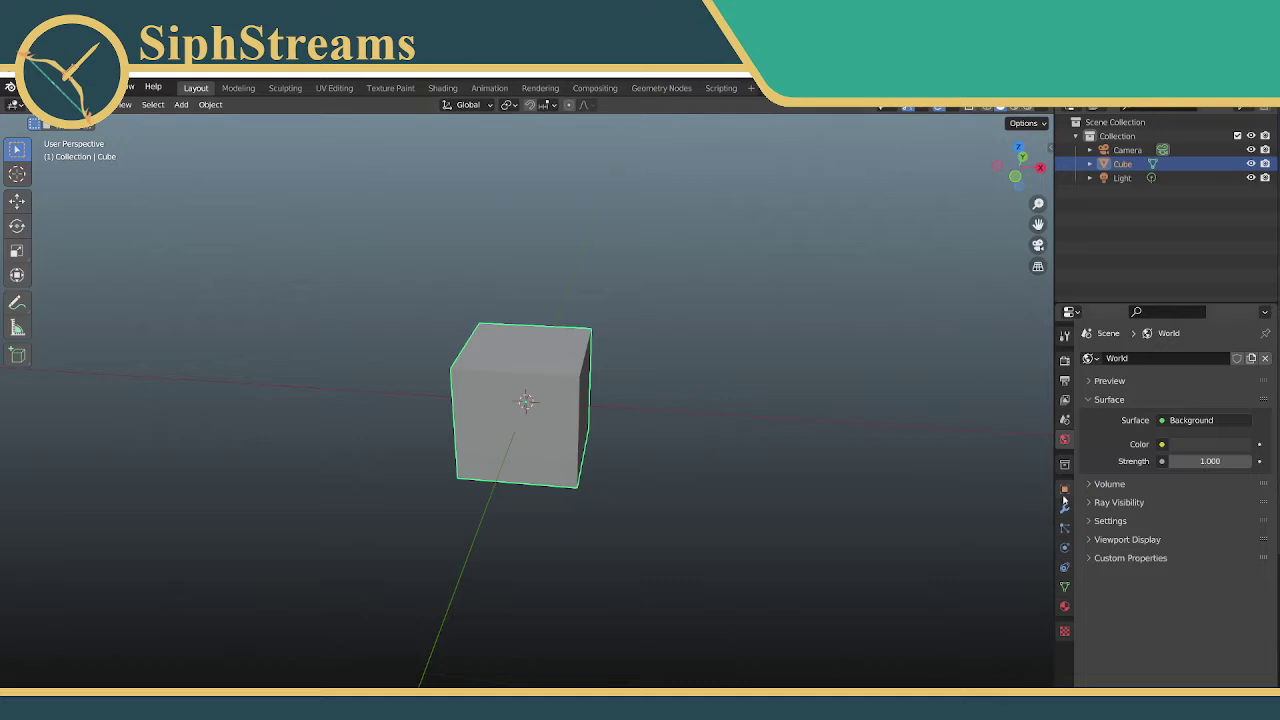
{"action": "left_click", "coordinate": [1065, 488]}
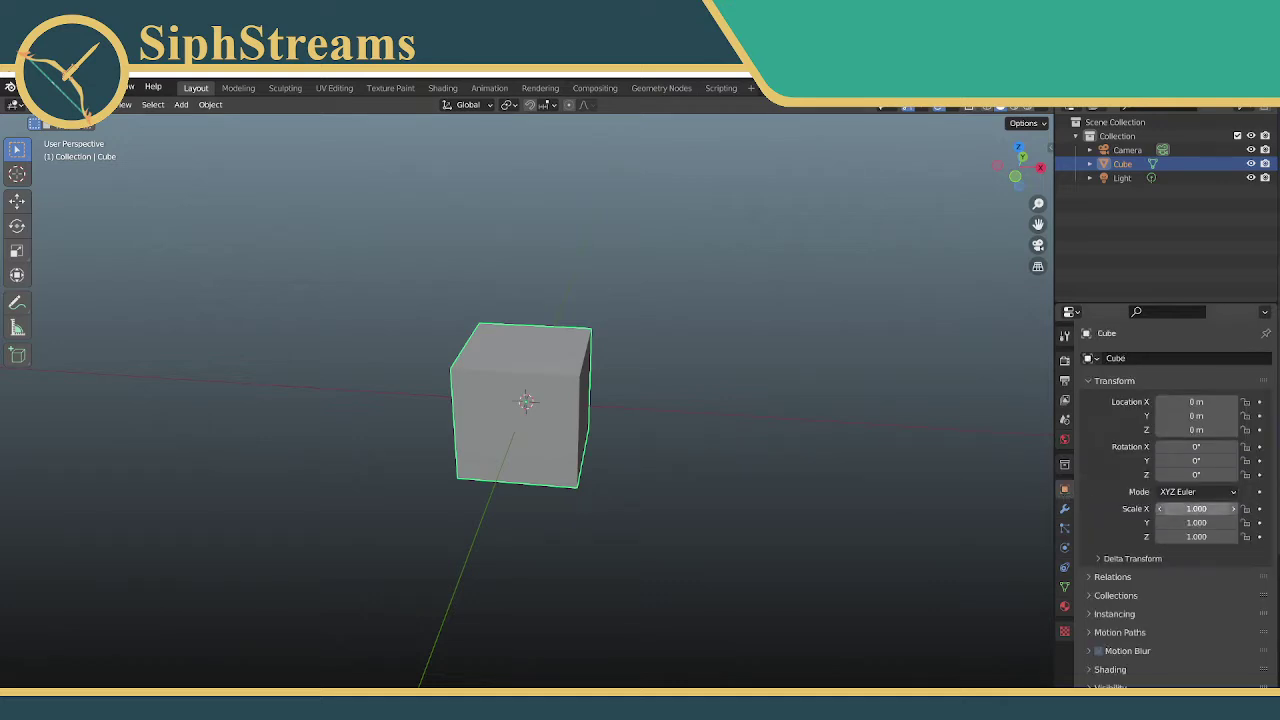
{"action": "left_click", "coordinate": [1197, 508]}
{"action": "type", "text": "3"}
{"action": "key", "text": "Return"}
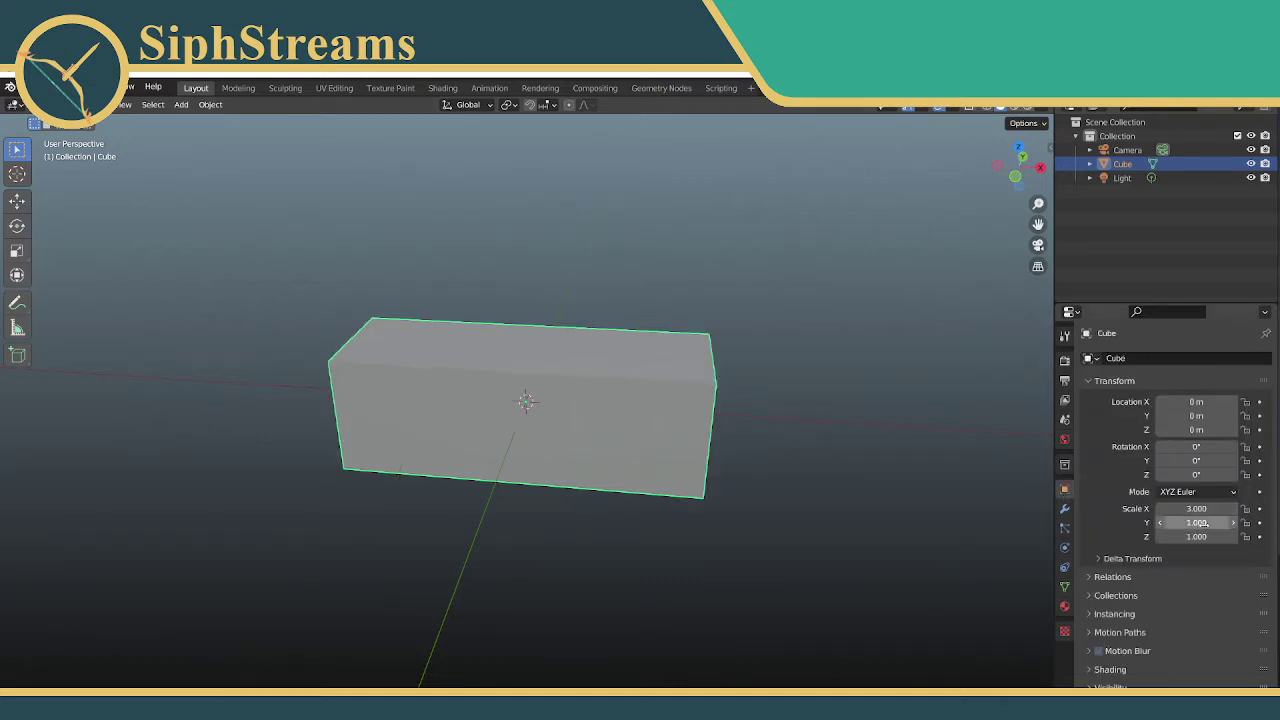
{"action": "left_click", "coordinate": [1197, 522]}
{"action": "type", "text": "3"}
{"action": "key", "text": "Return"}
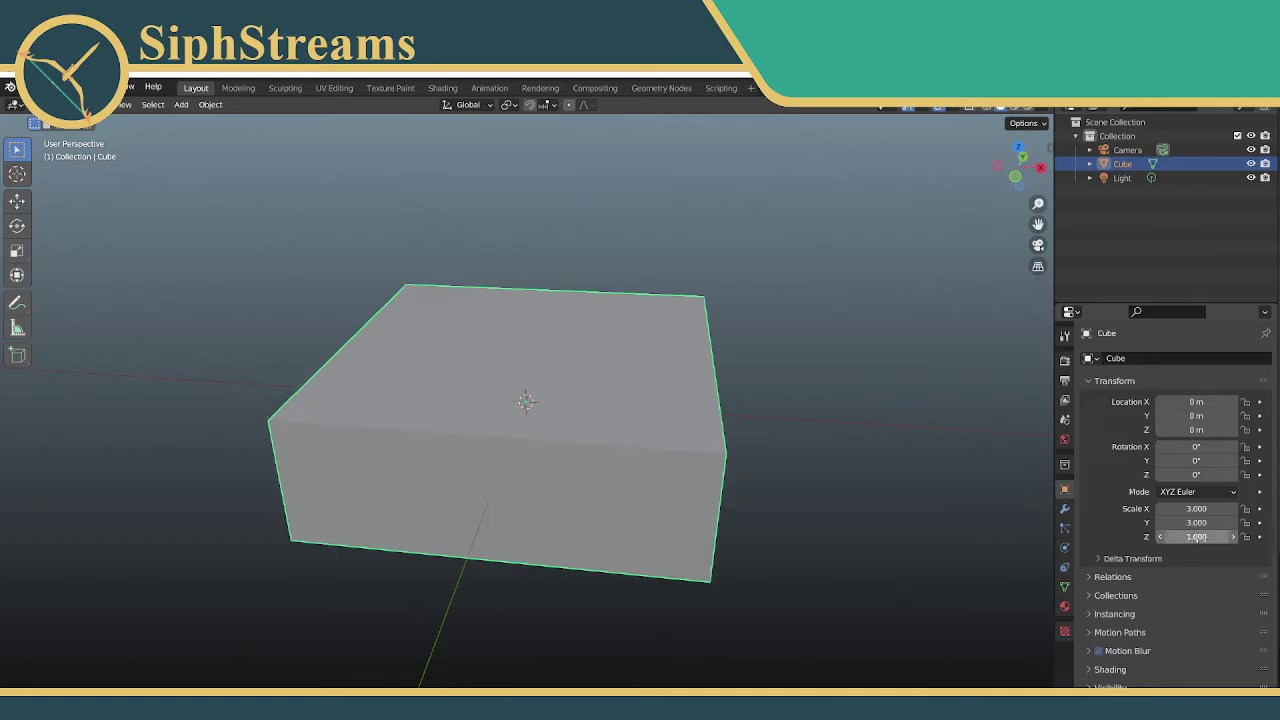
{"action": "left_click", "coordinate": [1196, 537]}
{"action": "type", "text": "3"}
{"action": "key", "text": "Return"}
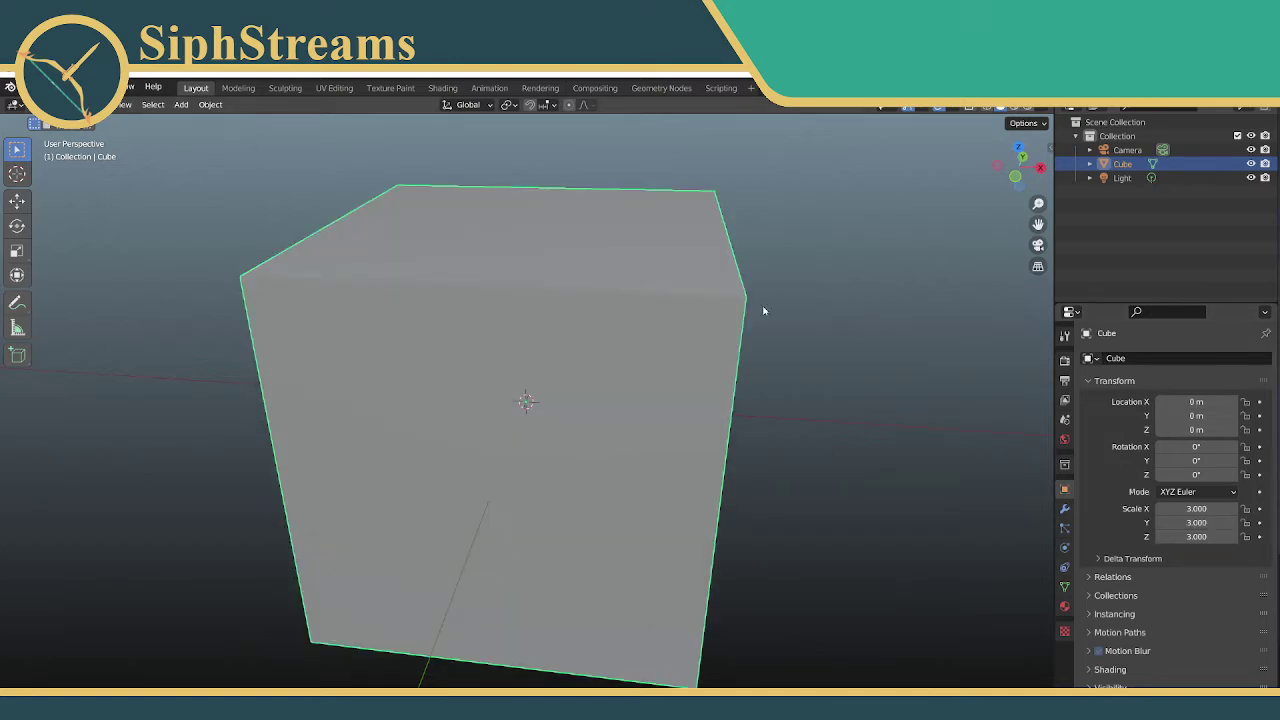
Apply the scale transform to the enlarged cube
{"action": "right_click", "coordinate": [651, 322]}
{"action": "left_click", "coordinate": [708, 307]}
{"action": "key", "text": "ctrl+a"}
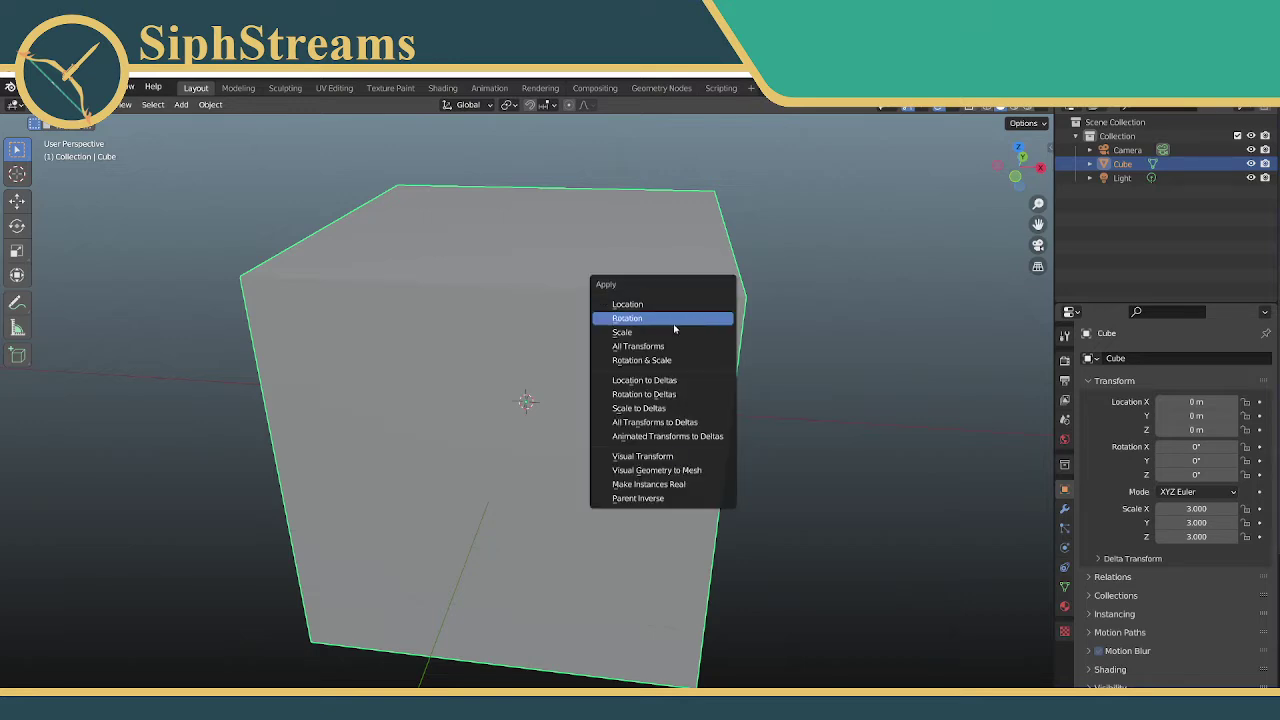
{"action": "left_click", "coordinate": [678, 333]}
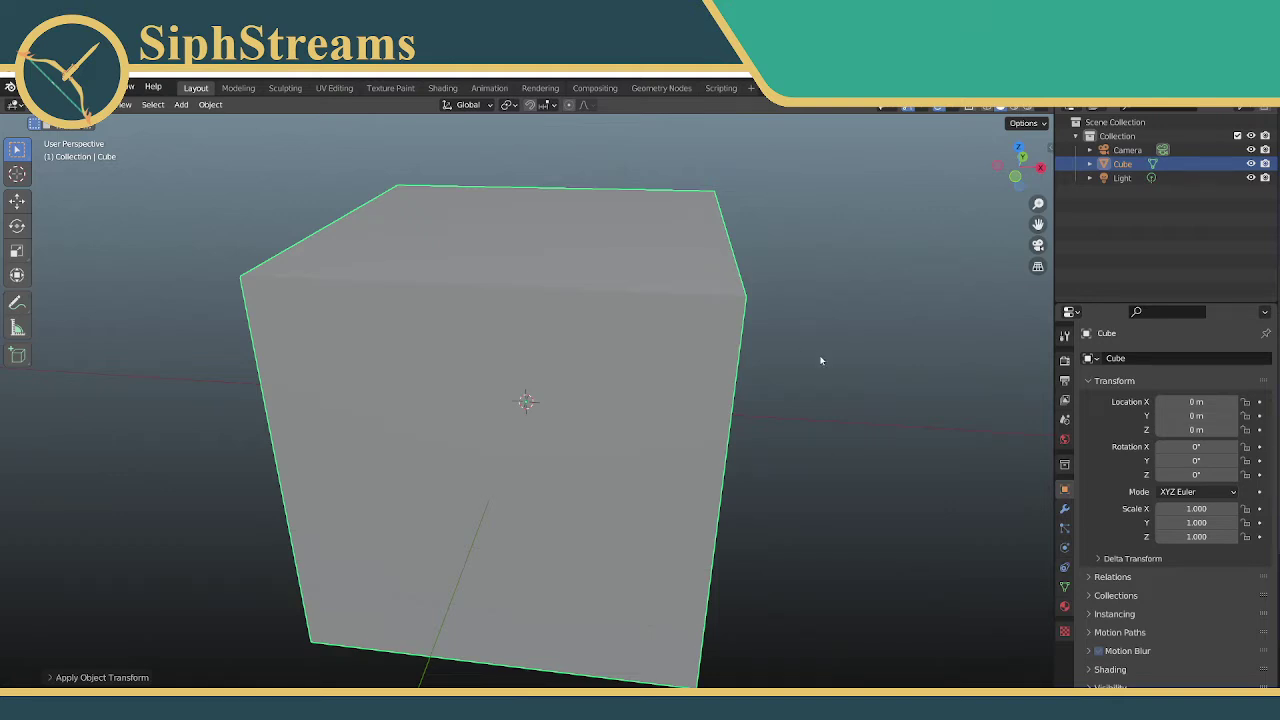
{"action": "middle_click_drag", "start_coordinate": [820, 357], "coordinate": [613, 467]}
{"action": "scroll", "coordinate": [598, 481], "scroll_direction": "up", "scroll_amount": 3}
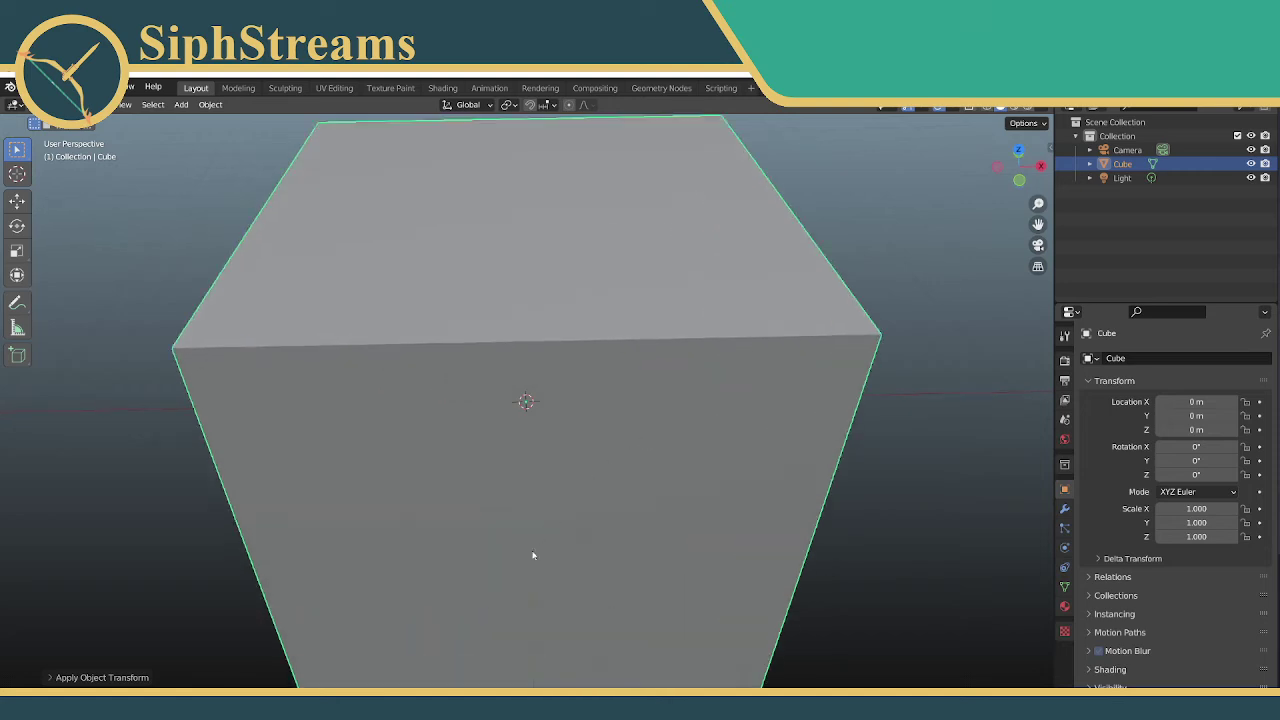
{"action": "middle_click_drag", "start_coordinate": [851, 429], "coordinate": [860, 429]}
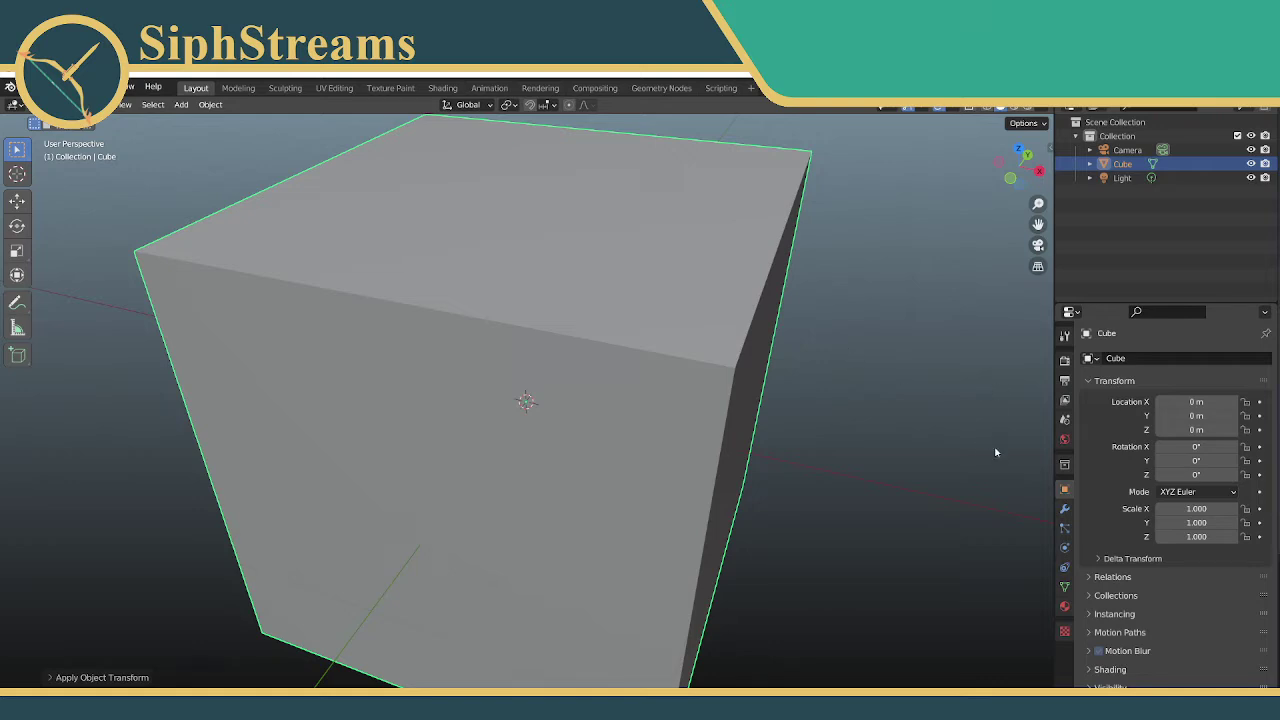
Examine the enlarged cube from several angles and distances
{"action": "scroll", "coordinate": [995, 452], "scroll_direction": "down", "scroll_amount": 3}
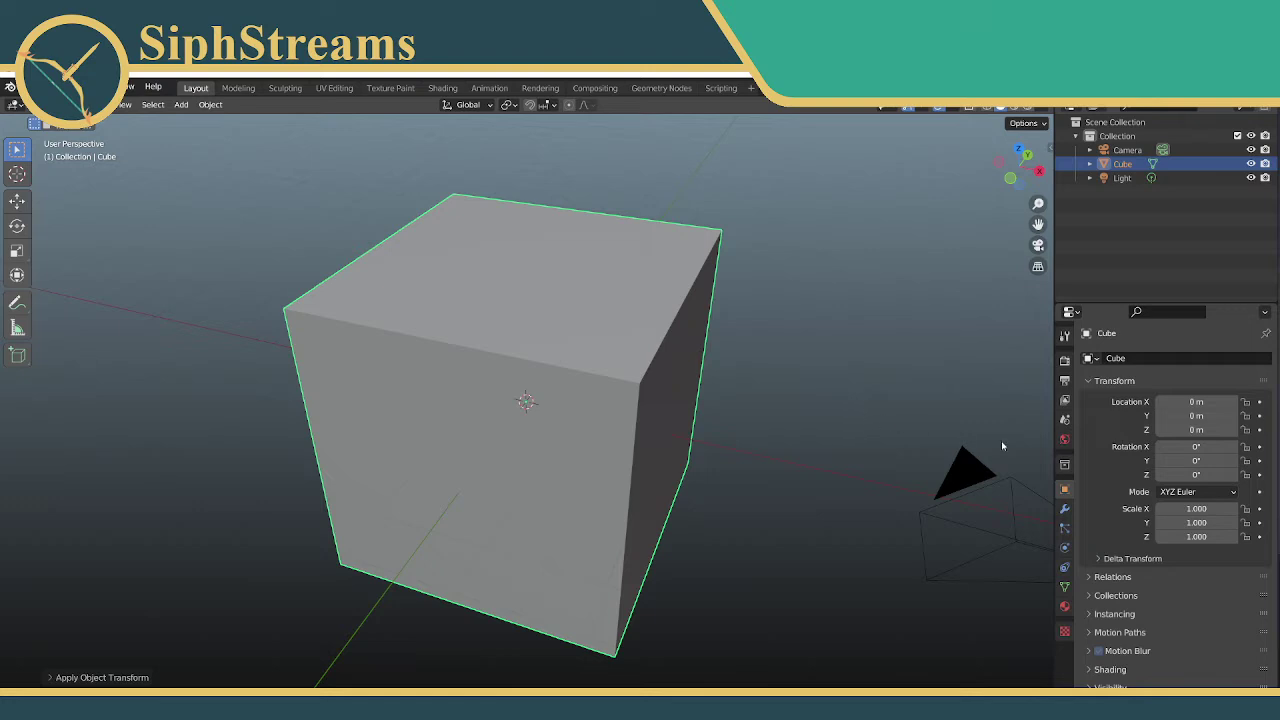
{"action": "middle_click_drag", "start_coordinate": [700, 365], "coordinate": [565, 370]}
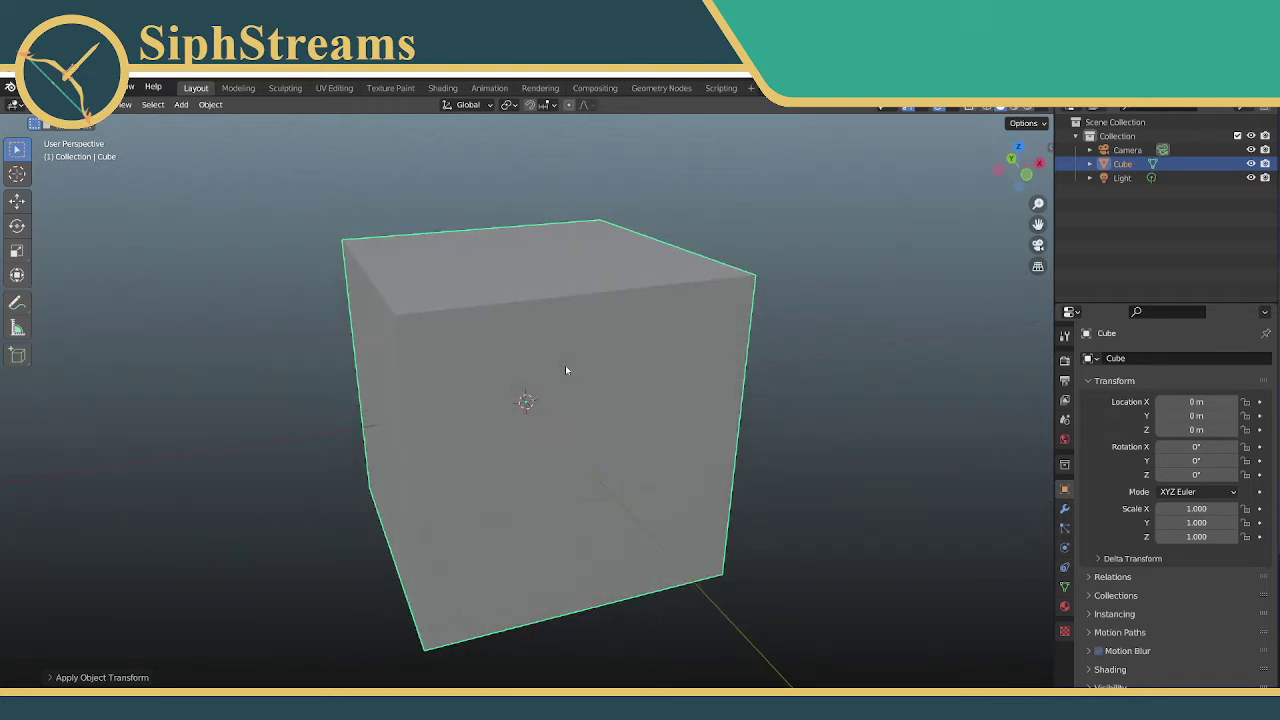
{"action": "scroll", "coordinate": [565, 370], "scroll_direction": "down", "scroll_amount": 7}
{"action": "scroll", "coordinate": [553, 394], "scroll_direction": "up", "scroll_amount": 4}
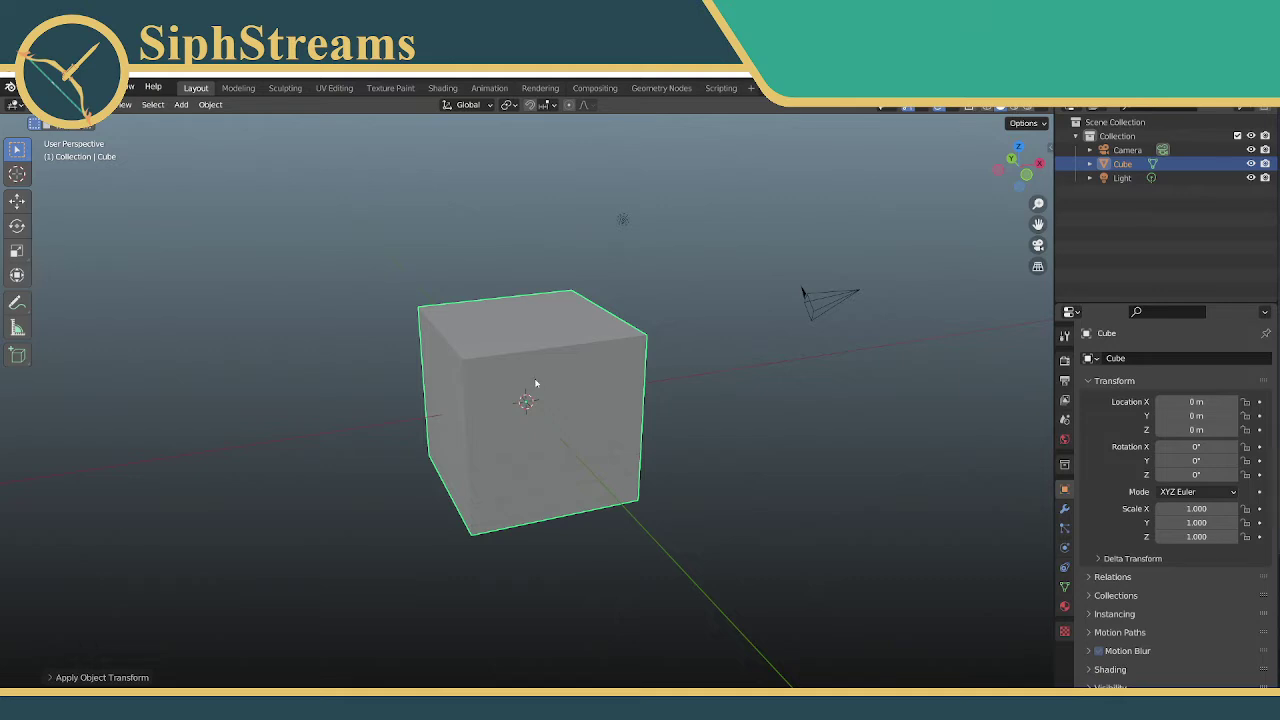
{"action": "left_click", "coordinate": [512, 353]}
{"action": "scroll", "coordinate": [521, 341], "scroll_direction": "down", "scroll_amount": 6}
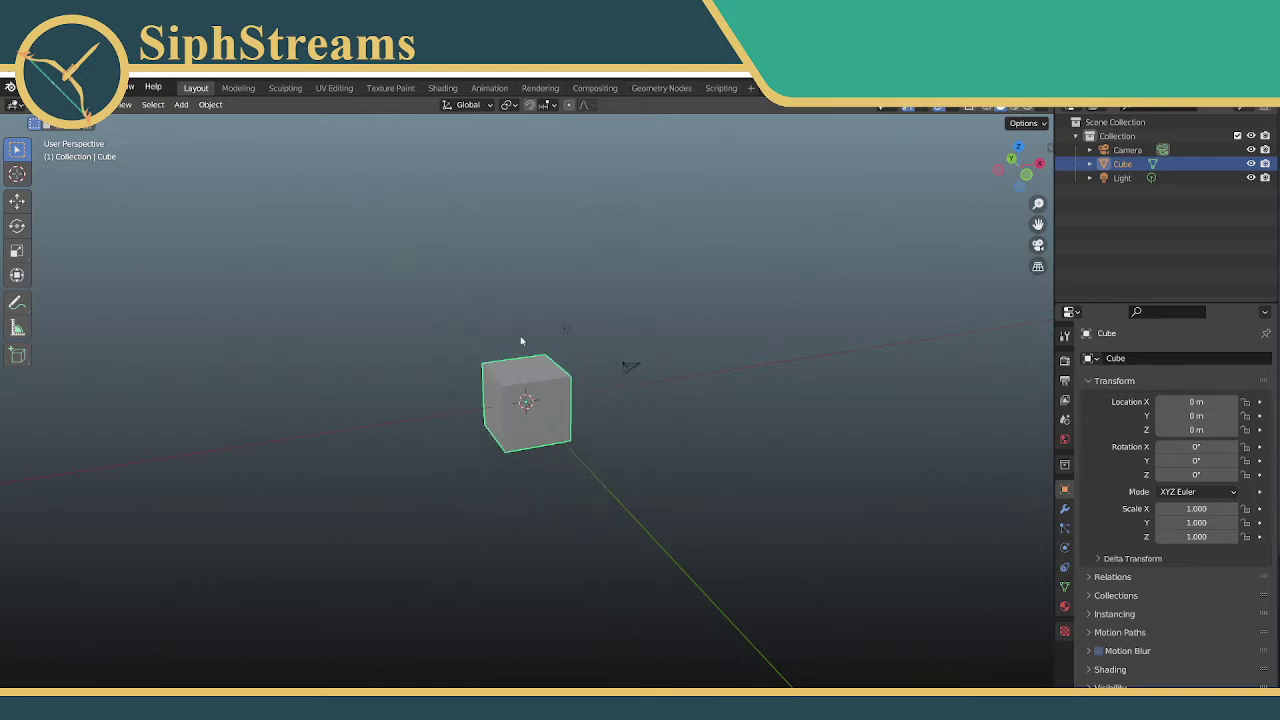
{"action": "scroll", "coordinate": [522, 341], "scroll_direction": "up", "scroll_amount": 3}
{"action": "middle_click_drag", "start_coordinate": [522, 341], "coordinate": [633, 342]}
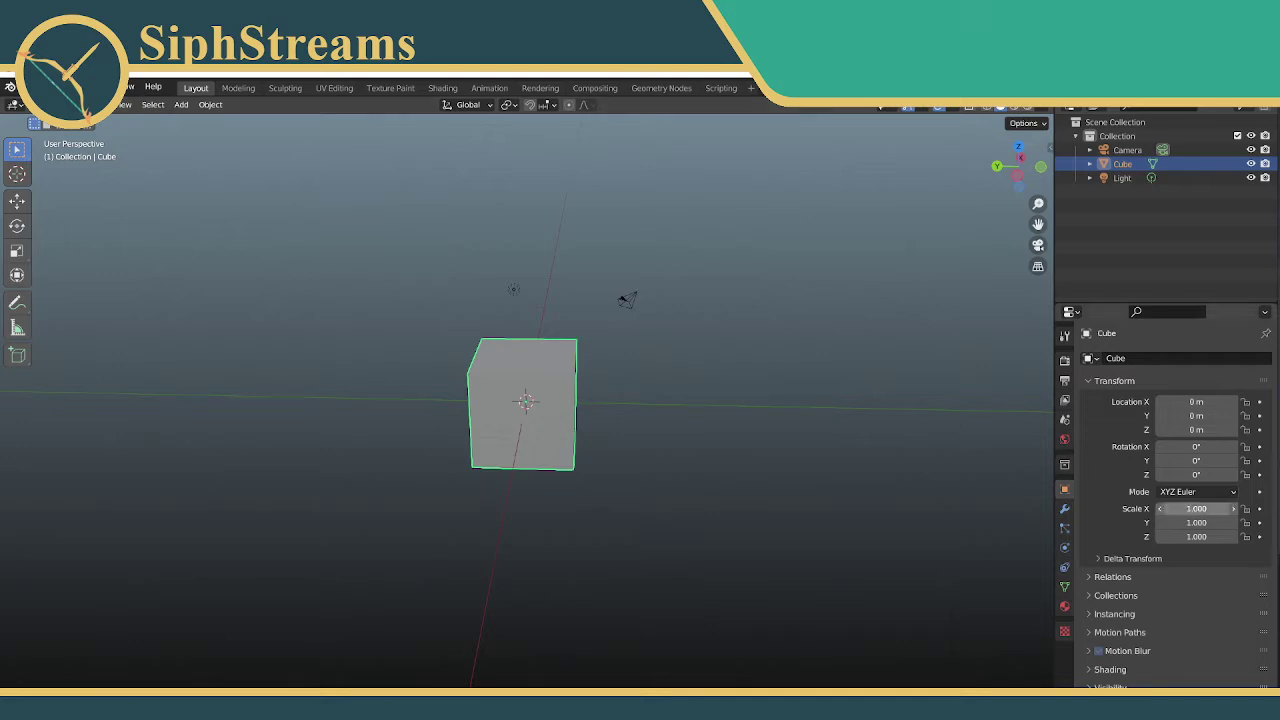
{"action": "left_click", "coordinate": [1185, 509]}
{"action": "key", "text": "Return"}
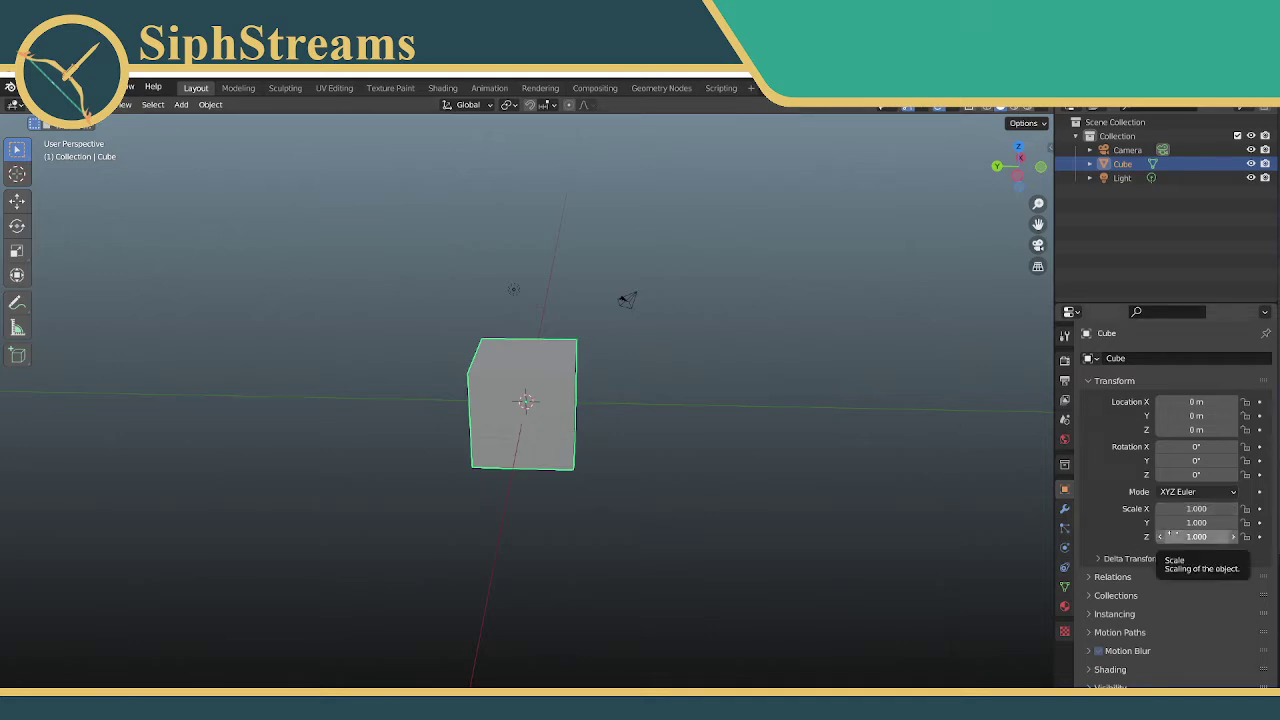
{"action": "left_click", "coordinate": [1168, 537]}
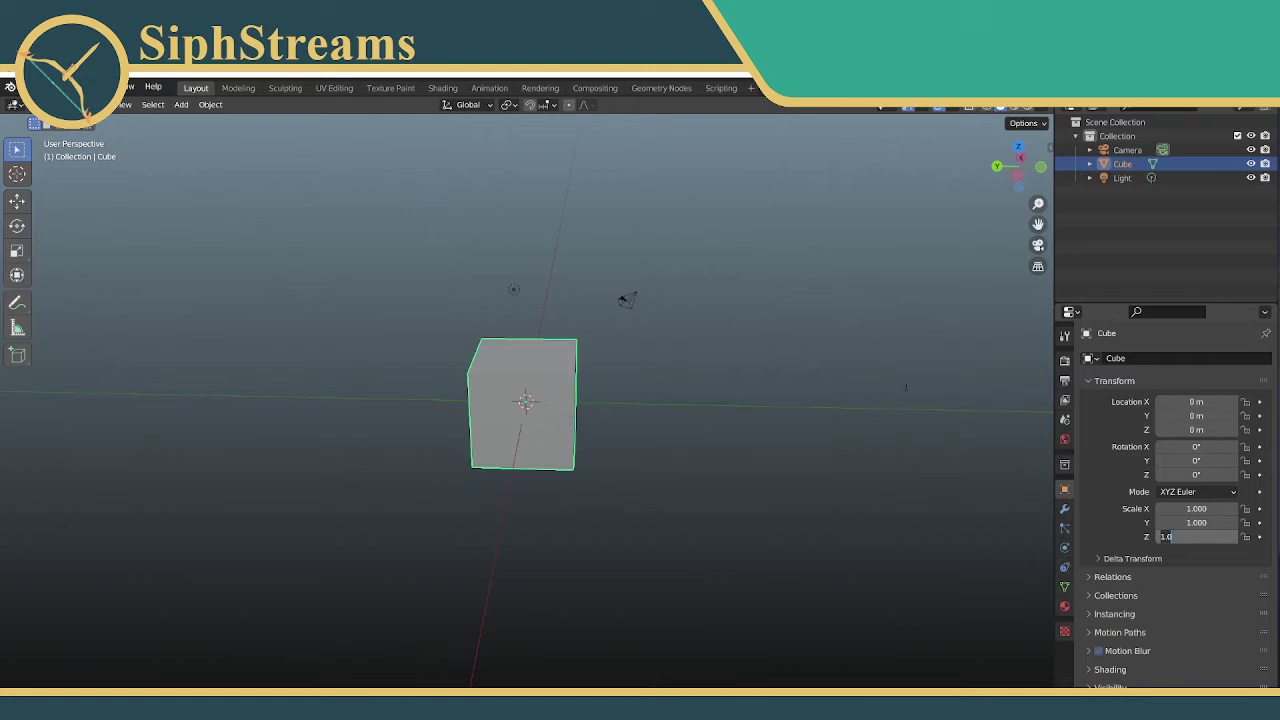
{"action": "key", "text": "Return"}
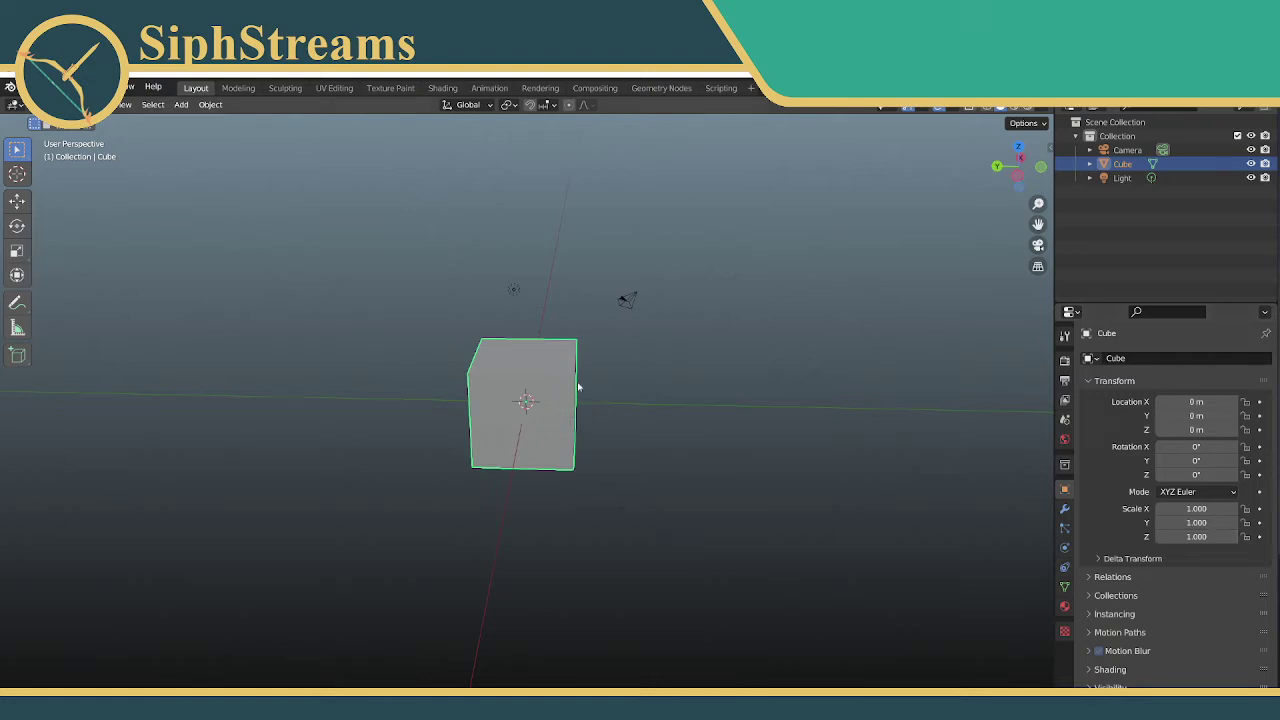
{"action": "left_click", "coordinate": [631, 374]}
{"action": "middle_click_drag", "start_coordinate": [623, 394], "coordinate": [656, 384]}
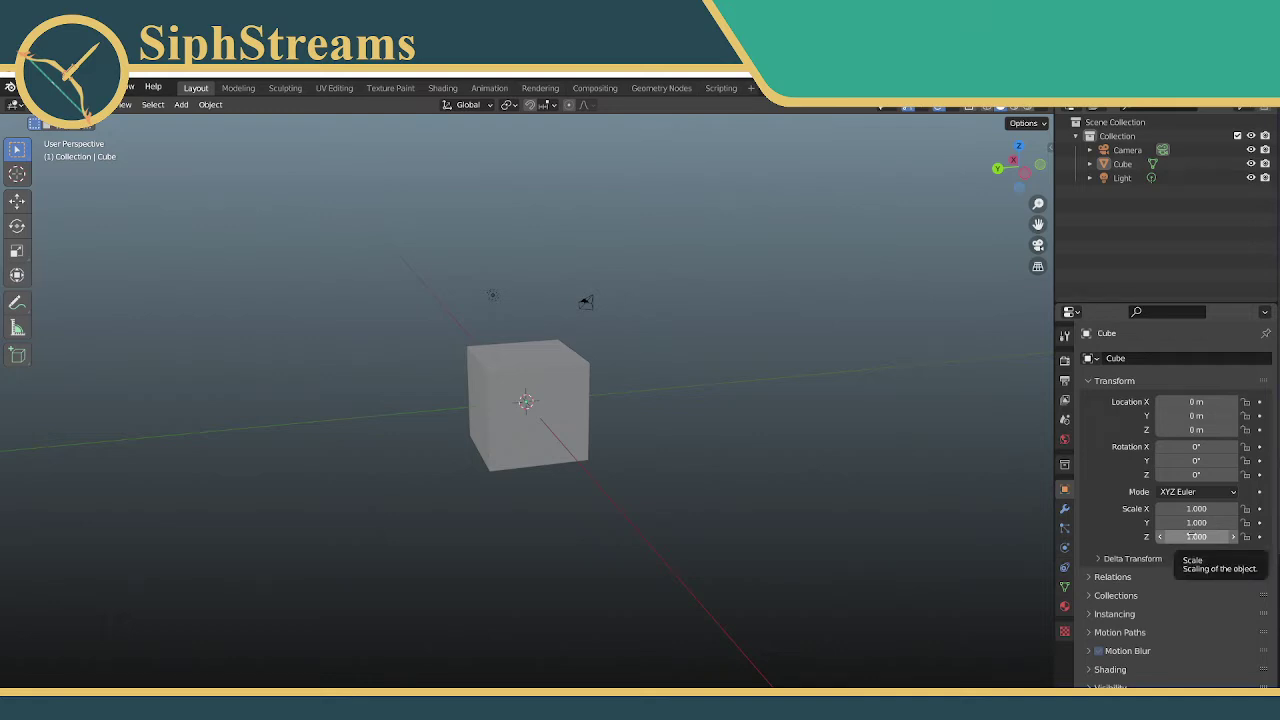
Switch the cube's rotation mode to Quaternion (WXYZ) and back to XYZ Euler
{"action": "left_click", "coordinate": [1214, 492]}
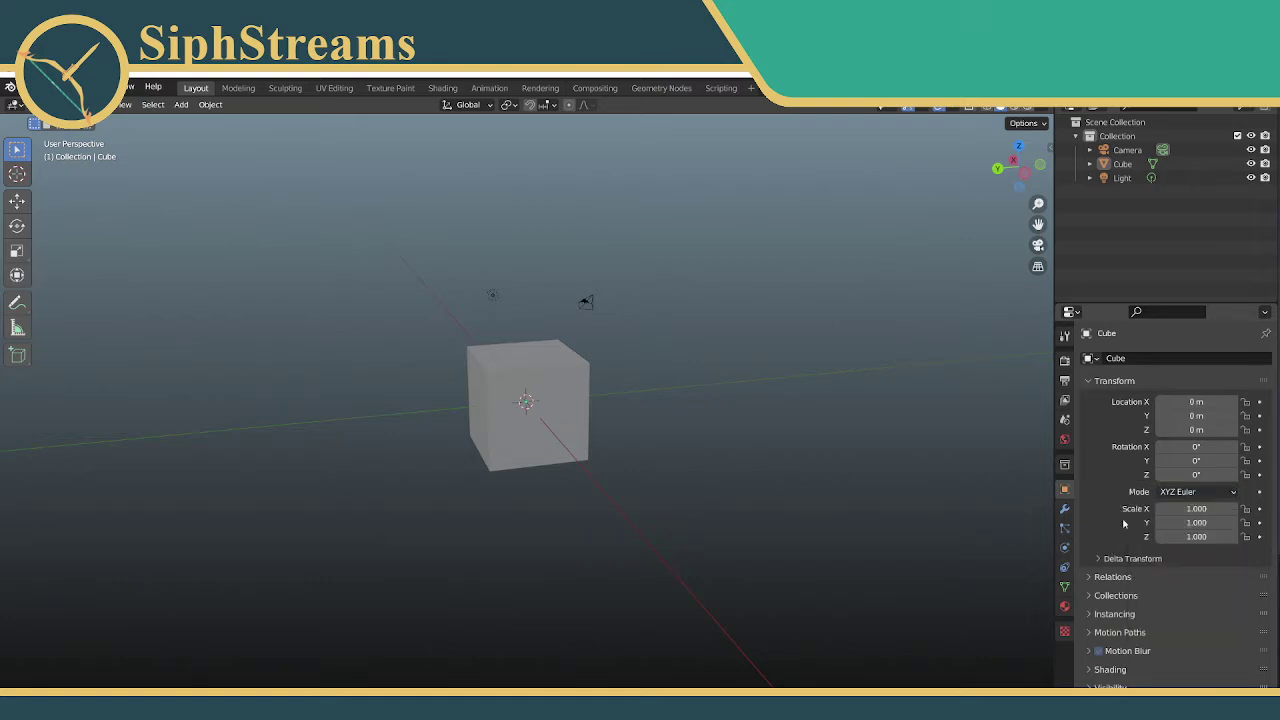
{"action": "left_click", "coordinate": [1180, 493]}
{"action": "left_click", "coordinate": [1172, 509]}
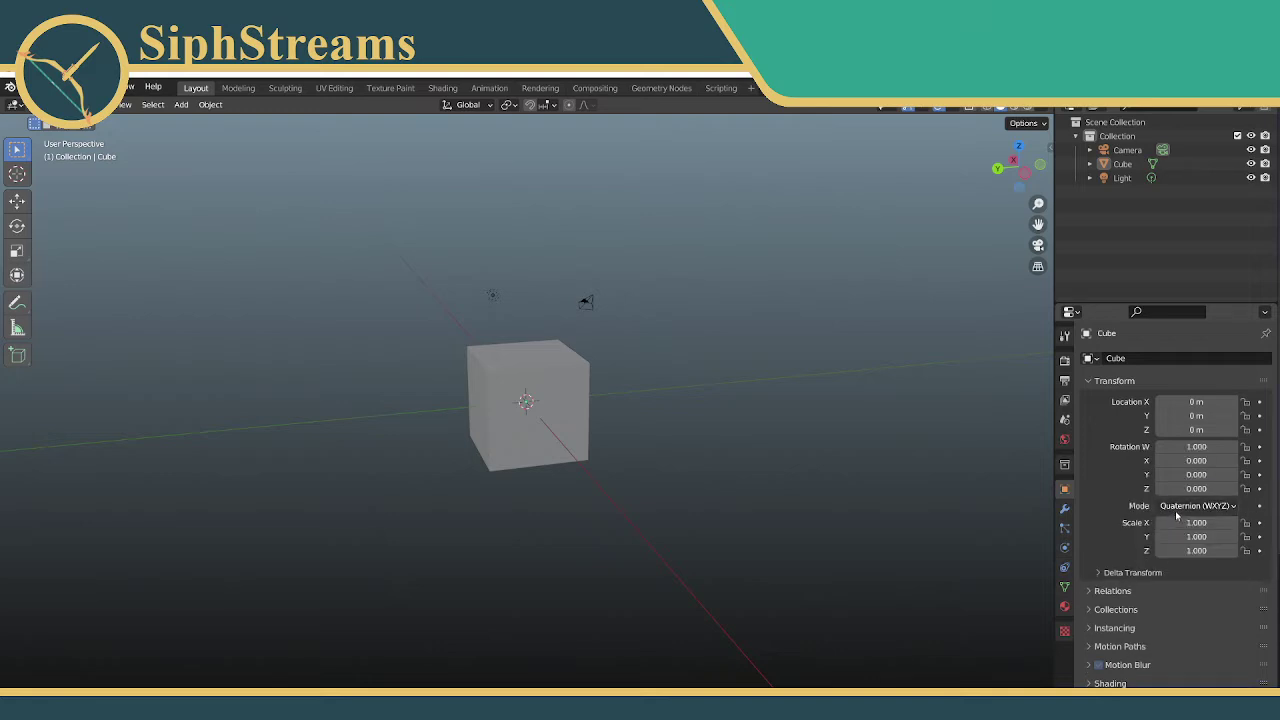
{"action": "left_click", "coordinate": [1178, 507]}
{"action": "left_click", "coordinate": [1153, 539]}
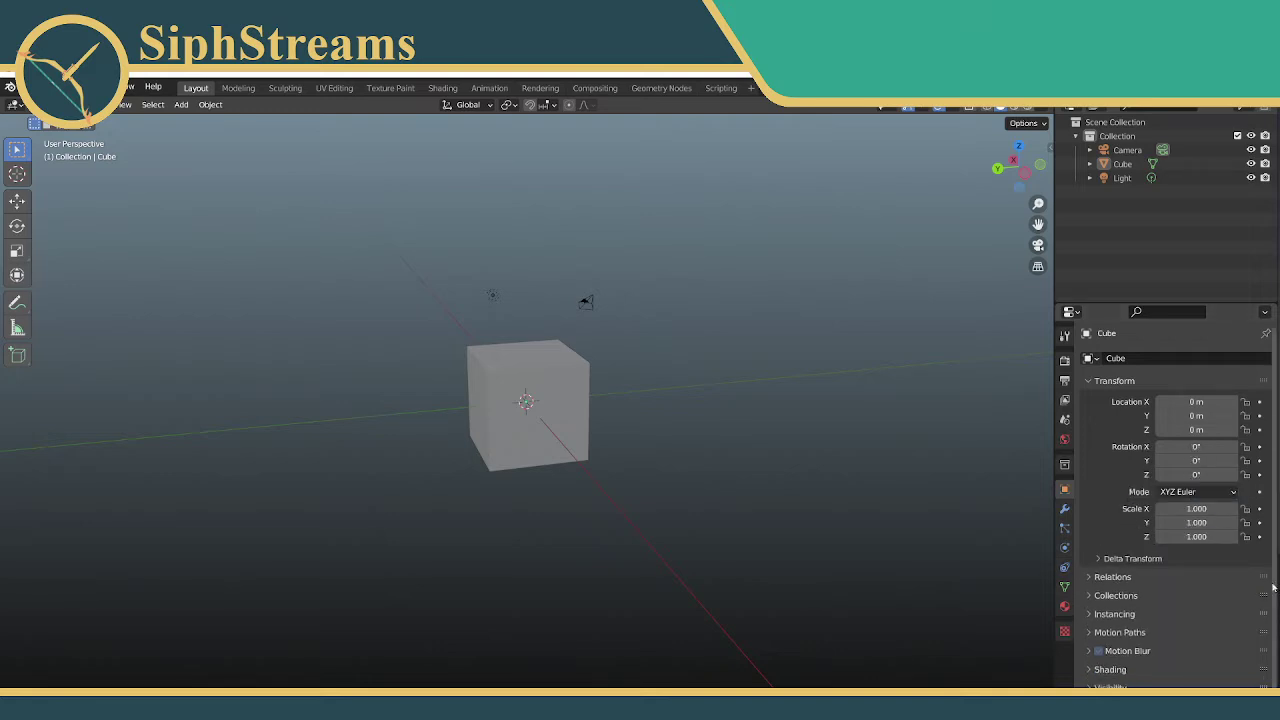
Set the cube's Z scale to 3 and its Z location to 4.5 m
{"action": "left_click", "coordinate": [1205, 537]}
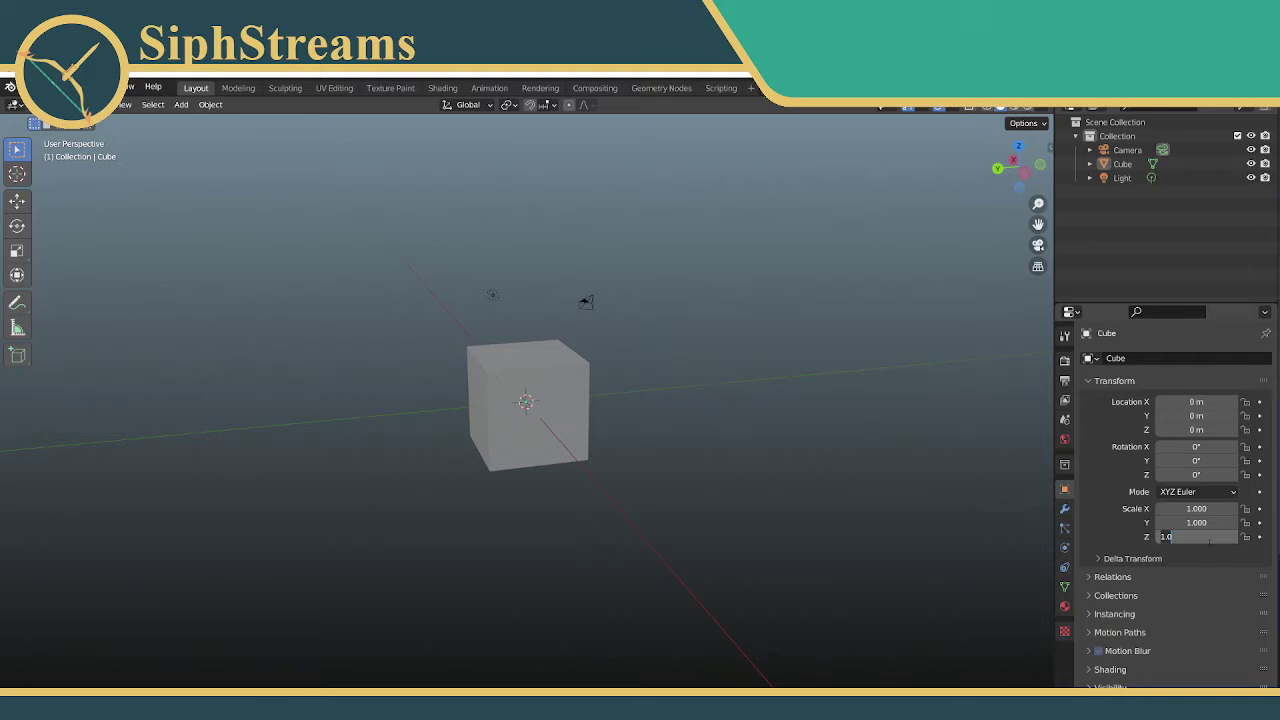
{"action": "type", "text": "3"}
{"action": "key", "text": "Return"}
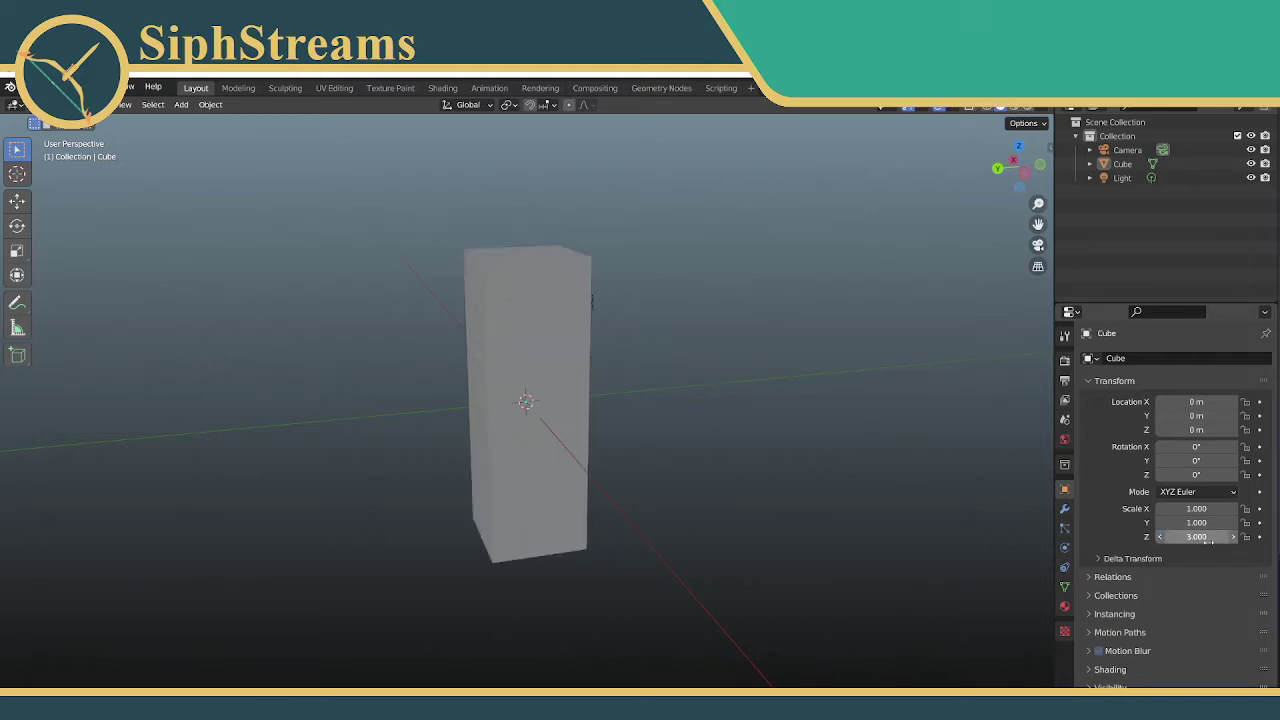
{"action": "left_click", "coordinate": [1193, 429]}
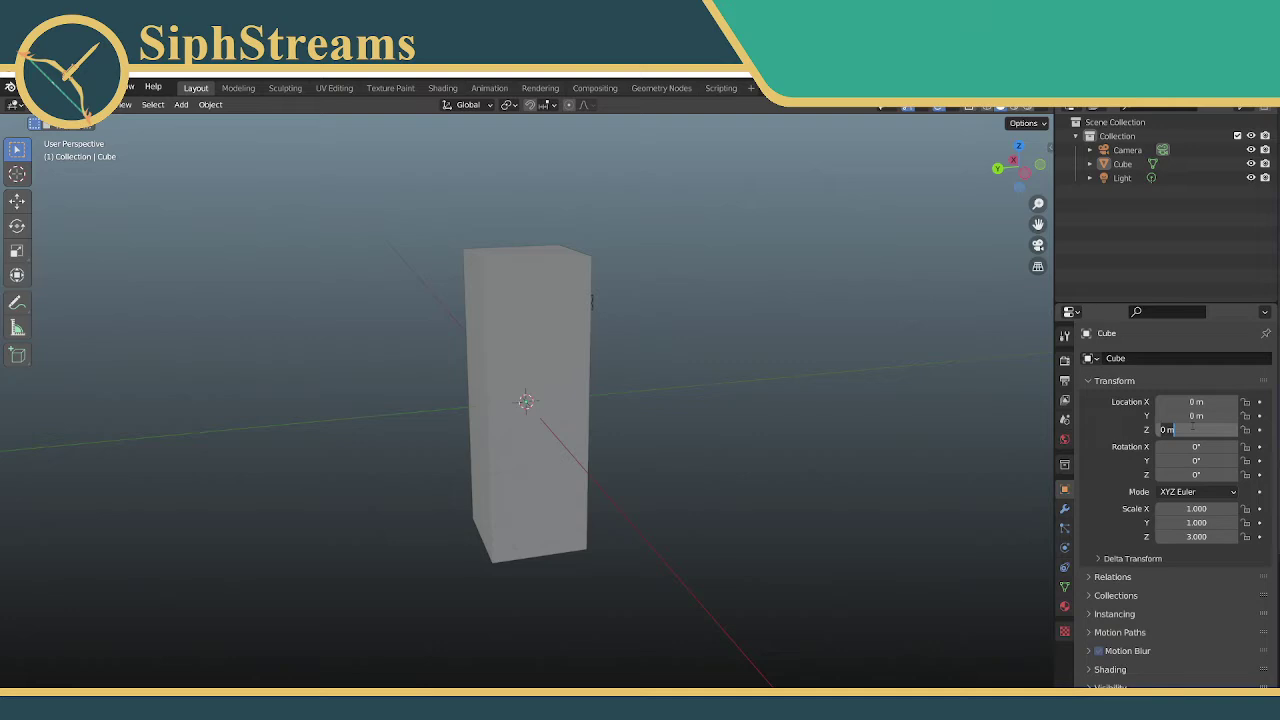
{"action": "type", "text": "1.5"}
{"action": "key", "text": "Return"}
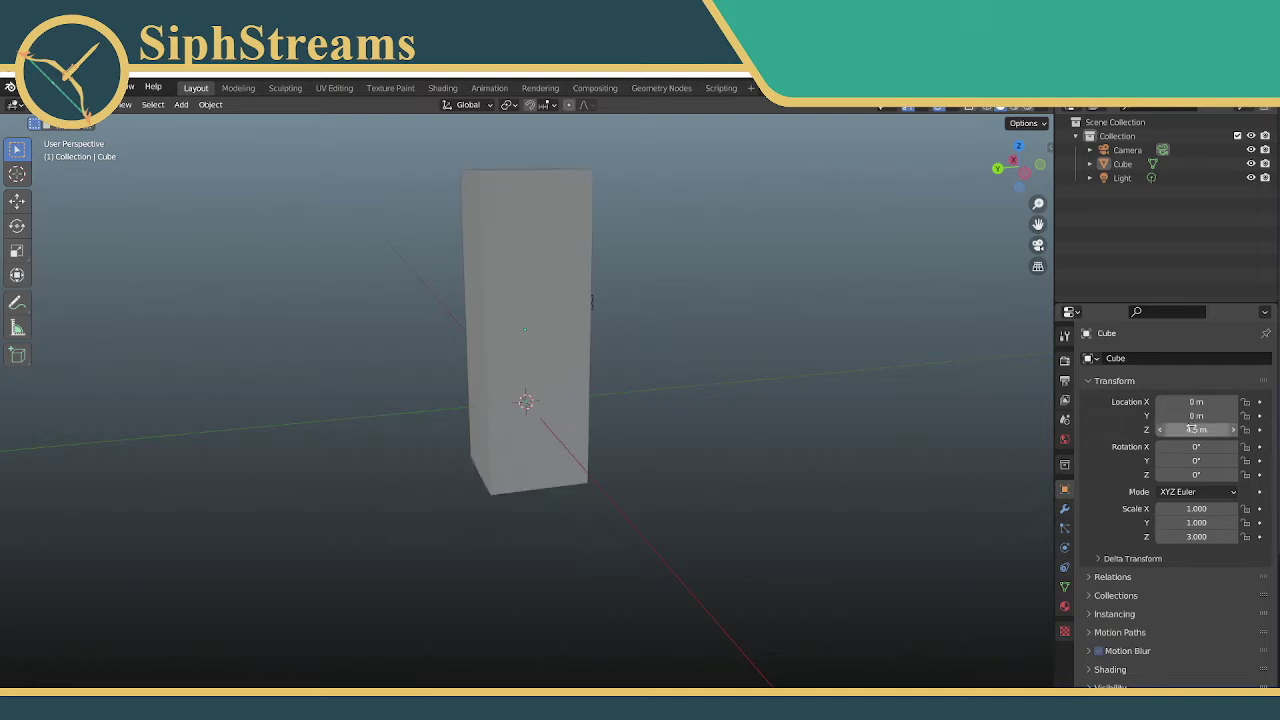
Set the stretched cube's Z location to 13.5 m and check its base against the ground plane
{"action": "left_click", "coordinate": [1191, 428]}
{"action": "type", "text": "9"}
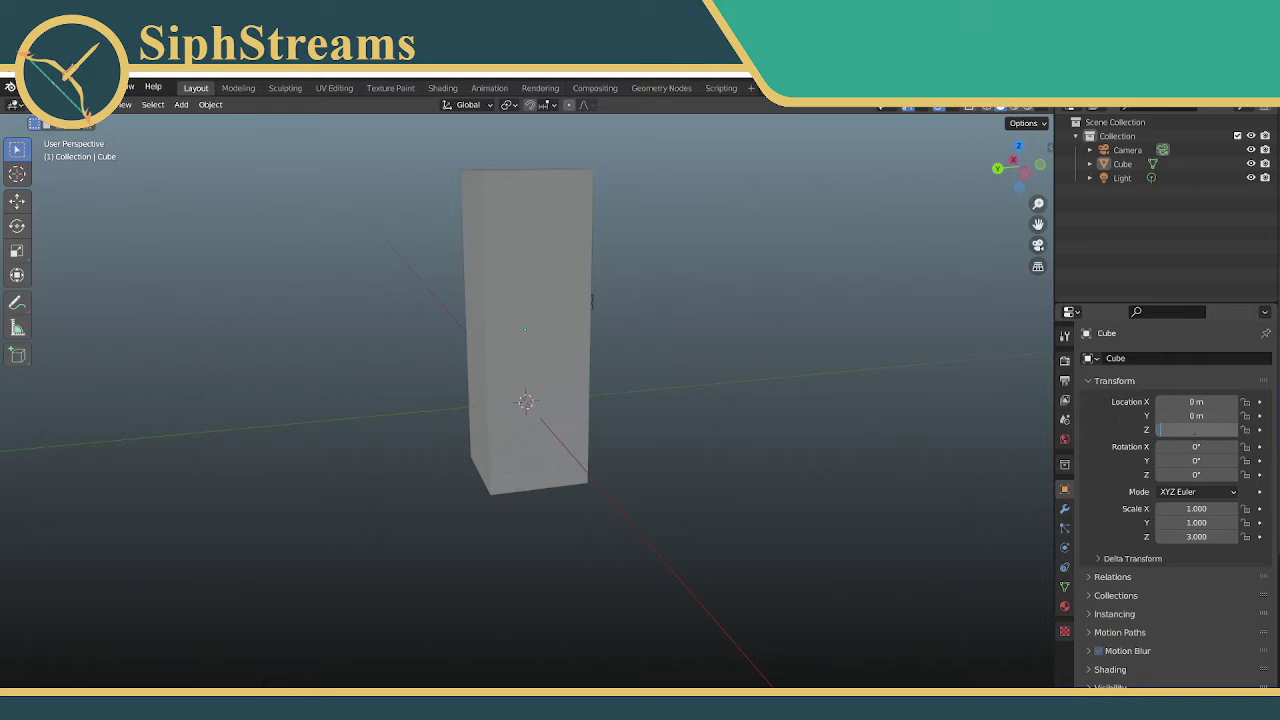
{"action": "type", "text": "13.5"}
{"action": "key", "text": "Return"}
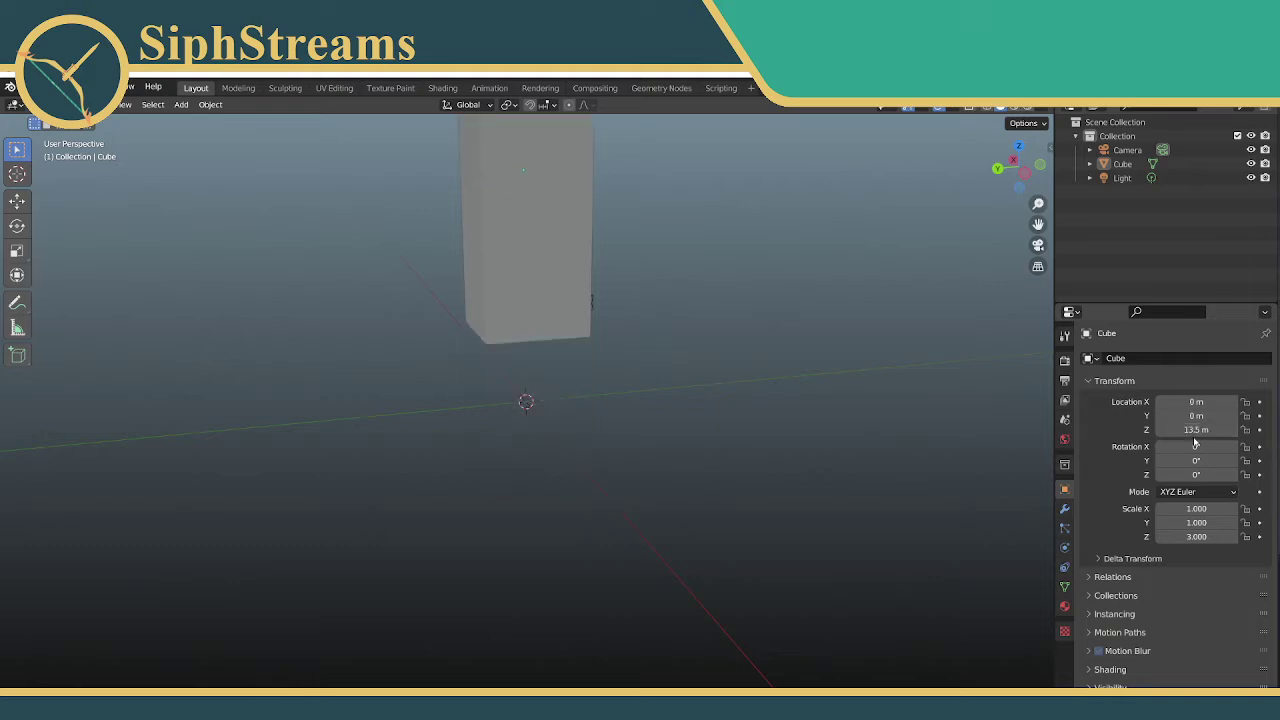
{"action": "middle_click_drag", "start_coordinate": [524, 371], "coordinate": [680, 337]}
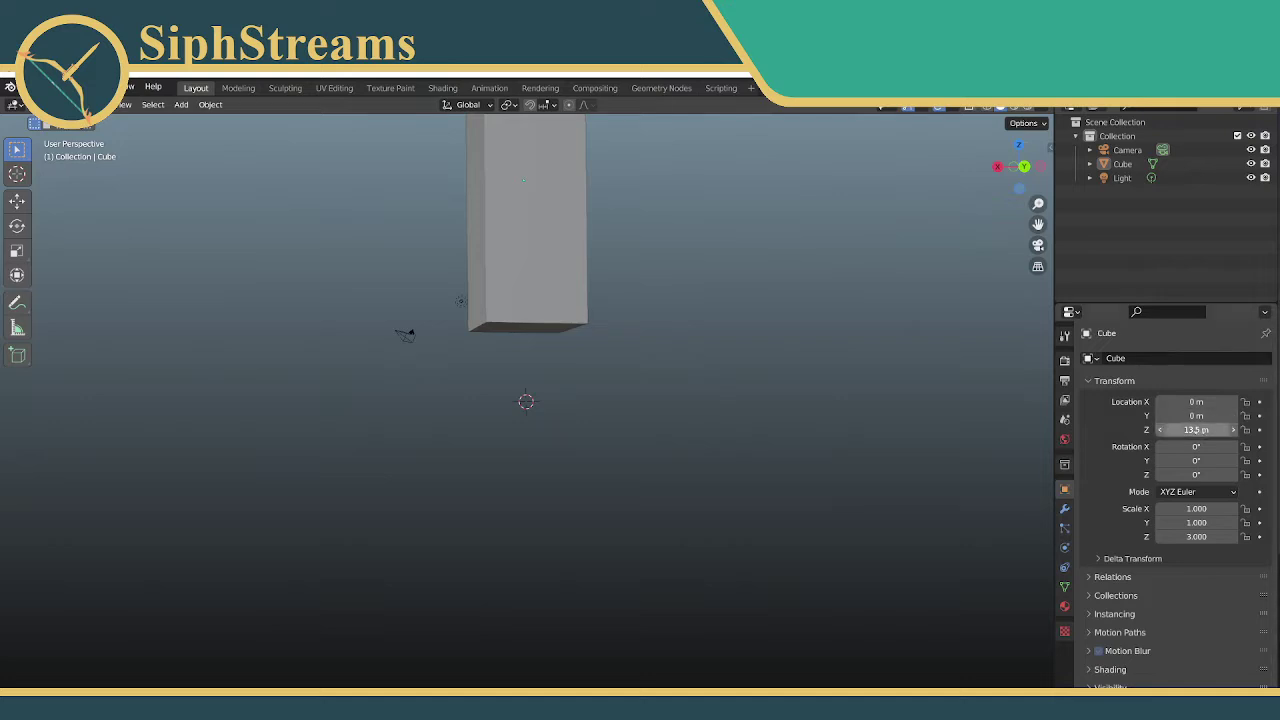
Set the stretched cube's Z location to 9 m and check its base from several sides
{"action": "left_click", "coordinate": [1201, 429]}
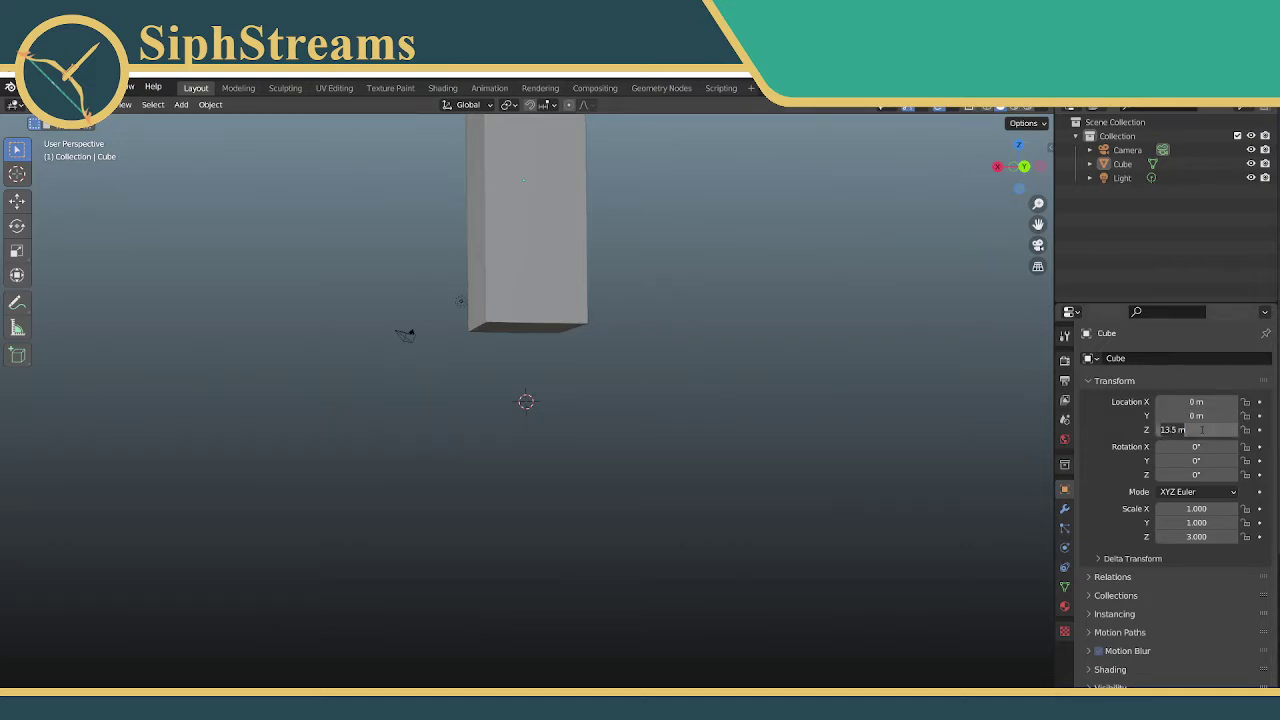
{"action": "type", "text": "3"}
{"action": "key", "text": "Return"}
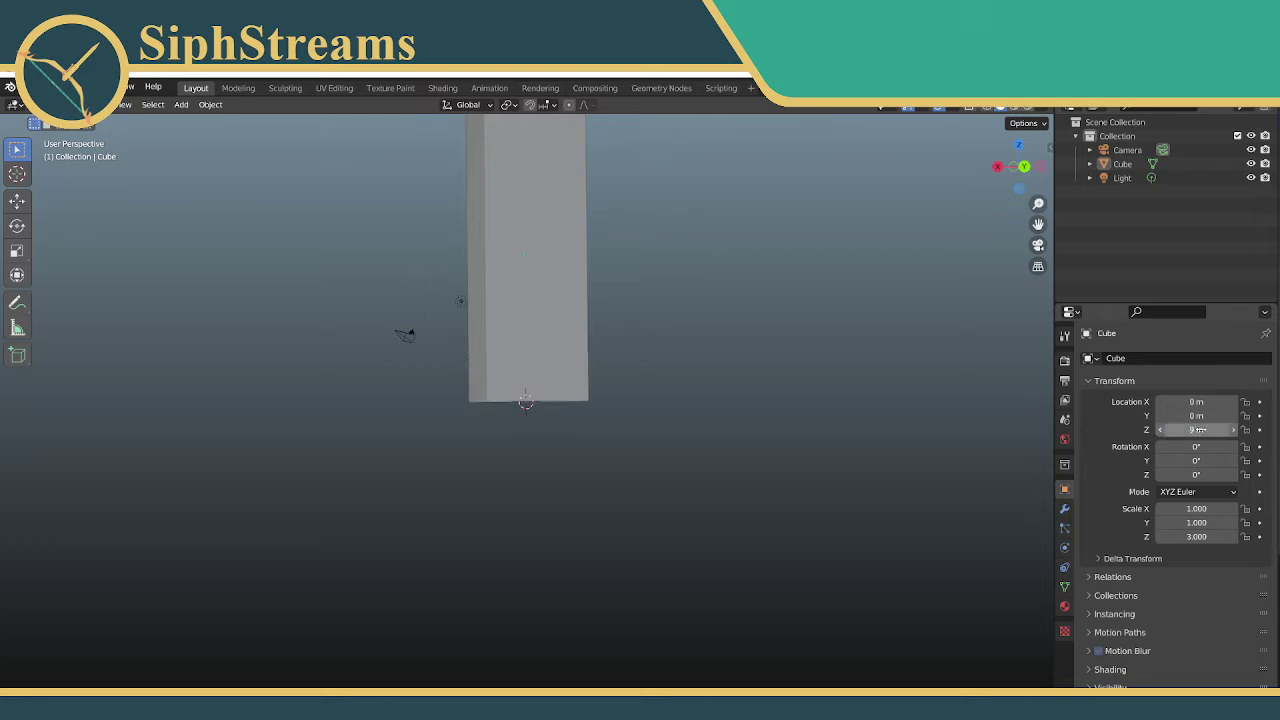
{"action": "middle_click_drag", "start_coordinate": [557, 391], "coordinate": [662, 370]}
{"action": "scroll", "coordinate": [655, 369], "scroll_direction": "down", "scroll_amount": 4}
{"action": "middle_click_drag", "start_coordinate": [544, 337], "coordinate": [565, 364]}
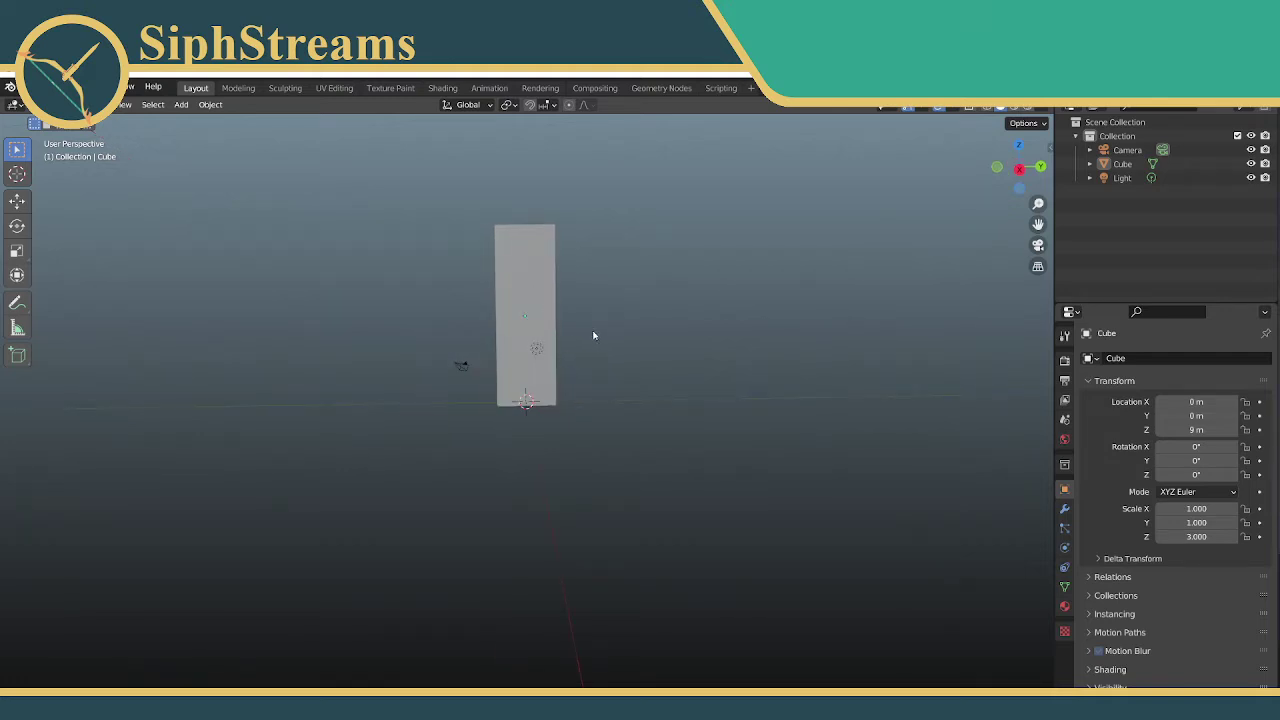
{"action": "middle_click_drag", "start_coordinate": [594, 334], "coordinate": [453, 338]}
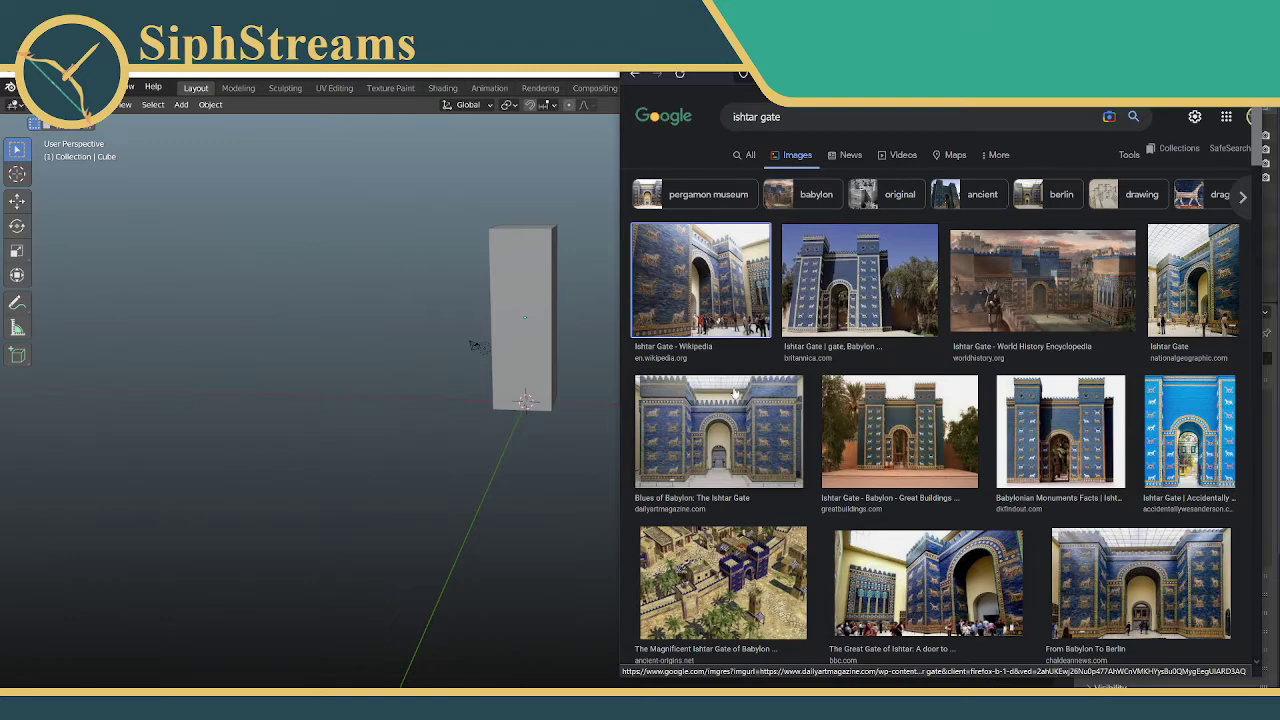
Review the Ishtar Gate image results in the web browser for the tower proportions, and return to Blender
{"action": "scroll", "coordinate": [805, 418], "scroll_direction": "down", "scroll_amount": 3}
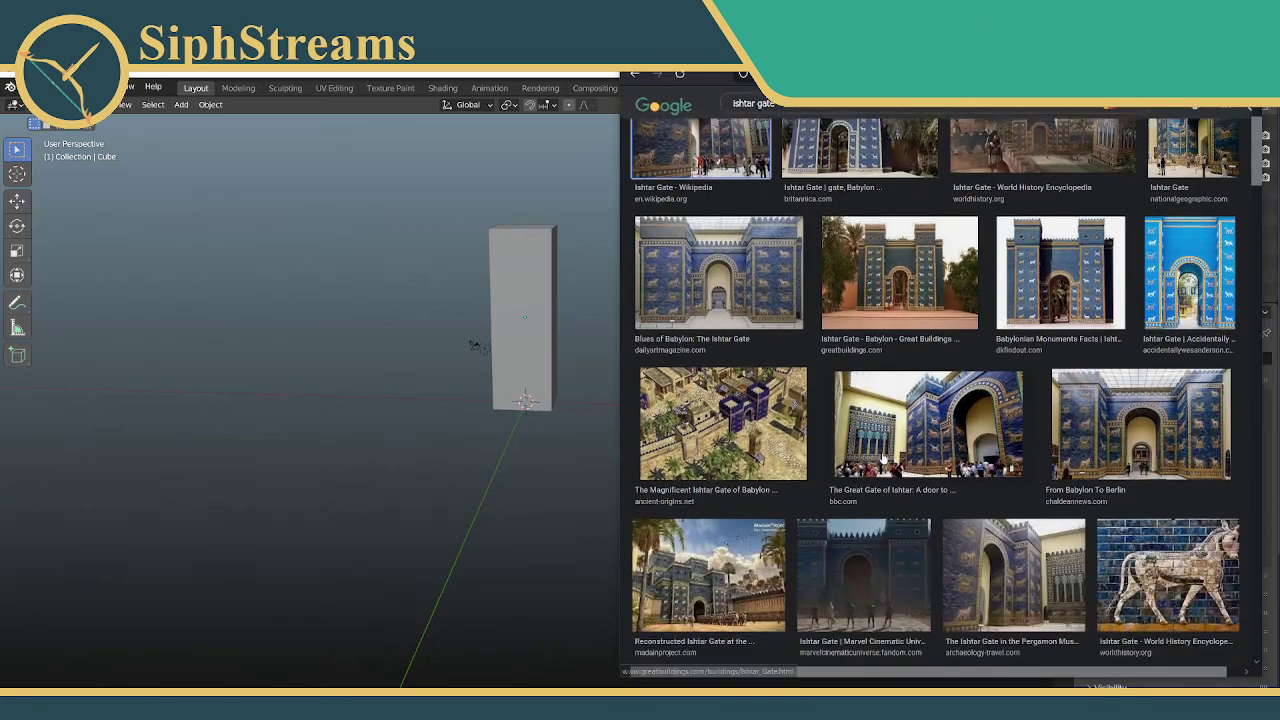
{"action": "scroll", "coordinate": [807, 418], "scroll_direction": "down", "scroll_amount": 5}
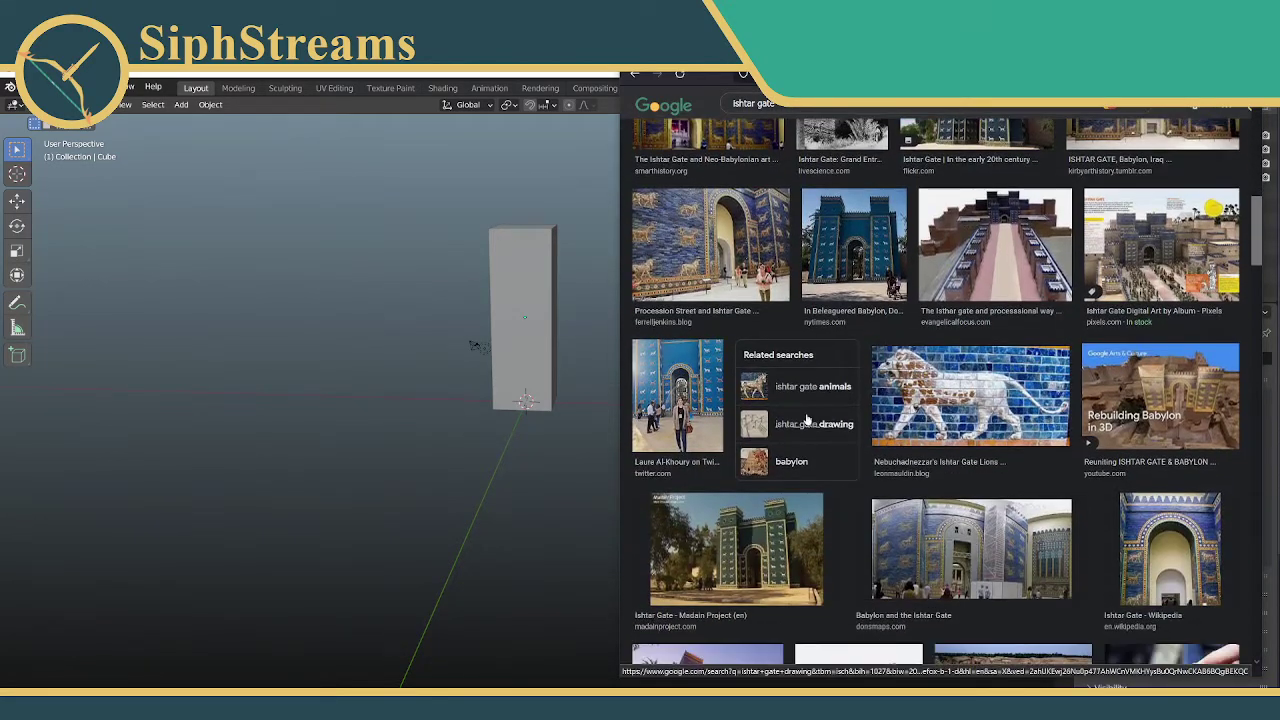
{"action": "scroll", "coordinate": [807, 418], "scroll_direction": "down", "scroll_amount": 2}
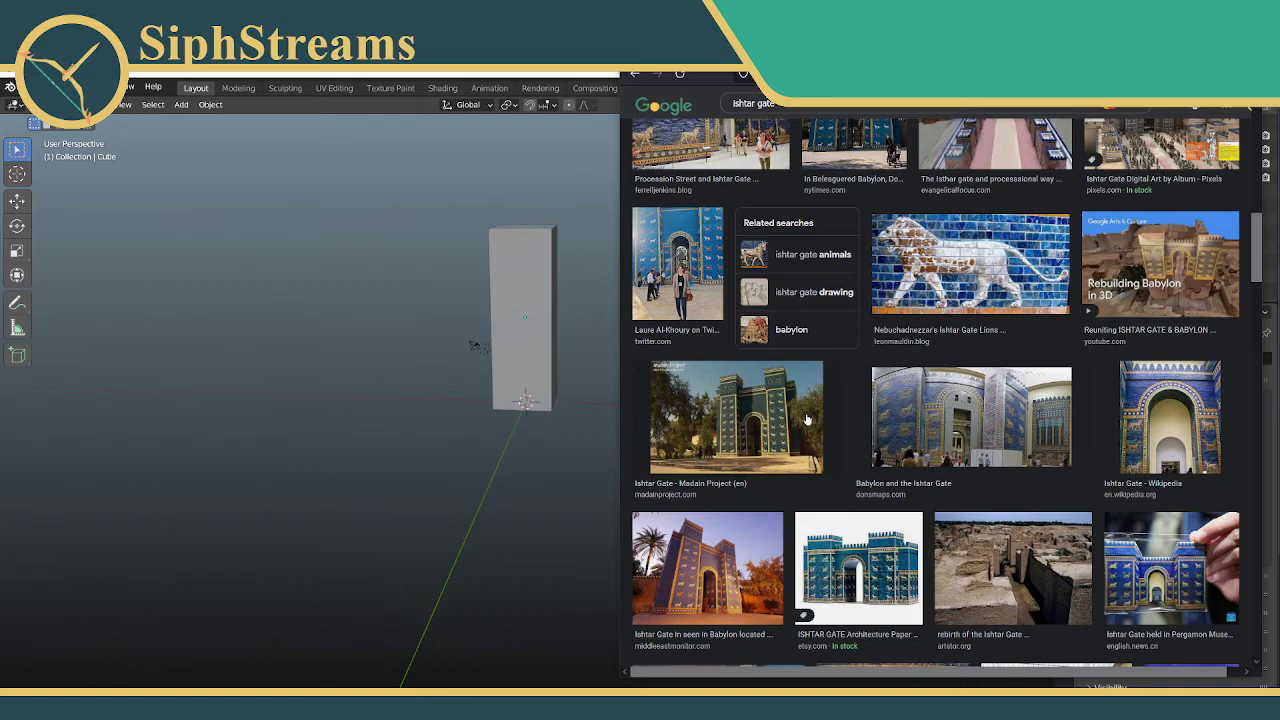
{"action": "scroll", "coordinate": [807, 418], "scroll_direction": "down", "scroll_amount": 2}
{"action": "scroll", "coordinate": [807, 418], "scroll_direction": "up", "scroll_amount": 4}
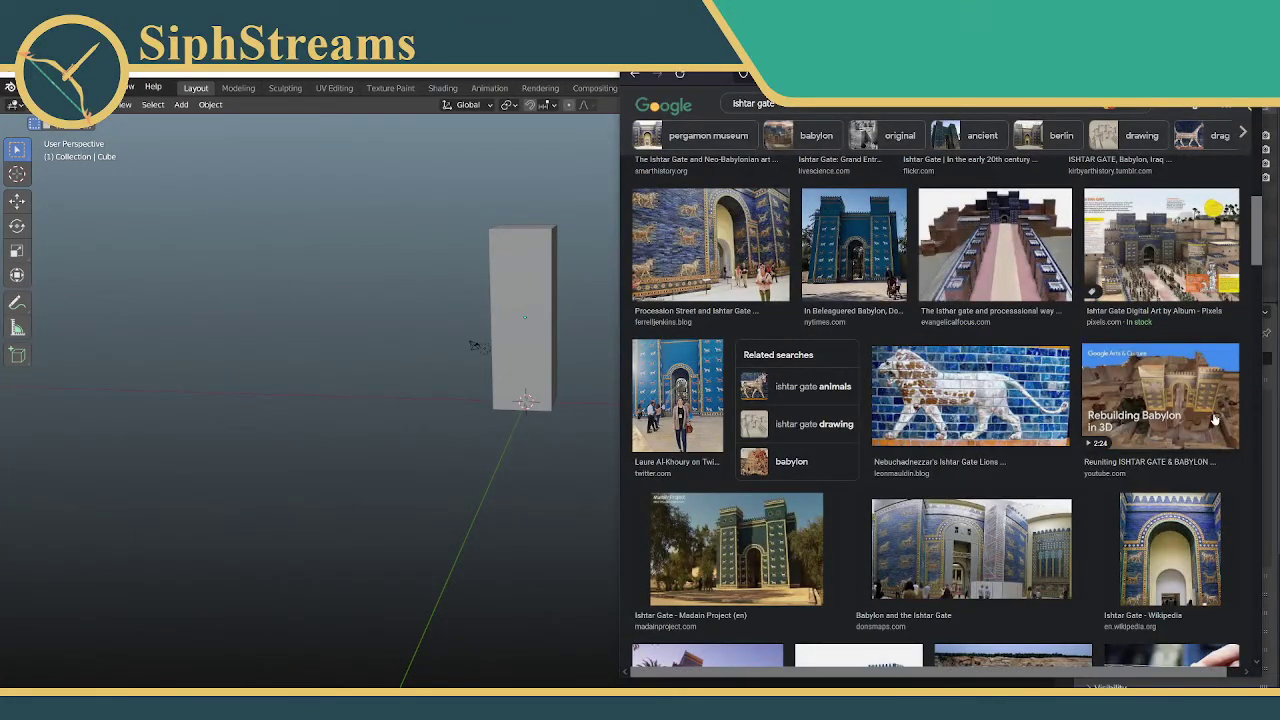
{"action": "scroll", "coordinate": [1170, 422], "scroll_direction": "down", "scroll_amount": 3}
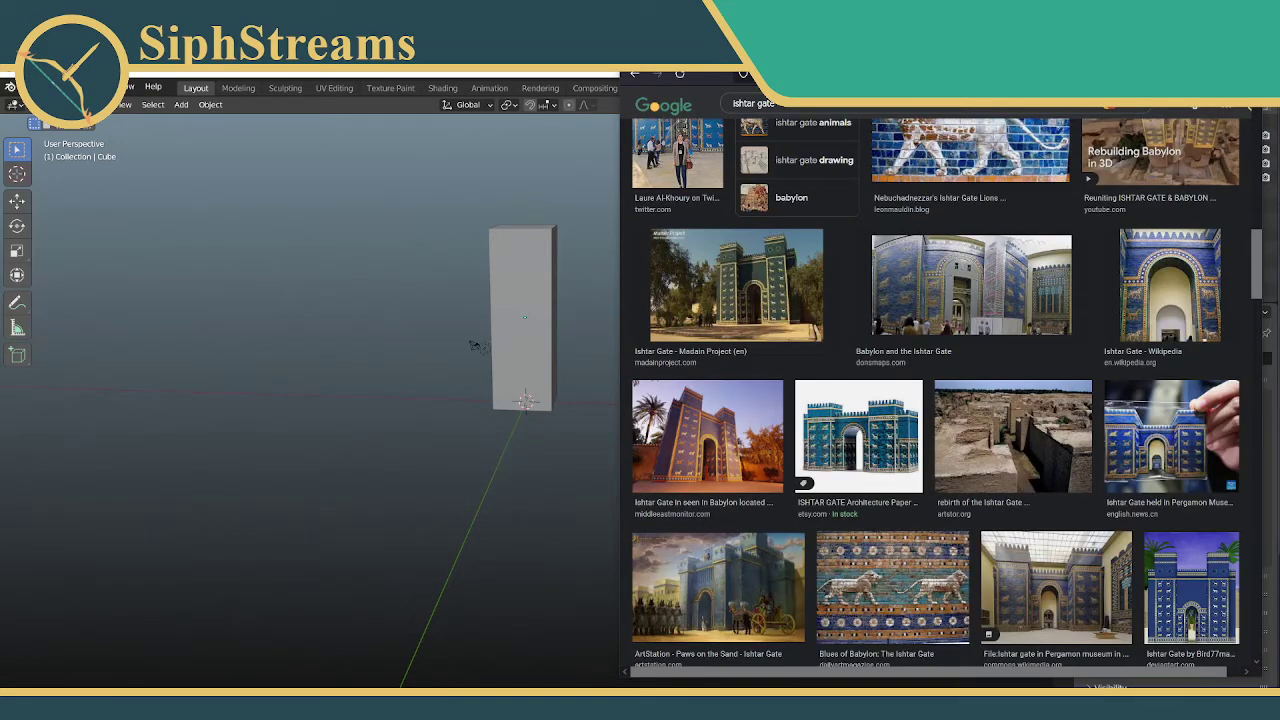
{"action": "left_click_drag", "start_coordinate": [902, 52], "coordinate": [1279, 130]}
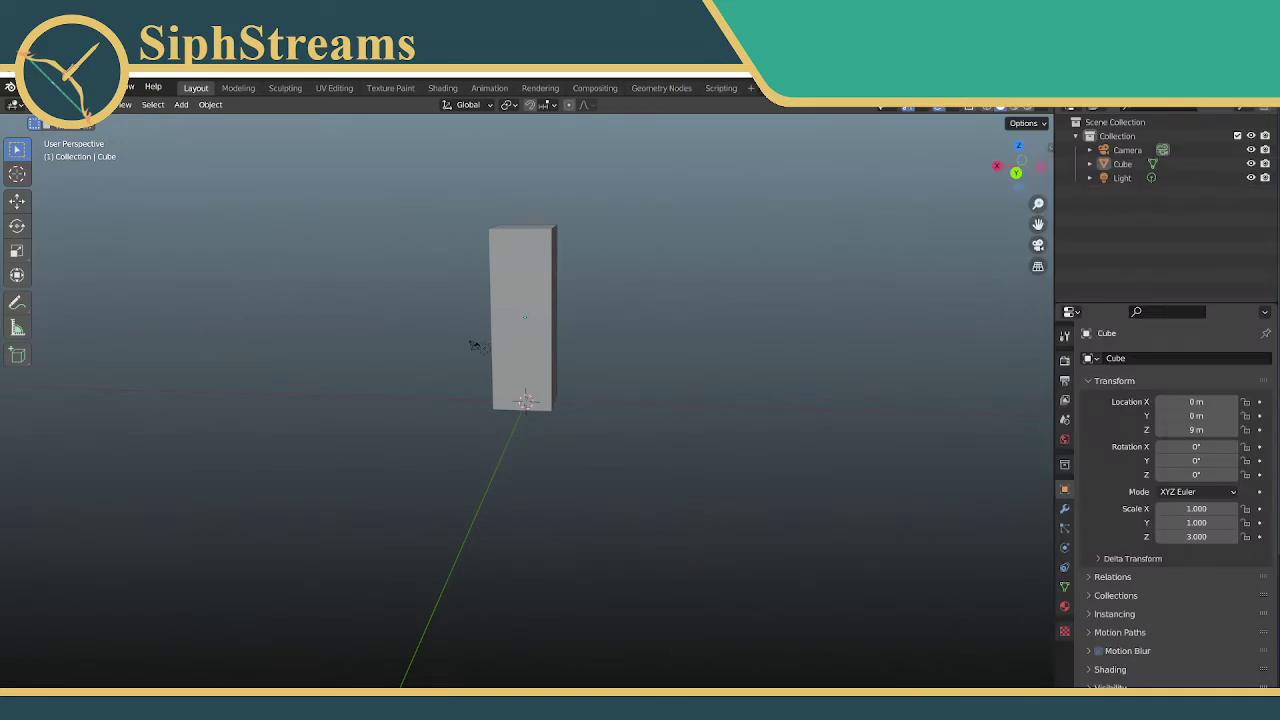
Select the tall block and set its Z scale to 2
{"action": "middle_click_drag", "start_coordinate": [630, 250], "coordinate": [615, 207]}
{"action": "scroll", "coordinate": [543, 266], "scroll_direction": "down", "scroll_amount": 4}
{"action": "scroll", "coordinate": [543, 266], "scroll_direction": "up", "scroll_amount": 7}
{"action": "scroll", "coordinate": [589, 231], "scroll_direction": "down", "scroll_amount": 1}
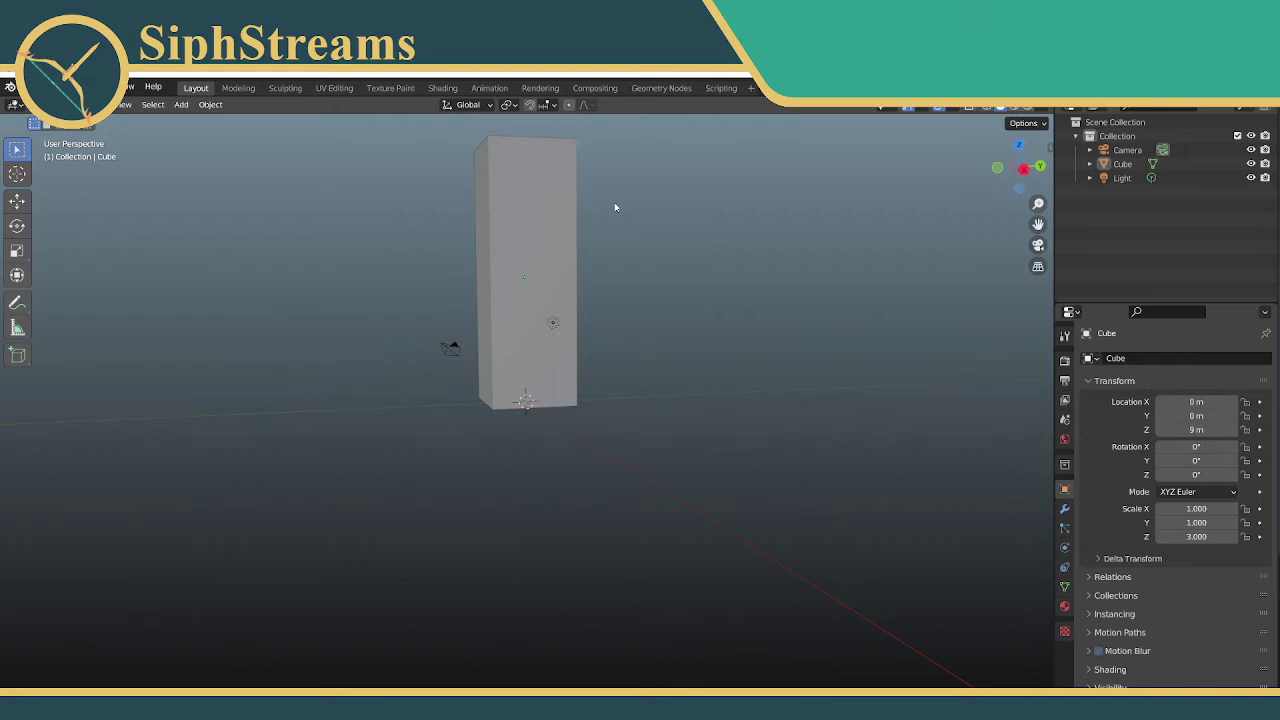
{"action": "left_click", "coordinate": [519, 264]}
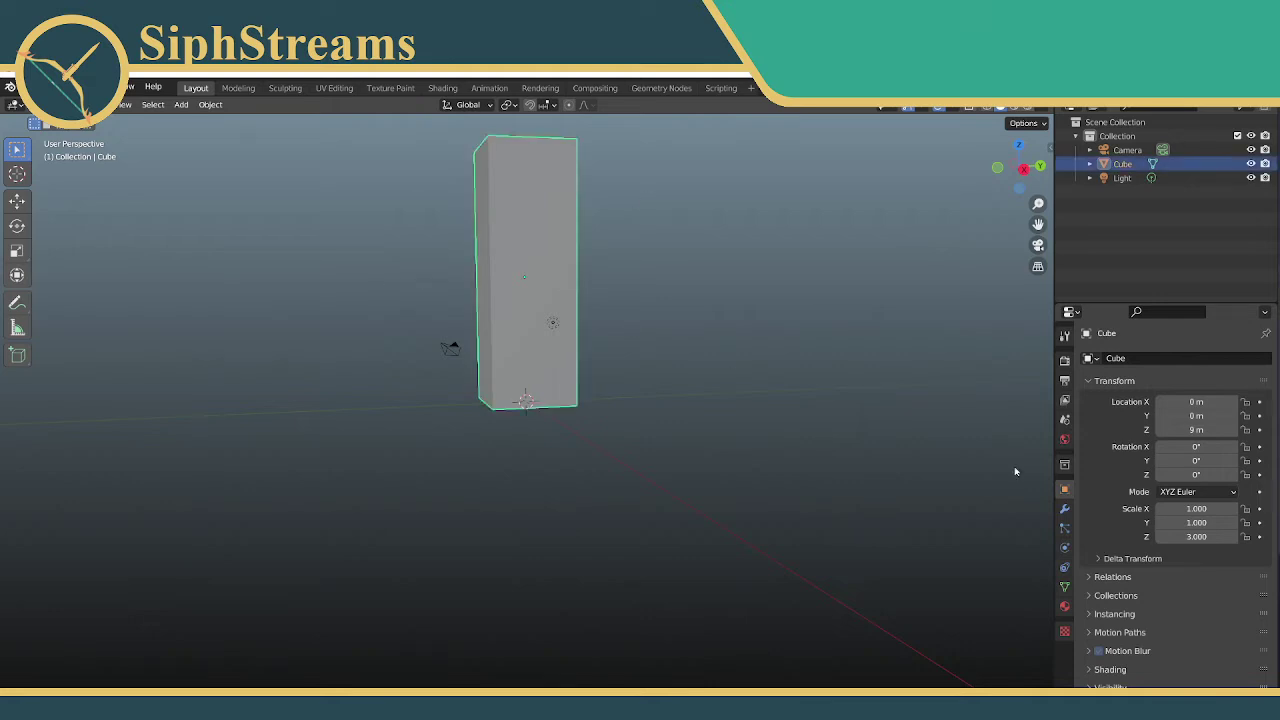
{"action": "left_click", "coordinate": [1204, 537]}
{"action": "type", "text": "2"}
{"action": "key", "text": "Return"}
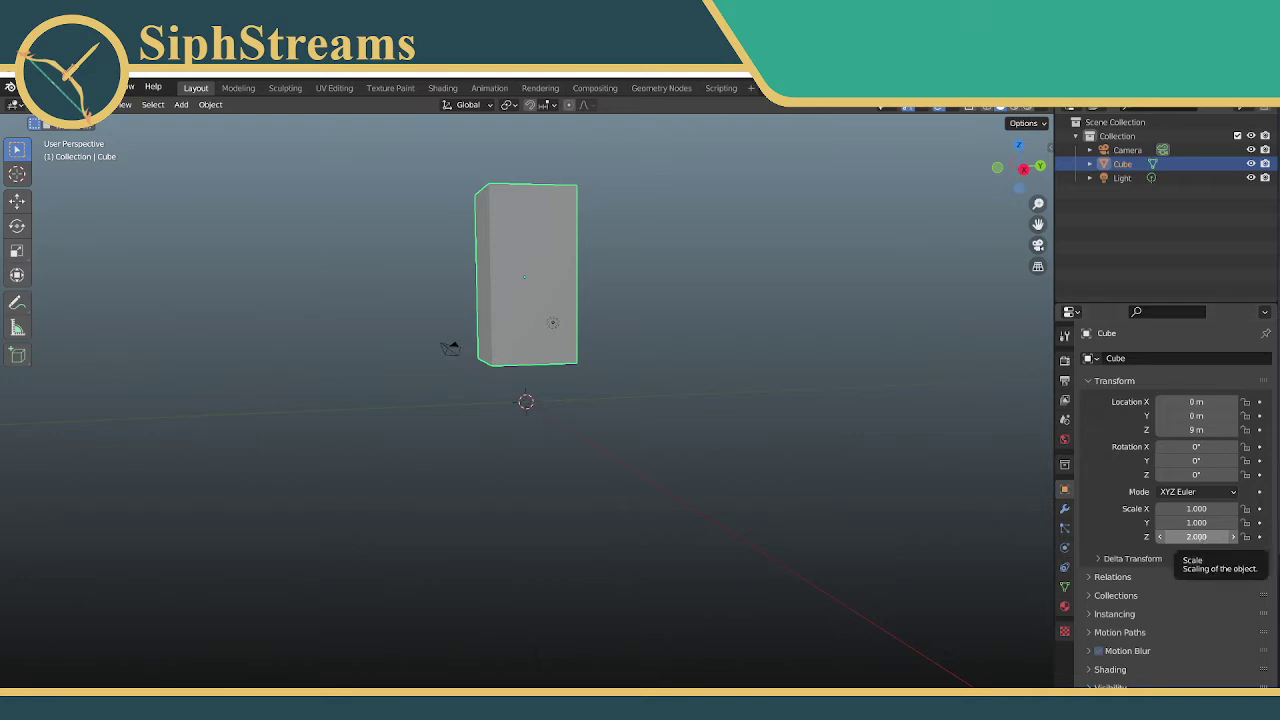
Set the block's Z location to 6 m so its base rests on the ground plane
{"action": "middle_click_drag", "start_coordinate": [503, 200], "coordinate": [555, 230]}
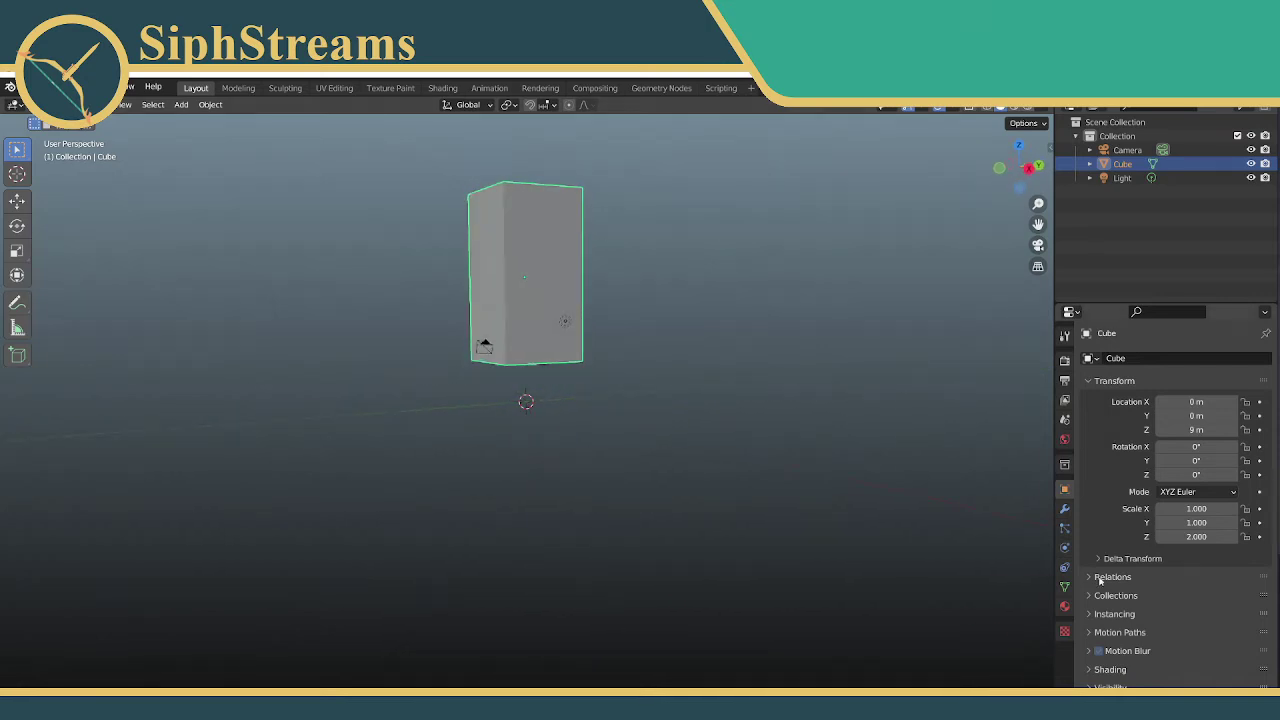
{"action": "left_click", "coordinate": [1196, 429]}
{"action": "type", "text": "6"}
{"action": "key", "text": "Return"}
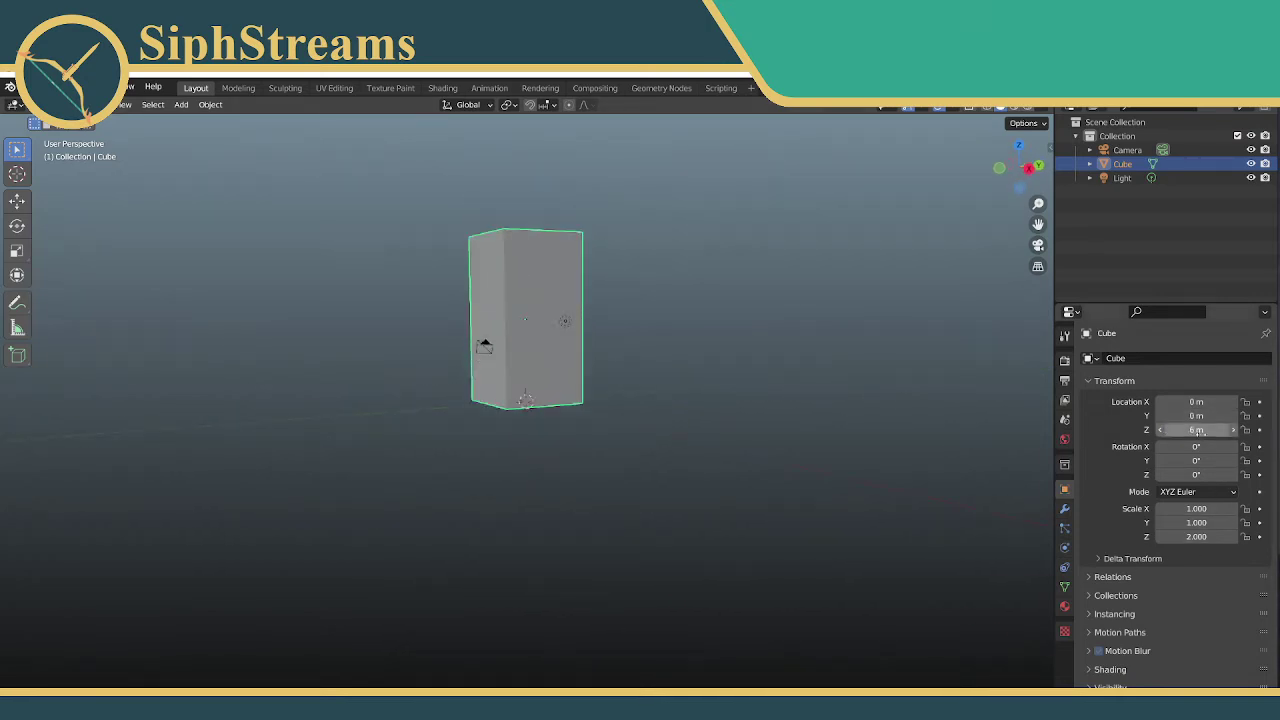
{"action": "middle_click_drag", "start_coordinate": [177, 417], "coordinate": [850, 414]}
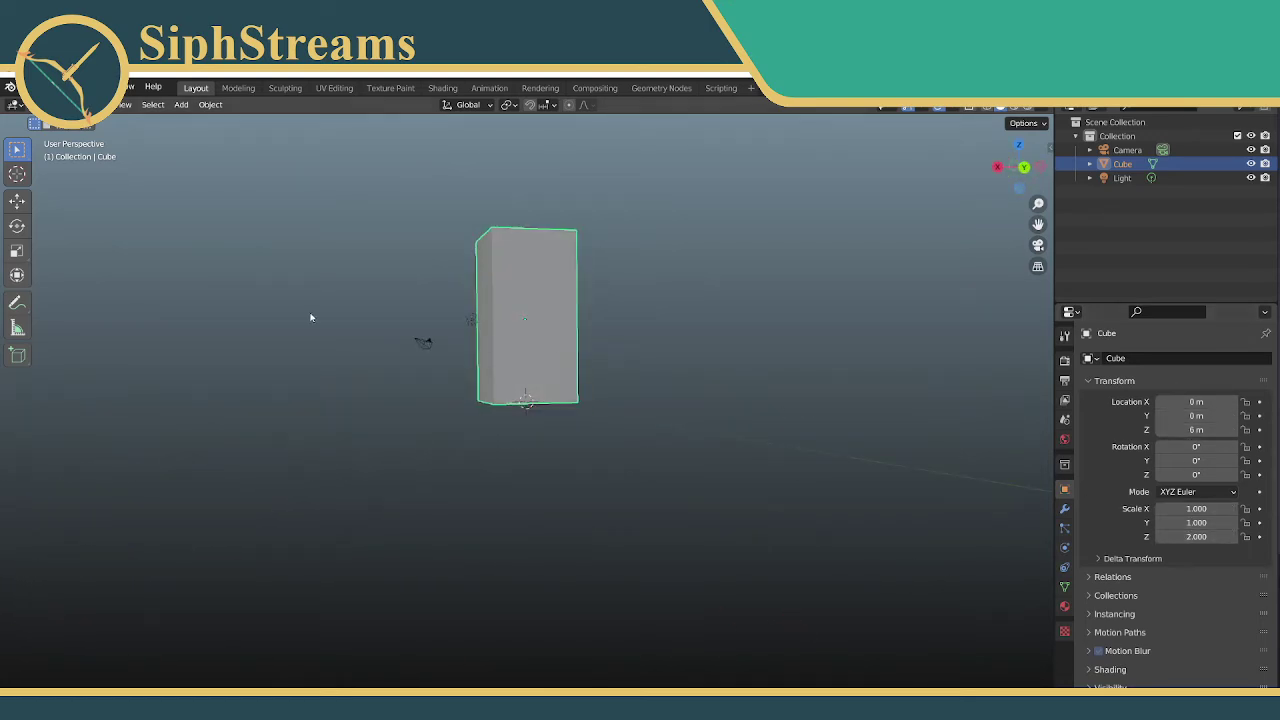
Apply the tall block's location so its origin moves to the world origin, and check the base from several sides
{"action": "scroll", "coordinate": [317, 316], "scroll_direction": "down", "scroll_amount": 3}
{"action": "scroll", "coordinate": [330, 317], "scroll_direction": "up", "scroll_amount": 8}
{"action": "middle_click_drag", "start_coordinate": [441, 306], "coordinate": [988, 354]}
{"action": "right_click", "coordinate": [546, 244]}
{"action": "left_click", "coordinate": [546, 241]}
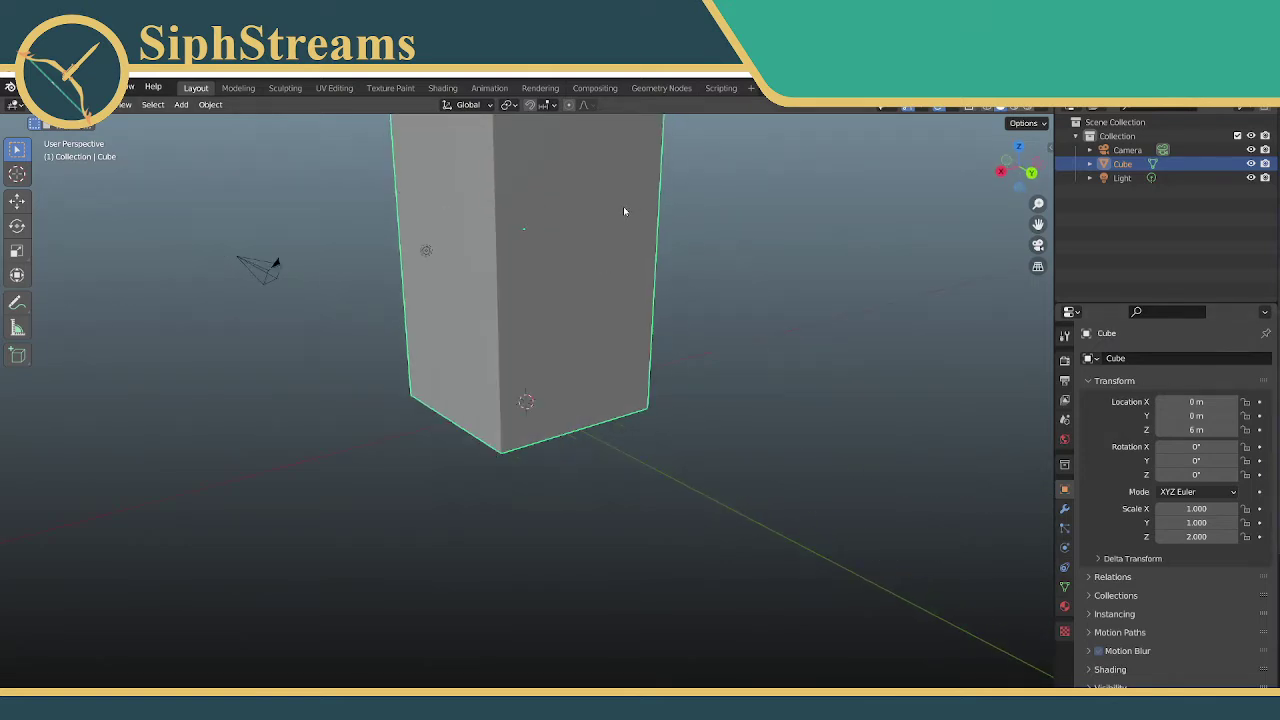
{"action": "key", "text": "ctrl+a"}
{"action": "left_click", "coordinate": [578, 175]}
{"action": "scroll", "coordinate": [537, 257], "scroll_direction": "down", "scroll_amount": 6}
{"action": "scroll", "coordinate": [532, 312], "scroll_direction": "up", "scroll_amount": 5}
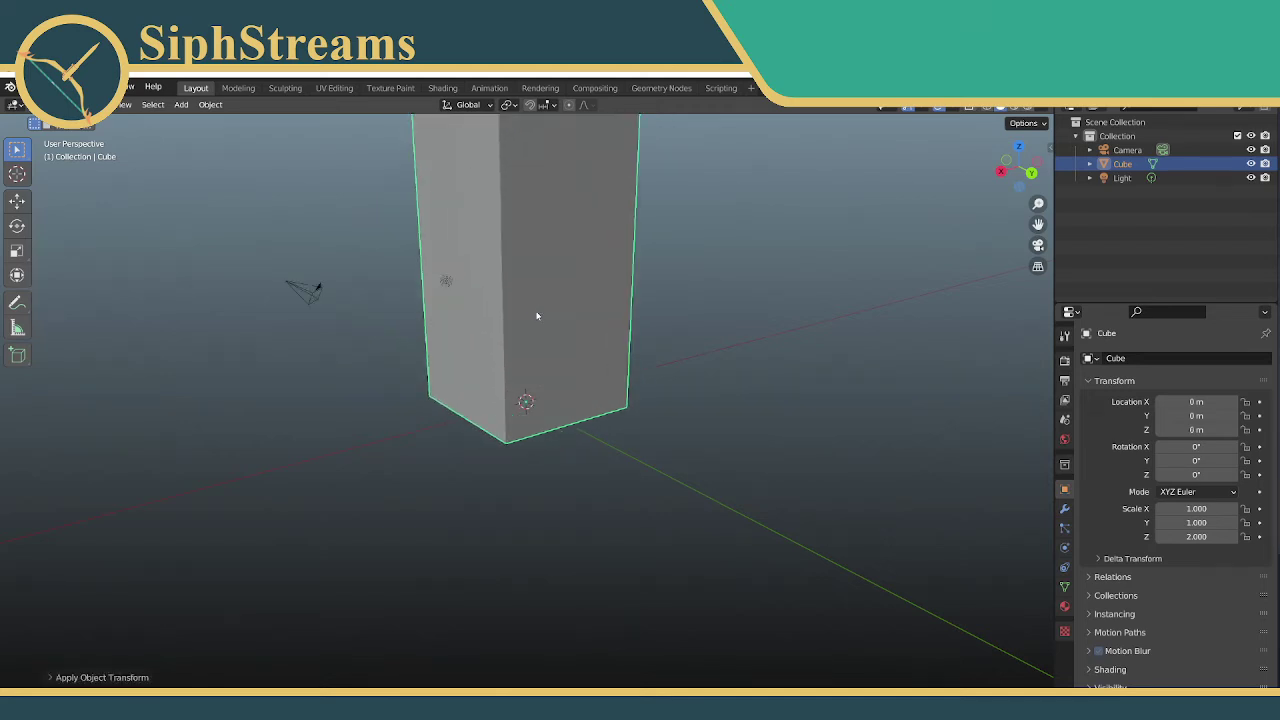
{"action": "middle_click_drag", "start_coordinate": [535, 315], "coordinate": [694, 323]}
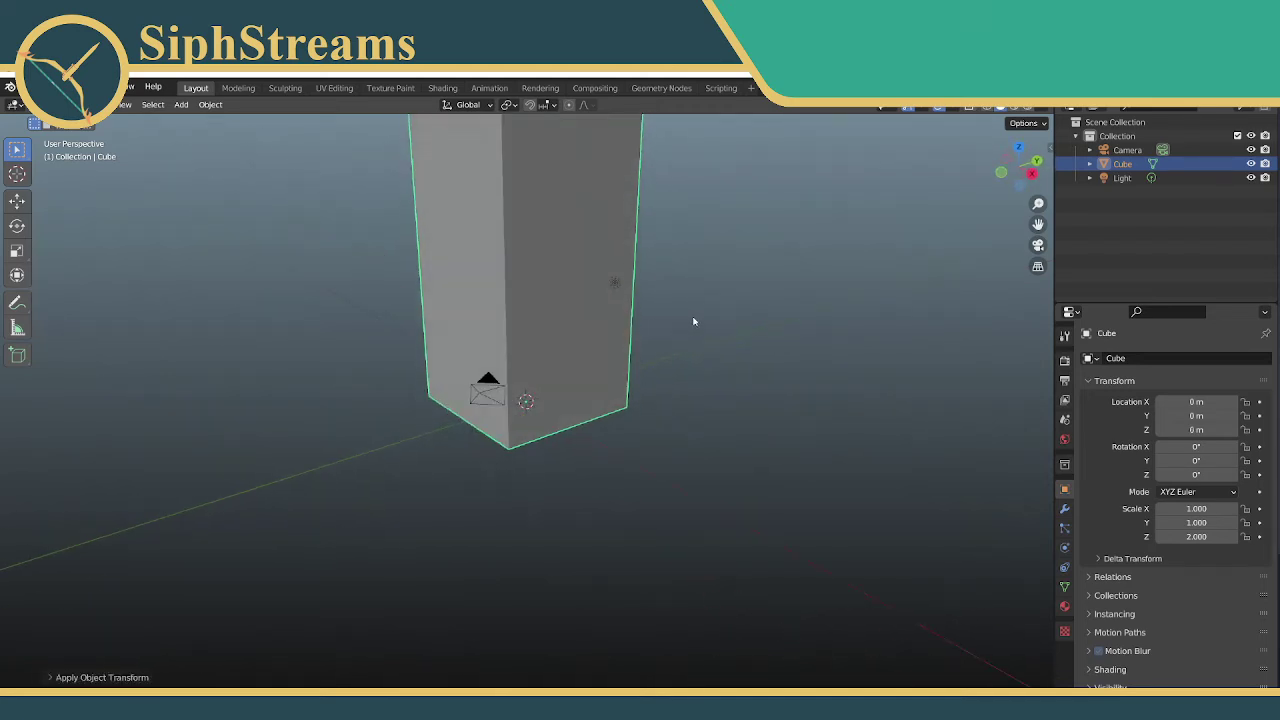
{"action": "scroll", "coordinate": [567, 298], "scroll_direction": "down", "scroll_amount": 5}
{"action": "scroll", "coordinate": [577, 296], "scroll_direction": "up", "scroll_amount": 3}
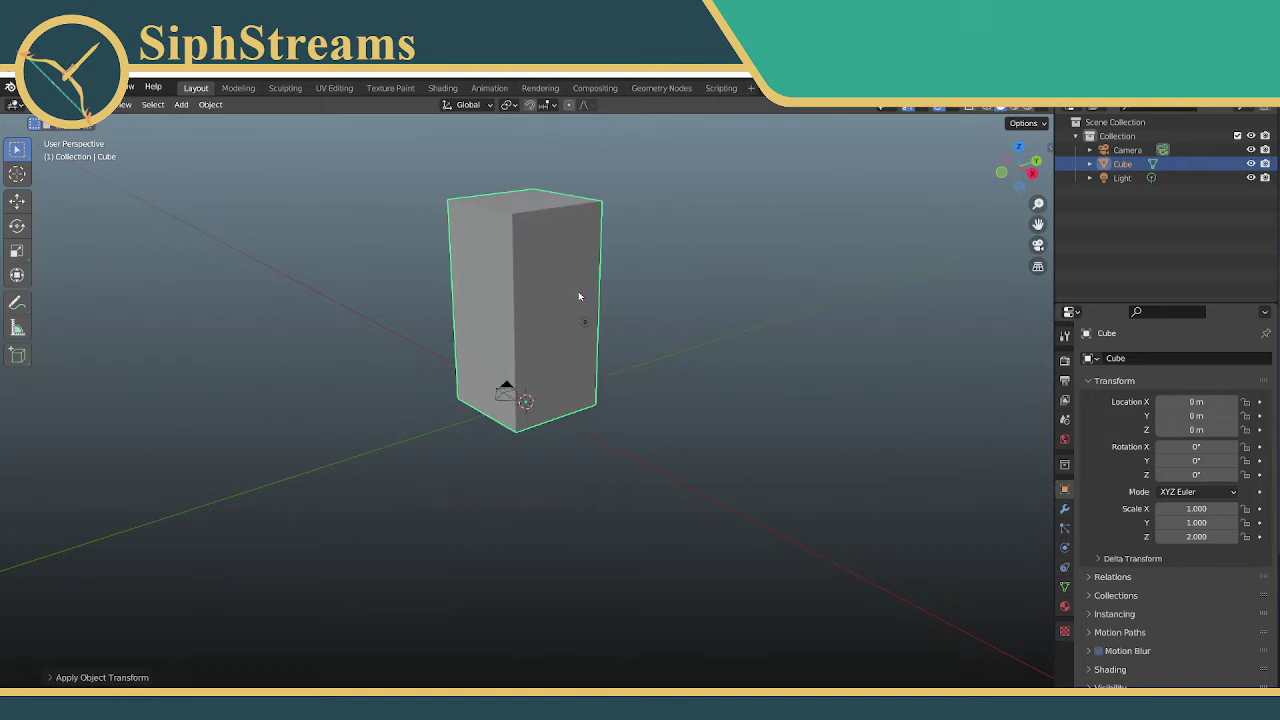
{"action": "middle_click_drag", "start_coordinate": [578, 296], "coordinate": [521, 295]}
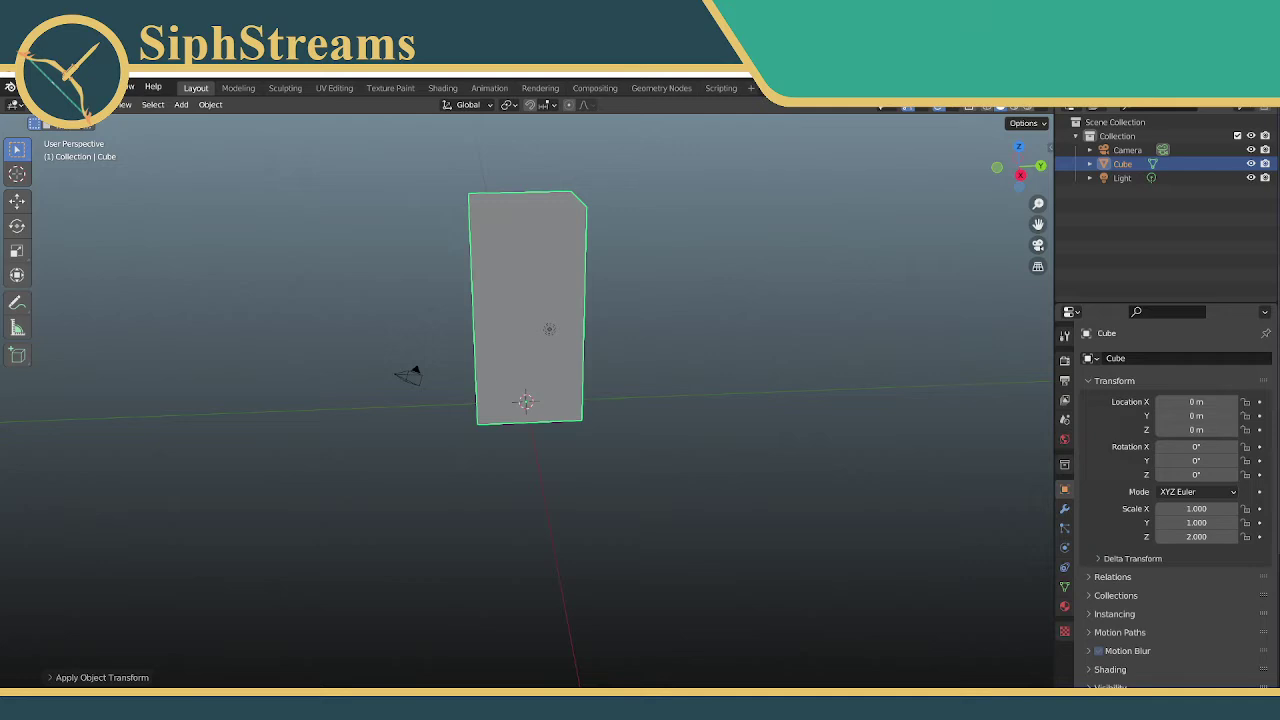
Bring up the two Ishtar Gate reference photos and arrange them as an enlarged overlay beside the block
{"action": "left_click", "coordinate": [759, 463]}
{"action": "key", "text": "alt+Tab"}
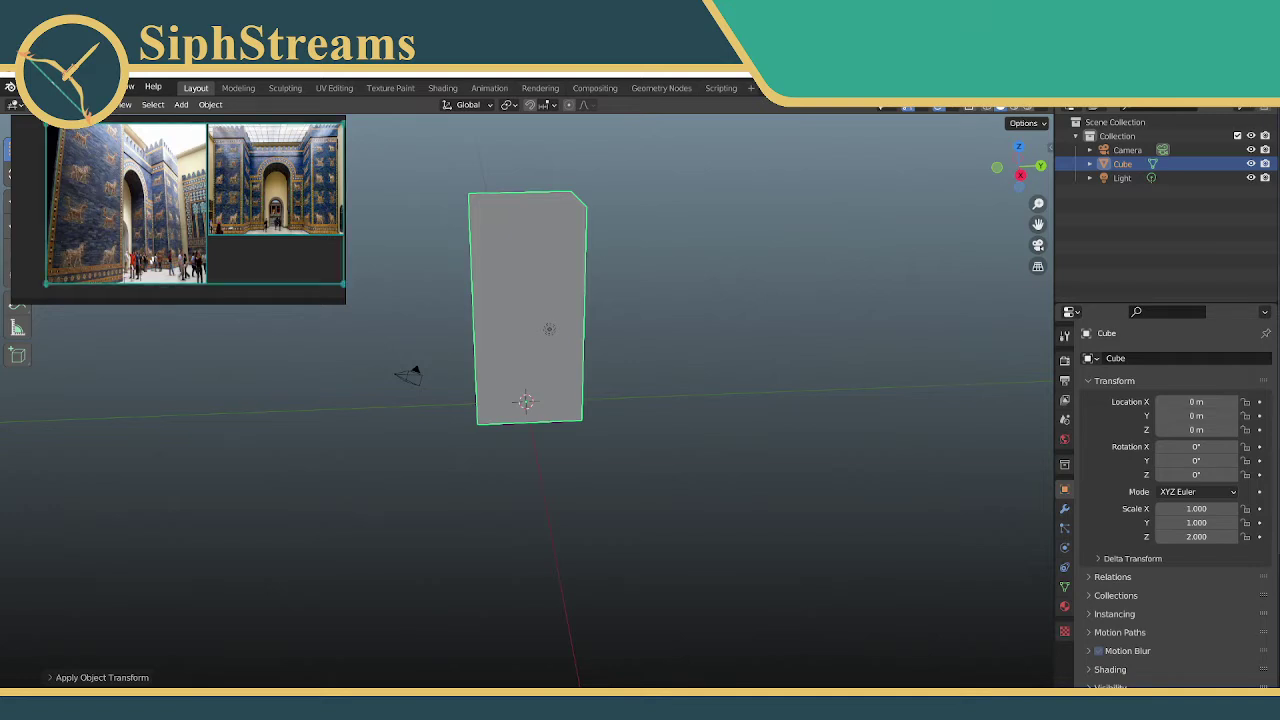
{"action": "left_click_drag", "start_coordinate": [46, 284], "coordinate": [11, 302]}
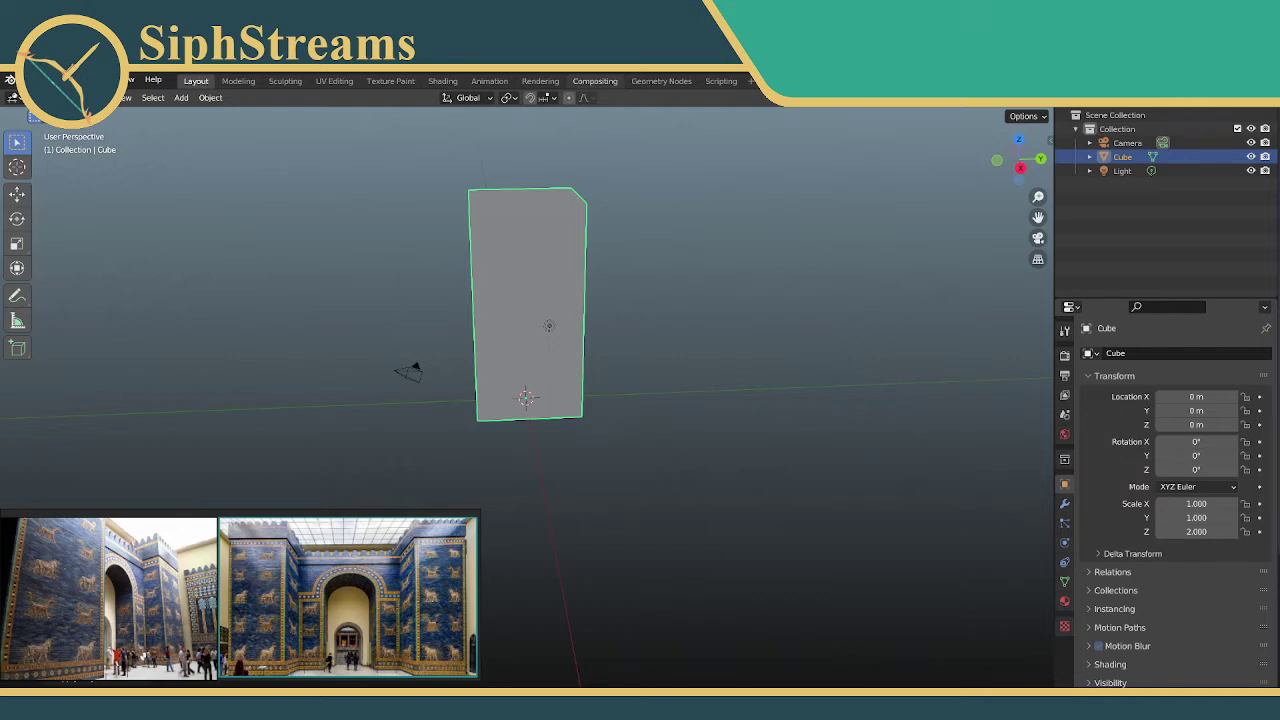
Select the tall block again and switch it to Edit Mode
{"action": "middle_click_drag", "start_coordinate": [445, 292], "coordinate": [613, 239]}
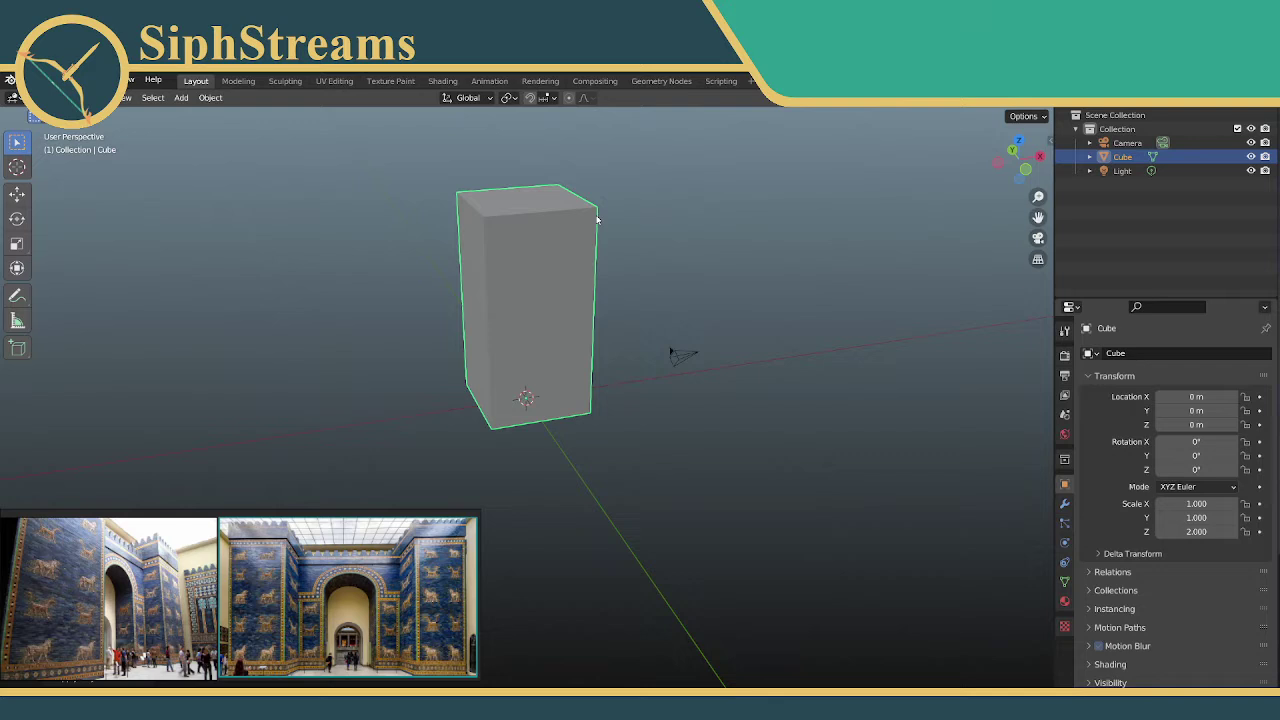
{"action": "middle_click_drag", "start_coordinate": [557, 325], "coordinate": [450, 430]}
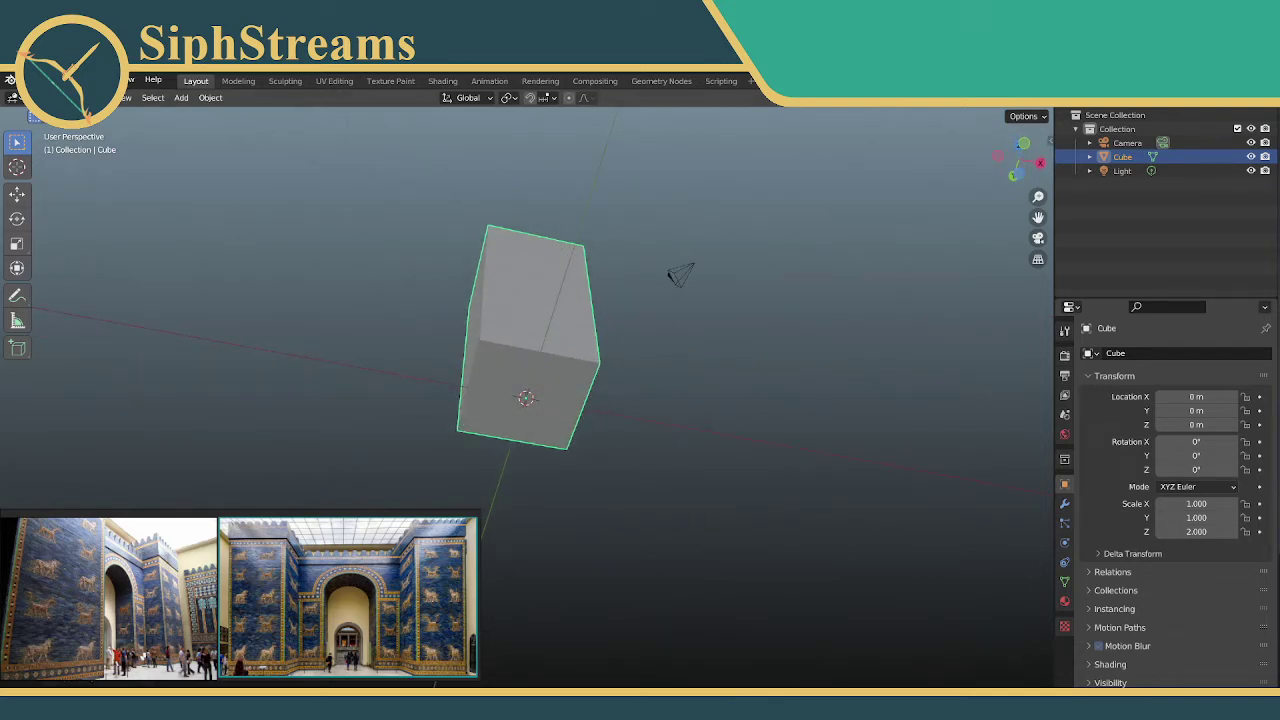
{"action": "left_click", "coordinate": [55, 97]}
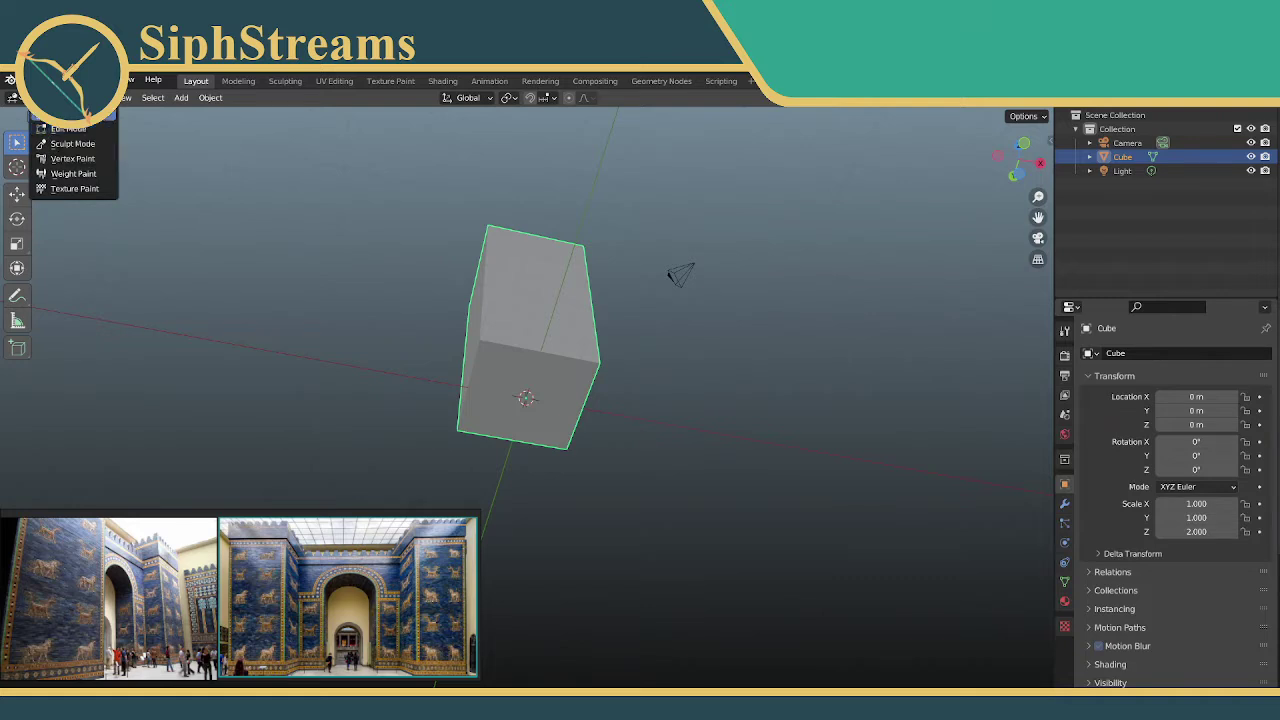
{"action": "left_click", "coordinate": [419, 265]}
{"action": "middle_click_drag", "start_coordinate": [419, 265], "coordinate": [517, 275]}
{"action": "right_click", "coordinate": [516, 258]}
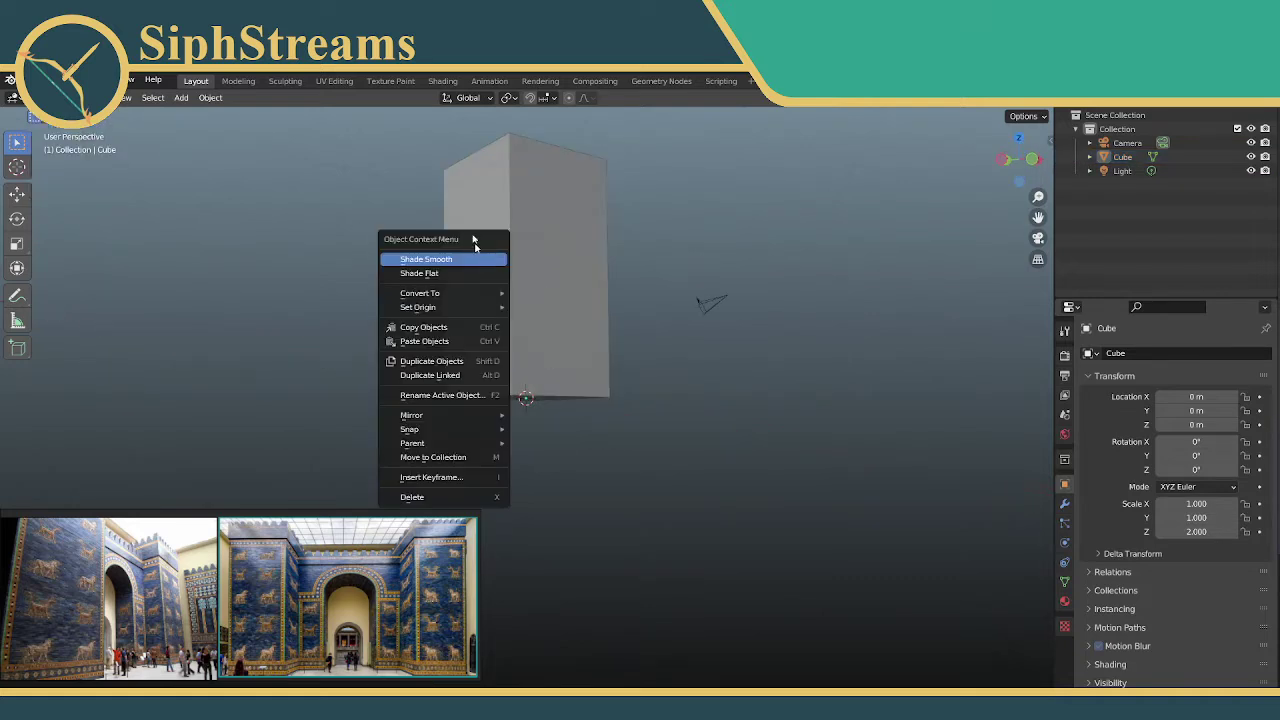
{"action": "left_click", "coordinate": [546, 229]}
{"action": "middle_click_drag", "start_coordinate": [546, 229], "coordinate": [673, 297]}
{"action": "left_click", "coordinate": [70, 98]}
{"action": "left_click", "coordinate": [68, 128]}
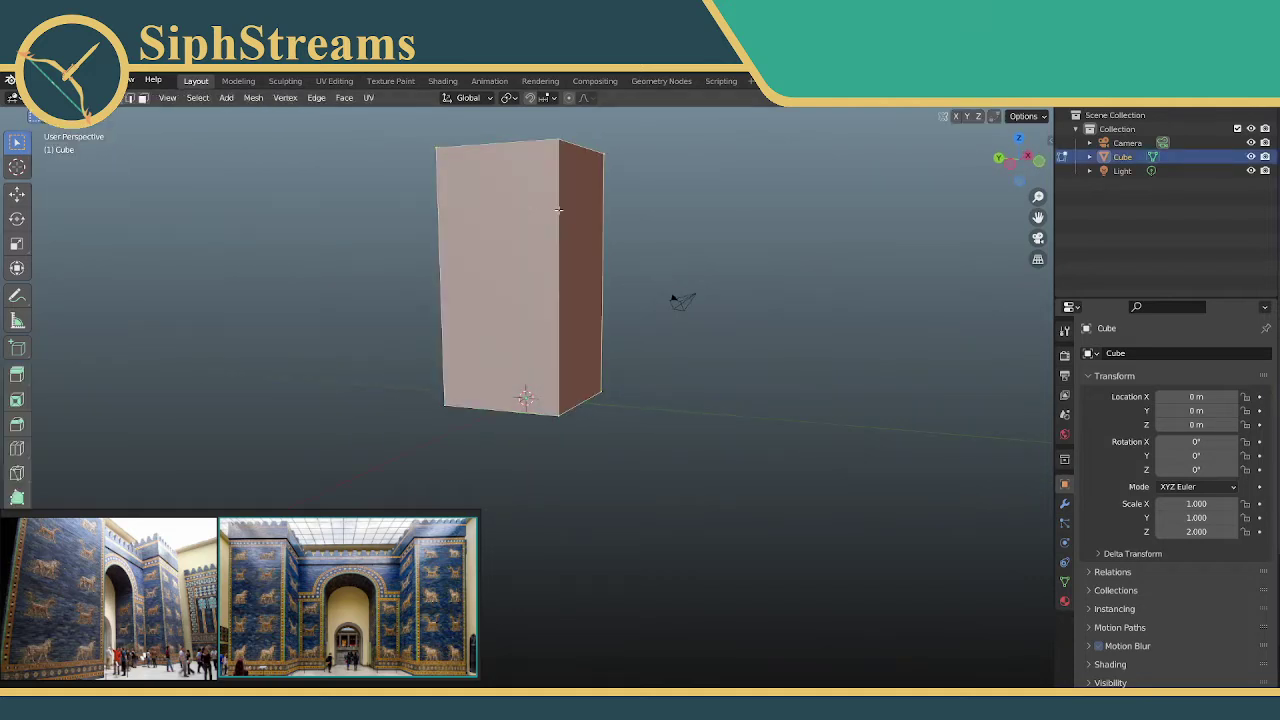
Try extruding a single top corner vertex outward from the block, undoing each extrusion
{"action": "middle_click_drag", "start_coordinate": [560, 210], "coordinate": [448, 199]}
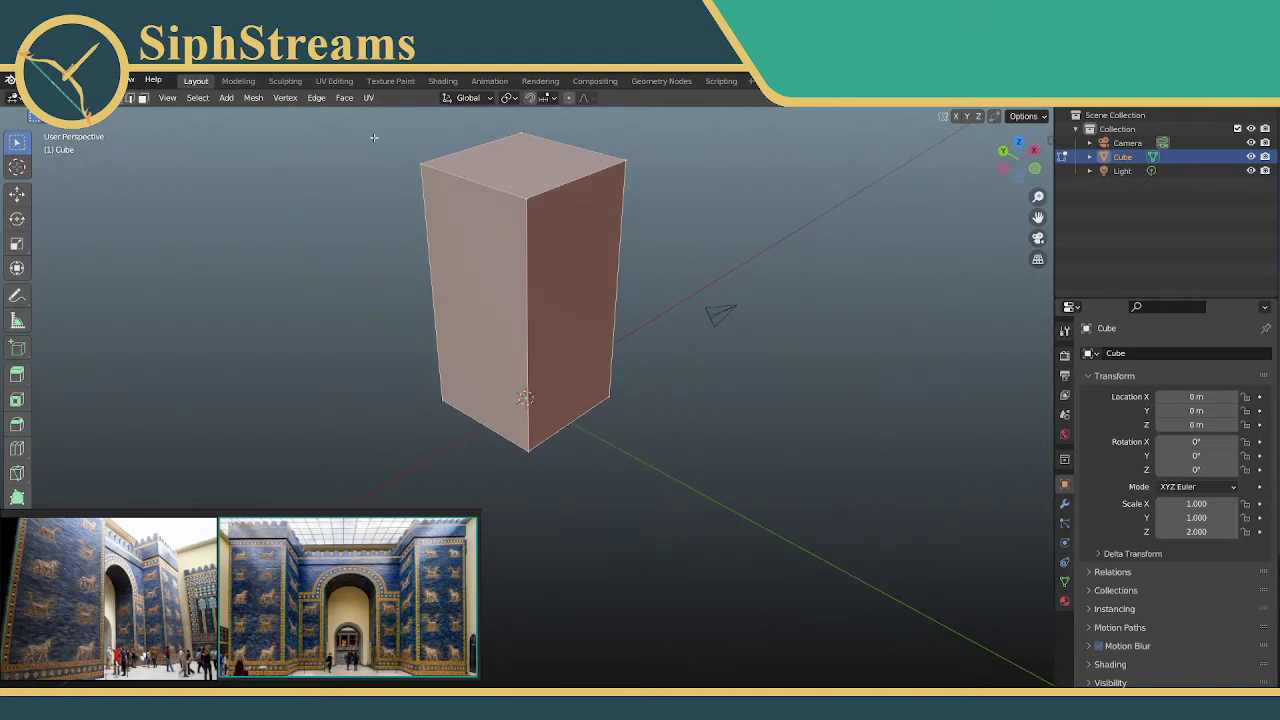
{"action": "left_click_drag", "start_coordinate": [374, 137], "coordinate": [439, 172]}
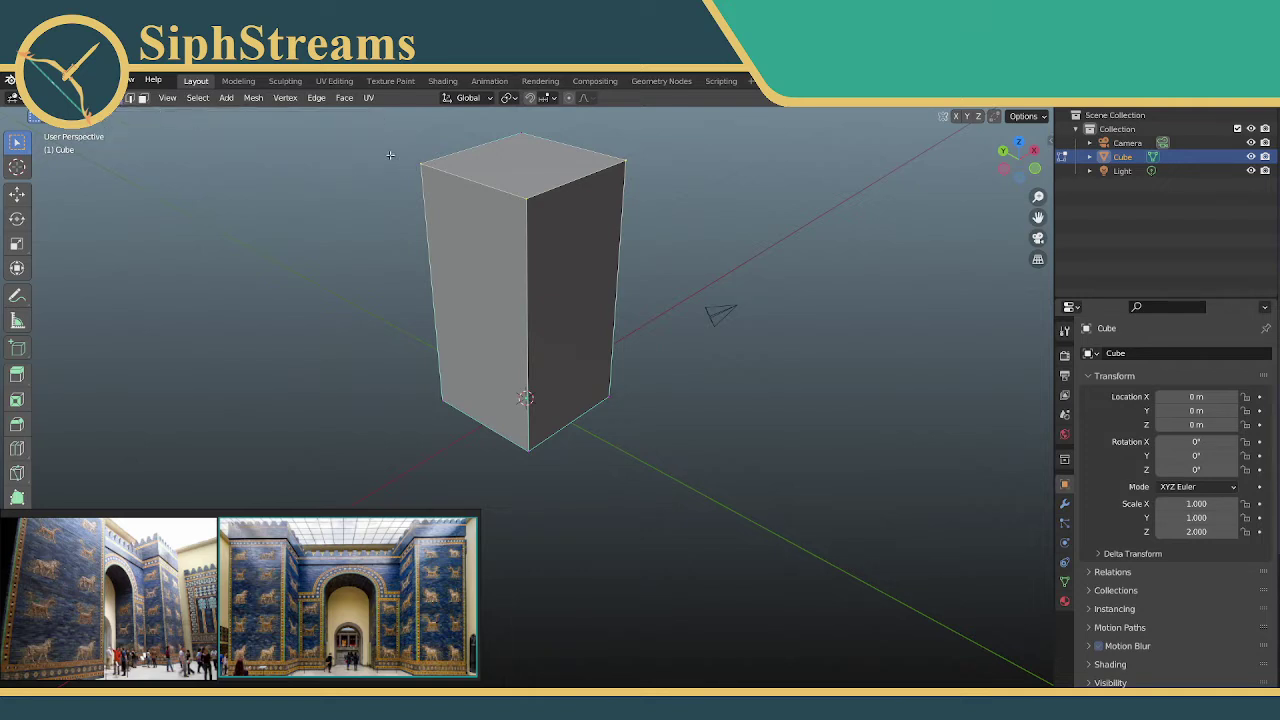
{"action": "middle_click_drag", "start_coordinate": [526, 197], "coordinate": [569, 180]}
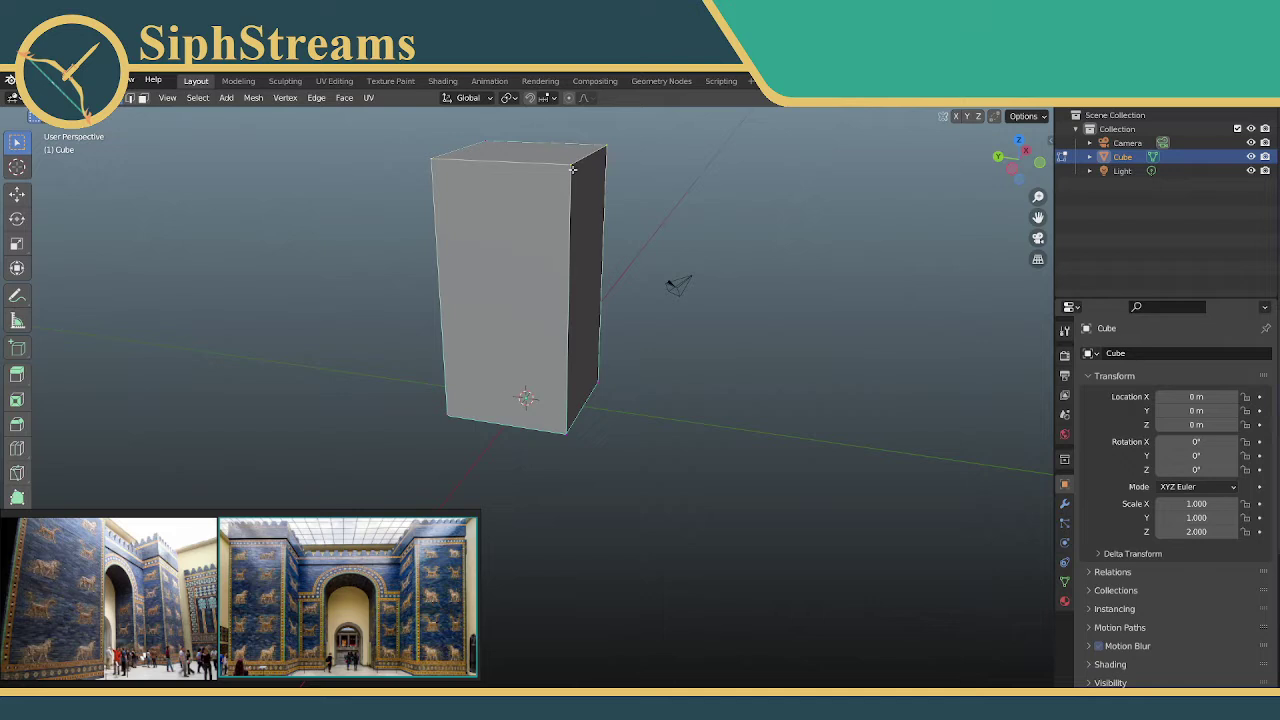
{"action": "key", "text": "e"}
{"action": "left_click", "coordinate": [684, 115]}
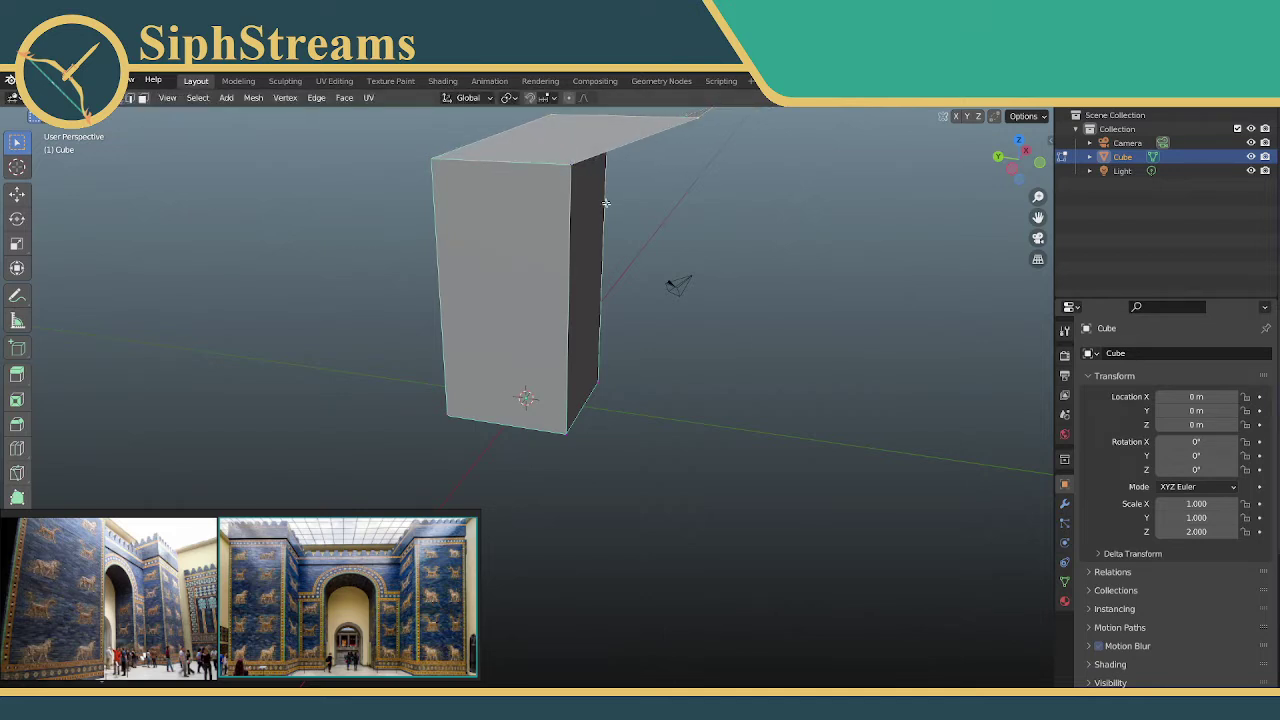
{"action": "key", "text": "ctrl+z"}
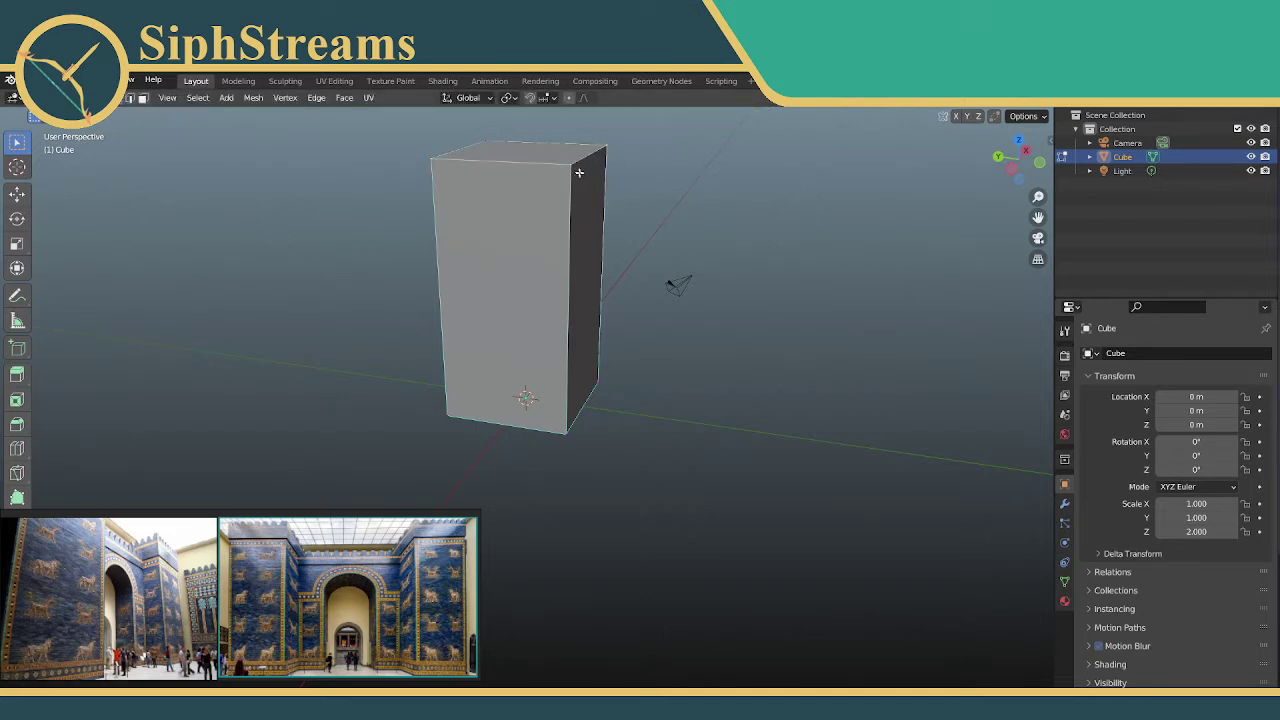
{"action": "middle_click_drag", "start_coordinate": [645, 226], "coordinate": [672, 249]}
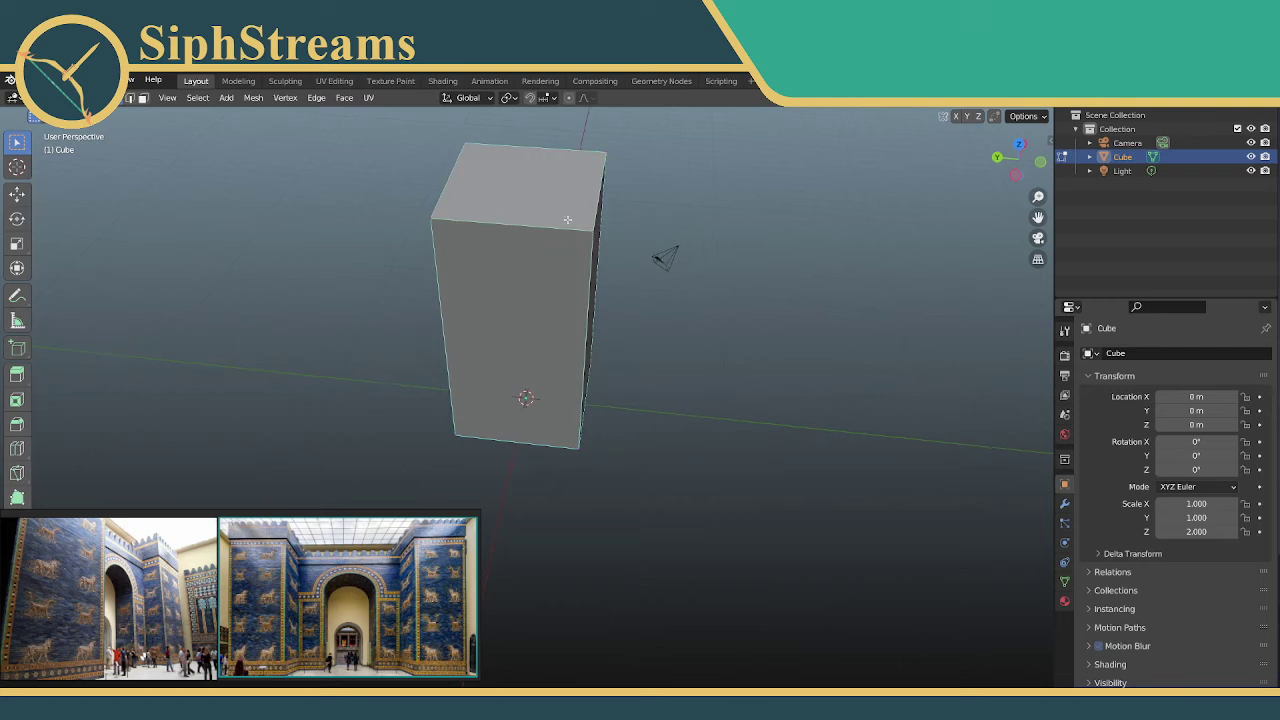
{"action": "left_click_drag", "start_coordinate": [567, 221], "coordinate": [600, 239]}
{"action": "key", "text": "e"}
{"action": "left_click", "coordinate": [684, 123]}
{"action": "key", "text": "ctrl+z"}
{"action": "middle_click_drag", "start_coordinate": [588, 230], "coordinate": [632, 190]}
{"action": "right_click", "coordinate": [609, 155]}
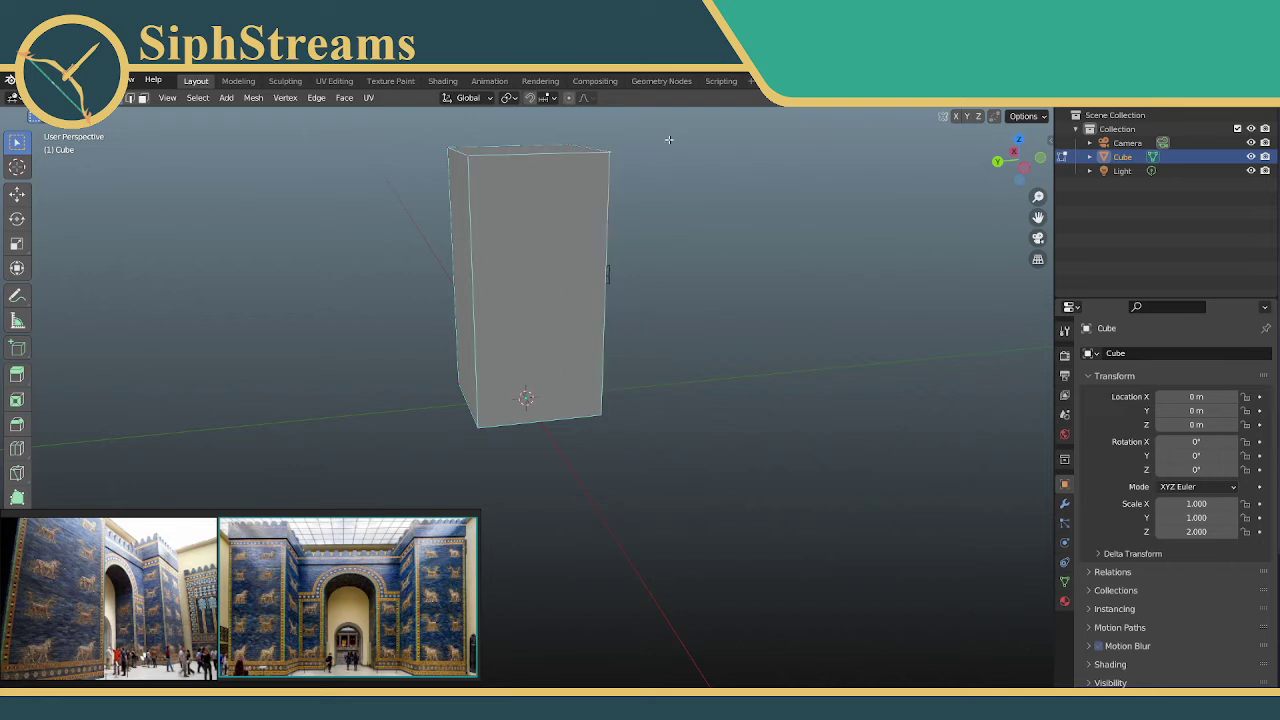
Try moving one top corner vertex of the block outward to skew its side
{"action": "mouse_move", "coordinate": [645, 145]}
{"action": "left_mouse_down"}
{"action": "mouse_move", "coordinate": [655, 141]}
{"action": "mouse_move", "coordinate": [630, 167]}
{"action": "left_mouse_up"}
{"action": "key", "text": "g"}
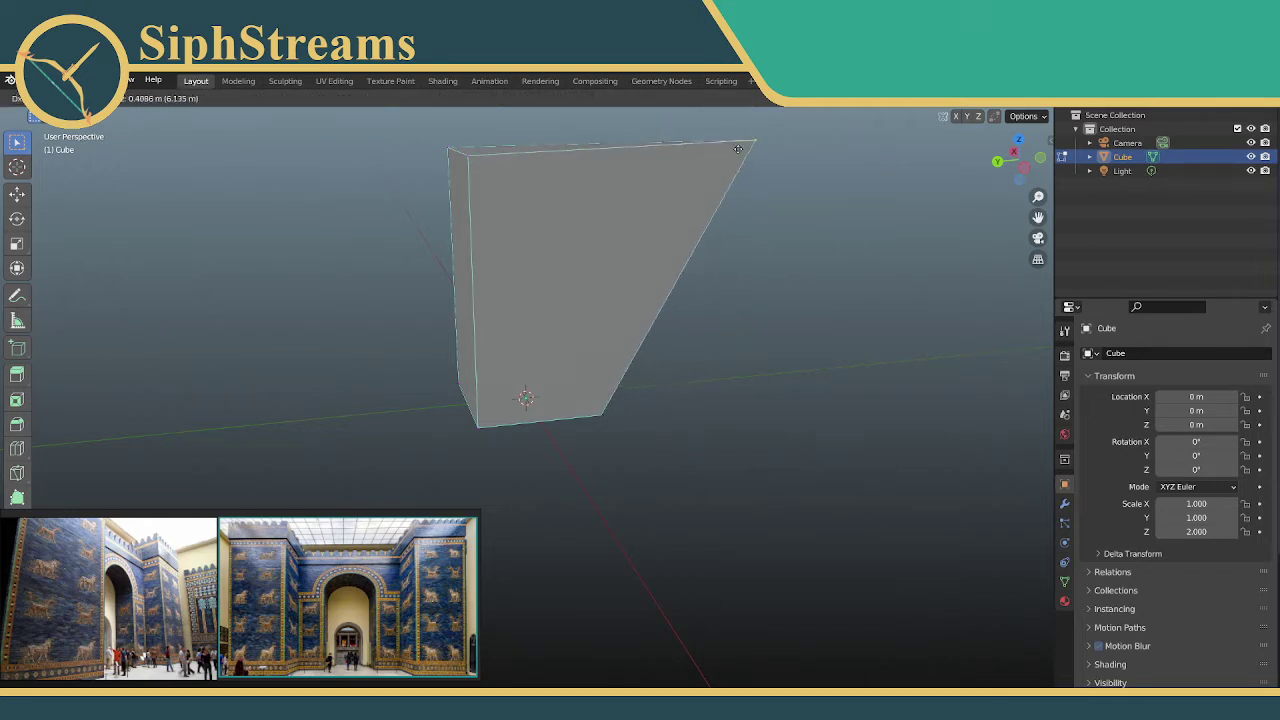
{"action": "left_click", "coordinate": [775, 154]}
{"action": "middle_click_drag", "start_coordinate": [787, 157], "coordinate": [816, 250]}
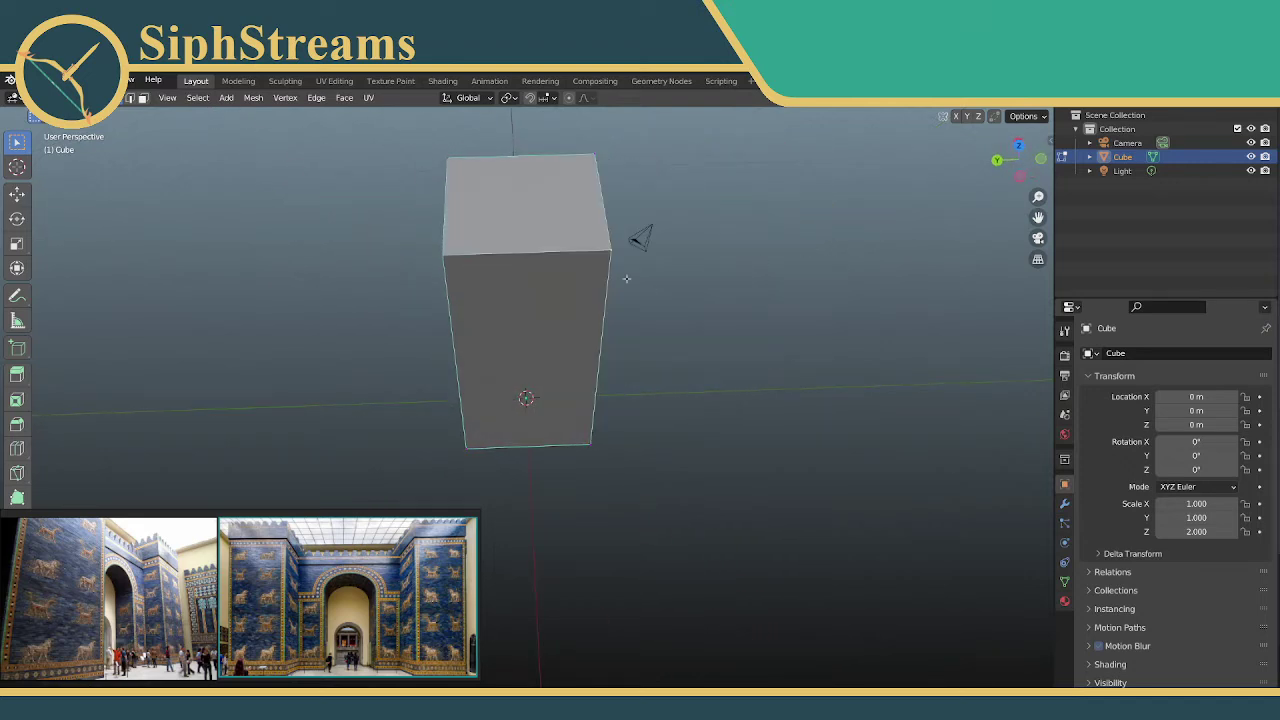
Select the block's four top vertices together and try extruding them upward
{"action": "left_click_drag", "start_coordinate": [367, 135], "coordinate": [724, 285]}
{"action": "key", "text": "e"}
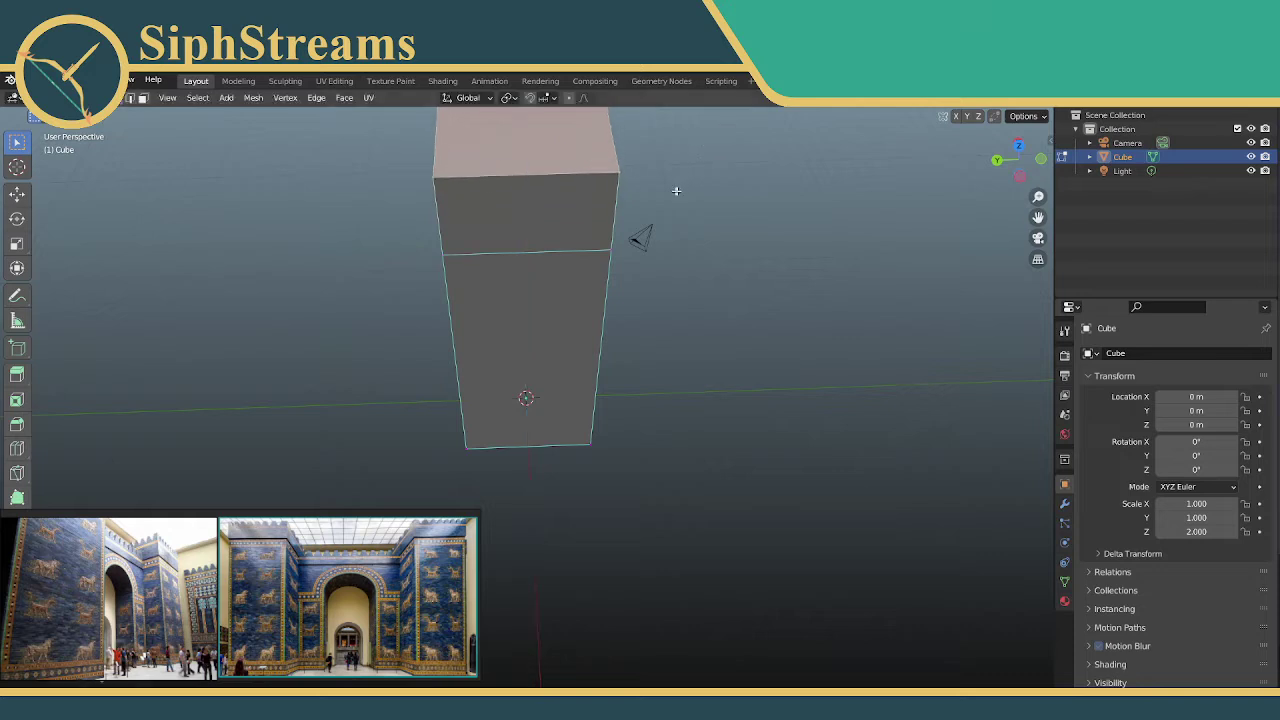
{"action": "right_click", "coordinate": [676, 190]}
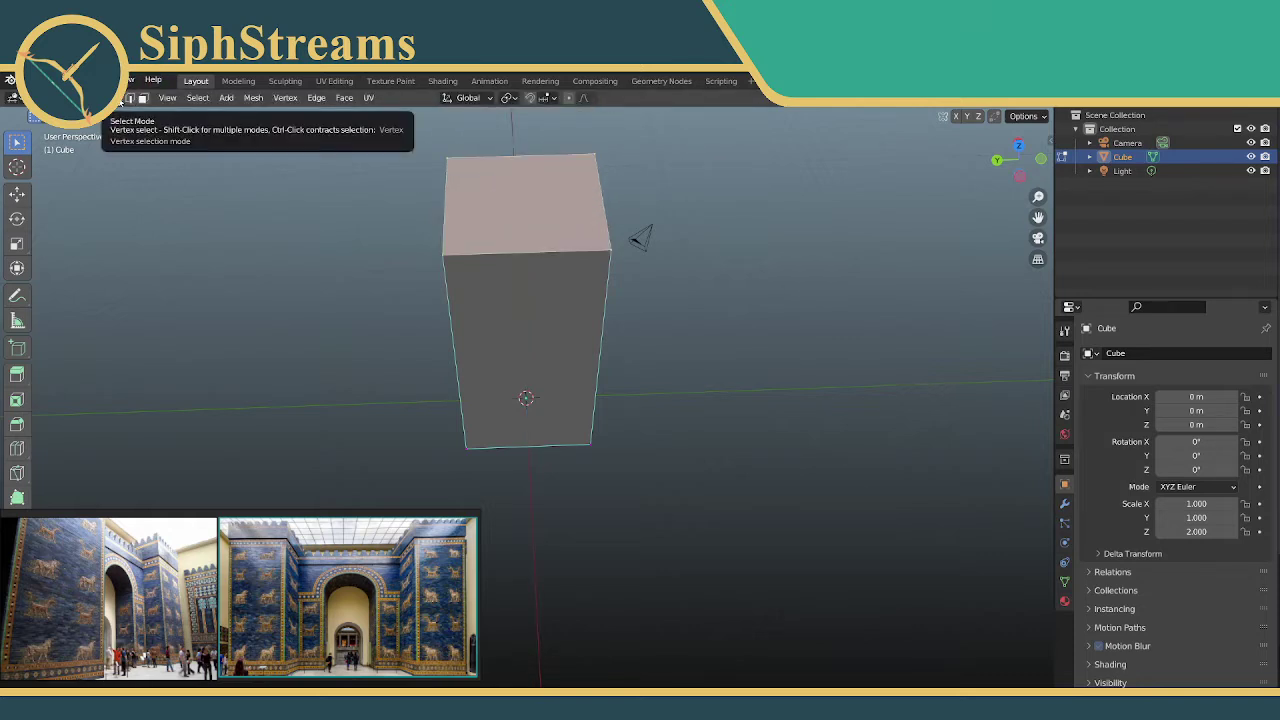
Switch to edge selection, try extruding one top edge of the block outward, and undo the extrusion
{"action": "left_click", "coordinate": [128, 99]}
{"action": "left_click", "coordinate": [406, 228]}
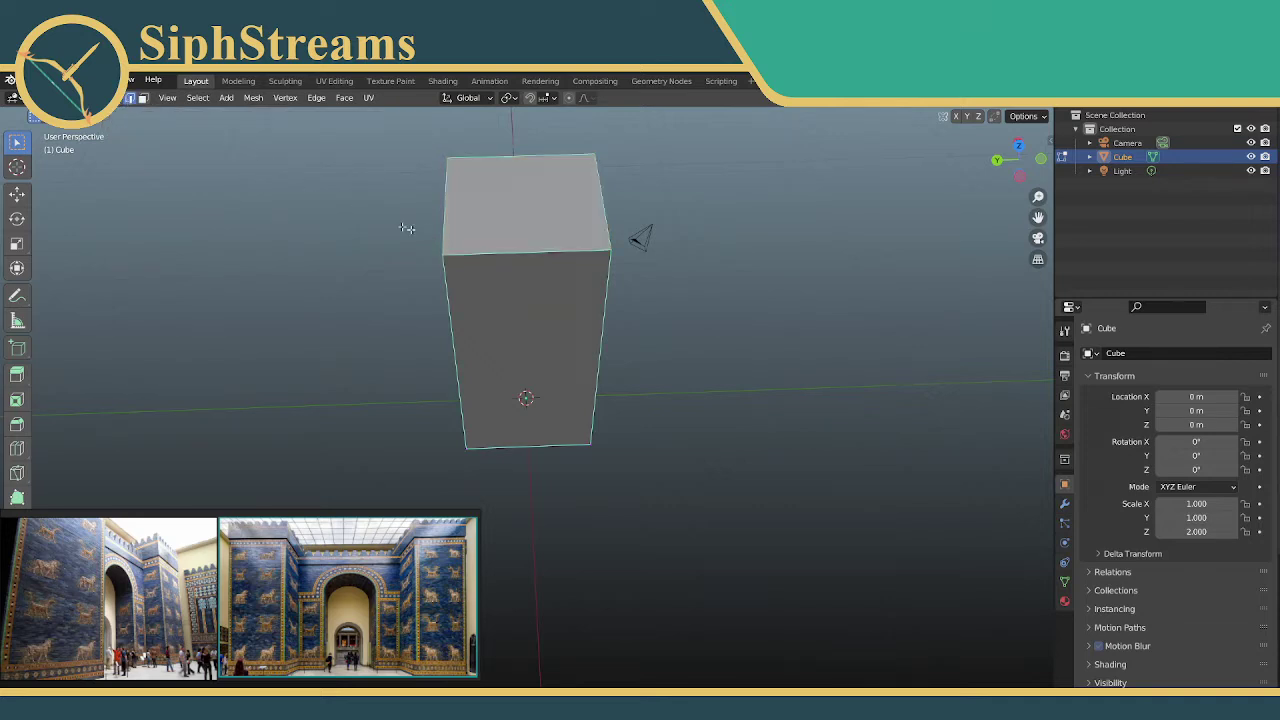
{"action": "left_click_drag", "start_coordinate": [487, 241], "coordinate": [545, 309]}
{"action": "scroll", "coordinate": [505, 288], "scroll_direction": "down", "scroll_amount": 1}
{"action": "middle_click_drag", "start_coordinate": [548, 288], "coordinate": [634, 257]}
{"action": "key", "text": "e"}
{"action": "left_click", "coordinate": [613, 222]}
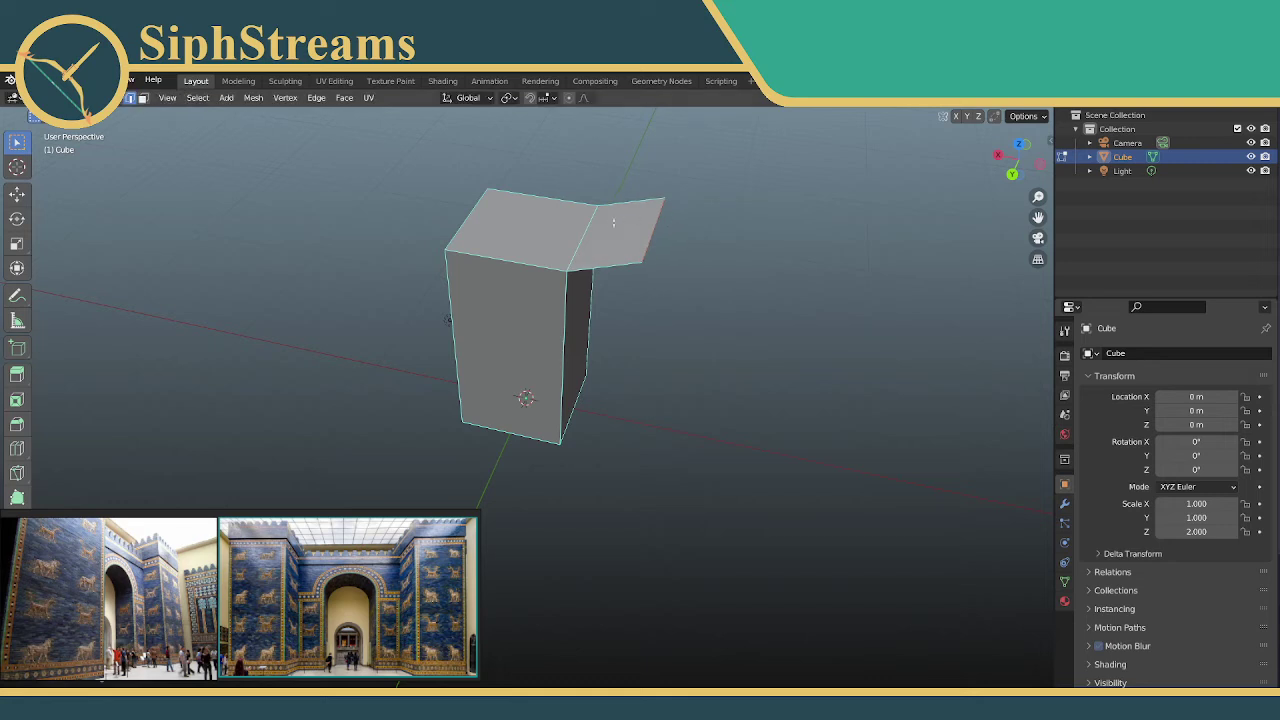
{"action": "key", "text": "ctrl+z"}
Try moving two opposite top edges of the block outward to flare its top
{"action": "key", "text": "g"}
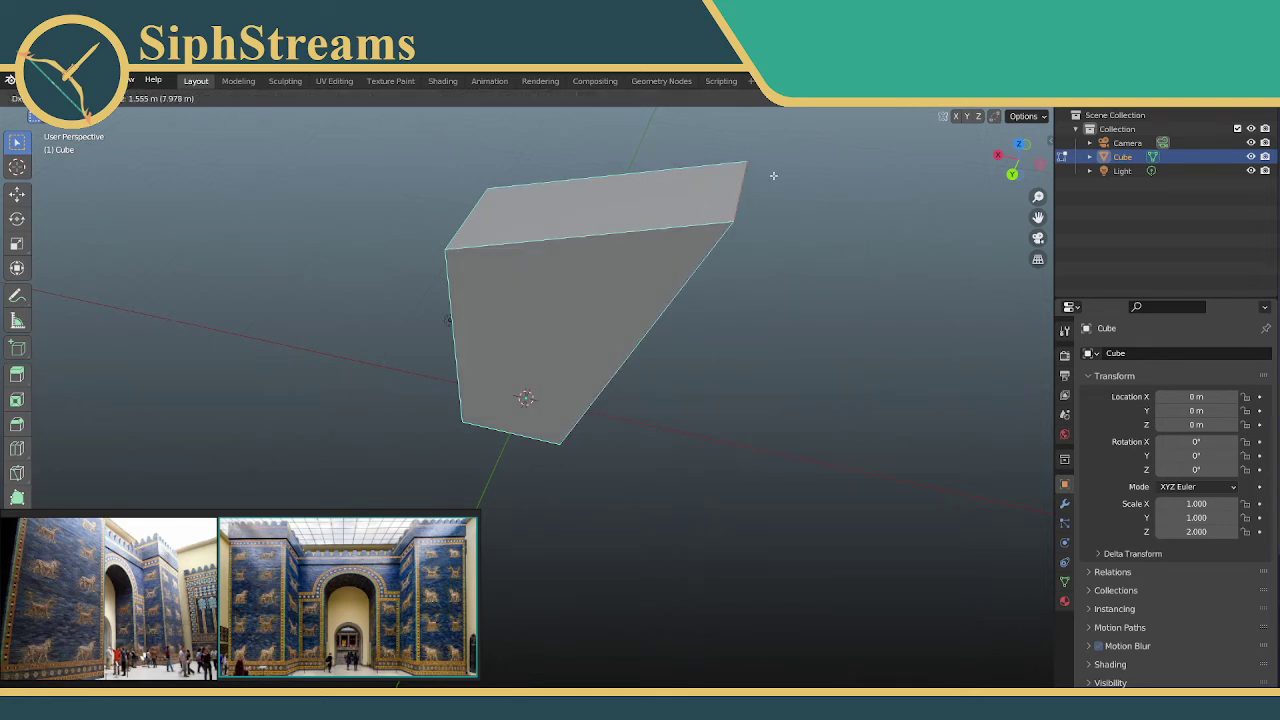
{"action": "left_click", "coordinate": [766, 172]}
{"action": "left_click_drag", "start_coordinate": [429, 207], "coordinate": [479, 225]}
{"action": "key", "text": "g"}
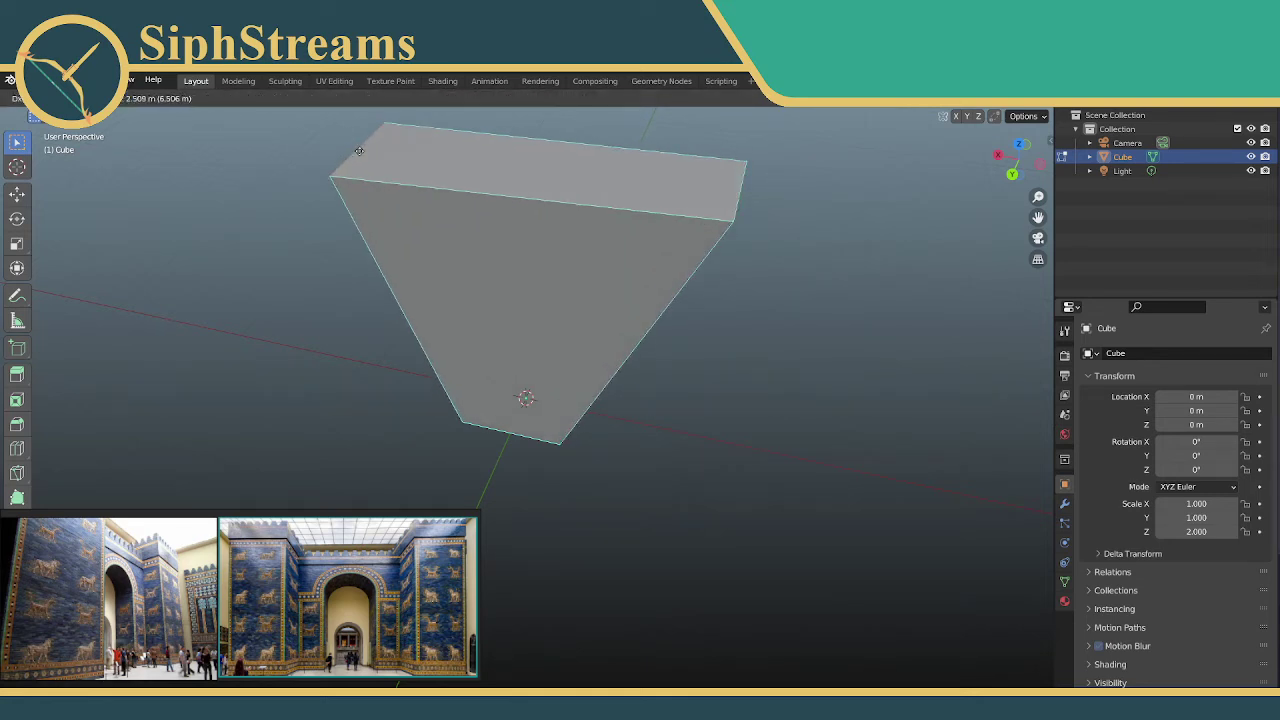
{"action": "left_click", "coordinate": [356, 146]}
Try widening the flared top further by moving its other two top edges outward
{"action": "middle_click_drag", "start_coordinate": [790, 330], "coordinate": [646, 288]}
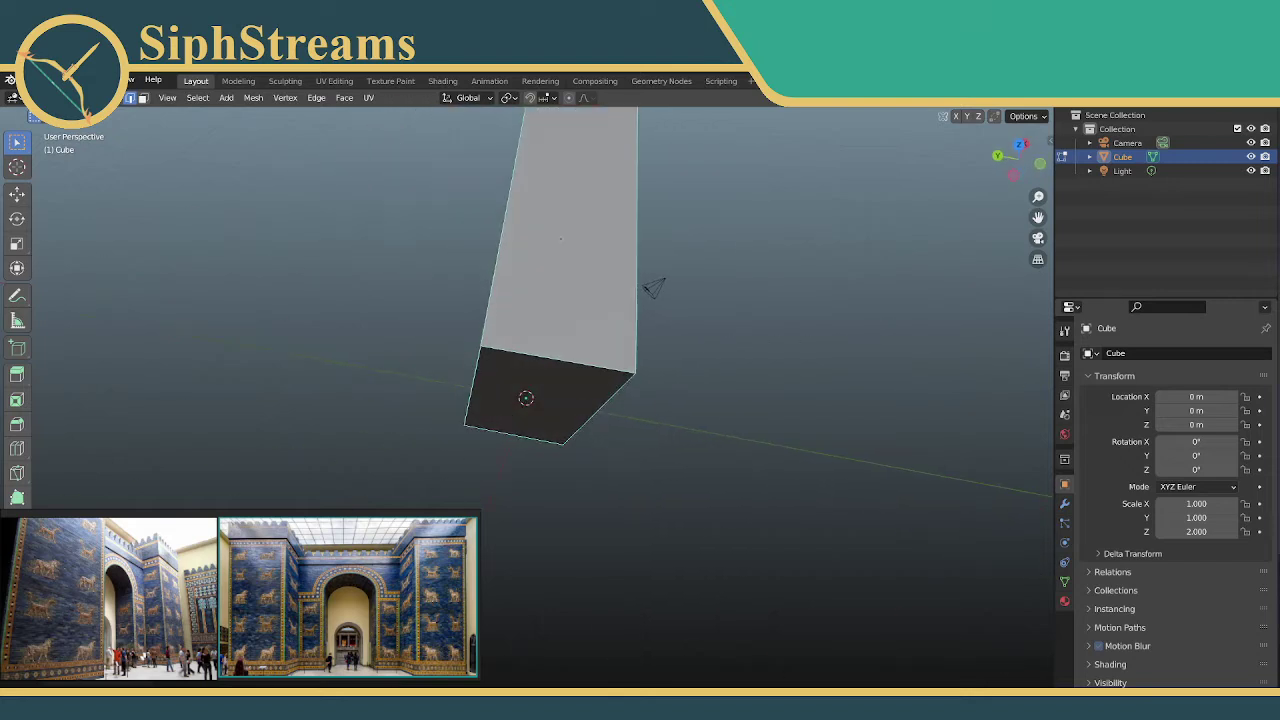
{"action": "key", "text": "g"}
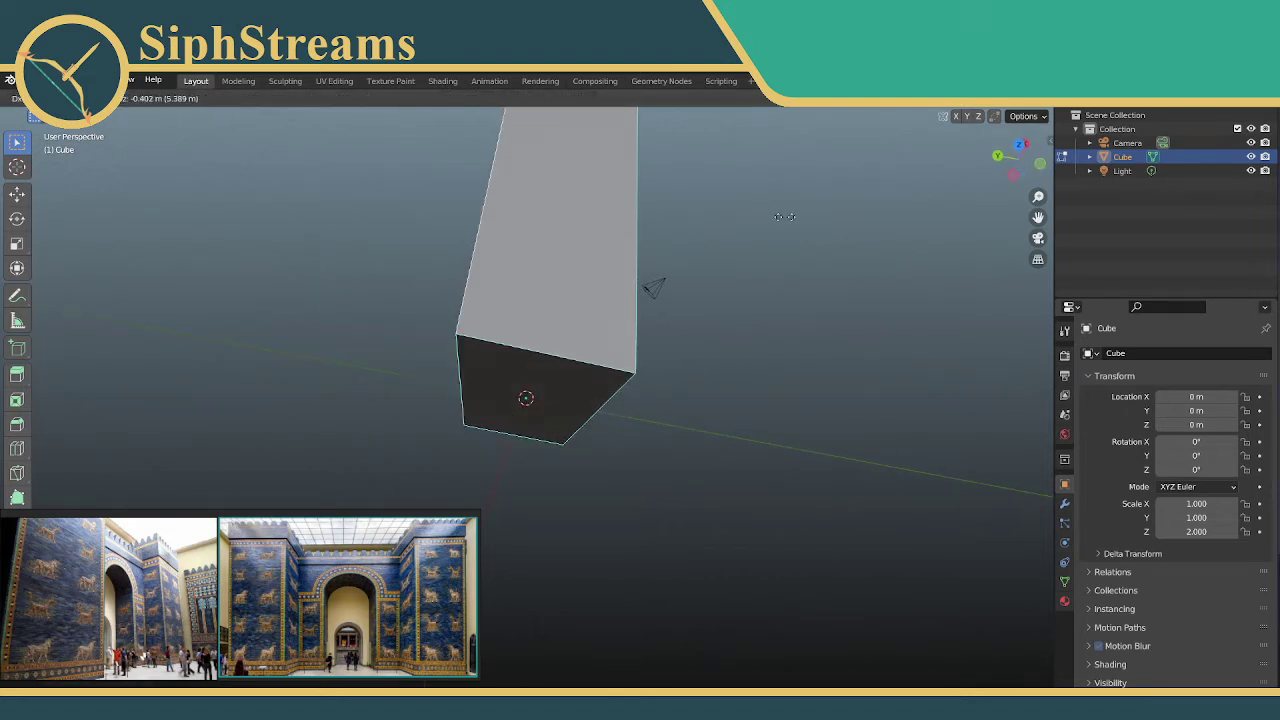
{"action": "left_click", "coordinate": [652, 199]}
{"action": "key", "text": "g"}
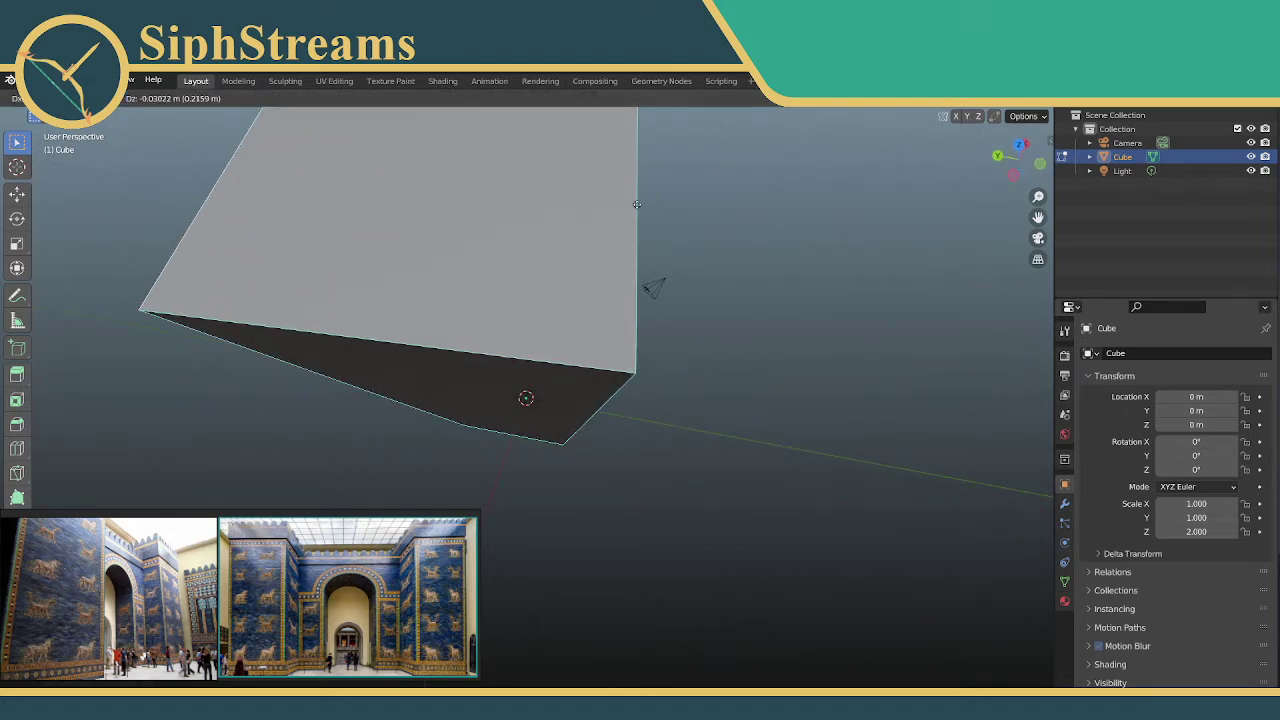
{"action": "left_click", "coordinate": [633, 205]}
{"action": "left_click", "coordinate": [635, 206]}
{"action": "key", "text": "g"}
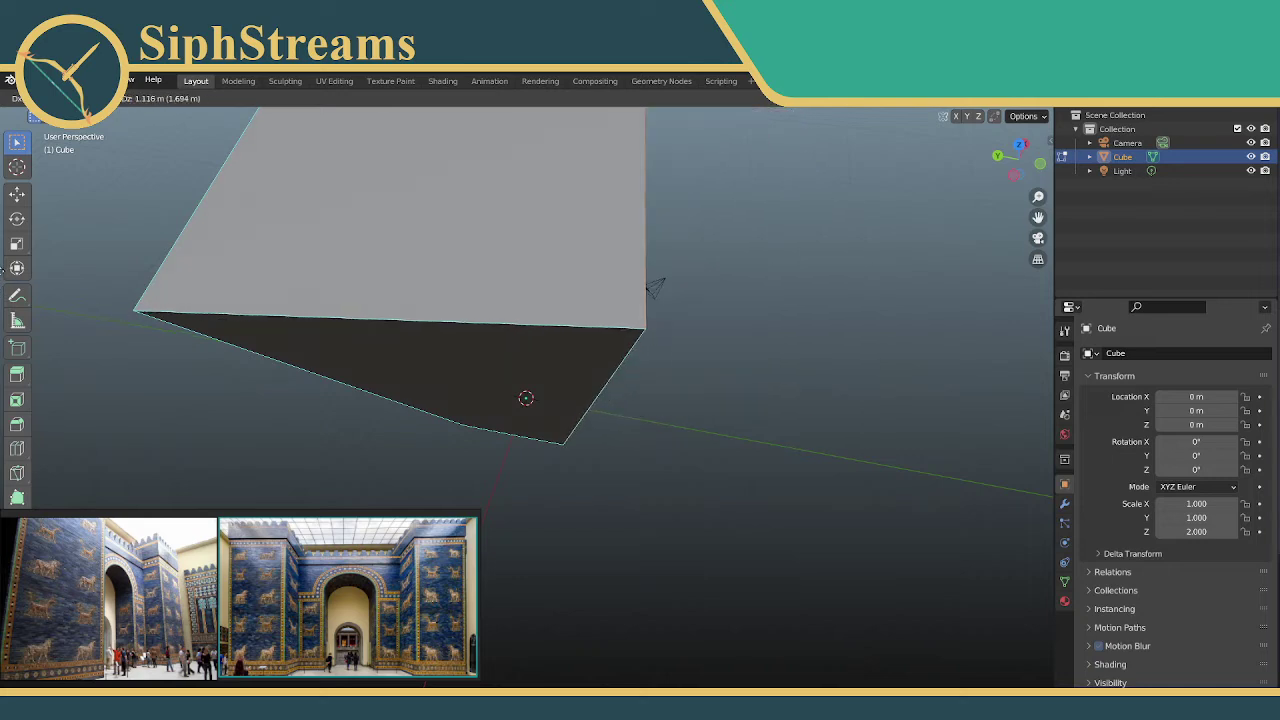
{"action": "left_click", "coordinate": [773, 271]}
{"action": "scroll", "coordinate": [773, 271], "scroll_direction": "down", "scroll_amount": 5}
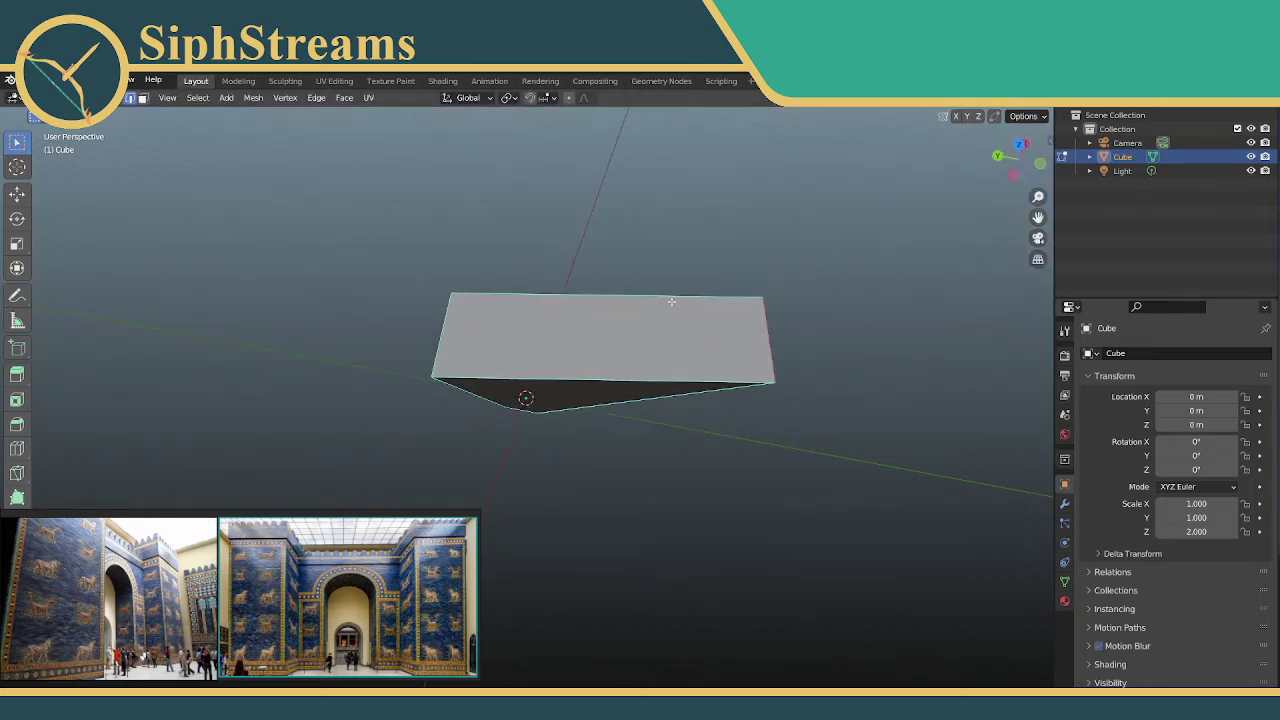
Switch to face selection and select the block's top face
{"action": "middle_click_drag", "start_coordinate": [773, 271], "coordinate": [523, 349]}
{"action": "scroll", "coordinate": [523, 349], "scroll_direction": "up", "scroll_amount": 4}
{"action": "middle_click_drag", "start_coordinate": [503, 286], "coordinate": [500, 238]}
{"action": "left_click", "coordinate": [146, 100]}
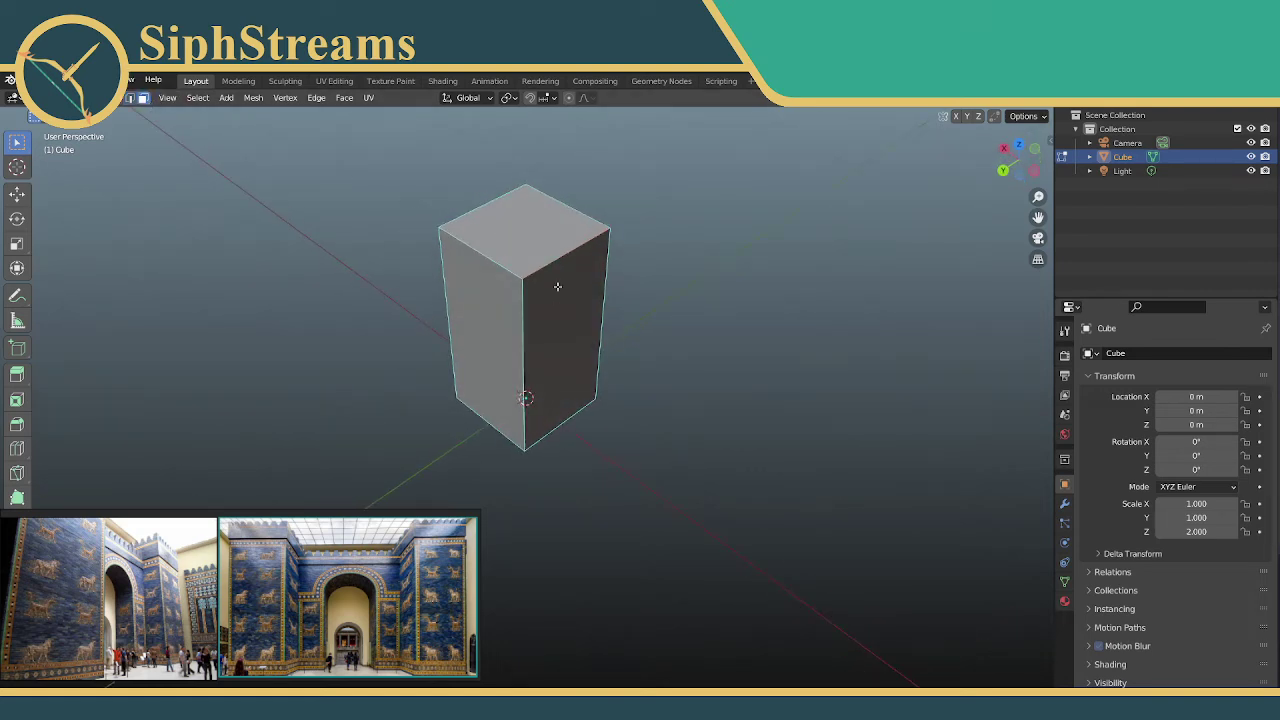
{"action": "left_click", "coordinate": [533, 241]}
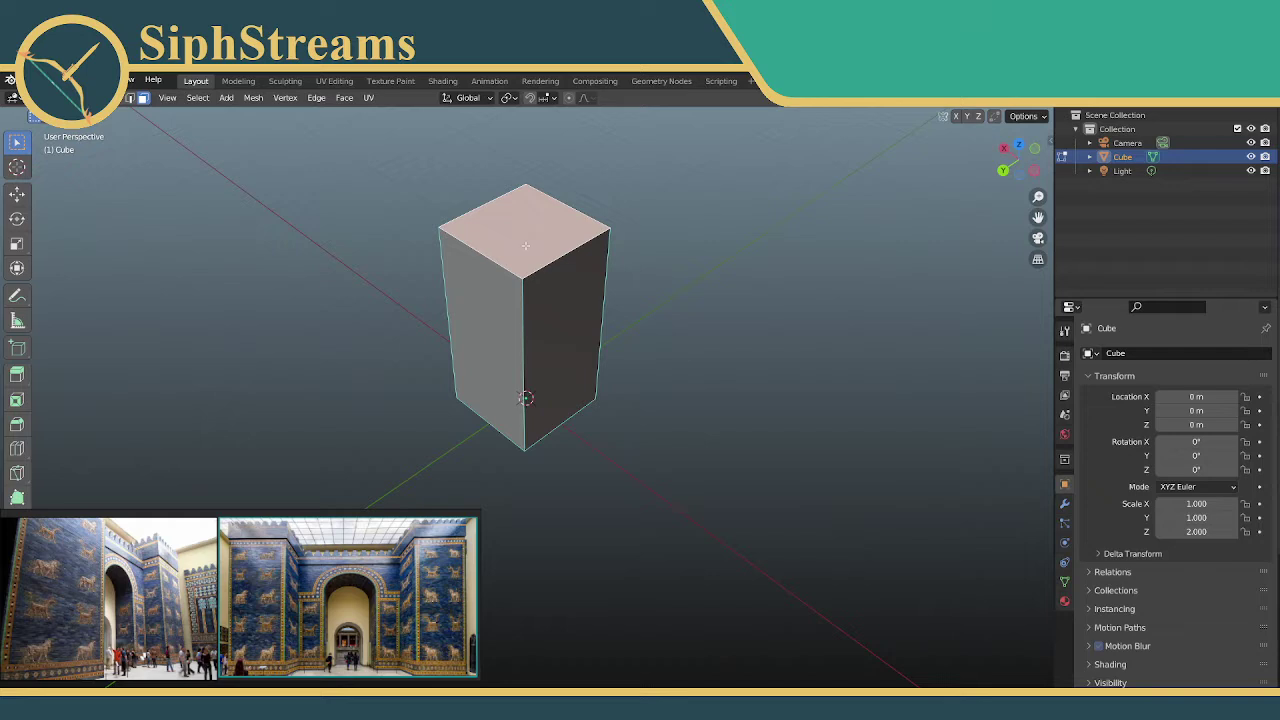
Try extruding the block's top face upward, and try insetting the same face
{"action": "key", "text": "e"}
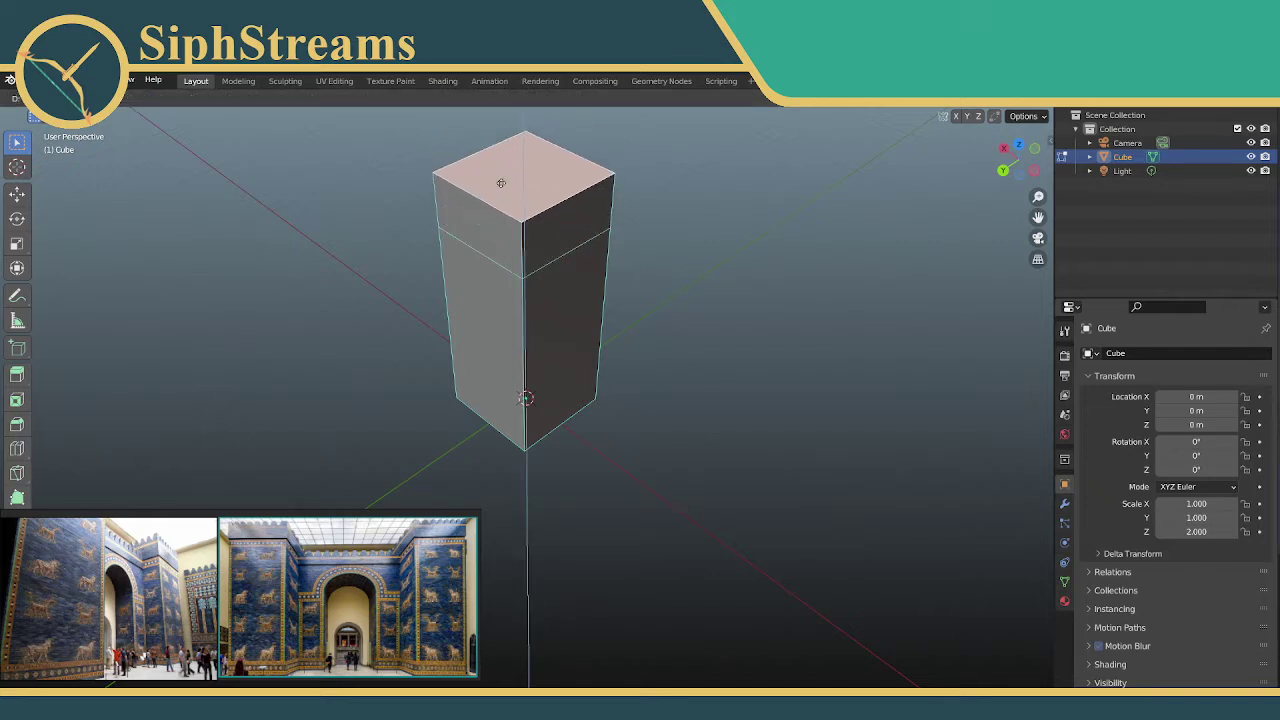
{"action": "key", "text": "Escape"}
{"action": "key", "text": "i"}
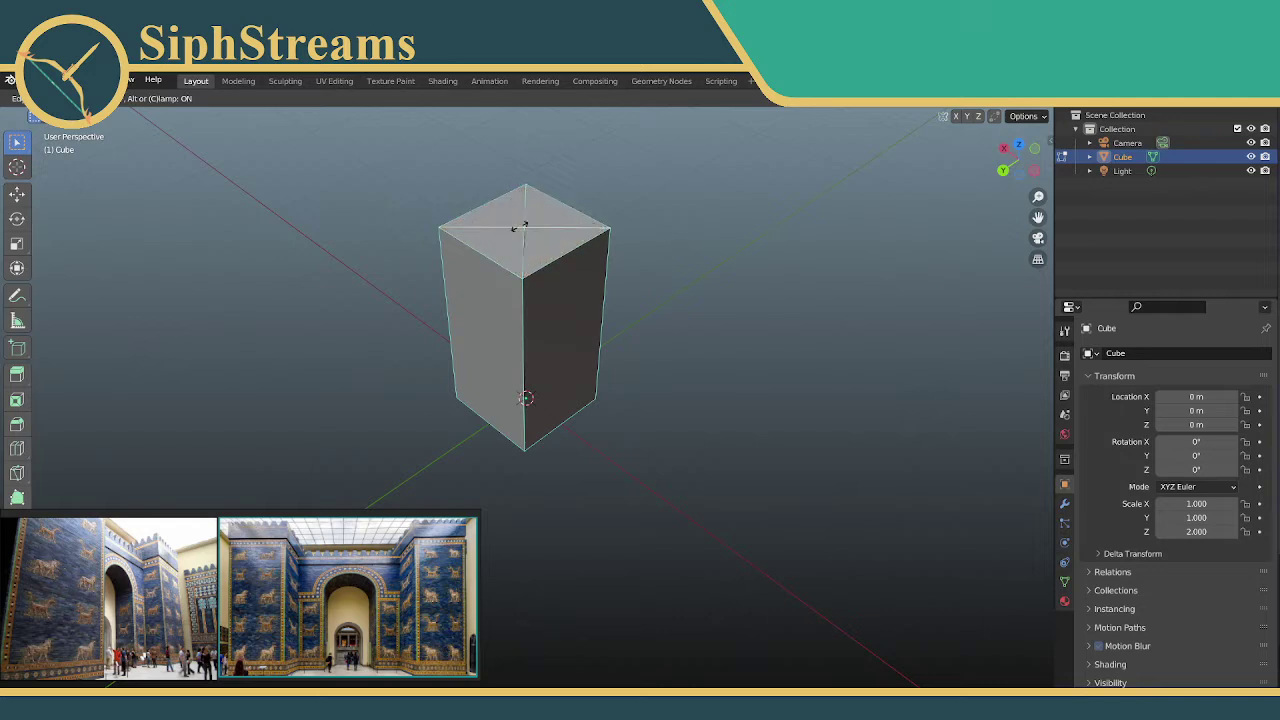
{"action": "key", "text": "Escape"}
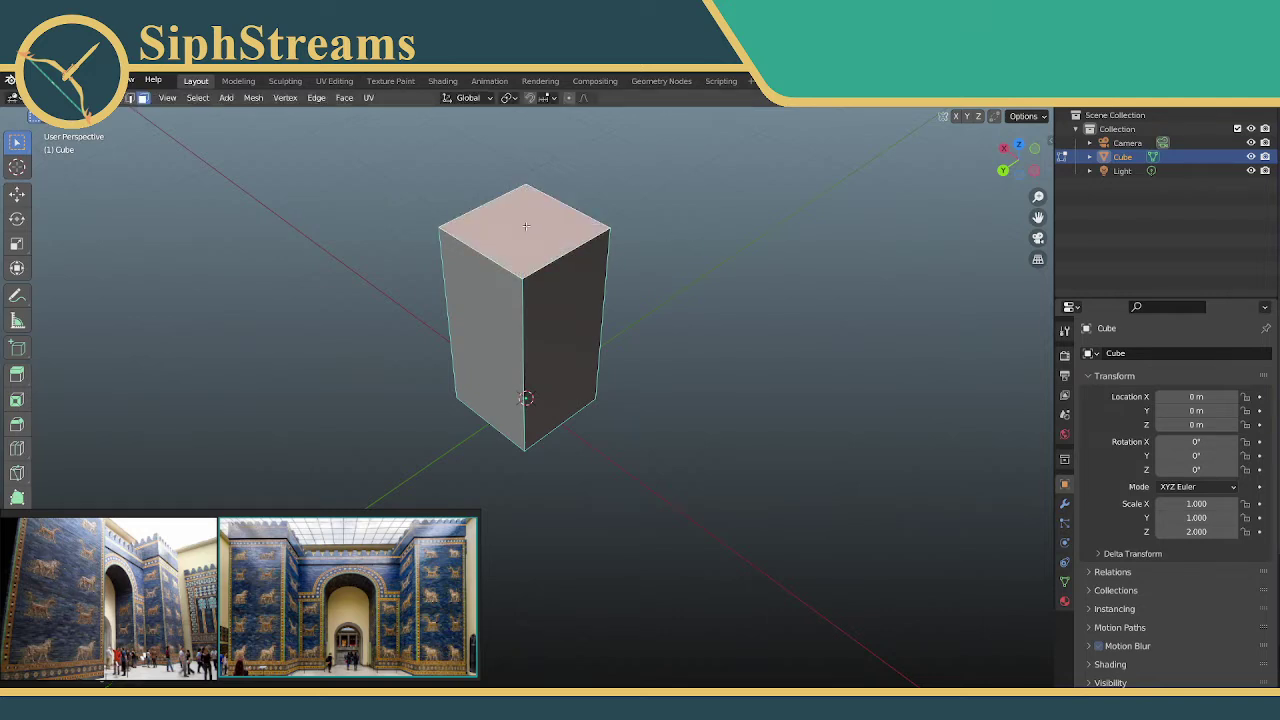
Try extruding the top face into a short upper section and shifting its top sideways, and undo these changes
{"action": "key", "text": "e"}
{"action": "left_click", "coordinate": [524, 193]}
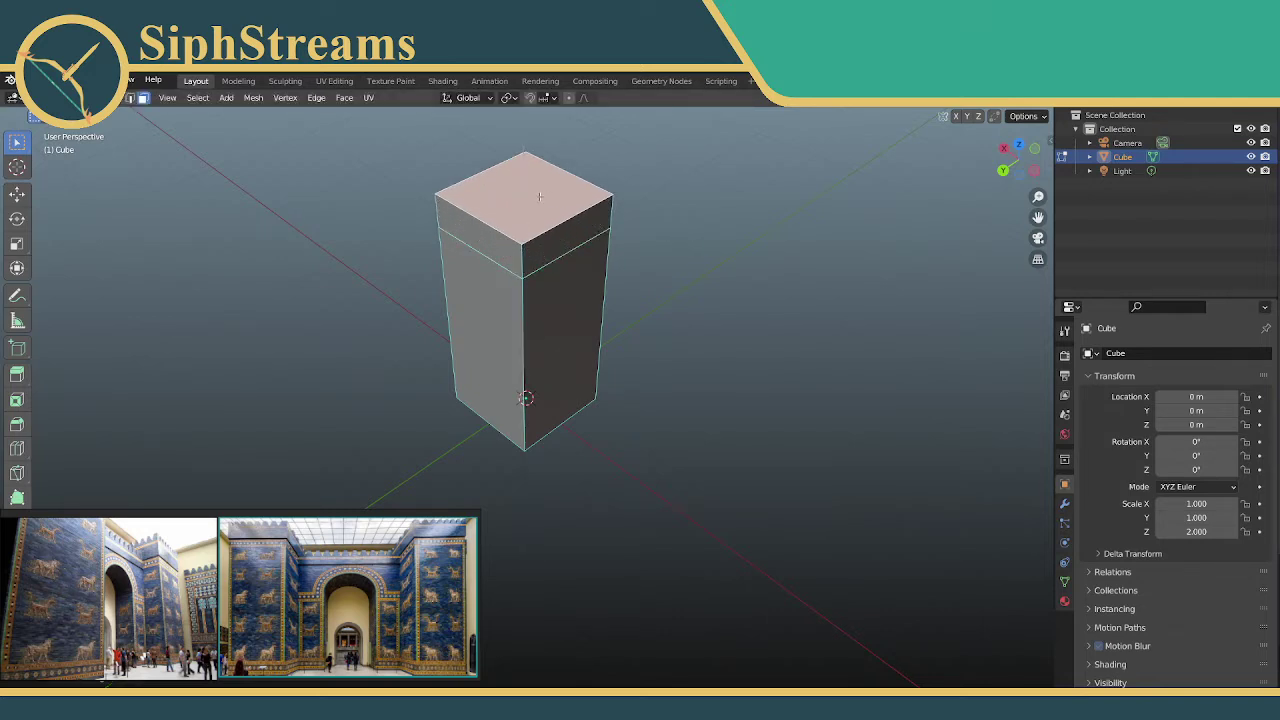
{"action": "key", "text": "s"}
{"action": "left_click", "coordinate": [545, 191]}
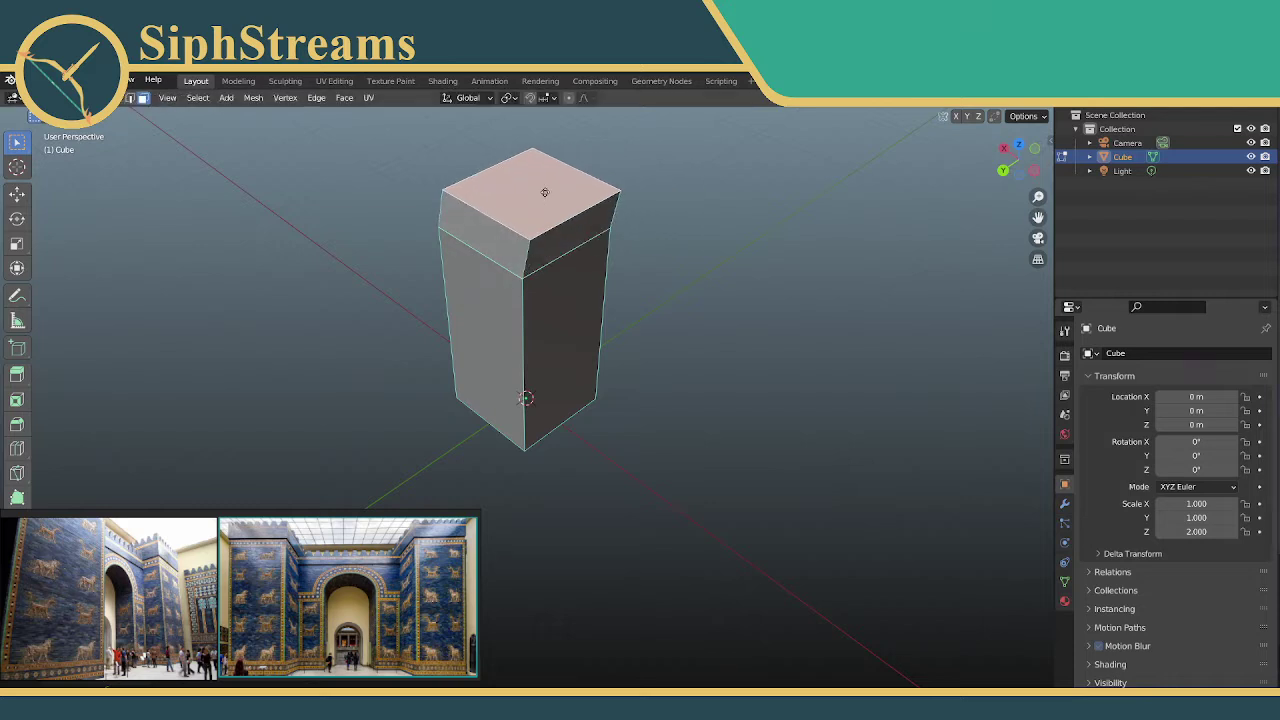
{"action": "key", "text": "s"}
{"action": "left_click", "coordinate": [556, 189]}
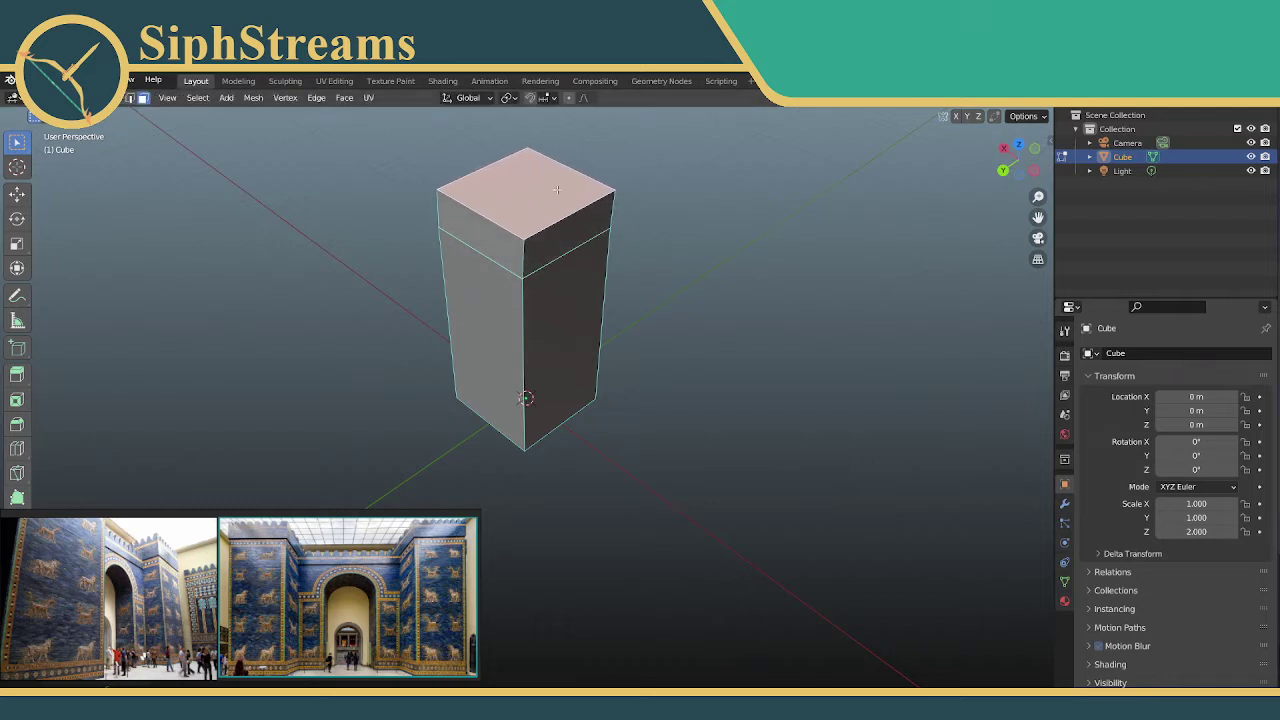
{"action": "key", "text": "ctrl+z"}
{"action": "key", "text": "ctrl+z"}
{"action": "key", "text": "ctrl+z"}
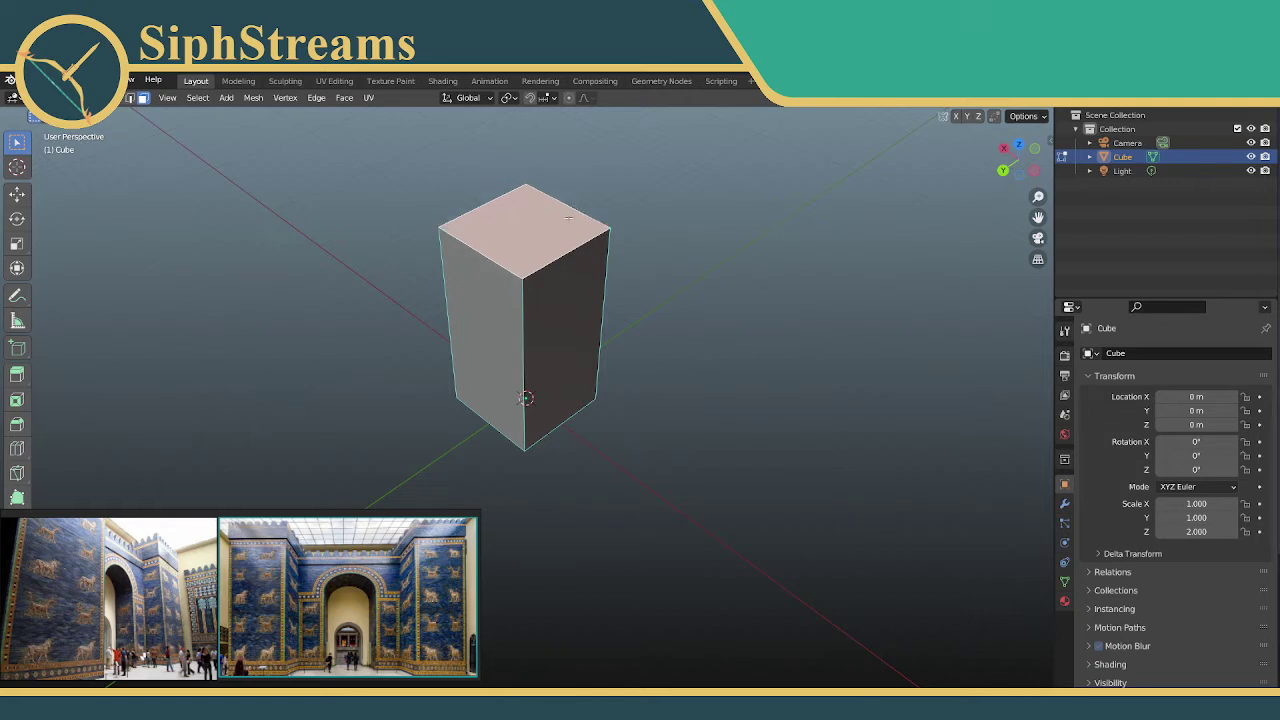
Try extruding the top face at a slant to form a skewed upper section, and undo it
{"action": "key", "text": "e"}
{"action": "left_click", "coordinate": [523, 183]}
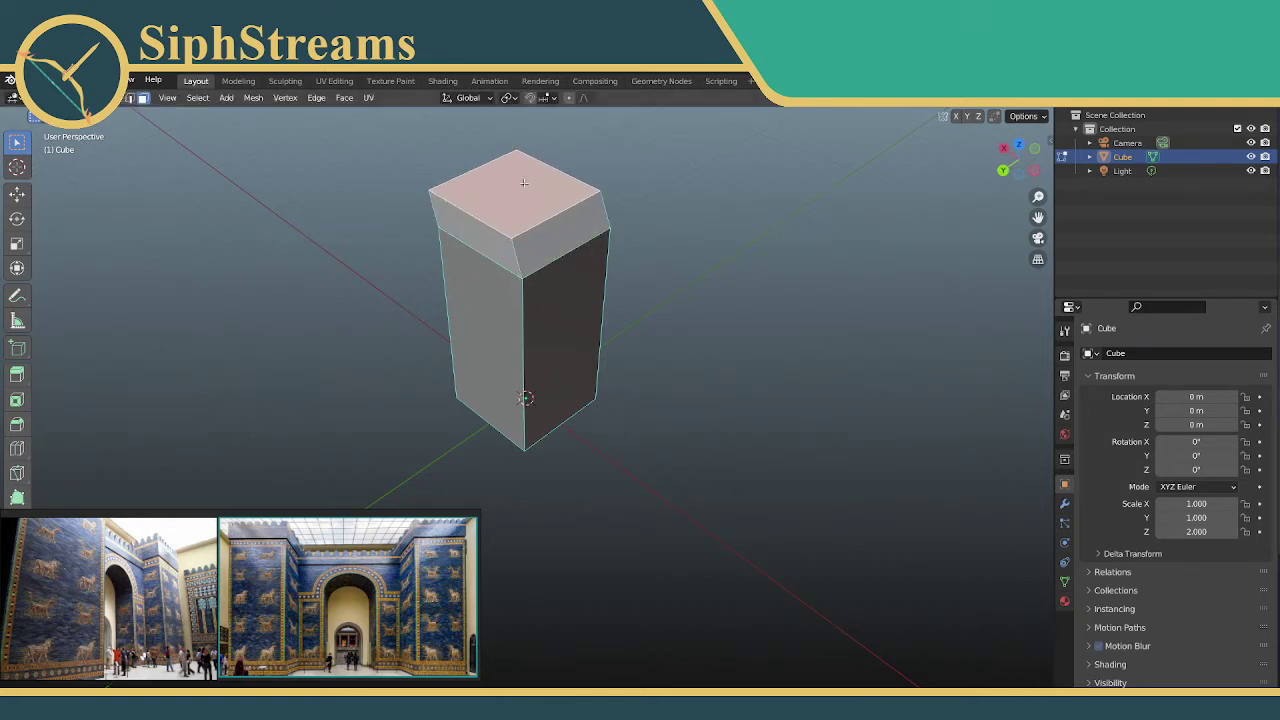
{"action": "key", "text": "ctrl+z"}
{"action": "key", "text": "ctrl+z"}
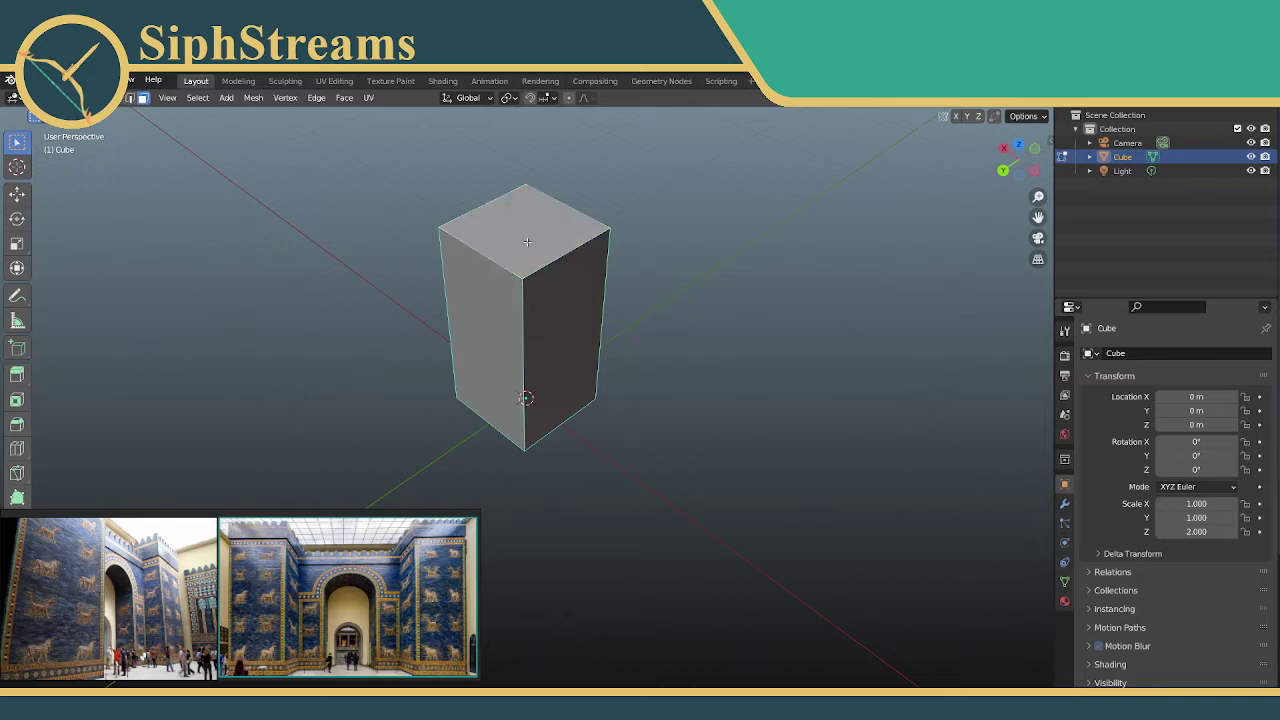
{"action": "key", "text": "ctrl+z"}
Try moving one top edge of the block sideways, undo the move, and return to face selection
{"action": "left_click", "coordinate": [527, 243]}
{"action": "key", "text": "g"}
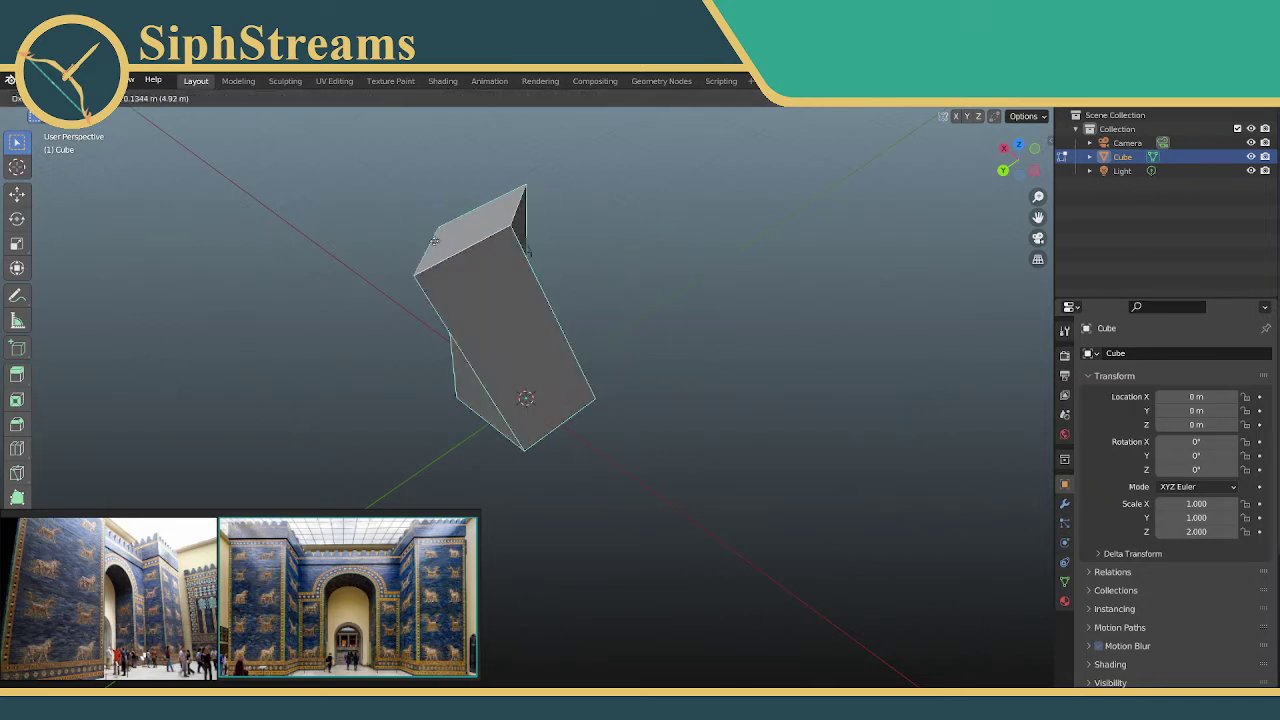
{"action": "left_click", "coordinate": [399, 229]}
{"action": "key", "text": "ctrl+z"}
{"action": "left_click", "coordinate": [143, 97]}
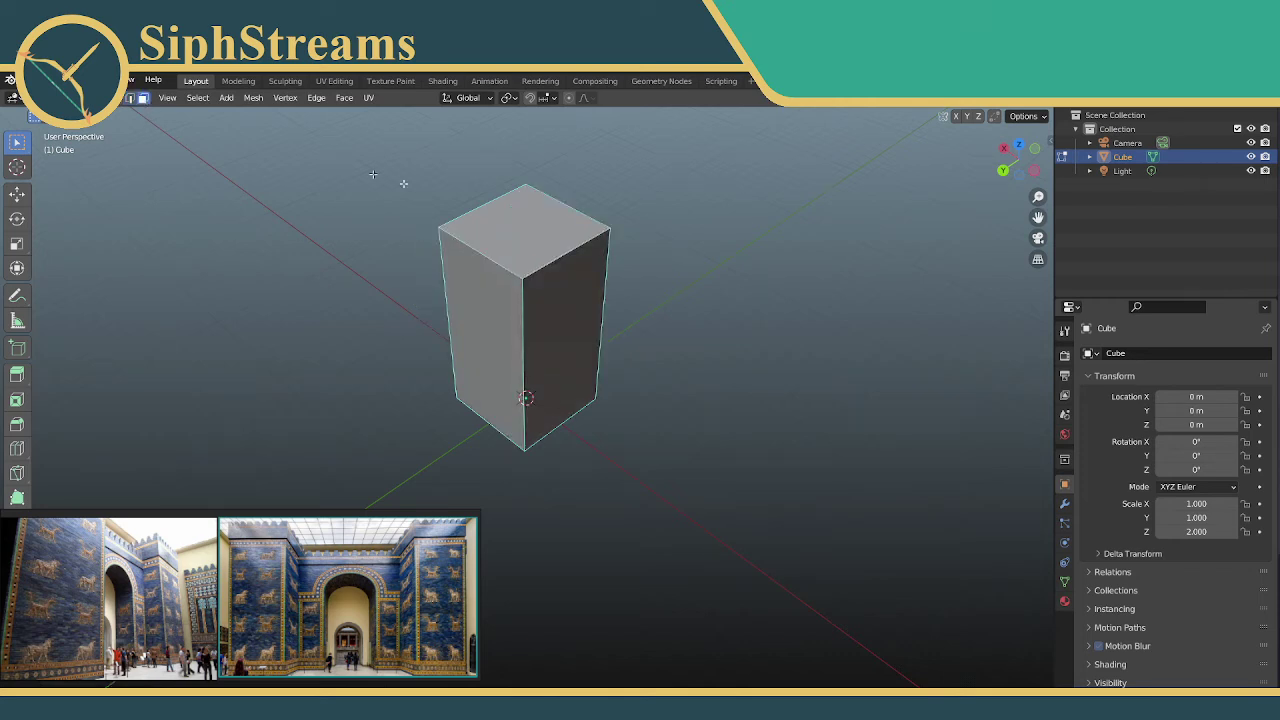
Select the block's top face and try moving it freely to skew the whole block
{"action": "left_click", "coordinate": [551, 234]}
{"action": "key", "text": "g"}
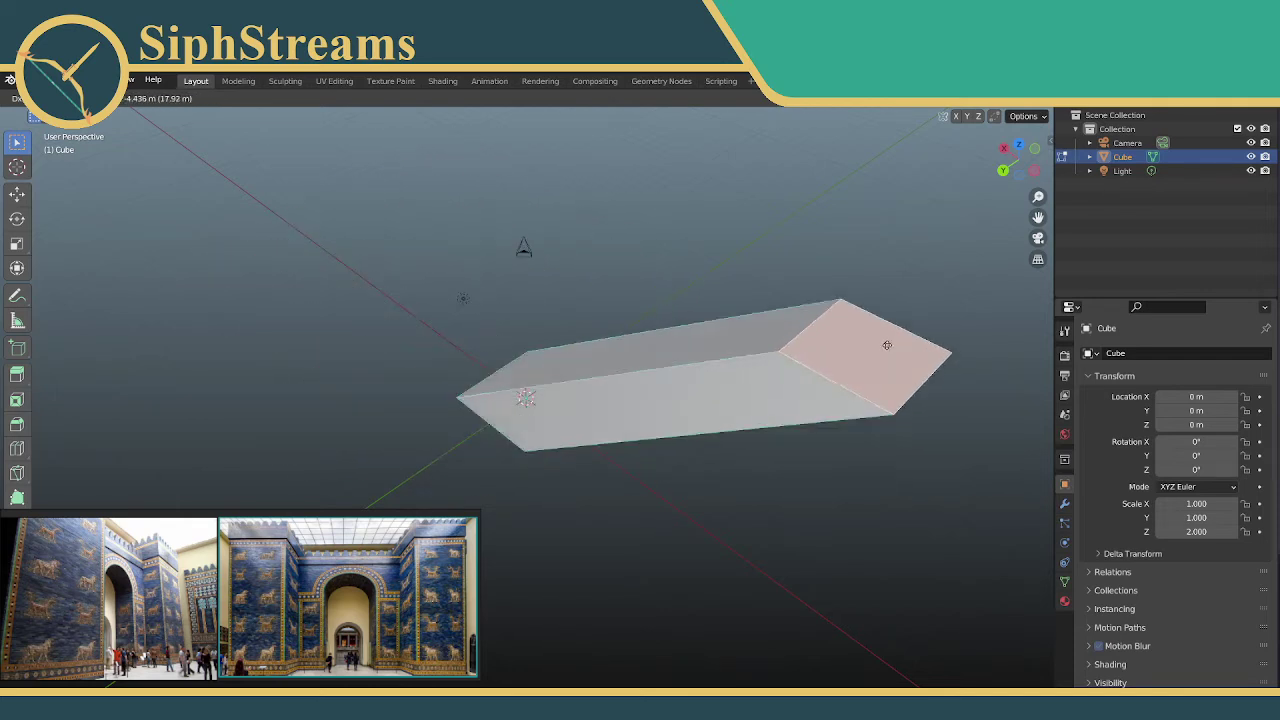
{"action": "key", "text": "Escape"}
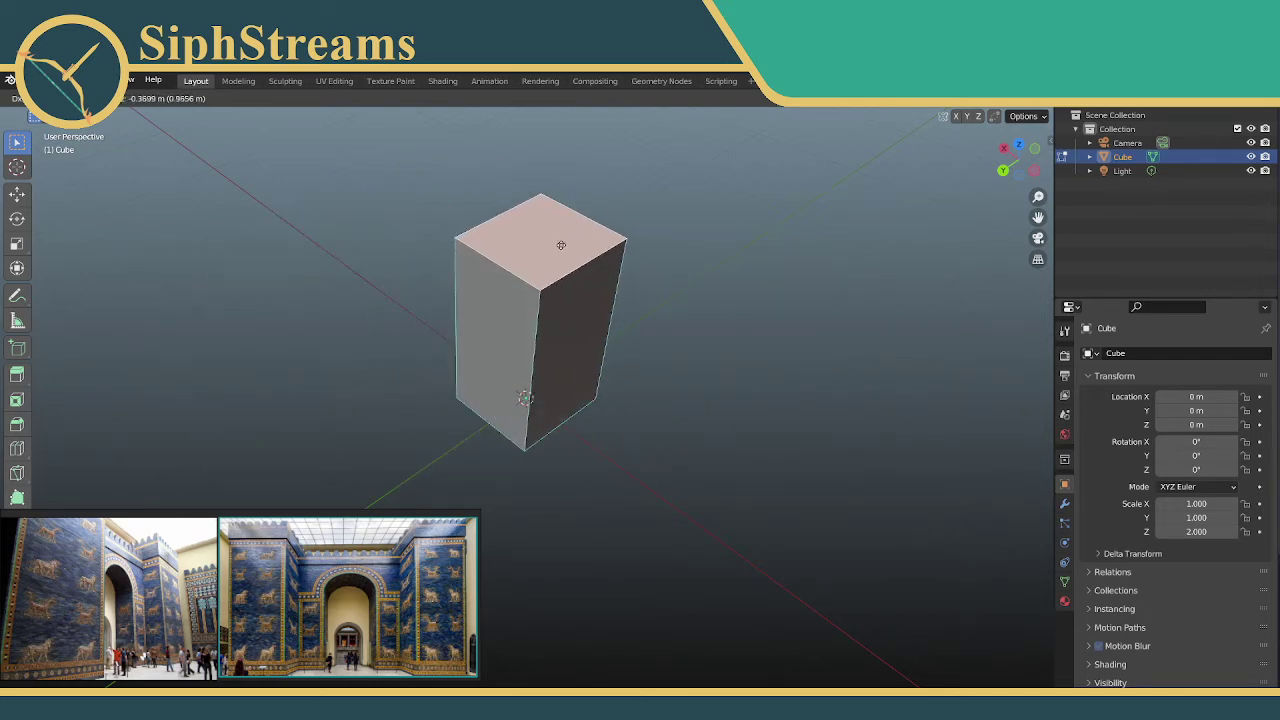
{"action": "key", "text": "ctrl+z"}
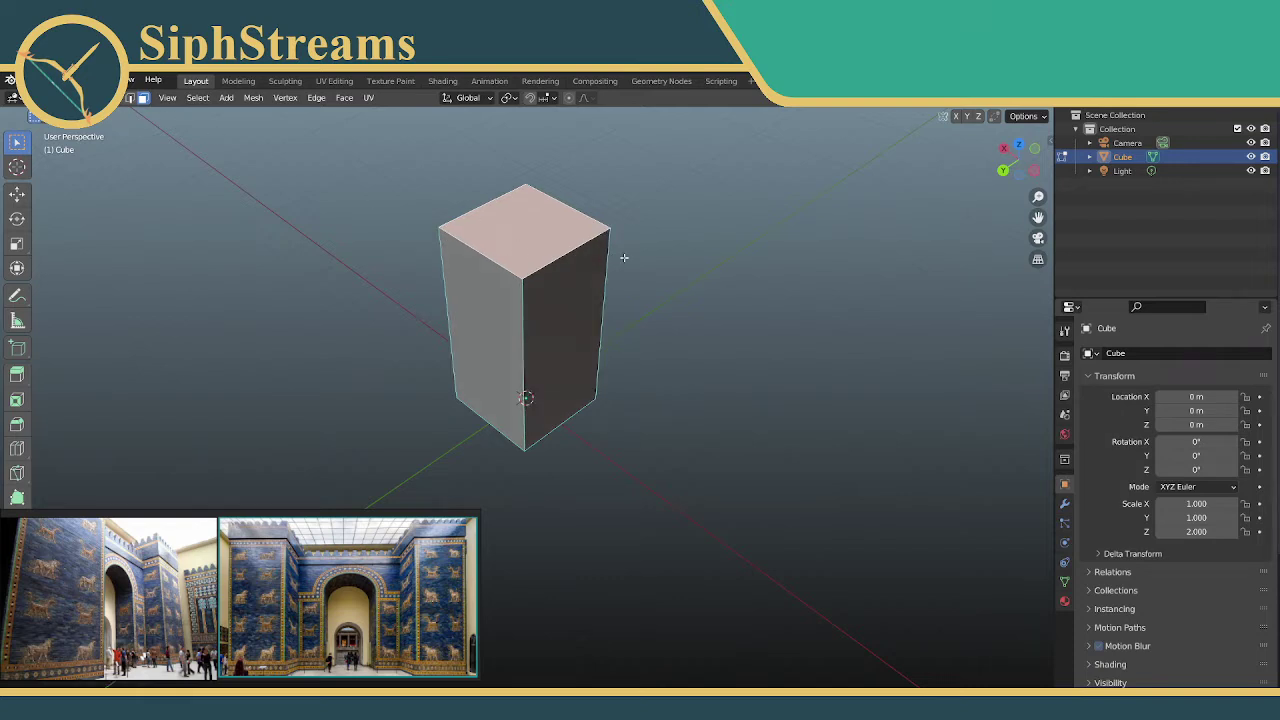
Extrude the top face upward, try moving one side face of the new upper section outward, and undo that move
{"action": "key", "text": "e"}
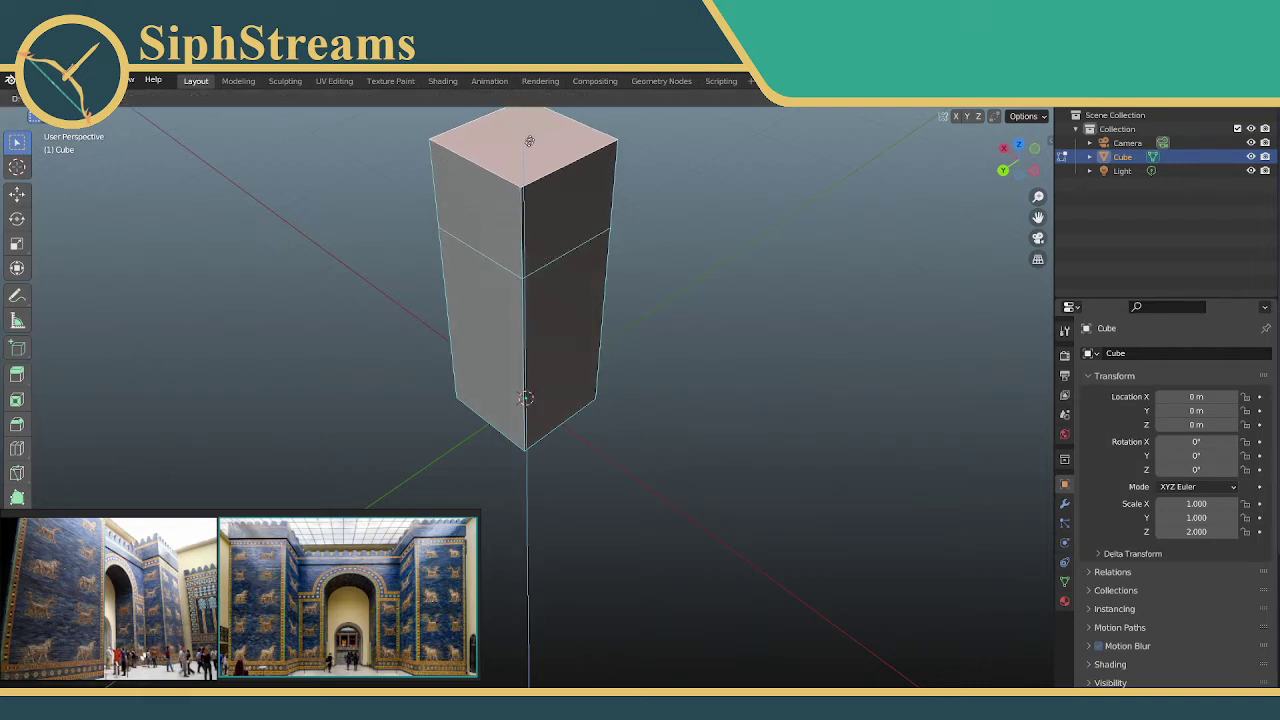
{"action": "left_click", "coordinate": [525, 157]}
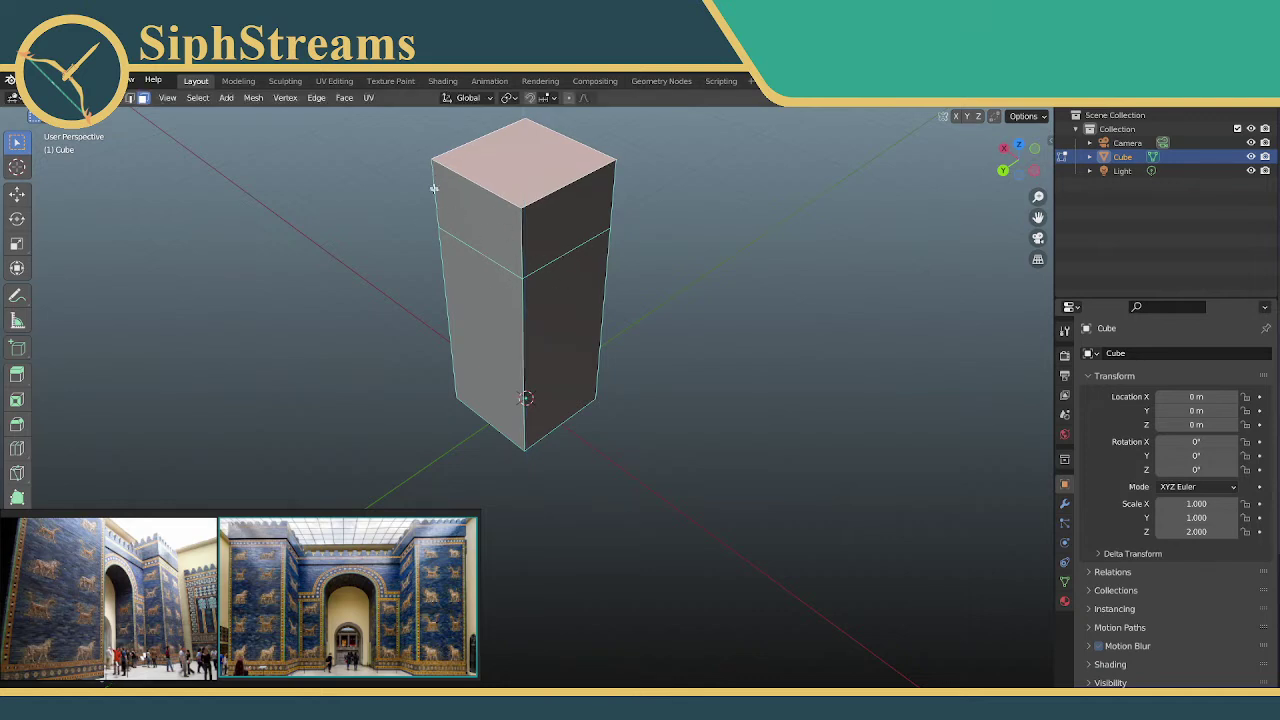
{"action": "left_click", "coordinate": [468, 203]}
{"action": "key", "text": "e"}
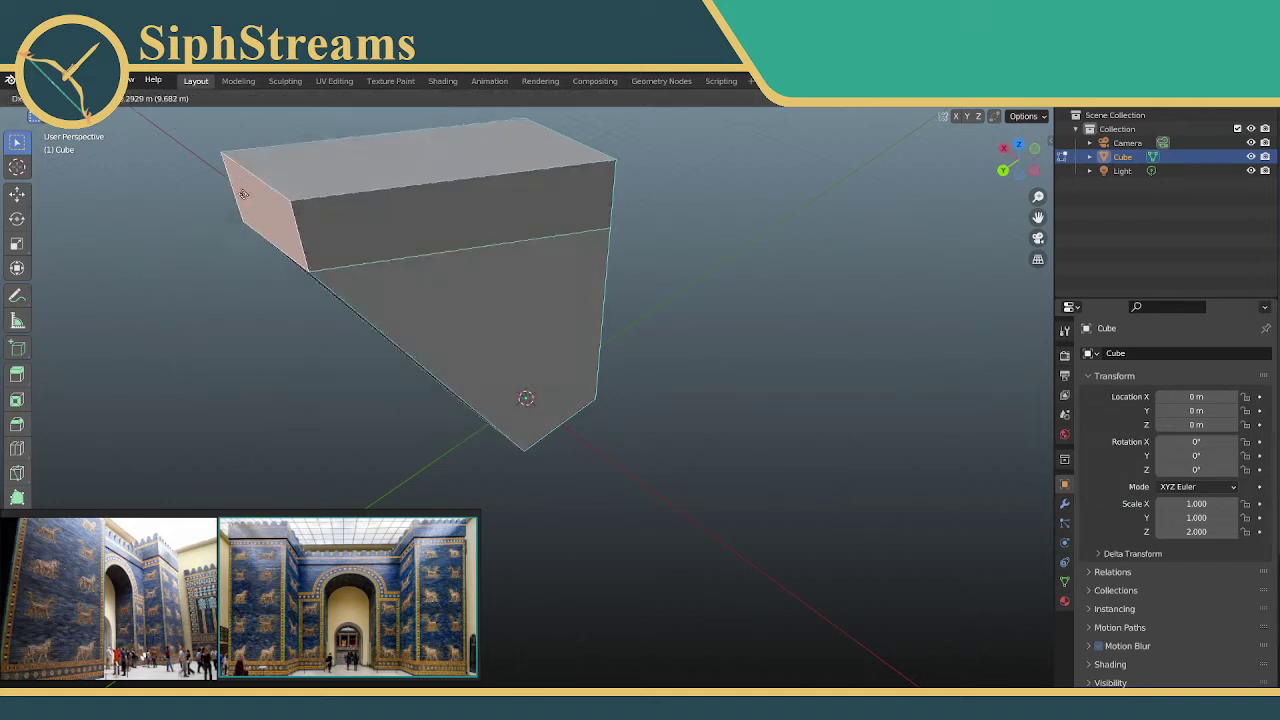
{"action": "left_click", "coordinate": [378, 298]}
{"action": "key", "text": "ctrl+z"}
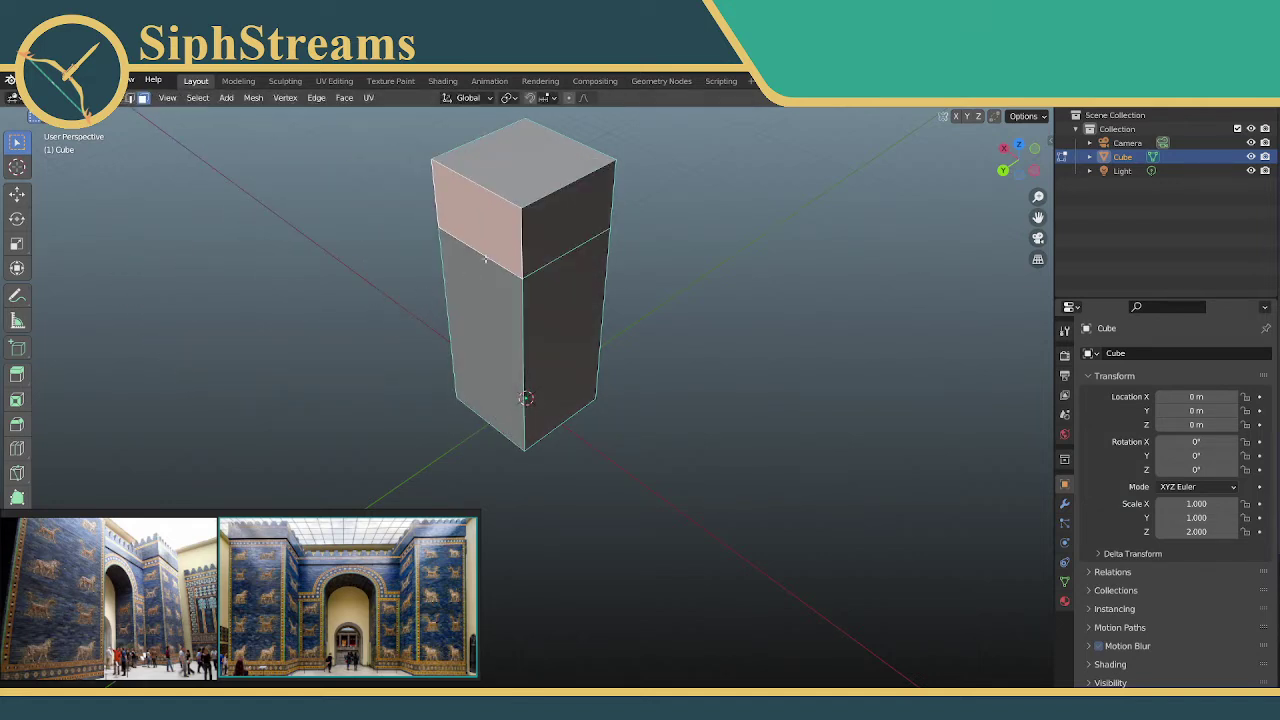
Try extruding the upper section's side face outward into a horizontal arm, and undo back to the plain block
{"action": "key", "text": "e"}
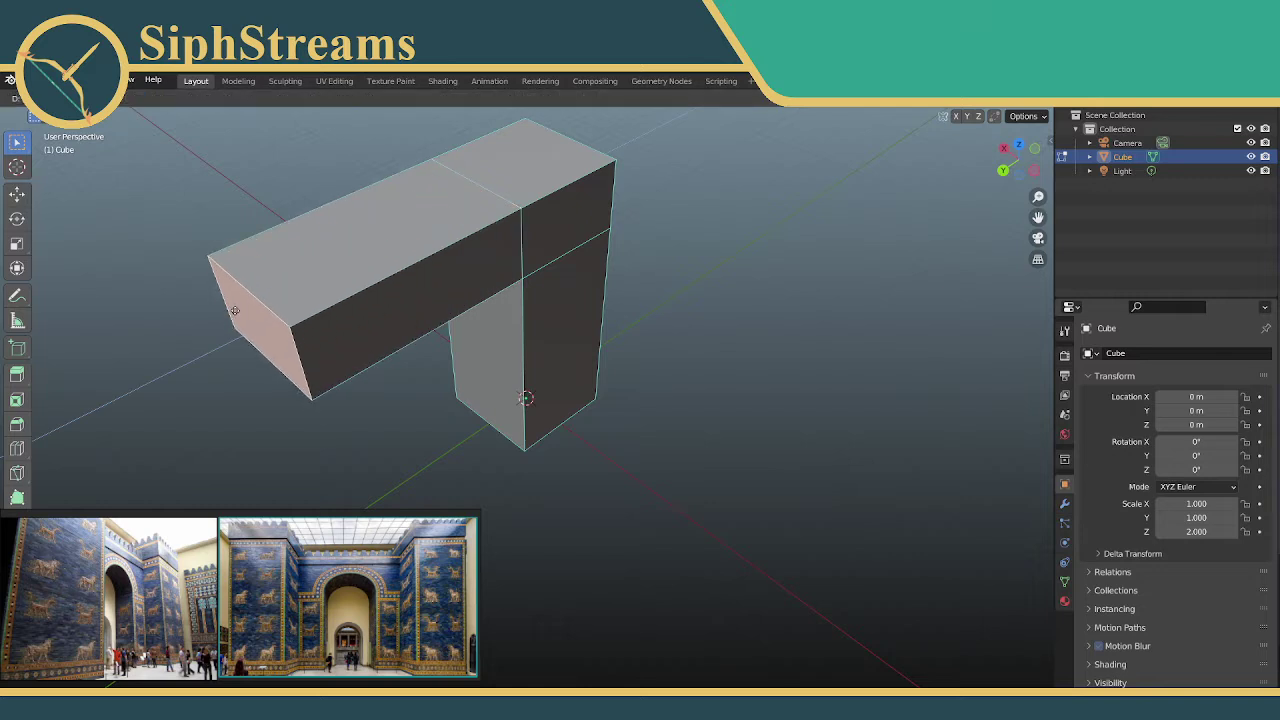
{"action": "left_click", "coordinate": [742, 381]}
{"action": "middle_click_drag", "start_coordinate": [742, 381], "coordinate": [718, 342]}
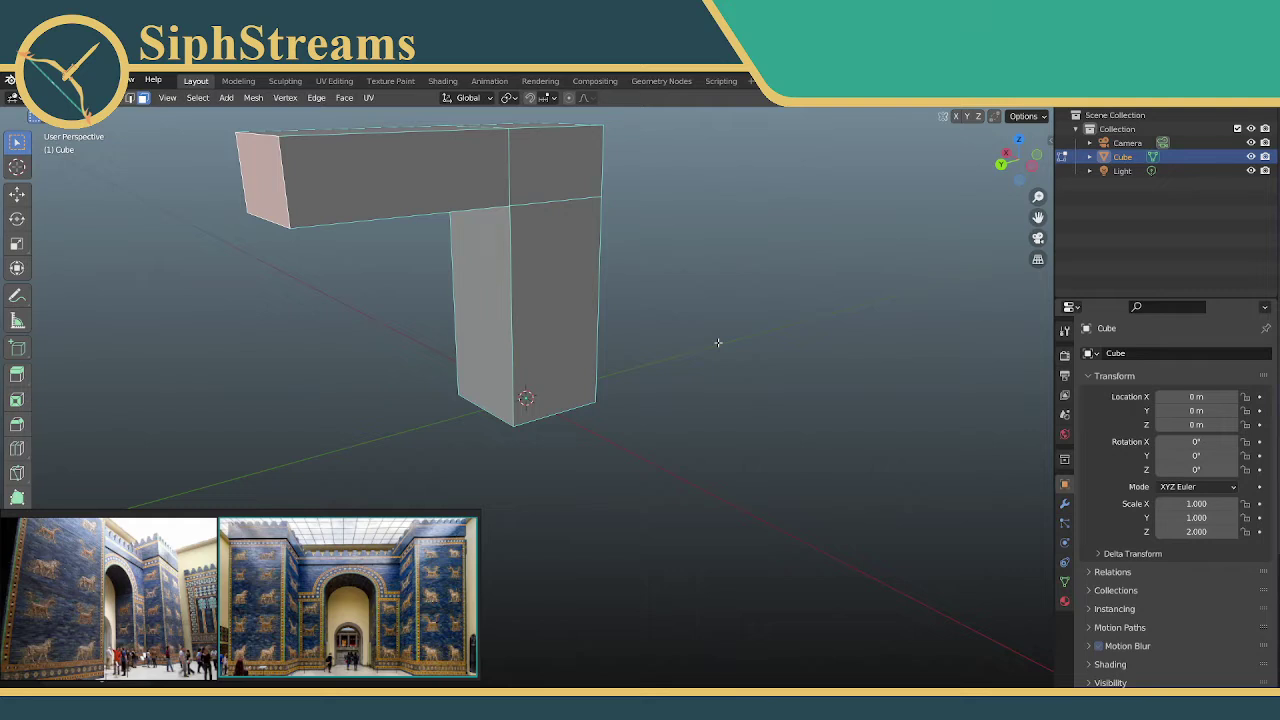
{"action": "key", "text": "ctrl+z"}
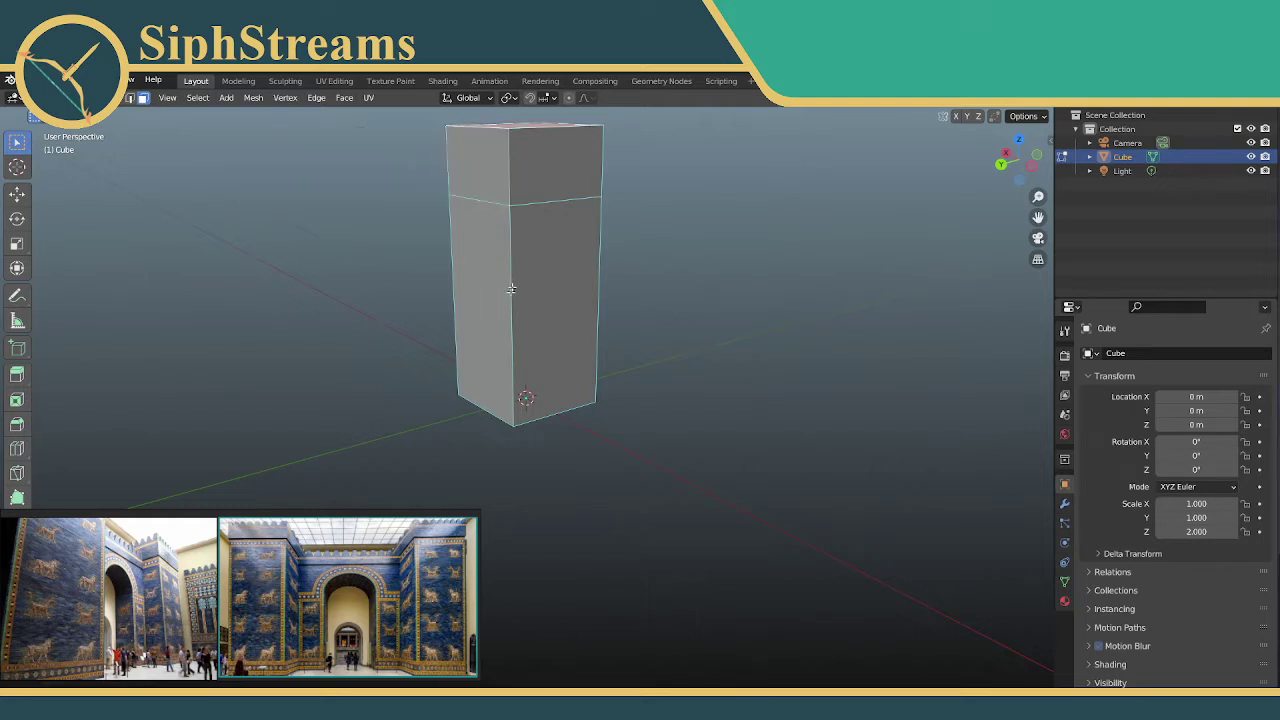
{"action": "middle_click_drag", "start_coordinate": [529, 266], "coordinate": [610, 310]}
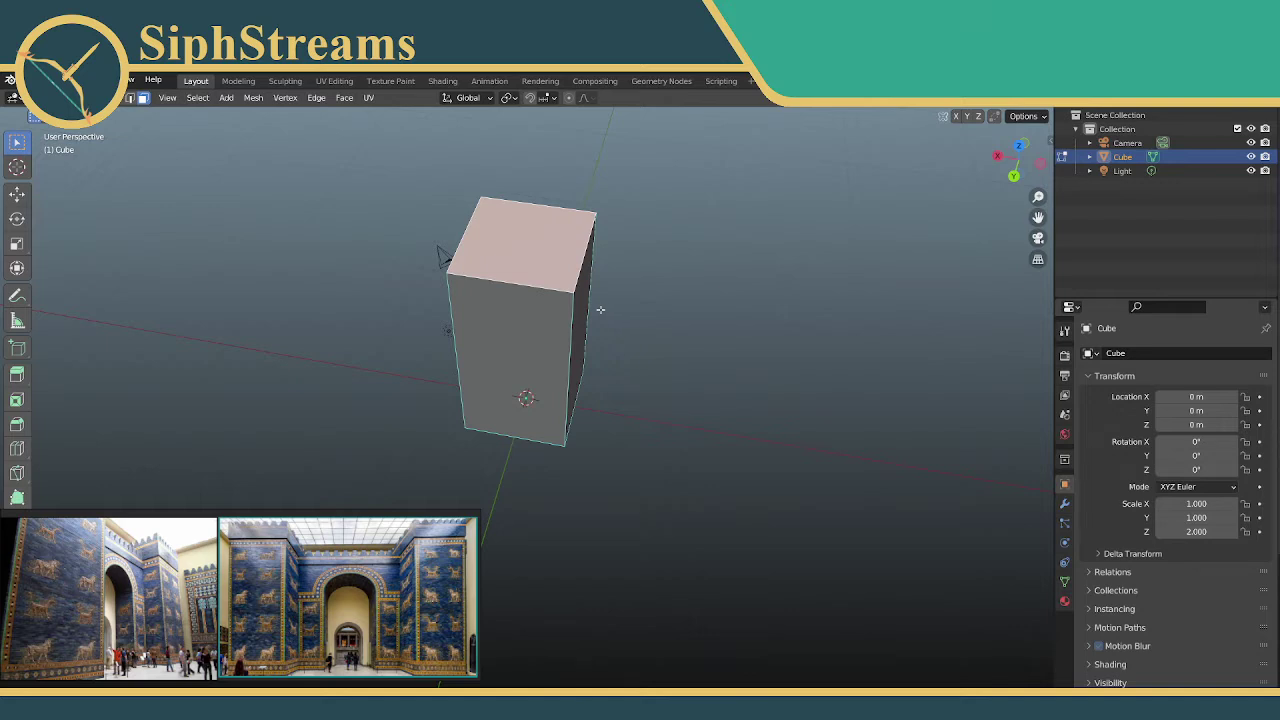
Extrude the block's top face straight upward to form a short cap section
{"action": "middle_click_drag", "start_coordinate": [606, 309], "coordinate": [577, 234]}
{"action": "scroll", "coordinate": [554, 270], "scroll_direction": "up", "scroll_amount": 3}
{"action": "scroll", "coordinate": [569, 227], "scroll_direction": "down", "scroll_amount": 2}
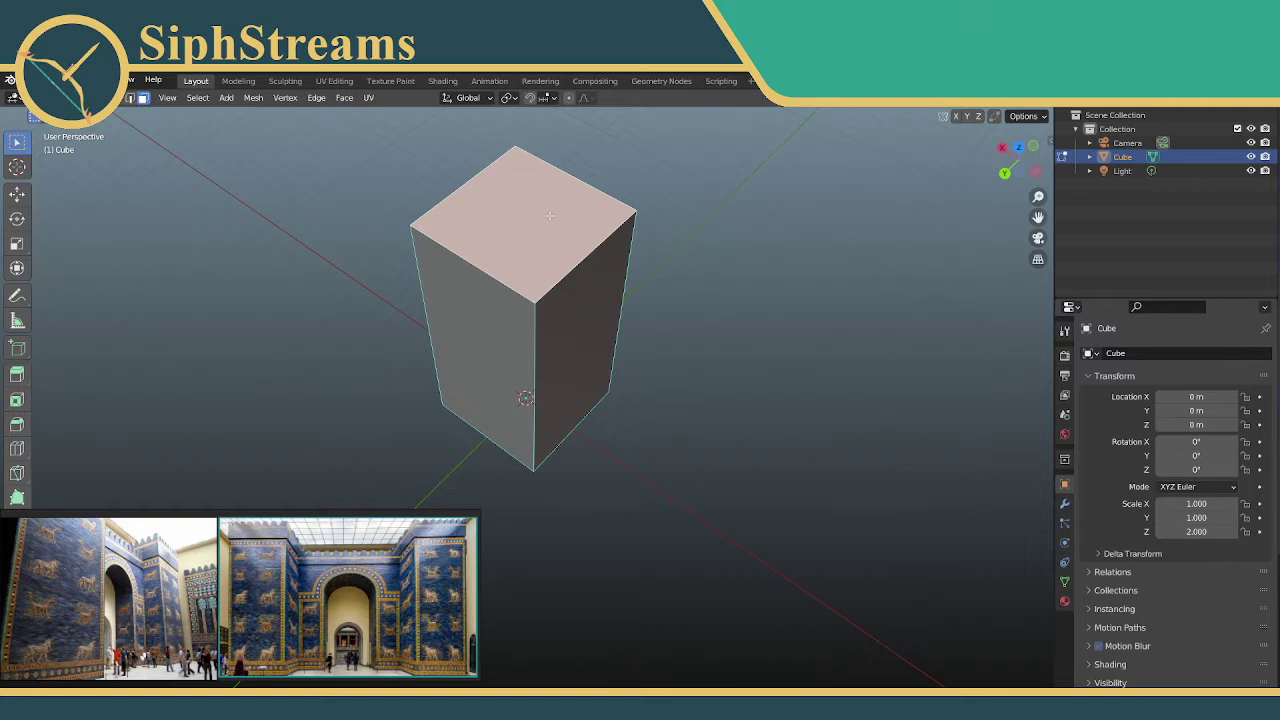
{"action": "middle_click_drag", "start_coordinate": [448, 197], "coordinate": [579, 194]}
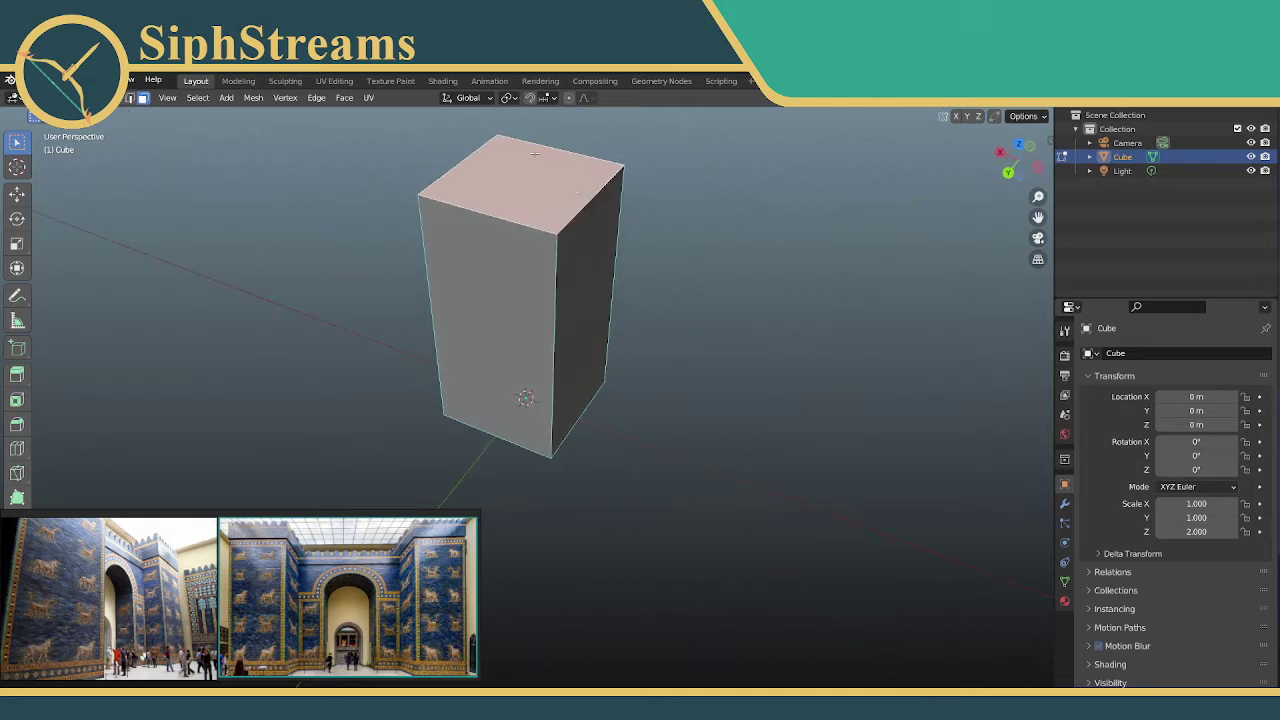
{"action": "scroll", "coordinate": [583, 217], "scroll_direction": "down", "scroll_amount": 1}
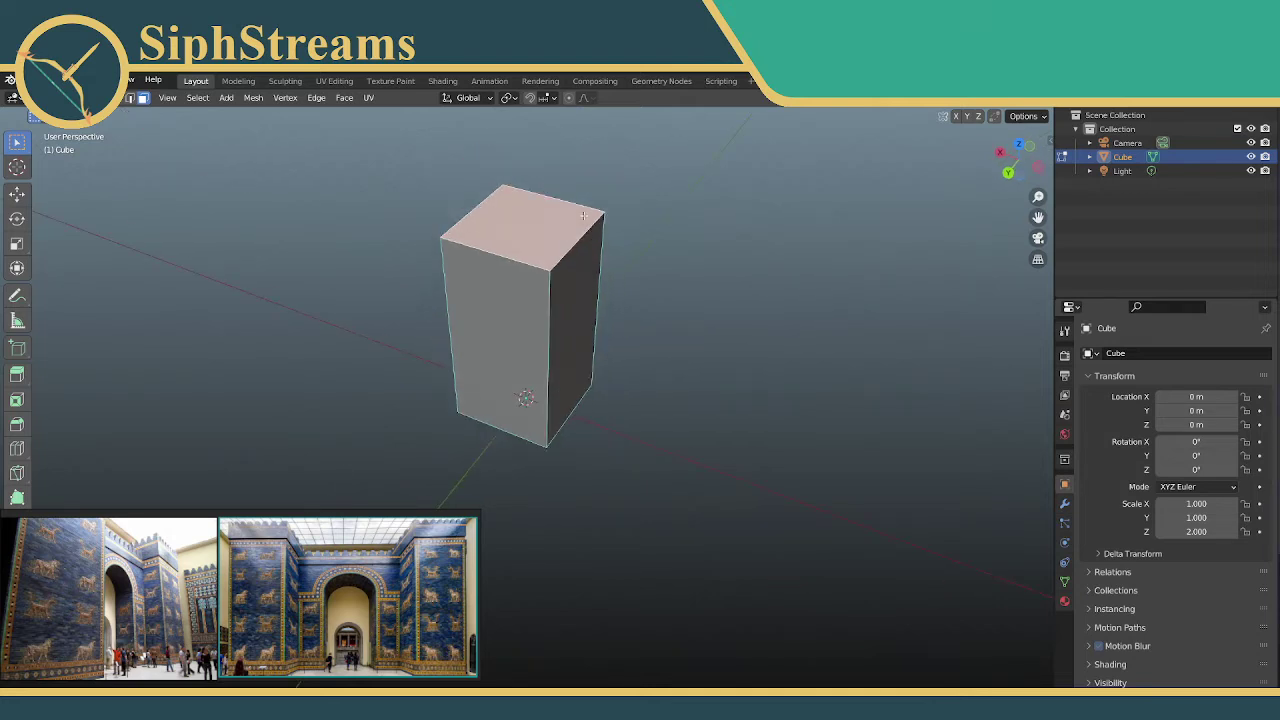
{"action": "key", "text": "e"}
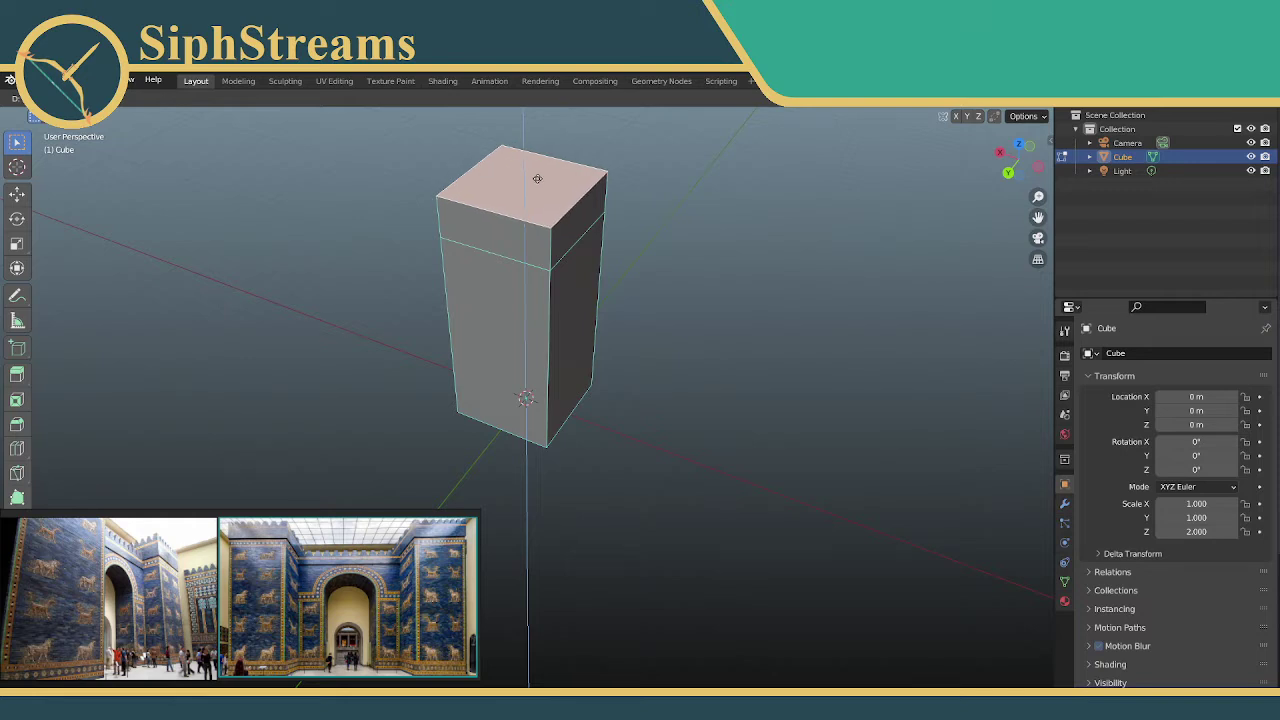
{"action": "left_click", "coordinate": [536, 181]}
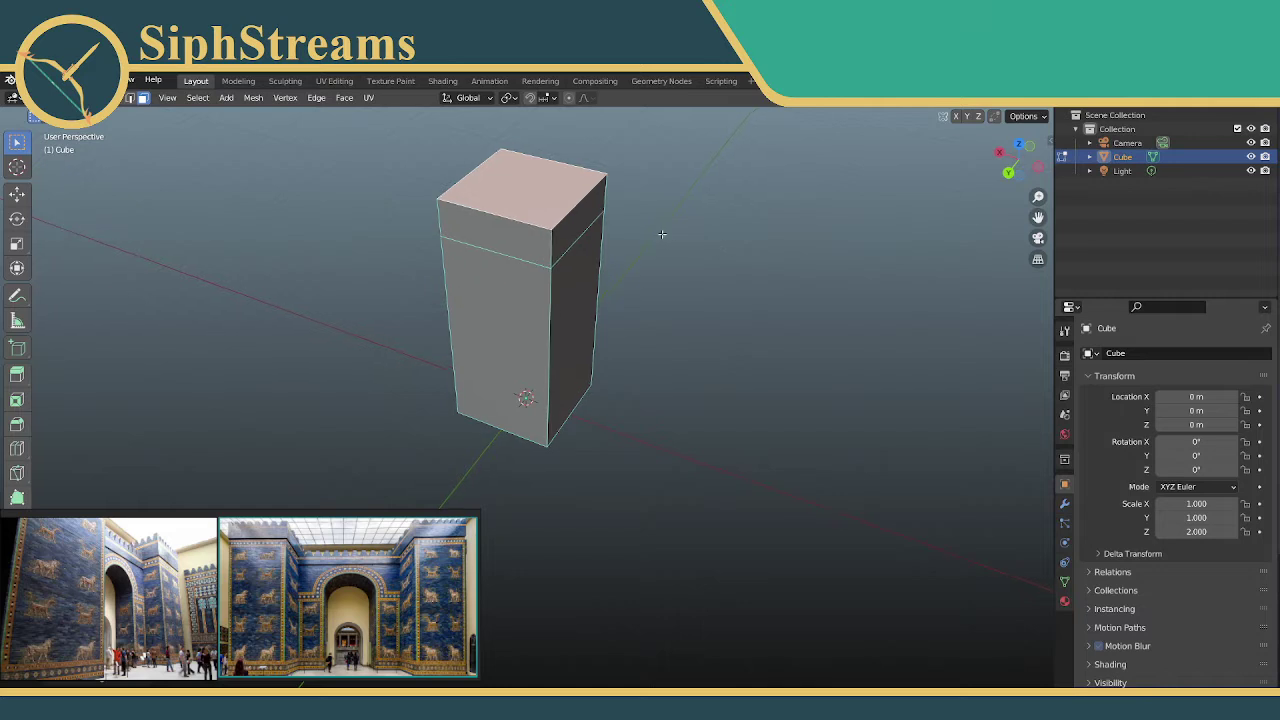
Select all four side faces around the cap section together
{"action": "middle_click_drag", "start_coordinate": [662, 234], "coordinate": [704, 206]}
{"action": "middle_click_drag", "start_coordinate": [520, 199], "coordinate": [432, 231]}
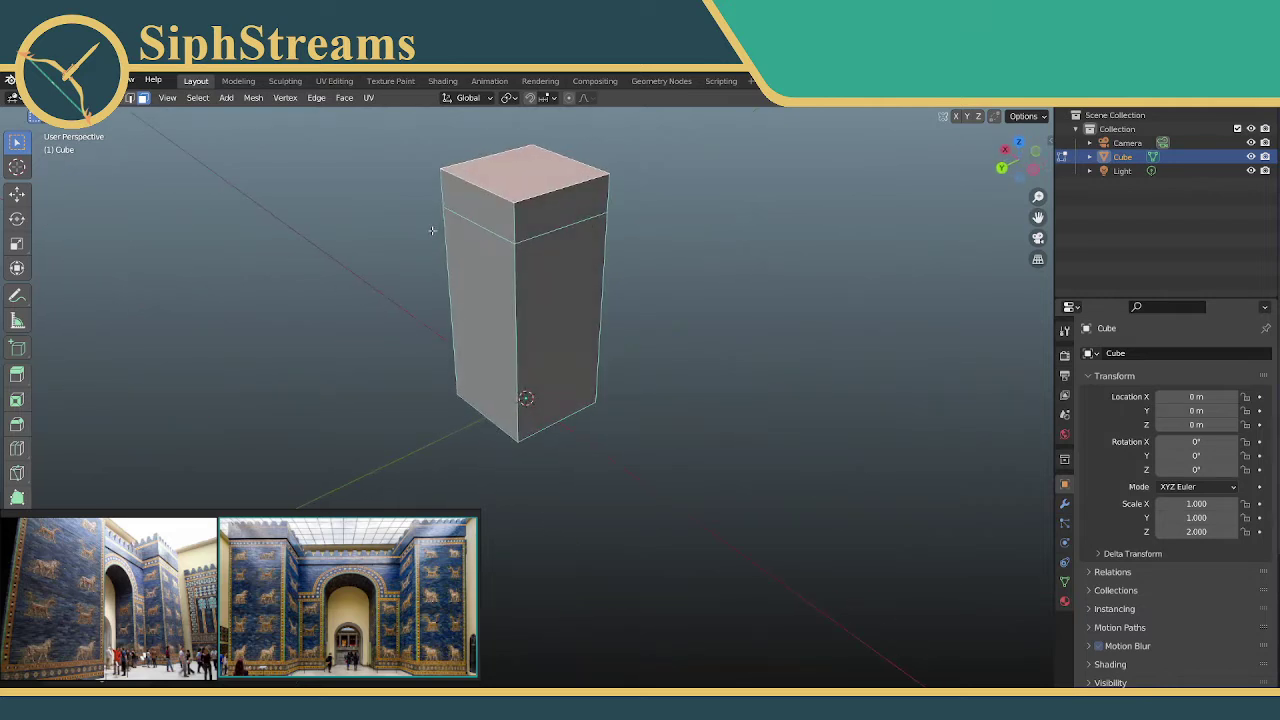
{"action": "left_click", "coordinate": [489, 213]}
{"action": "left_click", "coordinate": [489, 213], "text": "shift"}
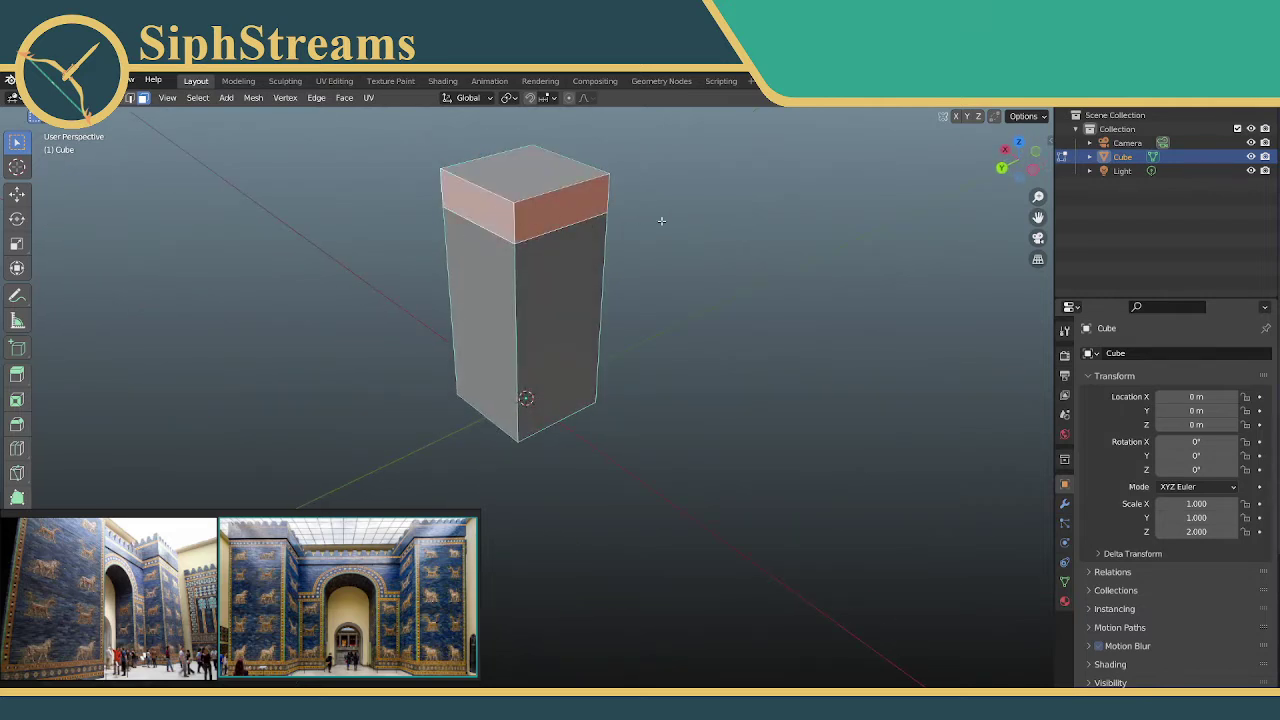
{"action": "middle_click_drag", "start_coordinate": [662, 221], "coordinate": [732, 278], "text": "shift"}
{"action": "left_click", "coordinate": [509, 232], "text": "shift"}
{"action": "left_click", "coordinate": [587, 237], "text": "shift"}
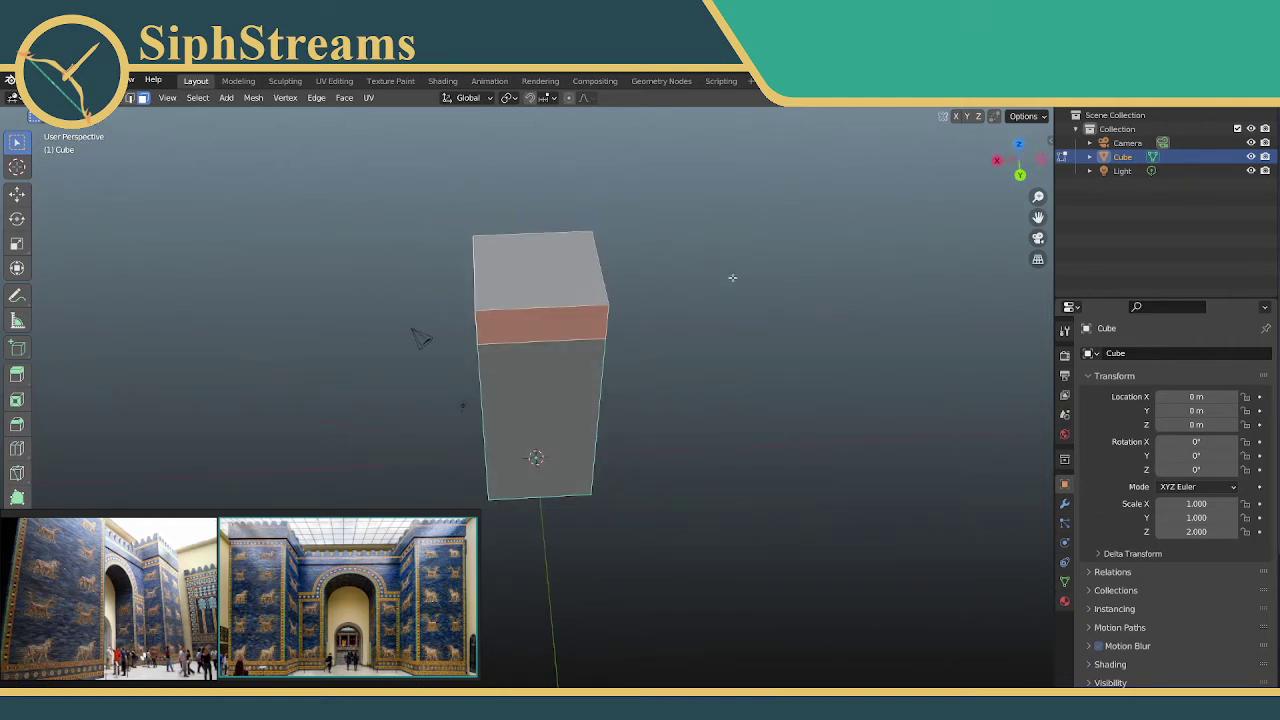
Try extruding the selected ring of cap side faces upward, and undo the extrusion
{"action": "key", "text": "e"}
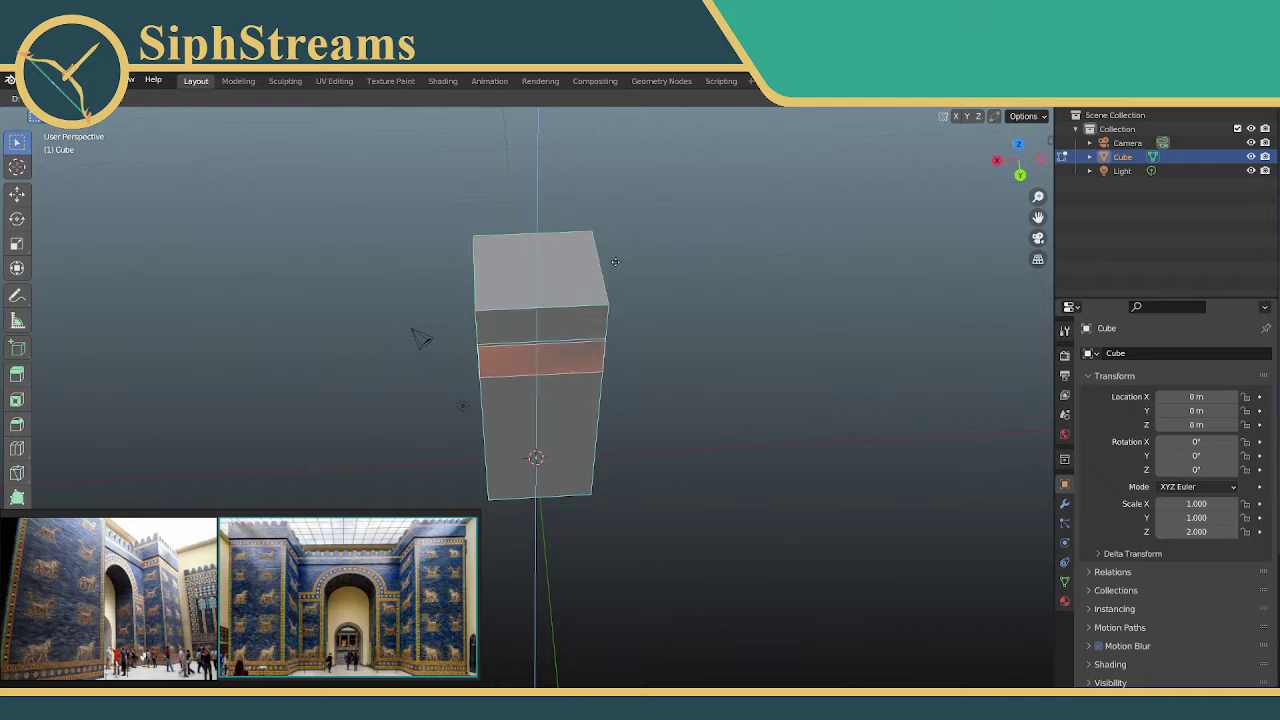
{"action": "left_click", "coordinate": [631, 153]}
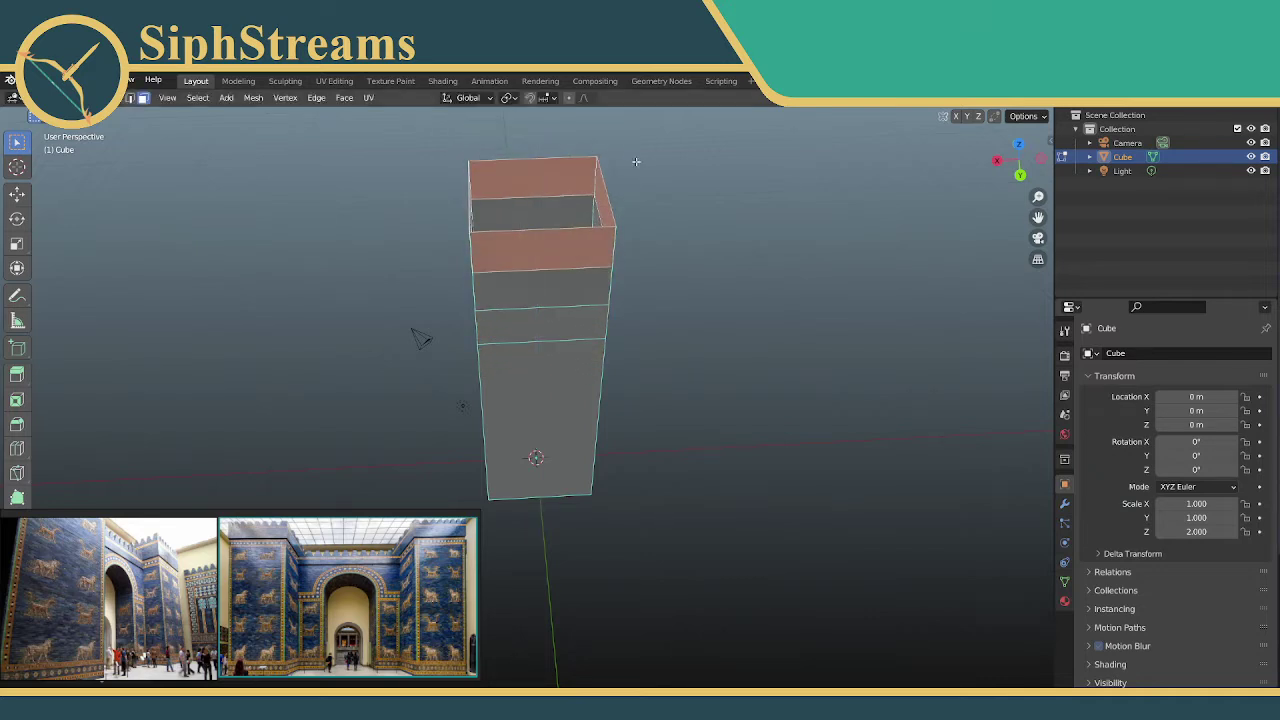
{"action": "key", "text": "ctrl+z"}
Try moving the selected cap side faces, and undo the move
{"action": "key", "text": "g"}
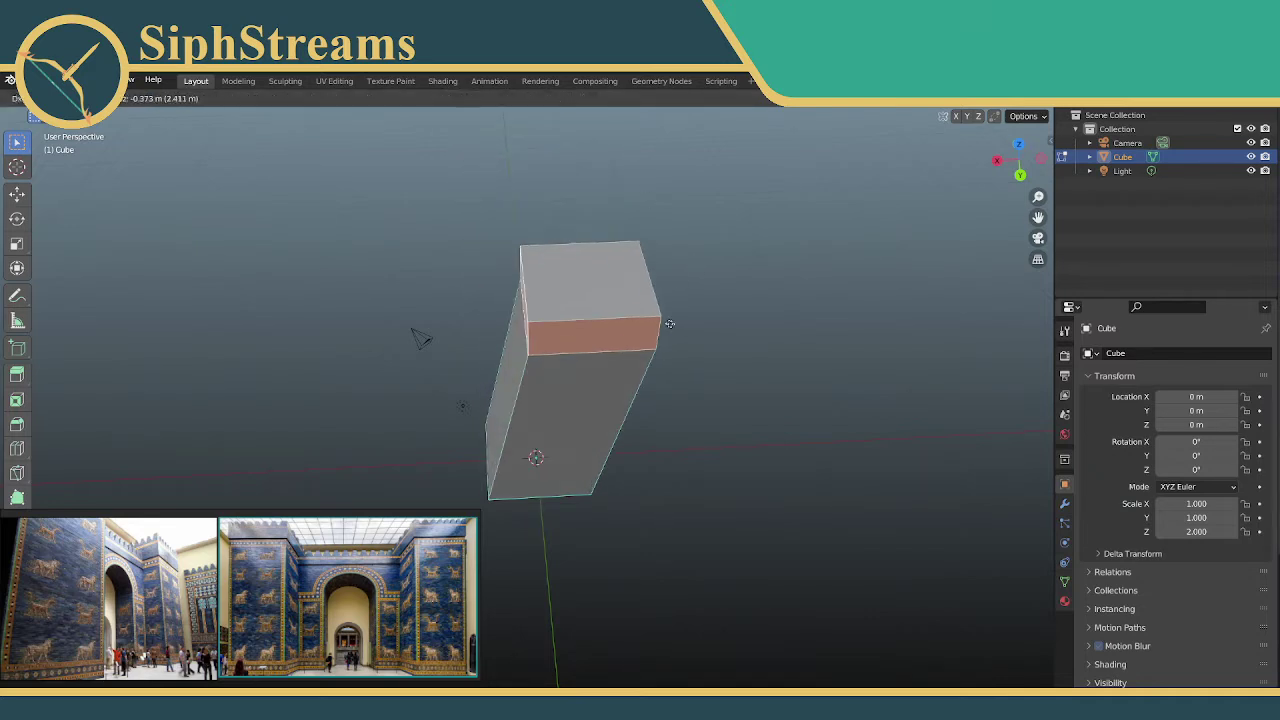
{"action": "left_click", "coordinate": [580, 301]}
{"action": "key", "text": "ctrl+z"}
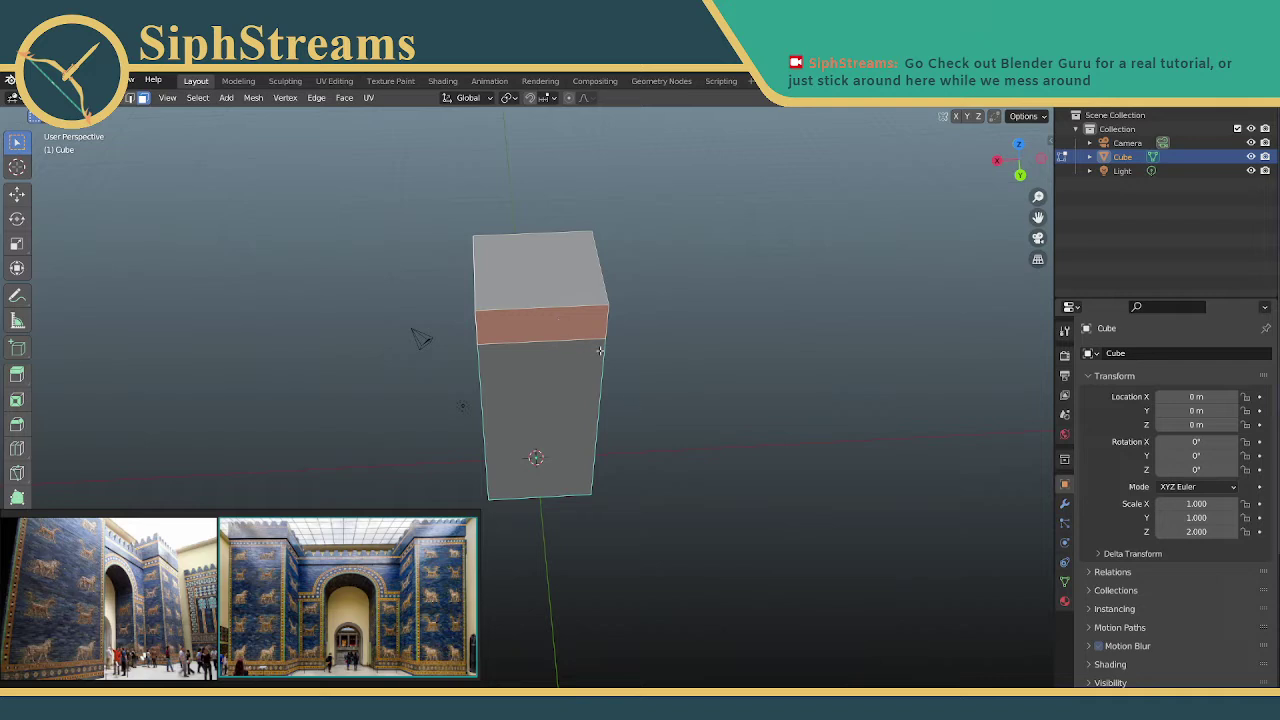
Switch the viewport to wireframe shading and examine the selected ring of cap side faces from several angles
{"action": "left_click", "coordinate": [537, 319]}
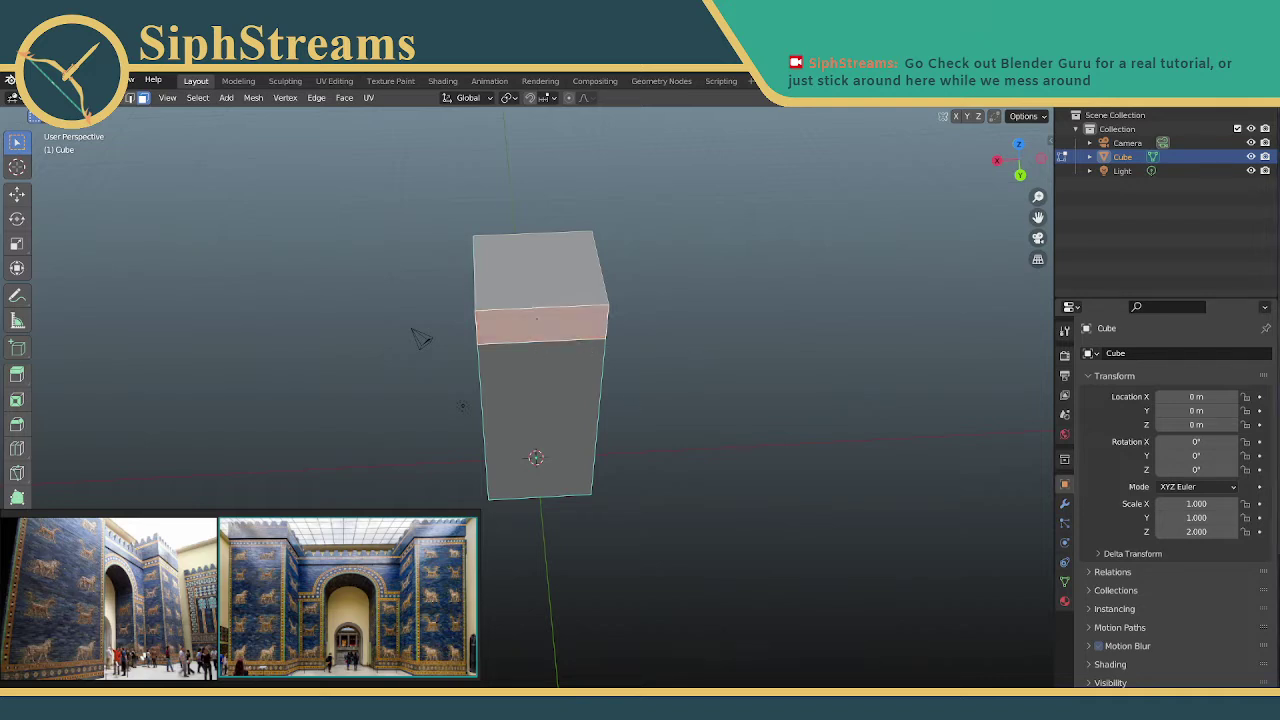
{"action": "middle_click_drag", "start_coordinate": [421, 338], "coordinate": [414, 400]}
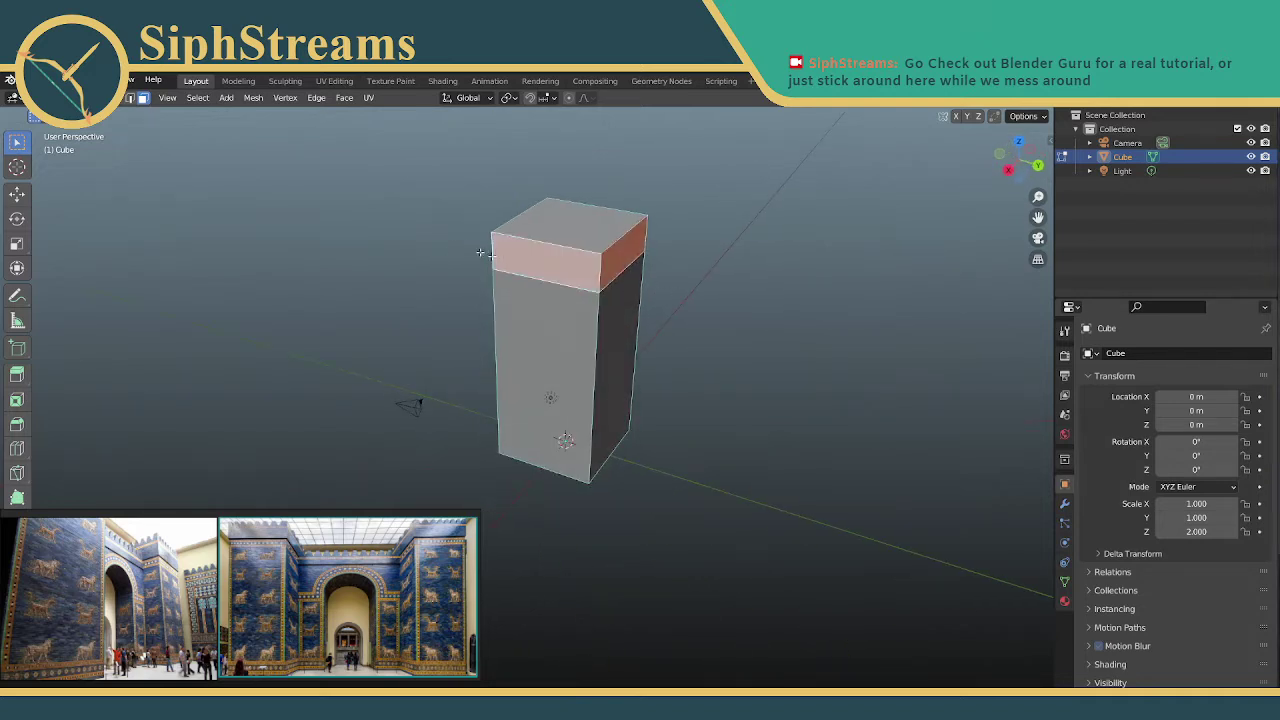
{"action": "middle_click_drag", "start_coordinate": [480, 243], "coordinate": [443, 343]}
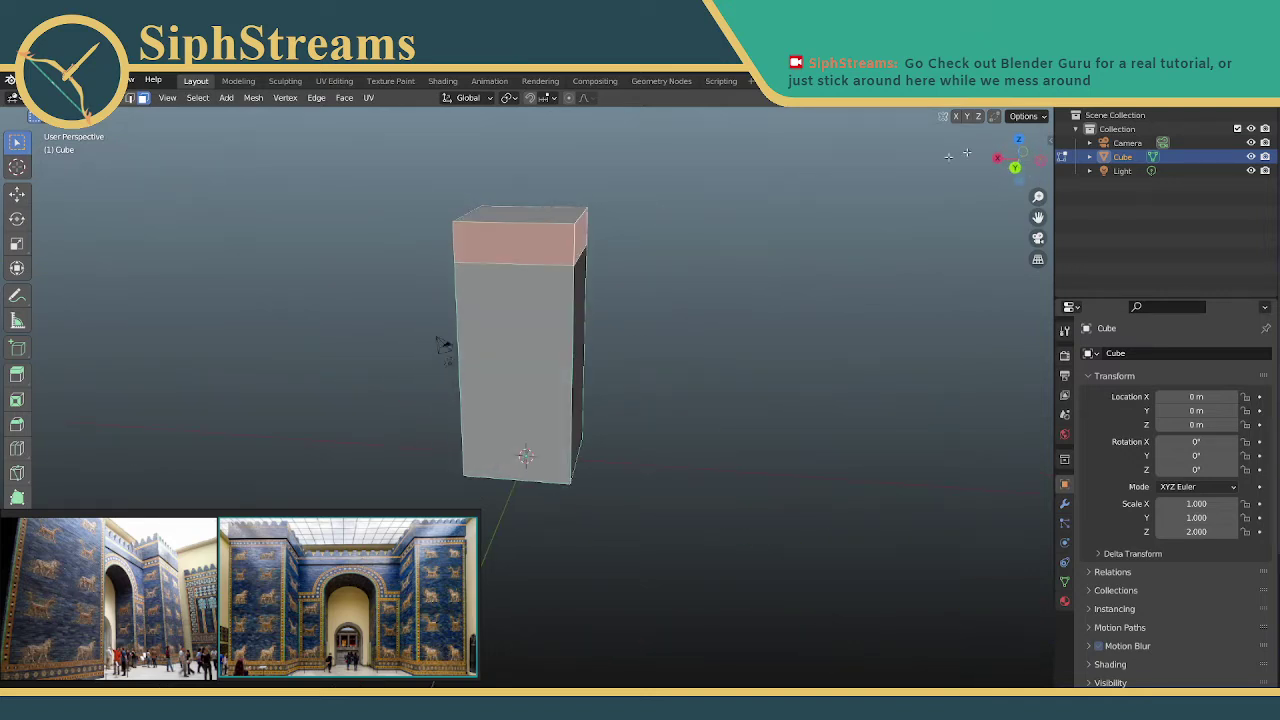
{"action": "key", "text": "shift+z"}
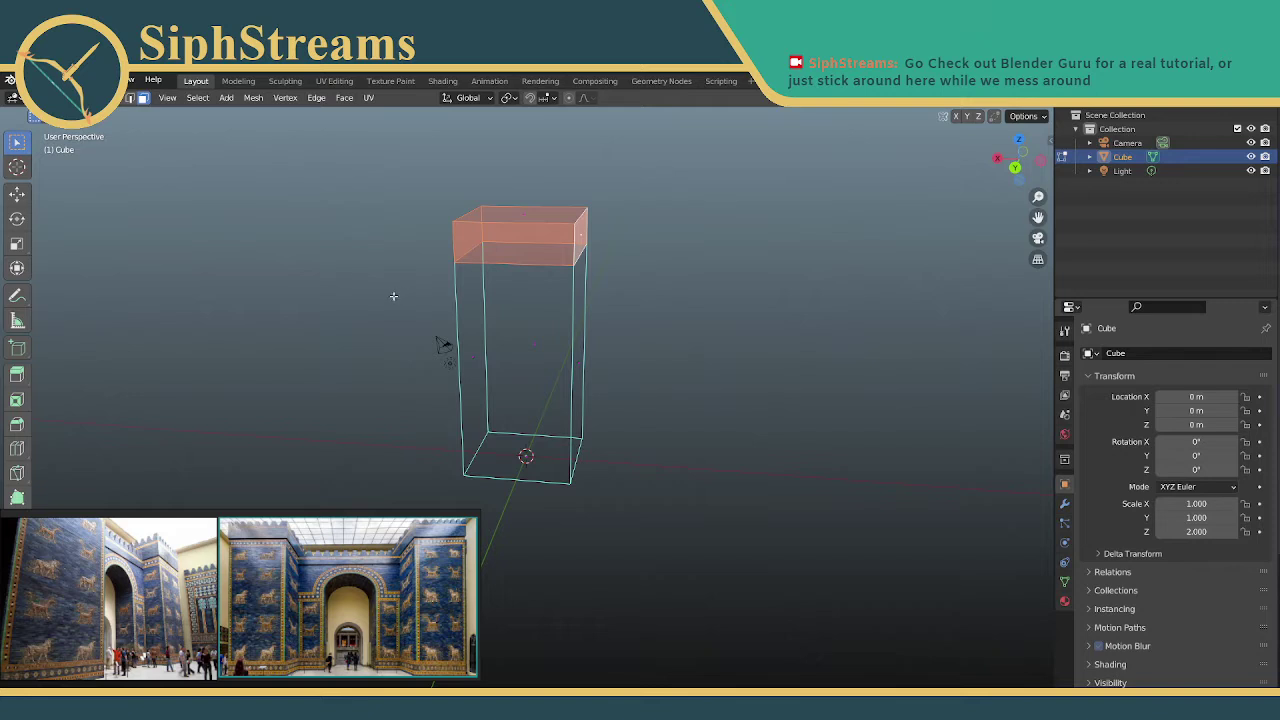
{"action": "left_click_drag", "start_coordinate": [393, 297], "coordinate": [657, 358]}
{"action": "middle_click_drag", "start_coordinate": [491, 239], "coordinate": [507, 228]}
{"action": "left_click_drag", "start_coordinate": [462, 214], "coordinate": [629, 232]}
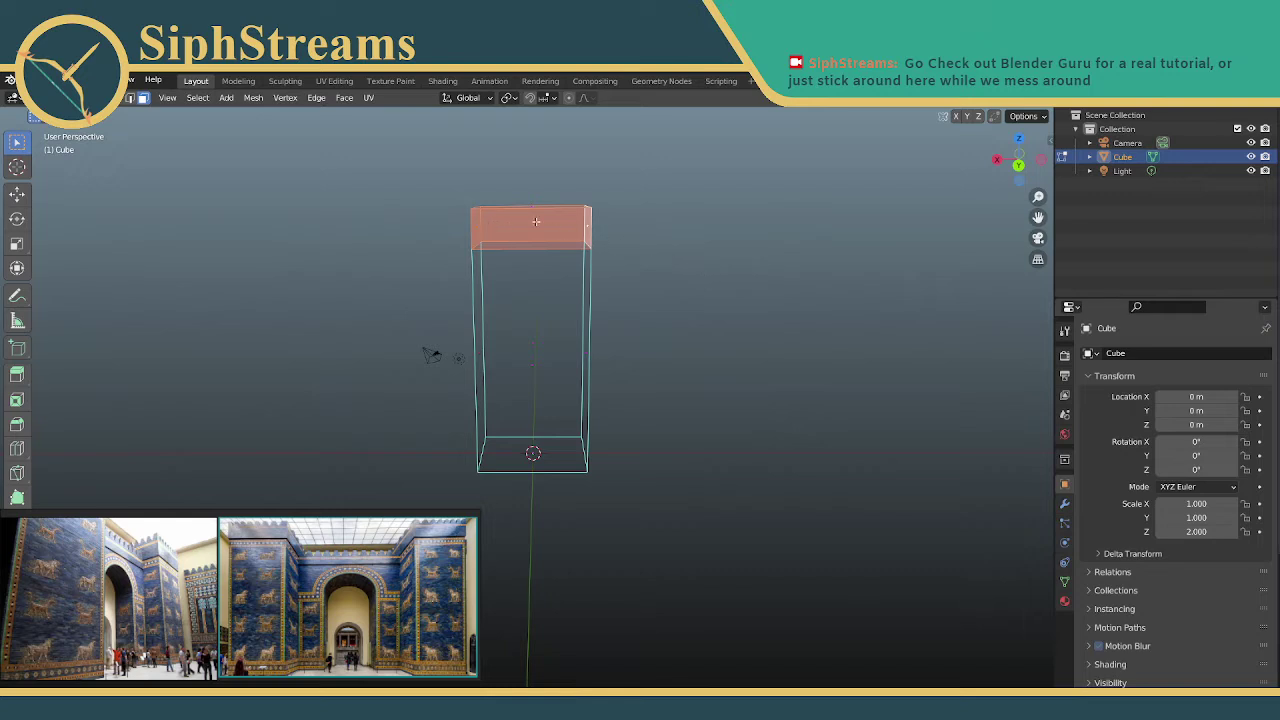
{"action": "middle_click_drag", "start_coordinate": [637, 225], "coordinate": [535, 309]}
{"action": "scroll", "coordinate": [534, 311], "scroll_direction": "down", "scroll_amount": 5}
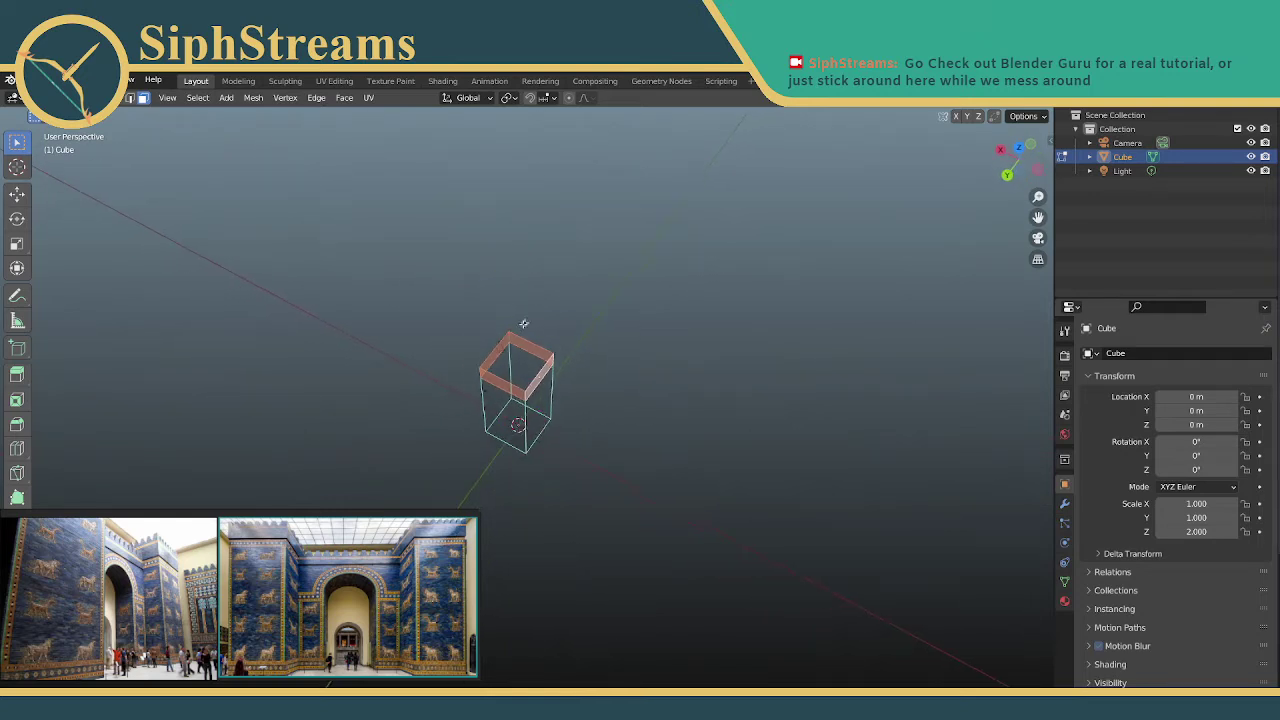
{"action": "scroll", "coordinate": [481, 370], "scroll_direction": "up", "scroll_amount": 7}
{"action": "middle_click_drag", "start_coordinate": [505, 317], "coordinate": [613, 257]}
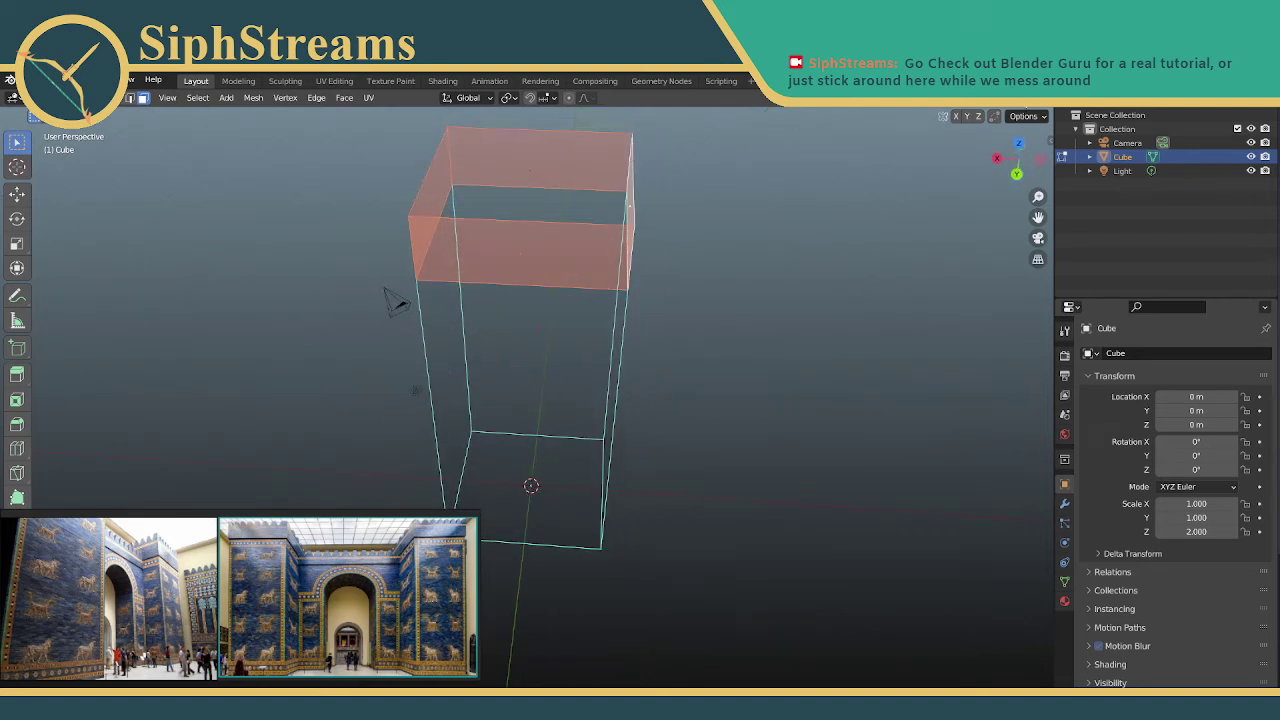
Toggle the viewport between solid and wireframe shading to compare how the selected cap faces are displayed
{"action": "key", "text": "shift+z"}
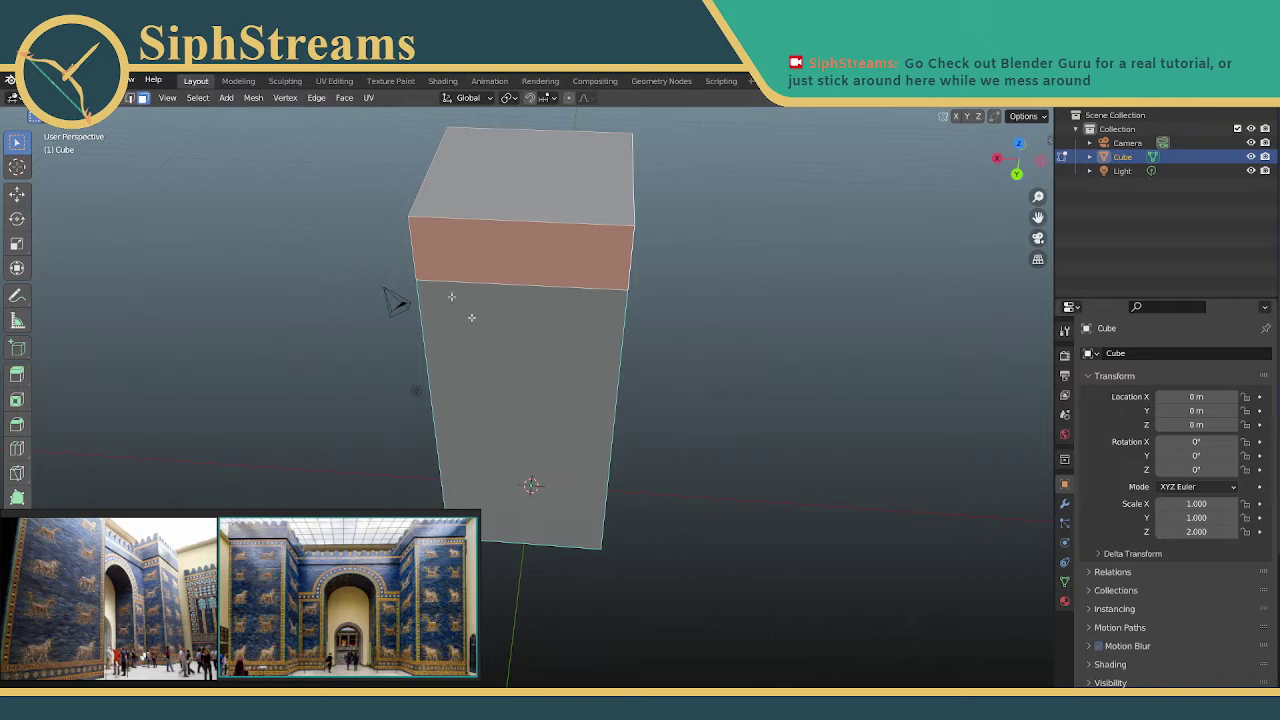
{"action": "middle_click_drag", "start_coordinate": [680, 300], "coordinate": [649, 197]}
{"action": "key", "text": "shift+z"}
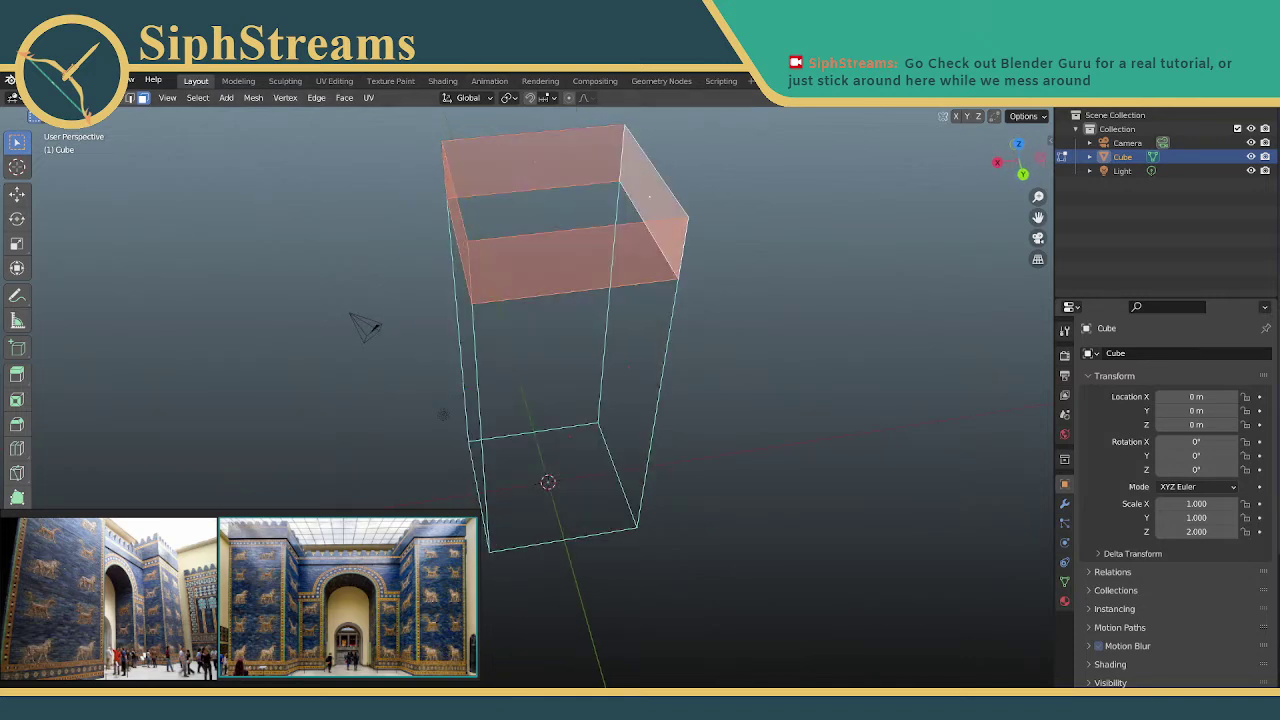
{"action": "key", "text": "shift+z"}
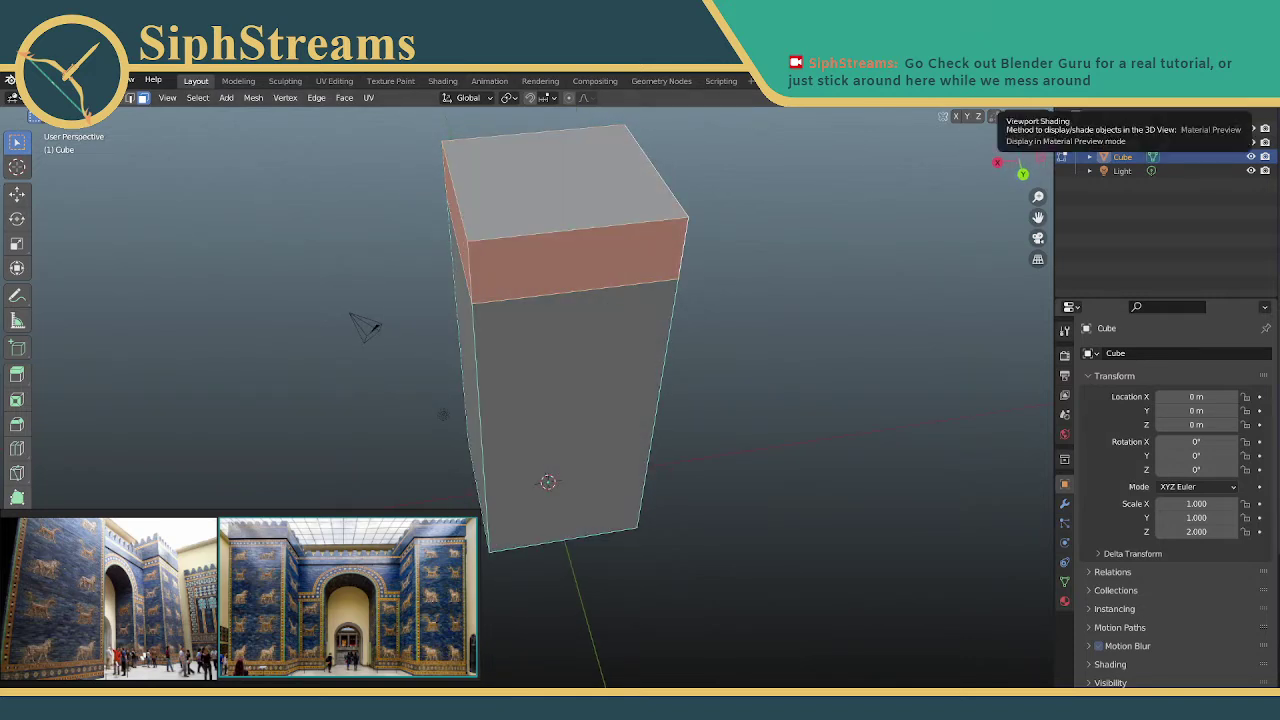
Examine the block in Material Preview and Rendered shading from different sides, and return the viewport to solid shading
{"action": "scroll", "coordinate": [1000, 125], "scroll_direction": "down", "scroll_amount": 3}
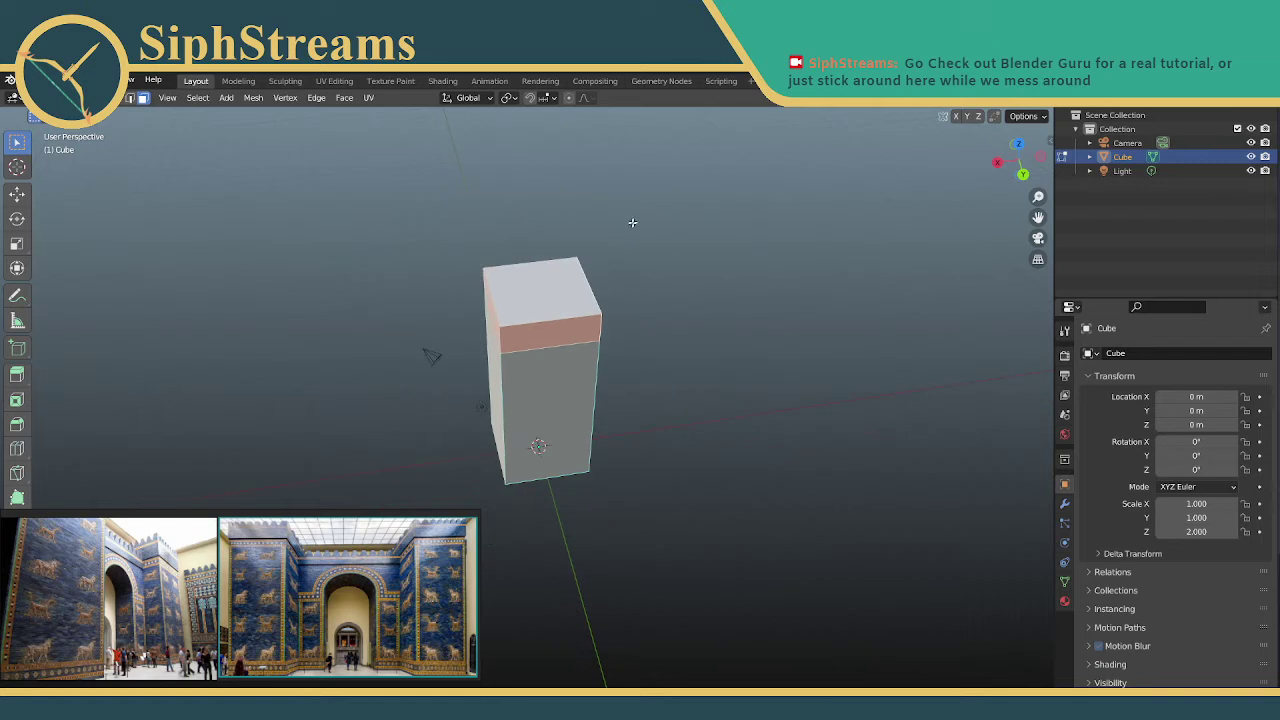
{"action": "left_click", "coordinate": [1031, 100]}
{"action": "mouse_move", "coordinate": [463, 295]}
{"action": "middle_mouse_down"}
{"action": "mouse_move", "coordinate": [537, 270]}
{"action": "mouse_move", "coordinate": [637, 287]}
{"action": "middle_mouse_up"}
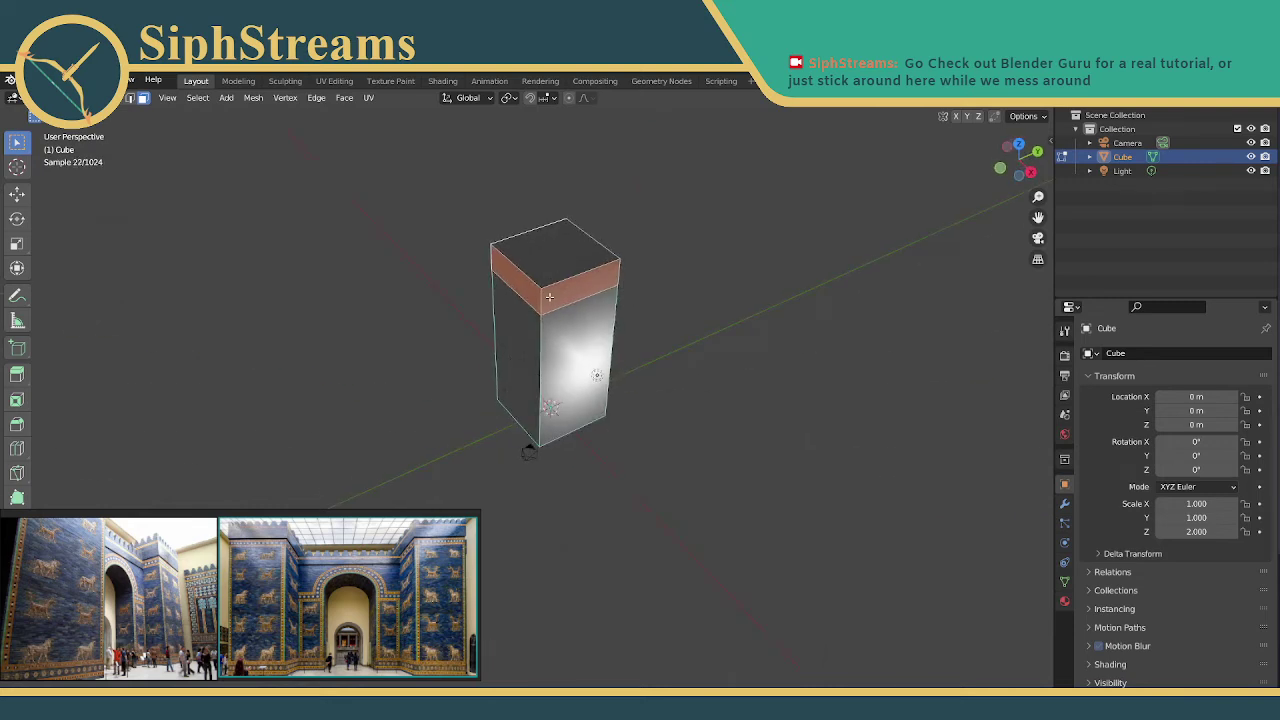
{"action": "middle_click_drag", "start_coordinate": [549, 297], "coordinate": [699, 237]}
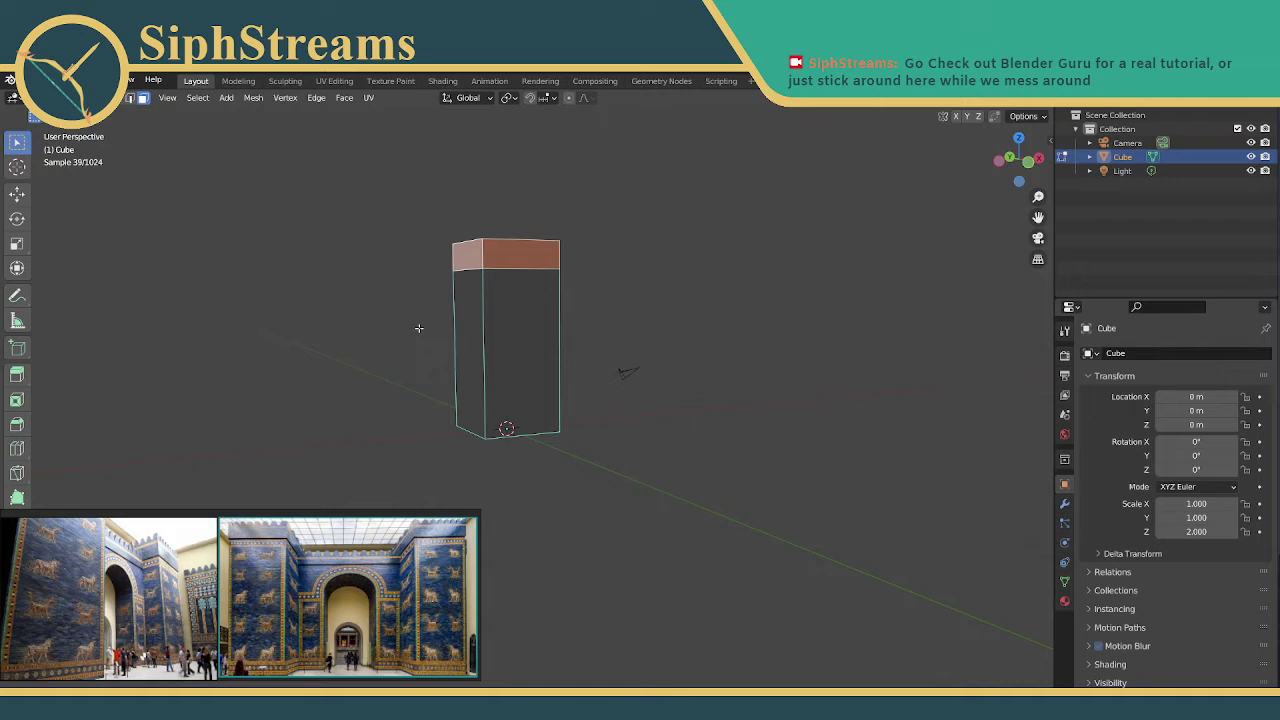
{"action": "scroll", "coordinate": [421, 307], "scroll_direction": "down", "scroll_amount": 1}
{"action": "scroll", "coordinate": [463, 330], "scroll_direction": "up", "scroll_amount": 3}
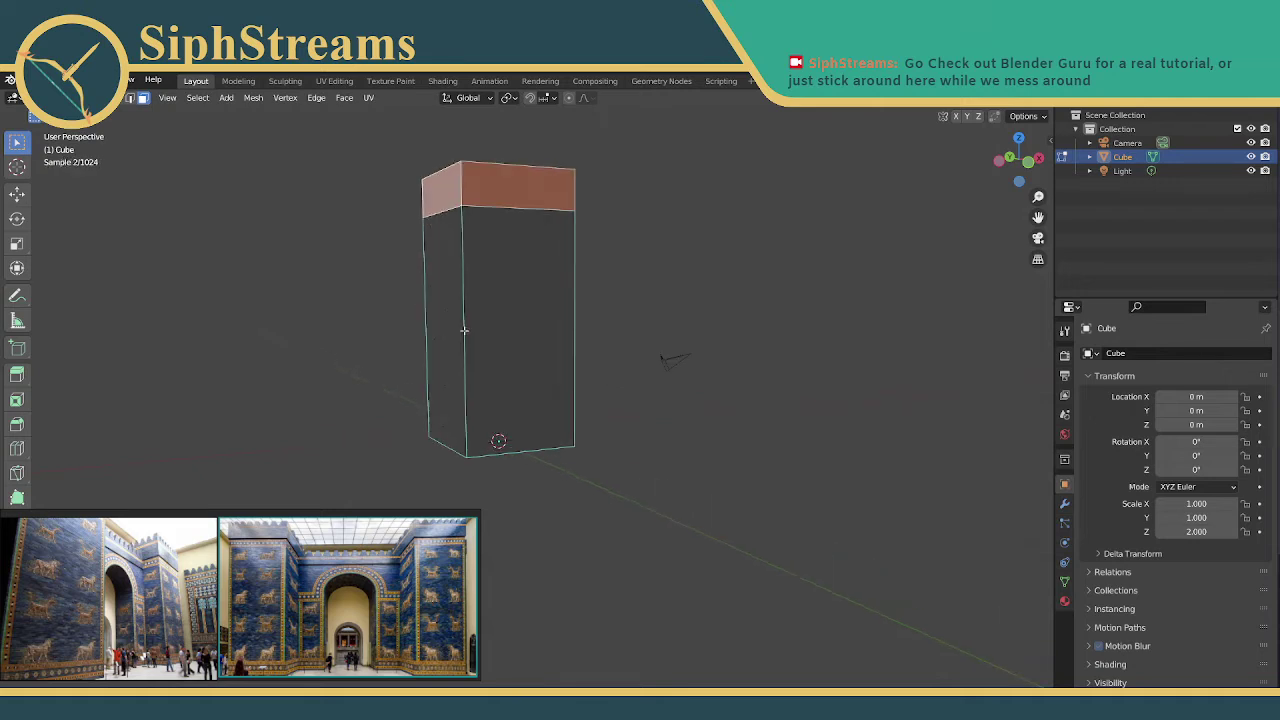
{"action": "mouse_move", "coordinate": [503, 254]}
{"action": "middle_mouse_down"}
{"action": "mouse_move", "coordinate": [534, 277]}
{"action": "mouse_move", "coordinate": [480, 257]}
{"action": "middle_mouse_up"}
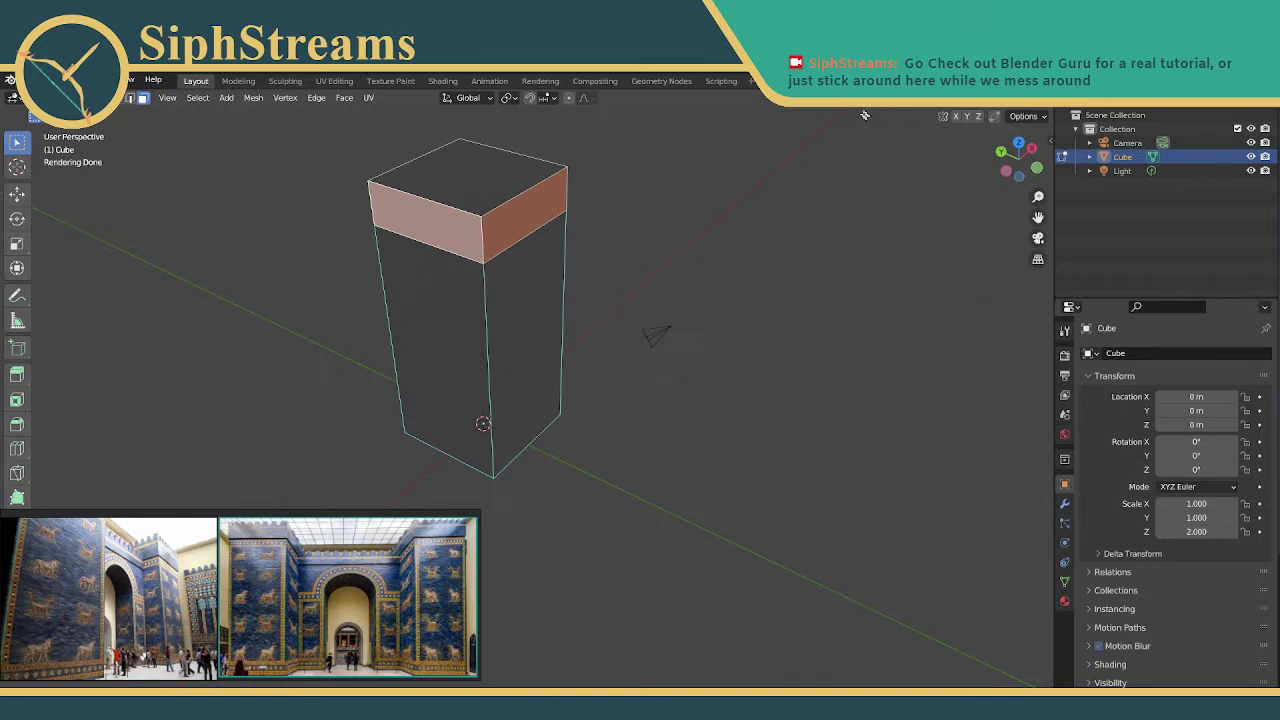
{"action": "middle_click_drag", "start_coordinate": [773, 136], "coordinate": [3, 172]}
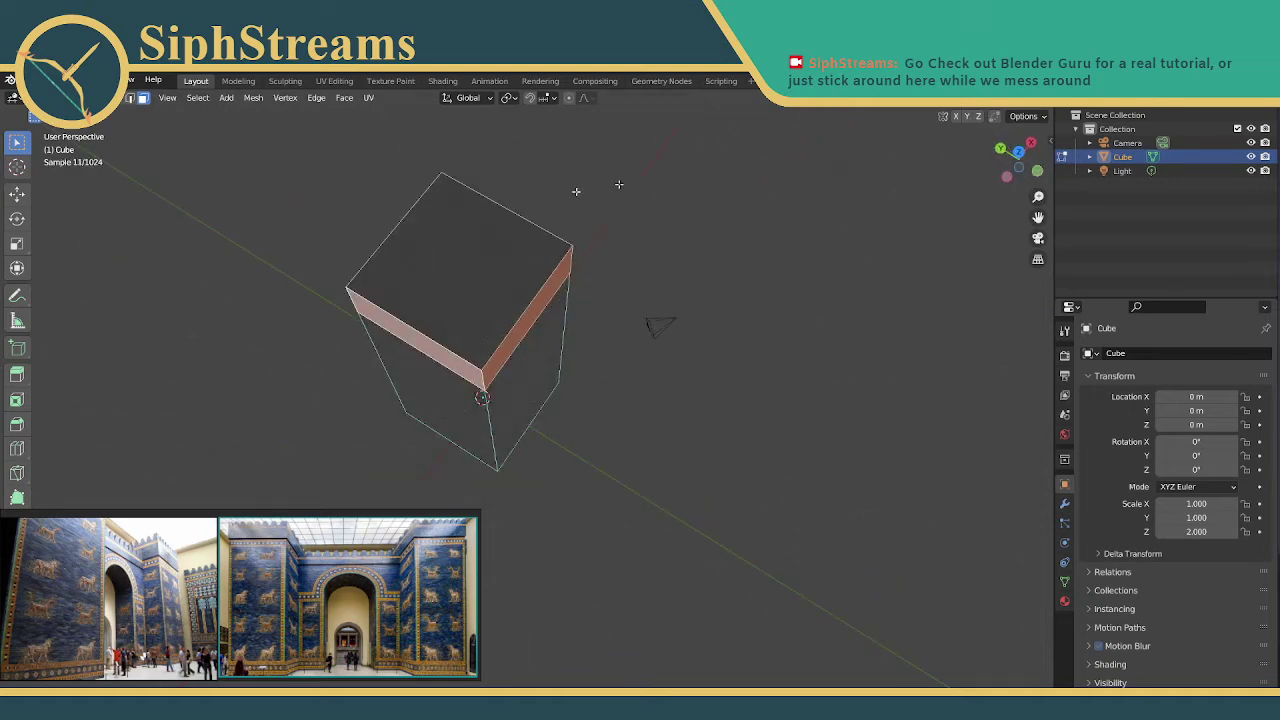
{"action": "left_click", "coordinate": [1003, 98]}
{"action": "mouse_move", "coordinate": [420, 328]}
{"action": "middle_mouse_down"}
{"action": "mouse_move", "coordinate": [334, 321]}
{"action": "mouse_move", "coordinate": [248, 262]}
{"action": "middle_mouse_up"}
{"action": "left_click", "coordinate": [1034, 98]}
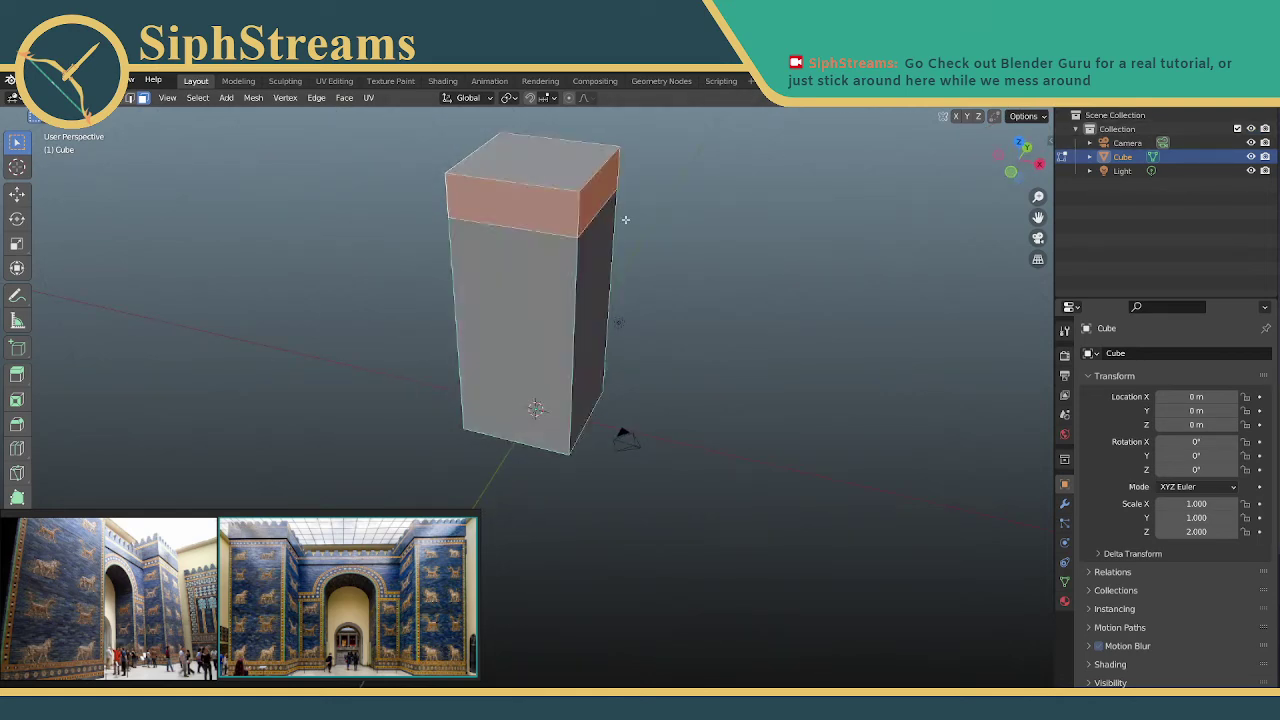
Try extruding the ring of cap side faces upward along the Z axis twice, undoing each extrusion
{"action": "middle_click_drag", "start_coordinate": [626, 214], "coordinate": [744, 232]}
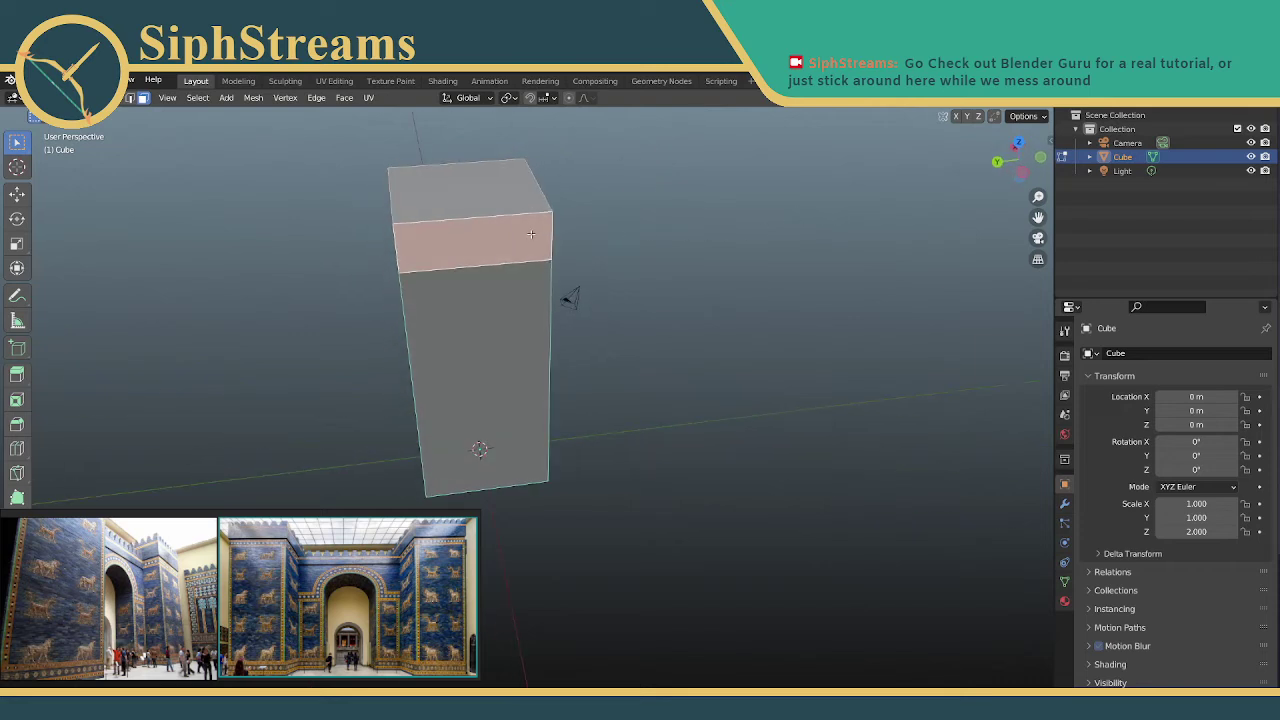
{"action": "key", "text": "g"}
{"action": "key", "text": "z"}
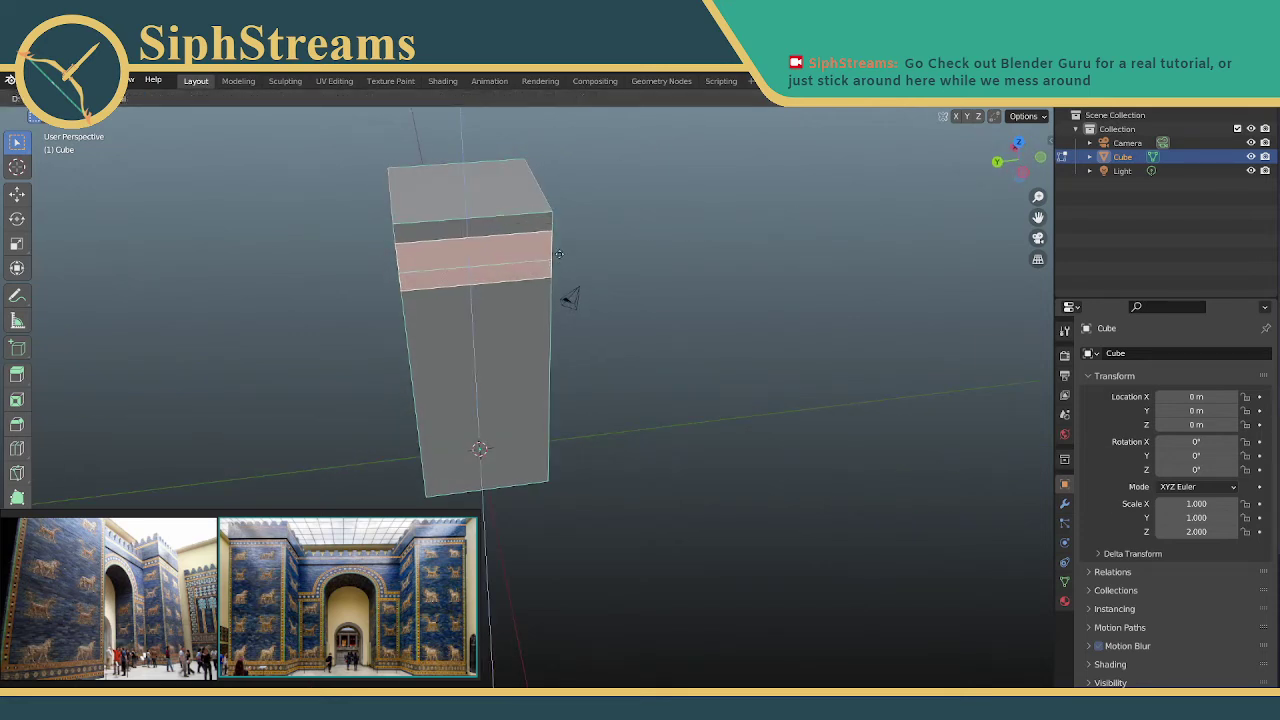
{"action": "left_click", "coordinate": [578, 212]}
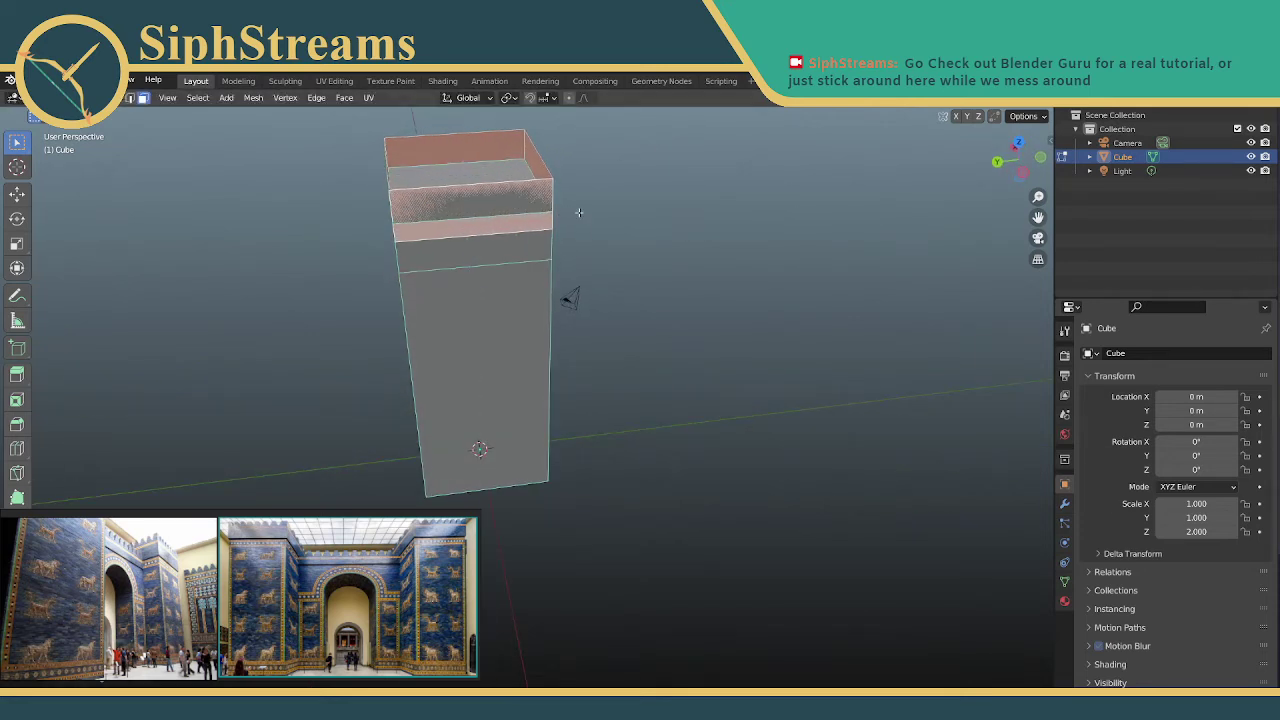
{"action": "key", "text": "ctrl+z"}
{"action": "mouse_move", "coordinate": [578, 212]}
{"action": "middle_mouse_down"}
{"action": "mouse_move", "coordinate": [671, 231]}
{"action": "mouse_move", "coordinate": [595, 220]}
{"action": "middle_mouse_up"}
{"action": "key", "text": "e"}
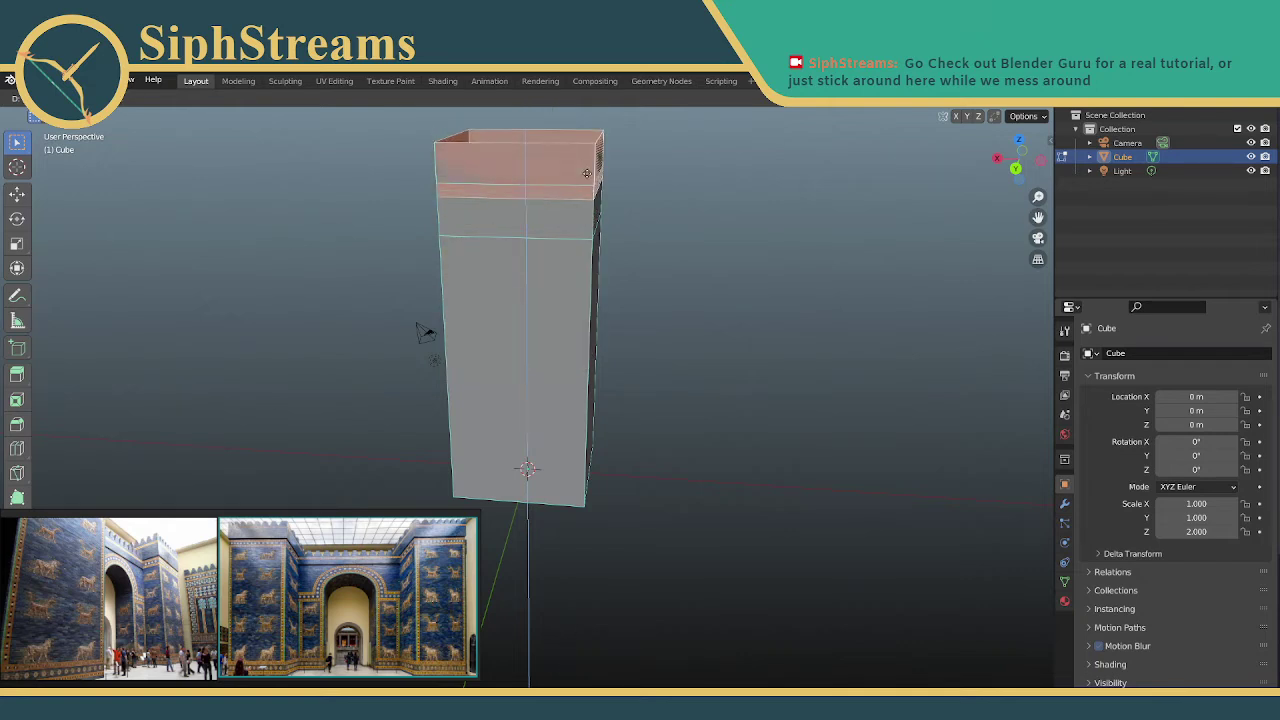
{"action": "left_click", "coordinate": [614, 165]}
{"action": "key", "text": "ctrl+z"}
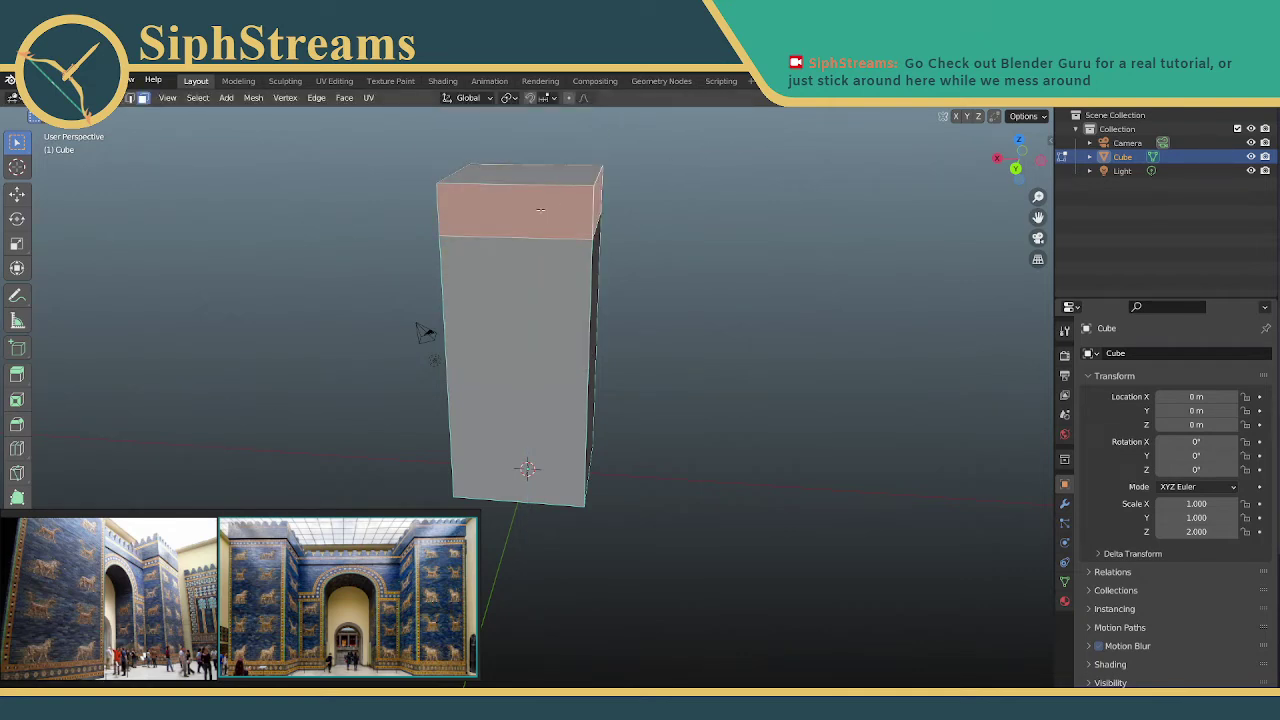
Try extruding a single cap side face slightly outward, and undo the extrusion
{"action": "key", "text": "s"}
{"action": "left_click", "coordinate": [509, 227]}
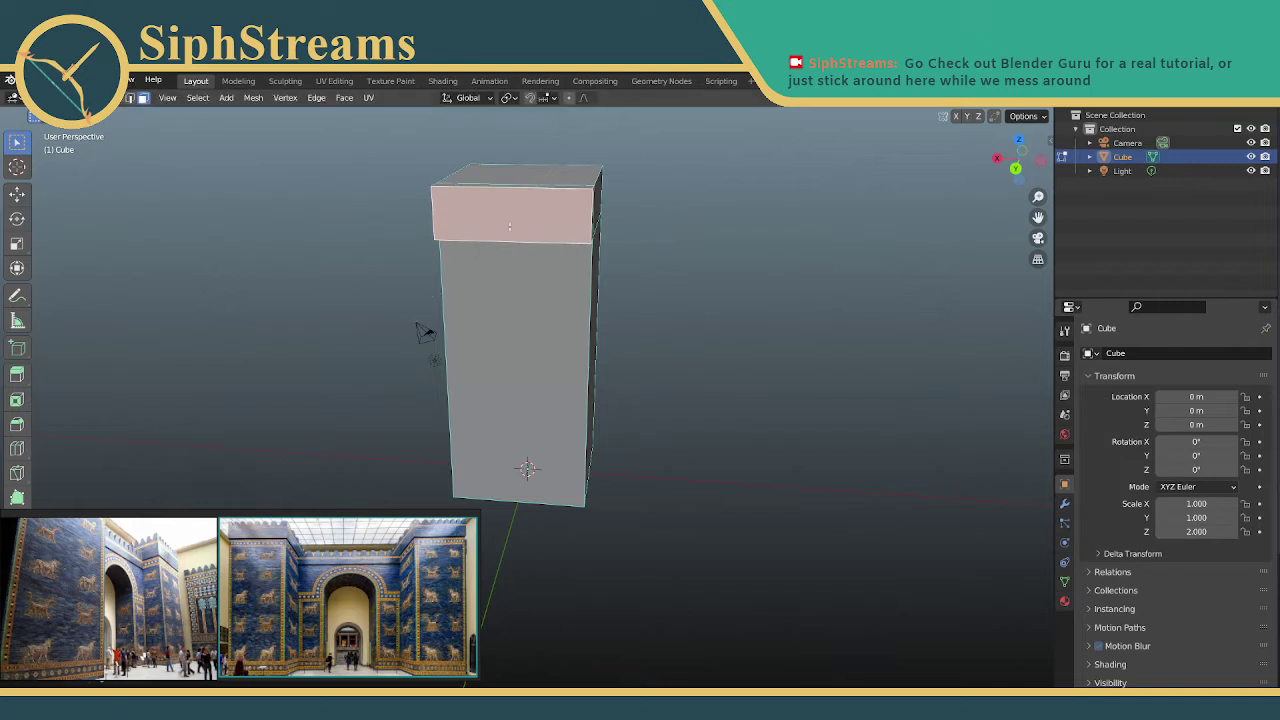
{"action": "middle_click_drag", "start_coordinate": [638, 208], "coordinate": [577, 243]}
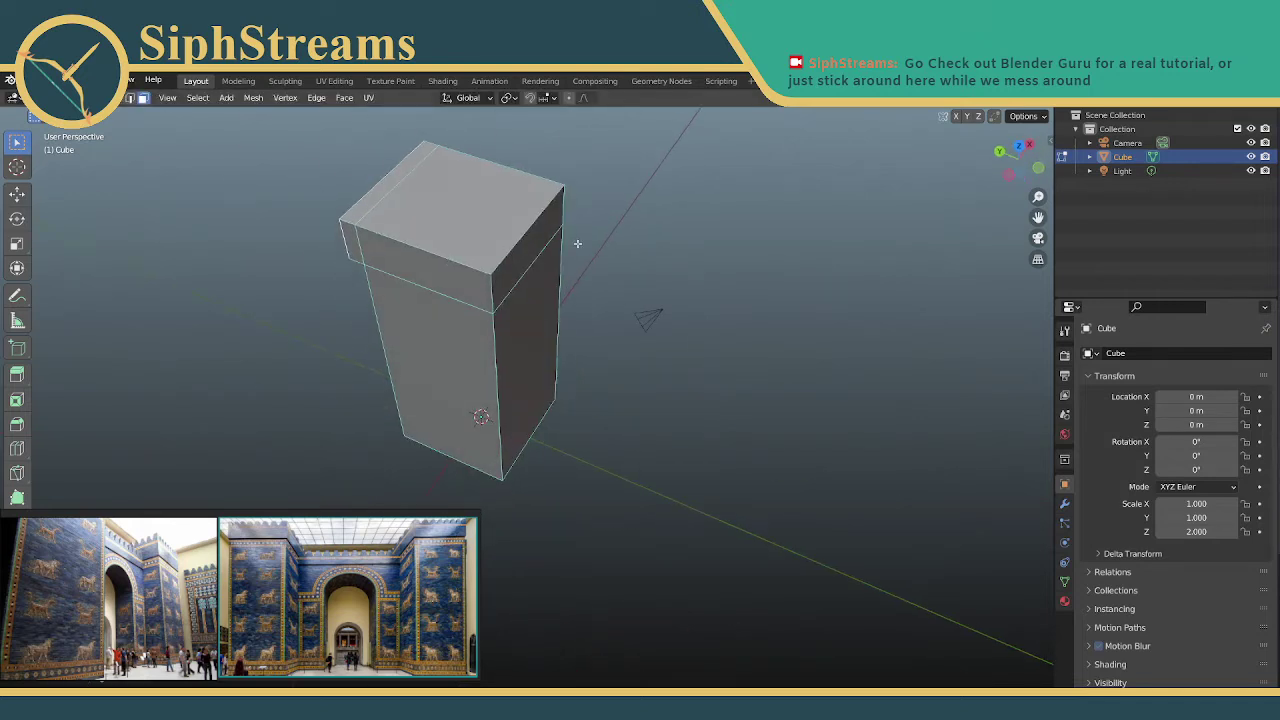
{"action": "left_click", "coordinate": [526, 247]}
{"action": "key", "text": "ctrl+z"}
{"action": "key", "text": "ctrl+z"}
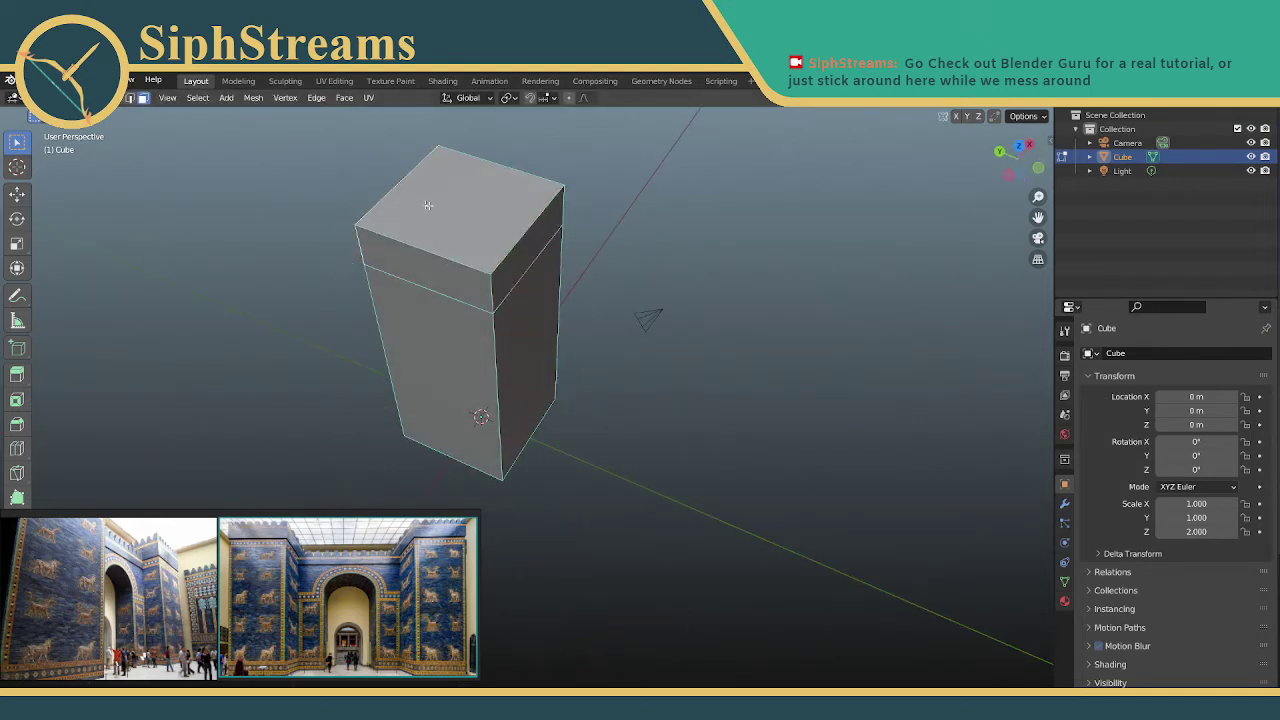
Try extruding two opposite cap side faces along the Y axis, and cancel the extrusion
{"action": "middle_click_drag", "start_coordinate": [428, 205], "coordinate": [548, 208]}
{"action": "left_click", "coordinate": [515, 303]}
{"action": "left_click", "coordinate": [633, 331]}
{"action": "left_click", "coordinate": [531, 308]}
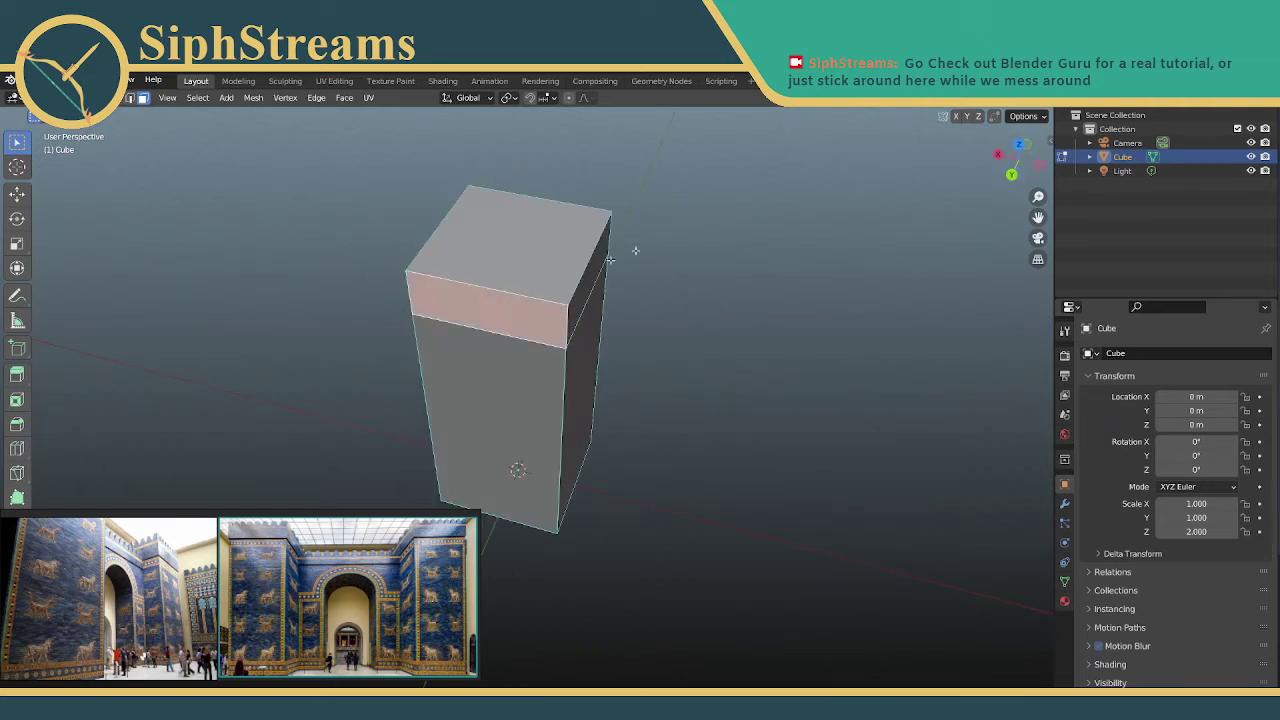
{"action": "middle_click_drag", "start_coordinate": [636, 251], "coordinate": [609, 241]}
{"action": "key", "text": "e"}
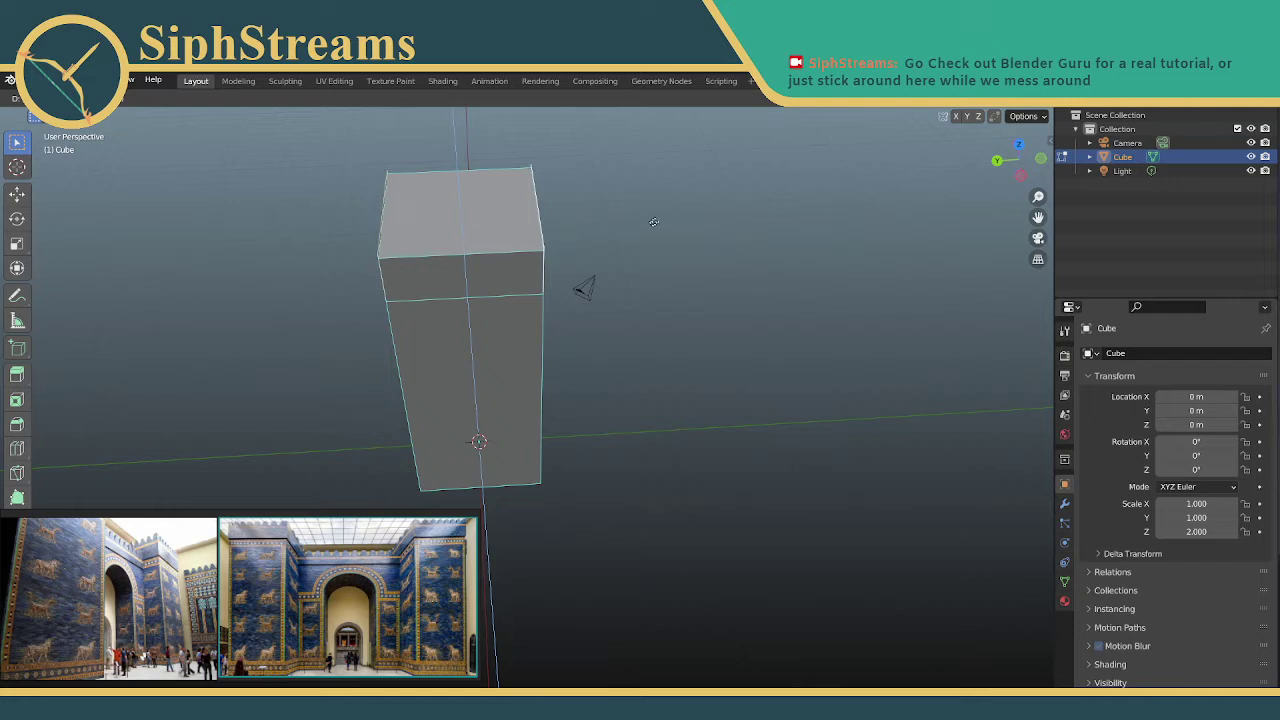
{"action": "key", "text": "y"}
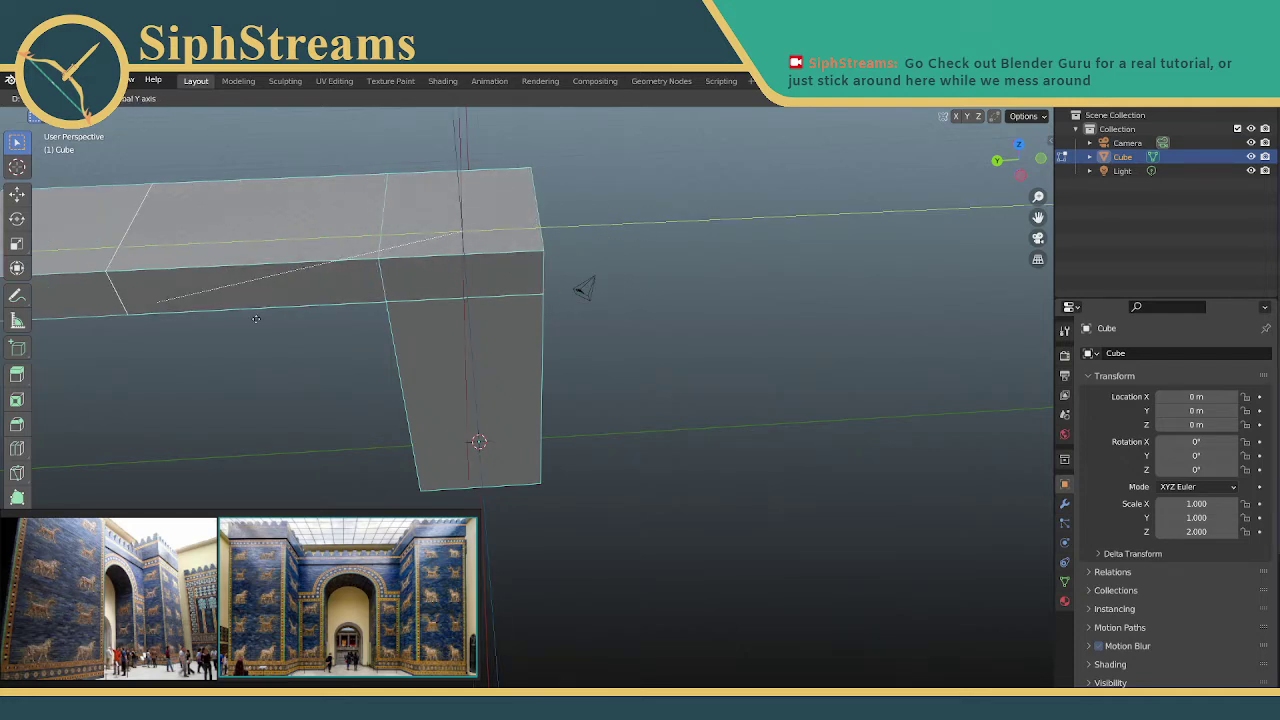
{"action": "right_click", "coordinate": [666, 362]}
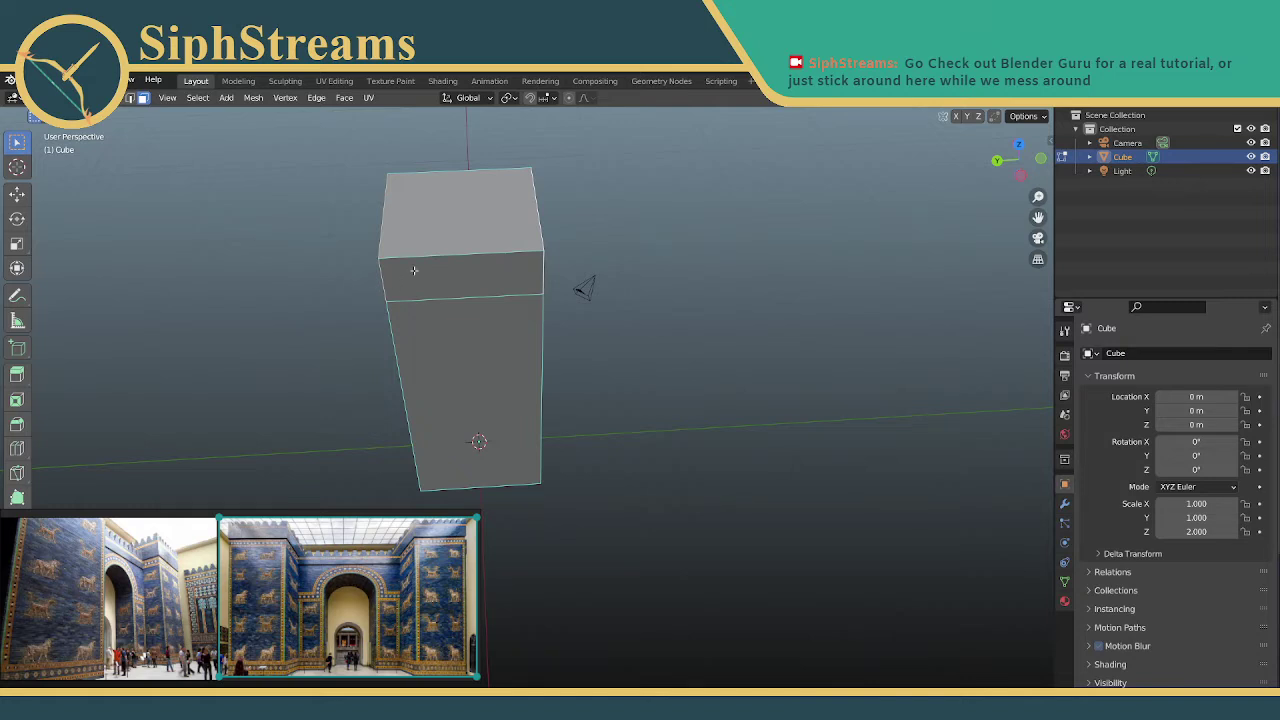
Try extruding the cap's side faces together with the regular Extrude Faces option, and undo the extrusion
{"action": "middle_click_drag", "start_coordinate": [390, 218], "coordinate": [466, 190]}
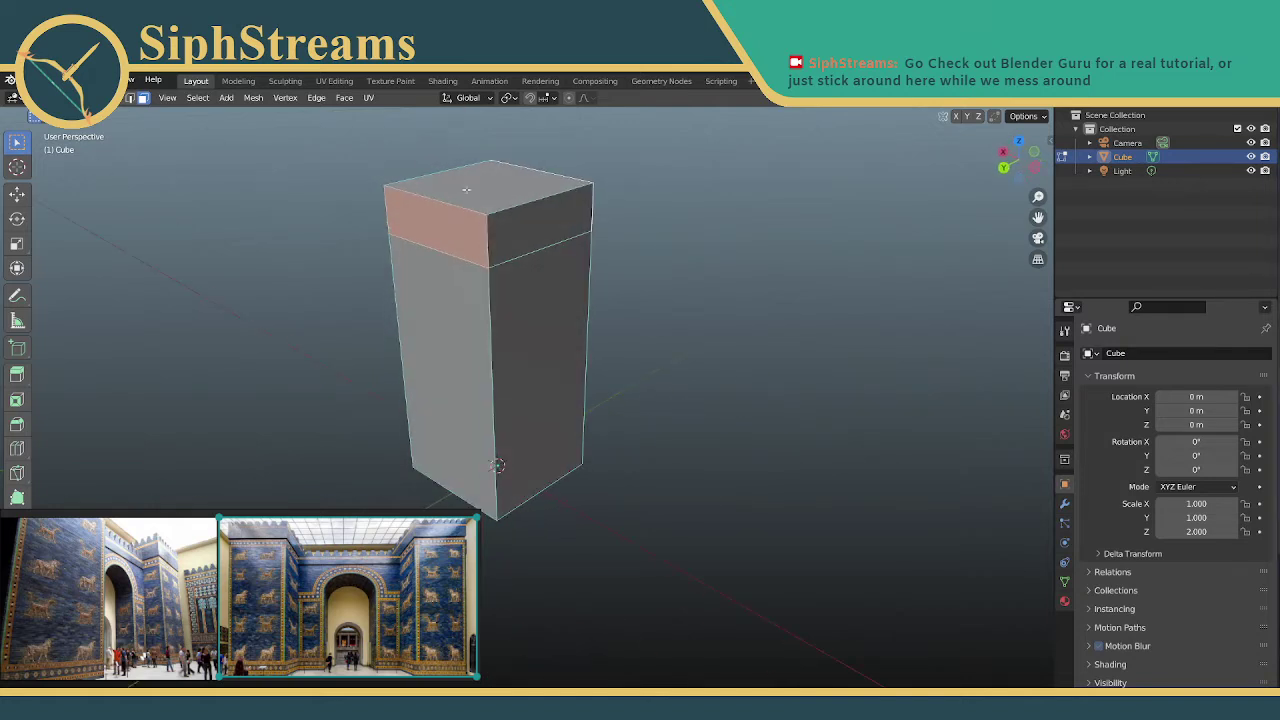
{"action": "left_click", "coordinate": [449, 216]}
{"action": "middle_click_drag", "start_coordinate": [762, 205], "coordinate": [588, 261]}
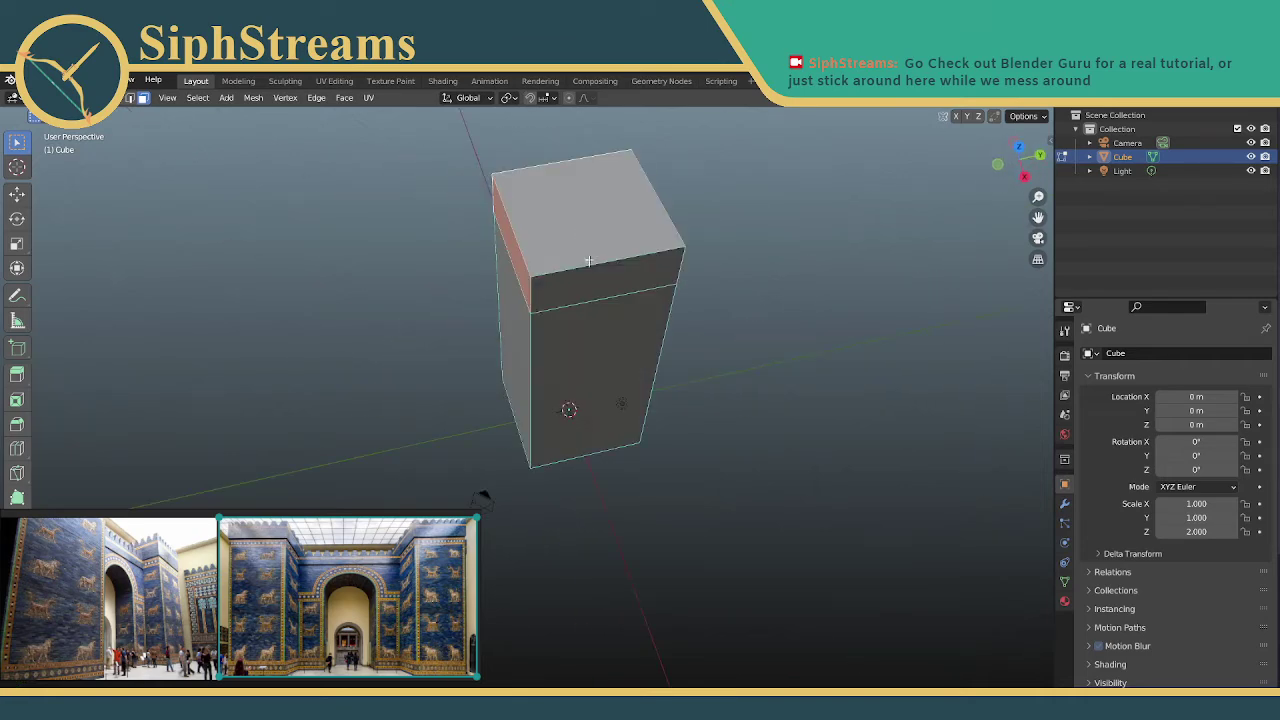
{"action": "left_click", "coordinate": [594, 284], "text": "shift"}
{"action": "middle_click_drag", "start_coordinate": [424, 237], "coordinate": [751, 180]}
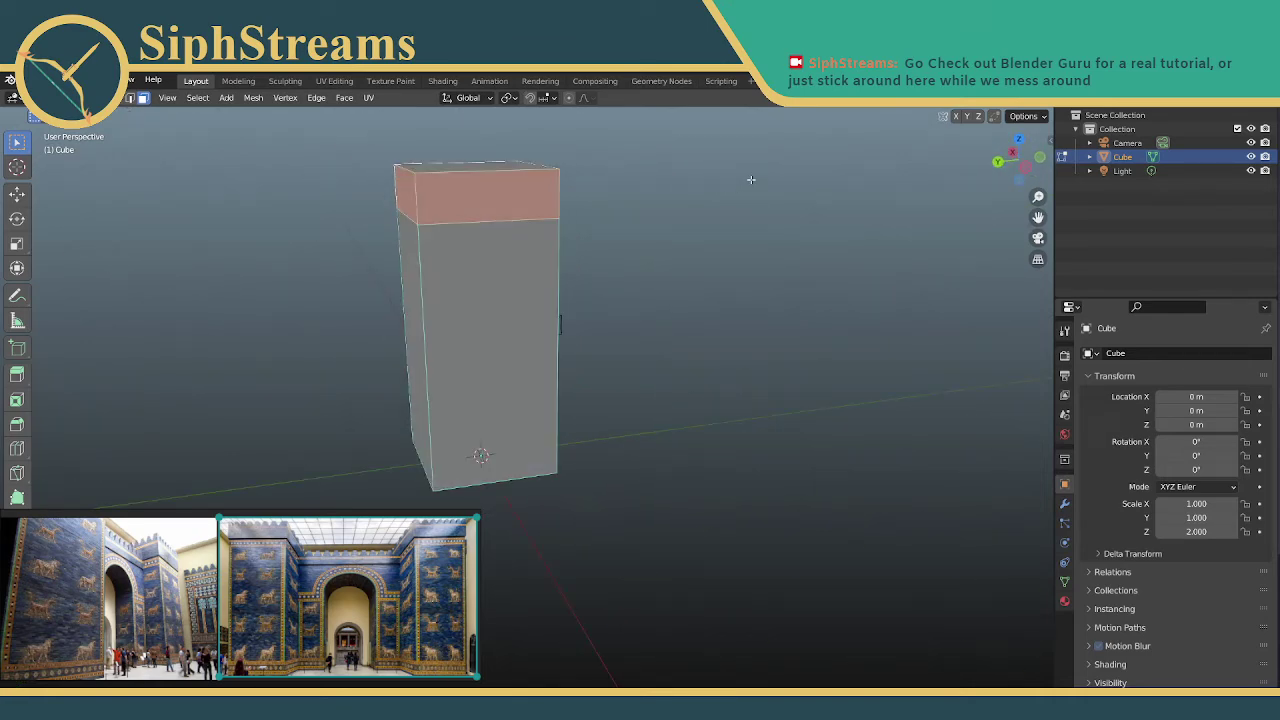
{"action": "key", "text": "alt+e"}
{"action": "key", "text": "alt+e"}
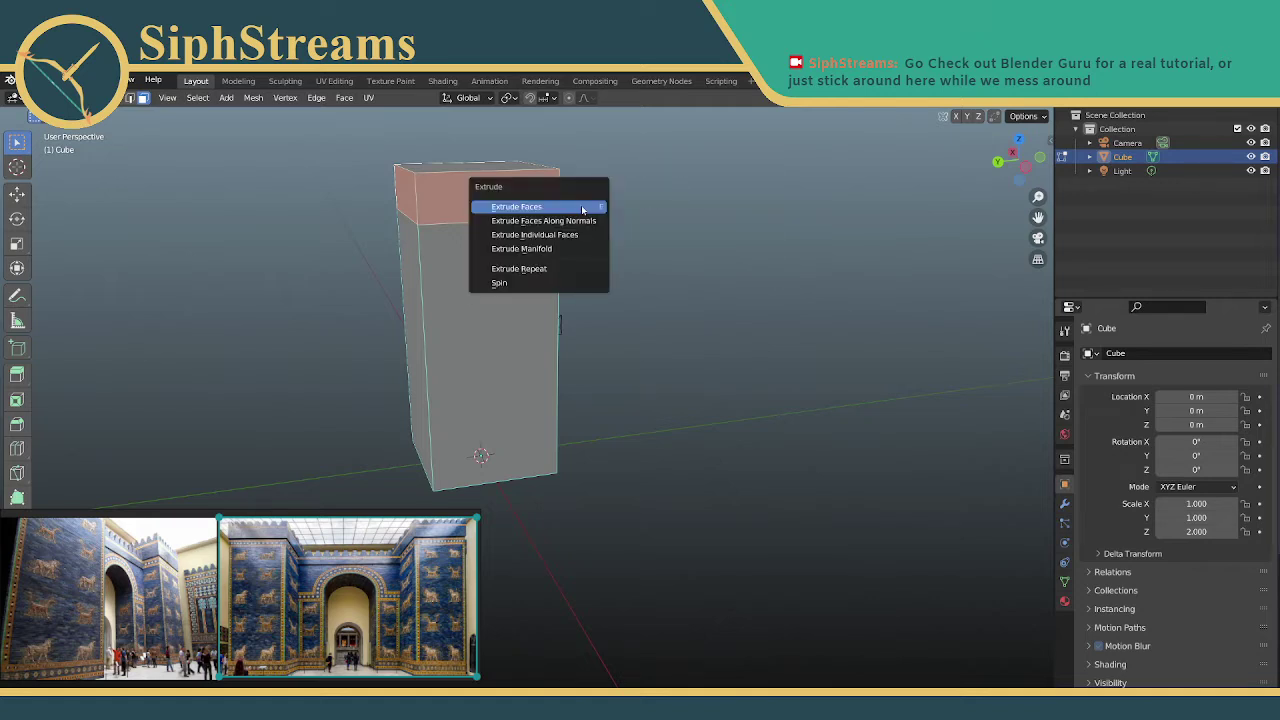
{"action": "left_click", "coordinate": [581, 207]}
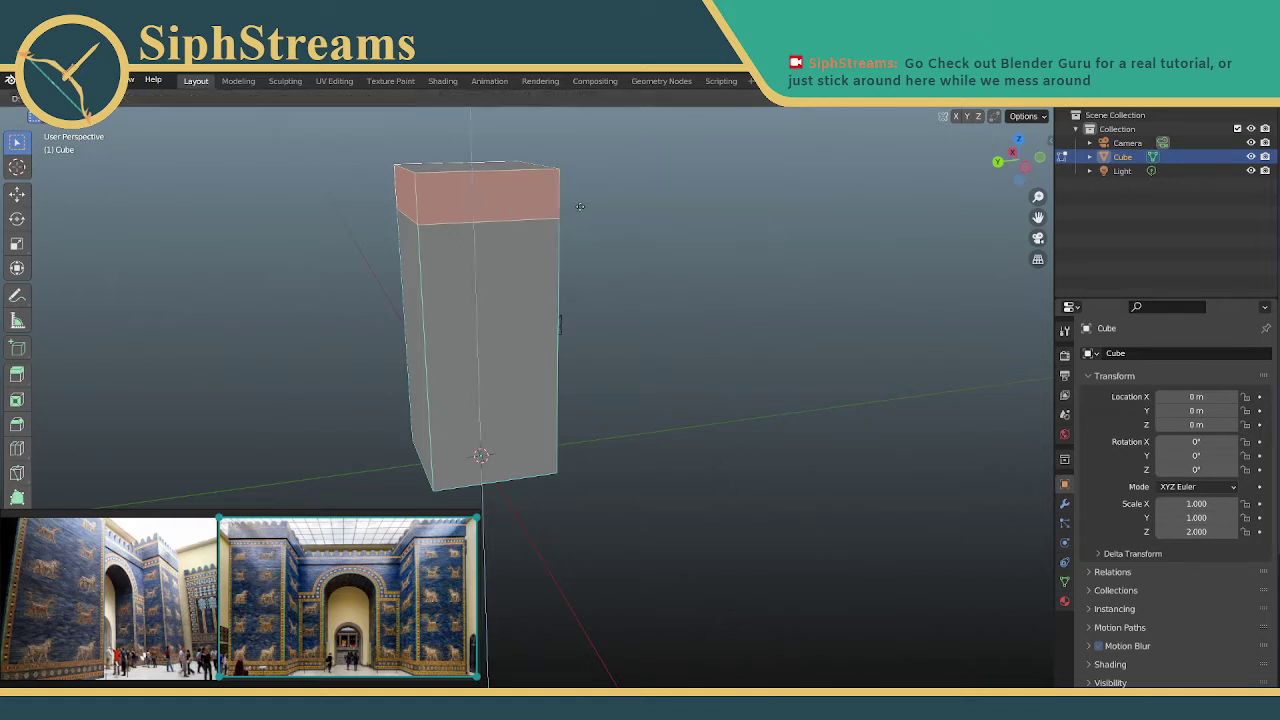
{"action": "left_click", "coordinate": [614, 207]}
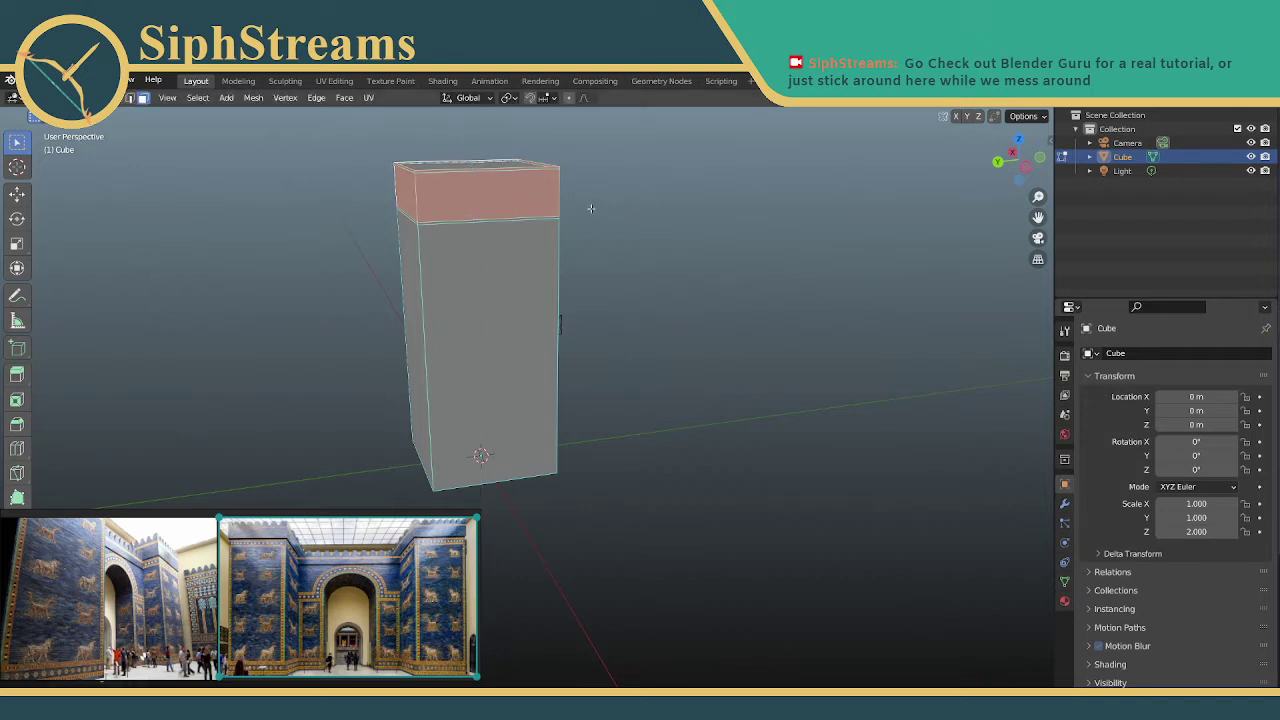
{"action": "key", "text": "ctrl+z"}
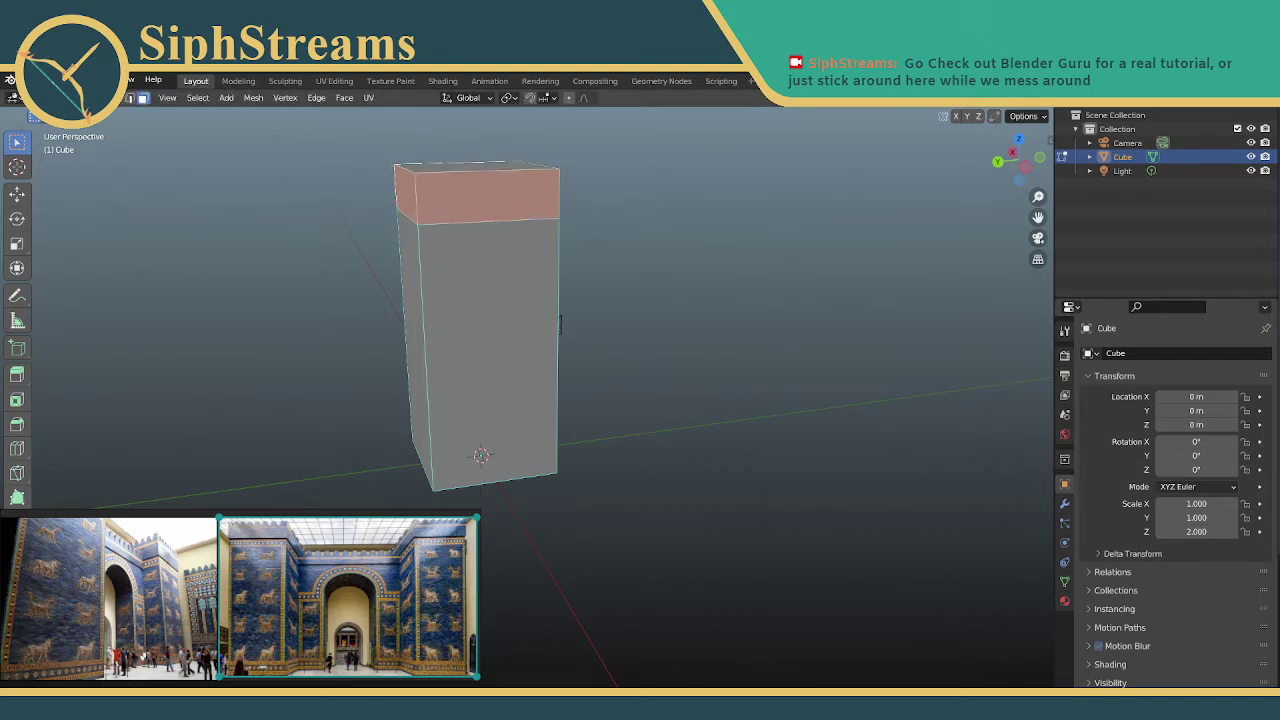
Reselect the cap's side faces and extrude them slightly outward along their normals to form an overhanging rim
{"action": "middle_click_drag", "start_coordinate": [702, 222], "coordinate": [830, 204]}
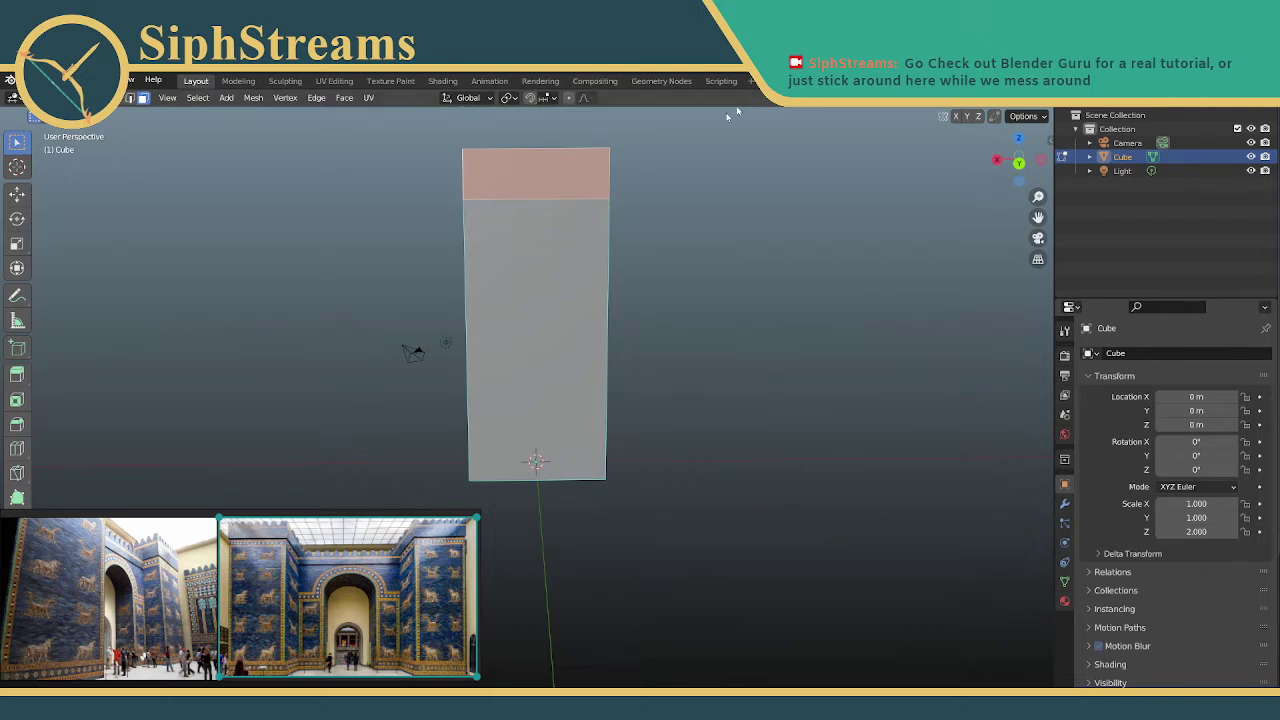
{"action": "left_click", "coordinate": [636, 171]}
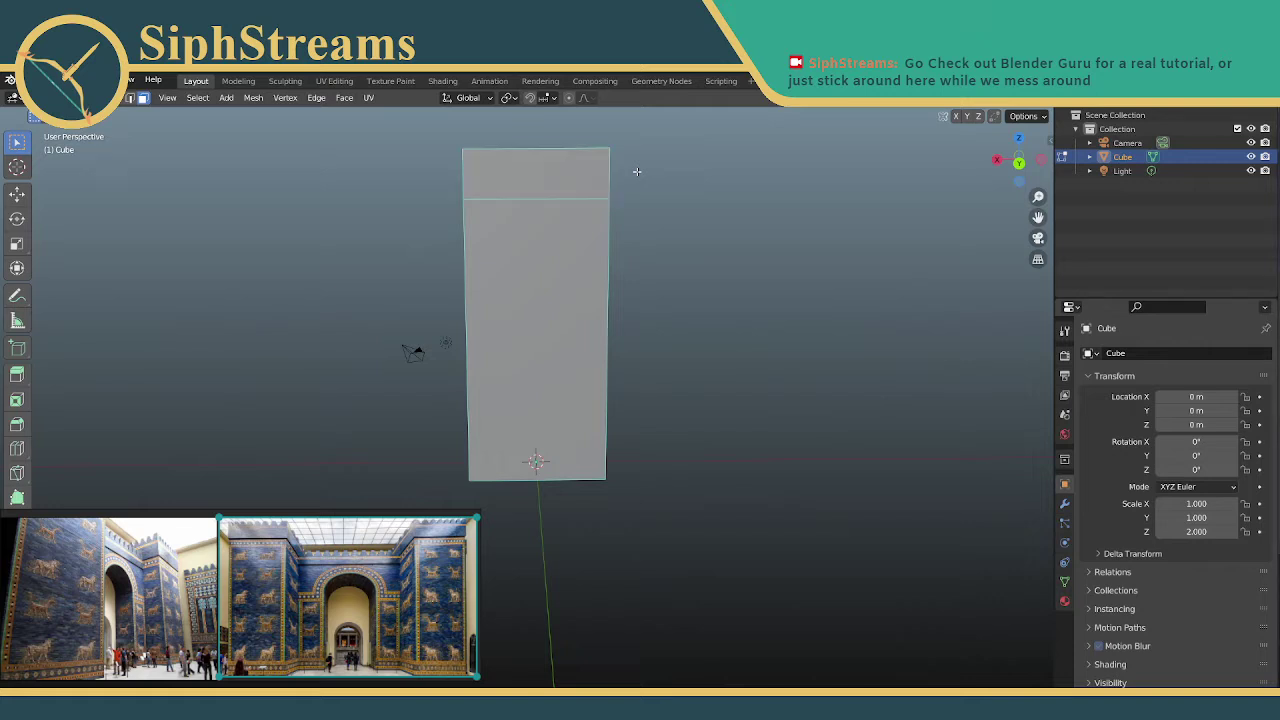
{"action": "key", "text": "alt+e"}
{"action": "left_click", "coordinate": [547, 189]}
{"action": "middle_click_drag", "start_coordinate": [547, 189], "coordinate": [491, 251]}
{"action": "left_click", "coordinate": [533, 248]}
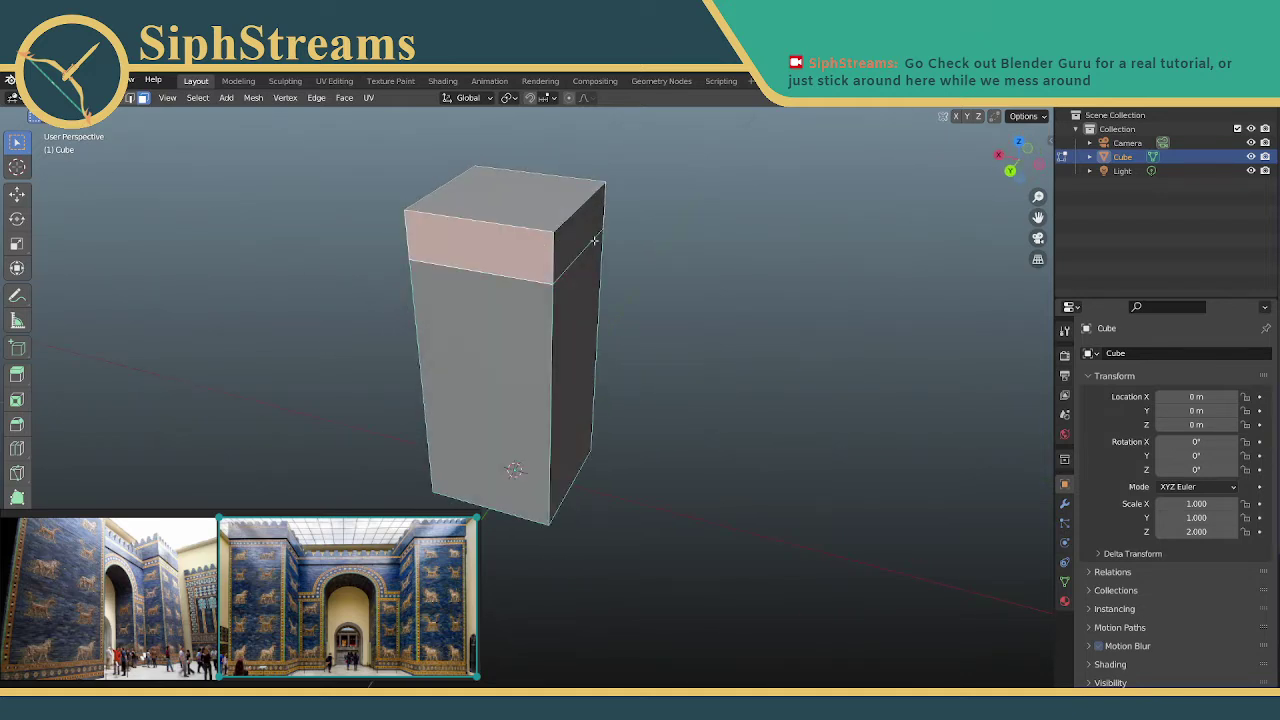
{"action": "left_click", "coordinate": [573, 240], "text": "shift"}
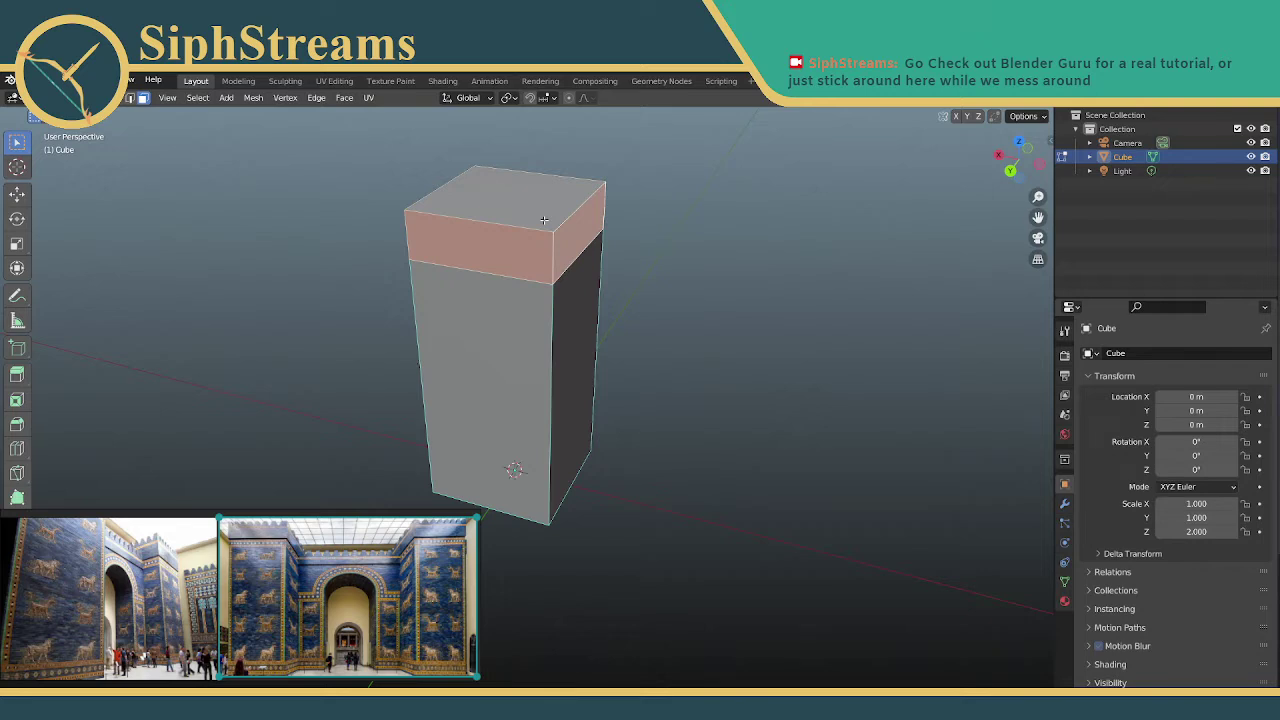
{"action": "key", "text": "alt+e"}
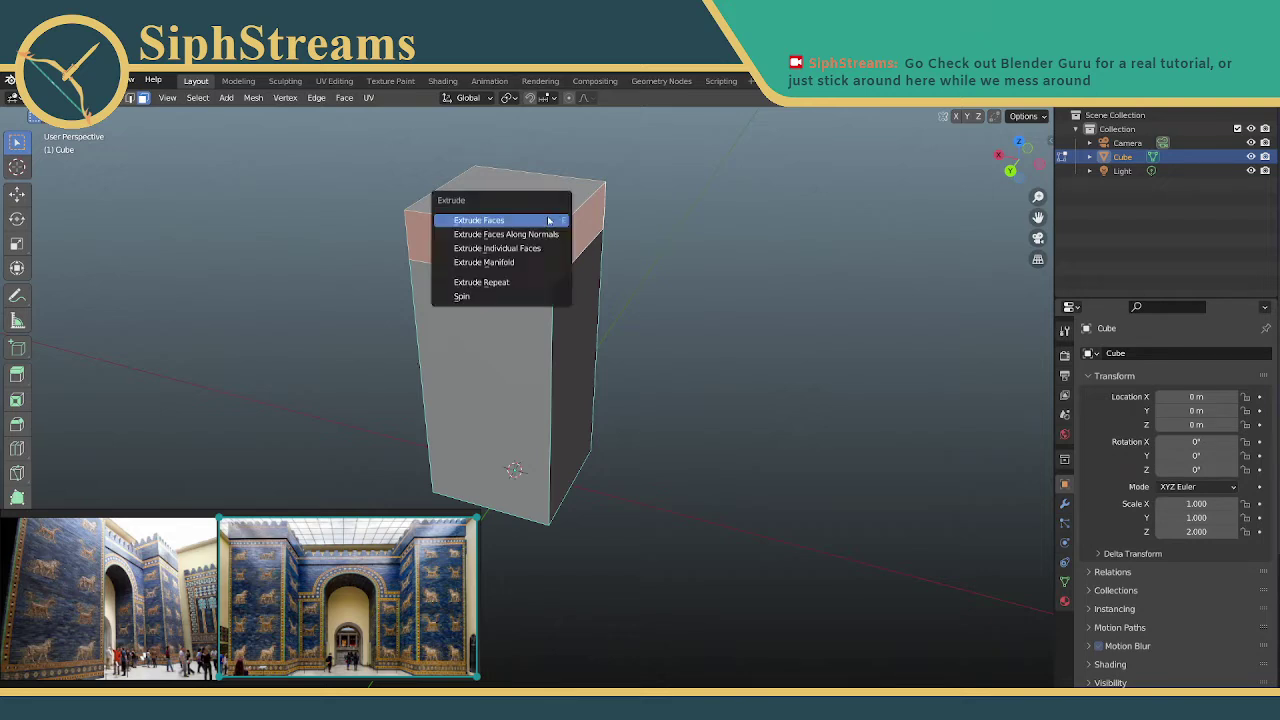
{"action": "left_click", "coordinate": [530, 247]}
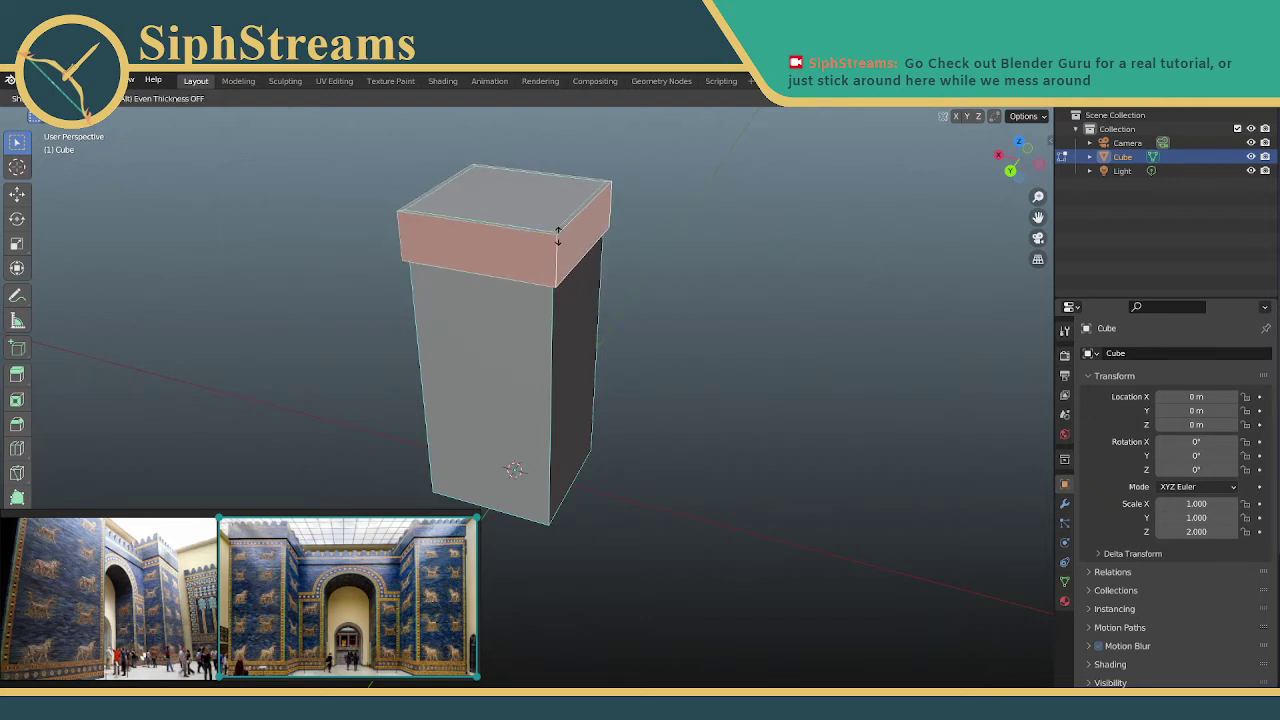
{"action": "left_click", "coordinate": [560, 235]}
{"action": "right_click", "coordinate": [811, 313]}
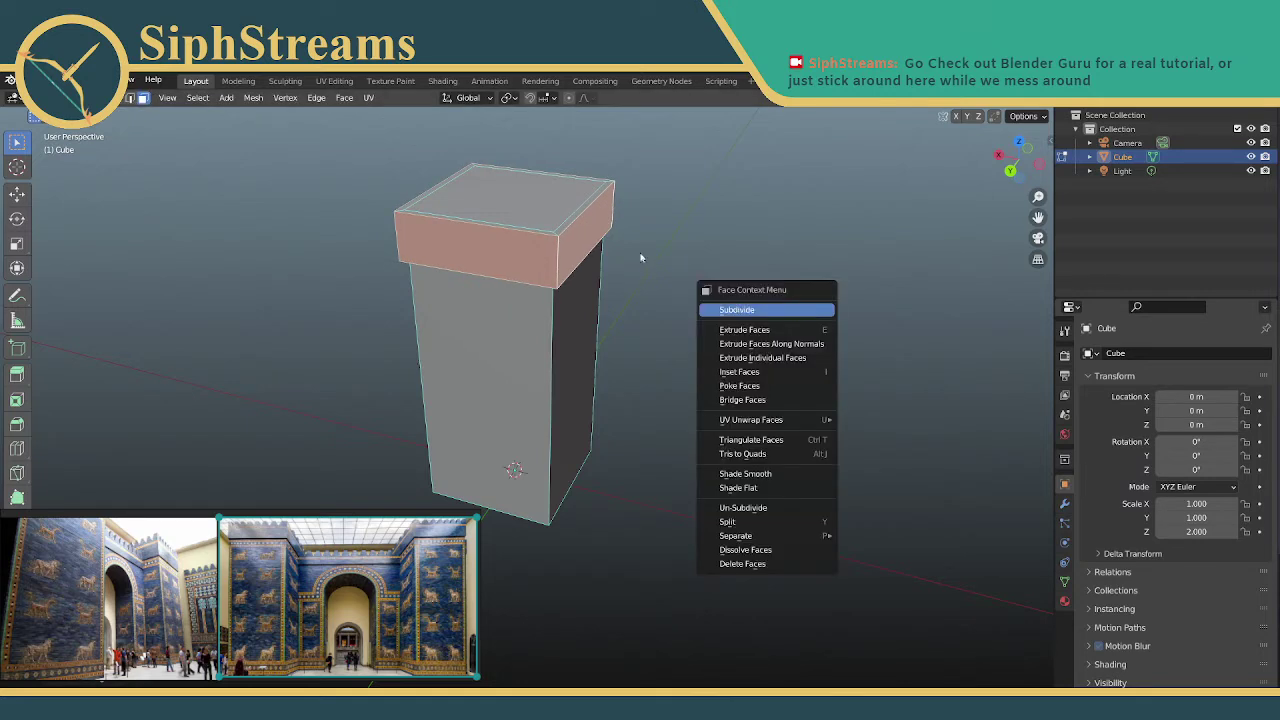
Examine the overhanging cap and the shaft from above and below, picking the top face and individual shaft faces
{"action": "middle_click_drag", "start_coordinate": [675, 236], "coordinate": [677, 277]}
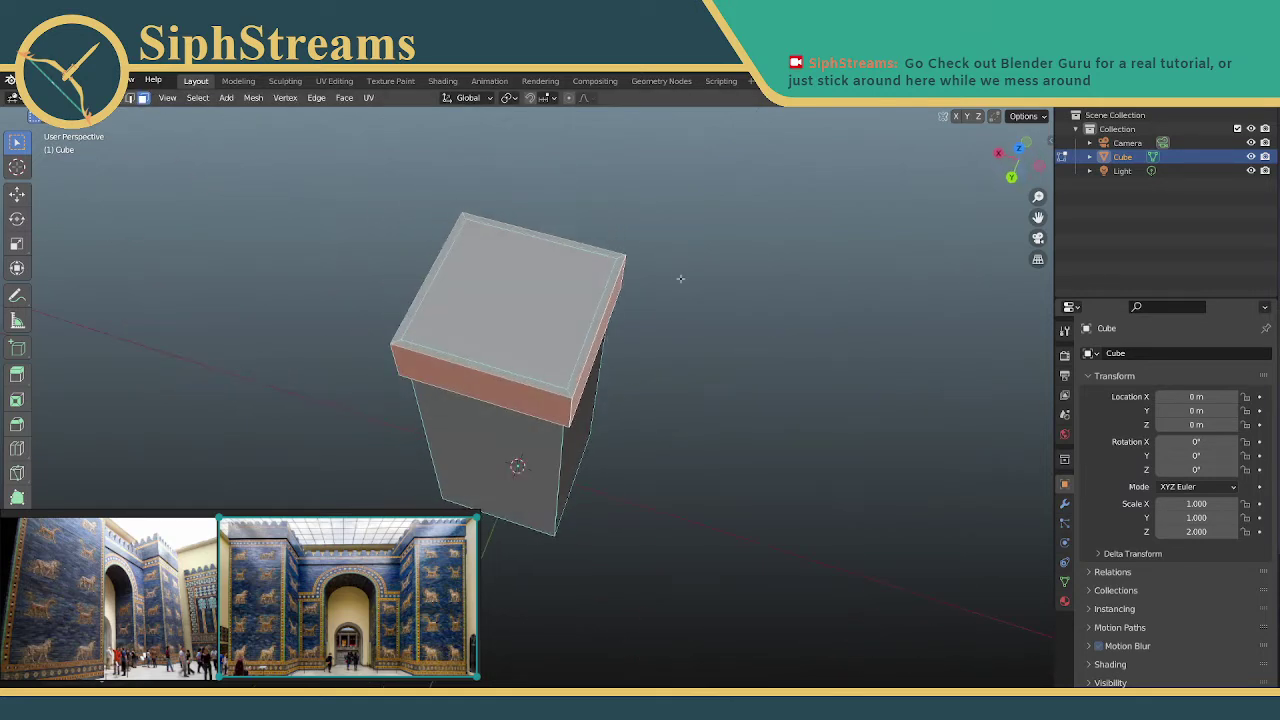
{"action": "scroll", "coordinate": [640, 320], "scroll_direction": "down", "scroll_amount": 3}
{"action": "scroll", "coordinate": [558, 395], "scroll_direction": "up", "scroll_amount": 8}
{"action": "scroll", "coordinate": [414, 334], "scroll_direction": "down", "scroll_amount": 5}
{"action": "middle_click_drag", "start_coordinate": [414, 334], "coordinate": [466, 297]}
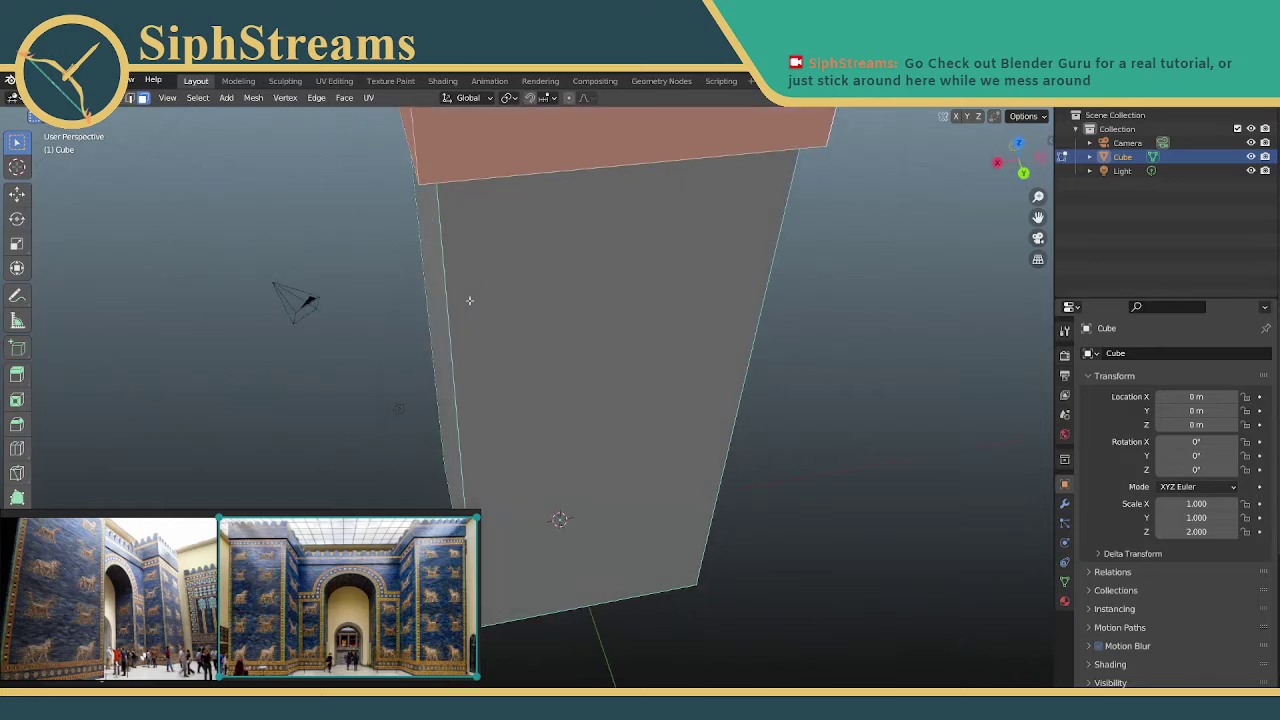
{"action": "left_click", "coordinate": [466, 297]}
{"action": "middle_click_drag", "start_coordinate": [548, 370], "coordinate": [548, 323]}
{"action": "scroll", "coordinate": [477, 274], "scroll_direction": "down", "scroll_amount": 2}
{"action": "left_click", "coordinate": [477, 211]}
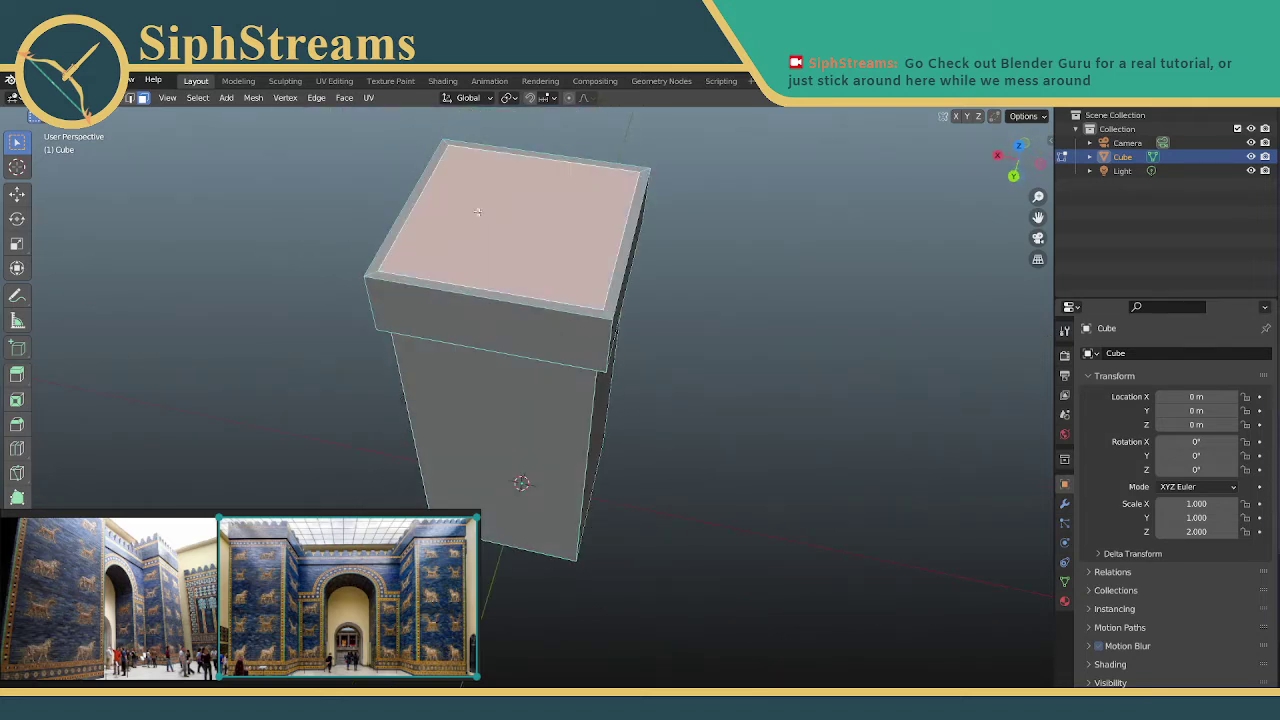
{"action": "left_click", "coordinate": [495, 521]}
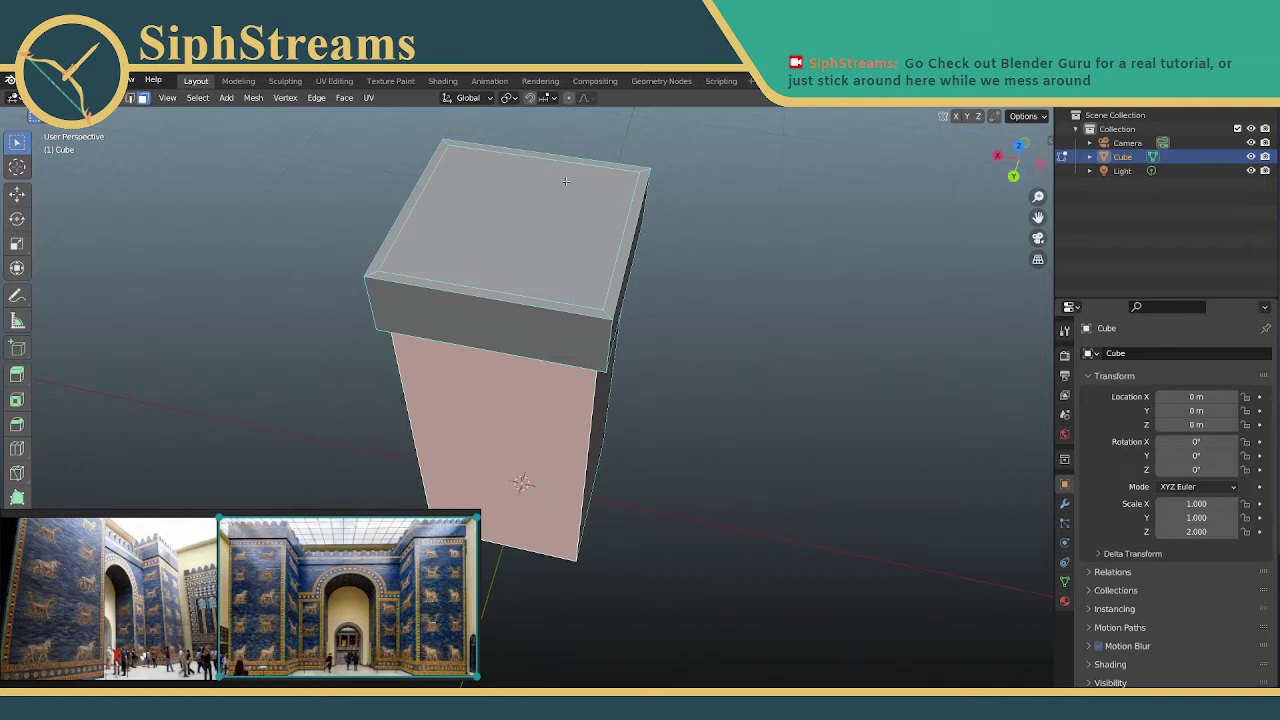
{"action": "scroll", "coordinate": [571, 181], "scroll_direction": "up", "scroll_amount": 2}
{"action": "scroll", "coordinate": [575, 181], "scroll_direction": "down", "scroll_amount": 2}
{"action": "middle_click_drag", "start_coordinate": [575, 181], "coordinate": [667, 487]}
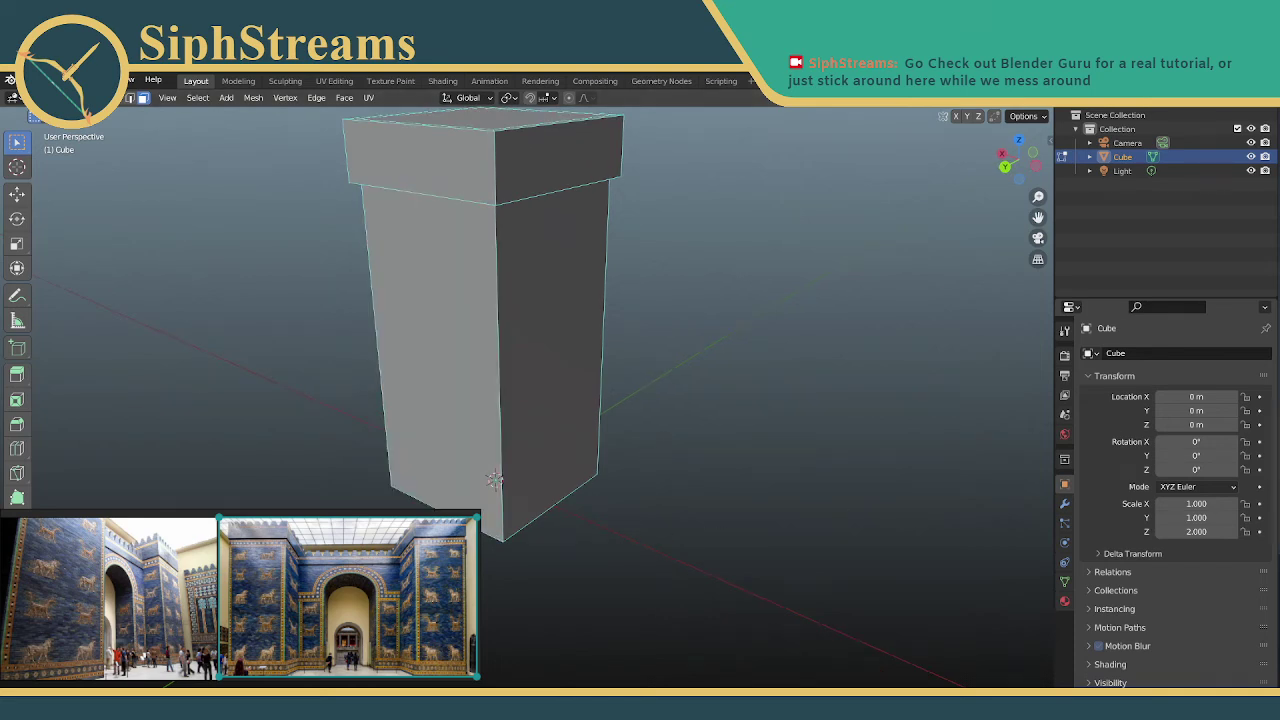
{"action": "middle_click_drag", "start_coordinate": [654, 283], "coordinate": [441, 386]}
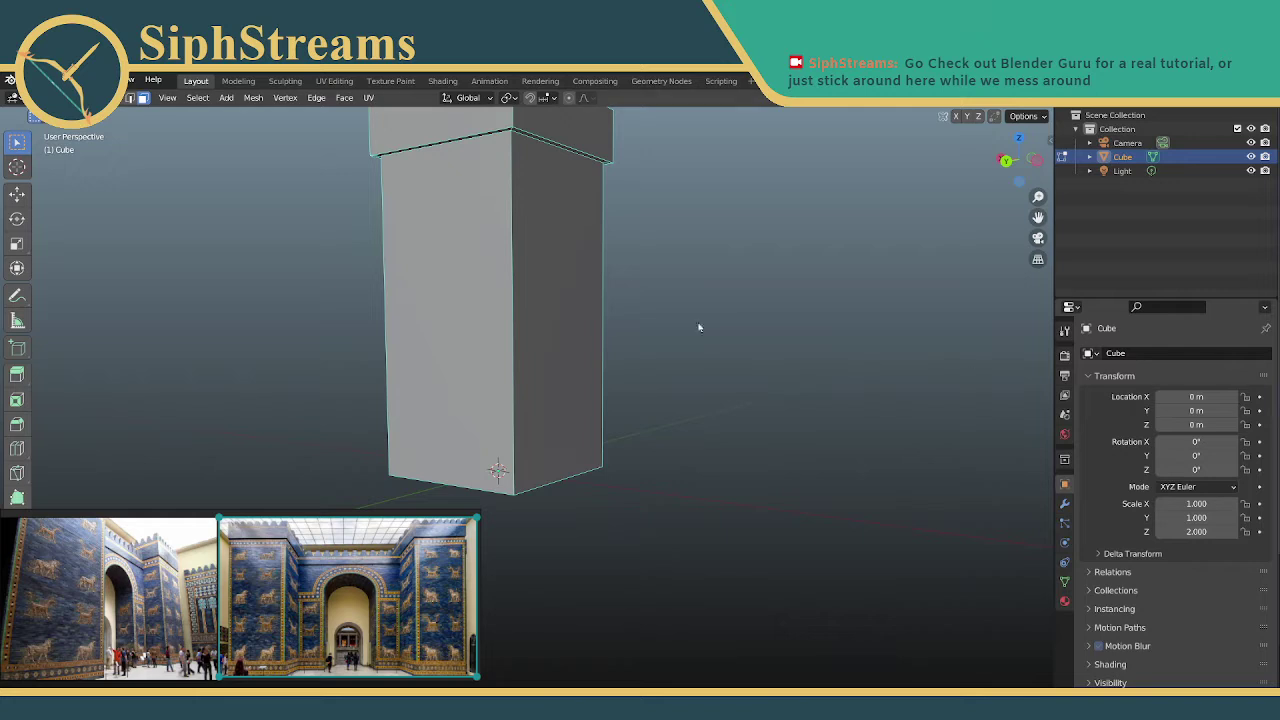
{"action": "left_click", "coordinate": [502, 316]}
{"action": "left_click", "coordinate": [571, 361]}
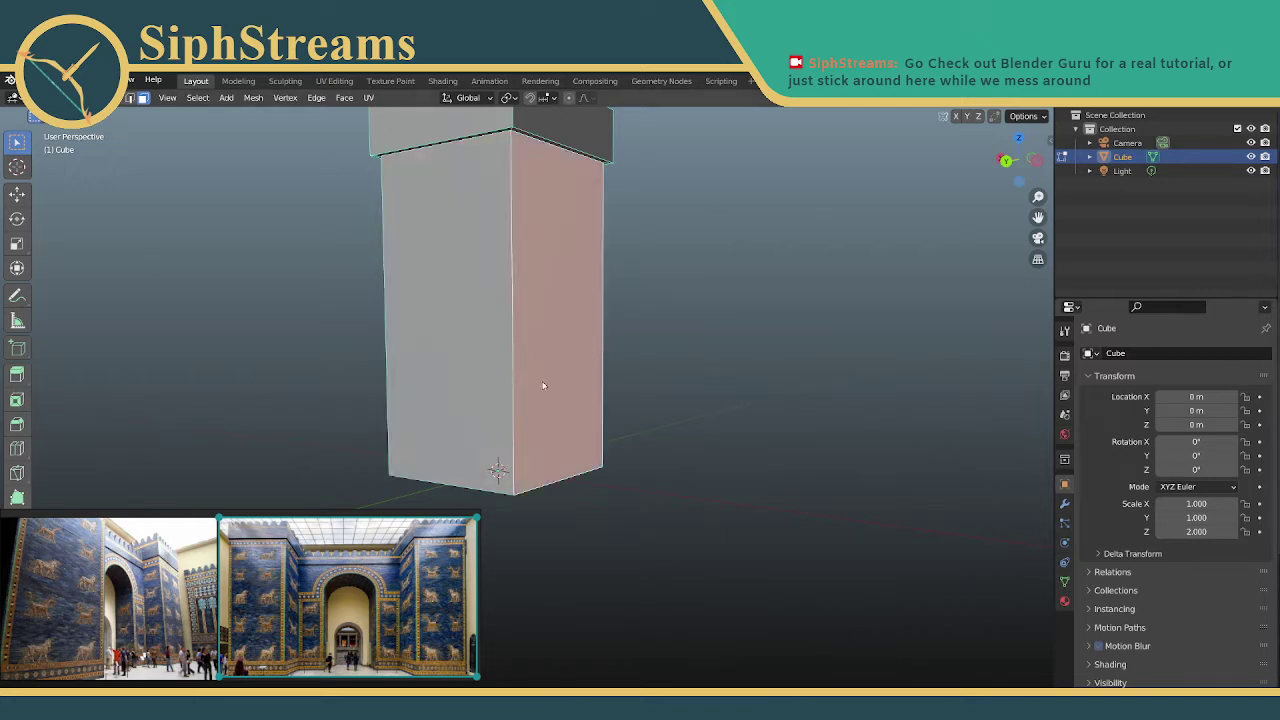
{"action": "left_click", "coordinate": [476, 400]}
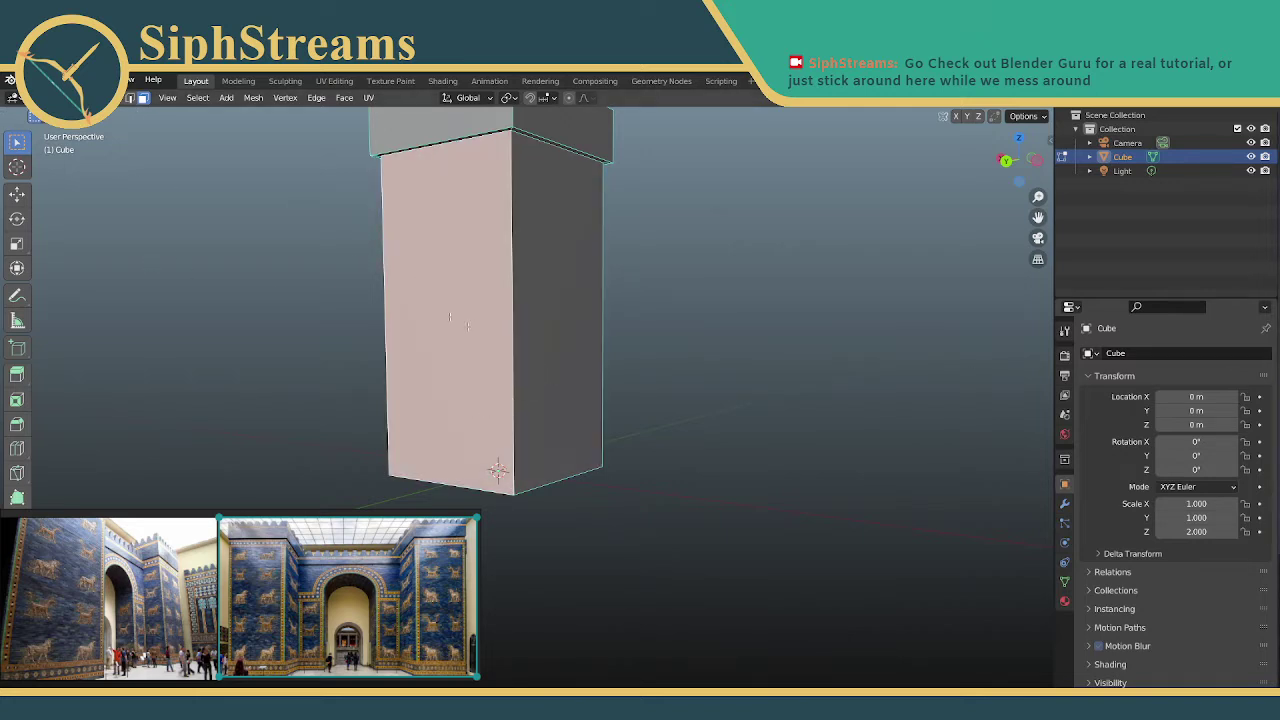
Switch to Object Mode to examine the whole tower shape, and return to Edit Mode
{"action": "left_click", "coordinate": [70, 98]}
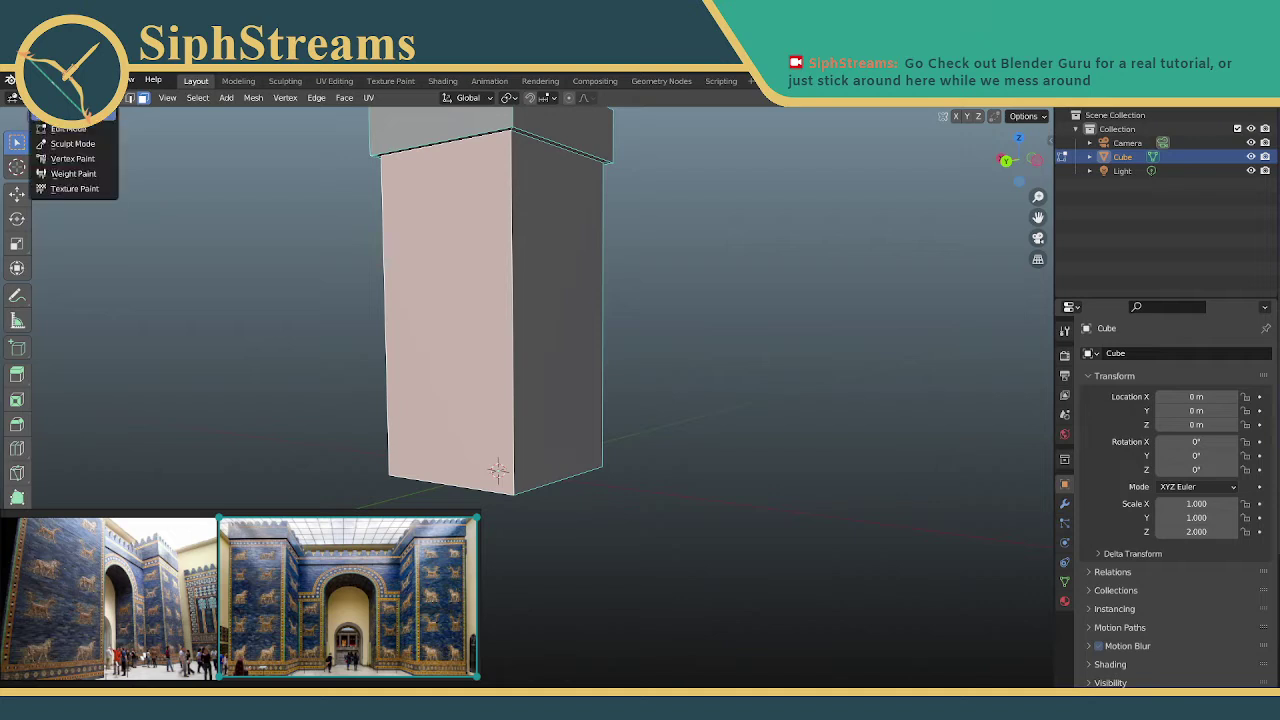
{"action": "left_click", "coordinate": [72, 114]}
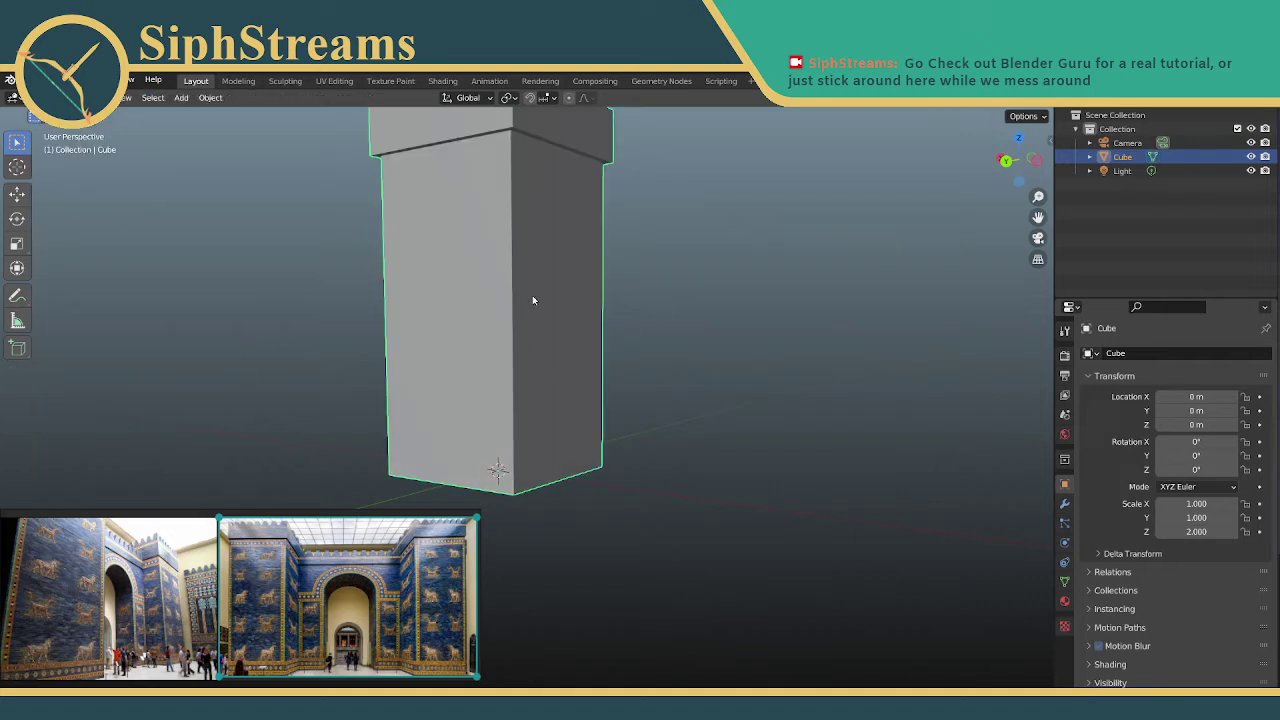
{"action": "middle_click_drag", "start_coordinate": [534, 300], "coordinate": [533, 338]}
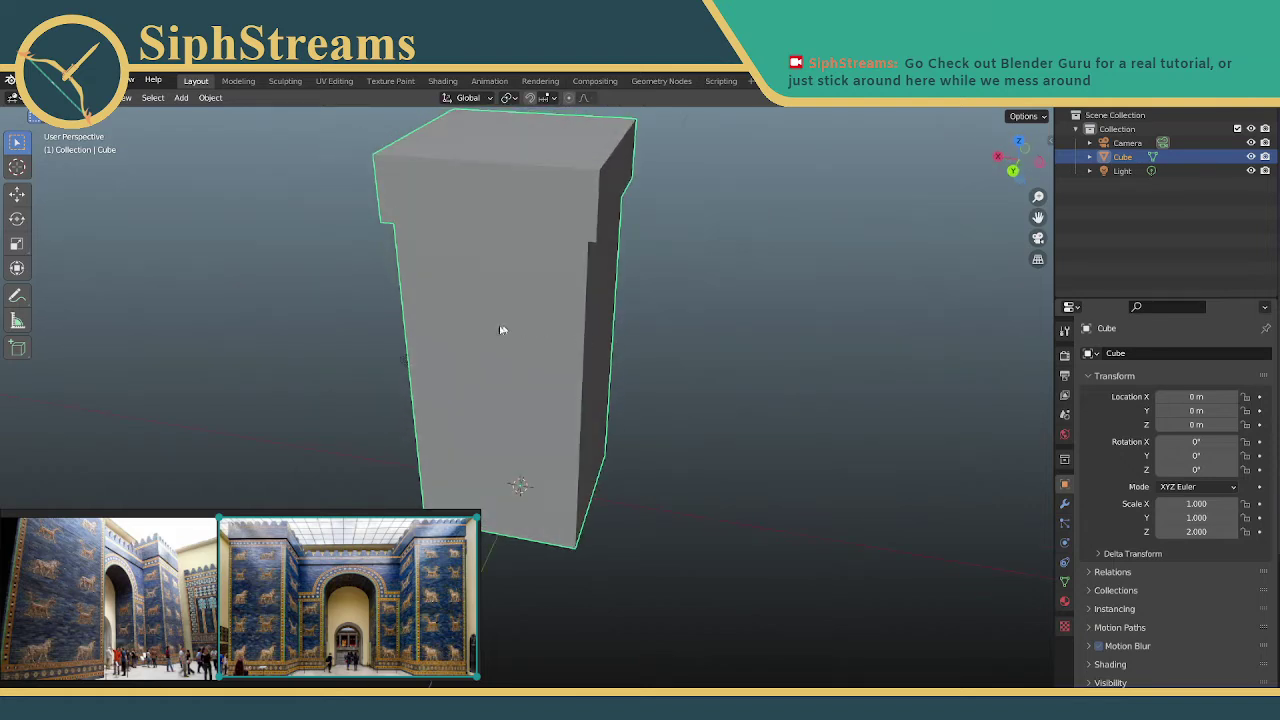
{"action": "scroll", "coordinate": [521, 384], "scroll_direction": "down", "scroll_amount": 5}
{"action": "scroll", "coordinate": [523, 345], "scroll_direction": "up", "scroll_amount": 10}
{"action": "scroll", "coordinate": [523, 350], "scroll_direction": "down", "scroll_amount": 6}
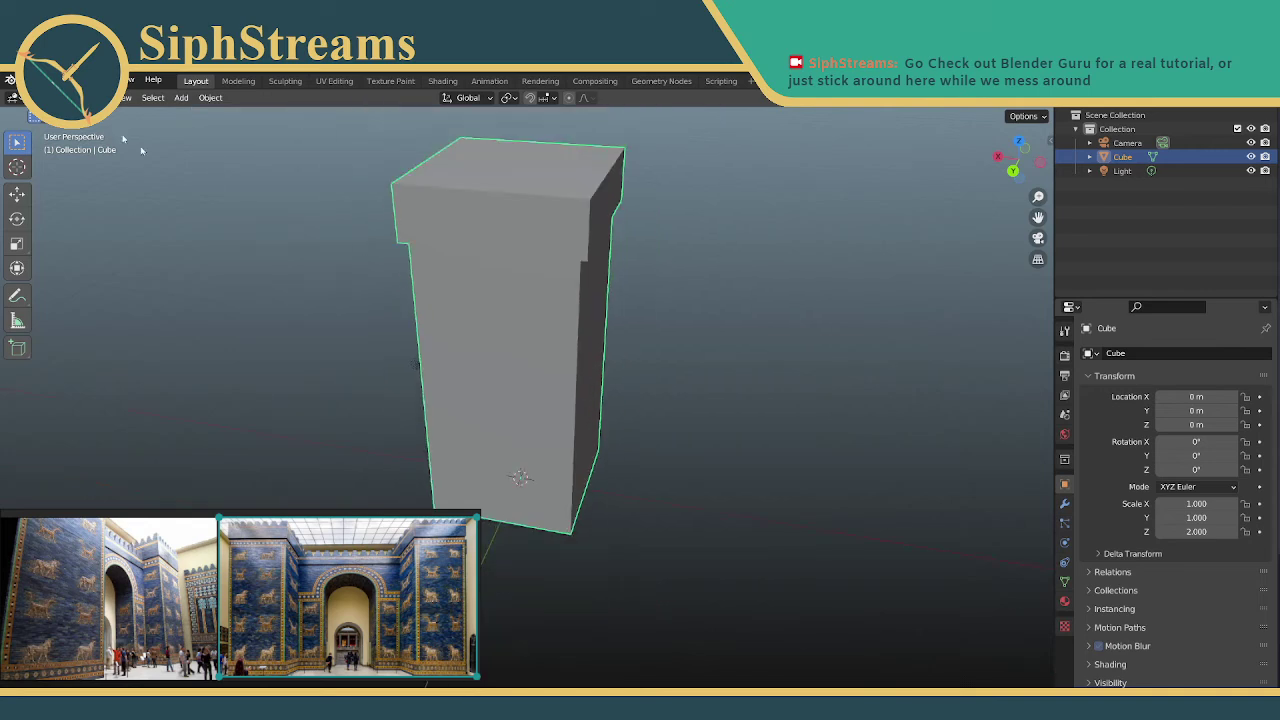
{"action": "left_click", "coordinate": [65, 97]}
{"action": "left_click", "coordinate": [70, 128]}
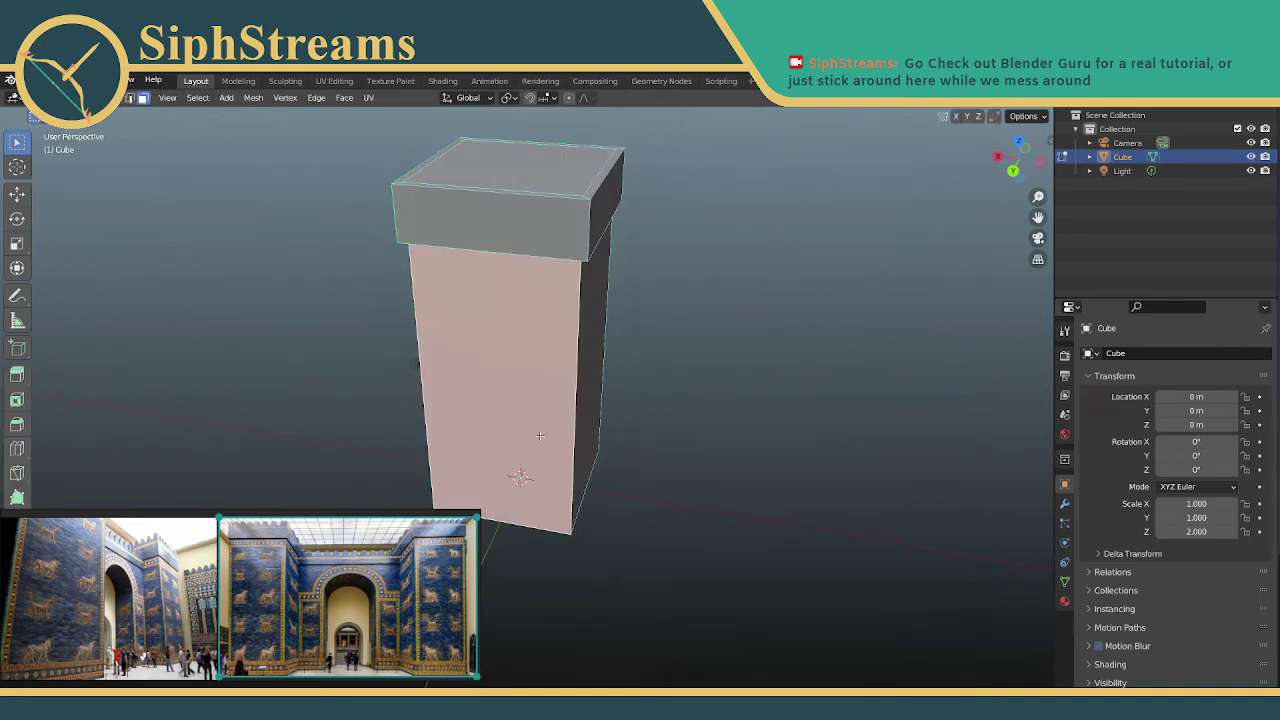
Deselect the face, try adding a vertical loop cut around the tower and its cap, and undo it
{"action": "left_click", "coordinate": [641, 377]}
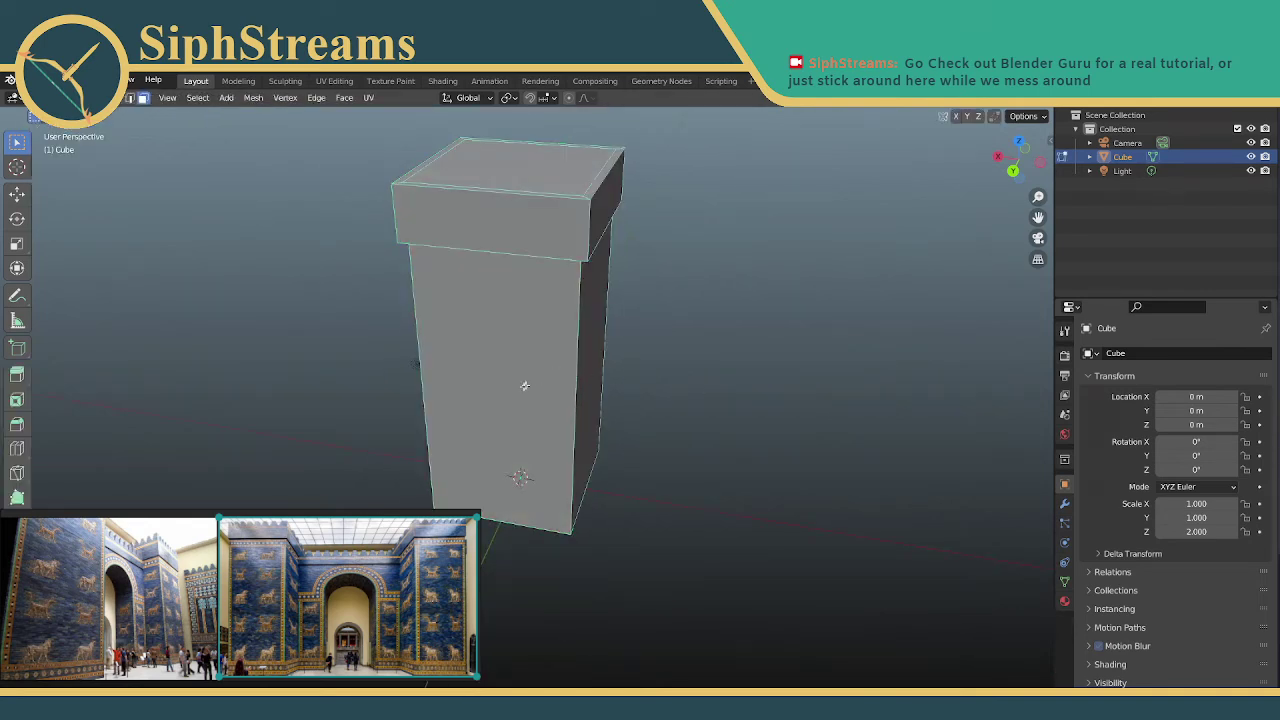
{"action": "key", "text": "ctrl+r"}
{"action": "scroll", "coordinate": [428, 179], "scroll_direction": "up", "scroll_amount": 1}
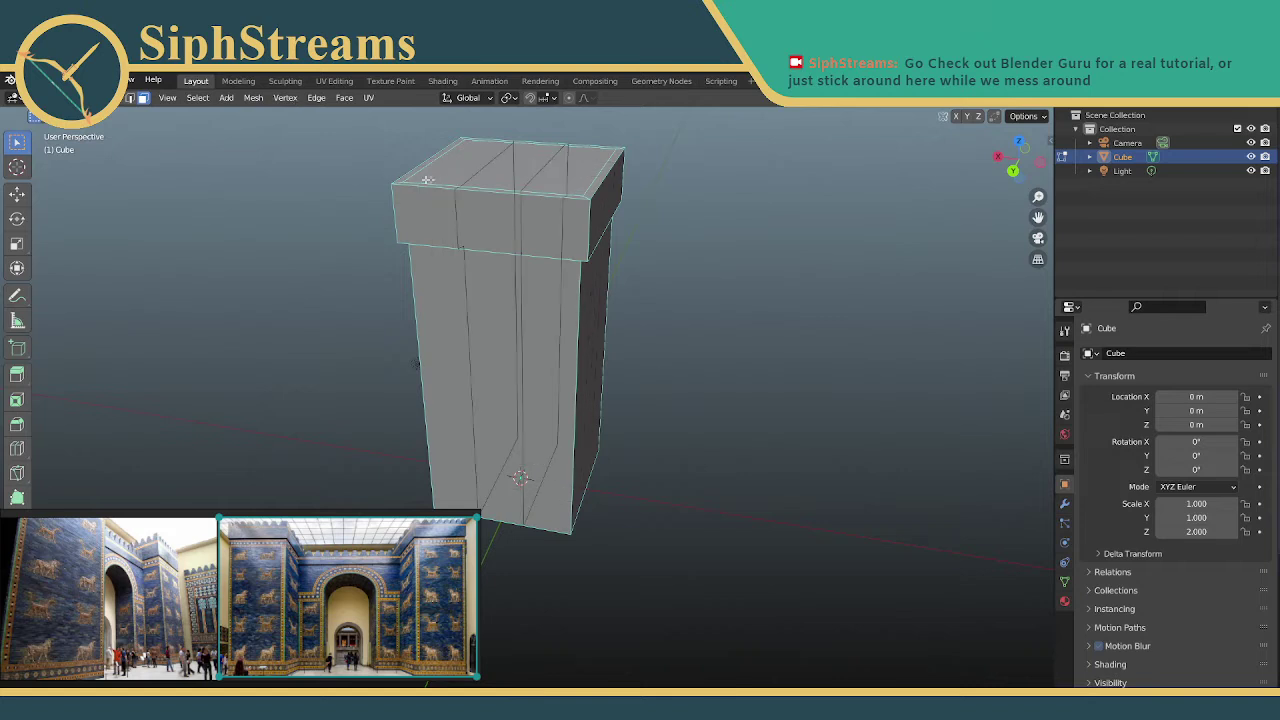
{"action": "left_click", "coordinate": [446, 178]}
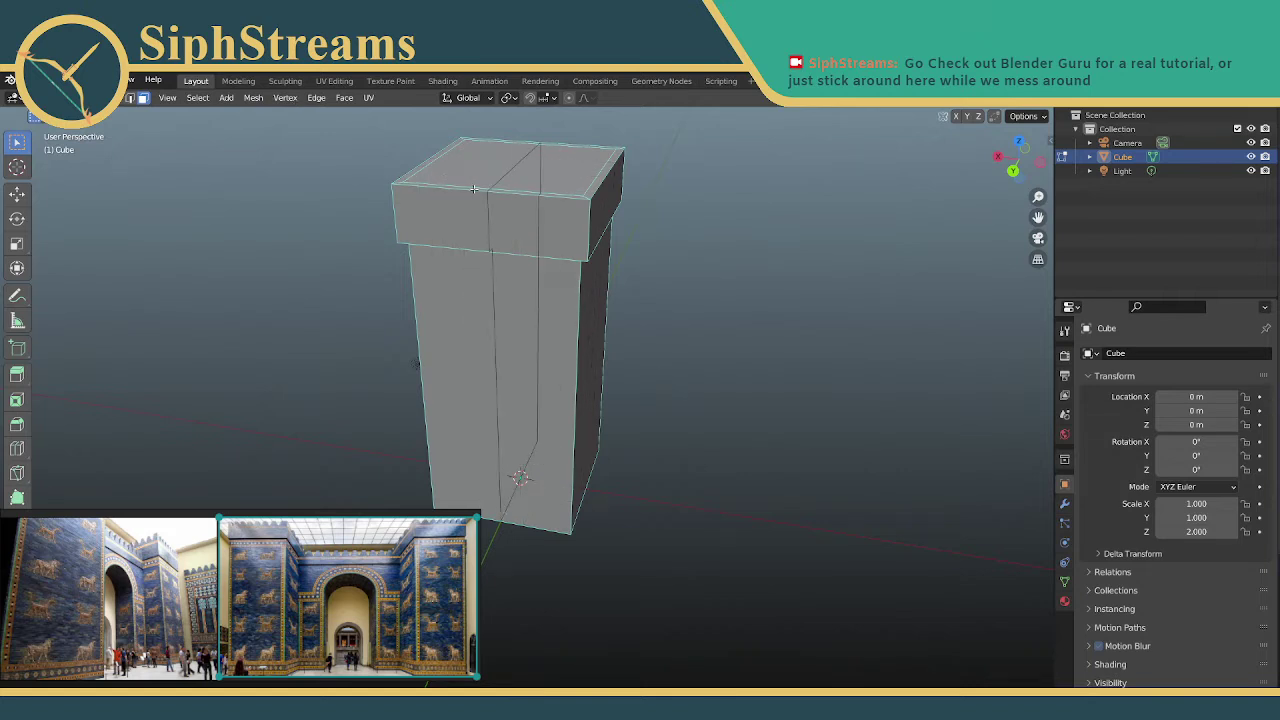
{"action": "key", "text": "ctrl+z"}
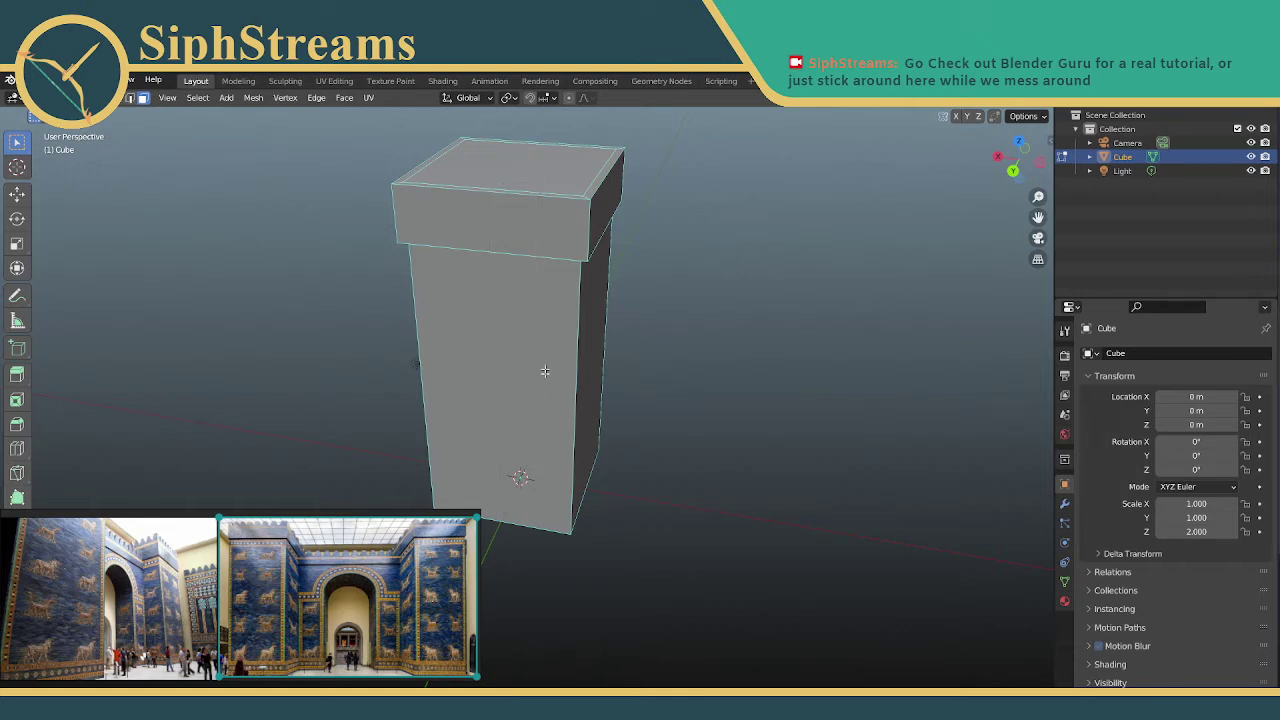
Add a horizontal loop cut around the shaft and slide it down close to the tower's base
{"action": "key", "text": "ctrl+r"}
{"action": "left_click", "coordinate": [584, 365]}
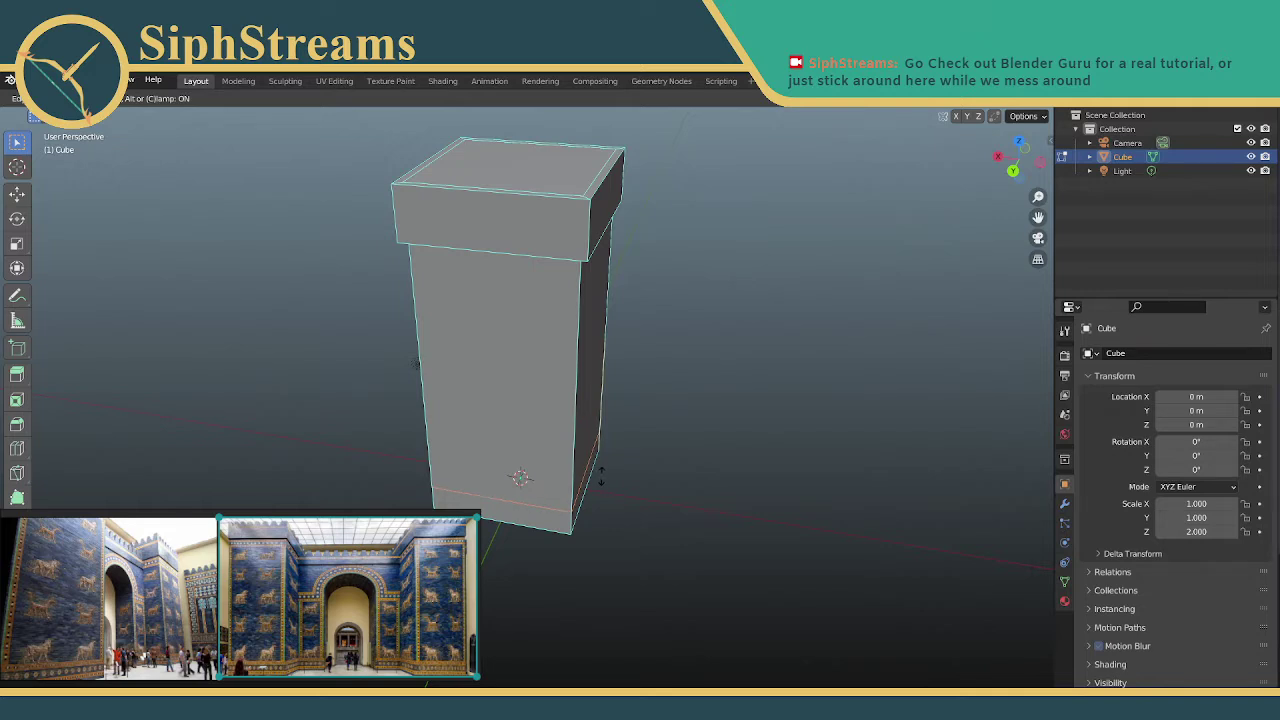
{"action": "left_click", "coordinate": [600, 478]}
Switch to face selection and pick a shaft side face, followed by the narrow band face beneath the loop cut
{"action": "middle_click_drag", "start_coordinate": [639, 508], "coordinate": [725, 459]}
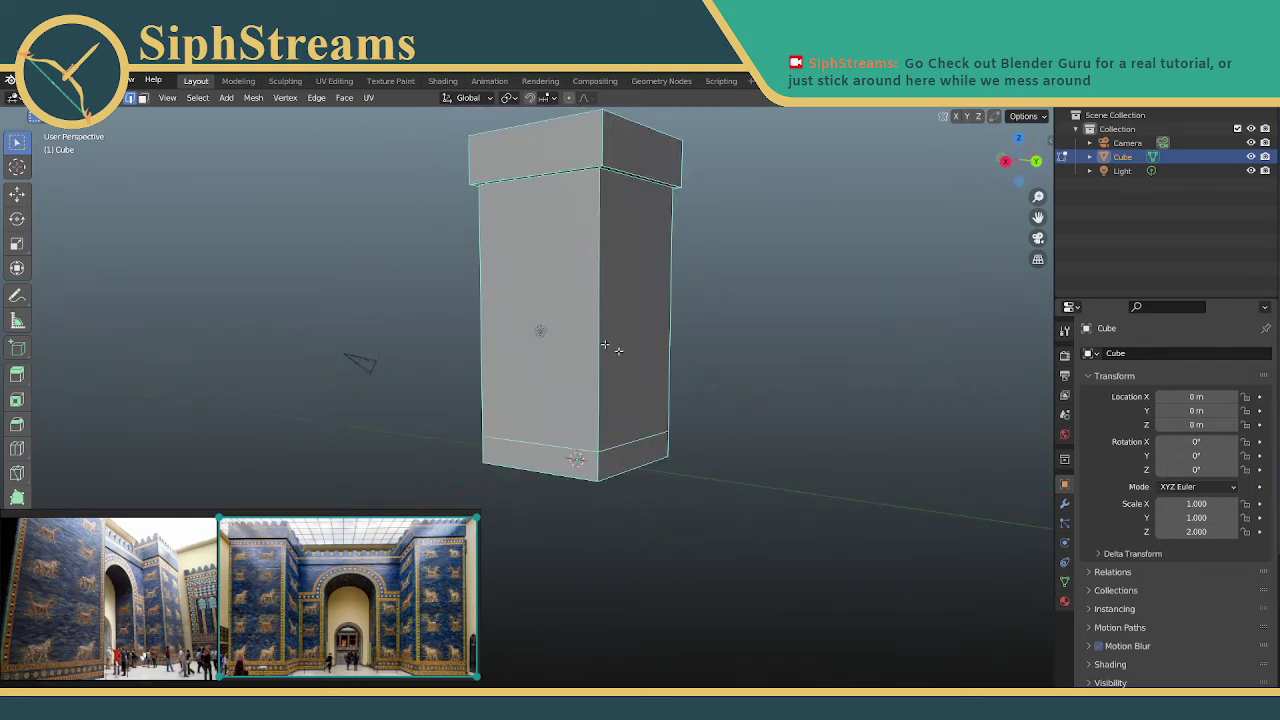
{"action": "key", "text": "3"}
{"action": "left_click", "coordinate": [566, 265]}
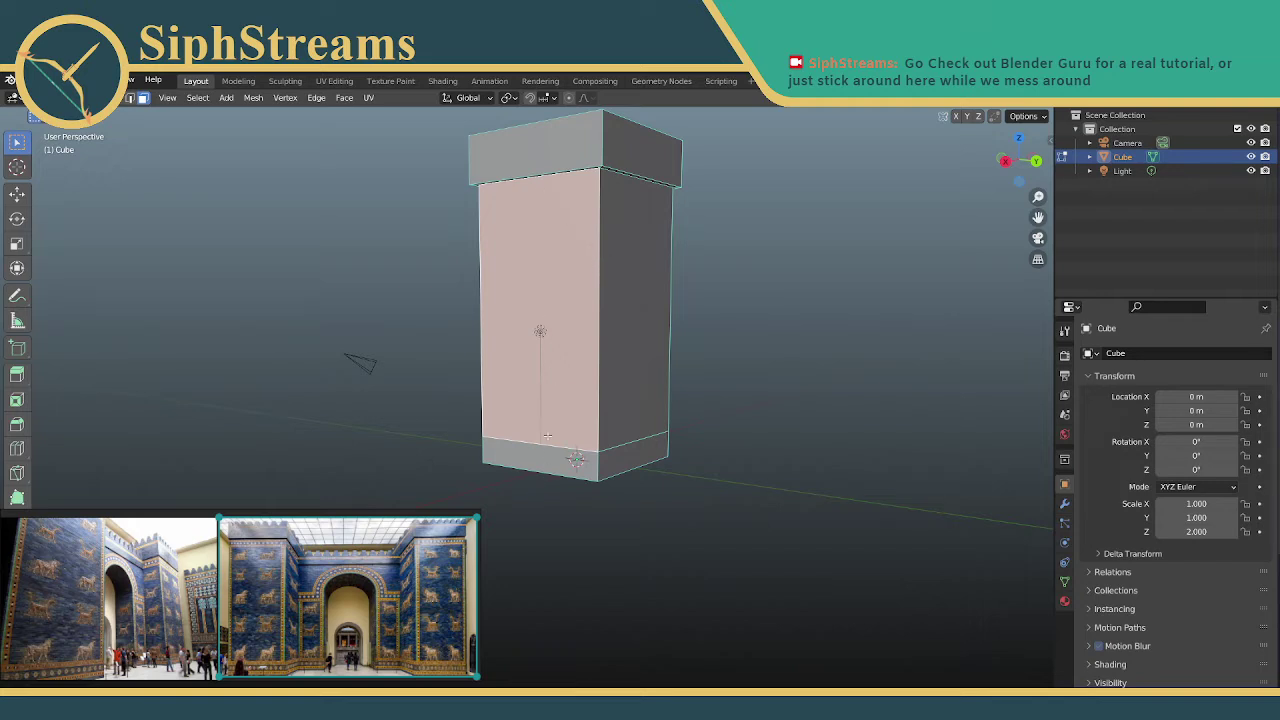
{"action": "left_click", "coordinate": [540, 448]}
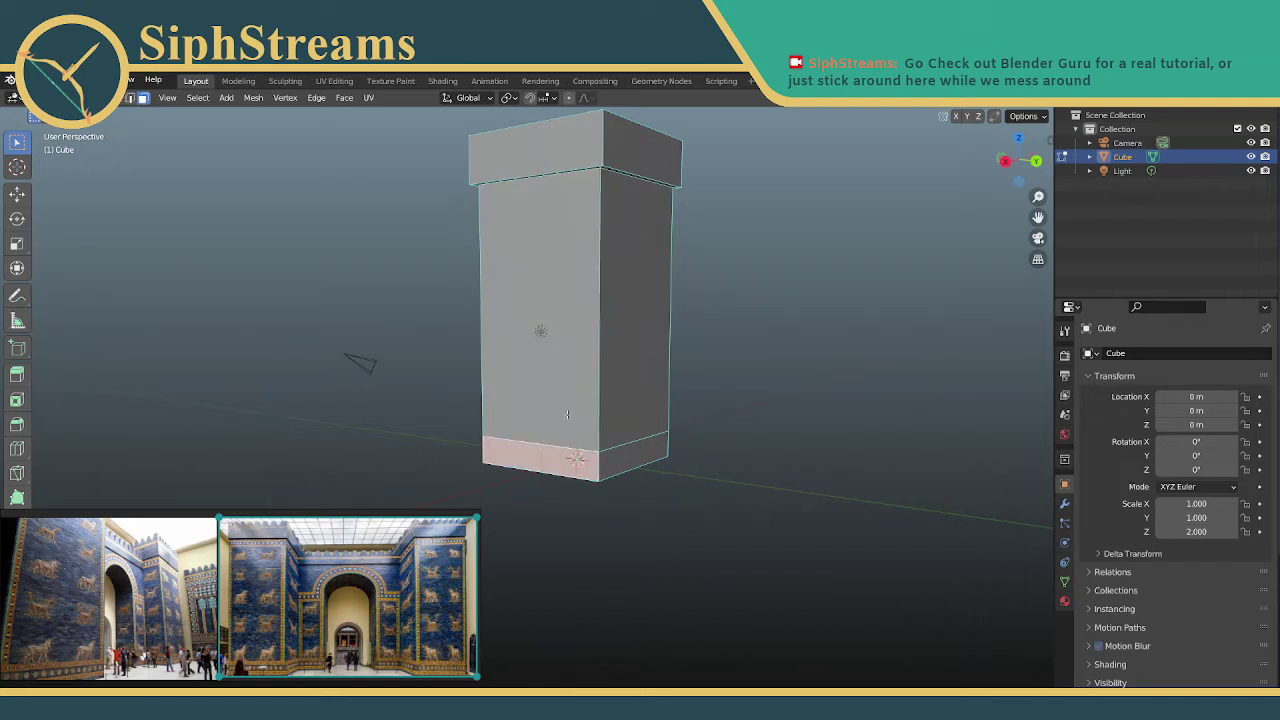
Add the three remaining narrow band faces around the tower's base to the selection
{"action": "middle_click_drag", "start_coordinate": [567, 415], "coordinate": [616, 413]}
{"action": "left_click", "coordinate": [521, 439], "text": "shift"}
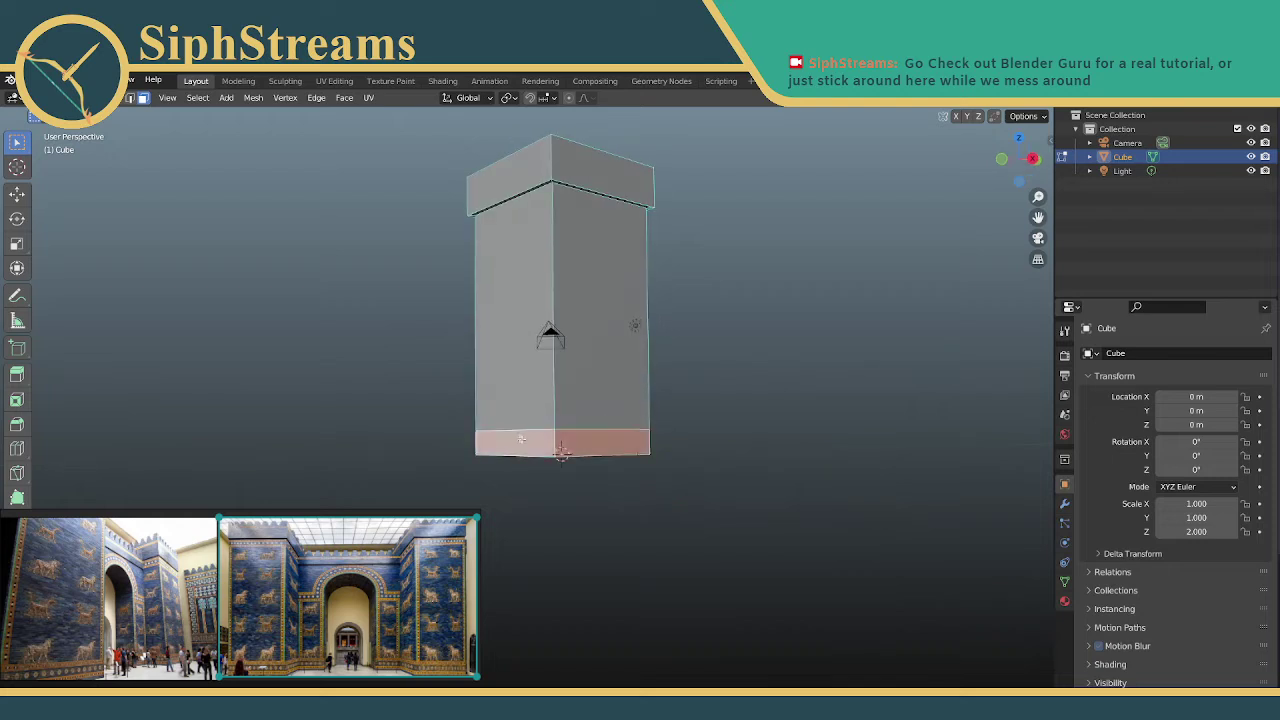
{"action": "middle_click_drag", "start_coordinate": [467, 420], "coordinate": [697, 431]}
{"action": "left_click", "coordinate": [446, 445], "text": "shift"}
{"action": "middle_click_drag", "start_coordinate": [430, 441], "coordinate": [545, 434]}
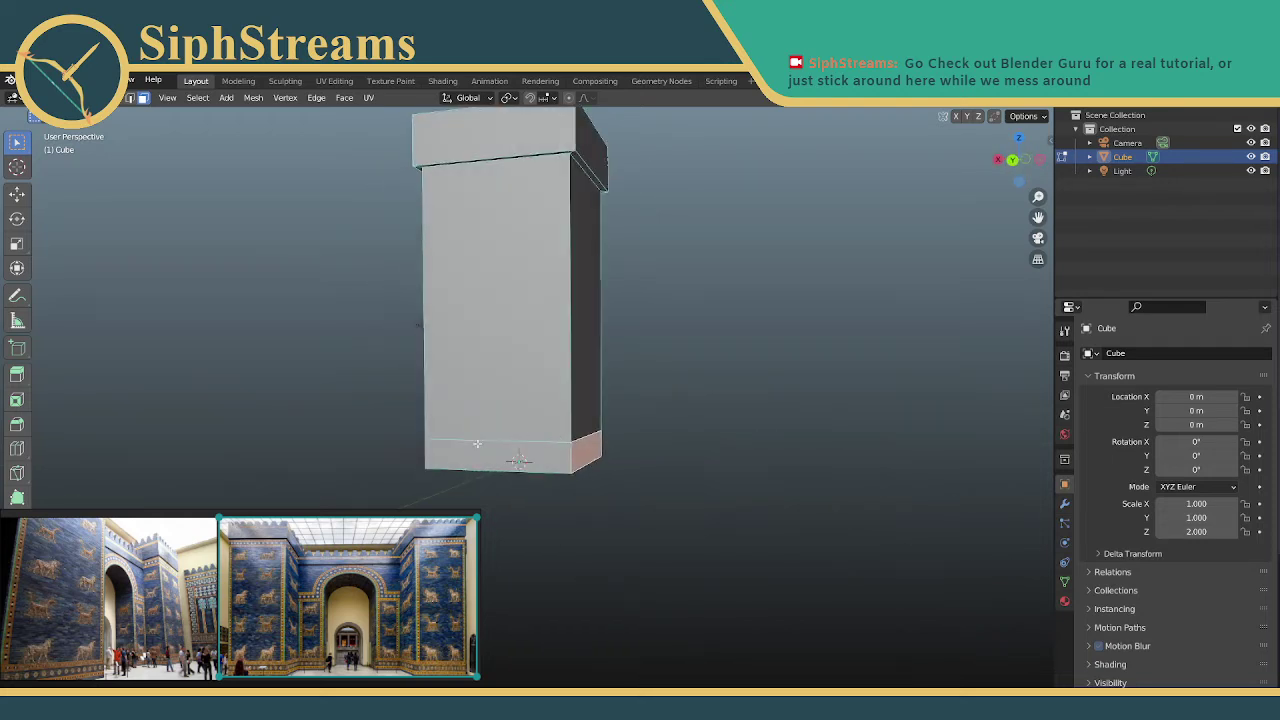
{"action": "left_click", "coordinate": [478, 446], "text": "shift"}
Extrude the base band slightly outward with Extrude Faces Along Normals to form a plinth, and deselect it
{"action": "key", "text": "alt+e"}
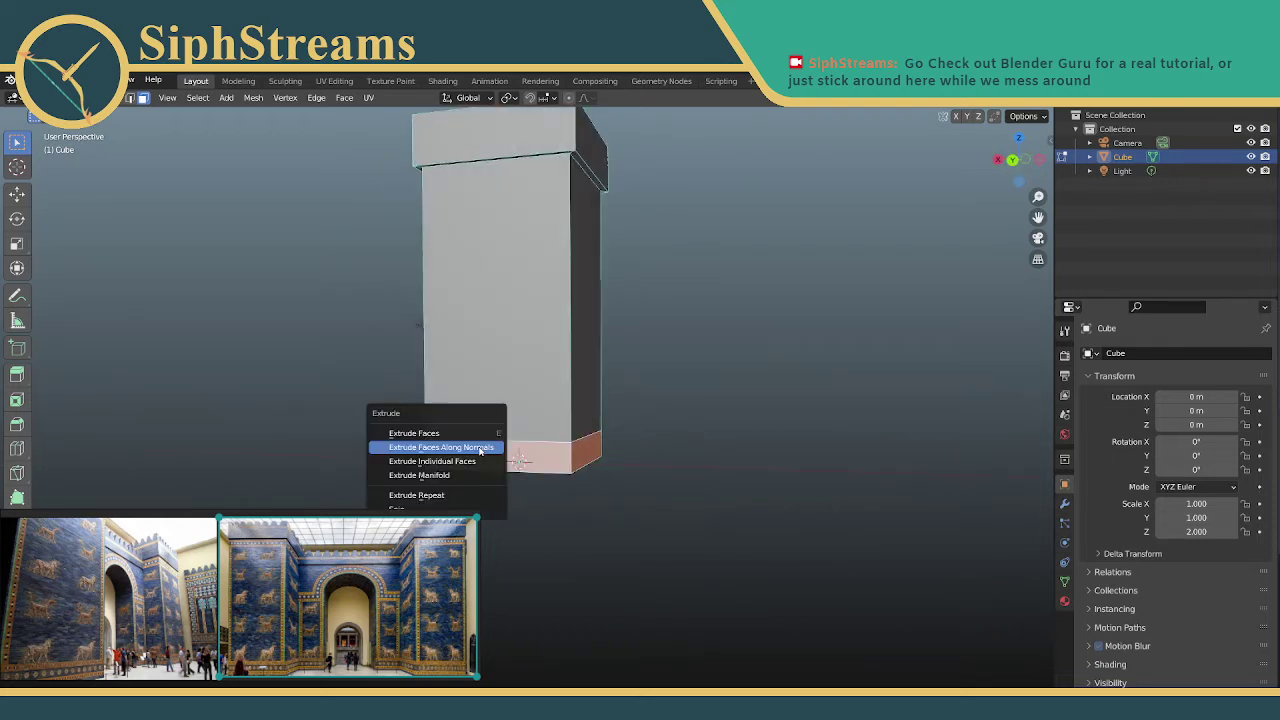
{"action": "left_click", "coordinate": [448, 447]}
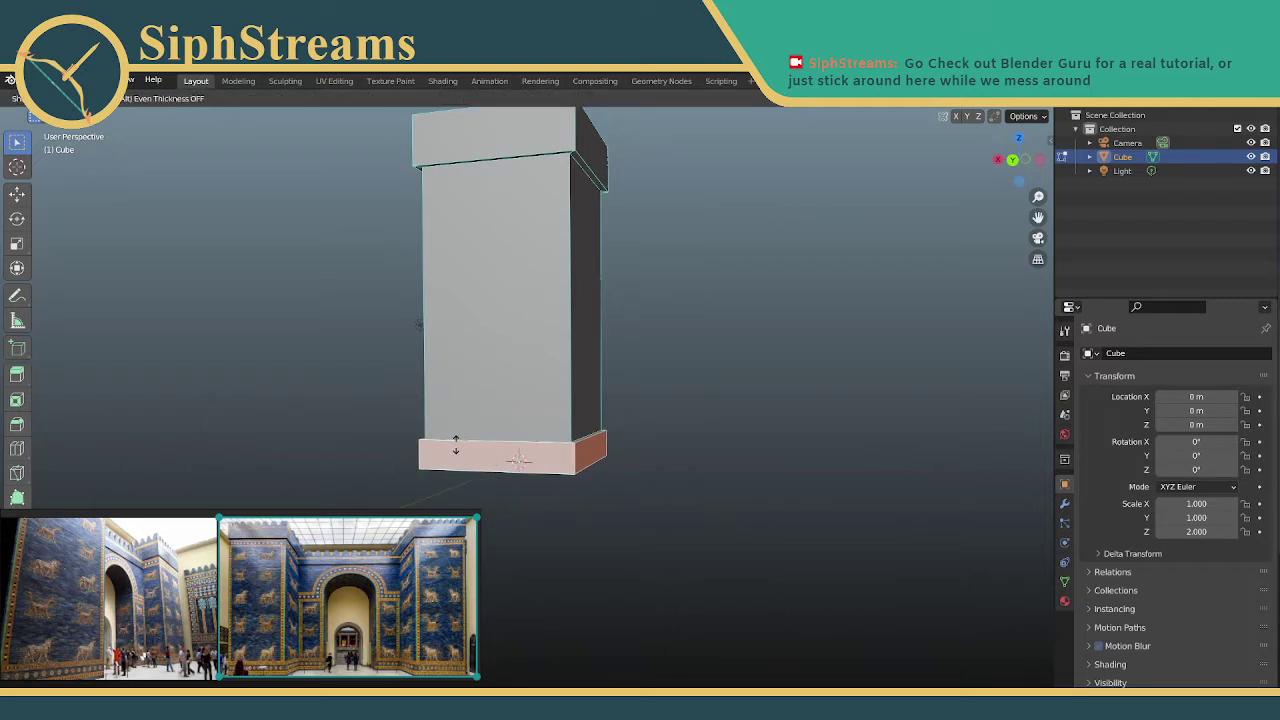
{"action": "left_click", "coordinate": [457, 444]}
{"action": "middle_click_drag", "start_coordinate": [457, 444], "coordinate": [619, 481]}
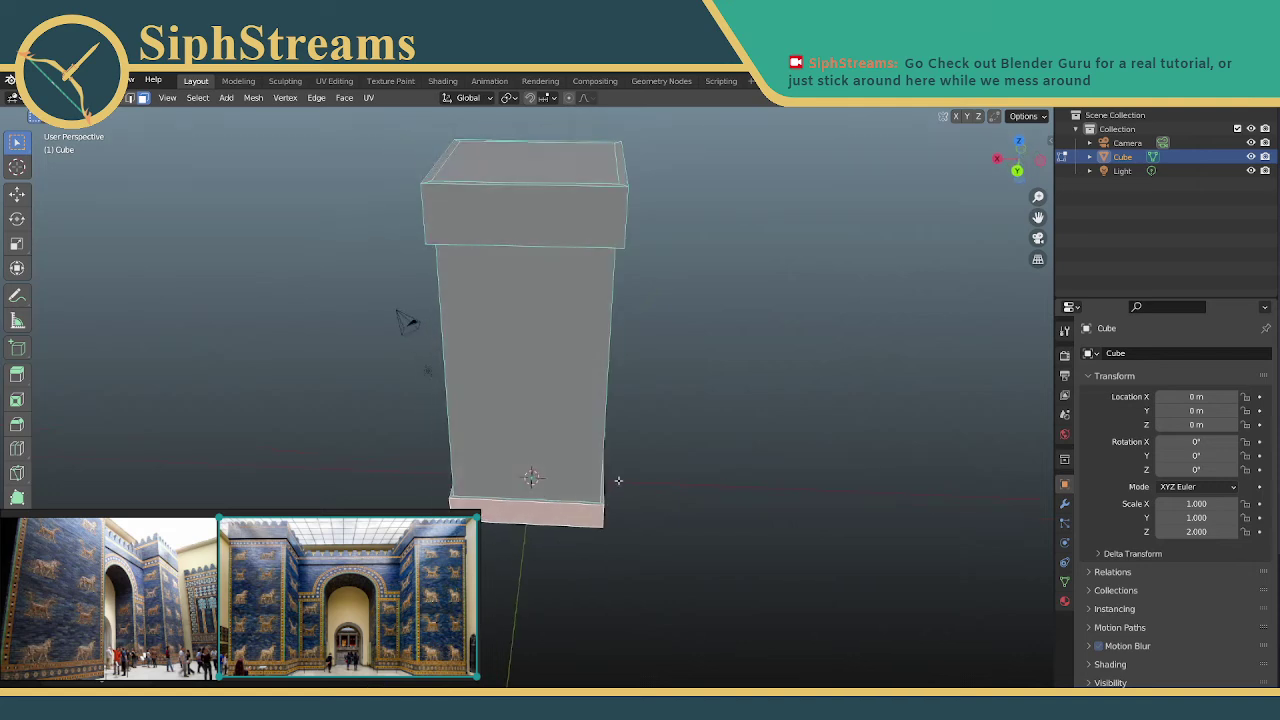
{"action": "left_click", "coordinate": [628, 484]}
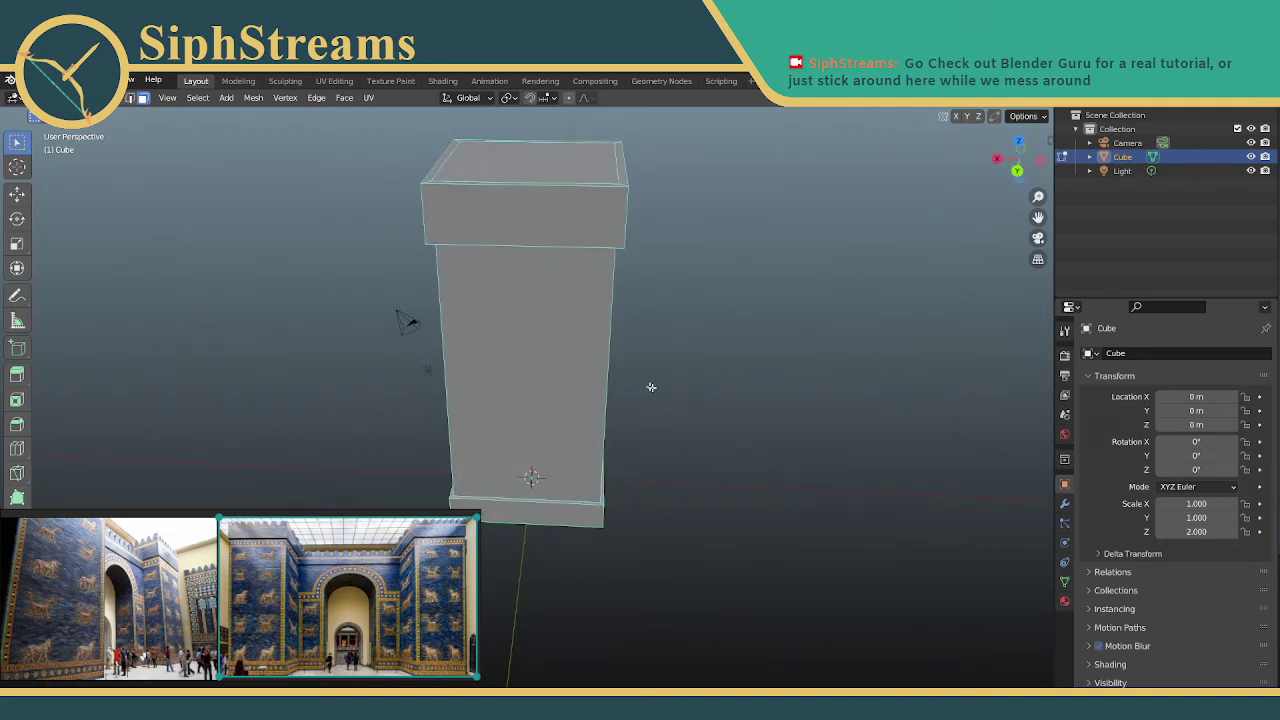
Select one narrow rim face along the edge of the cap's top surface
{"action": "middle_click_drag", "start_coordinate": [544, 343], "coordinate": [600, 362]}
{"action": "scroll", "coordinate": [600, 362], "scroll_direction": "up", "scroll_amount": 2}
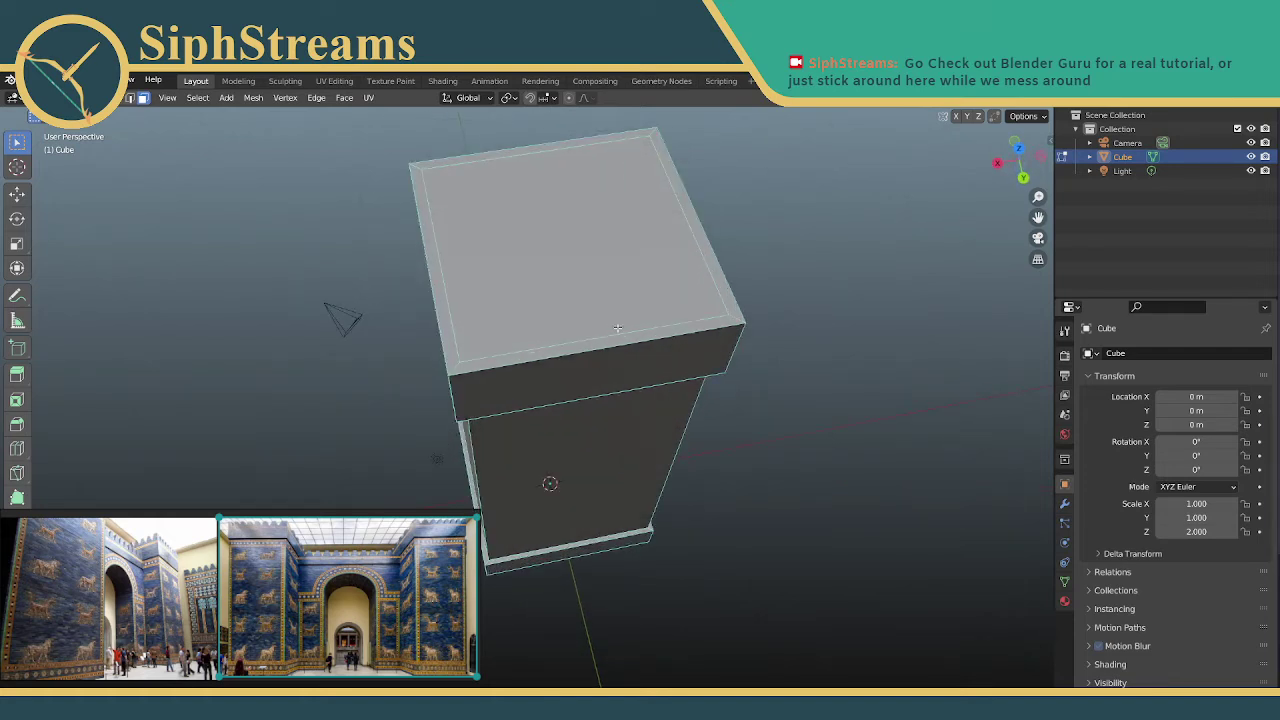
{"action": "left_click", "coordinate": [607, 342]}
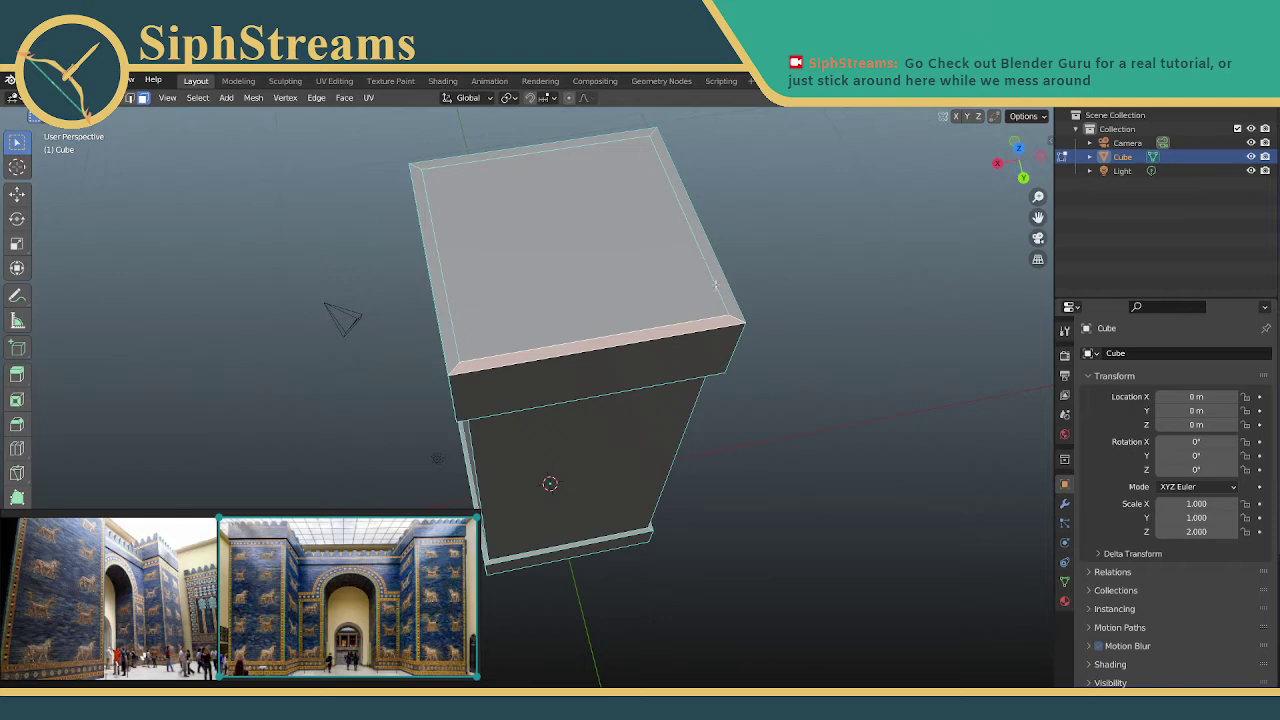
{"action": "middle_click_drag", "start_coordinate": [783, 231], "coordinate": [568, 272]}
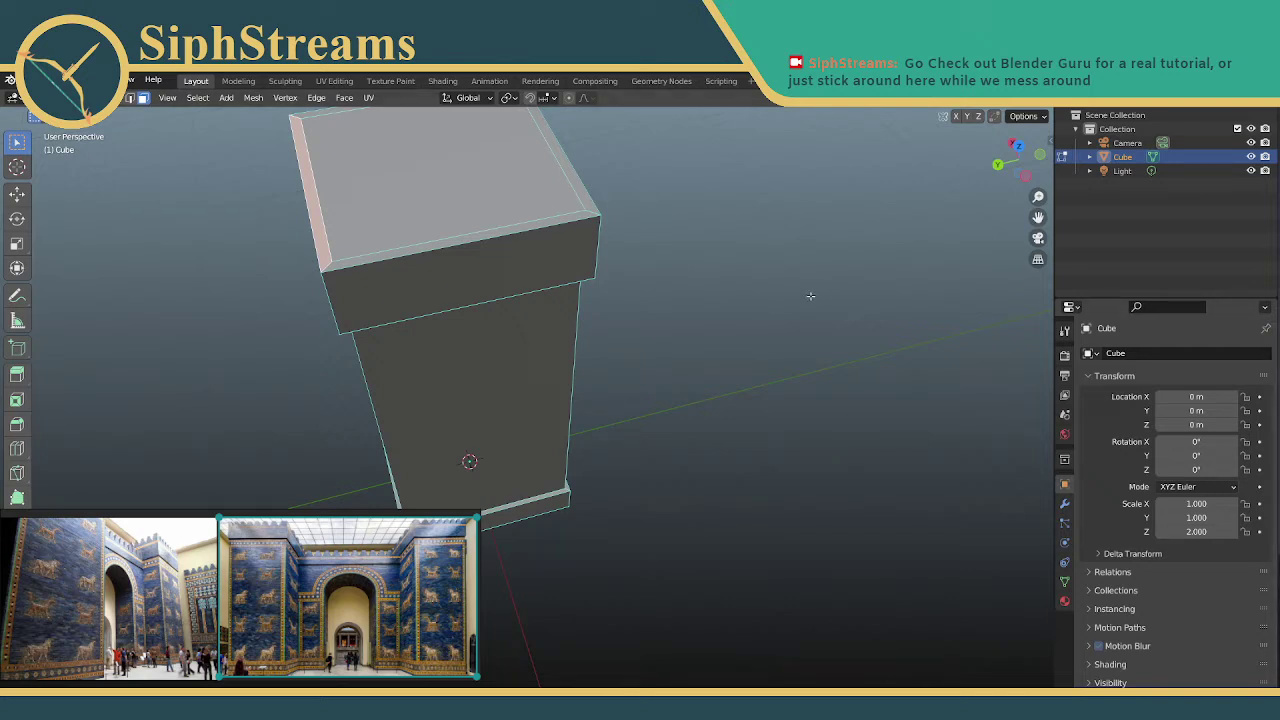
Start saving the project as a Blender file and move the save dialog off the 3D view
{"action": "key", "text": "ctrl+s"}
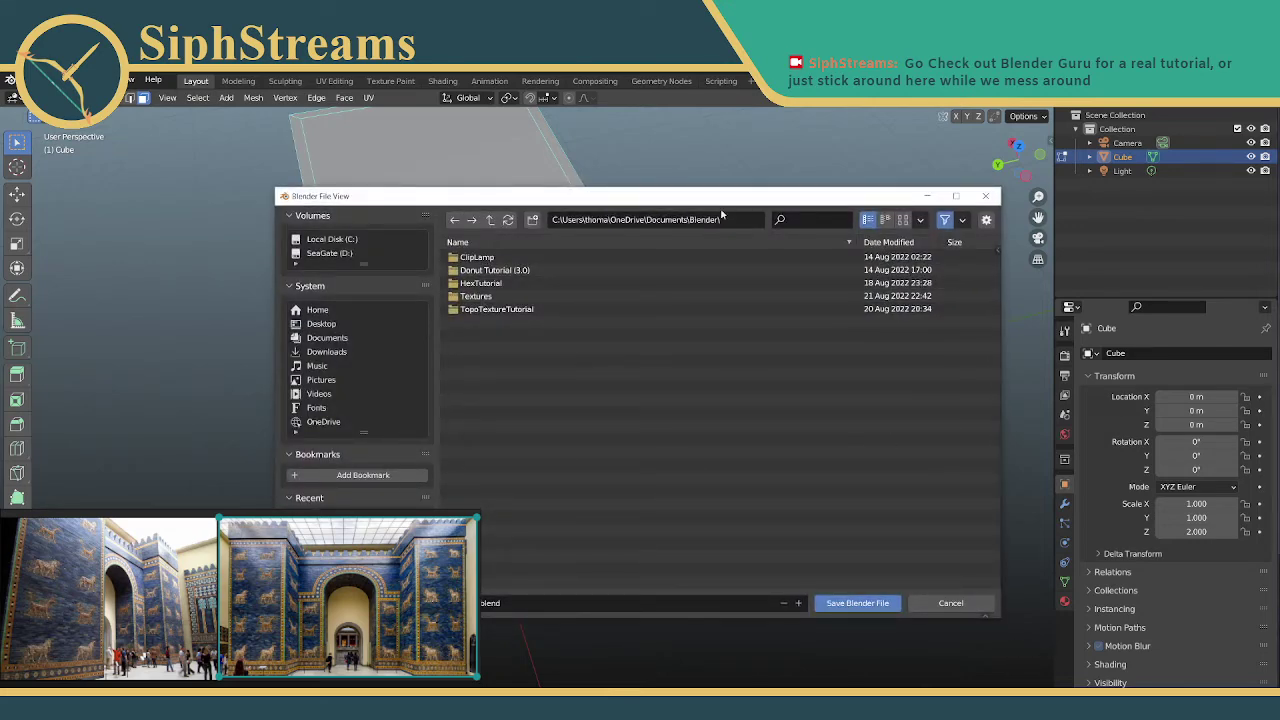
{"action": "left_click_drag", "start_coordinate": [723, 198], "coordinate": [1279, 230]}
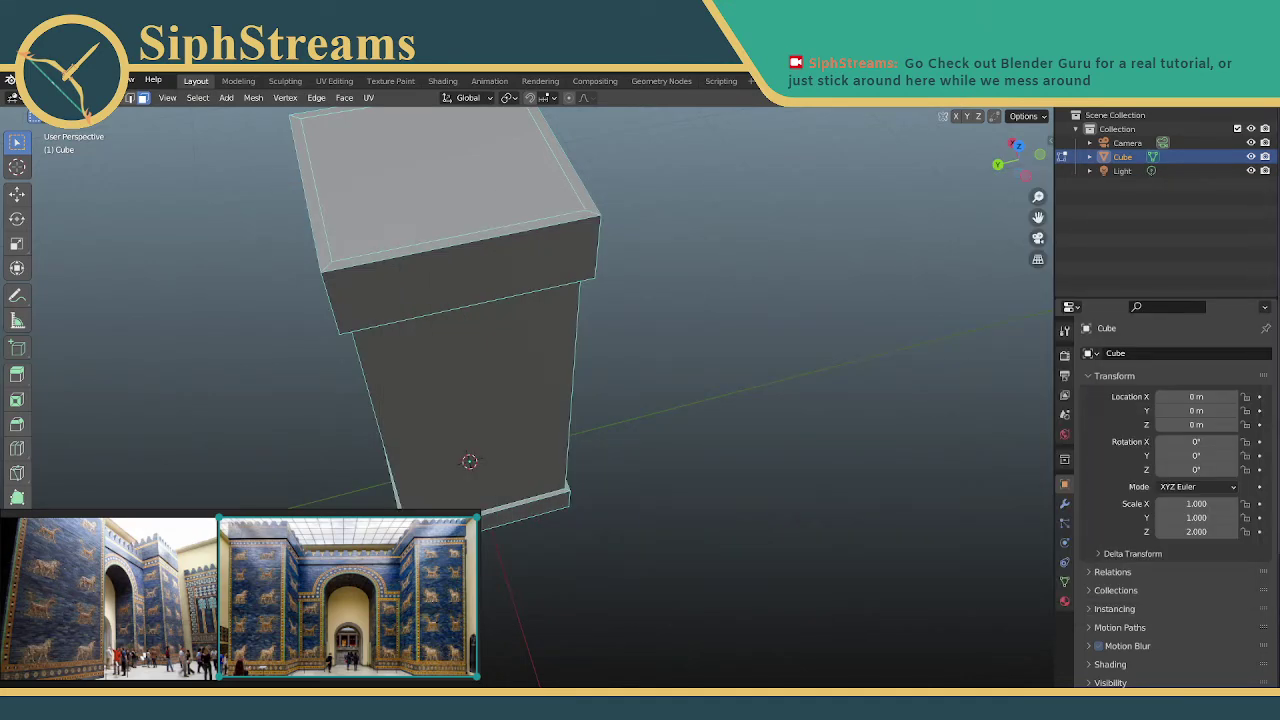
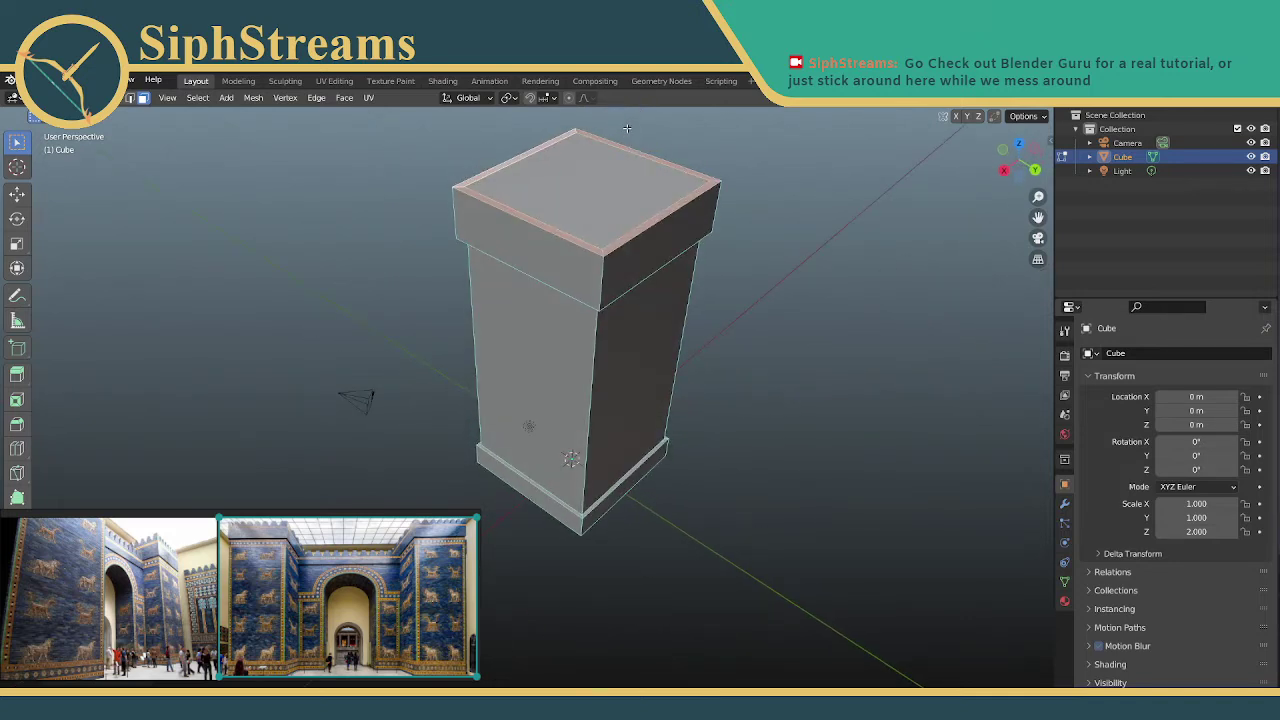
Examine the selected rim faces around the cap's top surface from afar and up close
{"action": "right_click", "coordinate": [720, 151]}
{"action": "middle_click_drag", "start_coordinate": [760, 153], "coordinate": [629, 294]}
{"action": "scroll", "coordinate": [629, 294], "scroll_direction": "down", "scroll_amount": 2}
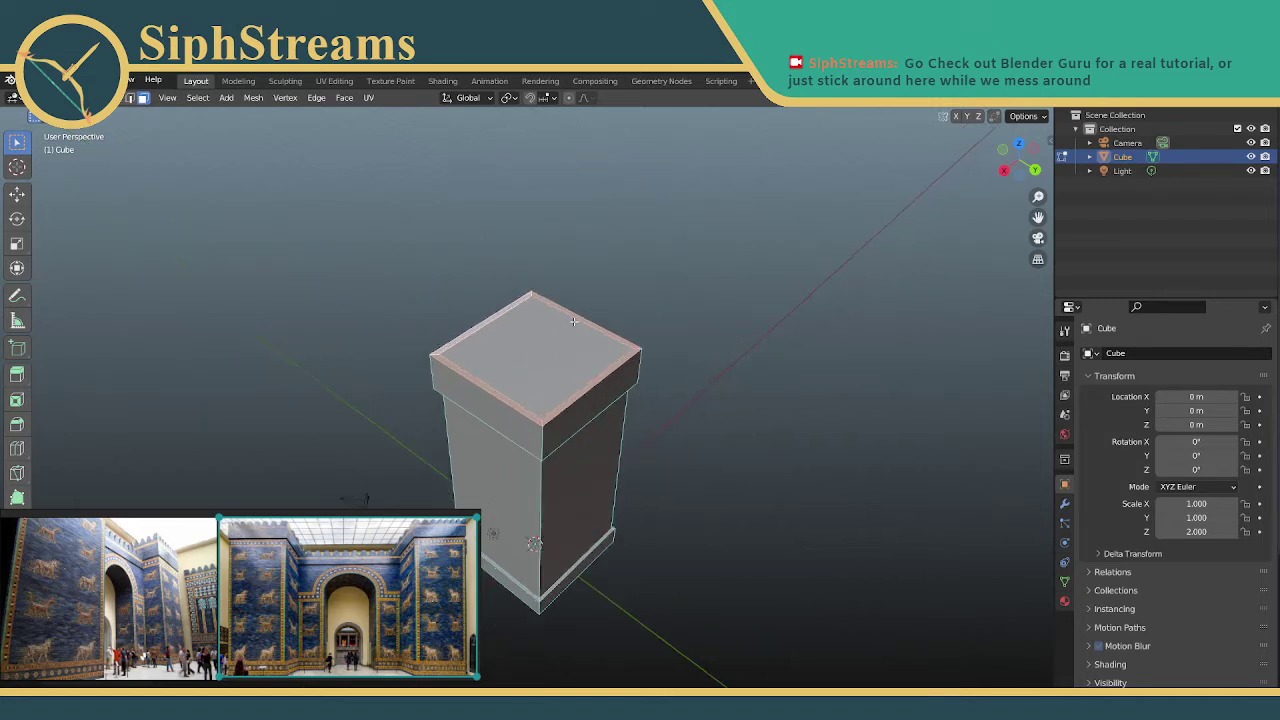
{"action": "scroll", "coordinate": [574, 321], "scroll_direction": "up", "scroll_amount": 6}
{"action": "scroll", "coordinate": [574, 321], "scroll_direction": "up", "scroll_amount": 2}
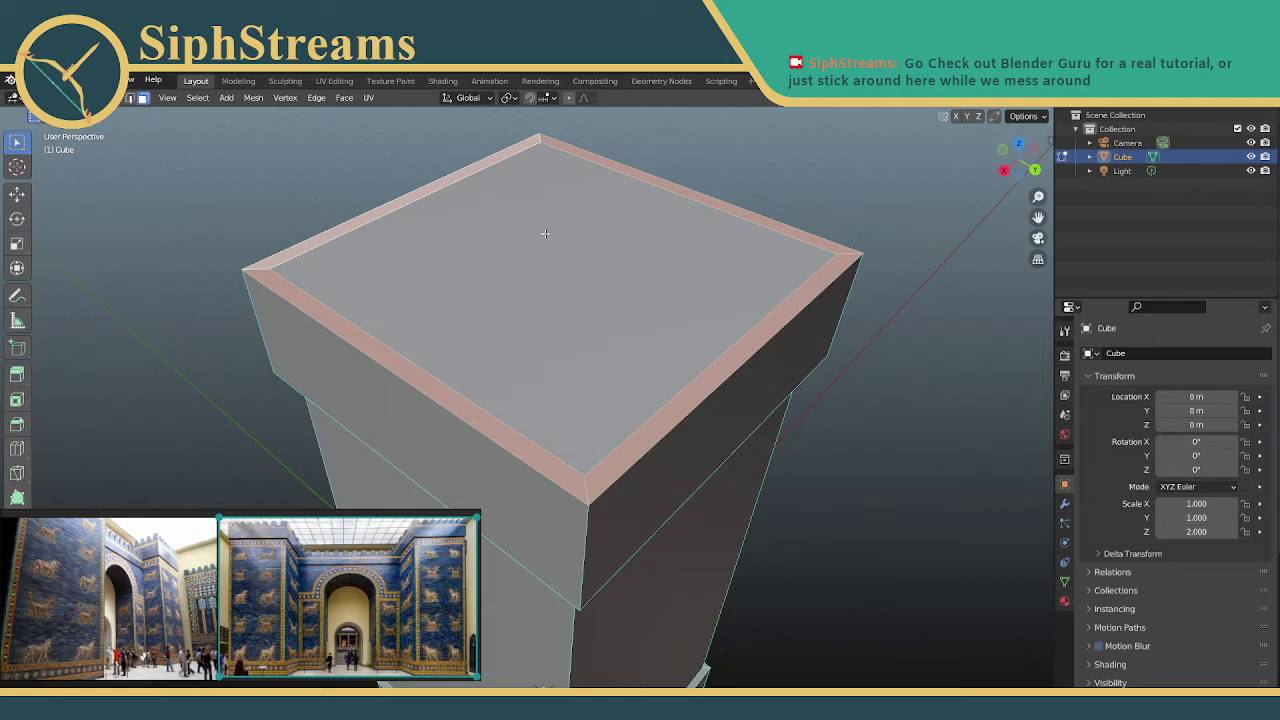
{"action": "key", "text": "ctrl+e"}
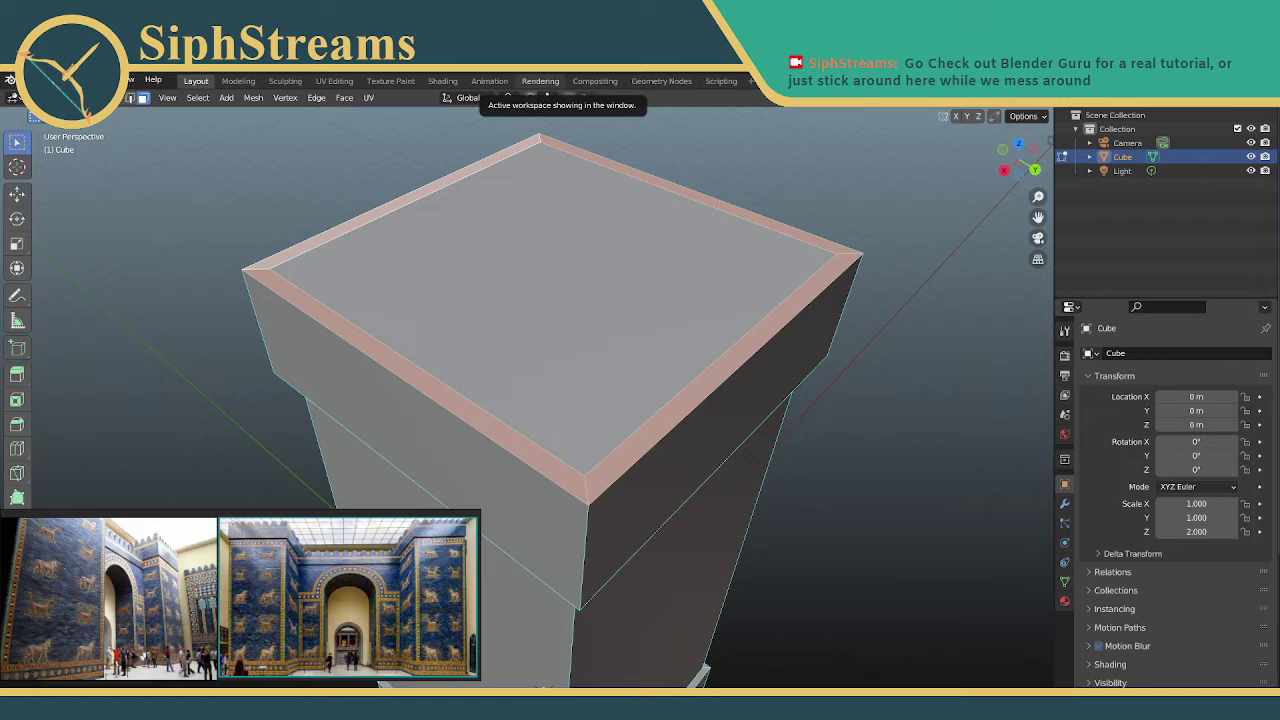
Try subdividing the selected rim faces around the cap's top, and undo it
{"action": "middle_click_drag", "start_coordinate": [374, 229], "coordinate": [497, 469]}
{"action": "scroll", "coordinate": [397, 224], "scroll_direction": "up", "scroll_amount": 2}
{"action": "scroll", "coordinate": [392, 225], "scroll_direction": "down", "scroll_amount": 4}
{"action": "scroll", "coordinate": [531, 469], "scroll_direction": "down", "scroll_amount": 1}
{"action": "scroll", "coordinate": [531, 469], "scroll_direction": "down", "scroll_amount": 2}
{"action": "scroll", "coordinate": [541, 465], "scroll_direction": "up", "scroll_amount": 1}
{"action": "scroll", "coordinate": [497, 469], "scroll_direction": "up", "scroll_amount": 1}
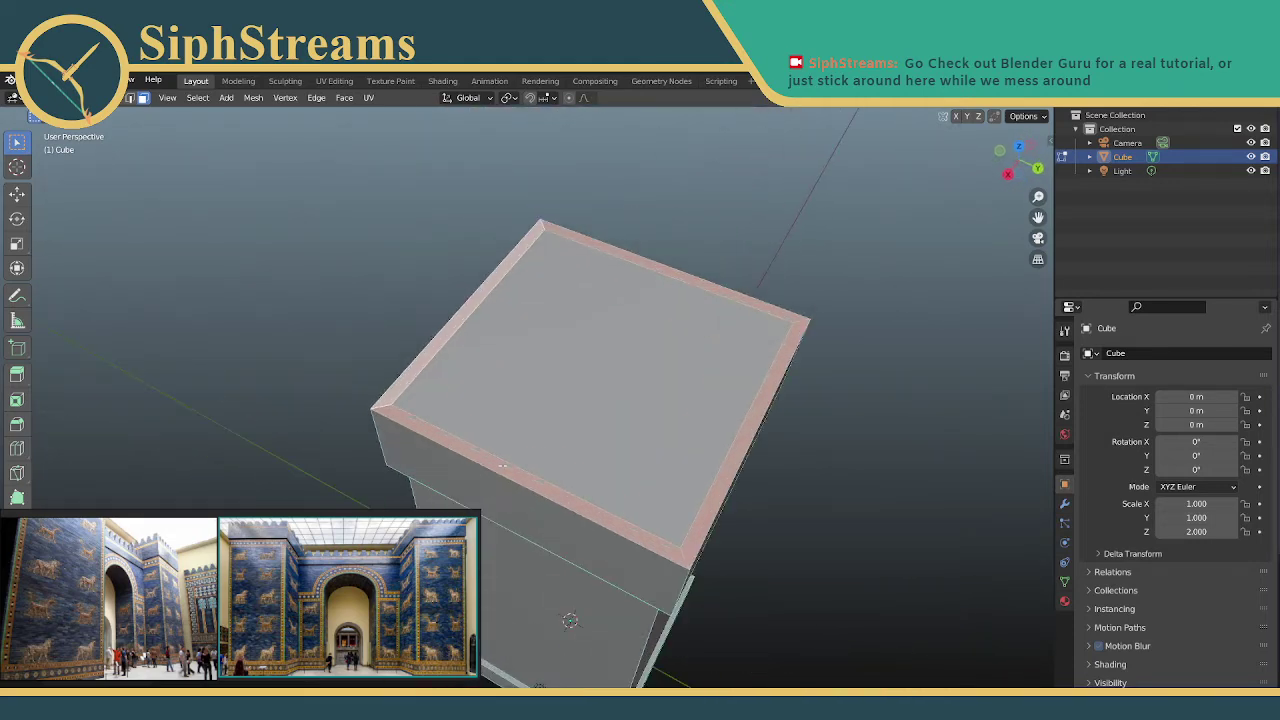
{"action": "right_click", "coordinate": [497, 468]}
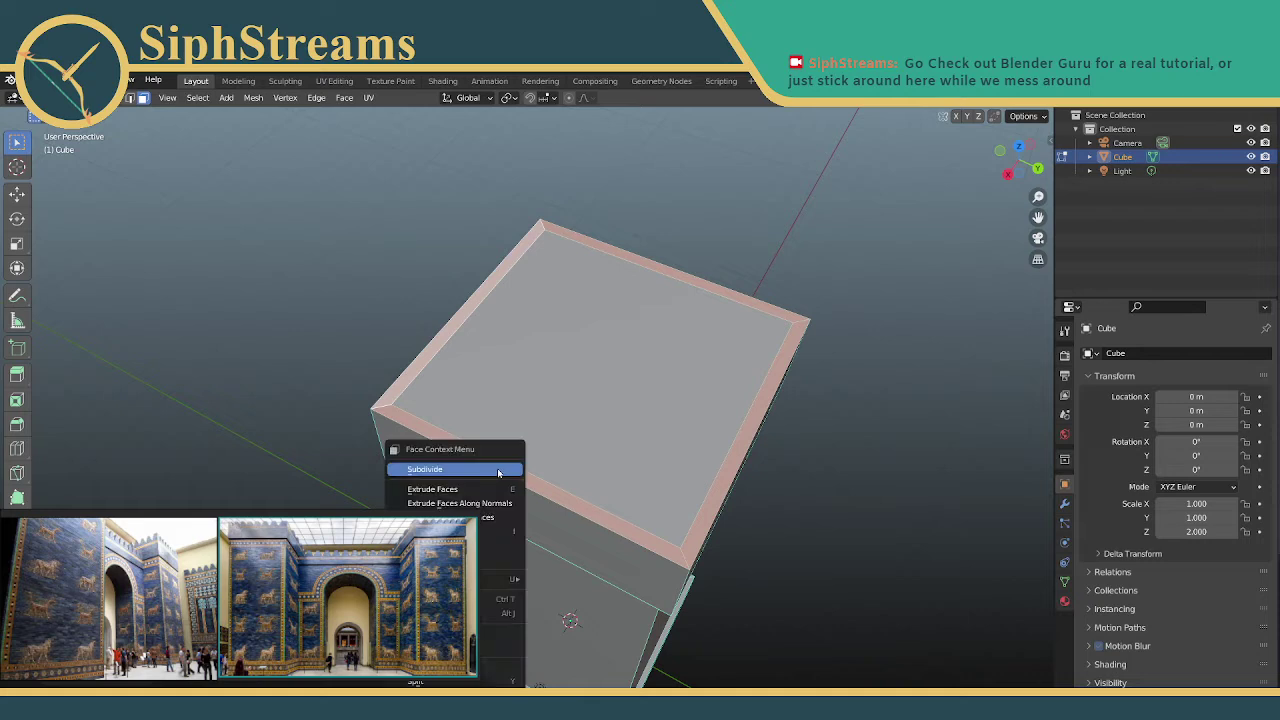
{"action": "left_click", "coordinate": [457, 470]}
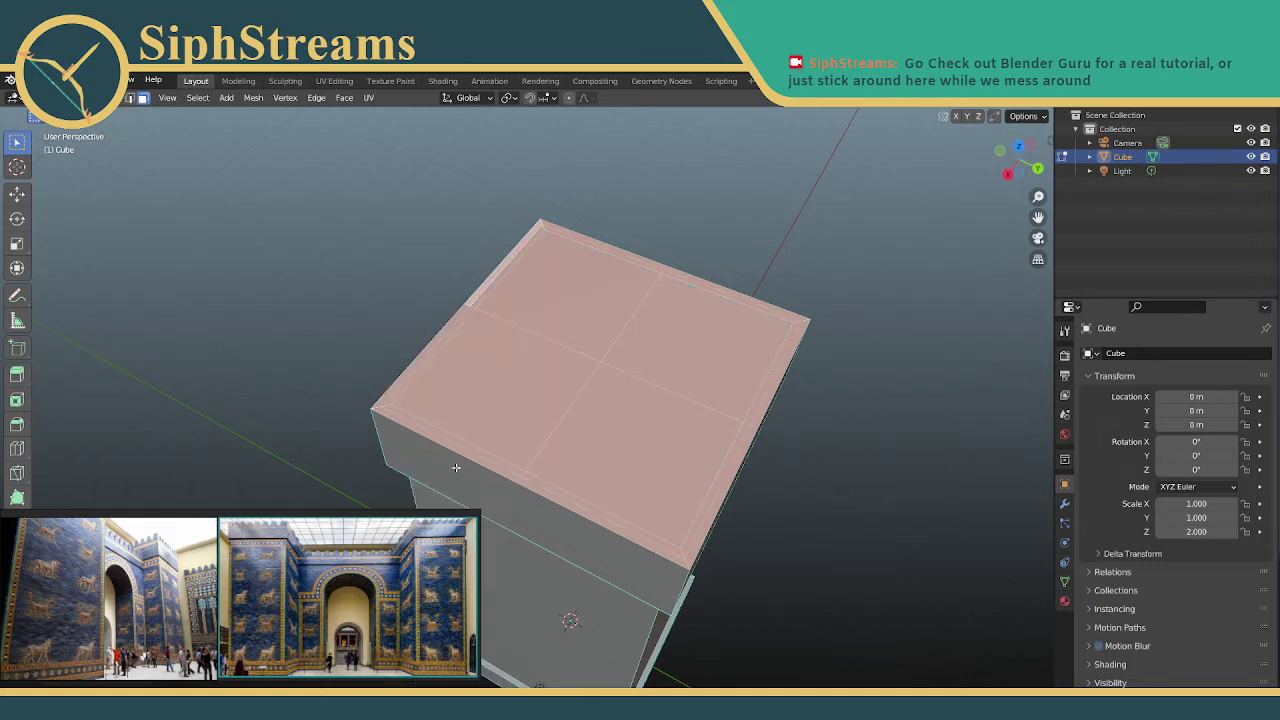
{"action": "middle_click_drag", "start_coordinate": [505, 436], "coordinate": [316, 306]}
{"action": "left_click", "coordinate": [419, 276]}
{"action": "key", "text": "ctrl+z"}
{"action": "key", "text": "ctrl+z"}
{"action": "middle_click_drag", "start_coordinate": [511, 318], "coordinate": [494, 336]}
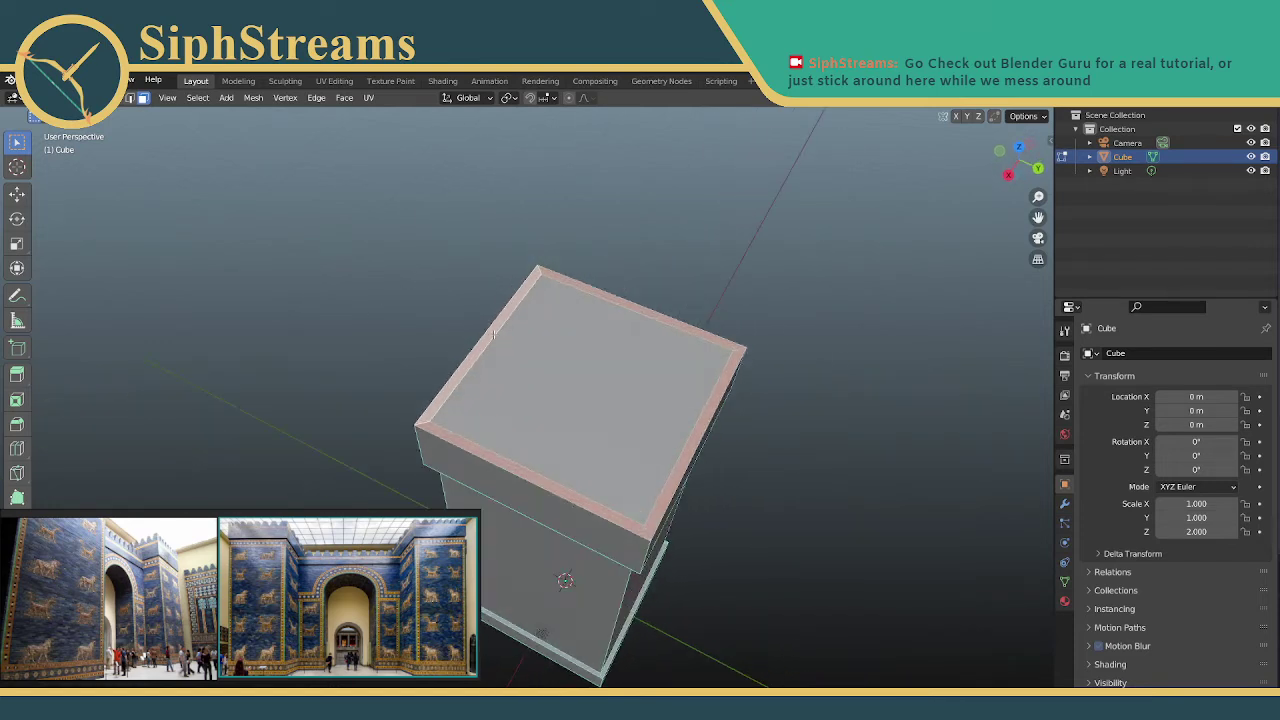
Select the inner top face of the cap, try subdividing it, and undo the subdivision
{"action": "scroll", "coordinate": [511, 371], "scroll_direction": "down", "scroll_amount": 1}
{"action": "left_click", "coordinate": [567, 358]}
{"action": "right_click", "coordinate": [573, 377]}
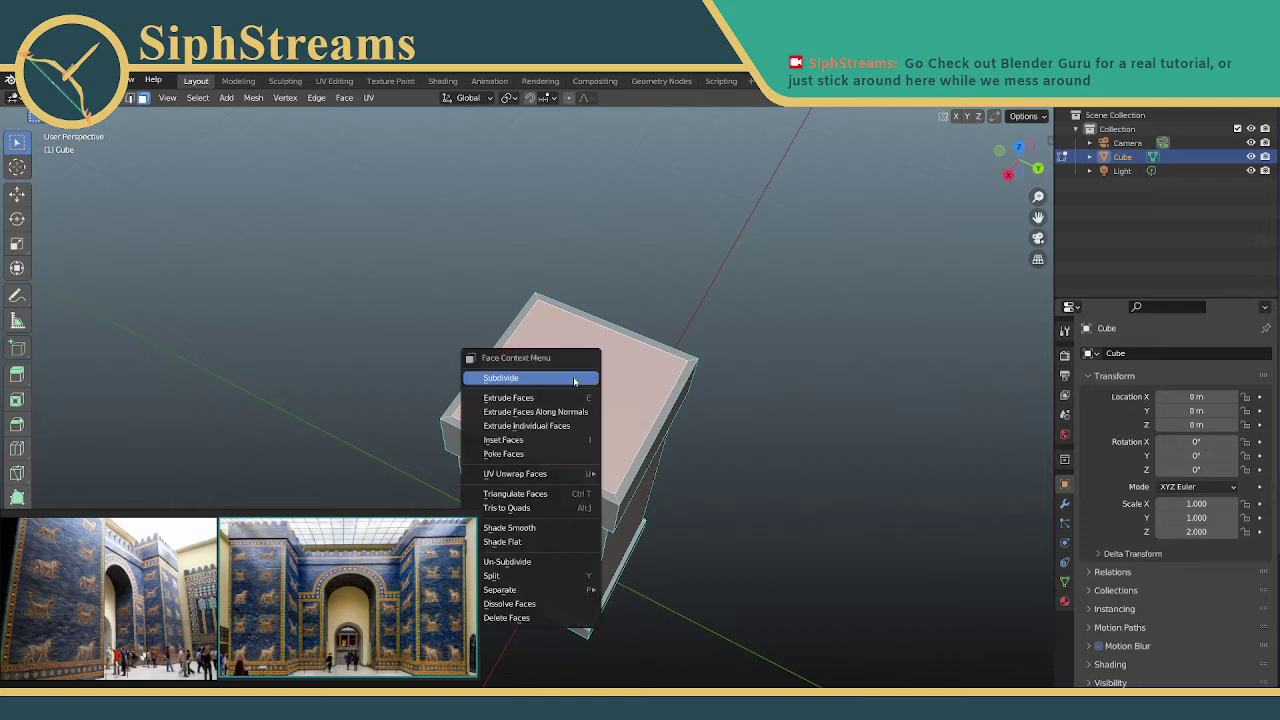
{"action": "left_click", "coordinate": [568, 376]}
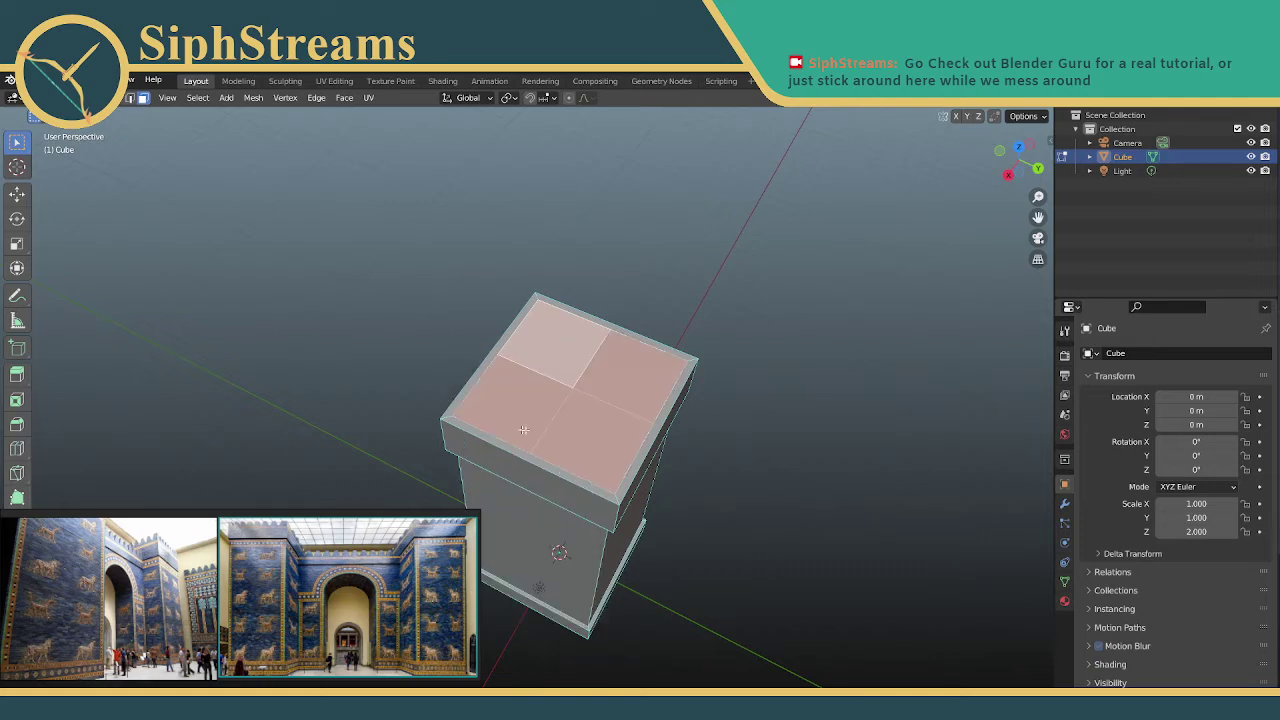
{"action": "key", "text": "ctrl+z"}
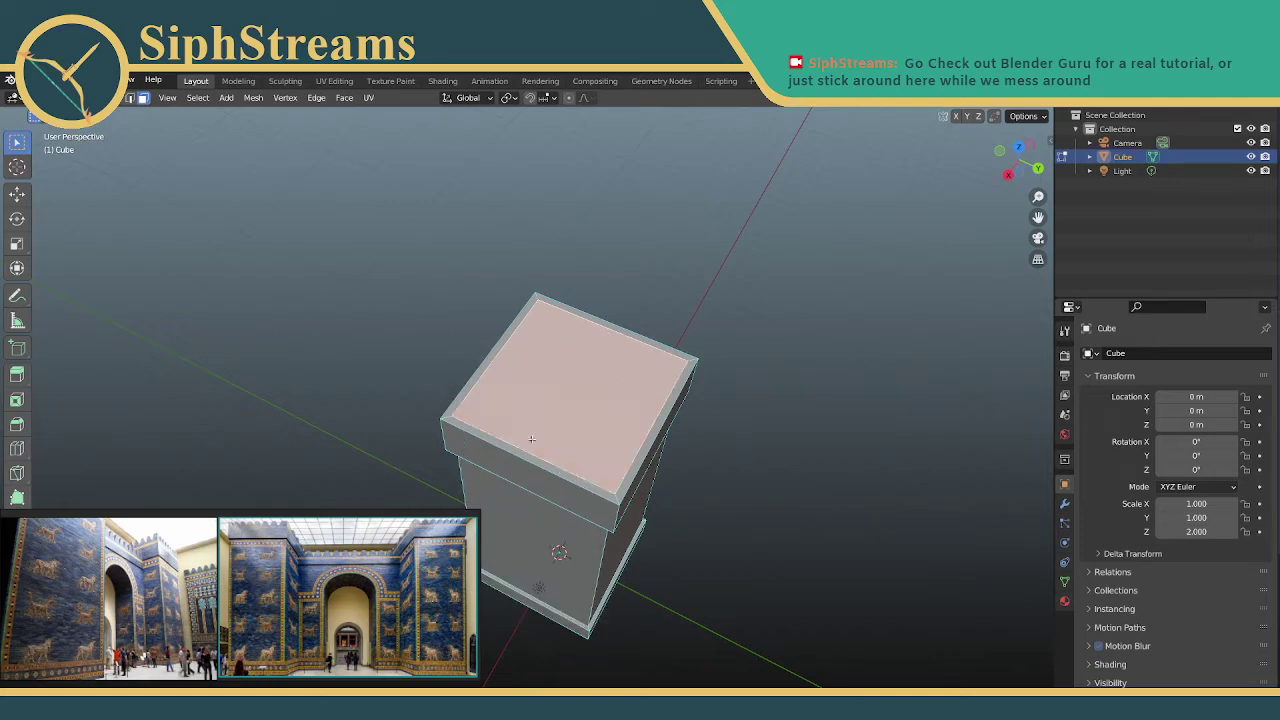
Try subdividing only the front rim face of the cap's top, and undo it
{"action": "key", "text": "ctrl+z"}
{"action": "right_click", "coordinate": [529, 462]}
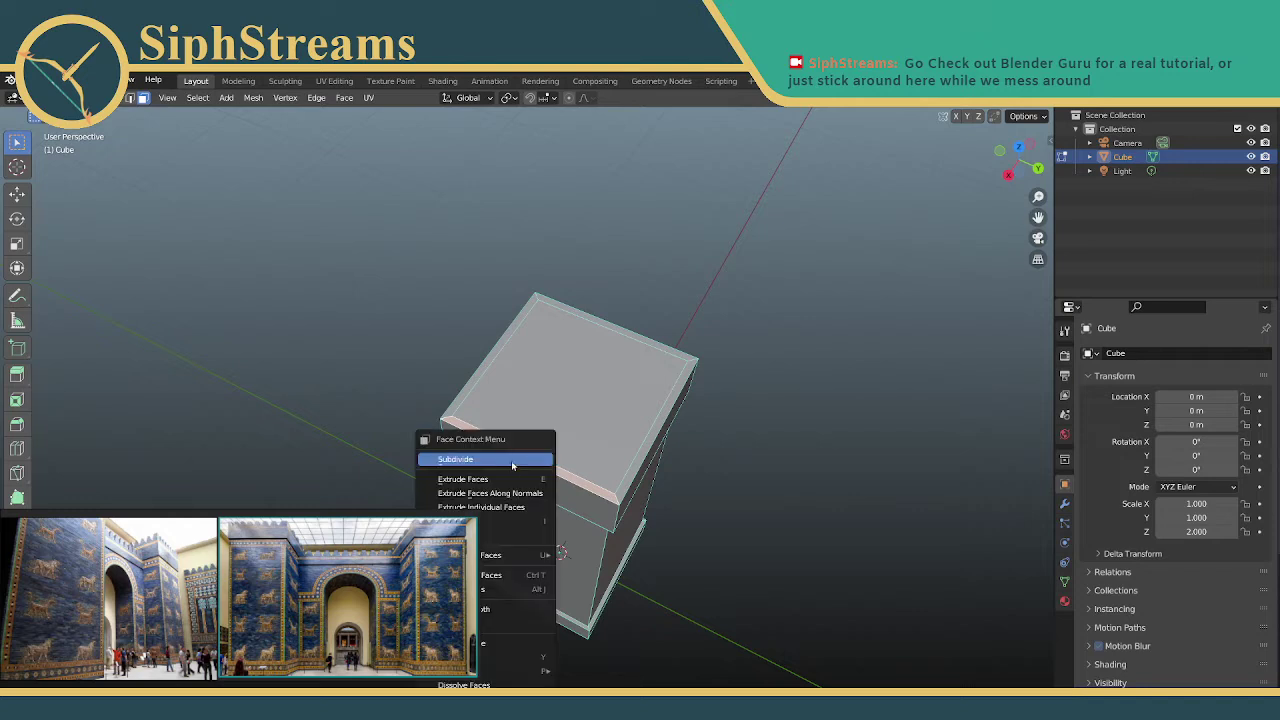
{"action": "left_click", "coordinate": [515, 463]}
{"action": "key", "text": "ctrl+z"}
{"action": "scroll", "coordinate": [588, 442], "scroll_direction": "down", "scroll_amount": 1}
{"action": "scroll", "coordinate": [587, 441], "scroll_direction": "up", "scroll_amount": 4}
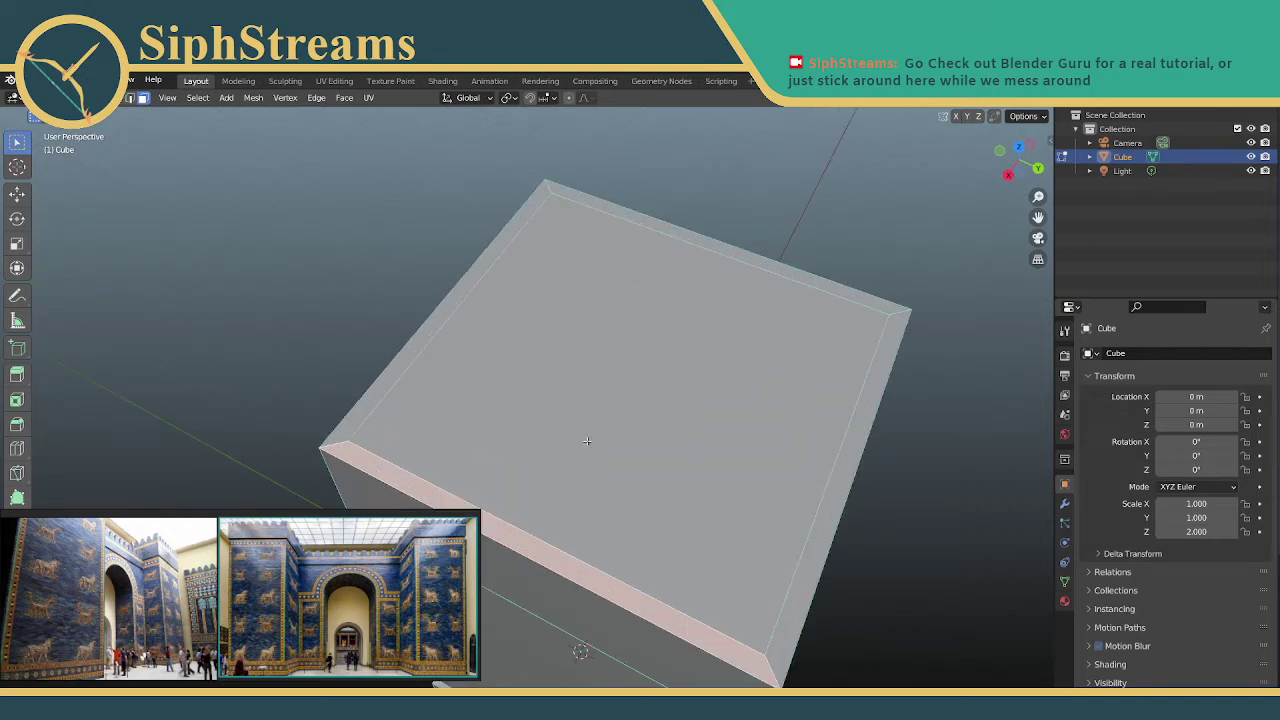
{"action": "middle_click_drag", "start_coordinate": [583, 441], "coordinate": [612, 445]}
{"action": "scroll", "coordinate": [571, 519], "scroll_direction": "down", "scroll_amount": 1}
{"action": "right_click", "coordinate": [584, 494]}
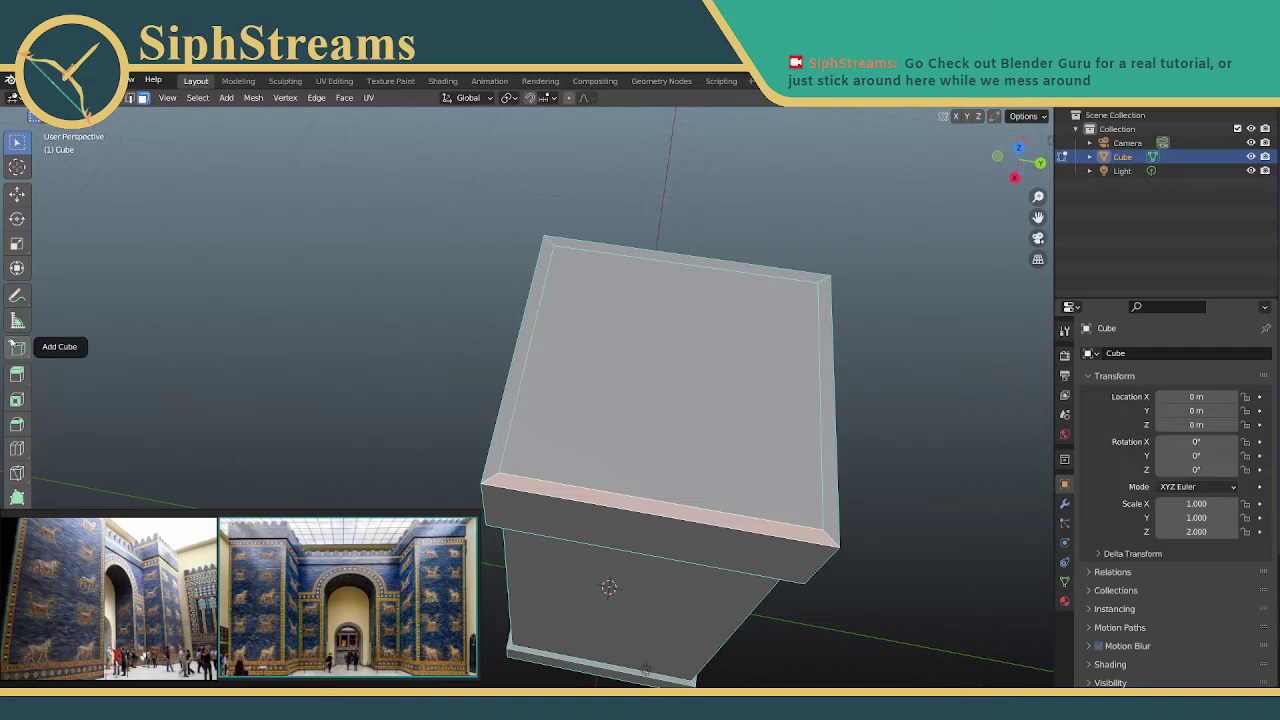
Handwrite a short word in the empty space beside the tower with the Annotate tool, and add a curly scribble
{"action": "left_click", "coordinate": [17, 296]}
{"action": "mouse_move", "coordinate": [238, 241]}
{"action": "left_mouse_down"}
{"action": "mouse_move", "coordinate": [256, 276]}
{"action": "mouse_move", "coordinate": [376, 236]}
{"action": "mouse_move", "coordinate": [400, 262]}
{"action": "mouse_move", "coordinate": [382, 251]}
{"action": "left_mouse_up"}
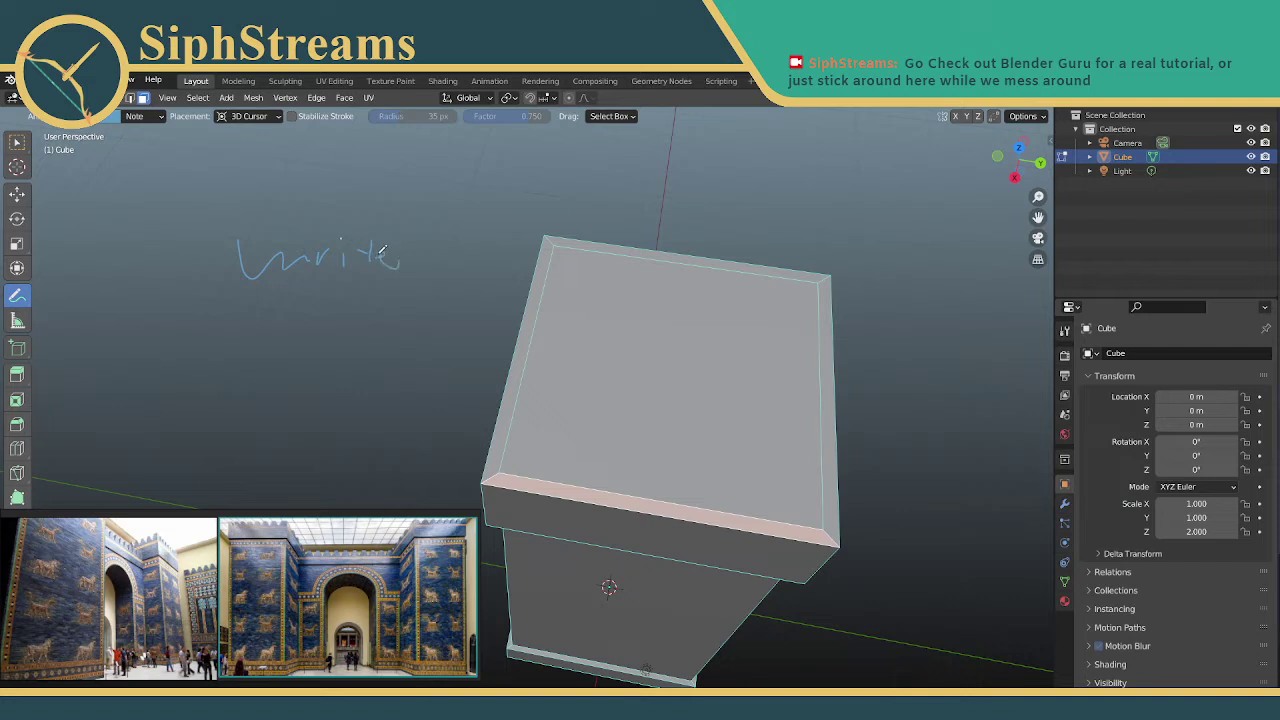
{"action": "mouse_move", "coordinate": [417, 192]}
{"action": "left_mouse_down"}
{"action": "mouse_move", "coordinate": [398, 199]}
{"action": "mouse_move", "coordinate": [461, 225]}
{"action": "mouse_move", "coordinate": [449, 289]}
{"action": "mouse_move", "coordinate": [476, 237]}
{"action": "left_mouse_up"}
Try extruding the front rim face with the annotation still in place, and undo it
{"action": "key", "text": "e"}
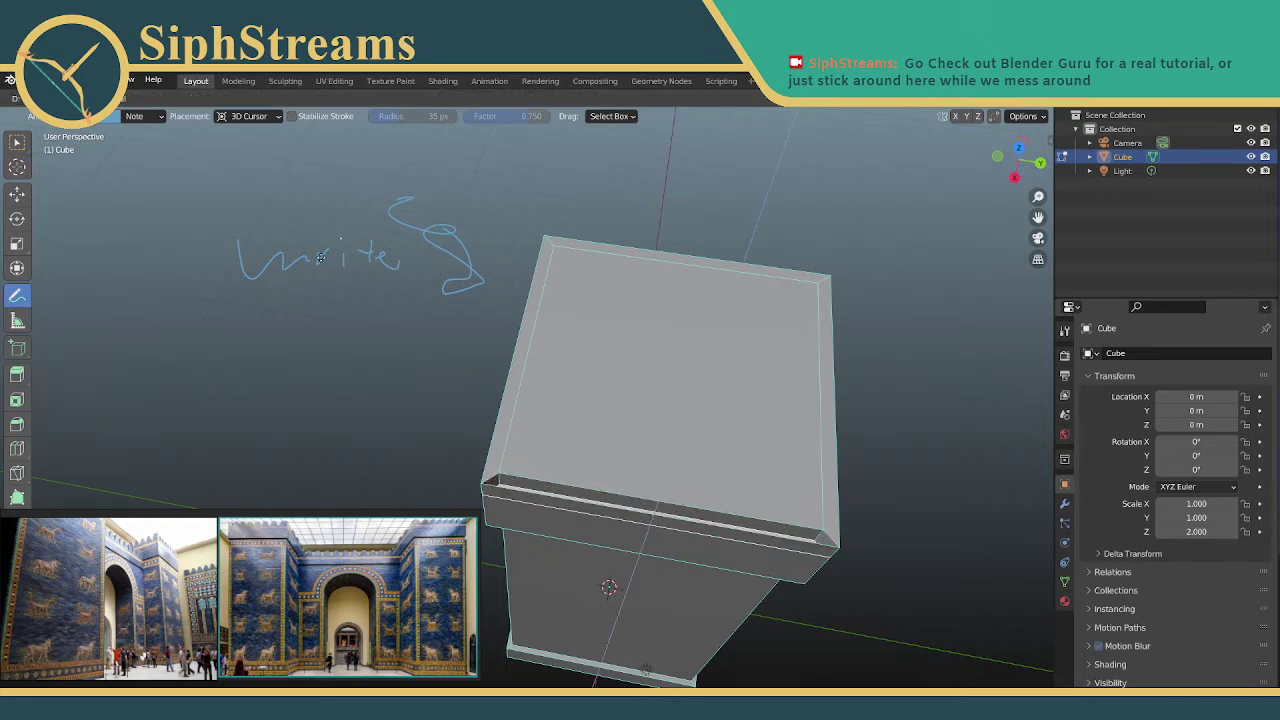
{"action": "left_click", "coordinate": [421, 220]}
{"action": "key", "text": "ctrl+z"}
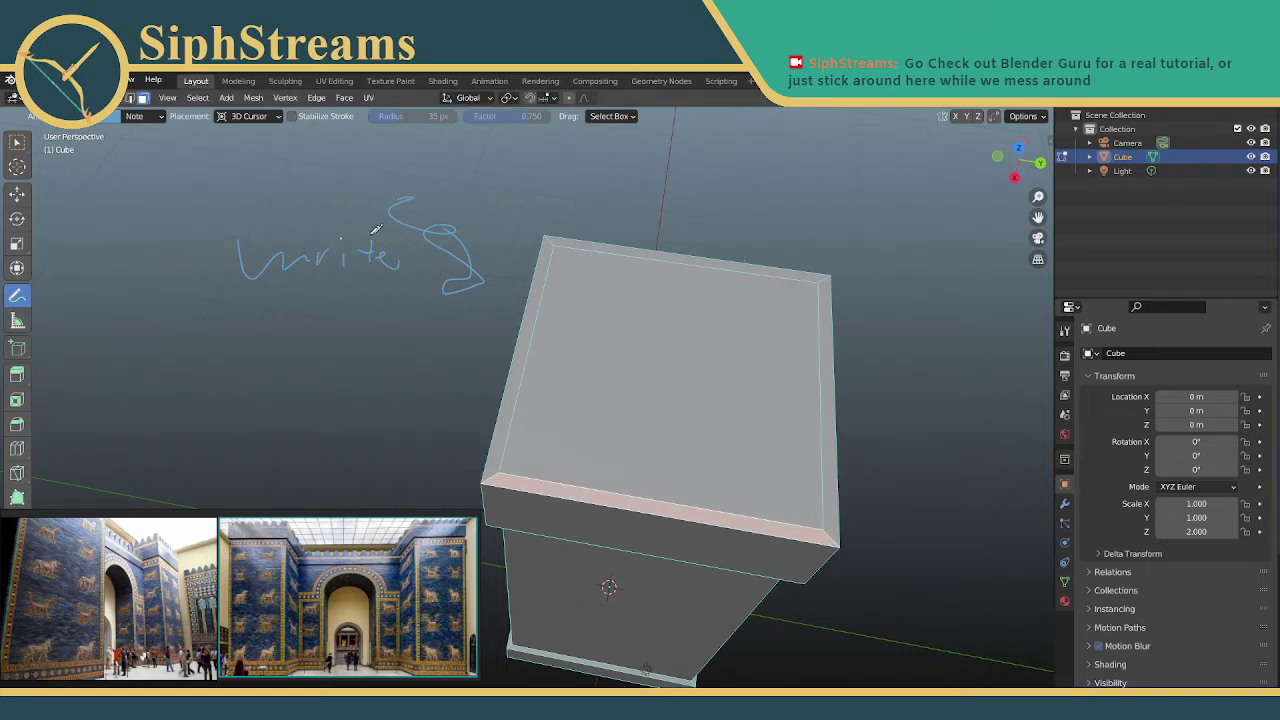
Look through the Annotate tool's options and the face context options for a way to remove the handwriting
{"action": "right_click", "coordinate": [24, 298]}
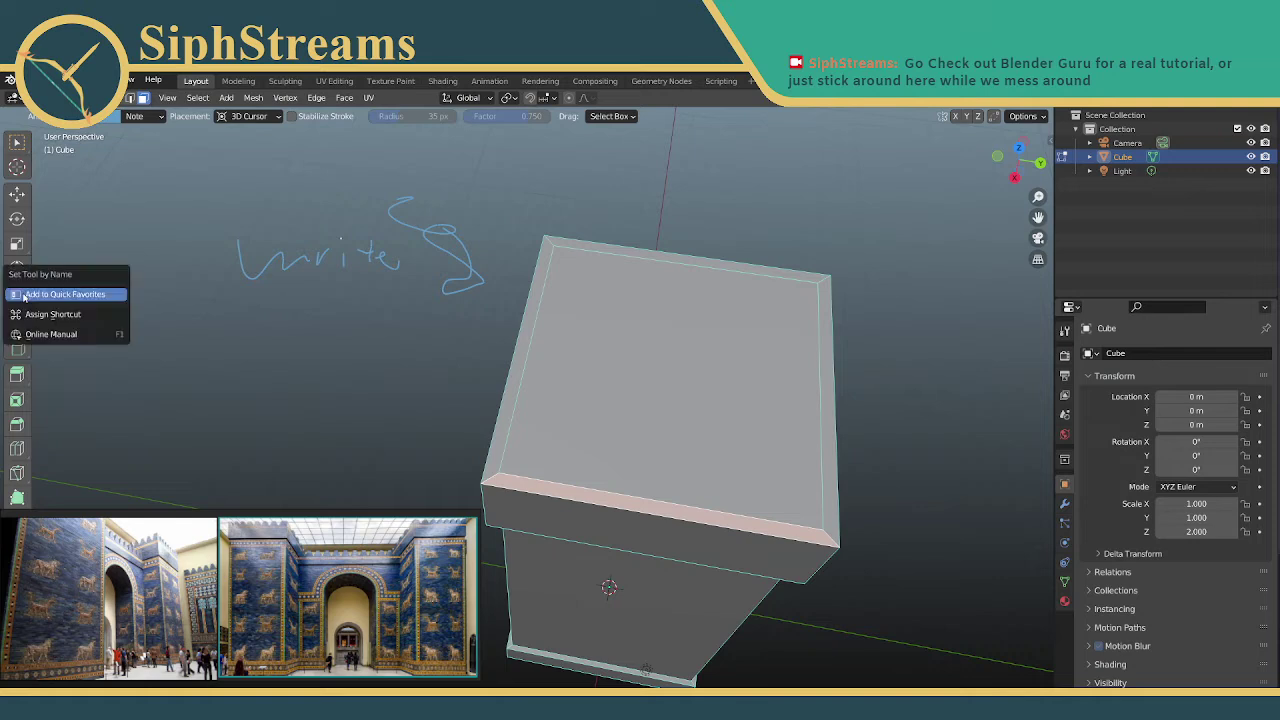
{"action": "left_click", "coordinate": [17, 346]}
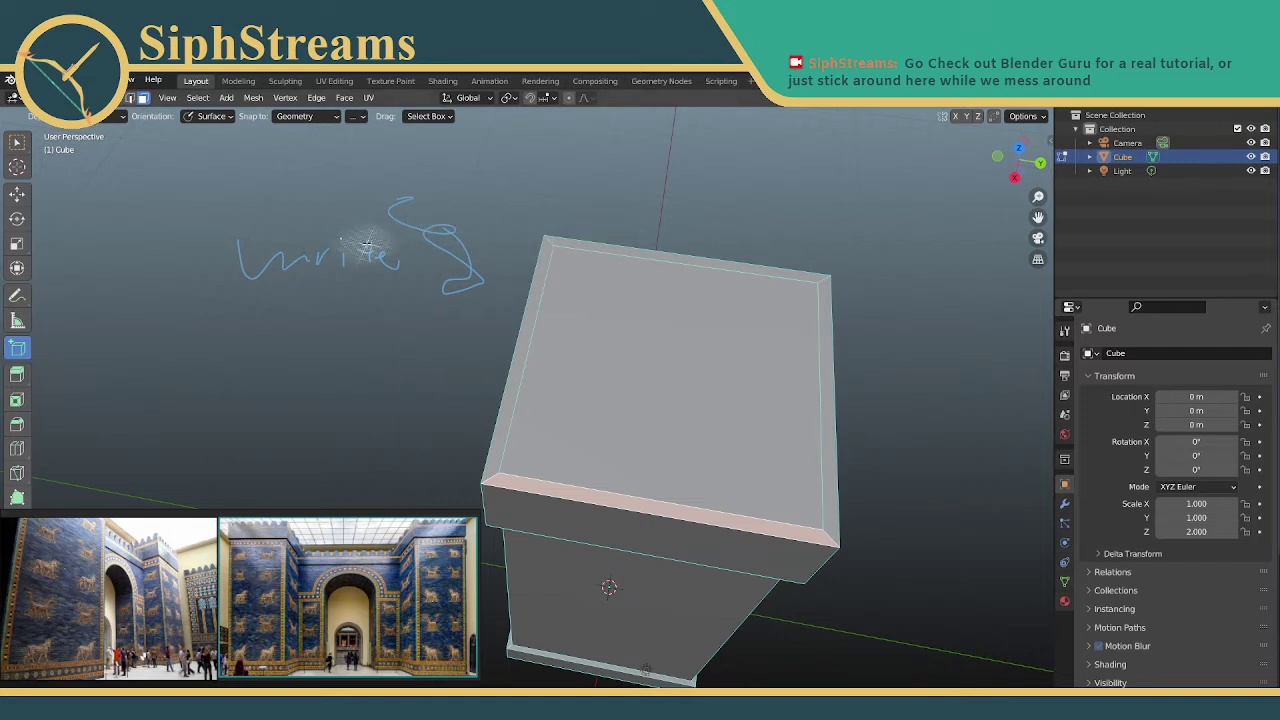
{"action": "right_click", "coordinate": [365, 243]}
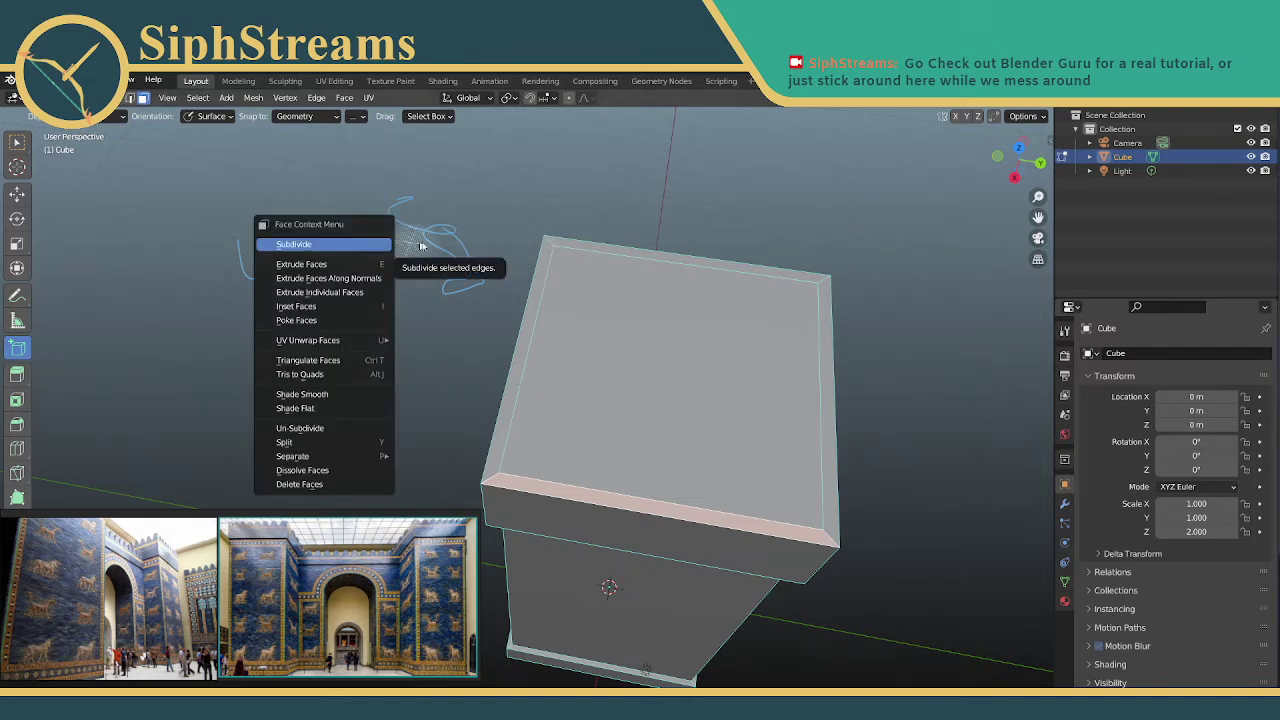
{"action": "left_click", "coordinate": [17, 295]}
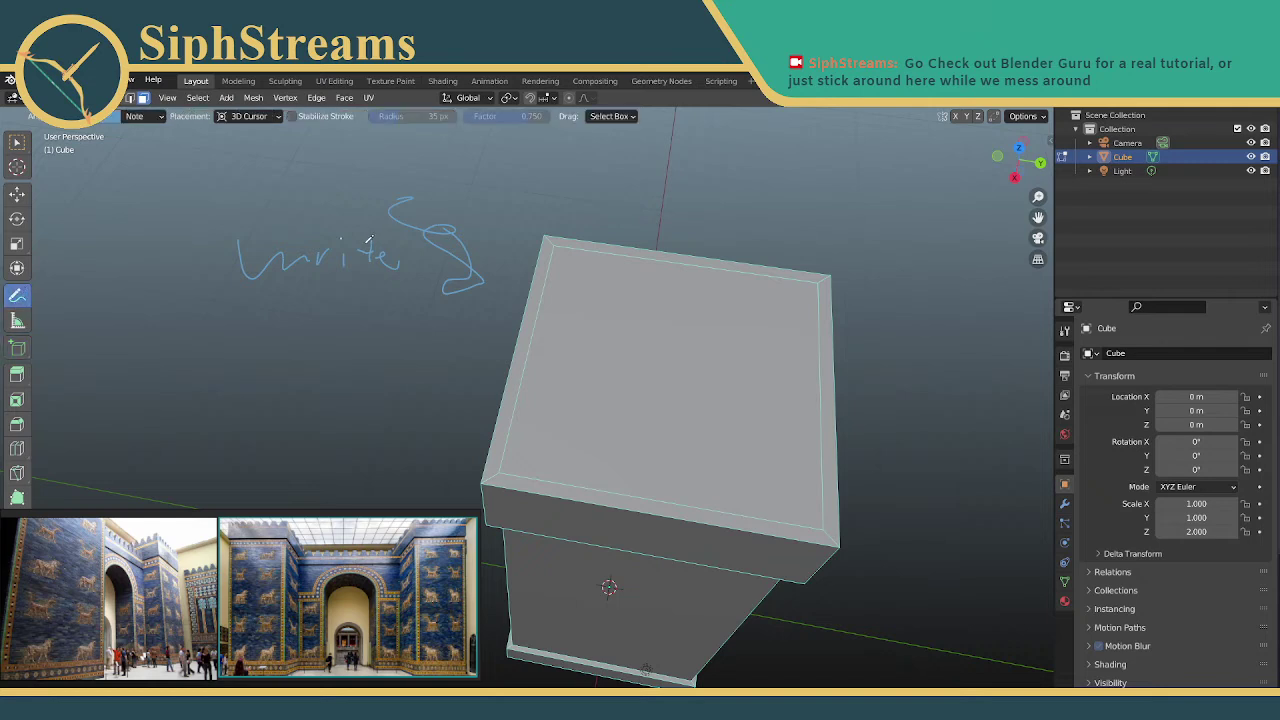
{"action": "right_click", "coordinate": [376, 249]}
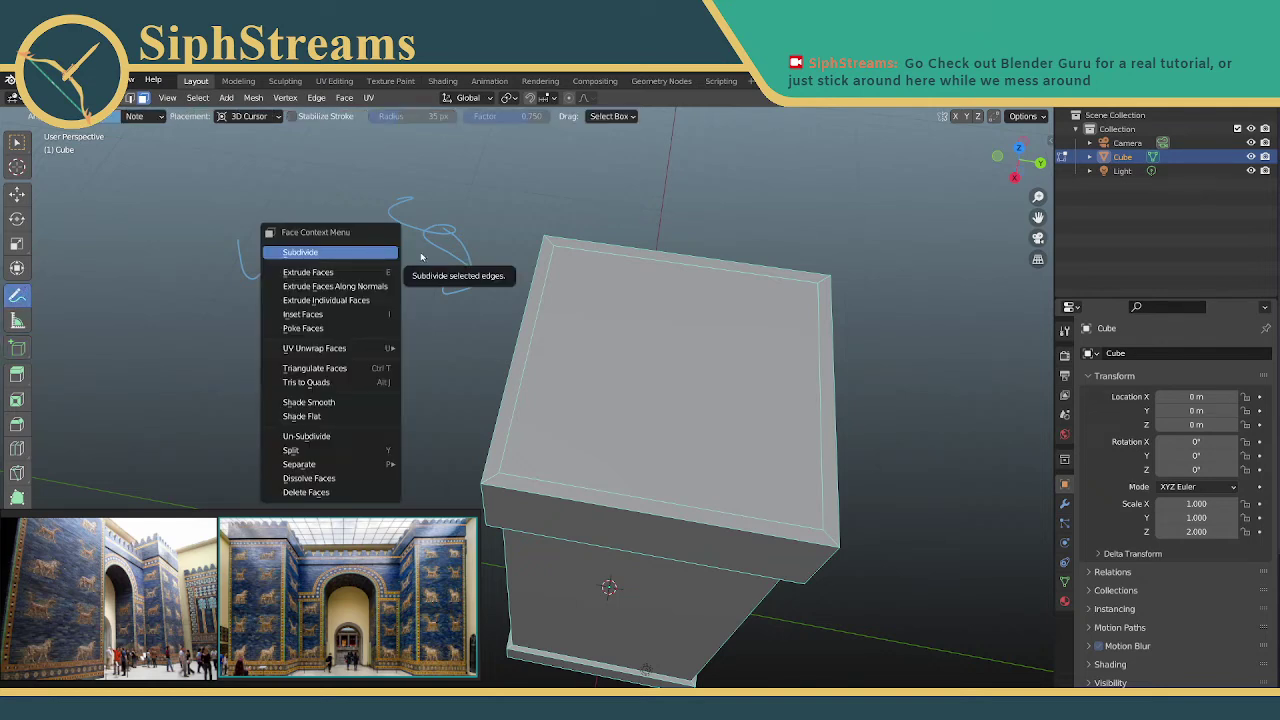
{"action": "left_click", "coordinate": [368, 330]}
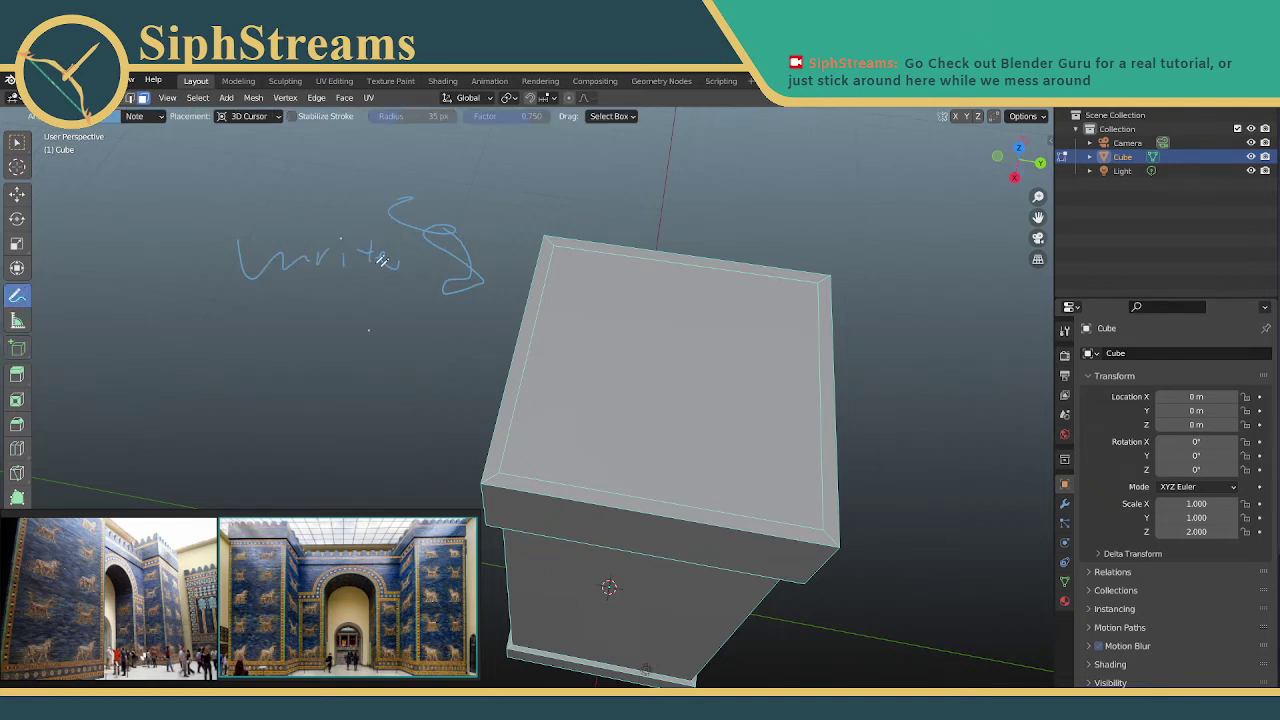
{"action": "right_click", "coordinate": [300, 234]}
Reset the annotation layer's colour to its default value
{"action": "left_click", "coordinate": [18, 296]}
{"action": "left_click", "coordinate": [147, 117]}
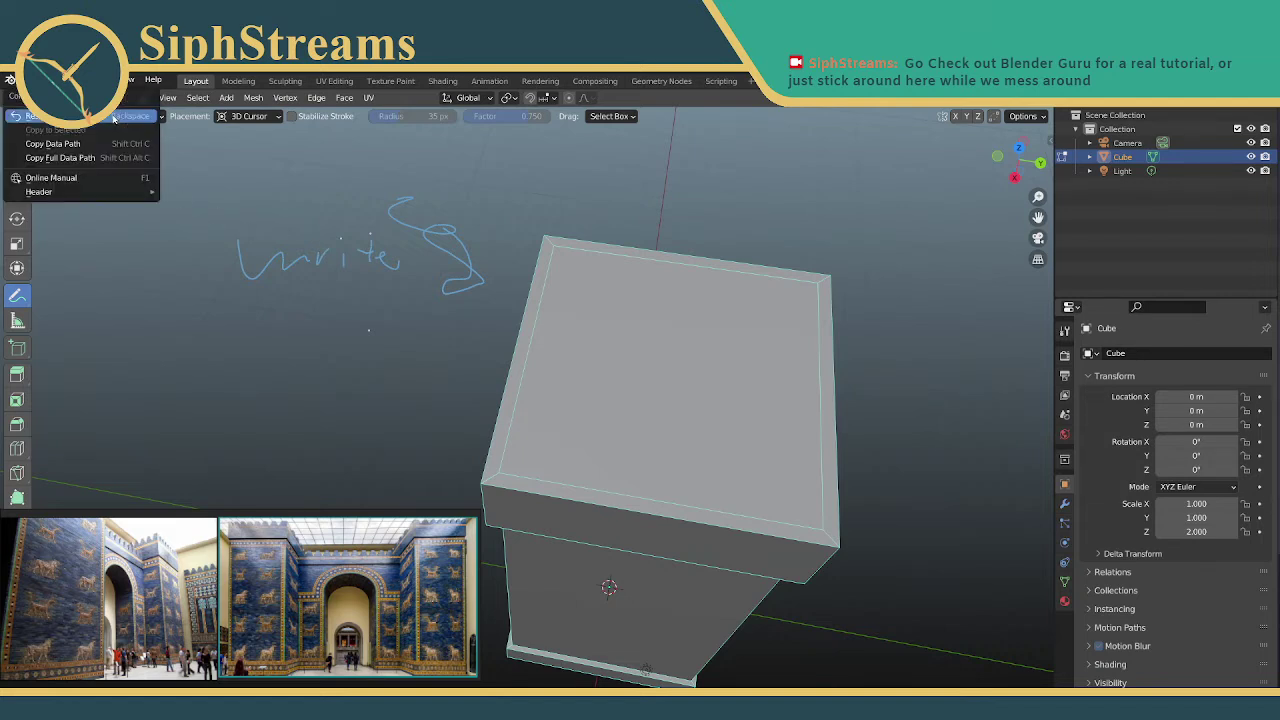
{"action": "left_click", "coordinate": [100, 122]}
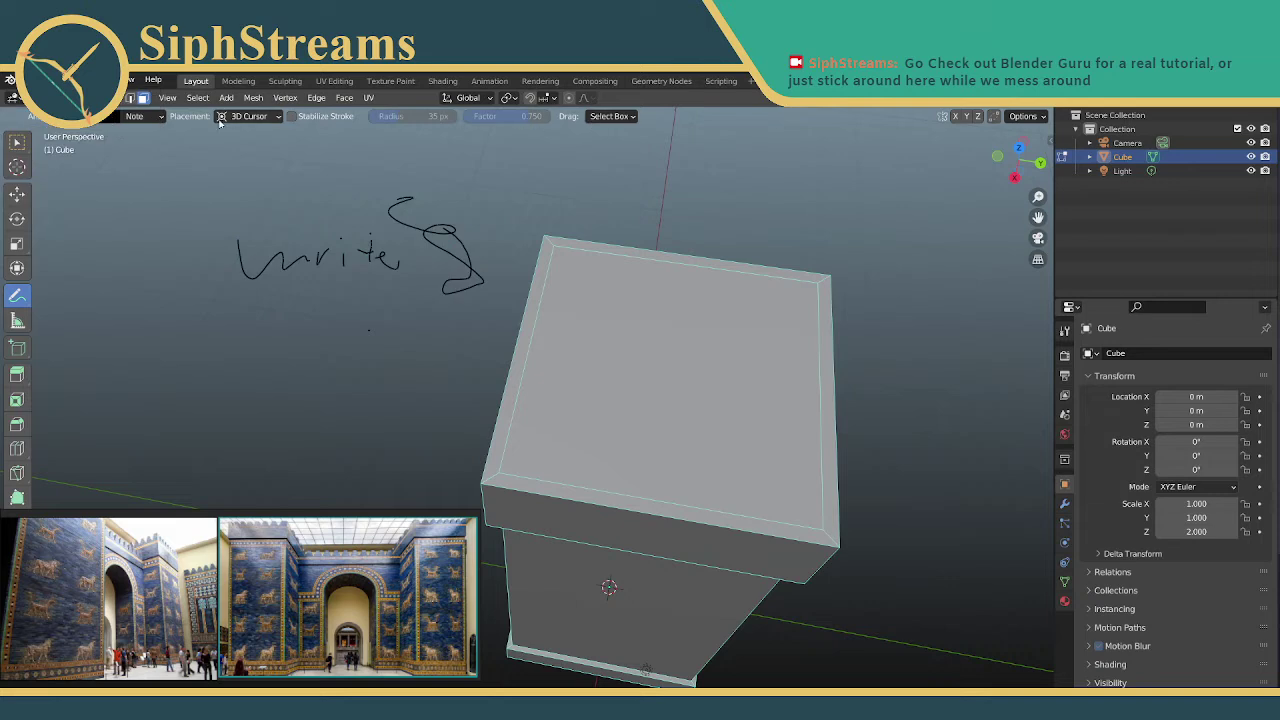
{"action": "left_click", "coordinate": [130, 117]}
Switch to Object Mode and try box-selecting the handwritten annotation to find a way to delete it
{"action": "left_click", "coordinate": [75, 98]}
{"action": "left_click", "coordinate": [75, 114]}
{"action": "left_click", "coordinate": [125, 97]}
{"action": "left_click_drag", "start_coordinate": [180, 160], "coordinate": [437, 319]}
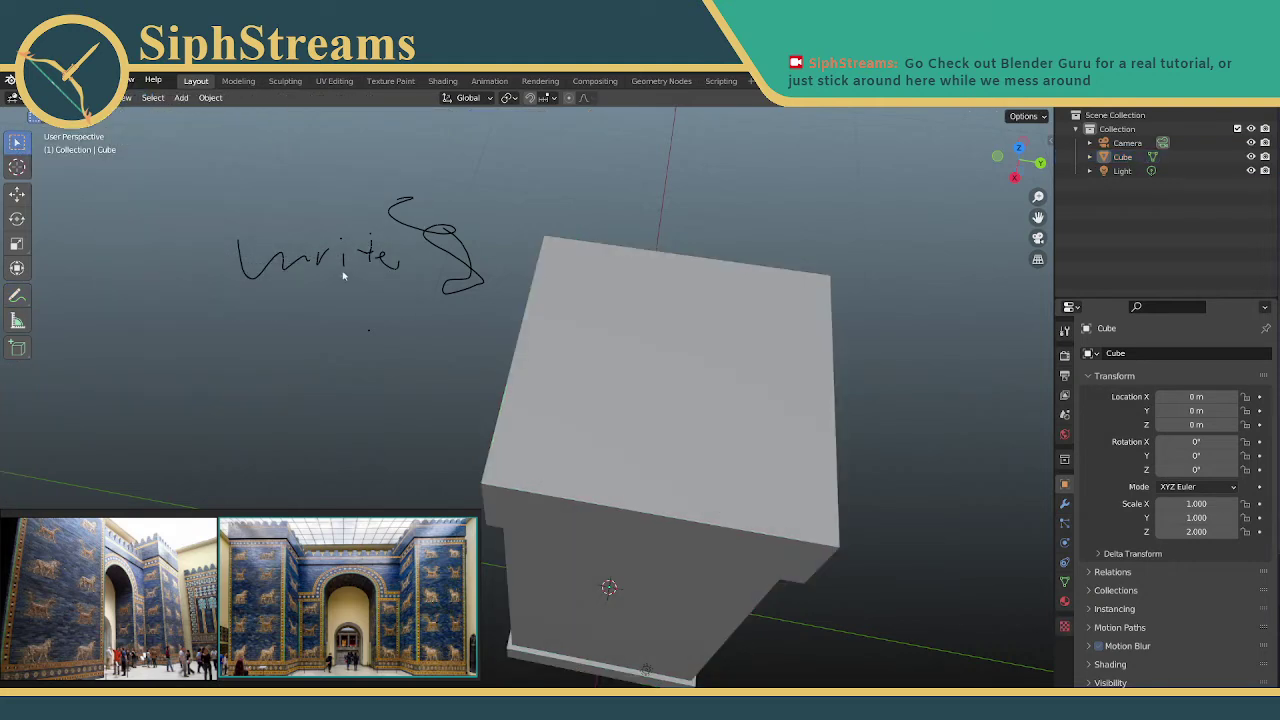
{"action": "right_click", "coordinate": [316, 258]}
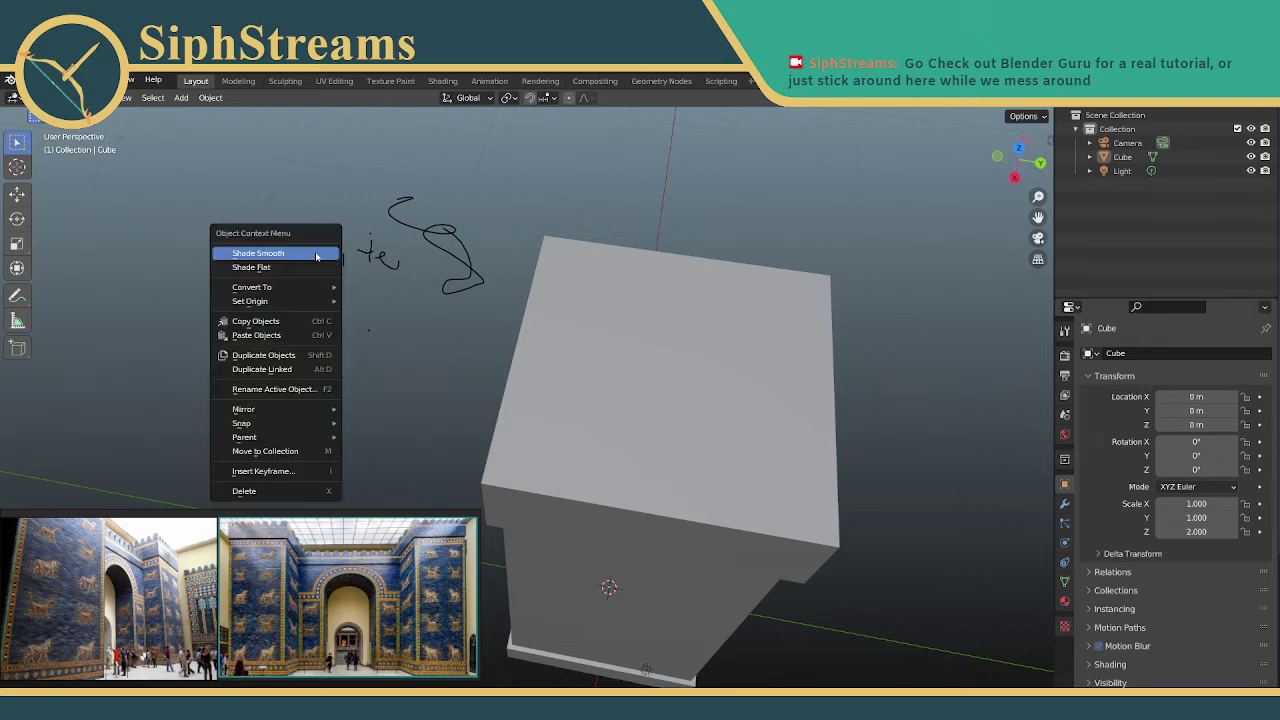
Set the Annotate tool's drag action to Select Circle and draw a large loop around the handwriting
{"action": "left_click", "coordinate": [17, 296]}
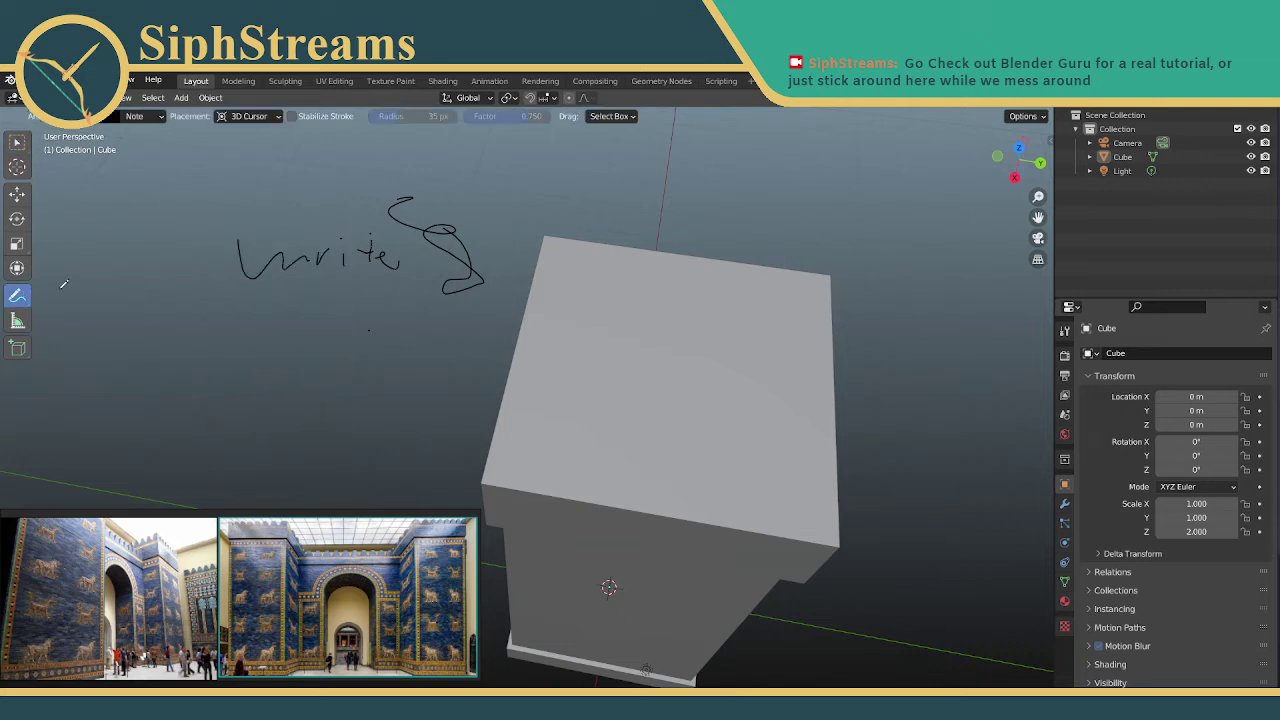
{"action": "right_click", "coordinate": [240, 257]}
{"action": "left_click", "coordinate": [625, 116]}
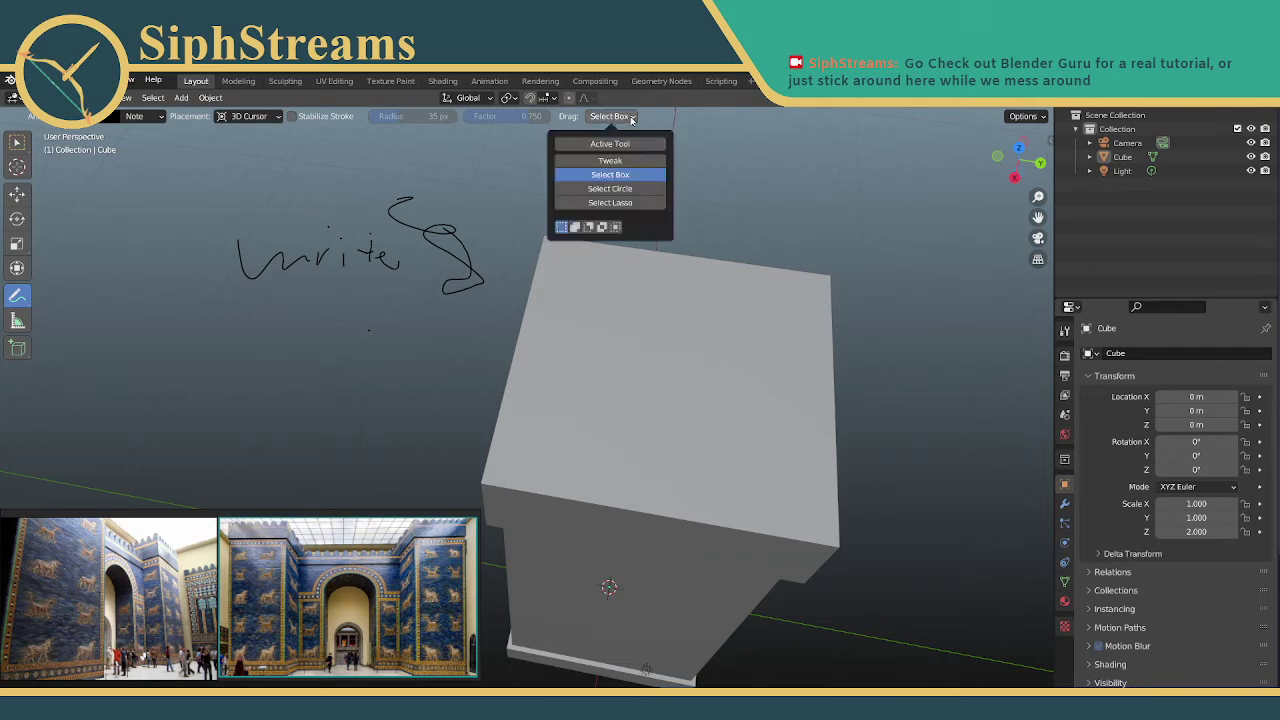
{"action": "left_click", "coordinate": [605, 190]}
{"action": "mouse_move", "coordinate": [344, 168]}
{"action": "left_mouse_down"}
{"action": "mouse_move", "coordinate": [240, 326]}
{"action": "mouse_move", "coordinate": [422, 338]}
{"action": "mouse_move", "coordinate": [512, 242]}
{"action": "mouse_move", "coordinate": [332, 155]}
{"action": "left_mouse_up"}
Examine the Annotate tool's settings, the viewport options and the program menus for a way to delete annotations
{"action": "left_click", "coordinate": [603, 117]}
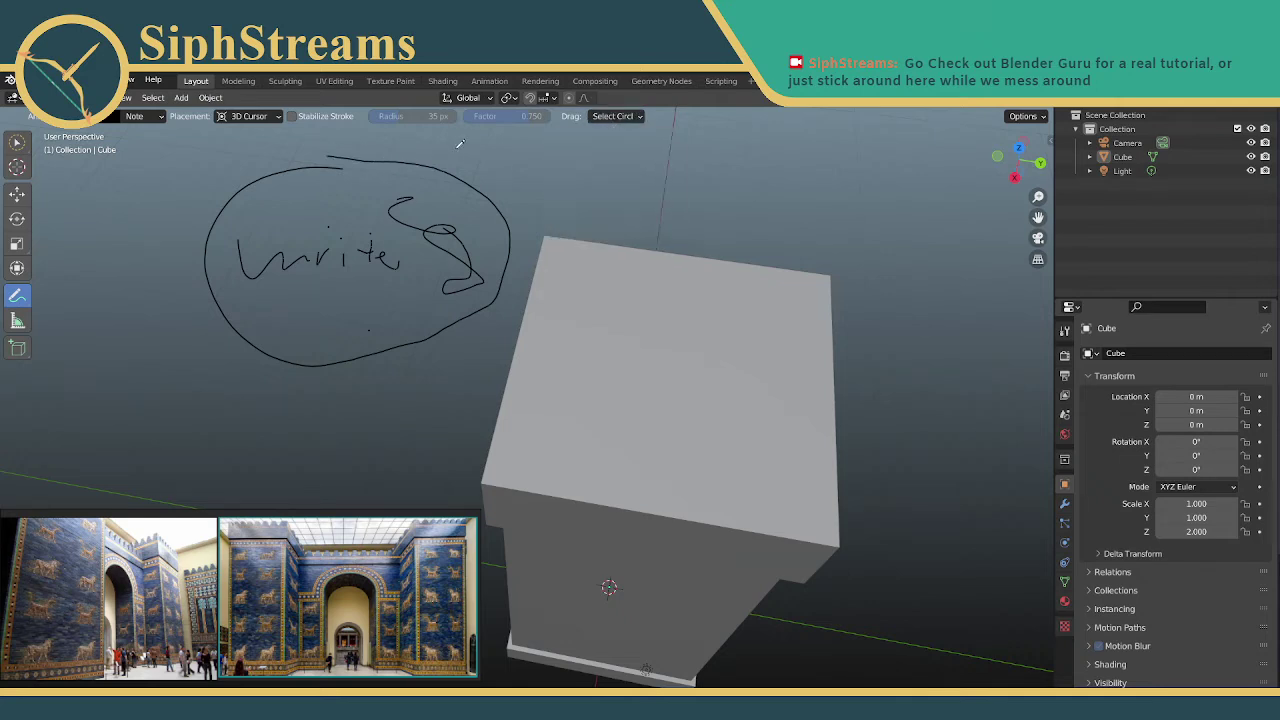
{"action": "right_click", "coordinate": [285, 189]}
{"action": "right_click", "coordinate": [316, 162]}
{"action": "left_click", "coordinate": [428, 181]}
{"action": "left_click", "coordinate": [237, 121]}
{"action": "left_click", "coordinate": [147, 116]}
{"action": "left_click", "coordinate": [620, 116]}
{"action": "left_click", "coordinate": [622, 116]}
{"action": "left_click", "coordinate": [30, 80]}
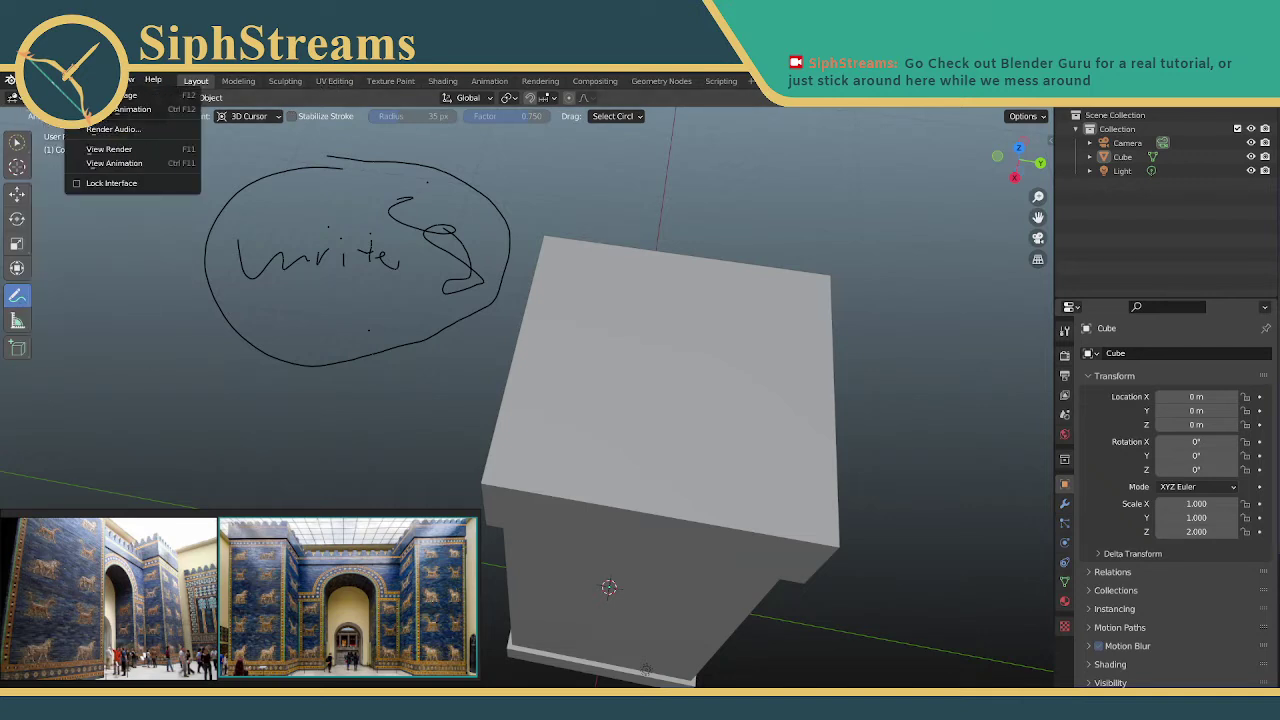
{"action": "mouse_move", "coordinate": [127, 80]}
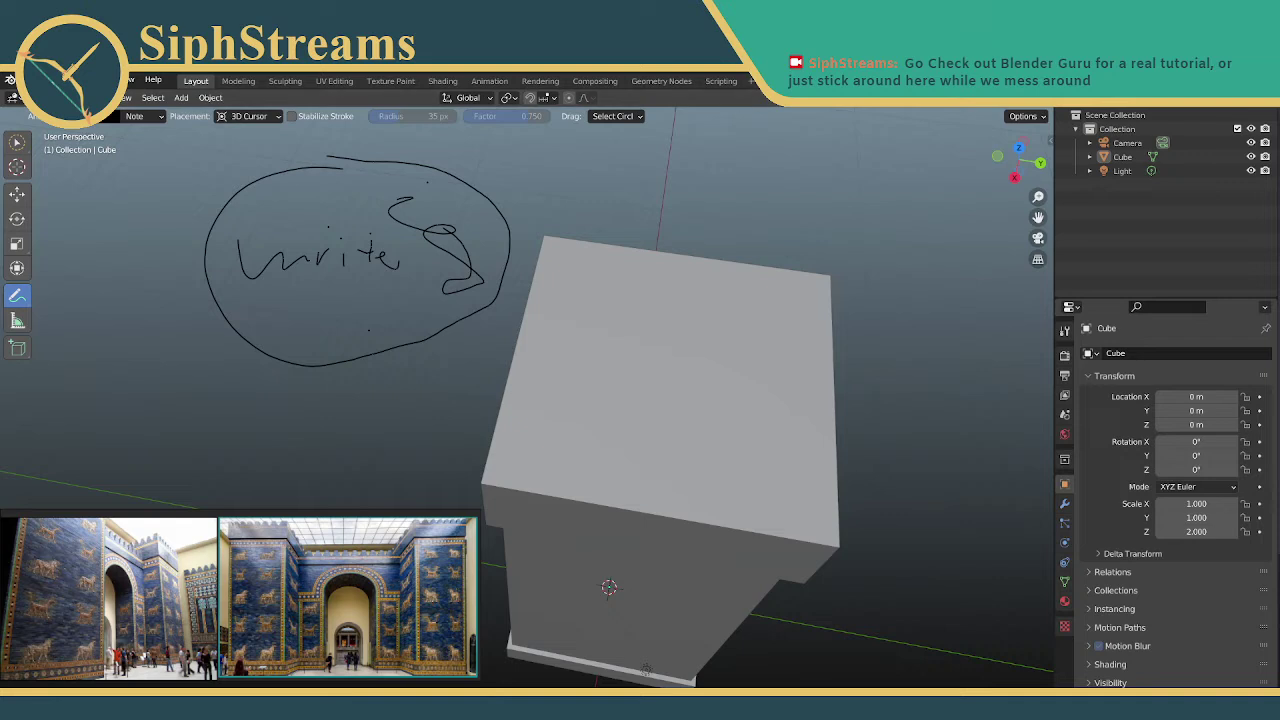
{"action": "left_click", "coordinate": [1023, 116]}
{"action": "right_click", "coordinate": [12, 303]}
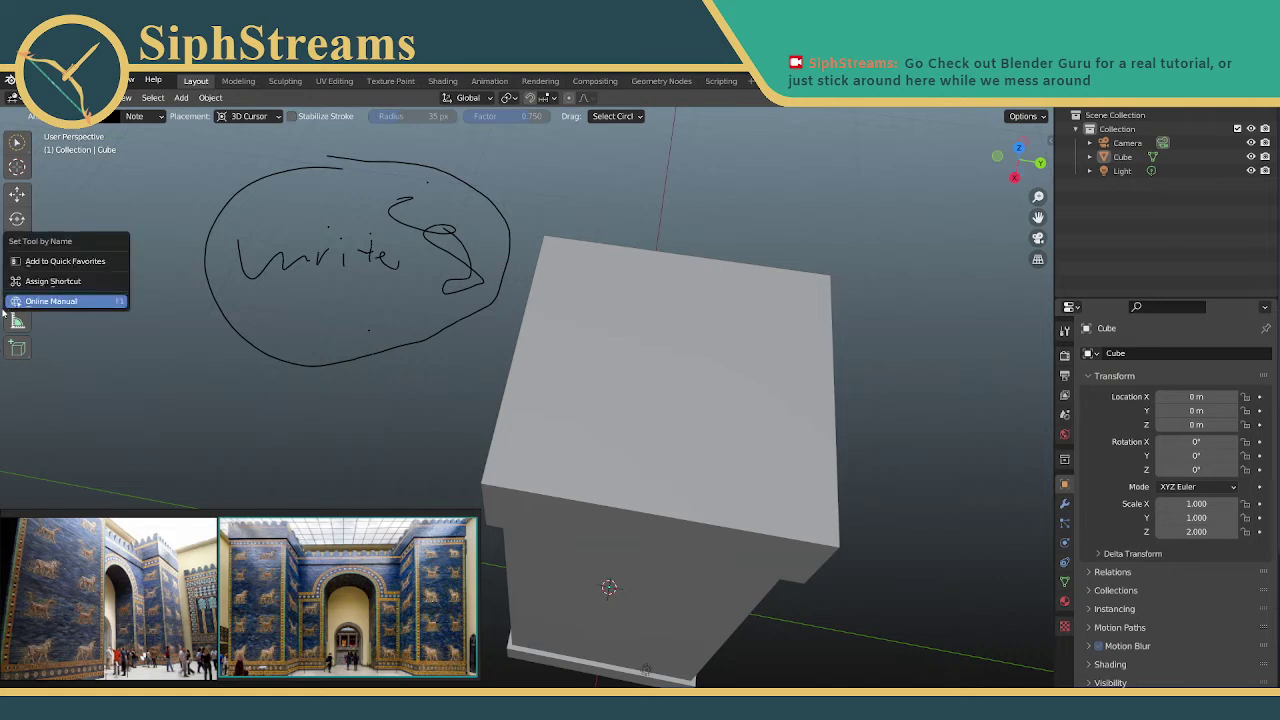
{"action": "left_click", "coordinate": [17, 325]}
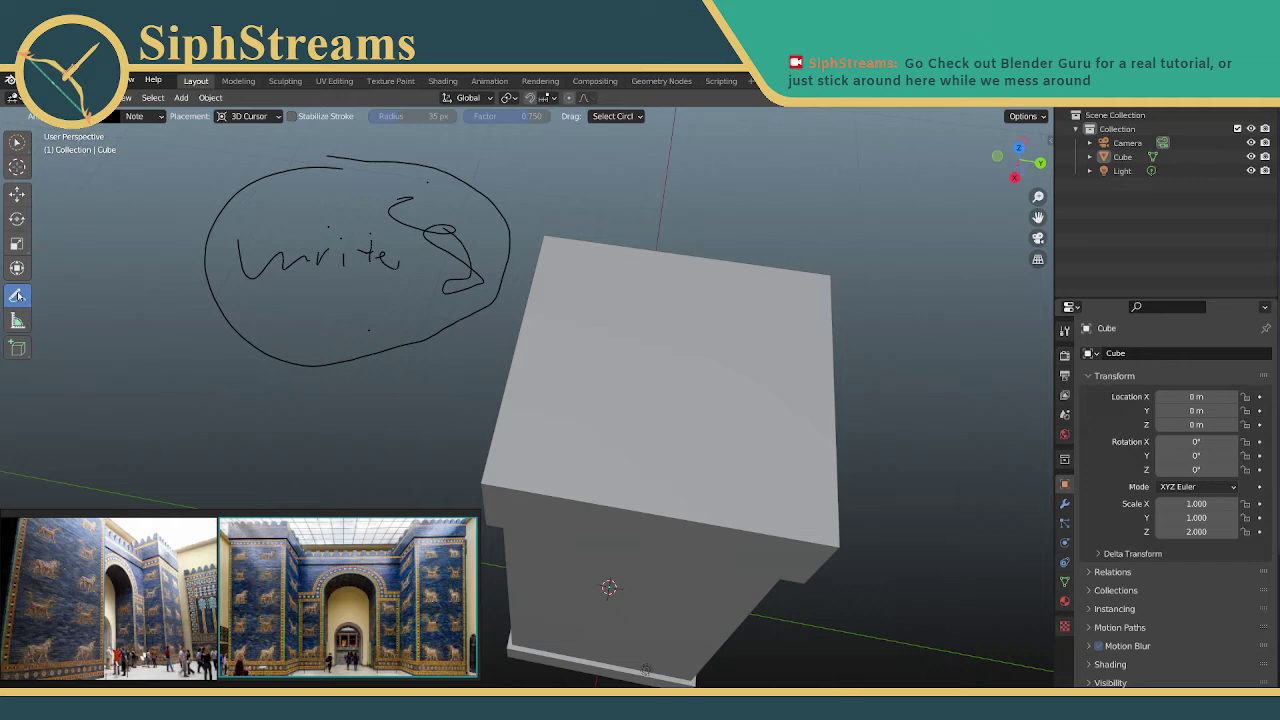
Erase the handwriting, the loop and all stray marks beside the tower with the Annotate Eraser
{"action": "mouse_move", "coordinate": [17, 295]}
{"action": "left_mouse_down"}
{"action": "mouse_move", "coordinate": [88, 324]}
{"action": "mouse_move", "coordinate": [103, 390]}
{"action": "left_mouse_up"}
{"action": "left_click", "coordinate": [103, 389]}
{"action": "mouse_move", "coordinate": [268, 186]}
{"action": "left_mouse_down"}
{"action": "mouse_move", "coordinate": [322, 336]}
{"action": "mouse_move", "coordinate": [233, 182]}
{"action": "mouse_move", "coordinate": [222, 305]}
{"action": "mouse_move", "coordinate": [291, 356]}
{"action": "mouse_move", "coordinate": [422, 351]}
{"action": "mouse_move", "coordinate": [502, 252]}
{"action": "mouse_move", "coordinate": [457, 171]}
{"action": "mouse_move", "coordinate": [400, 154]}
{"action": "mouse_move", "coordinate": [197, 250]}
{"action": "mouse_move", "coordinate": [335, 240]}
{"action": "mouse_move", "coordinate": [279, 285]}
{"action": "left_mouse_up"}
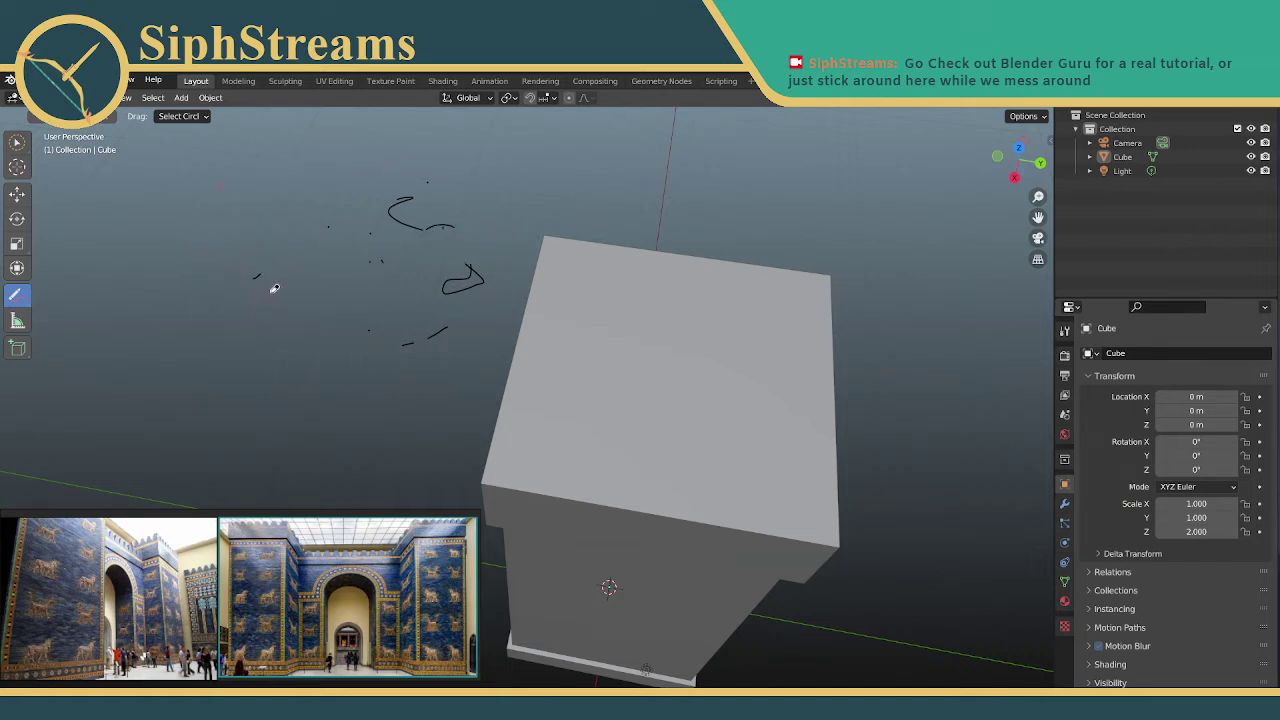
{"action": "mouse_move", "coordinate": [505, 277]}
{"action": "left_mouse_down"}
{"action": "mouse_move", "coordinate": [289, 341]}
{"action": "mouse_move", "coordinate": [449, 309]}
{"action": "mouse_move", "coordinate": [271, 286]}
{"action": "mouse_move", "coordinate": [407, 221]}
{"action": "mouse_move", "coordinate": [392, 186]}
{"action": "mouse_move", "coordinate": [372, 238]}
{"action": "left_mouse_up"}
{"action": "middle_click_drag", "start_coordinate": [288, 132], "coordinate": [571, 300]}
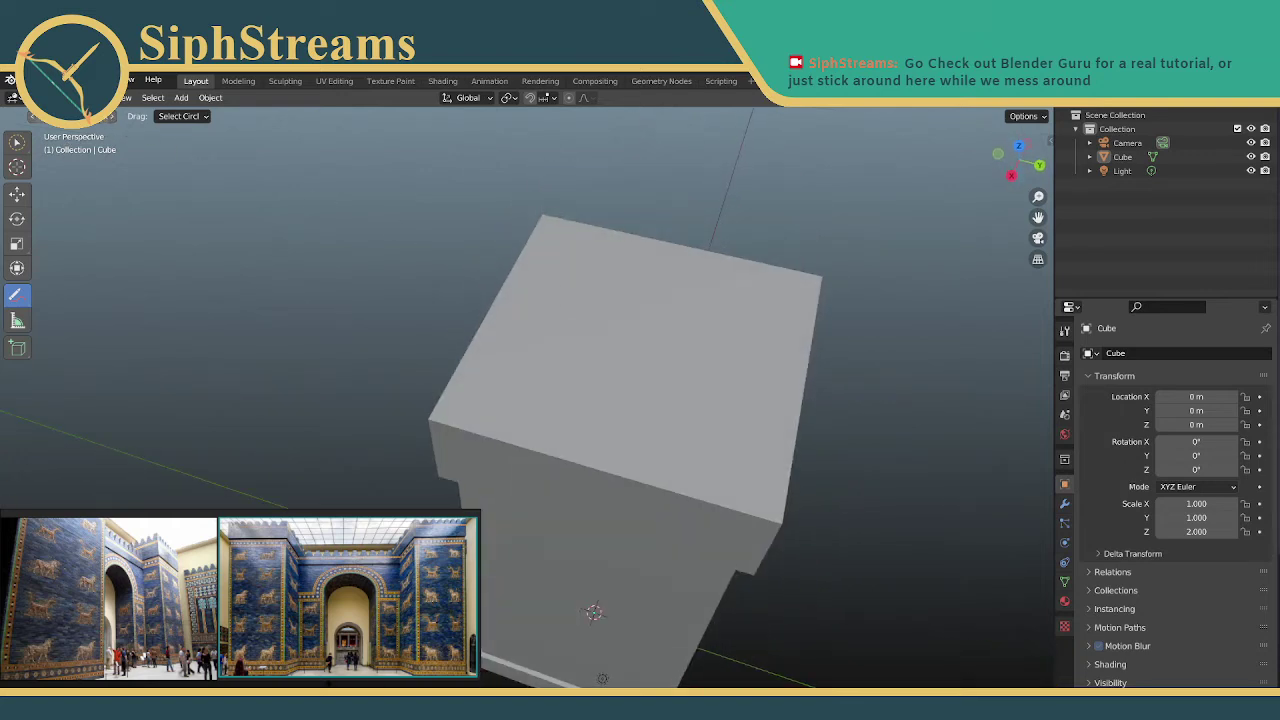
{"action": "left_click", "coordinate": [433, 329]}
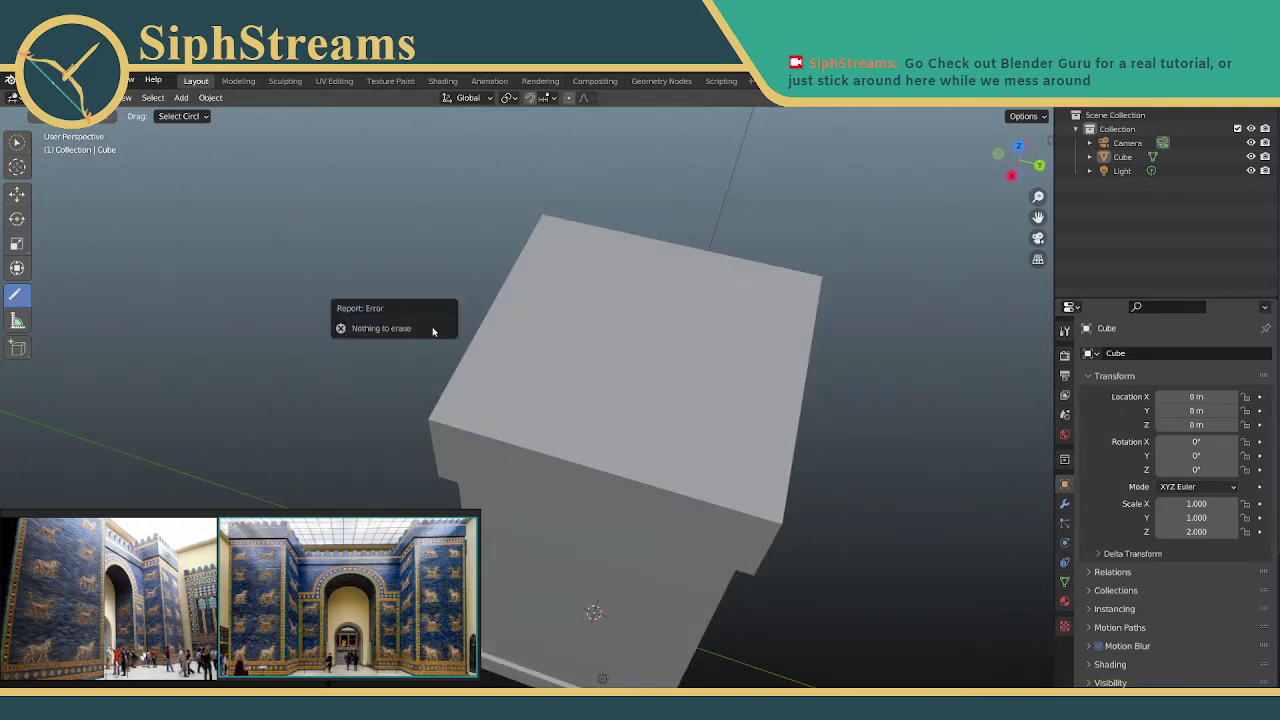
{"action": "left_click", "coordinate": [354, 258]}
Place the 3D cursor on the tower's top with the Cursor tool, and reposition it in the empty space beside the cap
{"action": "left_click", "coordinate": [17, 143]}
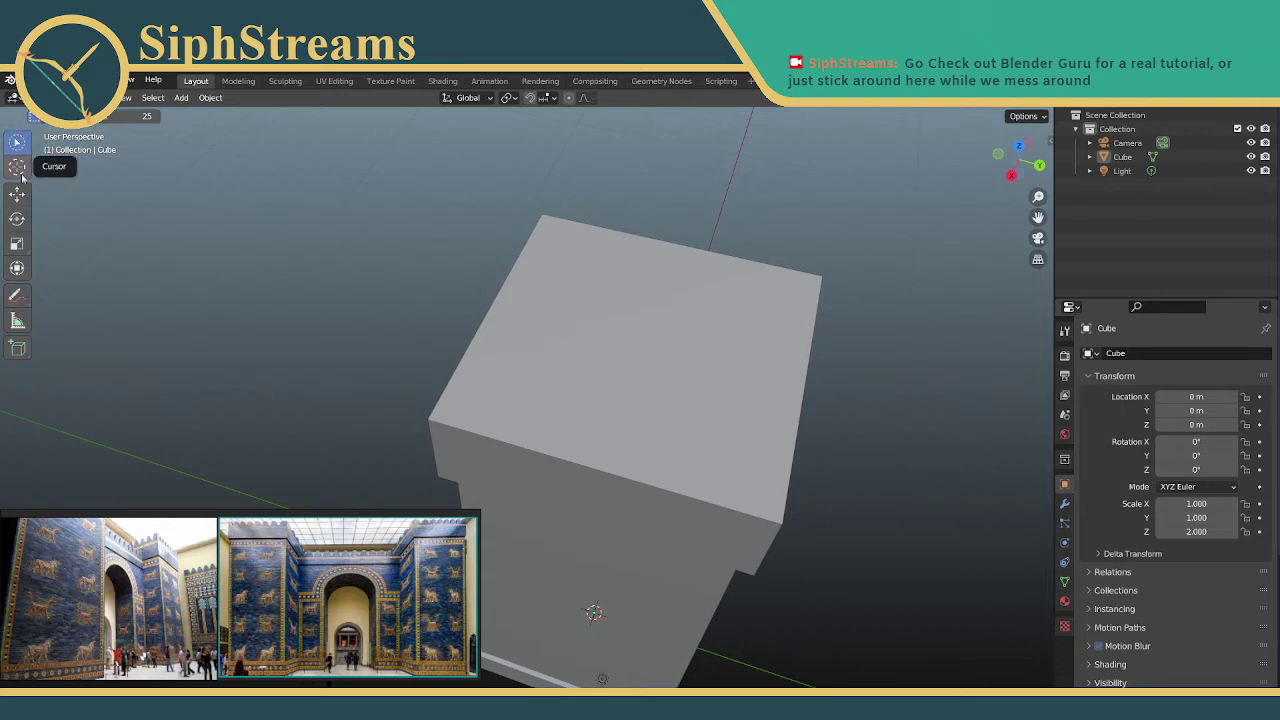
{"action": "left_click", "coordinate": [18, 168]}
{"action": "right_click", "coordinate": [744, 380], "text": "shift"}
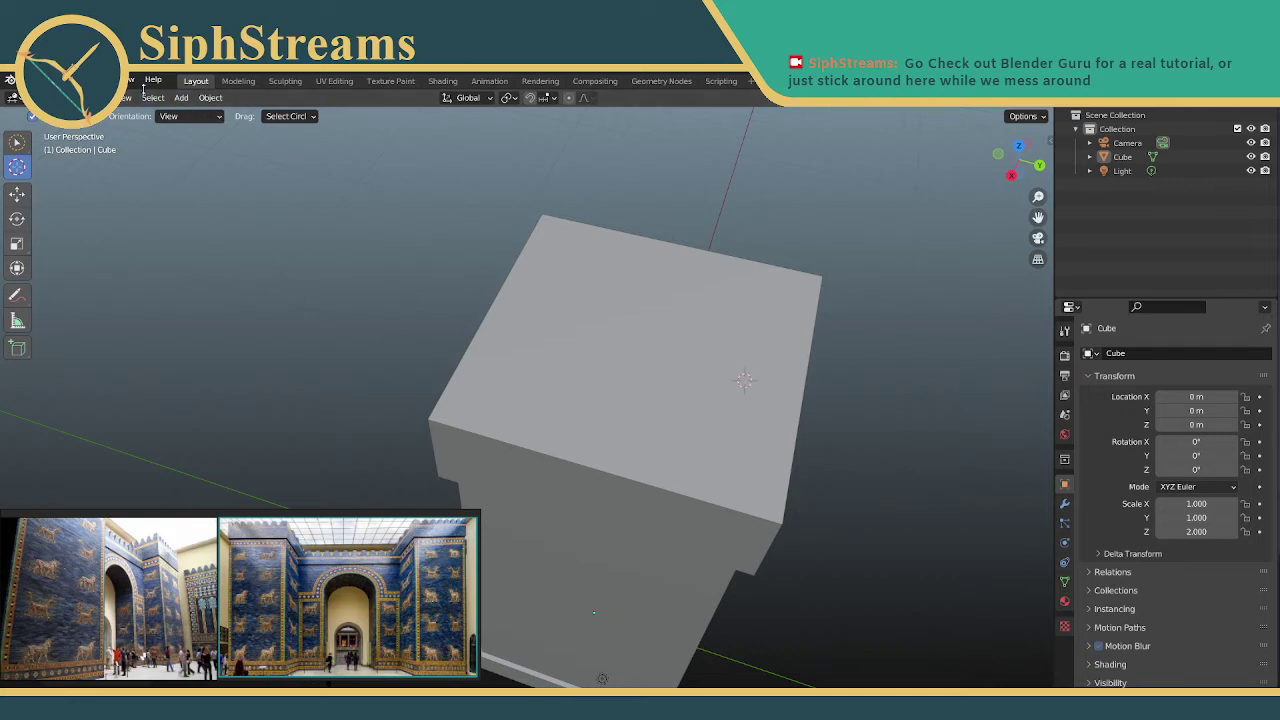
{"action": "left_click", "coordinate": [72, 98]}
{"action": "left_click", "coordinate": [72, 113]}
{"action": "middle_click_drag", "start_coordinate": [600, 321], "coordinate": [617, 278]}
{"action": "right_click", "coordinate": [451, 233], "text": "shift"}
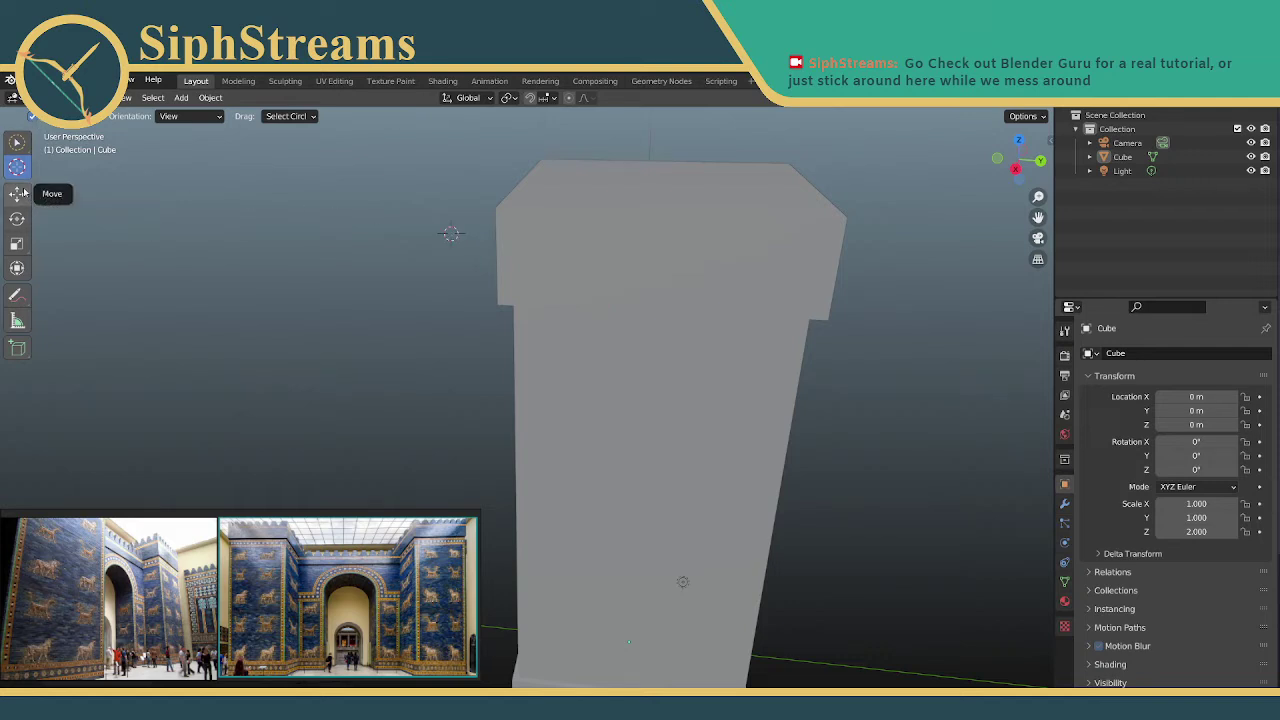
Select the tower with the Move tool active, switch to the Transform tool and clear the selection
{"action": "left_click", "coordinate": [17, 193]}
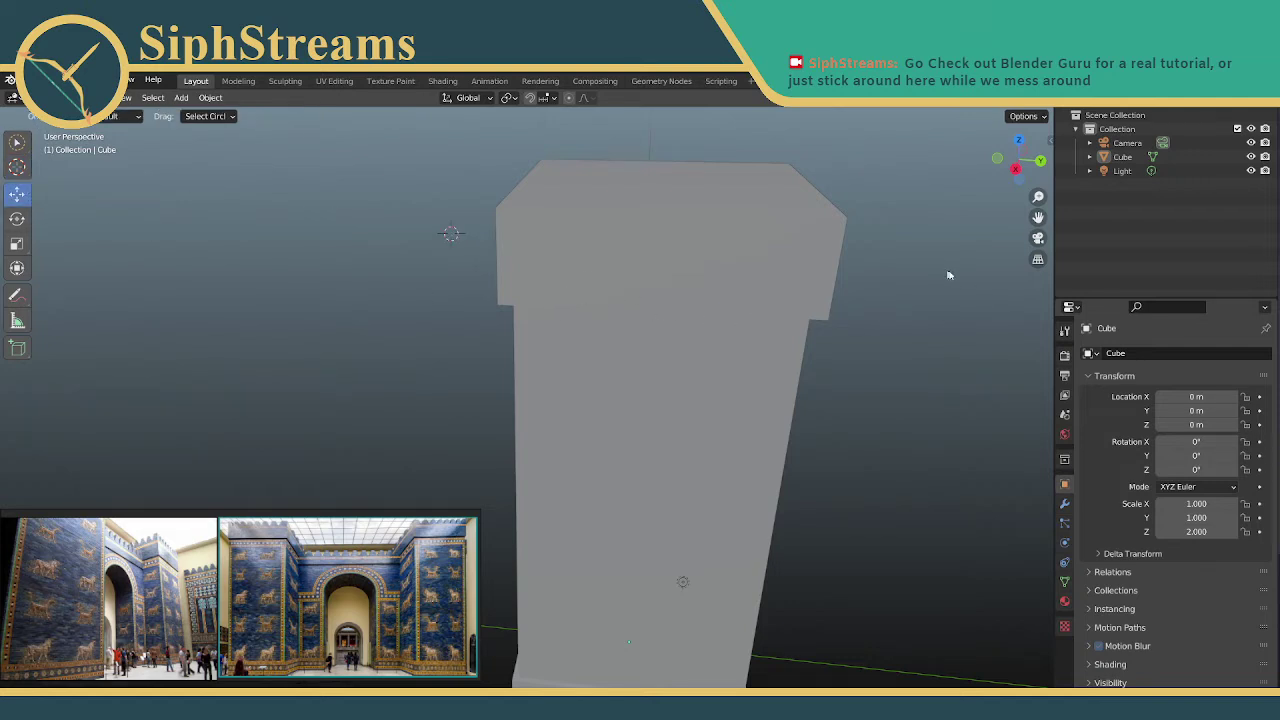
{"action": "left_click", "coordinate": [1140, 157]}
{"action": "left_click_drag", "start_coordinate": [519, 280], "coordinate": [511, 270]}
{"action": "left_click", "coordinate": [1103, 159]}
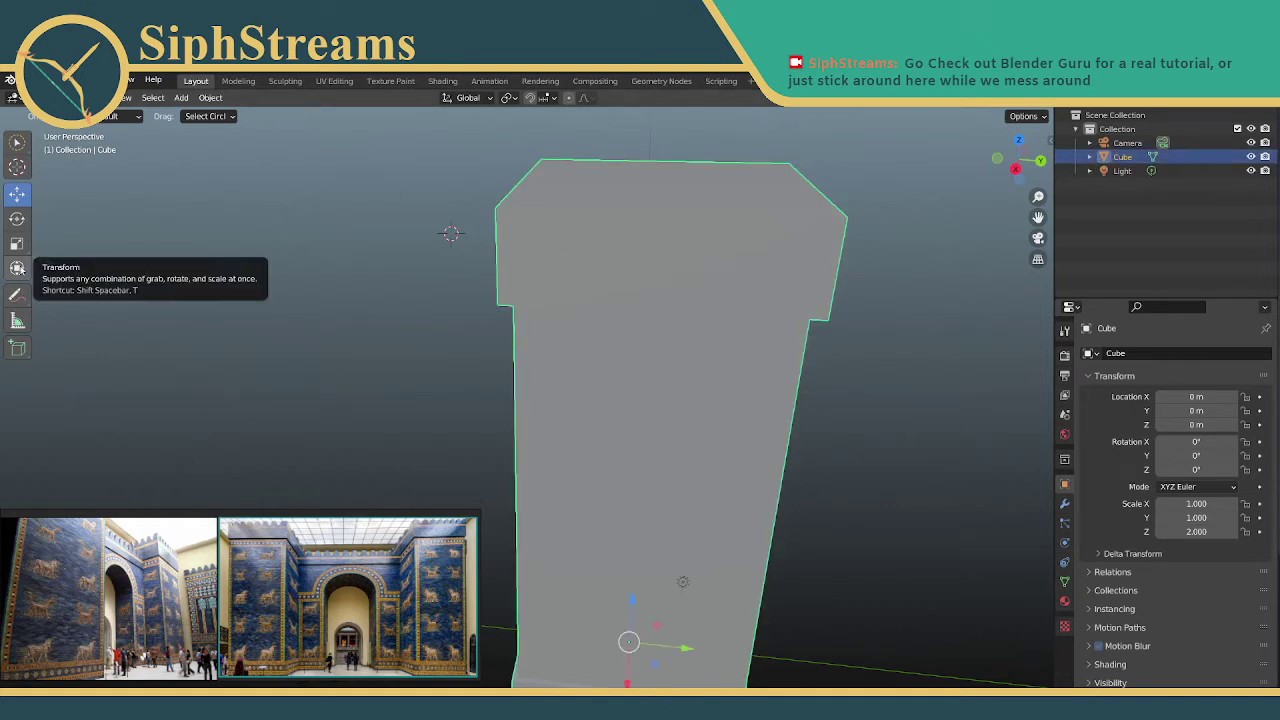
{"action": "left_click", "coordinate": [17, 267]}
{"action": "key", "text": "alt+a"}
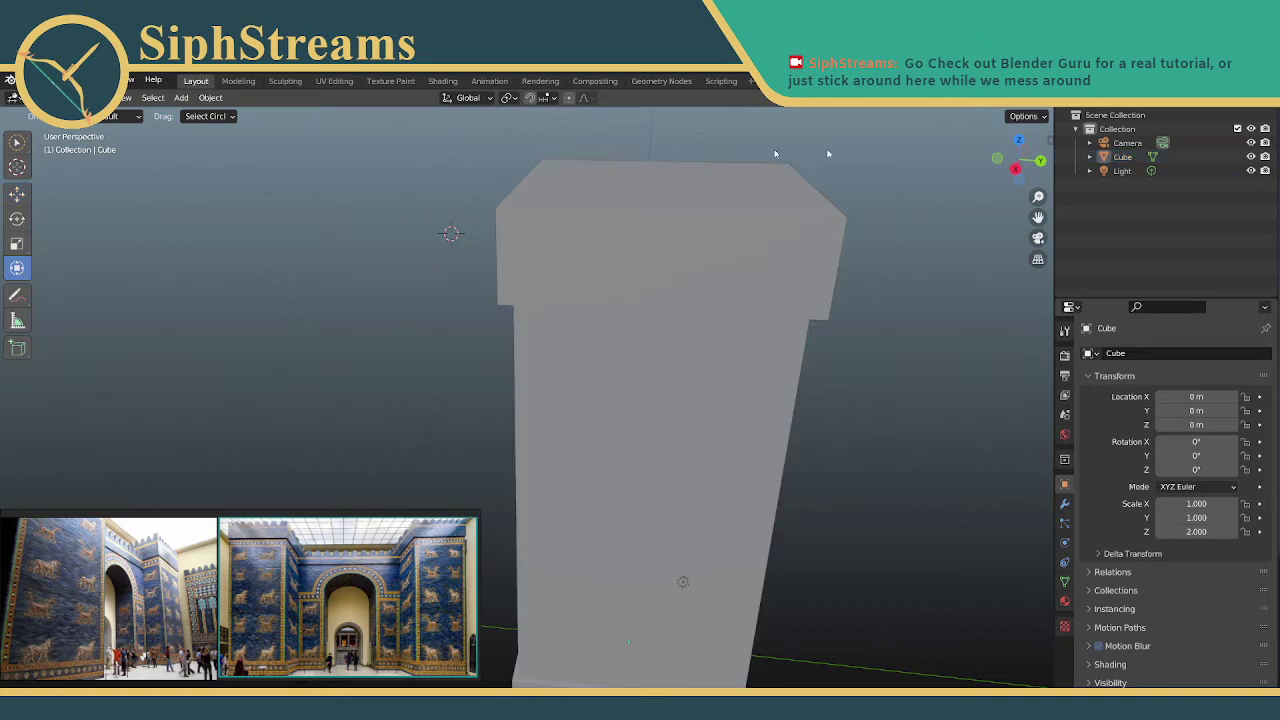
Set the Transform tool's drag action to Select Box and select the tower
{"action": "left_click", "coordinate": [200, 118]}
{"action": "left_click", "coordinate": [207, 174]}
{"action": "left_click", "coordinate": [649, 257]}
{"action": "right_click", "coordinate": [700, 289]}
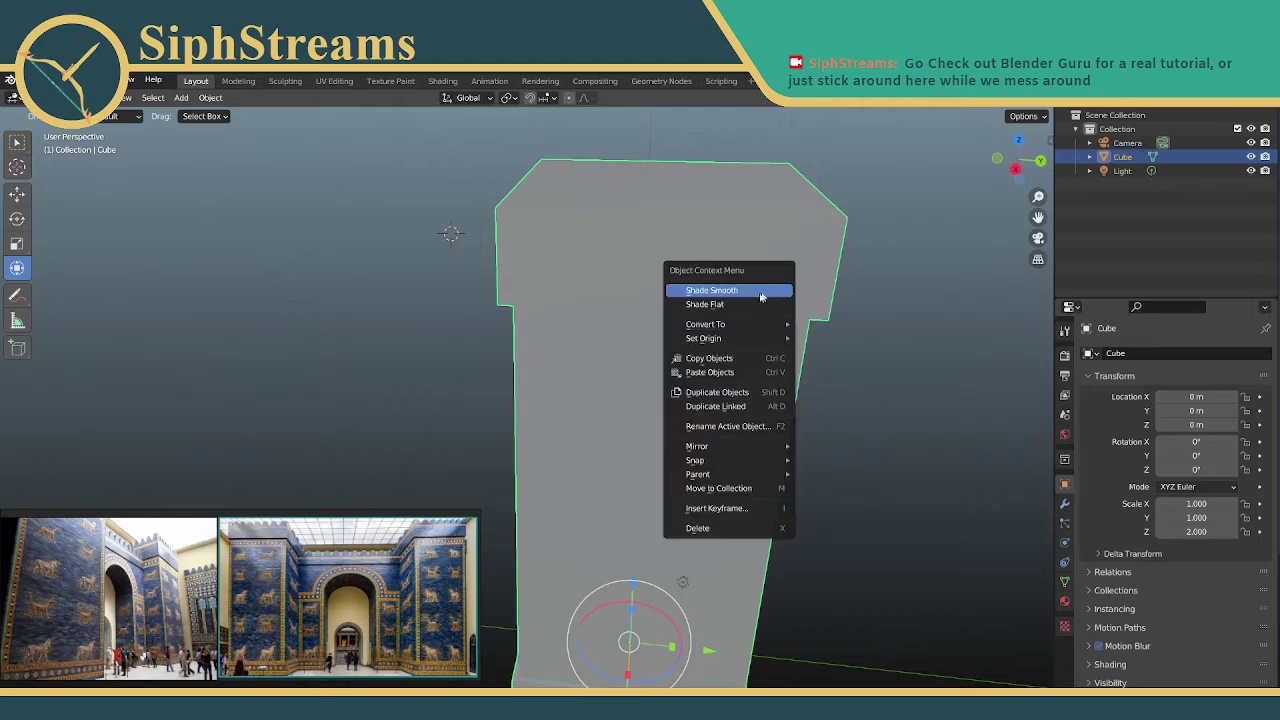
{"action": "left_click", "coordinate": [700, 303]}
Try moving the whole tower freely in the scene, and undo the move
{"action": "middle_click_drag", "start_coordinate": [657, 208], "coordinate": [665, 256]}
{"action": "right_click", "coordinate": [665, 256]}
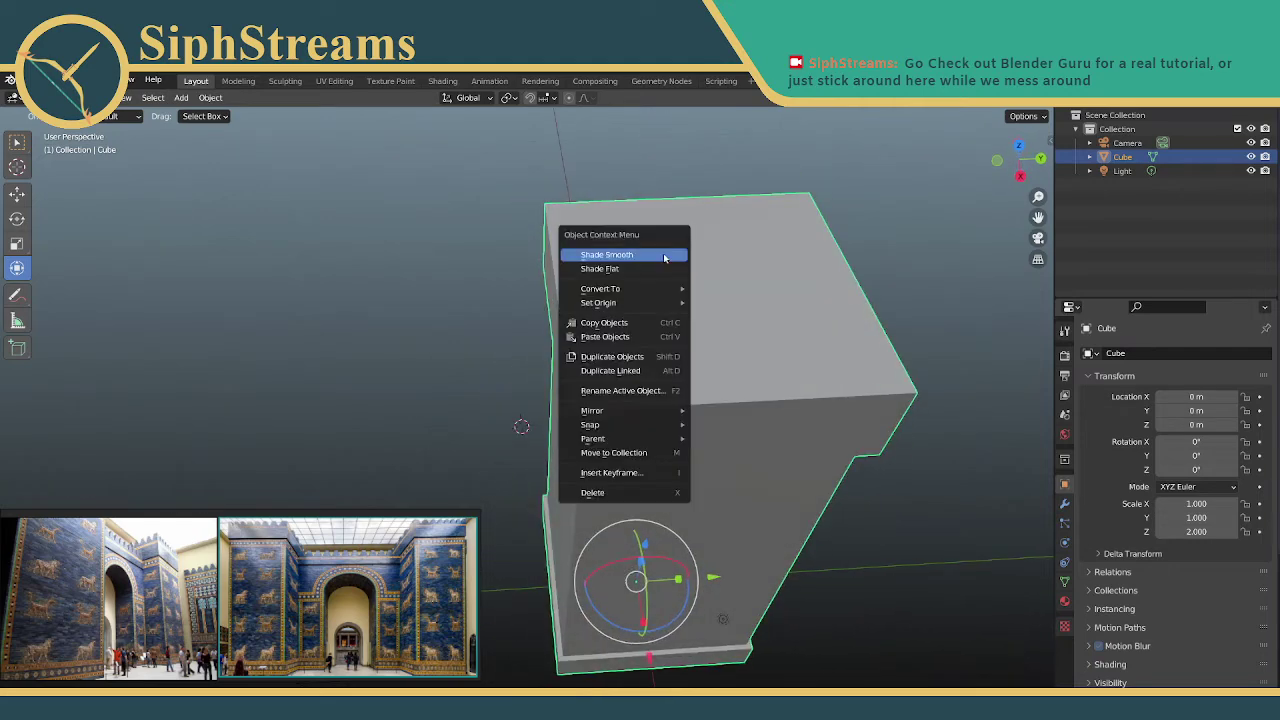
{"action": "key", "text": "g"}
{"action": "left_click", "coordinate": [728, 193]}
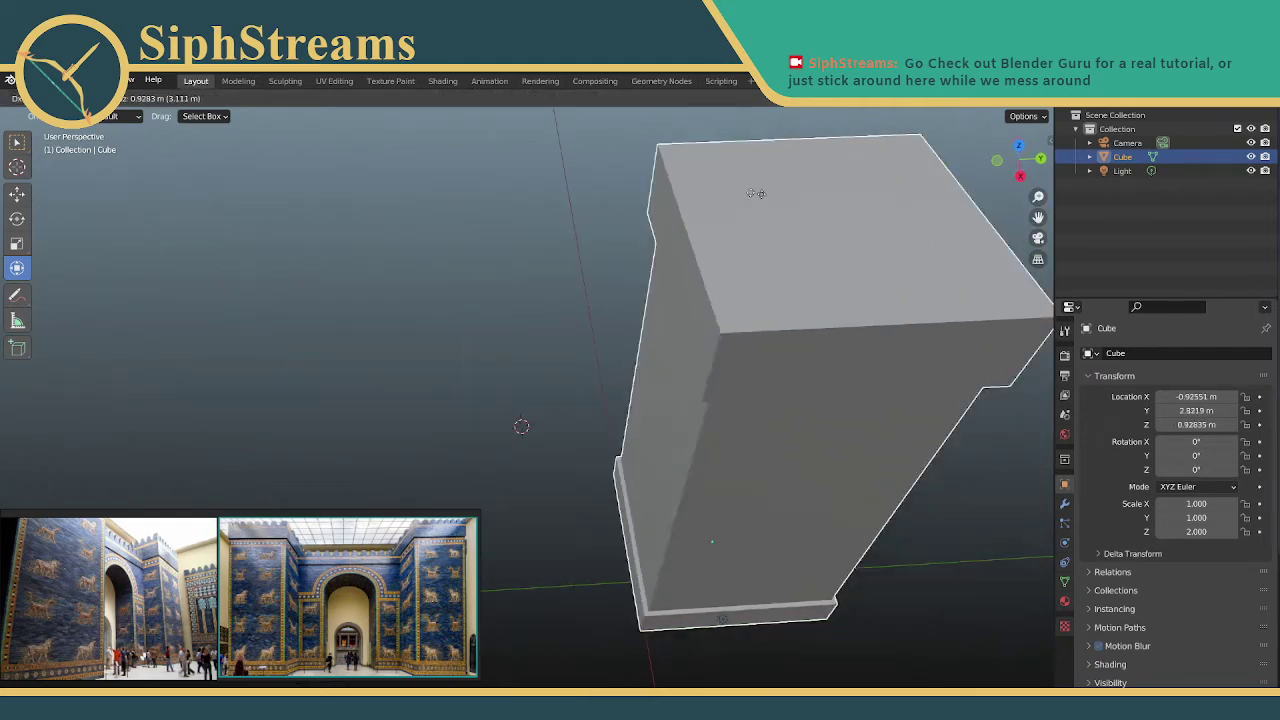
{"action": "key", "text": "ctrl+z"}
{"action": "middle_click_drag", "start_coordinate": [704, 239], "coordinate": [713, 197]}
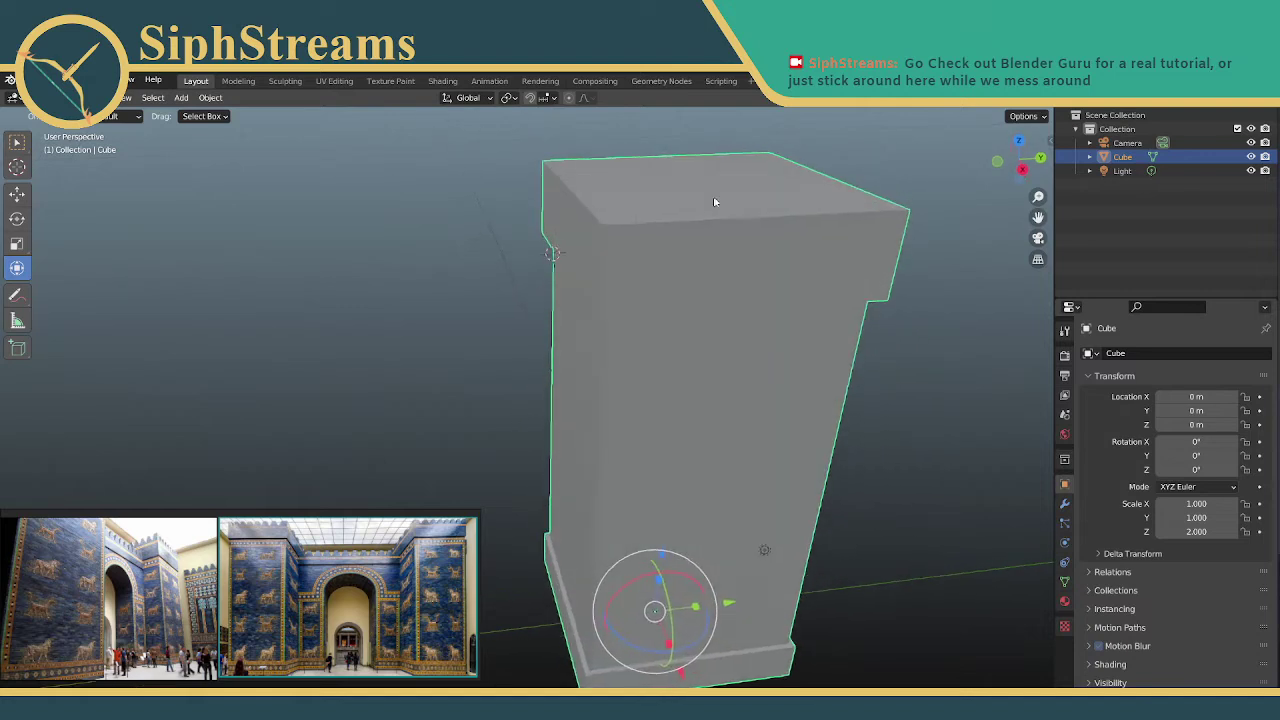
Return the tower to Edit Mode with the cap's top face in view
{"action": "scroll", "coordinate": [640, 190], "scroll_direction": "up", "scroll_amount": 1}
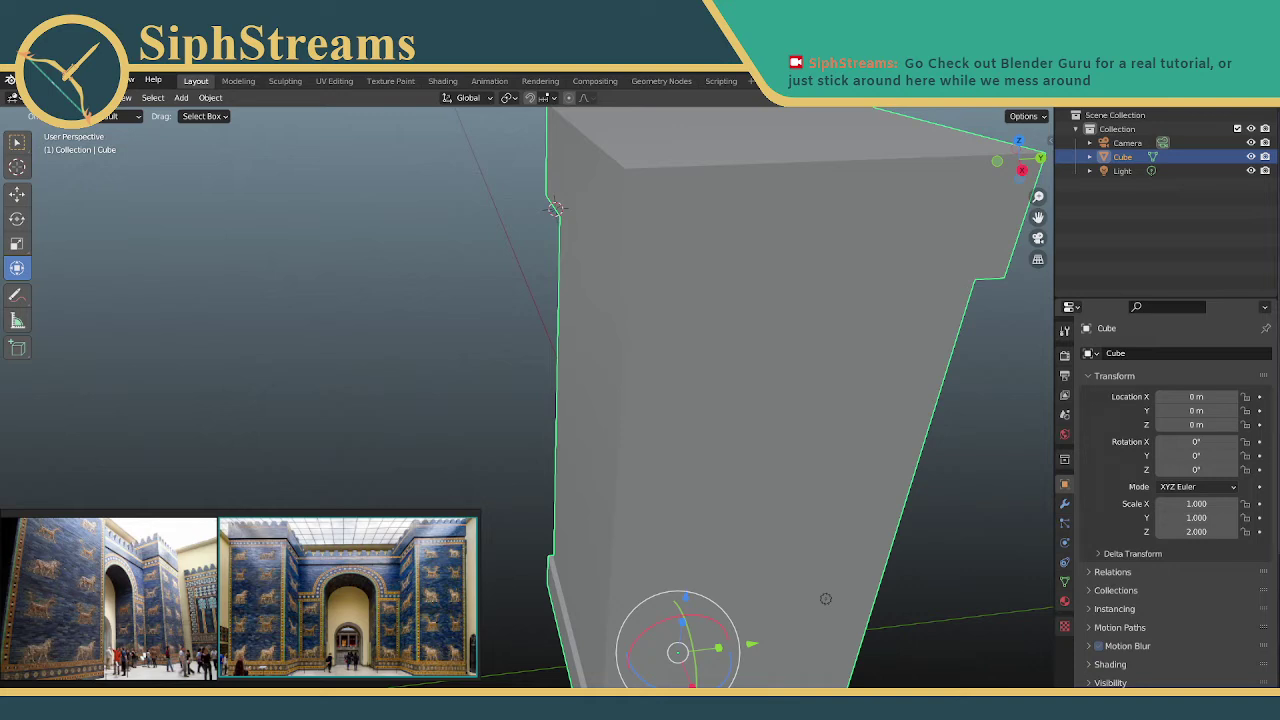
{"action": "scroll", "coordinate": [529, 185], "scroll_direction": "down", "scroll_amount": 5}
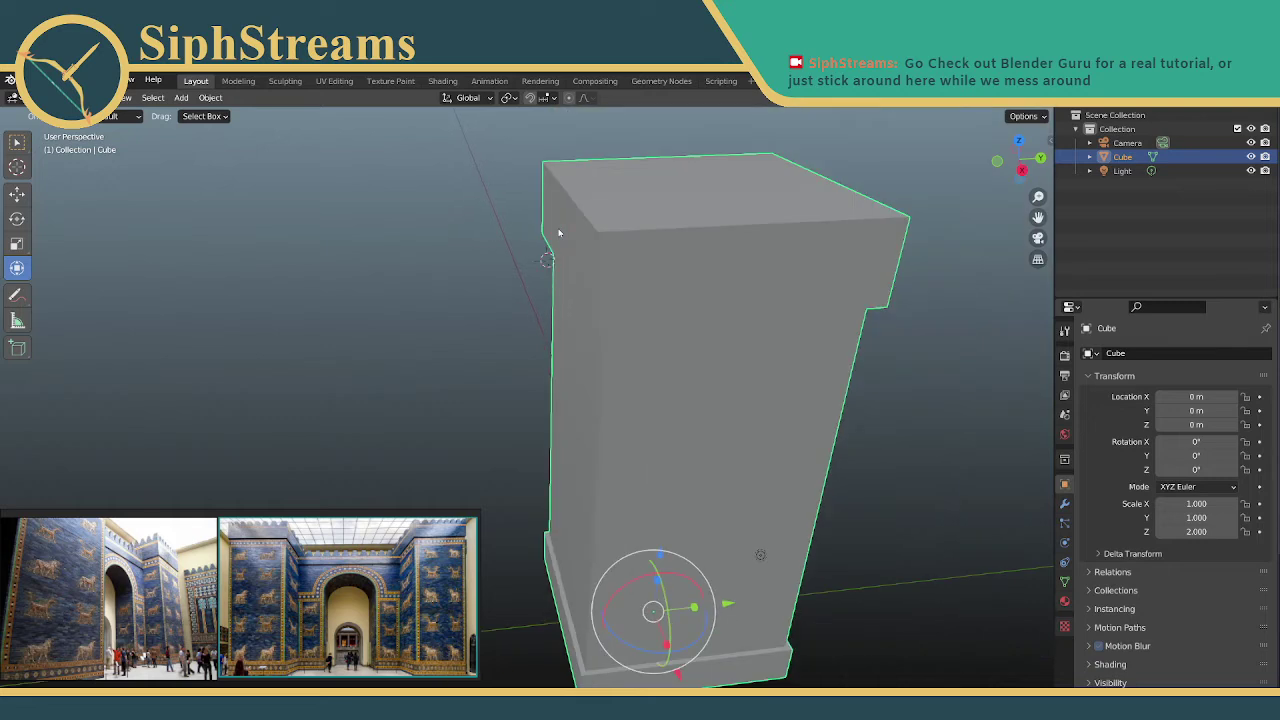
{"action": "middle_click_drag", "start_coordinate": [535, 215], "coordinate": [563, 245]}
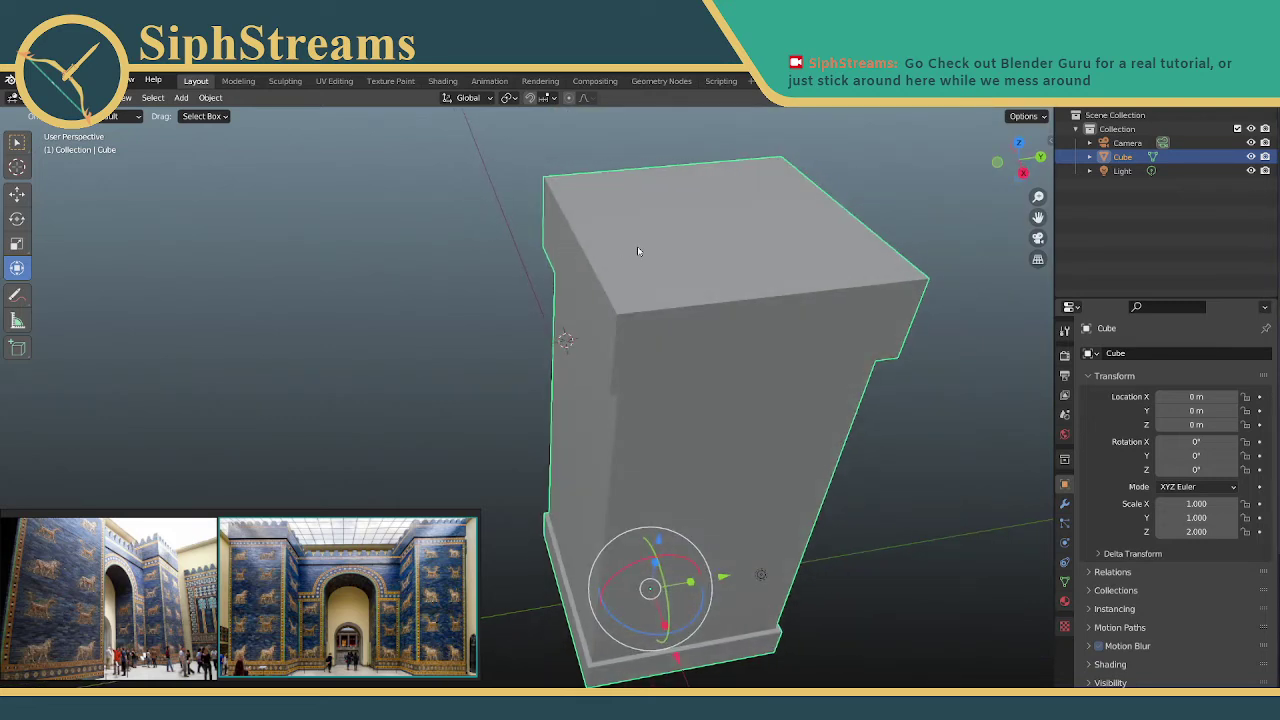
{"action": "left_click", "coordinate": [75, 98]}
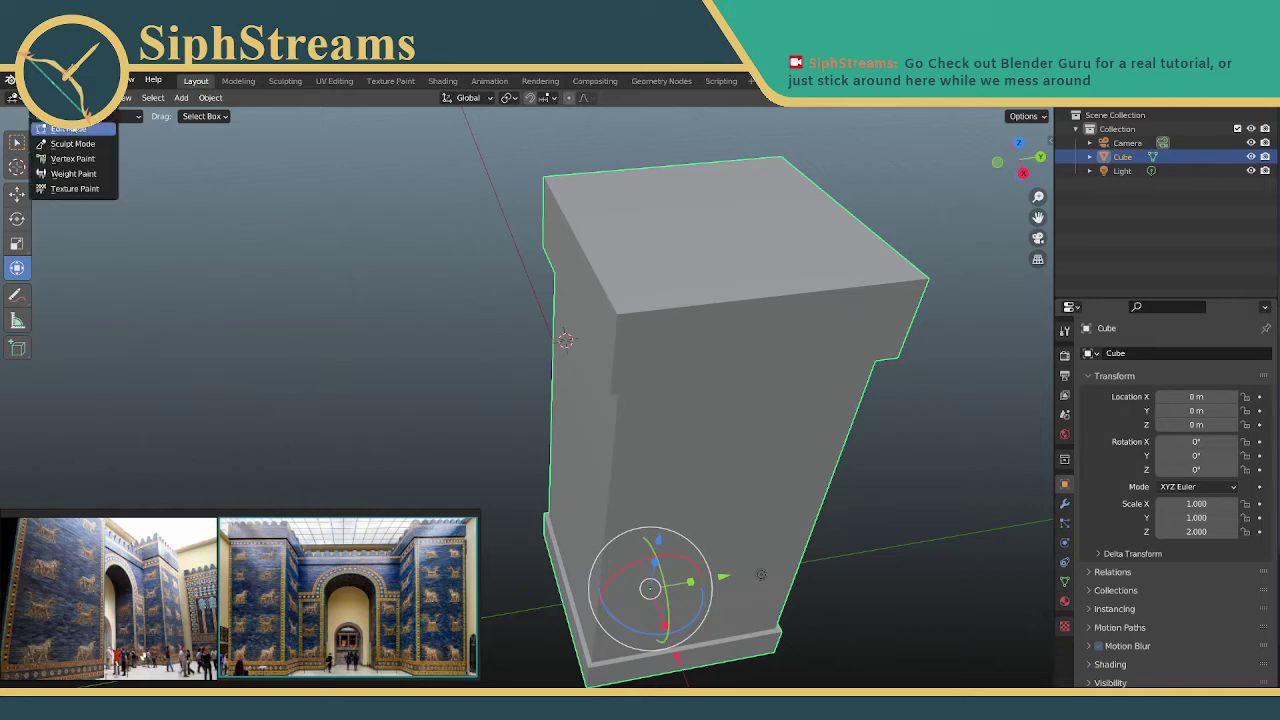
{"action": "left_click", "coordinate": [70, 129]}
{"action": "middle_click_drag", "start_coordinate": [627, 577], "coordinate": [791, 308]}
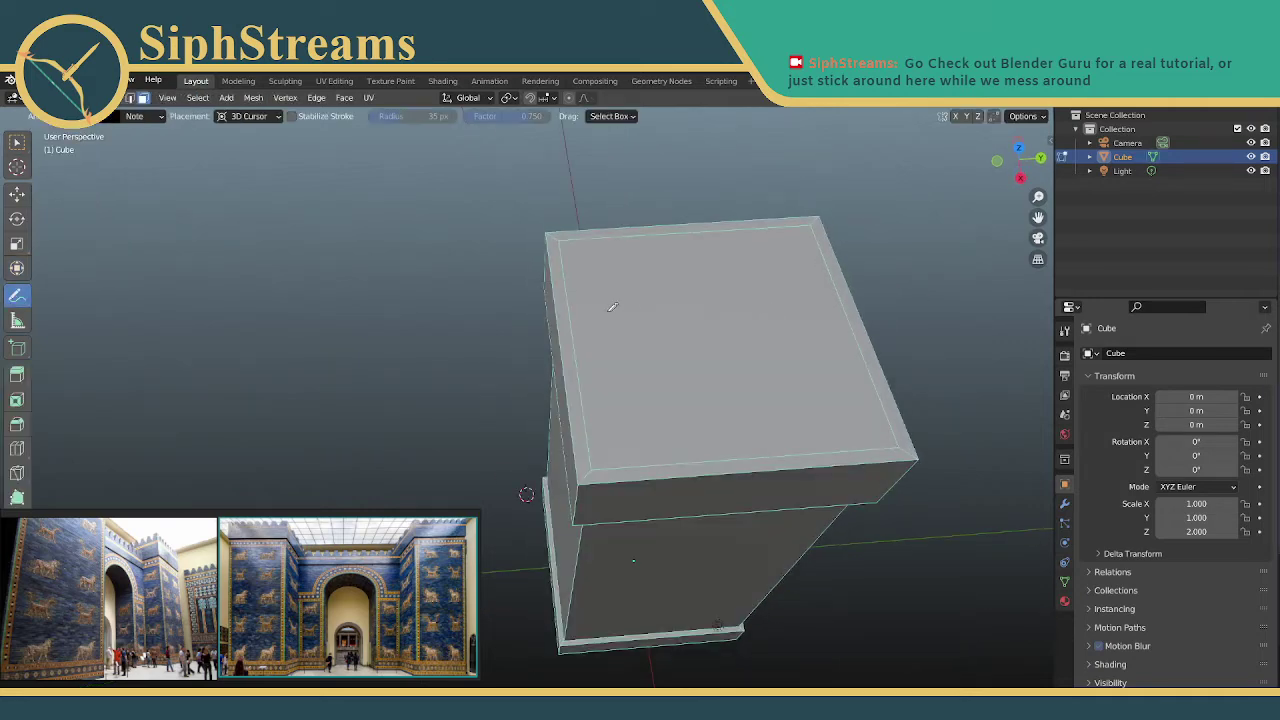
Test selecting rim faces on the cap's −Y and −X sides with the Annotate, Transform and Move tools
{"action": "left_click", "coordinate": [566, 322]}
{"action": "left_click_drag", "start_coordinate": [17, 295], "coordinate": [105, 383]}
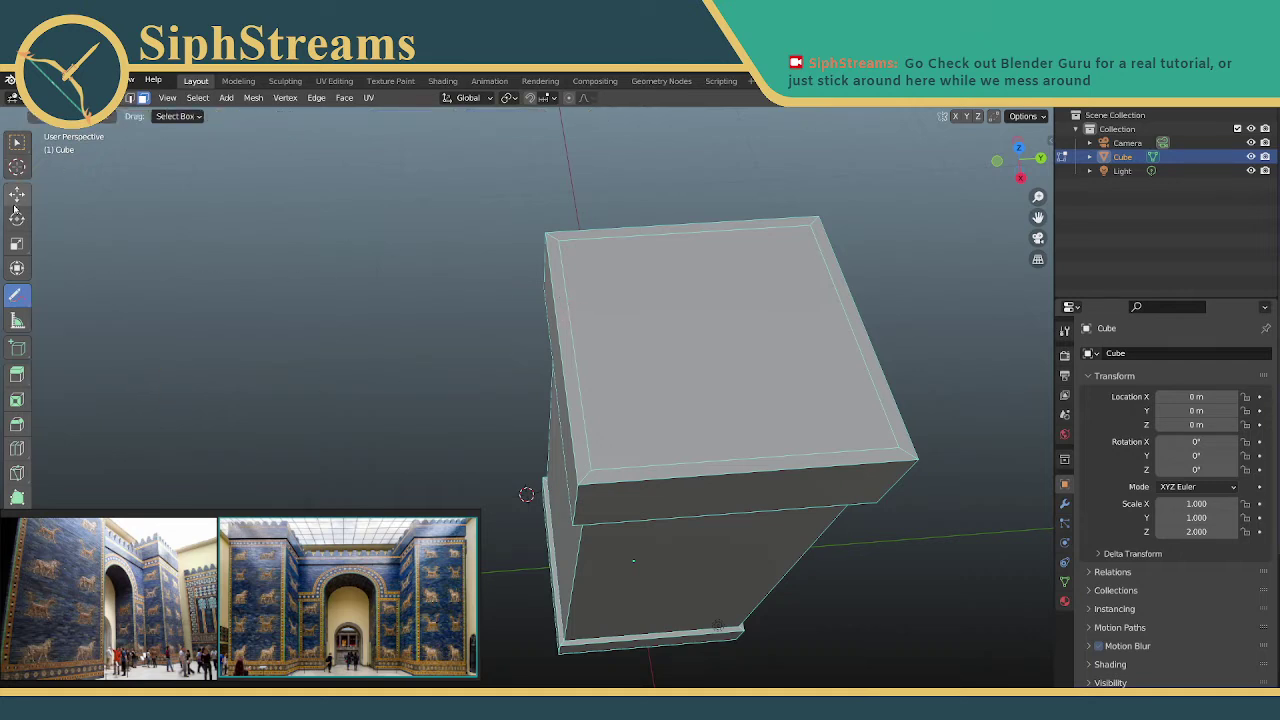
{"action": "left_click", "coordinate": [20, 267]}
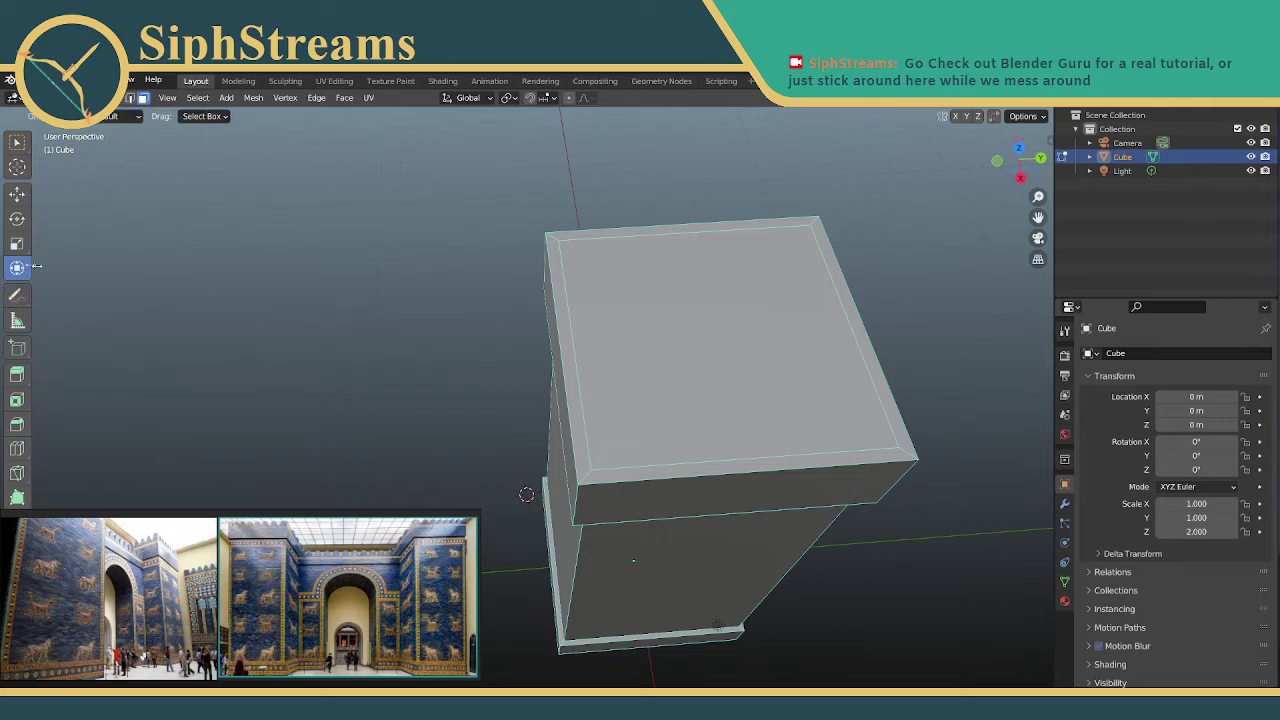
{"action": "left_click", "coordinate": [571, 301]}
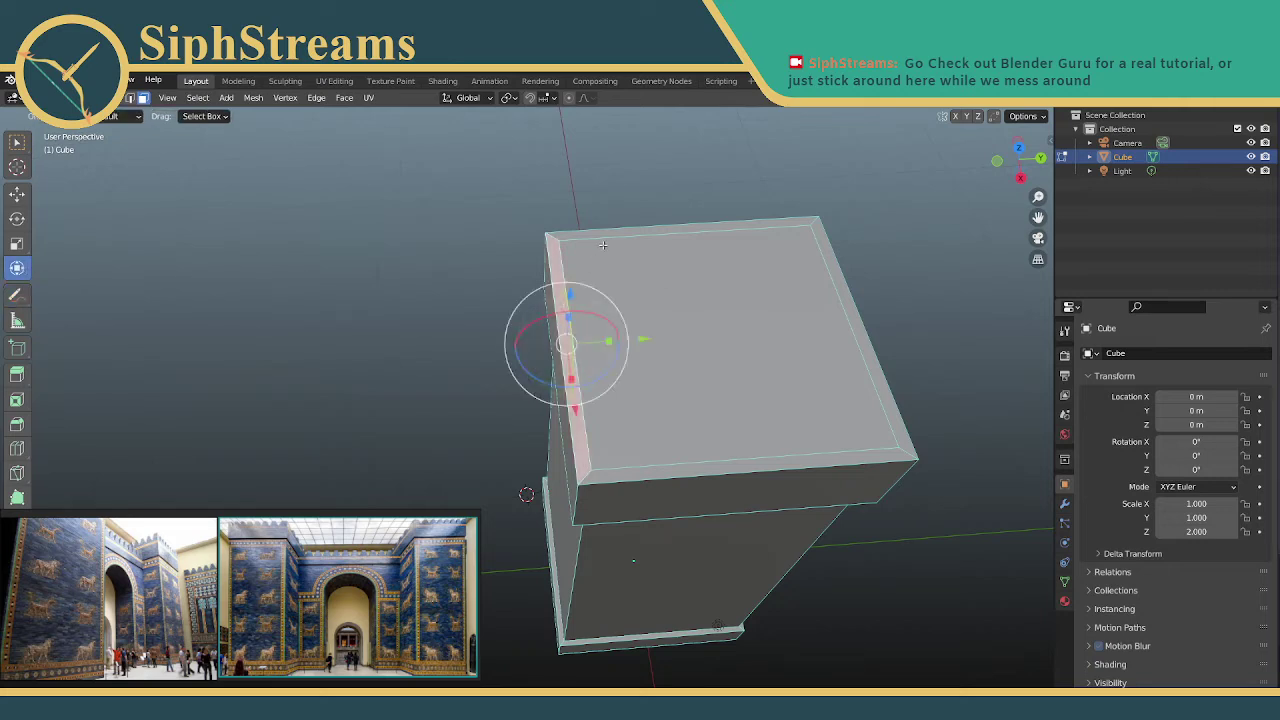
{"action": "left_click", "coordinate": [16, 194]}
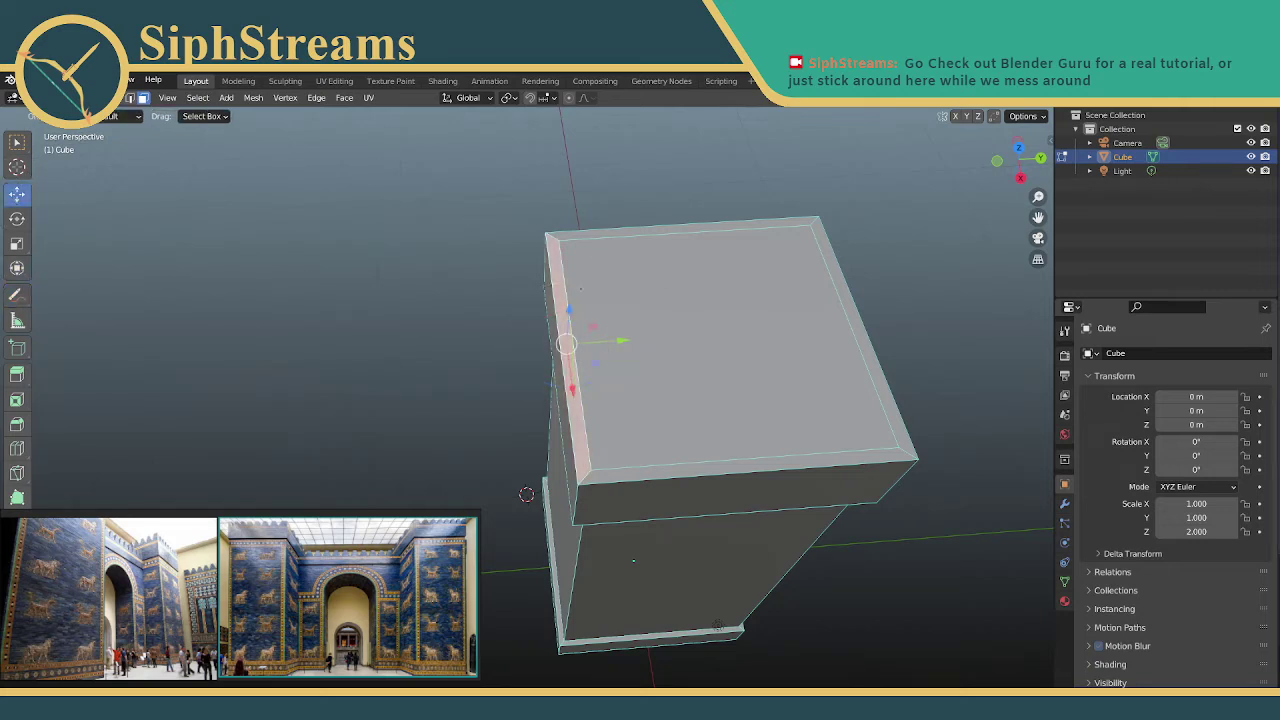
{"action": "left_click", "coordinate": [614, 231]}
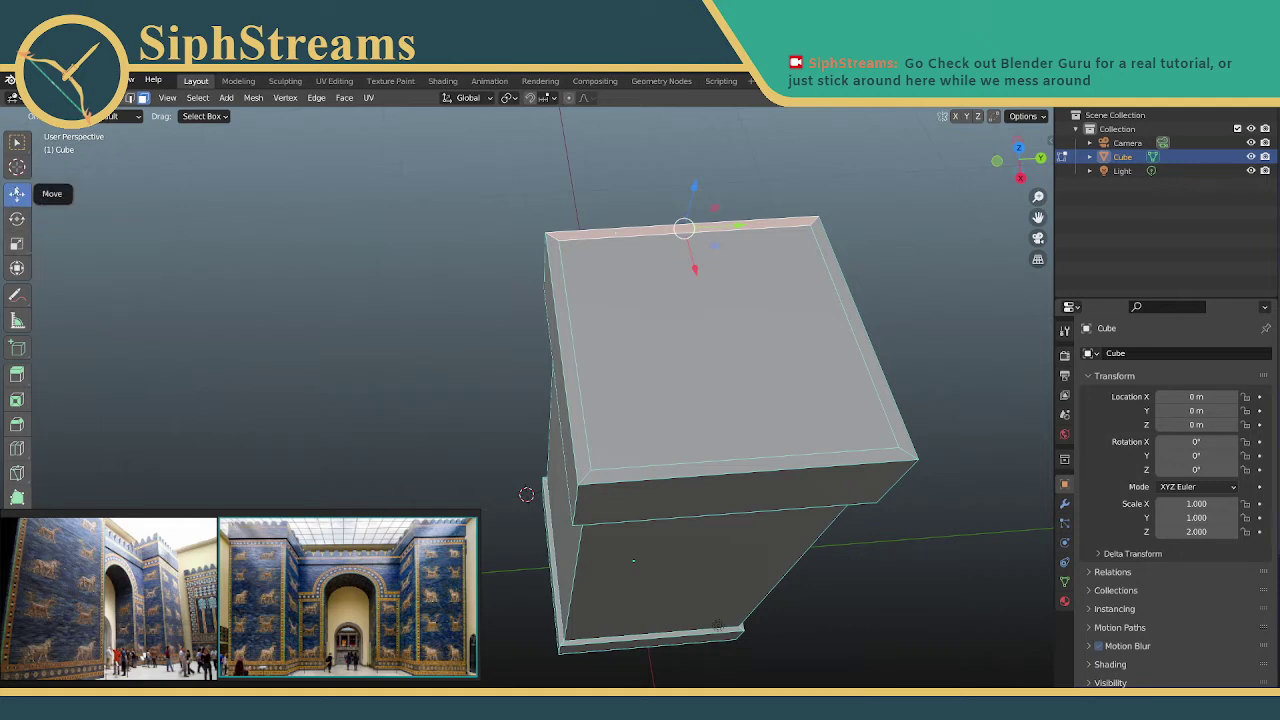
Place the 3D cursor in the empty space beside the cap, and activate the Select Box tool
{"action": "left_click", "coordinate": [17, 167]}
{"action": "left_click", "coordinate": [557, 294]}
{"action": "right_click", "coordinate": [558, 296]}
{"action": "left_click", "coordinate": [433, 223]}
{"action": "left_click", "coordinate": [17, 142]}
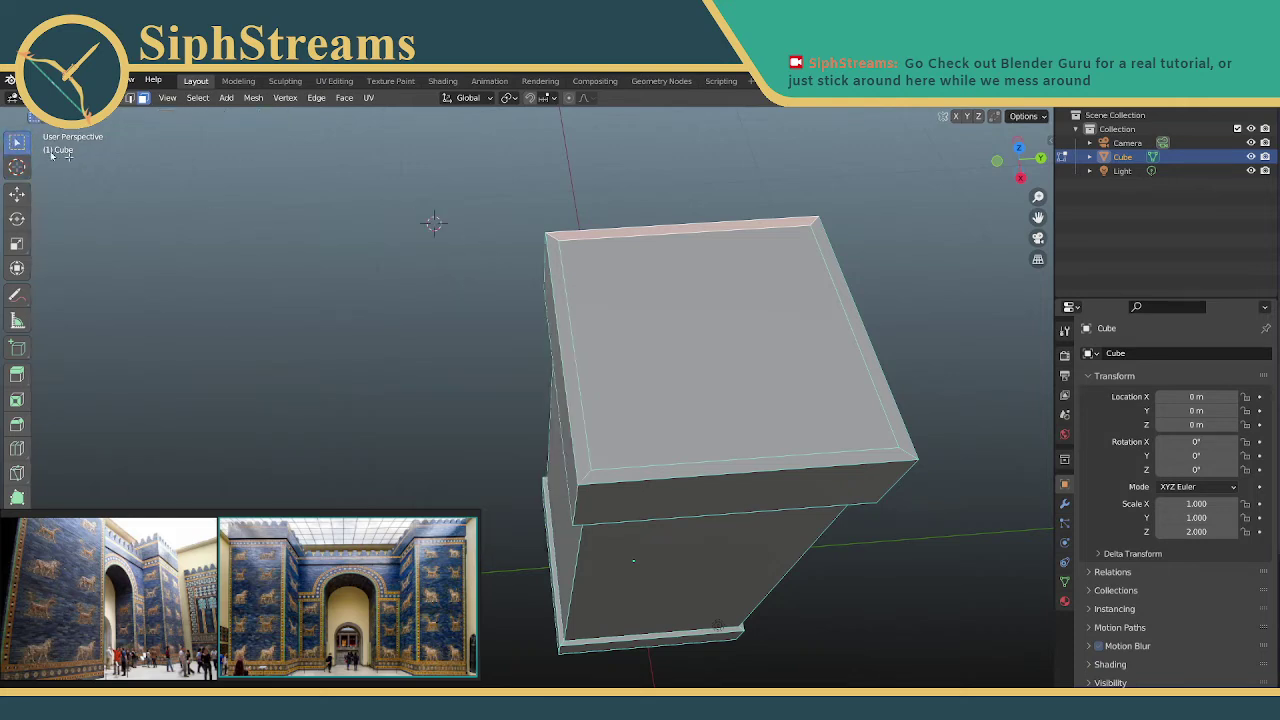
Try subdividing the four rim faces around the cap's top with 5 cuts, and undo the subdivision
{"action": "left_click", "coordinate": [566, 304]}
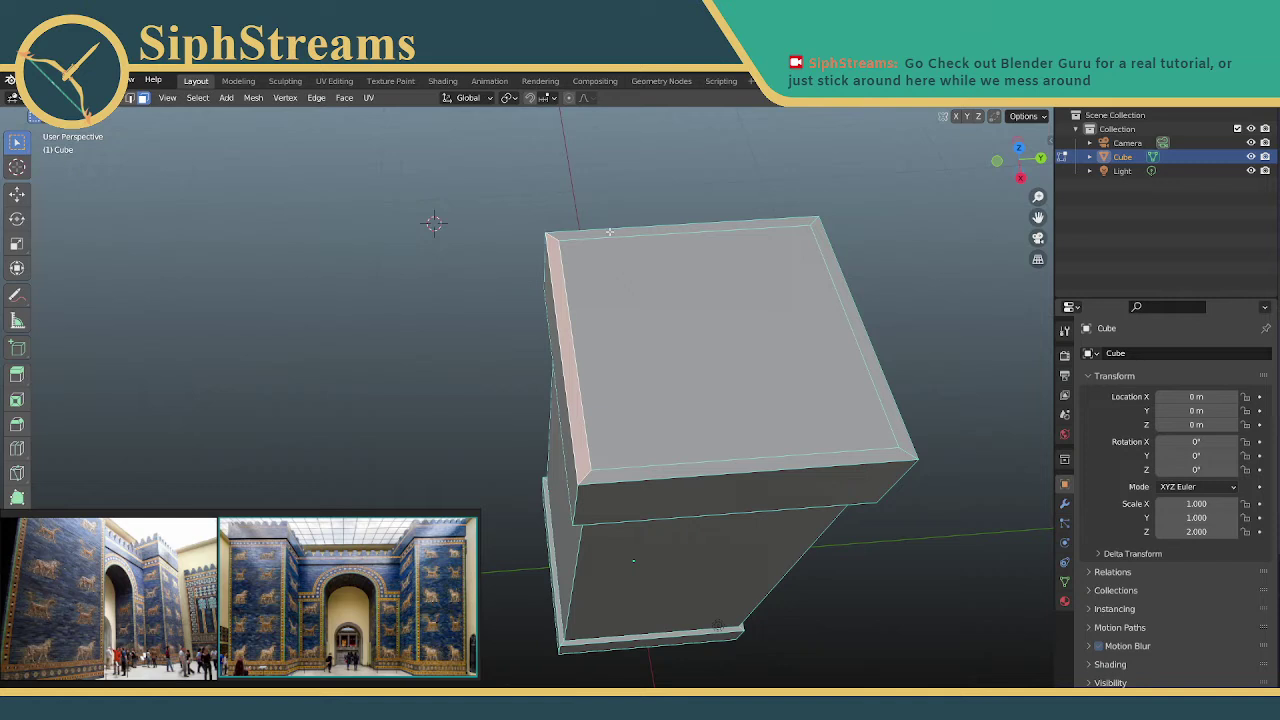
{"action": "left_click", "coordinate": [851, 303], "text": "alt"}
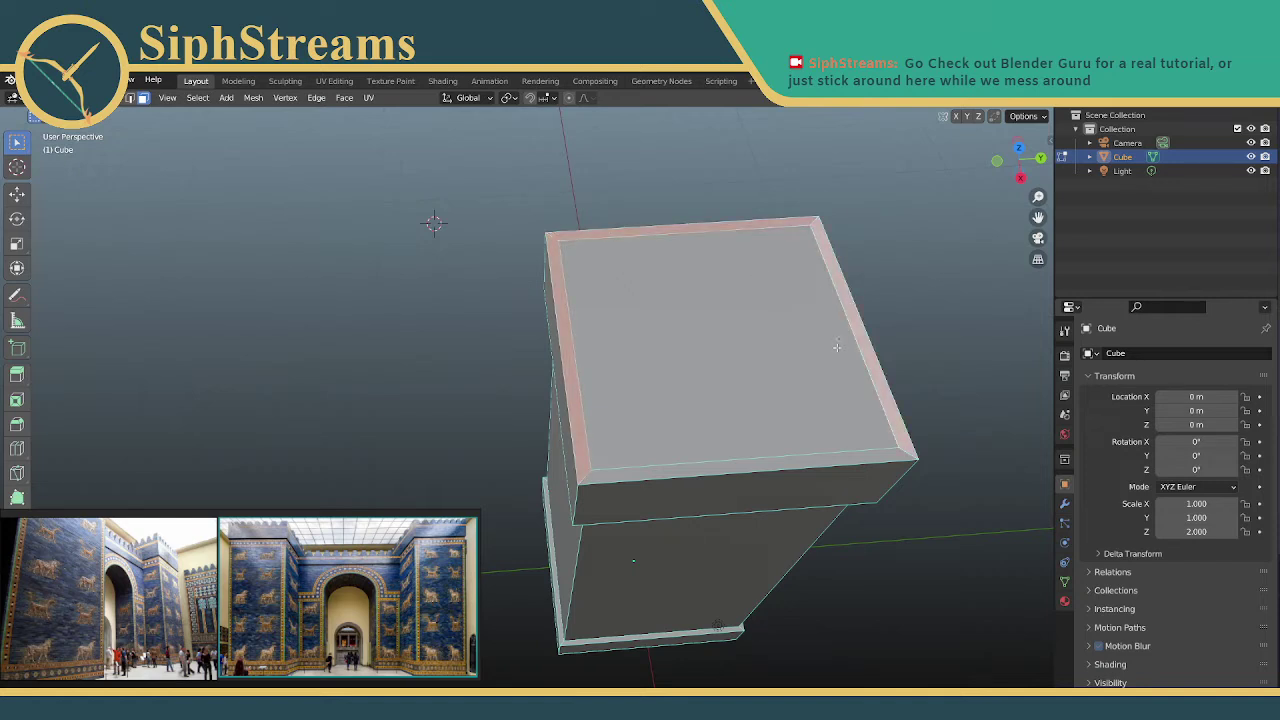
{"action": "right_click", "coordinate": [811, 460]}
{"action": "left_click", "coordinate": [797, 457]}
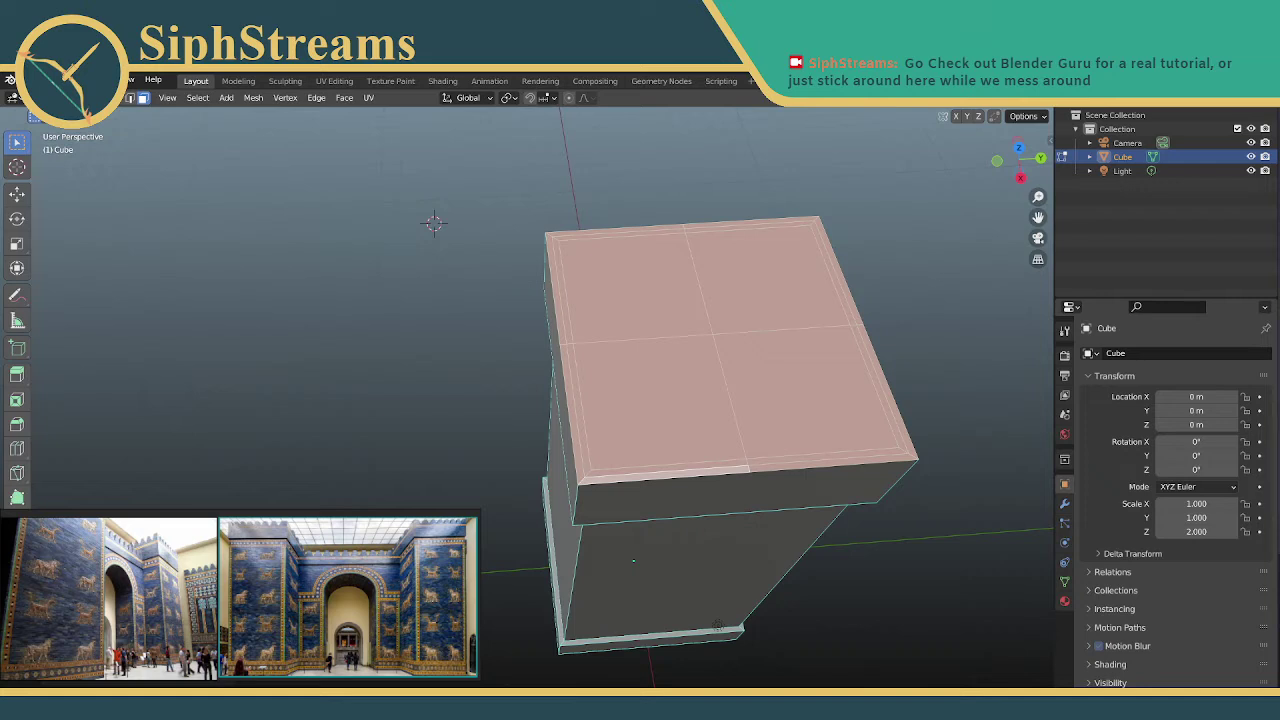
{"action": "type", "text": "5"}
{"action": "key", "text": "Return"}
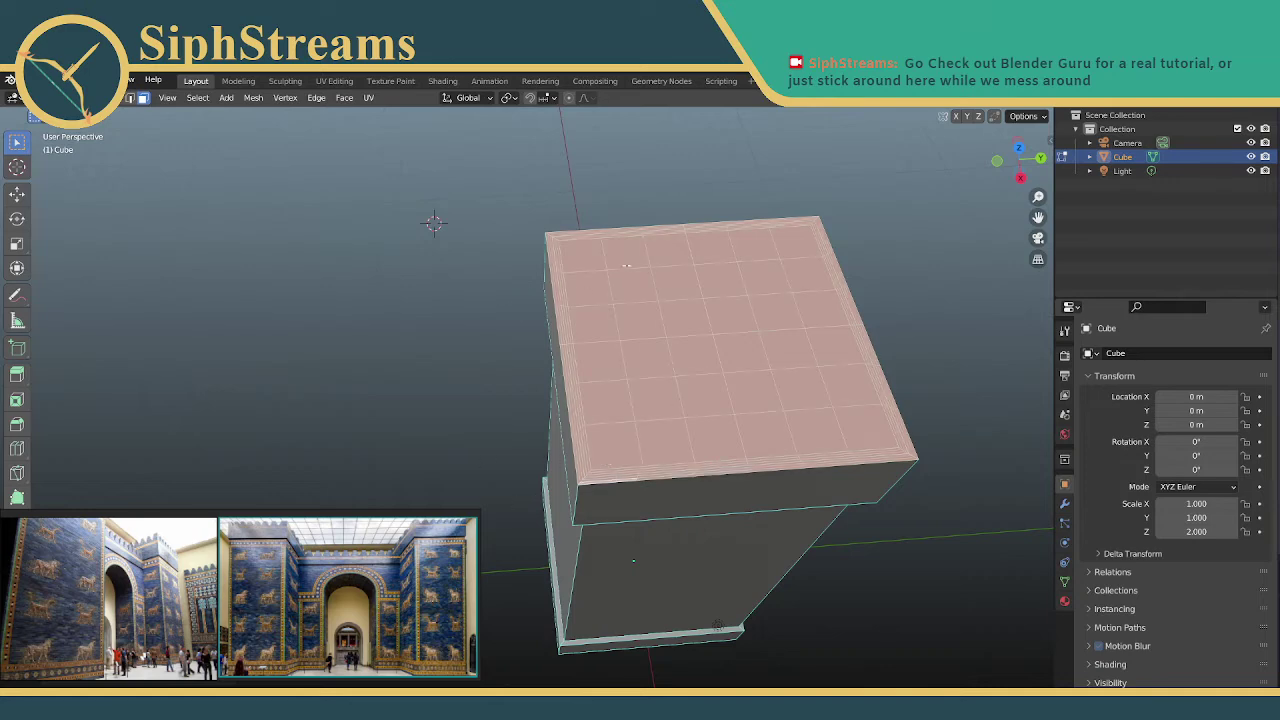
{"action": "mouse_move", "coordinate": [598, 298]}
{"action": "middle_mouse_down"}
{"action": "mouse_move", "coordinate": [614, 249]}
{"action": "mouse_move", "coordinate": [588, 299]}
{"action": "middle_mouse_up"}
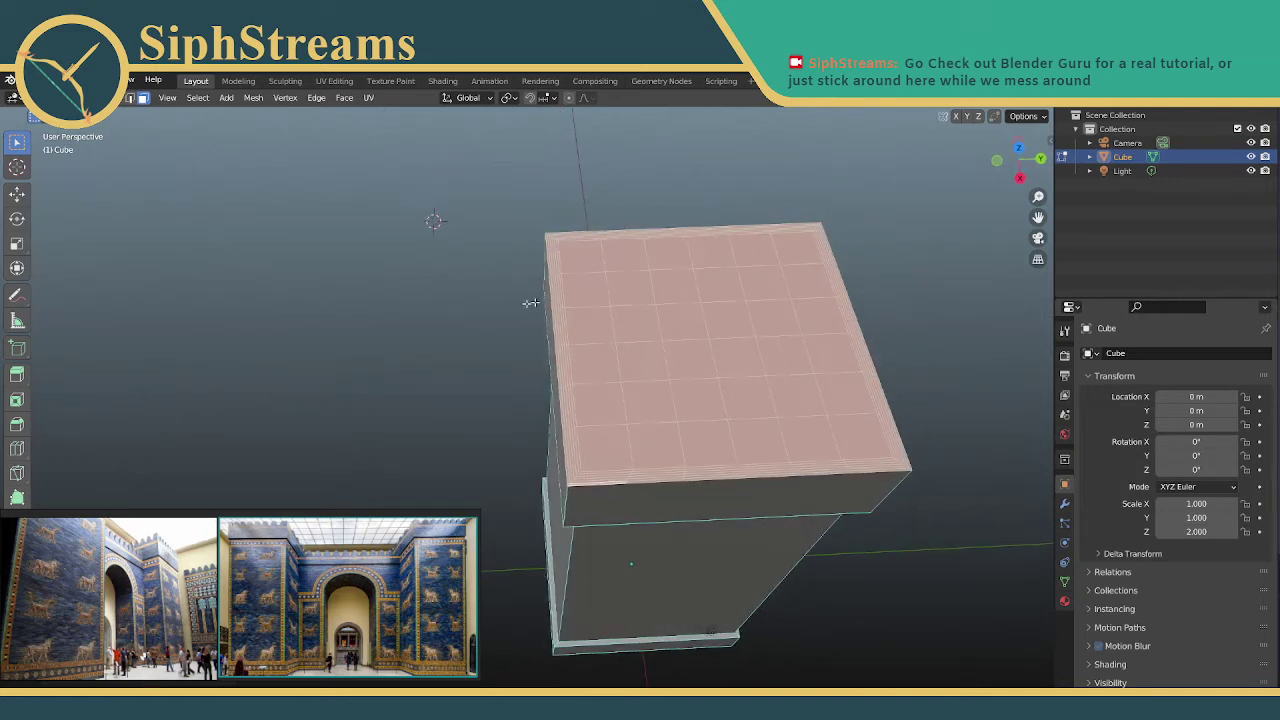
{"action": "key", "text": "ctrl+z"}
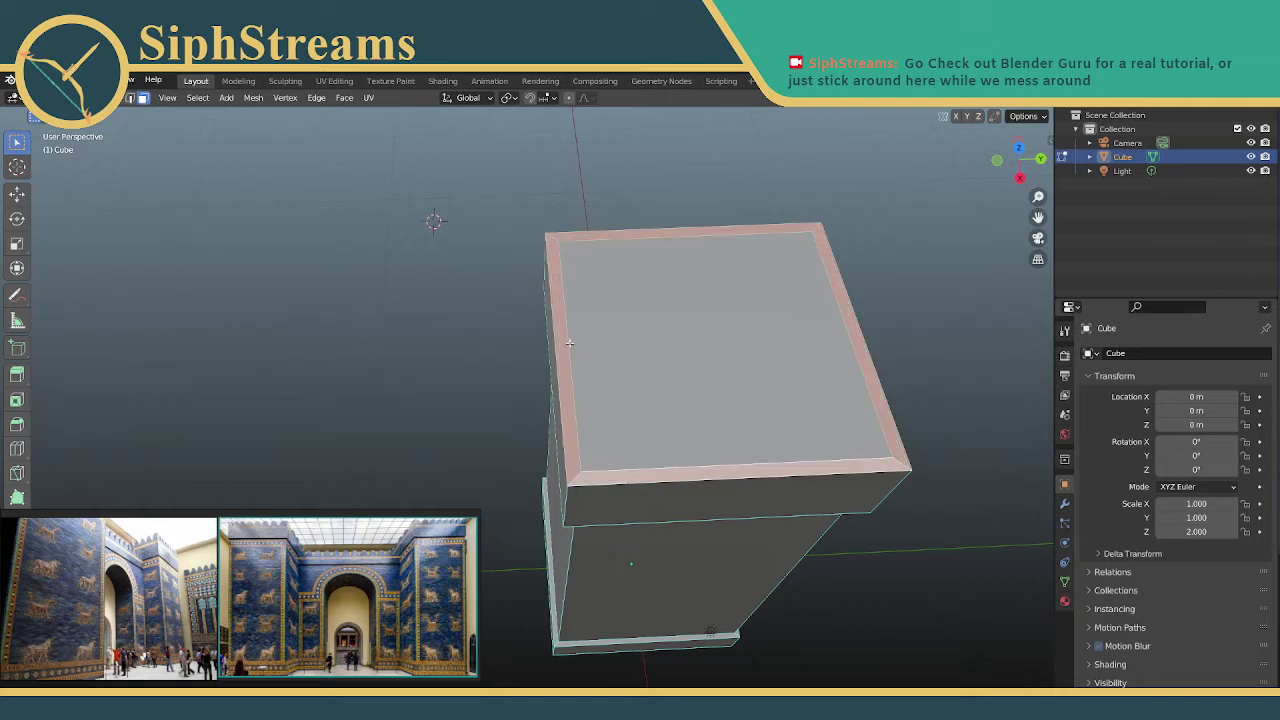
Select the four narrow rim faces around the cap's top, one after another
{"action": "left_click", "coordinate": [579, 339]}
{"action": "middle_click_drag", "start_coordinate": [579, 339], "coordinate": [556, 325]}
{"action": "left_click", "coordinate": [525, 302]}
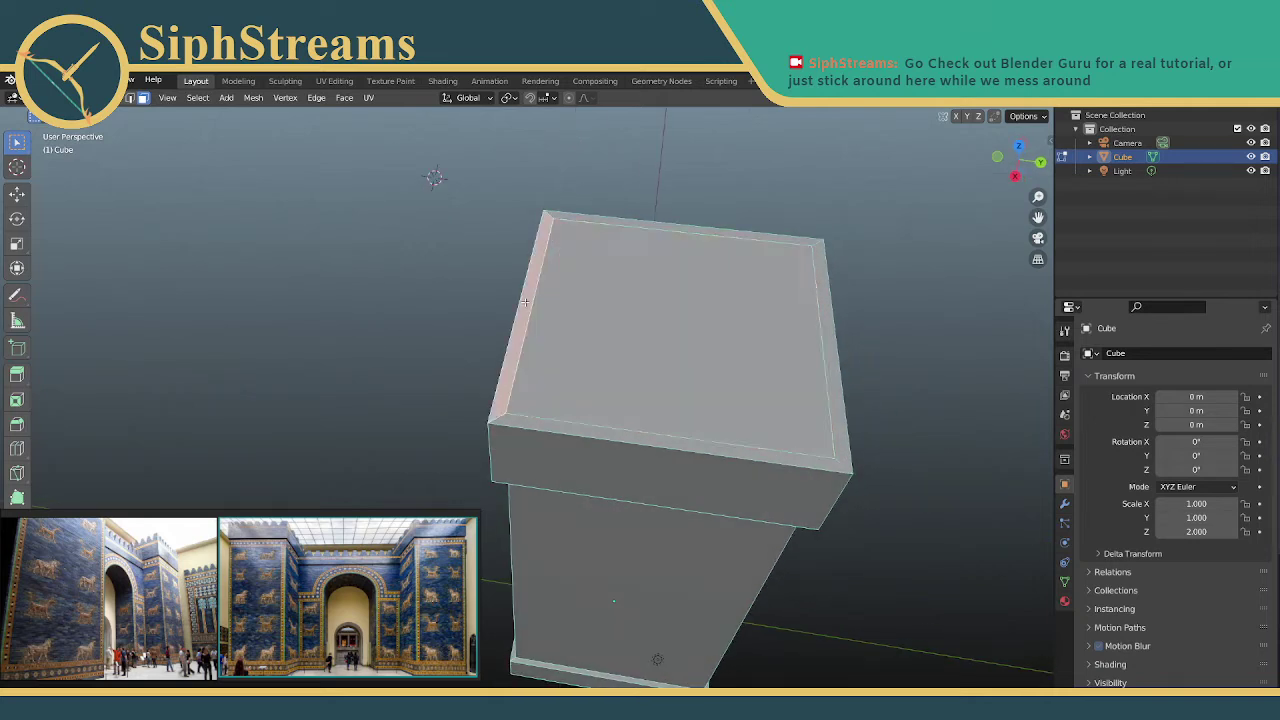
{"action": "left_click", "coordinate": [547, 423], "text": "shift"}
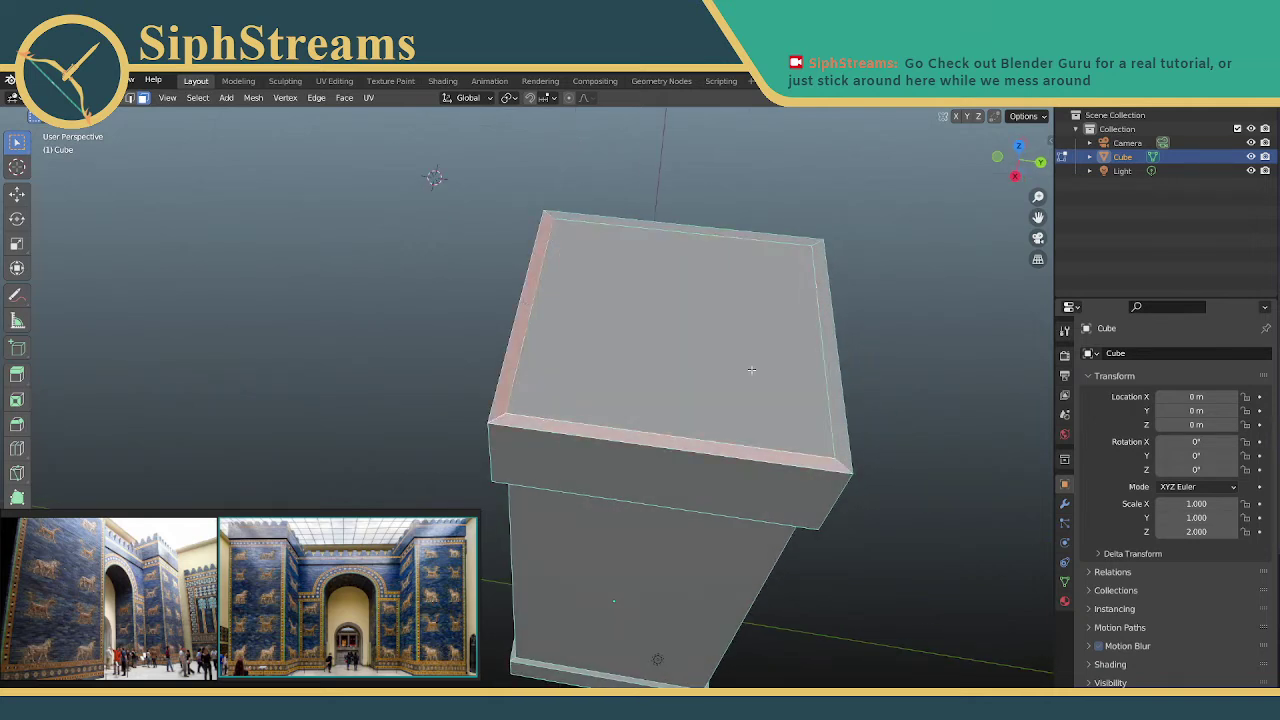
{"action": "left_click", "coordinate": [843, 372], "text": "shift"}
{"action": "left_click", "coordinate": [710, 232], "text": "shift"}
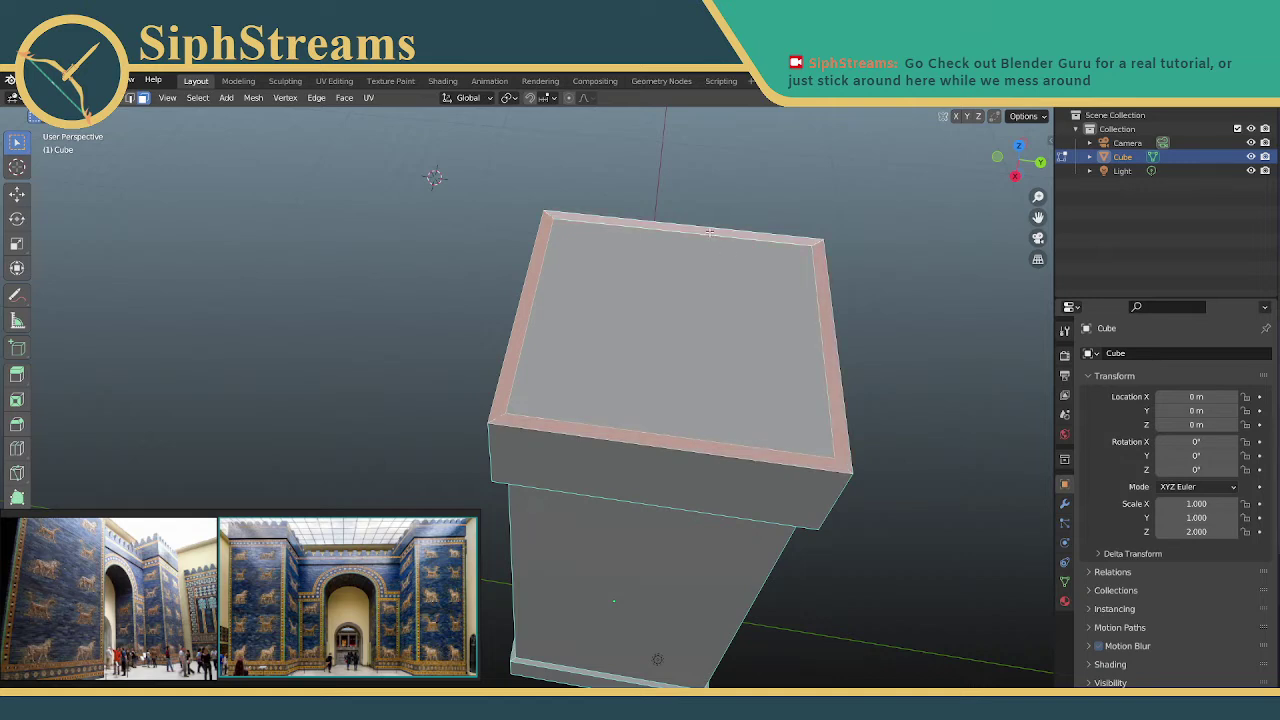
Try extruding the four selected rim faces, and undo the extrusion
{"action": "key", "text": "e"}
{"action": "left_click", "coordinate": [711, 225]}
{"action": "key", "text": "ctrl+z"}
Subdivide the four selected rim faces of the cap's top
{"action": "right_click", "coordinate": [510, 329]}
{"action": "left_click", "coordinate": [508, 327]}
Try Un-Subdivide on the four inner quadrants of the cap's top, and undo it
{"action": "left_click", "coordinate": [527, 318]}
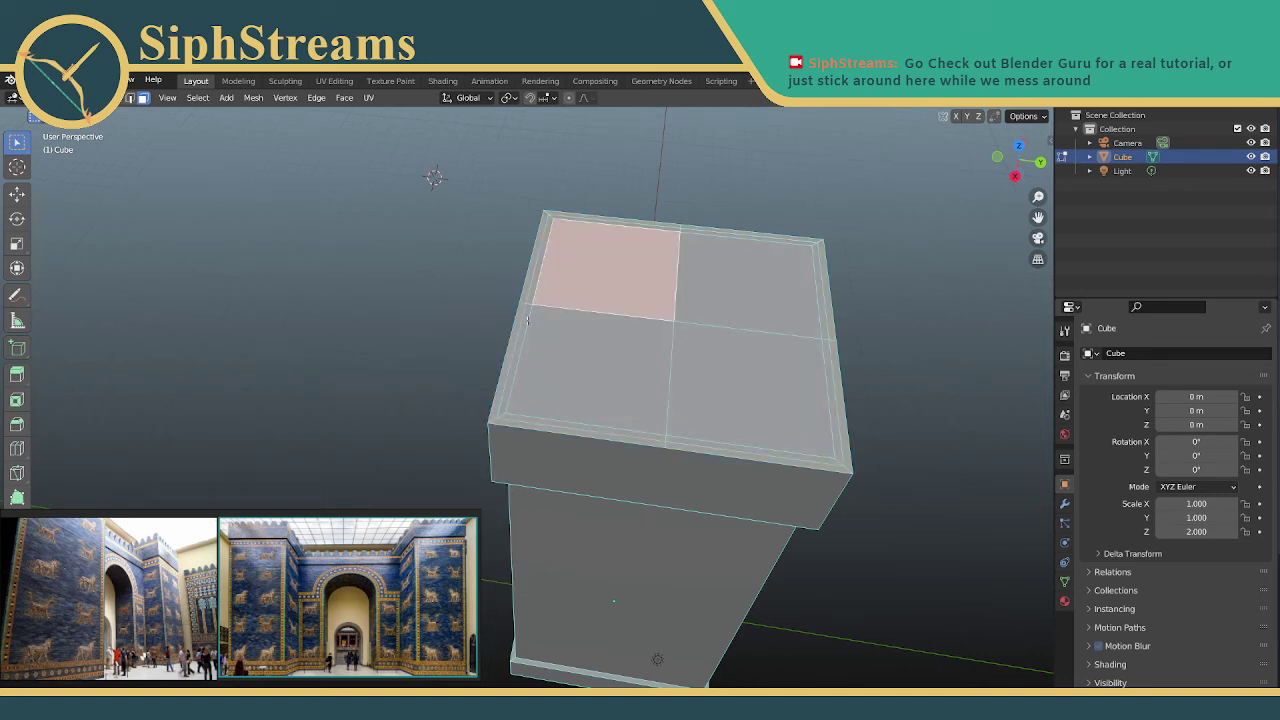
{"action": "middle_click_drag", "start_coordinate": [589, 303], "coordinate": [663, 340]}
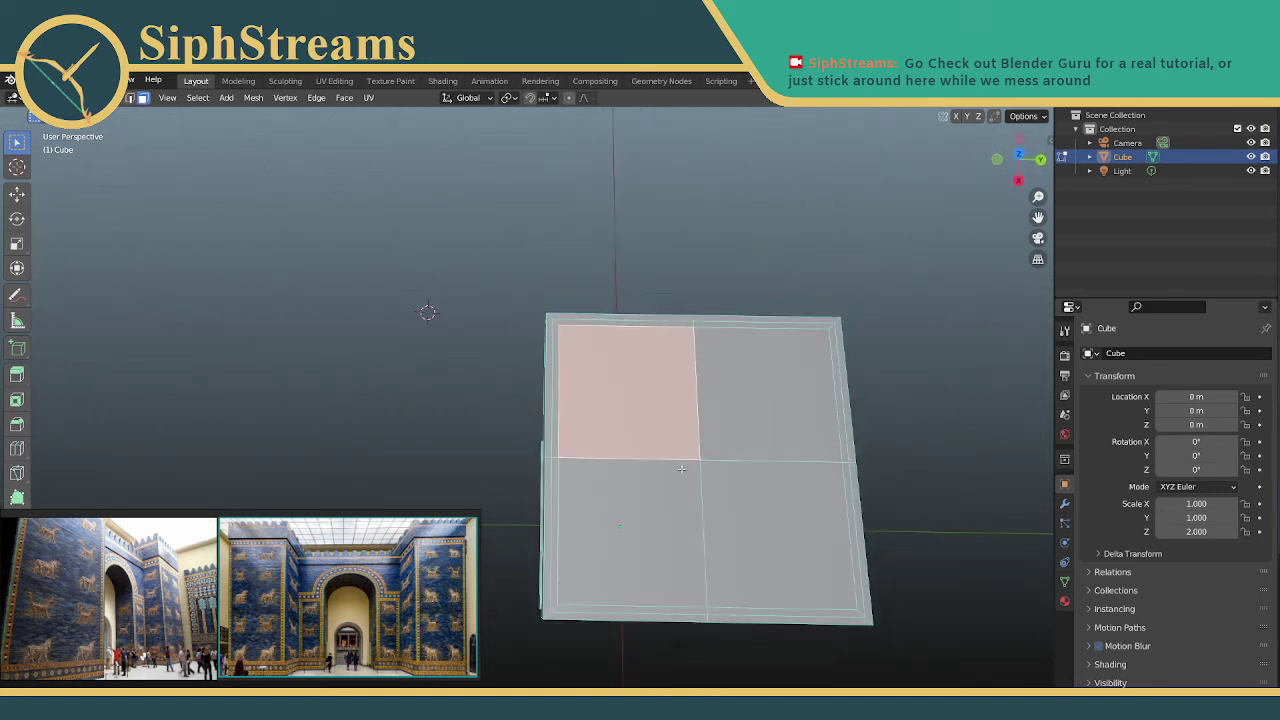
{"action": "left_click", "coordinate": [738, 478], "text": "shift"}
{"action": "left_click", "coordinate": [749, 436], "text": "shift"}
{"action": "left_click", "coordinate": [635, 525], "text": "shift"}
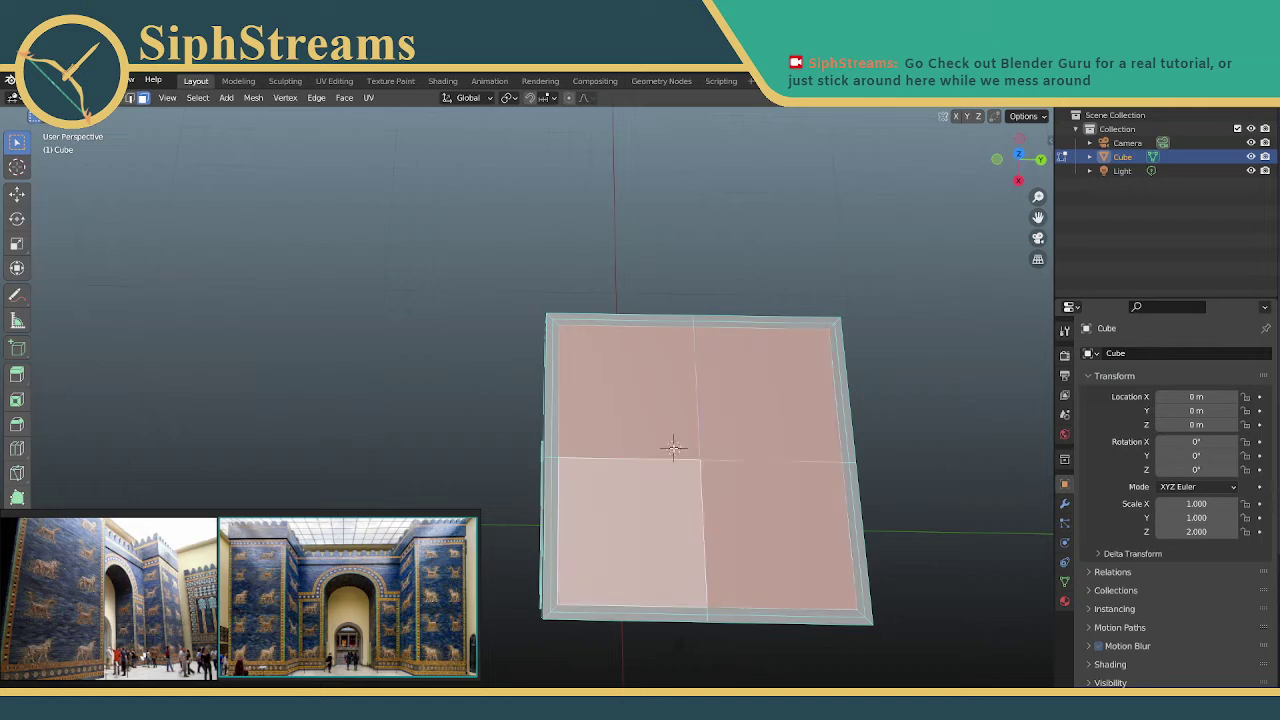
{"action": "right_click", "coordinate": [660, 418]}
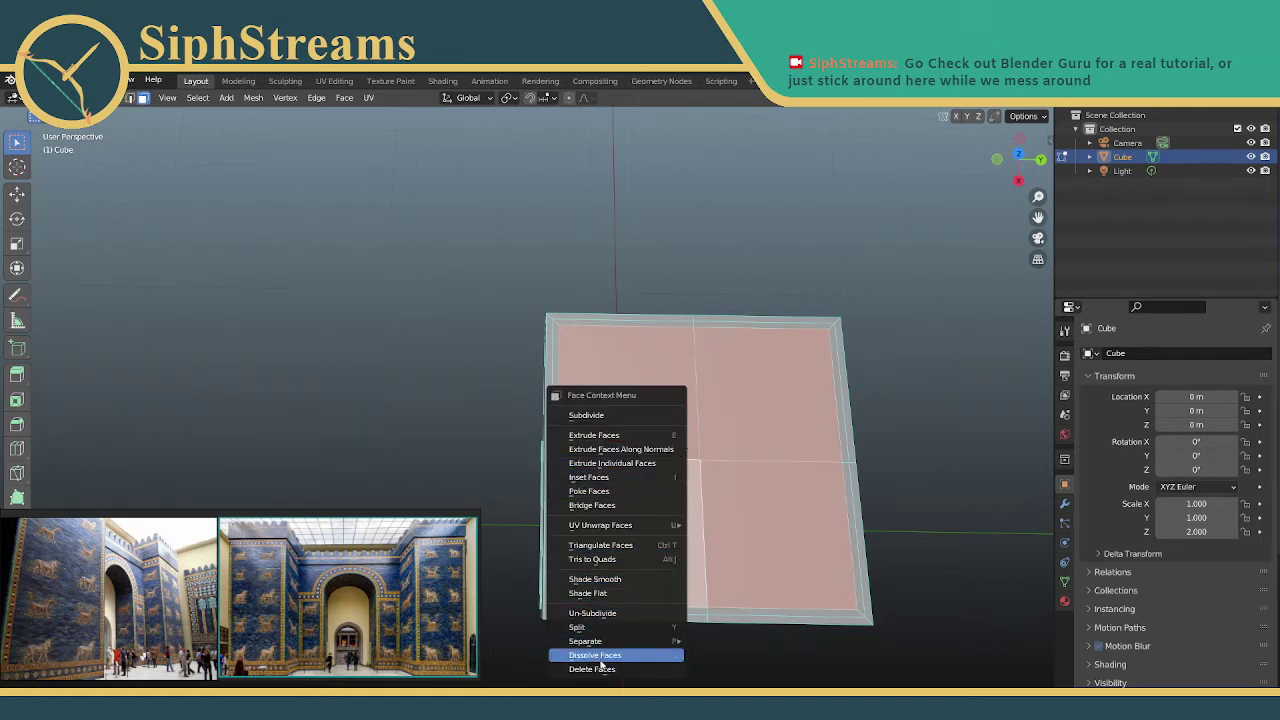
{"action": "left_click", "coordinate": [592, 612]}
{"action": "middle_click_drag", "start_coordinate": [610, 480], "coordinate": [617, 433]}
{"action": "scroll", "coordinate": [617, 433], "scroll_direction": "up", "scroll_amount": 1}
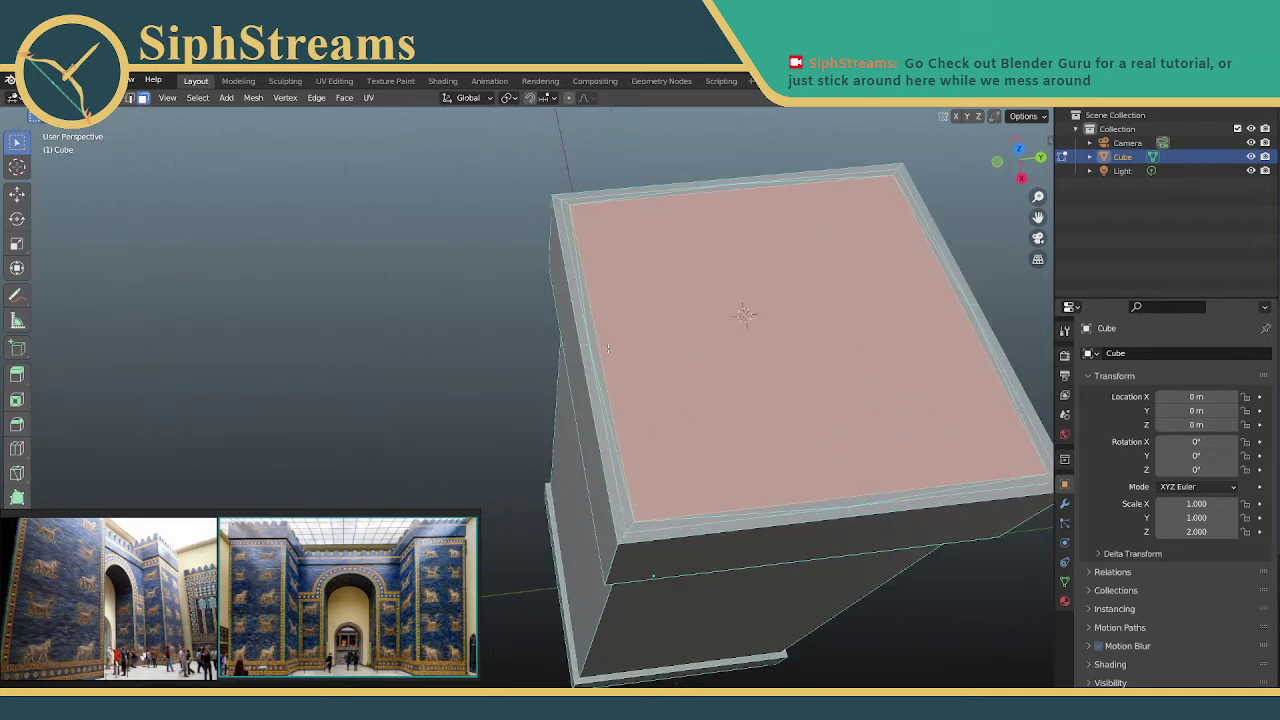
{"action": "key", "text": "ctrl+z"}
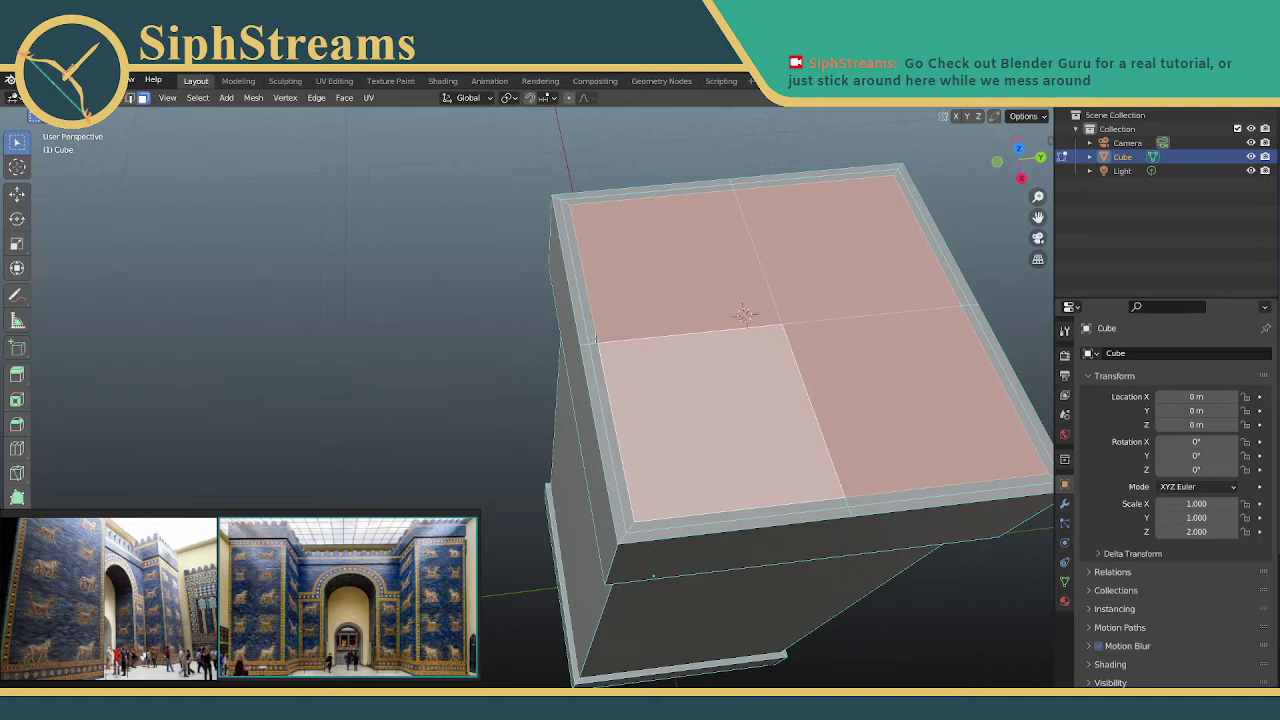
Clear the selection and select the four narrow rim strip faces along the cap's −Y edge
{"action": "left_click", "coordinate": [469, 268]}
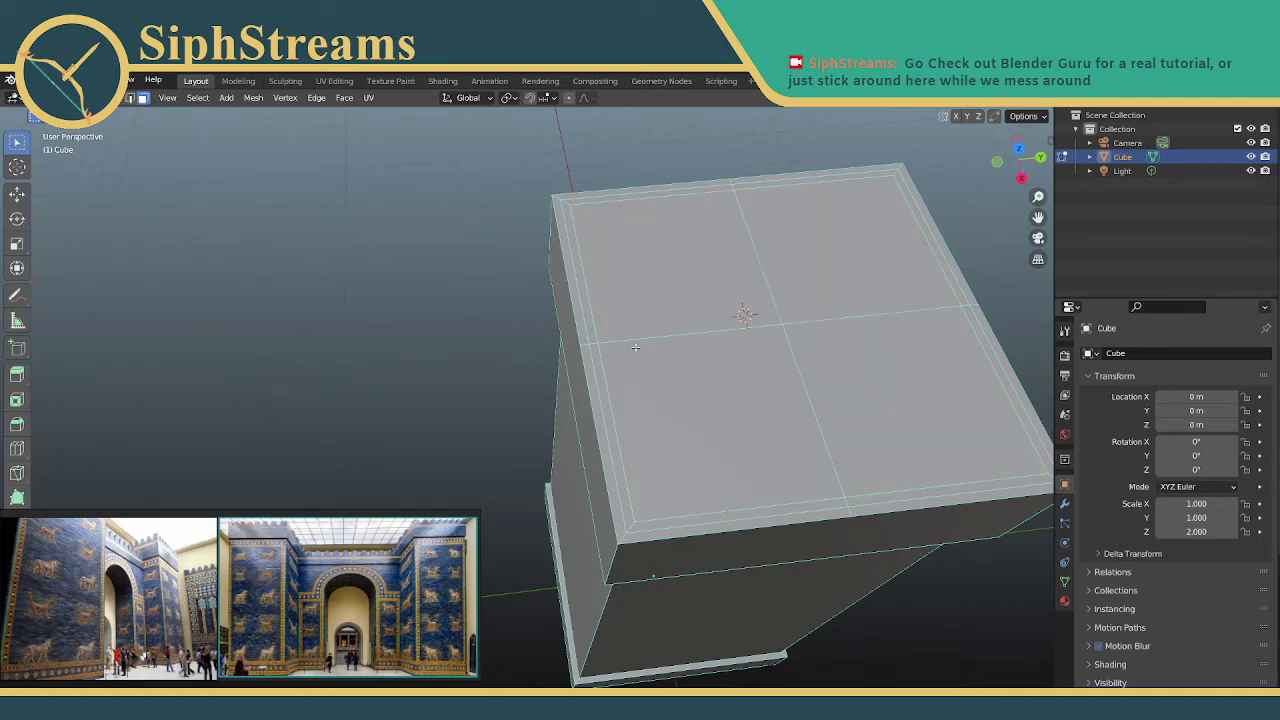
{"action": "scroll", "coordinate": [638, 340], "scroll_direction": "up", "scroll_amount": 4}
{"action": "middle_click_drag", "start_coordinate": [641, 318], "coordinate": [622, 315]}
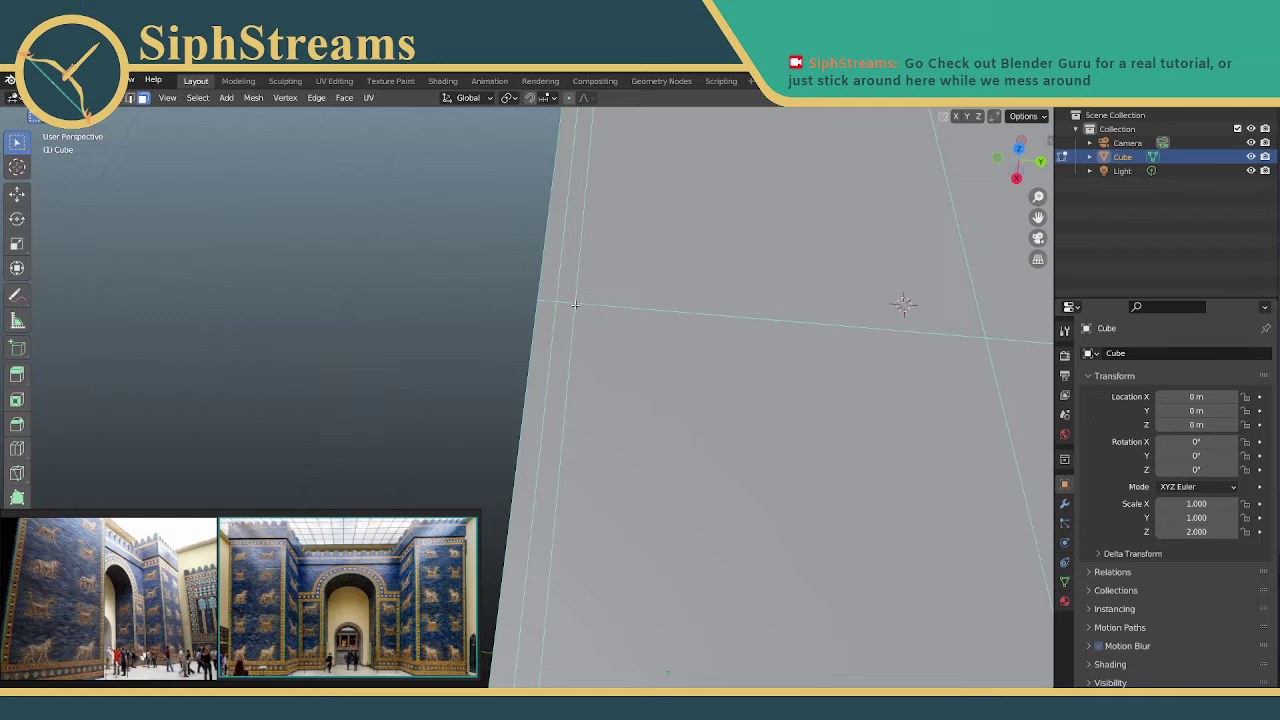
{"action": "scroll", "coordinate": [577, 306], "scroll_direction": "down", "scroll_amount": 5}
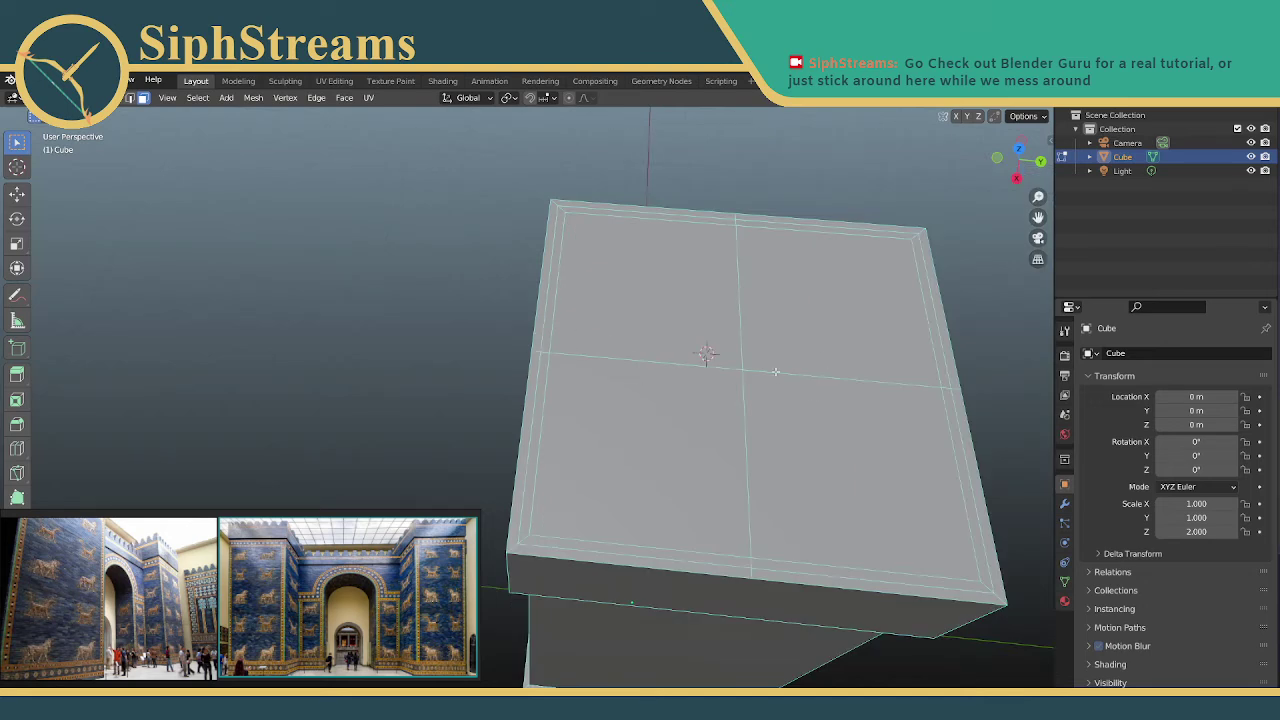
{"action": "scroll", "coordinate": [538, 345], "scroll_direction": "up", "scroll_amount": 5}
{"action": "left_click", "coordinate": [556, 312]}
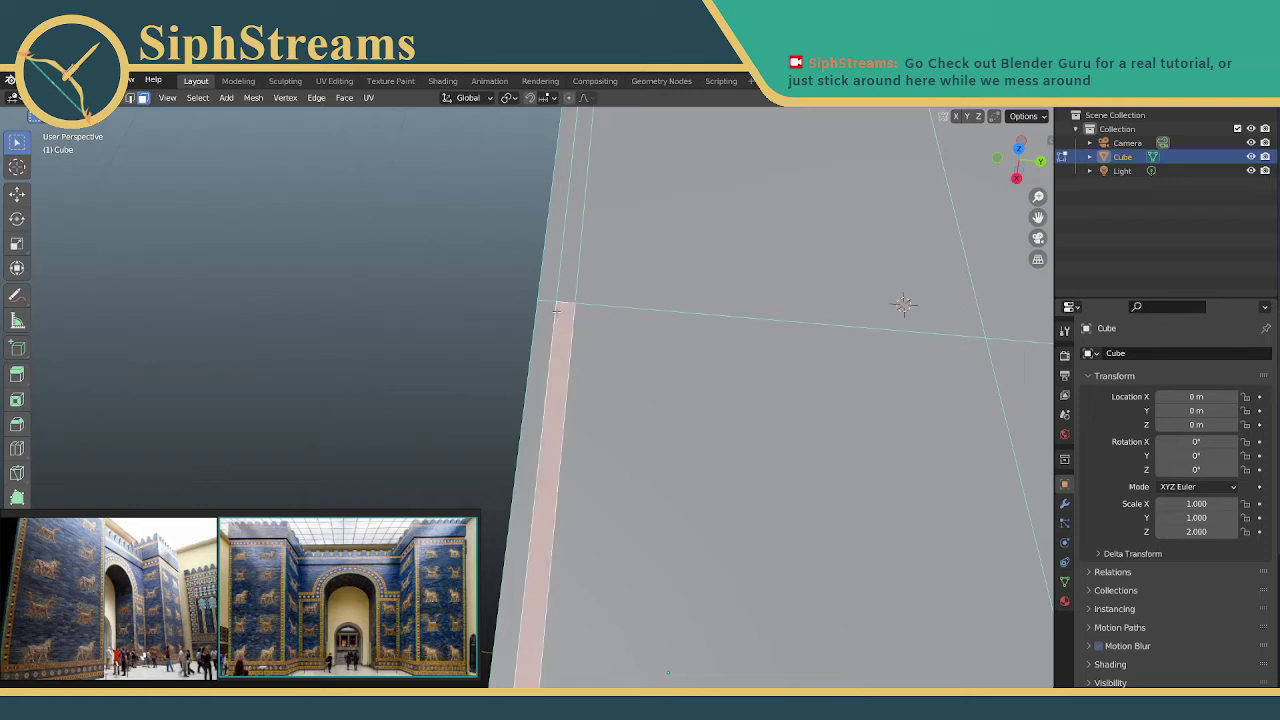
{"action": "left_click", "coordinate": [557, 302], "text": "shift"}
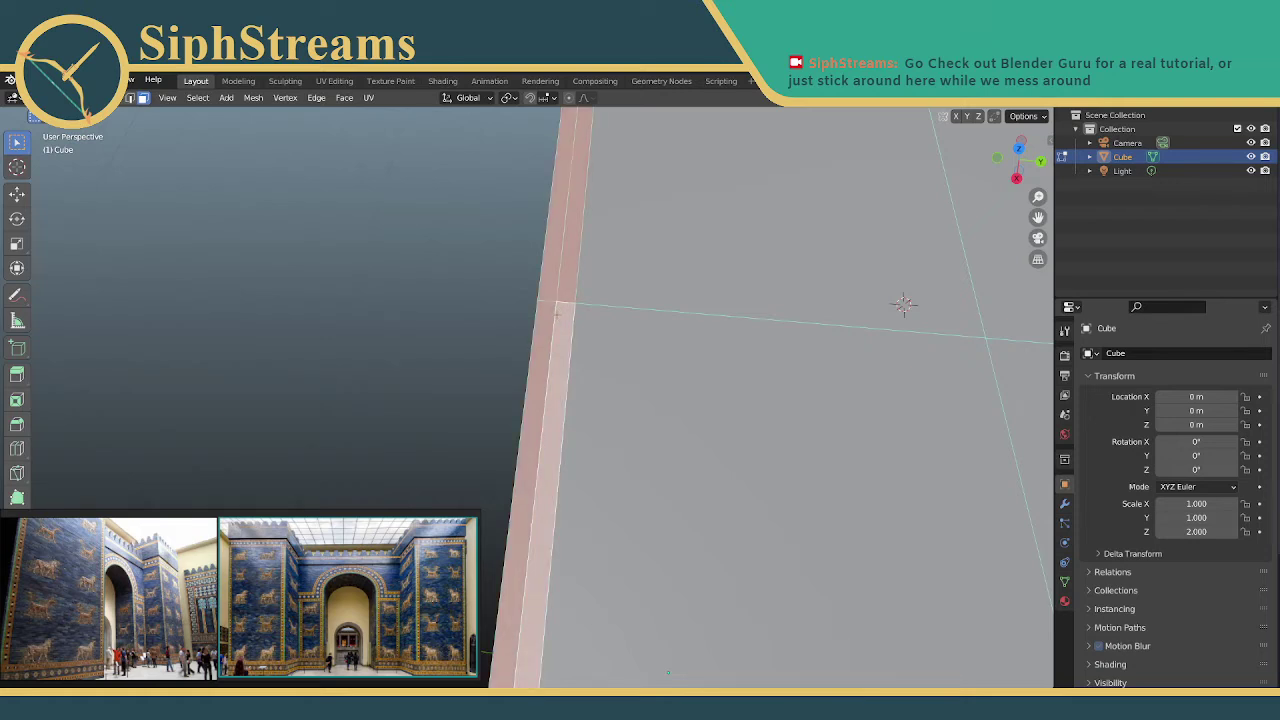
{"action": "scroll", "coordinate": [558, 312], "scroll_direction": "down", "scroll_amount": 5}
{"action": "scroll", "coordinate": [559, 314], "scroll_direction": "down", "scroll_amount": 2}
{"action": "scroll", "coordinate": [556, 300], "scroll_direction": "up", "scroll_amount": 7}
{"action": "scroll", "coordinate": [646, 310], "scroll_direction": "down", "scroll_amount": 5}
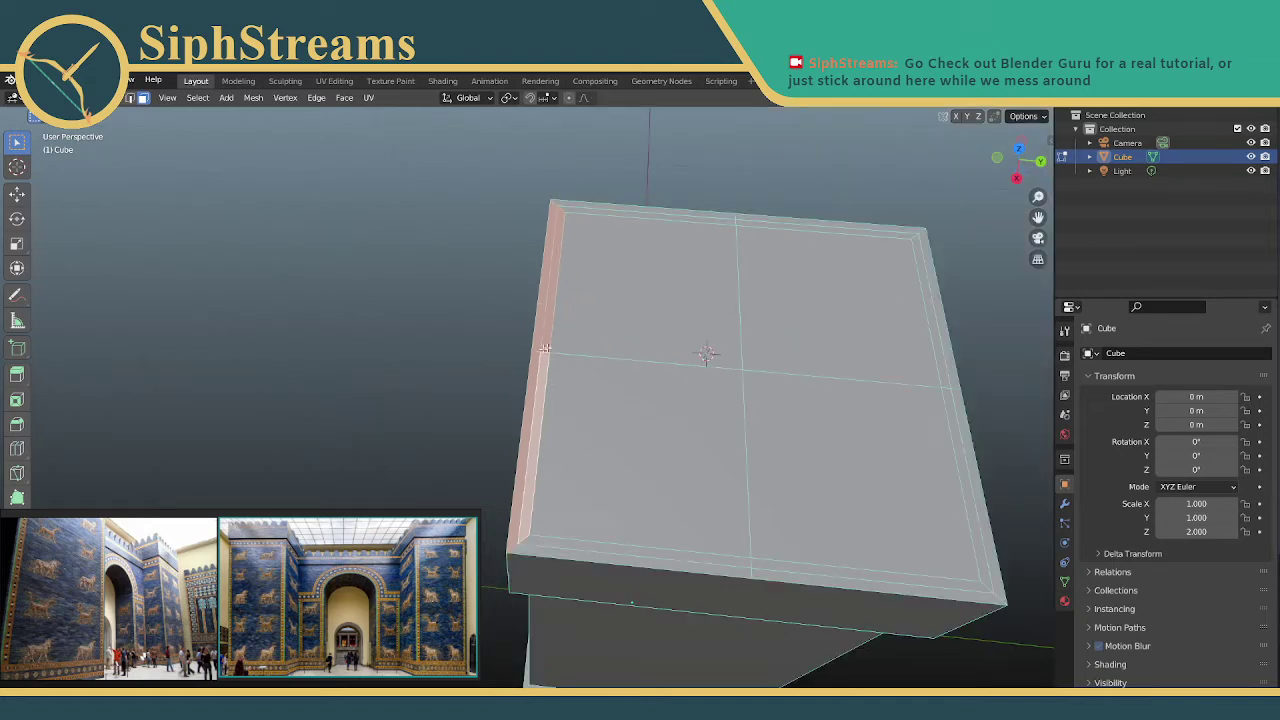
Select the four inner quadrants of the cap's top and merge them into one face
{"action": "left_click", "coordinate": [581, 379]}
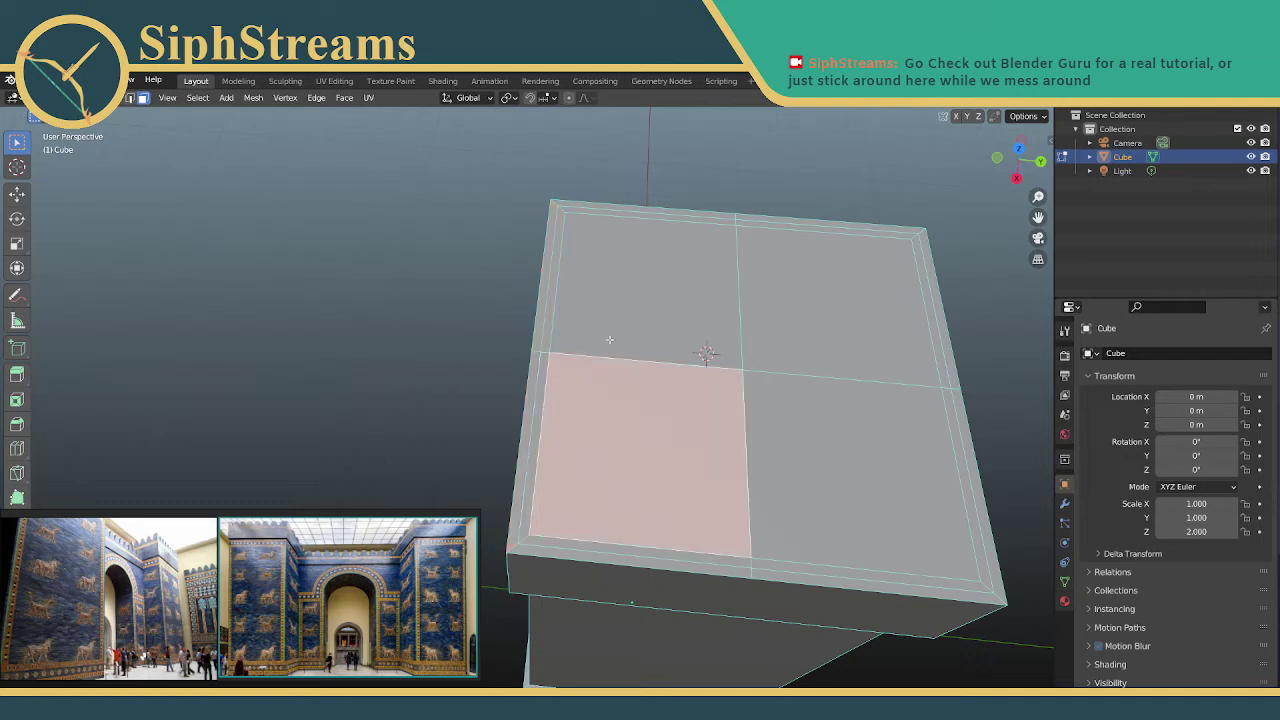
{"action": "left_click", "coordinate": [607, 345]}
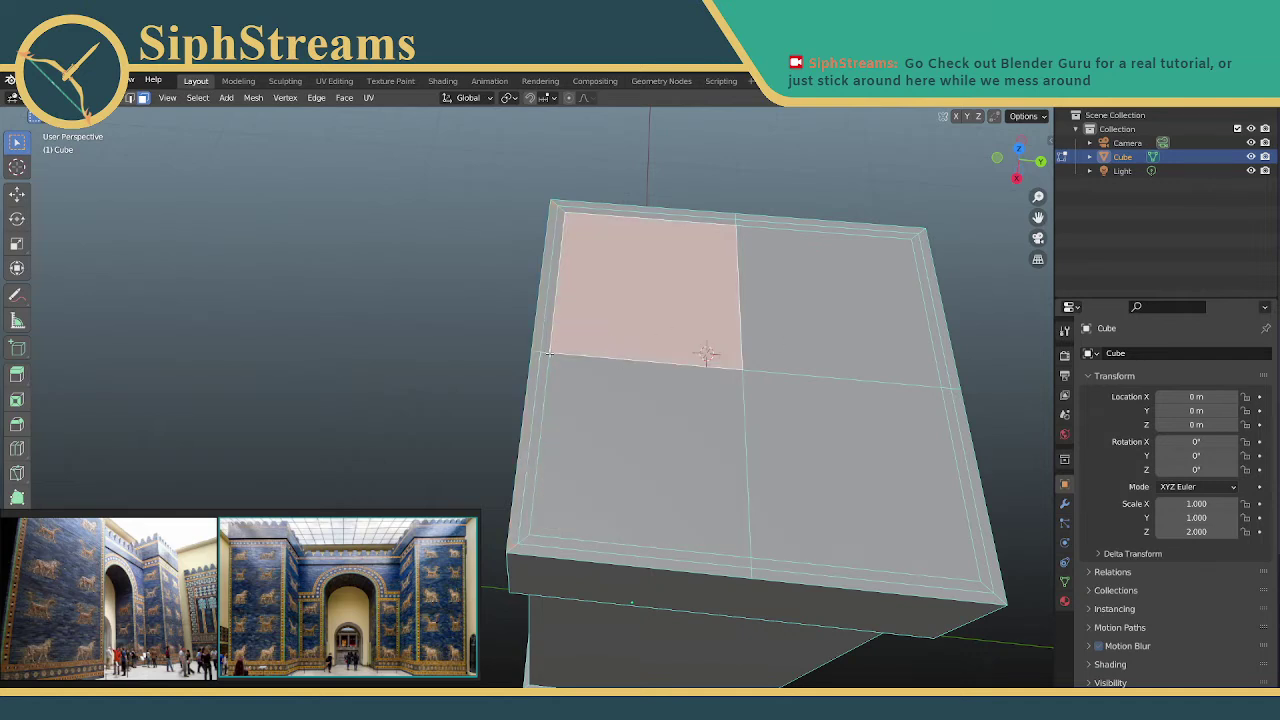
{"action": "left_click", "coordinate": [609, 368], "text": "shift"}
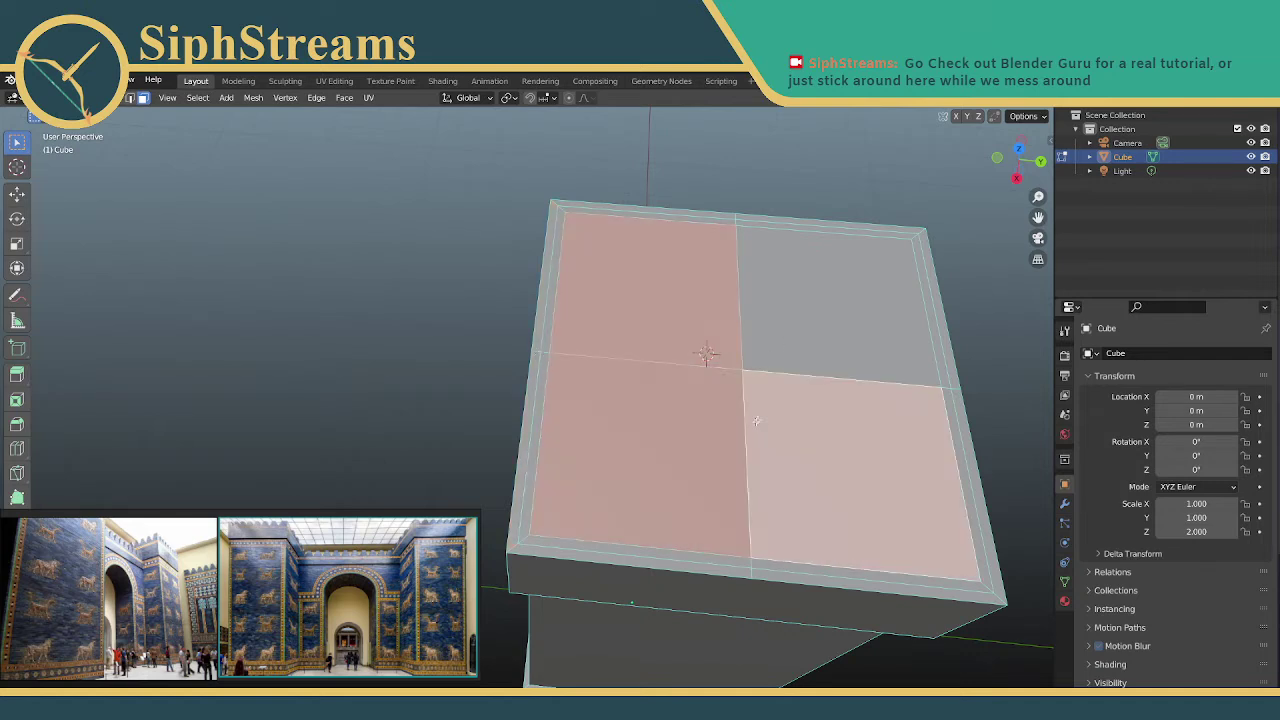
{"action": "left_click", "coordinate": [756, 422], "text": "shift"}
{"action": "left_click", "coordinate": [761, 333], "text": "shift"}
{"action": "right_click", "coordinate": [690, 376]}
{"action": "left_click", "coordinate": [680, 374]}
Select the two outermost rim faces along the cap's −Y edge, and undo that selection
{"action": "left_click", "coordinate": [488, 369]}
{"action": "left_click", "coordinate": [537, 330]}
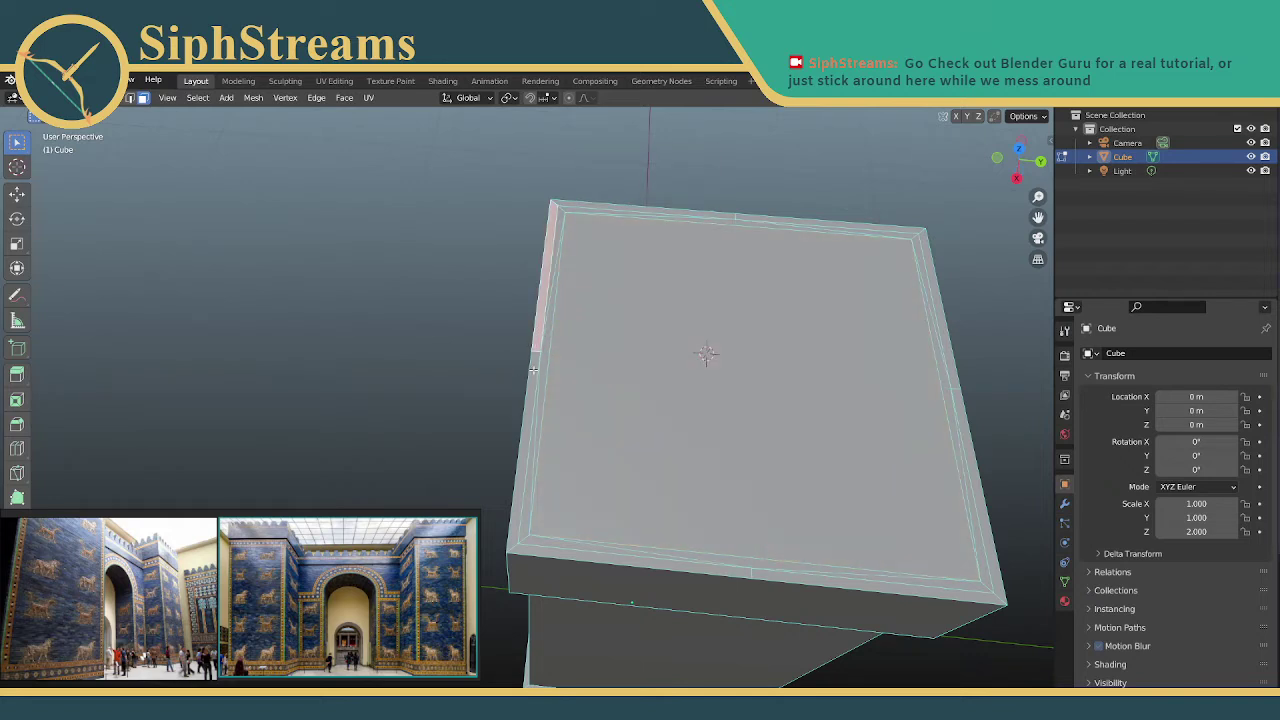
{"action": "left_click", "coordinate": [532, 370], "text": "shift"}
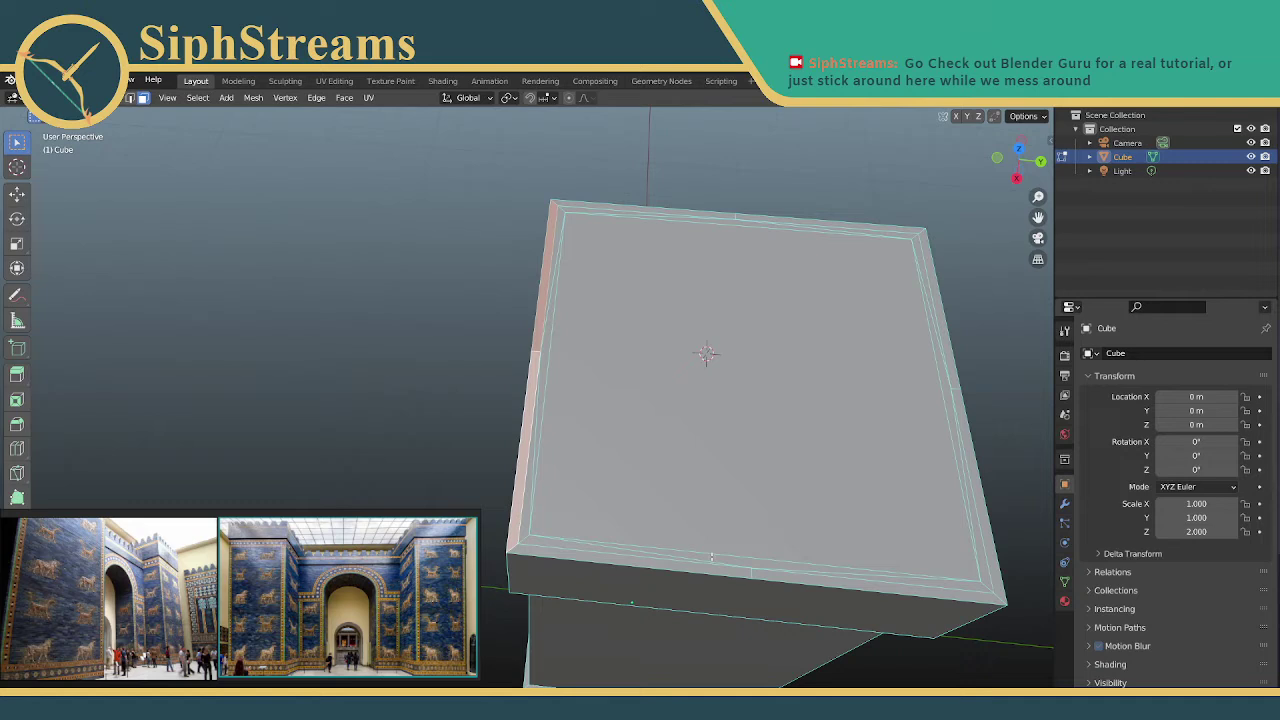
{"action": "key", "text": "ctrl+z"}
{"action": "key", "text": "ctrl+z"}
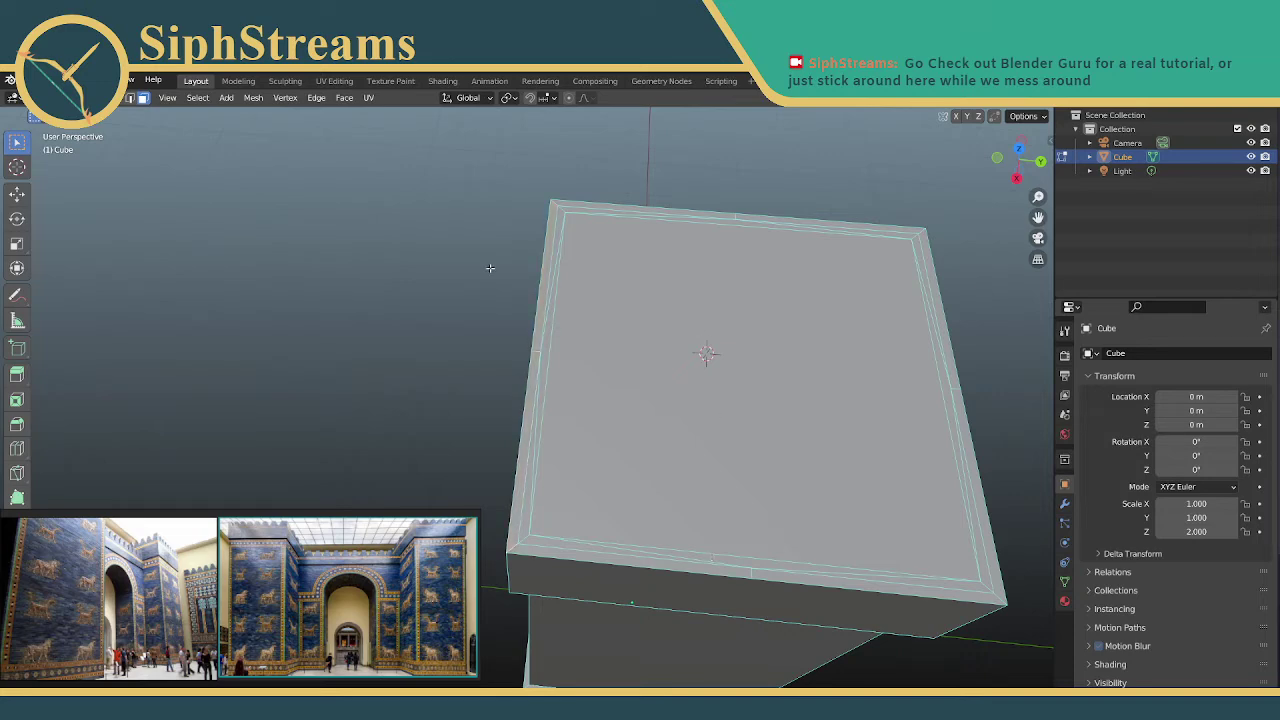
Undo the merge of the cap's inner quadrants together with the face selections that led to it
{"action": "middle_click_drag", "start_coordinate": [513, 249], "coordinate": [575, 261]}
{"action": "left_click", "coordinate": [580, 259]}
{"action": "key", "text": "ctrl+z"}
{"action": "key", "text": "ctrl+z"}
{"action": "key", "text": "ctrl+z"}
{"action": "key", "text": "ctrl+z"}
{"action": "key", "text": "ctrl+z"}
{"action": "key", "text": "ctrl+z"}
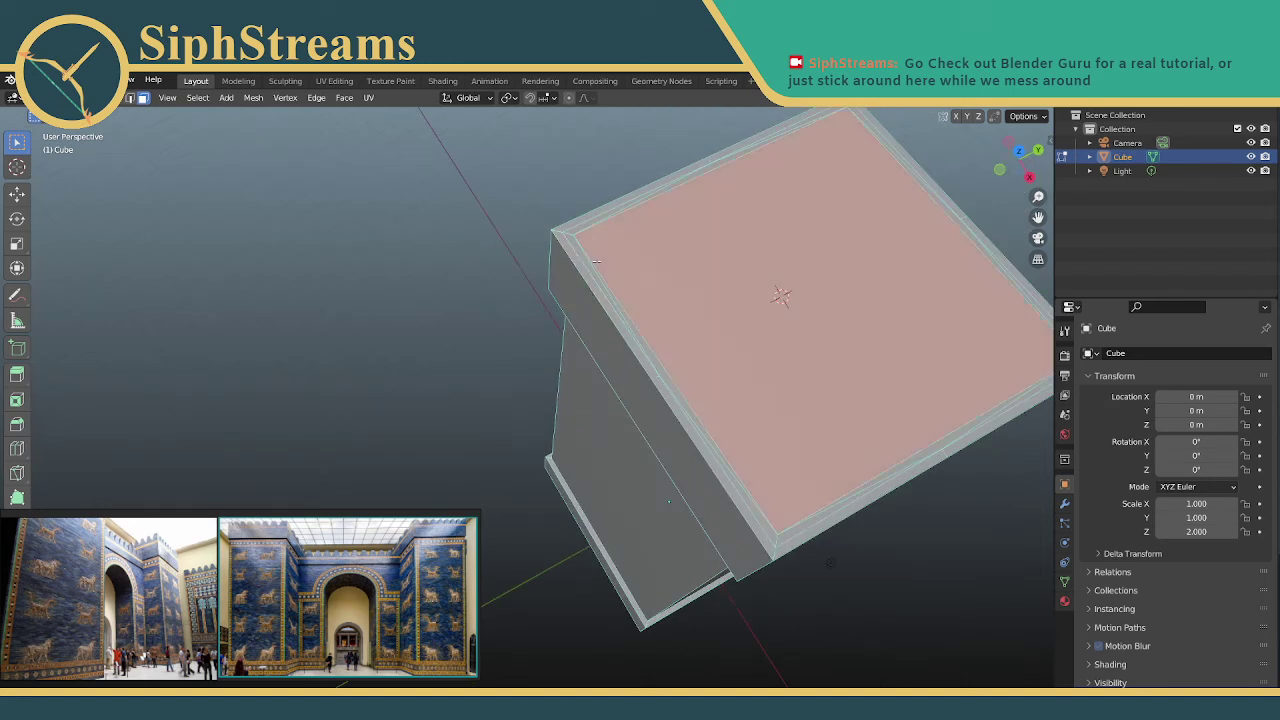
{"action": "key", "text": "ctrl+z"}
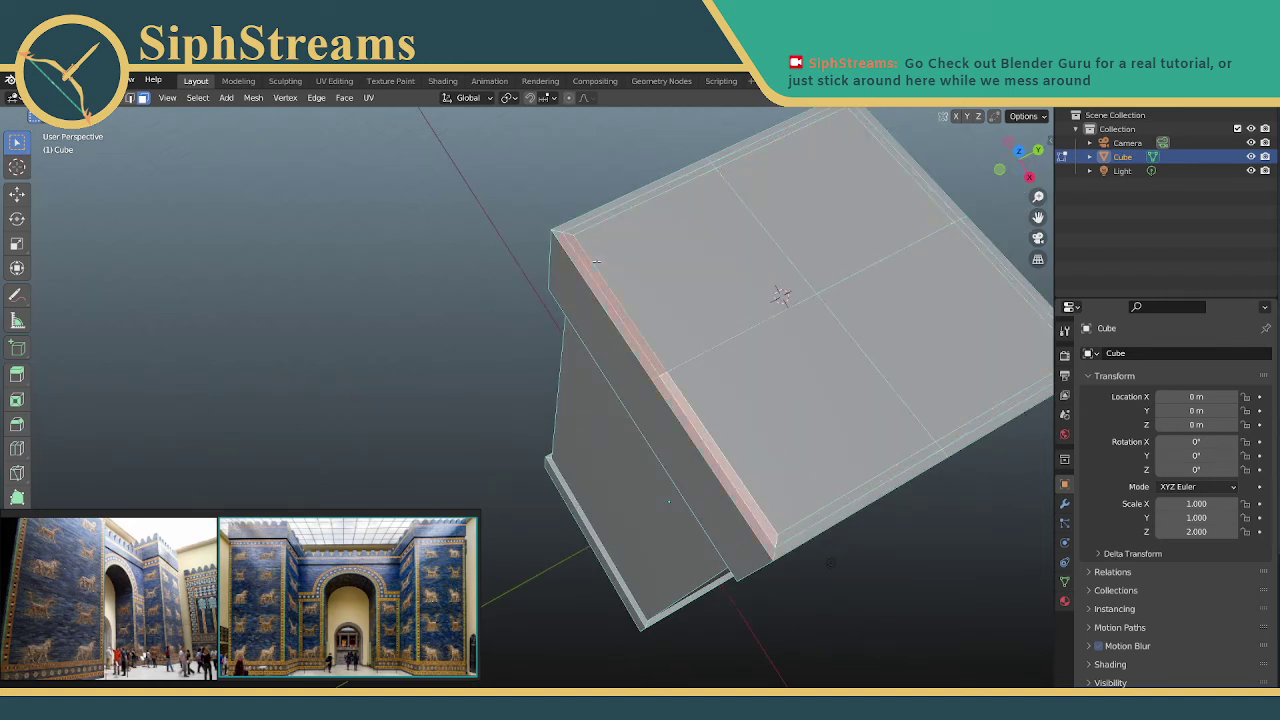
Undo the earlier face selections and the subdivisions of the cap's top and rim
{"action": "key", "text": "ctrl+z"}
{"action": "key", "text": "ctrl+z"}
{"action": "key", "text": "ctrl+z"}
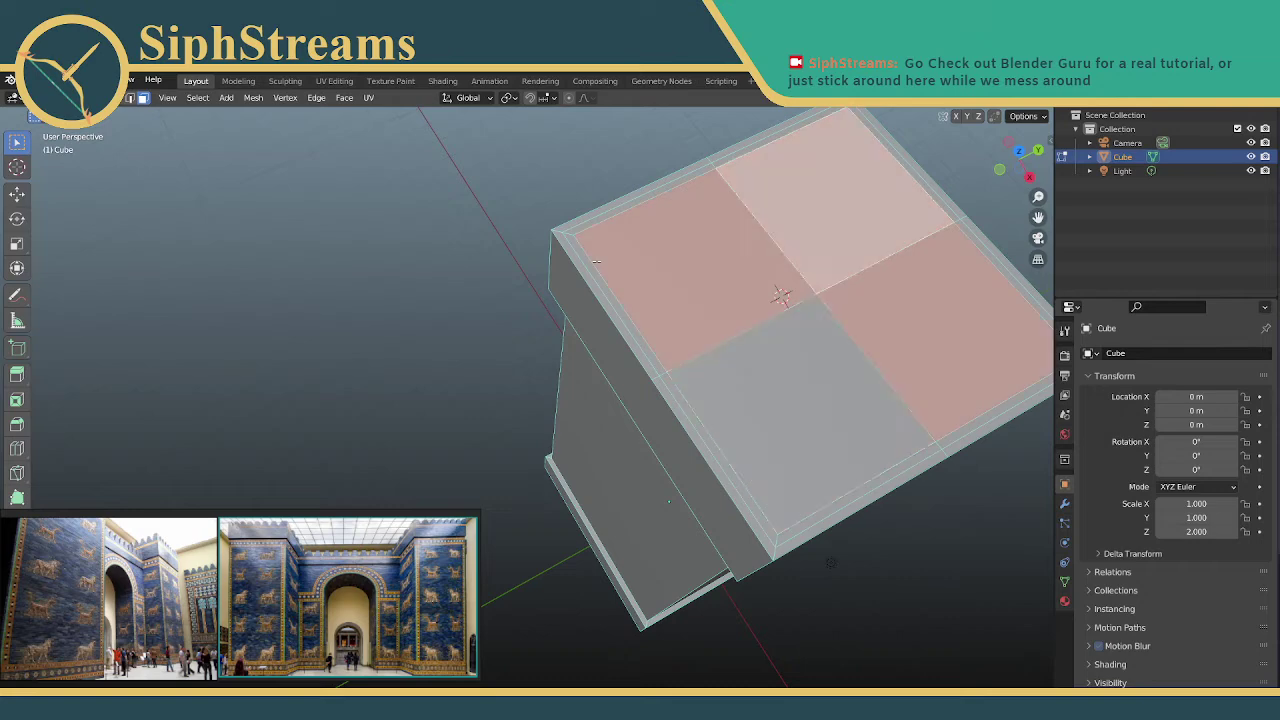
{"action": "key", "text": "ctrl+z"}
{"action": "key", "text": "ctrl+z"}
{"action": "key", "text": "ctrl+z"}
{"action": "key", "text": "ctrl+z"}
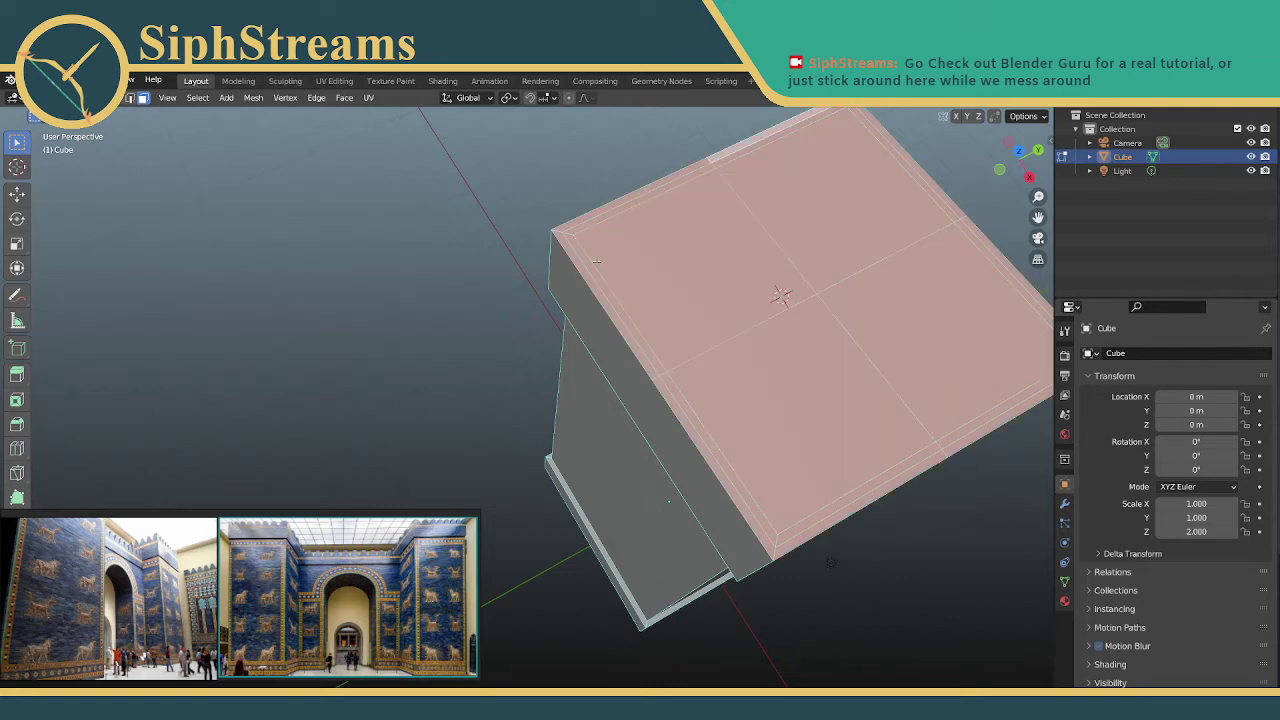
Select the single rim face along the cap's −Y edge and subdivide it
{"action": "middle_click_drag", "start_coordinate": [443, 296], "coordinate": [521, 271]}
{"action": "left_click", "coordinate": [573, 266]}
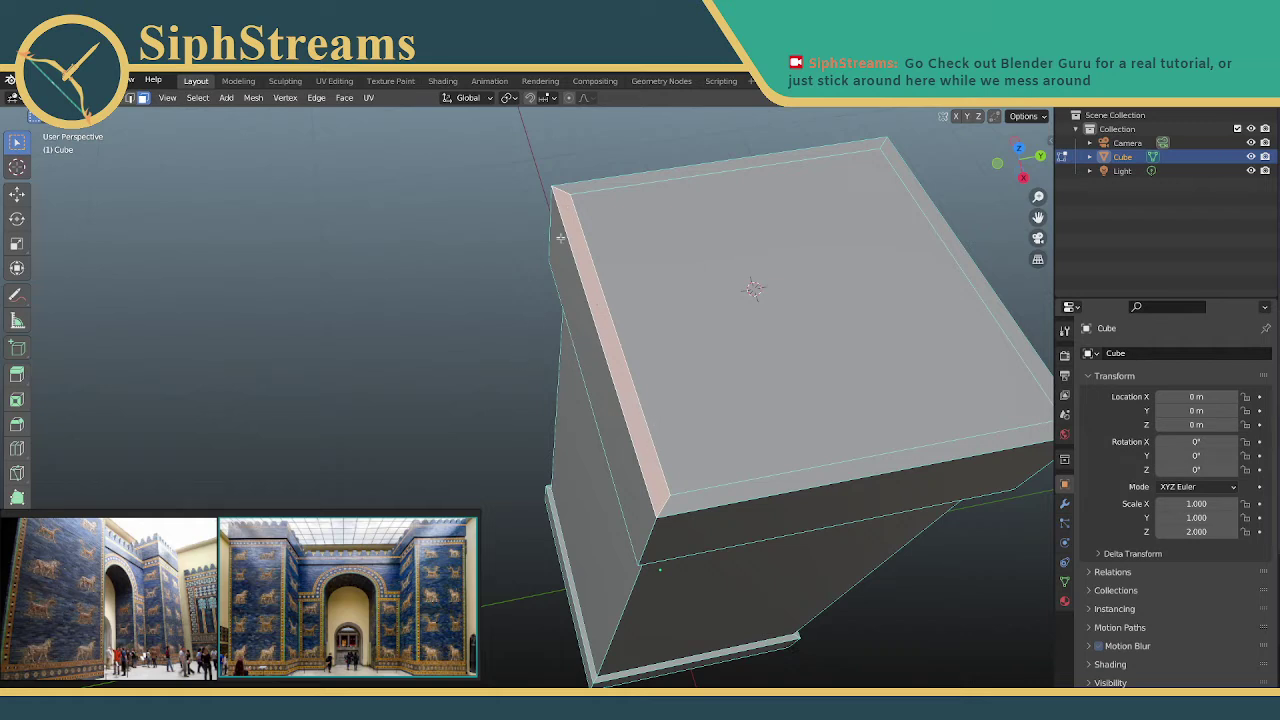
{"action": "right_click", "coordinate": [657, 361]}
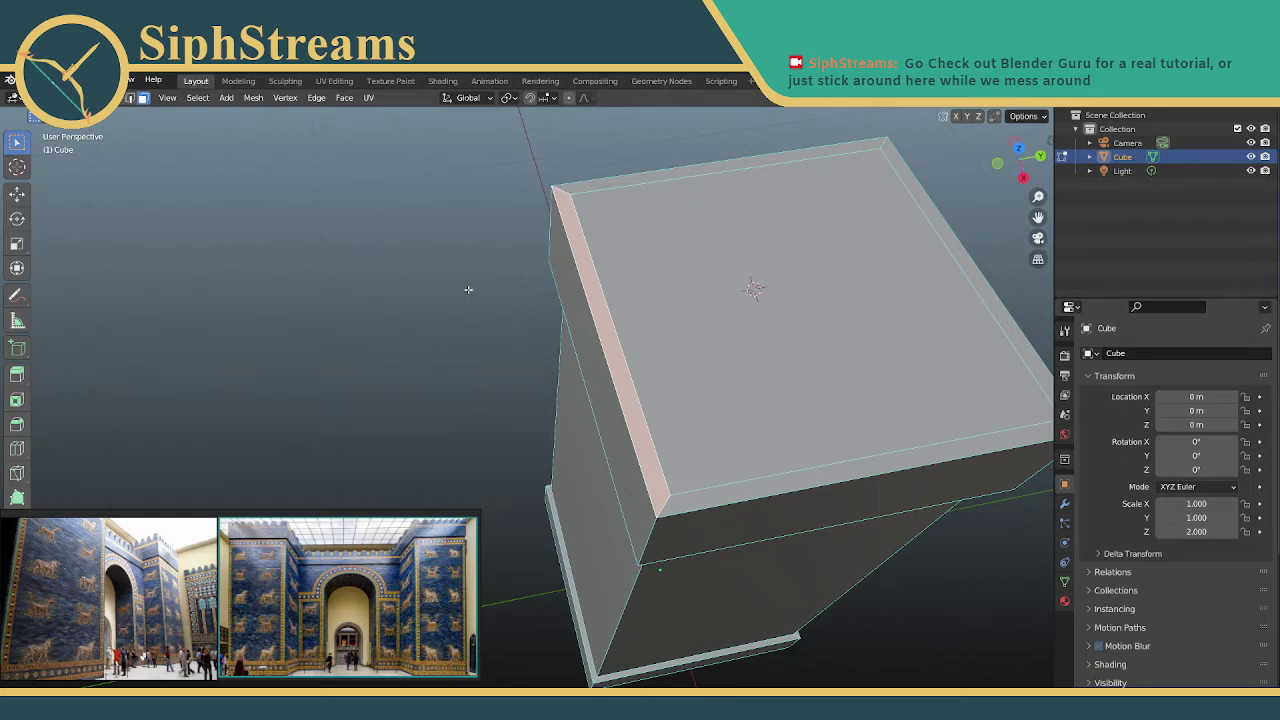
{"action": "right_click", "coordinate": [578, 261]}
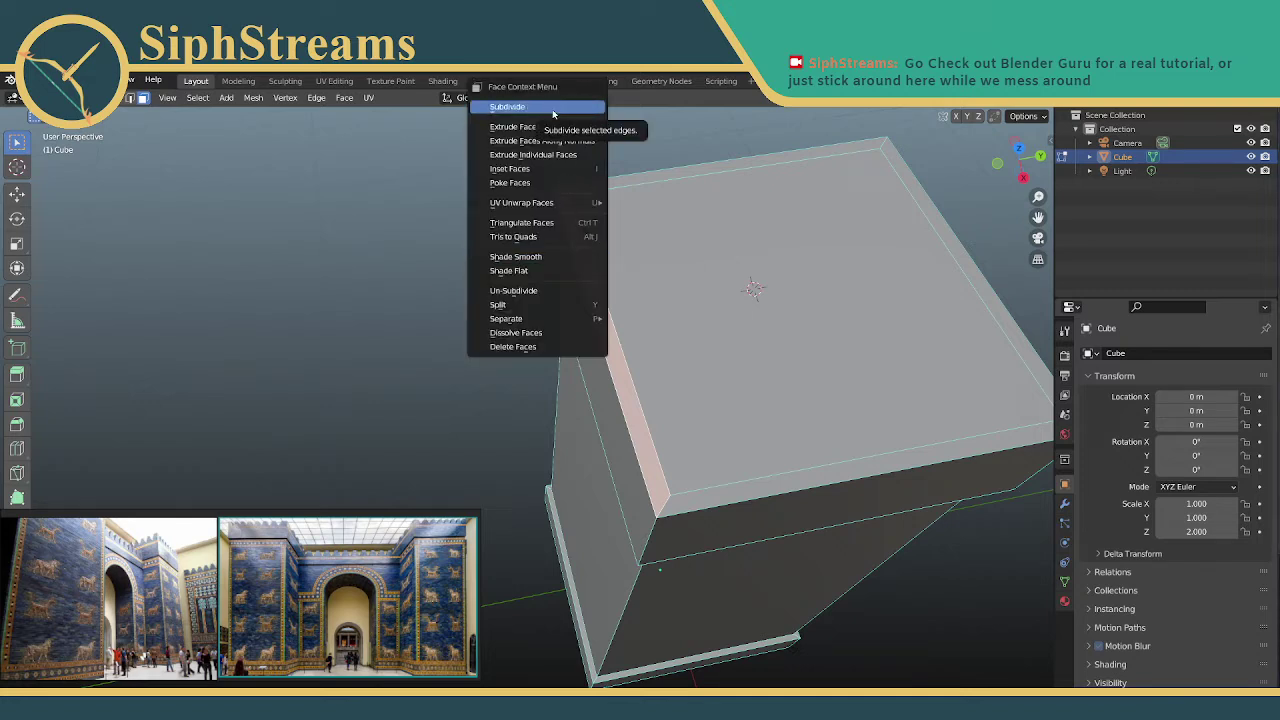
{"action": "right_click", "coordinate": [636, 419]}
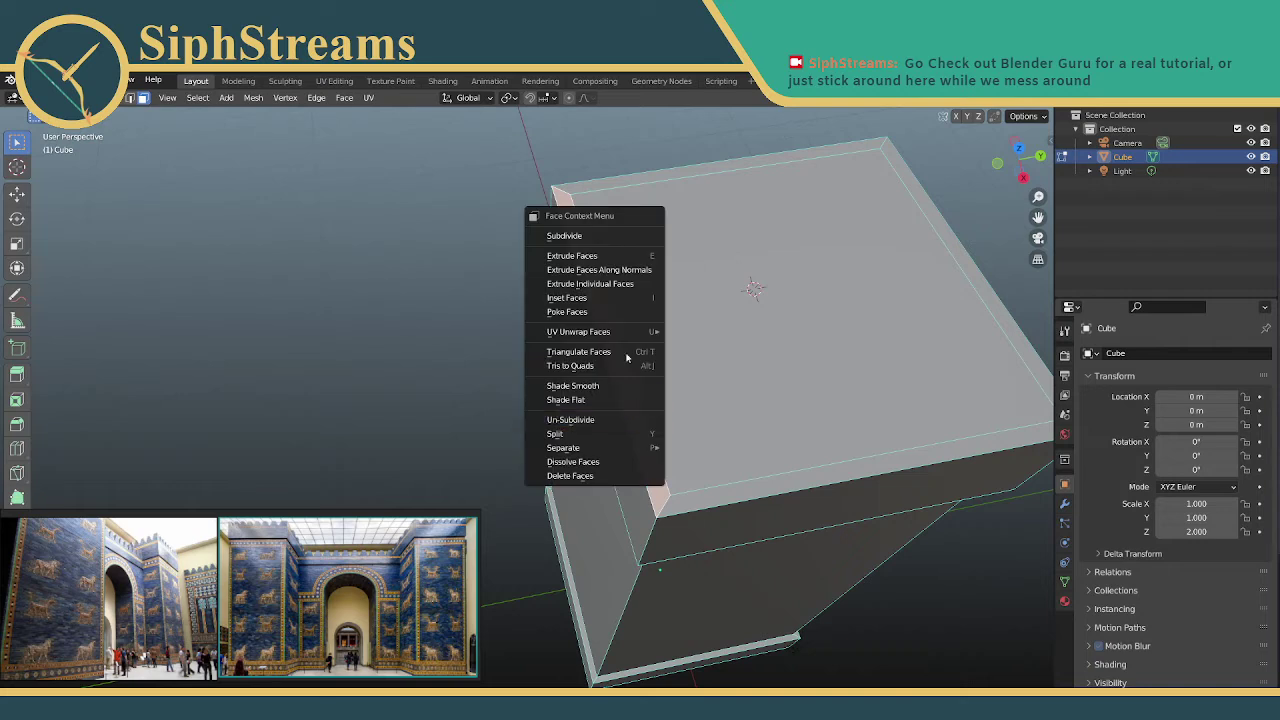
{"action": "left_click", "coordinate": [598, 236]}
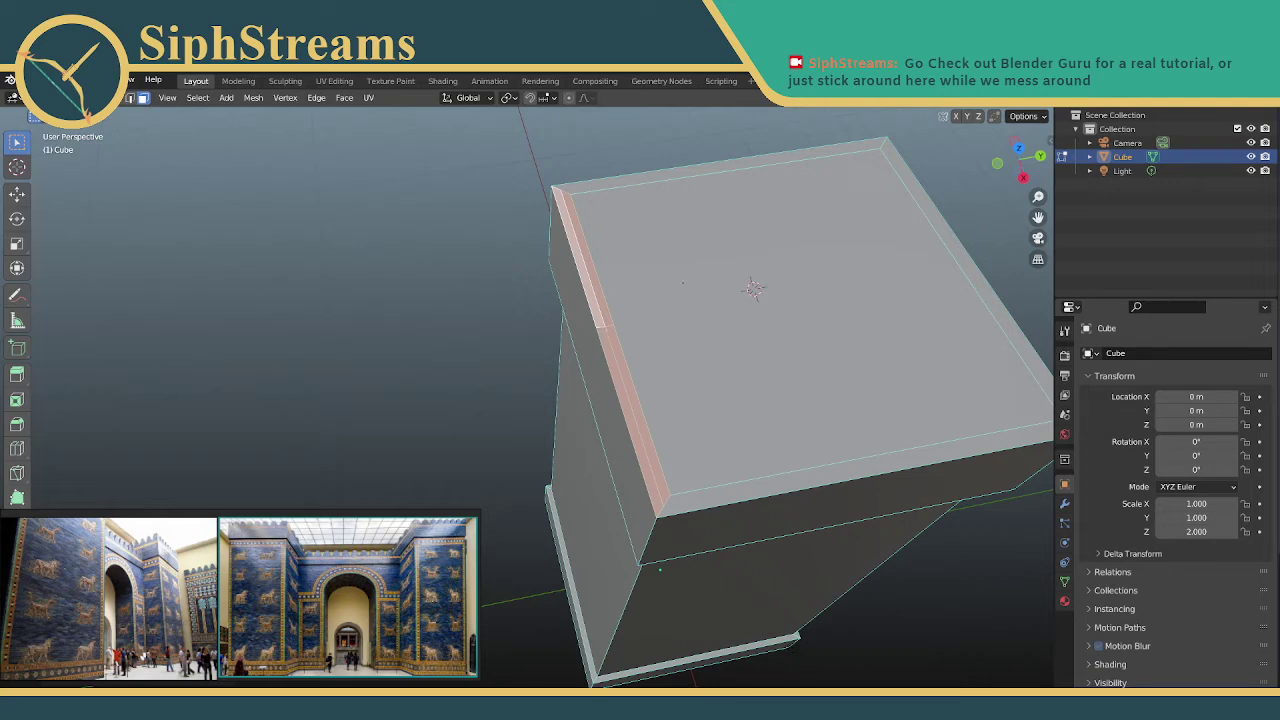
Select the two rim faces on the +X half of the cap's −Y edge and subdivide them
{"action": "middle_click_drag", "start_coordinate": [588, 349], "coordinate": [604, 373]}
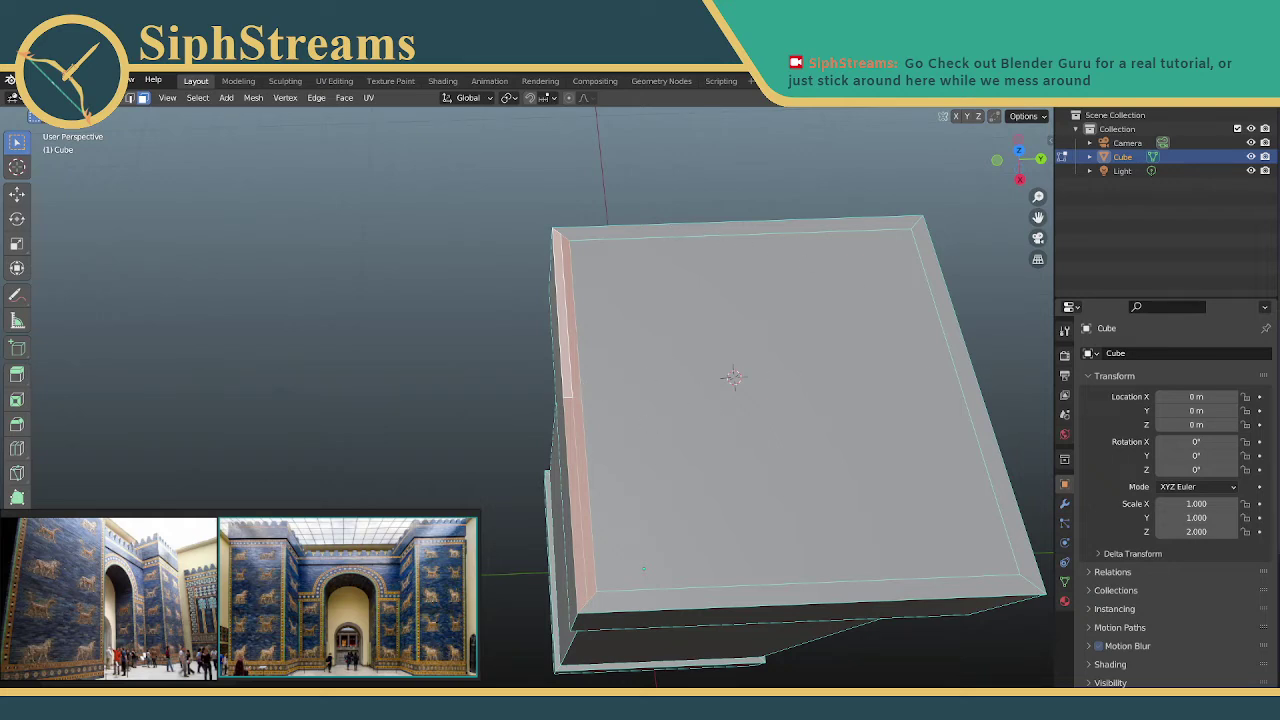
{"action": "key", "text": "ctrl+t"}
{"action": "key", "text": "ctrl+z"}
{"action": "scroll", "coordinate": [549, 410], "scroll_direction": "up", "scroll_amount": 2}
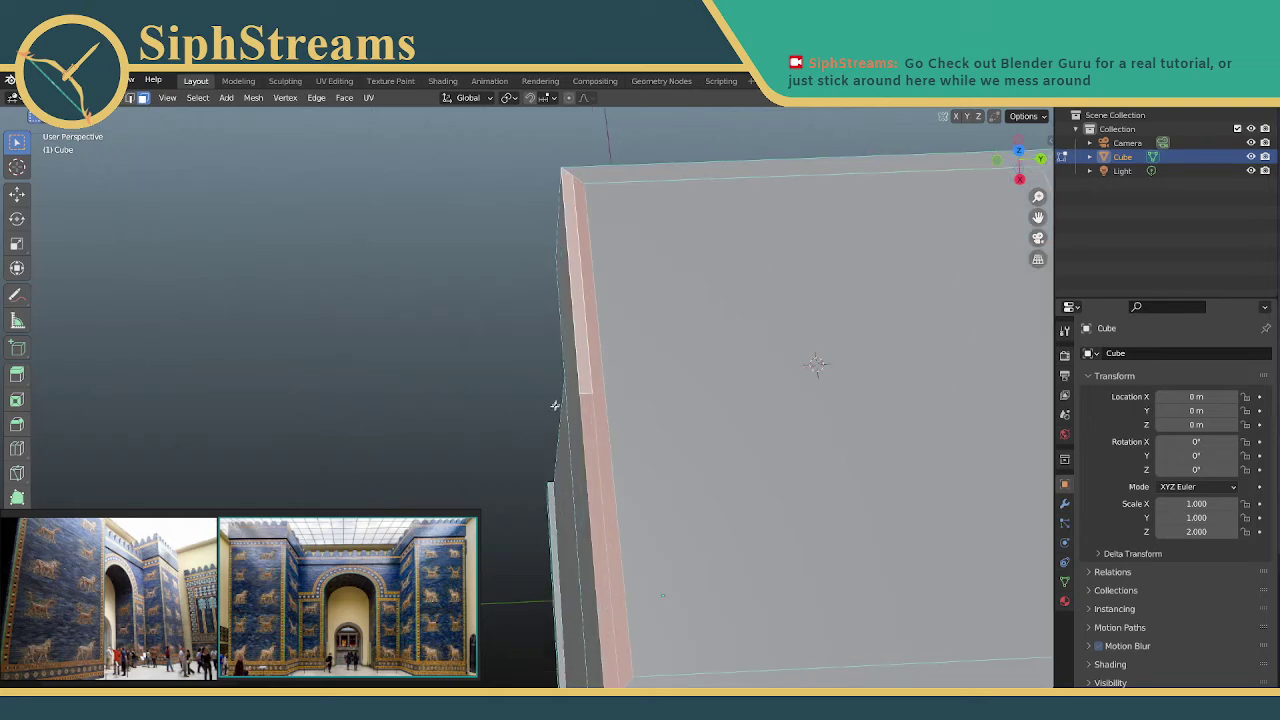
{"action": "scroll", "coordinate": [554, 406], "scroll_direction": "down", "scroll_amount": 3}
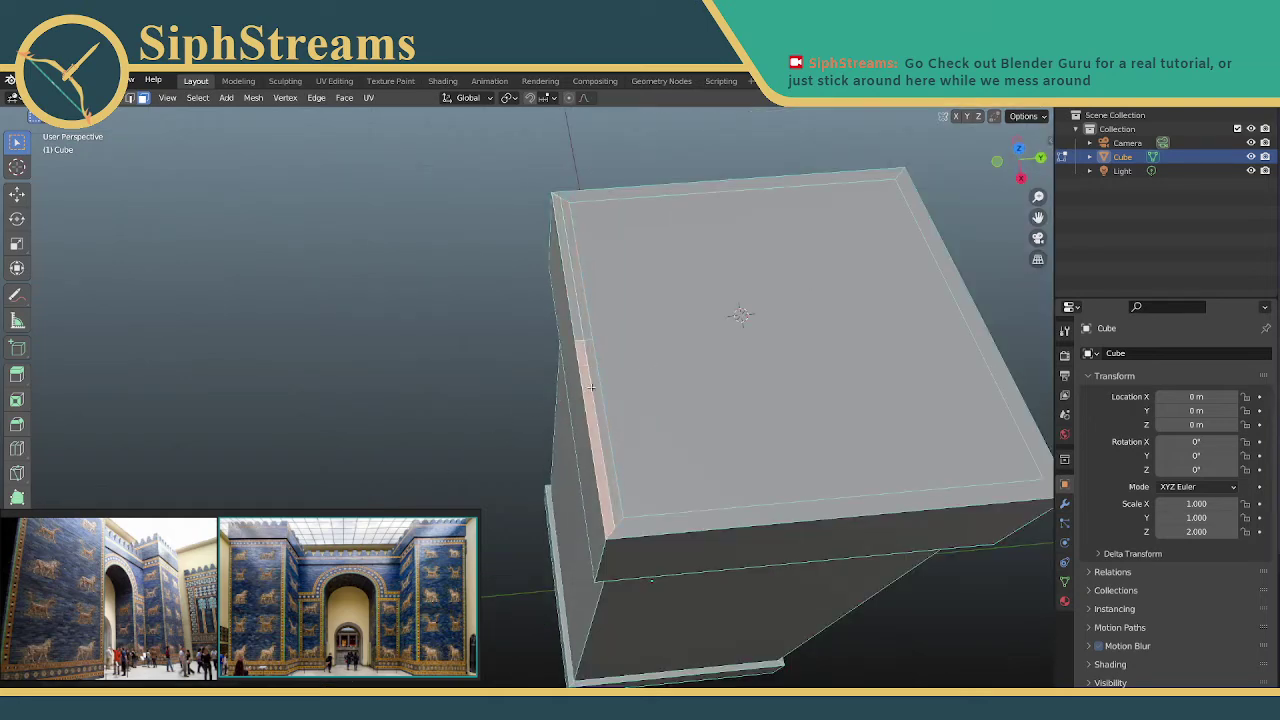
{"action": "left_click", "coordinate": [591, 387]}
{"action": "right_click", "coordinate": [591, 390]}
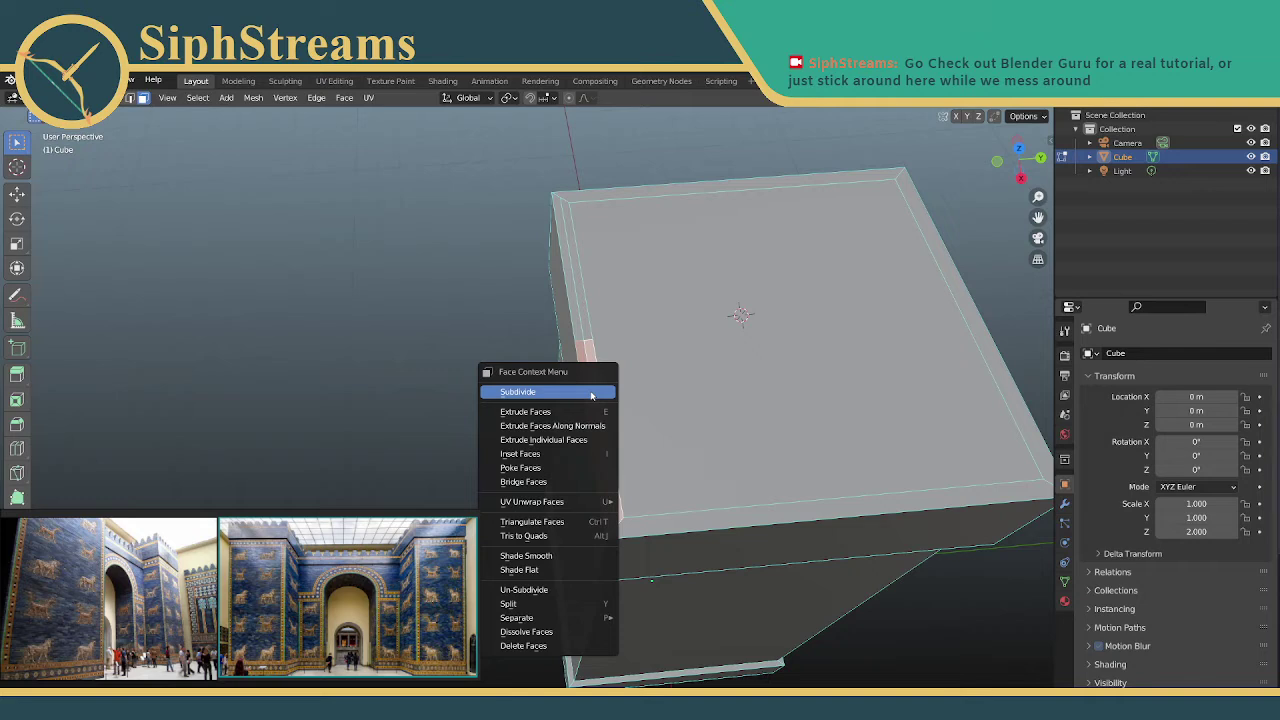
{"action": "left_click", "coordinate": [591, 396]}
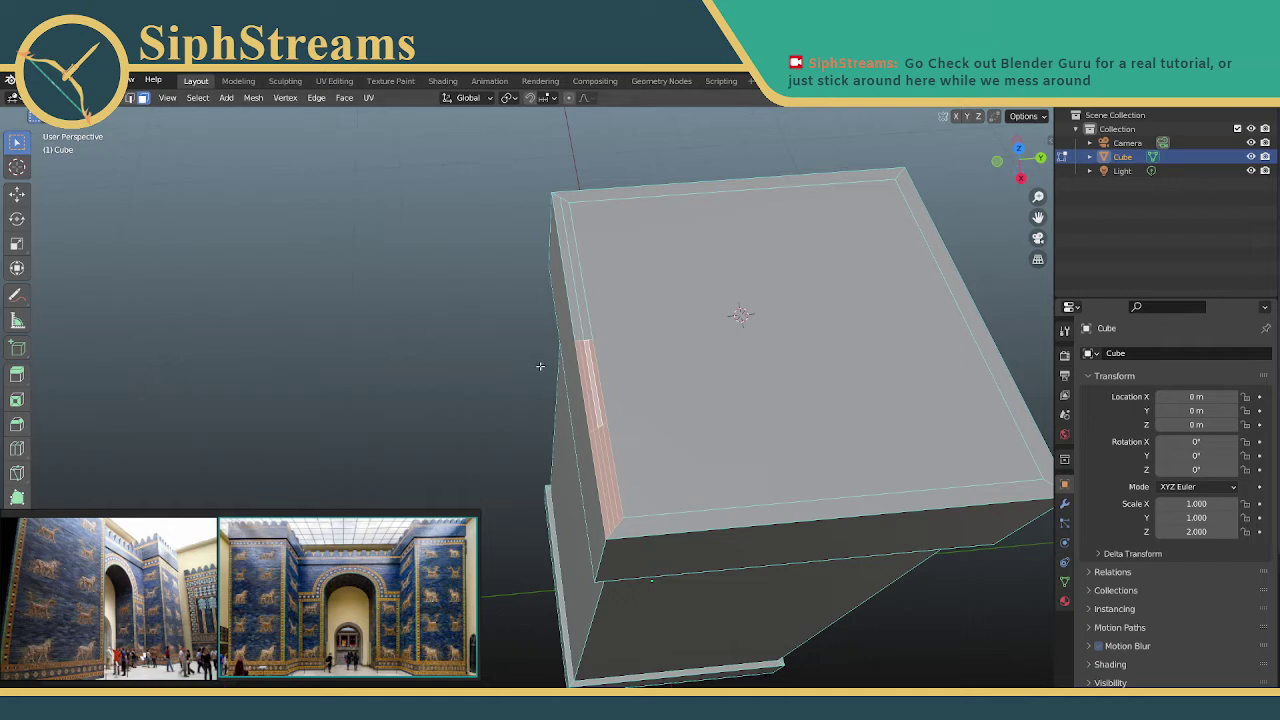
Undo the subdivision of the +X half of the −Y rim strip and restore the four-face selection
{"action": "key", "text": "ctrl+z"}
{"action": "key", "text": "ctrl+z"}
{"action": "key", "text": "ctrl+z"}
{"action": "key", "text": "ctrl+z"}
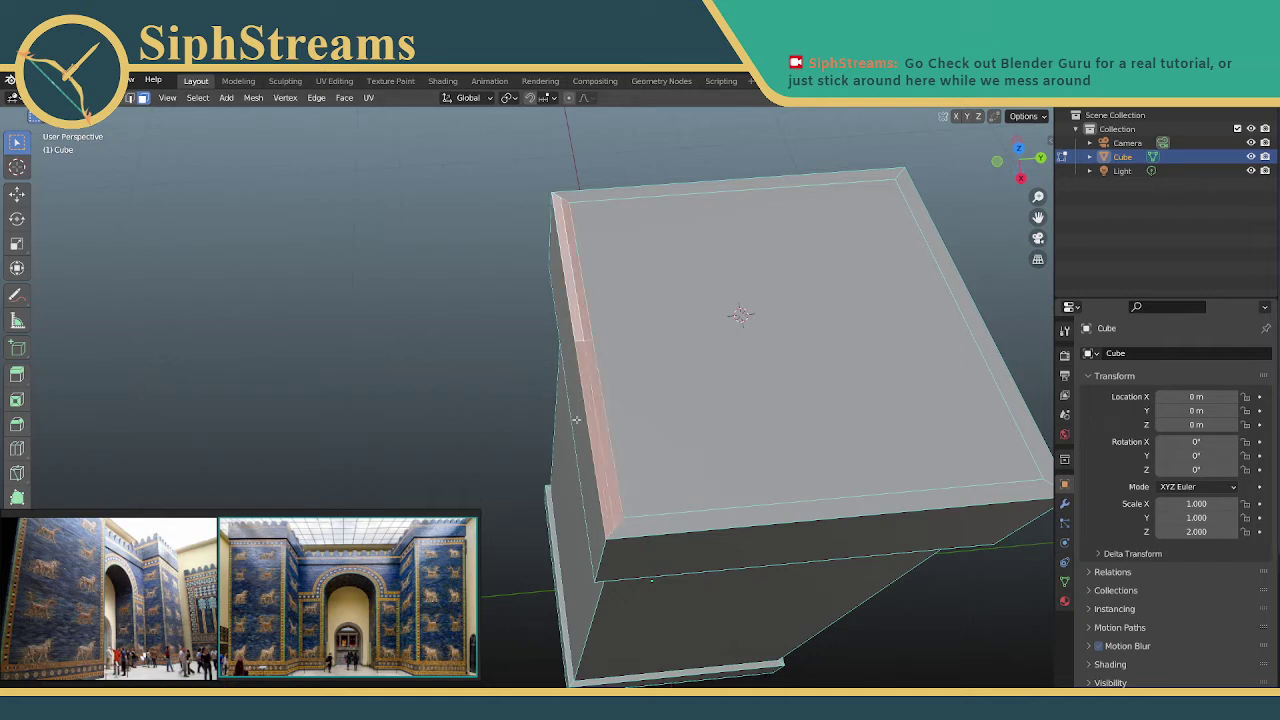
{"action": "right_click", "coordinate": [594, 375]}
{"action": "left_click", "coordinate": [574, 376]}
{"action": "left_click", "coordinate": [897, 384]}
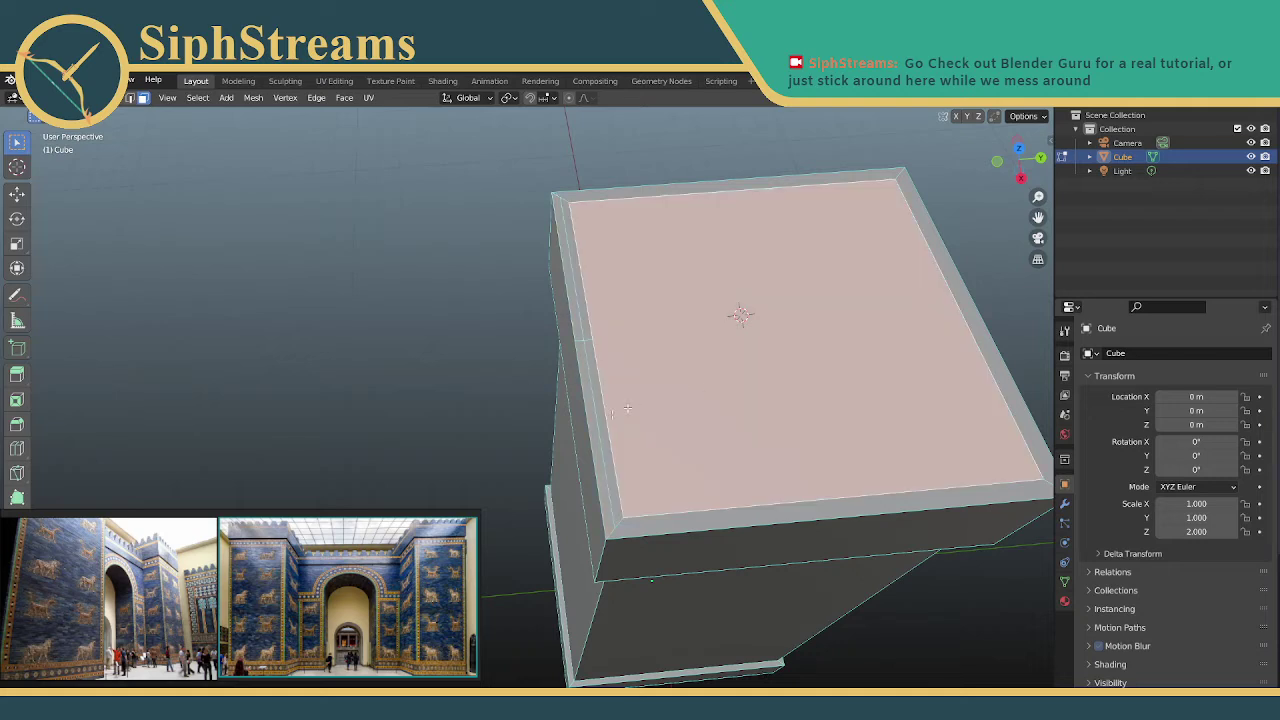
{"action": "left_click", "coordinate": [577, 348]}
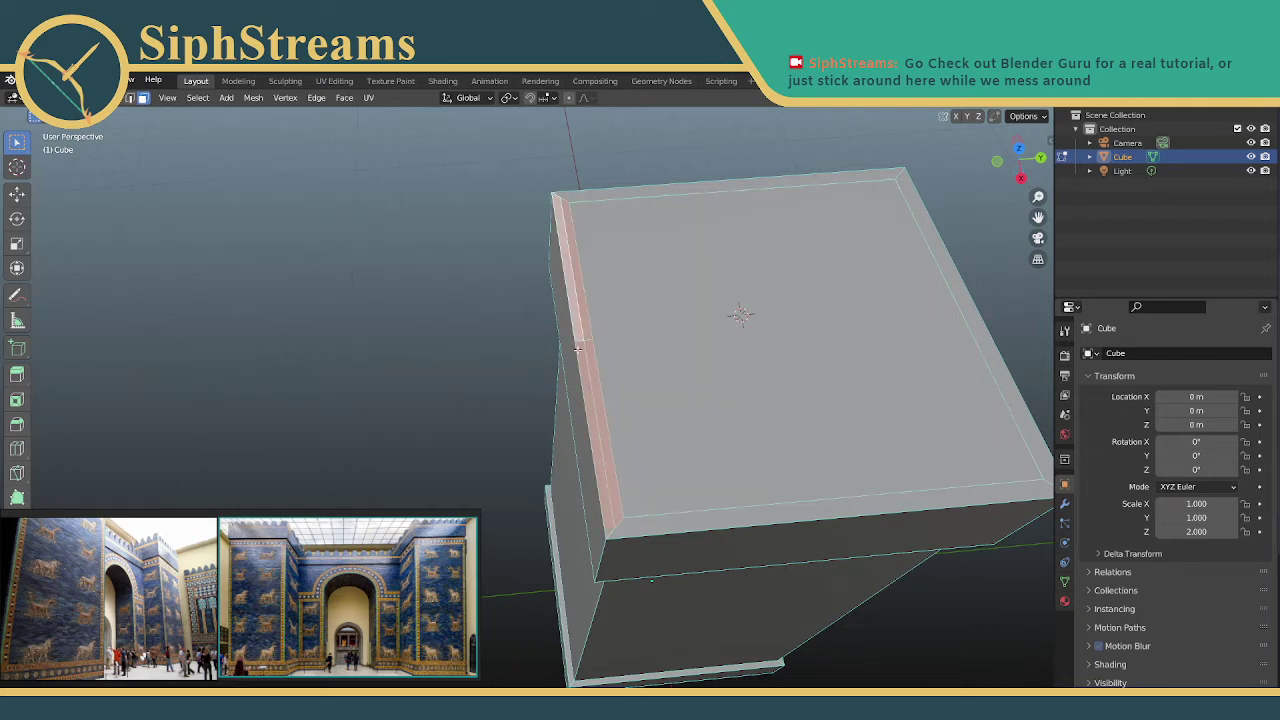
Try to split the undivided rim face along the cap's −Y edge, and undo the attempt
{"action": "right_click", "coordinate": [577, 347]}
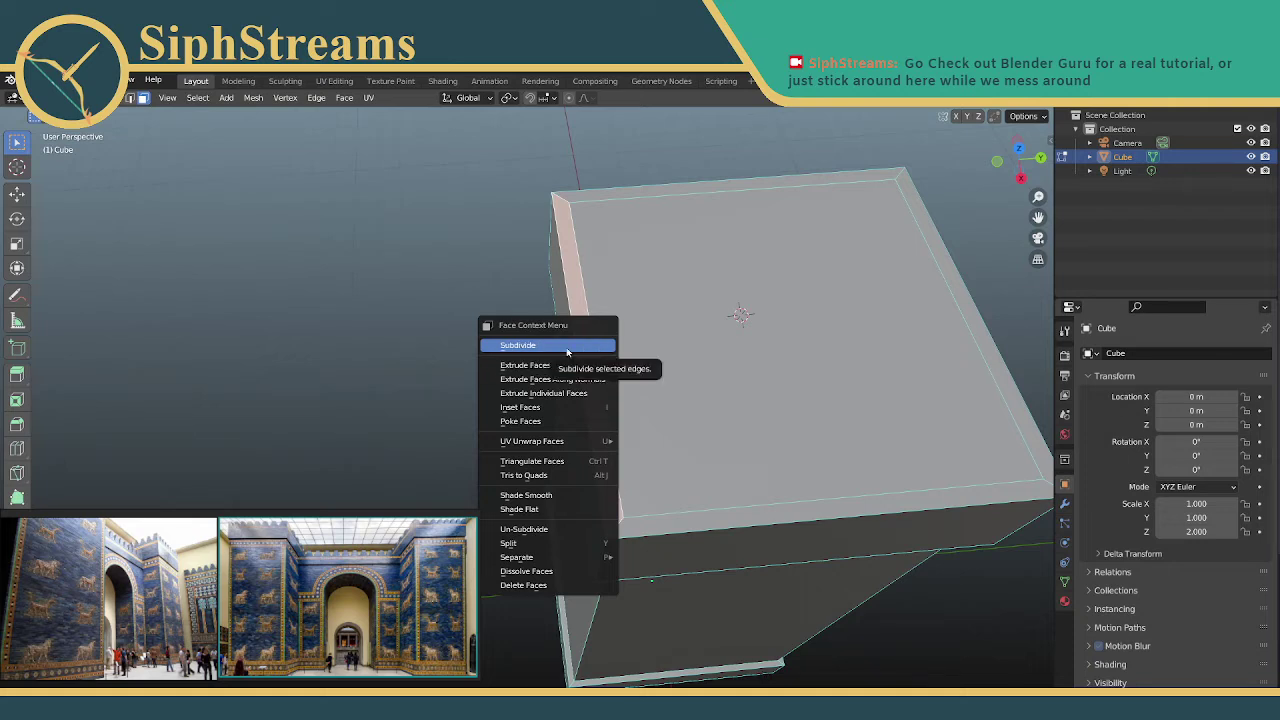
{"action": "left_click", "coordinate": [538, 544]}
{"action": "mouse_move", "coordinate": [610, 396]}
{"action": "middle_mouse_down"}
{"action": "mouse_move", "coordinate": [617, 380]}
{"action": "mouse_move", "coordinate": [625, 390]}
{"action": "middle_mouse_up"}
{"action": "key", "text": "ctrl+z"}
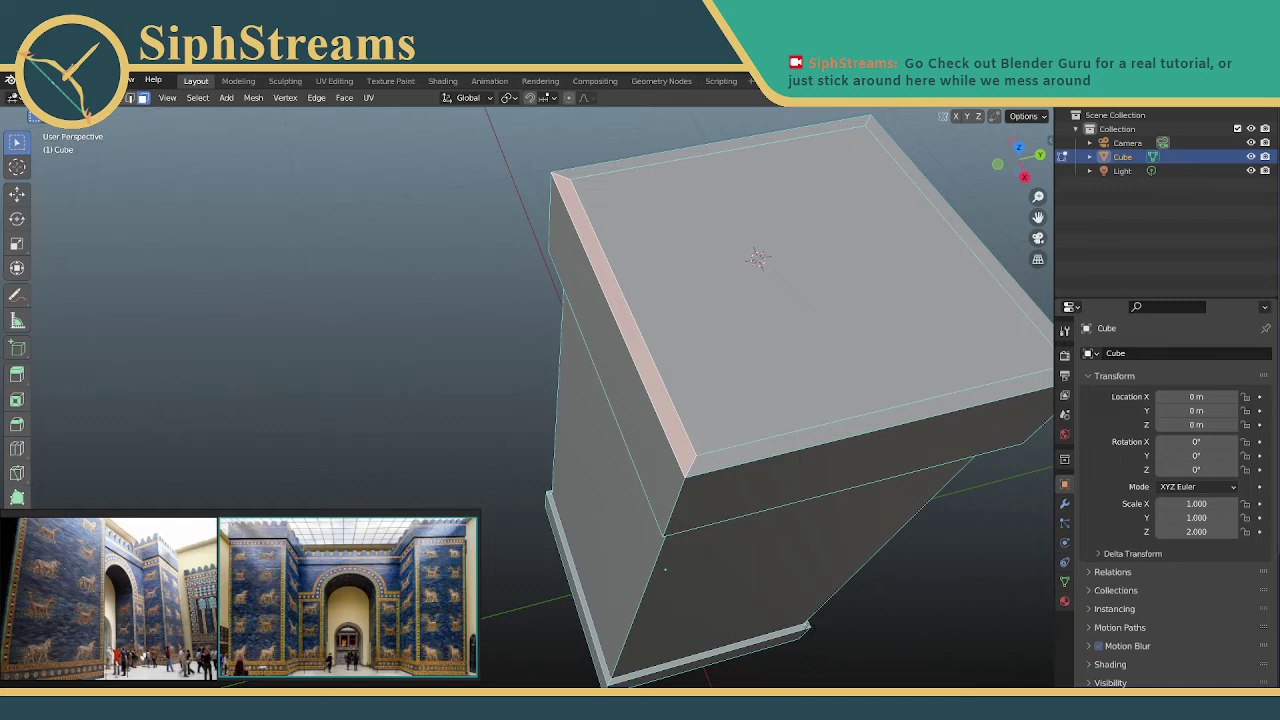
Switch to edge selection and select the two long edges of the cap's −Y rim strip
{"action": "left_click", "coordinate": [129, 97]}
{"action": "left_click", "coordinate": [647, 284]}
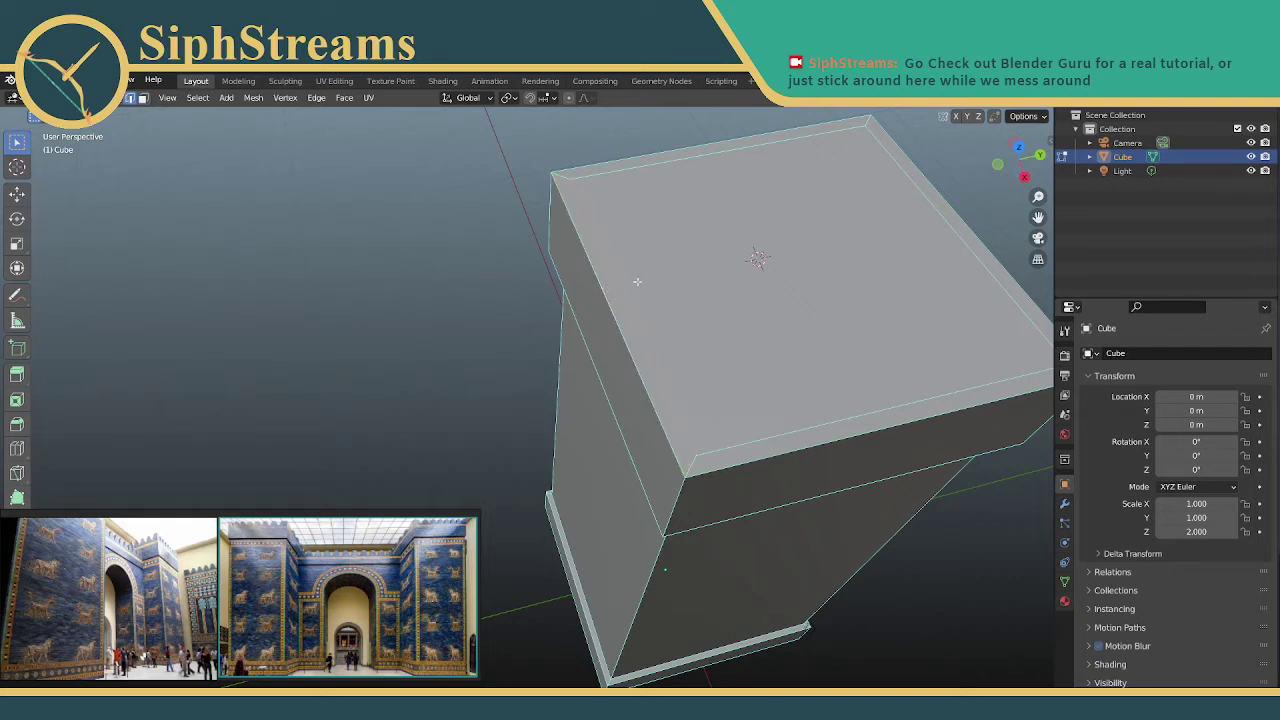
{"action": "scroll", "coordinate": [611, 286], "scroll_direction": "down", "scroll_amount": 3}
{"action": "key", "text": "KP_Decimal"}
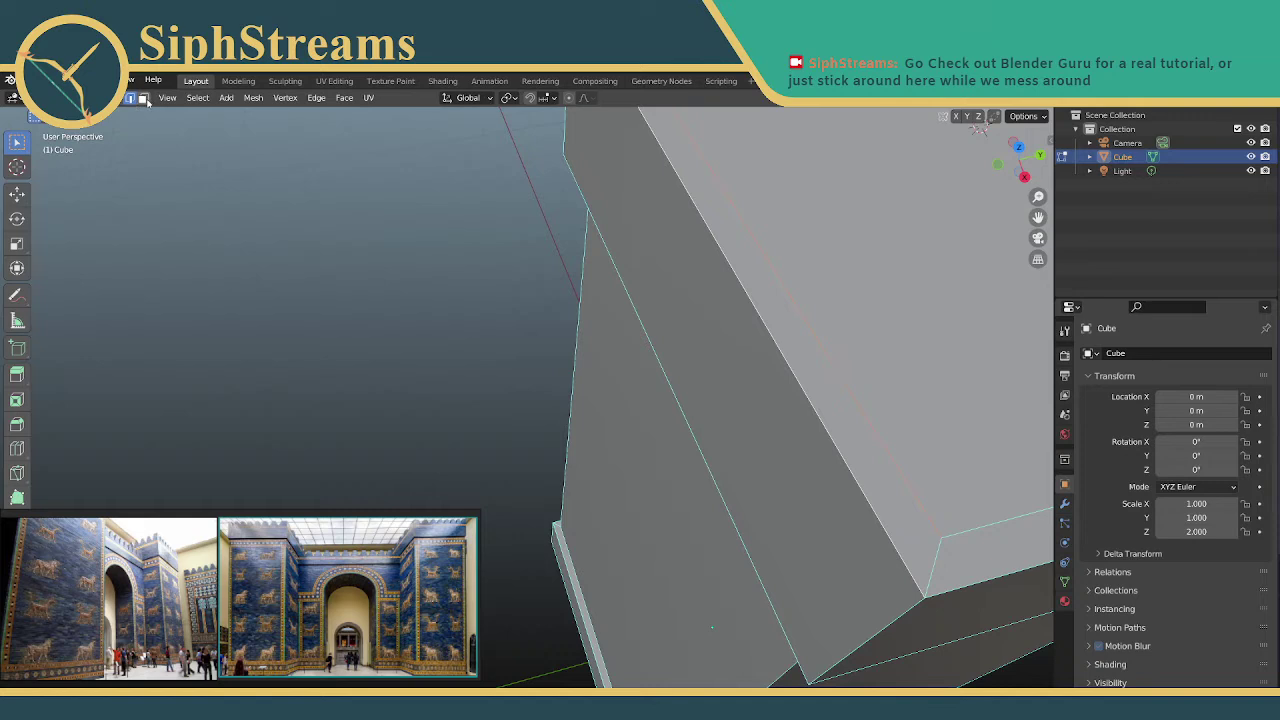
Try subdividing the two long rim edges with six cuts, and undo the subdivision
{"action": "middle_click_drag", "start_coordinate": [656, 193], "coordinate": [593, 357]}
{"action": "right_click", "coordinate": [593, 357]}
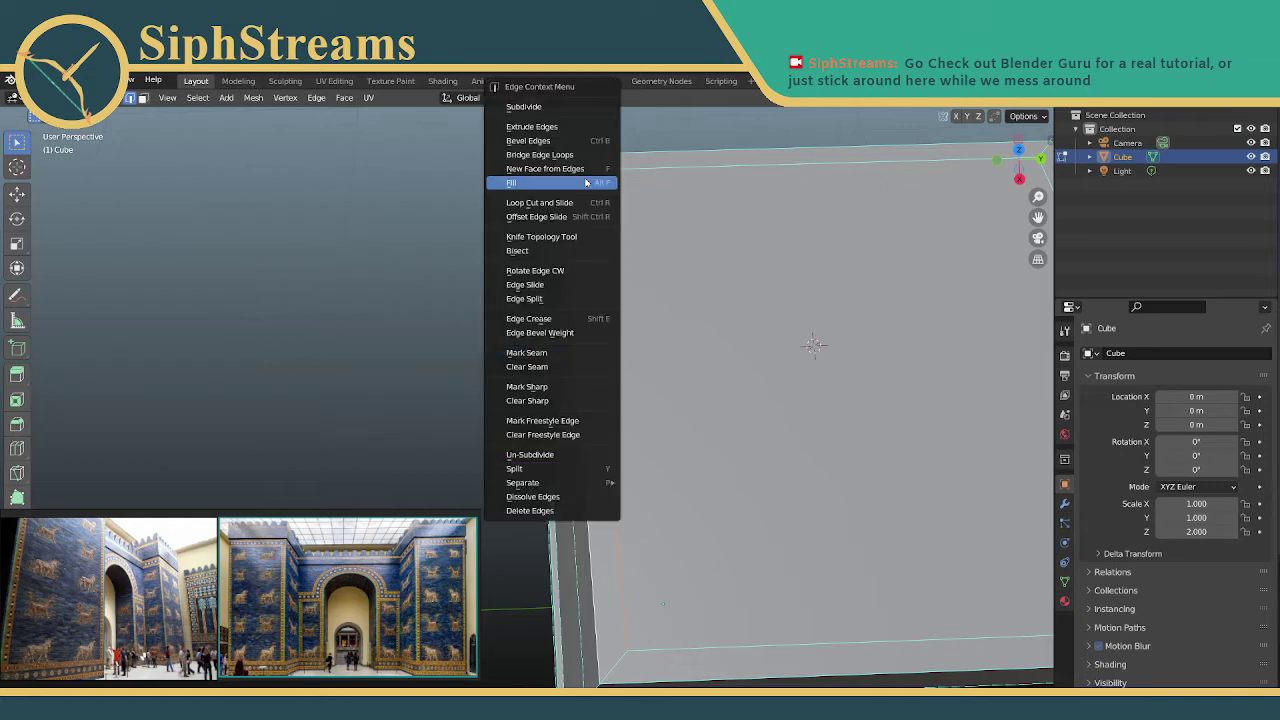
{"action": "left_click", "coordinate": [577, 114]}
{"action": "middle_click_drag", "start_coordinate": [624, 289], "coordinate": [707, 357]}
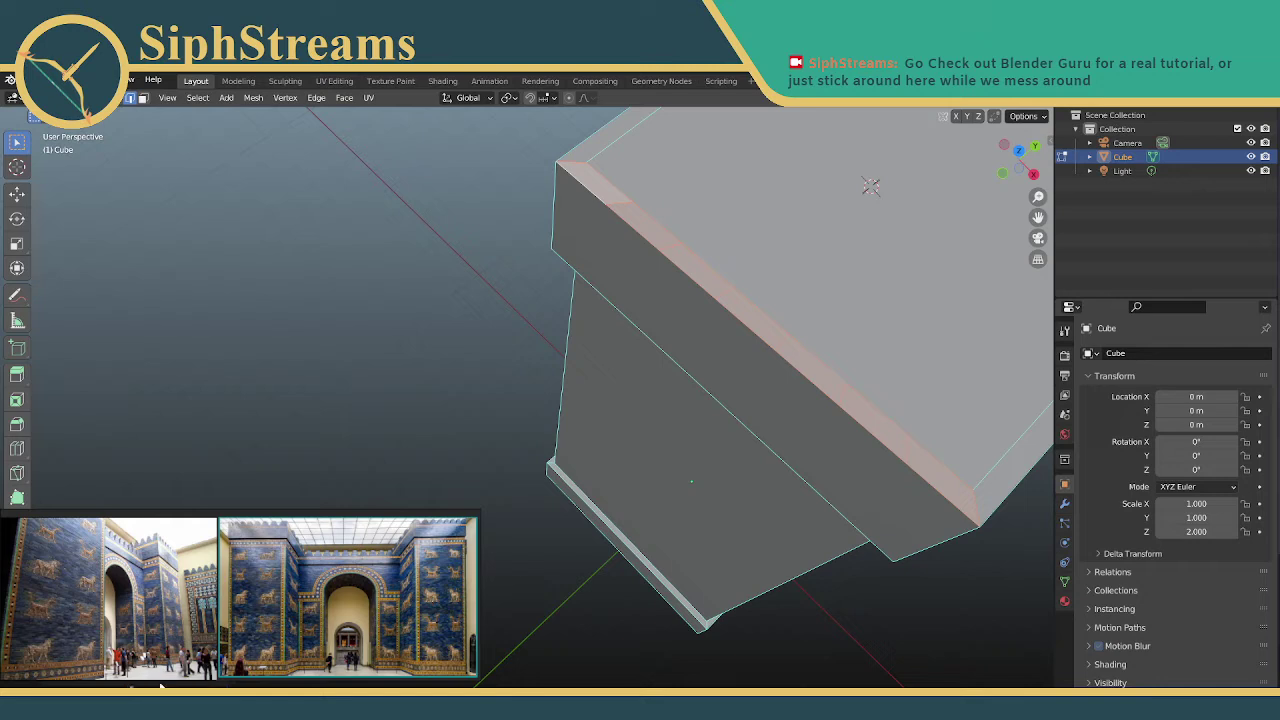
{"action": "left_click", "coordinate": [462, 328]}
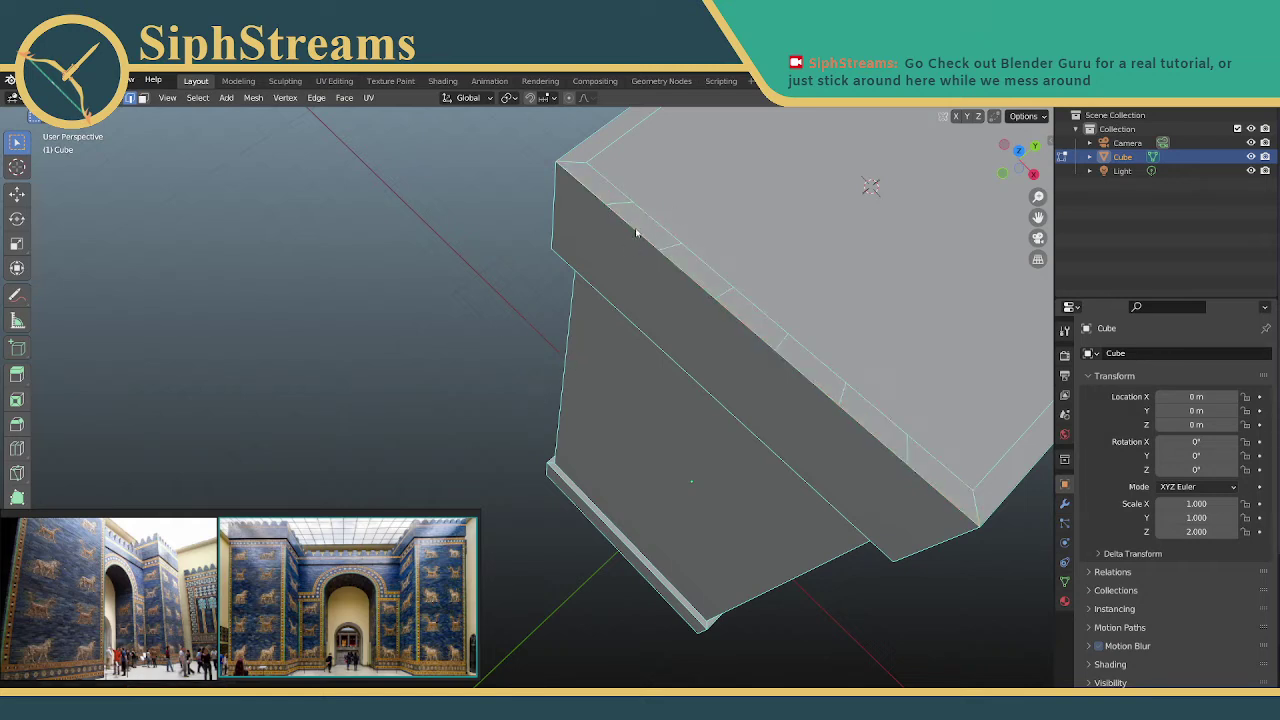
{"action": "key", "text": "ctrl+z"}
{"action": "key", "text": "ctrl+z"}
Subdivide the −Y rim strip's two long edges with one cut, and try subdividing the result again
{"action": "right_click", "coordinate": [670, 246]}
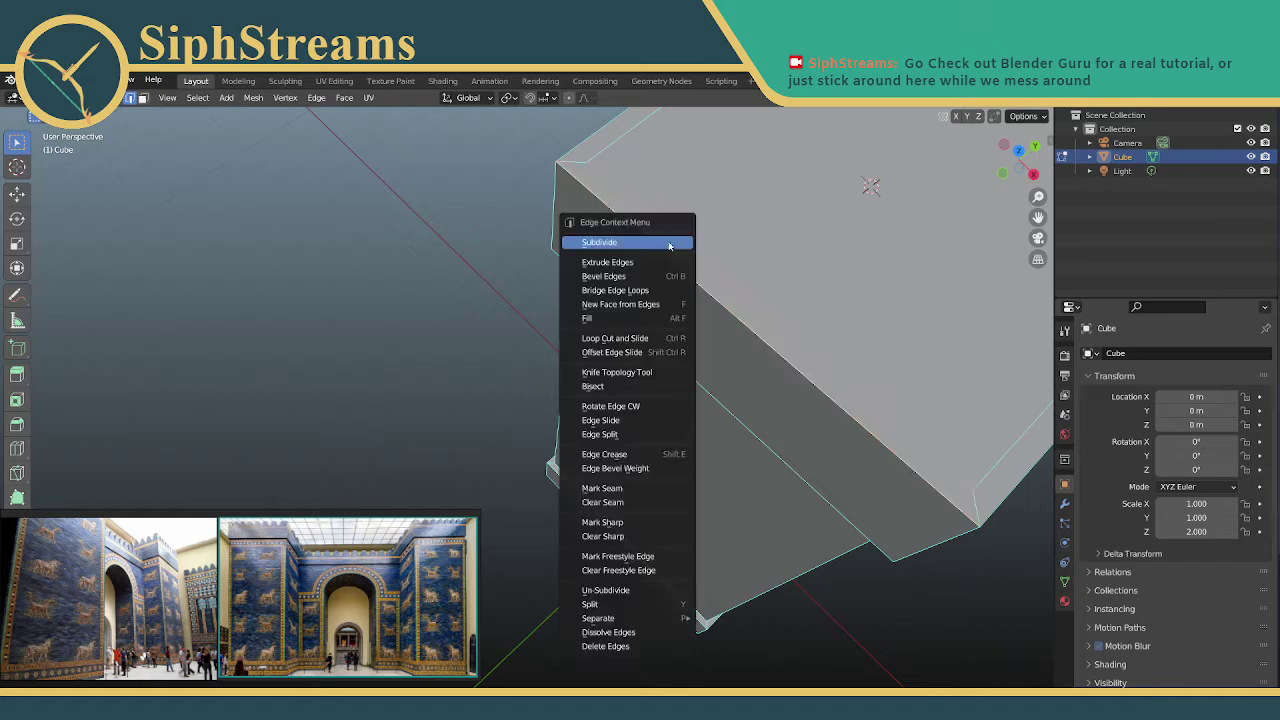
{"action": "left_click", "coordinate": [652, 246]}
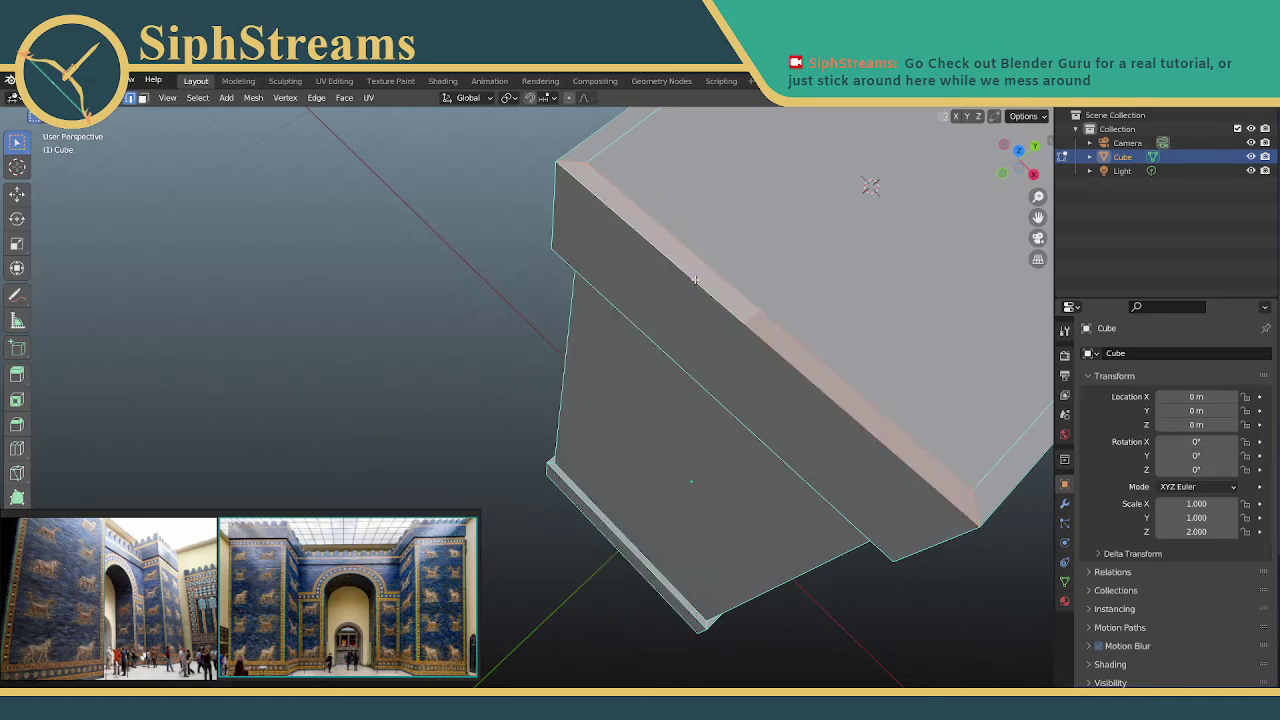
{"action": "right_click", "coordinate": [684, 258]}
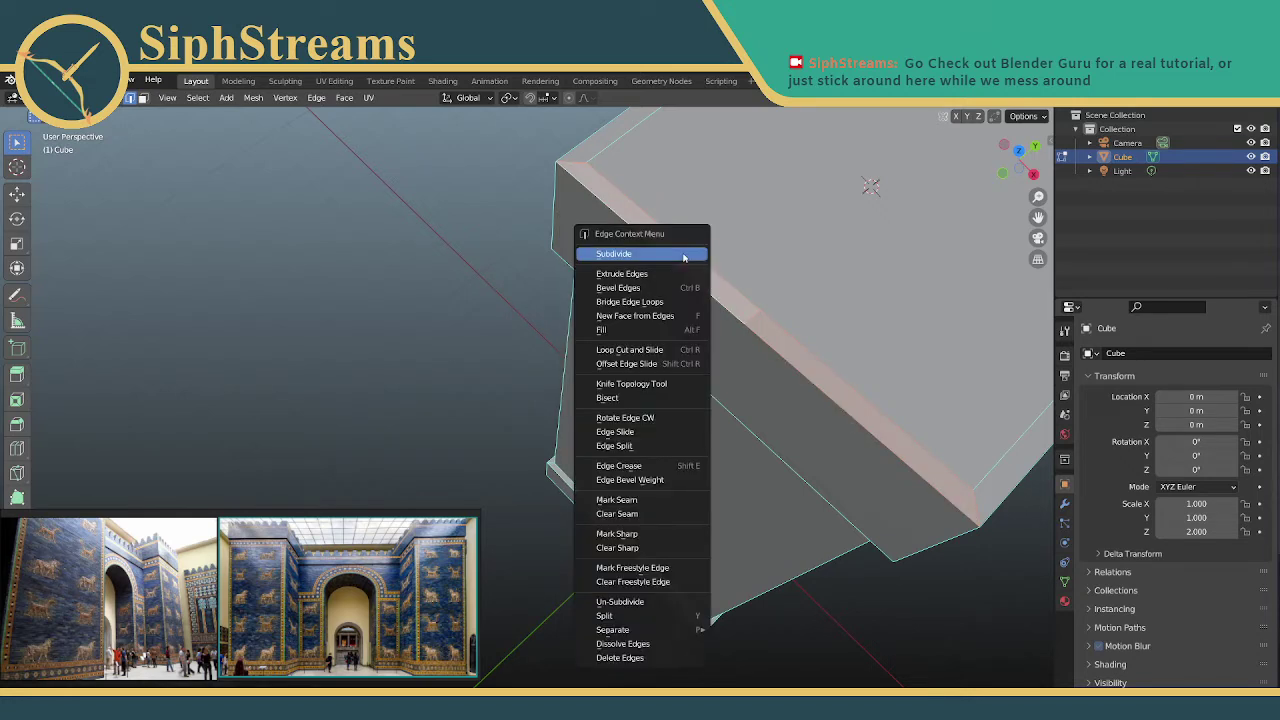
{"action": "left_click", "coordinate": [684, 256]}
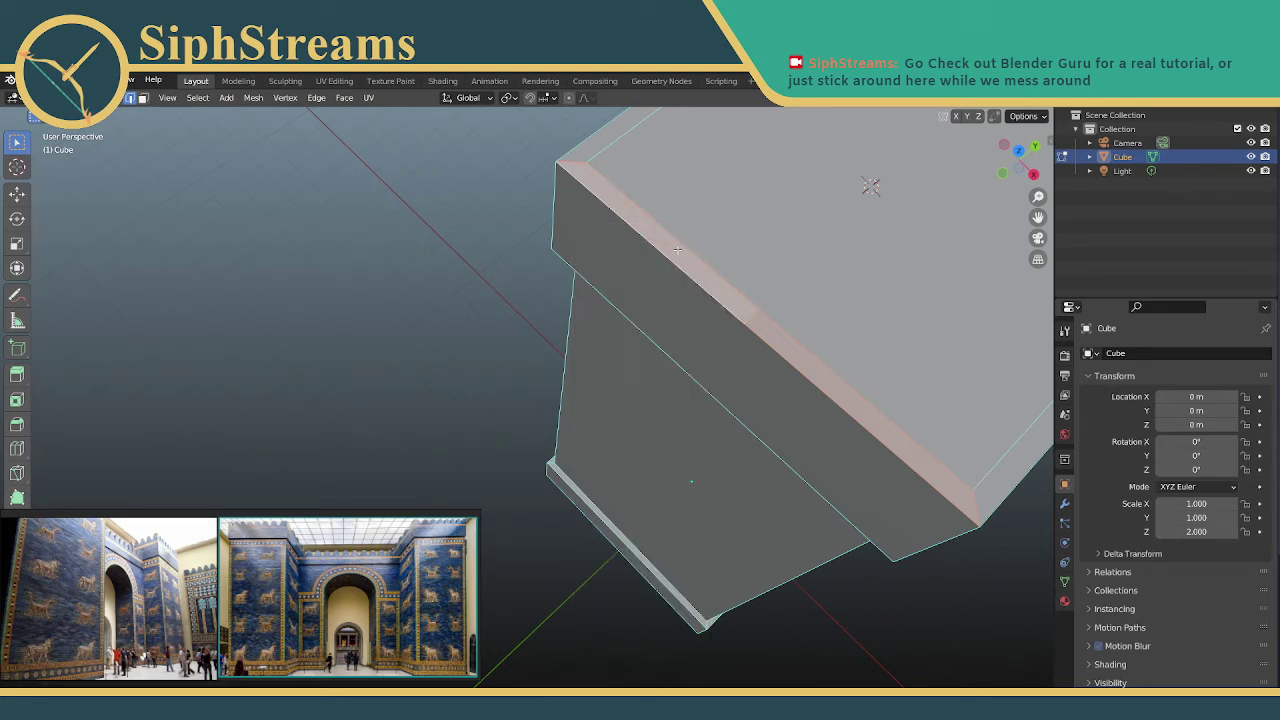
{"action": "right_click", "coordinate": [677, 252]}
{"action": "middle_click_drag", "start_coordinate": [602, 162], "coordinate": [627, 174]}
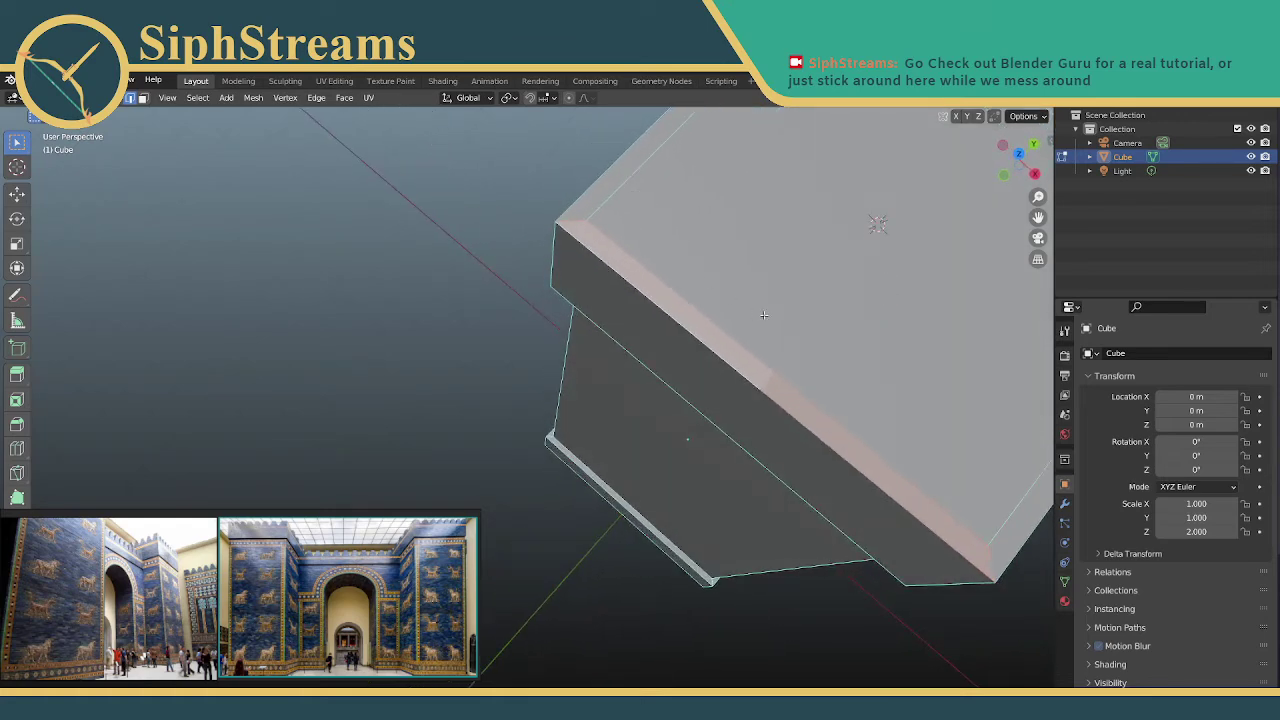
{"action": "right_click", "coordinate": [677, 300]}
{"action": "left_click", "coordinate": [675, 304]}
Clear the selection, select long edge segments of the halved −Y rim strip, and subdivide them with multiple cuts
{"action": "left_click", "coordinate": [652, 296]}
{"action": "left_click", "coordinate": [708, 290]}
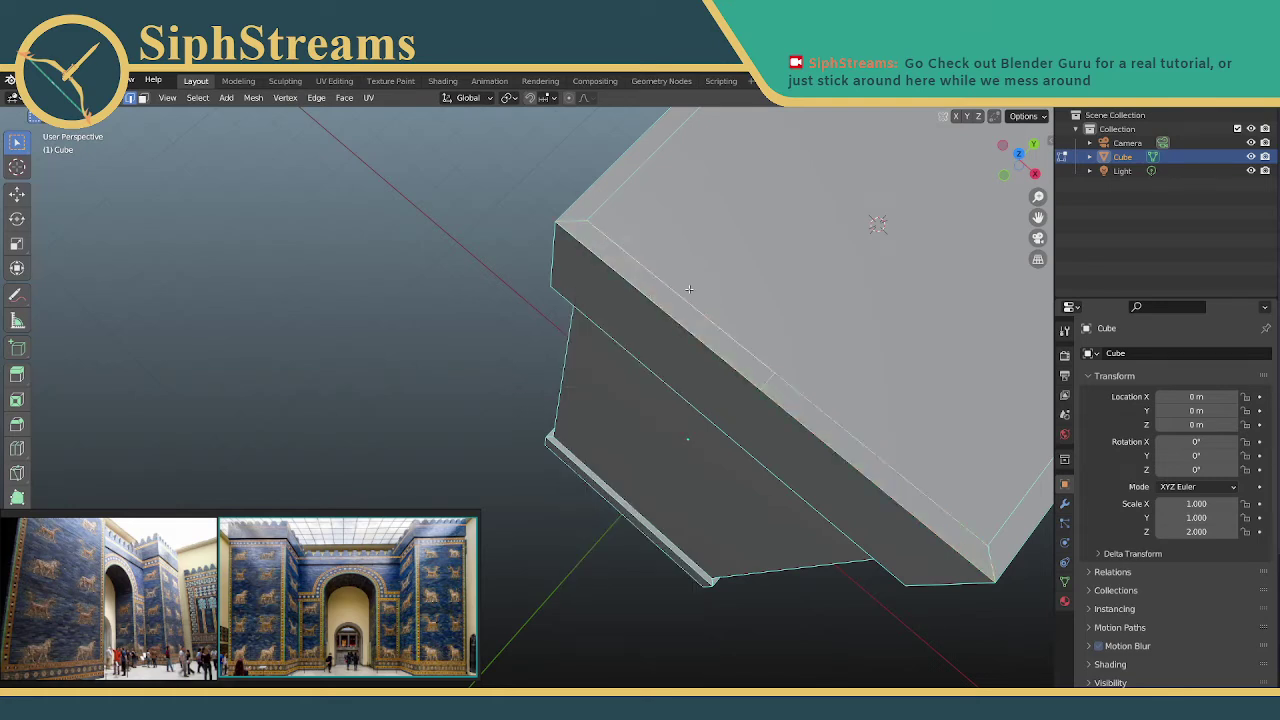
{"action": "left_click", "coordinate": [712, 353], "text": "shift"}
{"action": "left_click", "coordinate": [790, 413], "text": "shift"}
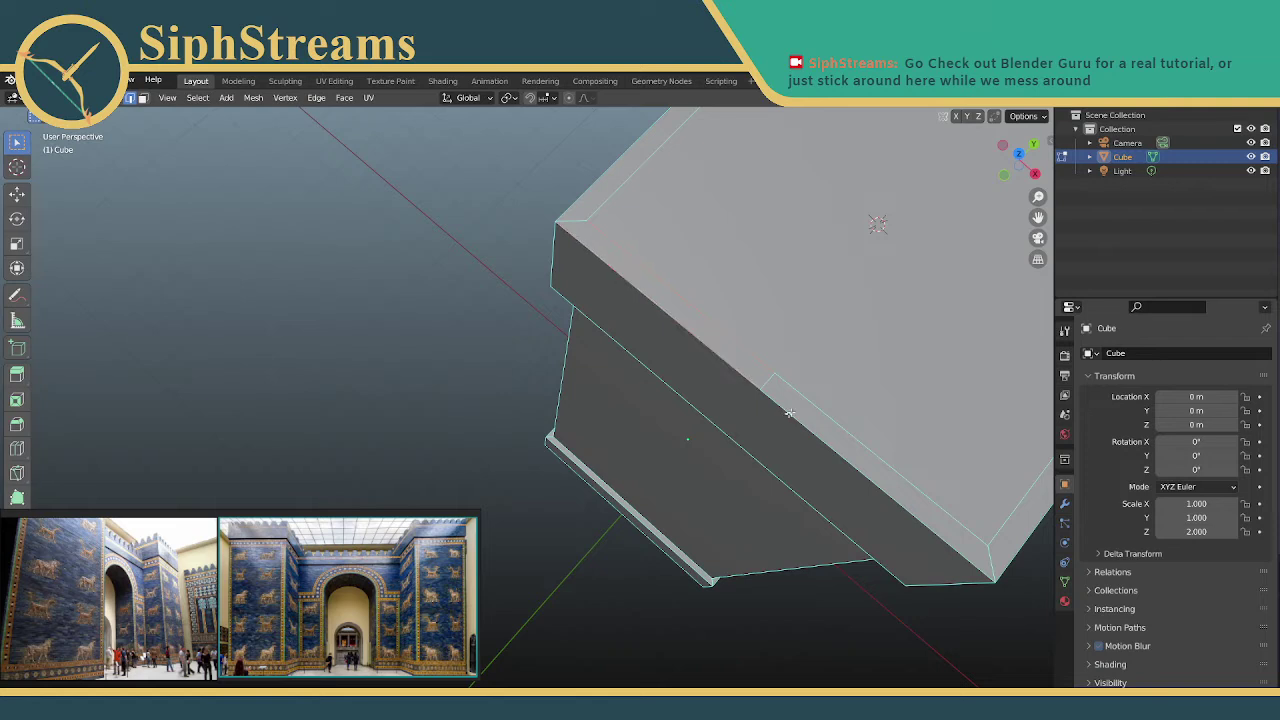
{"action": "right_click", "coordinate": [738, 366]}
{"action": "left_click", "coordinate": [707, 333]}
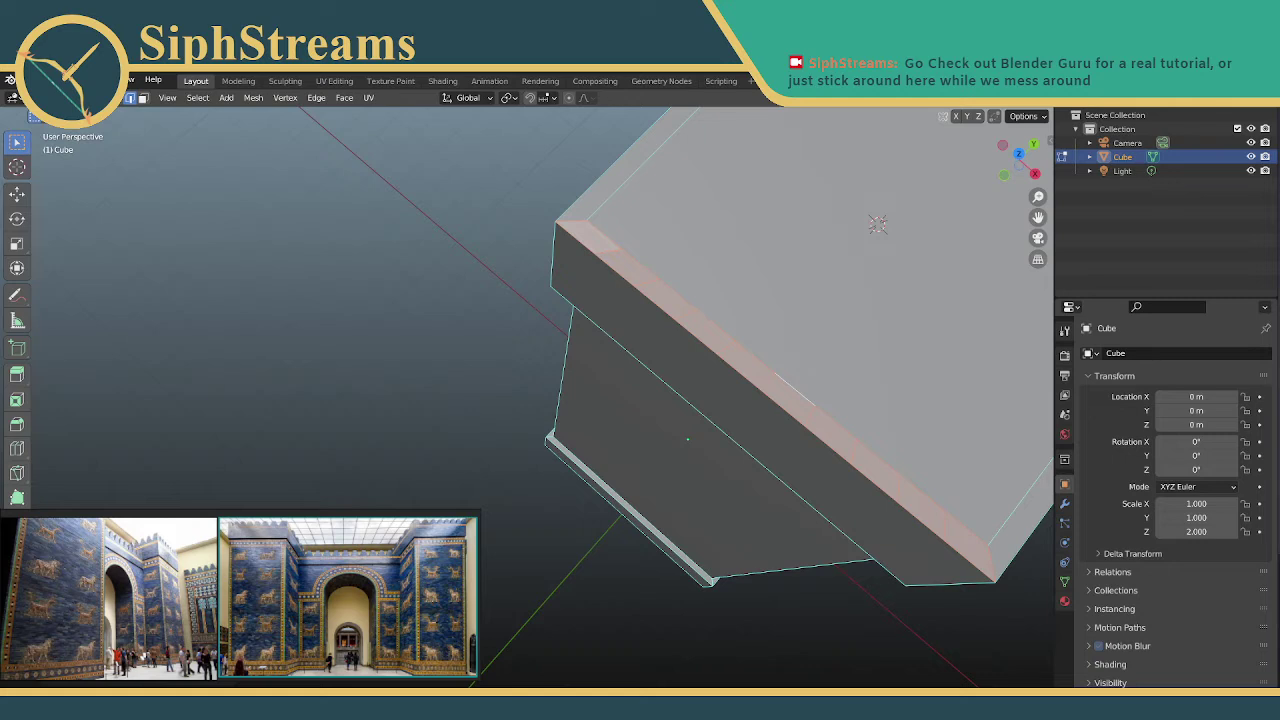
Undo the segment subdivision, the segment selections and the single cut across the −Y rim strip
{"action": "left_click", "coordinate": [453, 371]}
{"action": "key", "text": "ctrl+z"}
{"action": "key", "text": "ctrl+z"}
{"action": "key", "text": "ctrl+z"}
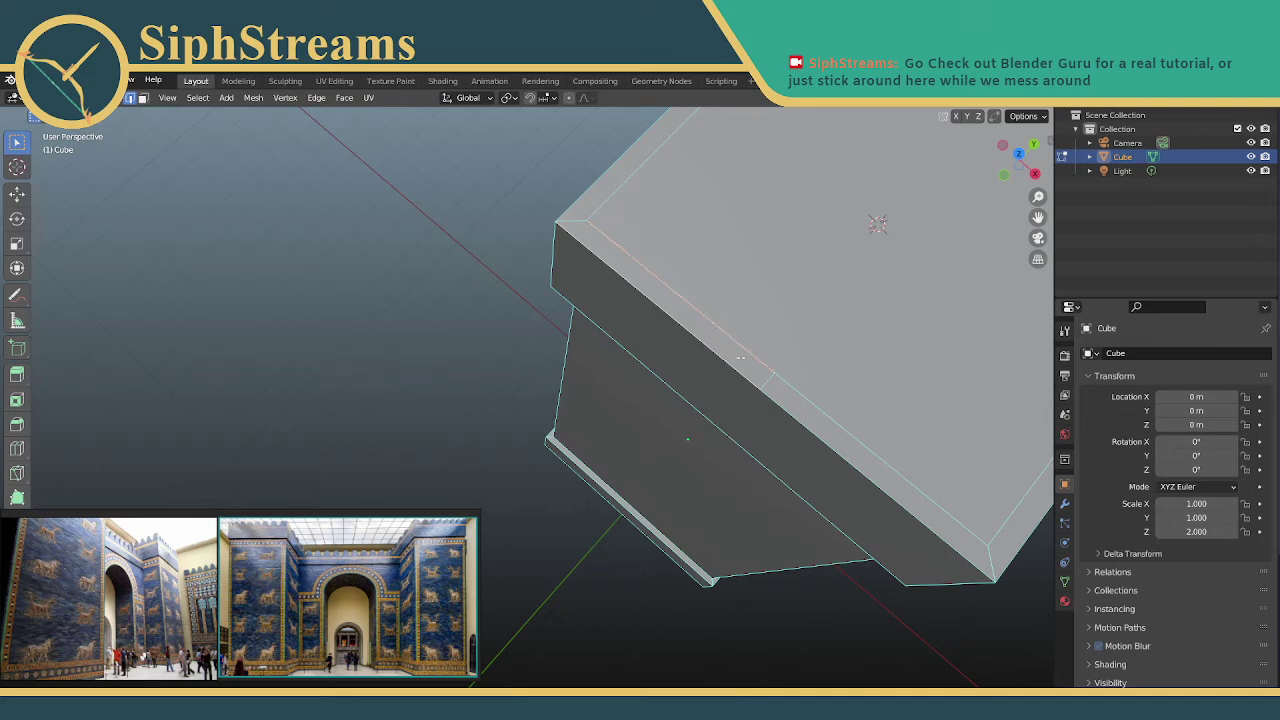
{"action": "key", "text": "ctrl+z"}
{"action": "key", "text": "ctrl+z"}
Subdivide the −Y rim strip's two long edges with many cuts to form a row of small faces, and clear the selection
{"action": "right_click", "coordinate": [740, 357]}
{"action": "left_click", "coordinate": [740, 357]}
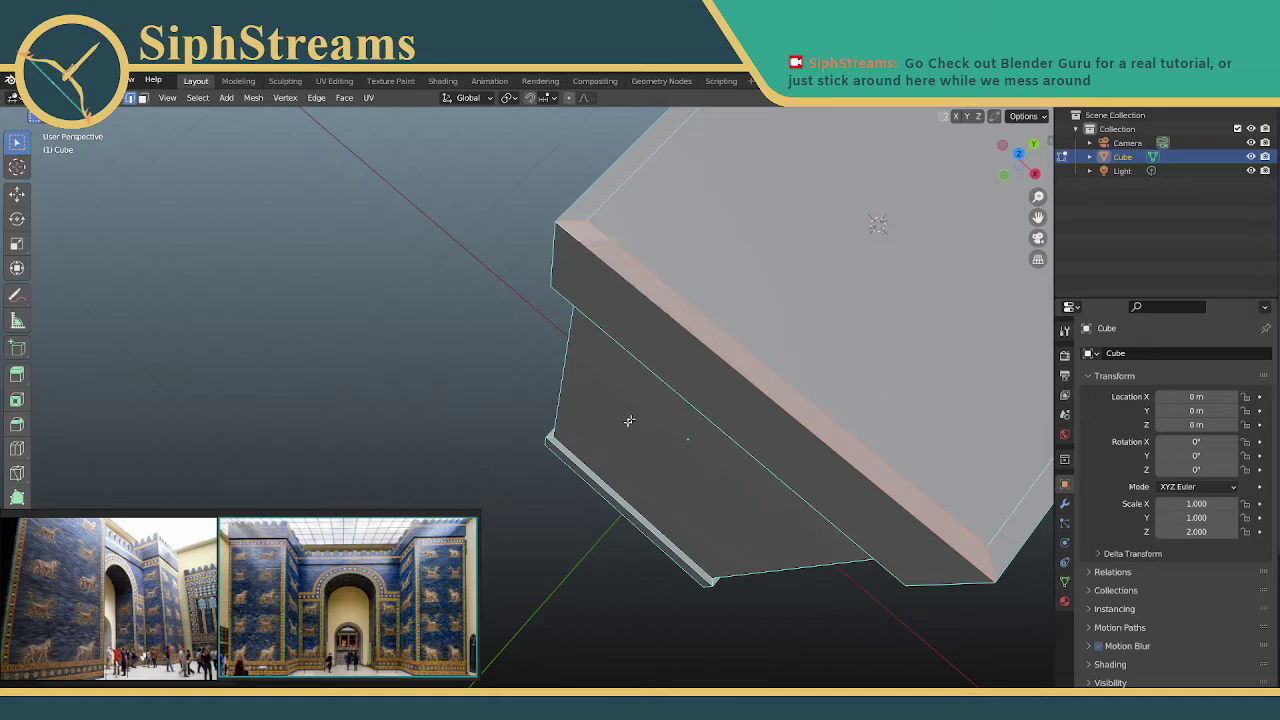
{"action": "middle_click_drag", "start_coordinate": [758, 361], "coordinate": [660, 256]}
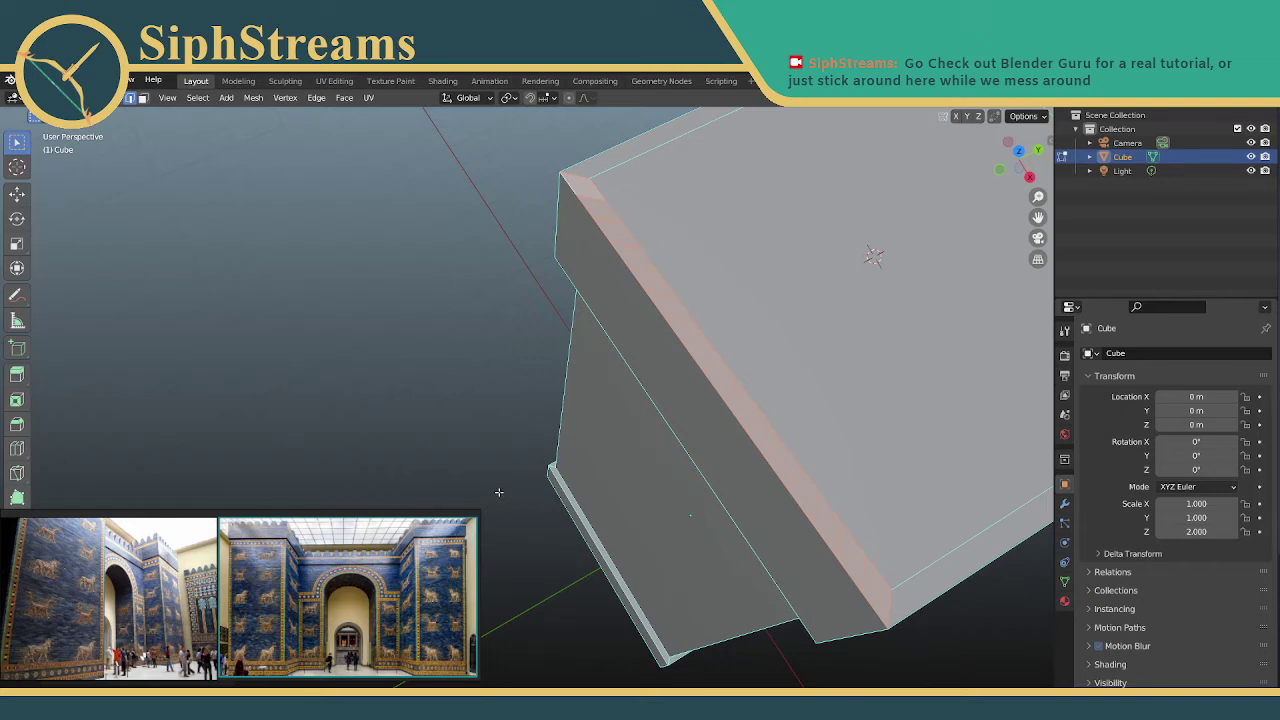
{"action": "left_click", "coordinate": [276, 459]}
{"action": "middle_click_drag", "start_coordinate": [592, 288], "coordinate": [640, 257]}
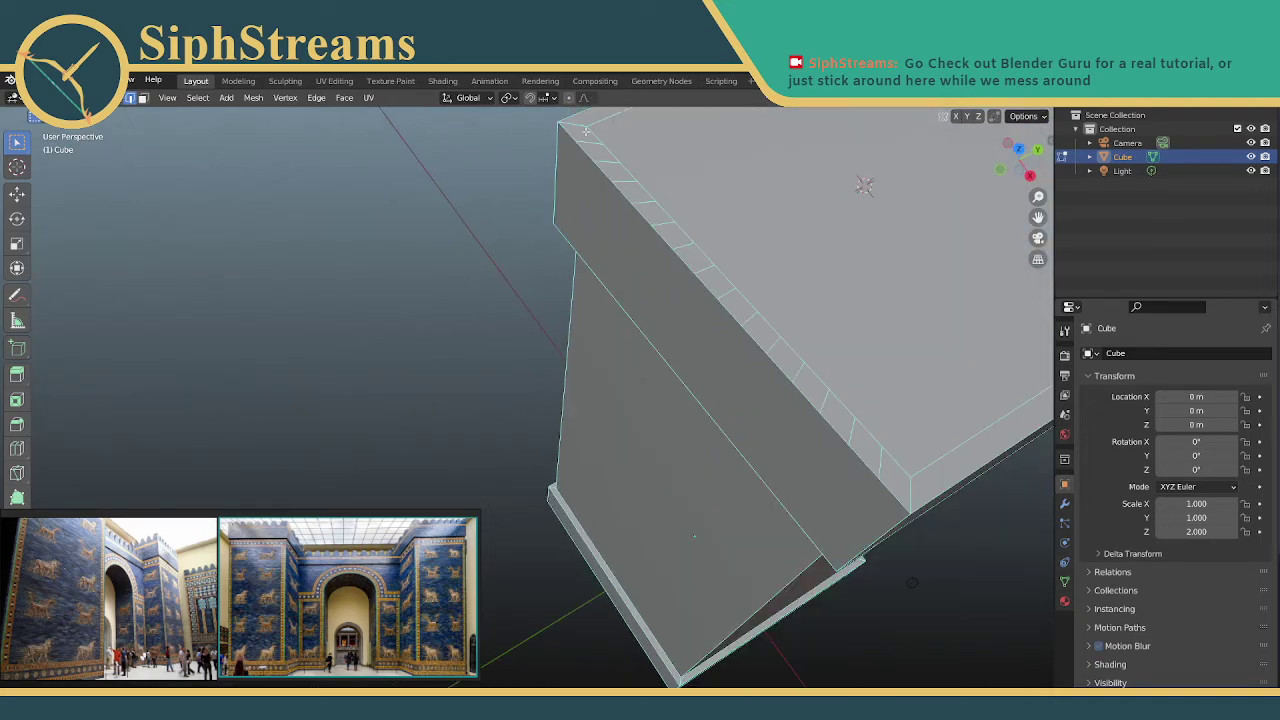
Switch to face selection and select every other small face along the −Y rim strip, eight faces in all
{"action": "left_click", "coordinate": [143, 98]}
{"action": "left_click", "coordinate": [586, 135]}
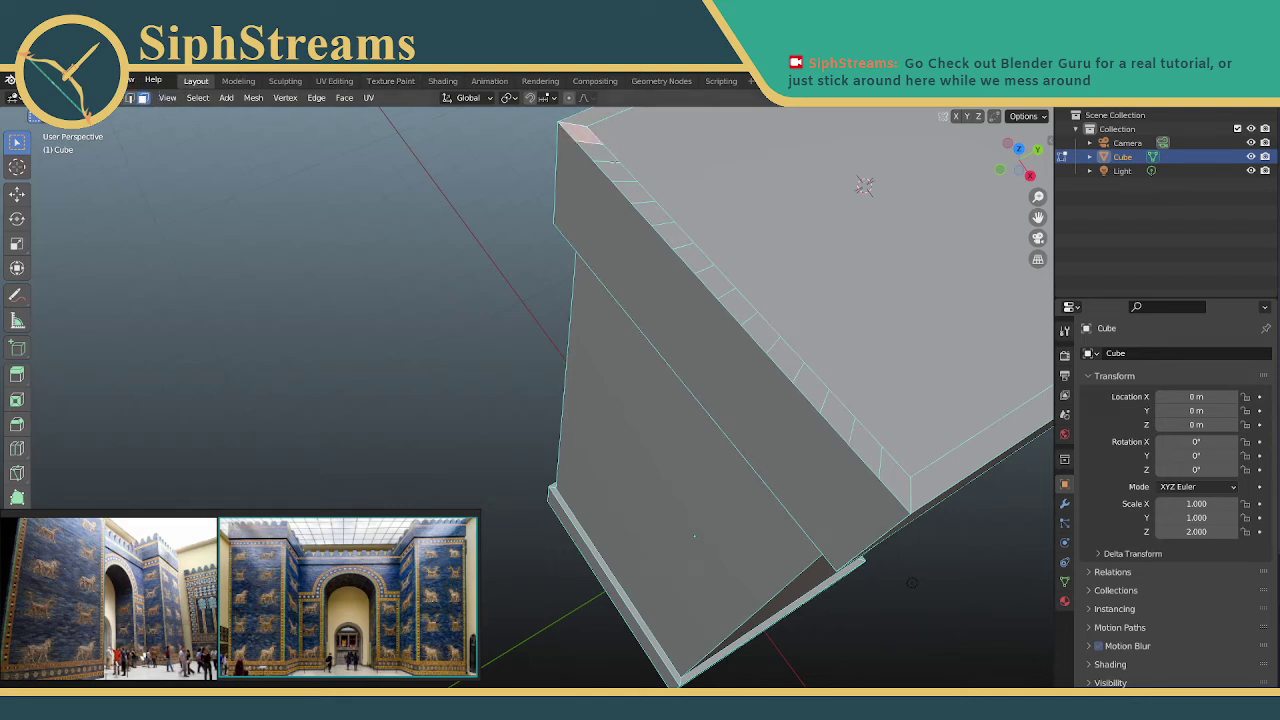
{"action": "left_click", "coordinate": [614, 172], "text": "shift"}
{"action": "left_click", "coordinate": [659, 213], "text": "shift"}
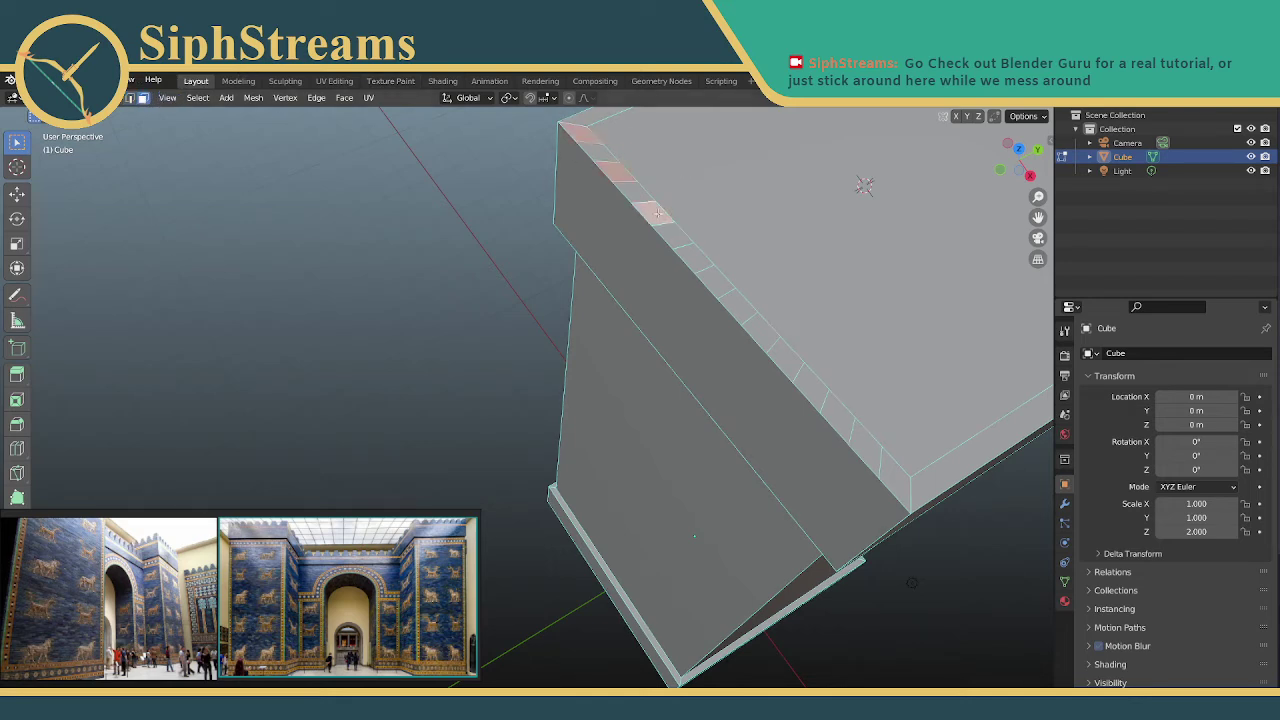
{"action": "left_click", "coordinate": [695, 258], "text": "shift"}
{"action": "left_click", "coordinate": [737, 305], "text": "shift"}
{"action": "left_click", "coordinate": [784, 358], "text": "shift"}
{"action": "left_click", "coordinate": [842, 430], "text": "shift"}
{"action": "left_click", "coordinate": [893, 474], "text": "shift"}
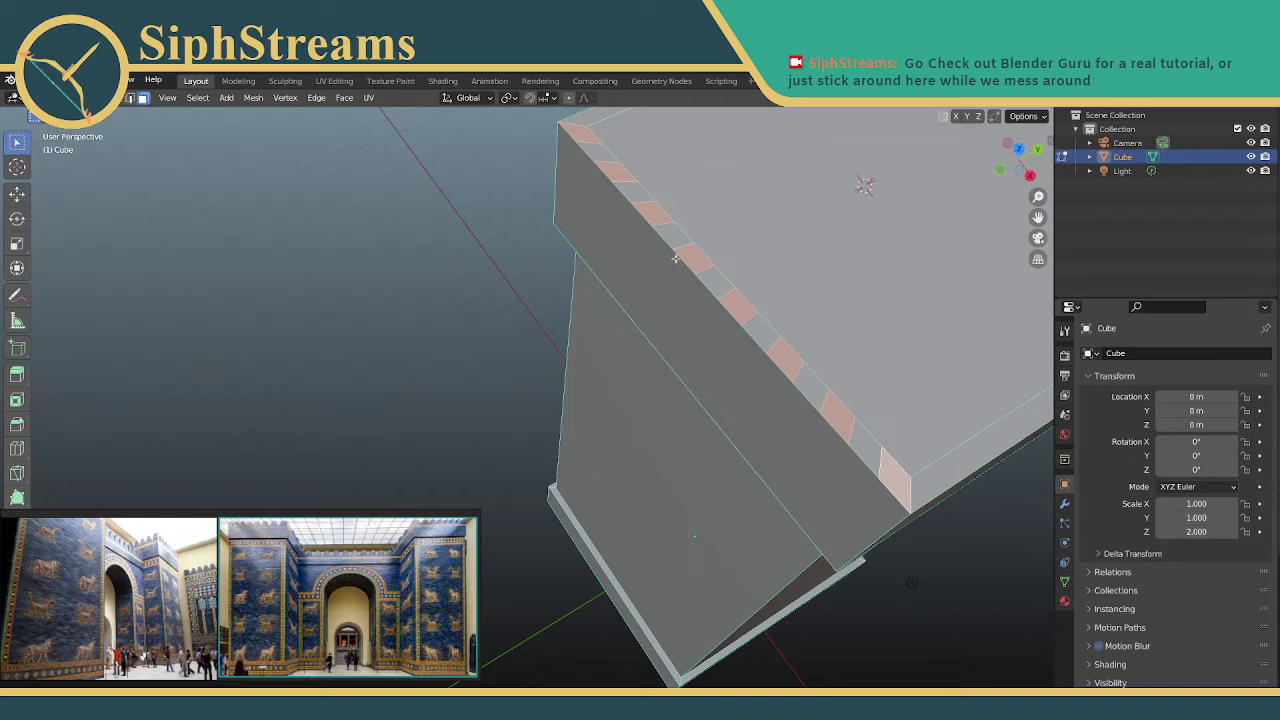
Extrude the eight selected −Y rim faces upward along the global Z axis to form battlement blocks
{"action": "scroll", "coordinate": [696, 266], "scroll_direction": "down", "scroll_amount": 1}
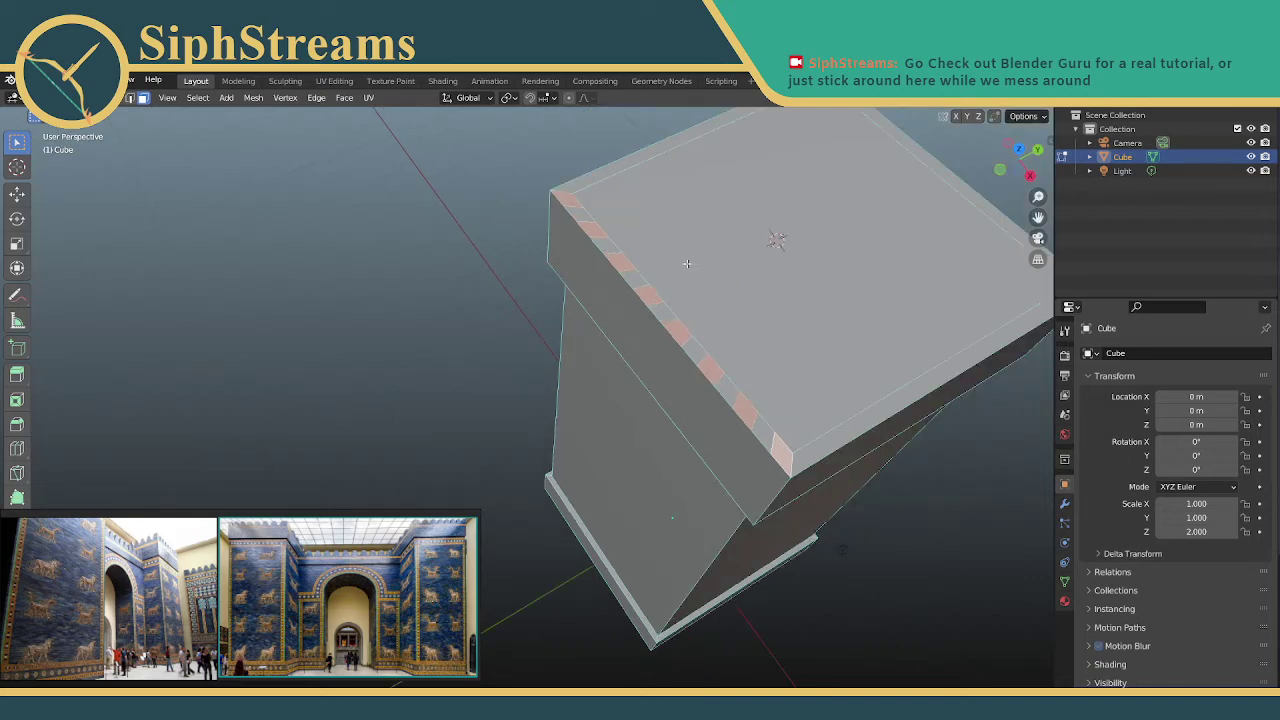
{"action": "key", "text": "alt+e"}
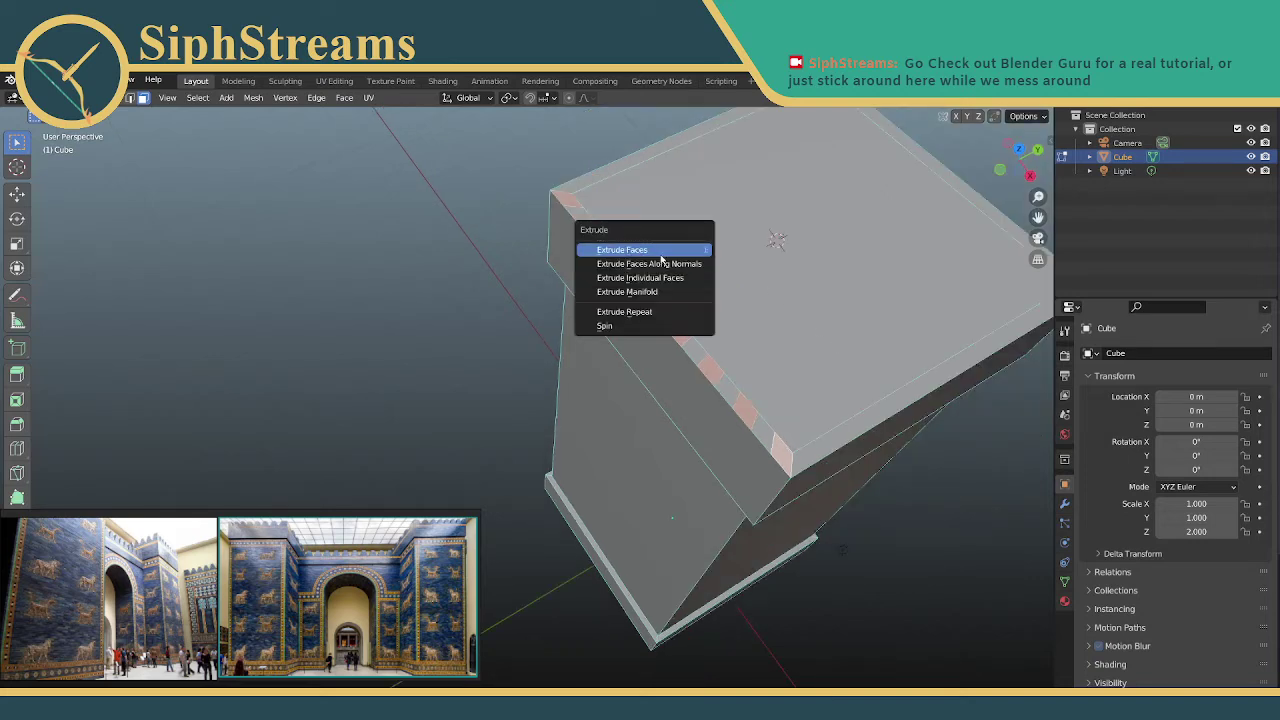
{"action": "key", "text": "e"}
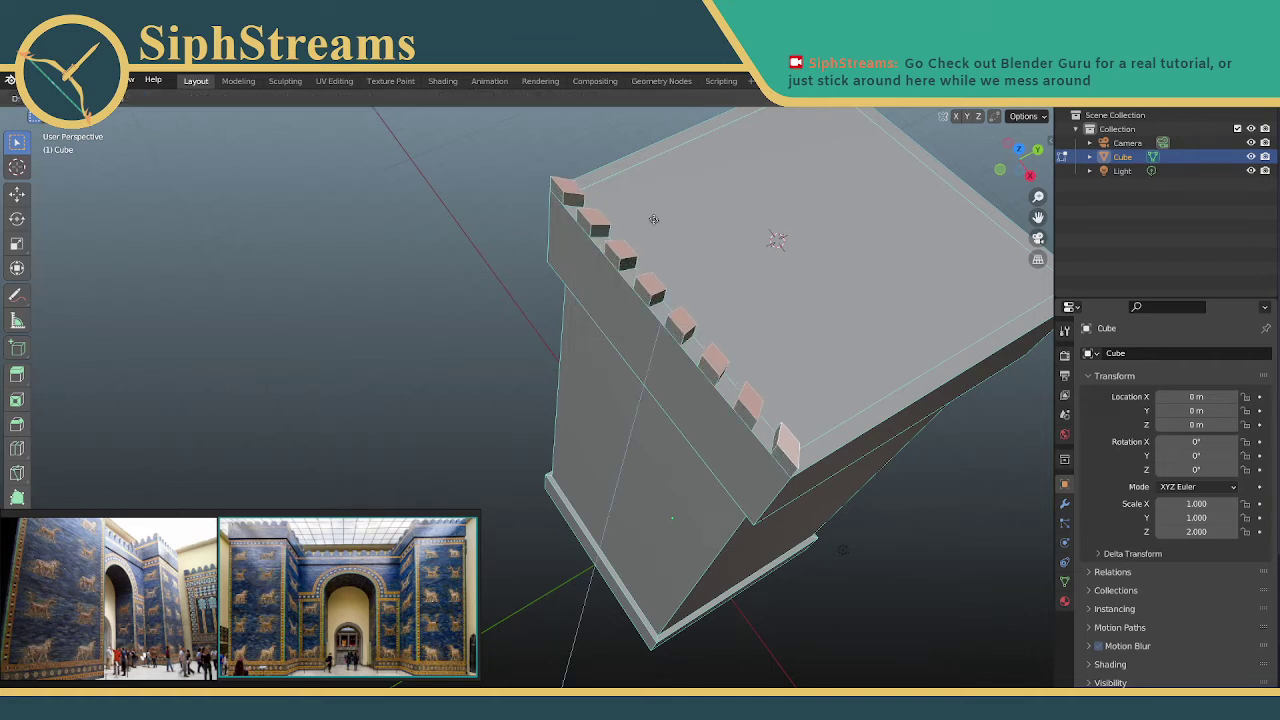
{"action": "key", "text": "z"}
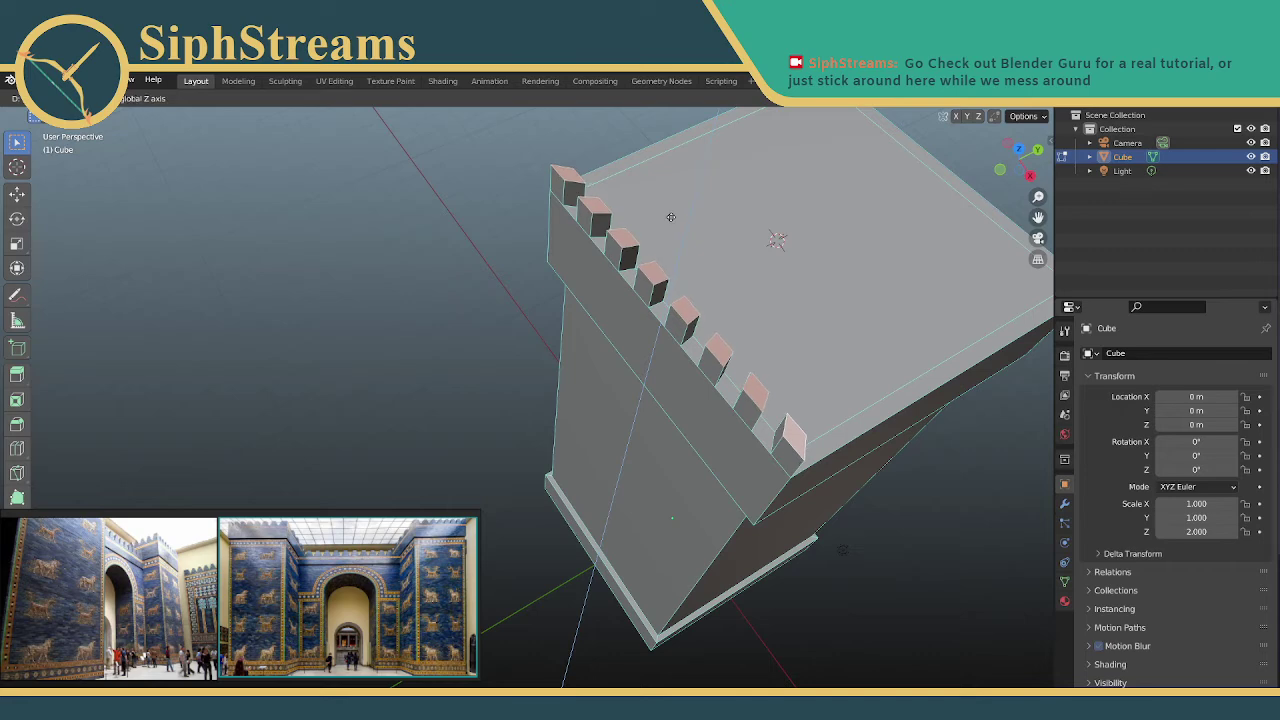
{"action": "left_click", "coordinate": [667, 217]}
{"action": "middle_click_drag", "start_coordinate": [667, 217], "coordinate": [855, 271]}
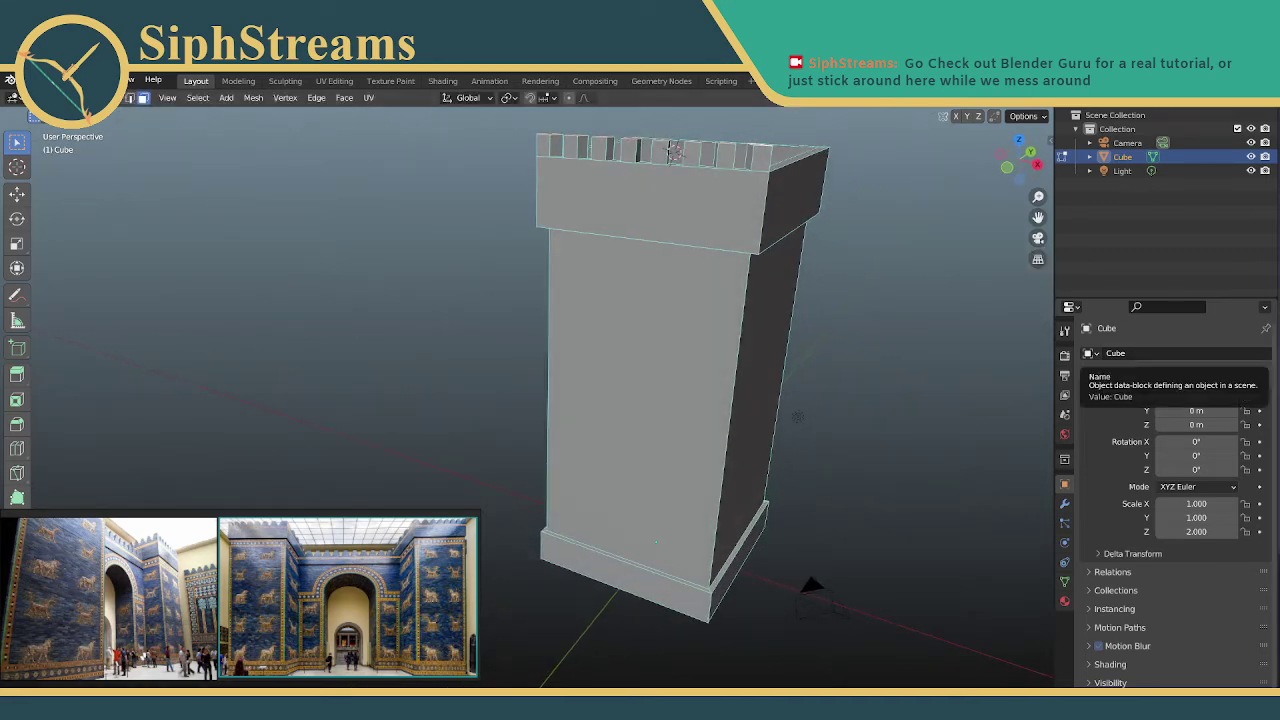
Raise the selected top faces of the battlement blocks further along Z to make the blocks taller
{"action": "middle_click_drag", "start_coordinate": [591, 129], "coordinate": [648, 146]}
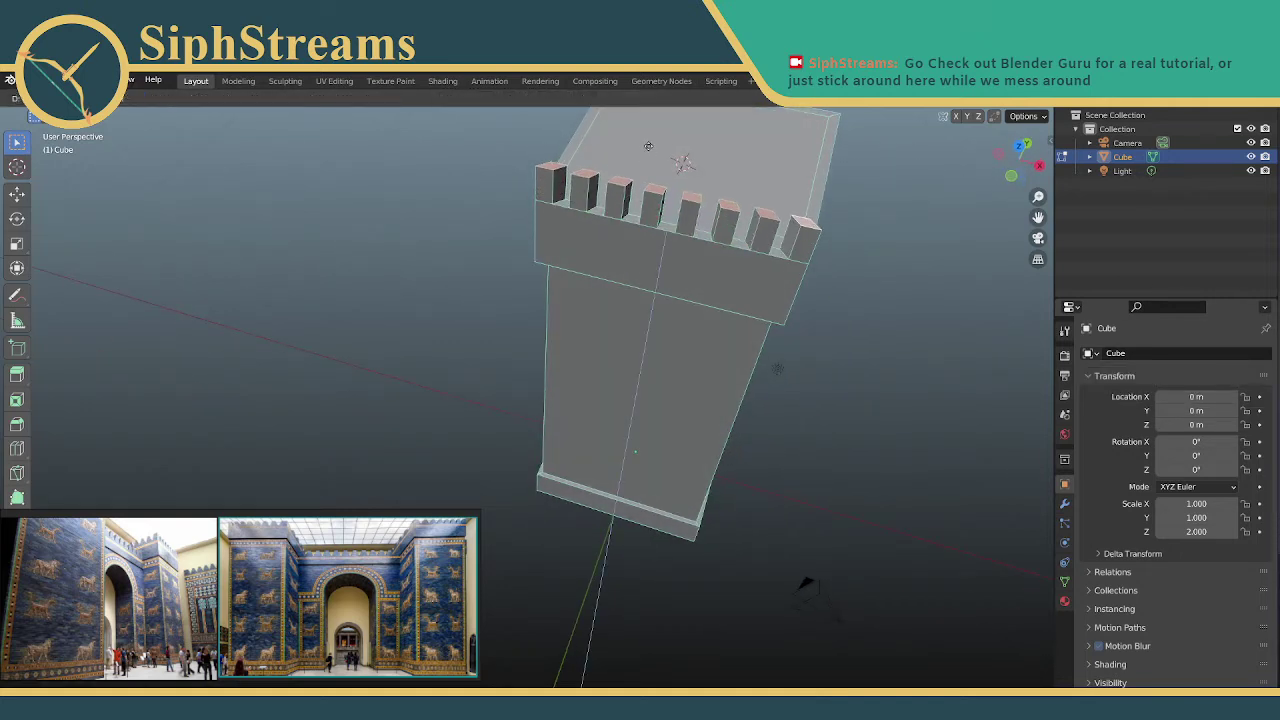
{"action": "left_click", "coordinate": [648, 146]}
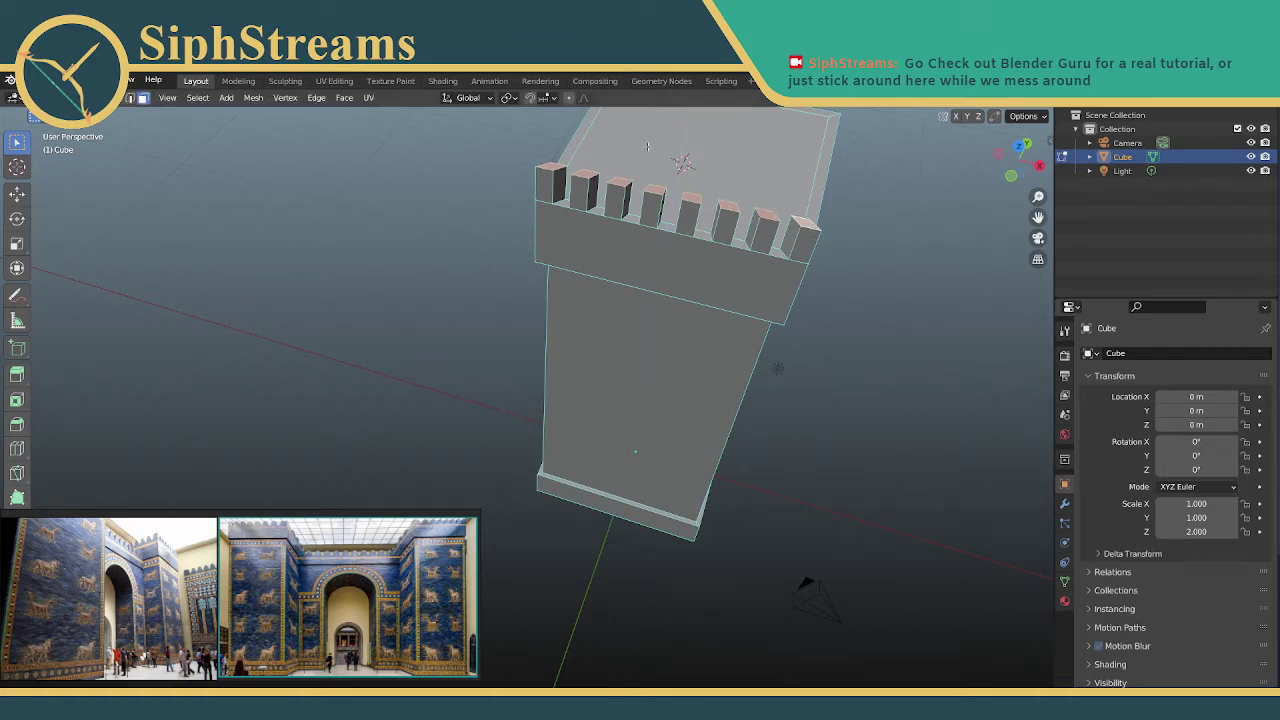
{"action": "middle_click_drag", "start_coordinate": [933, 262], "coordinate": [678, 302]}
{"action": "scroll", "coordinate": [642, 303], "scroll_direction": "down", "scroll_amount": 2}
{"action": "scroll", "coordinate": [642, 303], "scroll_direction": "up", "scroll_amount": 6}
{"action": "scroll", "coordinate": [636, 305], "scroll_direction": "down", "scroll_amount": 1}
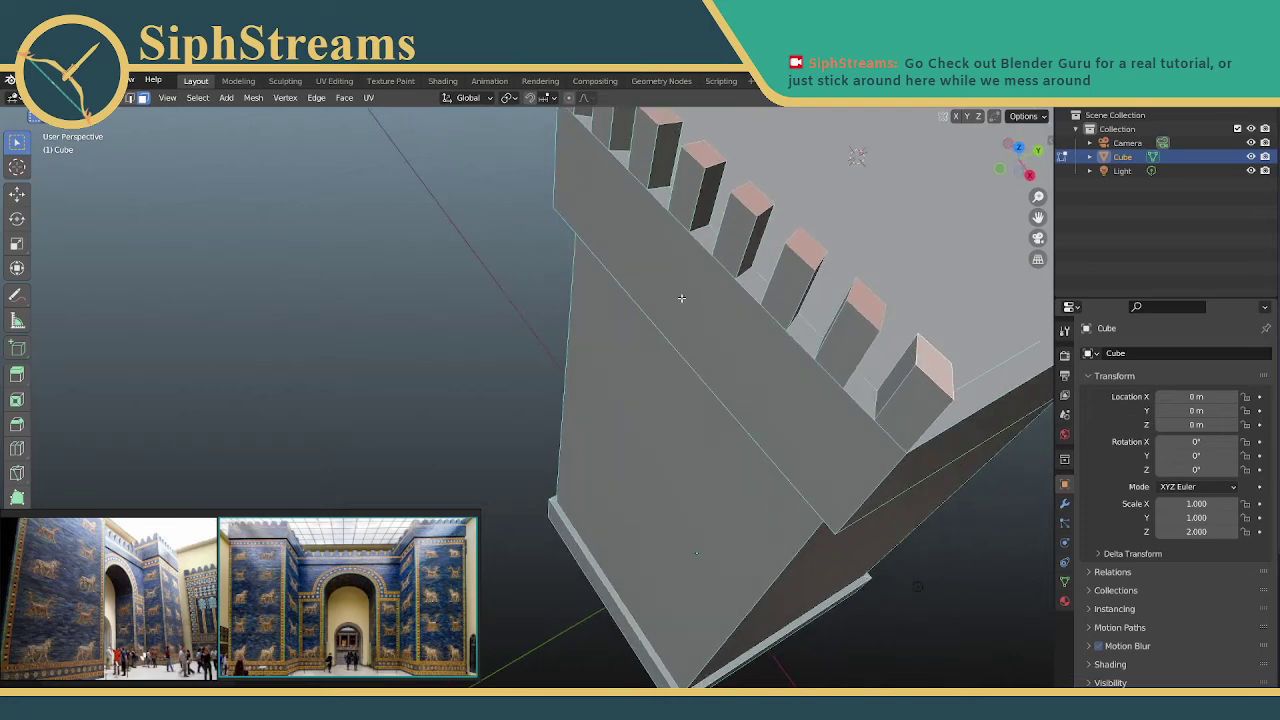
Show the mesh in wireframe and box-select all the battlement blocks from the side
{"action": "middle_click_drag", "start_coordinate": [783, 288], "coordinate": [580, 191]}
{"action": "key", "text": "shift+z"}
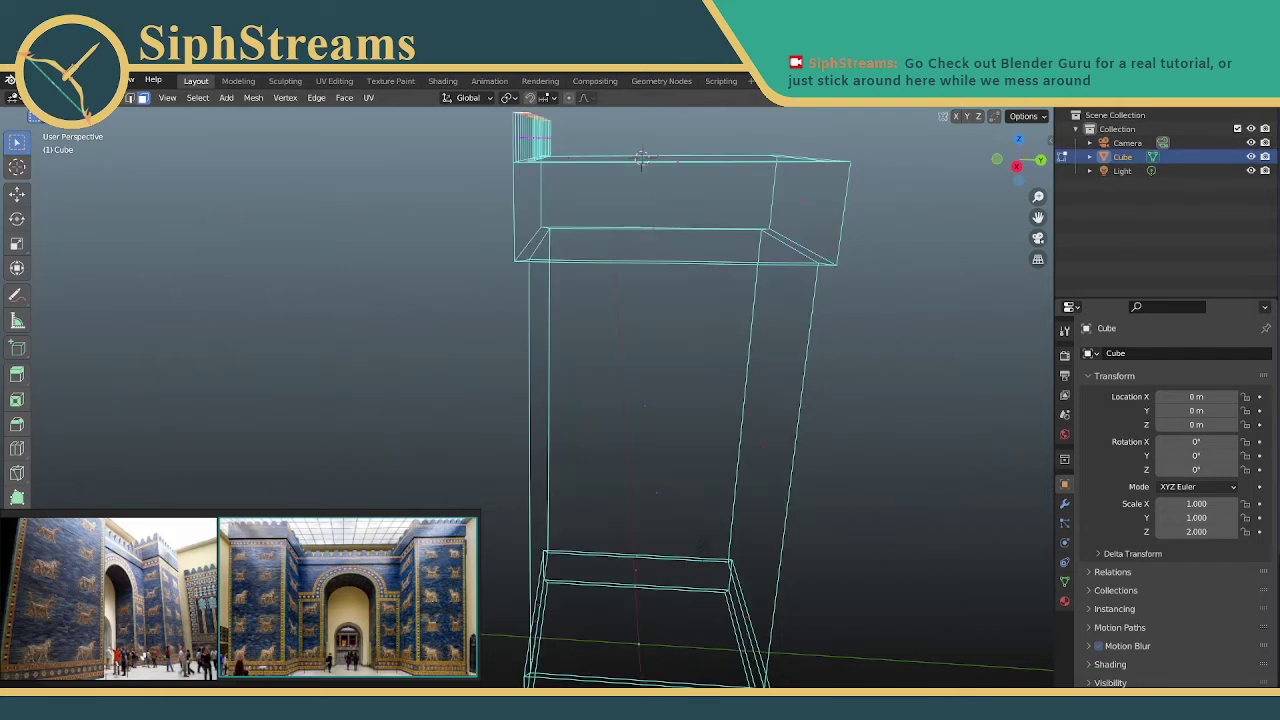
{"action": "scroll", "coordinate": [625, 125], "scroll_direction": "down", "scroll_amount": 2}
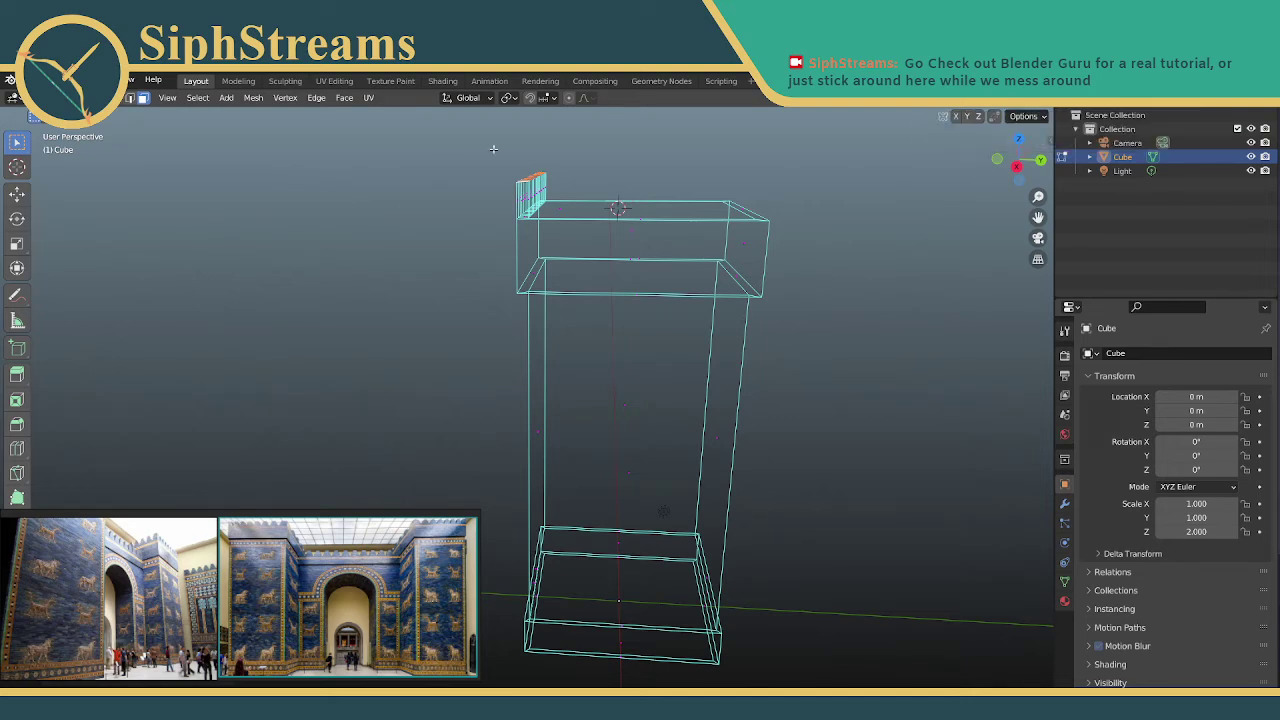
{"action": "left_click_drag", "start_coordinate": [497, 147], "coordinate": [541, 205]}
{"action": "middle_click_drag", "start_coordinate": [552, 149], "coordinate": [563, 144]}
{"action": "left_click_drag", "start_coordinate": [499, 146], "coordinate": [565, 193]}
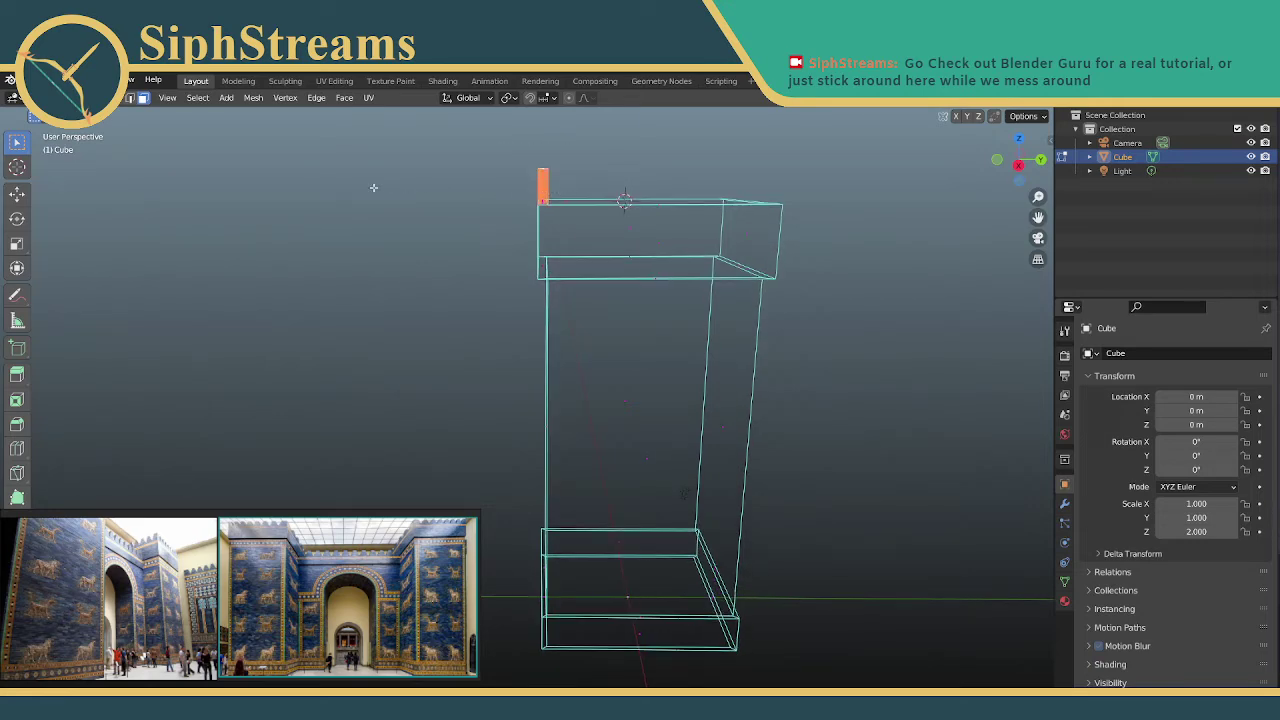
{"action": "middle_click_drag", "start_coordinate": [378, 188], "coordinate": [651, 183]}
{"action": "scroll", "coordinate": [651, 234], "scroll_direction": "up", "scroll_amount": 4}
{"action": "middle_click_drag", "start_coordinate": [651, 234], "coordinate": [532, 278]}
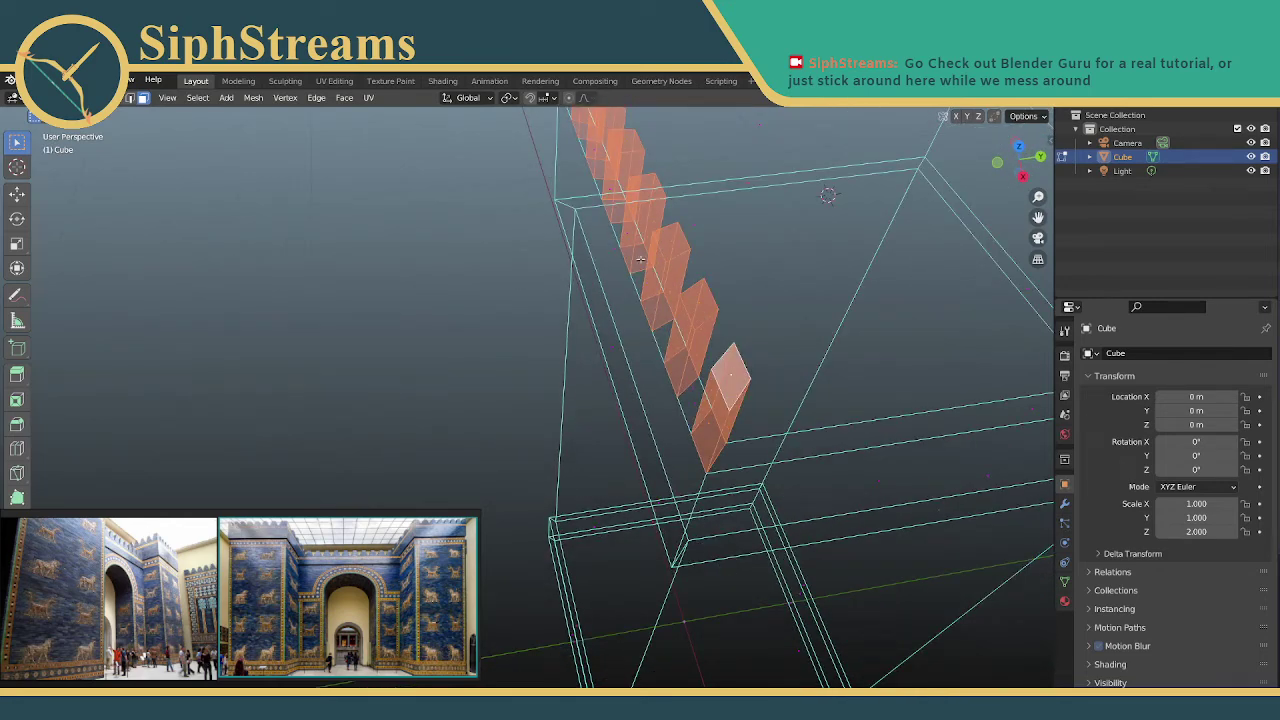
{"action": "scroll", "coordinate": [518, 255], "scroll_direction": "down", "scroll_amount": 3}
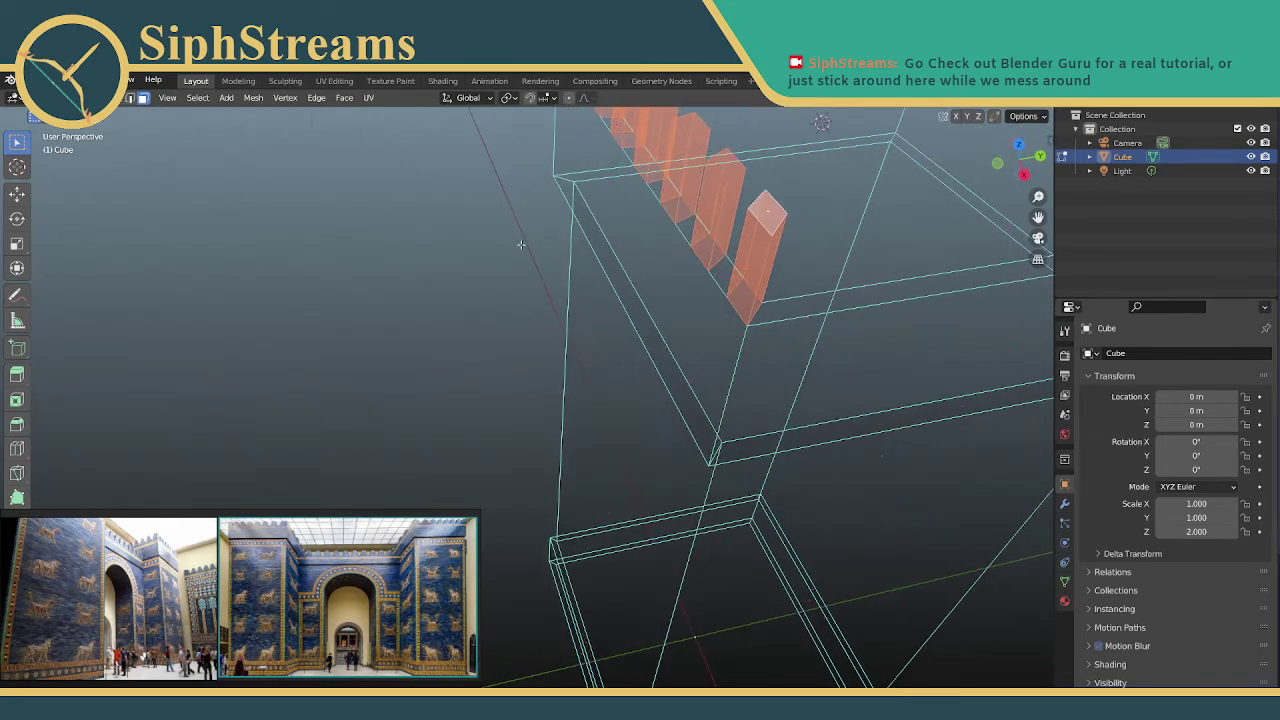
{"action": "scroll", "coordinate": [521, 244], "scroll_direction": "down", "scroll_amount": 2}
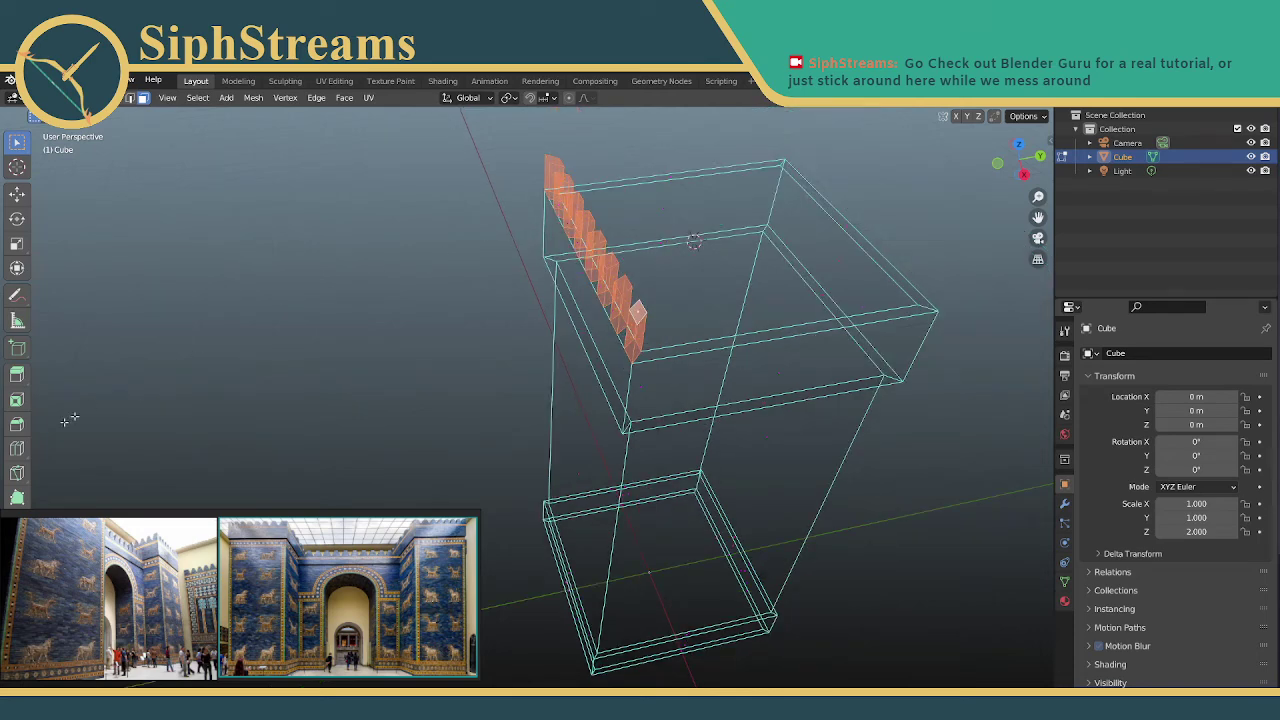
Activate the Loop Cut tool, clear the selection, and try to add horizontal loop cuts across all the battlement blocks in wireframe
{"action": "left_click", "coordinate": [17, 449]}
{"action": "middle_click_drag", "start_coordinate": [472, 296], "coordinate": [753, 146]}
{"action": "key", "text": "alt+a"}
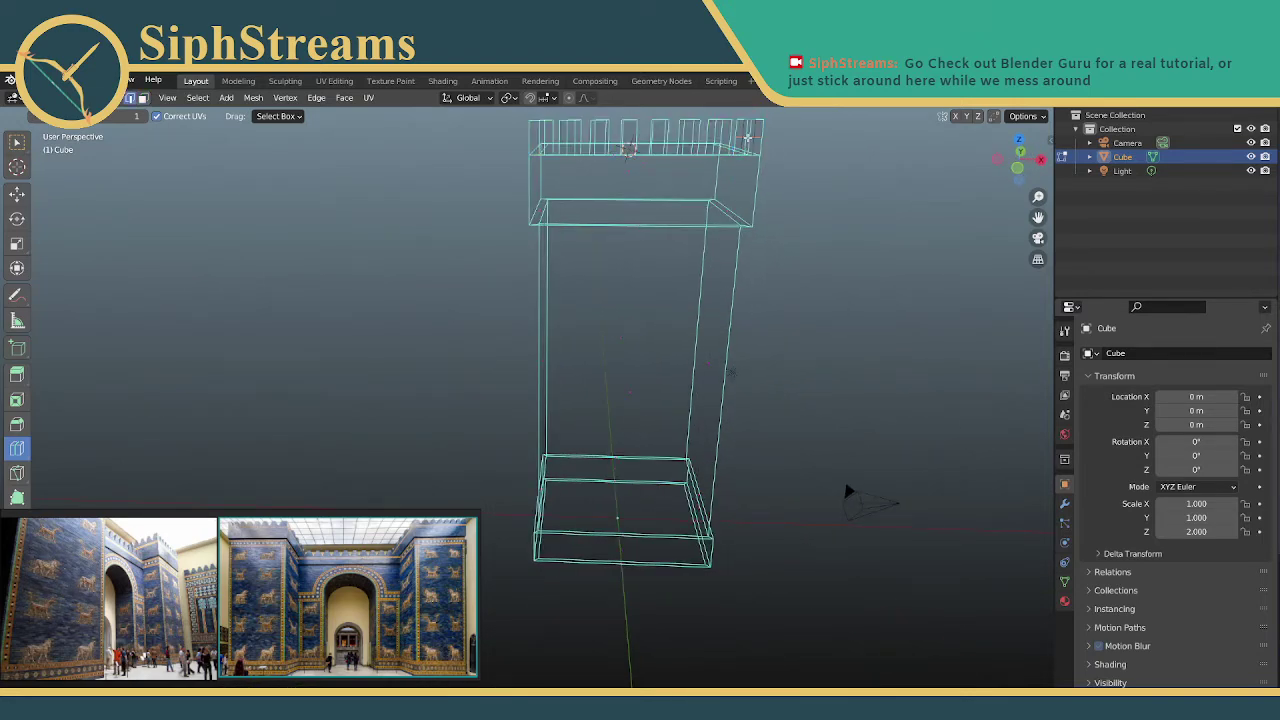
{"action": "left_click", "coordinate": [712, 135]}
{"action": "left_click", "coordinate": [687, 134]}
{"action": "left_click", "coordinate": [687, 134]}
{"action": "left_click", "coordinate": [667, 136]}
{"action": "left_click", "coordinate": [630, 133]}
{"action": "left_click", "coordinate": [601, 133]}
{"action": "left_click", "coordinate": [570, 136]}
{"action": "left_click", "coordinate": [546, 137]}
{"action": "middle_click_drag", "start_coordinate": [546, 138], "coordinate": [505, 199]}
{"action": "scroll", "coordinate": [672, 184], "scroll_direction": "up", "scroll_amount": 2}
{"action": "scroll", "coordinate": [673, 184], "scroll_direction": "down", "scroll_amount": 2}
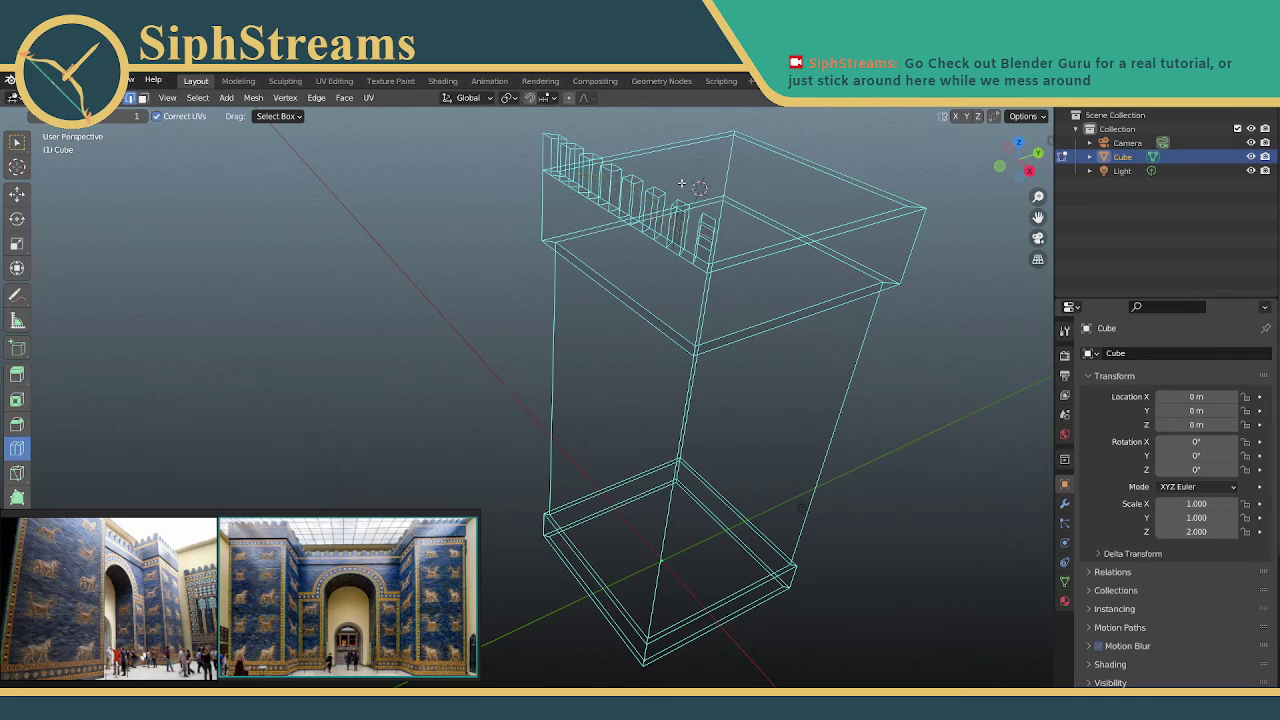
Switch to face selection with all the battlement blocks selected and try to subdivide them
{"action": "middle_click_drag", "start_coordinate": [681, 183], "coordinate": [763, 250]}
{"action": "key", "text": "3"}
{"action": "key", "text": "l"}
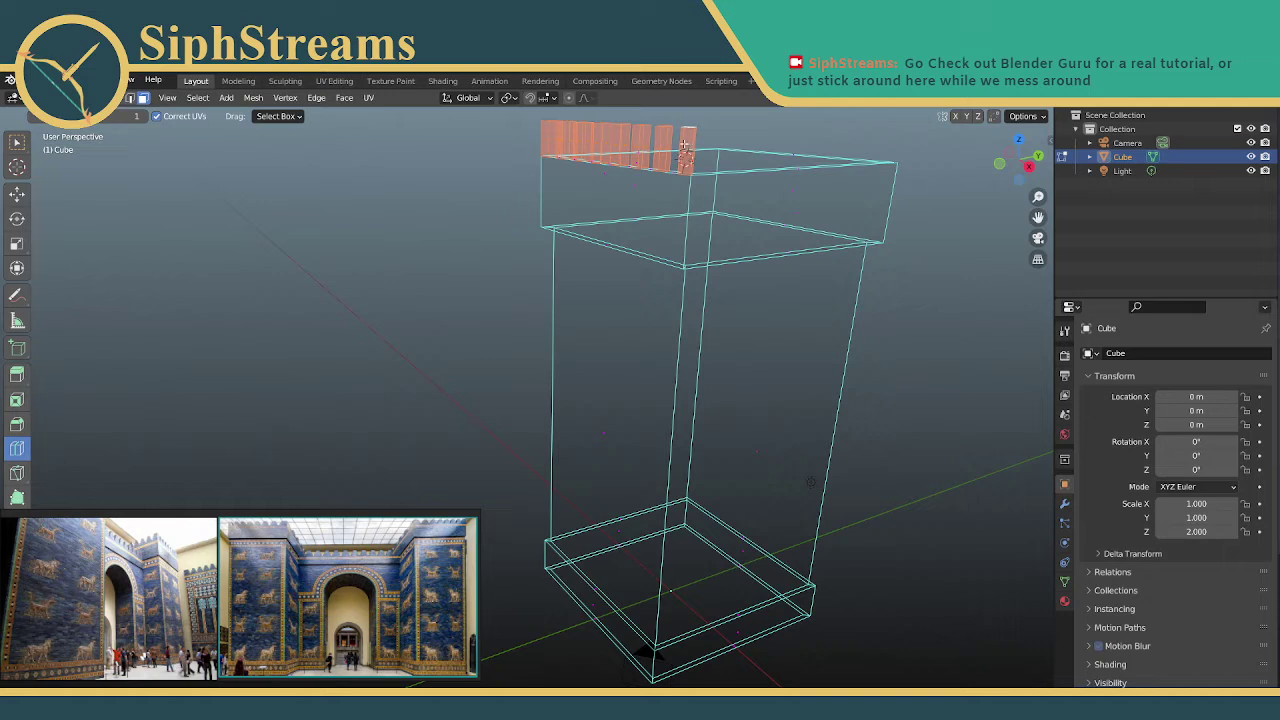
{"action": "right_click", "coordinate": [685, 145]}
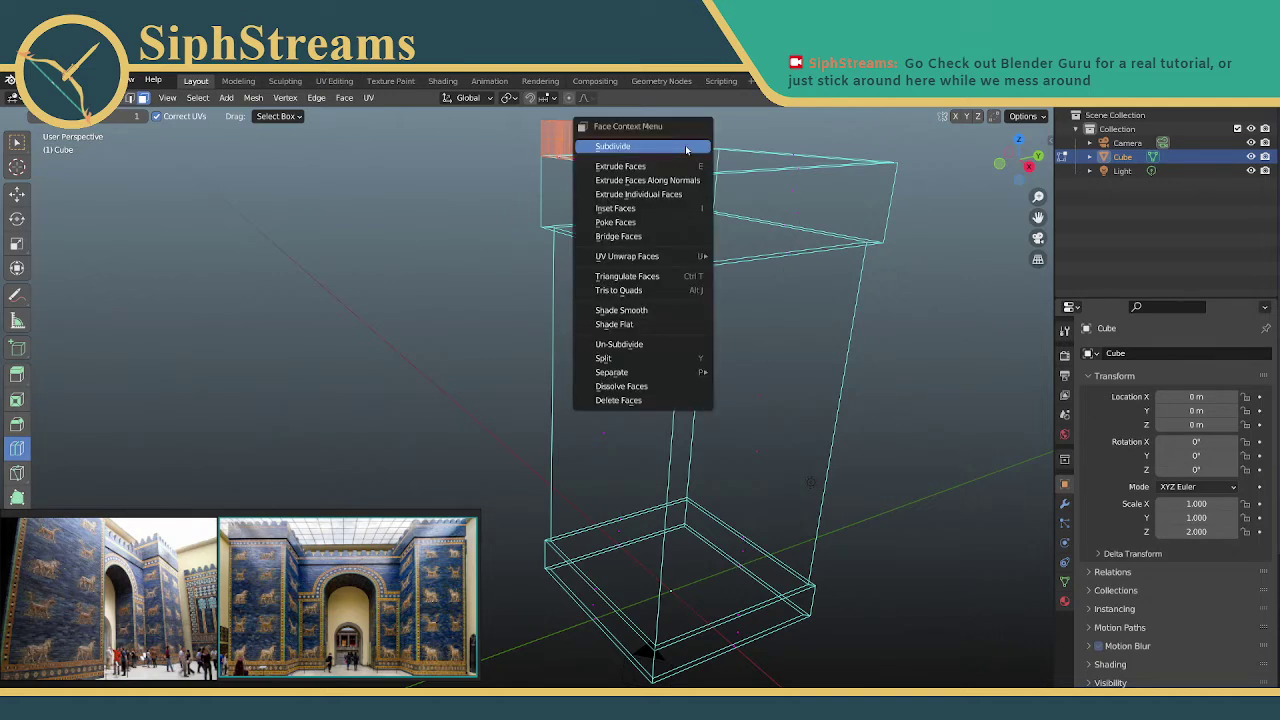
{"action": "left_click", "coordinate": [685, 145]}
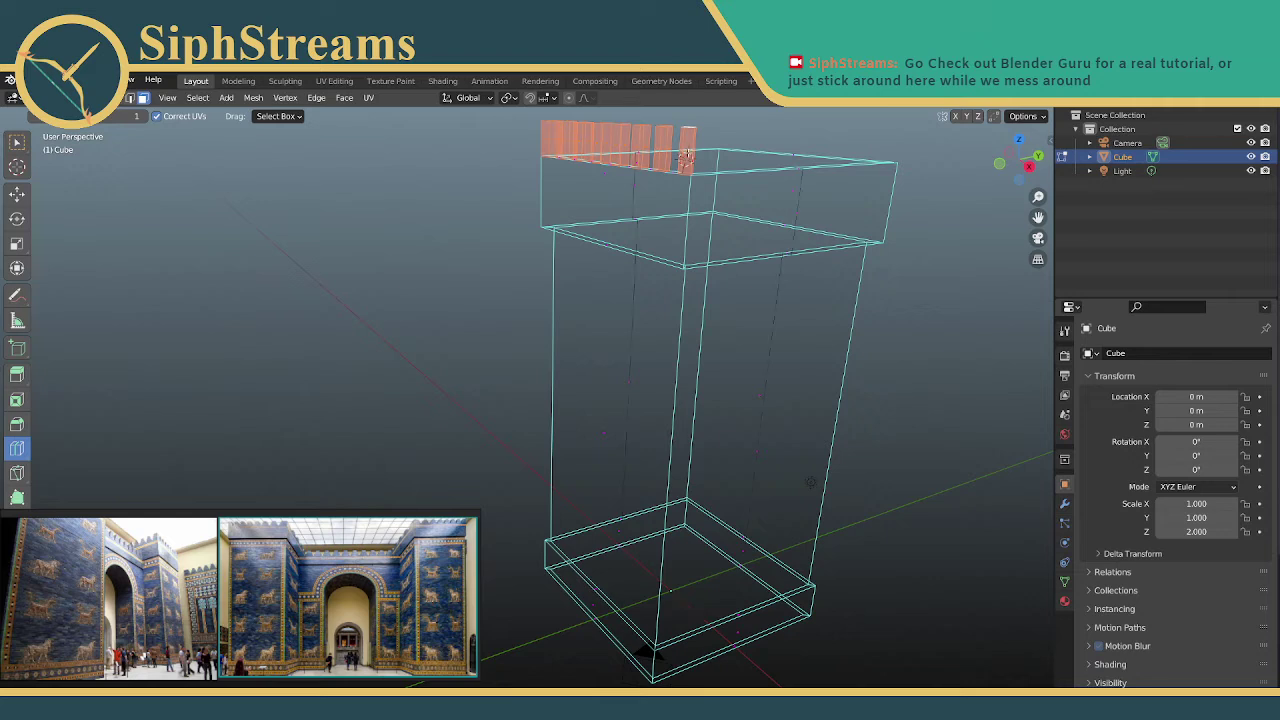
Clear the selection, return to solid shading, and undo back to the battlement blocks' face selection
{"action": "key", "text": "alt+a"}
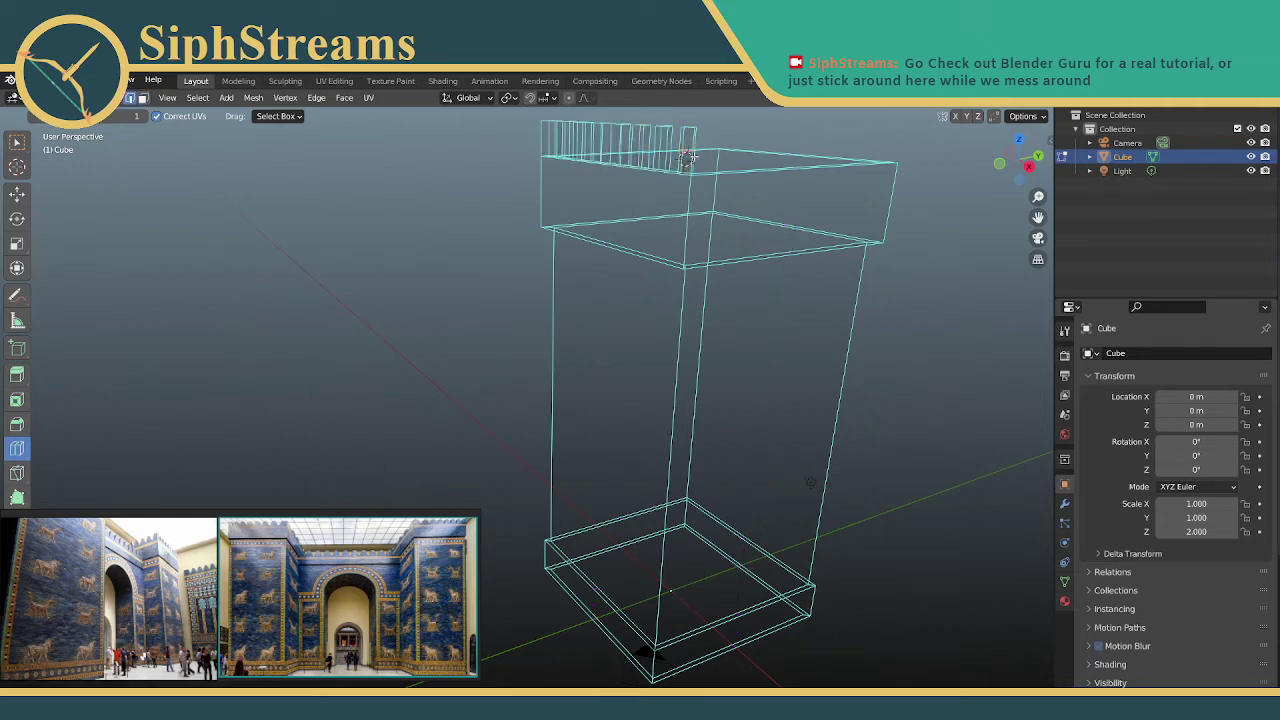
{"action": "scroll", "coordinate": [687, 177], "scroll_direction": "down", "scroll_amount": 1}
{"action": "mouse_move", "coordinate": [701, 195]}
{"action": "middle_mouse_down"}
{"action": "mouse_move", "coordinate": [690, 192]}
{"action": "mouse_move", "coordinate": [707, 188]}
{"action": "middle_mouse_up"}
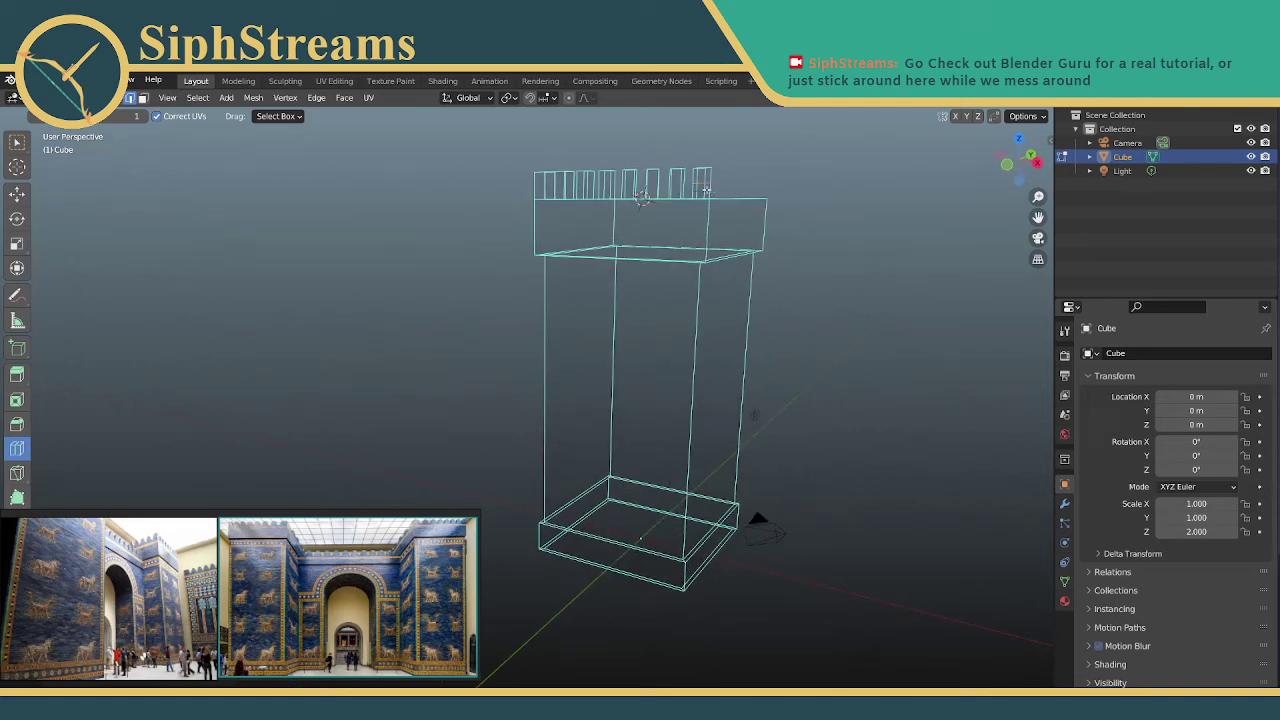
{"action": "middle_click_drag", "start_coordinate": [782, 168], "coordinate": [765, 174]}
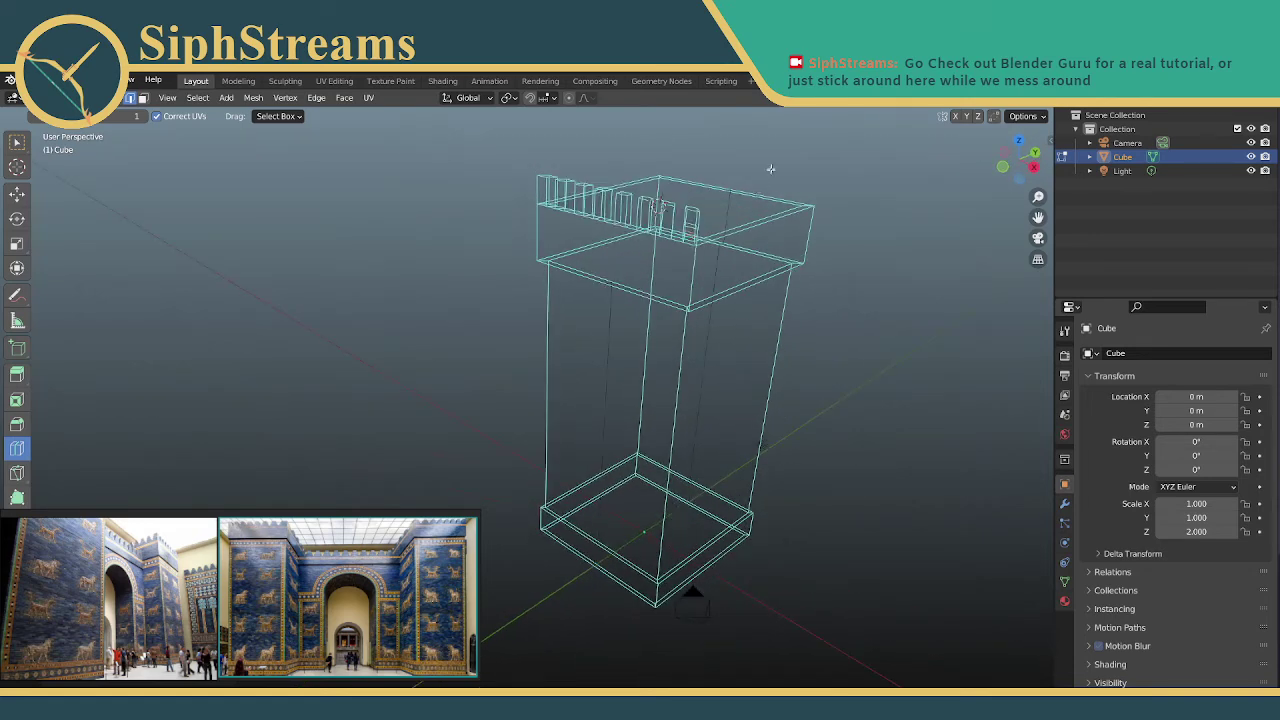
{"action": "key", "text": "shift+z"}
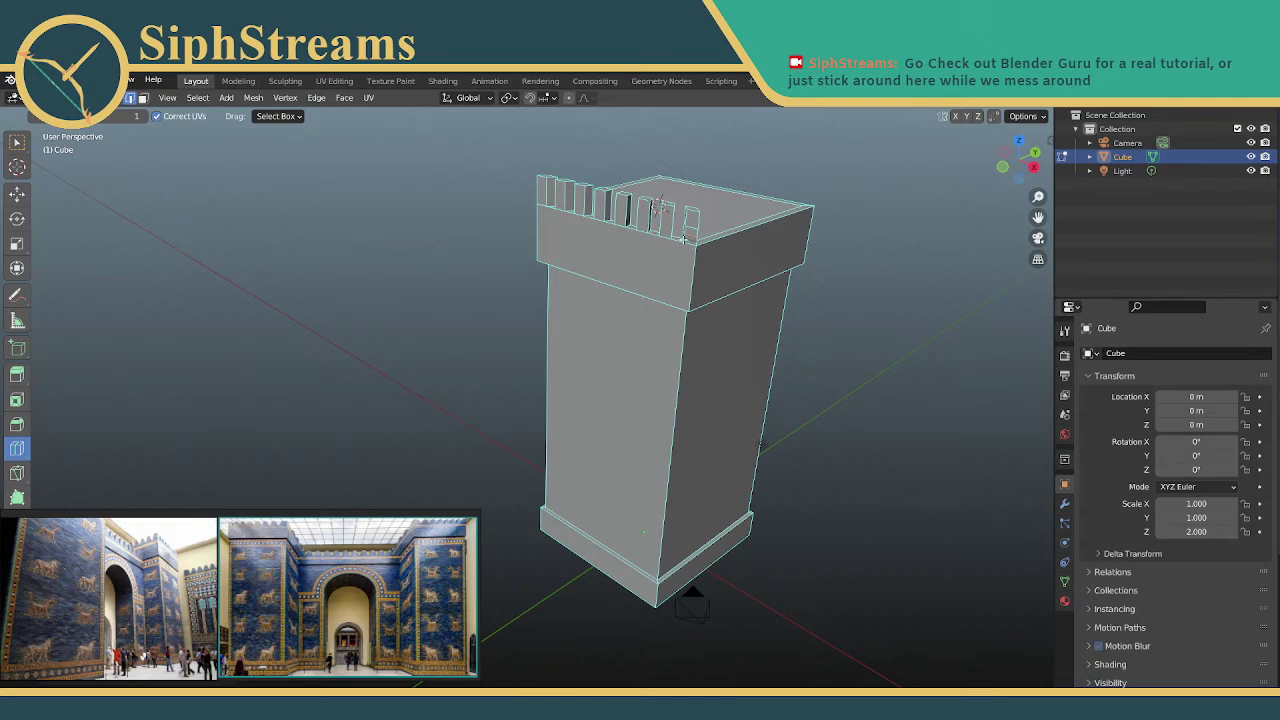
{"action": "key", "text": "ctrl+z"}
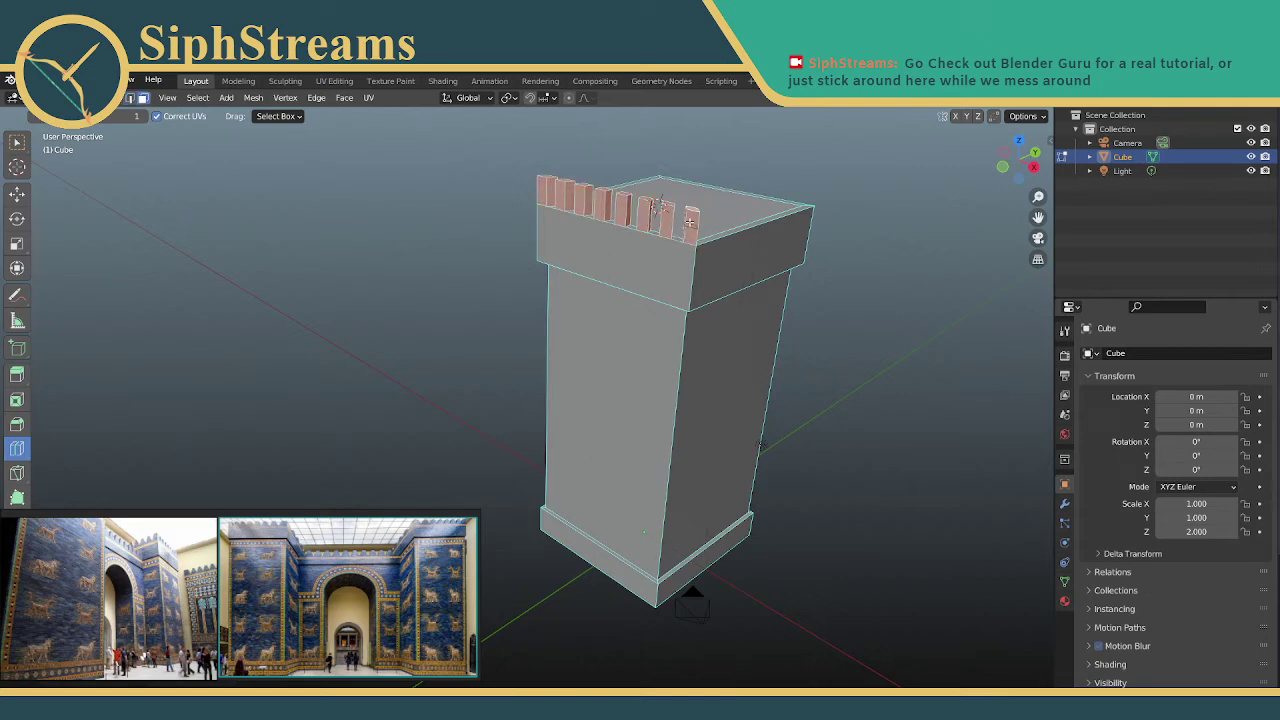
Add a horizontal loop cut around the battlement block at the +X end of the −Y row
{"action": "key", "text": "g"}
{"action": "key", "text": "g"}
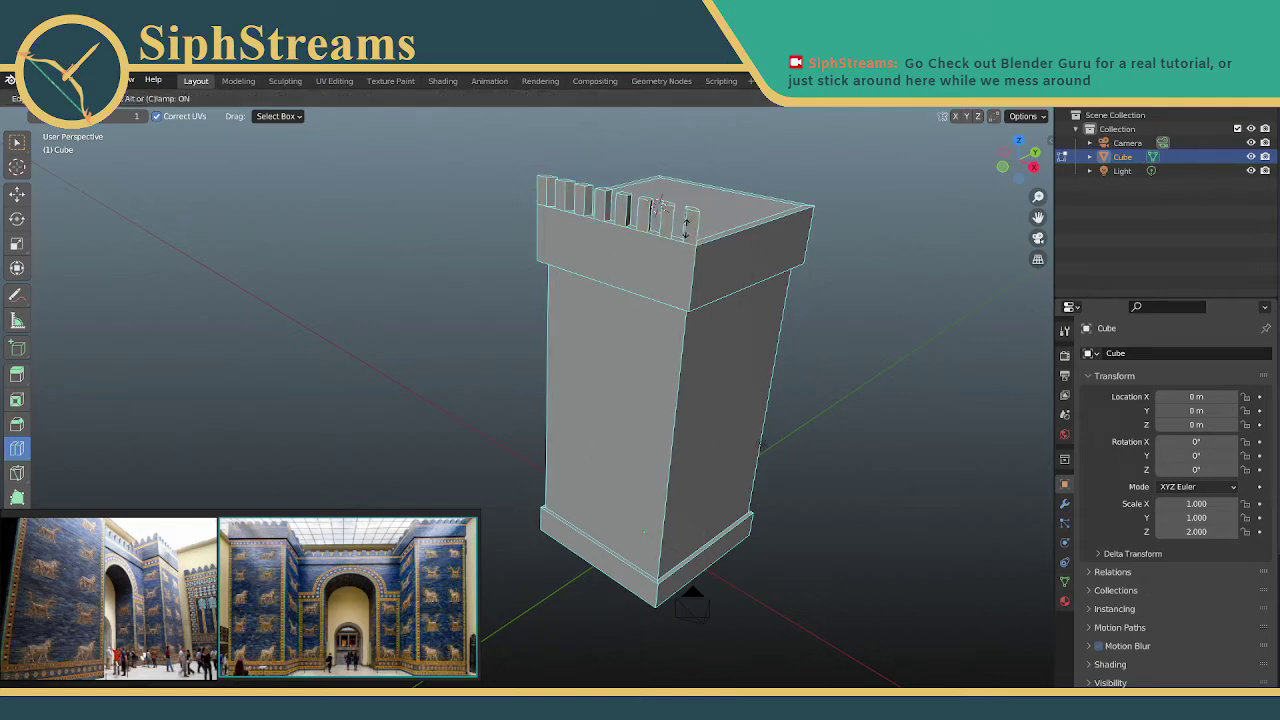
{"action": "left_click", "coordinate": [686, 228]}
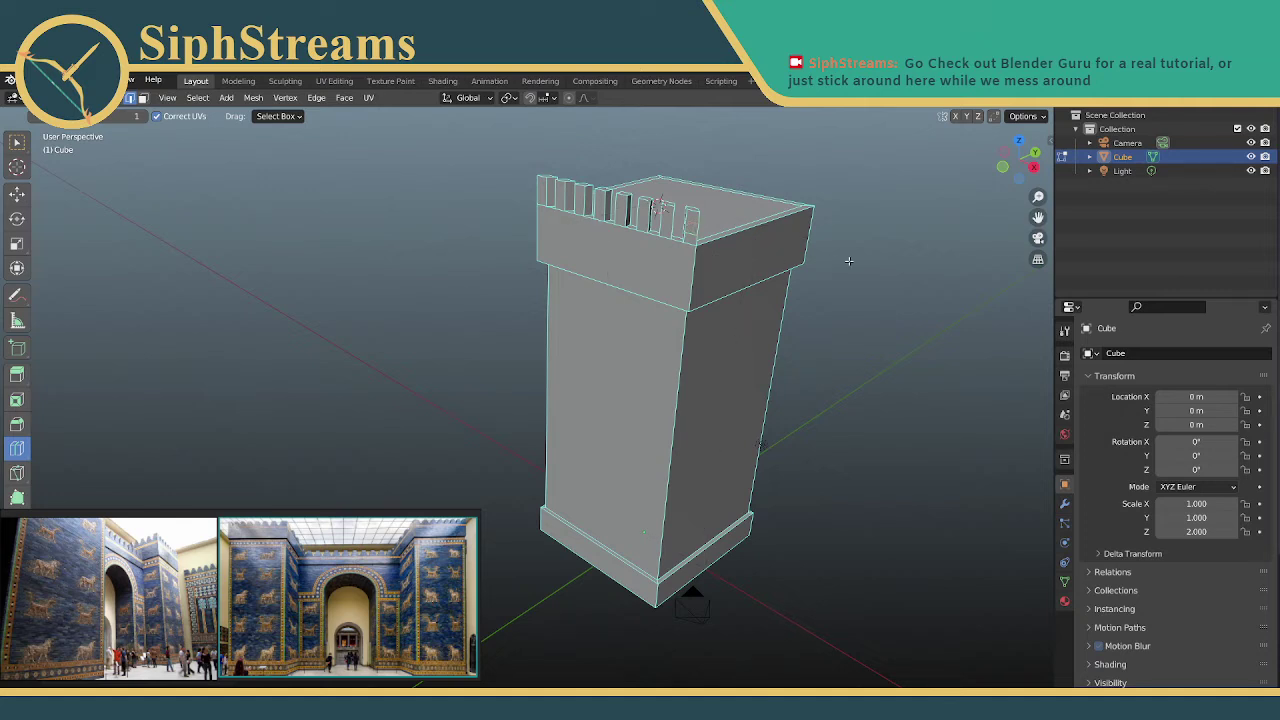
{"action": "scroll", "coordinate": [762, 179], "scroll_direction": "down", "scroll_amount": 1}
{"action": "scroll", "coordinate": [754, 179], "scroll_direction": "up", "scroll_amount": 2}
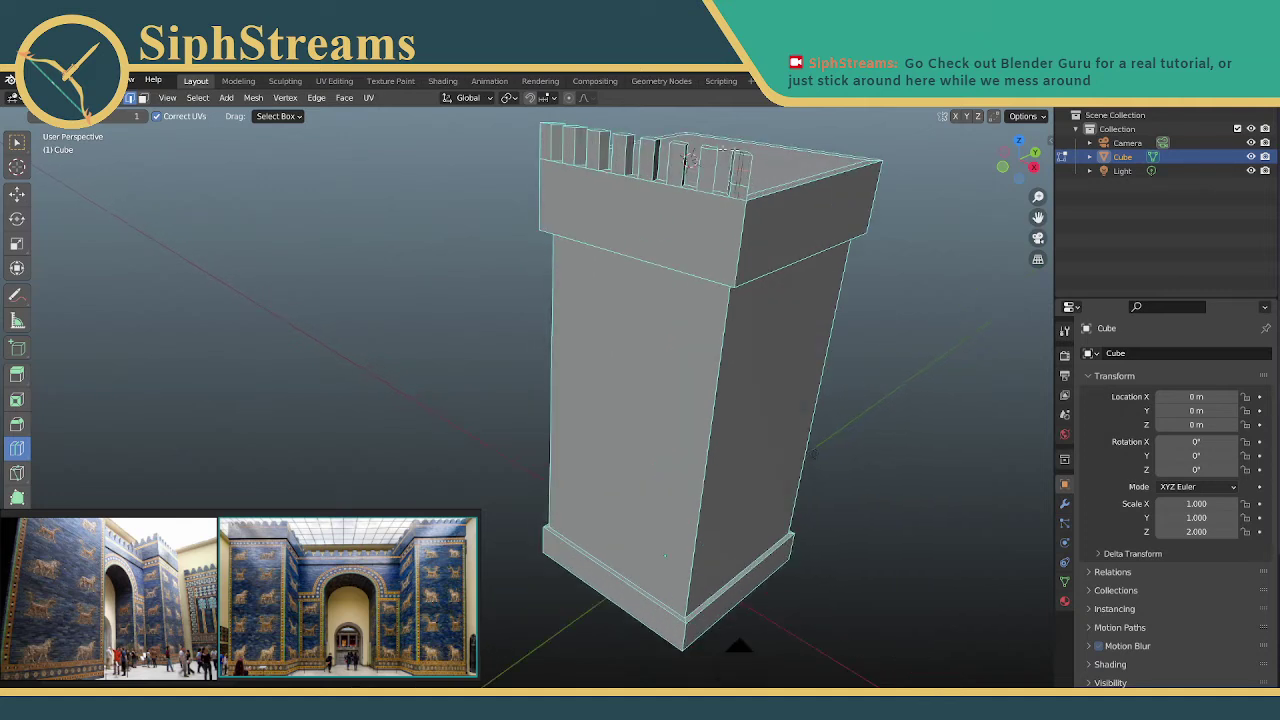
Add horizontal loop cuts around the remaining seven battlement blocks along the −Y rim
{"action": "middle_click_drag", "start_coordinate": [709, 171], "coordinate": [730, 148]}
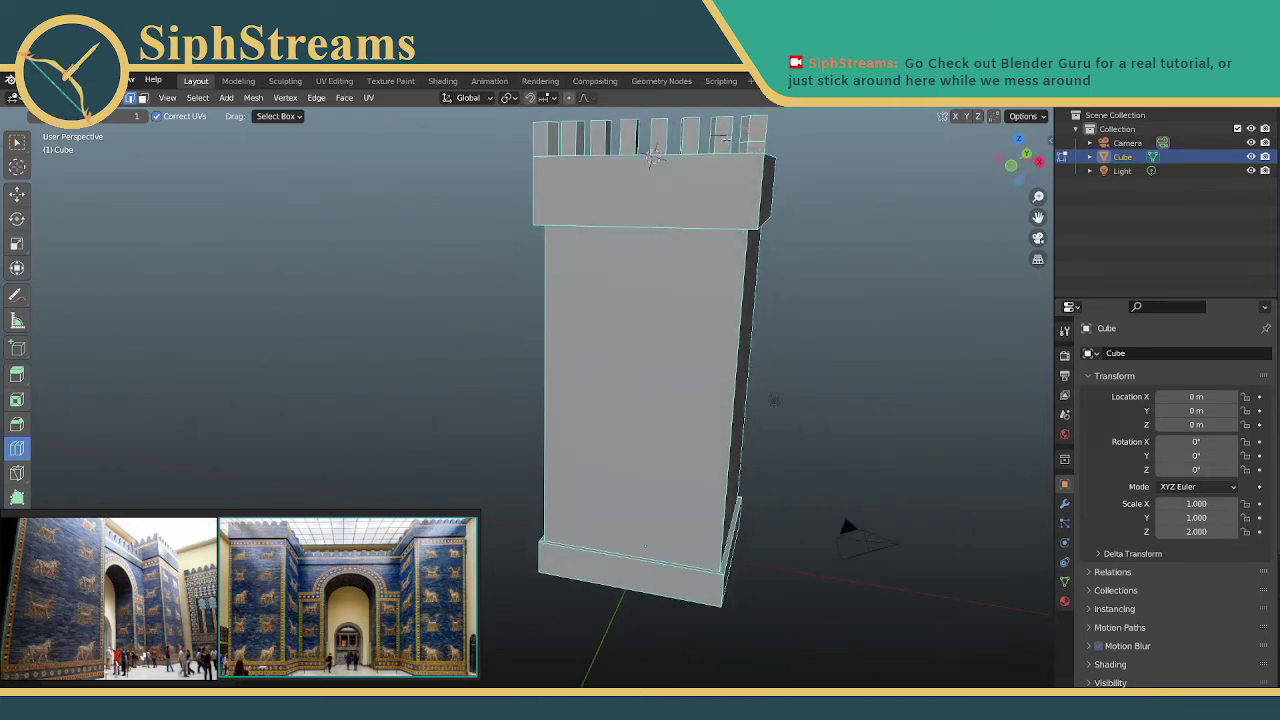
{"action": "left_click_drag", "start_coordinate": [722, 138], "coordinate": [722, 143]}
{"action": "middle_click_drag", "start_coordinate": [689, 133], "coordinate": [843, 170]}
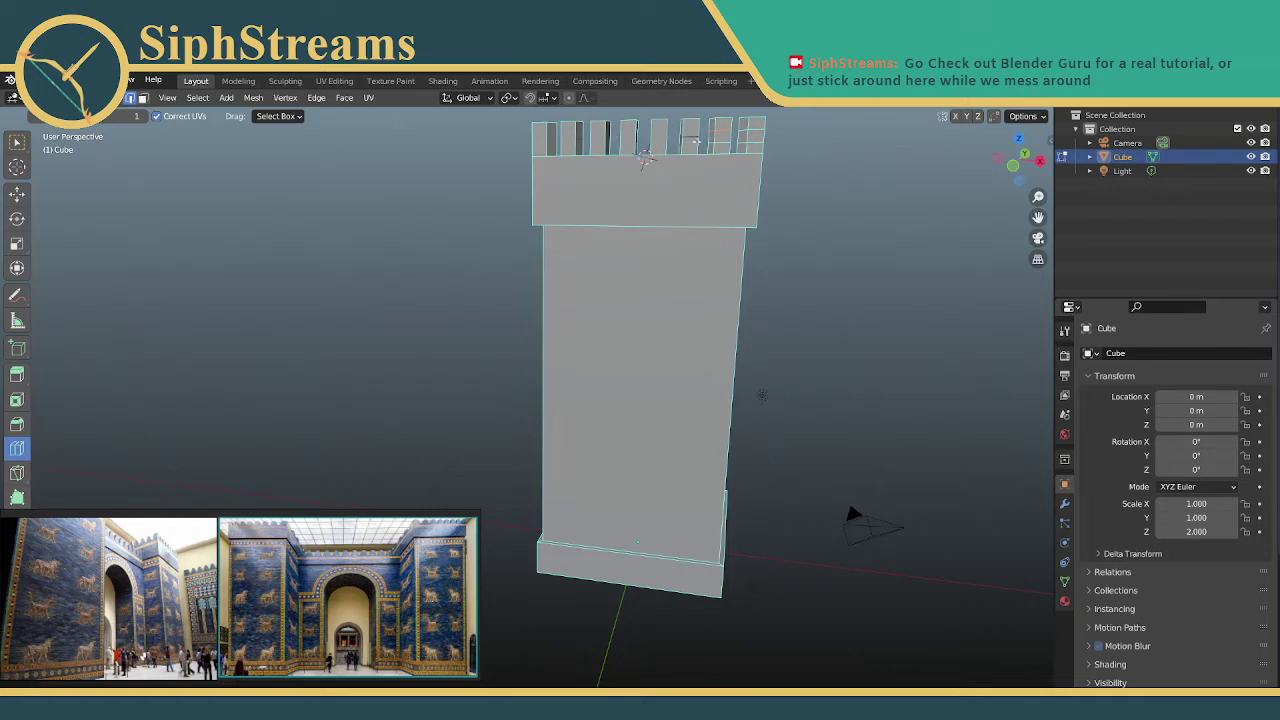
{"action": "left_click_drag", "start_coordinate": [694, 141], "coordinate": [697, 145]}
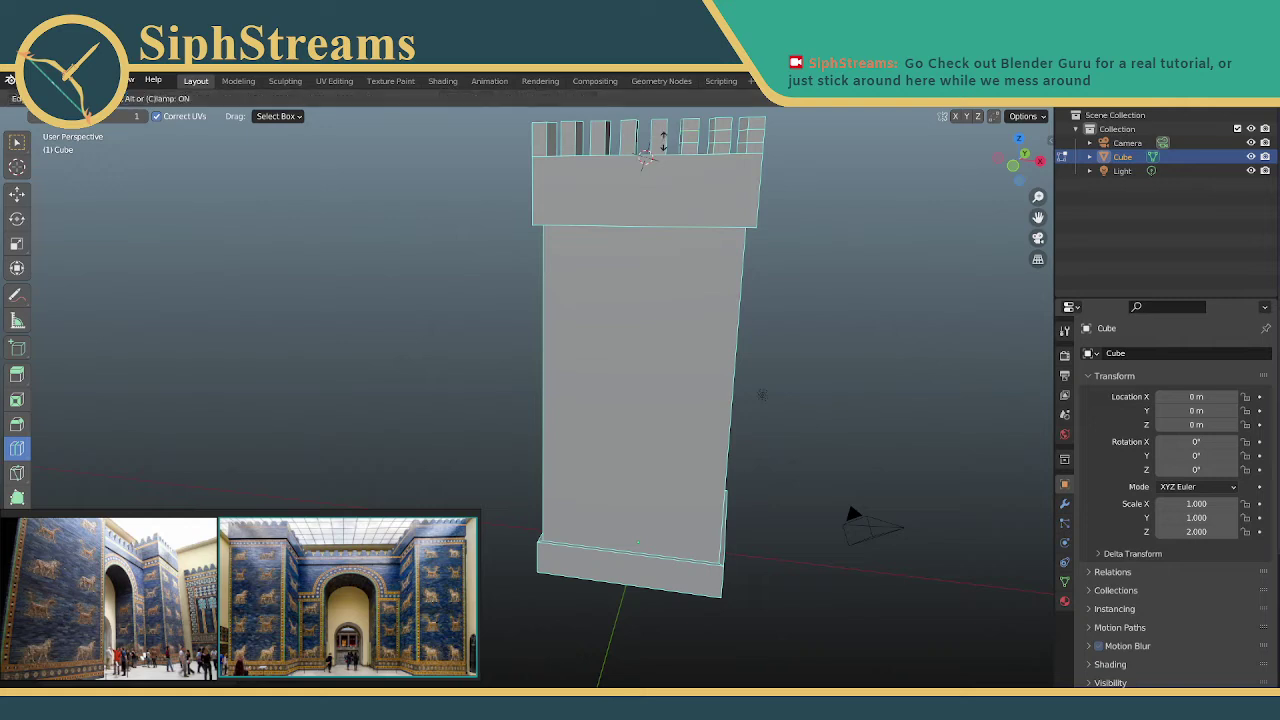
{"action": "left_click_drag", "start_coordinate": [636, 136], "coordinate": [543, 138]}
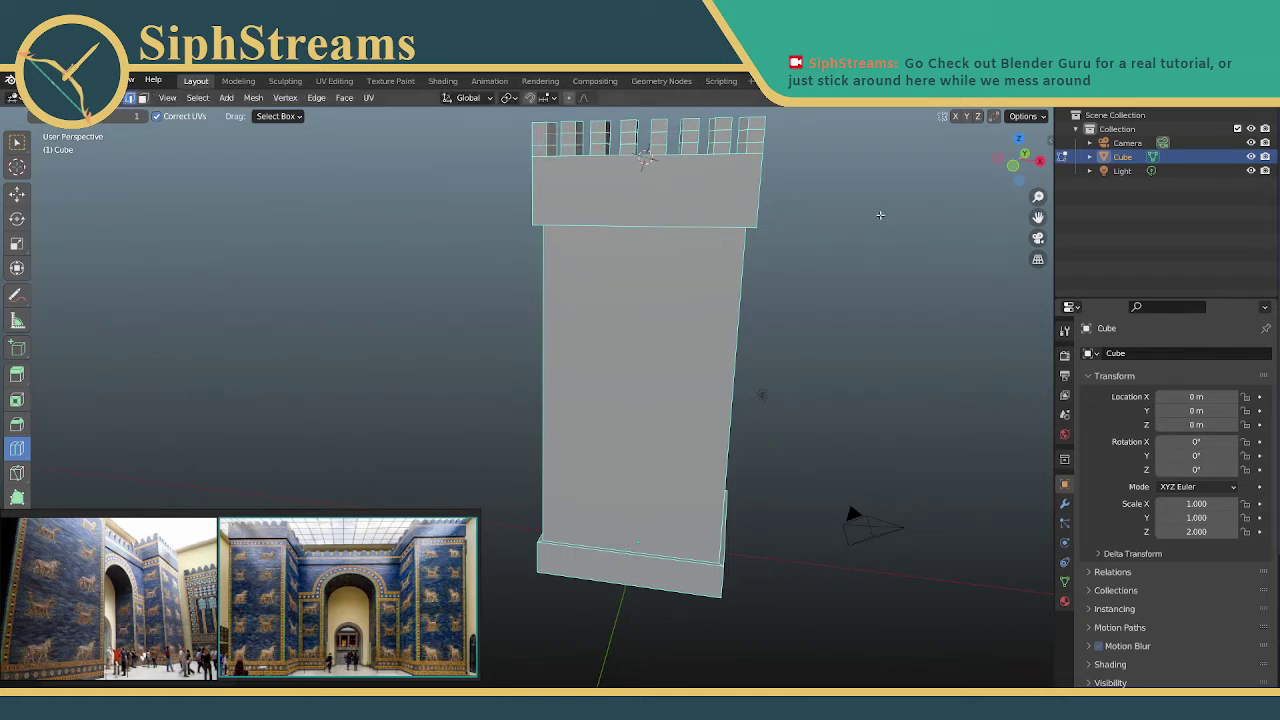
{"action": "middle_click_drag", "start_coordinate": [839, 250], "coordinate": [761, 273]}
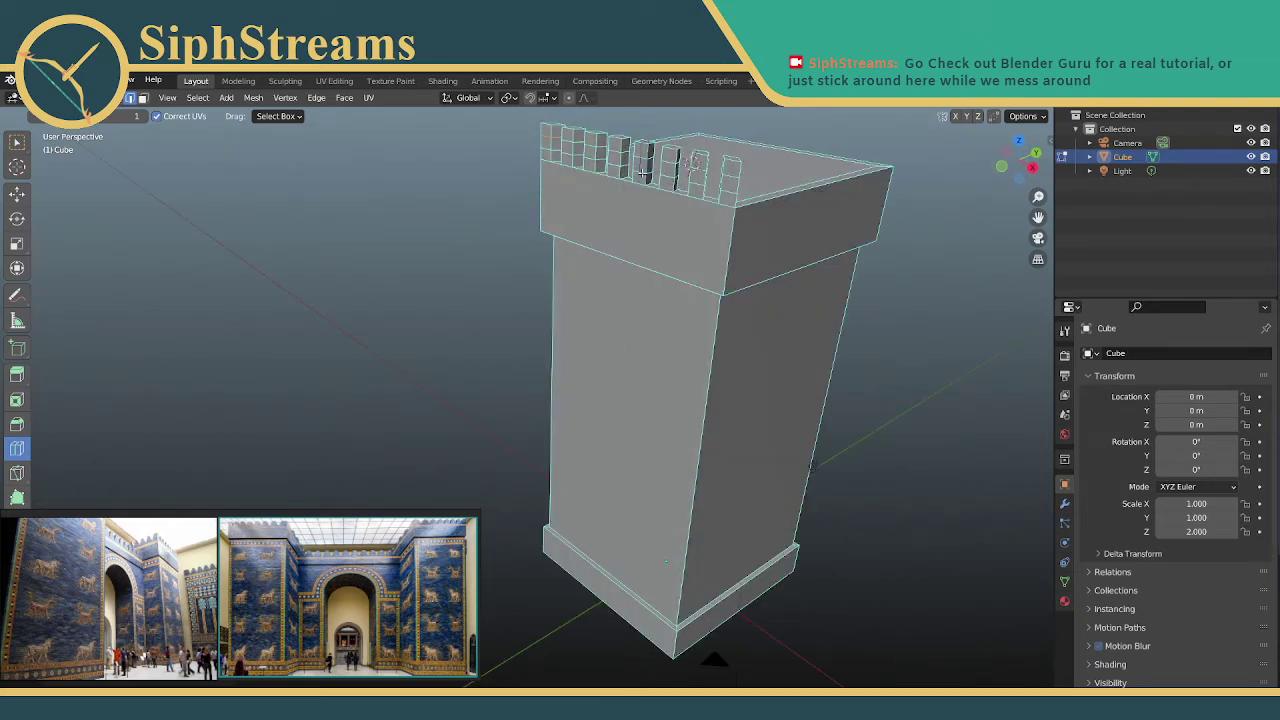
Switch to face selection and wireframe shading for the battlement blocks along the −Y rim
{"action": "right_click", "coordinate": [441, 245]}
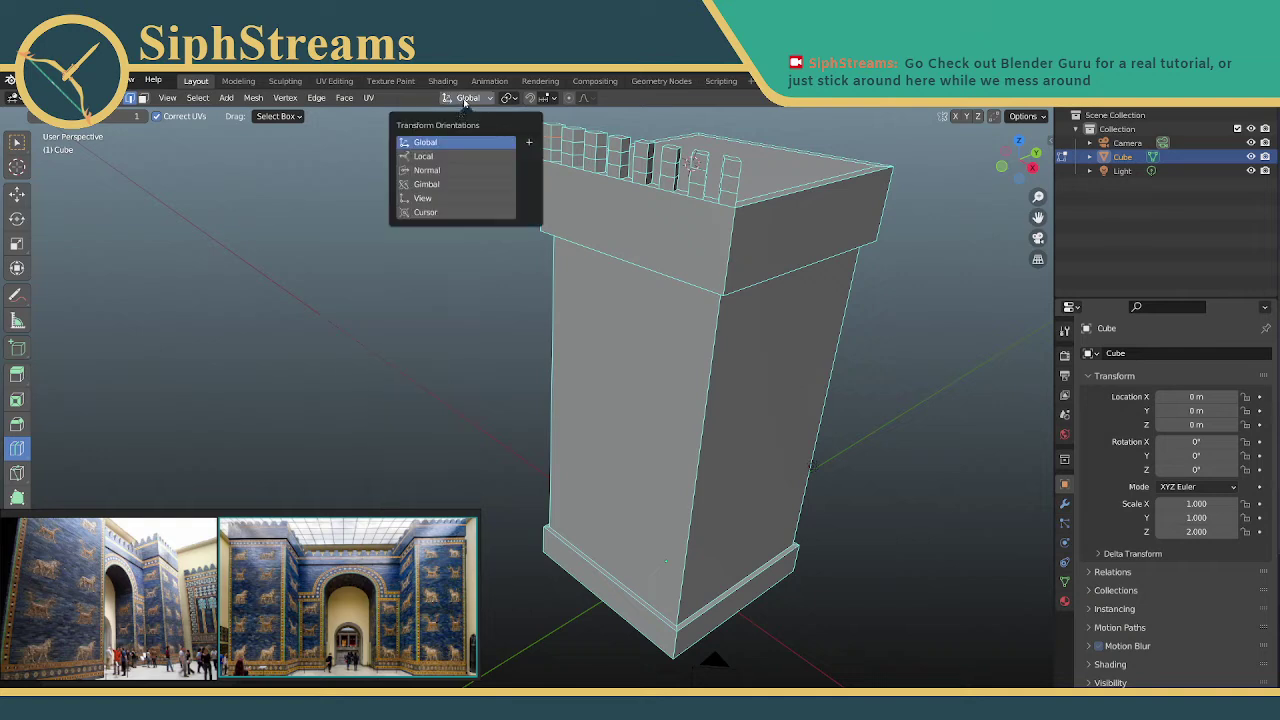
{"action": "middle_click_drag", "start_coordinate": [443, 200], "coordinate": [513, 195]}
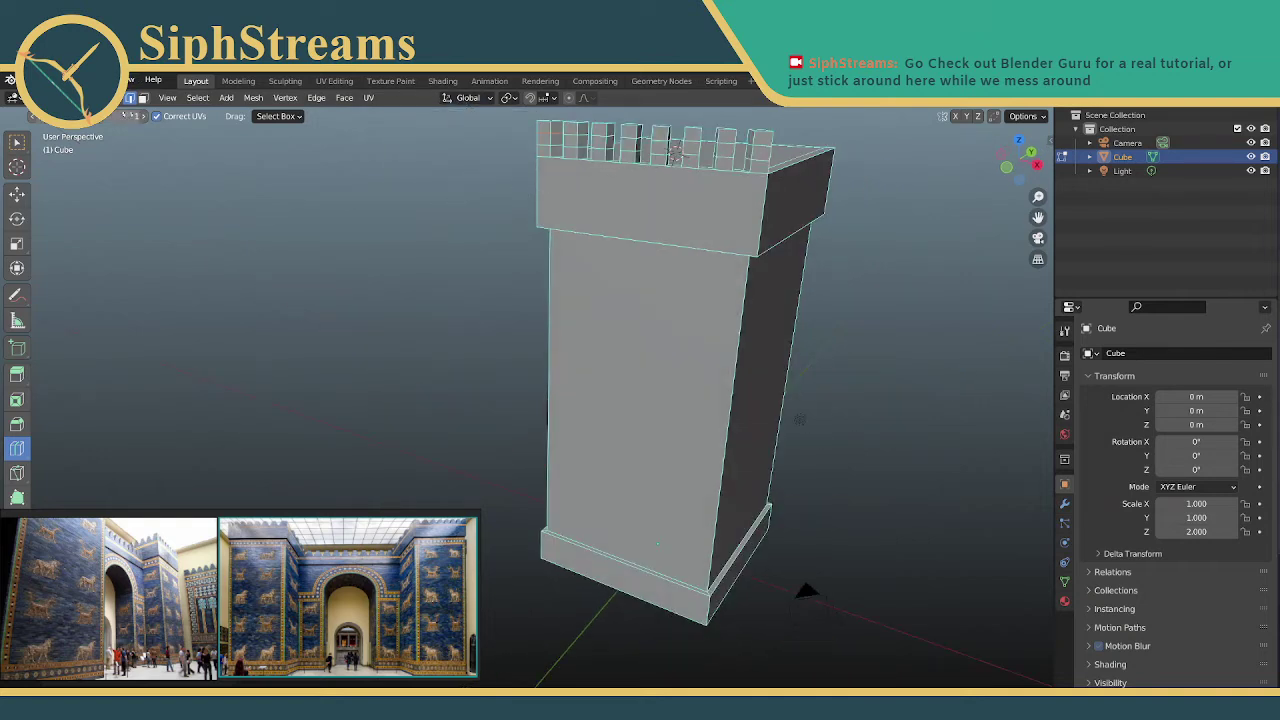
{"action": "left_click", "coordinate": [143, 97]}
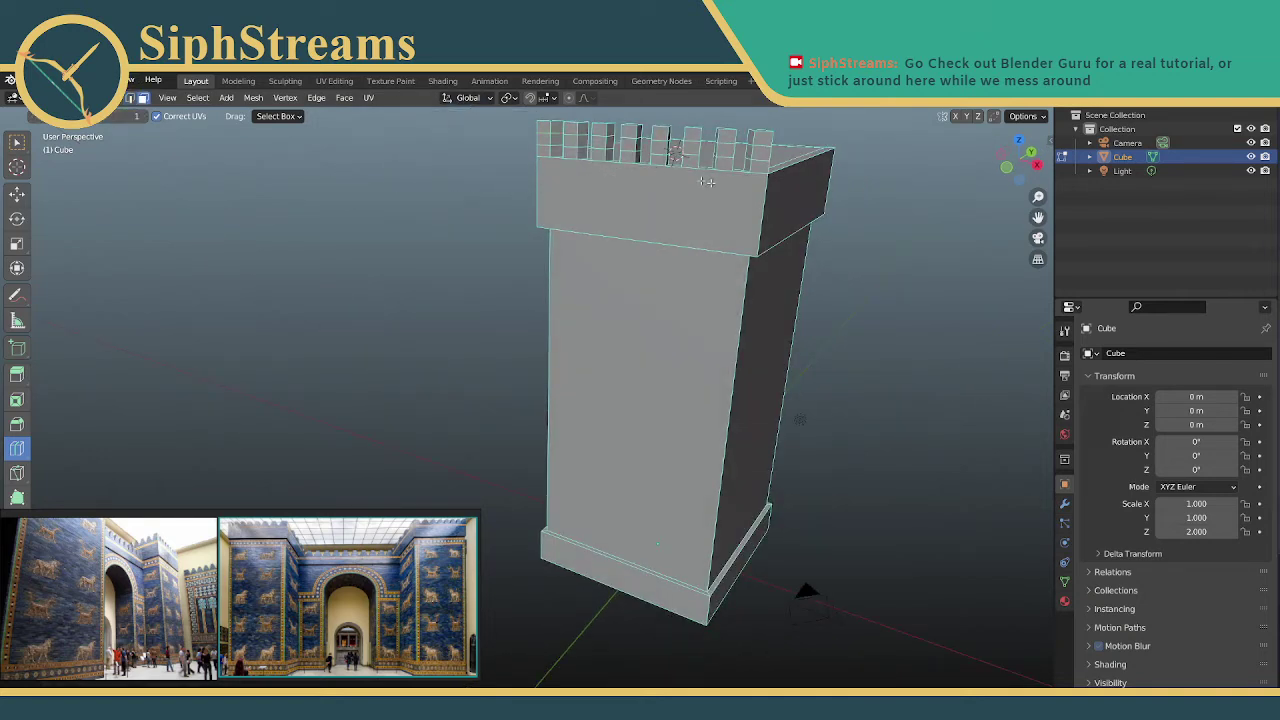
{"action": "middle_click_drag", "start_coordinate": [882, 216], "coordinate": [783, 210]}
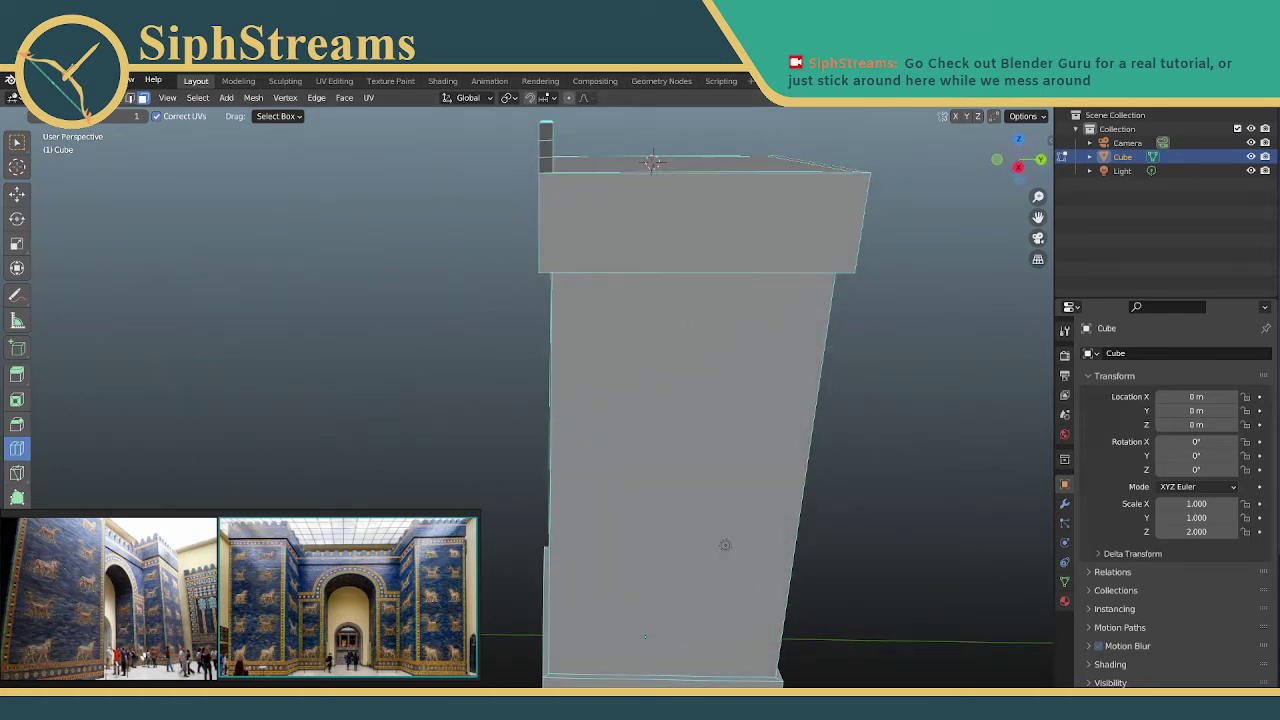
{"action": "key", "text": "shift+z"}
{"action": "middle_click_drag", "start_coordinate": [582, 144], "coordinate": [582, 145]}
{"action": "left_click_drag", "start_coordinate": [547, 120], "coordinate": [548, 128]}
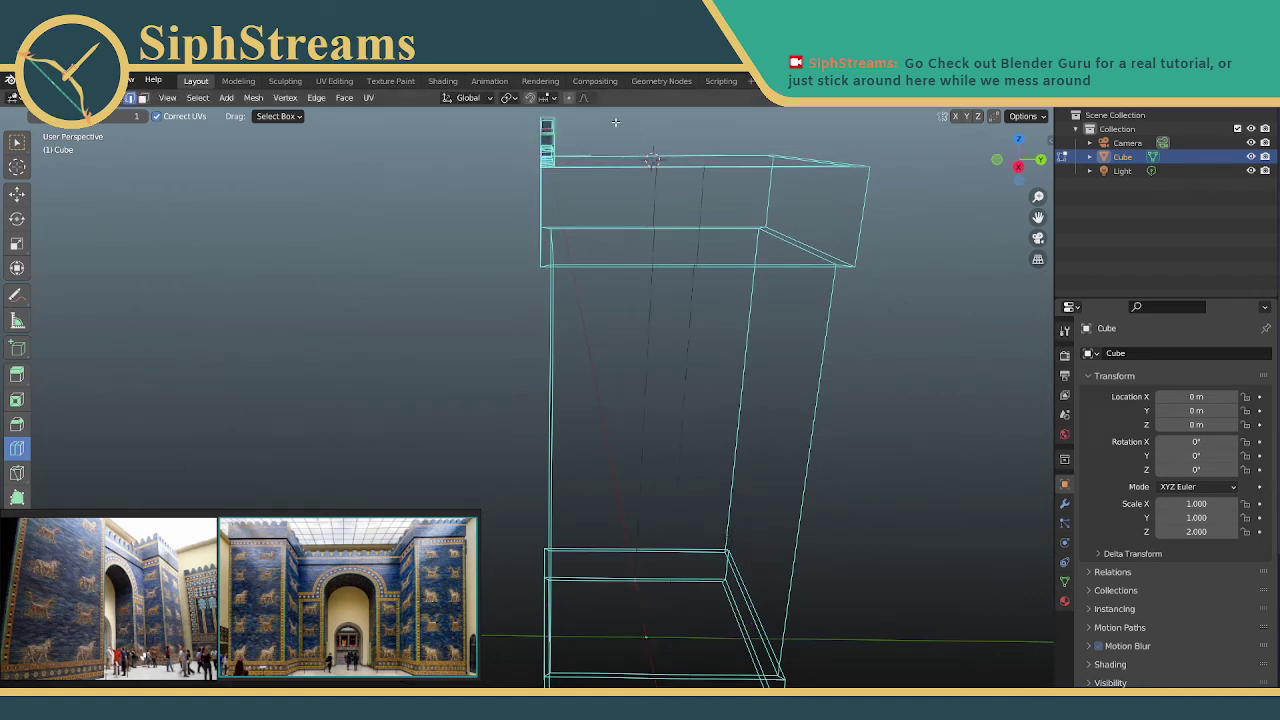
{"action": "key", "text": "ctrl+z"}
{"action": "left_click", "coordinate": [580, 133]}
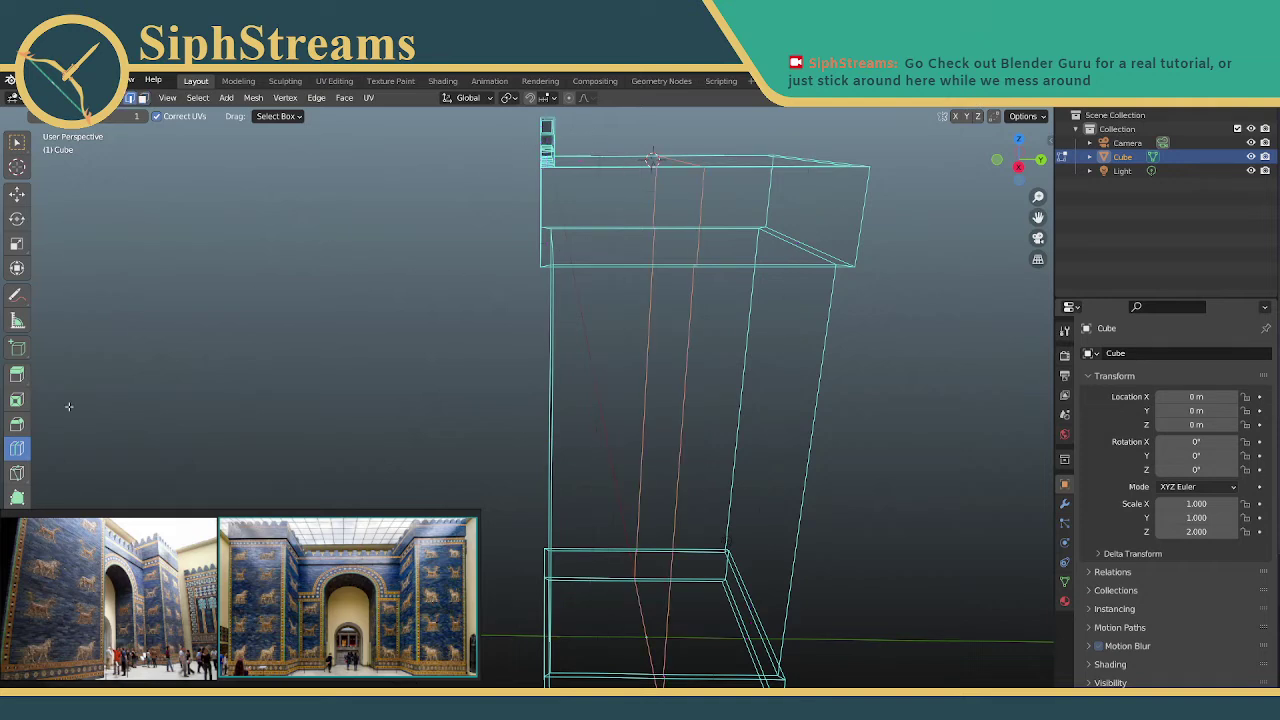
{"action": "key", "text": "ctrl+z"}
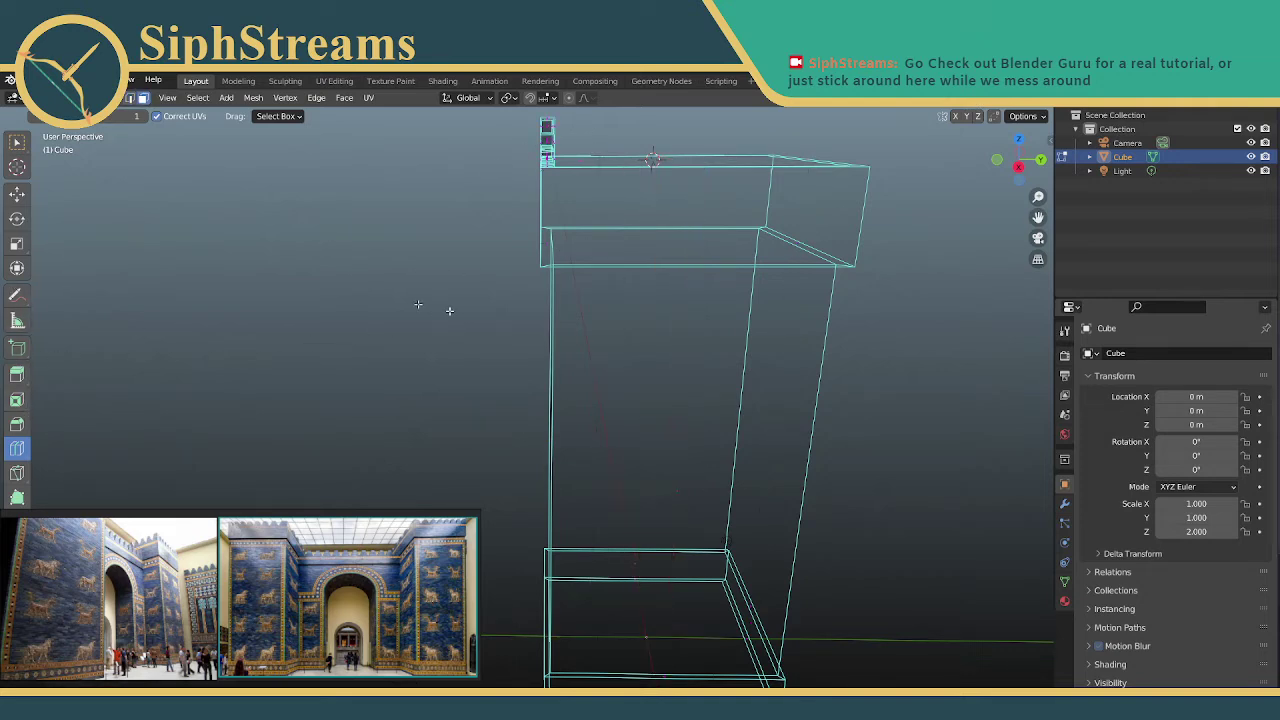
Box-select the side faces on the upper two segments of the battlement blocks along the −Y rim
{"action": "left_click", "coordinate": [17, 141]}
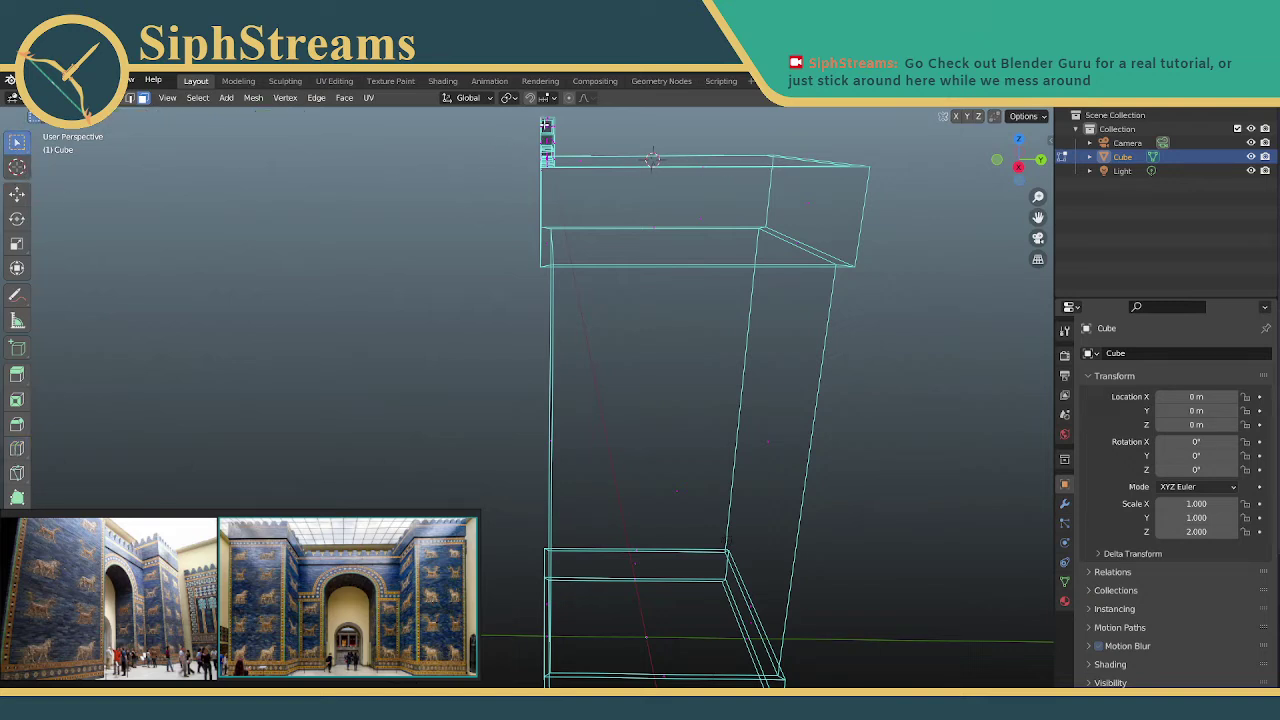
{"action": "middle_click_drag", "start_coordinate": [651, 159], "coordinate": [614, 167]}
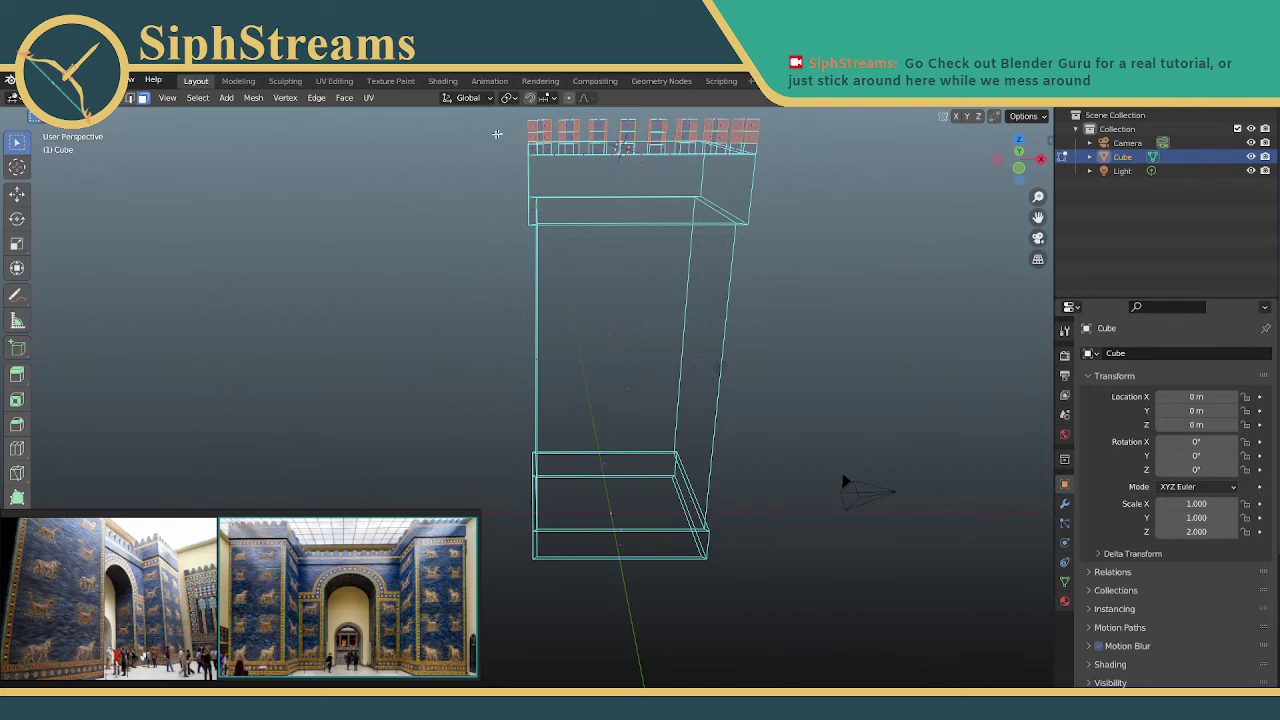
Try to extrude the selected battlement side faces, first along their normals and again with a regular extrusion
{"action": "left_click", "coordinate": [60, 97]}
{"action": "key", "text": "alt+e"}
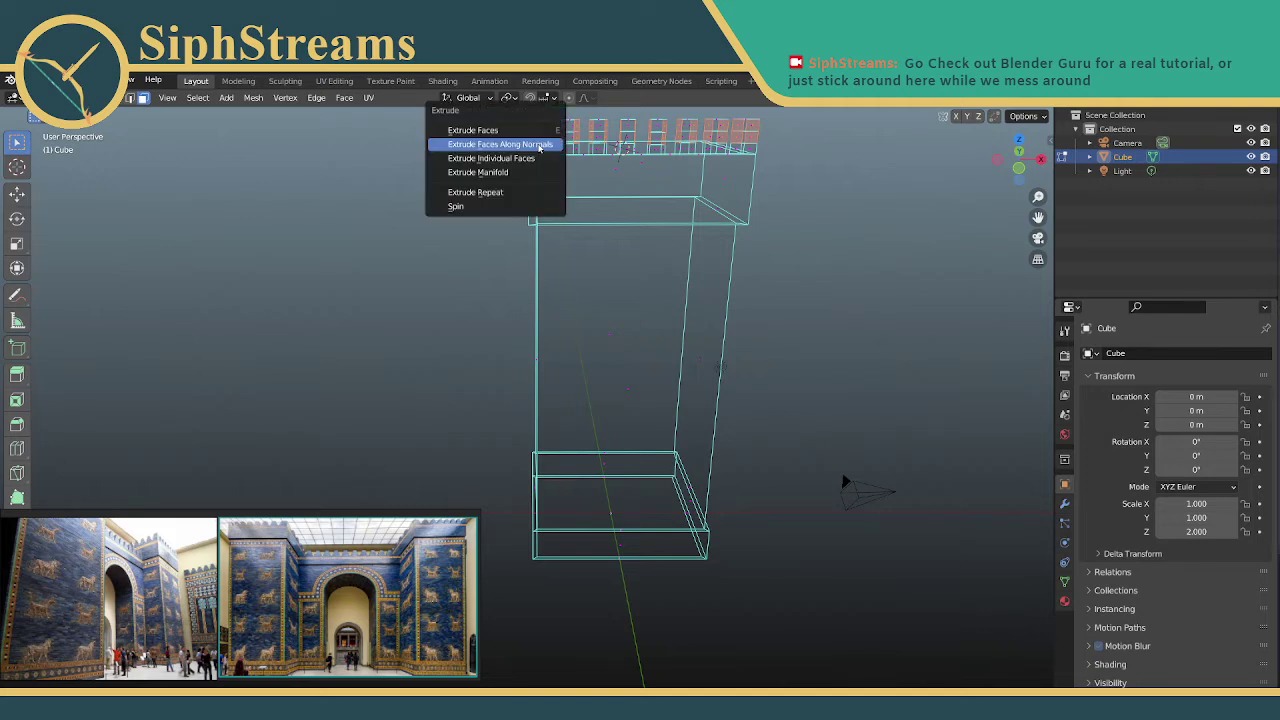
{"action": "left_click", "coordinate": [539, 145]}
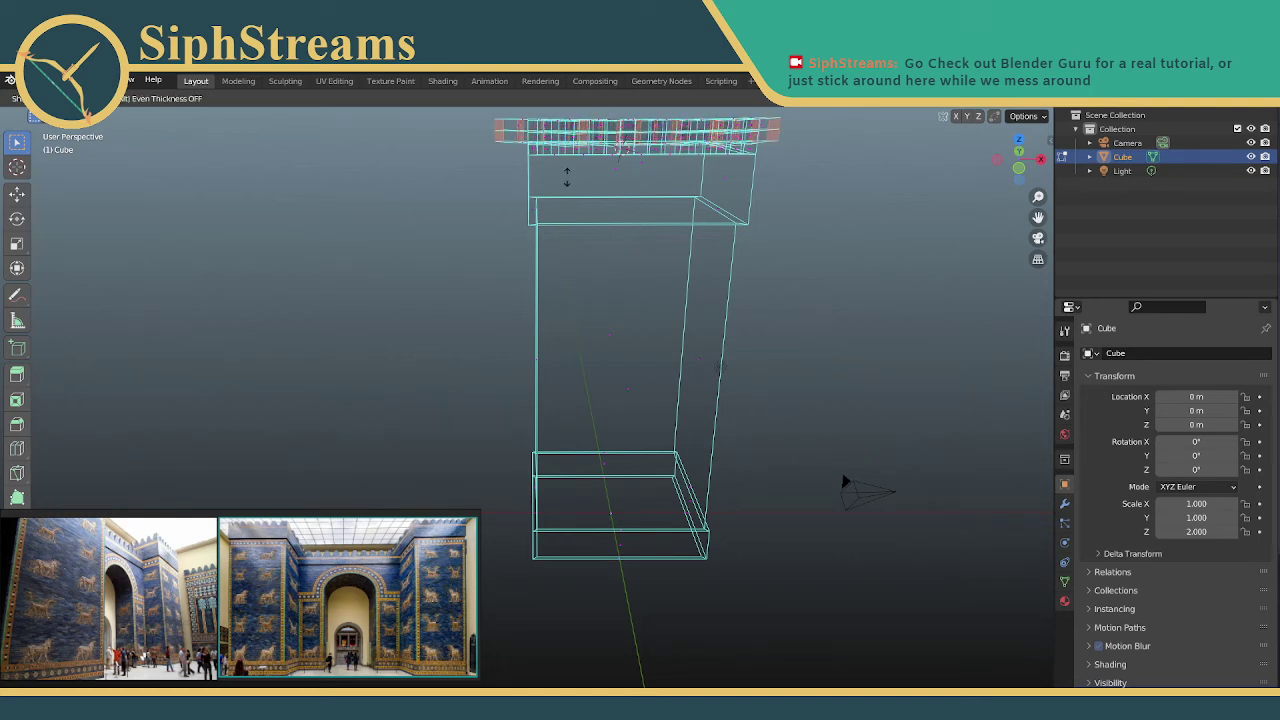
{"action": "left_click", "coordinate": [566, 208]}
{"action": "right_click", "coordinate": [404, 110]}
{"action": "middle_click_drag", "start_coordinate": [503, 161], "coordinate": [514, 301]}
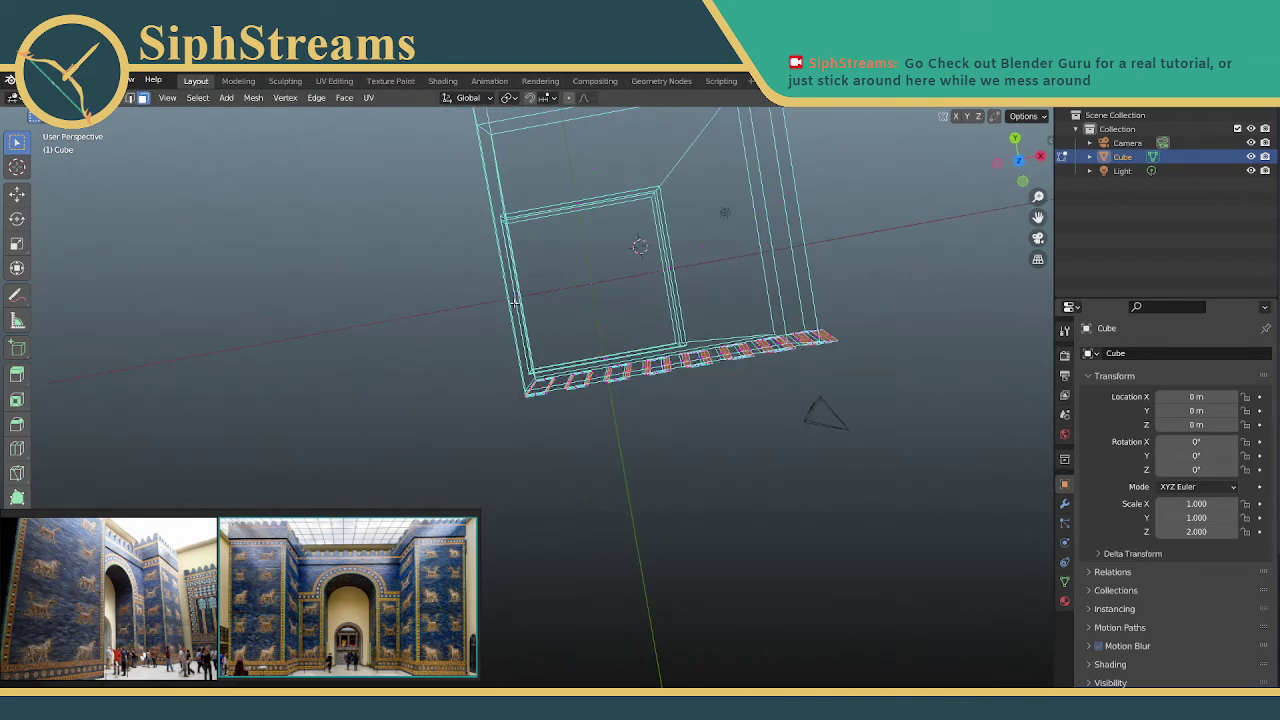
{"action": "key", "text": "e"}
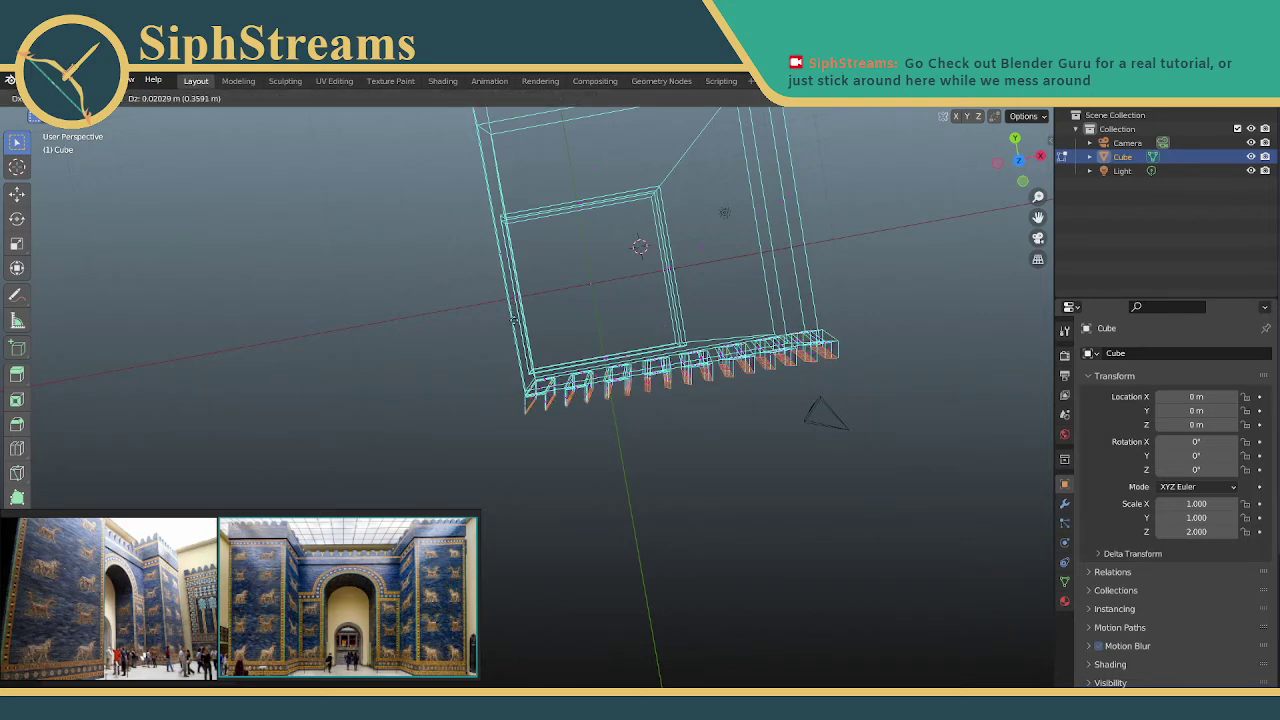
{"action": "right_click", "coordinate": [515, 320]}
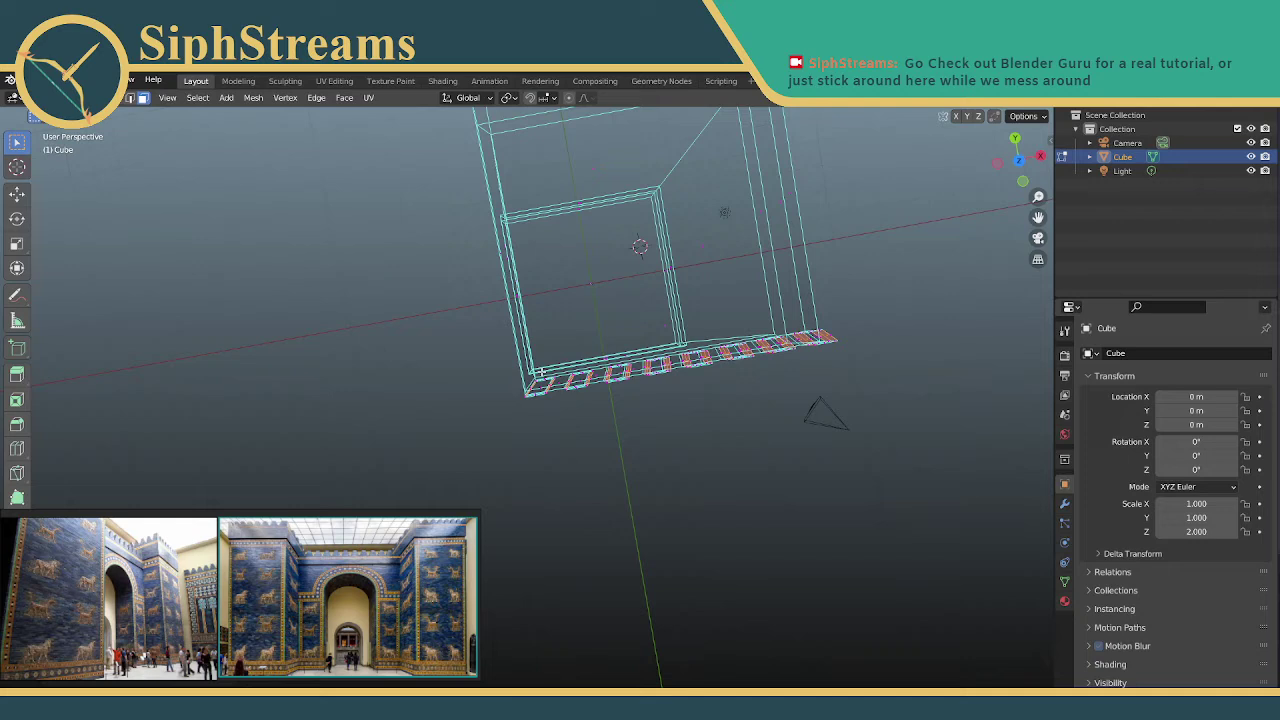
Assign the selected battlement side faces to a new vertex group
{"action": "key", "text": "ctrl+g"}
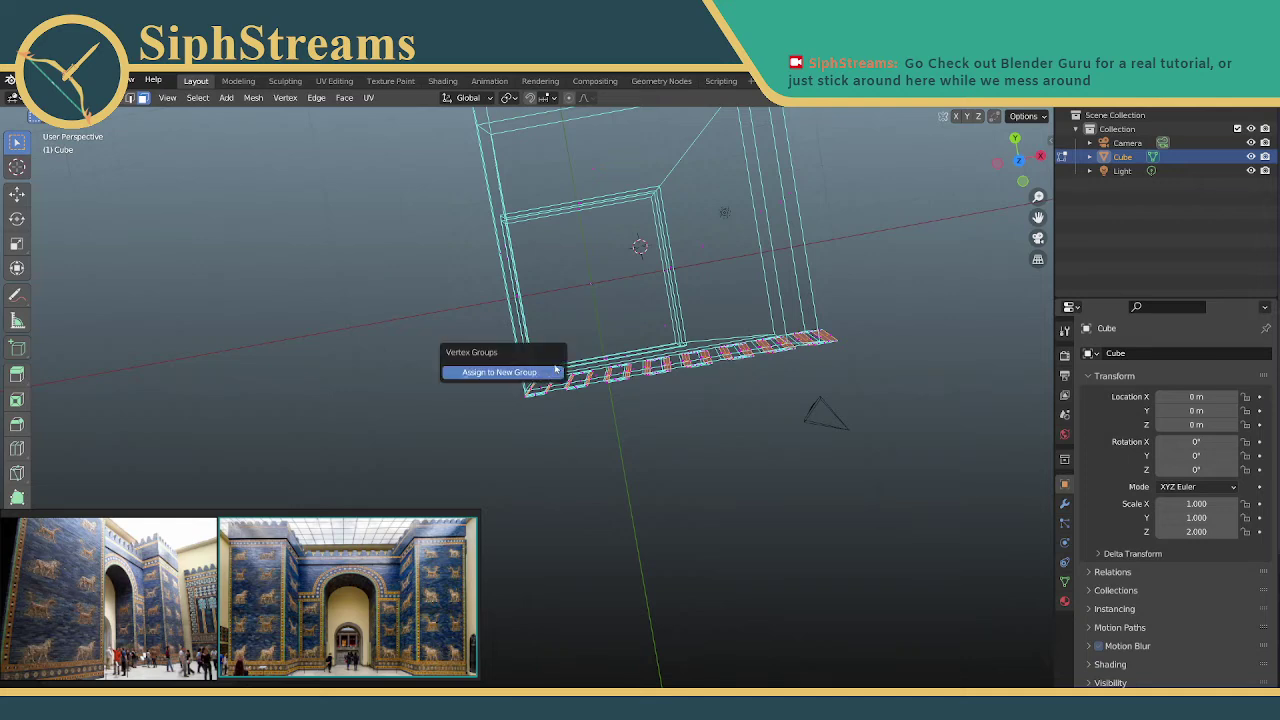
{"action": "left_click", "coordinate": [556, 371]}
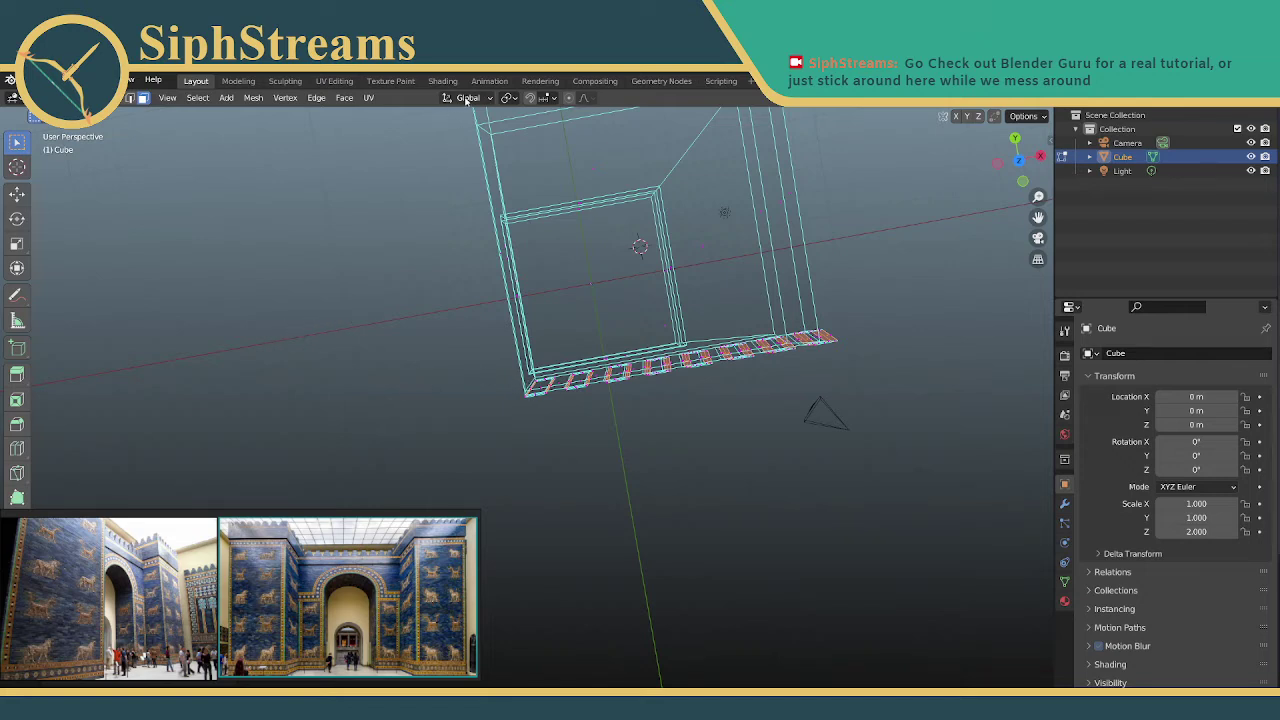
{"action": "left_click", "coordinate": [508, 97]}
{"action": "middle_click_drag", "start_coordinate": [460, 267], "coordinate": [455, 222]}
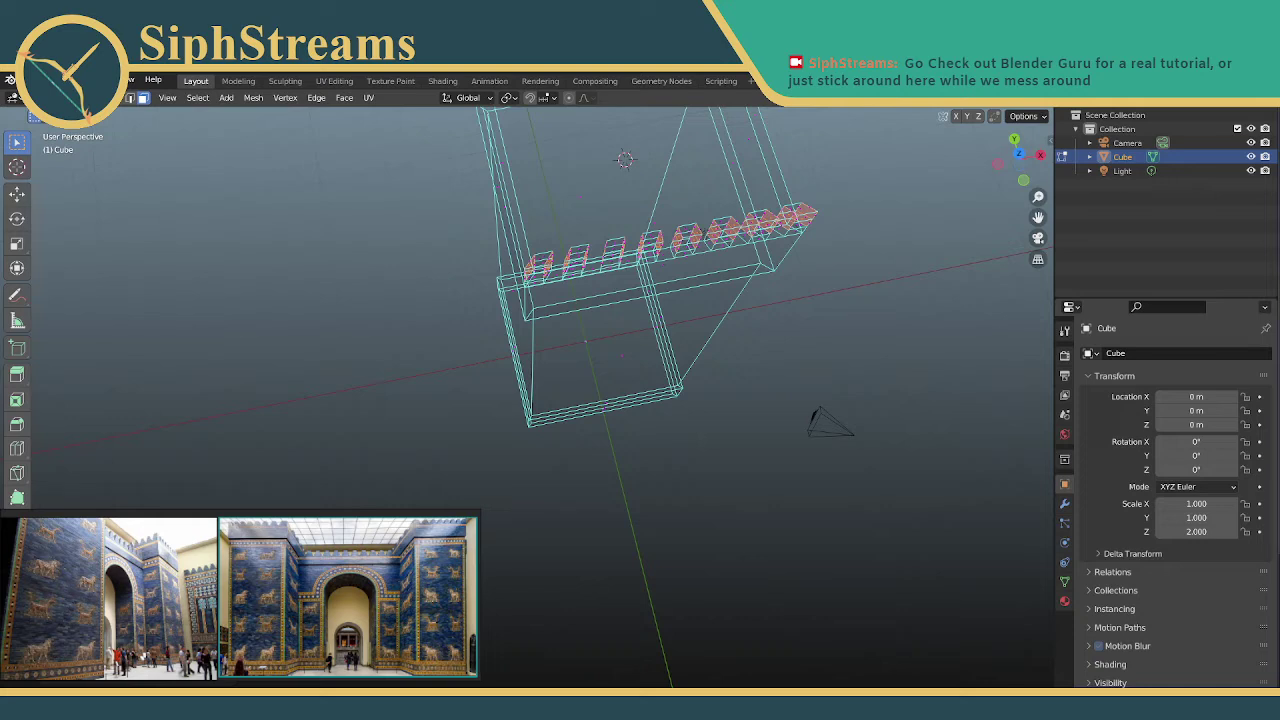
Activate the Move tool for the selected side faces and set its orientation to Normal
{"action": "left_click", "coordinate": [19, 198]}
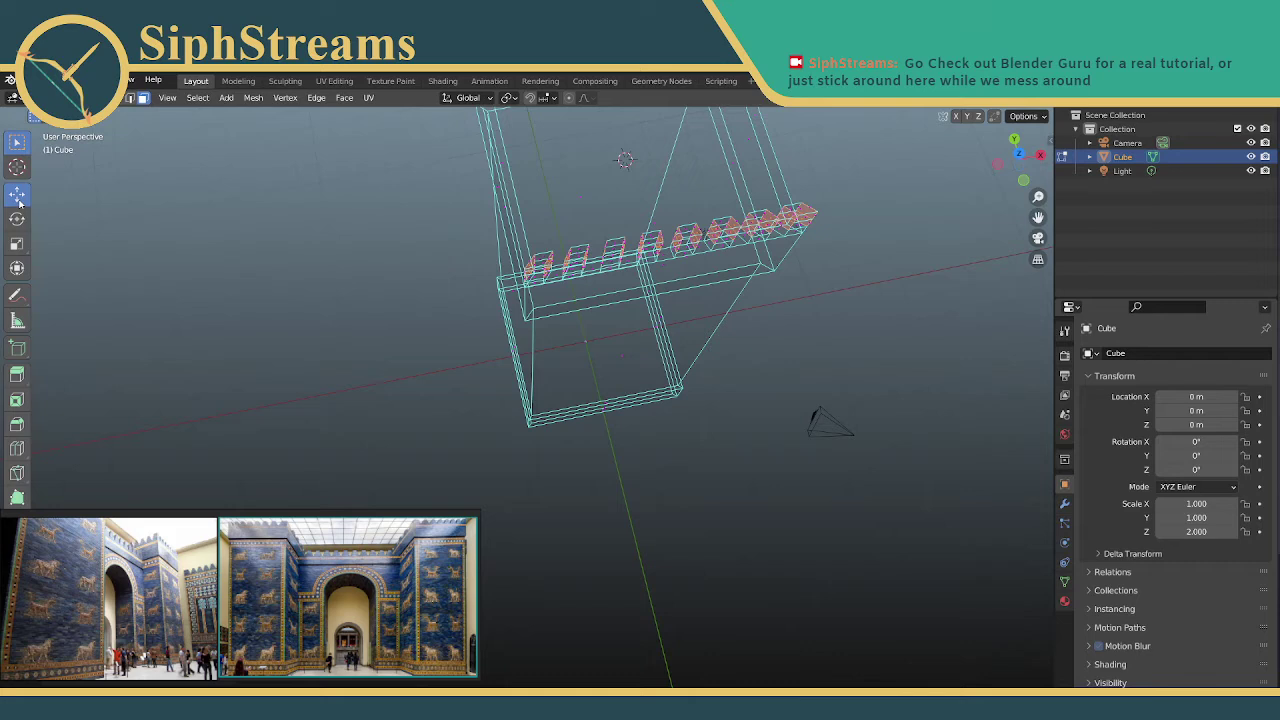
{"action": "left_click", "coordinate": [118, 116]}
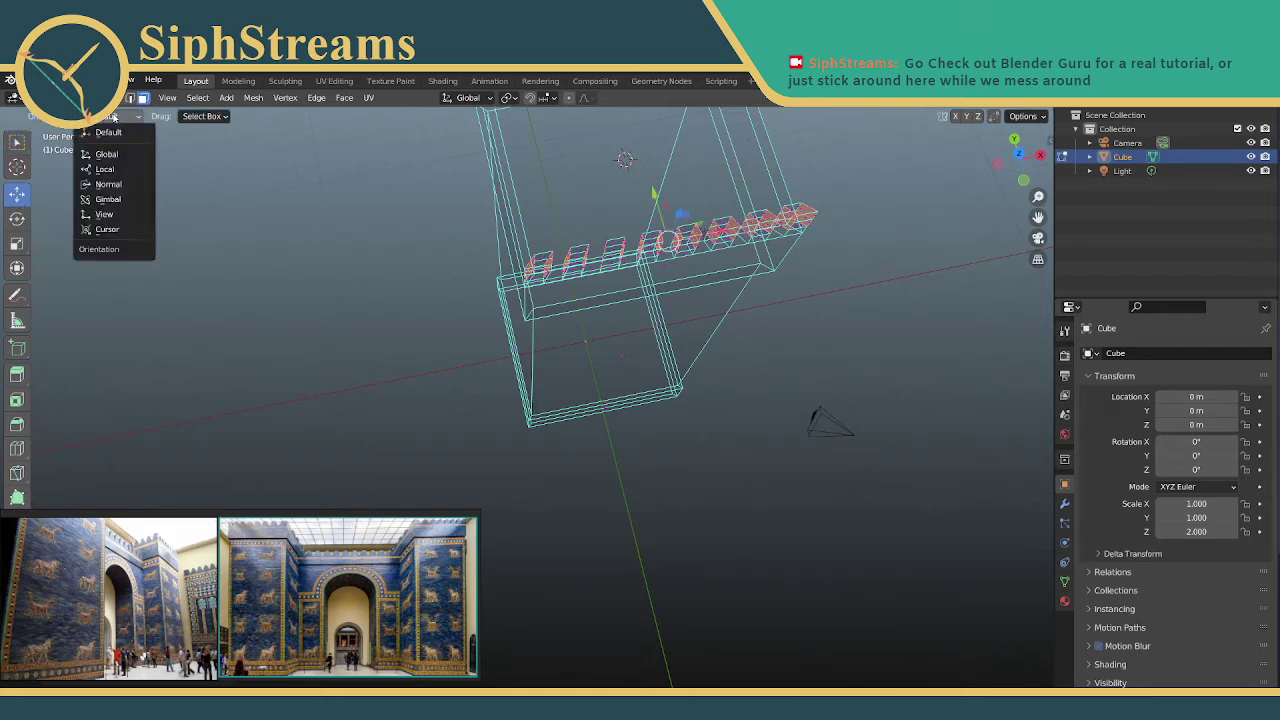
{"action": "left_click", "coordinate": [121, 184]}
{"action": "left_click", "coordinate": [118, 116]}
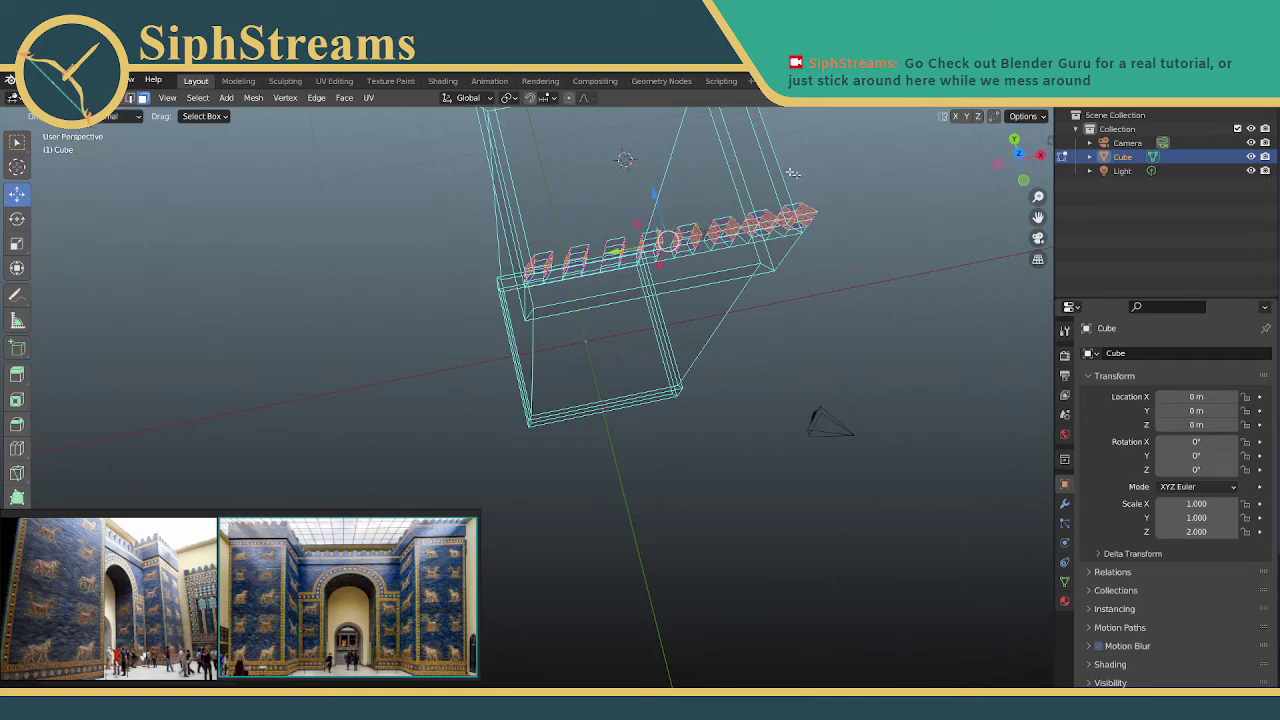
{"action": "mouse_move", "coordinate": [560, 171]}
{"action": "middle_mouse_down"}
{"action": "mouse_move", "coordinate": [543, 160]}
{"action": "mouse_move", "coordinate": [556, 168]}
{"action": "middle_mouse_up"}
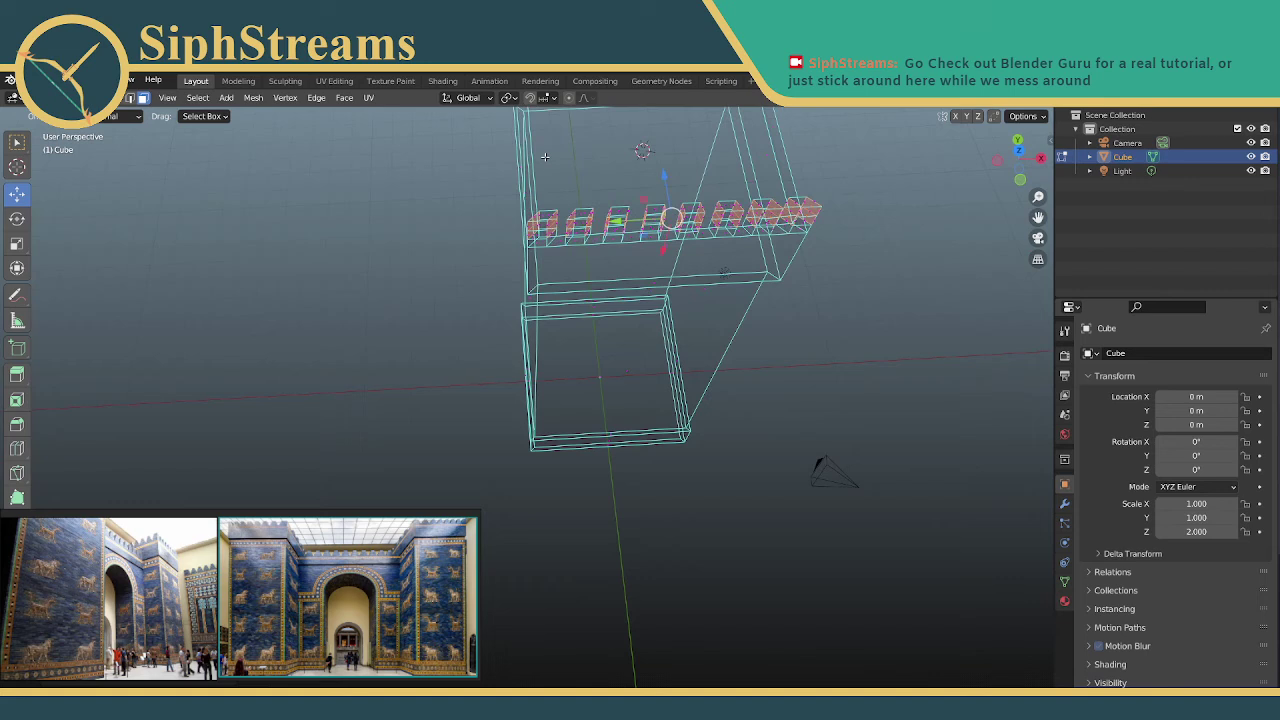
Try to move the selected side faces along the Normal Y axis and freely, undoing each move
{"action": "left_click_drag", "start_coordinate": [625, 222], "coordinate": [619, 220]}
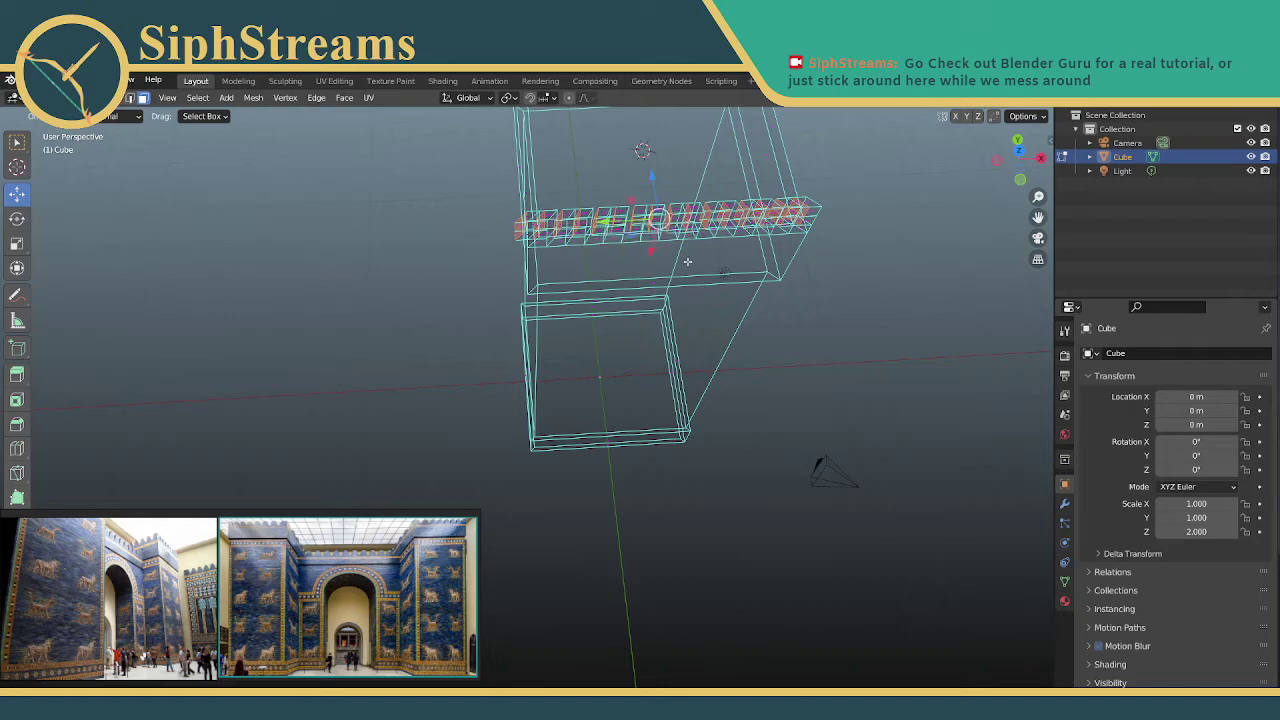
{"action": "key", "text": "ctrl+z"}
{"action": "key", "text": "g"}
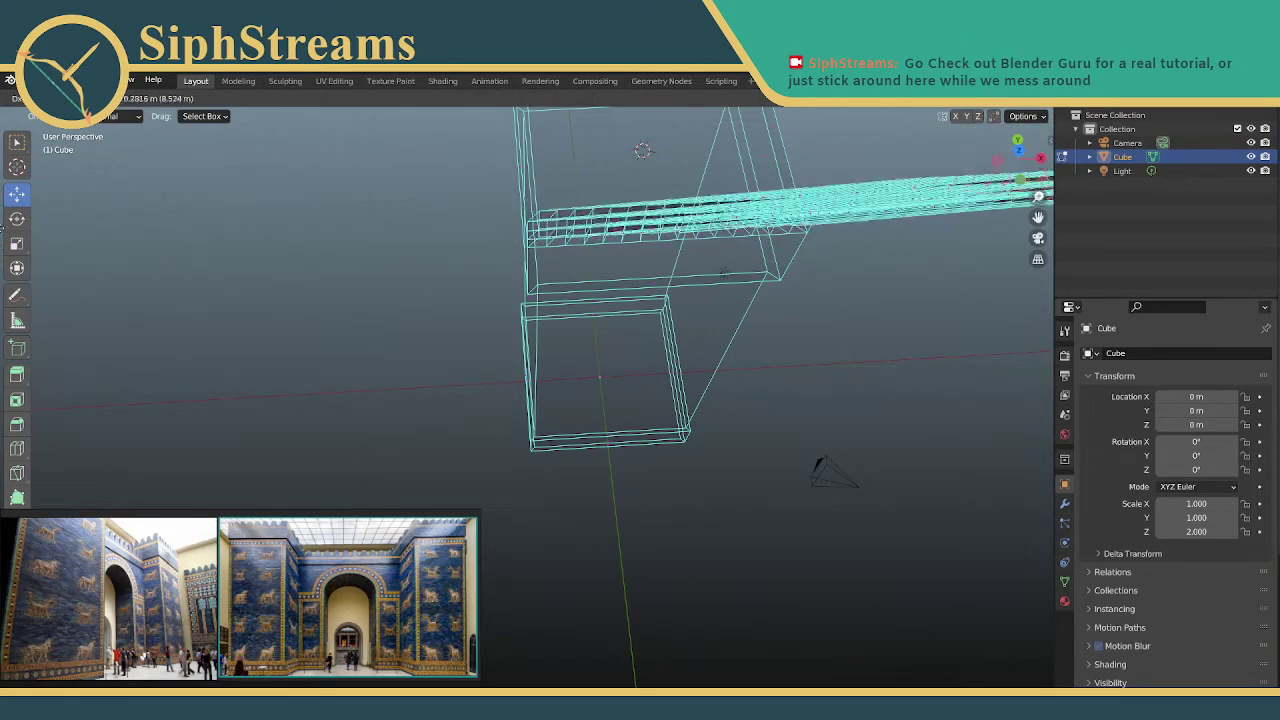
{"action": "left_click", "coordinate": [161, 350]}
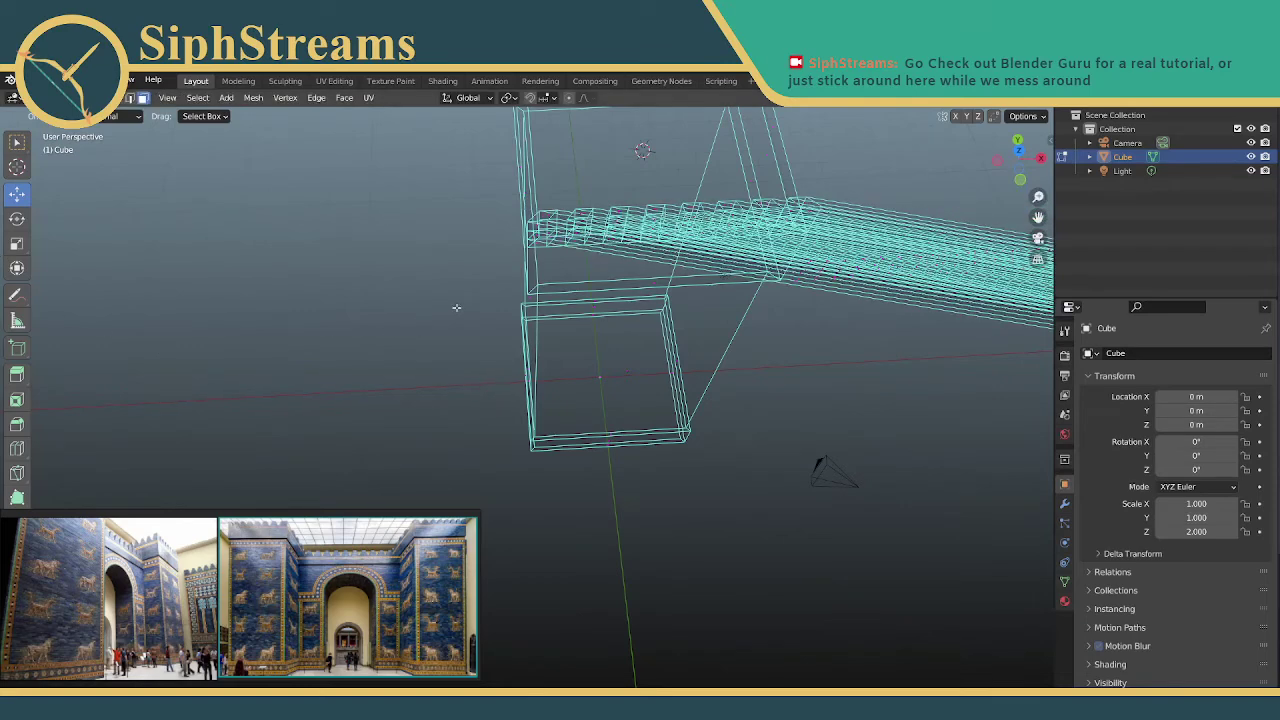
{"action": "key", "text": "ctrl+z"}
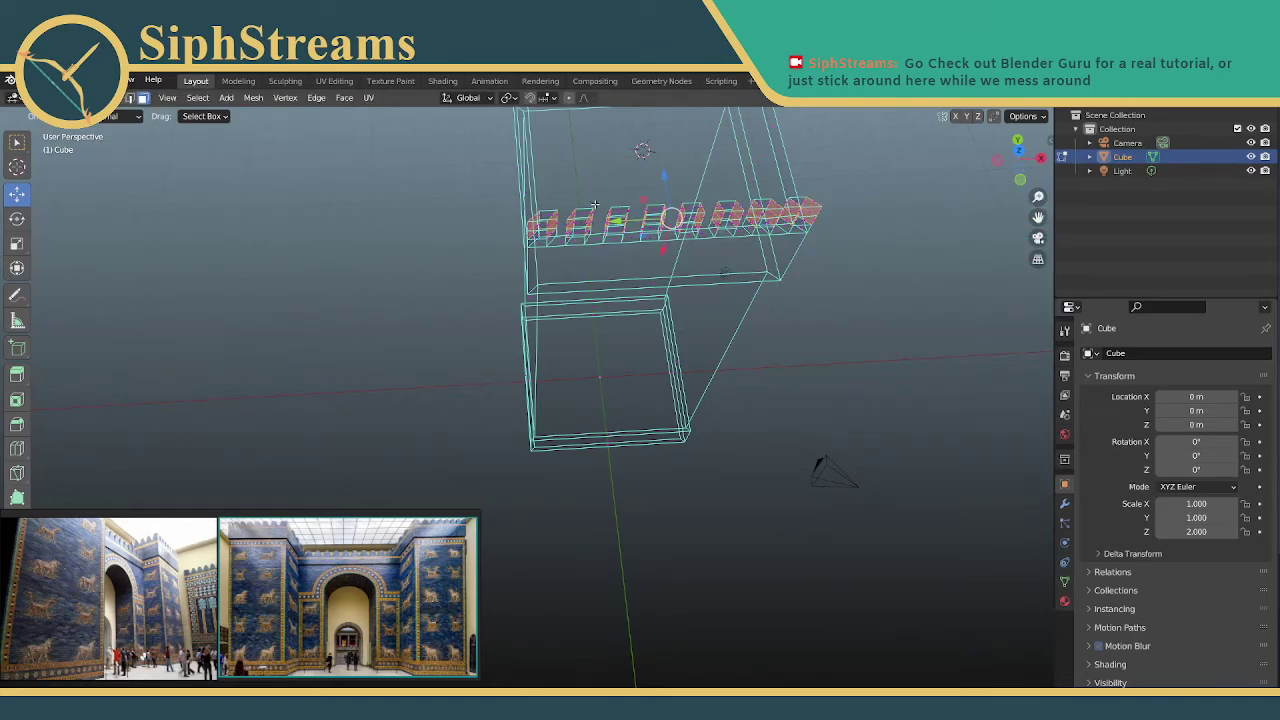
Open the Move tool's orientation options for the selected battlement side faces
{"action": "middle_click_drag", "start_coordinate": [595, 200], "coordinate": [596, 159]}
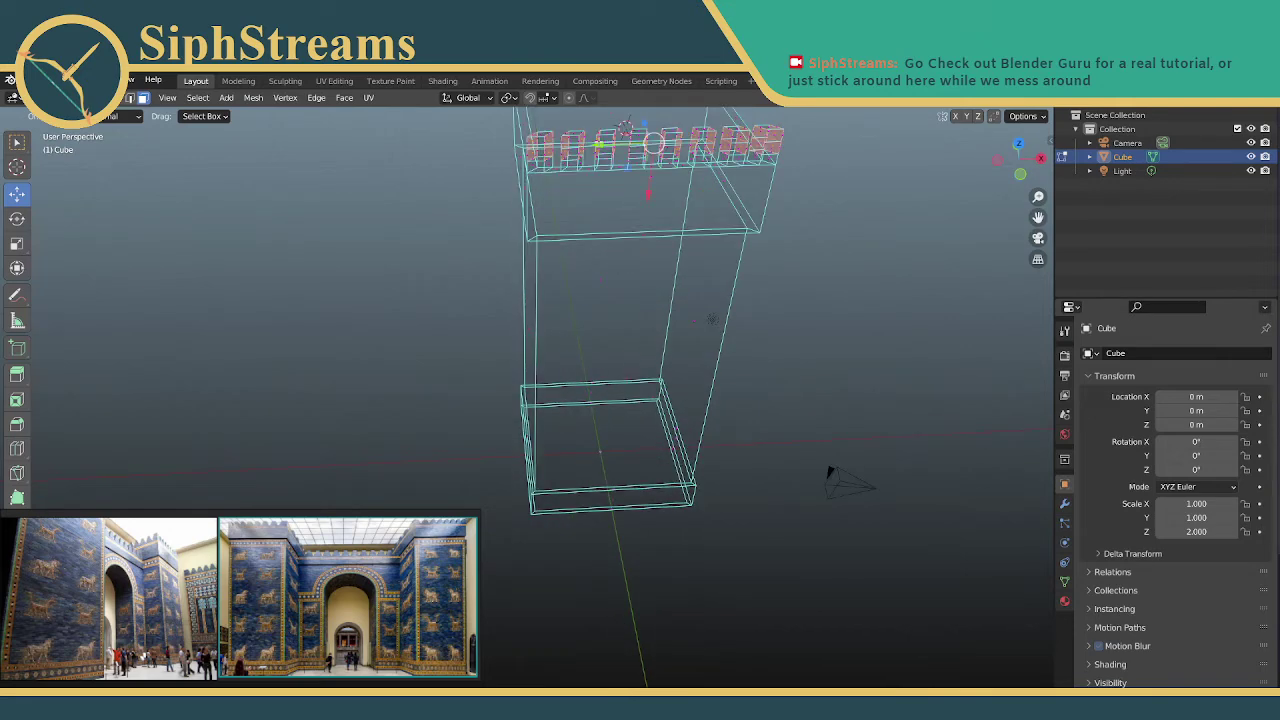
{"action": "middle_click_drag", "start_coordinate": [622, 128], "coordinate": [460, 378]}
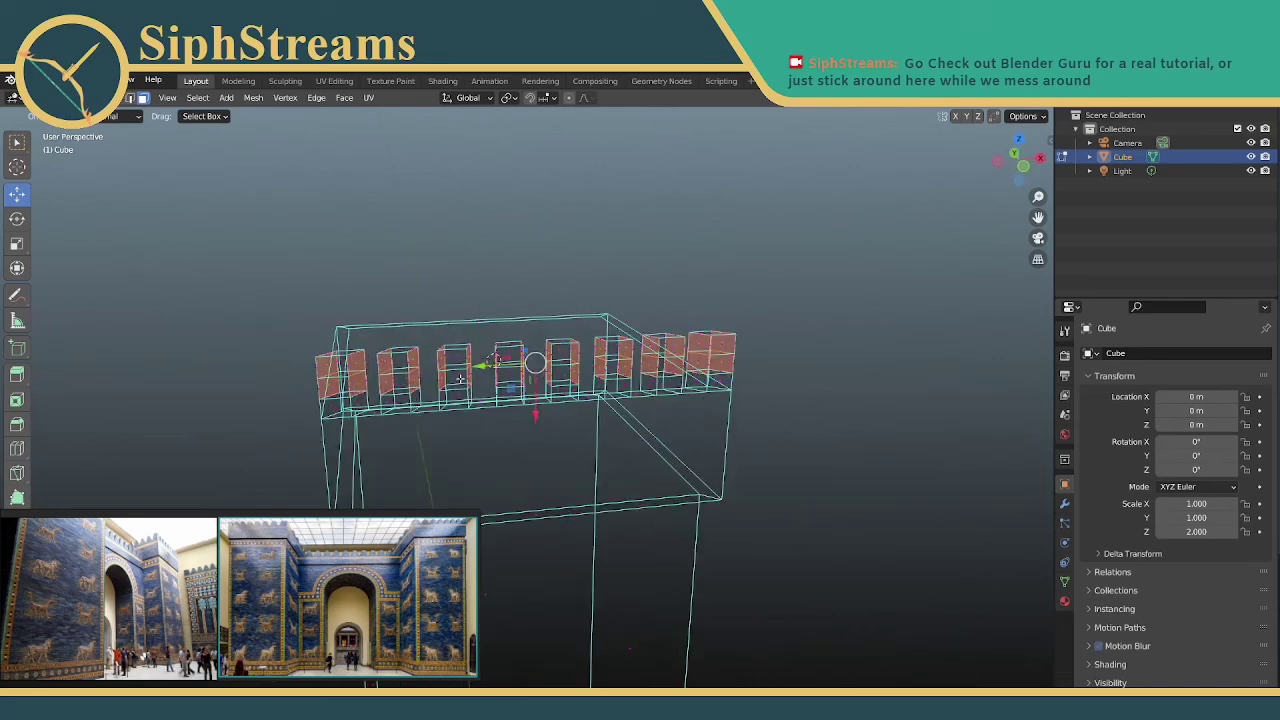
{"action": "scroll", "coordinate": [460, 378], "scroll_direction": "up", "scroll_amount": 5}
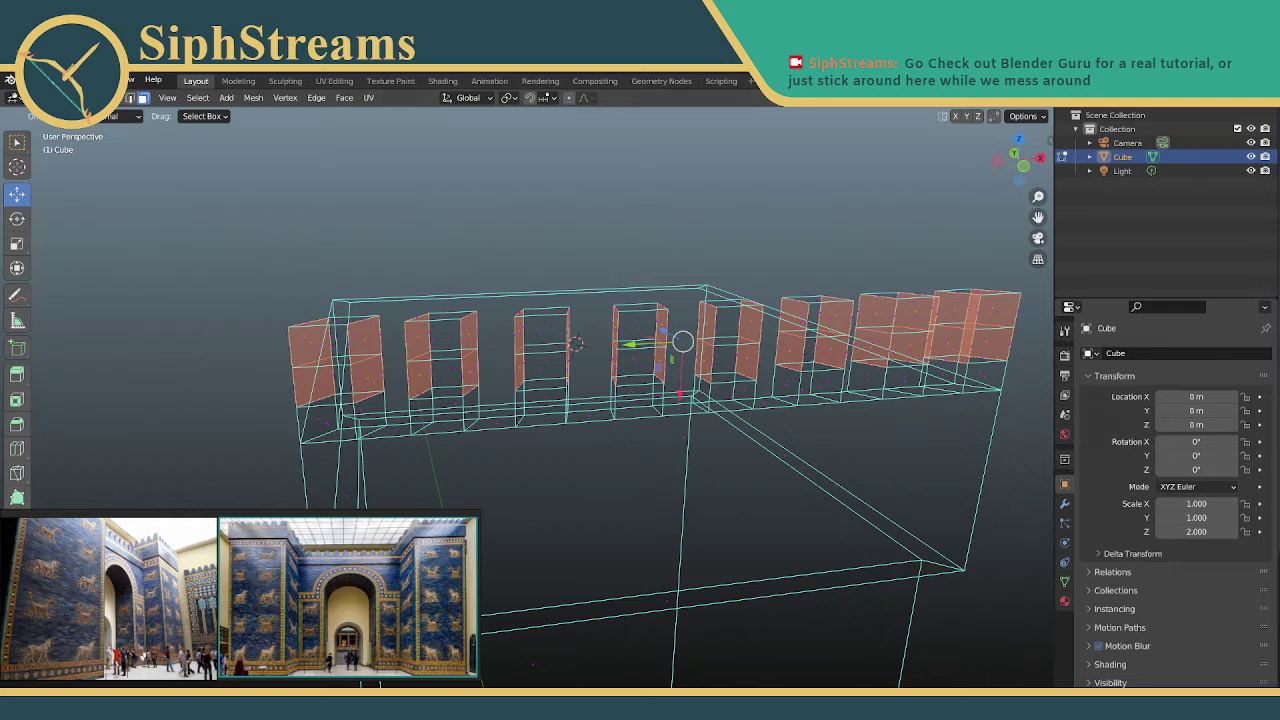
{"action": "left_click", "coordinate": [120, 117]}
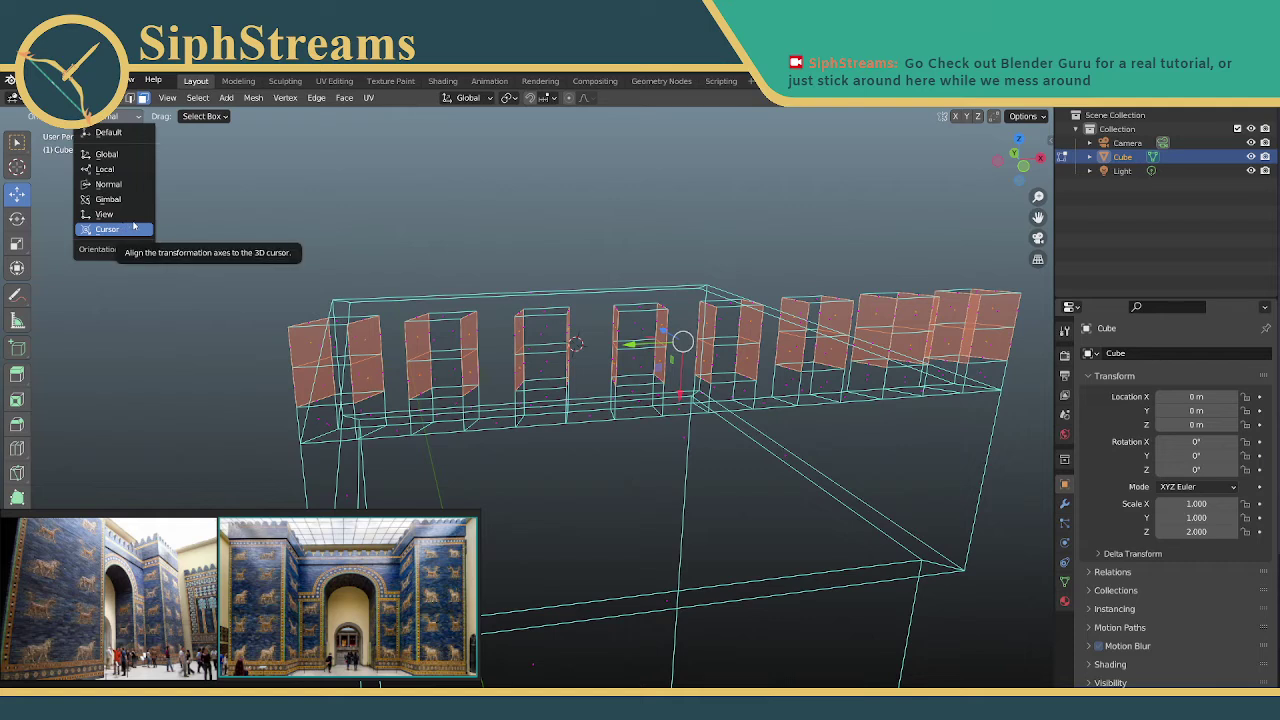
Check the selected crenellation faces on the tower's front parapet and switch the viewport from wireframe to solid shading
{"action": "left_click", "coordinate": [334, 254]}
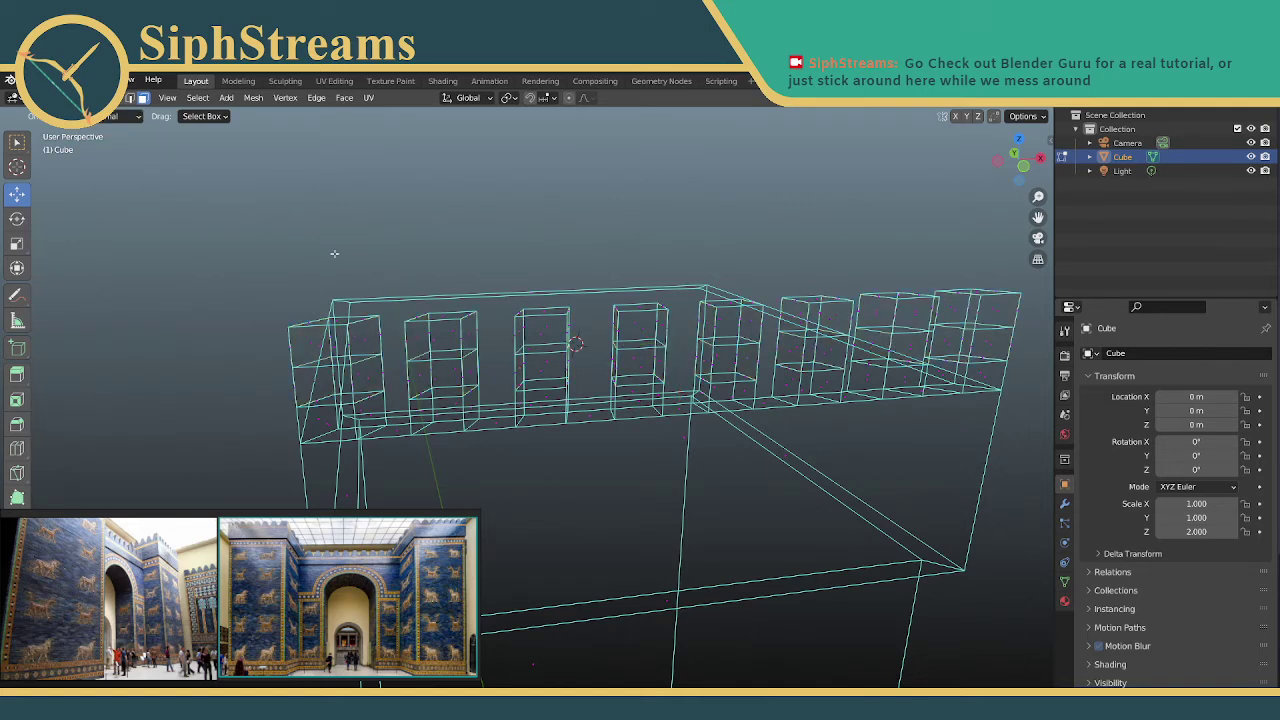
{"action": "middle_click_drag", "start_coordinate": [336, 312], "coordinate": [540, 320]}
{"action": "middle_click_drag", "start_coordinate": [757, 659], "coordinate": [780, 660]}
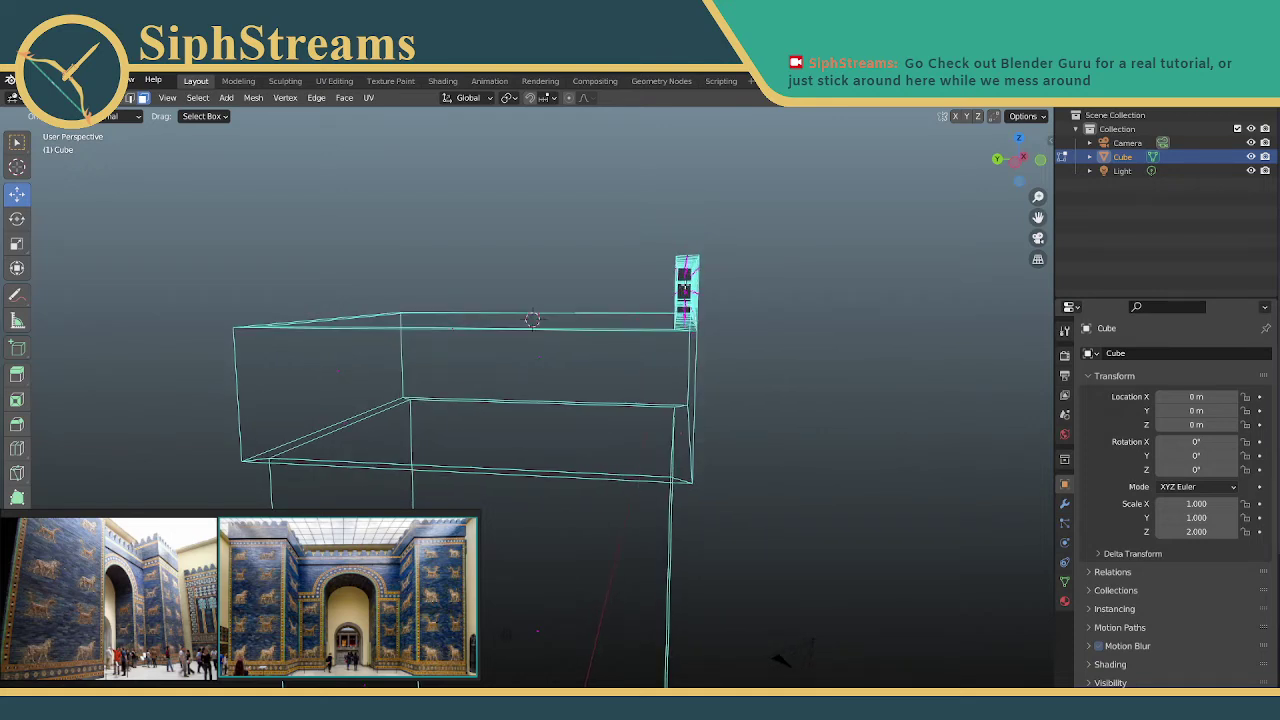
{"action": "middle_click_drag", "start_coordinate": [781, 660], "coordinate": [780, 657]}
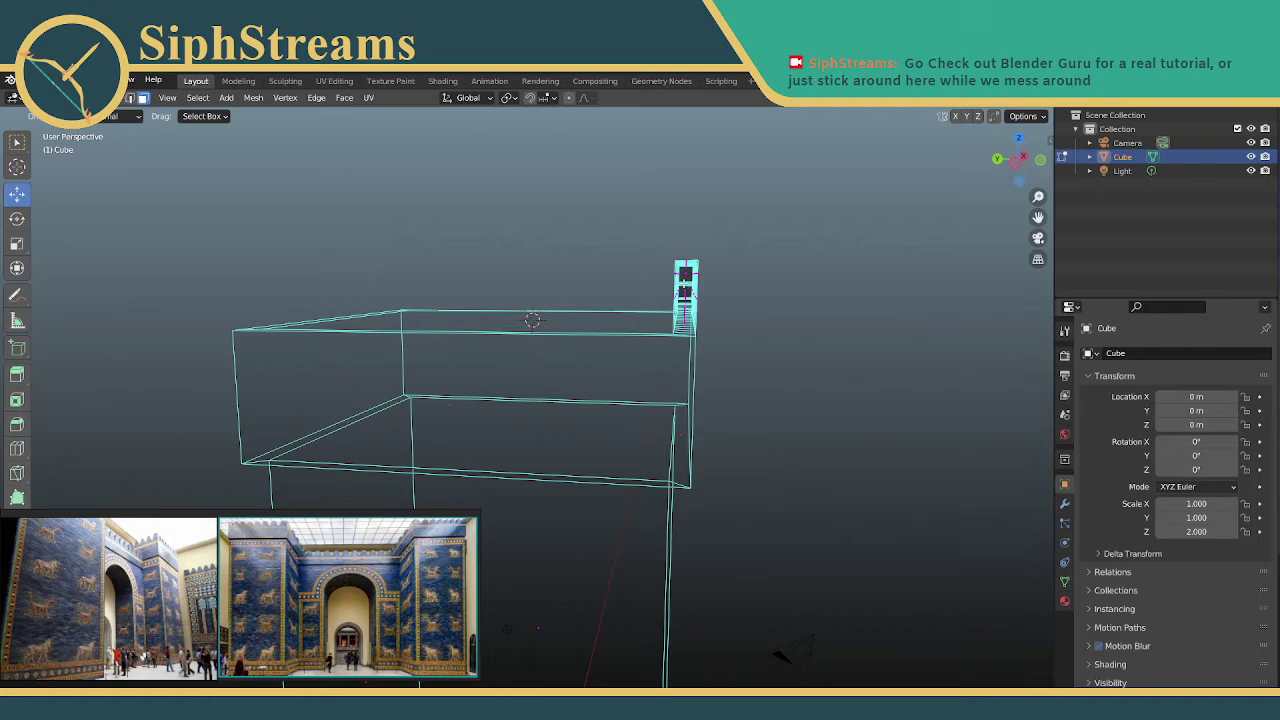
{"action": "key", "text": "l"}
{"action": "middle_click_drag", "start_coordinate": [748, 312], "coordinate": [651, 326]}
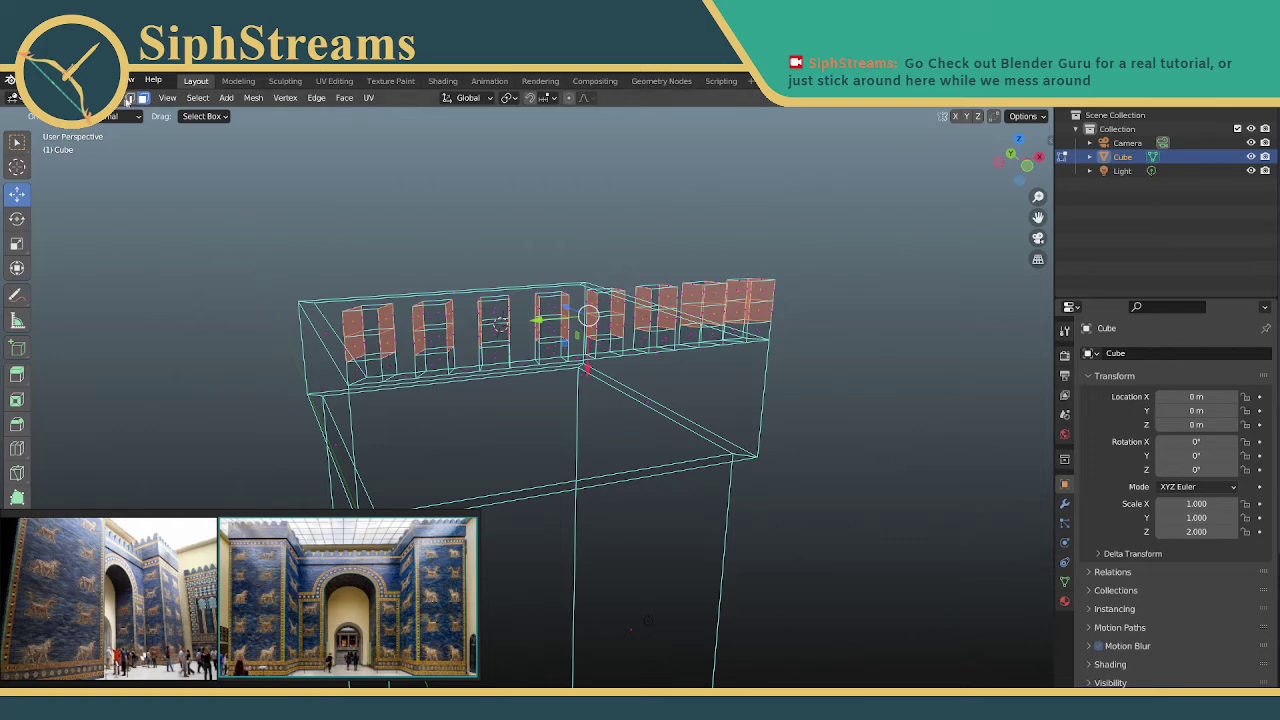
{"action": "key", "text": "shift+z"}
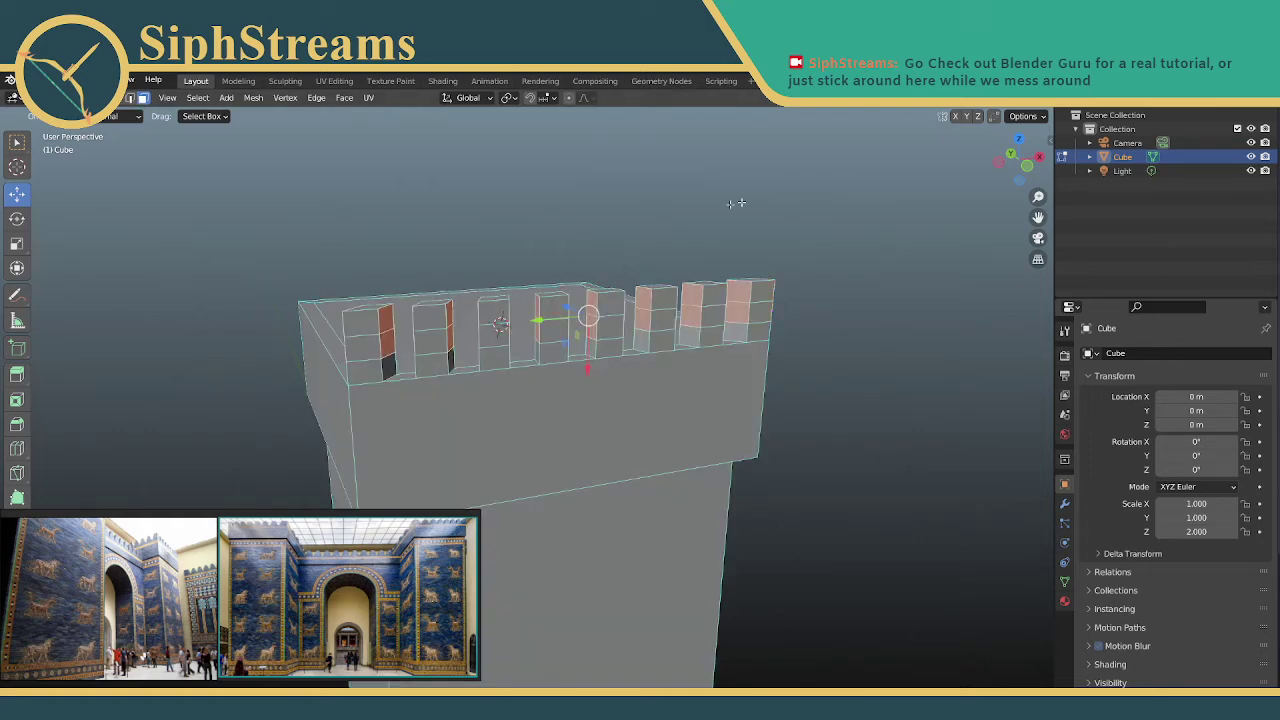
Select the upper side faces of the merlons along the tower's front parapet
{"action": "middle_click_drag", "start_coordinate": [520, 258], "coordinate": [587, 241]}
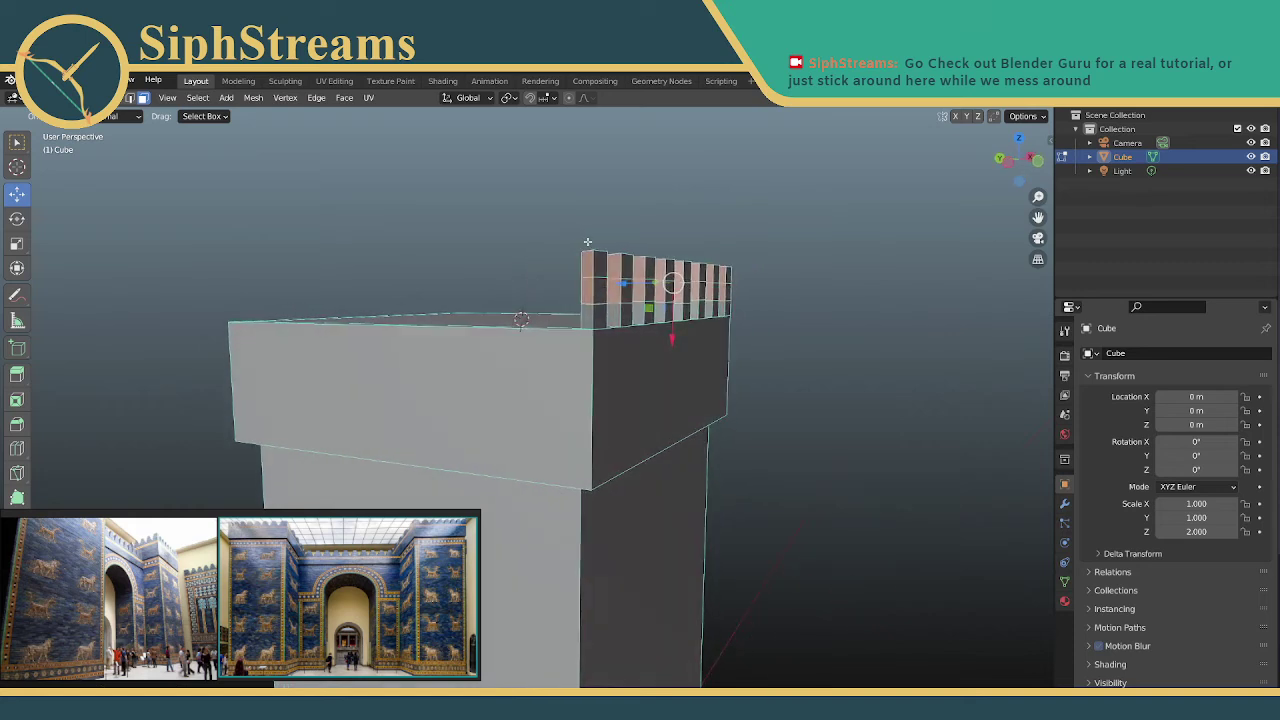
{"action": "left_click_drag", "start_coordinate": [543, 227], "coordinate": [761, 316]}
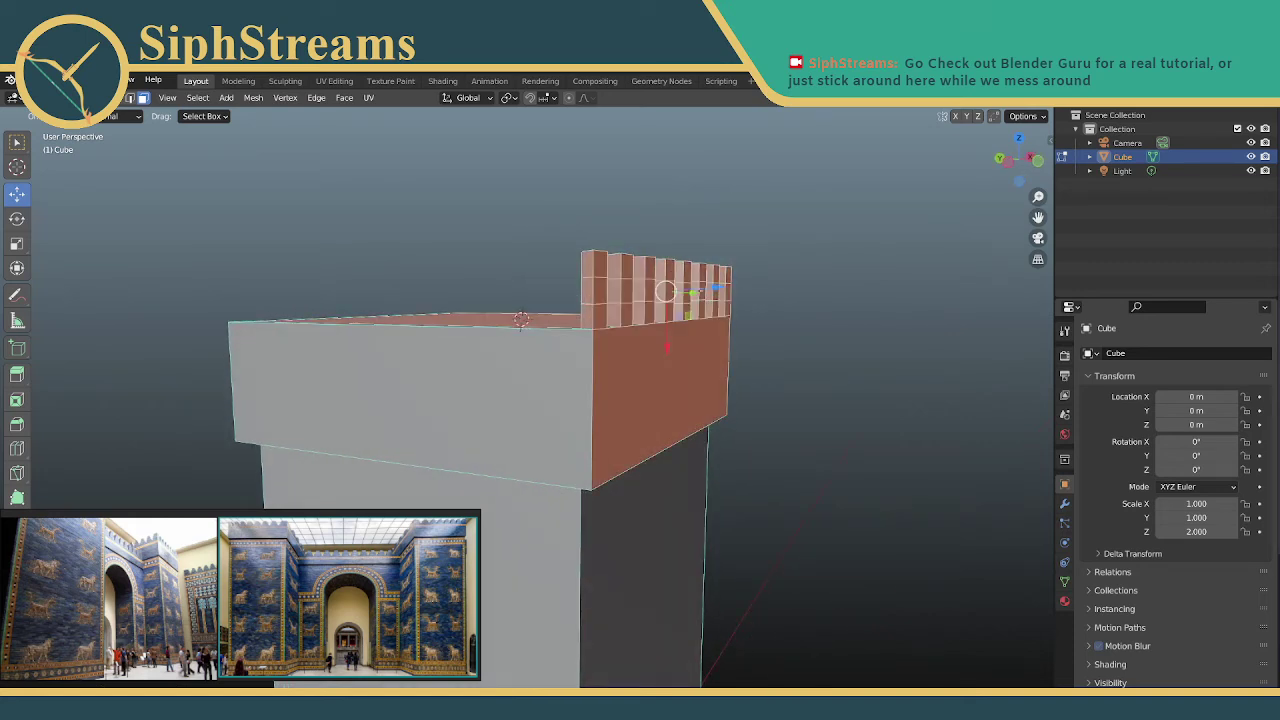
{"action": "key", "text": "ctrl+z"}
{"action": "left_click", "coordinate": [574, 237]}
{"action": "left_click", "coordinate": [585, 258]}
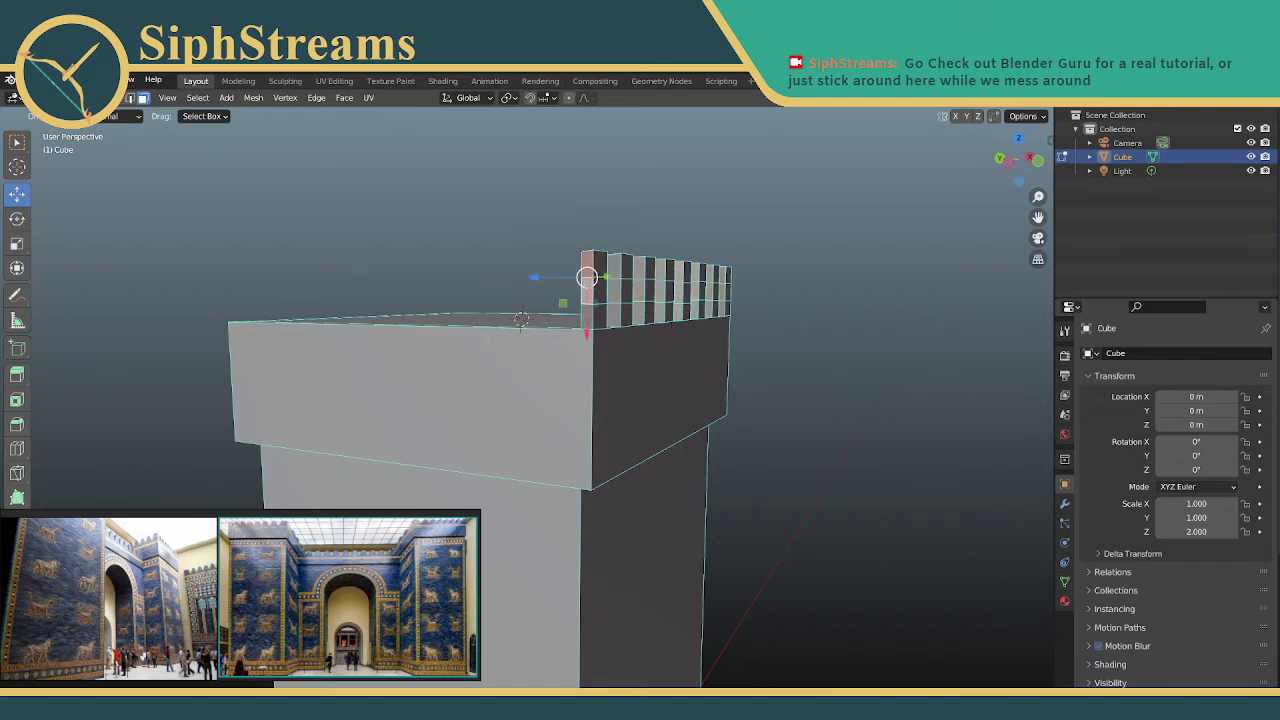
{"action": "left_click", "coordinate": [612, 288], "text": "shift"}
{"action": "left_click", "coordinate": [616, 266], "text": "shift"}
{"action": "left_click", "coordinate": [640, 269], "text": "shift"}
{"action": "left_click", "coordinate": [640, 291], "text": "shift"}
{"action": "left_click", "coordinate": [659, 271], "text": "shift"}
{"action": "left_click", "coordinate": [668, 288], "text": "shift"}
{"action": "left_click", "coordinate": [683, 290], "text": "shift"}
{"action": "left_click", "coordinate": [682, 270], "text": "shift"}
{"action": "left_click", "coordinate": [695, 291], "text": "shift"}
{"action": "left_click", "coordinate": [696, 270], "text": "shift"}
{"action": "left_click", "coordinate": [709, 291], "text": "shift"}
{"action": "left_click", "coordinate": [709, 270], "text": "shift"}
{"action": "left_click", "coordinate": [720, 290], "text": "shift"}
{"action": "left_click", "coordinate": [722, 272], "text": "shift"}
Try to move the selected merlon side faces inward along their normal, and undo the move
{"action": "middle_click_drag", "start_coordinate": [727, 287], "coordinate": [704, 351]}
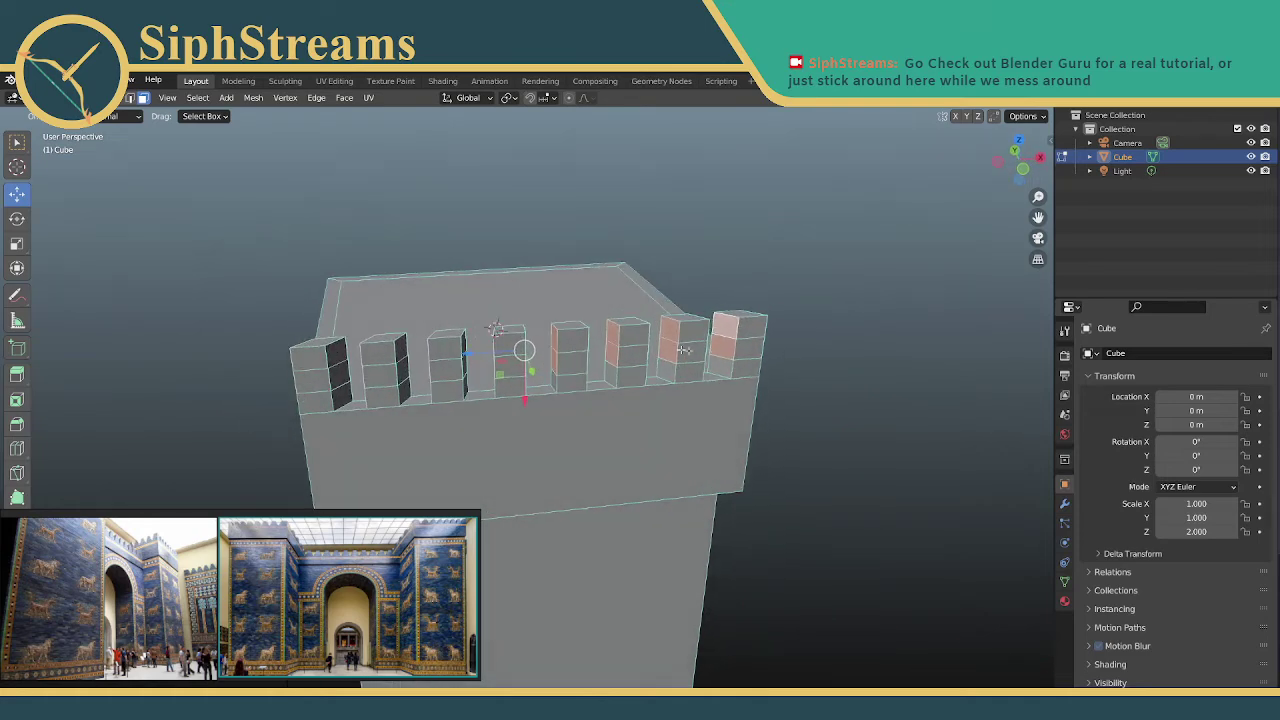
{"action": "left_click_drag", "start_coordinate": [467, 355], "coordinate": [480, 354]}
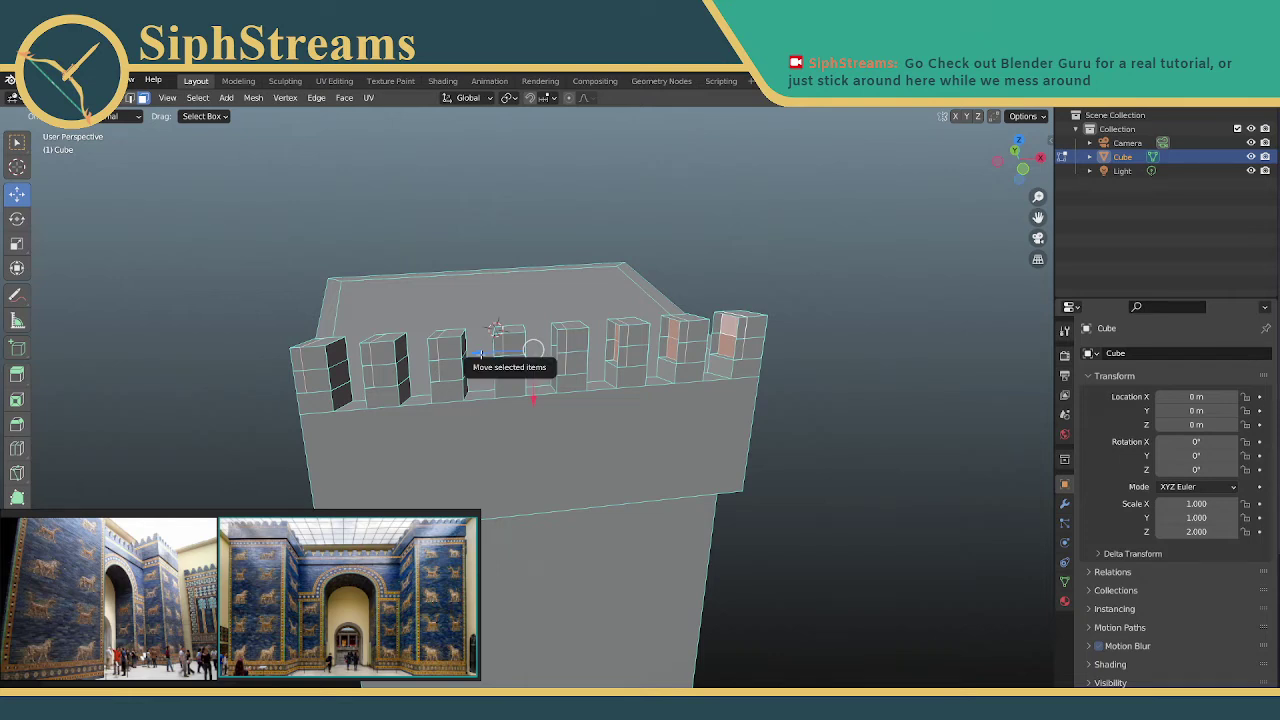
{"action": "key", "text": "ctrl+z"}
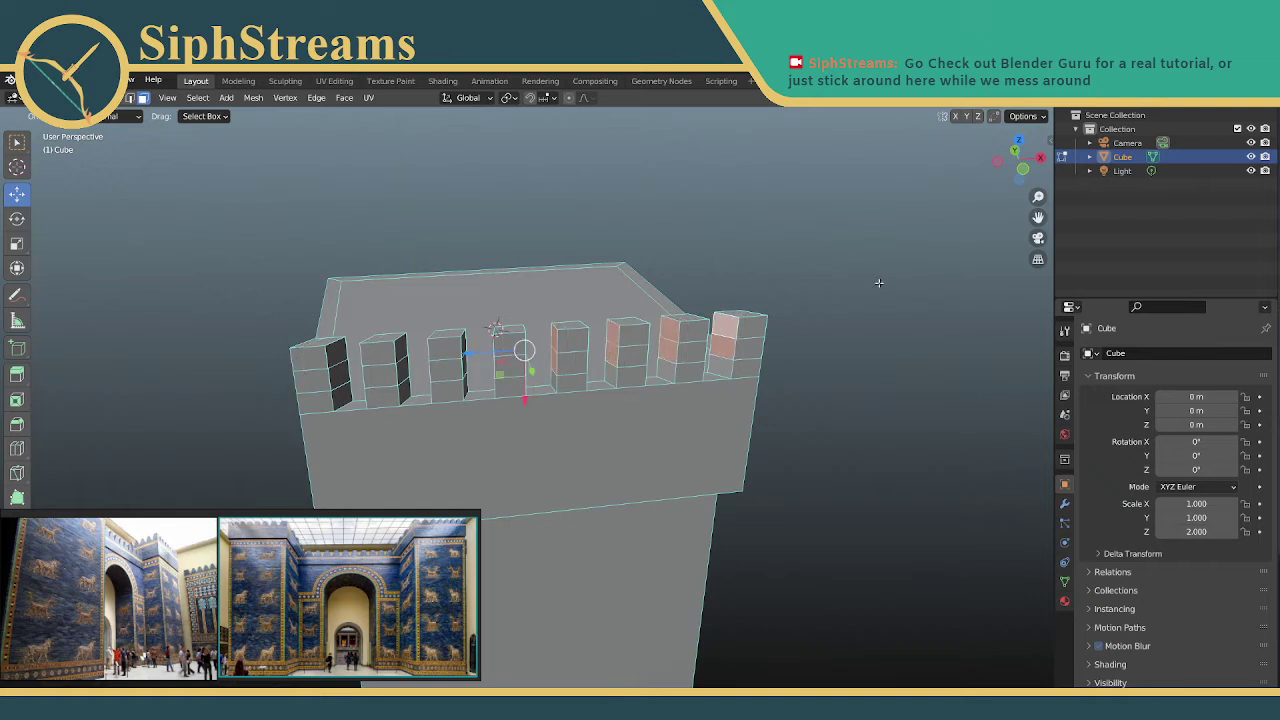
Try to move the top block of the corner merlon outward, and undo the move
{"action": "middle_click_drag", "start_coordinate": [240, 295], "coordinate": [257, 263]}
{"action": "left_click_drag", "start_coordinate": [331, 287], "coordinate": [406, 317]}
{"action": "middle_click_drag", "start_coordinate": [372, 312], "coordinate": [370, 345]}
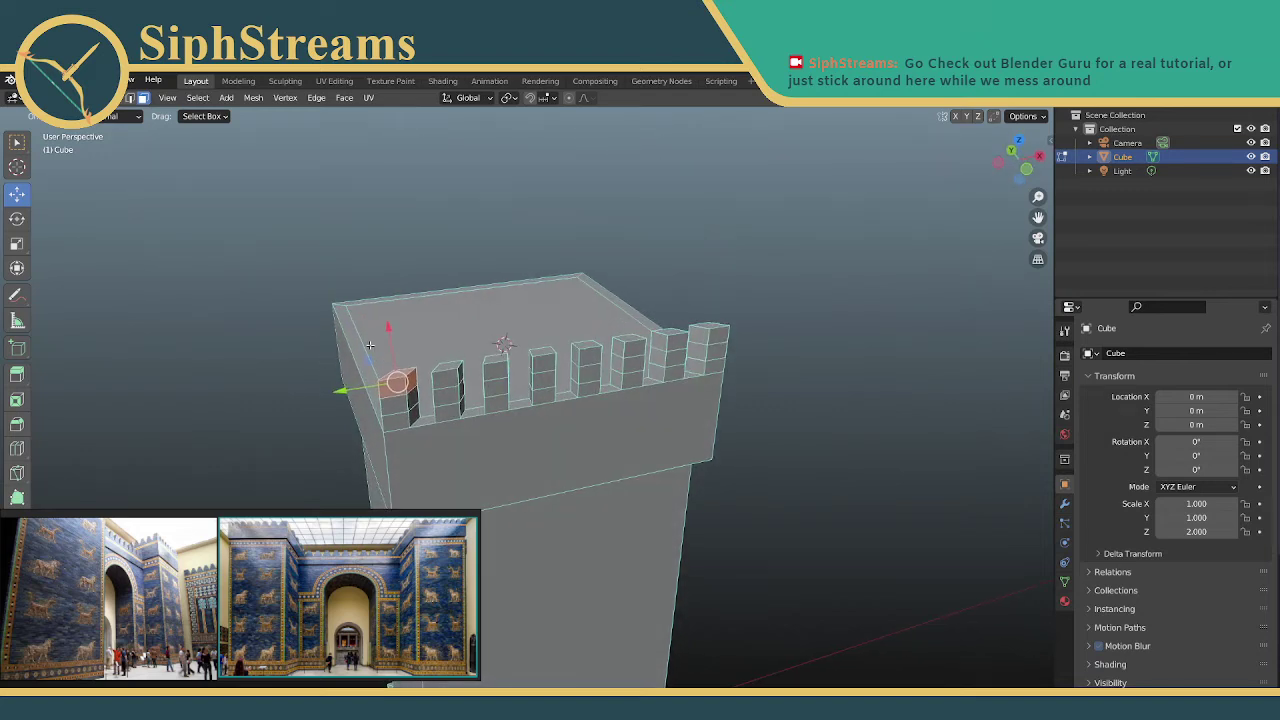
{"action": "mouse_move", "coordinate": [364, 366]}
{"action": "left_mouse_down"}
{"action": "mouse_move", "coordinate": [376, 362]}
{"action": "mouse_move", "coordinate": [342, 374]}
{"action": "left_mouse_up"}
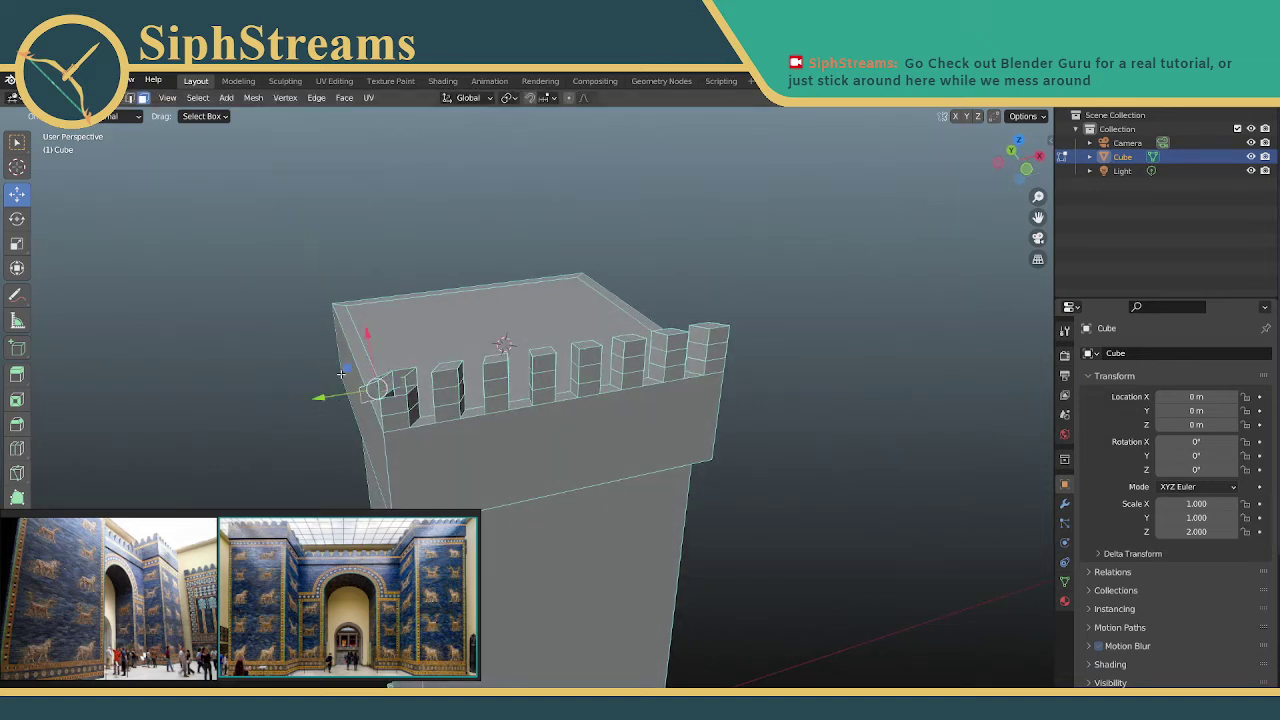
{"action": "key", "text": "ctrl+z"}
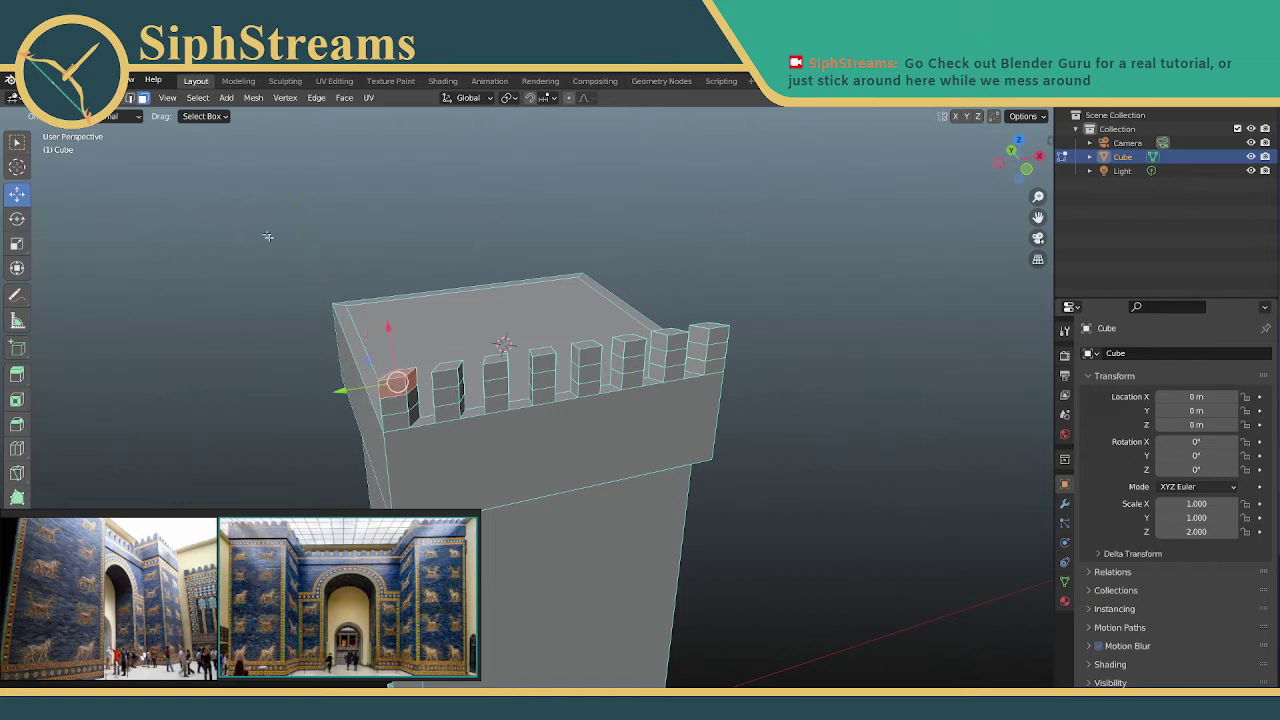
Try to extrude the top block of the corner merlon, and undo the extrusion
{"action": "key", "text": "e"}
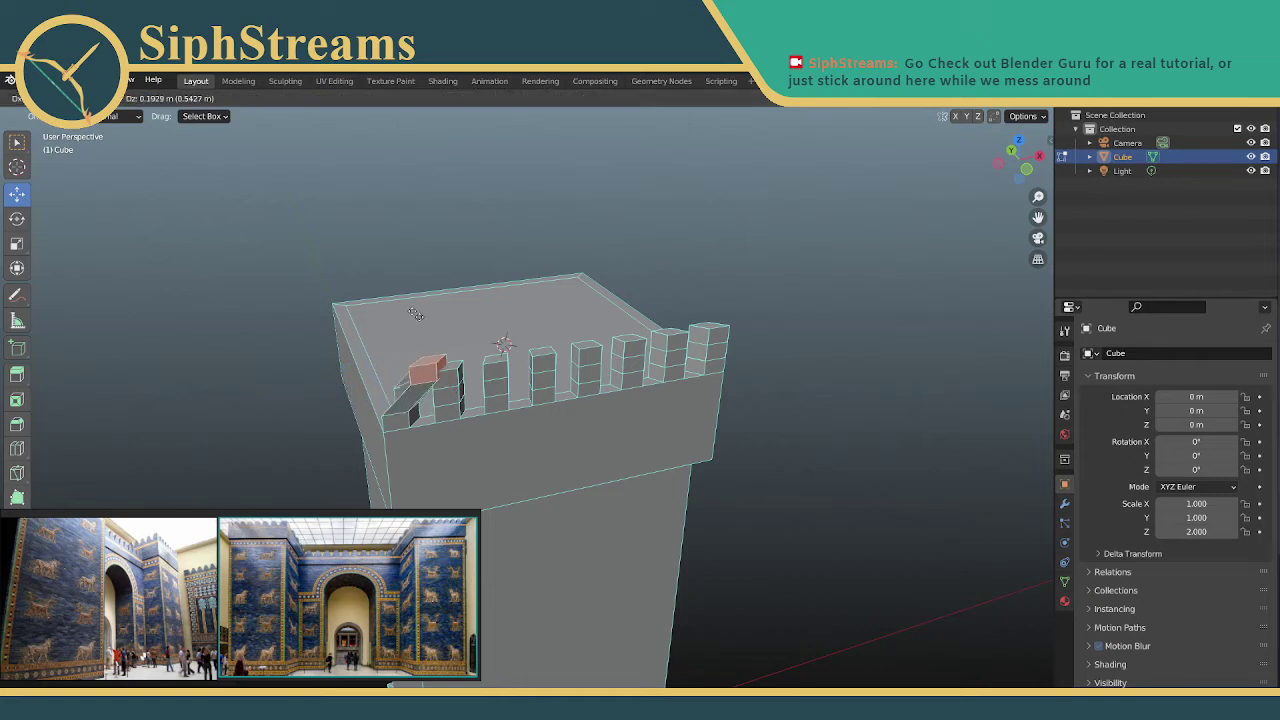
{"action": "left_click", "coordinate": [177, 308]}
{"action": "key", "text": "ctrl+z"}
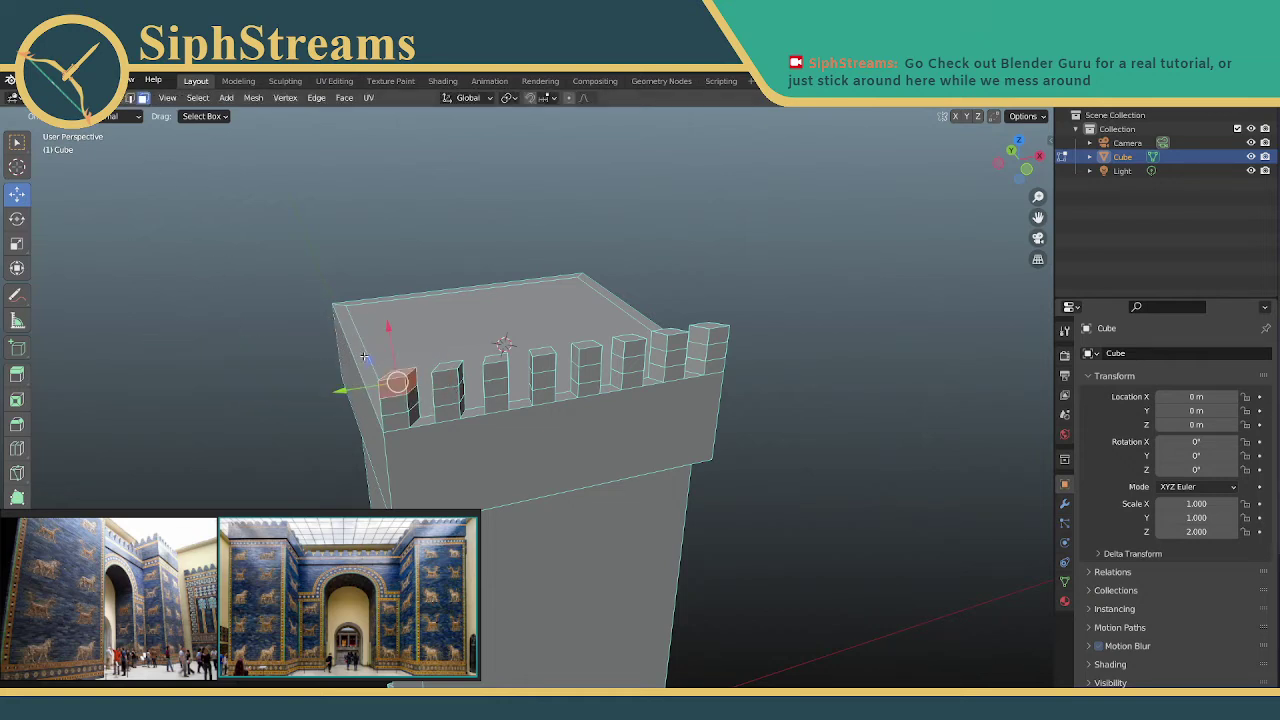
Try again to shift the top block of the corner merlon with the Move tool
{"action": "scroll", "coordinate": [369, 363], "scroll_direction": "down", "scroll_amount": 1}
{"action": "scroll", "coordinate": [369, 363], "scroll_direction": "up", "scroll_amount": 4}
{"action": "middle_click_drag", "start_coordinate": [311, 372], "coordinate": [349, 426]}
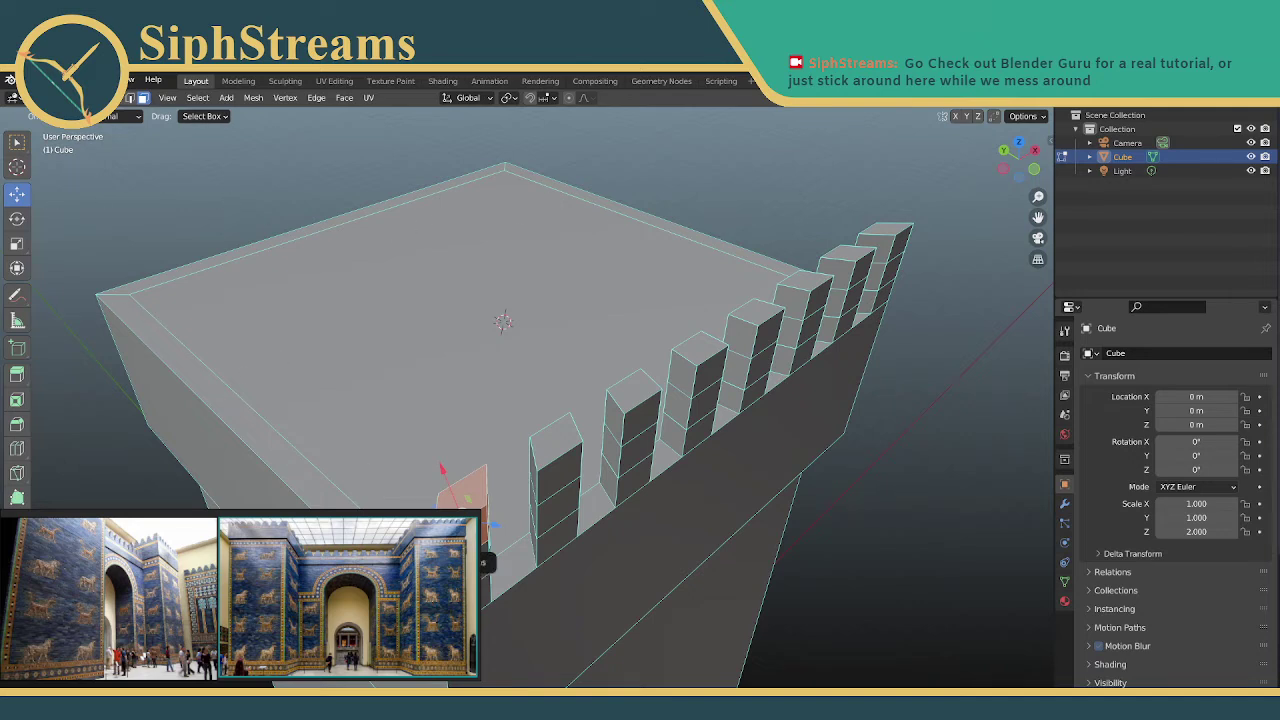
{"action": "left_click_drag", "start_coordinate": [428, 545], "coordinate": [380, 574]}
{"action": "left_click_drag", "start_coordinate": [390, 500], "coordinate": [442, 457]}
{"action": "middle_click_drag", "start_coordinate": [462, 440], "coordinate": [486, 422]}
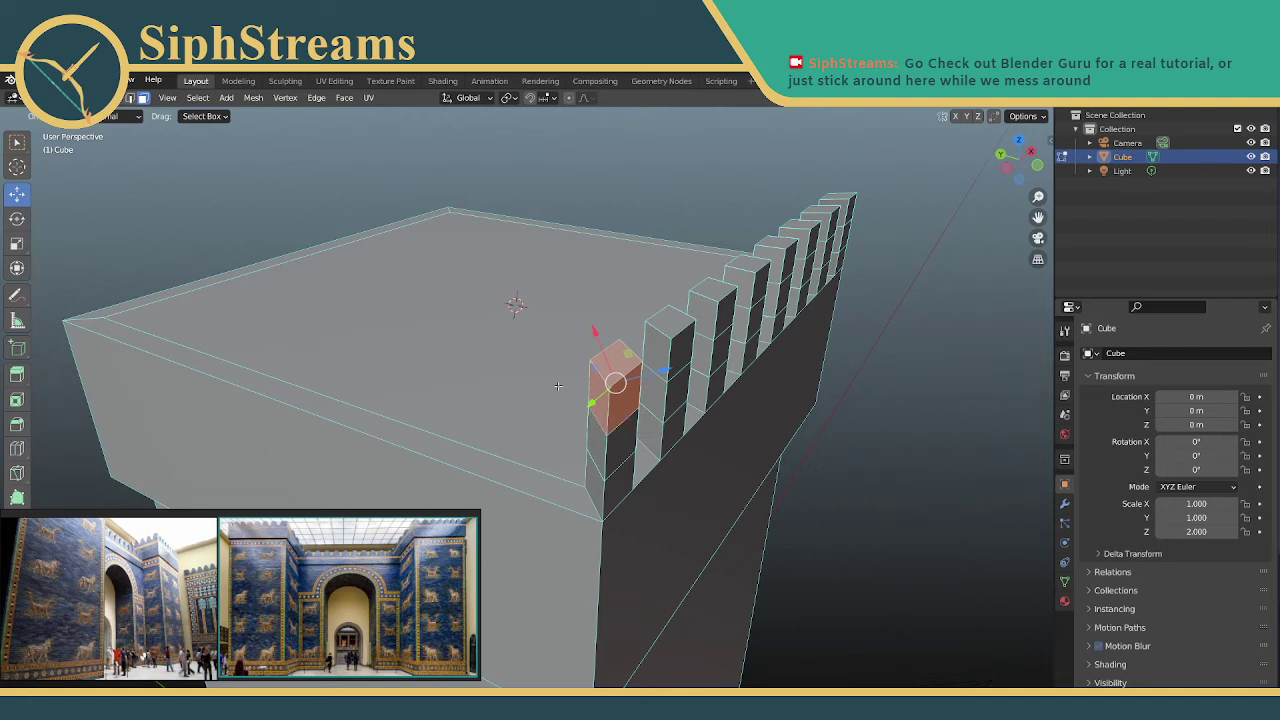
Select the outer side face of the corner merlon's top block and set the Move tool's orientation to Default
{"action": "left_click", "coordinate": [618, 404]}
{"action": "left_click", "coordinate": [596, 388]}
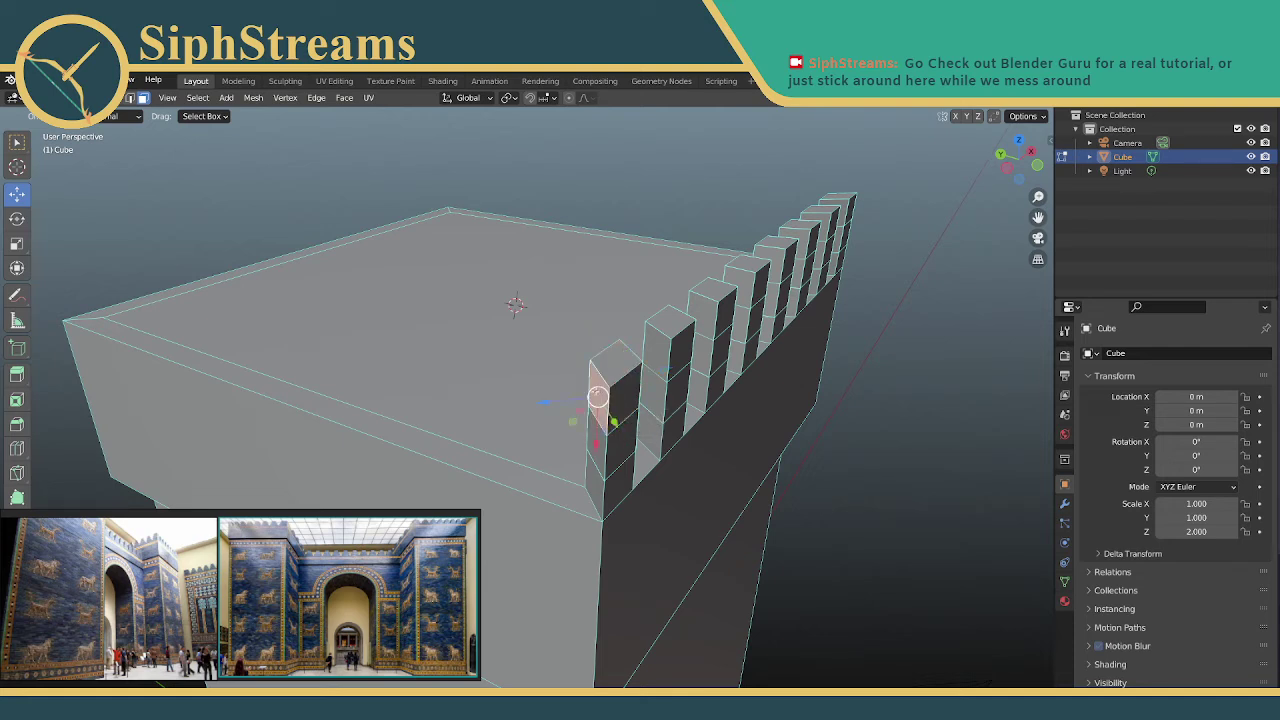
{"action": "scroll", "coordinate": [596, 400], "scroll_direction": "down", "scroll_amount": 3}
{"action": "middle_click_drag", "start_coordinate": [596, 401], "coordinate": [570, 437]}
{"action": "middle_click_drag", "start_coordinate": [408, 444], "coordinate": [285, 430]}
{"action": "left_click", "coordinate": [122, 117]}
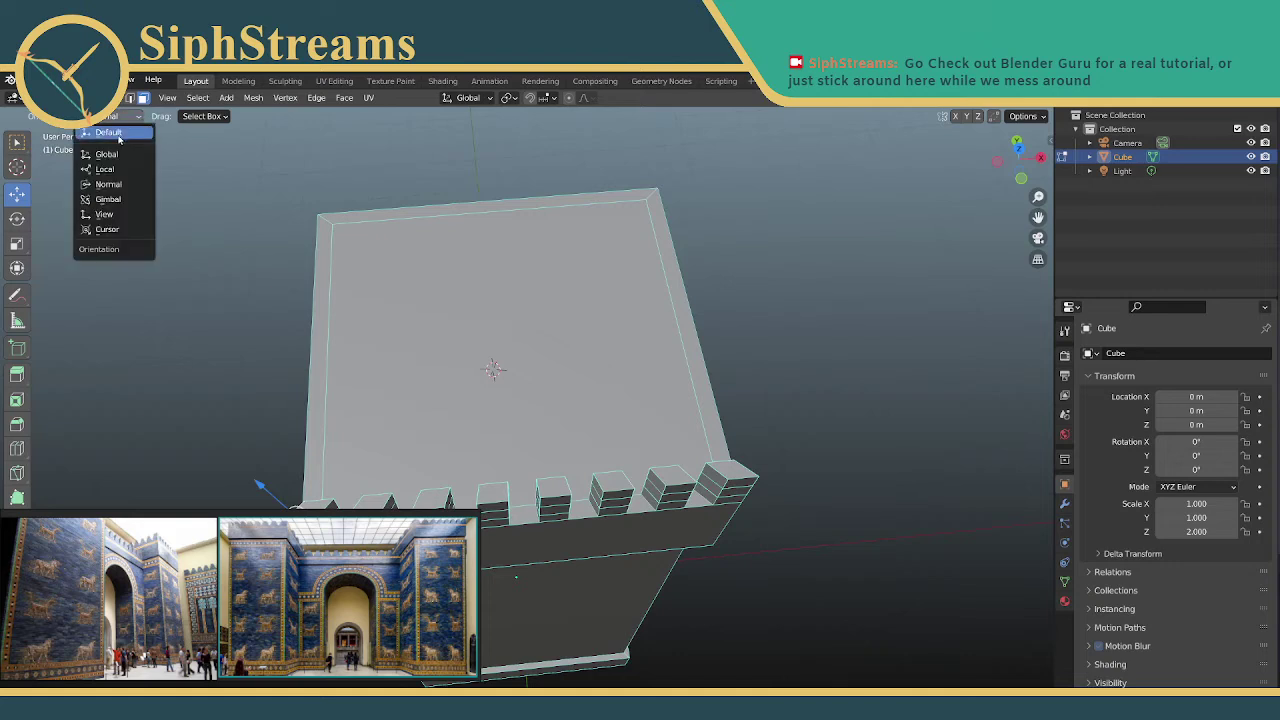
{"action": "left_click", "coordinate": [118, 134]}
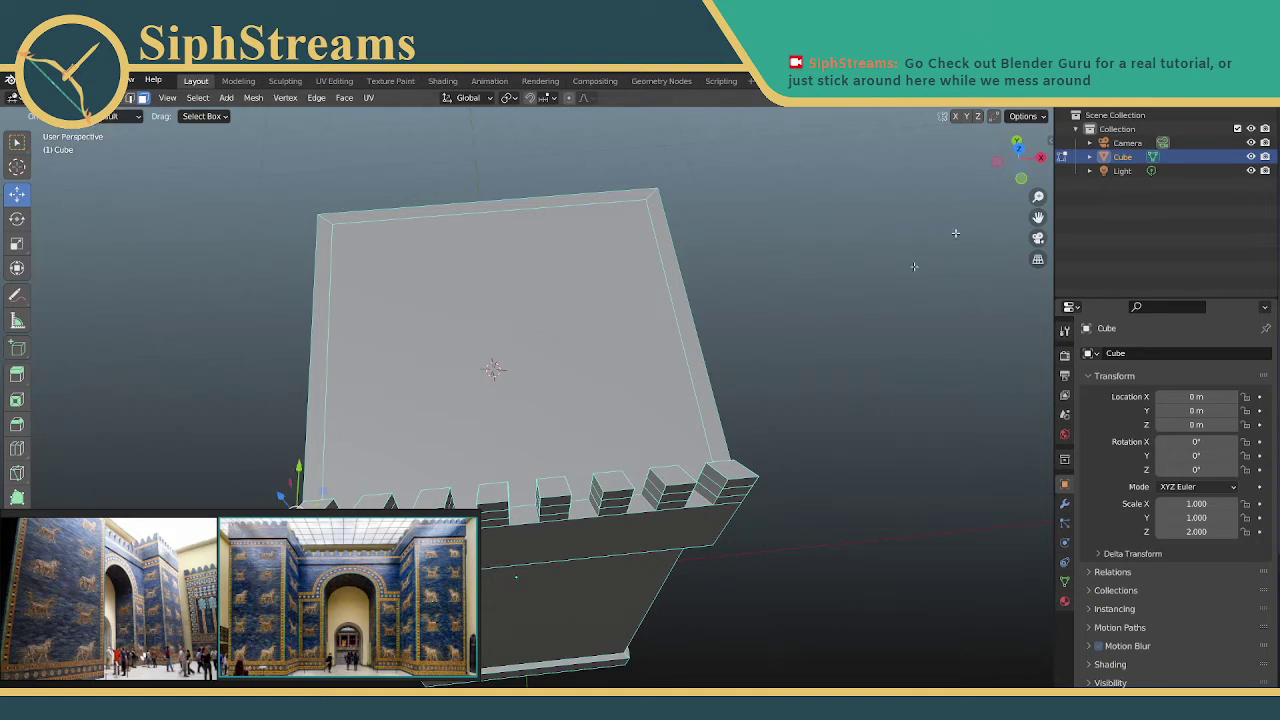
Try the Normal orientation for the Move tool and return it to Default
{"action": "left_click", "coordinate": [98, 118]}
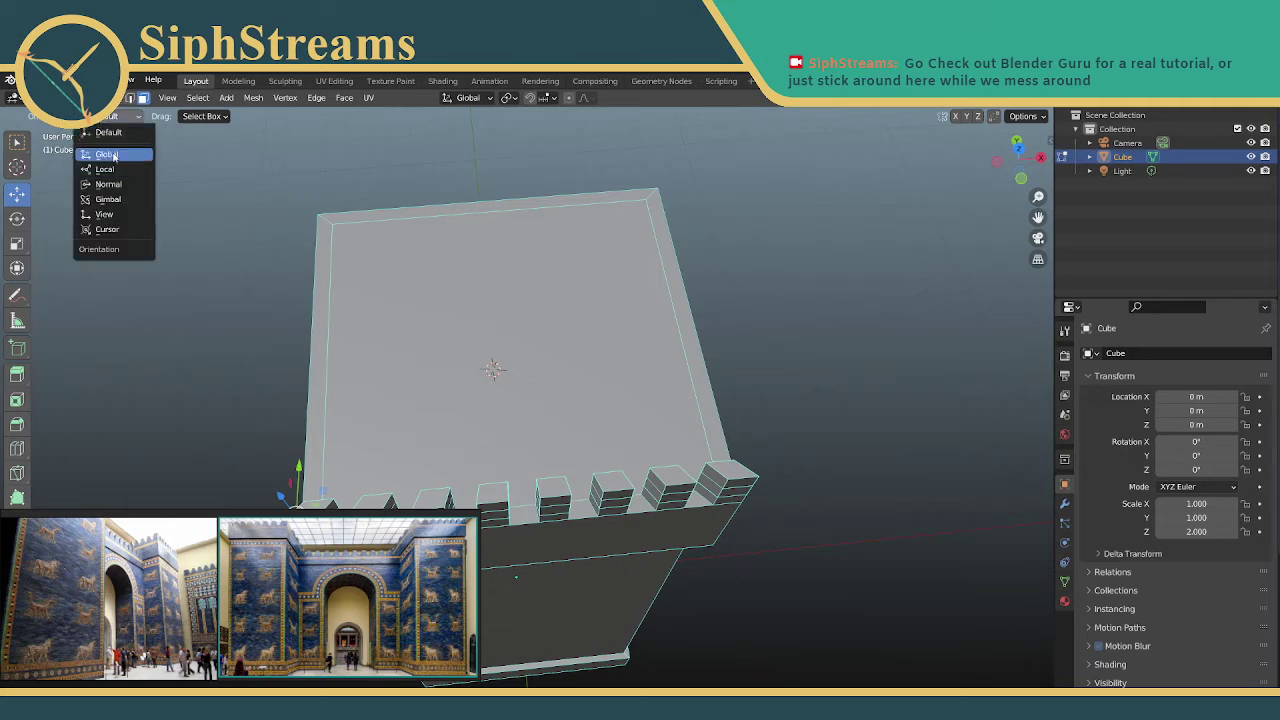
{"action": "left_click", "coordinate": [105, 184]}
{"action": "middle_click_drag", "start_coordinate": [340, 518], "coordinate": [501, 485]}
{"action": "middle_click_drag", "start_coordinate": [703, 452], "coordinate": [594, 478]}
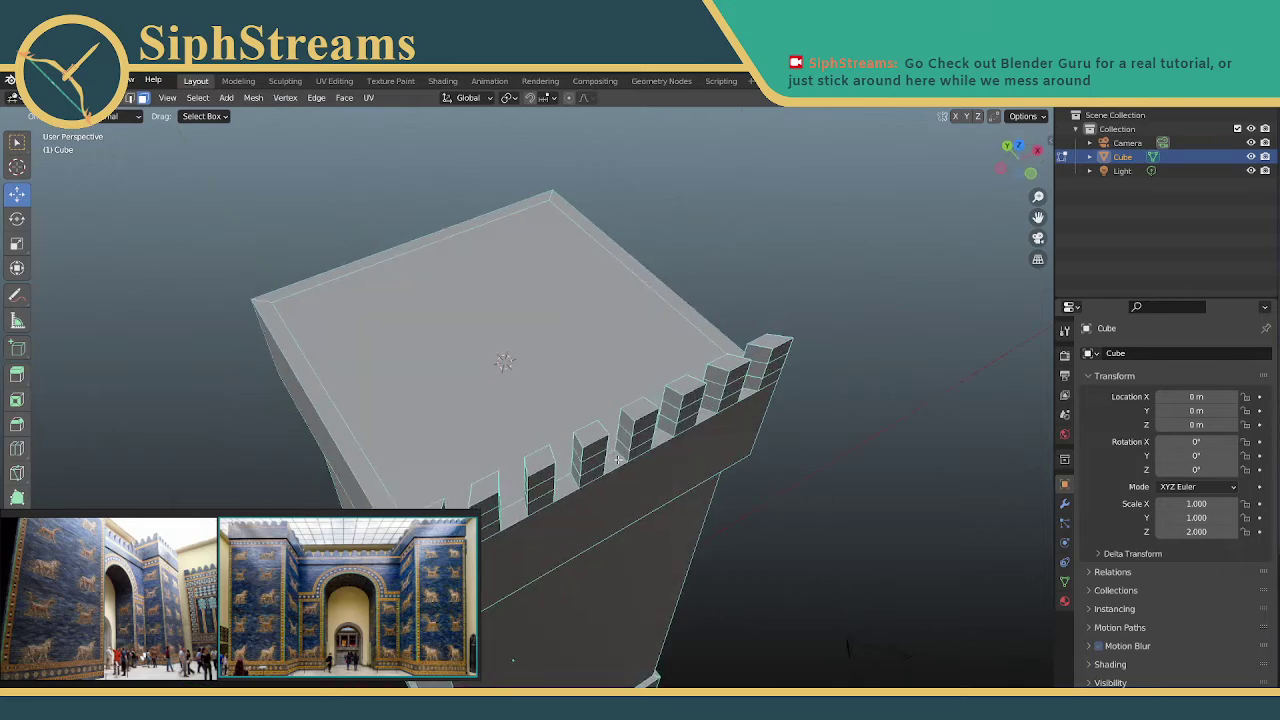
{"action": "left_click", "coordinate": [118, 123]}
{"action": "left_click", "coordinate": [112, 131]}
Try to slide the selected side face inward to narrow the corner merlon's top block
{"action": "left_click_drag", "start_coordinate": [452, 519], "coordinate": [457, 516]}
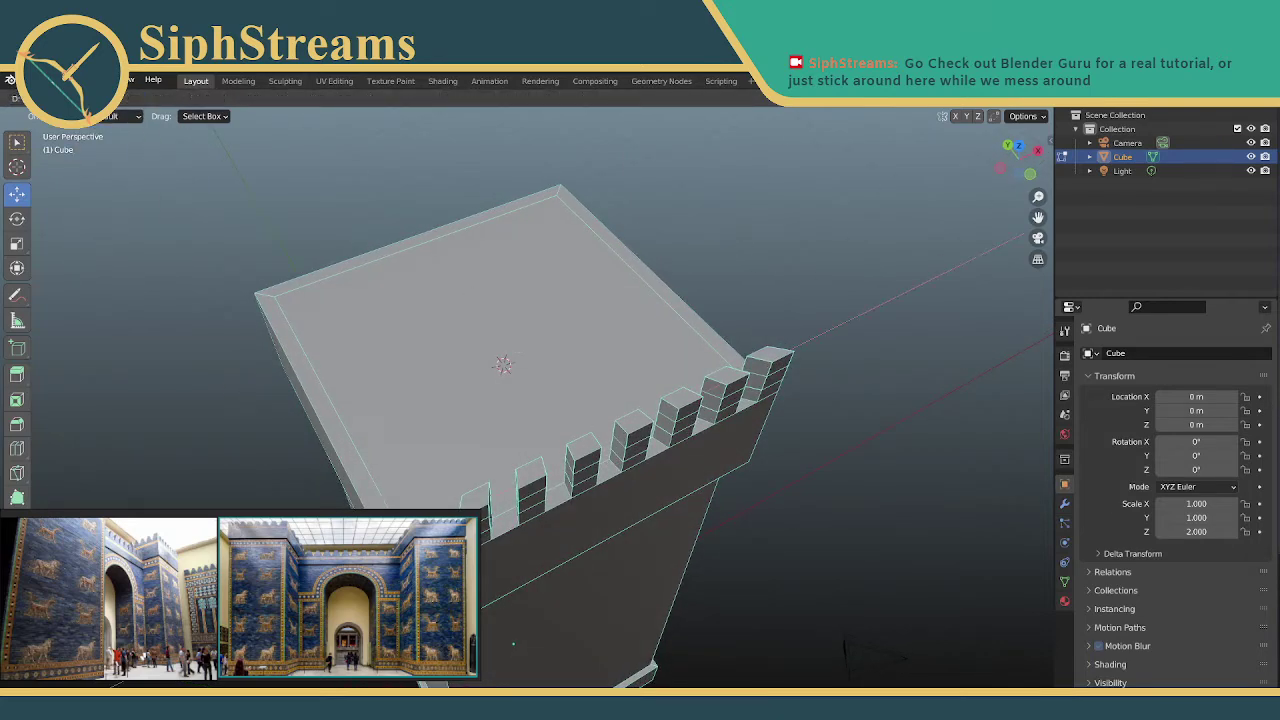
{"action": "key", "text": "Tab"}
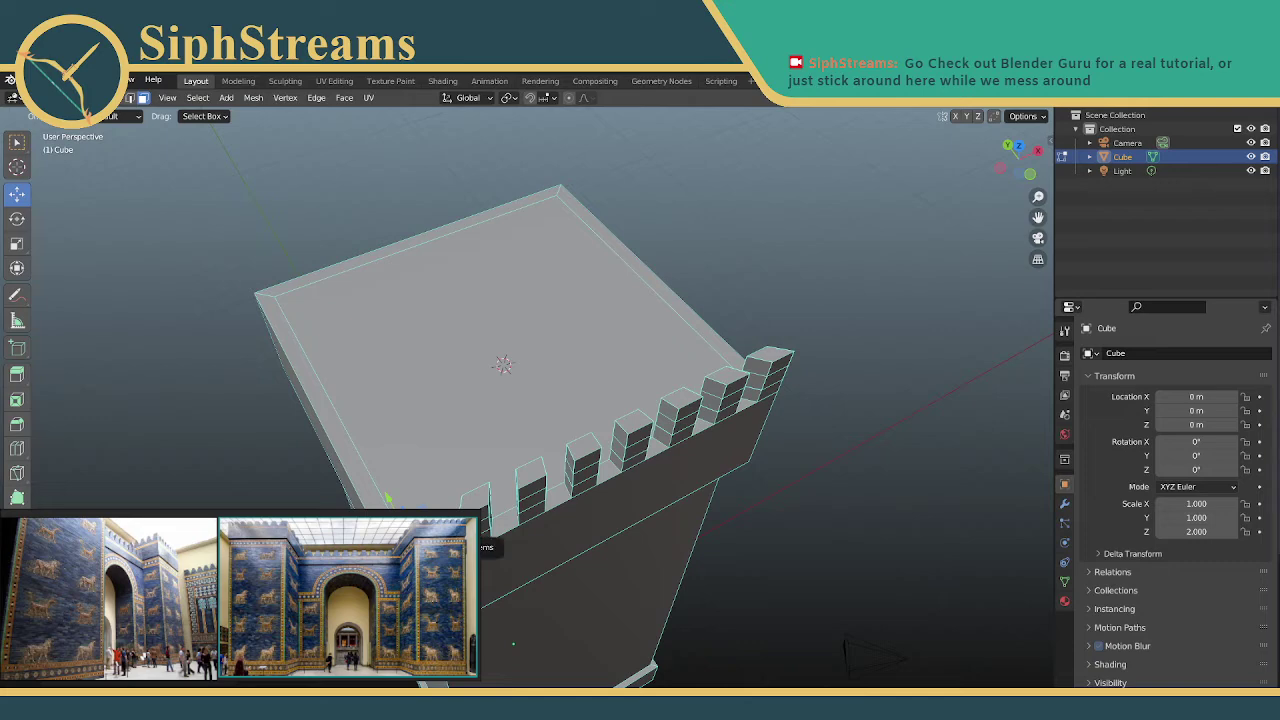
{"action": "left_click_drag", "start_coordinate": [455, 514], "coordinate": [461, 507]}
{"action": "middle_click_drag", "start_coordinate": [470, 505], "coordinate": [442, 483]}
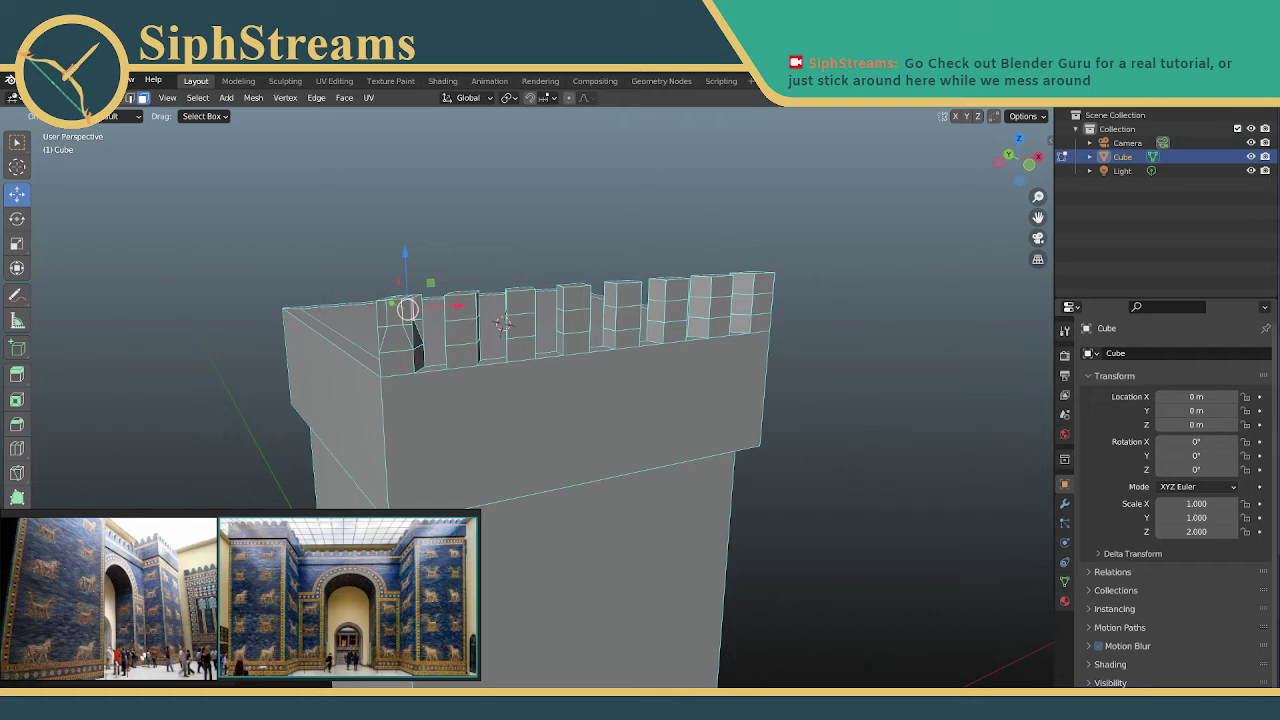
Undo the moves that narrowed the corner merlon's top block
{"action": "left_click", "coordinate": [460, 195]}
{"action": "key", "text": "ctrl+z"}
{"action": "key", "text": "ctrl+z"}
{"action": "key", "text": "ctrl+z"}
{"action": "key", "text": "ctrl+z"}
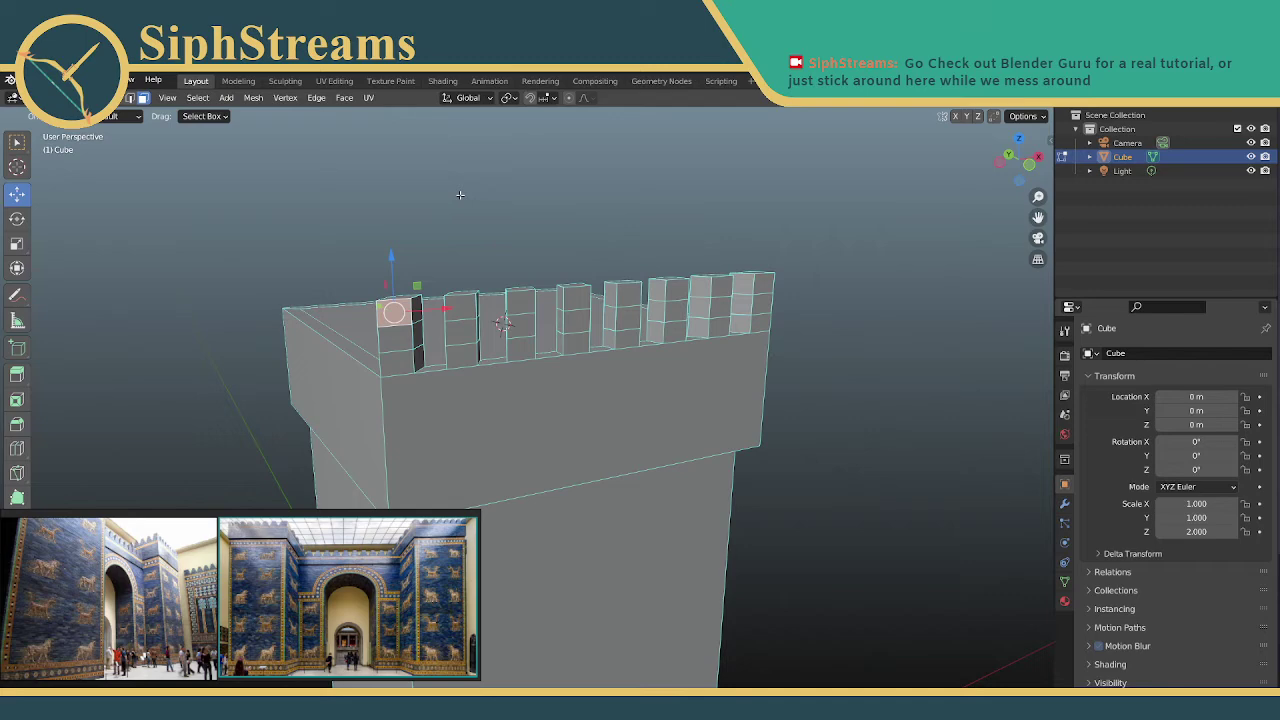
Undo further back through the merlon face selections to the earlier edge selection mode
{"action": "left_click", "coordinate": [460, 195]}
{"action": "middle_click_drag", "start_coordinate": [511, 331], "coordinate": [501, 390]}
{"action": "key", "text": "ctrl+z"}
{"action": "key", "text": "ctrl+z"}
{"action": "key", "text": "ctrl+z"}
{"action": "key", "text": "ctrl+z"}
{"action": "key", "text": "ctrl+z"}
{"action": "key", "text": "ctrl+z"}
{"action": "key", "text": "ctrl+z"}
{"action": "key", "text": "ctrl+z"}
{"action": "key", "text": "ctrl+z"}
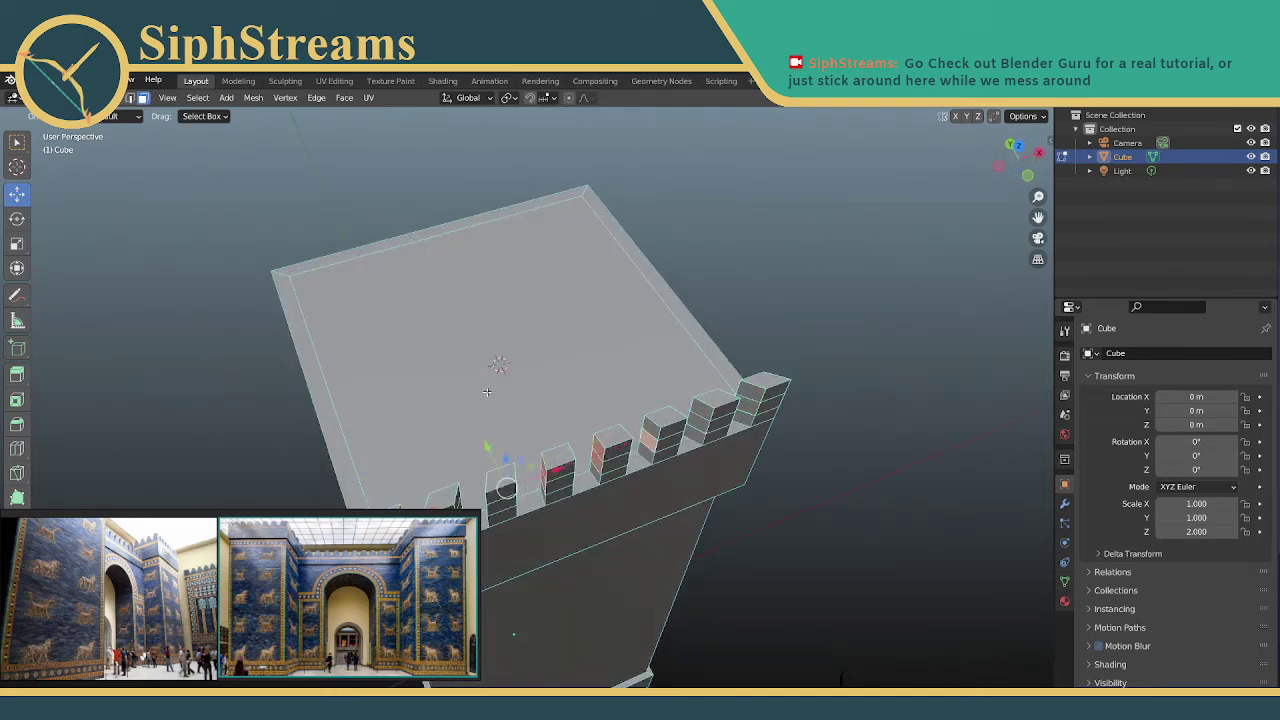
{"action": "key", "text": "ctrl+z"}
{"action": "key", "text": "ctrl+z"}
{"action": "key", "text": "ctrl+z"}
{"action": "key", "text": "ctrl+z"}
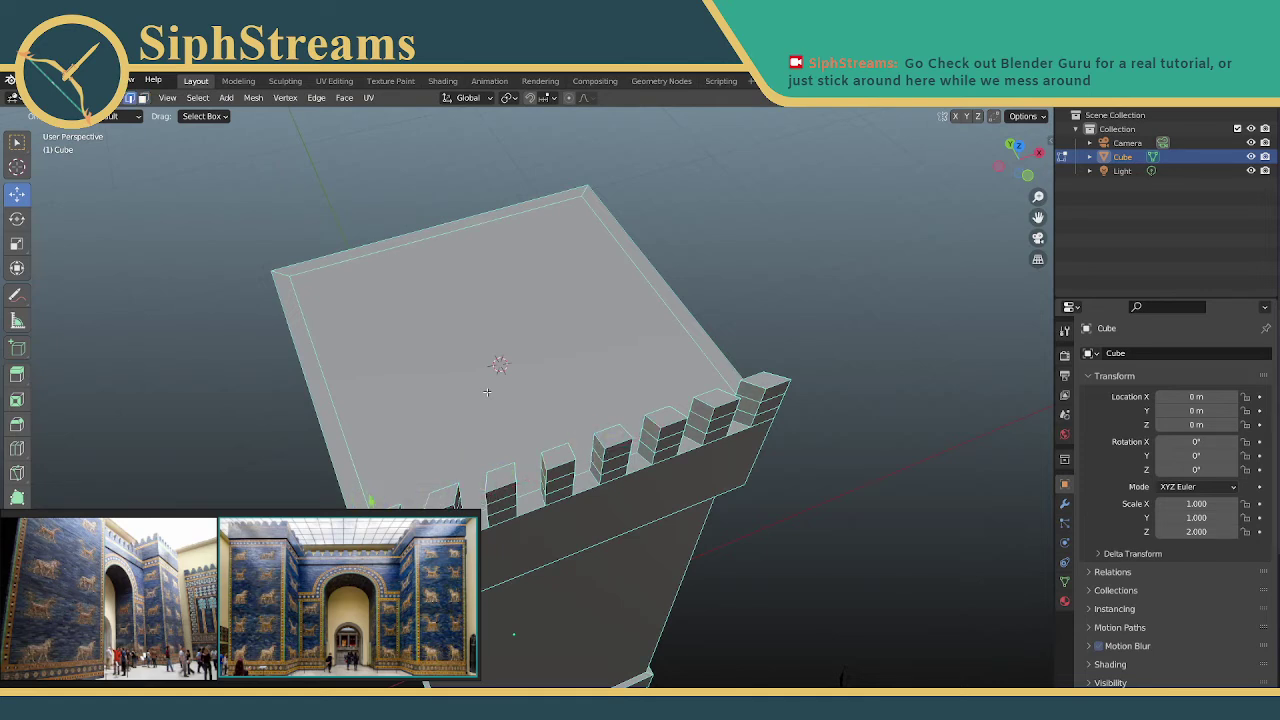
Box-select the upper part of all the merlons on the front parapet and delete its vertices
{"action": "middle_click_drag", "start_coordinate": [487, 390], "coordinate": [474, 311]}
{"action": "middle_click_drag", "start_coordinate": [378, 265], "coordinate": [355, 241]}
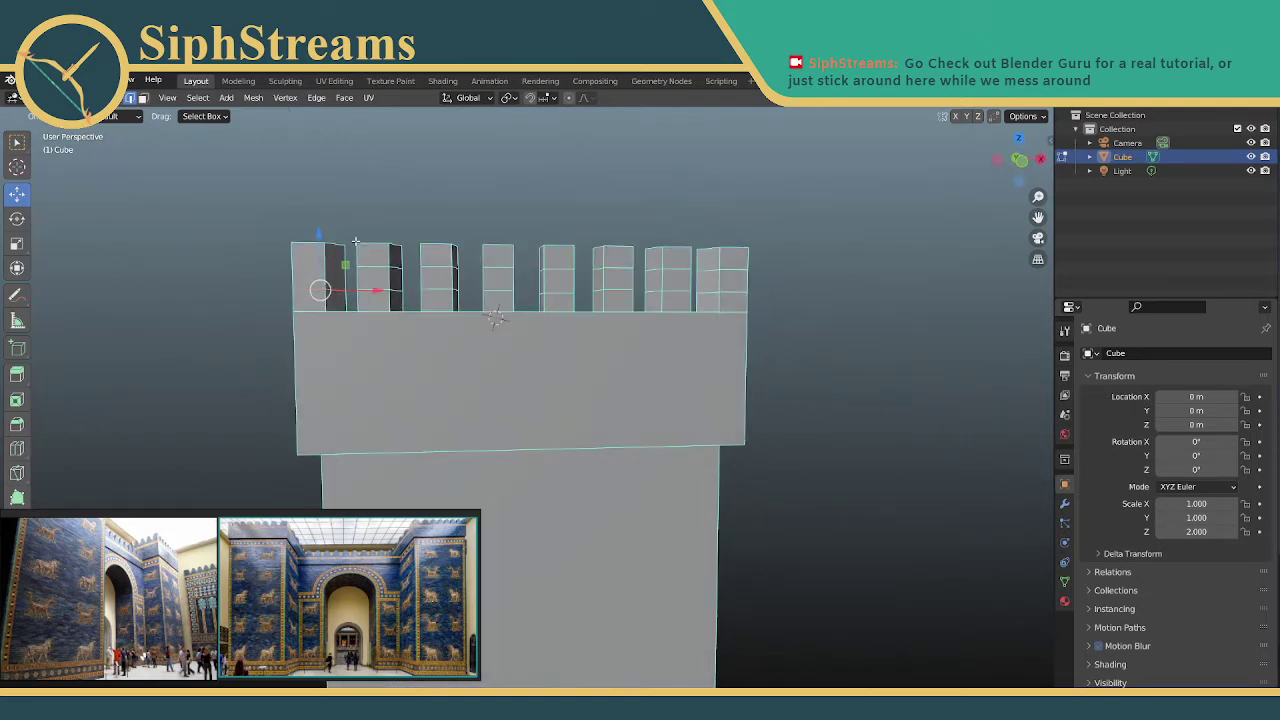
{"action": "left_click_drag", "start_coordinate": [225, 197], "coordinate": [797, 305]}
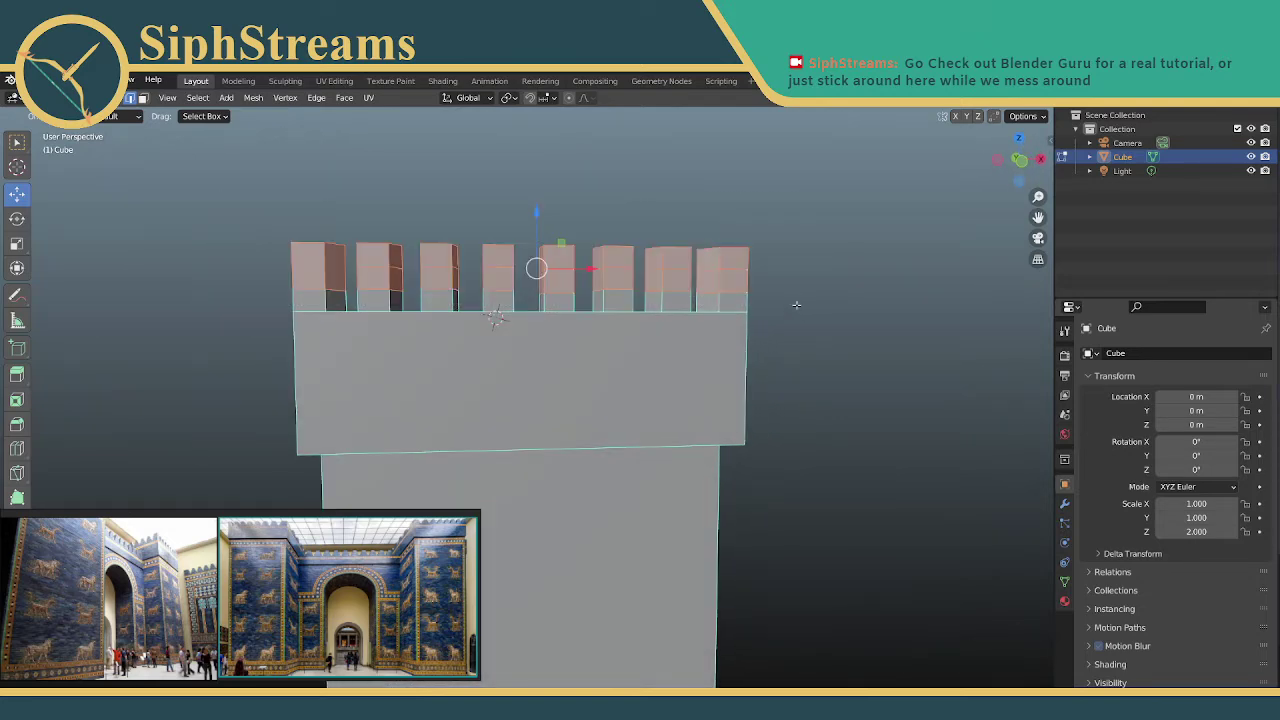
{"action": "key", "text": "x"}
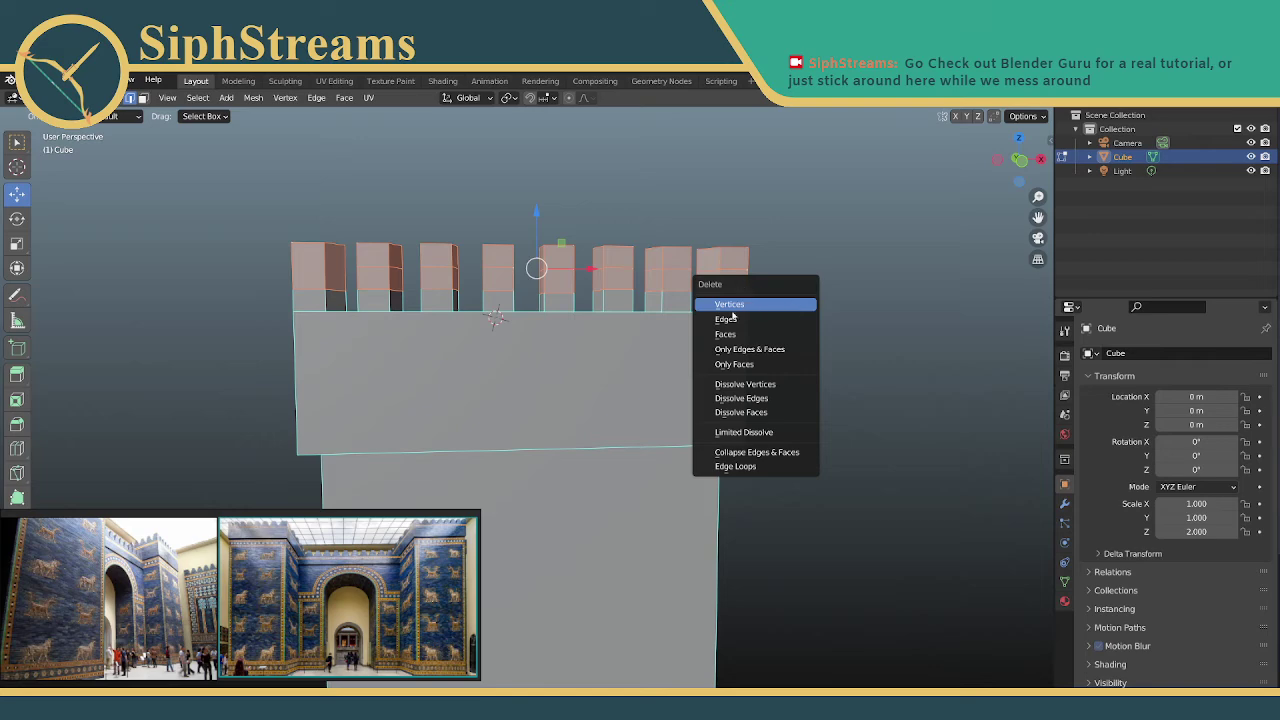
{"action": "left_click", "coordinate": [734, 304]}
Box-select the leftover merlon fragments on the middle and far part of the parapet and delete their vertices
{"action": "middle_click_drag", "start_coordinate": [546, 255], "coordinate": [512, 235]}
{"action": "left_click_drag", "start_coordinate": [404, 212], "coordinate": [755, 302]}
{"action": "key", "text": "x"}
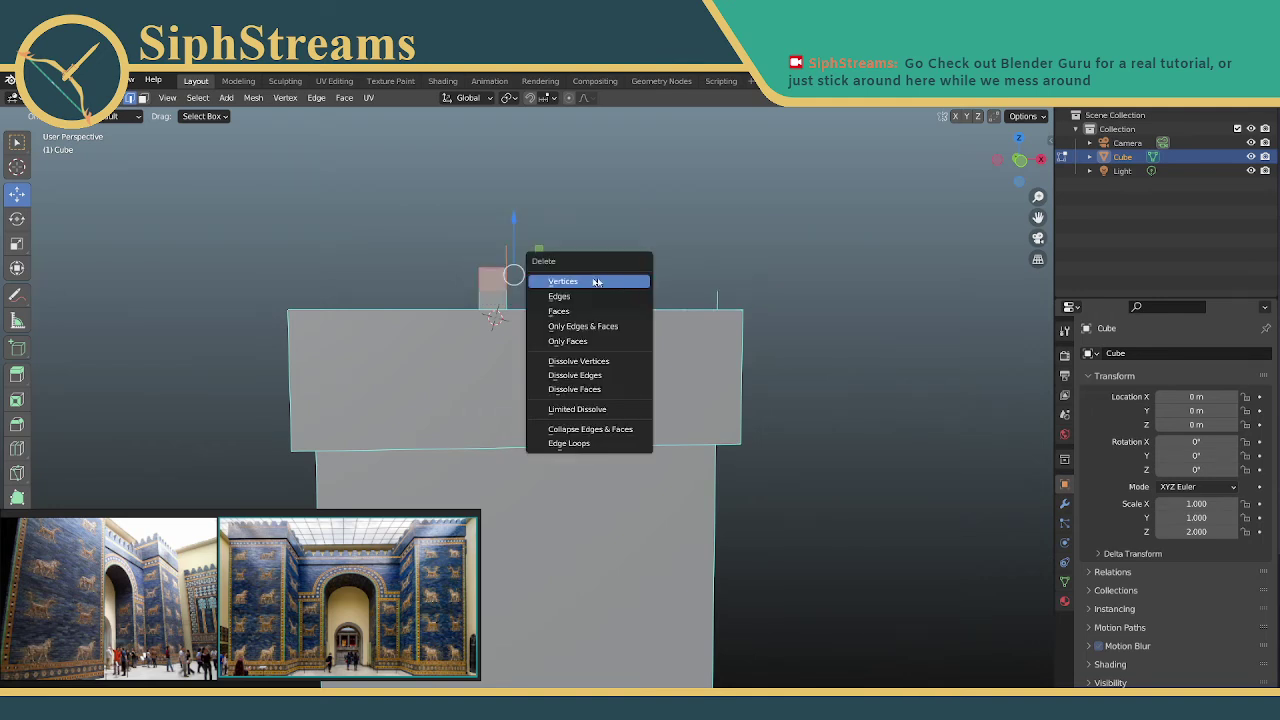
{"action": "left_click", "coordinate": [574, 283]}
Delete the remaining stray vertices at the far end of the parapet and check the tower from above
{"action": "mouse_move", "coordinate": [574, 283]}
{"action": "middle_mouse_down"}
{"action": "mouse_move", "coordinate": [660, 302]}
{"action": "mouse_move", "coordinate": [592, 270]}
{"action": "middle_mouse_up"}
{"action": "left_click_drag", "start_coordinate": [589, 268], "coordinate": [754, 304]}
{"action": "key", "text": "x"}
{"action": "left_click", "coordinate": [706, 297]}
{"action": "middle_click_drag", "start_coordinate": [643, 289], "coordinate": [516, 404]}
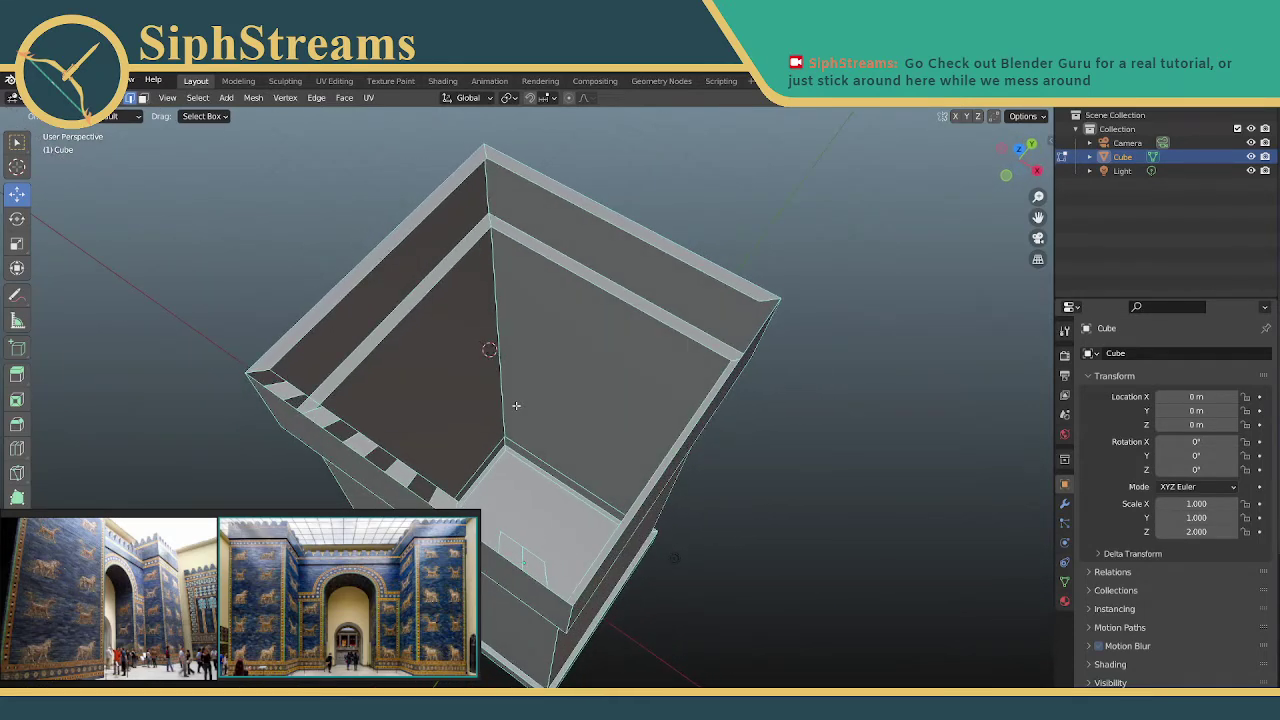
Undo the latest vertex deletions and selection on the parapet
{"action": "key", "text": "ctrl+z"}
{"action": "key", "text": "ctrl+z"}
{"action": "key", "text": "ctrl+z"}
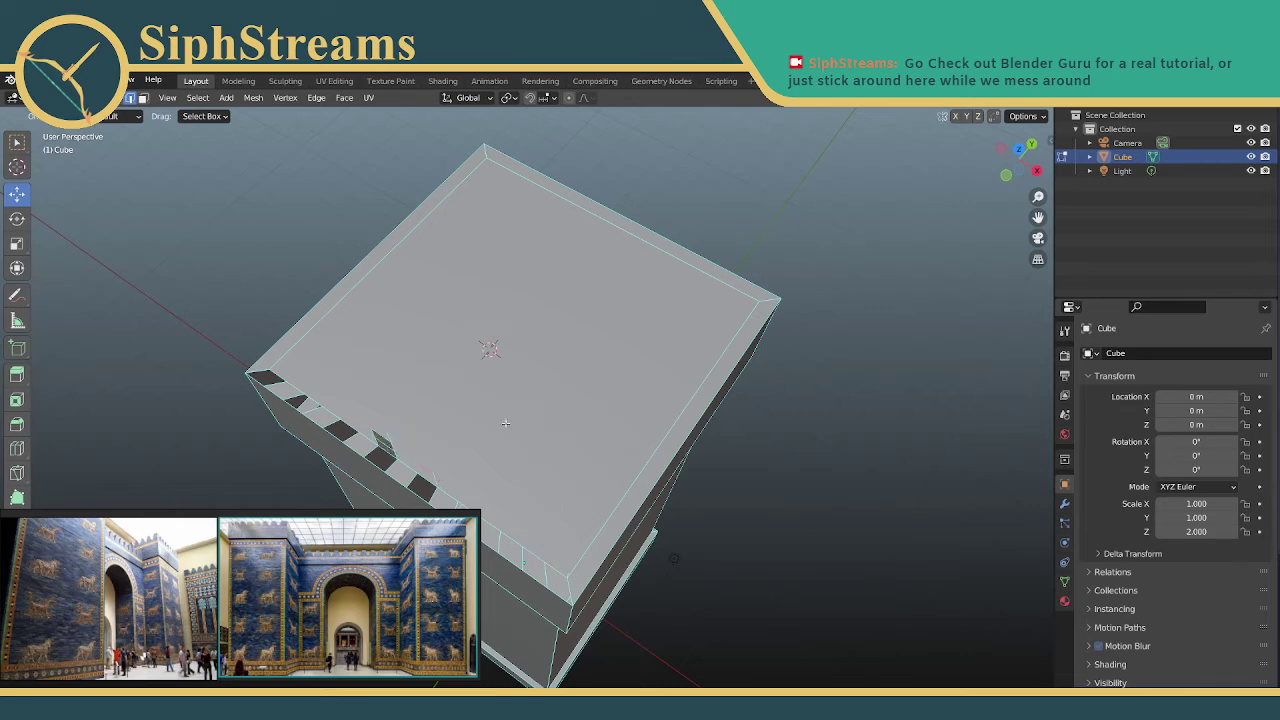
Undo the earlier merlon deletions so the merlons stand on the front parapet again
{"action": "middle_click_drag", "start_coordinate": [478, 408], "coordinate": [256, 279]}
{"action": "key", "text": "ctrl+z"}
{"action": "key", "text": "ctrl+z"}
{"action": "key", "text": "ctrl+z"}
{"action": "key", "text": "ctrl+z"}
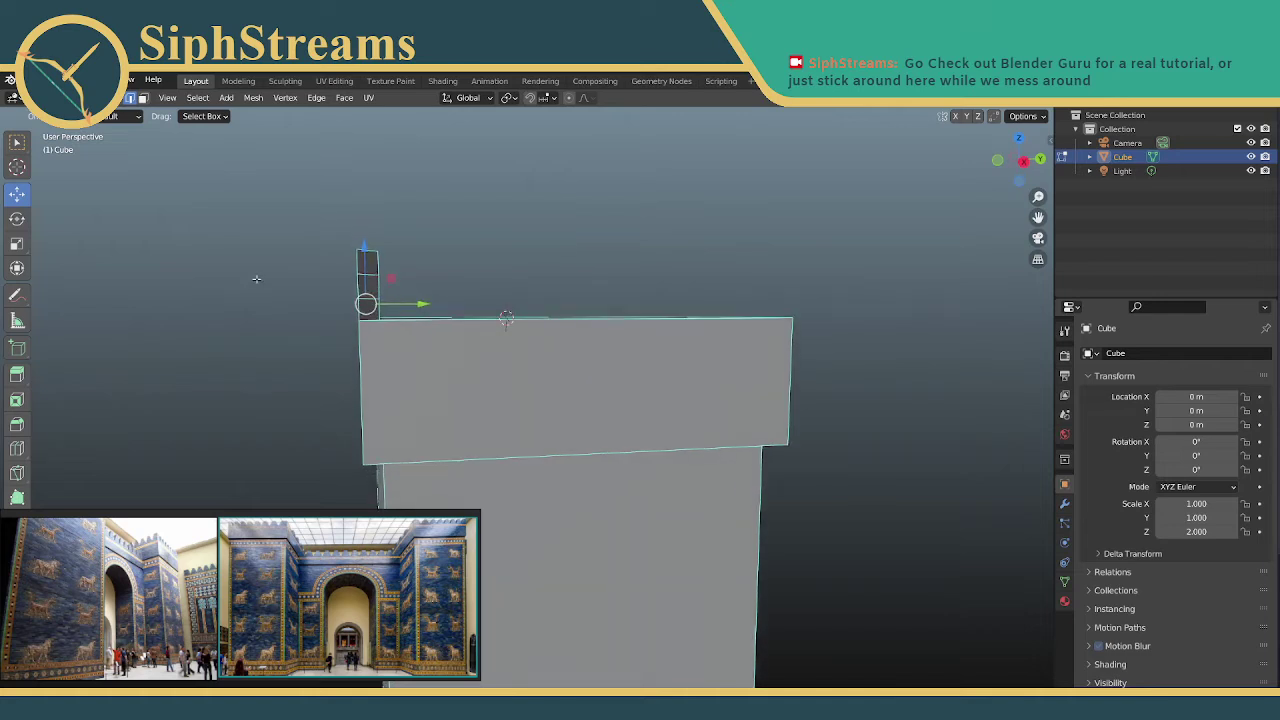
Box-select all merlons above the front rim in wireframe, delete them, and return to solid shading with face selection
{"action": "key", "text": "shift+z"}
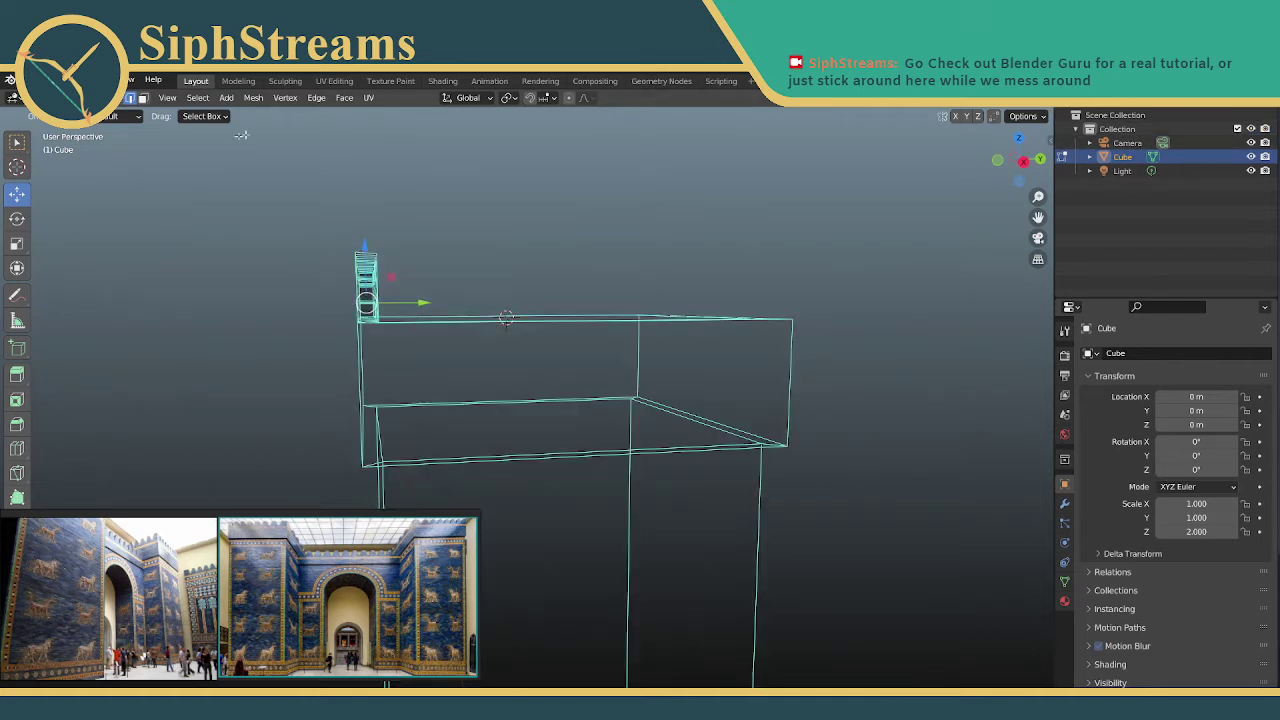
{"action": "left_click_drag", "start_coordinate": [317, 219], "coordinate": [406, 308]}
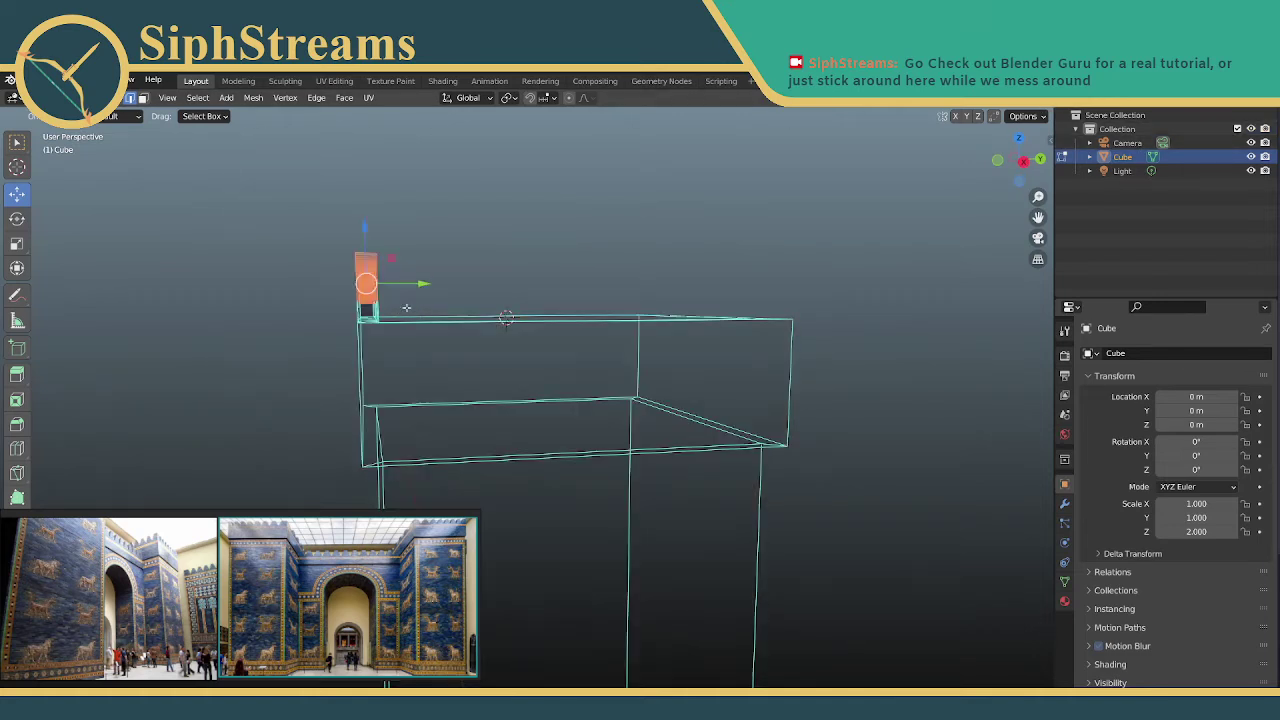
{"action": "key", "text": "x"}
{"action": "left_click", "coordinate": [402, 303]}
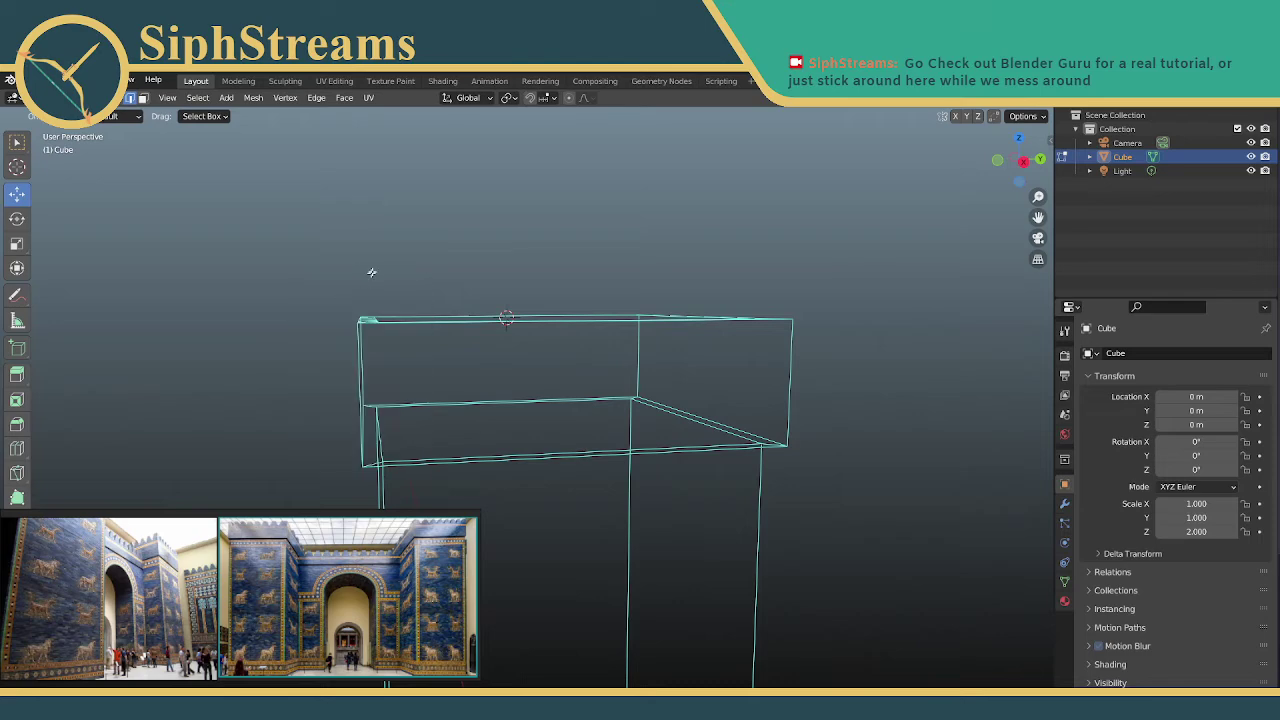
{"action": "middle_click_drag", "start_coordinate": [379, 276], "coordinate": [402, 385]}
{"action": "key", "text": "shift+z"}
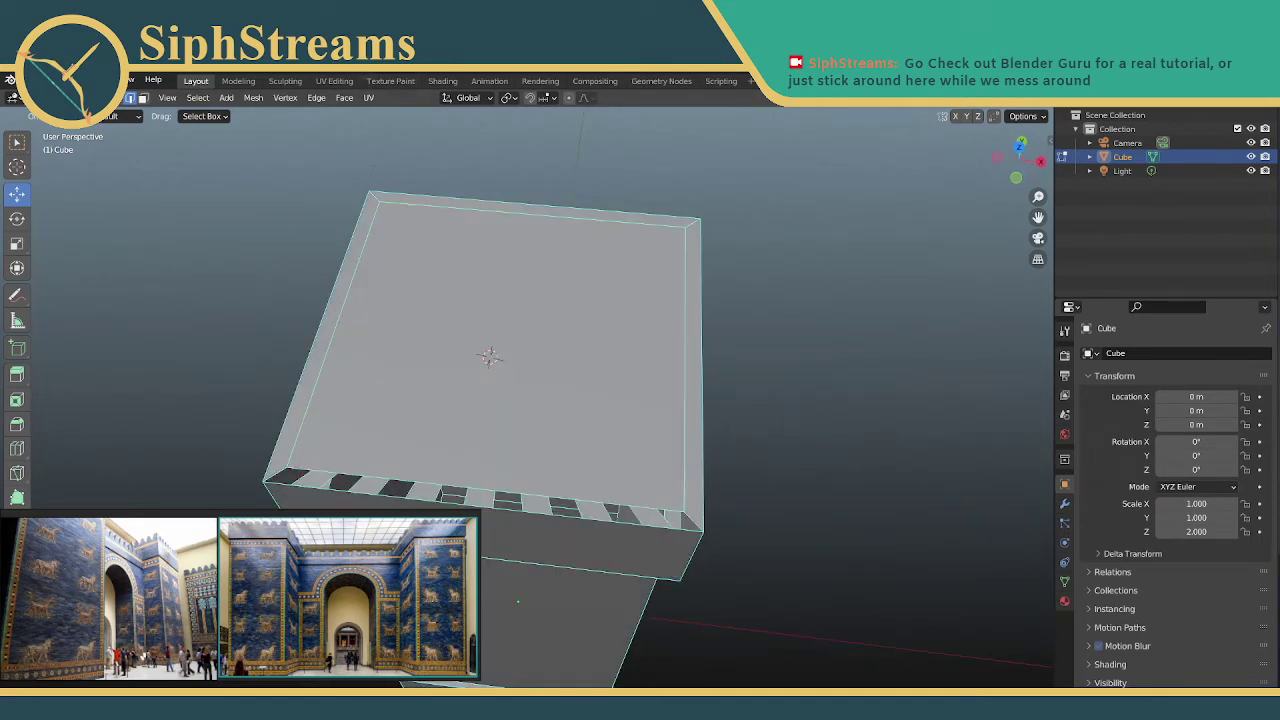
{"action": "left_click", "coordinate": [143, 98]}
{"action": "left_click", "coordinate": [322, 476]}
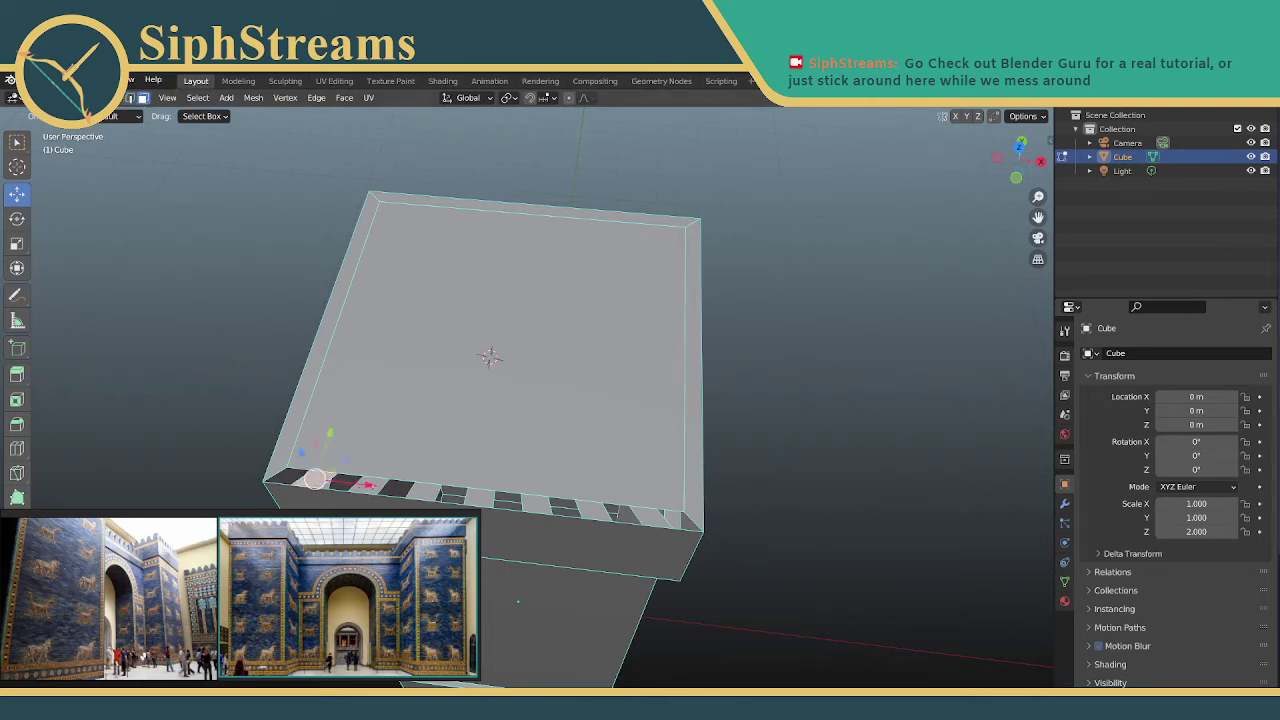
{"action": "left_click", "coordinate": [389, 483], "text": "shift"}
{"action": "left_click", "coordinate": [440, 495], "text": "shift"}
{"action": "left_click", "coordinate": [475, 499], "text": "shift"}
{"action": "left_click", "coordinate": [430, 492], "text": "shift"}
{"action": "left_click", "coordinate": [396, 490], "text": "shift"}
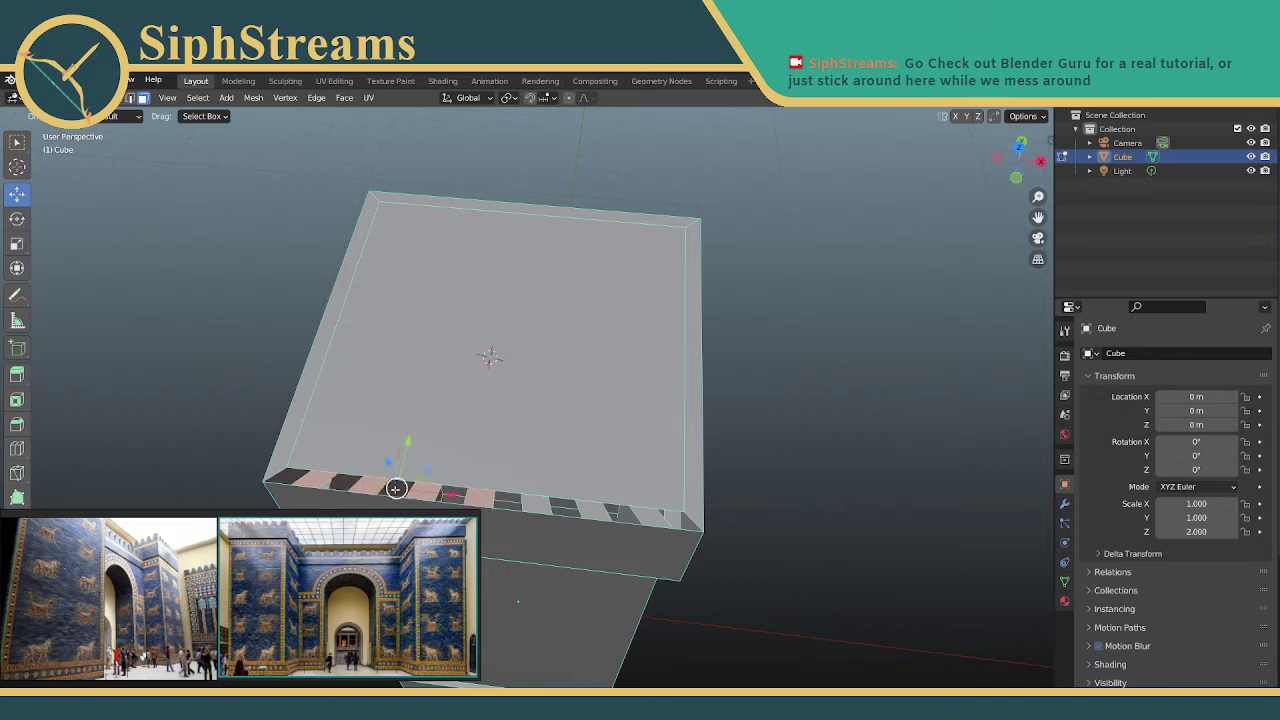
{"action": "left_click", "coordinate": [477, 425]}
{"action": "left_click", "coordinate": [807, 395]}
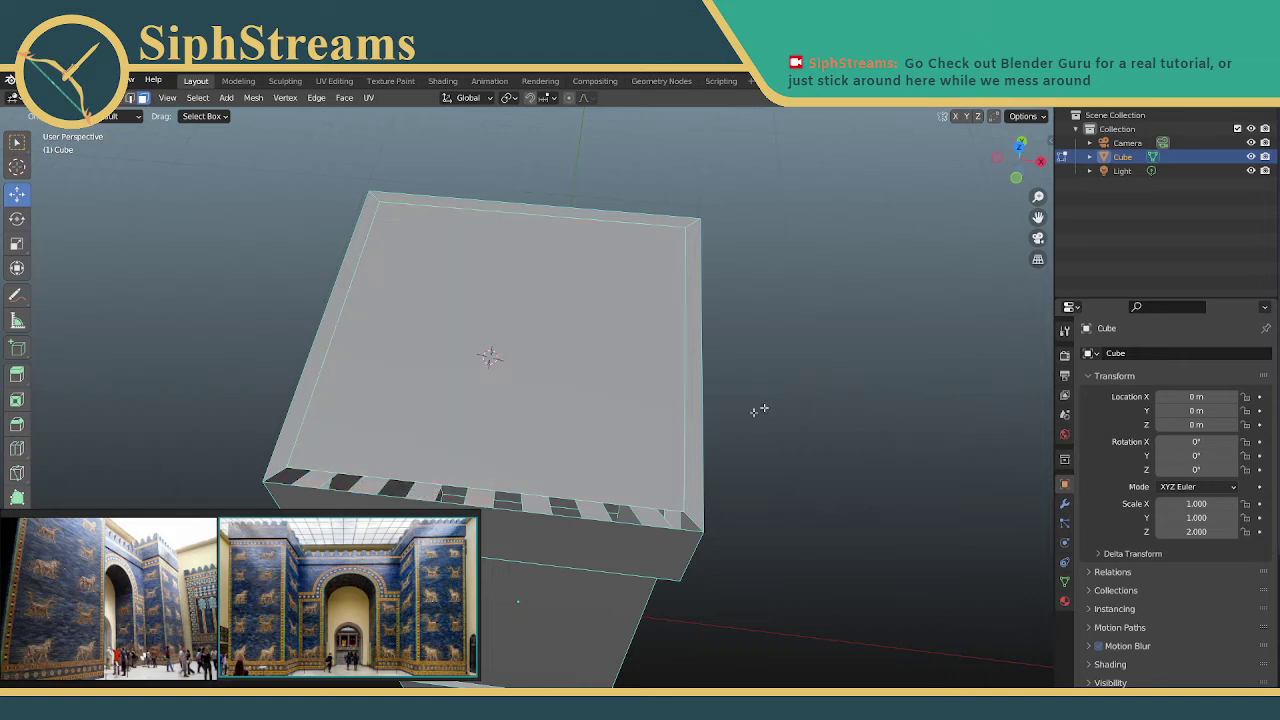
Select the leftover face strips between the holes along the front rim and delete the faces
{"action": "left_click", "coordinate": [341, 484]}
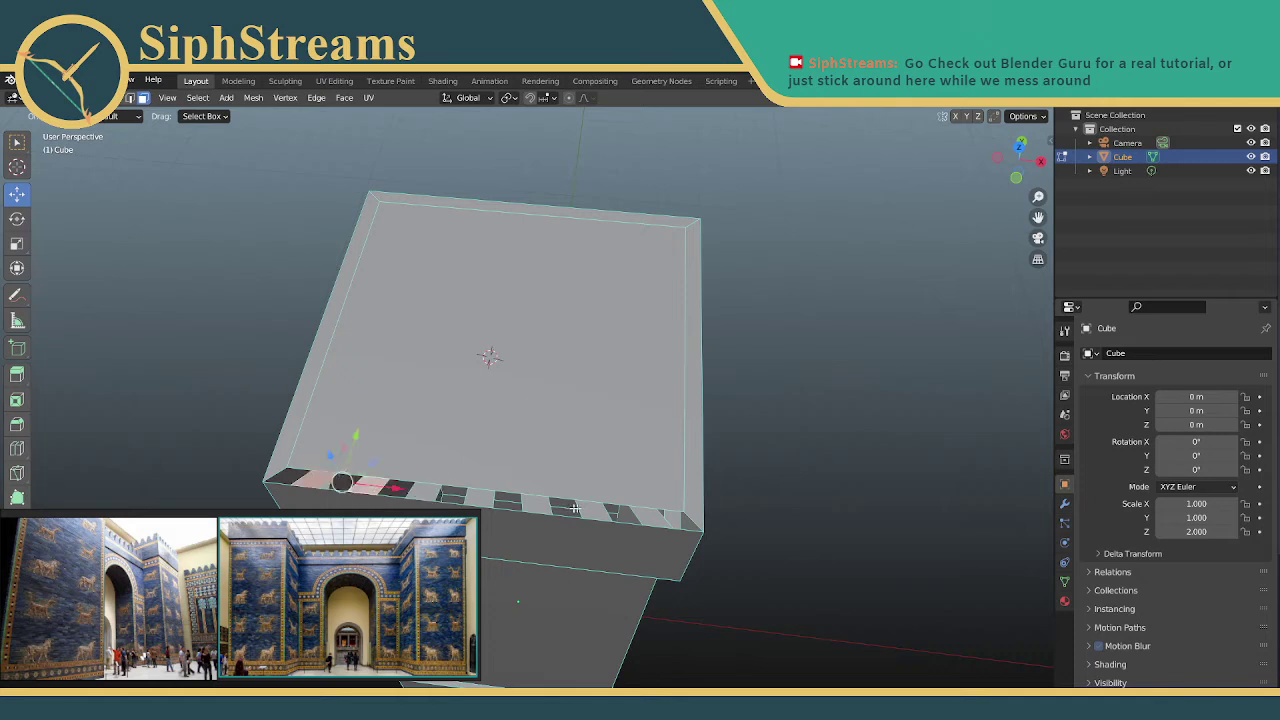
{"action": "left_click", "coordinate": [648, 516], "text": "shift"}
{"action": "left_click", "coordinate": [594, 511], "text": "shift"}
{"action": "left_click", "coordinate": [537, 505], "text": "shift"}
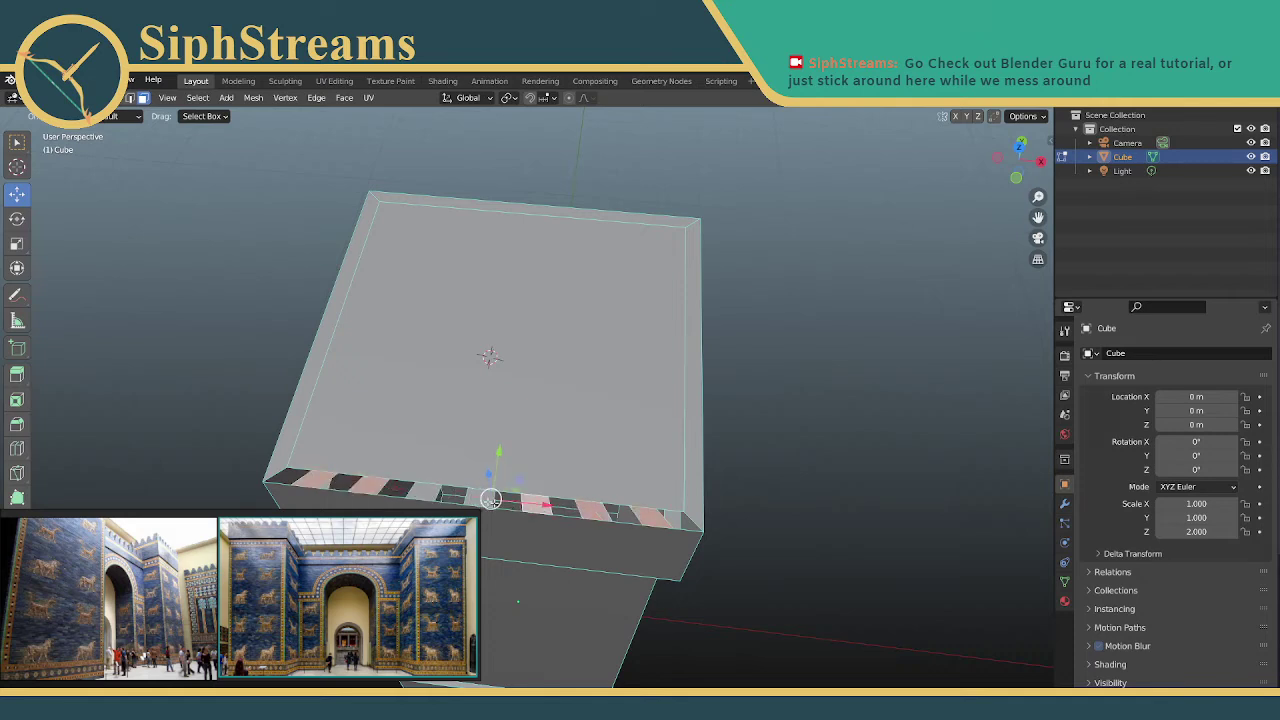
{"action": "left_click", "coordinate": [426, 489], "text": "shift"}
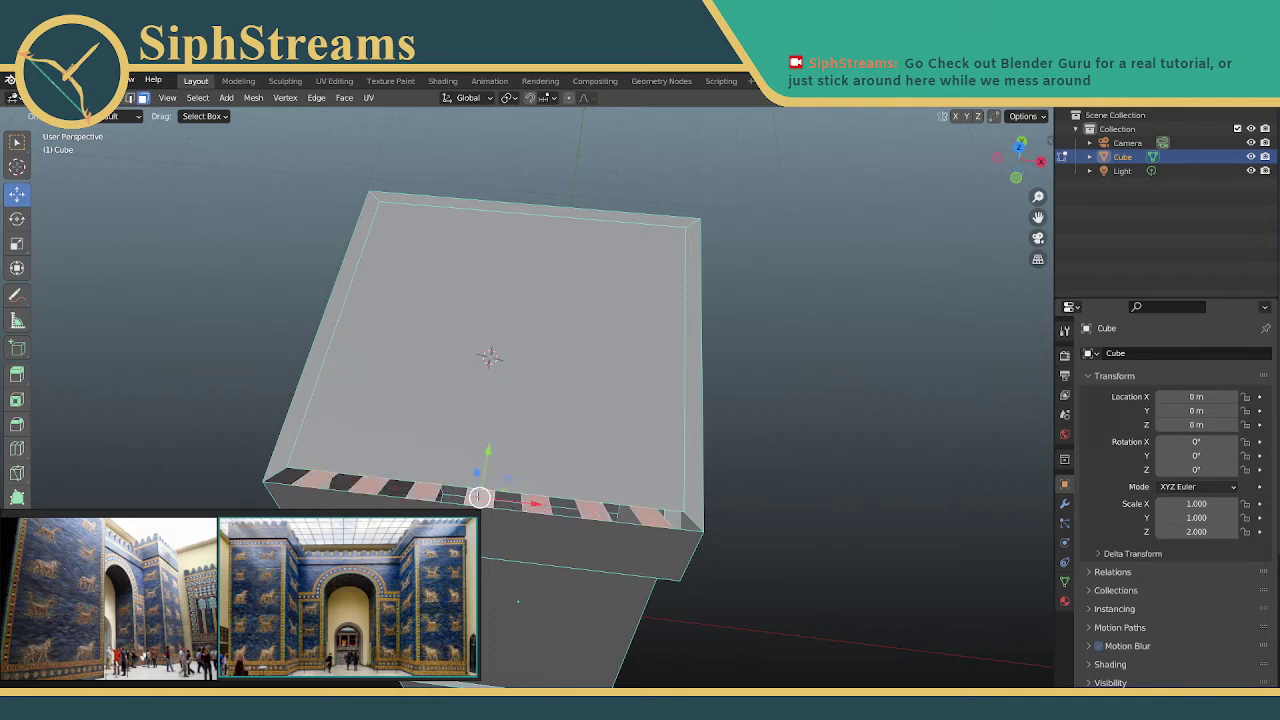
{"action": "key", "text": "x"}
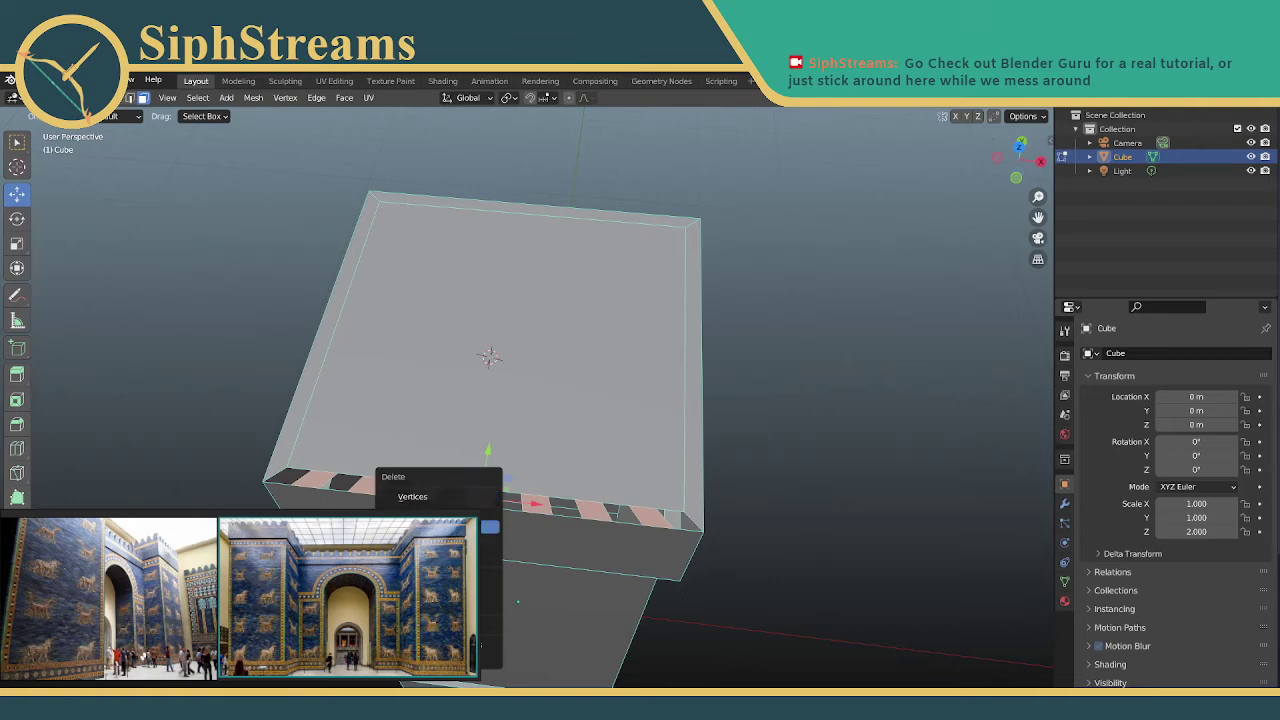
{"action": "left_click", "coordinate": [472, 527]}
{"action": "middle_click_drag", "start_coordinate": [518, 601], "coordinate": [227, 365]}
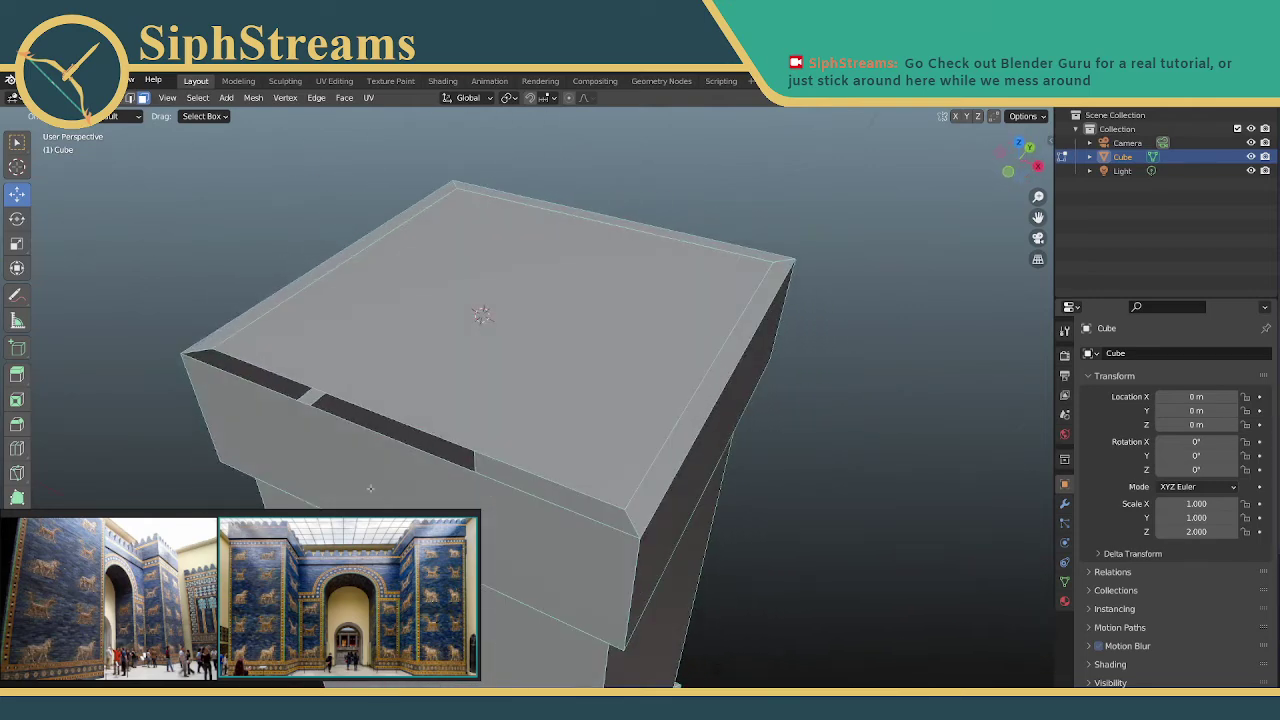
Close the gap along the front rim by creating a new face from its border vertices
{"action": "left_click", "coordinate": [210, 351]}
{"action": "middle_click_drag", "start_coordinate": [283, 357], "coordinate": [270, 286]}
{"action": "middle_click_drag", "start_coordinate": [332, 319], "coordinate": [505, 362]}
{"action": "right_click", "coordinate": [500, 437]}
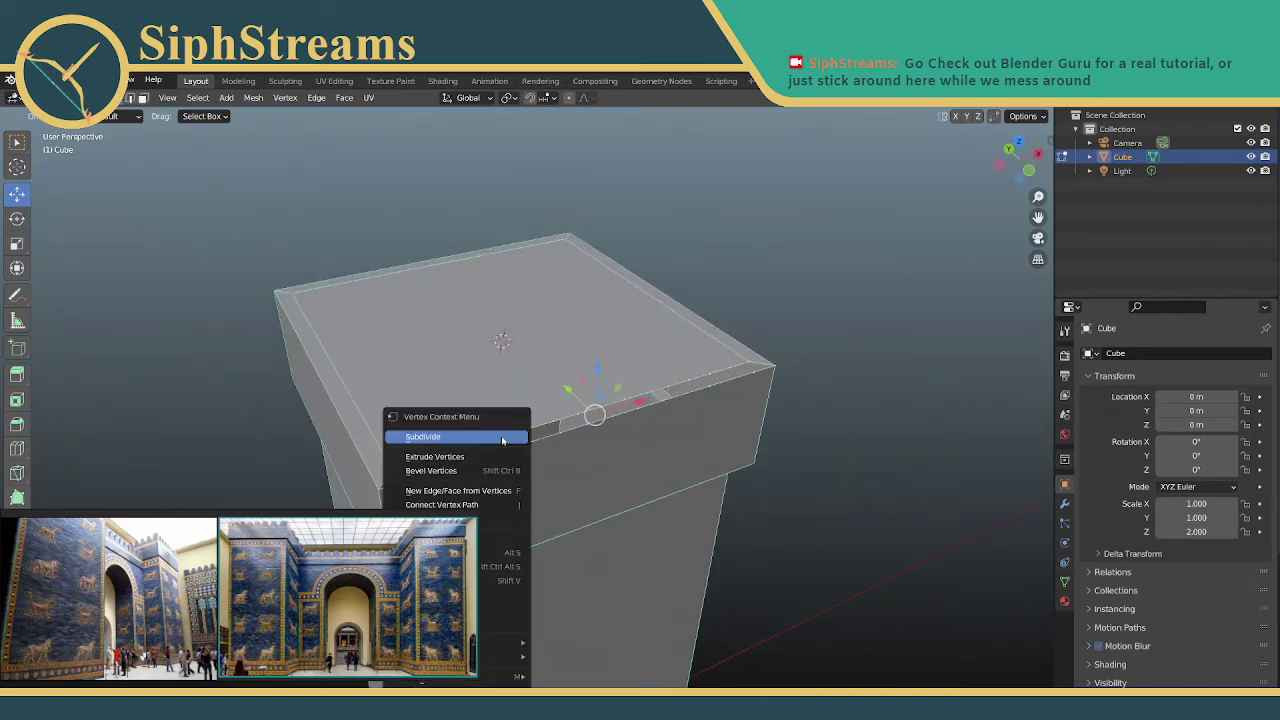
{"action": "mouse_move", "coordinate": [505, 643]}
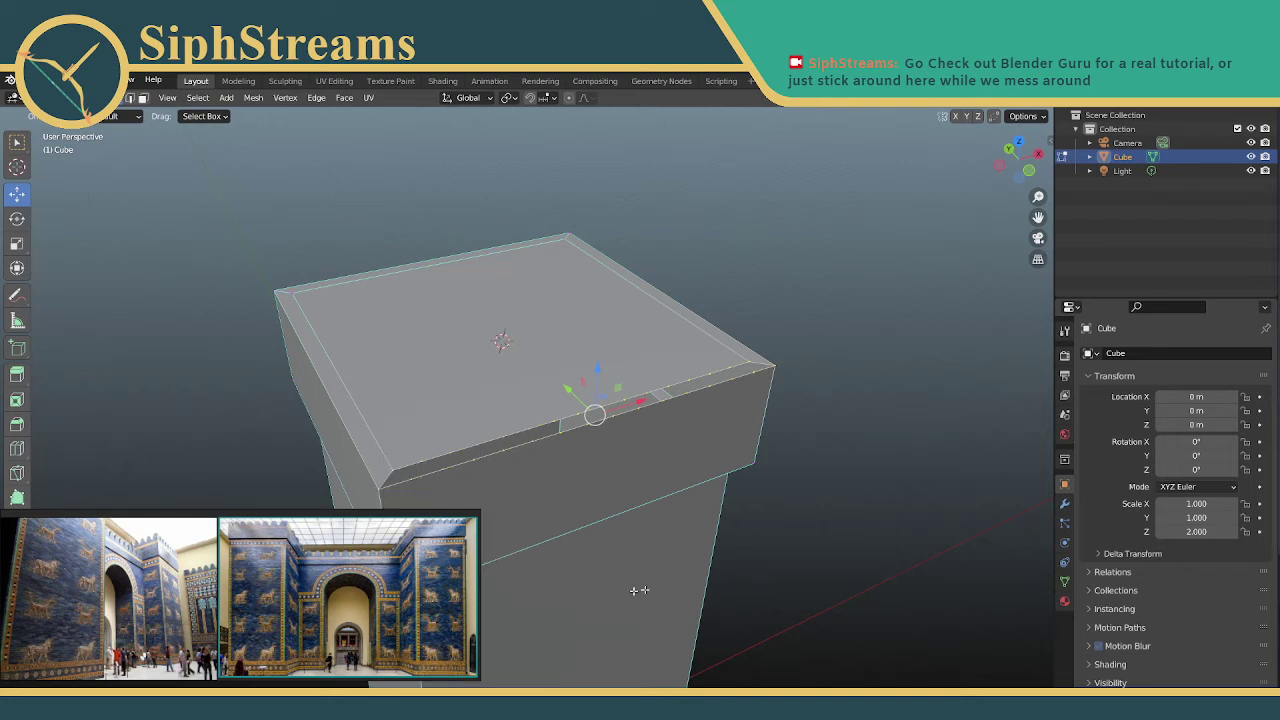
{"action": "right_click", "coordinate": [568, 425]}
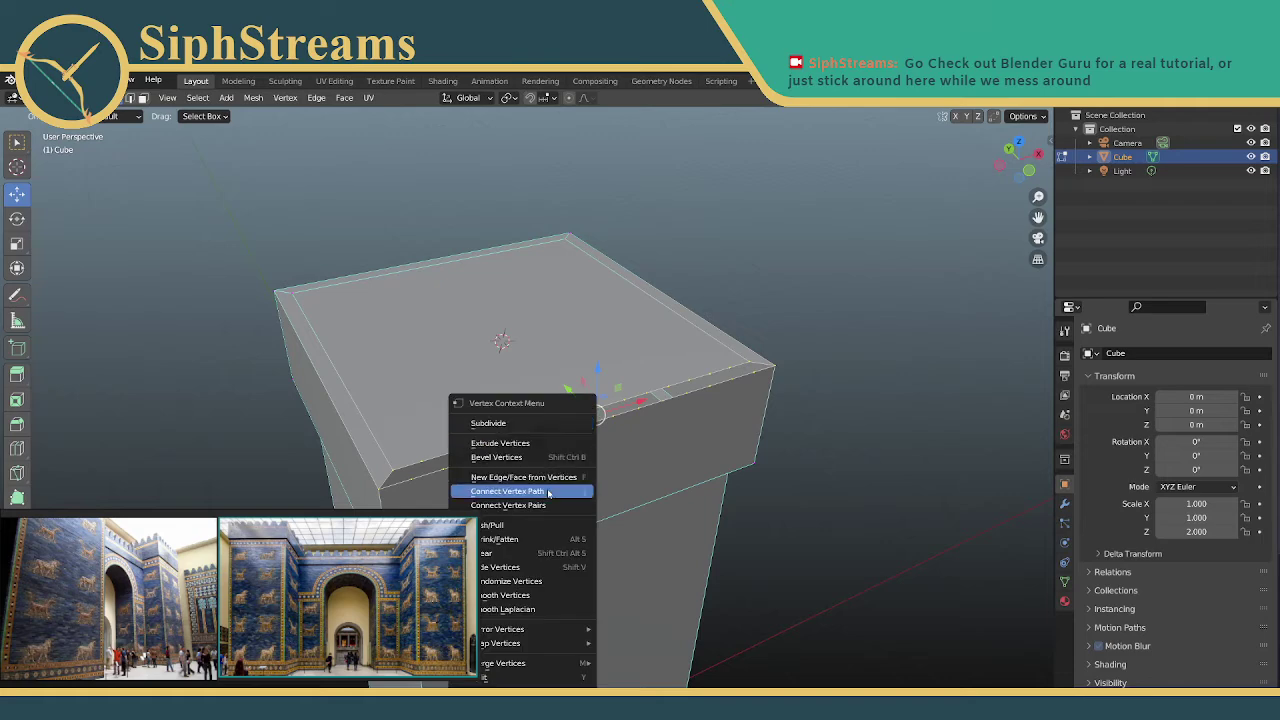
{"action": "left_click", "coordinate": [566, 478]}
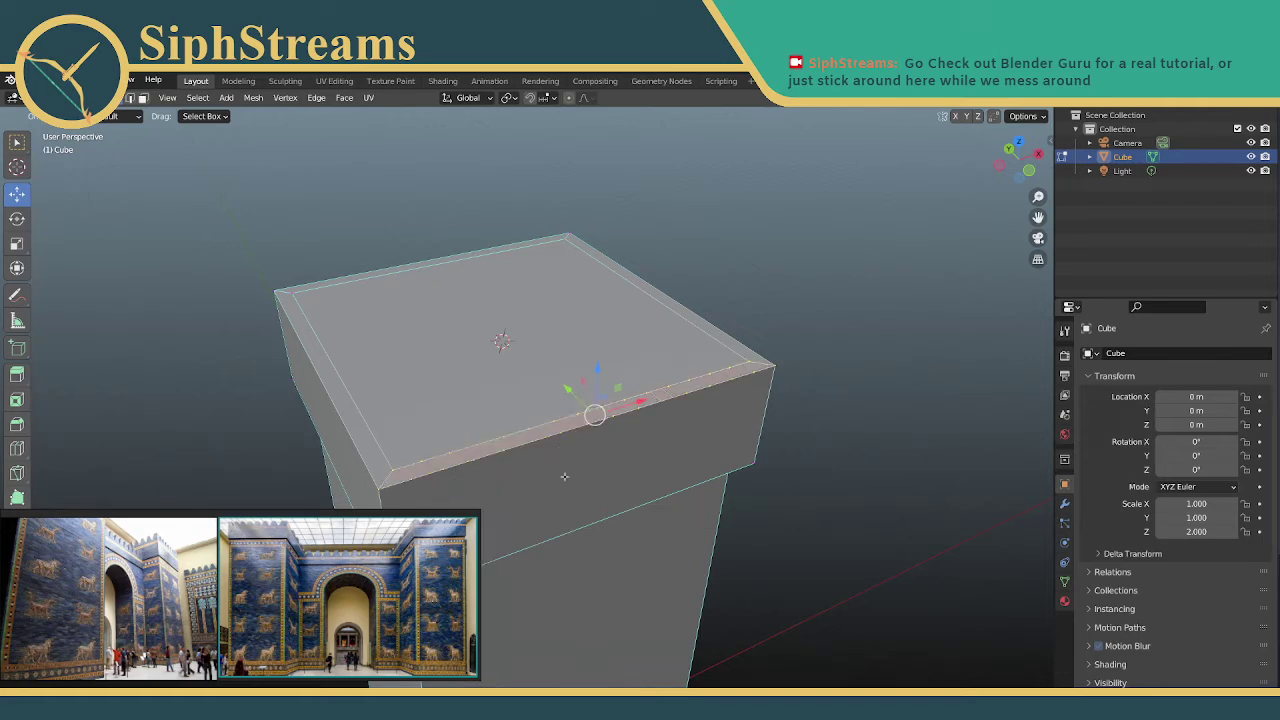
{"action": "middle_click_drag", "start_coordinate": [781, 413], "coordinate": [689, 451]}
{"action": "left_click", "coordinate": [608, 448]}
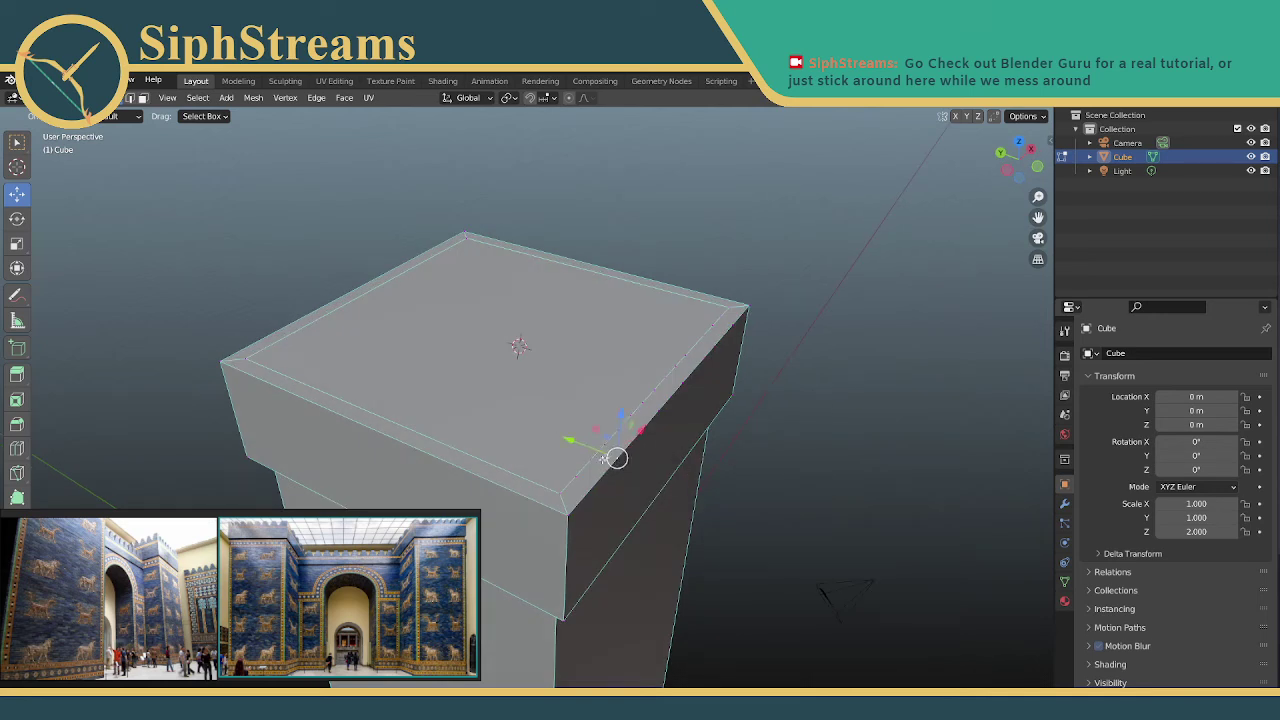
Switch to face selection, check the rebuilt rim face, and bring up the Subdivide option for the adjacent rim face
{"action": "left_click", "coordinate": [143, 98]}
{"action": "left_click", "coordinate": [587, 475]}
{"action": "middle_click_drag", "start_coordinate": [587, 475], "coordinate": [584, 461]}
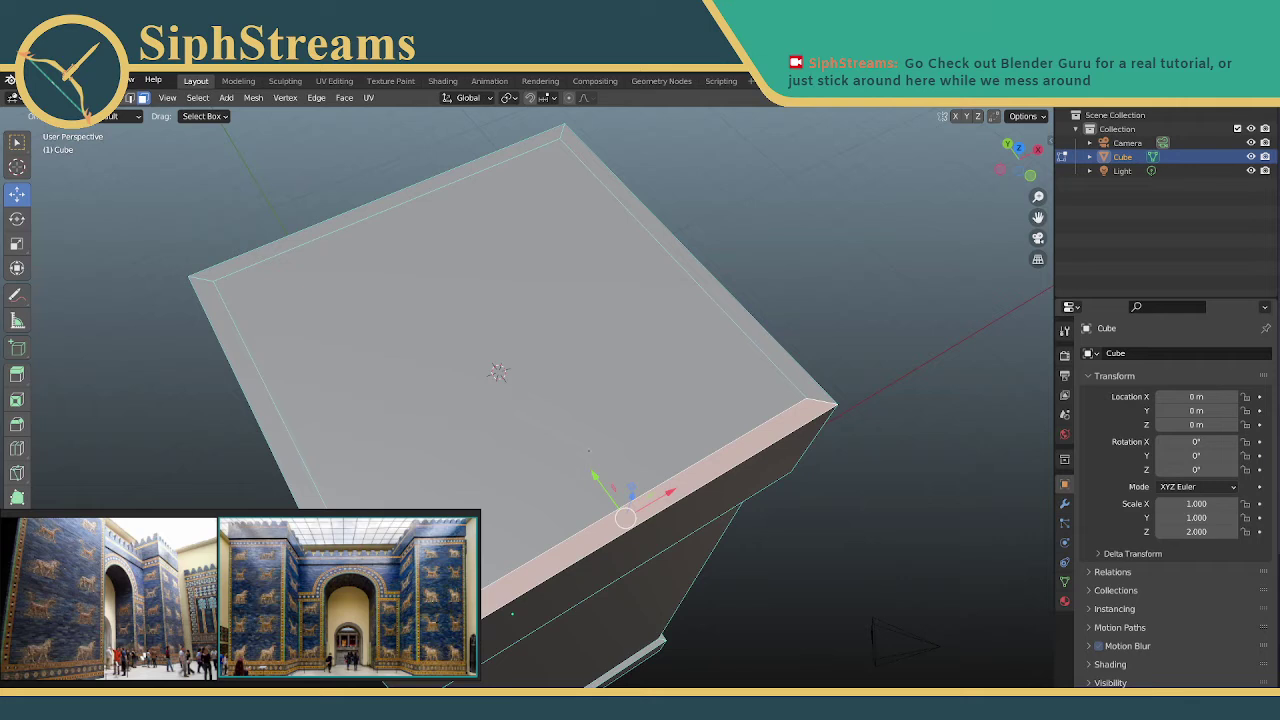
{"action": "middle_click_drag", "start_coordinate": [611, 440], "coordinate": [675, 430]}
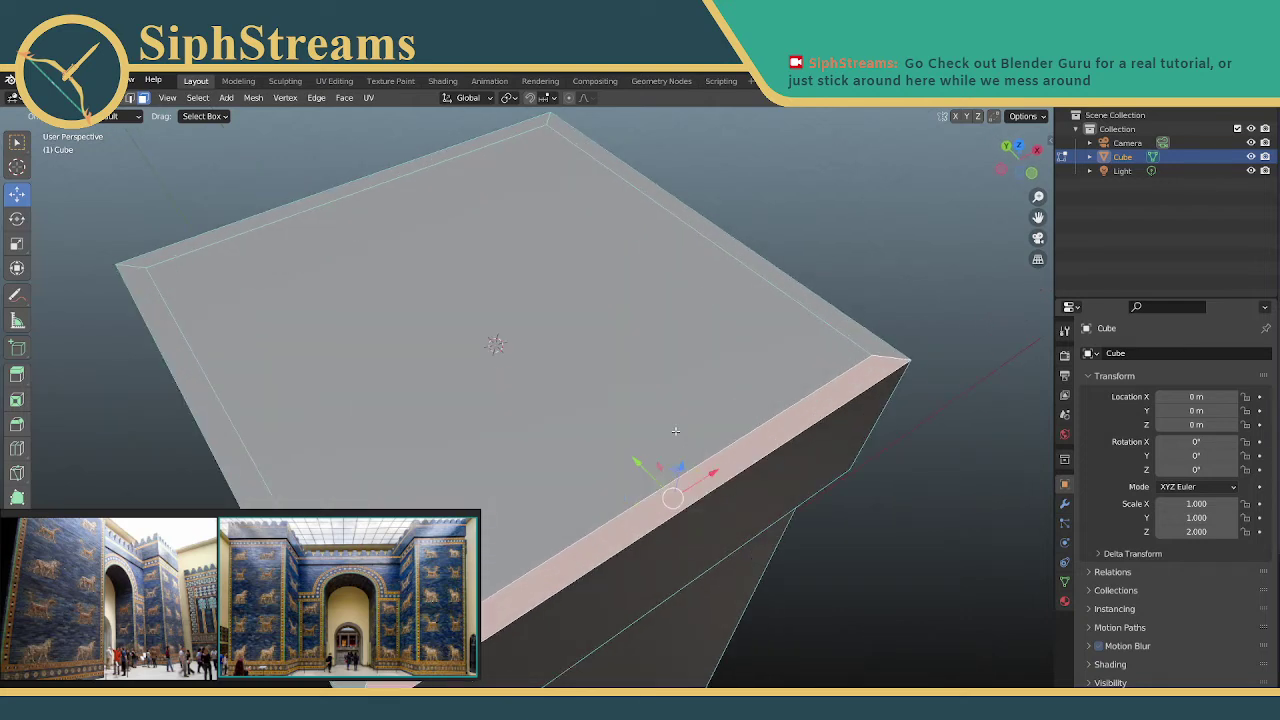
{"action": "scroll", "coordinate": [676, 431], "scroll_direction": "down", "scroll_amount": 2}
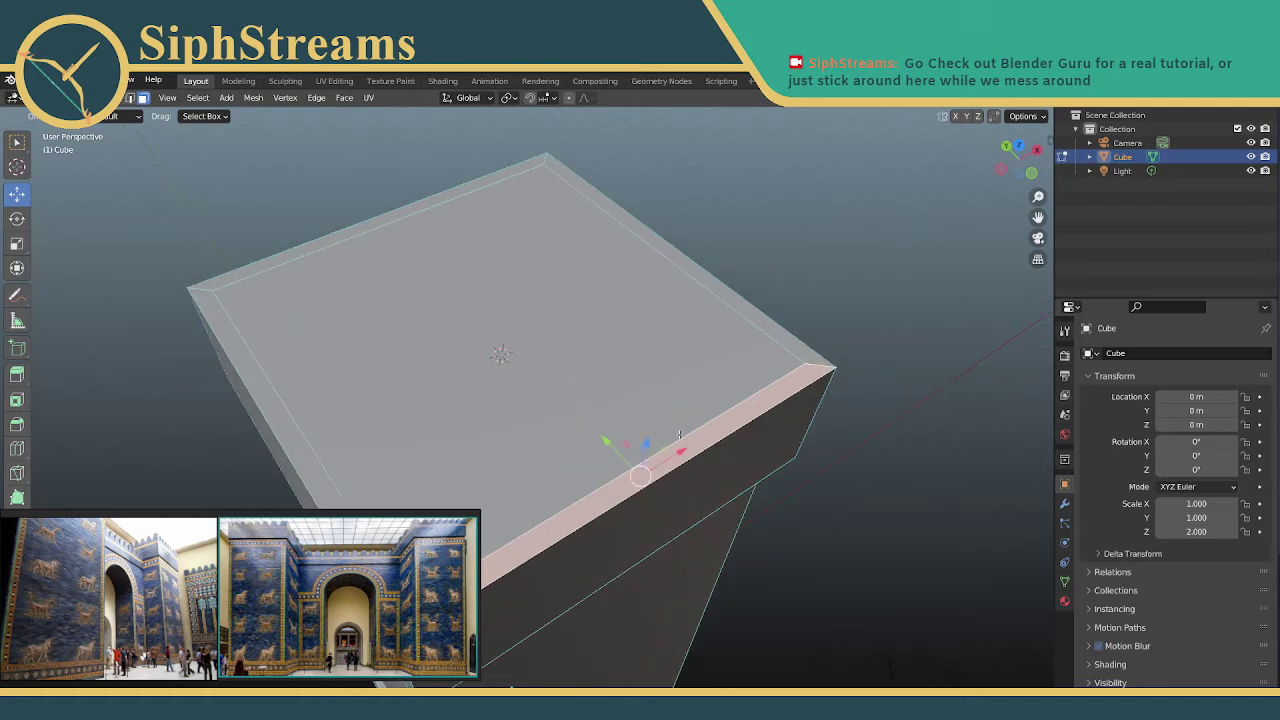
{"action": "middle_click_drag", "start_coordinate": [679, 433], "coordinate": [621, 613]}
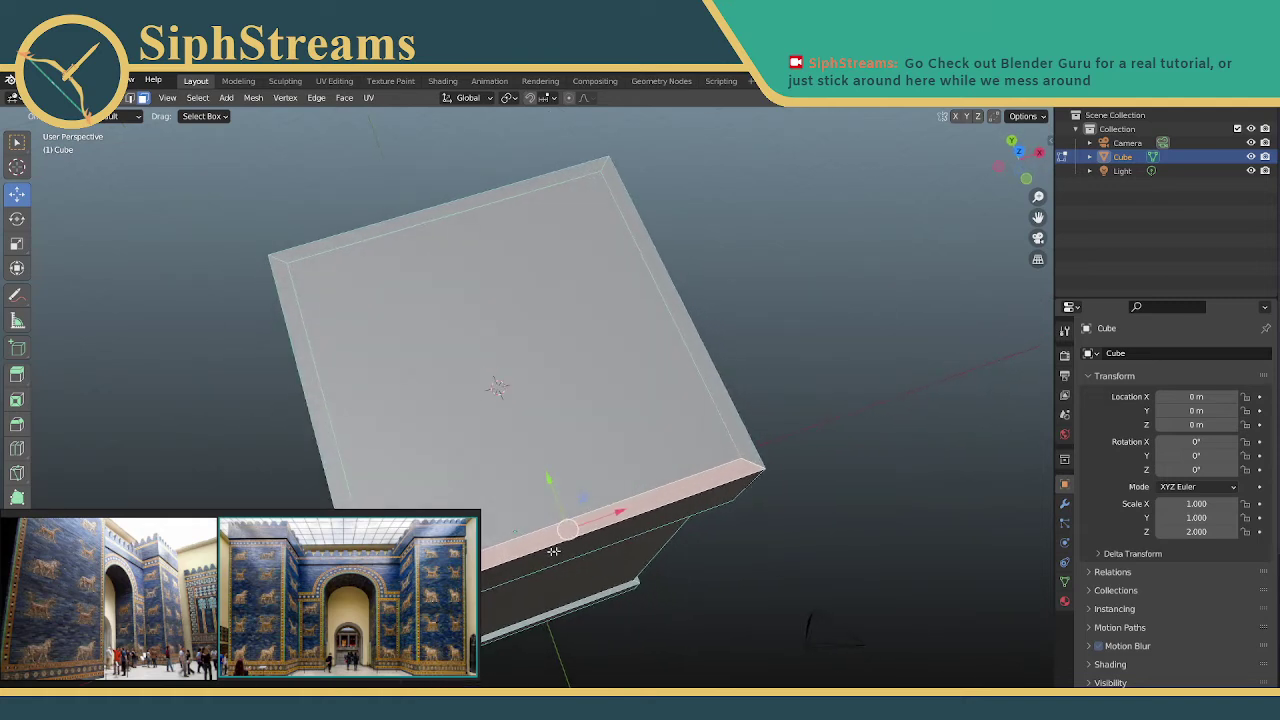
{"action": "left_click", "coordinate": [340, 475]}
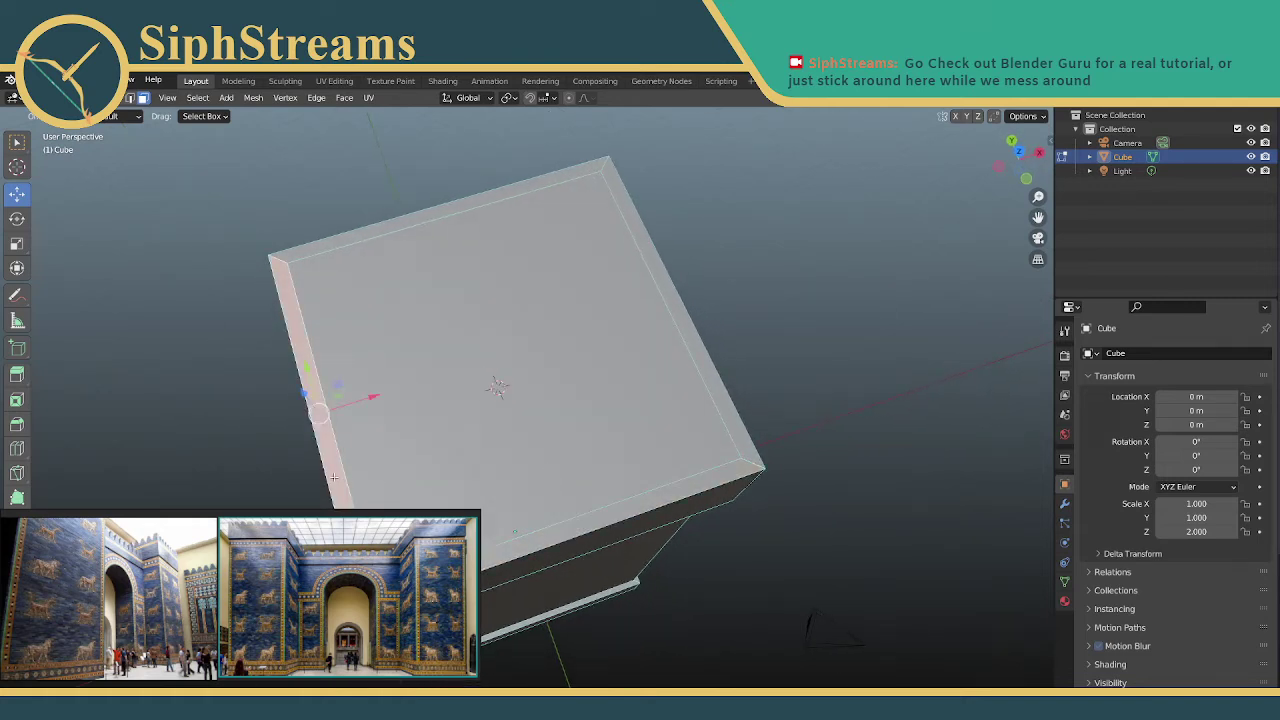
{"action": "right_click", "coordinate": [333, 477]}
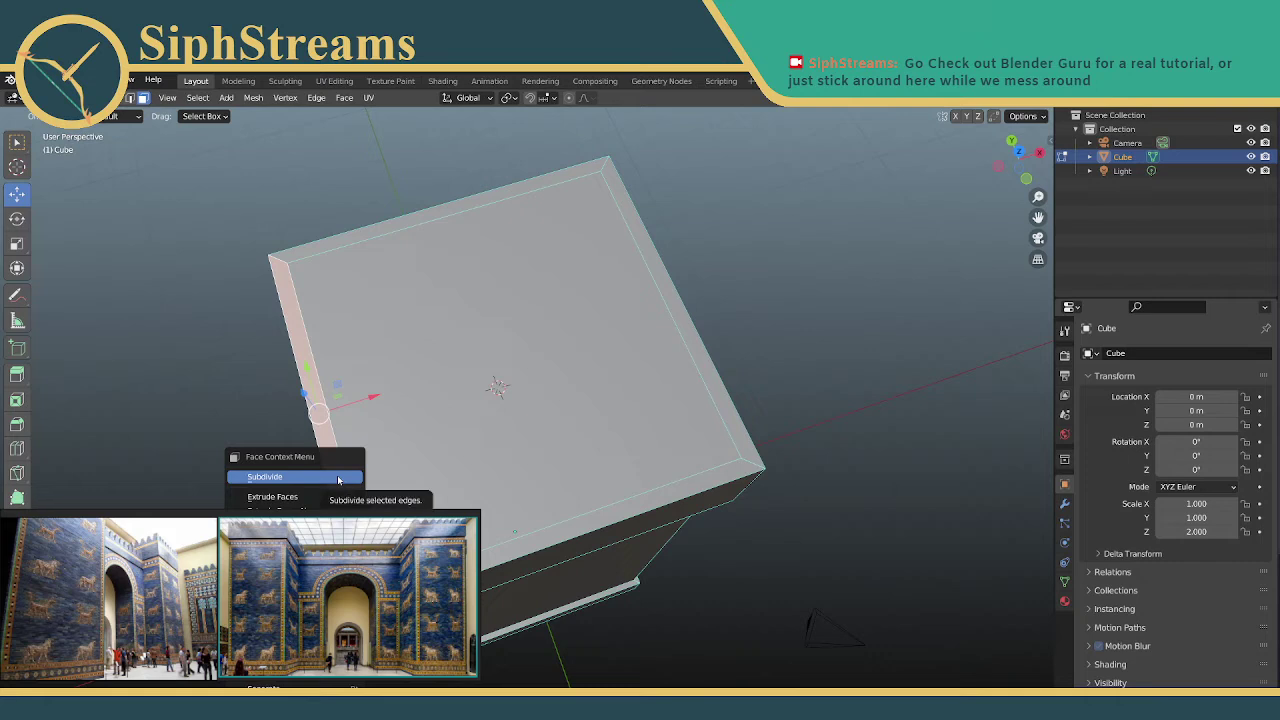
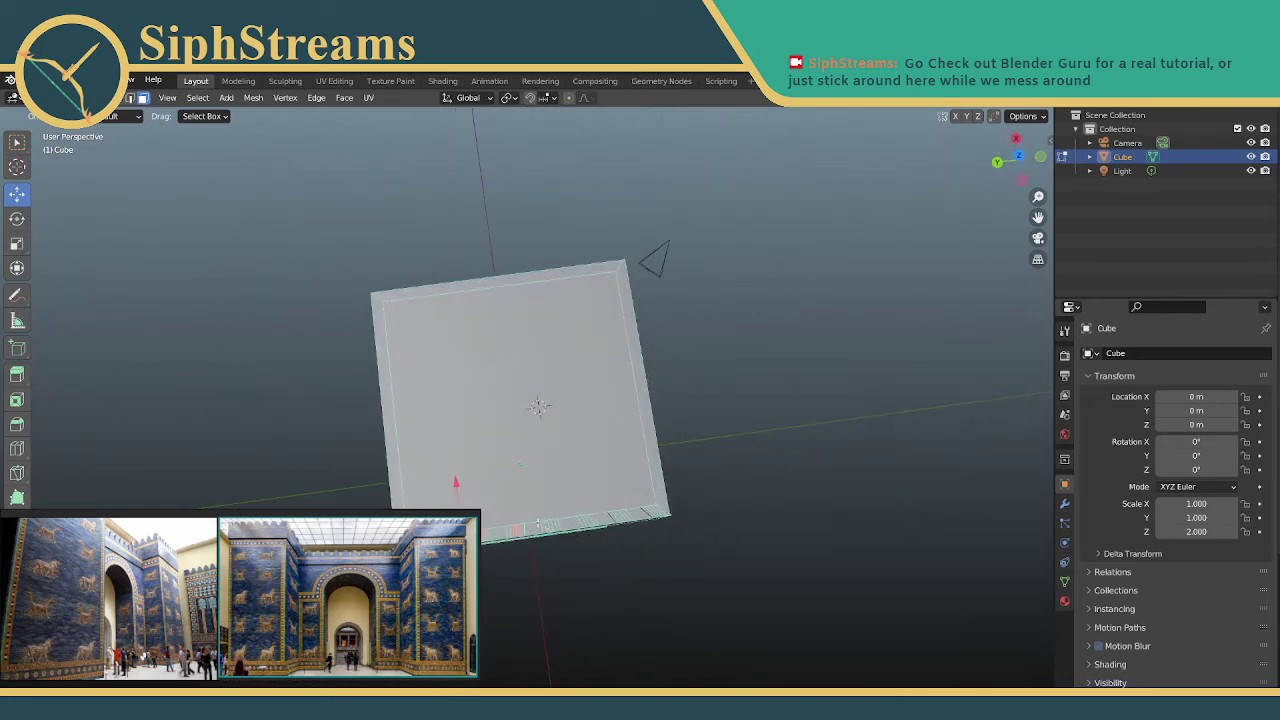
Select the inner top faces of all eight merlons on the parapet and extrude them upward as a narrower second tier
{"action": "scroll", "coordinate": [503, 591], "scroll_direction": "up", "scroll_amount": 3}
{"action": "middle_click_drag", "start_coordinate": [501, 593], "coordinate": [528, 534]}
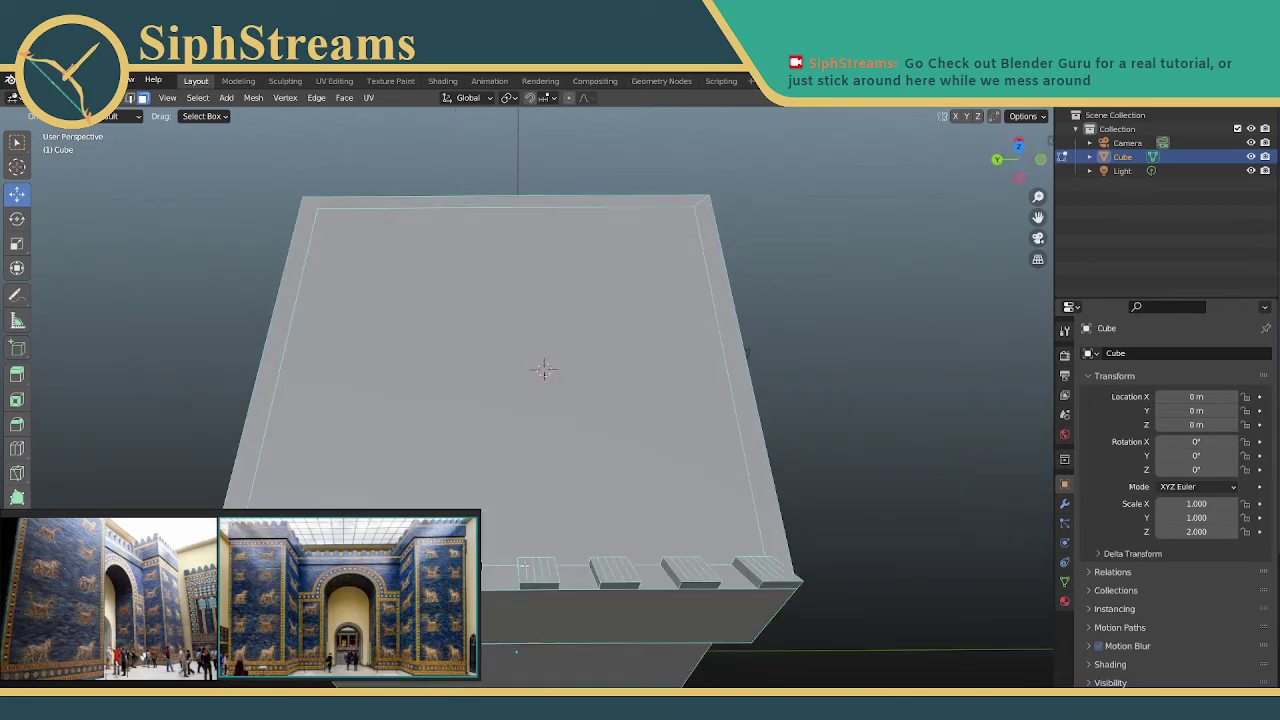
{"action": "left_click", "coordinate": [528, 567]}
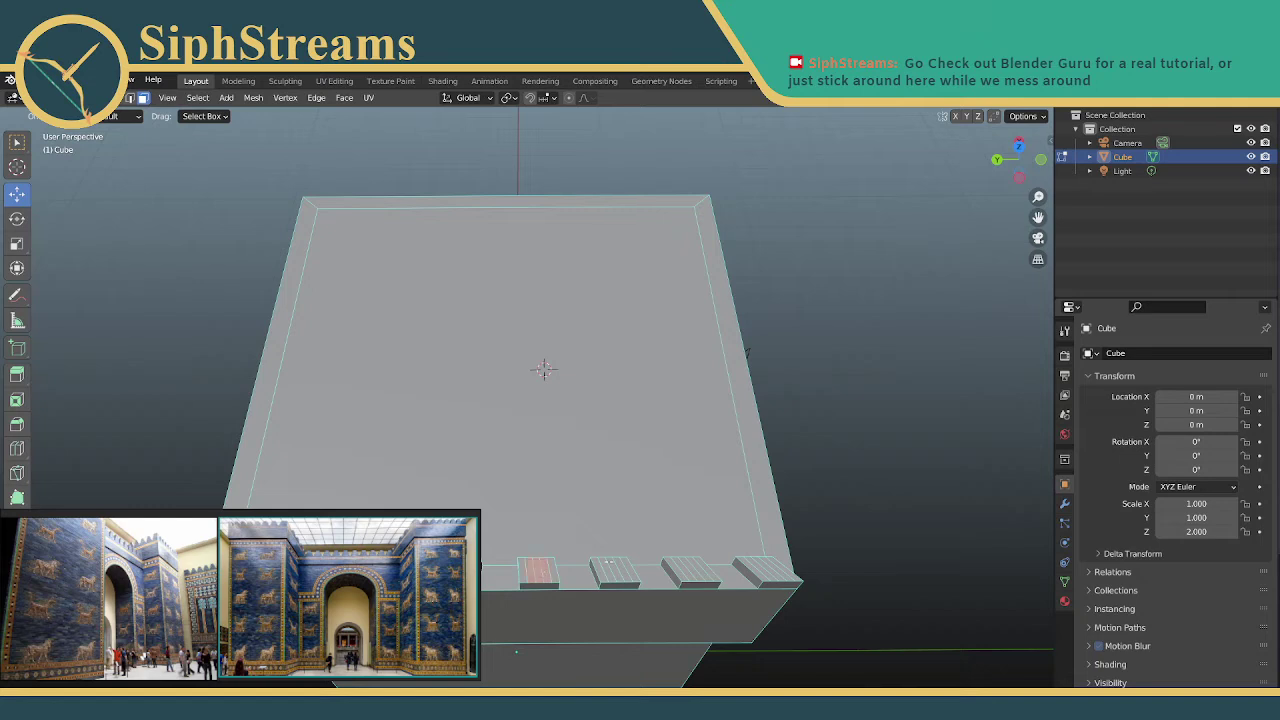
{"action": "left_click", "coordinate": [618, 570], "text": "shift"}
{"action": "left_click", "coordinate": [687, 567], "text": "shift"}
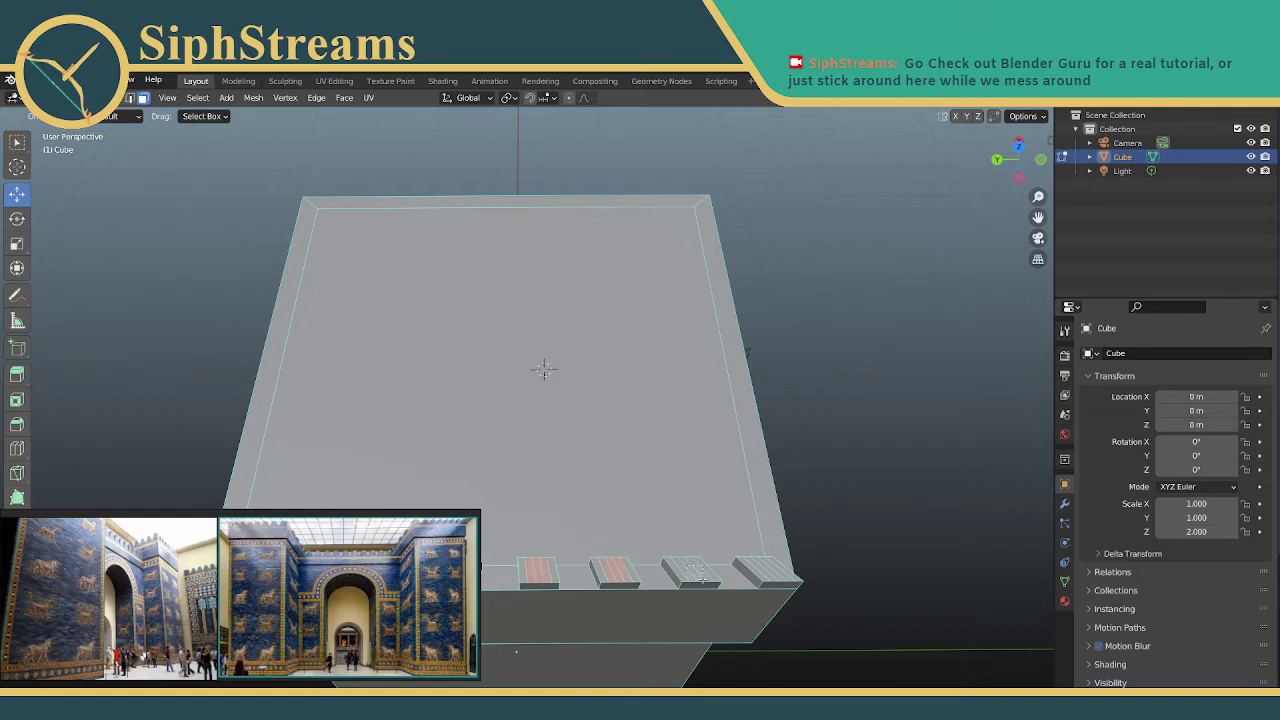
{"action": "left_click", "coordinate": [770, 569], "text": "shift"}
{"action": "mouse_move", "coordinate": [561, 498]}
{"action": "middle_mouse_down"}
{"action": "mouse_move", "coordinate": [563, 209]}
{"action": "mouse_move", "coordinate": [580, 266]}
{"action": "mouse_move", "coordinate": [610, 263]}
{"action": "mouse_move", "coordinate": [650, 500]}
{"action": "mouse_move", "coordinate": [677, 528]}
{"action": "mouse_move", "coordinate": [843, 514]}
{"action": "mouse_move", "coordinate": [581, 487]}
{"action": "middle_mouse_up"}
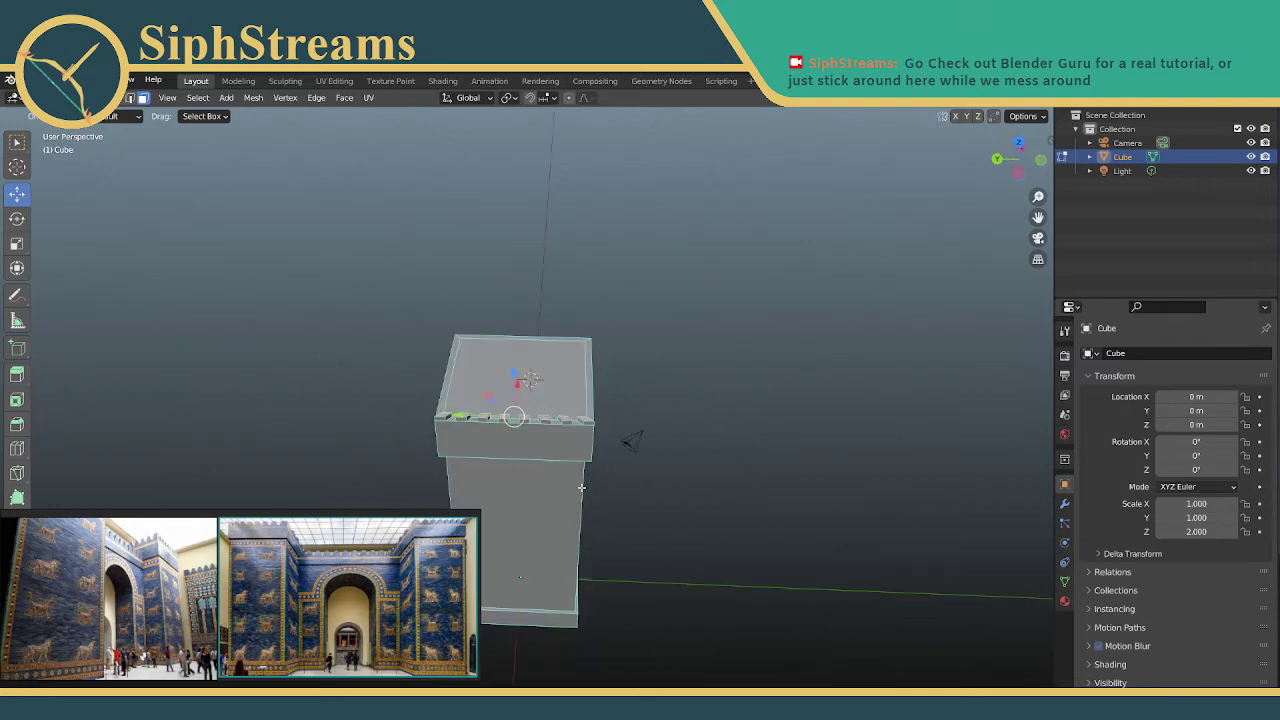
{"action": "scroll", "coordinate": [581, 487], "scroll_direction": "up", "scroll_amount": 10}
{"action": "middle_click_drag", "start_coordinate": [524, 450], "coordinate": [526, 409]}
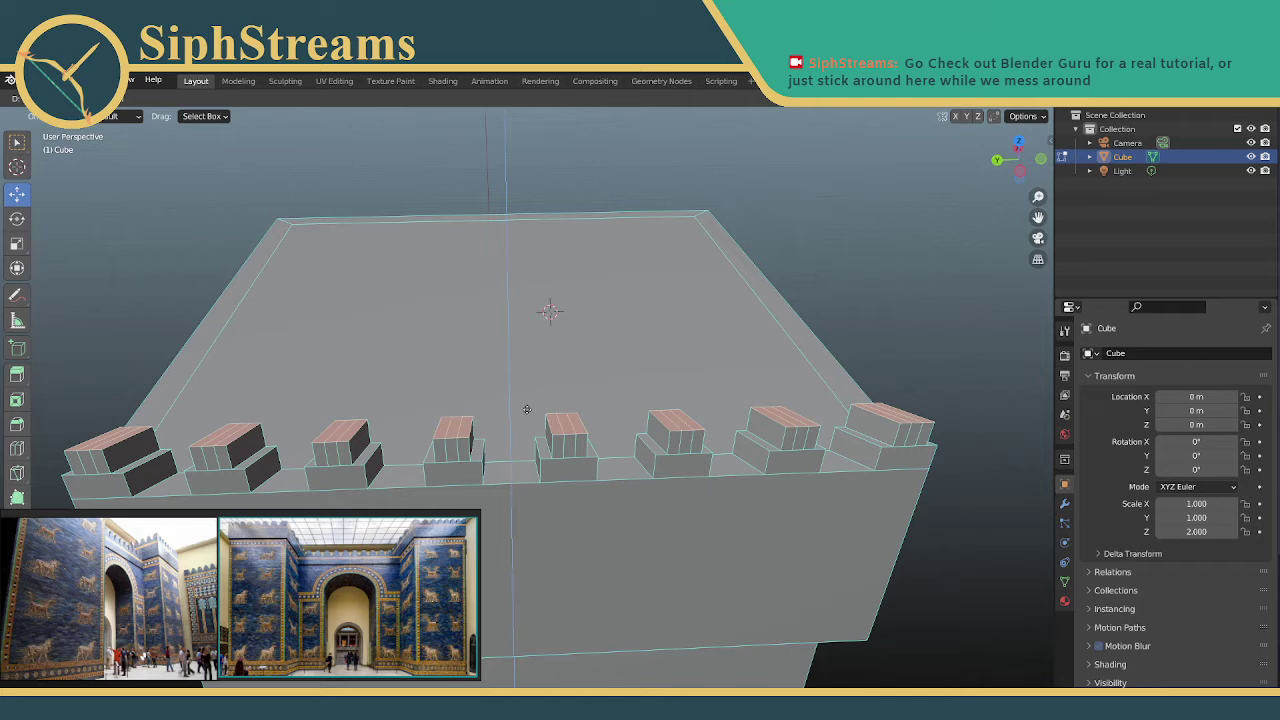
{"action": "key", "text": "Tab"}
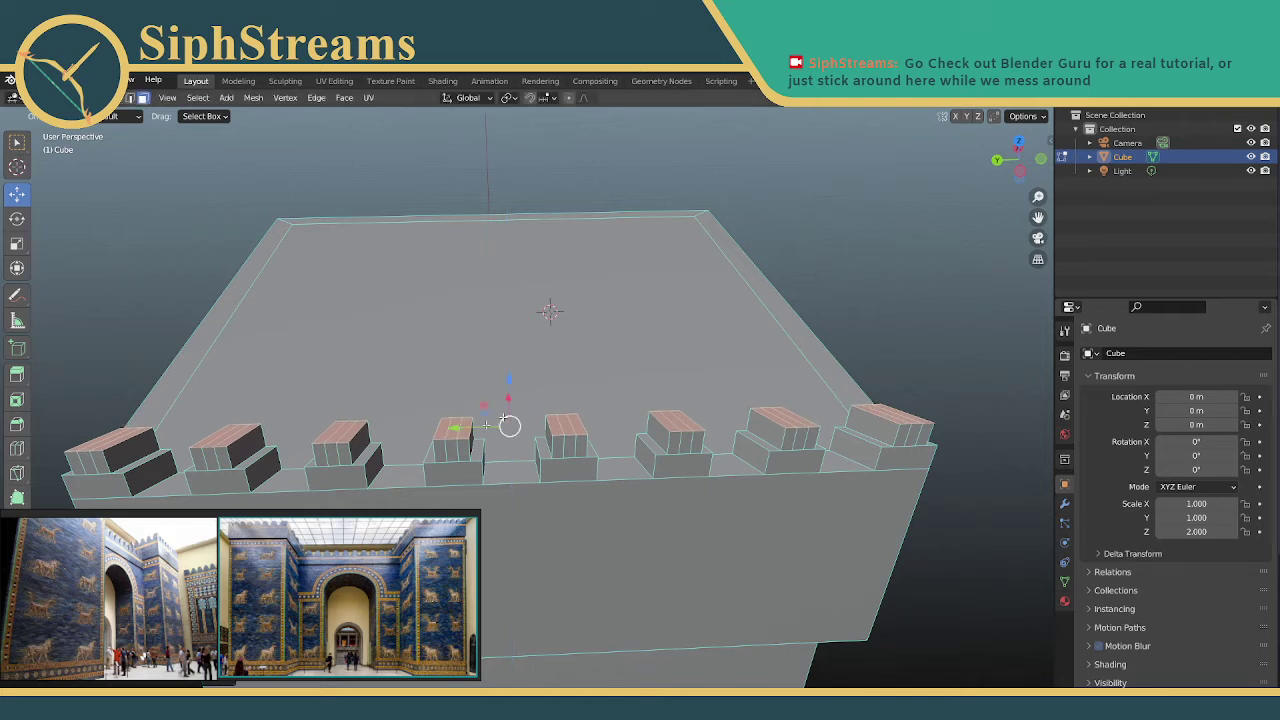
Select the middle top strip of each of the eight merlons, extrude them upward as a third tier, and clear the selection
{"action": "left_click", "coordinate": [112, 438]}
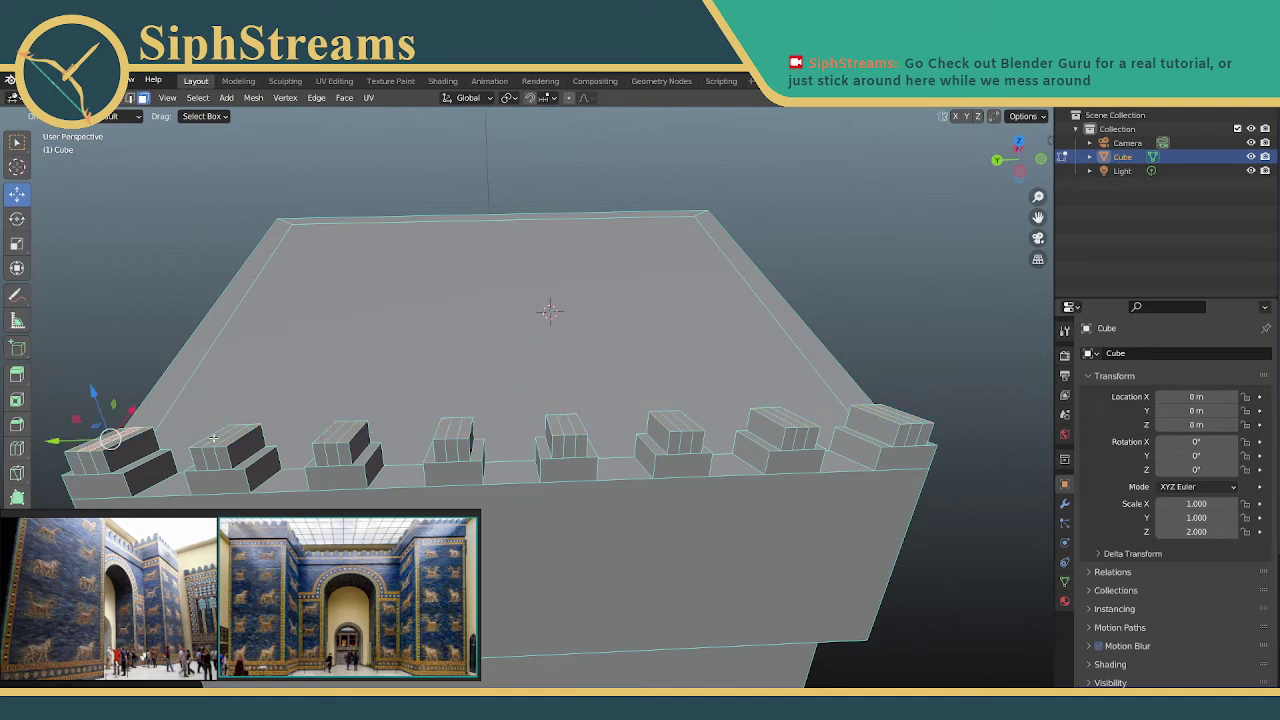
{"action": "left_click", "coordinate": [222, 438], "text": "shift"}
{"action": "left_click", "coordinate": [334, 436], "text": "shift"}
{"action": "left_click", "coordinate": [452, 429], "text": "shift"}
{"action": "left_click", "coordinate": [563, 428], "text": "shift"}
{"action": "left_click", "coordinate": [677, 425], "text": "shift"}
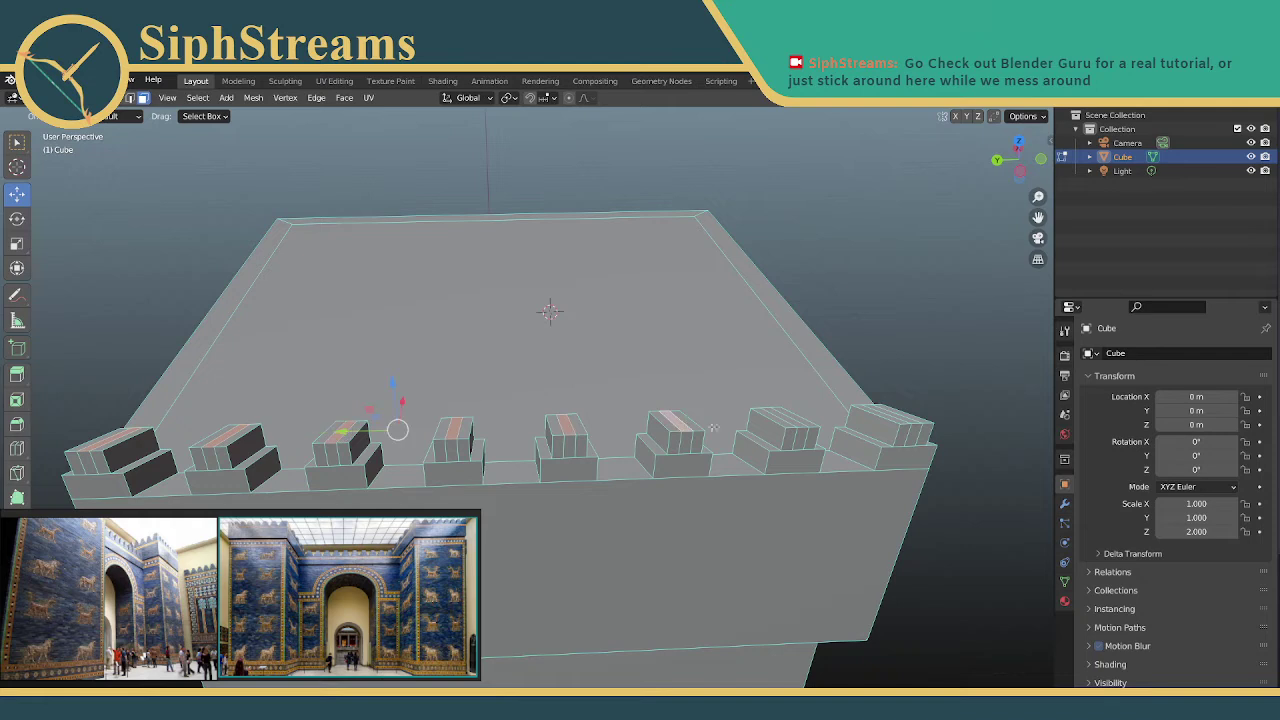
{"action": "left_click", "coordinate": [786, 419], "text": "shift"}
{"action": "left_click", "coordinate": [893, 413], "text": "shift"}
{"action": "key", "text": "e"}
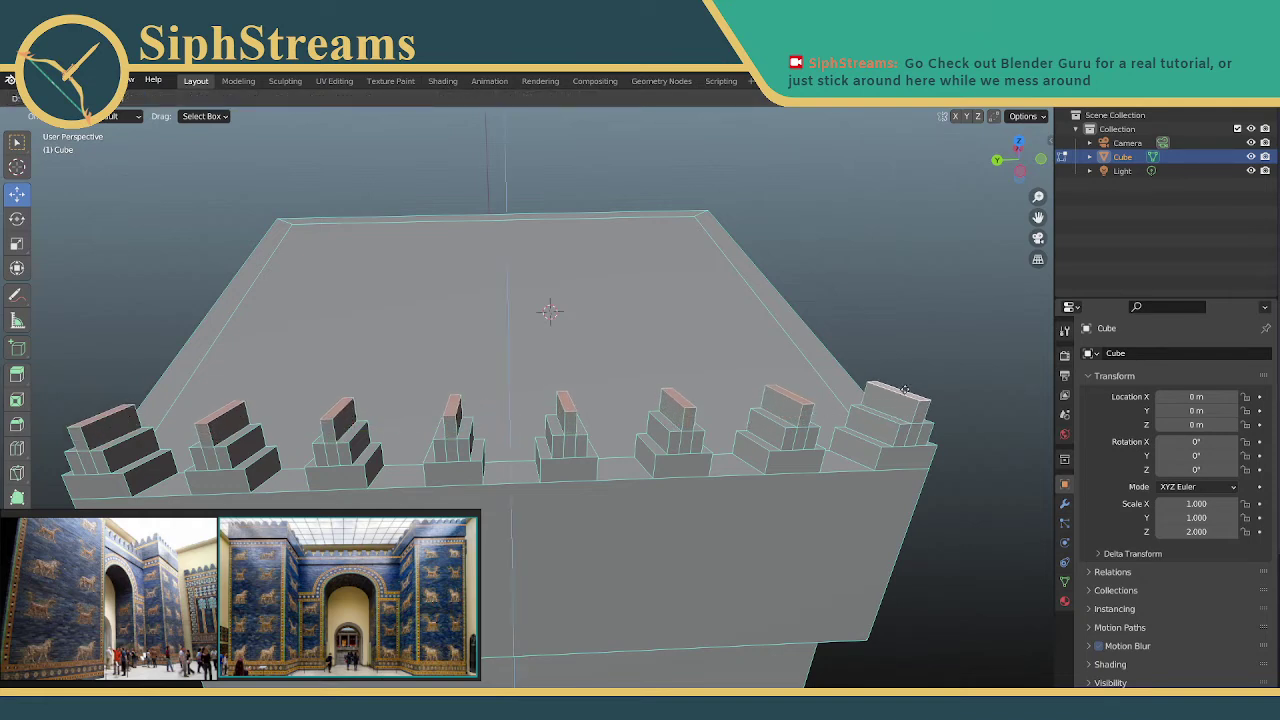
{"action": "left_click", "coordinate": [907, 387]}
{"action": "left_click", "coordinate": [923, 332]}
{"action": "scroll", "coordinate": [923, 331], "scroll_direction": "down", "scroll_amount": 6}
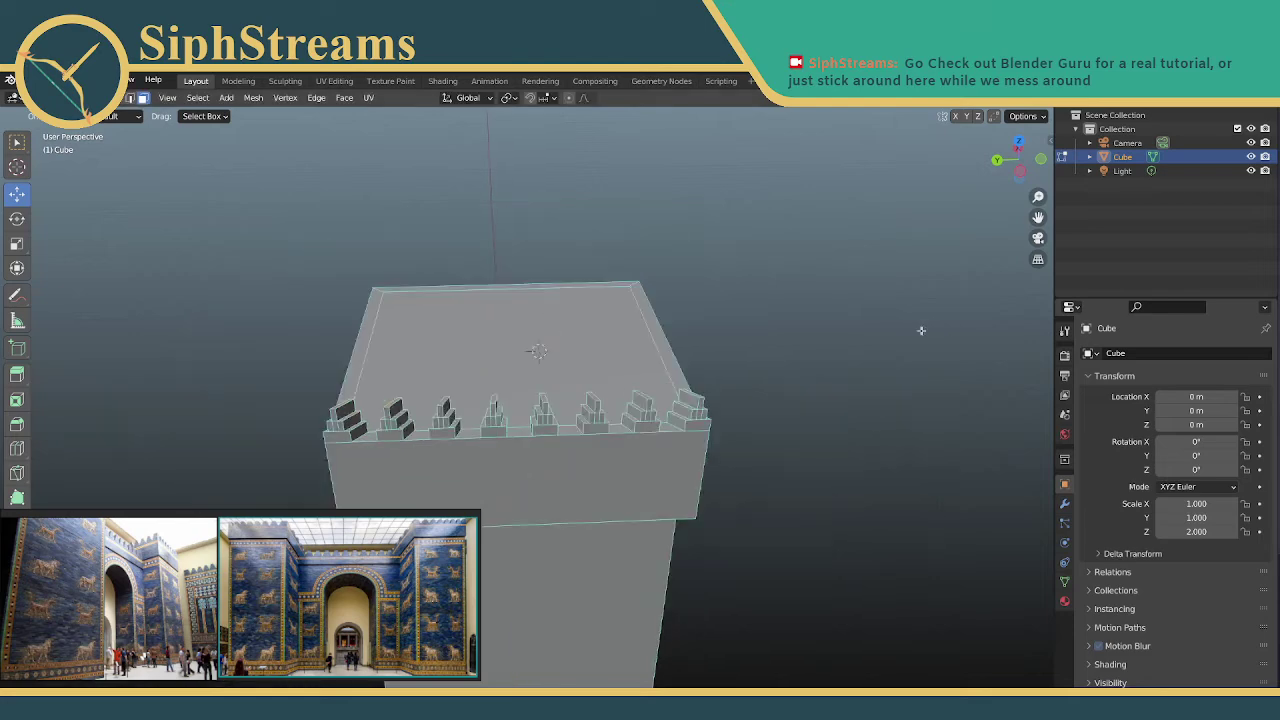
Inspect the merlons and the whole tower from the front and side, and render a test image
{"action": "middle_click_drag", "start_coordinate": [738, 434], "coordinate": [737, 380]}
{"action": "scroll", "coordinate": [737, 381], "scroll_direction": "up", "scroll_amount": 1}
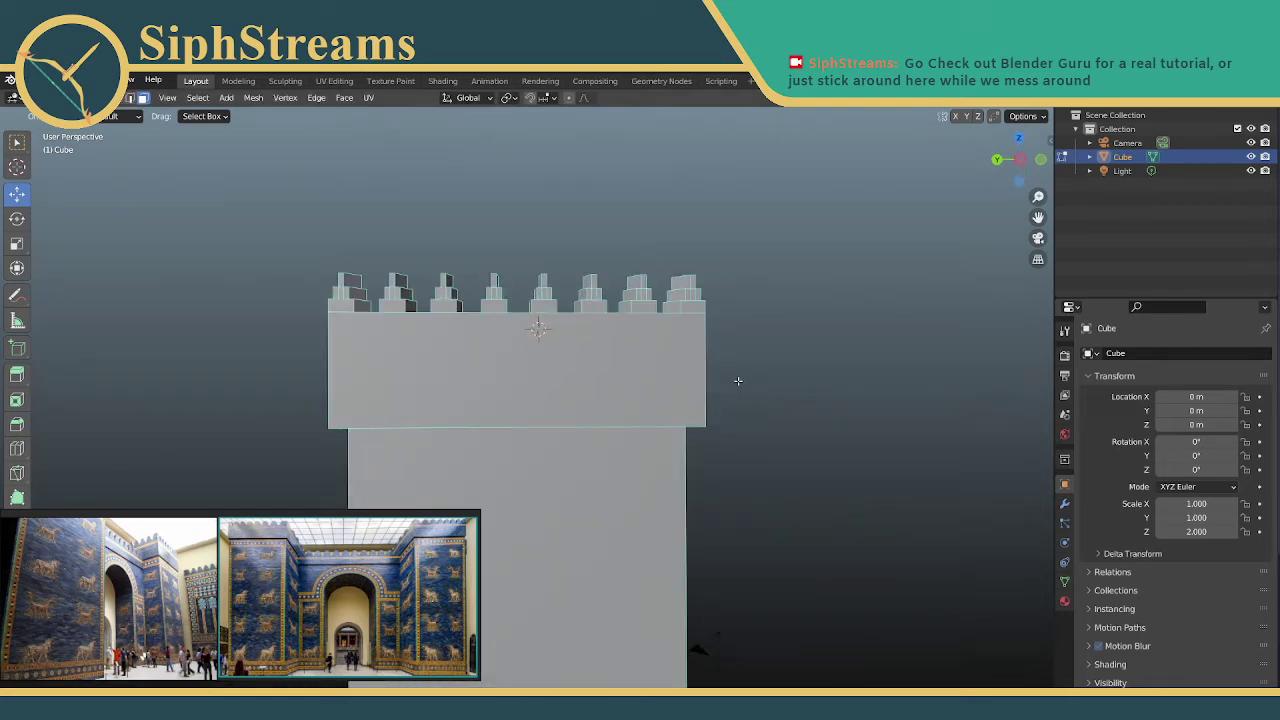
{"action": "middle_click_drag", "start_coordinate": [607, 347], "coordinate": [509, 349]}
{"action": "scroll", "coordinate": [523, 348], "scroll_direction": "down", "scroll_amount": 4}
{"action": "scroll", "coordinate": [536, 427], "scroll_direction": "up", "scroll_amount": 1}
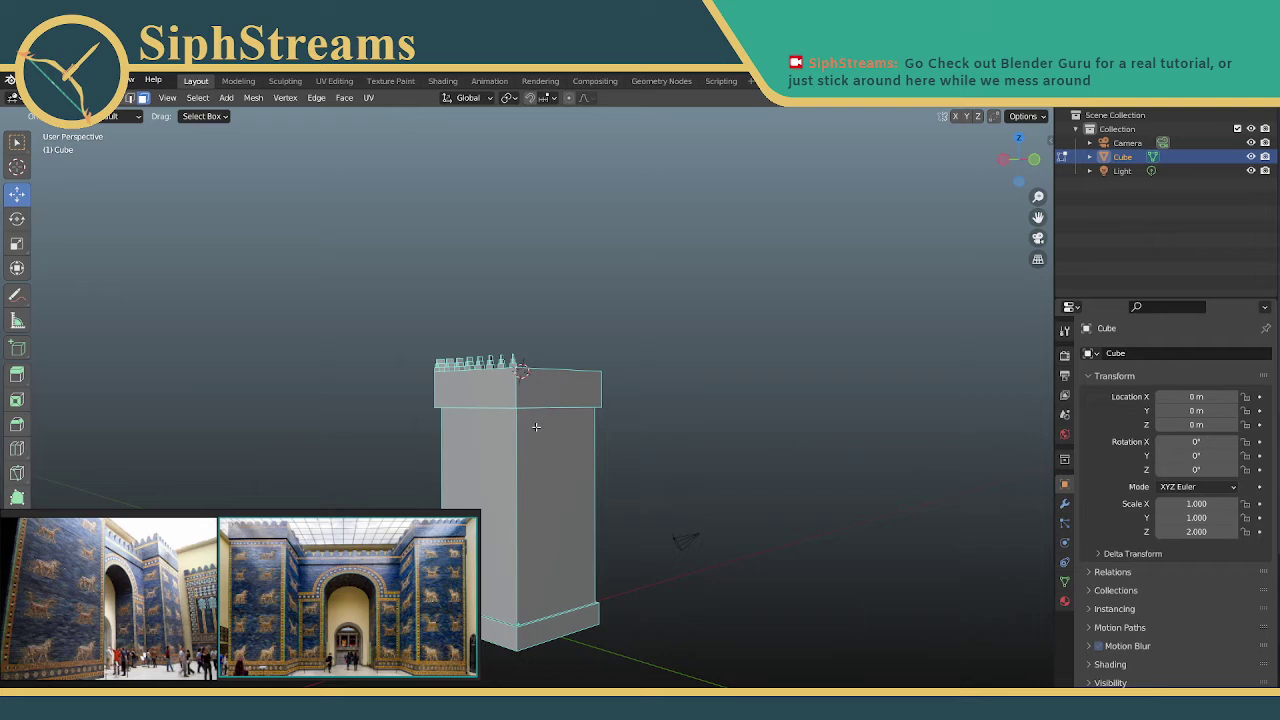
{"action": "key", "text": "F12"}
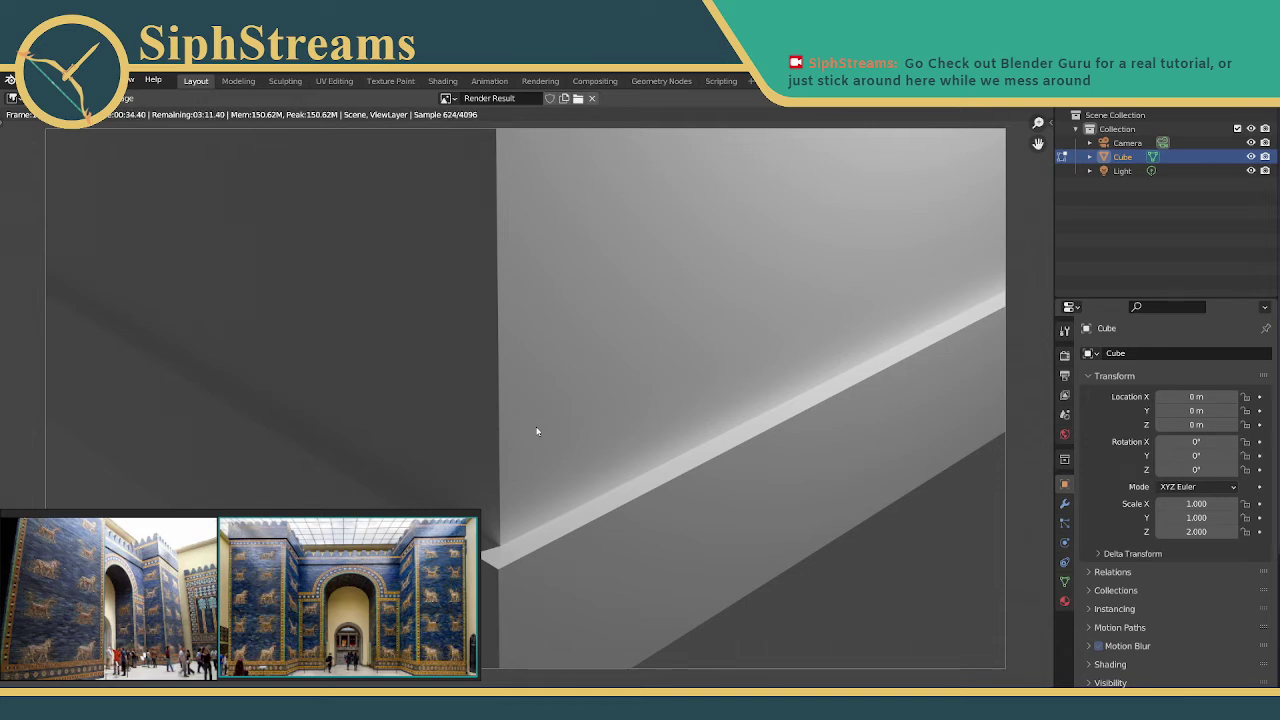
Select the camera, bring up the scene's render settings, and set the Cycles device to GPU Compute
{"action": "left_click", "coordinate": [1064, 355]}
{"action": "left_click", "coordinate": [1064, 330]}
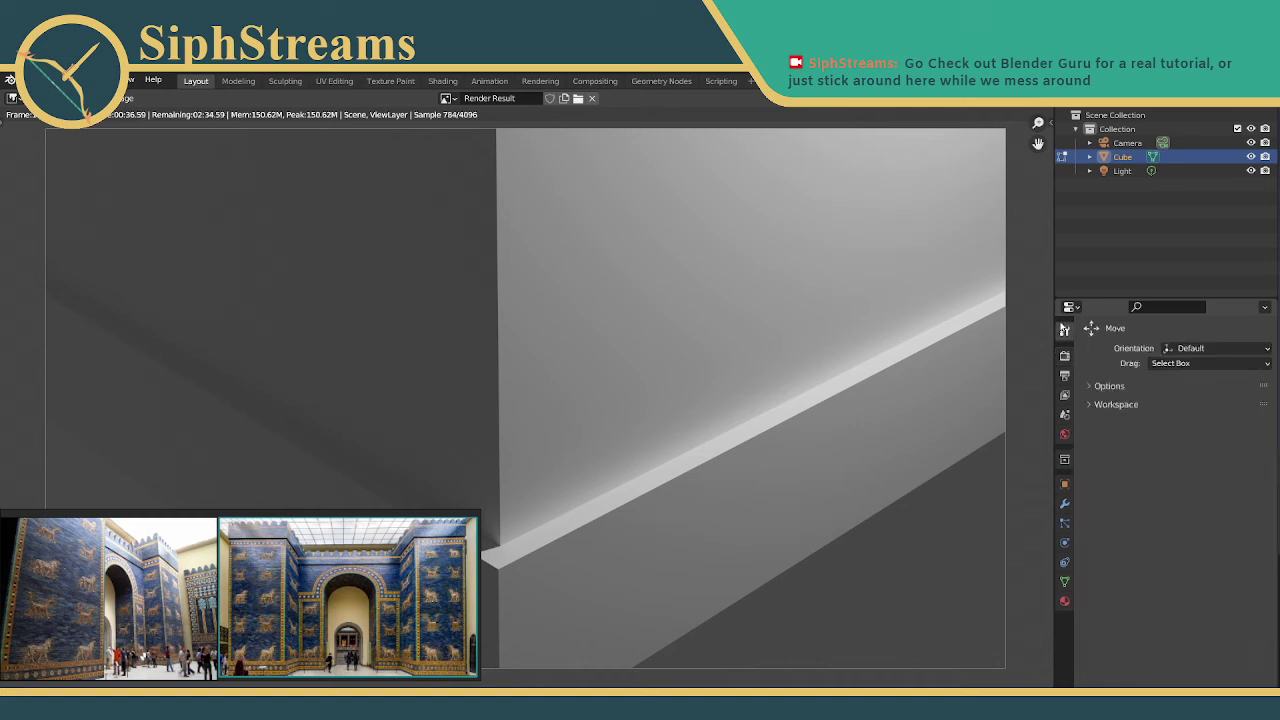
{"action": "left_click", "coordinate": [1064, 394]}
{"action": "left_click", "coordinate": [1064, 375]}
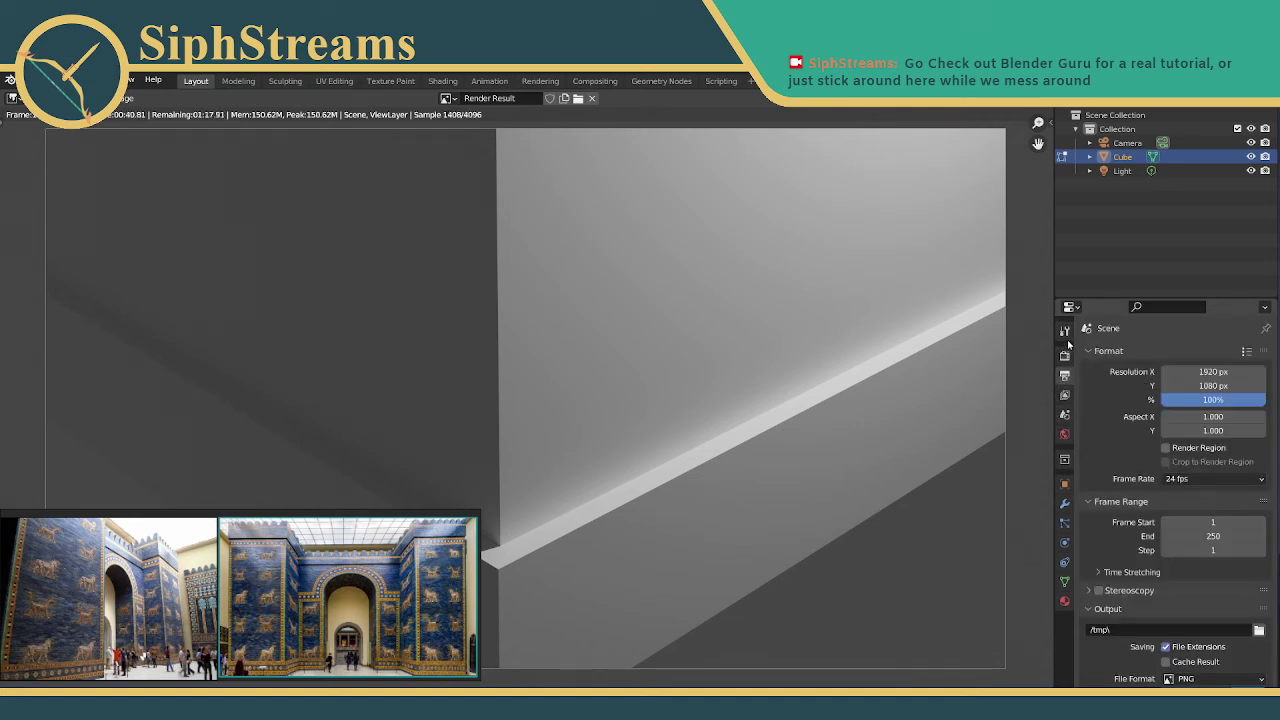
{"action": "left_click_drag", "start_coordinate": [1055, 333], "coordinate": [1049, 333]}
{"action": "left_click", "coordinate": [1118, 143]}
{"action": "left_click", "coordinate": [1057, 356]}
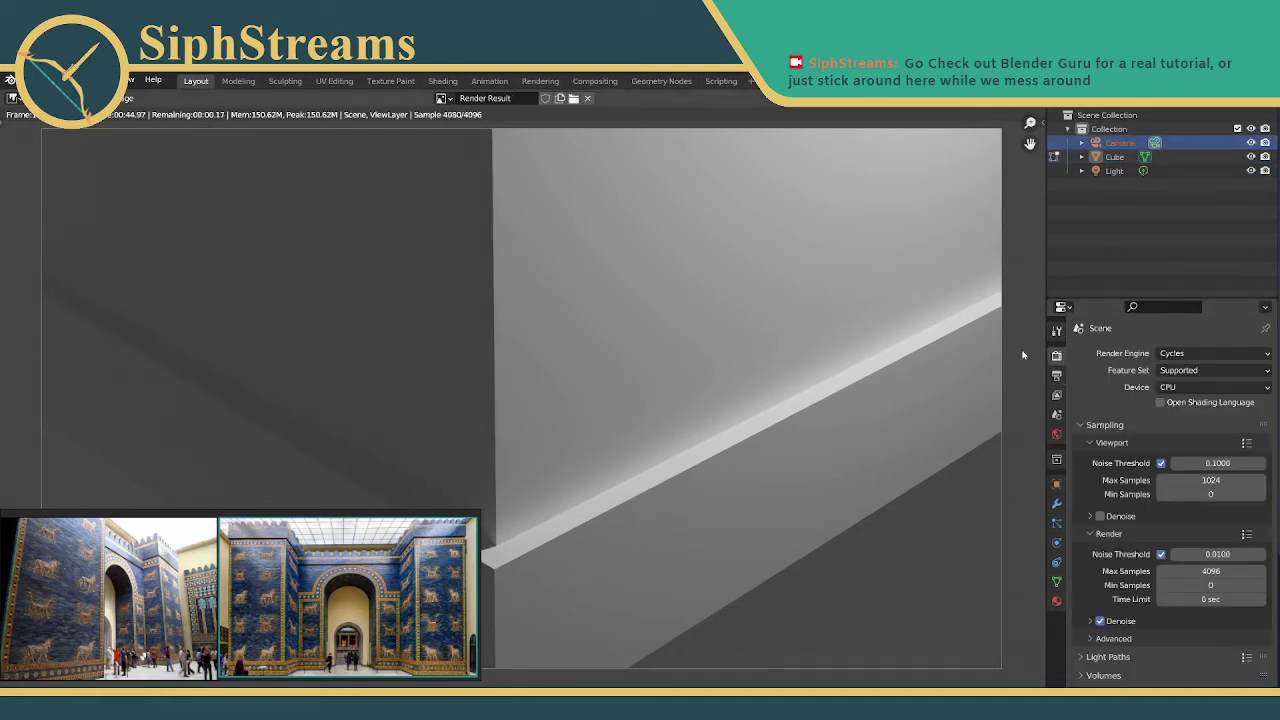
{"action": "left_click", "coordinate": [1196, 355]}
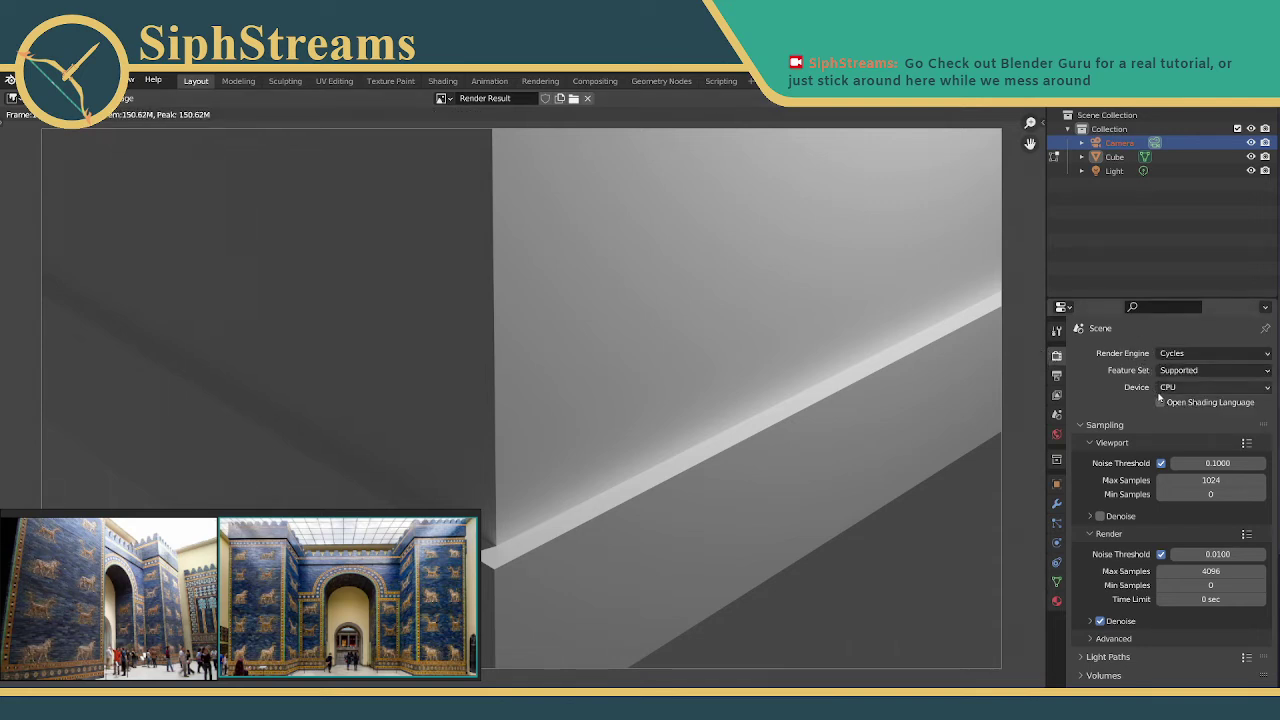
{"action": "left_click", "coordinate": [1160, 388]}
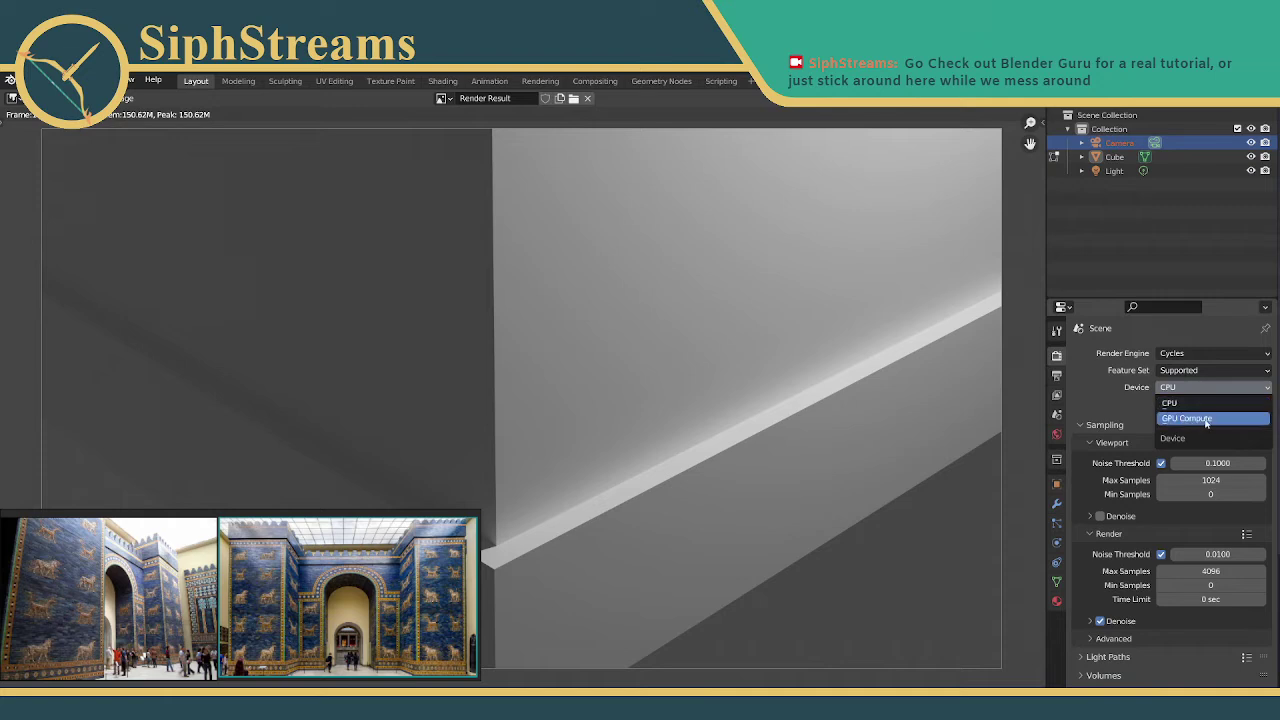
{"action": "left_click", "coordinate": [1206, 419]}
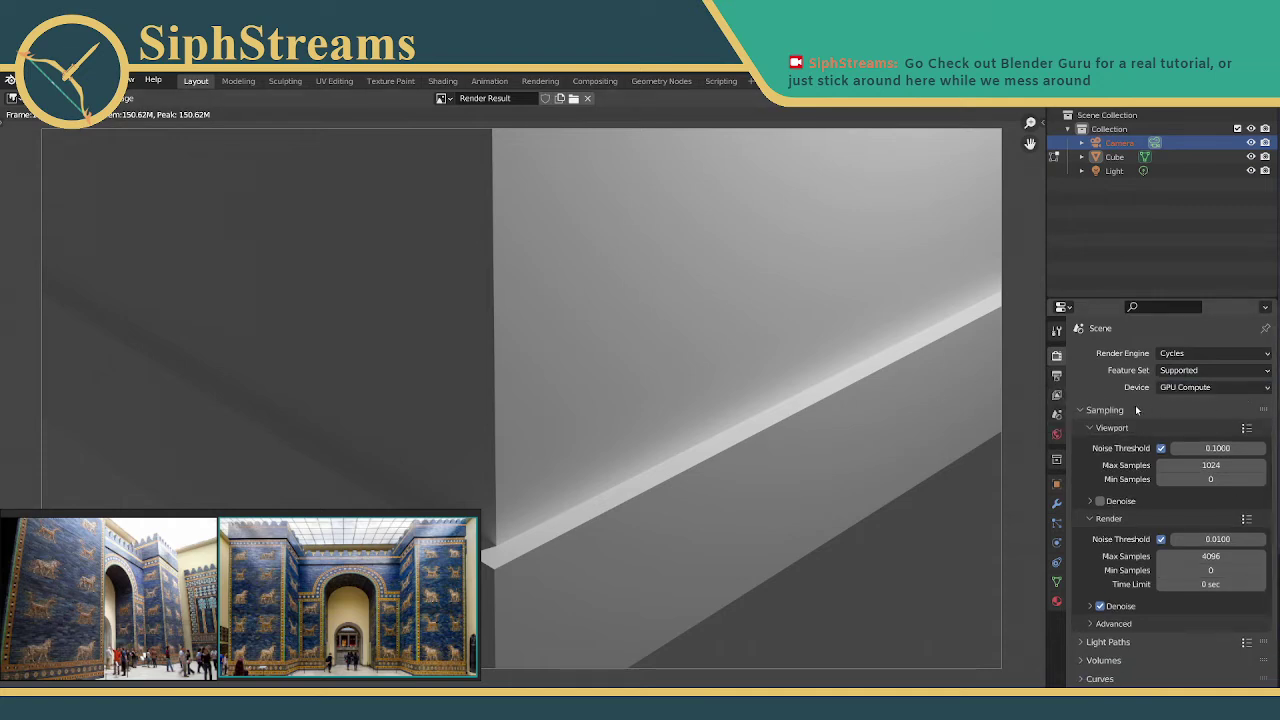
Set the render's Max Samples to 150 with its Denoise options expanded, render the image again, and close the result
{"action": "scroll", "coordinate": [1133, 408], "scroll_direction": "down", "scroll_amount": 1}
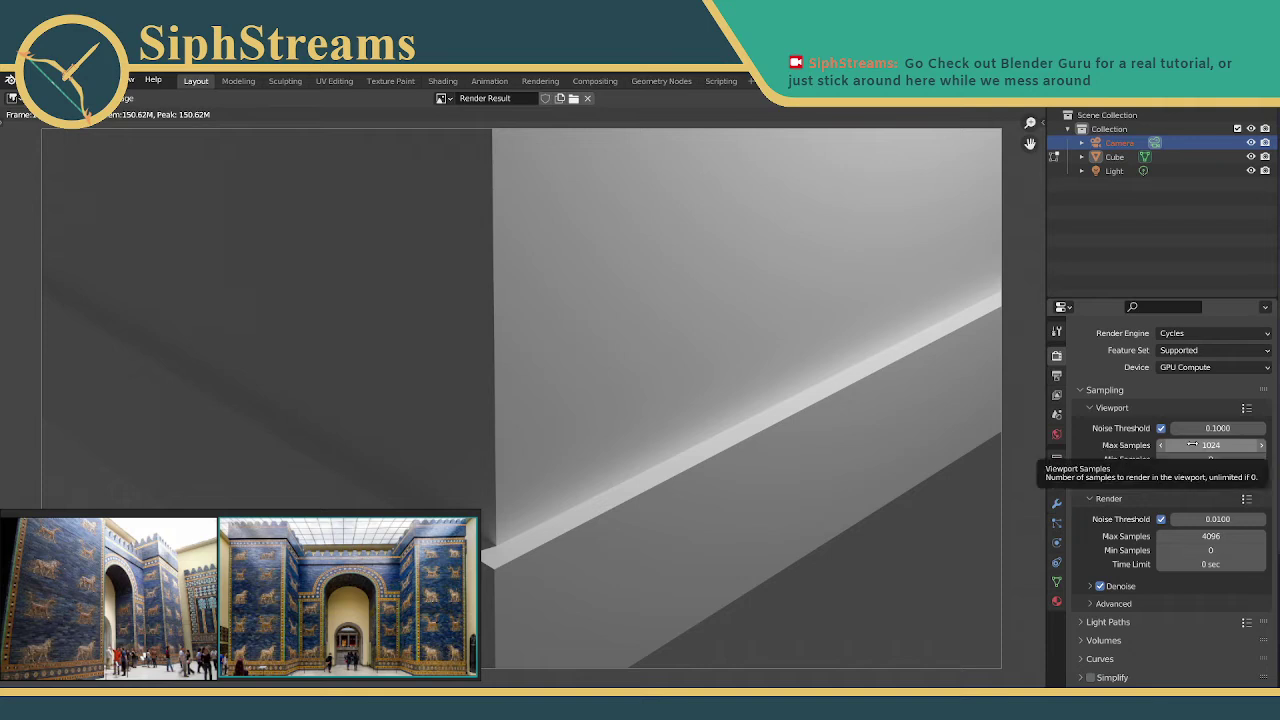
{"action": "left_click", "coordinate": [1187, 536]}
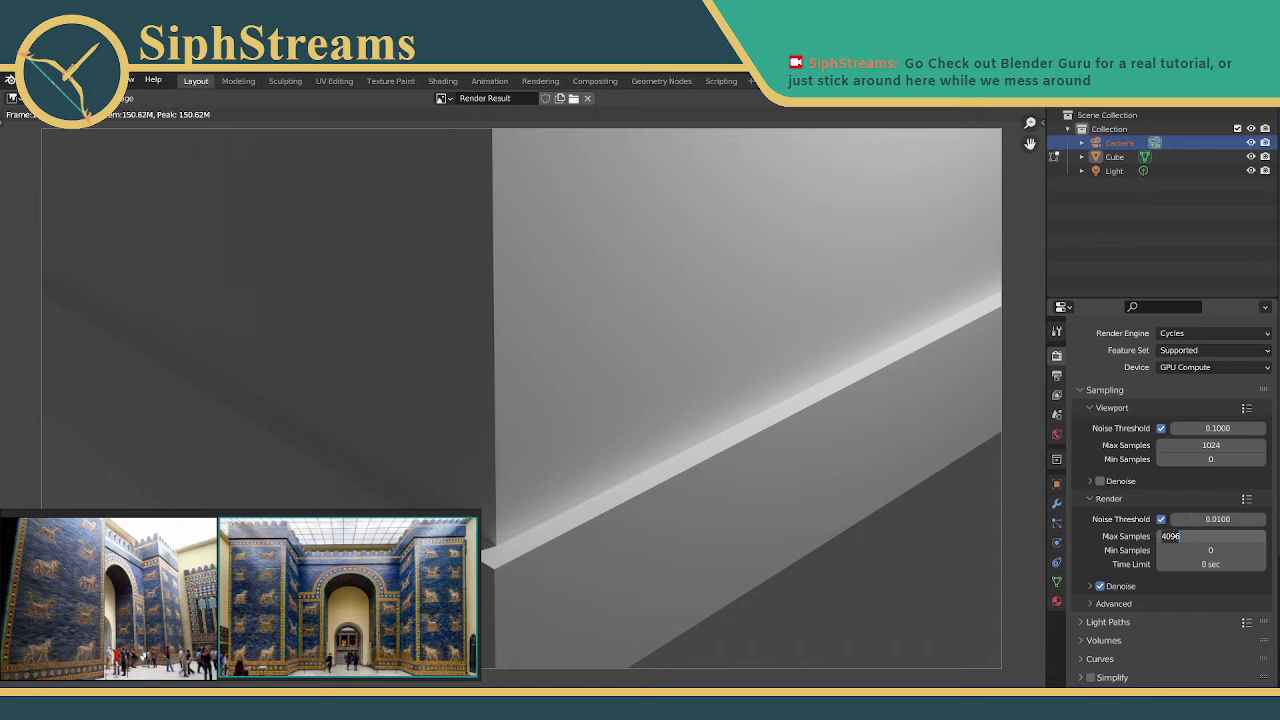
{"action": "key", "text": "Return"}
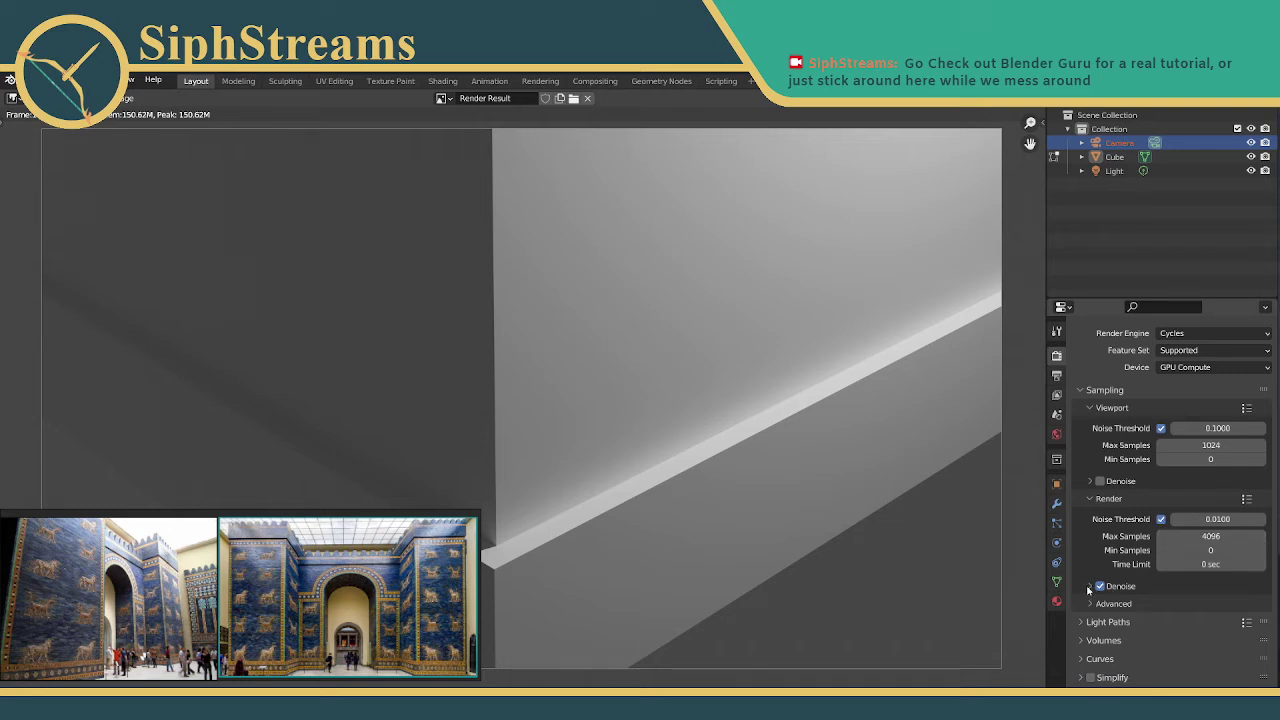
{"action": "left_click", "coordinate": [1120, 586]}
{"action": "scroll", "coordinate": [1125, 553], "scroll_direction": "down", "scroll_amount": 1}
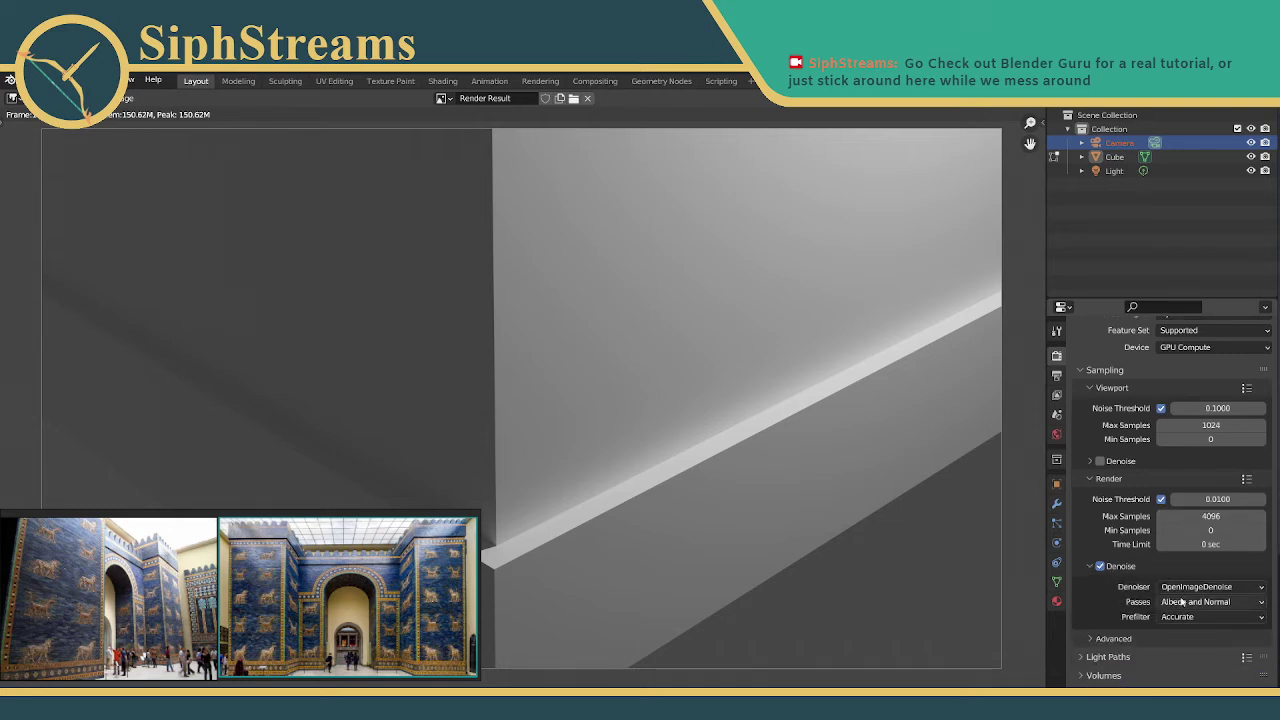
{"action": "left_click", "coordinate": [1200, 516]}
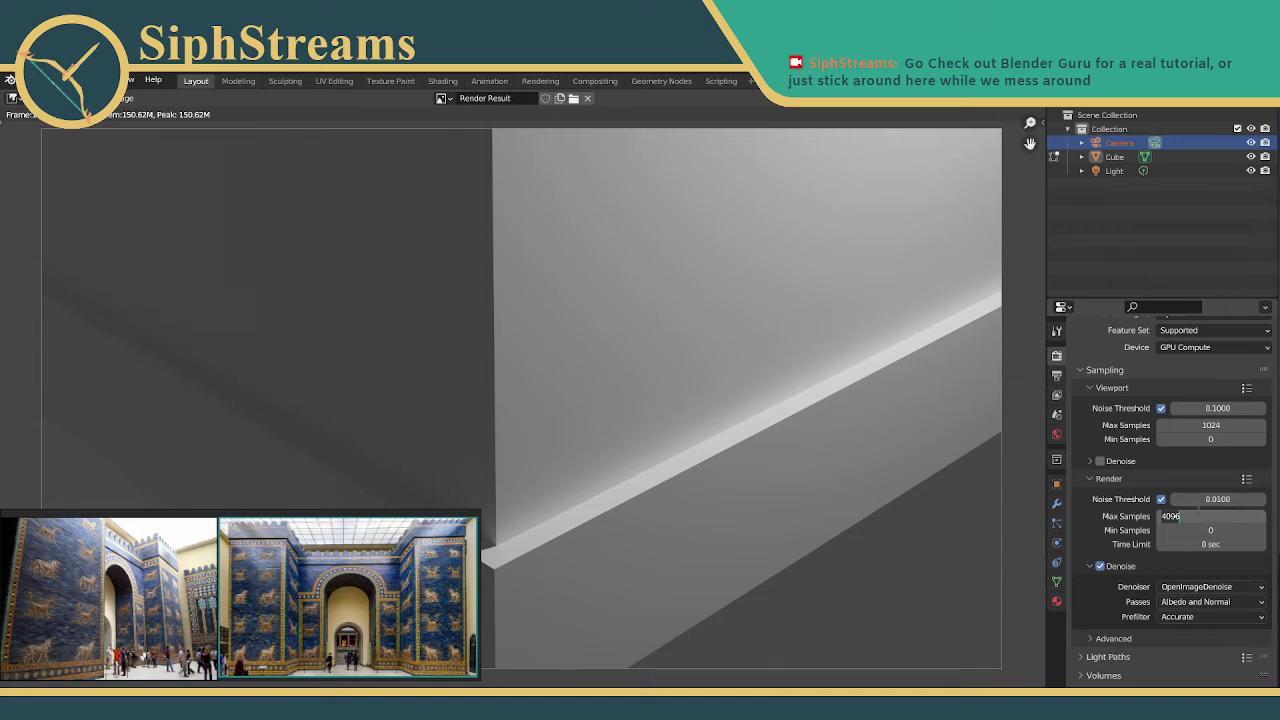
{"action": "type", "text": "150"}
{"action": "key", "text": "Return"}
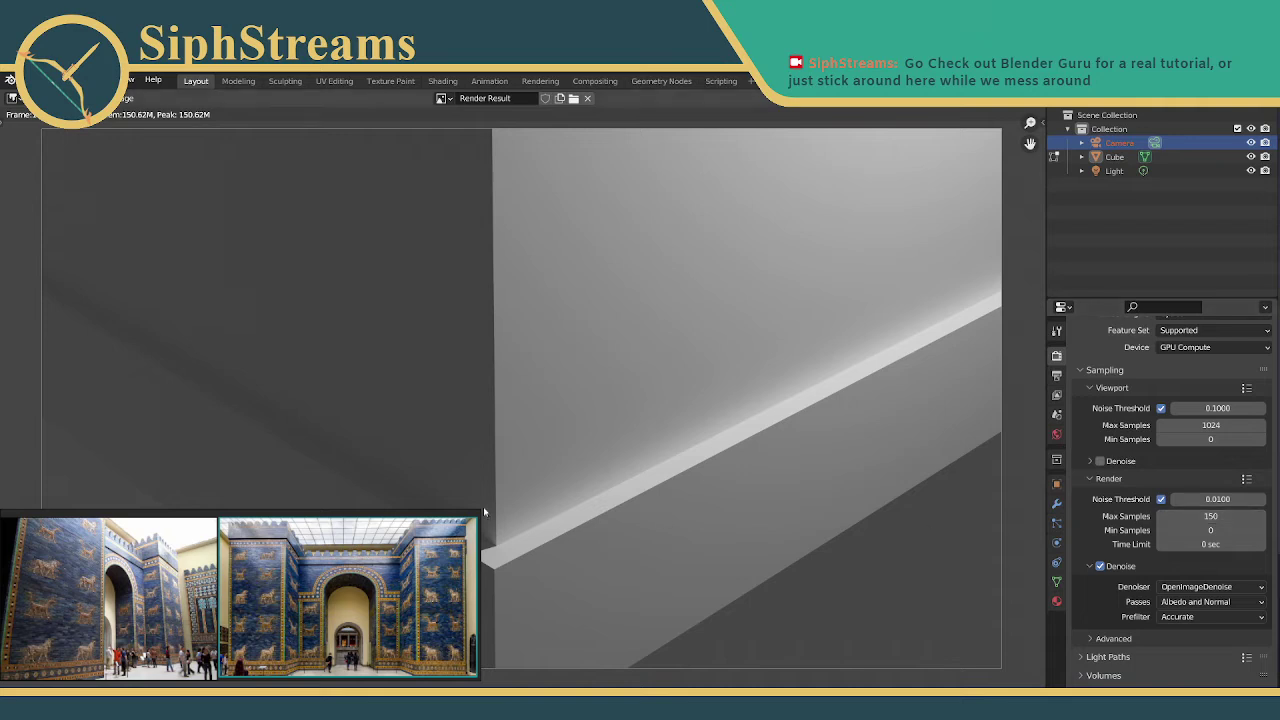
{"action": "key", "text": "F12"}
{"action": "key", "text": "Escape"}
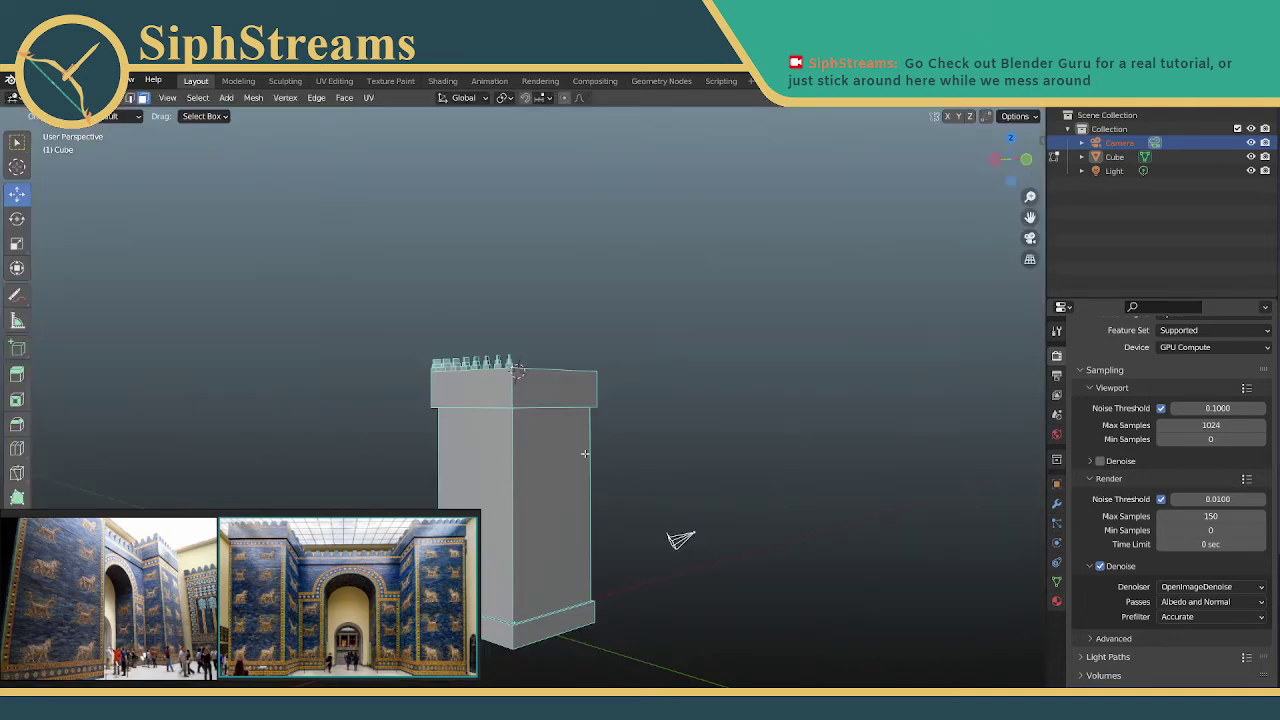
Check the tower's framing through the camera, return to the free view, and switch from Edit Mode to Object Mode
{"action": "scroll", "coordinate": [556, 479], "scroll_direction": "up", "scroll_amount": 1}
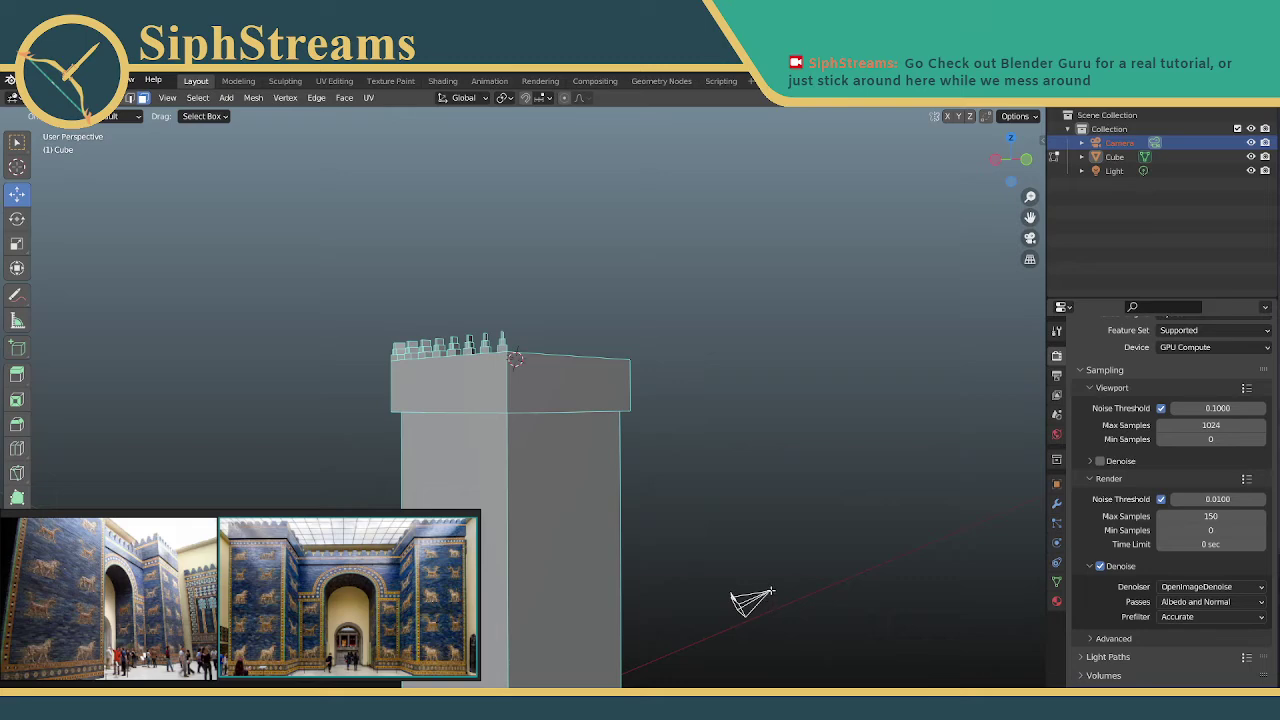
{"action": "left_click", "coordinate": [1031, 238]}
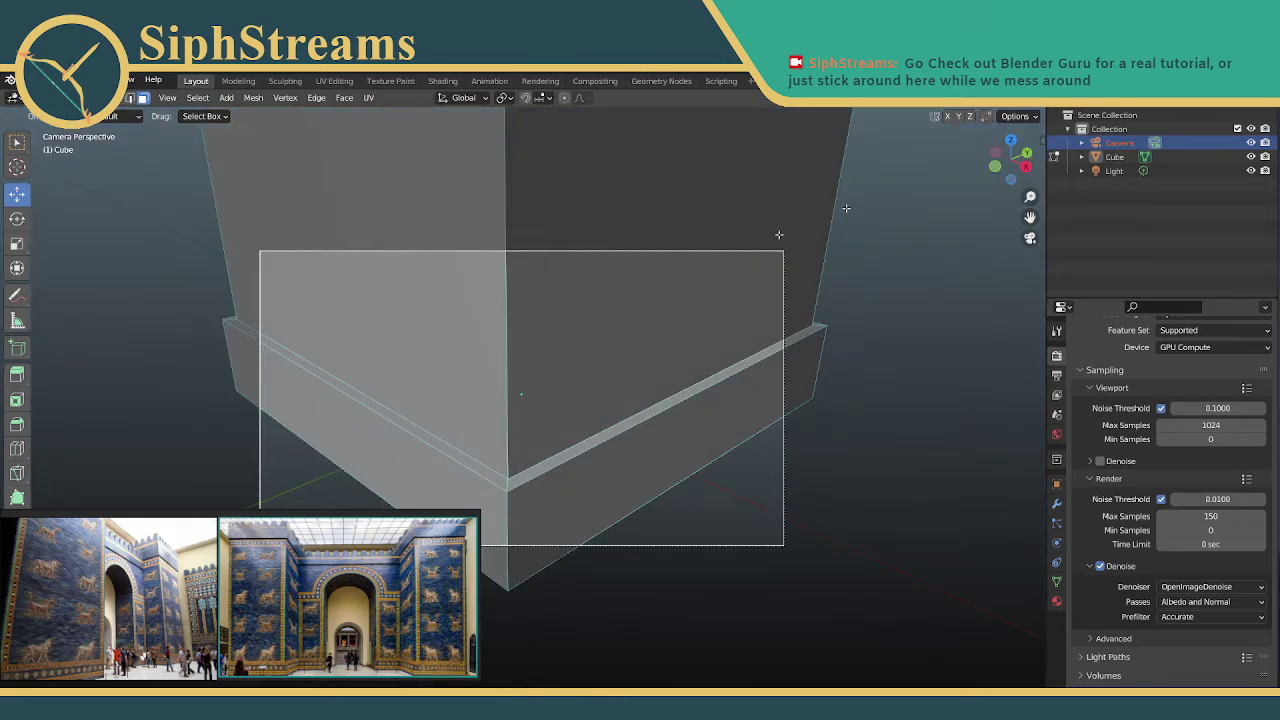
{"action": "right_click", "coordinate": [1031, 243]}
{"action": "left_click", "coordinate": [1031, 243]}
{"action": "left_click", "coordinate": [1030, 238]}
{"action": "left_click", "coordinate": [70, 97]}
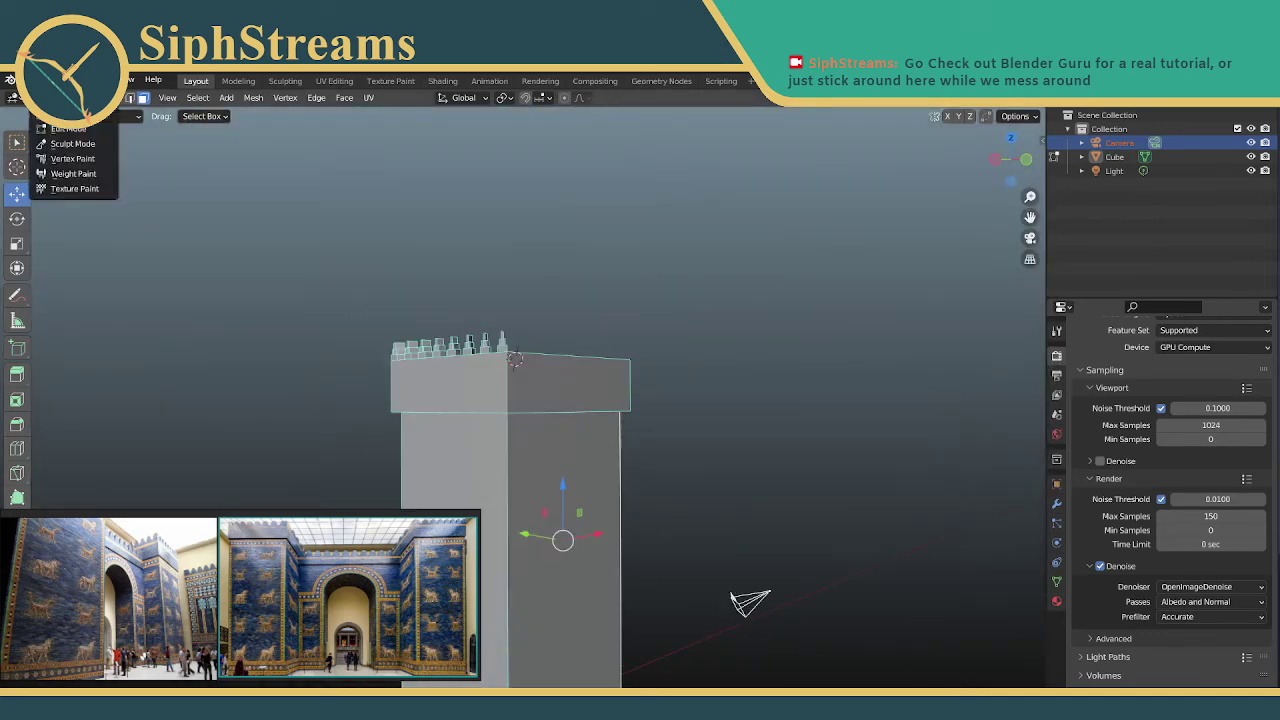
{"action": "left_click", "coordinate": [60, 114]}
Look through the camera in Object Mode, check the active tool's settings, and return to the free view
{"action": "left_click", "coordinate": [1031, 238]}
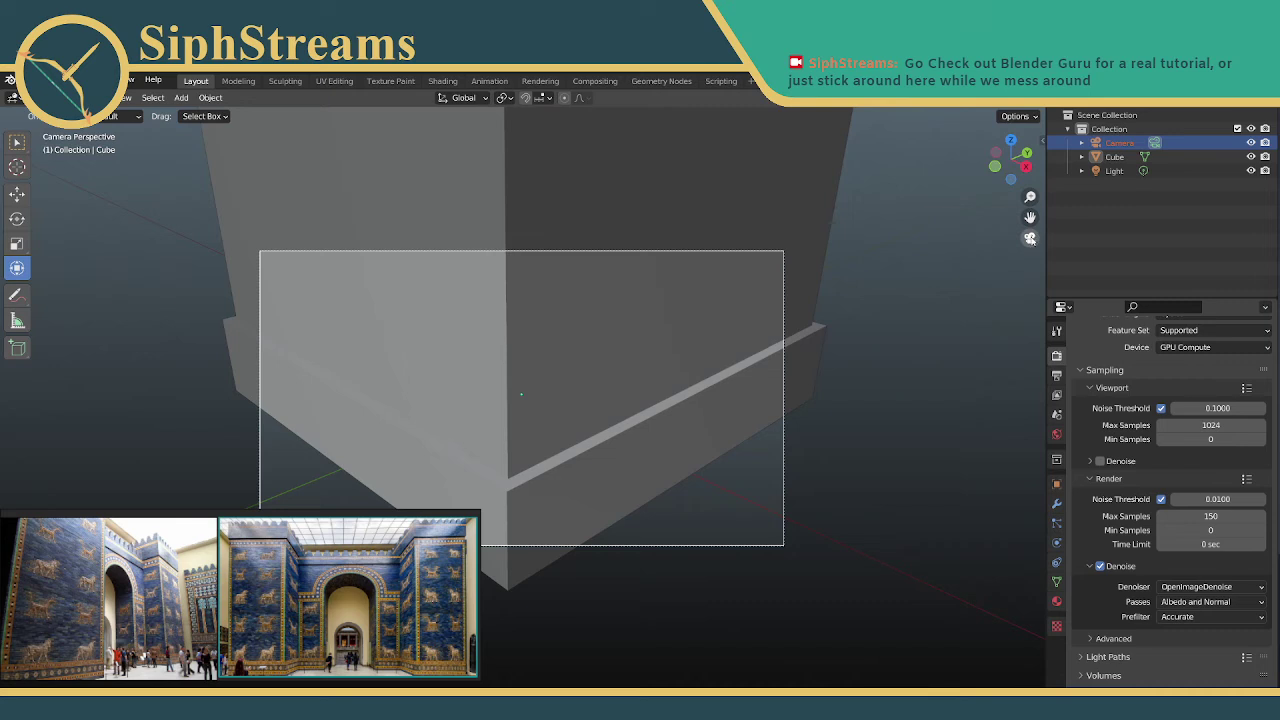
{"action": "right_click", "coordinate": [1031, 238]}
{"action": "left_click", "coordinate": [1031, 240]}
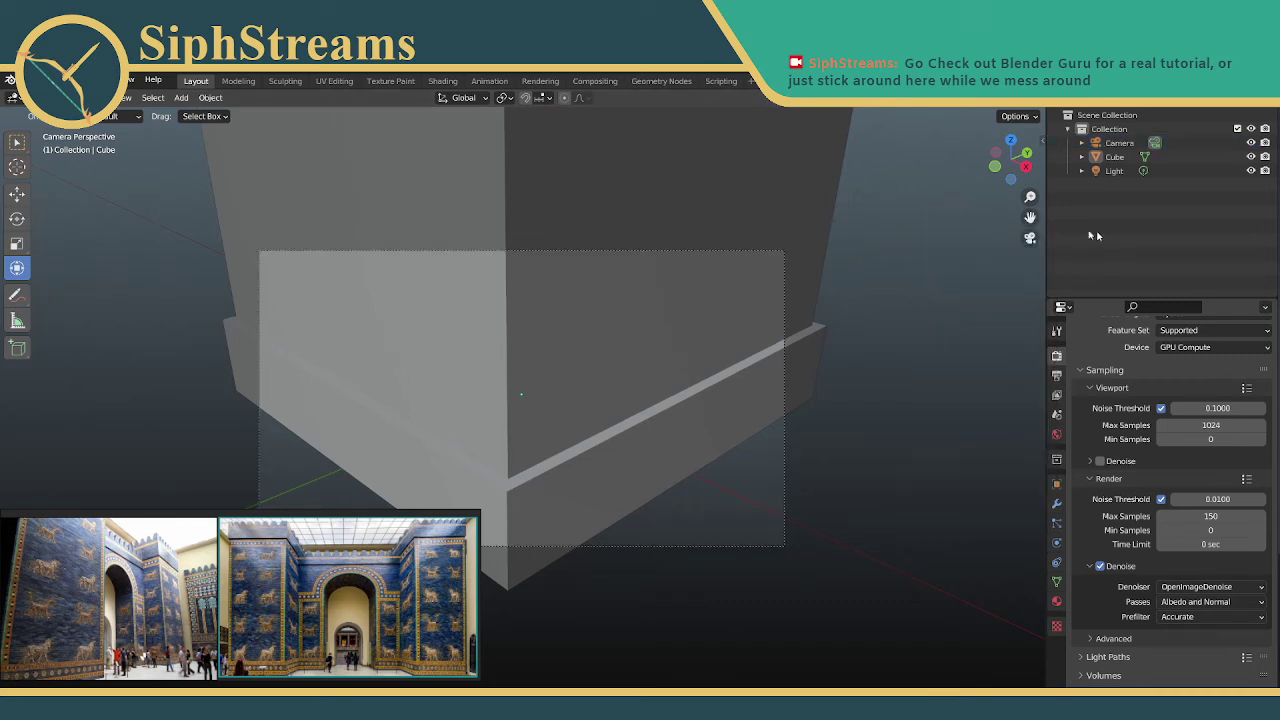
{"action": "left_click", "coordinate": [1056, 331]}
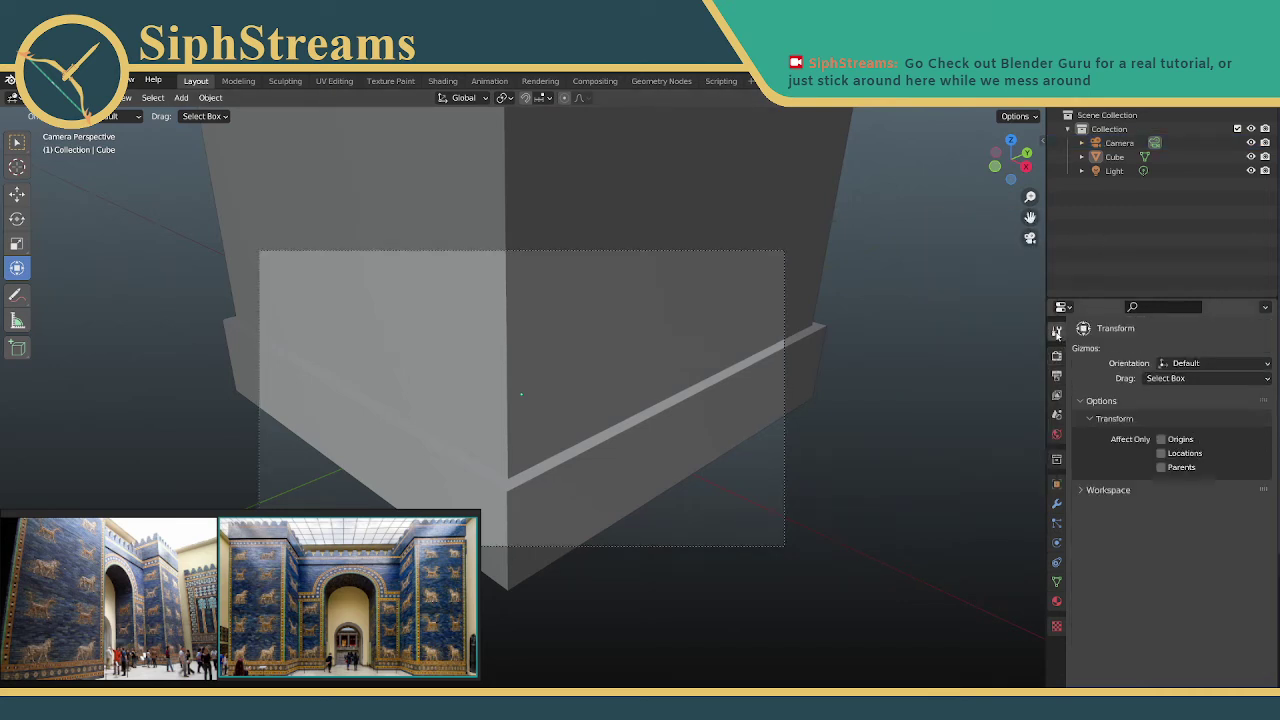
{"action": "left_click", "coordinate": [1031, 239]}
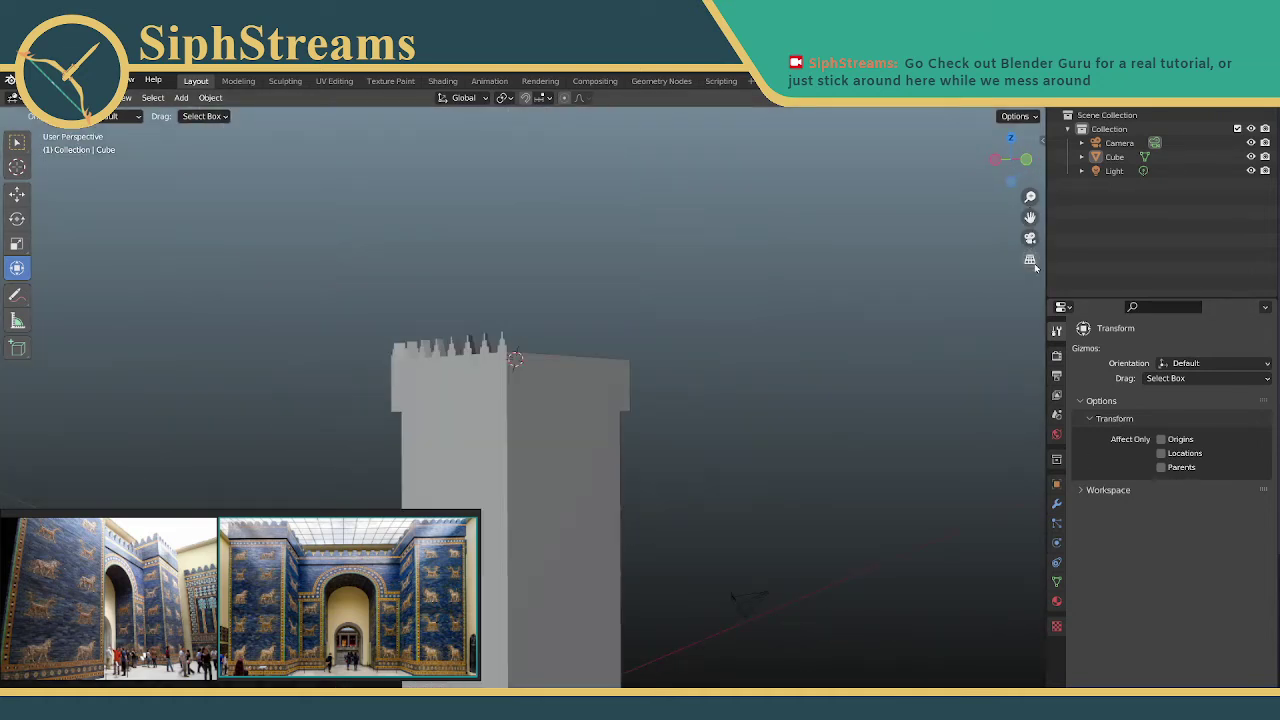
Compare the tower and its stepped merlons in orthographic and perspective projection from several angles, ending in perspective
{"action": "left_click", "coordinate": [1030, 261]}
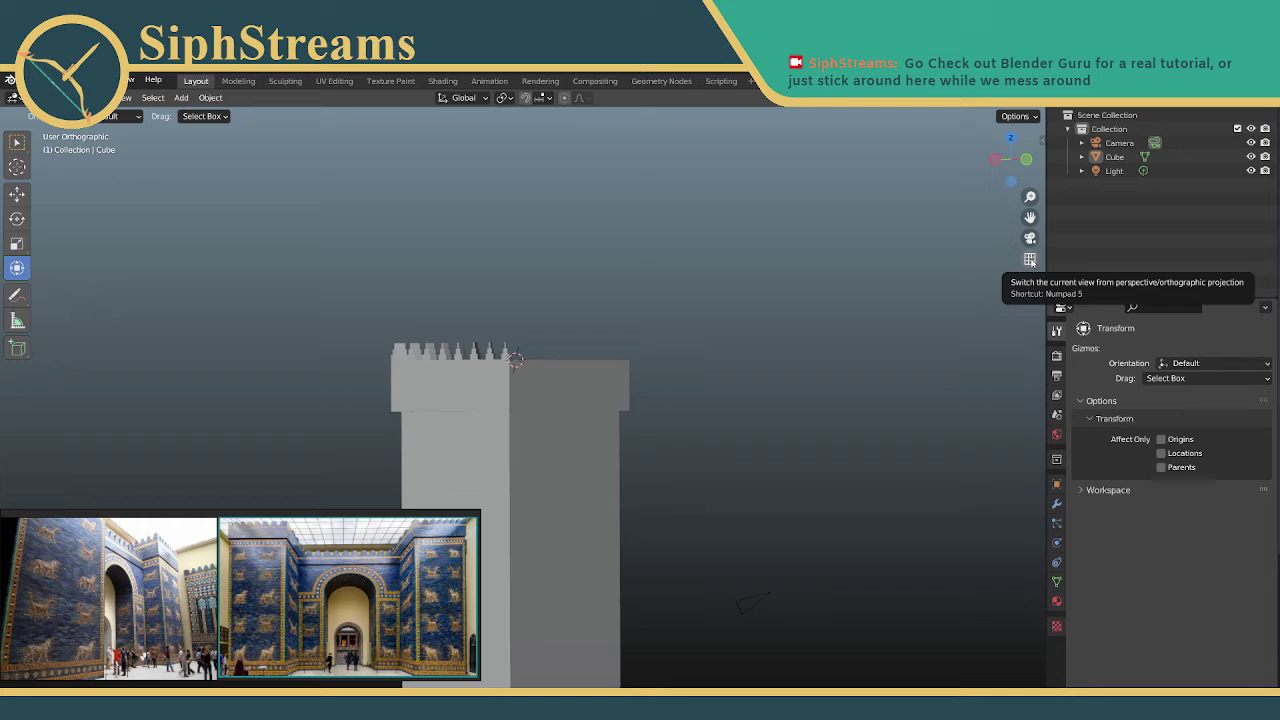
{"action": "middle_click_drag", "start_coordinate": [700, 391], "coordinate": [523, 414]}
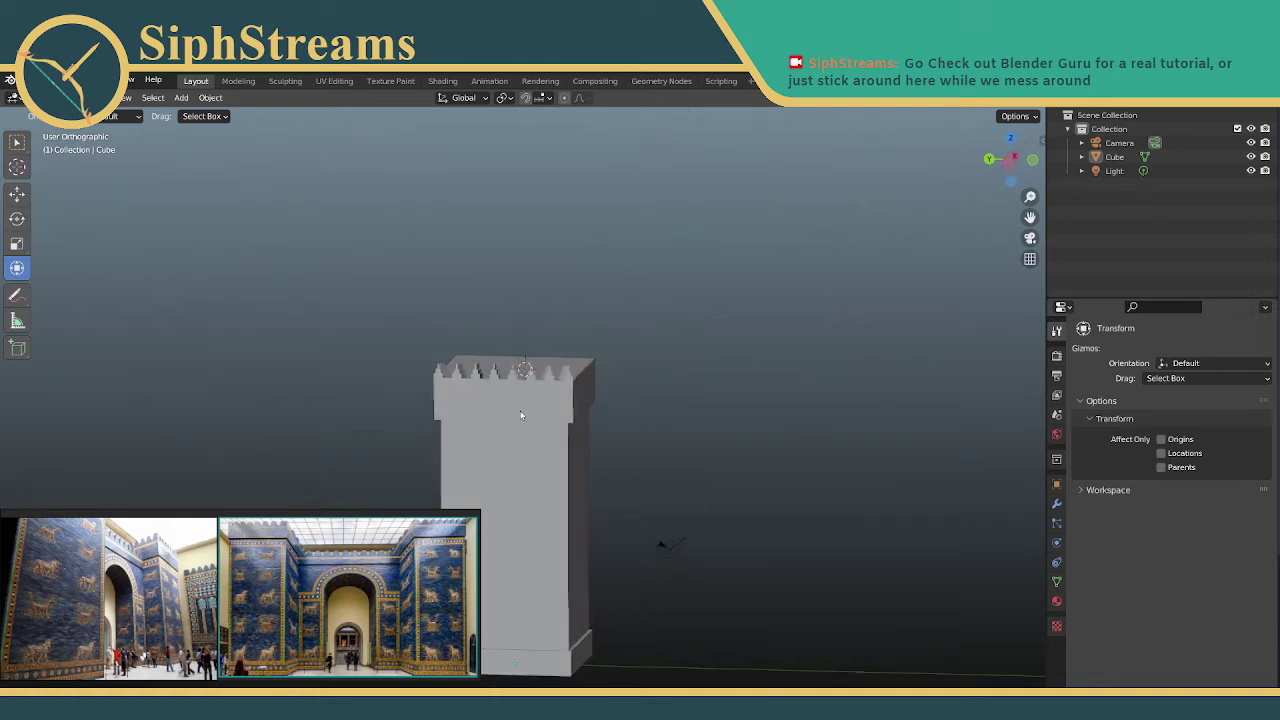
{"action": "left_click", "coordinate": [1030, 260]}
{"action": "scroll", "coordinate": [484, 362], "scroll_direction": "down", "scroll_amount": 1}
{"action": "middle_click_drag", "start_coordinate": [518, 340], "coordinate": [383, 258]}
{"action": "scroll", "coordinate": [472, 351], "scroll_direction": "down", "scroll_amount": 1}
{"action": "scroll", "coordinate": [470, 354], "scroll_direction": "up", "scroll_amount": 5}
{"action": "scroll", "coordinate": [374, 255], "scroll_direction": "up", "scroll_amount": 2}
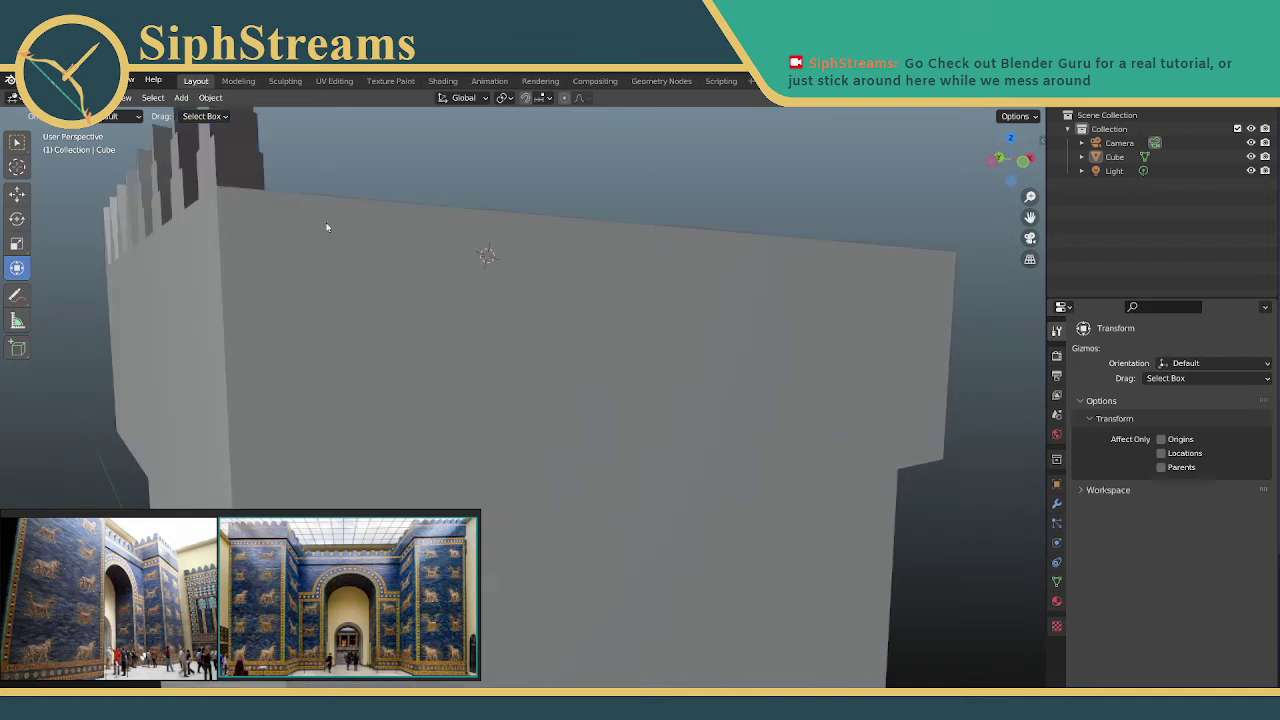
{"action": "middle_click_drag", "start_coordinate": [317, 189], "coordinate": [403, 247], "text": "shift"}
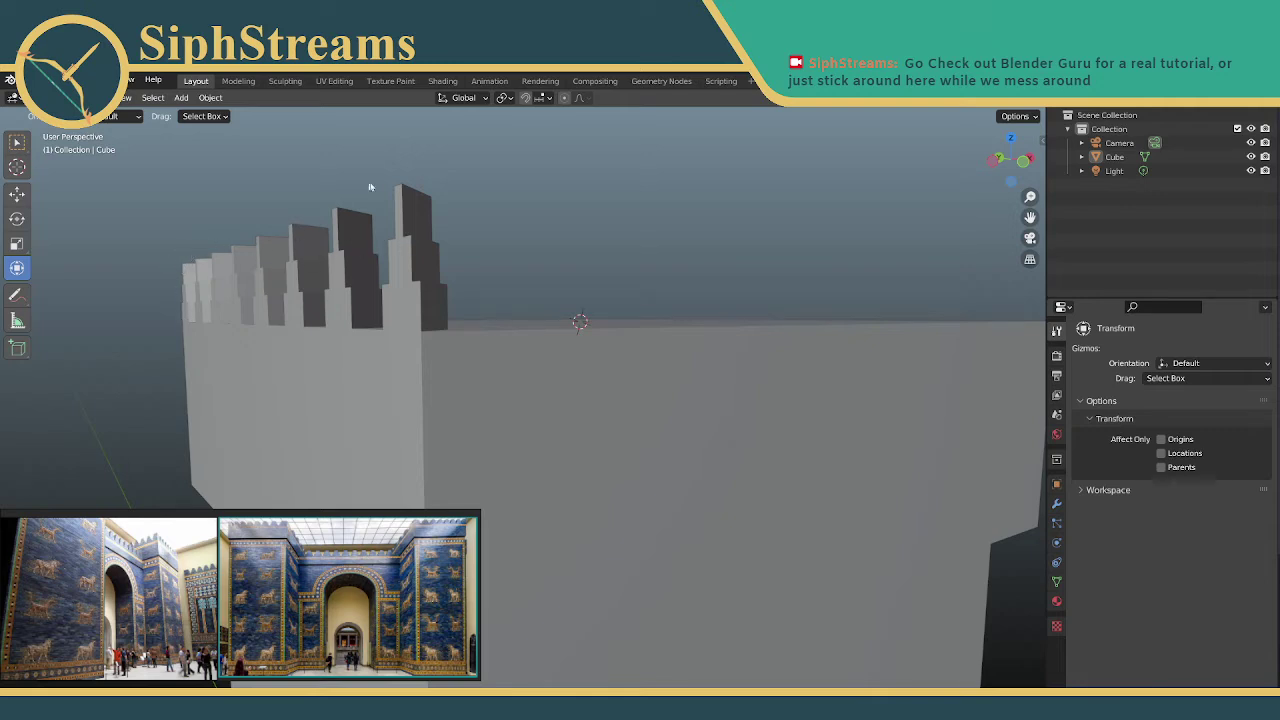
{"action": "left_click", "coordinate": [1030, 260]}
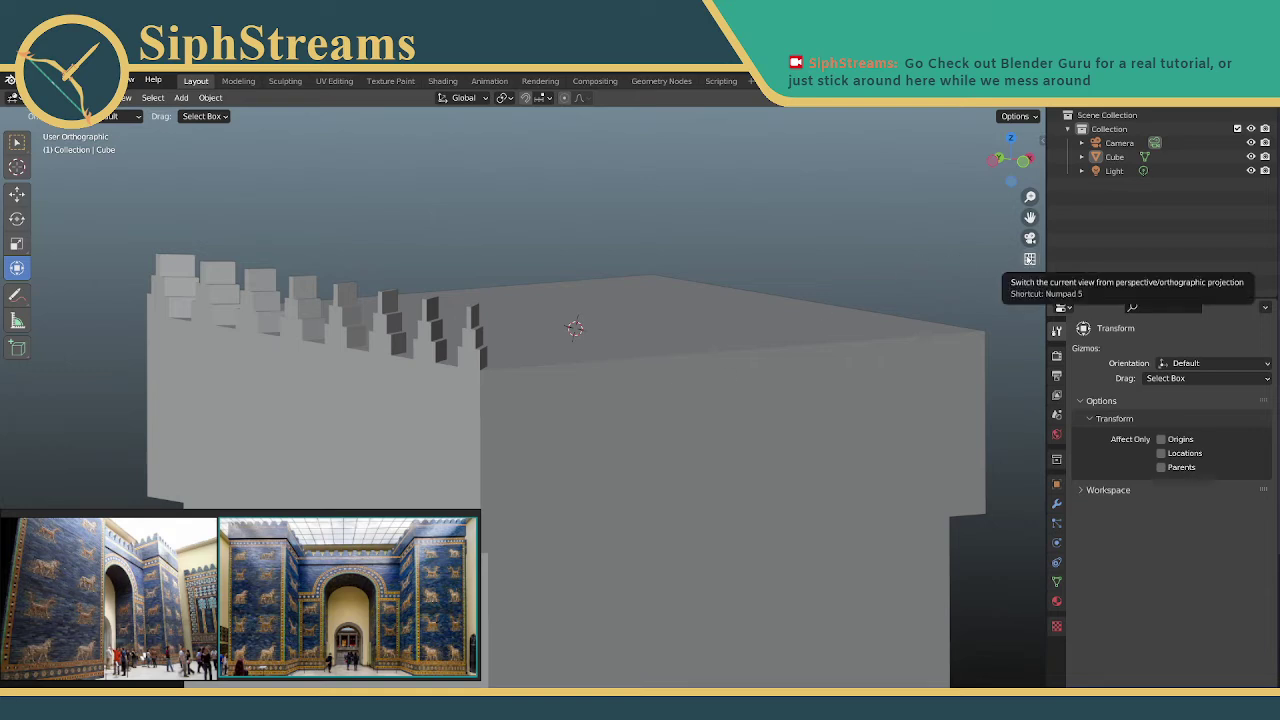
{"action": "left_click", "coordinate": [1030, 259]}
{"action": "middle_click_drag", "start_coordinate": [700, 310], "coordinate": [642, 391]}
{"action": "scroll", "coordinate": [610, 422], "scroll_direction": "down", "scroll_amount": 2}
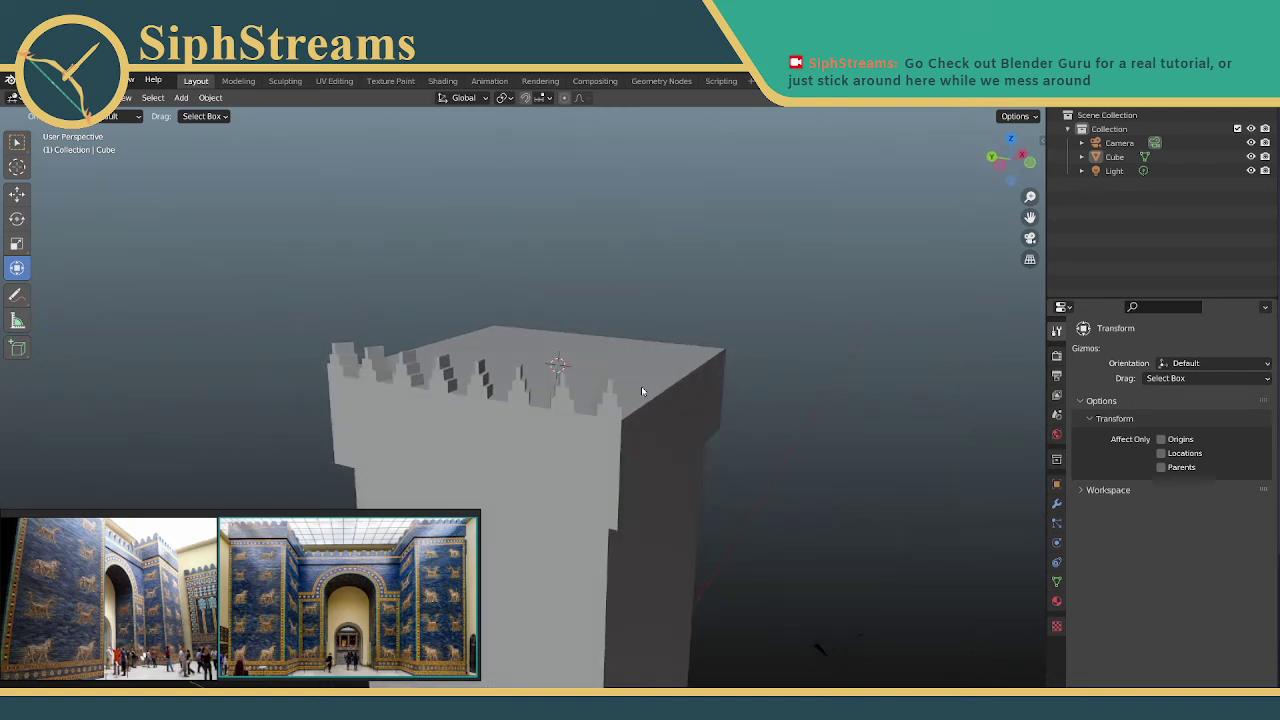
{"action": "middle_click_drag", "start_coordinate": [663, 371], "coordinate": [628, 364]}
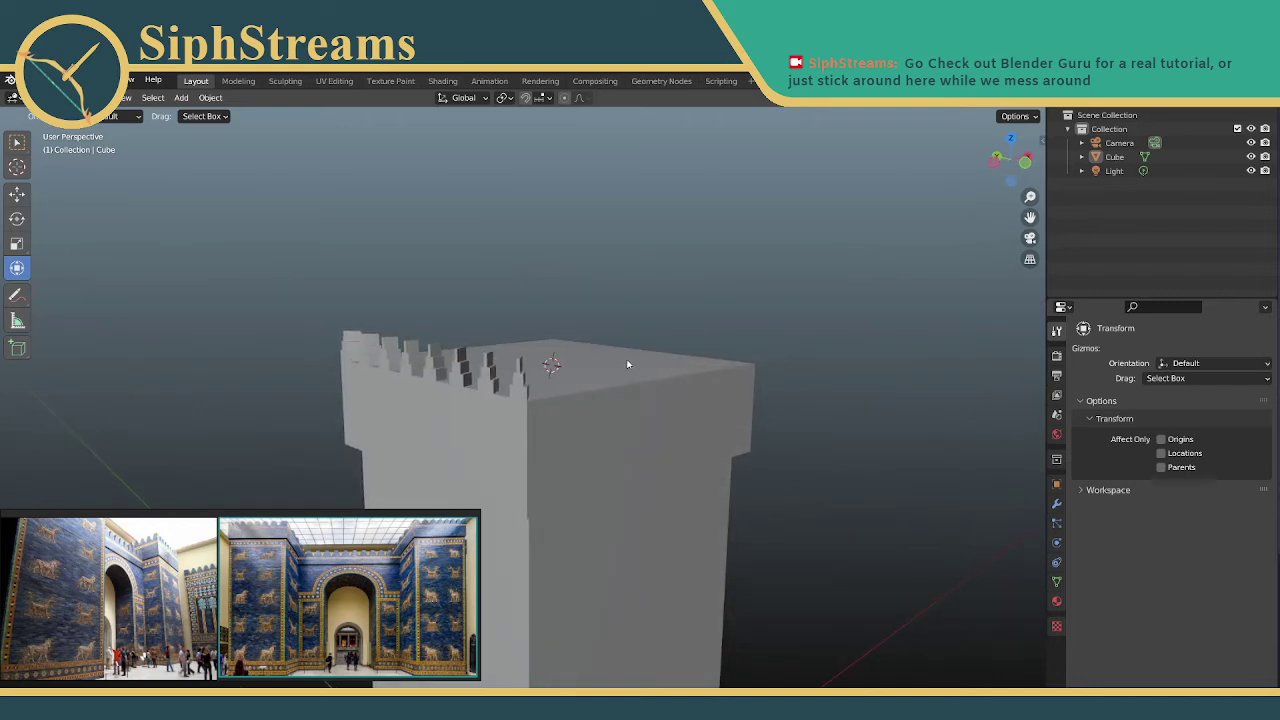
{"action": "middle_click_drag", "start_coordinate": [693, 378], "coordinate": [726, 372]}
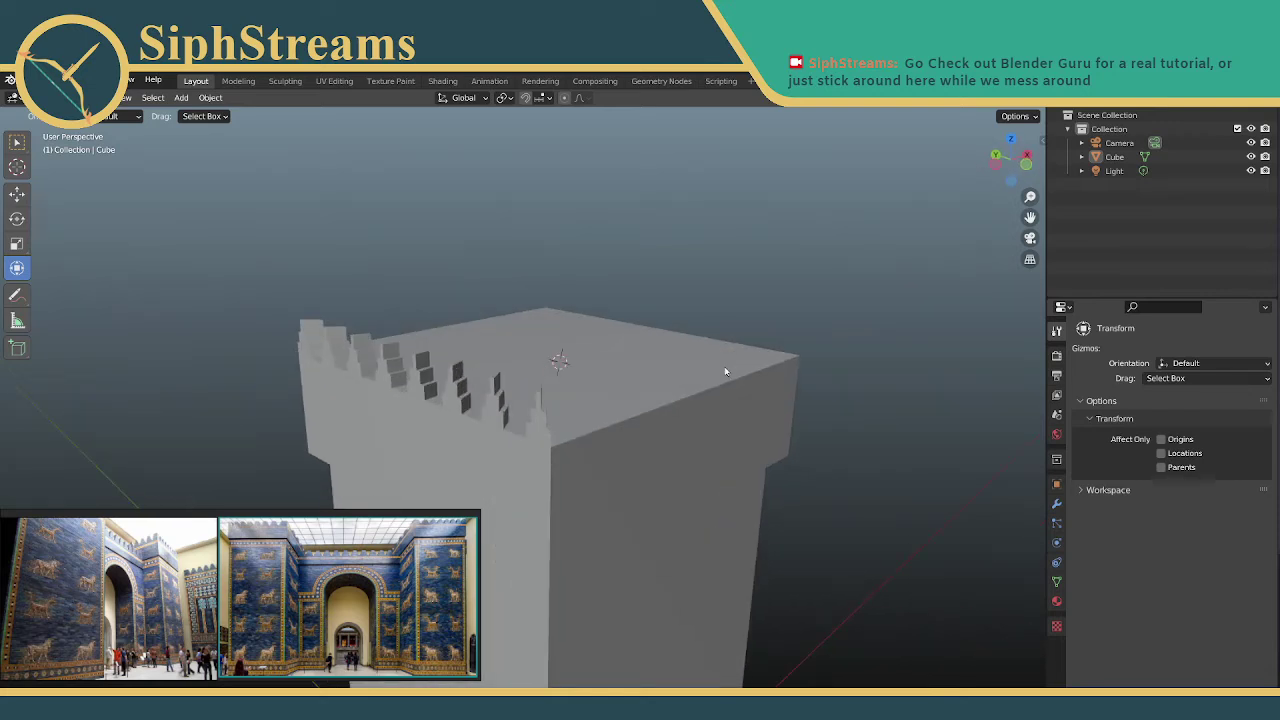
Review the collection properties and the scene's render, sampling and denoising settings
{"action": "left_click", "coordinate": [1057, 460]}
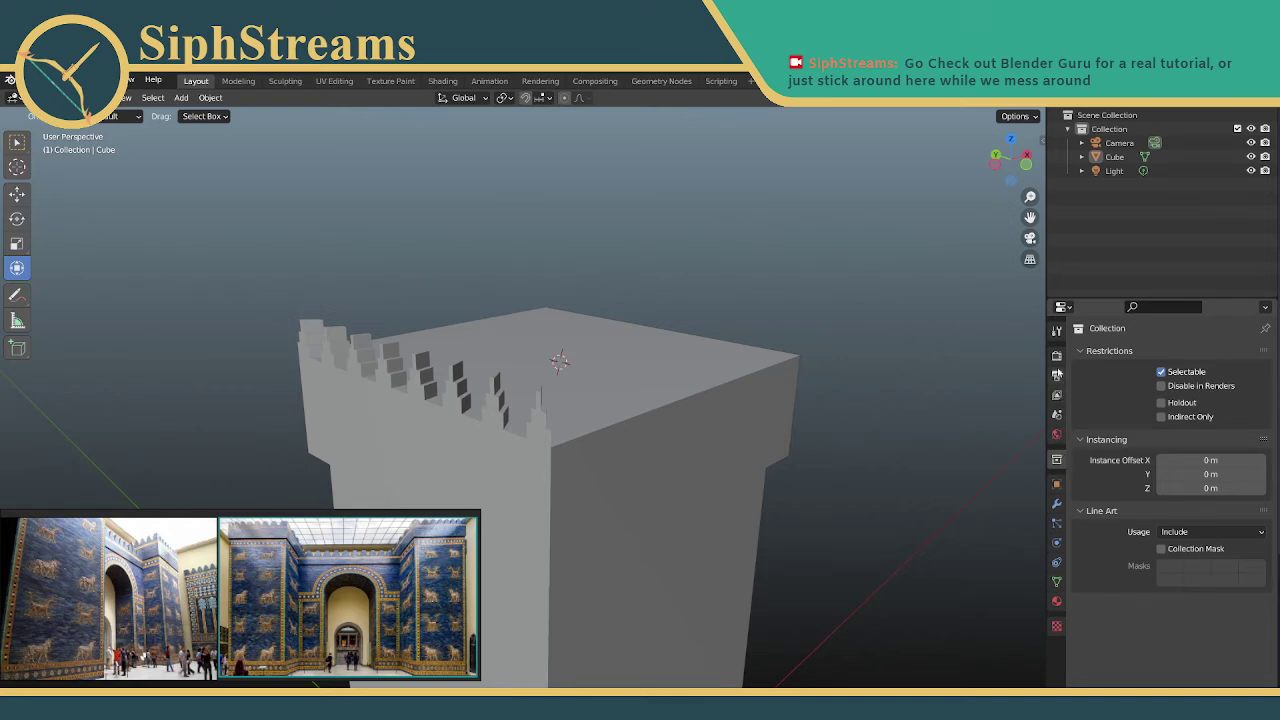
{"action": "left_click", "coordinate": [1057, 358]}
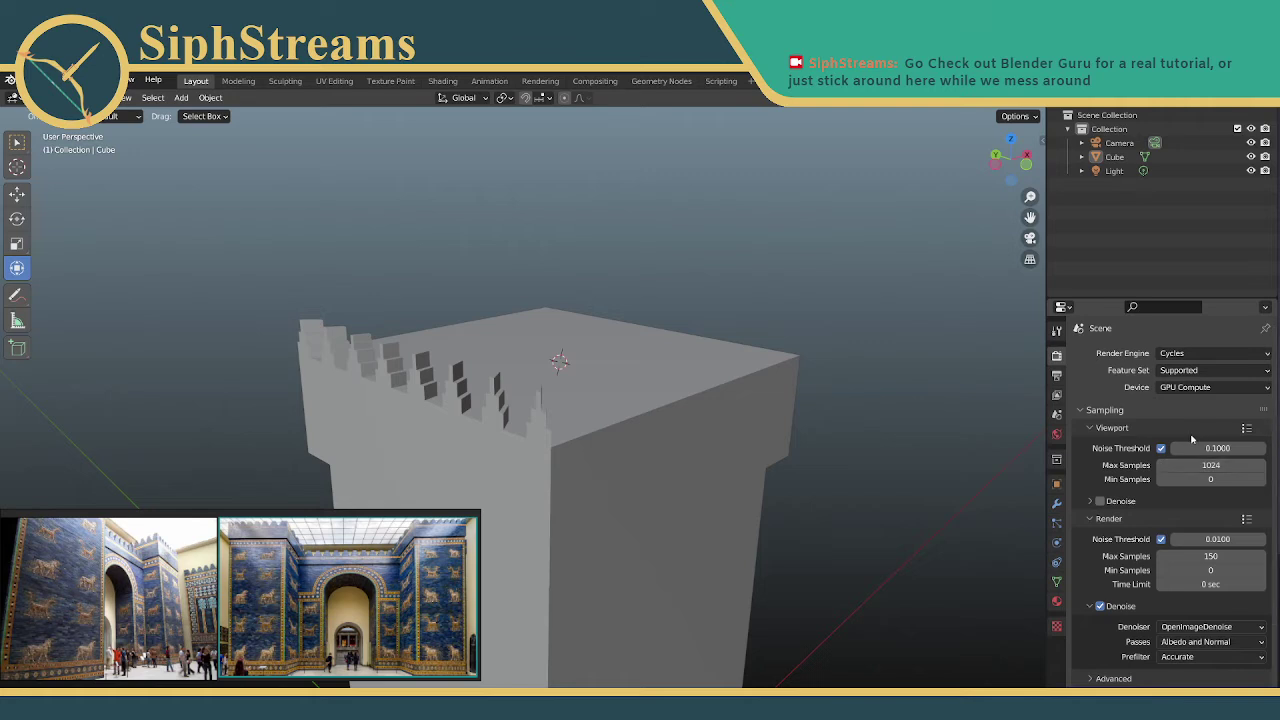
{"action": "scroll", "coordinate": [1170, 410], "scroll_direction": "down", "scroll_amount": 3}
{"action": "scroll", "coordinate": [1170, 410], "scroll_direction": "down", "scroll_amount": 2}
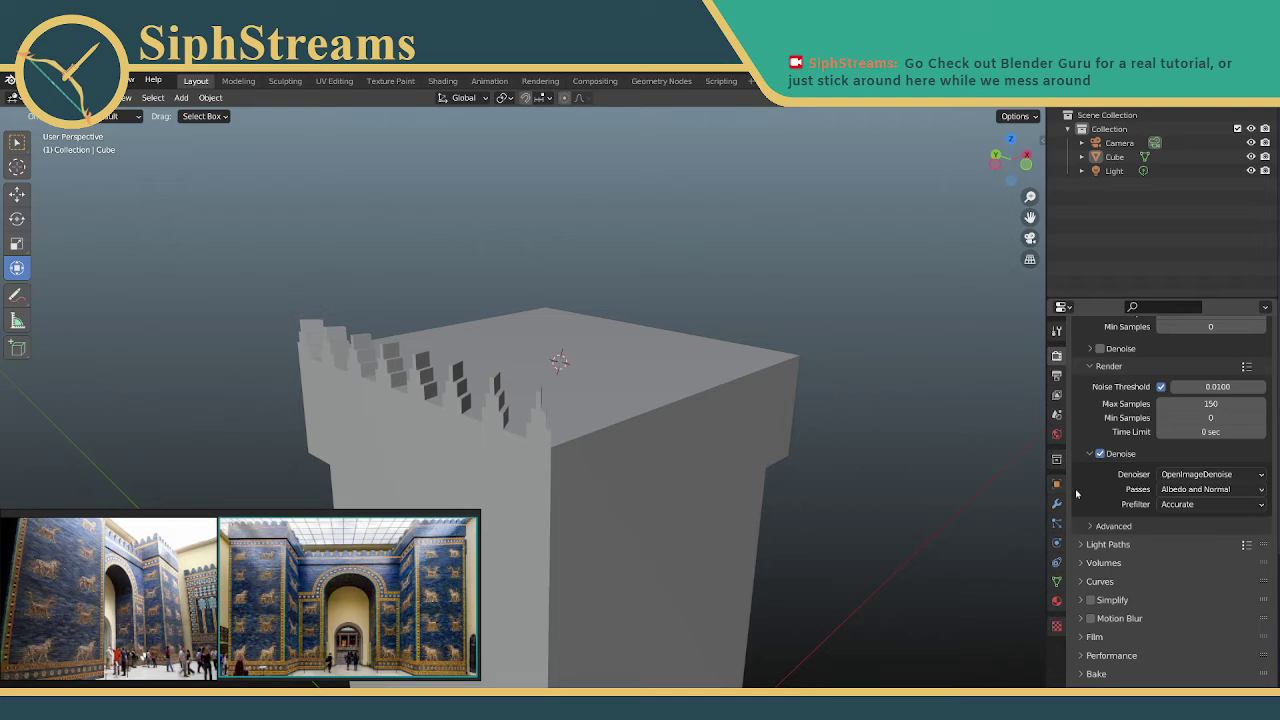
{"action": "scroll", "coordinate": [1080, 552], "scroll_direction": "up", "scroll_amount": 6}
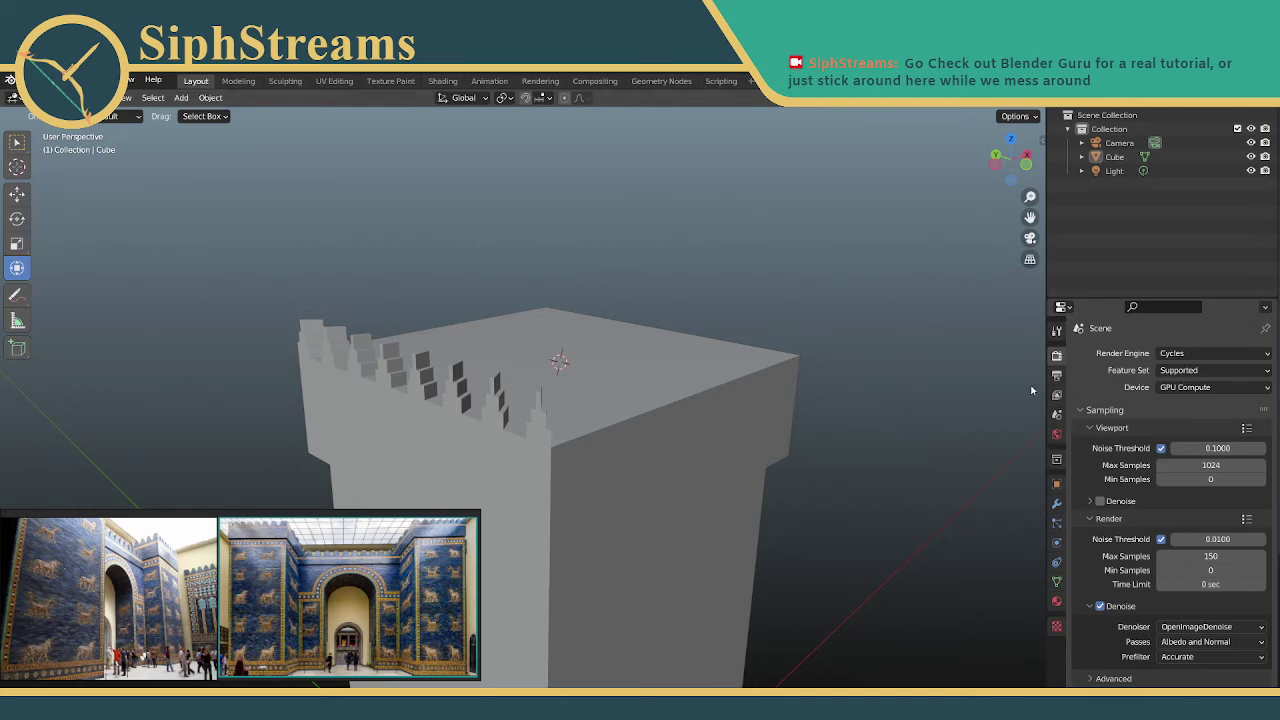
Check the tower's framing through the camera and examine the operations available for the camera object and its data
{"action": "left_click", "coordinate": [1030, 238]}
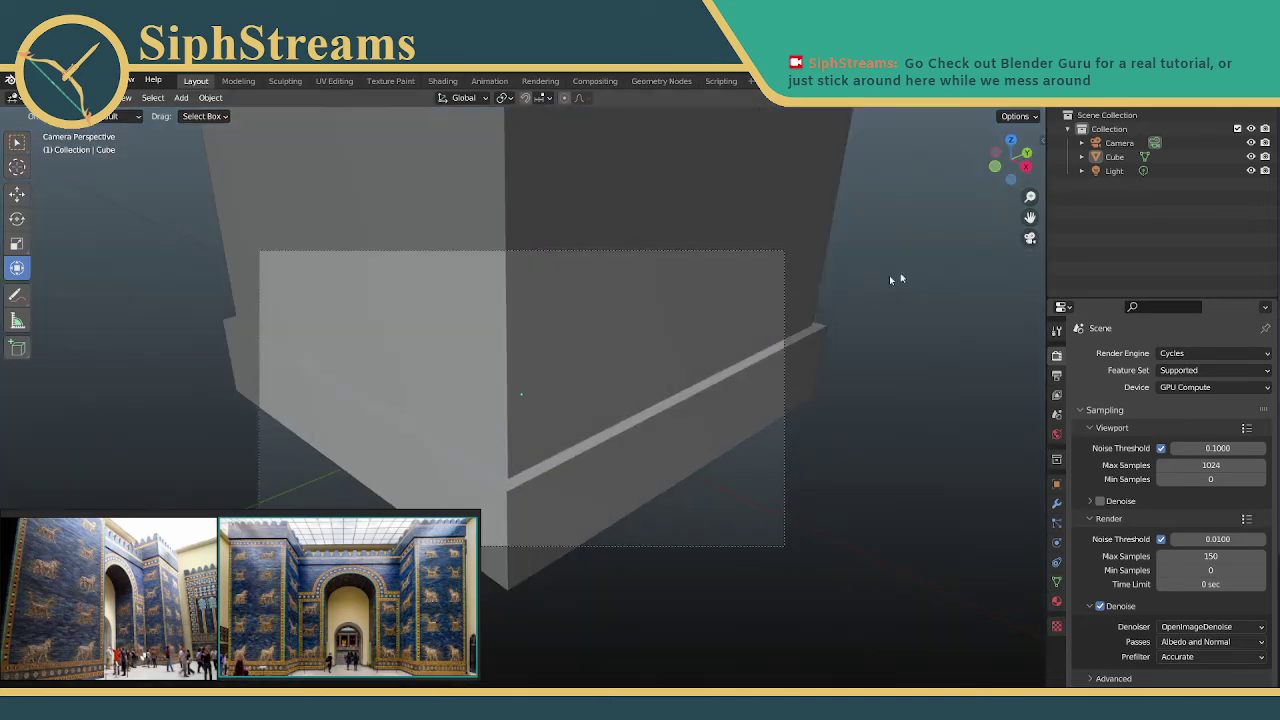
{"action": "mouse_move", "coordinate": [546, 380]}
{"action": "middle_mouse_down"}
{"action": "mouse_move", "coordinate": [547, 362]}
{"action": "mouse_move", "coordinate": [548, 382]}
{"action": "middle_mouse_up"}
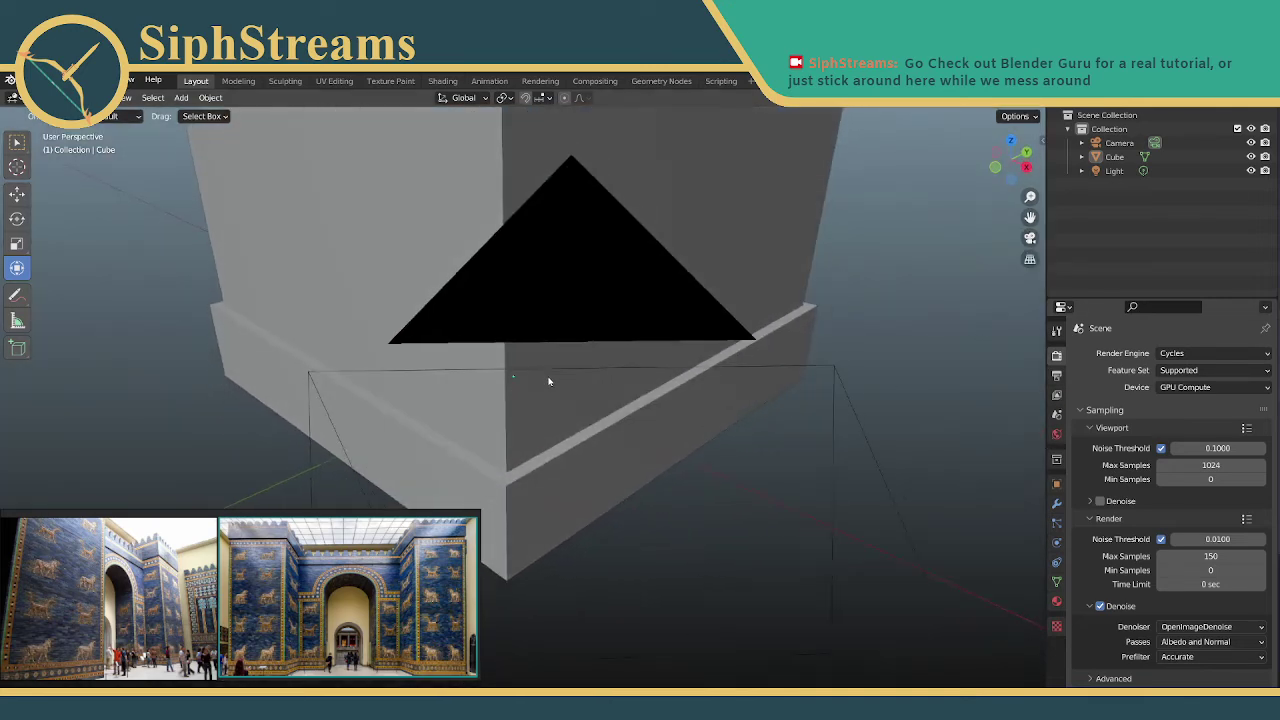
{"action": "left_click", "coordinate": [1030, 239]}
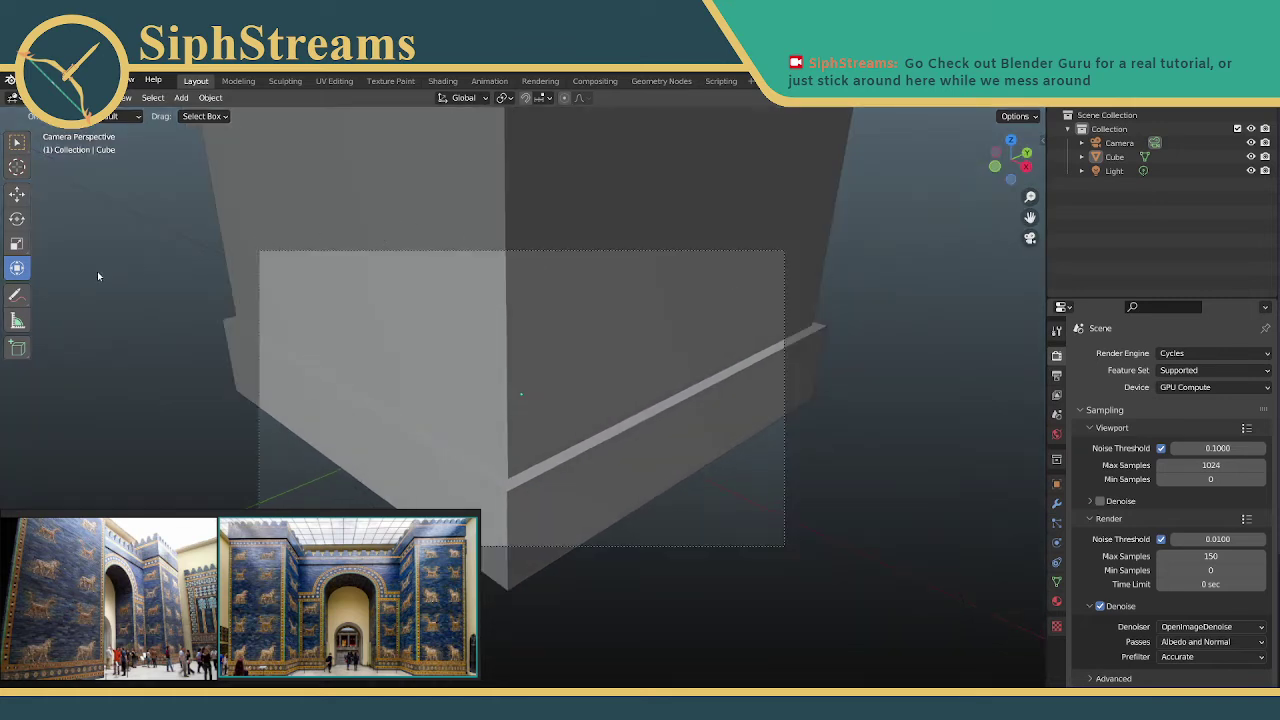
{"action": "right_click", "coordinate": [272, 285]}
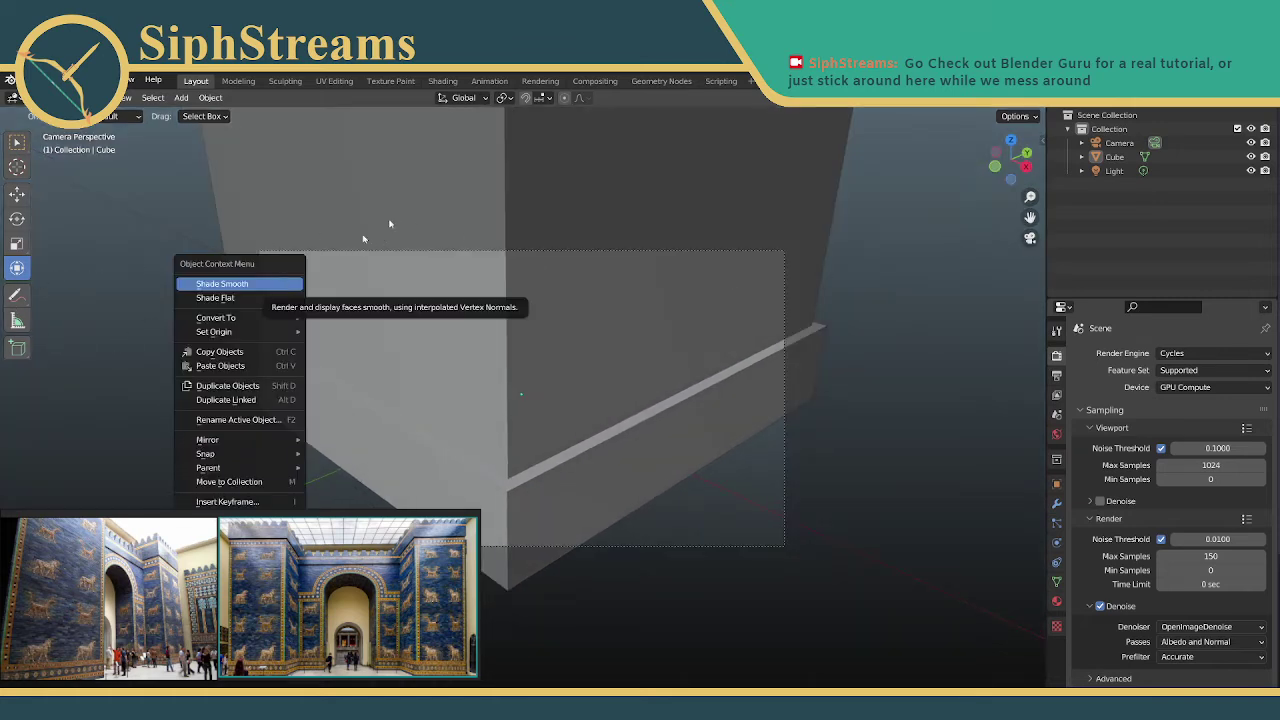
{"action": "left_click", "coordinate": [1113, 146]}
{"action": "right_click", "coordinate": [1114, 144]}
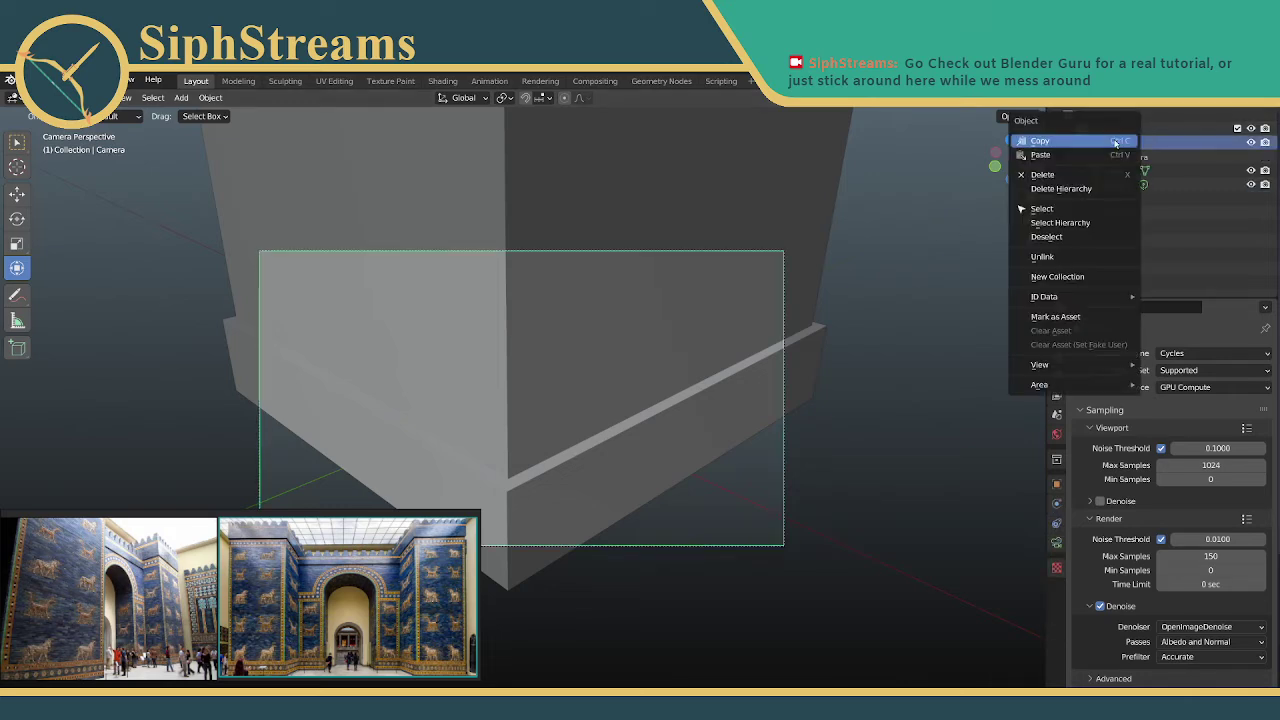
{"action": "right_click", "coordinate": [1137, 158]}
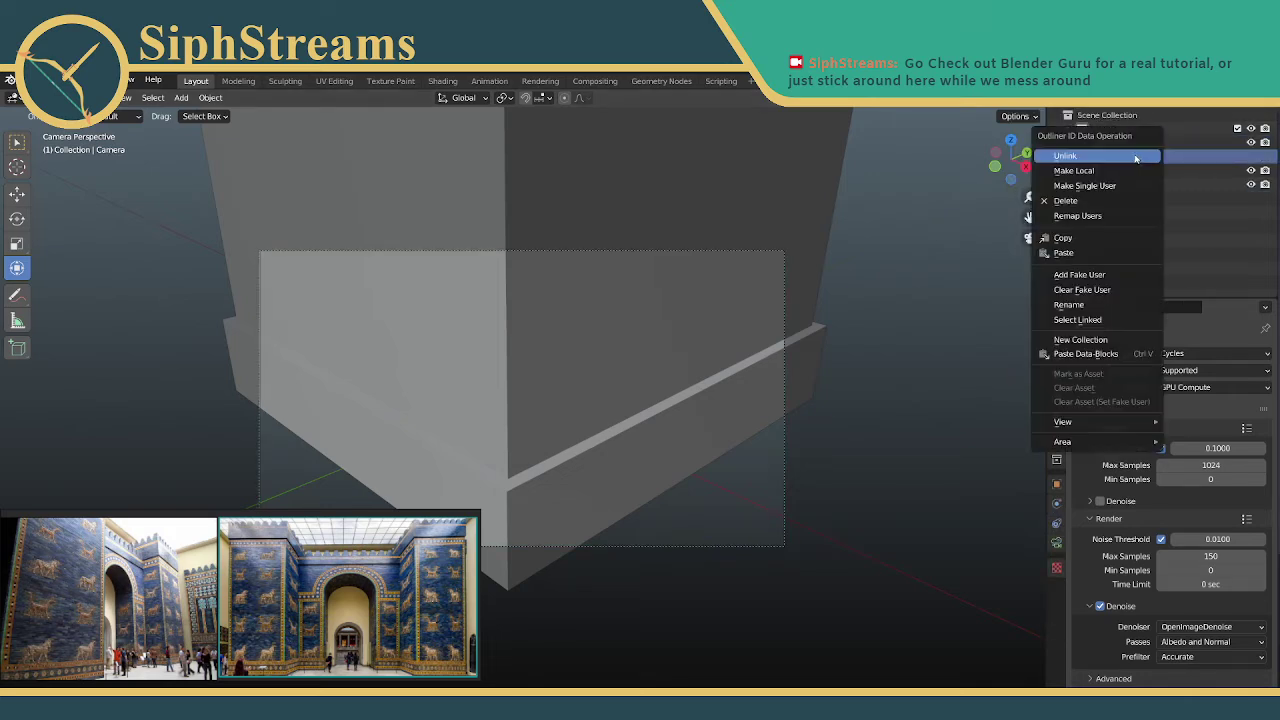
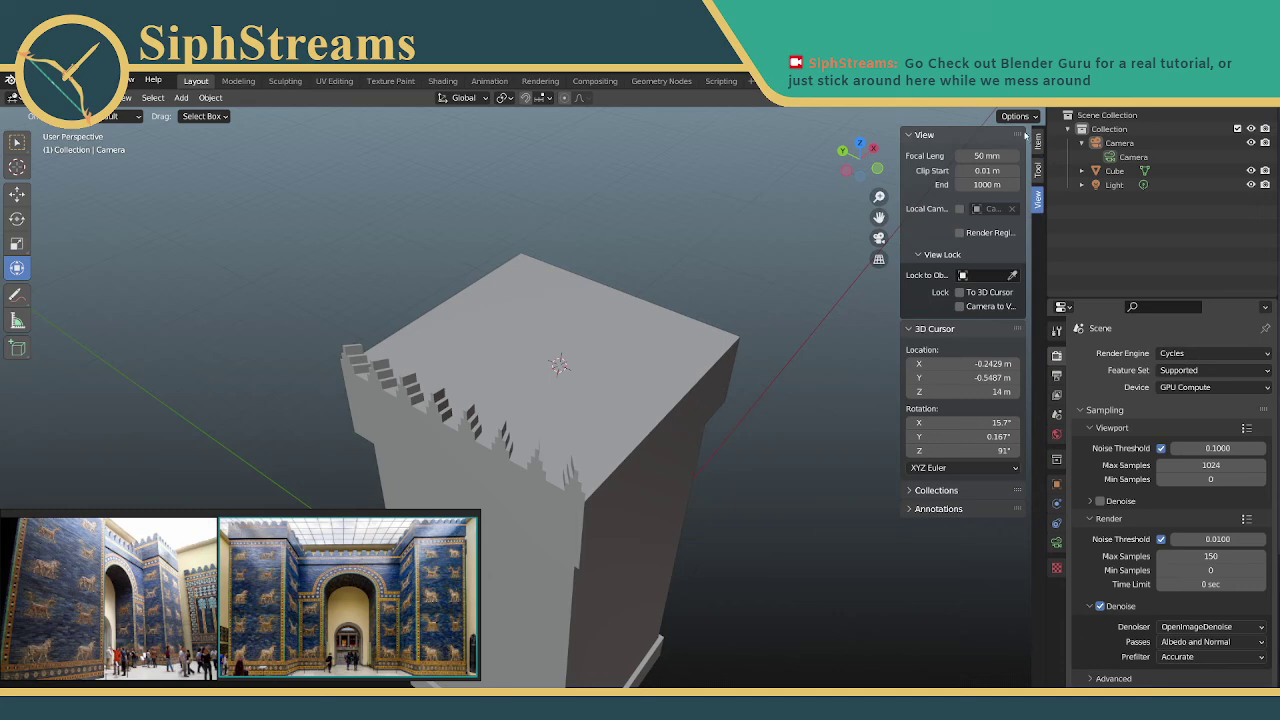
Hide the sidebar, render a test image of the tower through the camera, and return to the 3D view
{"action": "key", "text": "n"}
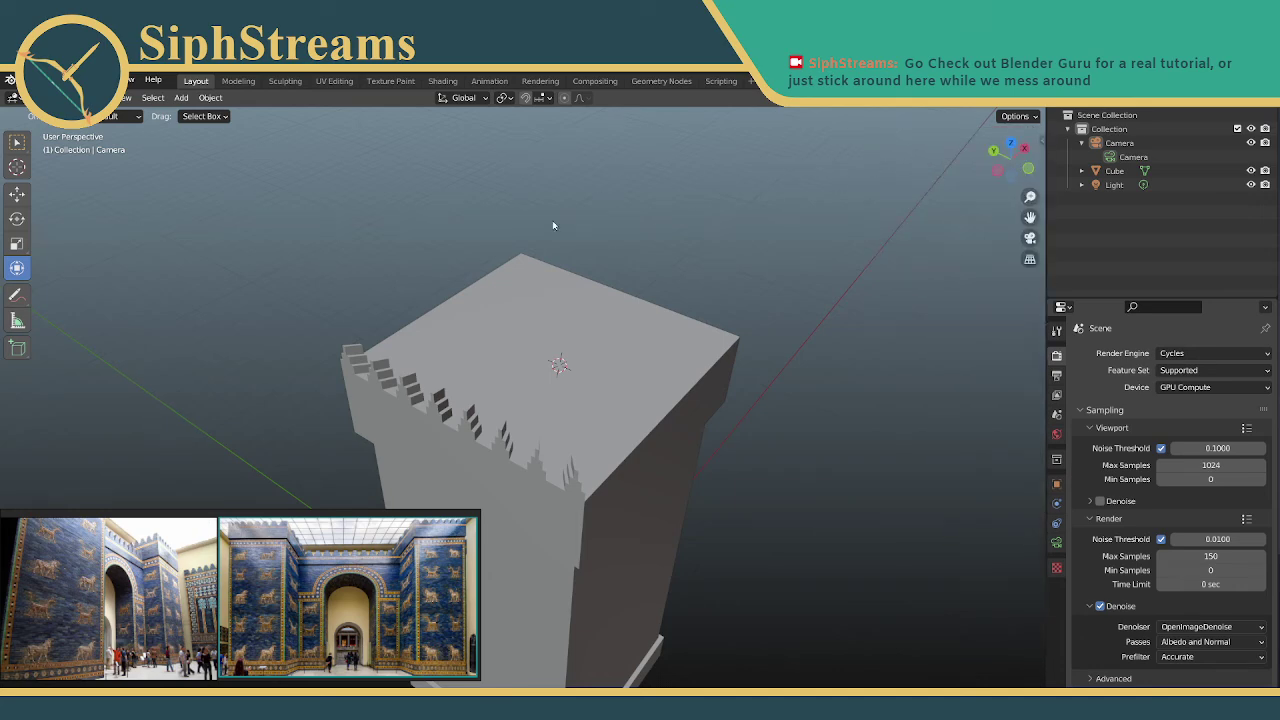
{"action": "key", "text": "F12"}
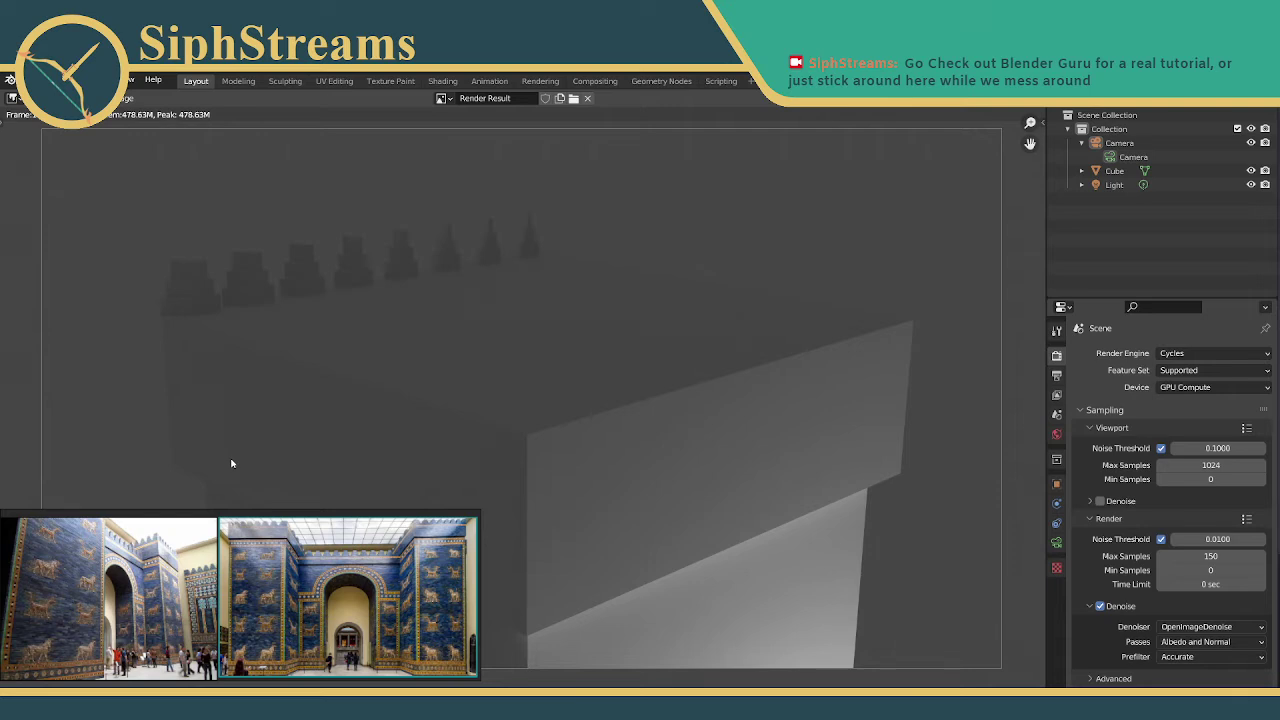
{"action": "key", "text": "Escape"}
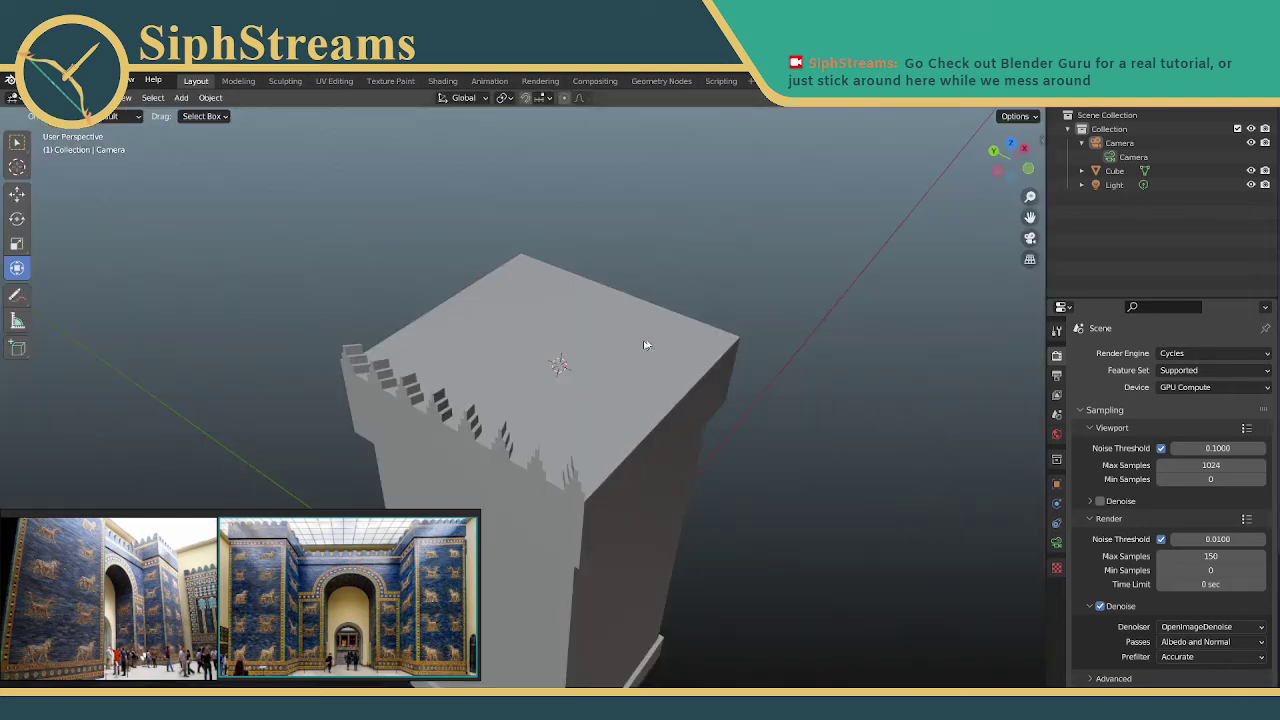
Switch the tower to Edit Mode, try selecting two adjacent faces of the roof rim, and clear the selection
{"action": "left_click", "coordinate": [619, 375]}
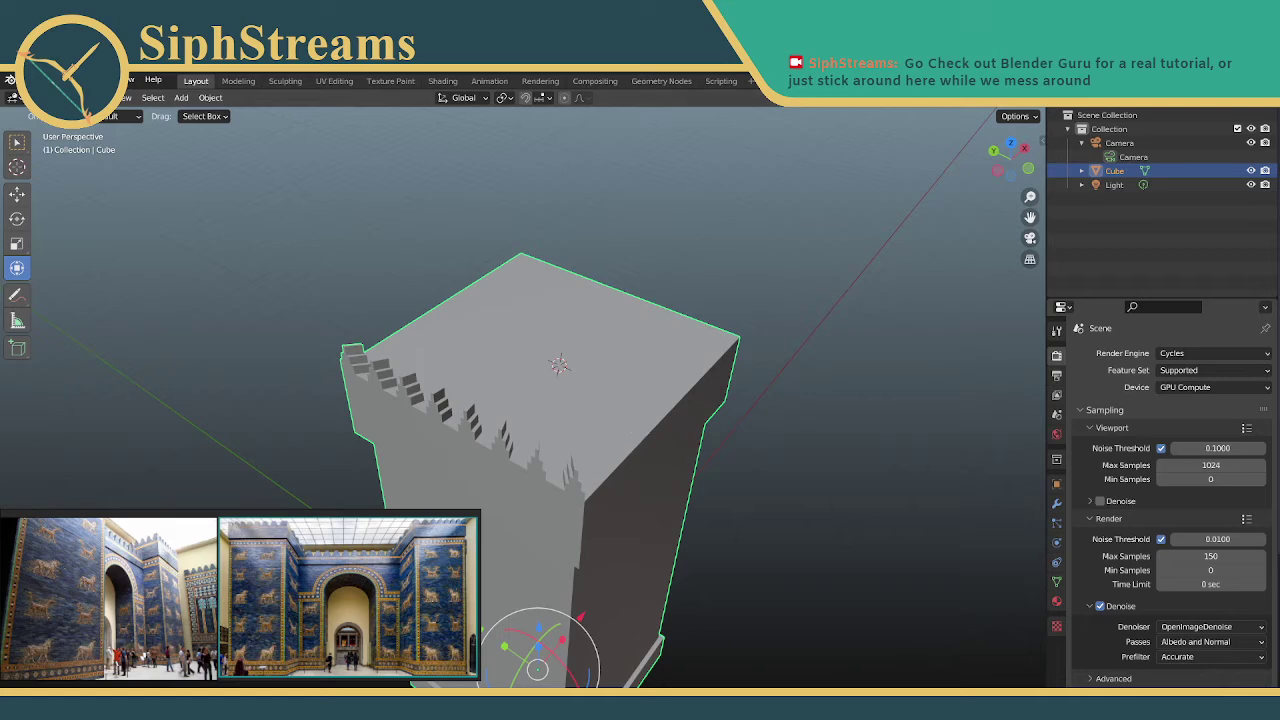
{"action": "left_click", "coordinate": [82, 98]}
{"action": "left_click", "coordinate": [95, 127]}
{"action": "middle_click_drag", "start_coordinate": [748, 311], "coordinate": [670, 349]}
{"action": "left_click", "coordinate": [545, 265]}
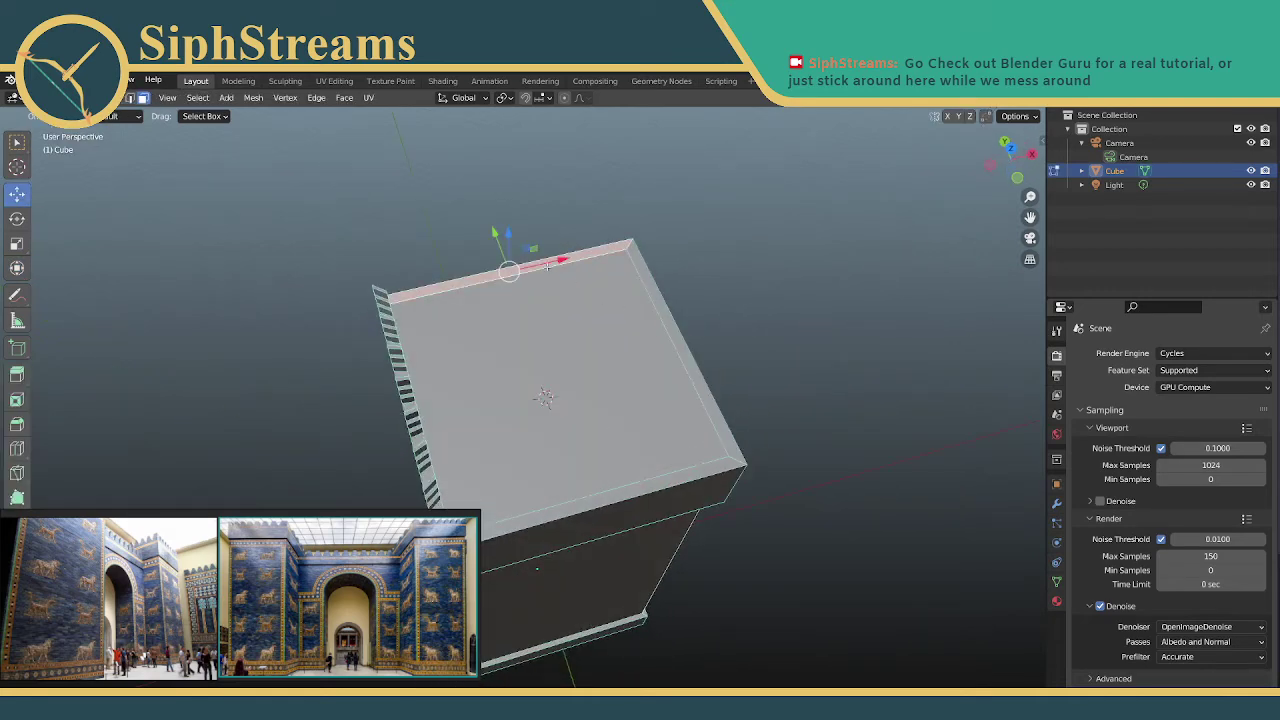
{"action": "left_click", "coordinate": [655, 300], "text": "shift"}
{"action": "left_click", "coordinate": [768, 304]}
{"action": "scroll", "coordinate": [568, 214], "scroll_direction": "down", "scroll_amount": 1}
{"action": "scroll", "coordinate": [568, 214], "scroll_direction": "up", "scroll_amount": 3}
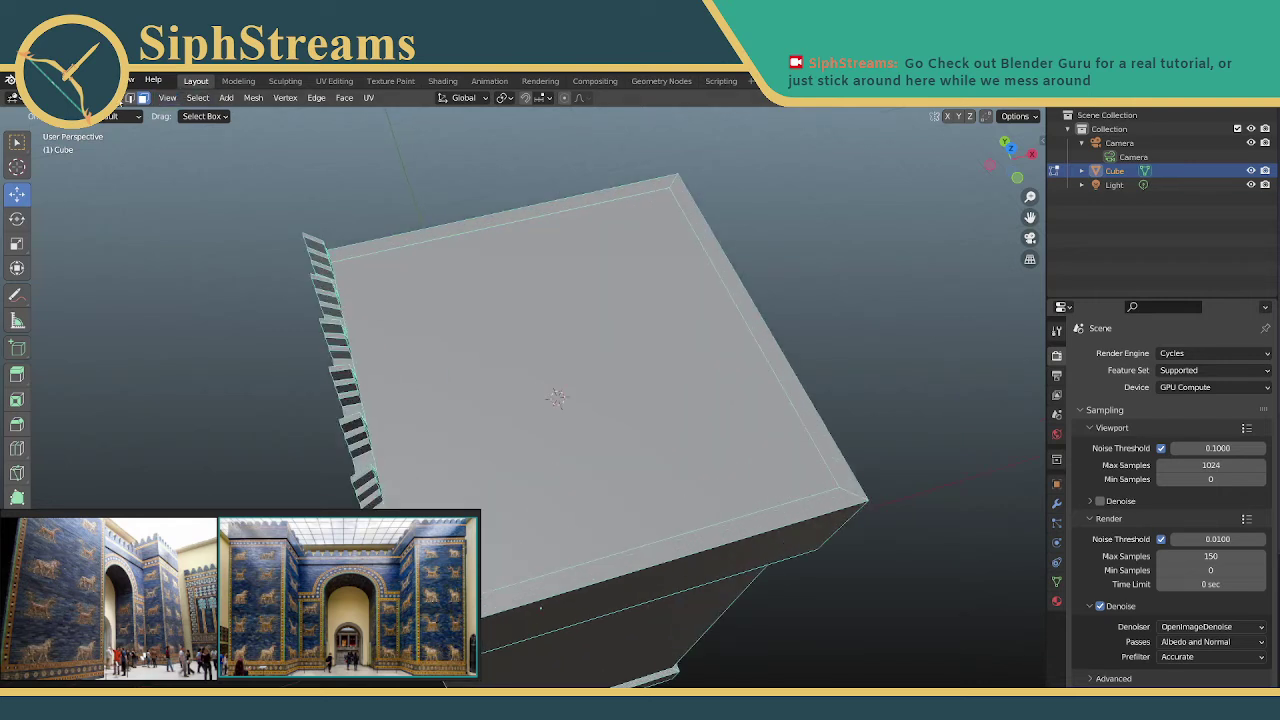
Select the inner and outer edges of the roof rim along the three sides that have no merlons
{"action": "left_click", "coordinate": [412, 237]}
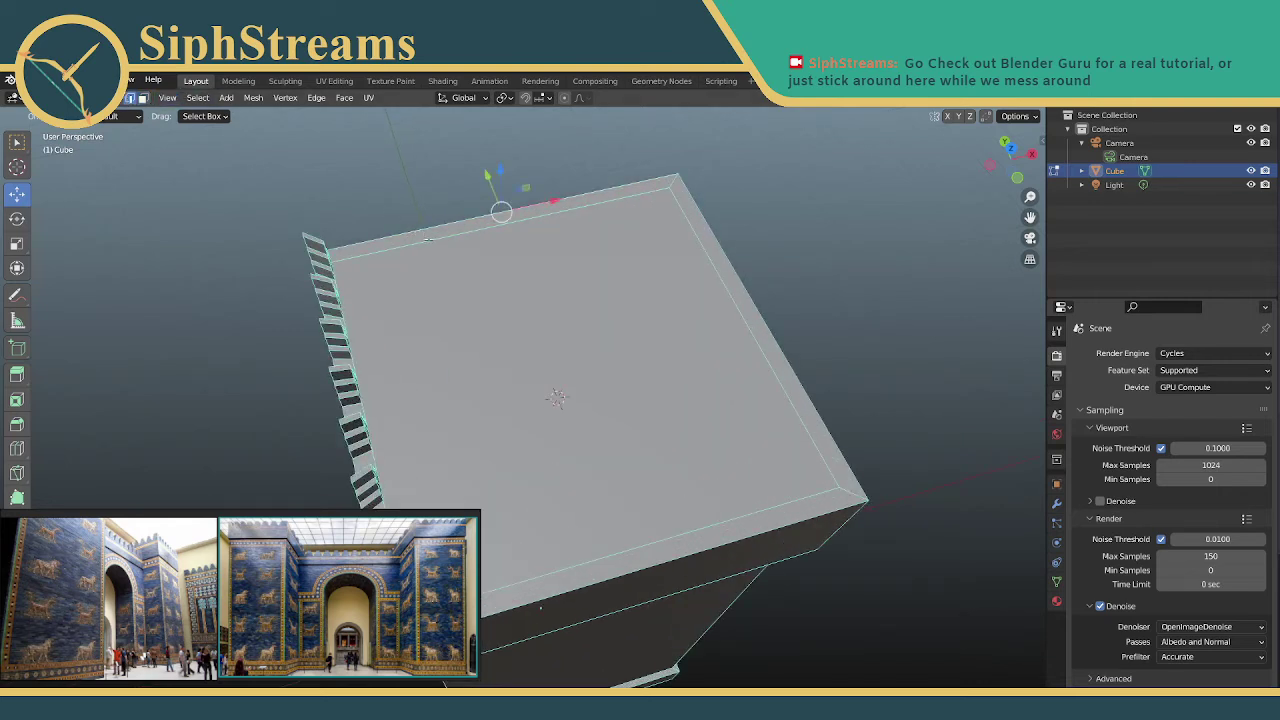
{"action": "left_click", "coordinate": [720, 280], "text": "shift"}
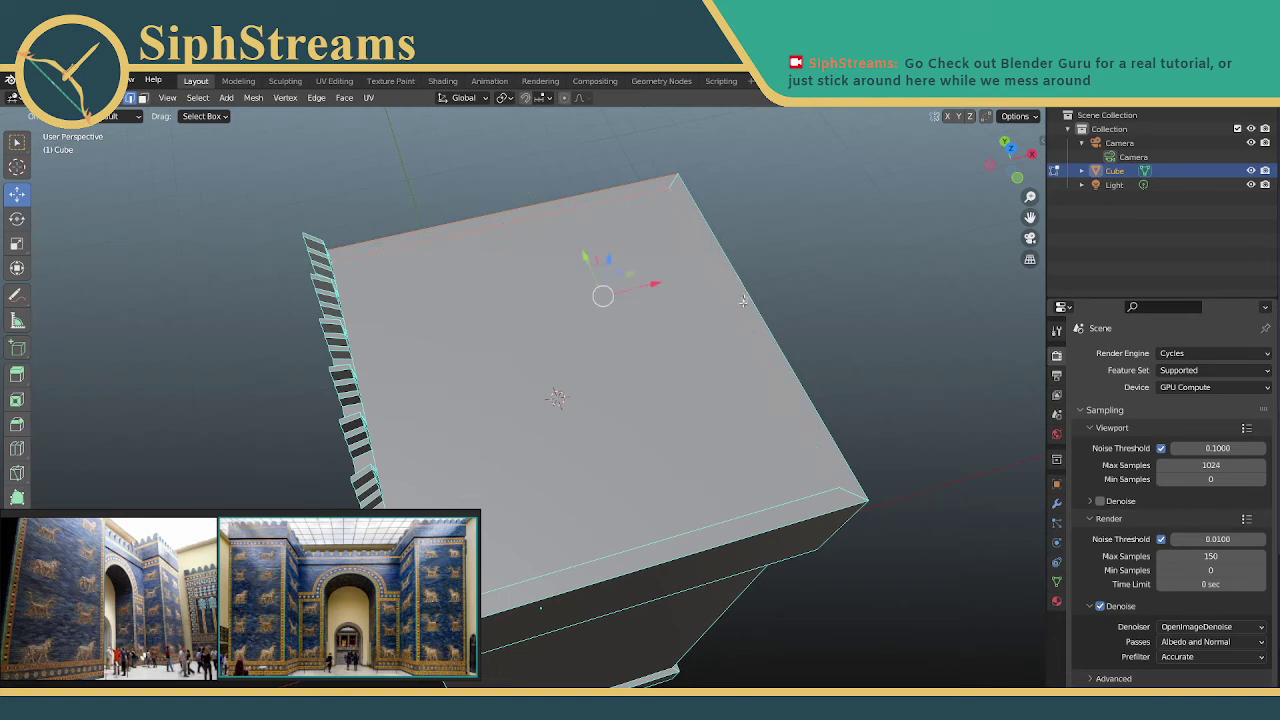
{"action": "left_click", "coordinate": [733, 532], "text": "shift"}
{"action": "middle_click_drag", "start_coordinate": [835, 507], "coordinate": [819, 459]}
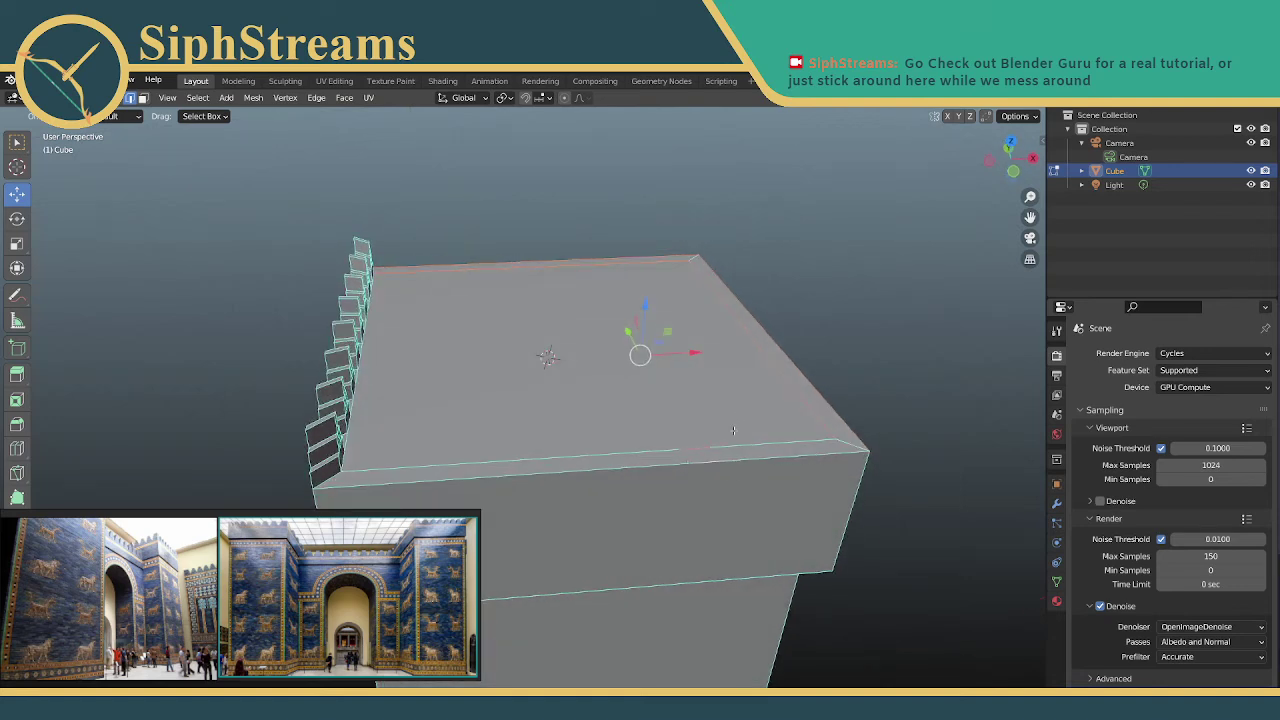
{"action": "left_click_drag", "start_coordinate": [360, 466], "coordinate": [738, 441]}
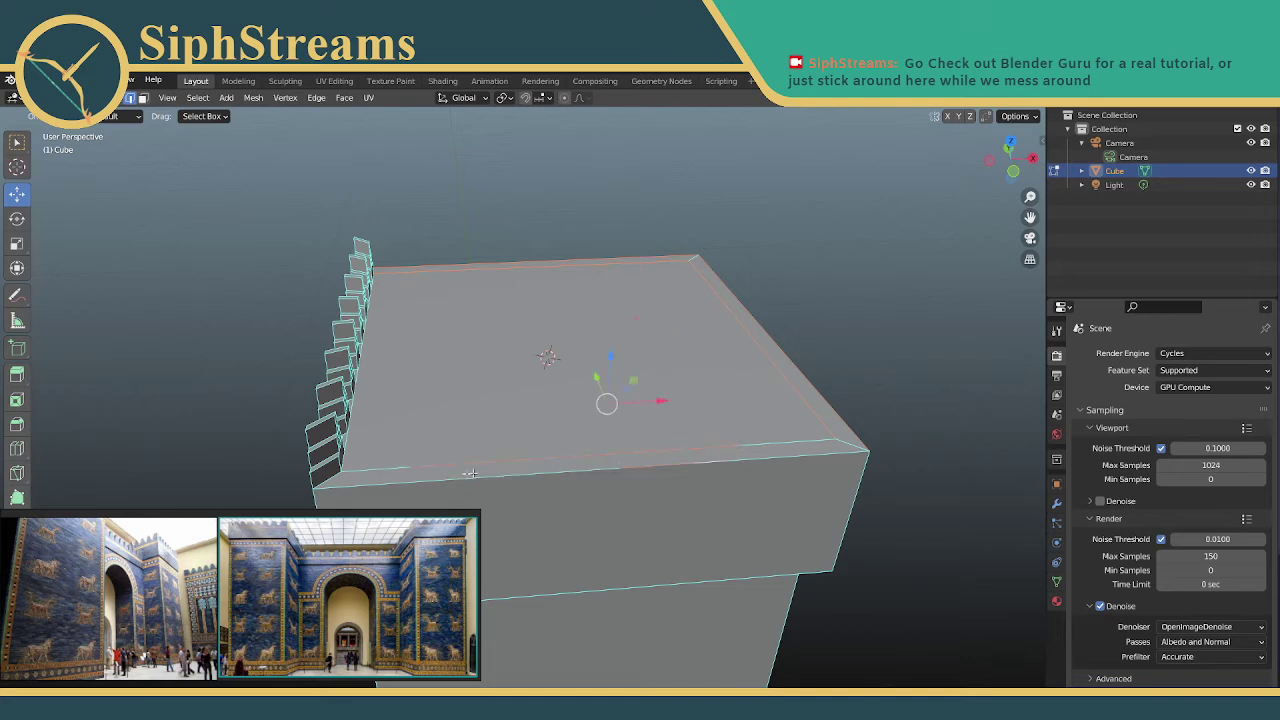
{"action": "left_click_drag", "start_coordinate": [356, 458], "coordinate": [488, 489]}
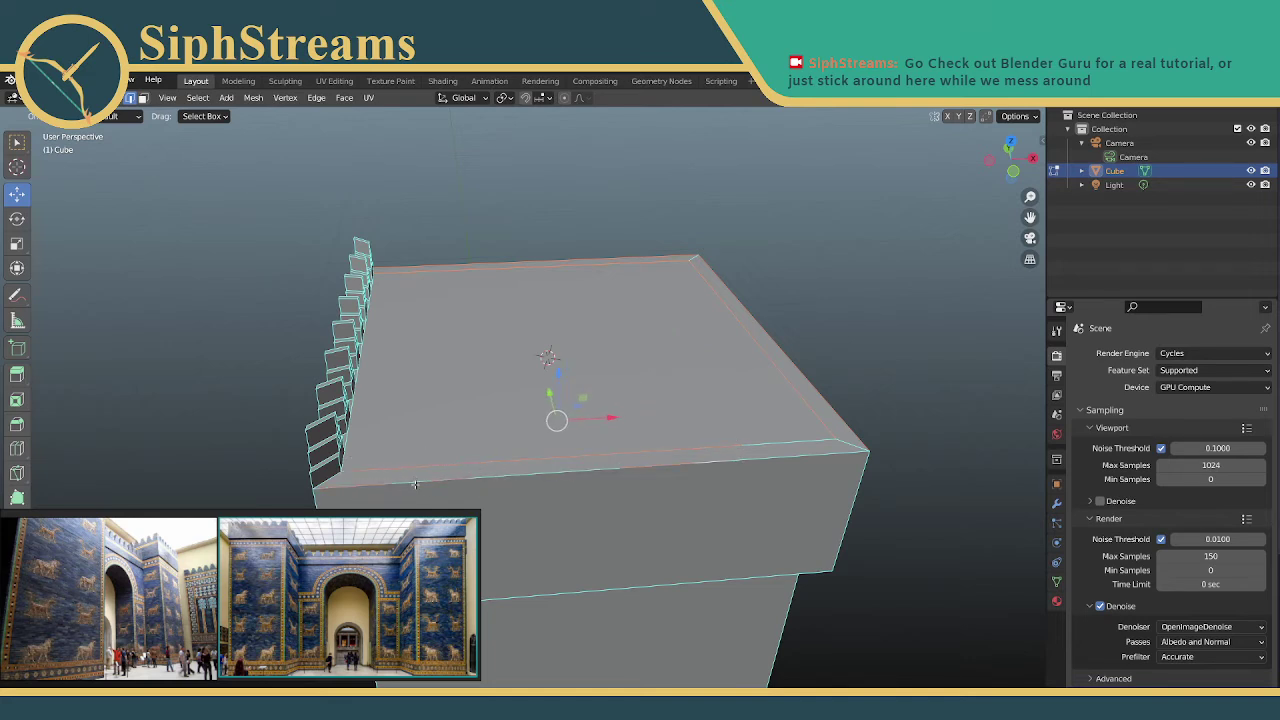
{"action": "left_click", "coordinate": [488, 478], "text": "shift"}
{"action": "left_click", "coordinate": [556, 474], "text": "shift"}
{"action": "left_click", "coordinate": [797, 447], "text": "shift"}
{"action": "left_click", "coordinate": [800, 446], "text": "shift"}
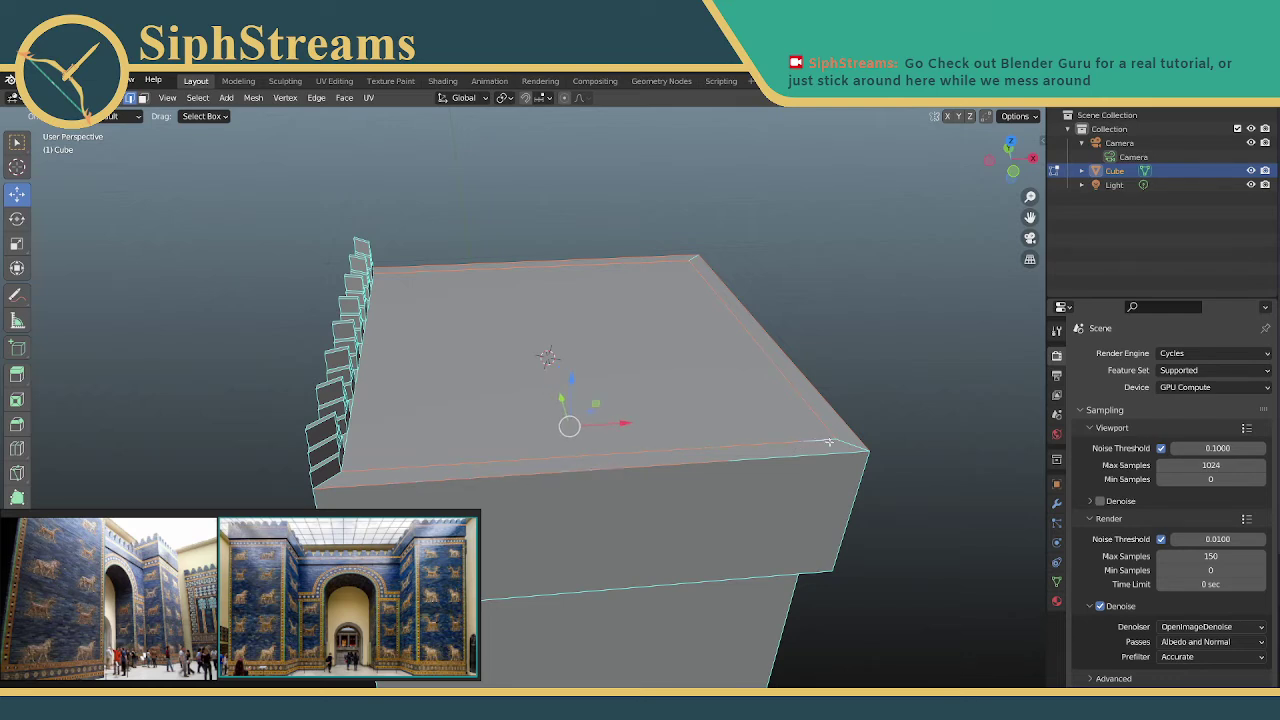
{"action": "left_click", "coordinate": [836, 455], "text": "shift"}
{"action": "left_click", "coordinate": [781, 461], "text": "shift"}
Check the edge selection from several angles and subdivide the selected edges of the three rim sides
{"action": "middle_click_drag", "start_coordinate": [723, 463], "coordinate": [643, 256]}
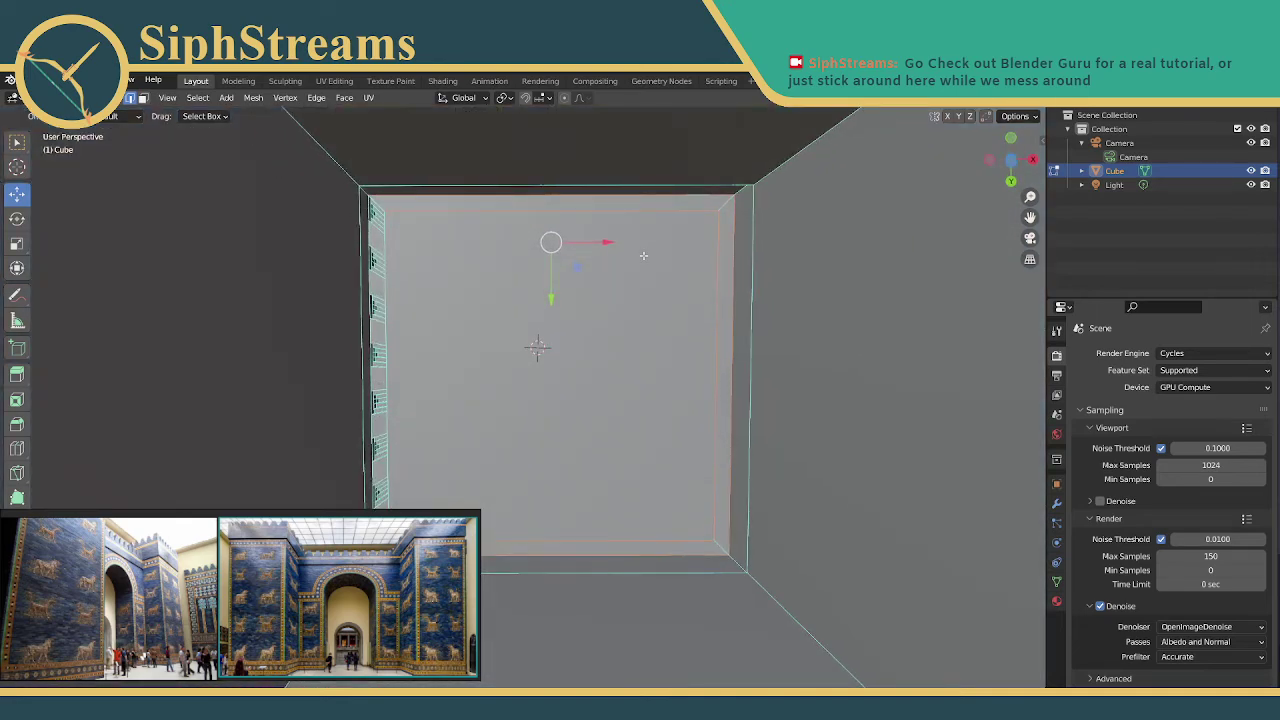
{"action": "scroll", "coordinate": [643, 255], "scroll_direction": "up", "scroll_amount": 3}
{"action": "scroll", "coordinate": [643, 256], "scroll_direction": "down", "scroll_amount": 1}
{"action": "scroll", "coordinate": [643, 255], "scroll_direction": "down", "scroll_amount": 2}
{"action": "scroll", "coordinate": [643, 255], "scroll_direction": "up", "scroll_amount": 2}
{"action": "middle_click_drag", "start_coordinate": [643, 255], "coordinate": [508, 363]}
{"action": "scroll", "coordinate": [643, 456], "scroll_direction": "down", "scroll_amount": 2}
{"action": "scroll", "coordinate": [643, 456], "scroll_direction": "up", "scroll_amount": 3}
{"action": "right_click", "coordinate": [508, 363]}
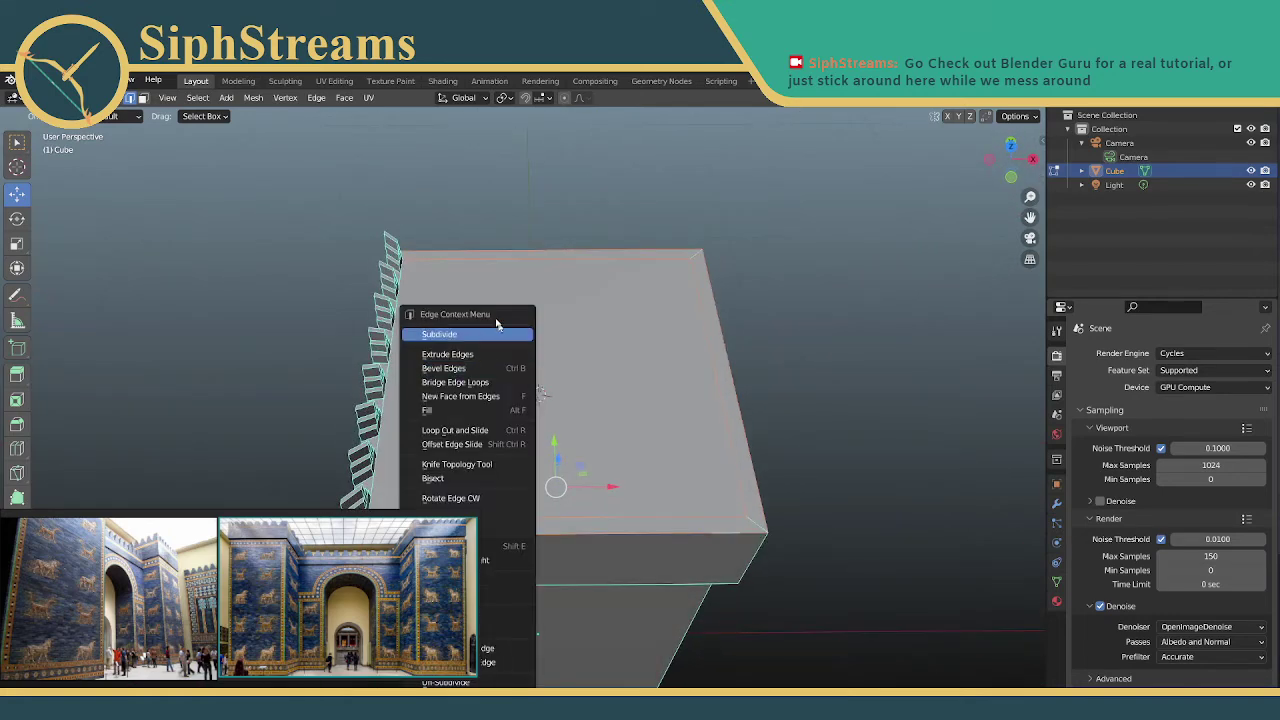
{"action": "left_click", "coordinate": [466, 336]}
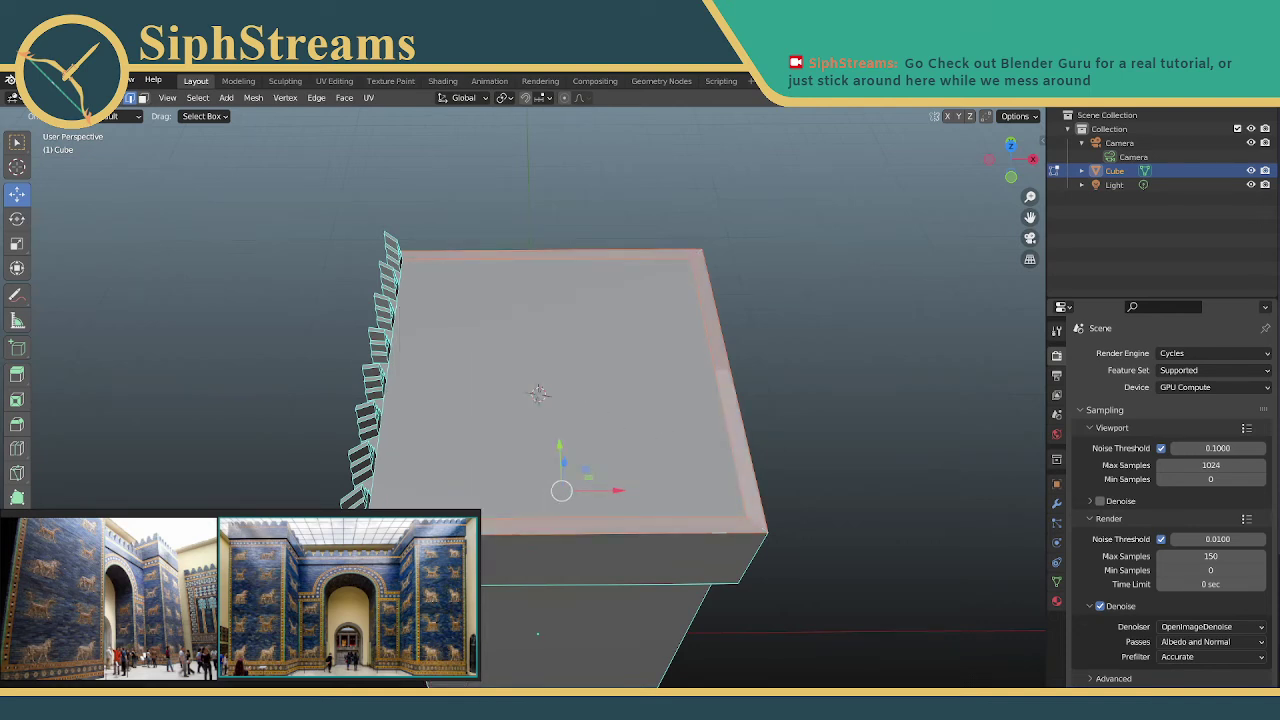
Extend the selection with a missing edge segment on the near rim and inspect the rim's subdivisions around the roof
{"action": "left_click", "coordinate": [714, 532], "text": "shift"}
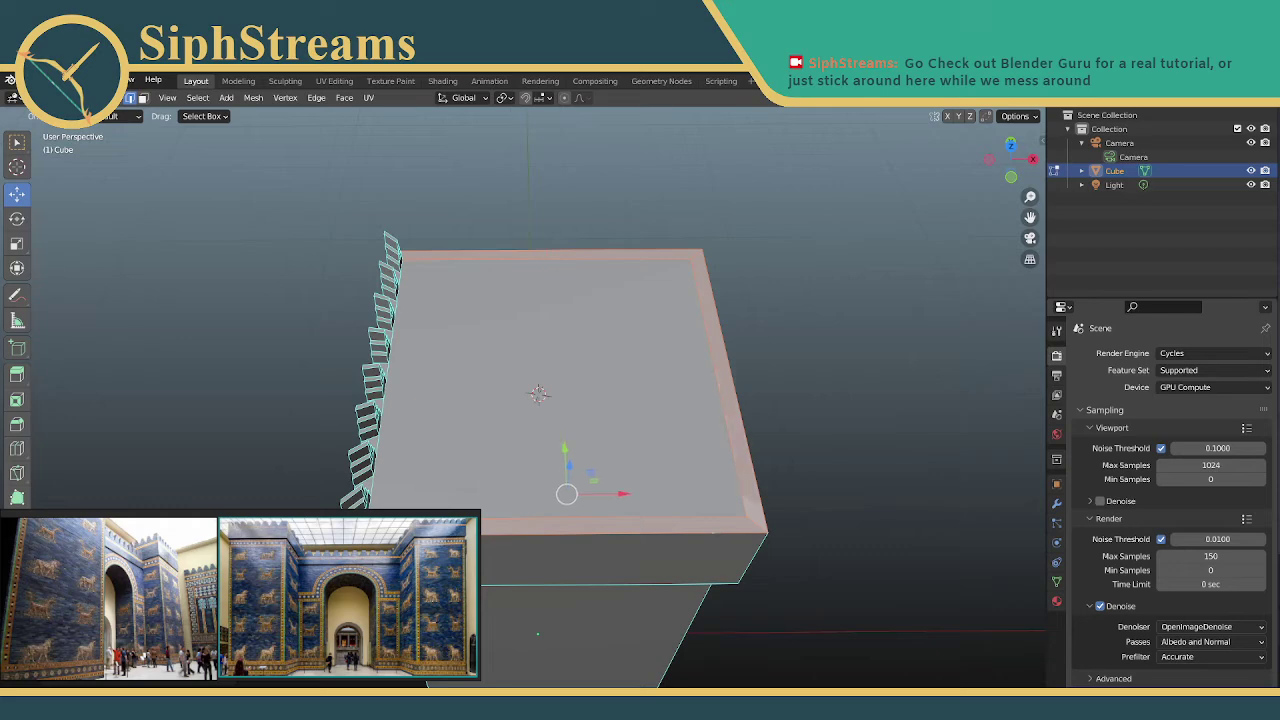
{"action": "middle_click_drag", "start_coordinate": [537, 634], "coordinate": [518, 480]}
{"action": "scroll", "coordinate": [518, 480], "scroll_direction": "up", "scroll_amount": 4}
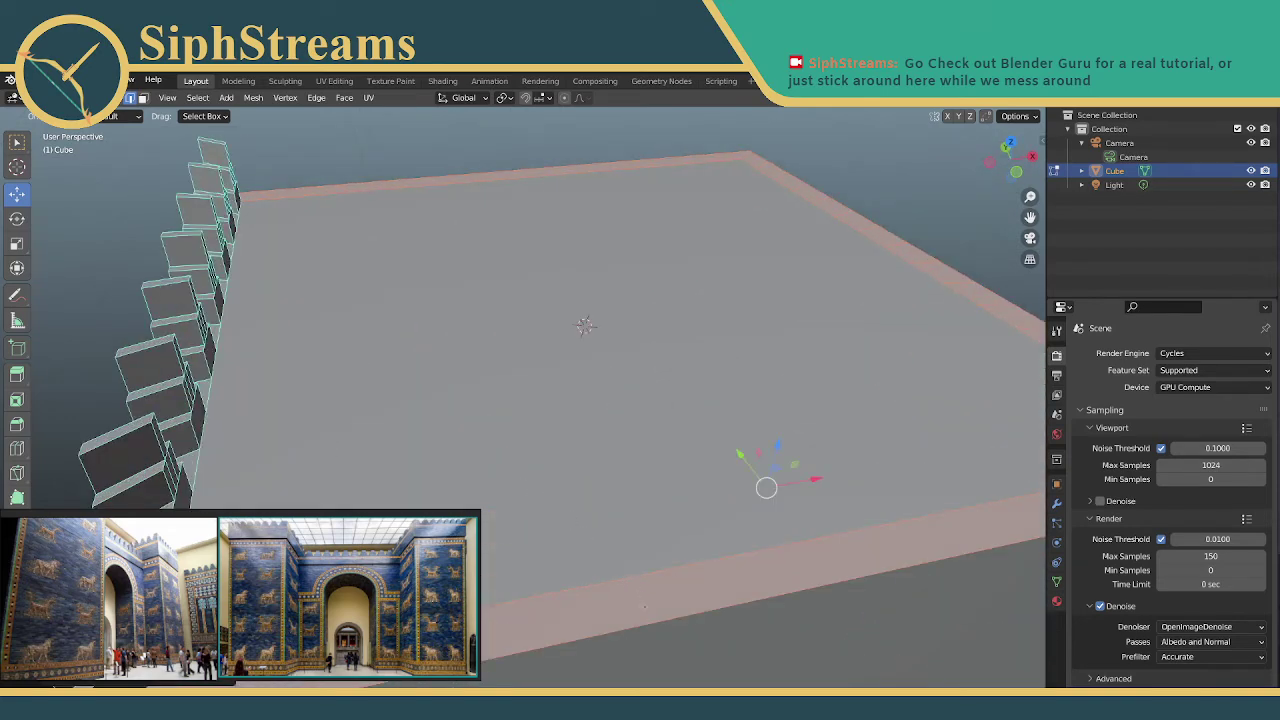
{"action": "scroll", "coordinate": [599, 396], "scroll_direction": "down", "scroll_amount": 3}
{"action": "scroll", "coordinate": [621, 440], "scroll_direction": "up", "scroll_amount": 3}
{"action": "mouse_move", "coordinate": [603, 501]}
{"action": "middle_mouse_down"}
{"action": "mouse_move", "coordinate": [620, 477]}
{"action": "mouse_move", "coordinate": [607, 483]}
{"action": "middle_mouse_up"}
{"action": "middle_click_drag", "start_coordinate": [673, 361], "coordinate": [606, 404]}
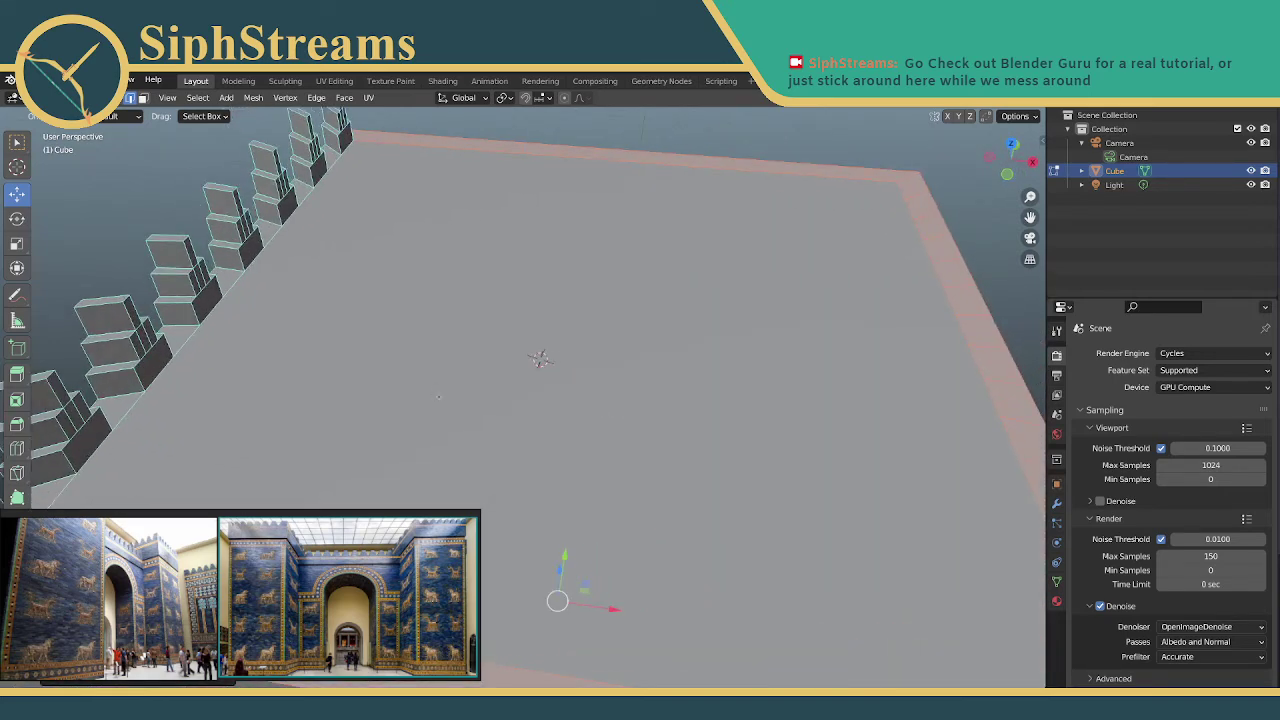
{"action": "scroll", "coordinate": [438, 396], "scroll_direction": "down", "scroll_amount": 4}
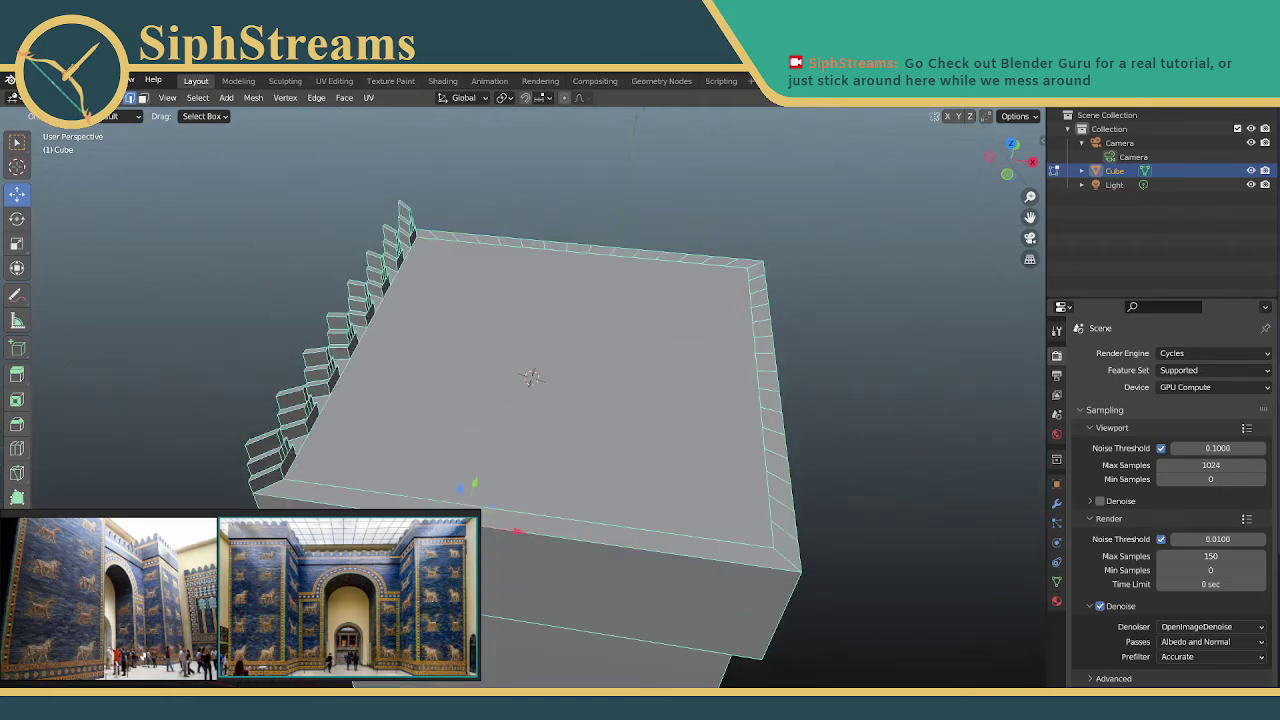
Select the undivided rim face on the near side of the roof and try to divide it with crosswise cuts
{"action": "left_click", "coordinate": [143, 97]}
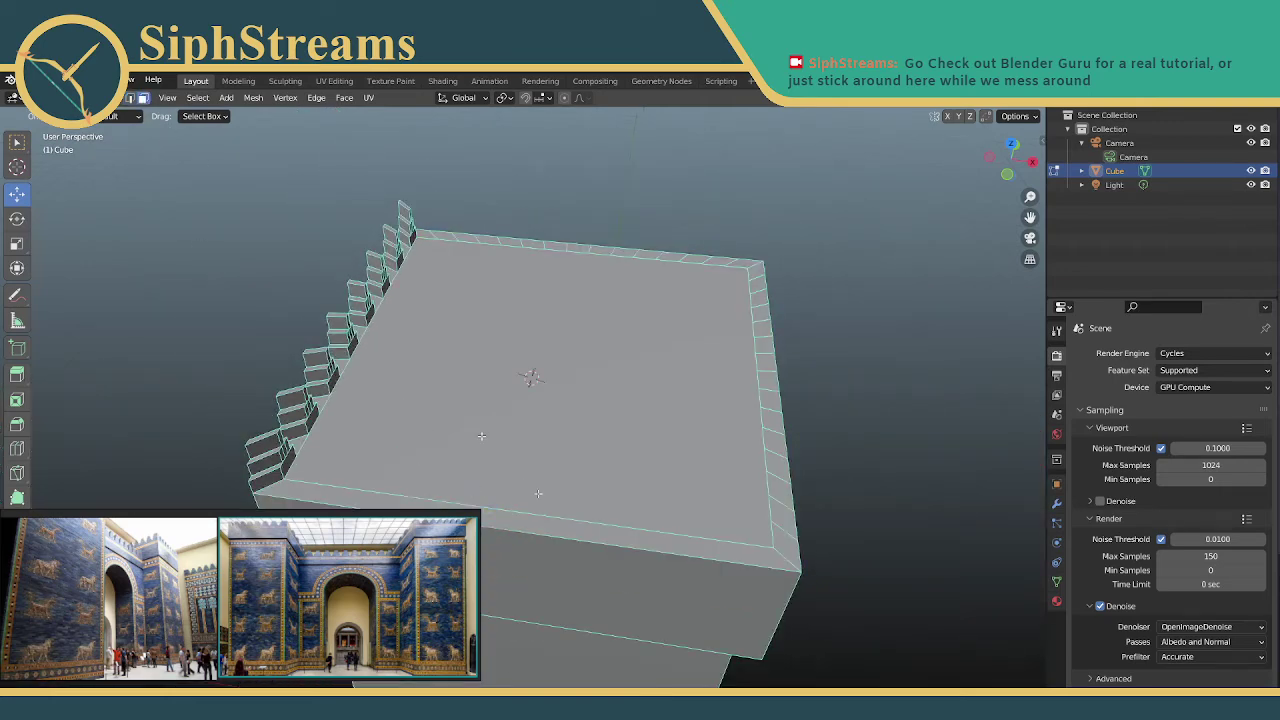
{"action": "left_click", "coordinate": [570, 535]}
{"action": "right_click", "coordinate": [570, 530]}
{"action": "key", "text": "Escape"}
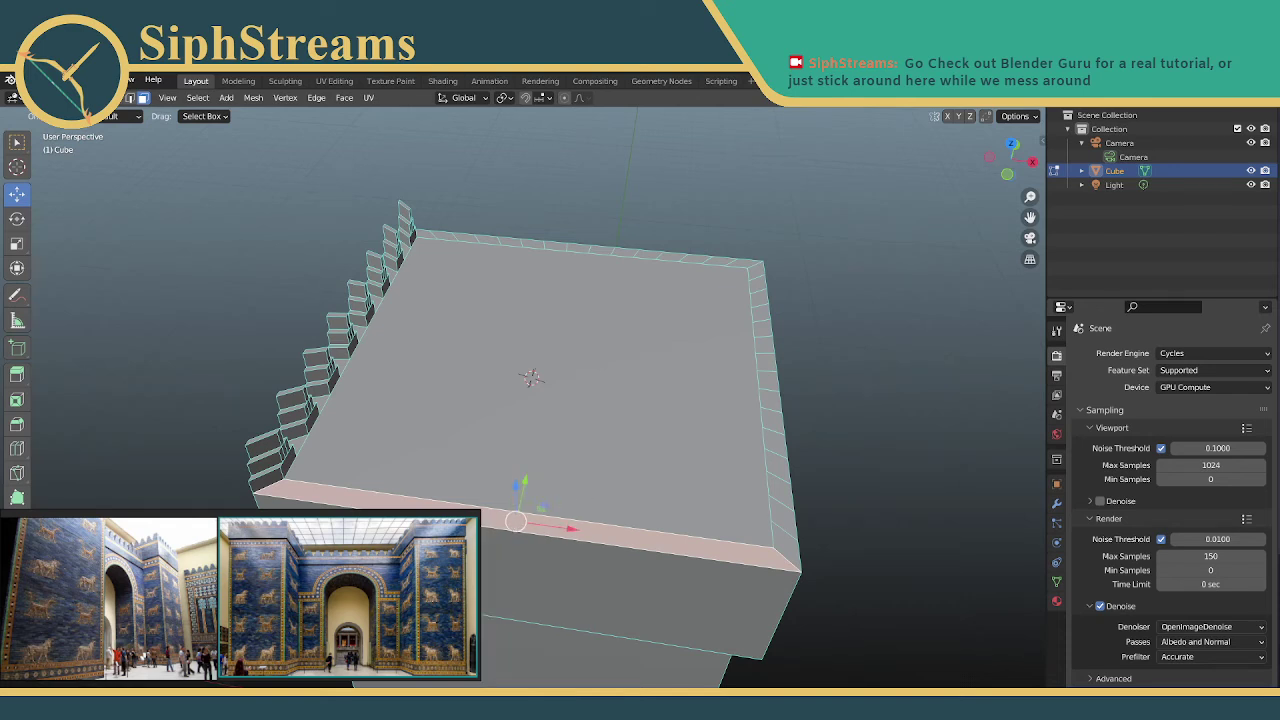
{"action": "right_click", "coordinate": [165, 488]}
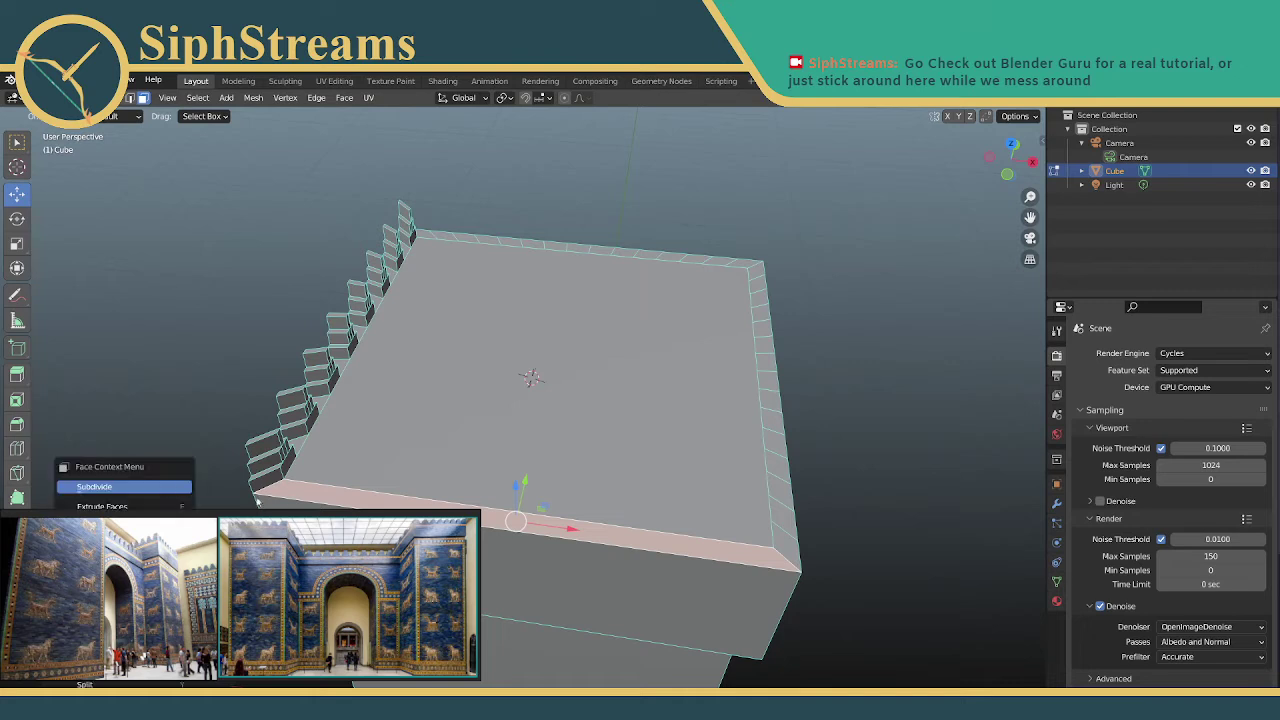
{"action": "left_click", "coordinate": [169, 389]}
{"action": "key", "text": "ctrl+z"}
{"action": "scroll", "coordinate": [533, 370], "scroll_direction": "up", "scroll_amount": 2}
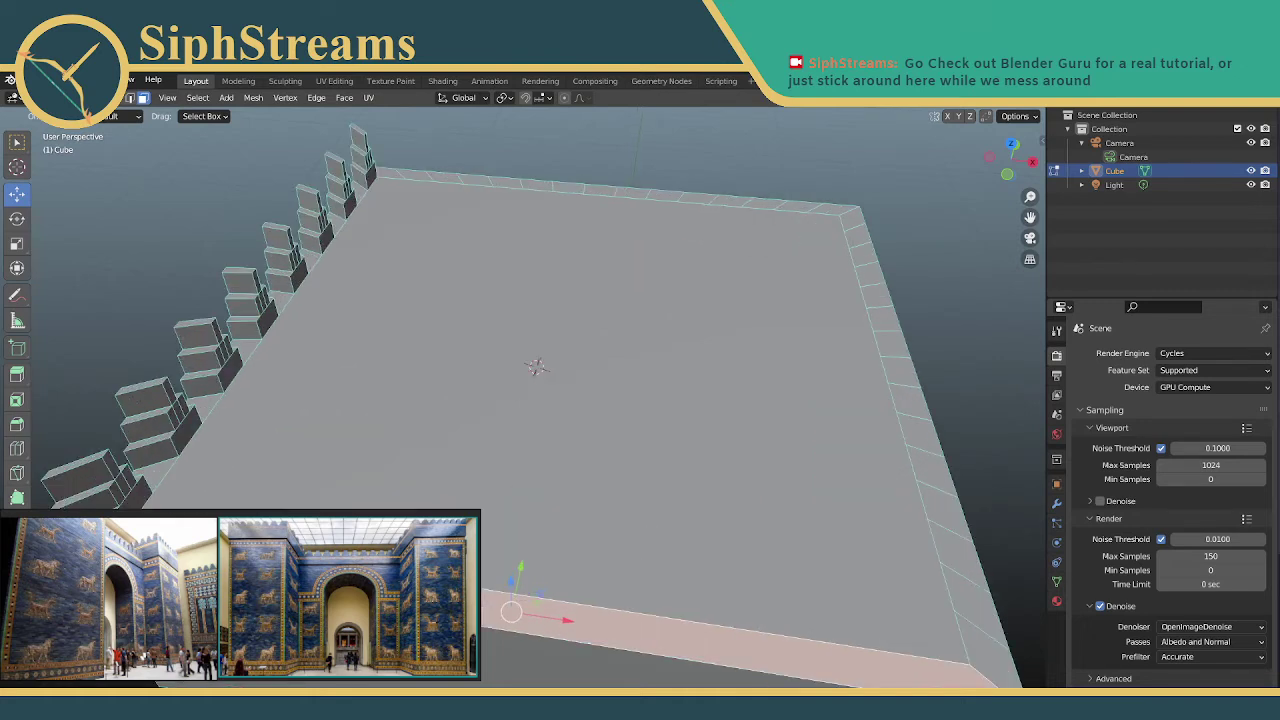
{"action": "key", "text": "x"}
{"action": "left_click", "coordinate": [325, 589]}
{"action": "scroll", "coordinate": [560, 580], "scroll_direction": "down", "scroll_amount": 1}
{"action": "middle_click_drag", "start_coordinate": [591, 583], "coordinate": [323, 480]}
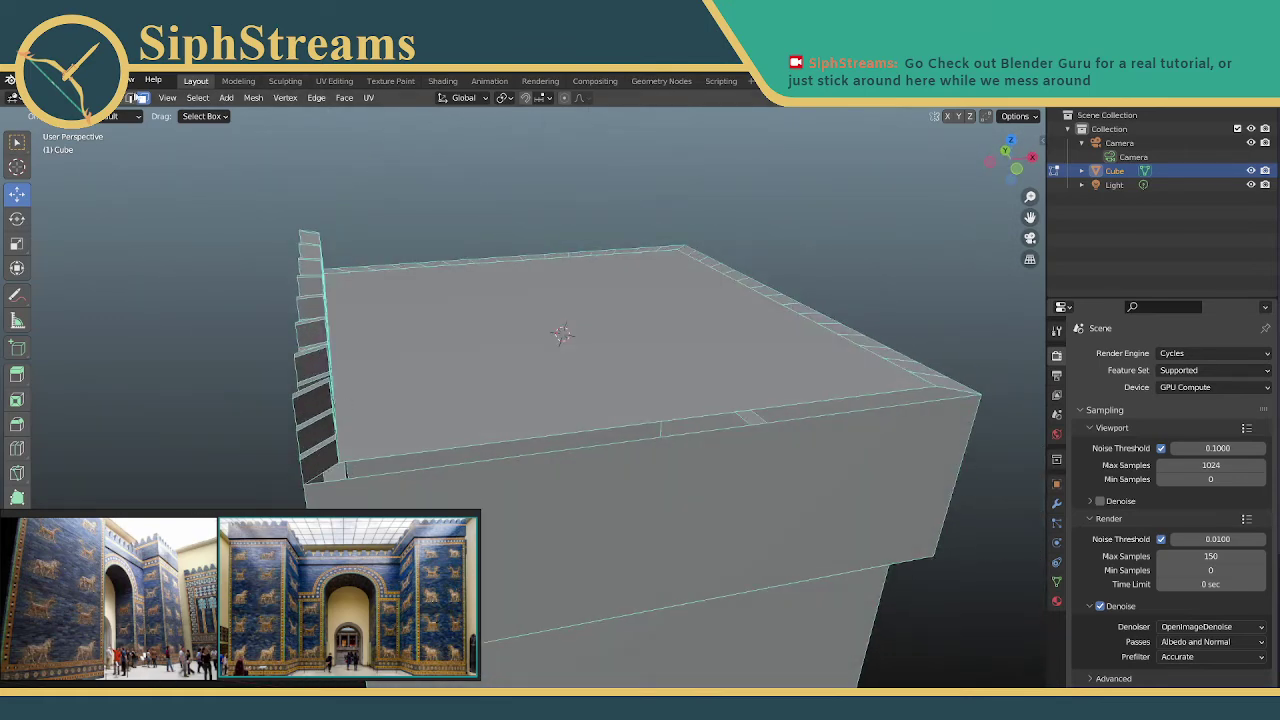
Undo the crosswise cuts on the near rim strip and the selection changes made before them
{"action": "key", "text": "ctrl+z"}
{"action": "scroll", "coordinate": [411, 470], "scroll_direction": "up", "scroll_amount": 3}
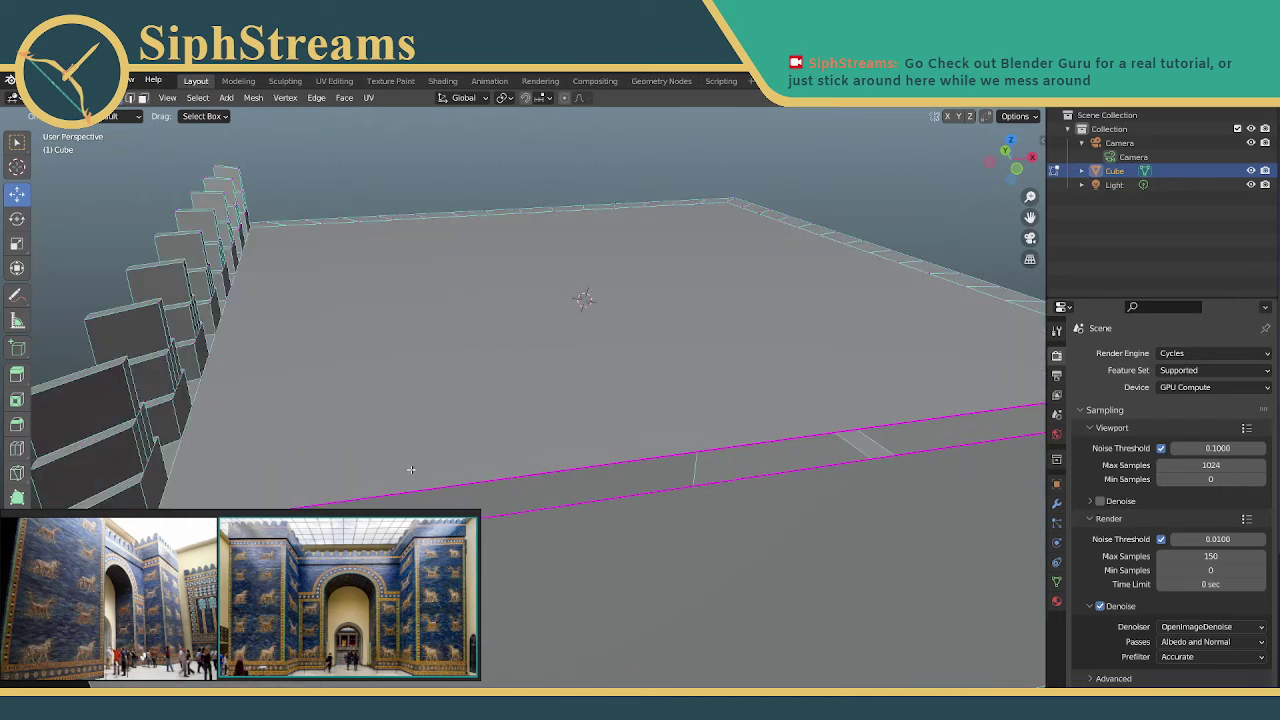
{"action": "key", "text": "3"}
{"action": "key", "text": "ctrl+z"}
{"action": "key", "text": "ctrl+z"}
{"action": "key", "text": "ctrl+z"}
{"action": "key", "text": "ctrl+z"}
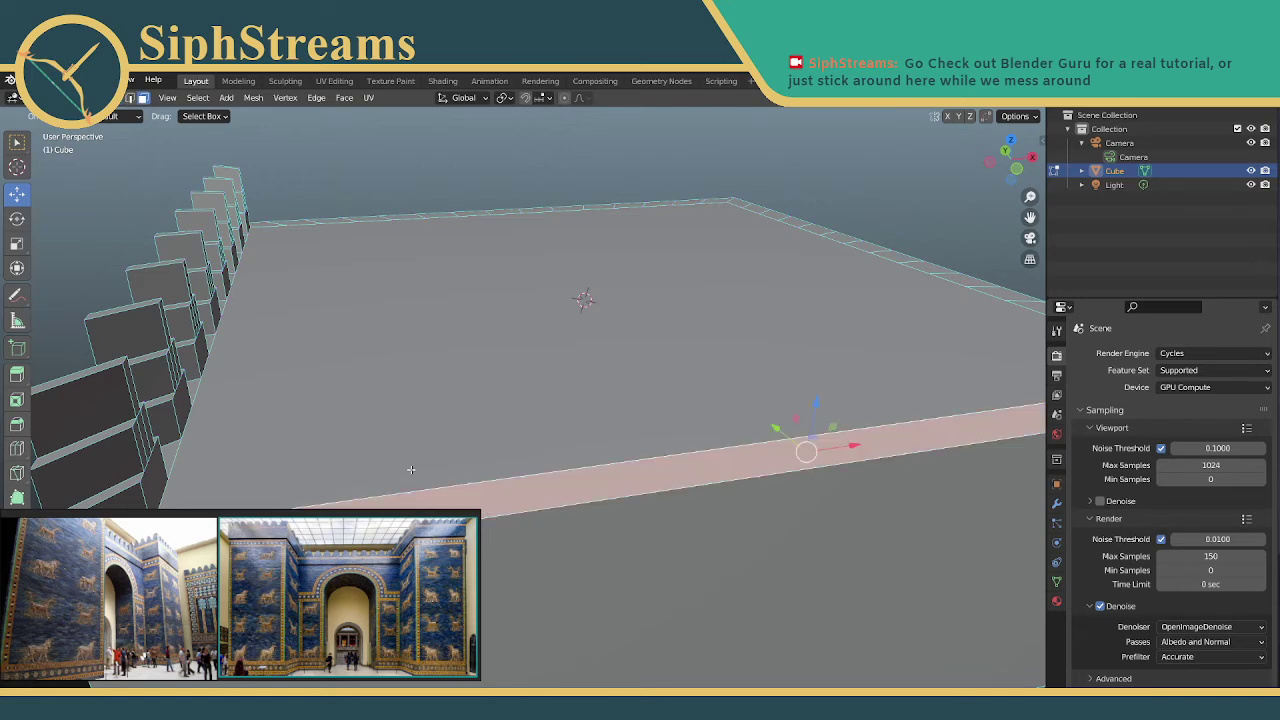
{"action": "key", "text": "ctrl+z"}
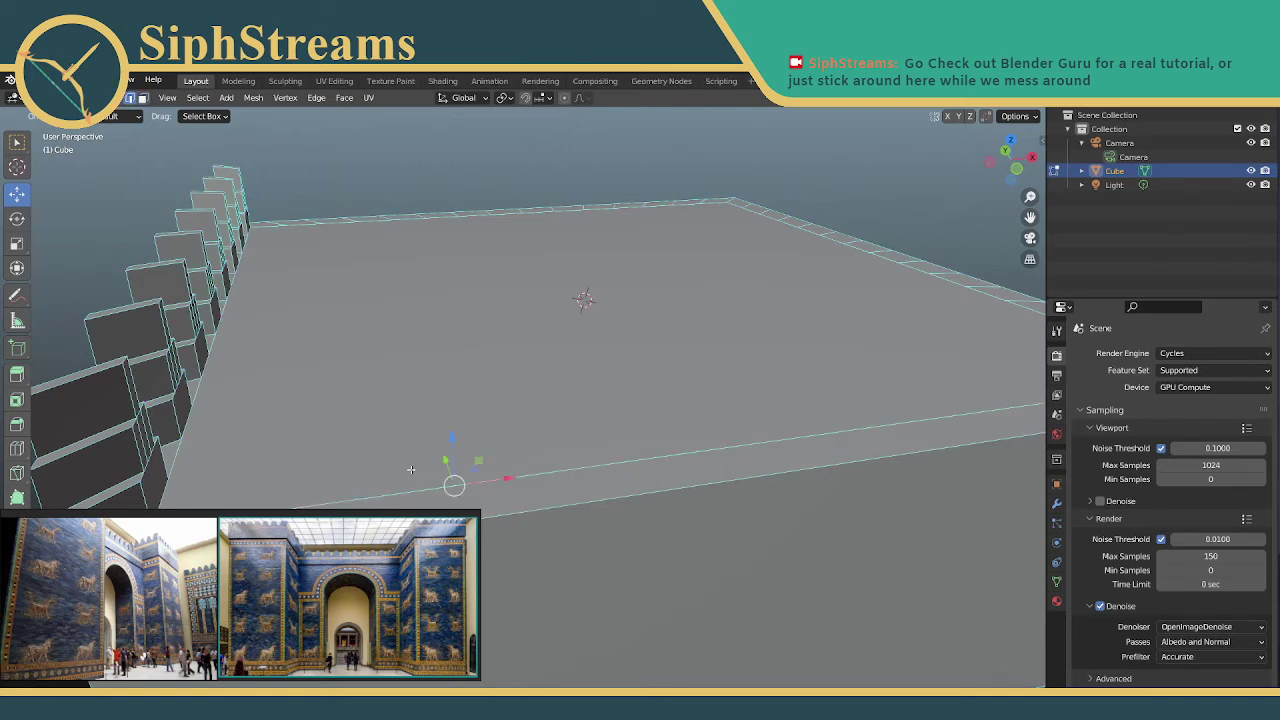
{"action": "key", "text": "ctrl+z"}
{"action": "key", "text": "ctrl+z"}
Try to delete the large undivided rim face on the near side of the roof
{"action": "left_click", "coordinate": [144, 99]}
{"action": "left_click", "coordinate": [405, 498]}
{"action": "right_click", "coordinate": [298, 506]}
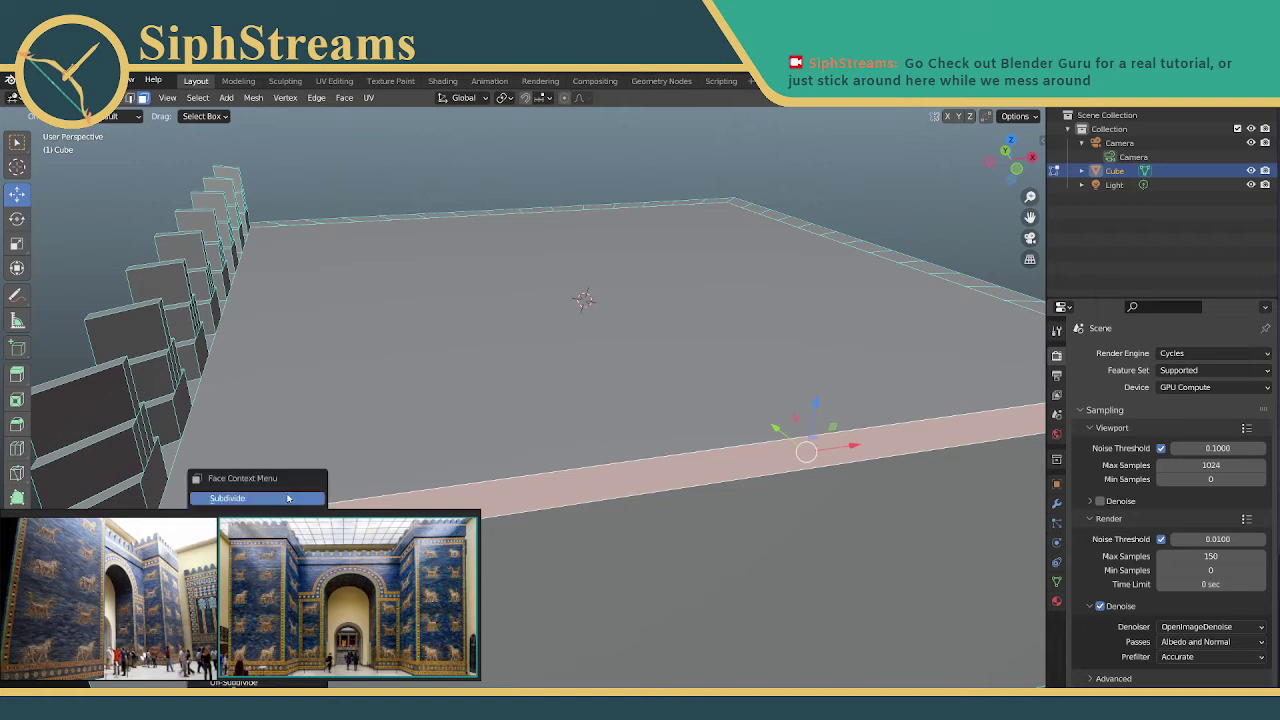
{"action": "key", "text": "x"}
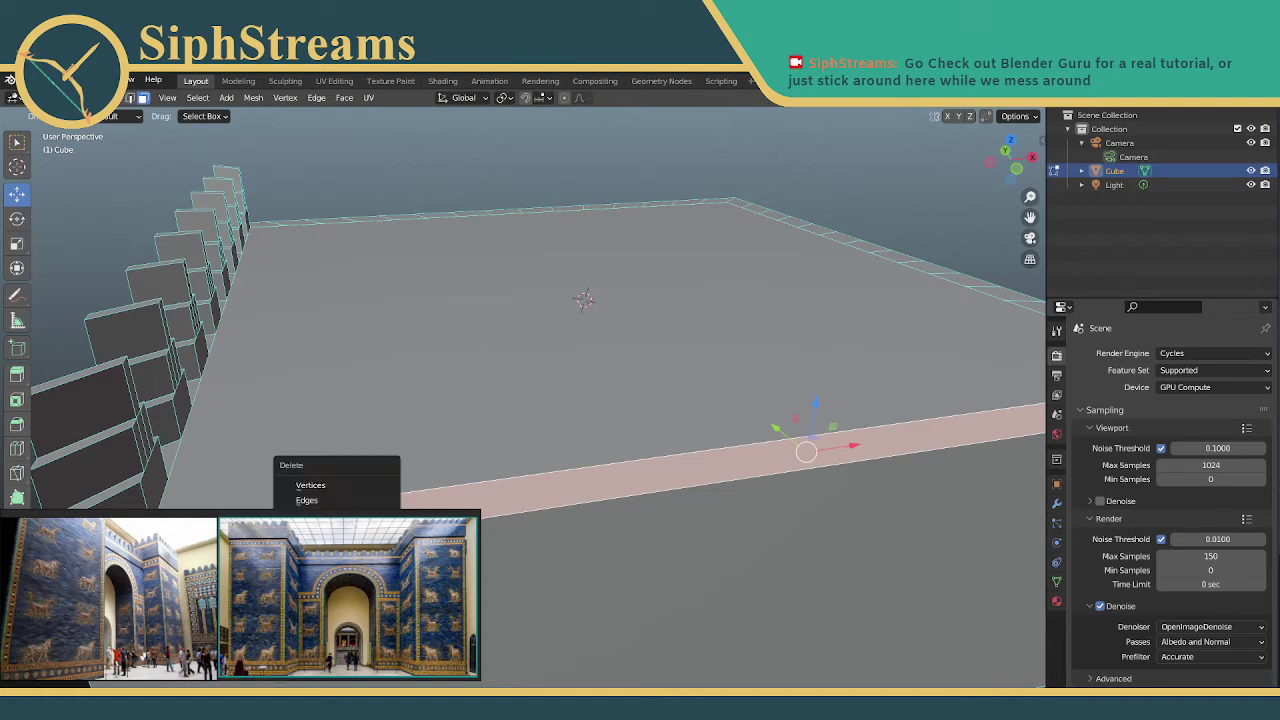
{"action": "left_click", "coordinate": [307, 515]}
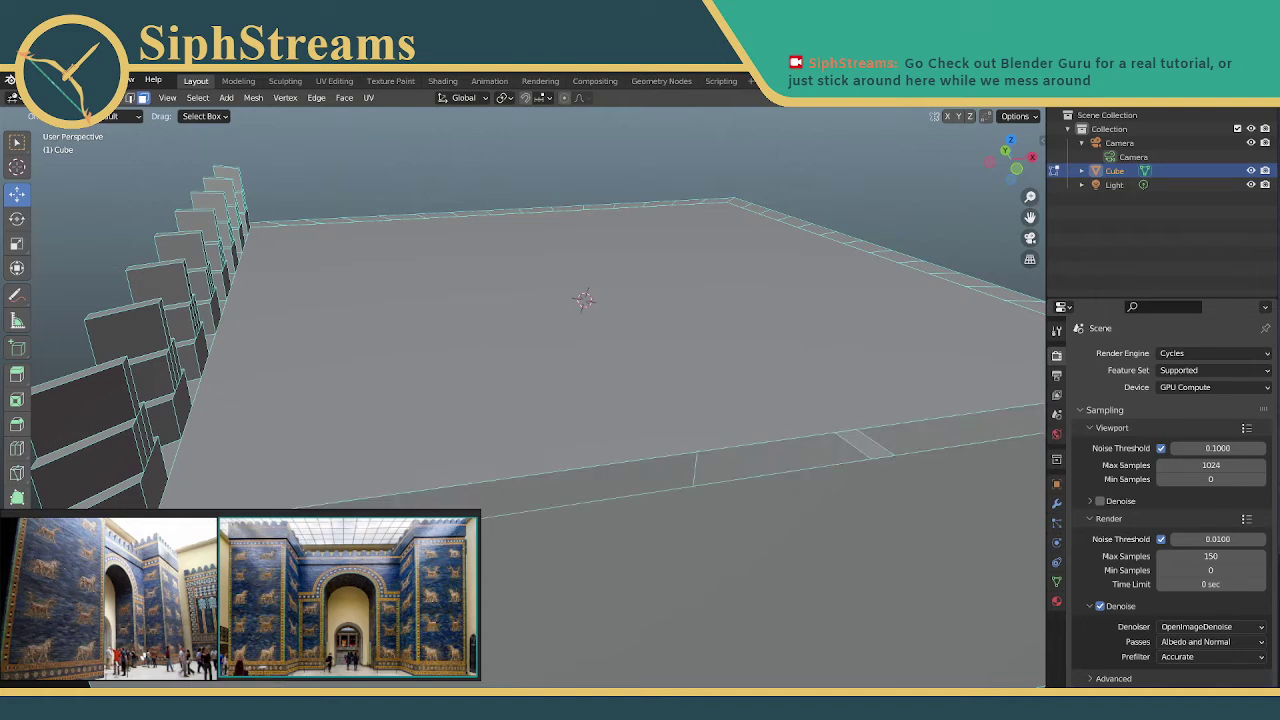
Select the edges around the opened rim gap near the merlon corner
{"action": "left_click", "coordinate": [340, 430]}
{"action": "left_click", "coordinate": [130, 98]}
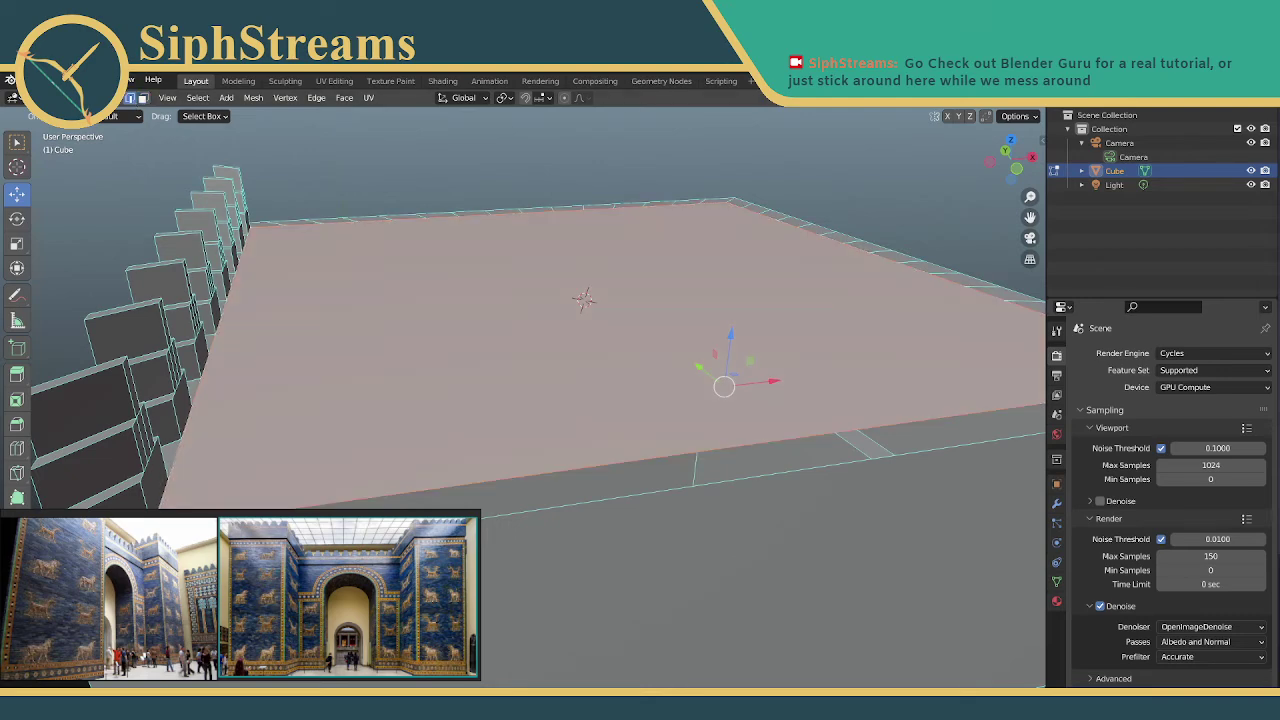
{"action": "left_click", "coordinate": [190, 525]}
{"action": "left_click", "coordinate": [138, 530], "text": "shift"}
{"action": "scroll", "coordinate": [538, 397], "scroll_direction": "up", "scroll_amount": 3}
{"action": "scroll", "coordinate": [538, 397], "scroll_direction": "down", "scroll_amount": 1}
{"action": "middle_click_drag", "start_coordinate": [538, 397], "coordinate": [570, 450]}
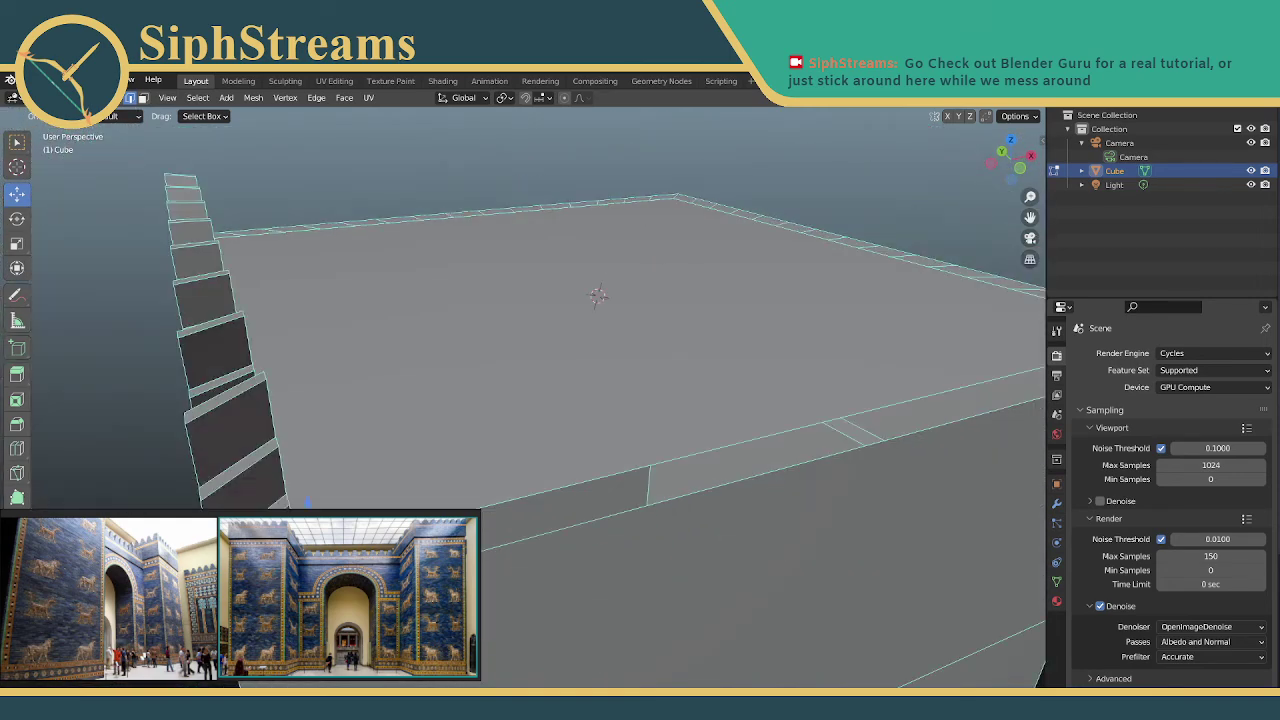
Undo the near rim face deletion, the edge selections and the subdivision of the other rim sides
{"action": "key", "text": "3"}
{"action": "key", "text": "ctrl+z"}
{"action": "key", "text": "ctrl+z"}
{"action": "key", "text": "ctrl+z"}
{"action": "key", "text": "ctrl+z"}
{"action": "key", "text": "ctrl+z"}
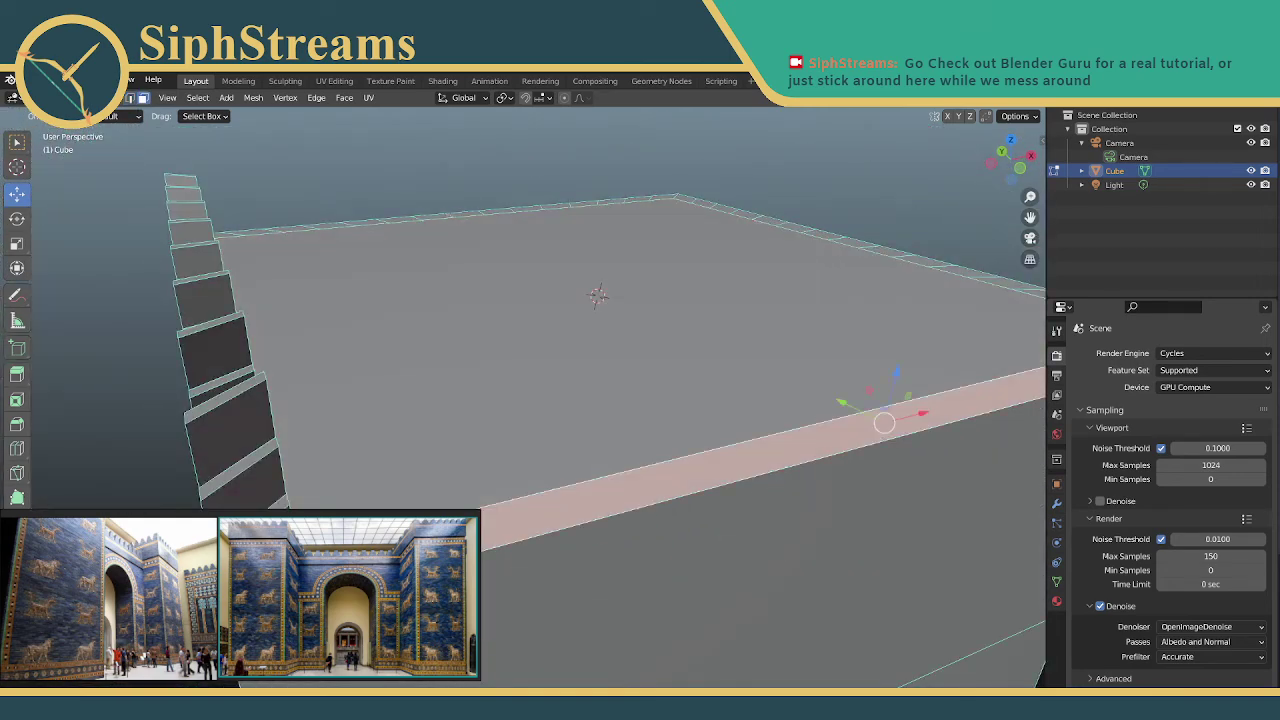
{"action": "key", "text": "ctrl+z"}
{"action": "key", "text": "ctrl+z"}
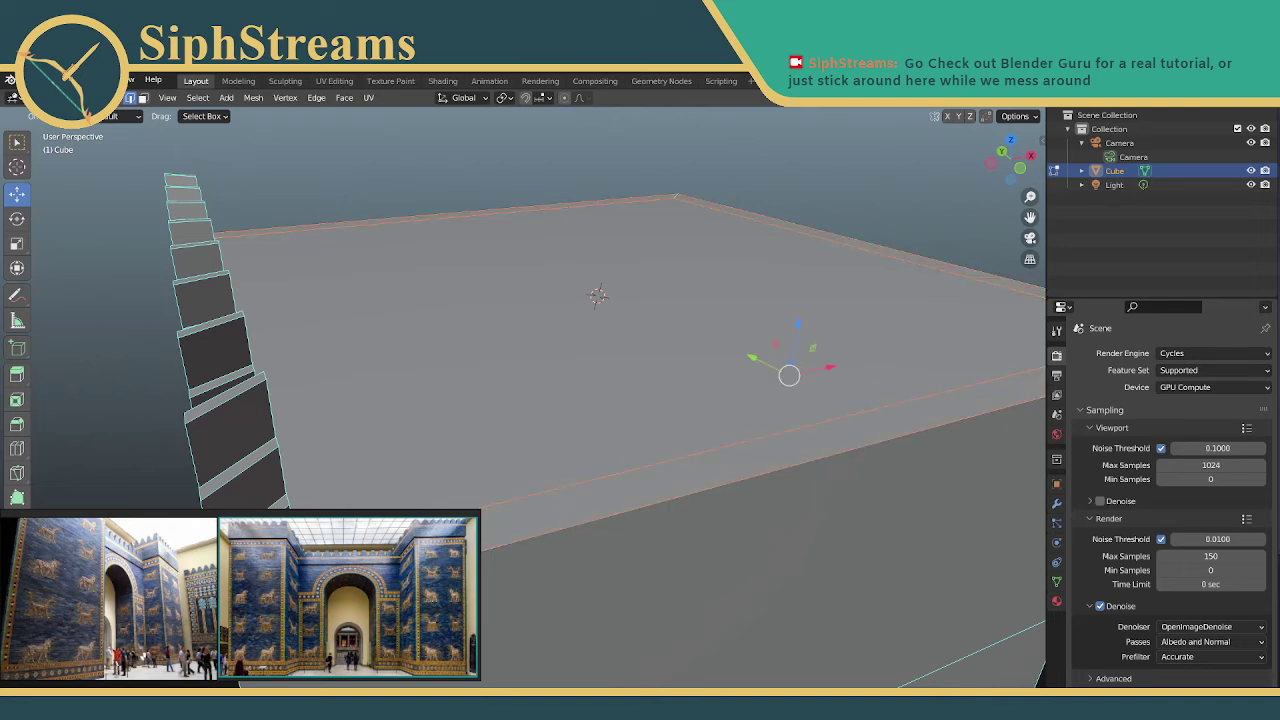
{"action": "key", "text": "ctrl+z"}
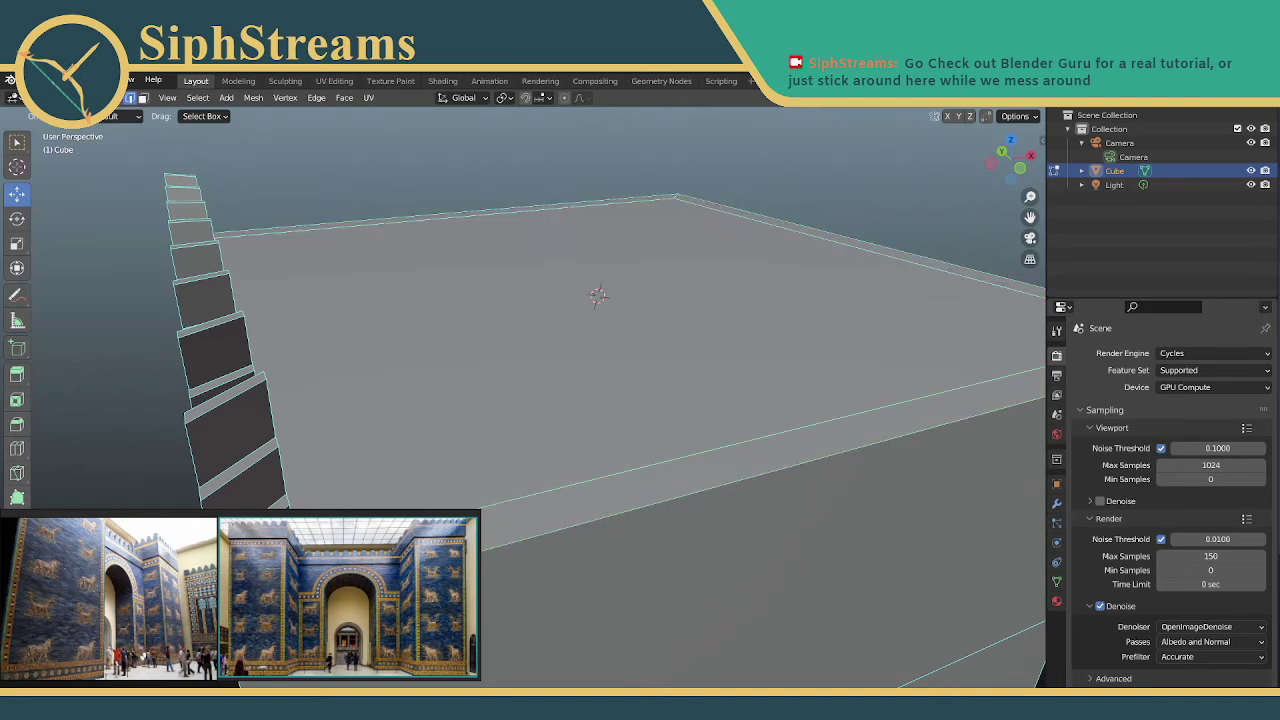
Select the undivided rim face on the near side again and delete it
{"action": "key", "text": "3"}
{"action": "left_click", "coordinate": [884, 422]}
{"action": "right_click", "coordinate": [376, 498]}
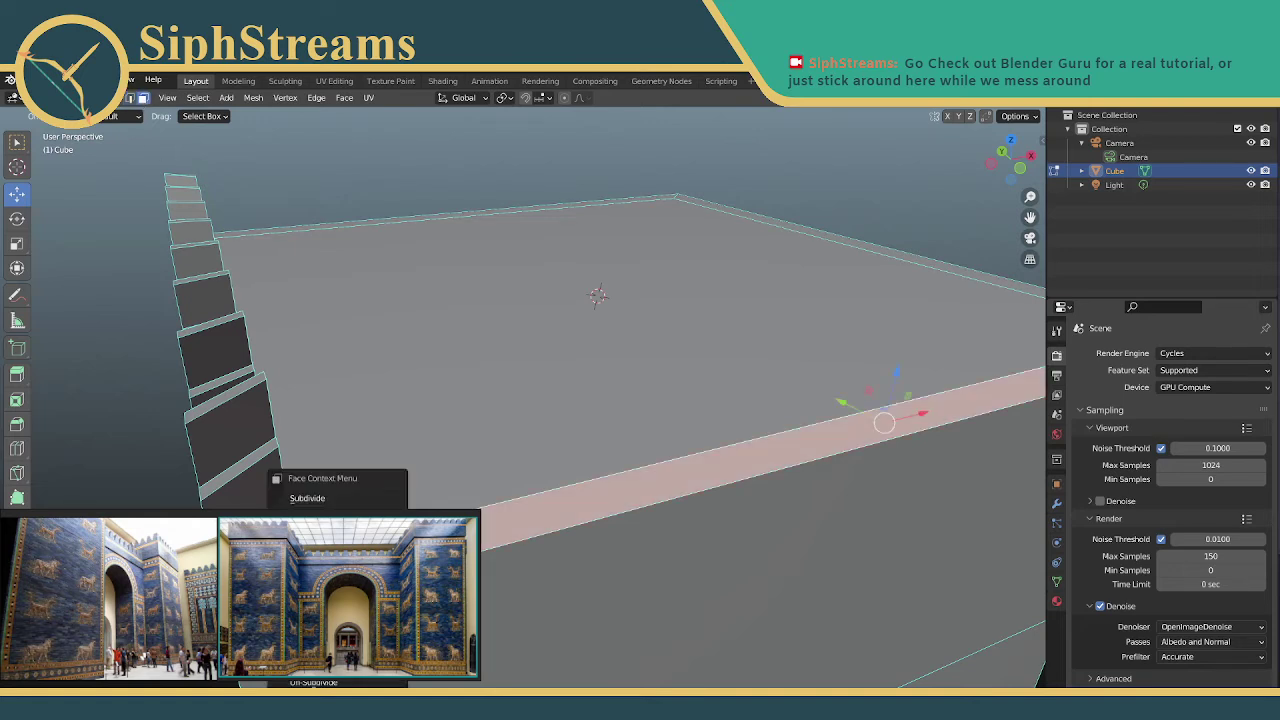
{"action": "left_click", "coordinate": [372, 498]}
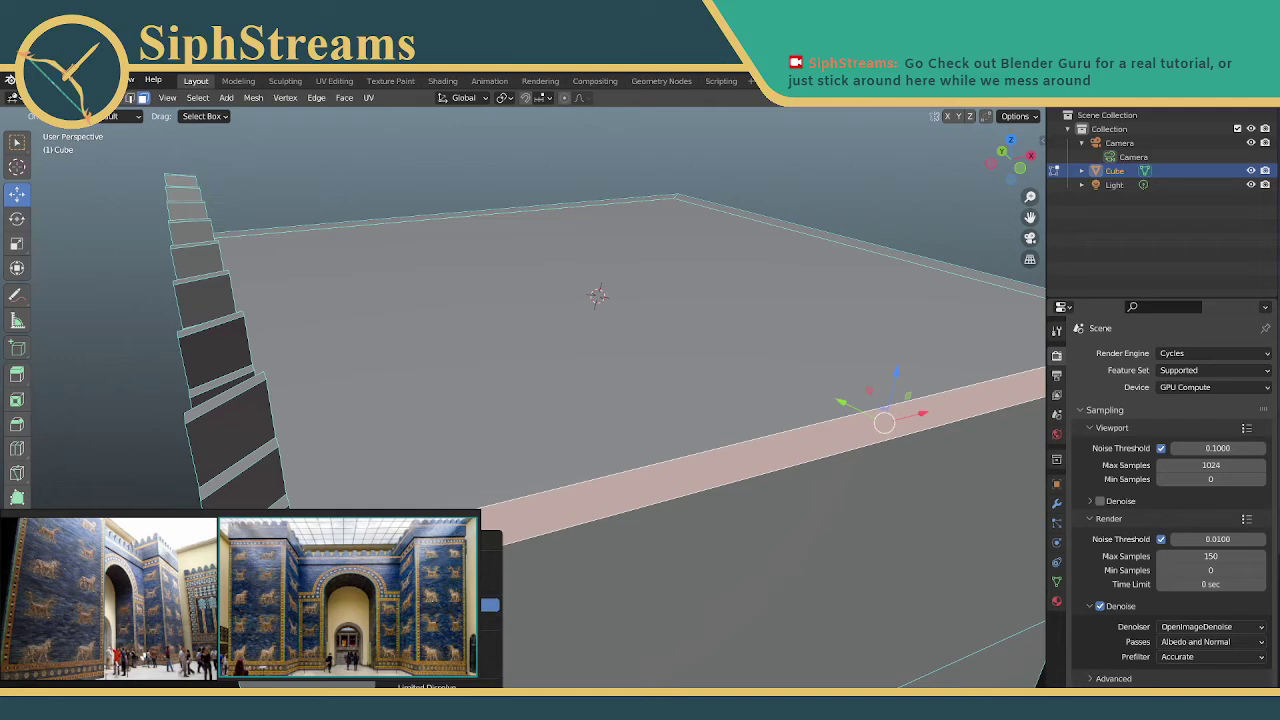
{"action": "left_click", "coordinate": [430, 590]}
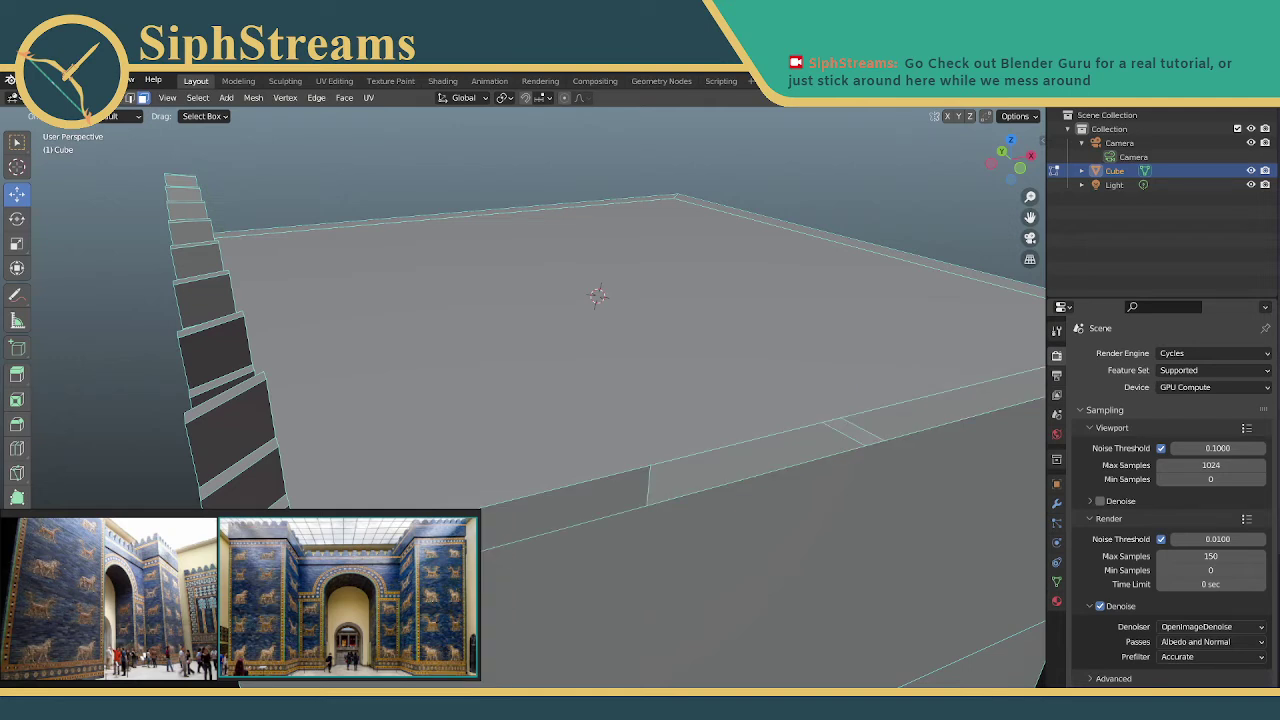
Rebuild the first near rim sections at the merlon corner with New Face from Edges
{"action": "key", "text": "2"}
{"action": "right_click", "coordinate": [306, 500]}
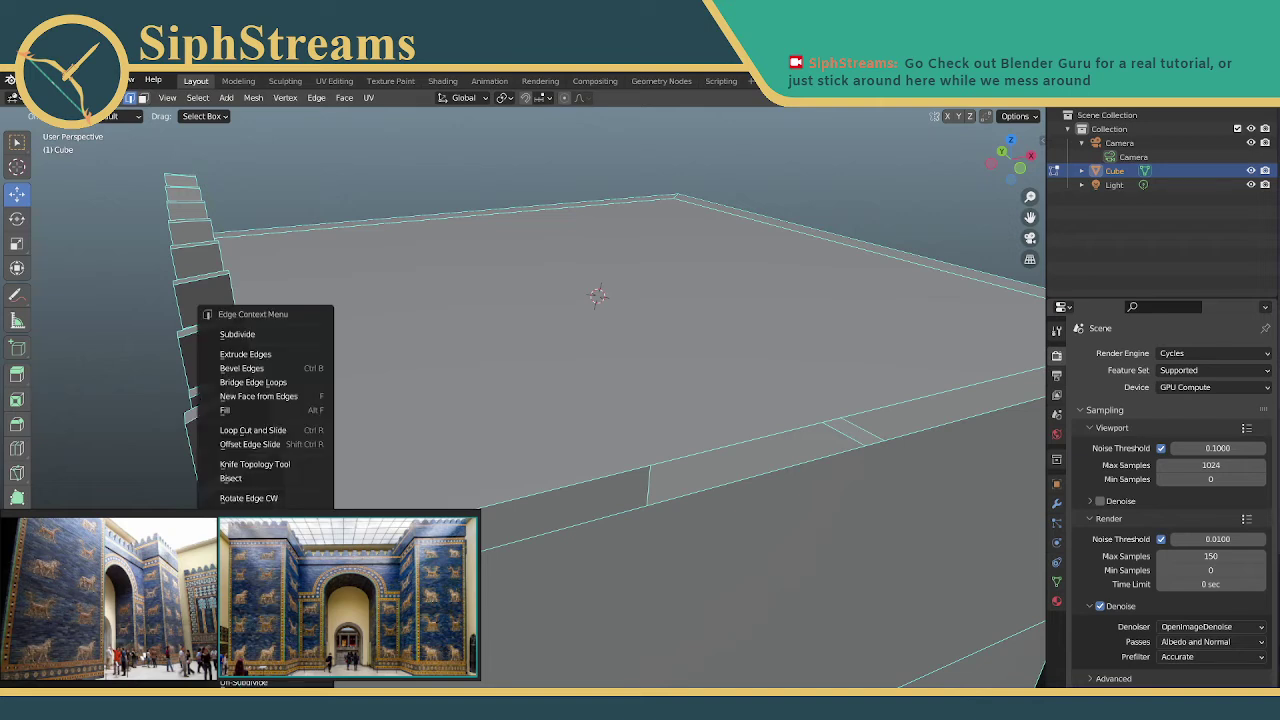
{"action": "left_click", "coordinate": [295, 396]}
{"action": "left_click", "coordinate": [443, 520]}
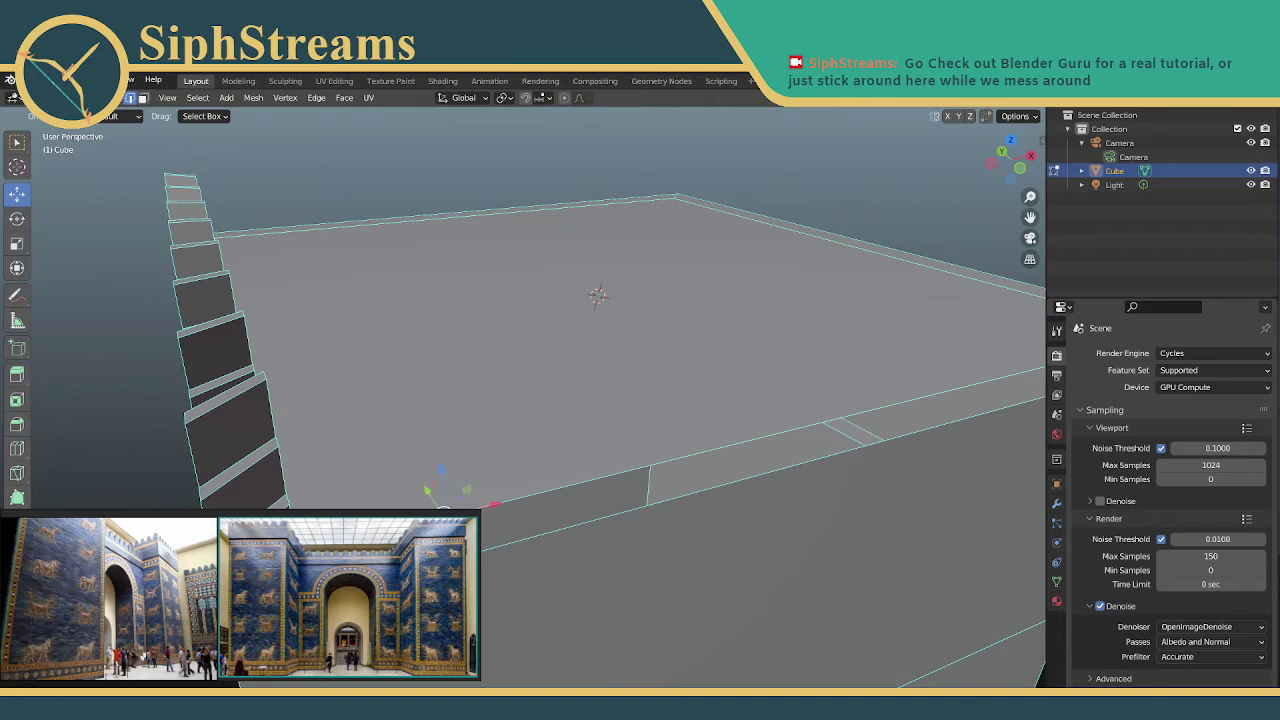
{"action": "left_click", "coordinate": [420, 553], "text": "shift"}
{"action": "right_click", "coordinate": [410, 548]}
{"action": "left_click", "coordinate": [384, 402]}
{"action": "left_click", "coordinate": [510, 503]}
{"action": "left_click", "coordinate": [476, 527], "text": "shift"}
{"action": "left_click", "coordinate": [500, 543], "text": "shift"}
{"action": "right_click", "coordinate": [505, 535]}
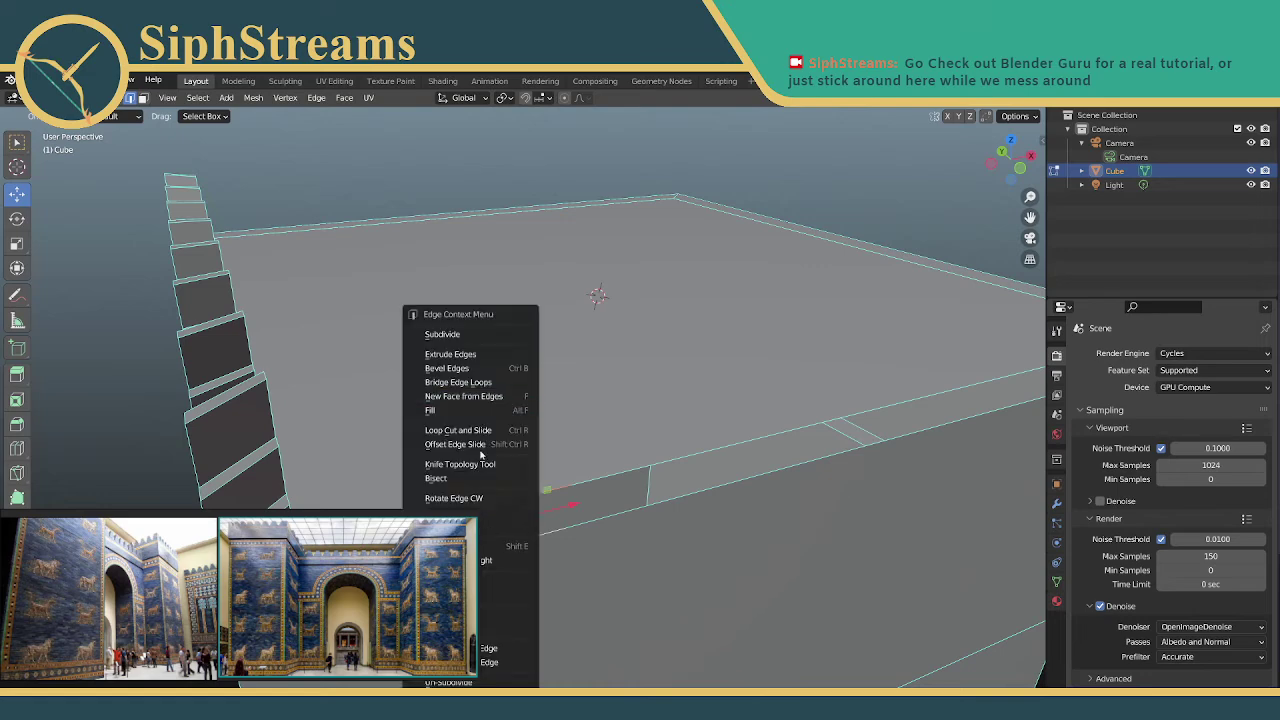
{"action": "left_click", "coordinate": [488, 396]}
{"action": "middle_click_drag", "start_coordinate": [662, 478], "coordinate": [654, 478]}
{"action": "left_click", "coordinate": [143, 97]}
{"action": "right_click", "coordinate": [140, 496]}
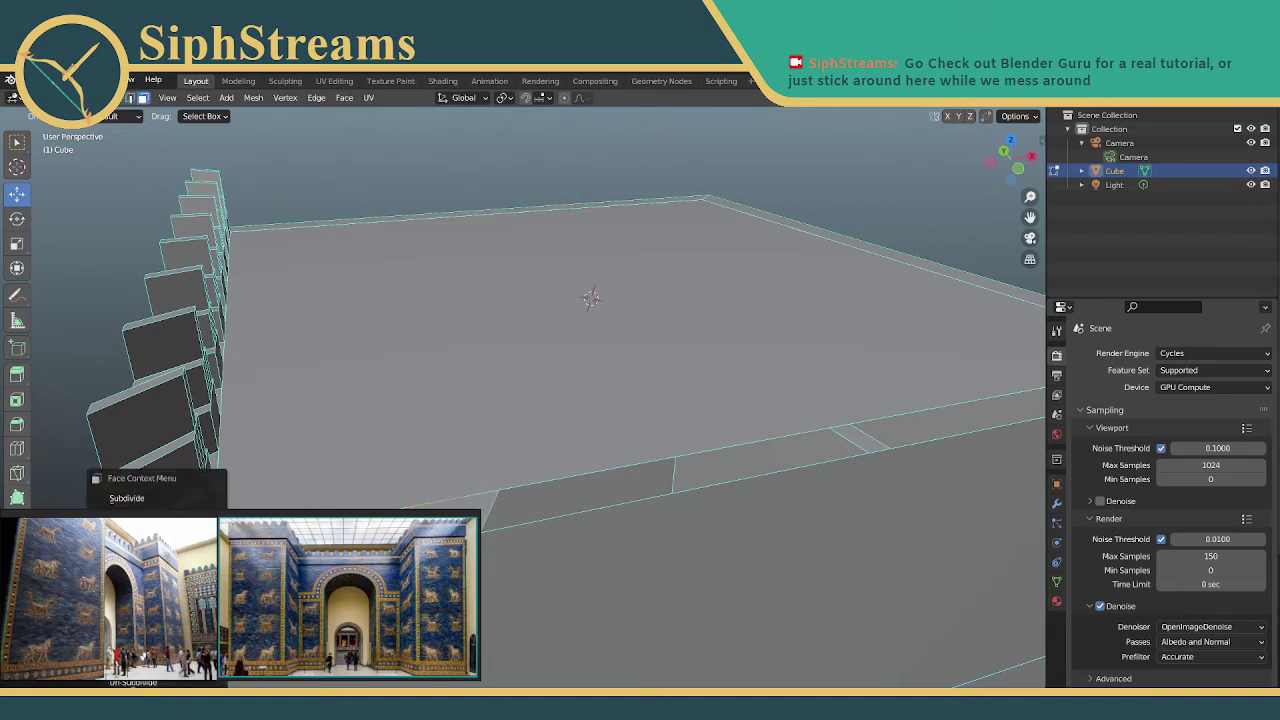
{"action": "left_click", "coordinate": [187, 498]}
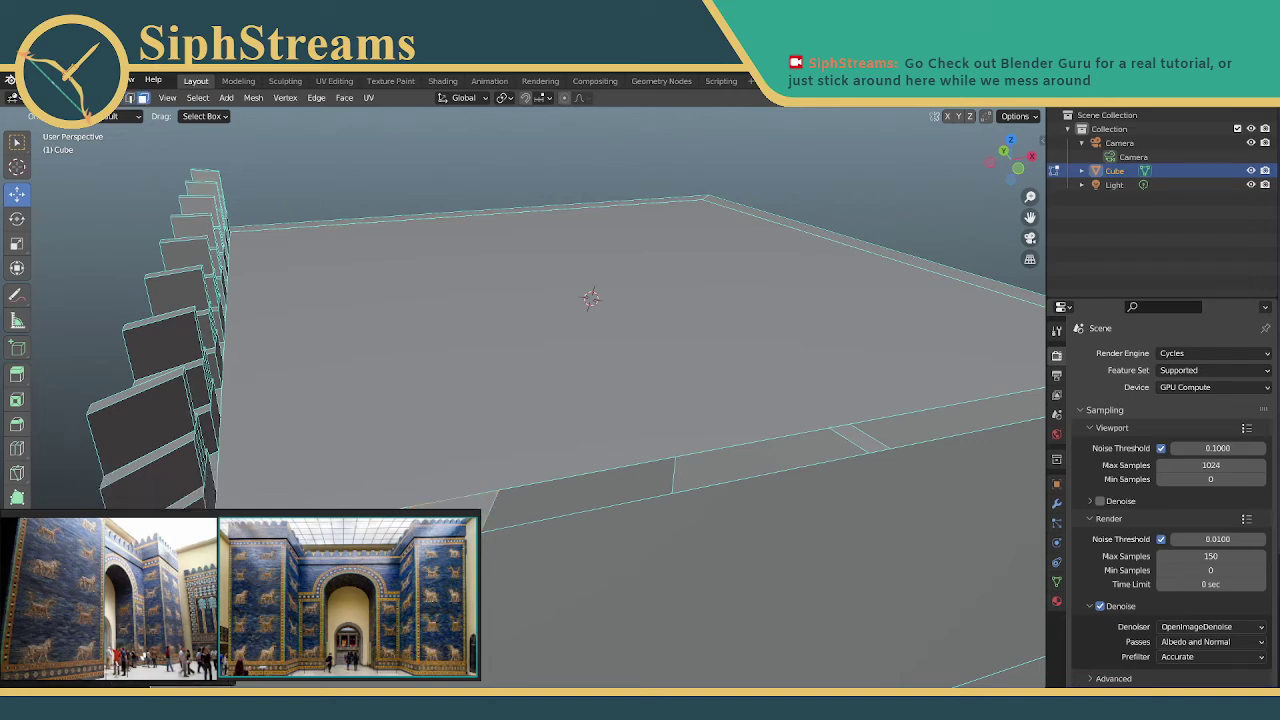
{"action": "left_click", "coordinate": [262, 470]}
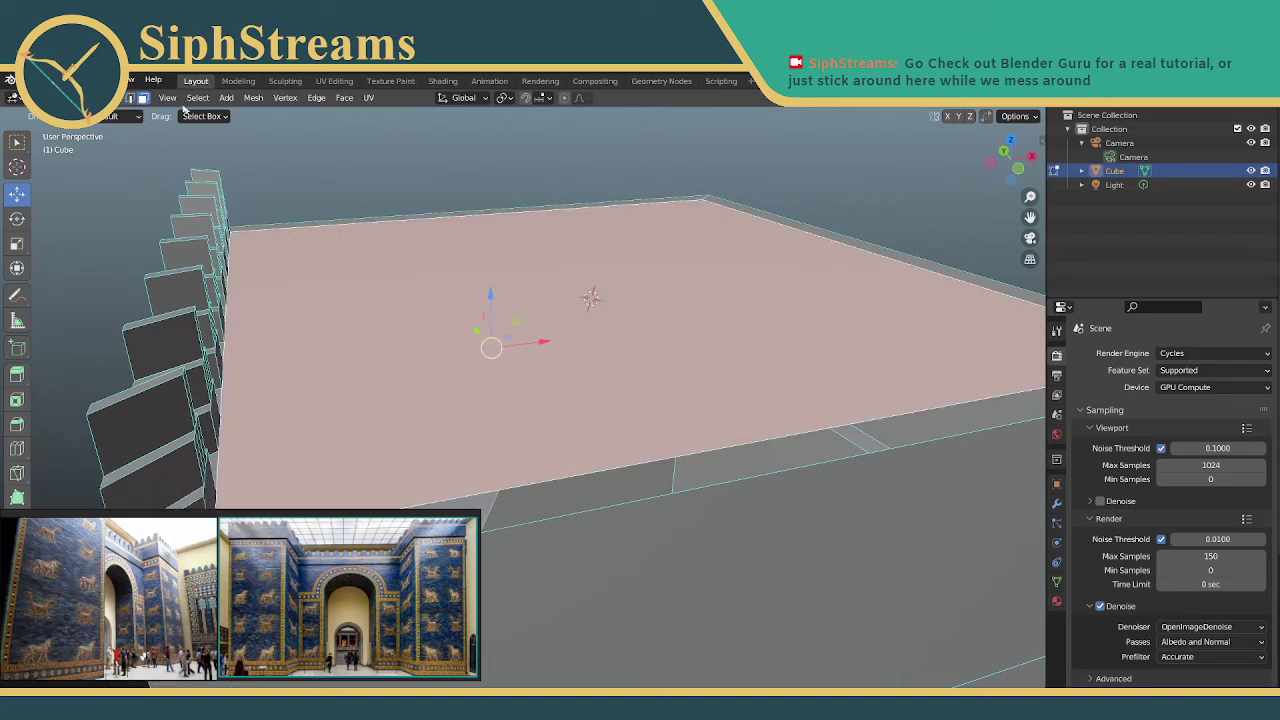
Subdivide the selected edge at the near rim's corner beside the merlons
{"action": "left_click", "coordinate": [130, 97]}
{"action": "left_click", "coordinate": [260, 532]}
{"action": "left_click", "coordinate": [260, 532]}
{"action": "right_click", "coordinate": [220, 532]}
{"action": "left_click", "coordinate": [150, 334]}
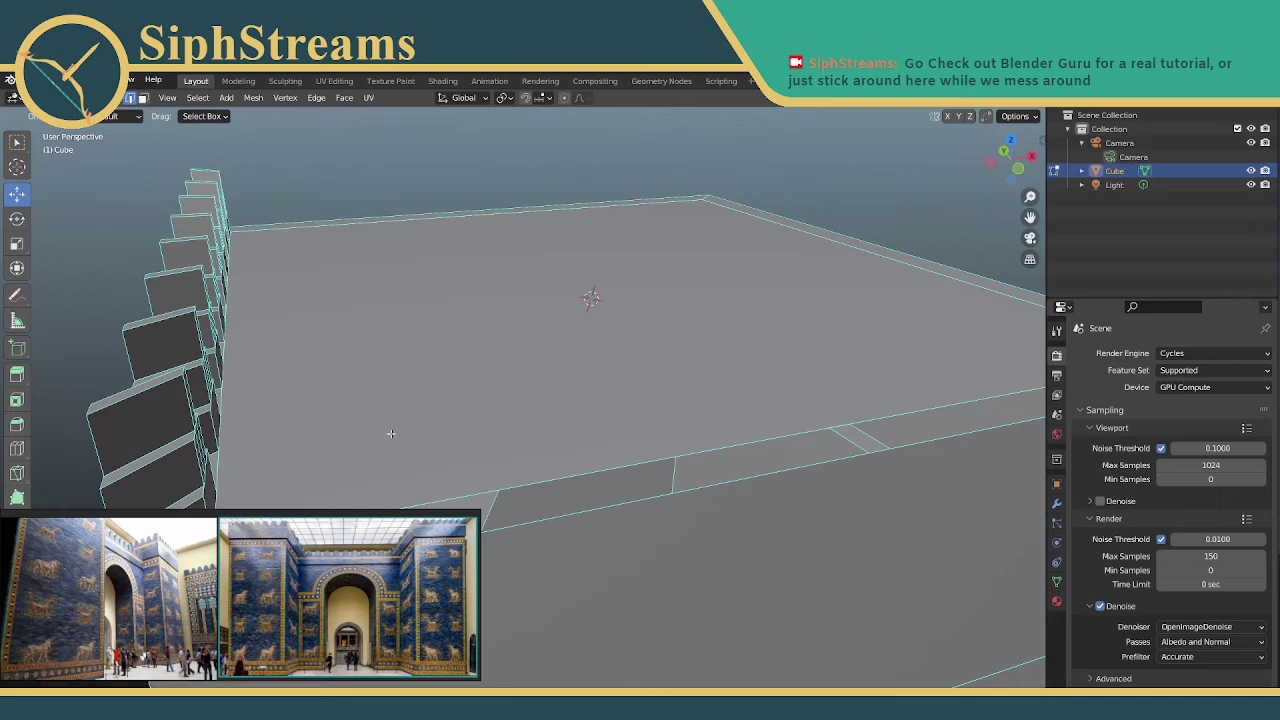
{"action": "left_click", "coordinate": [564, 433]}
{"action": "left_click", "coordinate": [537, 481]}
{"action": "middle_click_drag", "start_coordinate": [567, 489], "coordinate": [559, 495]}
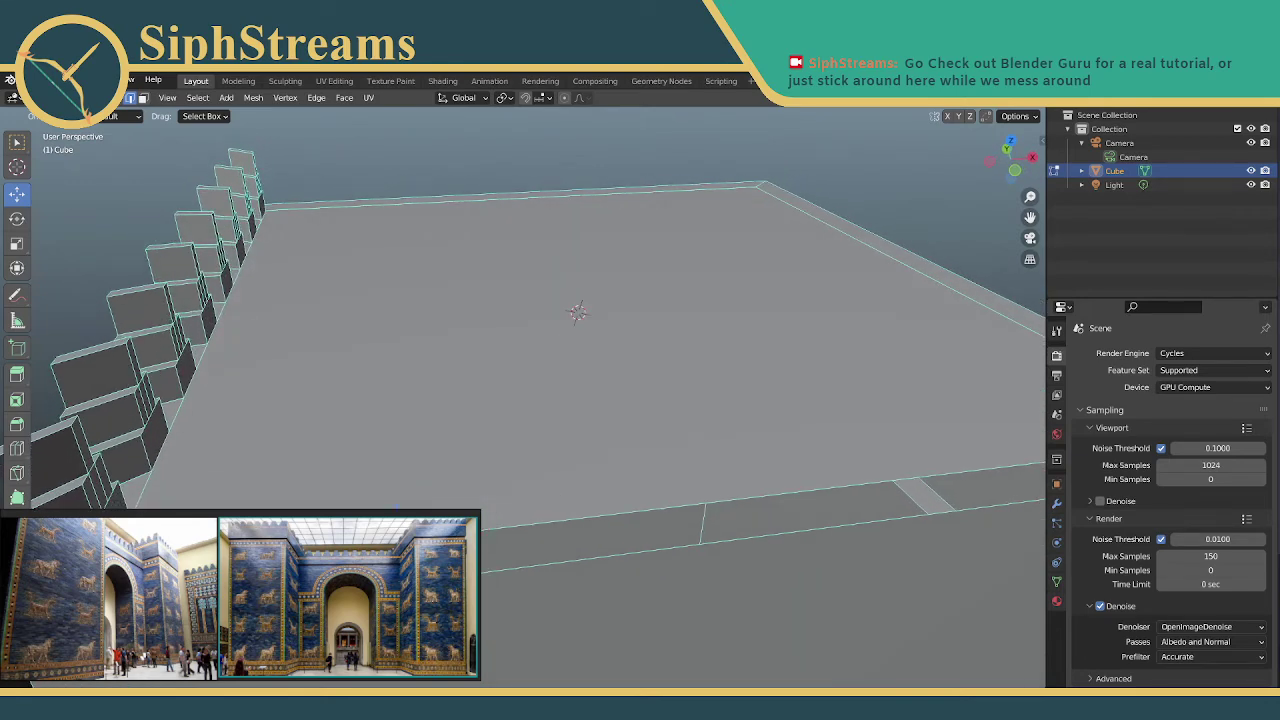
Fill three consecutive sections of the near rim gap, each with a new face from its bordering edges
{"action": "right_click", "coordinate": [356, 332]}
{"action": "left_click", "coordinate": [495, 531]}
{"action": "left_click", "coordinate": [483, 553], "text": "shift"}
{"action": "left_click", "coordinate": [484, 576], "text": "shift"}
{"action": "key", "text": "f"}
{"action": "left_click", "coordinate": [572, 524]}
{"action": "left_click", "coordinate": [553, 547], "text": "shift"}
{"action": "left_click", "coordinate": [576, 561], "text": "shift"}
{"action": "key", "text": "f"}
{"action": "left_click", "coordinate": [661, 511]}
{"action": "left_click", "coordinate": [631, 529], "text": "shift"}
{"action": "left_click", "coordinate": [665, 549], "text": "shift"}
{"action": "key", "text": "f"}
Fill the next four sections along the middle of the near rim with faces built from their bordering edges
{"action": "middle_click_drag", "start_coordinate": [782, 521], "coordinate": [755, 521]}
{"action": "left_click", "coordinate": [573, 534]}
{"action": "left_click", "coordinate": [522, 552], "text": "shift"}
{"action": "left_click", "coordinate": [556, 572], "text": "shift"}
{"action": "key", "text": "f"}
{"action": "left_click", "coordinate": [646, 540]}
{"action": "left_click", "coordinate": [620, 553], "text": "shift"}
{"action": "left_click", "coordinate": [655, 576], "text": "shift"}
{"action": "key", "text": "f"}
{"action": "left_click", "coordinate": [736, 543]}
{"action": "left_click", "coordinate": [704, 561], "text": "shift"}
{"action": "left_click", "coordinate": [747, 579], "text": "shift"}
{"action": "key", "text": "f"}
{"action": "left_click", "coordinate": [827, 546]}
{"action": "left_click", "coordinate": [803, 568], "text": "shift"}
{"action": "left_click", "coordinate": [852, 593], "text": "shift"}
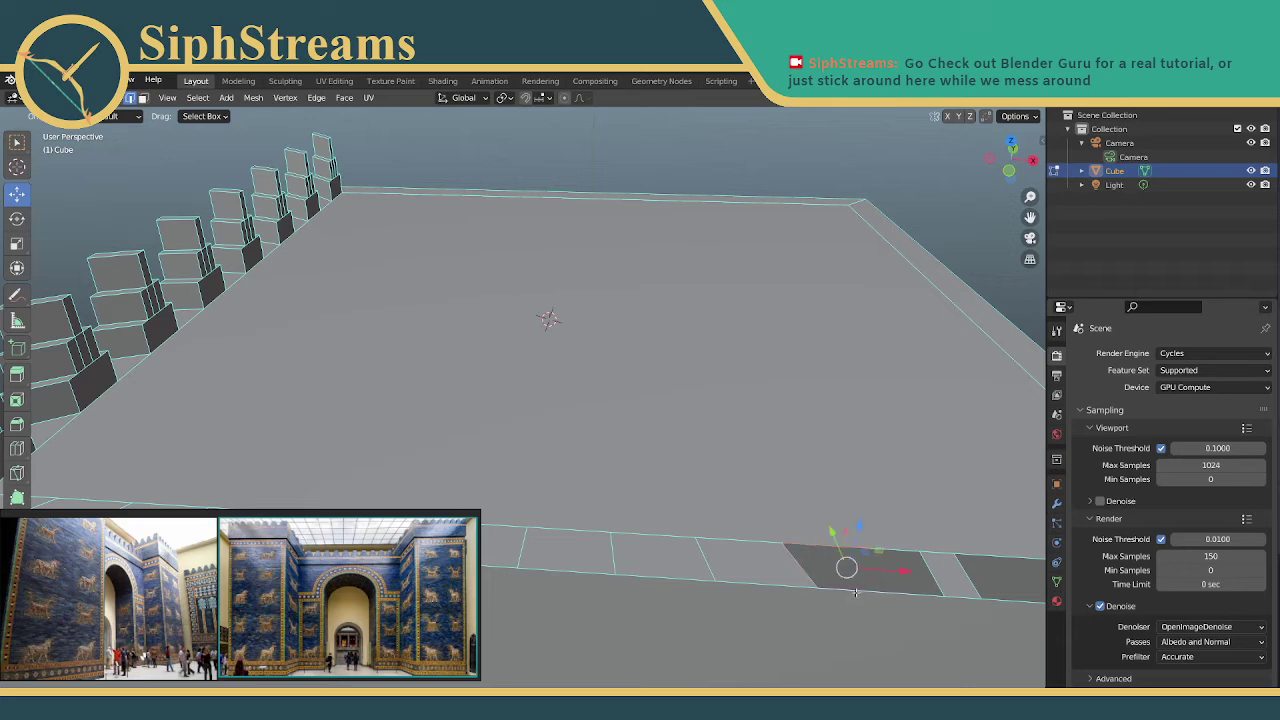
{"action": "key", "text": "f"}
Fill three more near rim sections with separate faces towards the corner without merlons
{"action": "middle_click_drag", "start_coordinate": [854, 591], "coordinate": [811, 576]}
{"action": "scroll", "coordinate": [811, 576], "scroll_direction": "down", "scroll_amount": 1}
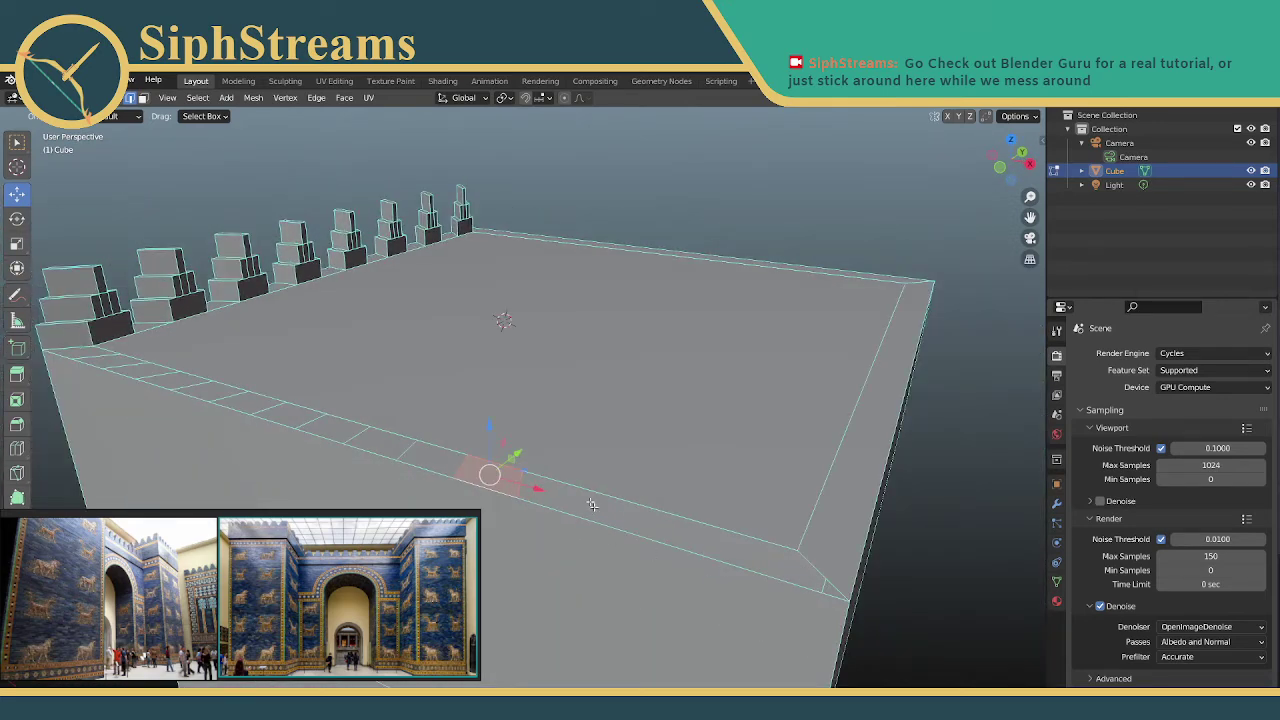
{"action": "left_click", "coordinate": [561, 483]}
{"action": "left_click", "coordinate": [521, 488], "text": "shift"}
{"action": "left_click", "coordinate": [530, 501], "text": "shift"}
{"action": "key", "text": "f"}
{"action": "left_click", "coordinate": [625, 500]}
{"action": "left_click", "coordinate": [592, 509], "text": "shift"}
{"action": "left_click", "coordinate": [614, 531], "text": "shift"}
{"action": "key", "text": "f"}
{"action": "left_click", "coordinate": [680, 515]}
{"action": "left_click", "coordinate": [660, 526], "text": "shift"}
{"action": "left_click", "coordinate": [685, 548], "text": "shift"}
{"action": "key", "text": "f"}
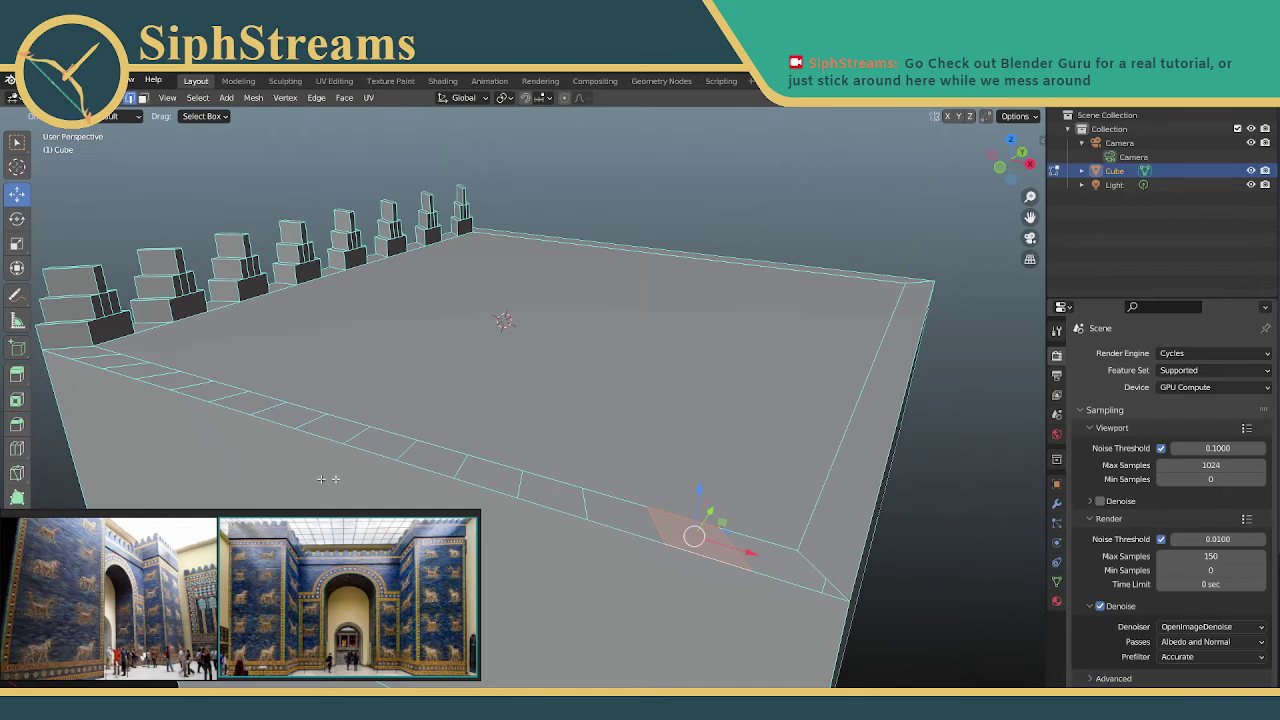
Close the last opening at the rim's merlon-free corner with a face from its four bordering edges
{"action": "left_click", "coordinate": [747, 553]}
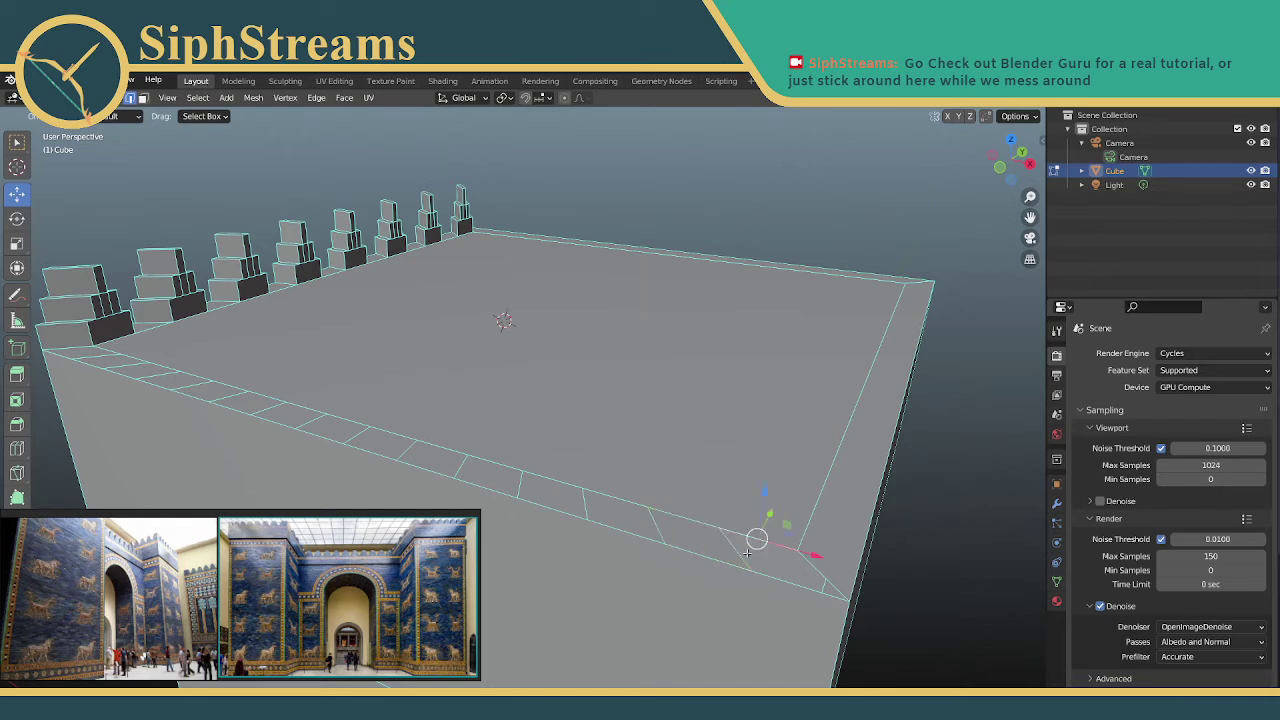
{"action": "left_click", "coordinate": [742, 558], "text": "shift"}
{"action": "left_click", "coordinate": [797, 581], "text": "shift"}
{"action": "left_click", "coordinate": [816, 567], "text": "shift"}
Try to subdivide the long inner and outer edges of the two undivided rim sides together
{"action": "middle_click_drag", "start_coordinate": [791, 569], "coordinate": [715, 544]}
{"action": "left_click", "coordinate": [812, 335]}
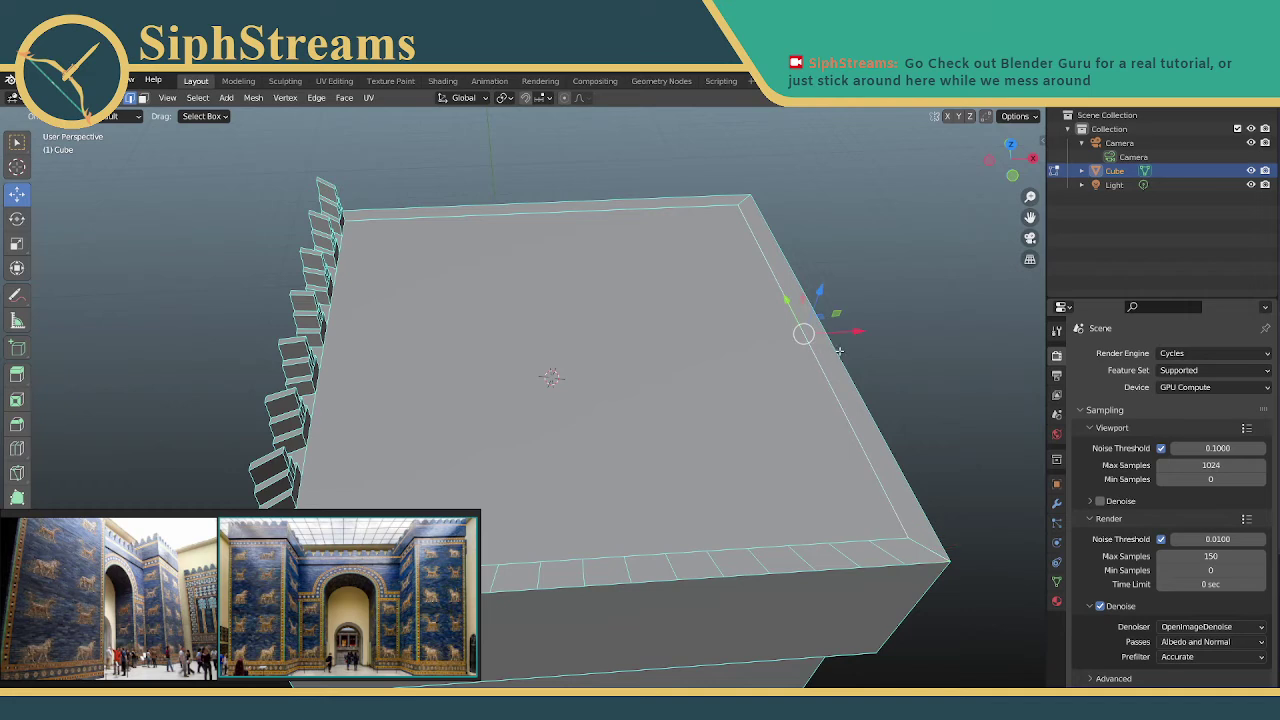
{"action": "left_click", "coordinate": [546, 210], "text": "shift"}
{"action": "left_click", "coordinate": [547, 201], "text": "shift"}
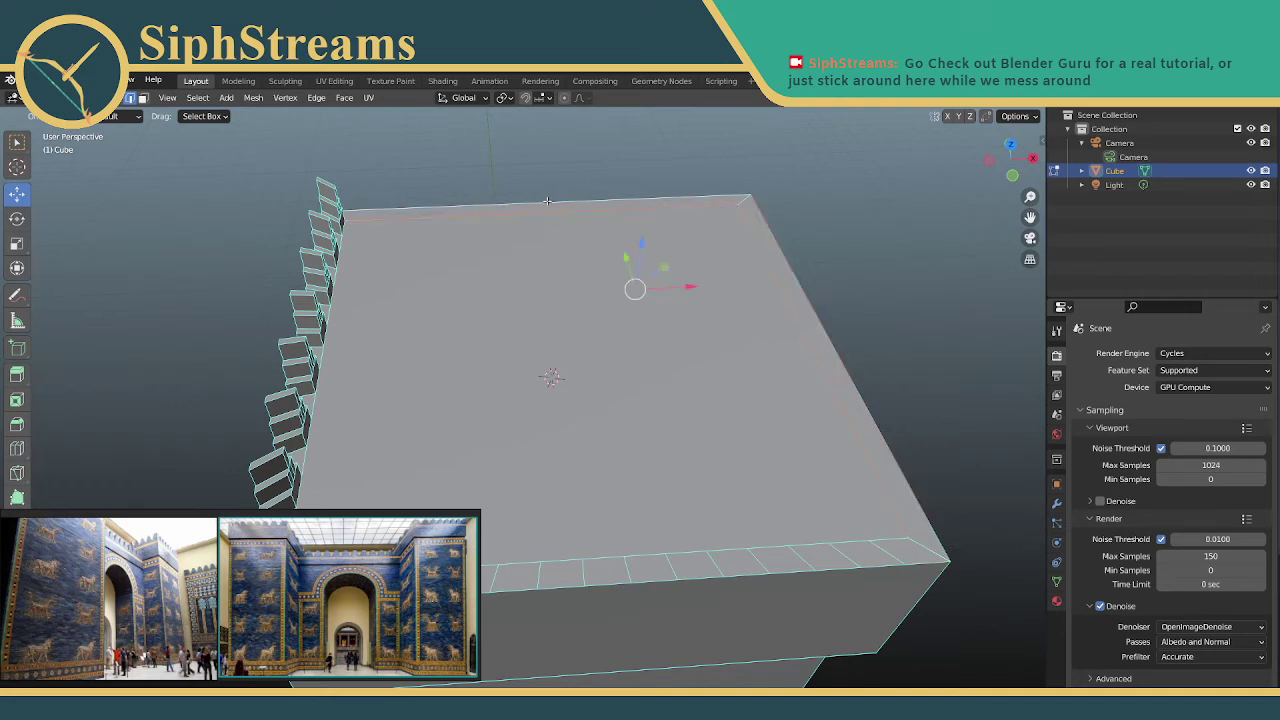
{"action": "right_click", "coordinate": [547, 201]}
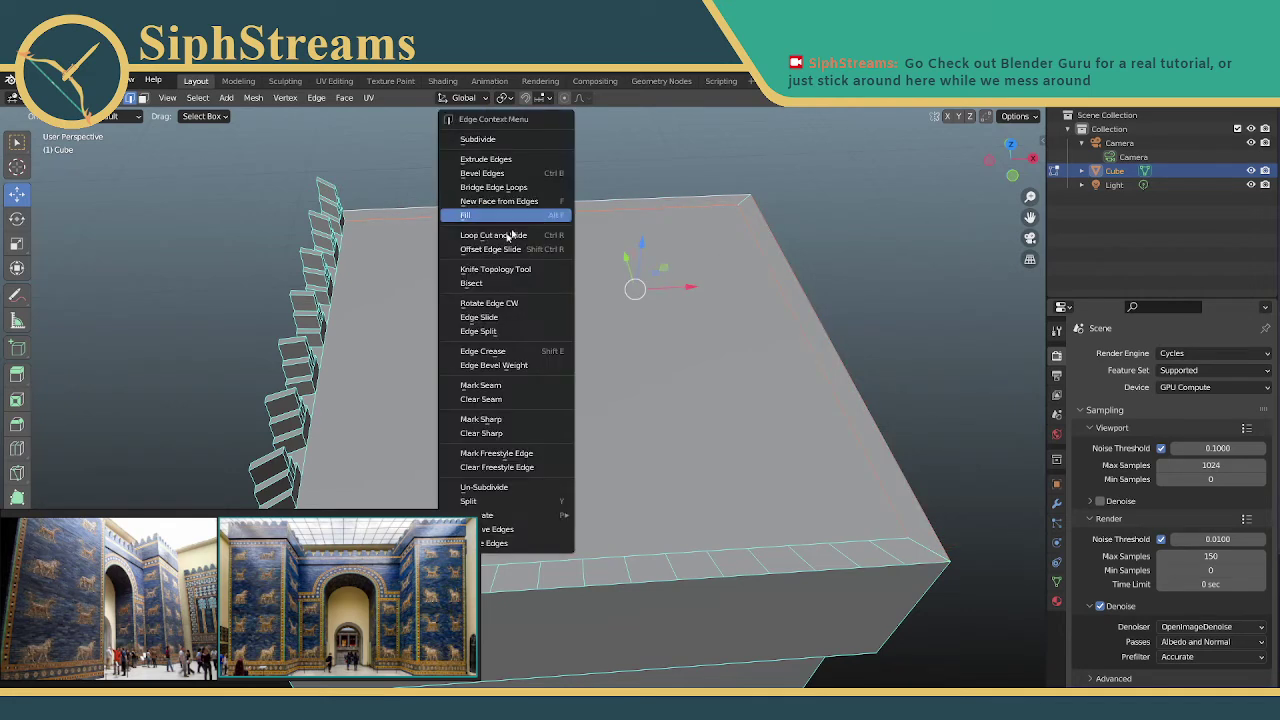
{"action": "left_click", "coordinate": [490, 140]}
{"action": "middle_click_drag", "start_coordinate": [688, 256], "coordinate": [612, 278]}
{"action": "key", "text": "ctrl+z"}
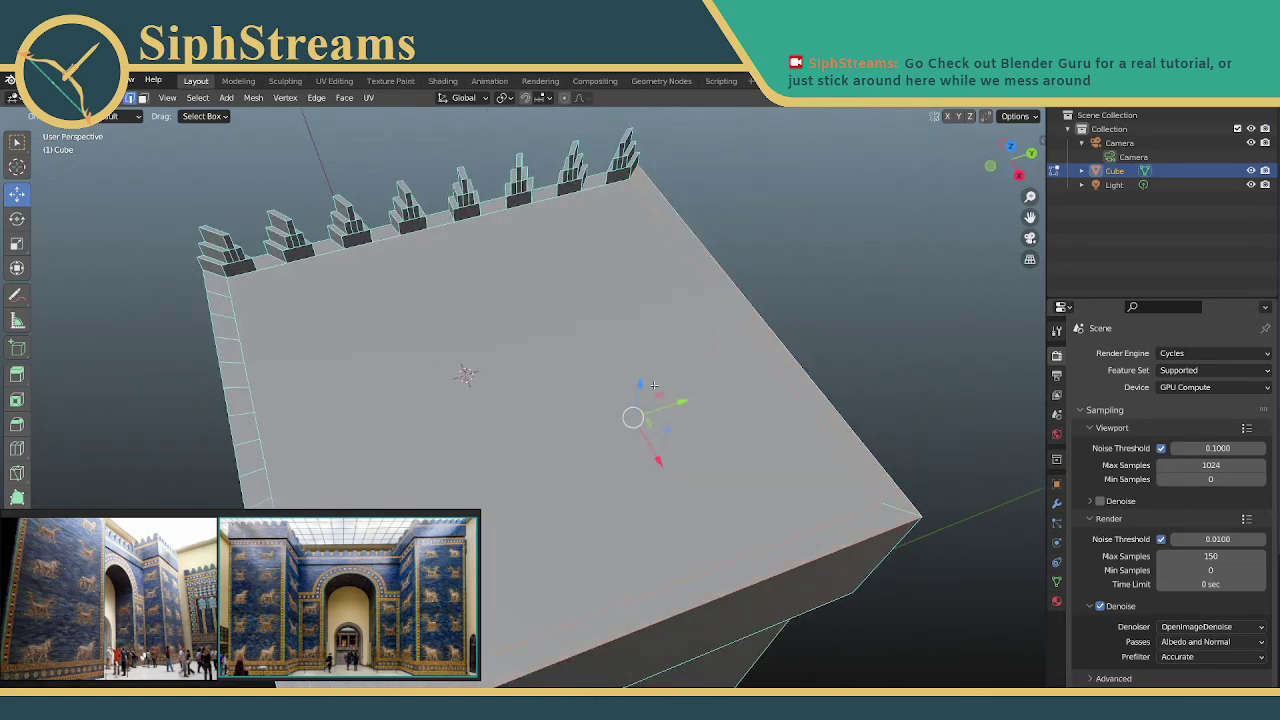
Try to subdivide the long edges of the rim side opposite the merlons
{"action": "scroll", "coordinate": [500, 352], "scroll_direction": "down", "scroll_amount": 2}
{"action": "left_click", "coordinate": [838, 401]}
{"action": "left_click", "coordinate": [698, 500]}
{"action": "left_click", "coordinate": [665, 493]}
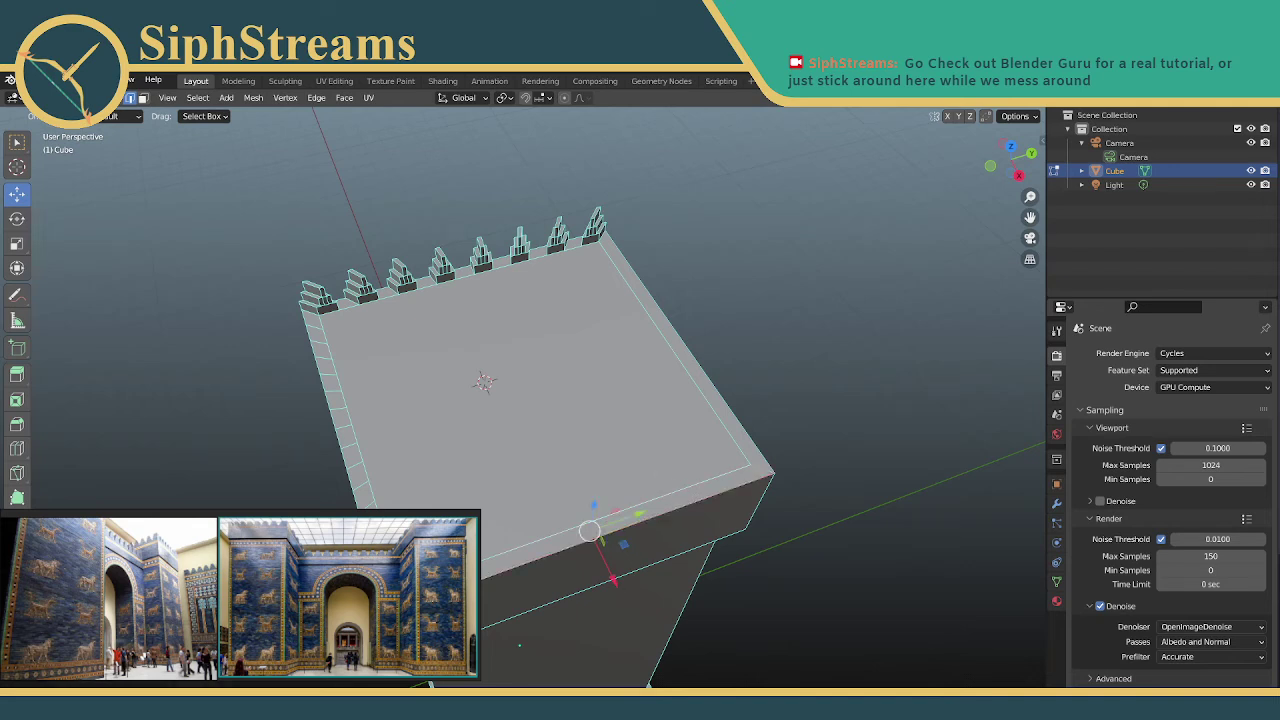
{"action": "right_click", "coordinate": [566, 541]}
{"action": "left_click", "coordinate": [514, 336]}
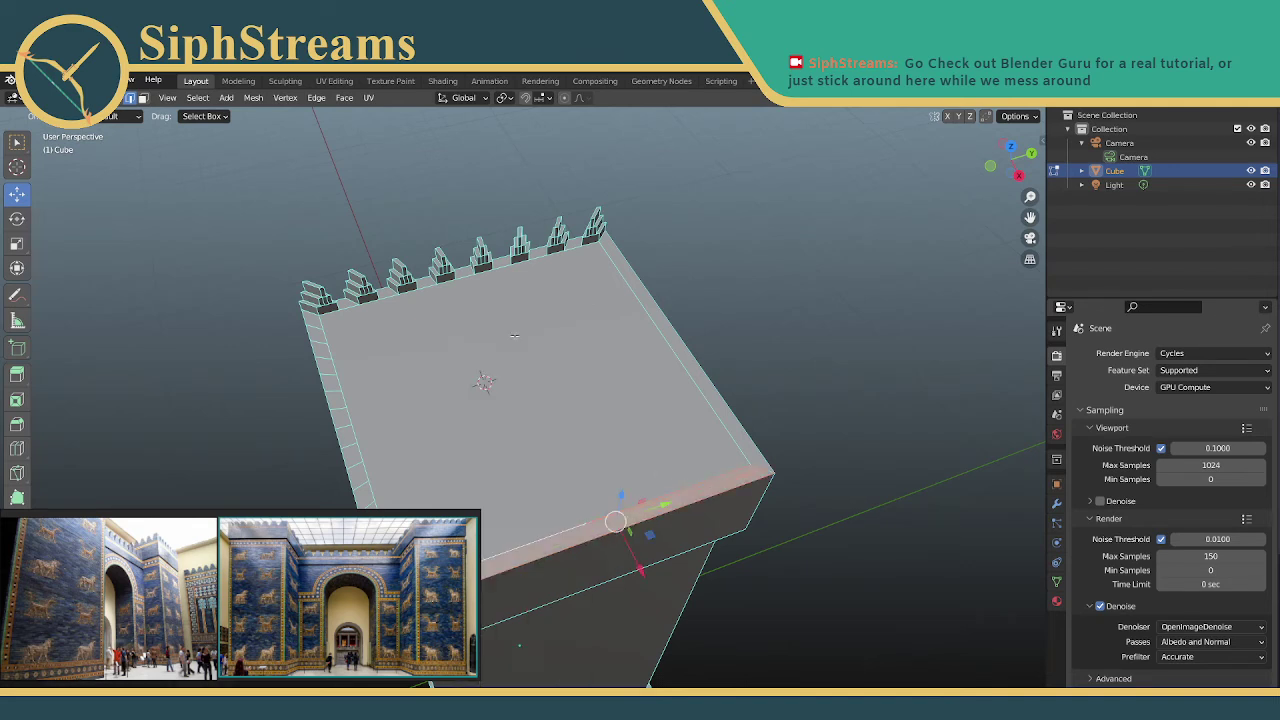
{"action": "key", "text": "Return"}
Select the inner and outer long edges of the rim strip opposite the merlons
{"action": "left_click", "coordinate": [706, 400]}
{"action": "middle_click_drag", "start_coordinate": [749, 517], "coordinate": [731, 491]}
{"action": "scroll", "coordinate": [701, 496], "scroll_direction": "up", "scroll_amount": 2}
{"action": "left_click", "coordinate": [700, 502]}
{"action": "left_click", "coordinate": [704, 518]}
{"action": "left_click", "coordinate": [698, 530]}
{"action": "left_click", "coordinate": [670, 514]}
{"action": "left_click", "coordinate": [621, 544], "text": "shift"}
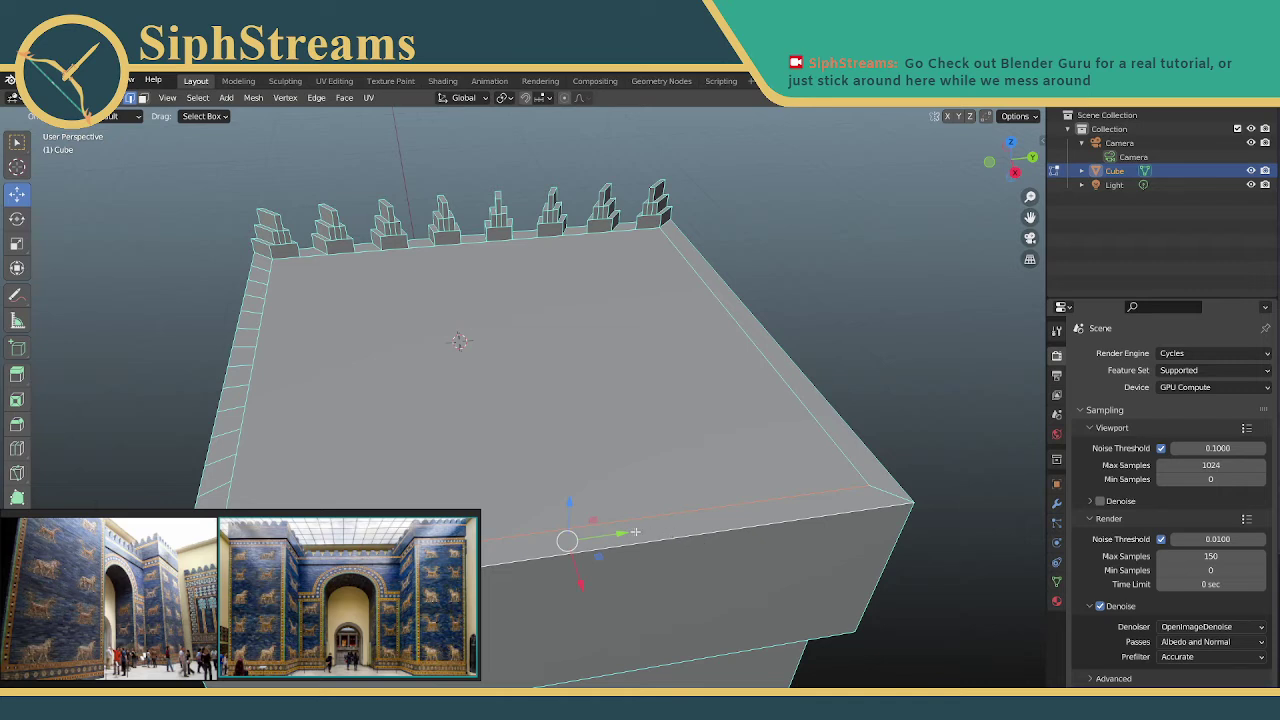
Try deleting the rim face opposite the merlons, and undo the deletion
{"action": "left_click", "coordinate": [142, 99]}
{"action": "left_click", "coordinate": [442, 554]}
{"action": "key", "text": "x"}
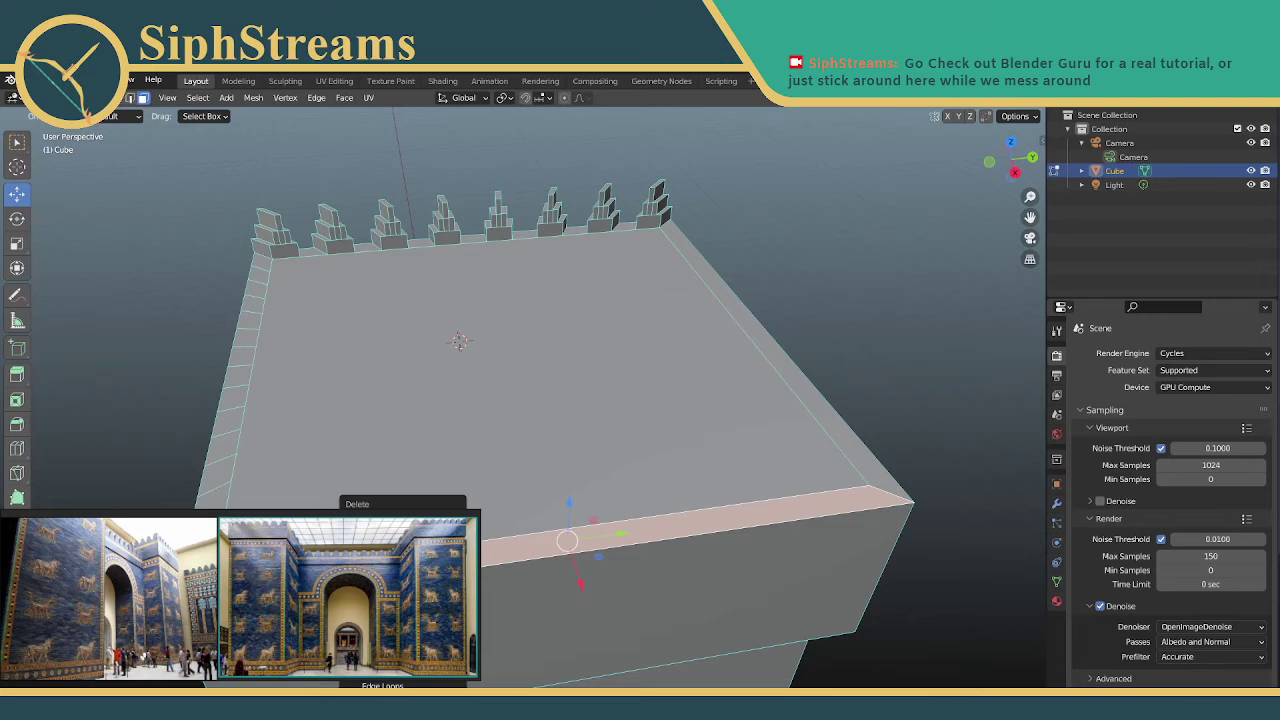
{"action": "left_click", "coordinate": [442, 553]}
{"action": "mouse_move", "coordinate": [705, 489]}
{"action": "middle_mouse_down"}
{"action": "mouse_move", "coordinate": [711, 472]}
{"action": "mouse_move", "coordinate": [710, 491]}
{"action": "middle_mouse_up"}
{"action": "key", "text": "ctrl+z"}
{"action": "left_click", "coordinate": [475, 504]}
{"action": "key", "text": "ctrl+z"}
Try subdividing the rim face opposite the merlons as a face, and undo the subdivision
{"action": "left_click", "coordinate": [131, 97]}
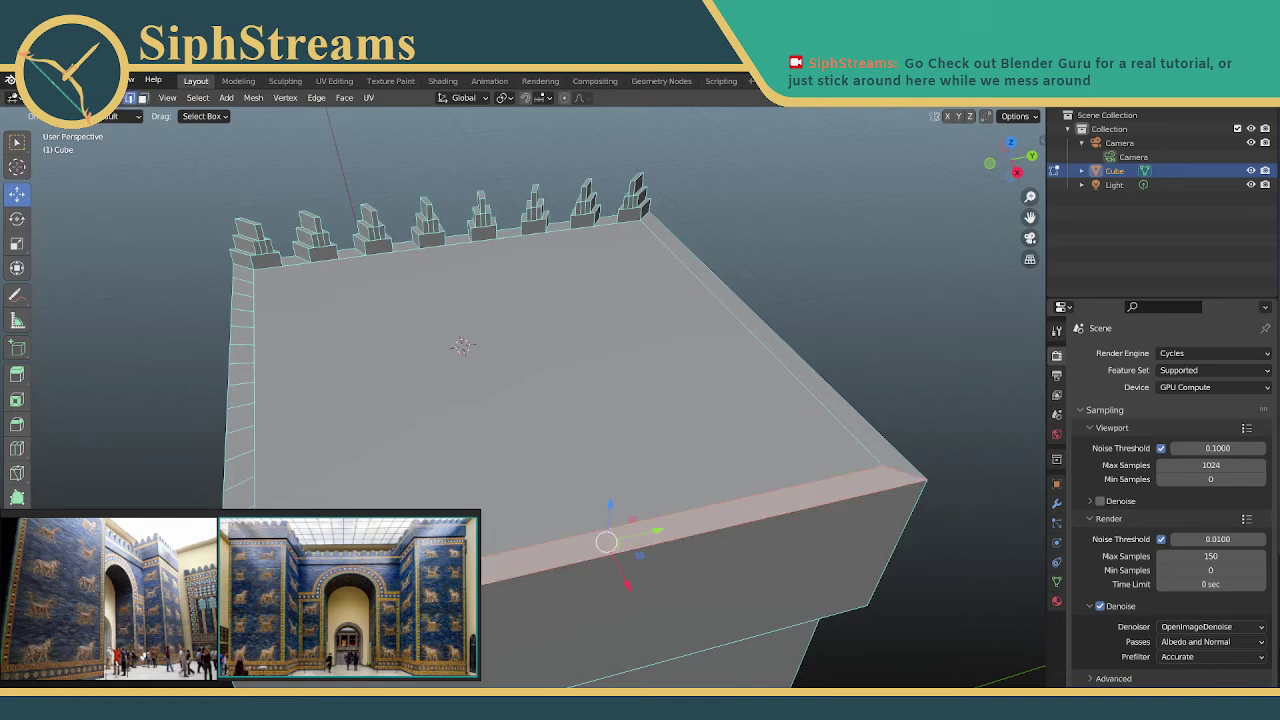
{"action": "left_click", "coordinate": [143, 99]}
{"action": "right_click", "coordinate": [489, 574]}
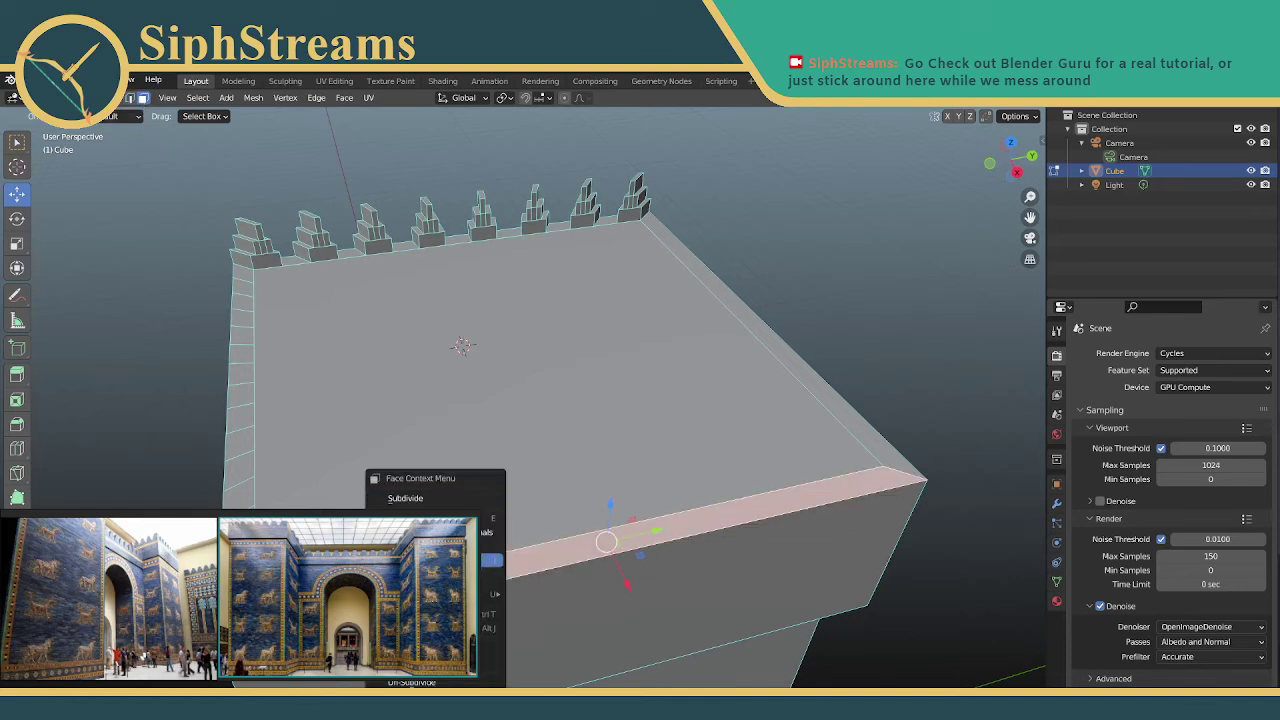
{"action": "left_click", "coordinate": [445, 497]}
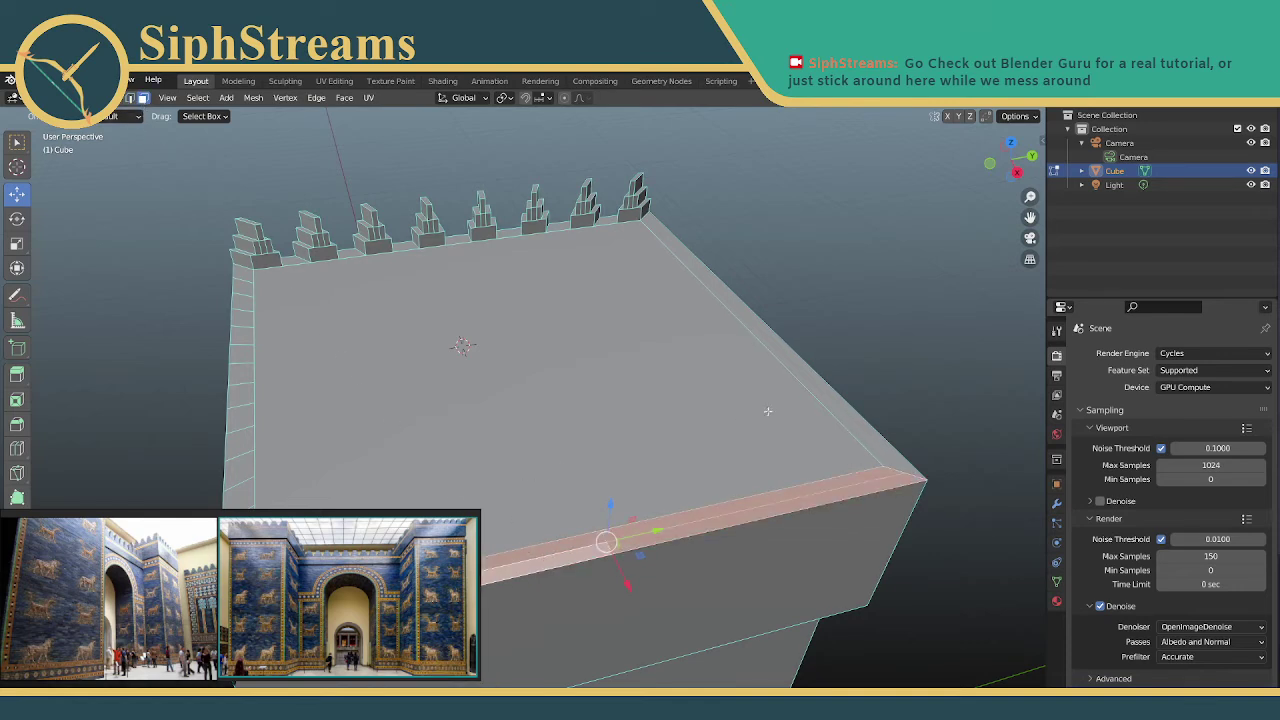
{"action": "left_click", "coordinate": [760, 415]}
{"action": "key", "text": "ctrl+z"}
{"action": "left_click", "coordinate": [539, 561]}
{"action": "key", "text": "ctrl+z"}
{"action": "key", "text": "ctrl+z"}
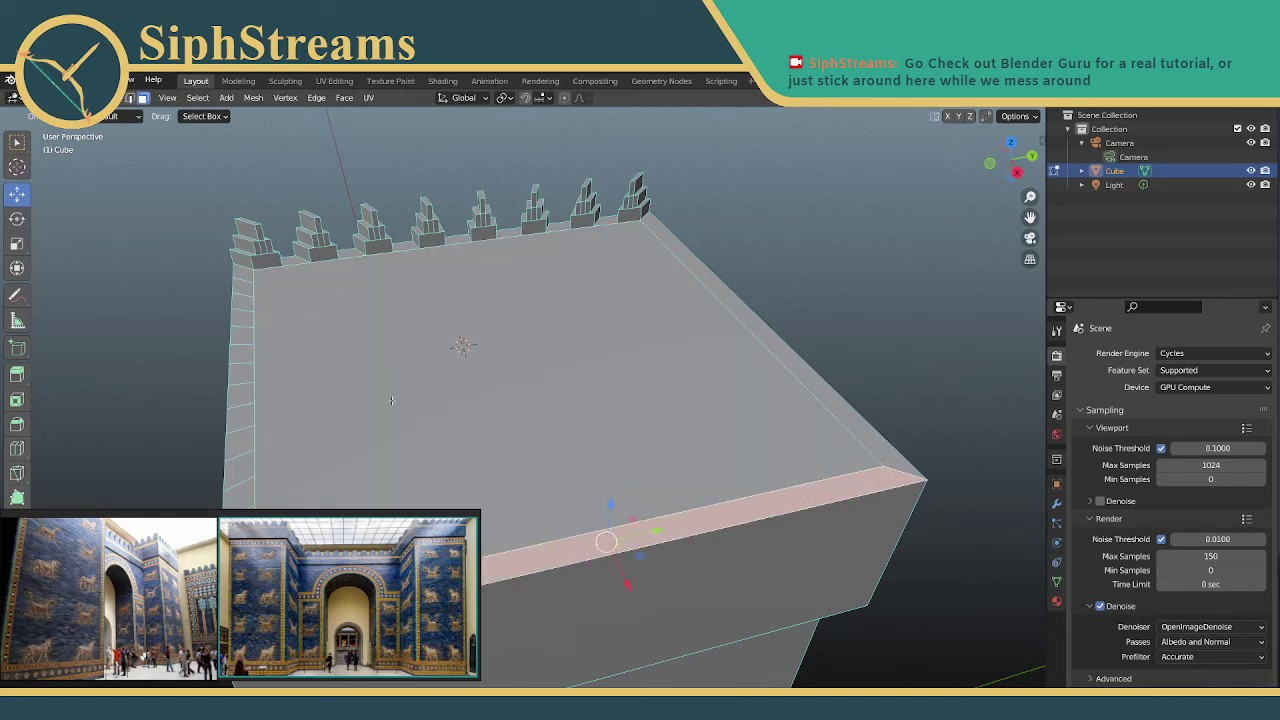
Subdivide the inner and outer long edges of the rim strip opposite the merlons into separate merlon faces
{"action": "key", "text": "ctrl+z"}
{"action": "left_click", "coordinate": [130, 98]}
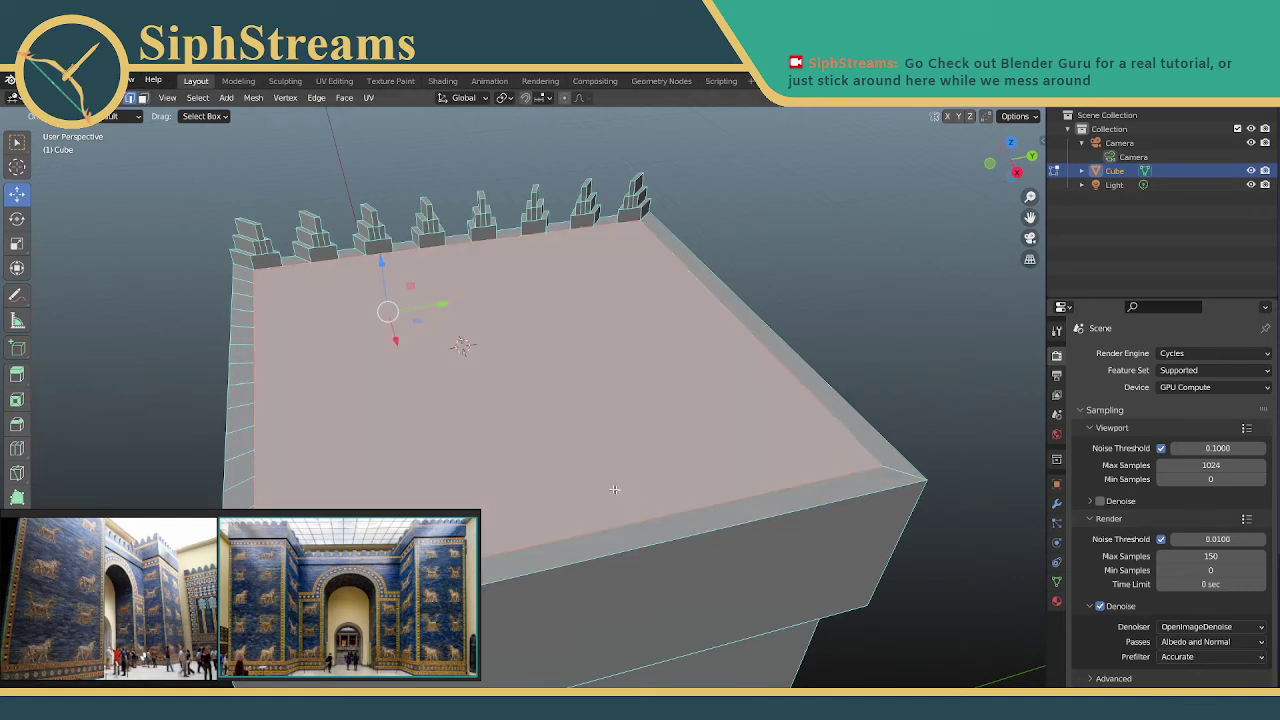
{"action": "left_click", "coordinate": [577, 544]}
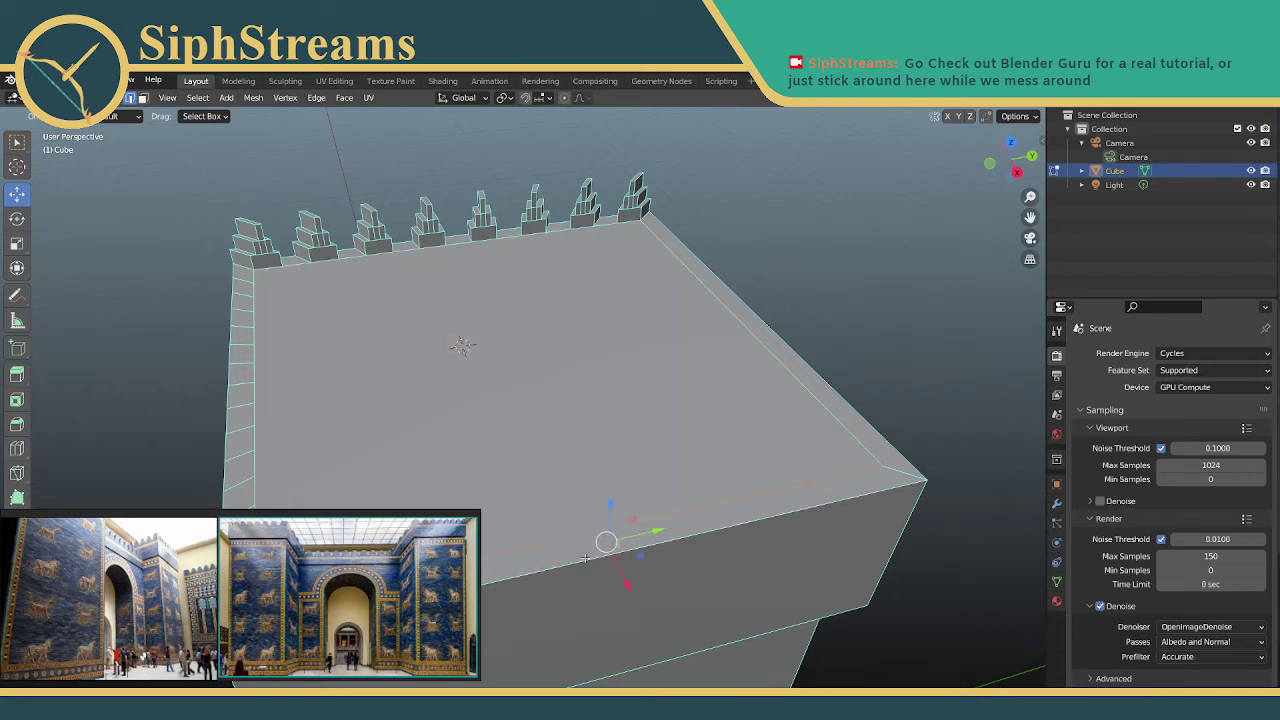
{"action": "right_click", "coordinate": [585, 558]}
{"action": "left_click", "coordinate": [566, 334]}
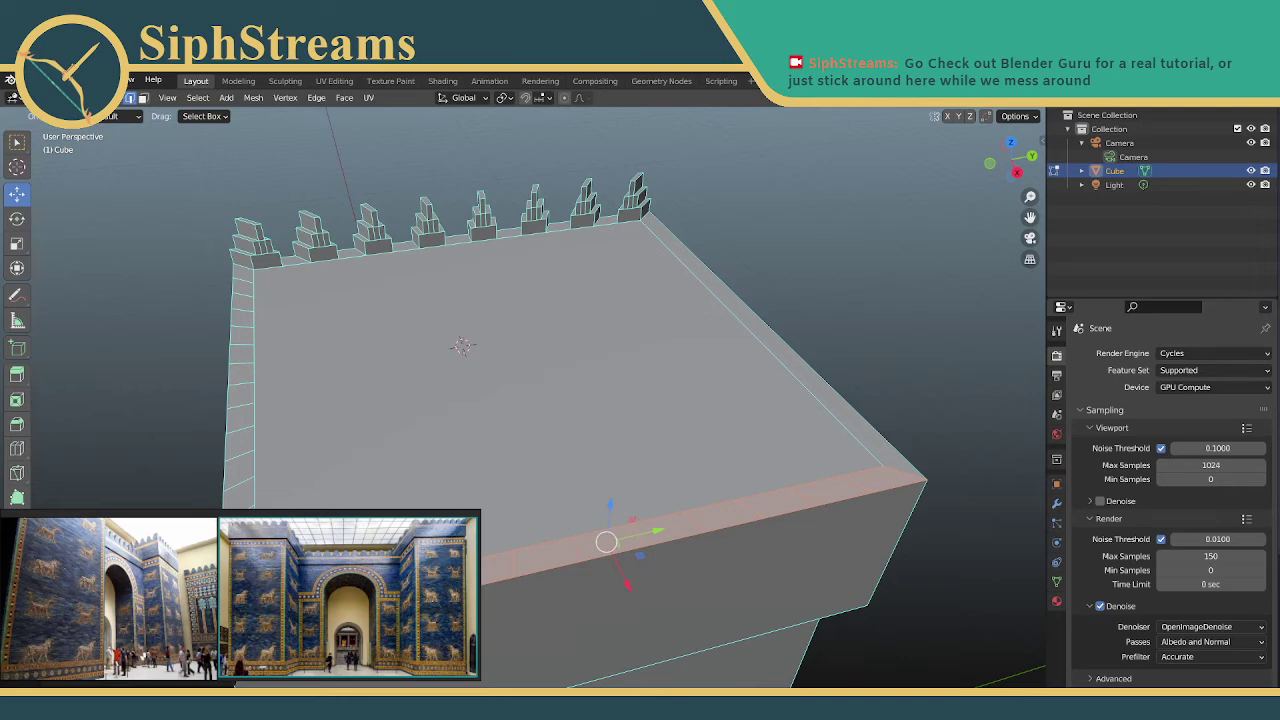
{"action": "left_click", "coordinate": [175, 430]}
Try to subdivide the long edges of the last undivided rim side
{"action": "middle_click_drag", "start_coordinate": [790, 421], "coordinate": [684, 460]}
{"action": "left_click", "coordinate": [684, 461]}
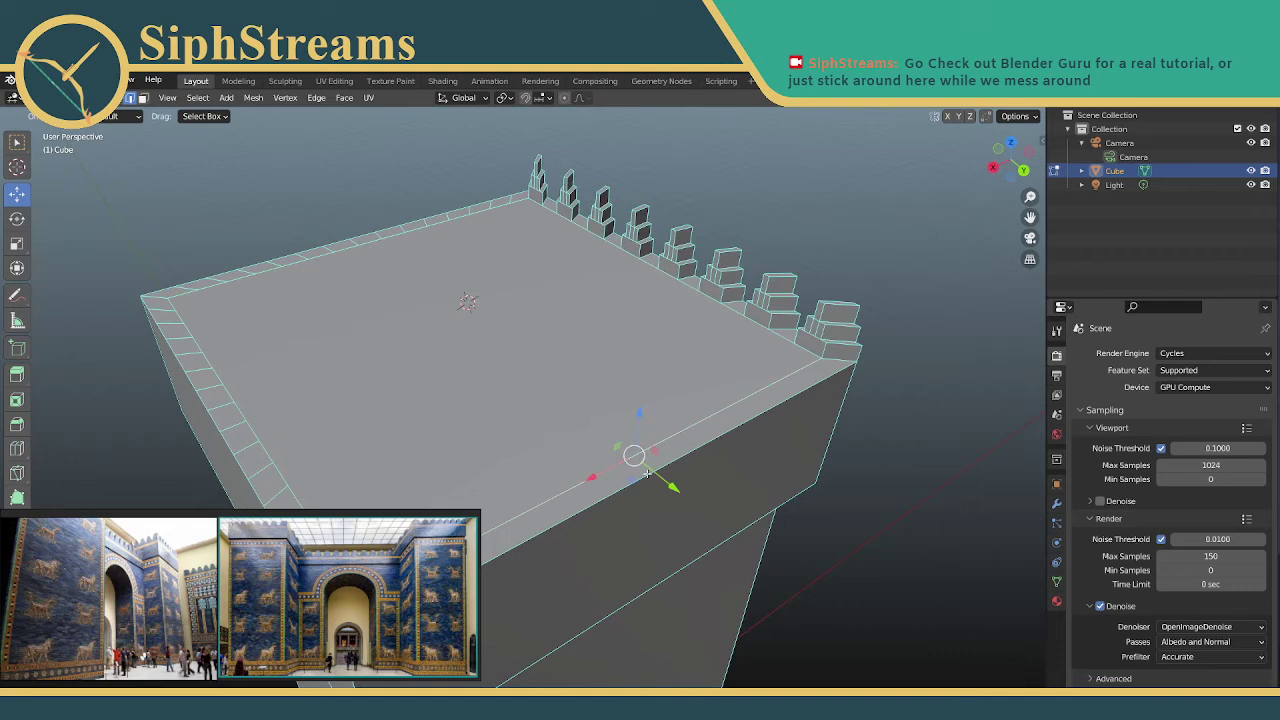
{"action": "left_click", "coordinate": [684, 461]}
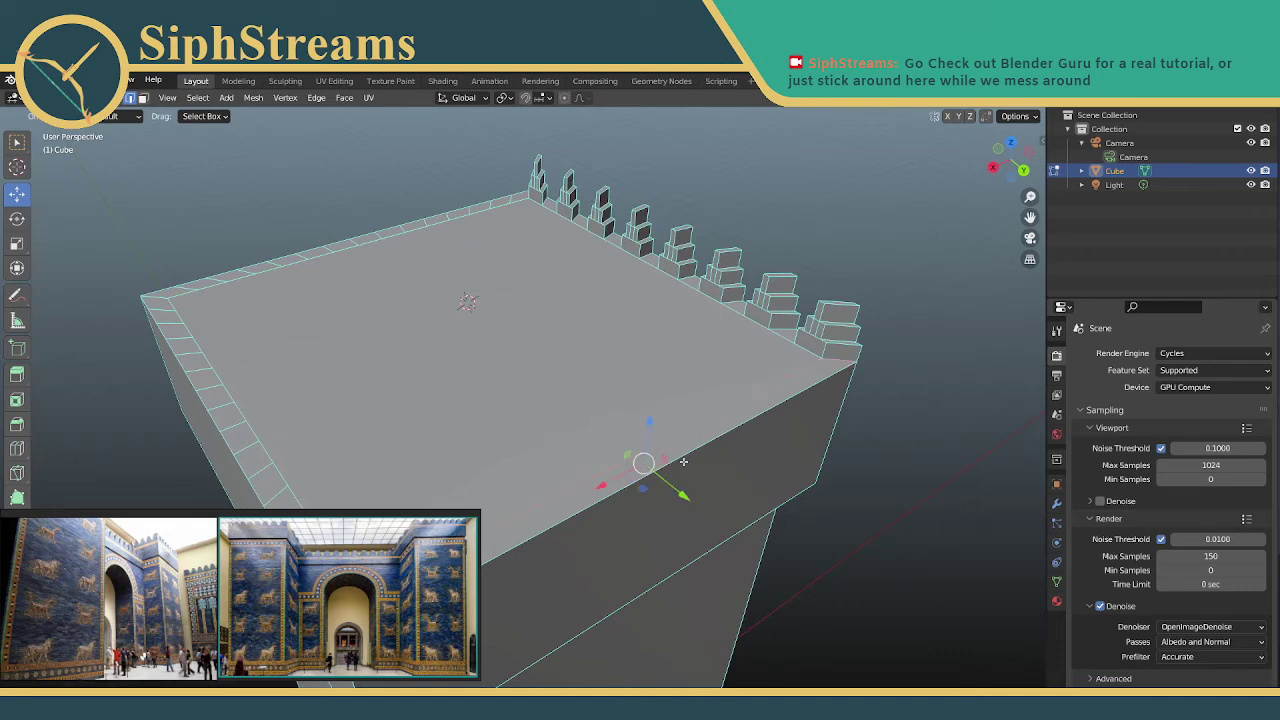
{"action": "right_click", "coordinate": [684, 461]}
{"action": "left_click", "coordinate": [668, 338]}
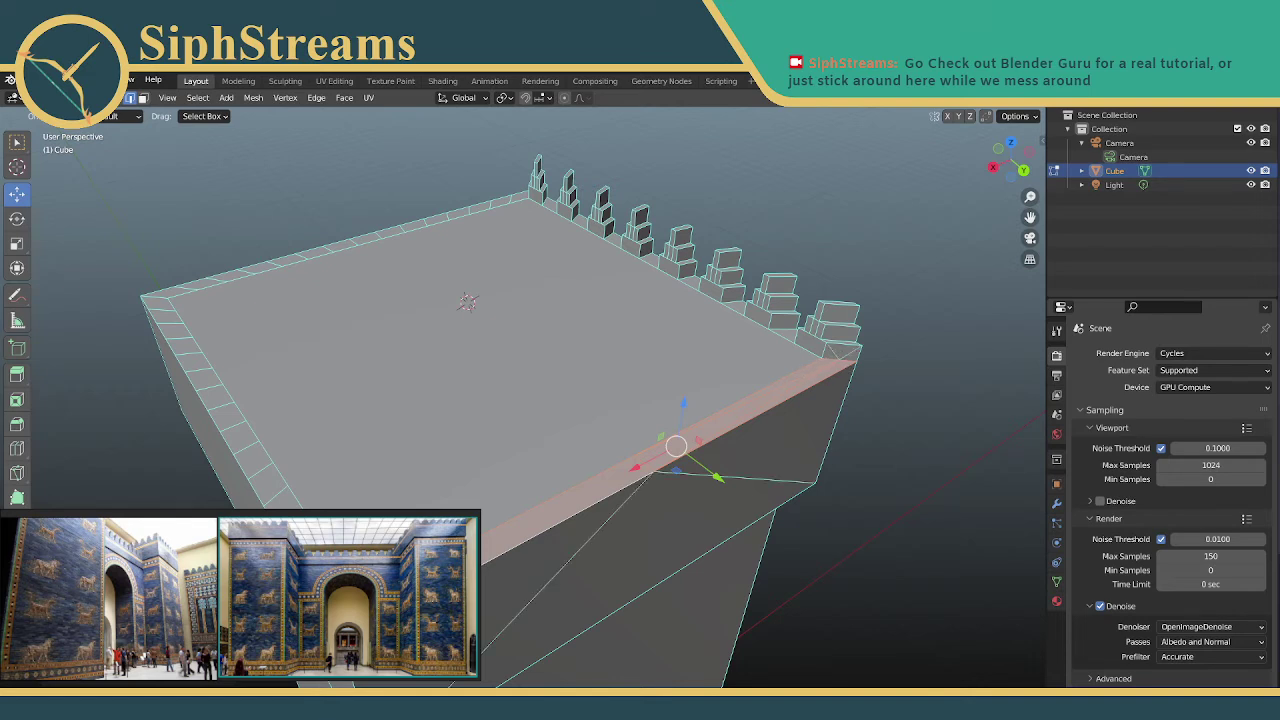
Undo the faulty subdivision and try selecting the inner and outer long edges of the undivided rim side
{"action": "left_click", "coordinate": [743, 429], "text": "shift"}
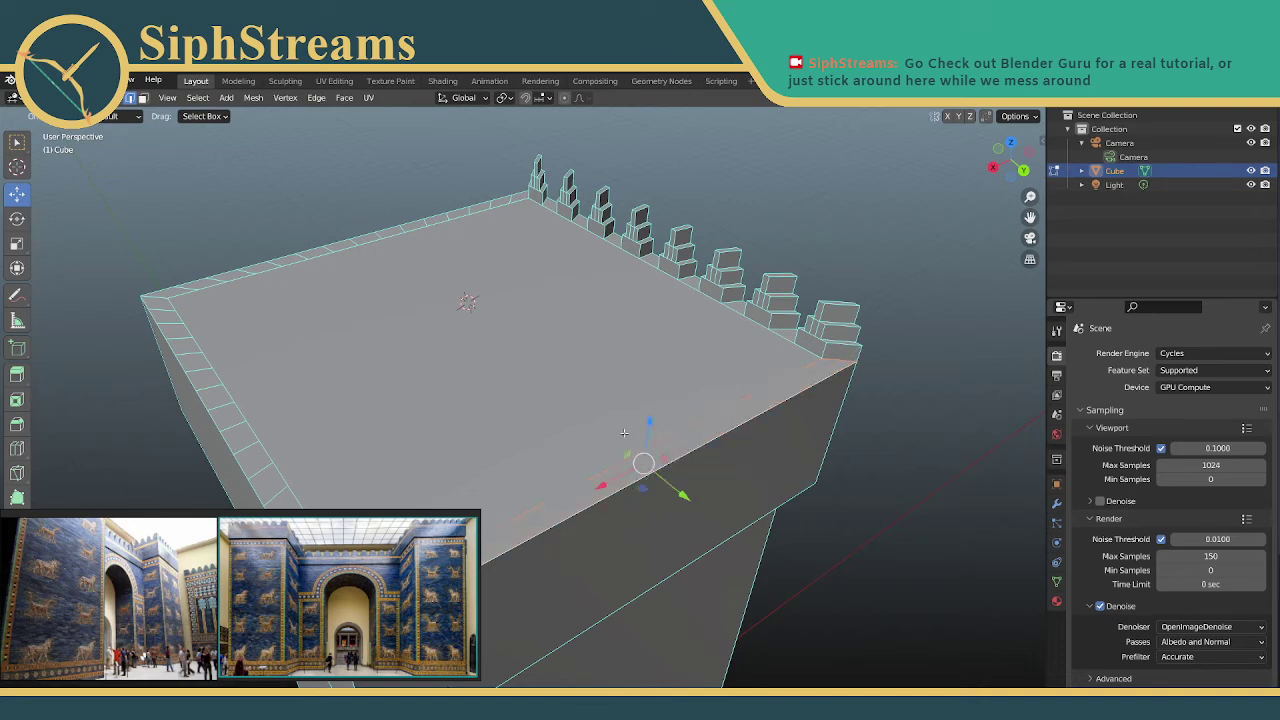
{"action": "left_click", "coordinate": [836, 360], "text": "shift"}
{"action": "middle_click_drag", "start_coordinate": [807, 507], "coordinate": [895, 535]}
{"action": "left_click", "coordinate": [897, 459]}
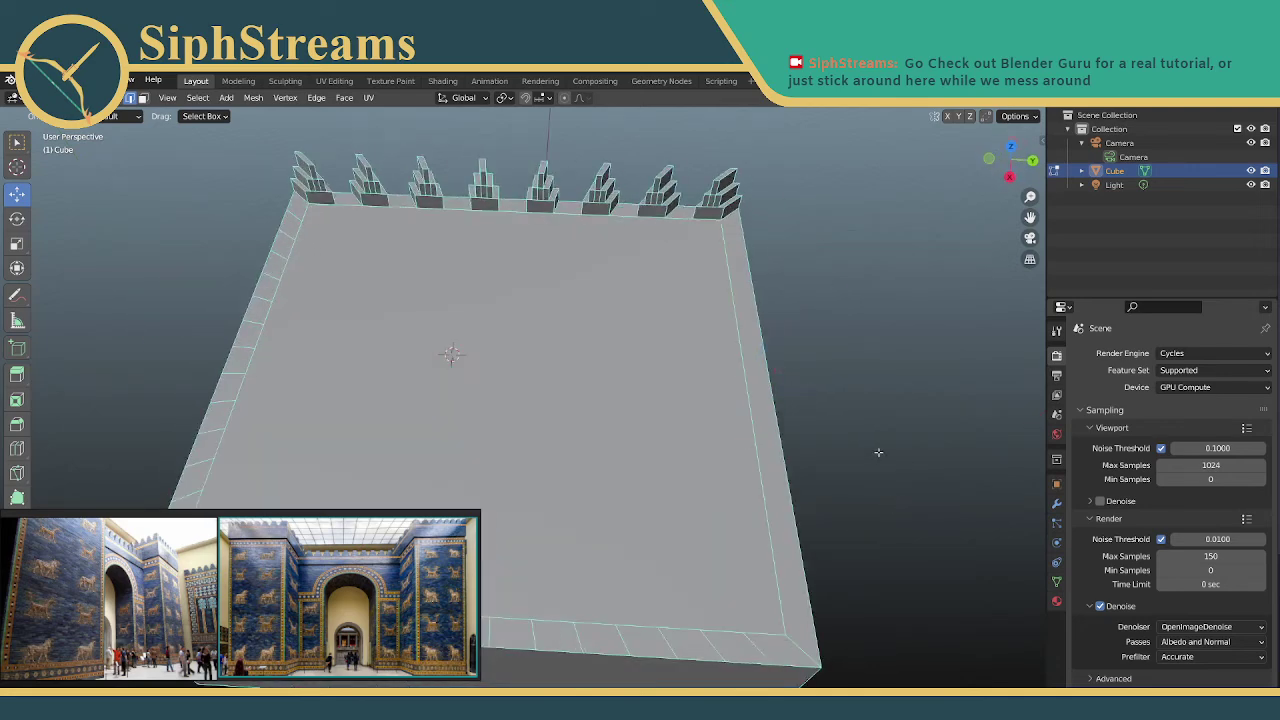
{"action": "left_click", "coordinate": [772, 395]}
{"action": "left_click", "coordinate": [923, 385]}
{"action": "left_click", "coordinate": [777, 407]}
{"action": "middle_click_drag", "start_coordinate": [851, 361], "coordinate": [802, 332]}
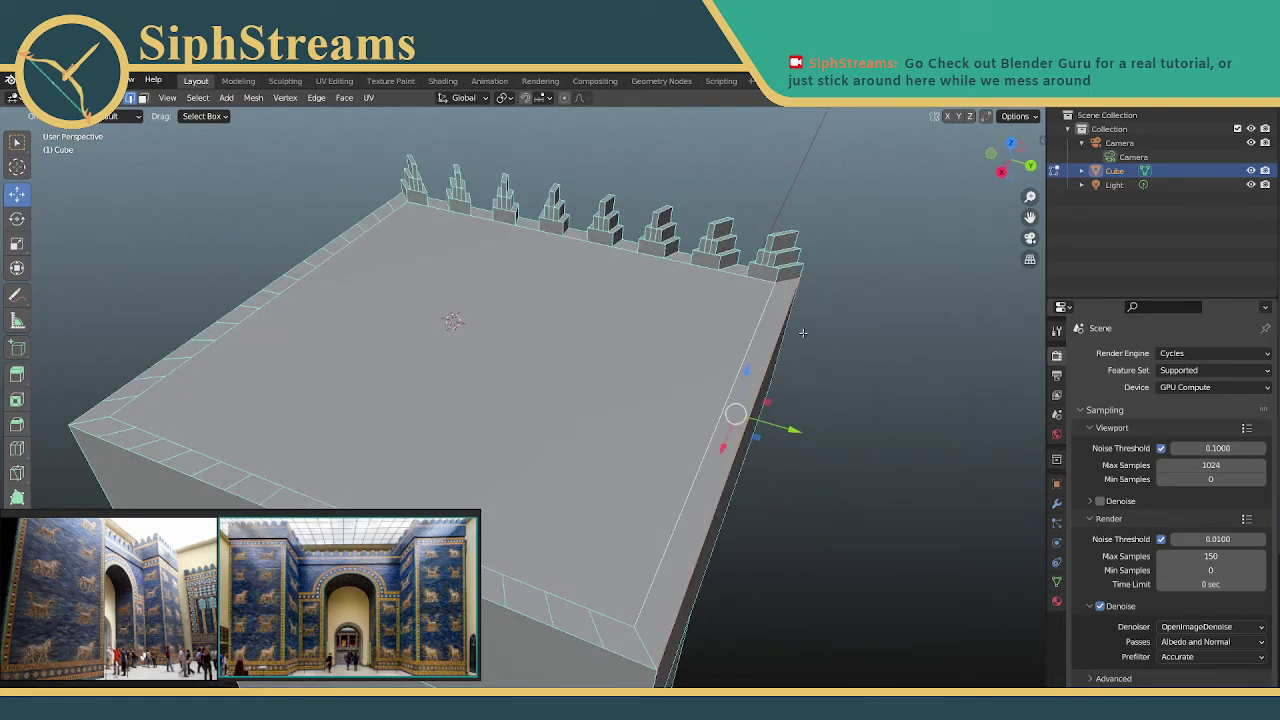
{"action": "left_click", "coordinate": [787, 281], "text": "shift"}
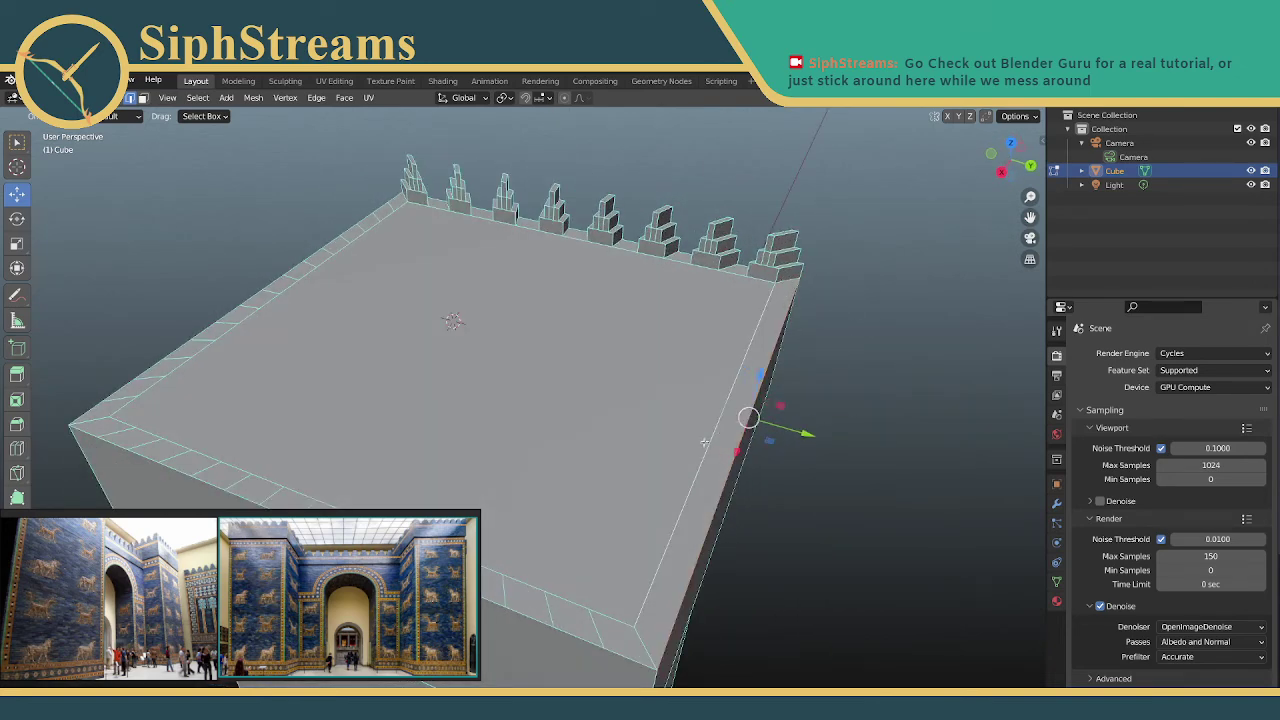
{"action": "left_click", "coordinate": [692, 482]}
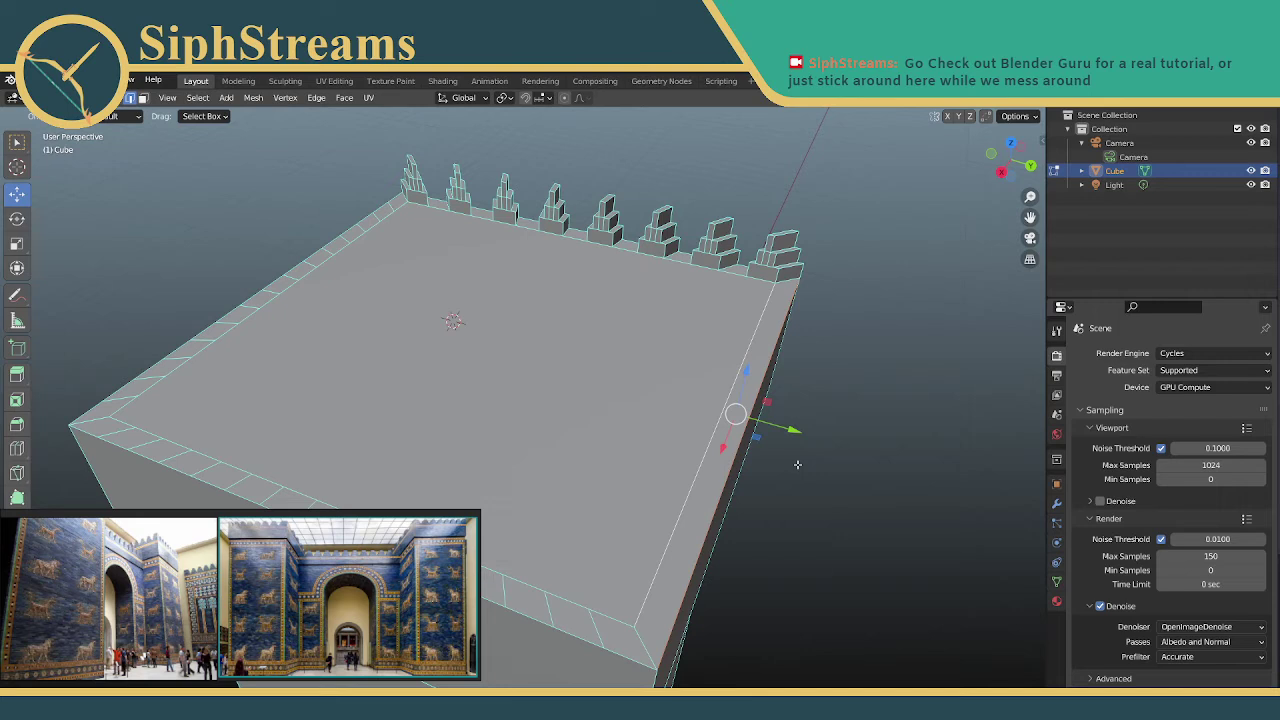
Try selecting every other face along the divided rim side opposite the merlons, and clear the selection
{"action": "left_click", "coordinate": [377, 425]}
{"action": "left_click", "coordinate": [271, 499]}
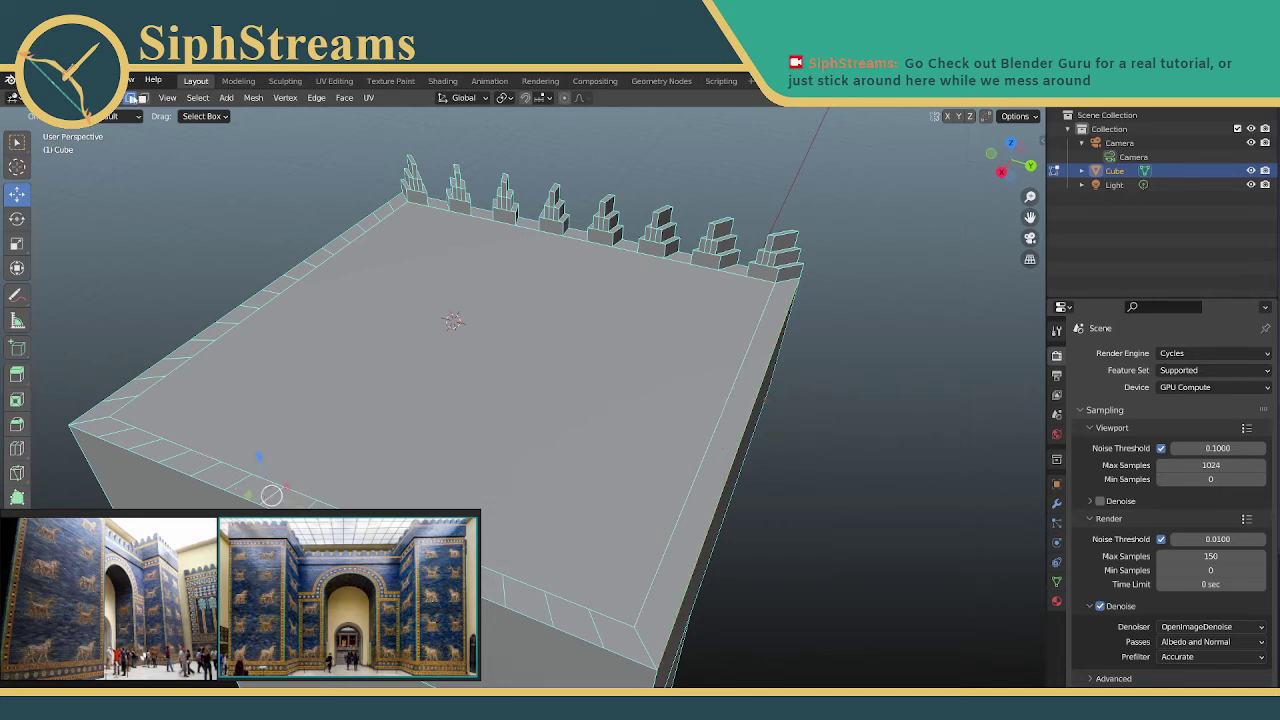
{"action": "left_click", "coordinate": [143, 98]}
{"action": "left_click", "coordinate": [130, 437]}
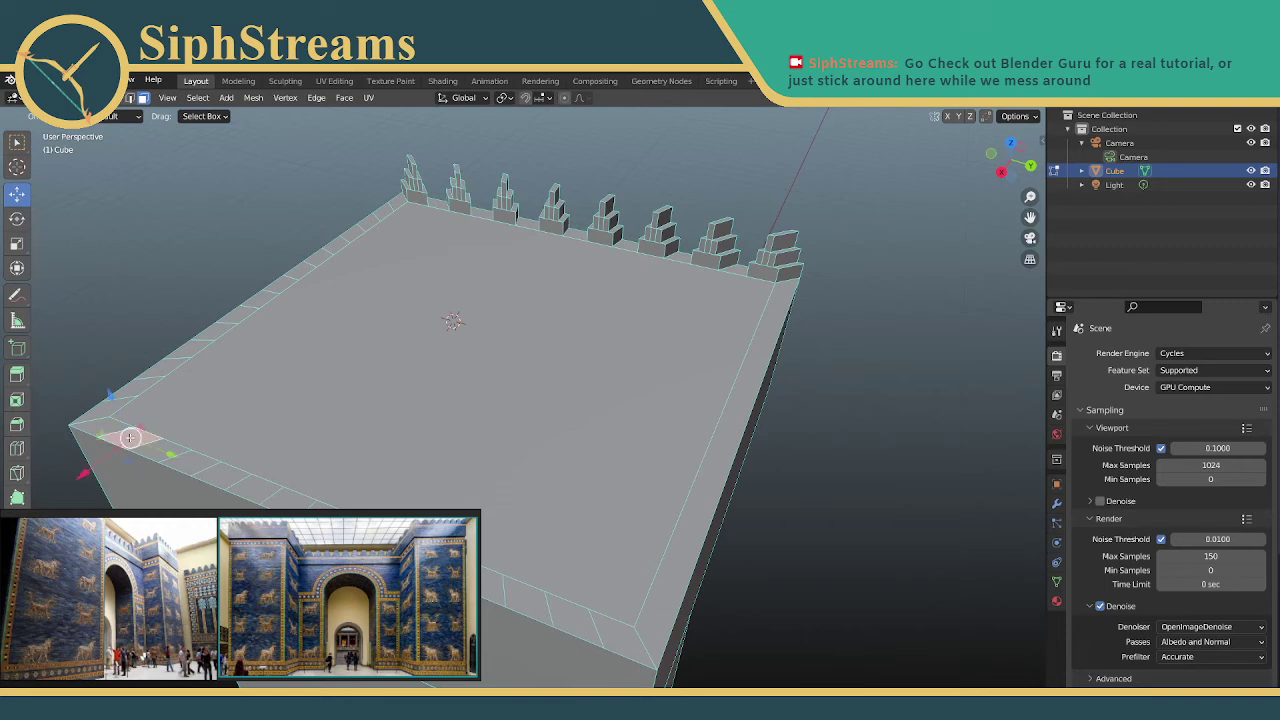
{"action": "left_click", "coordinate": [199, 462], "text": "shift"}
{"action": "left_click", "coordinate": [258, 487], "text": "shift"}
{"action": "left_click", "coordinate": [321, 507], "text": "shift"}
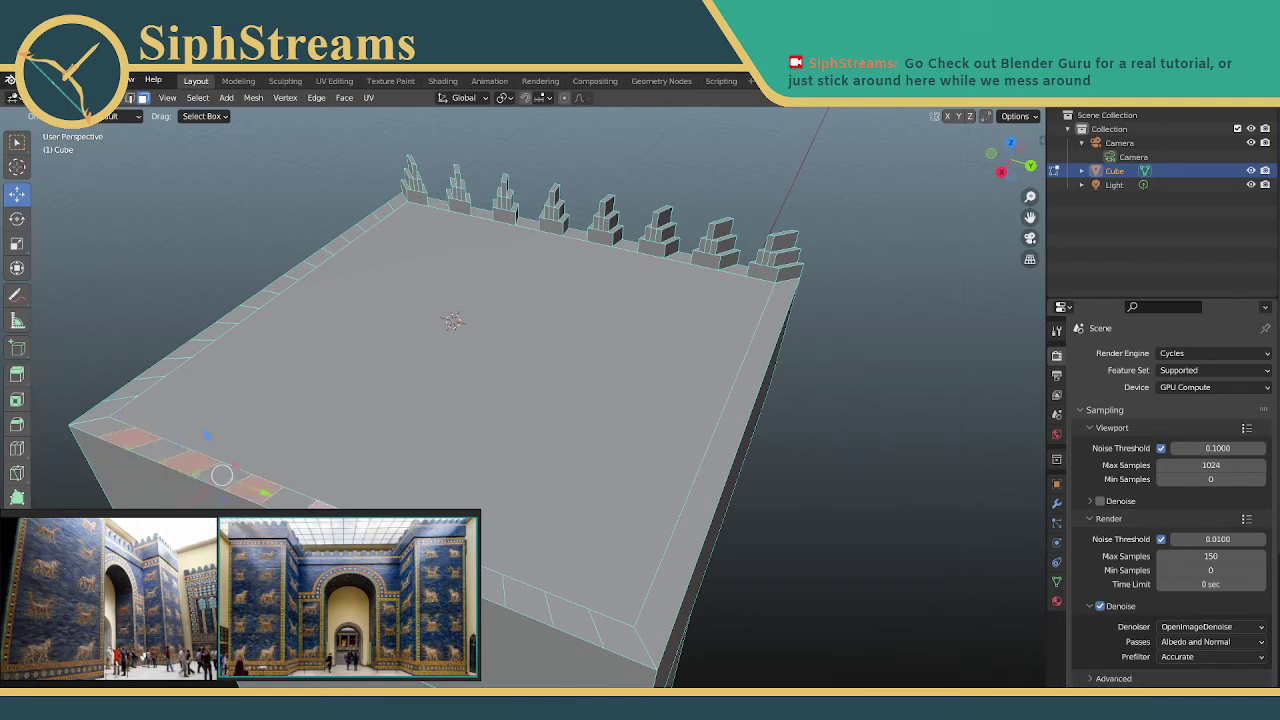
{"action": "left_click", "coordinate": [490, 585], "text": "shift"}
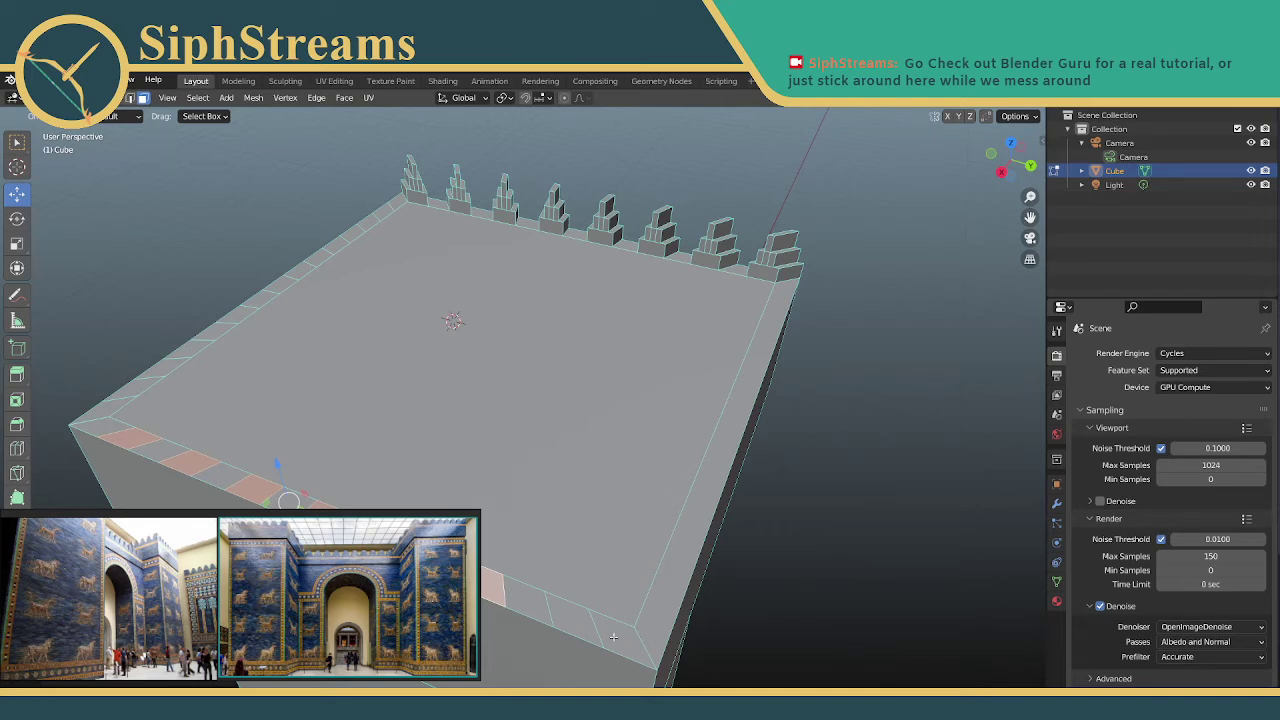
{"action": "left_click", "coordinate": [613, 637], "text": "ctrl"}
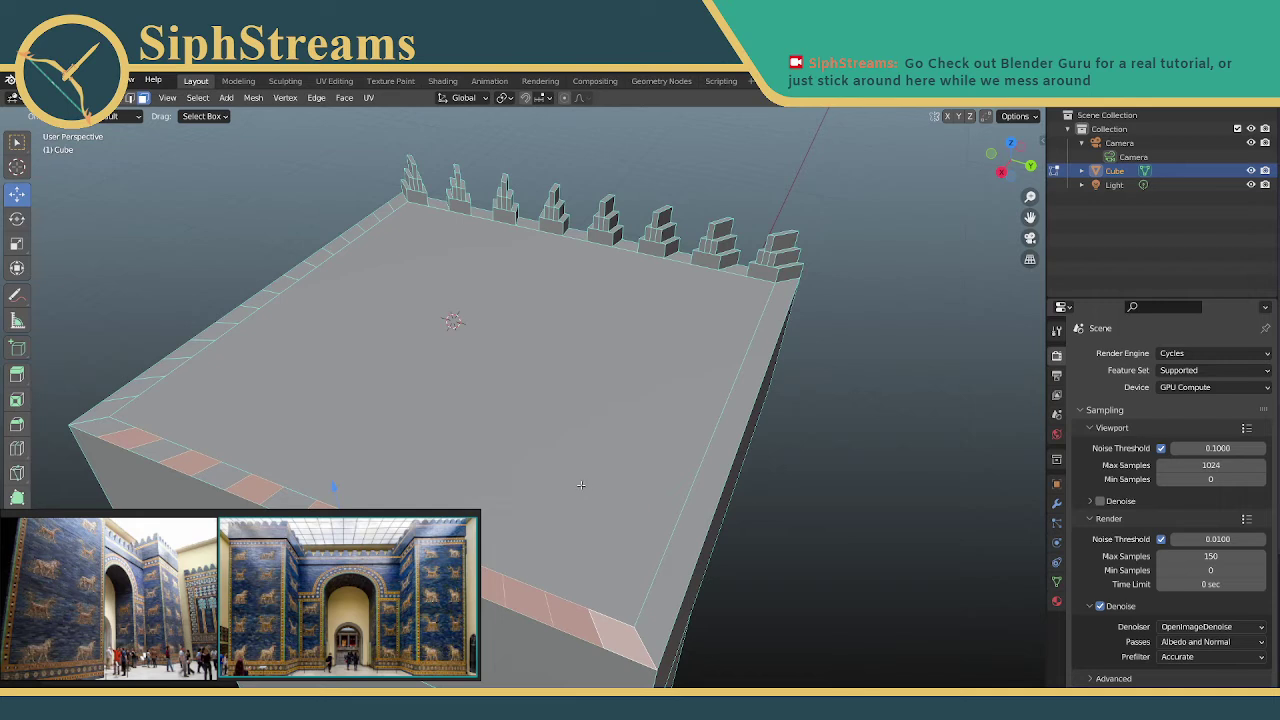
{"action": "left_click", "coordinate": [582, 489]}
{"action": "key", "text": "alt+a"}
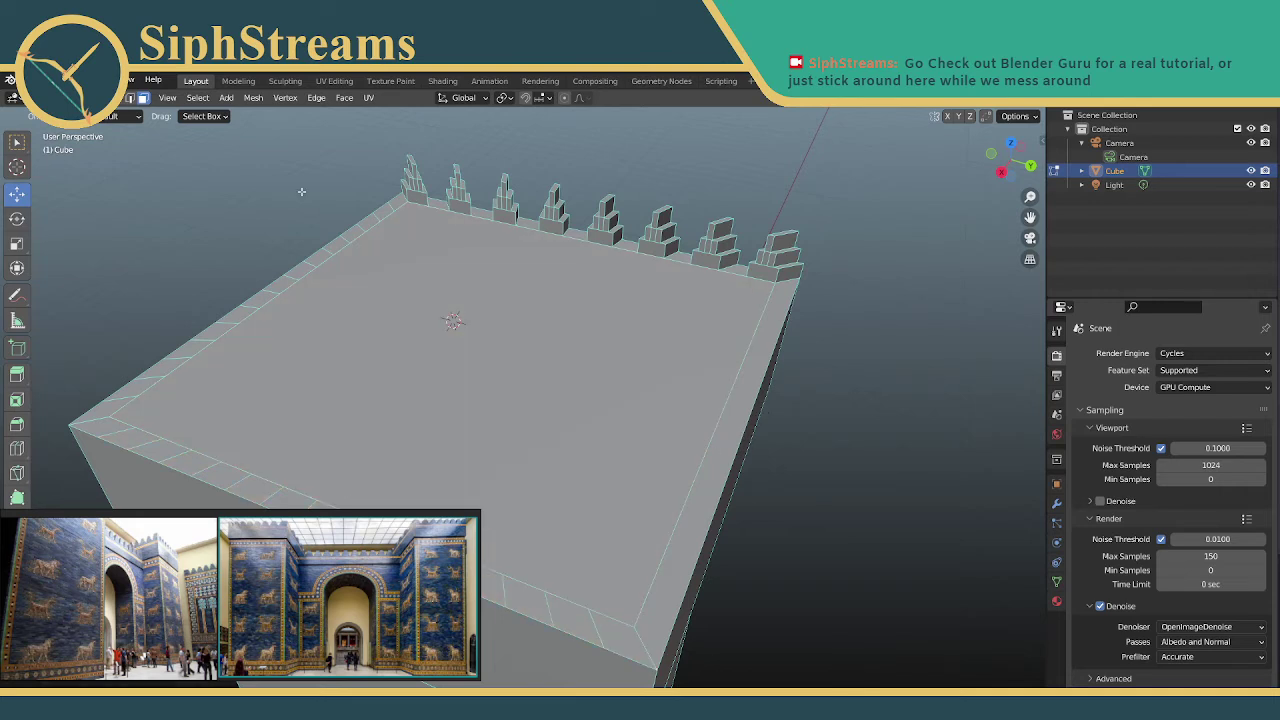
Select the inner and outer long edges of the last undivided rim side and subdivide them into separate faces
{"action": "left_click", "coordinate": [132, 99]}
{"action": "left_click", "coordinate": [740, 400]}
{"action": "left_click", "coordinate": [763, 385]}
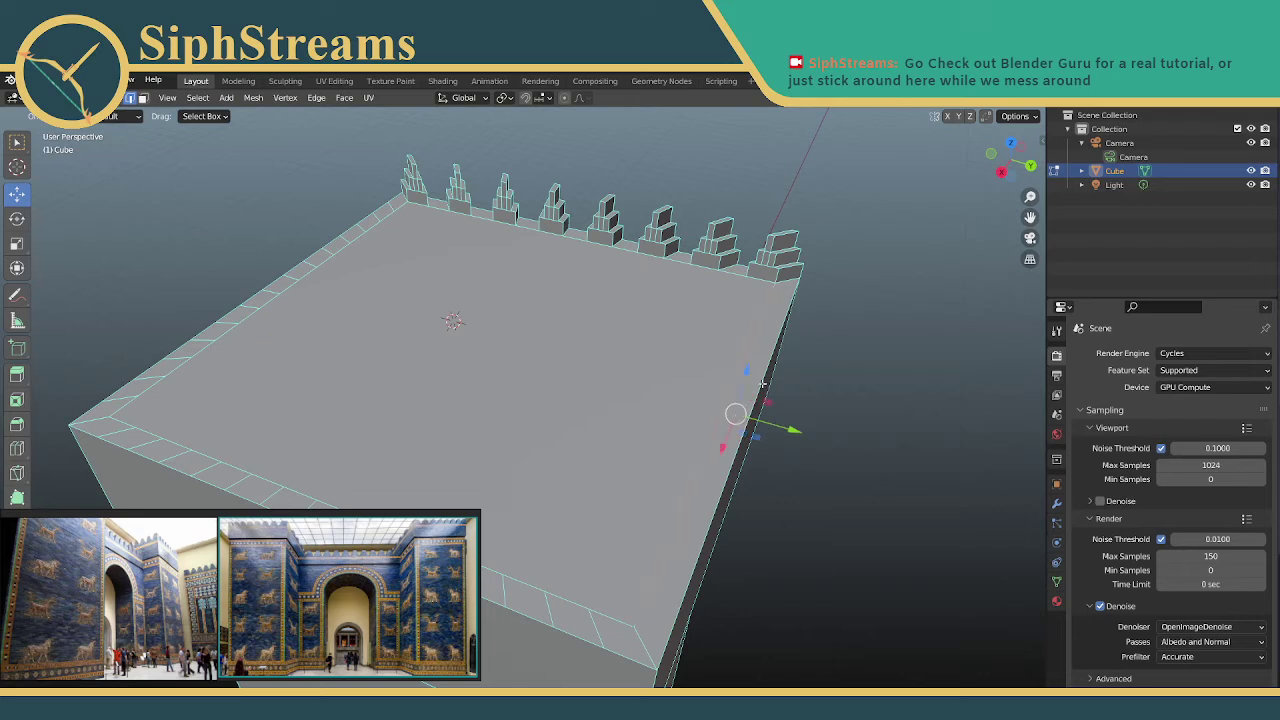
{"action": "left_click", "coordinate": [732, 392]}
{"action": "left_click", "coordinate": [767, 374]}
{"action": "right_click", "coordinate": [762, 337]}
{"action": "left_click", "coordinate": [760, 342]}
{"action": "middle_click_drag", "start_coordinate": [867, 354], "coordinate": [700, 360]}
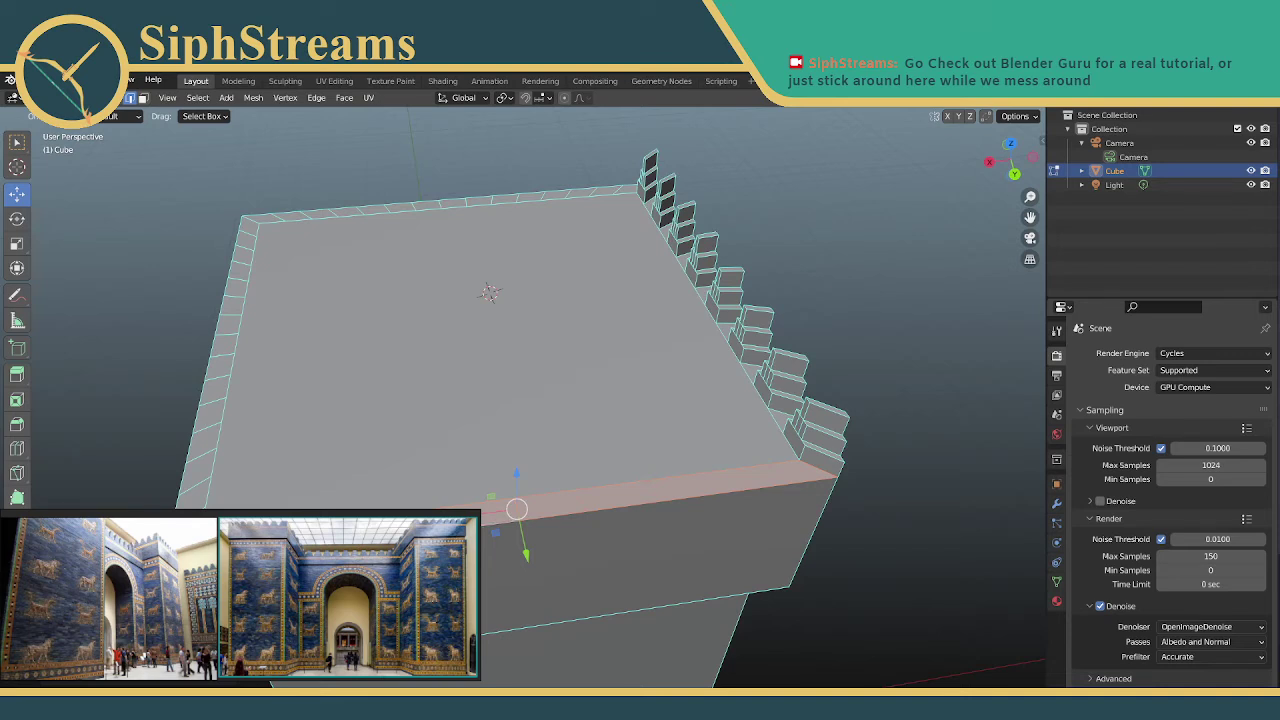
{"action": "key", "text": "alt+a"}
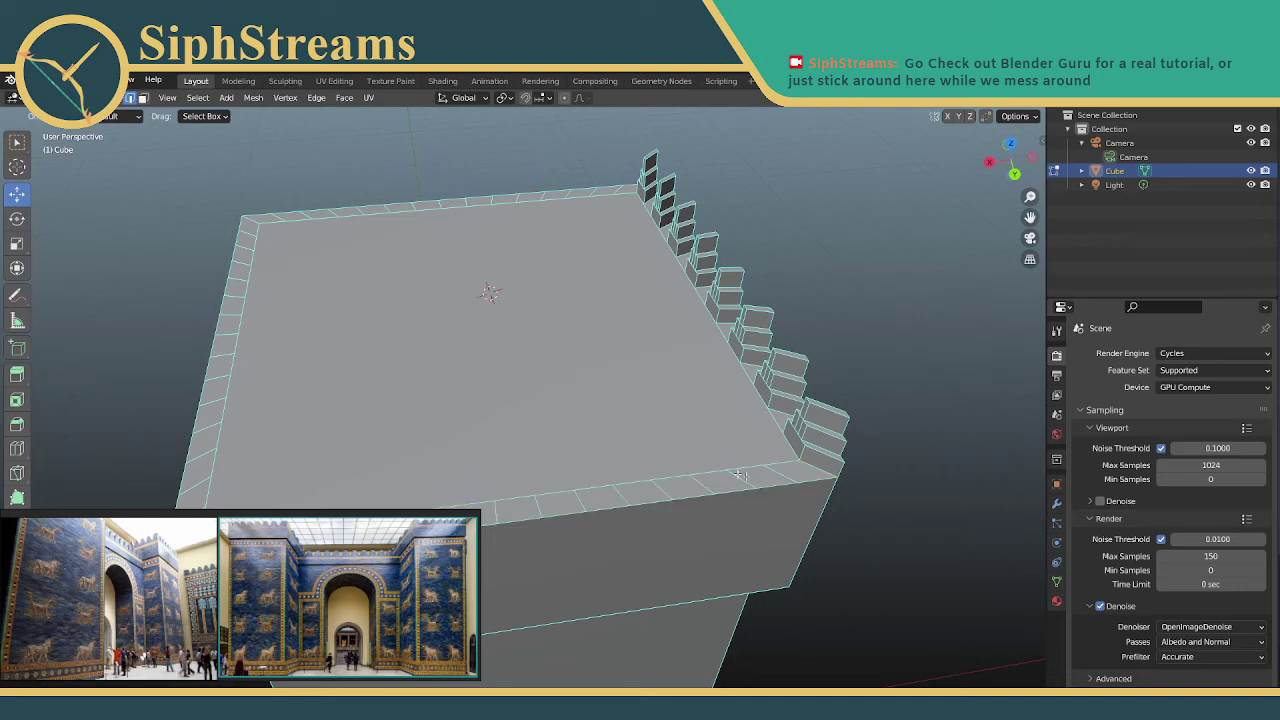
Select the inner and outer edges of every other face along the newly divided rim side, starting beside the existing merlons
{"action": "left_click", "coordinate": [782, 465]}
{"action": "left_click", "coordinate": [818, 485]}
{"action": "left_click", "coordinate": [711, 474], "text": "shift"}
{"action": "left_click", "coordinate": [733, 493], "text": "shift"}
{"action": "left_click", "coordinate": [644, 502], "text": "shift"}
{"action": "left_click", "coordinate": [560, 494], "text": "shift"}
{"action": "left_click", "coordinate": [560, 513], "text": "shift"}
{"action": "left_click", "coordinate": [474, 526], "text": "shift"}
{"action": "left_click", "coordinate": [468, 503], "text": "shift"}
{"action": "left_click", "coordinate": [398, 514], "text": "shift"}
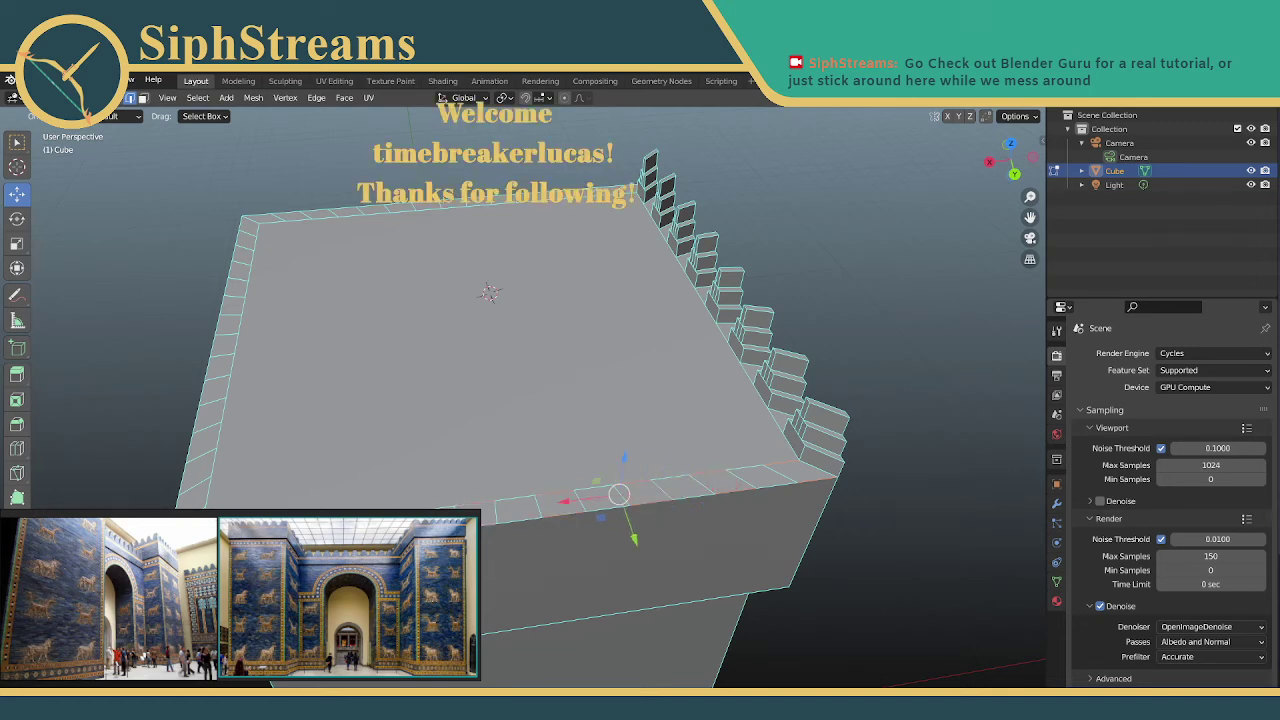
{"action": "left_click", "coordinate": [392, 538], "text": "shift"}
{"action": "left_click", "coordinate": [310, 550], "text": "shift"}
{"action": "left_click", "coordinate": [313, 494], "text": "shift"}
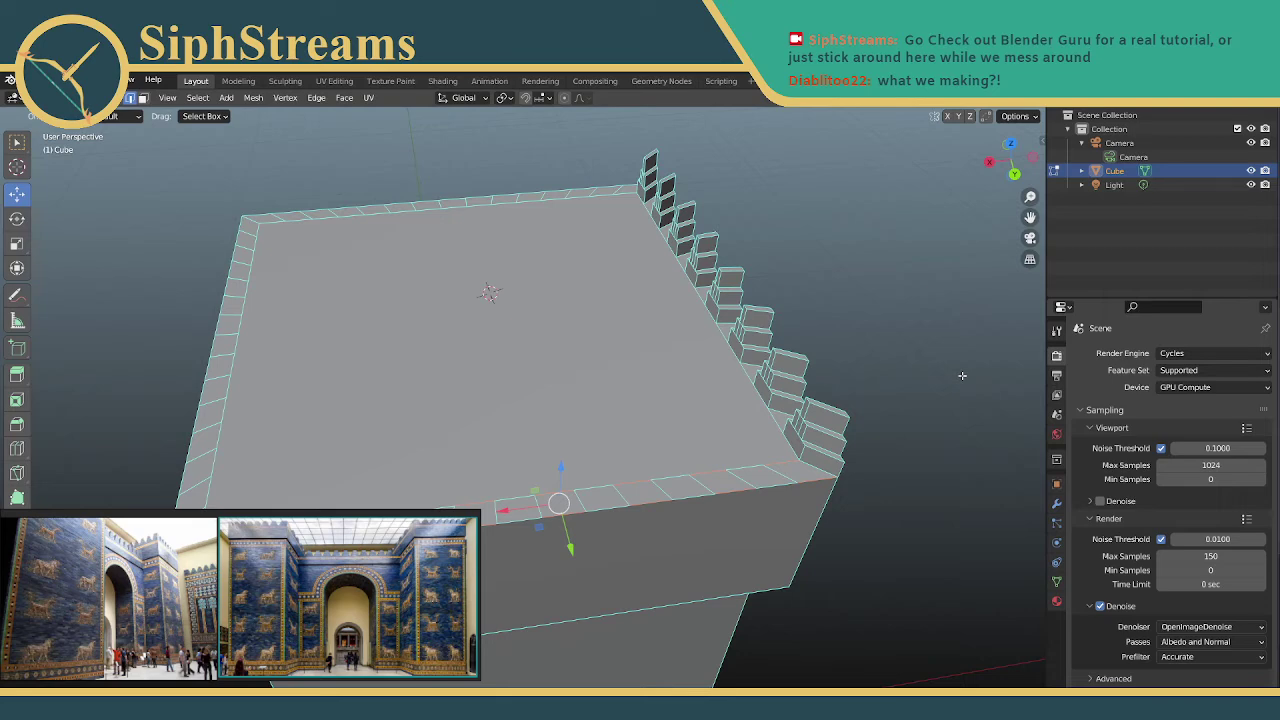
Add the remaining inner and outer edges of alternate faces toward the far corner of that rim side to the selection
{"action": "middle_click_drag", "start_coordinate": [962, 375], "coordinate": [637, 286]}
{"action": "scroll", "coordinate": [567, 288], "scroll_direction": "down", "scroll_amount": 4}
{"action": "middle_click_drag", "start_coordinate": [521, 417], "coordinate": [481, 446]}
{"action": "scroll", "coordinate": [481, 446], "scroll_direction": "up", "scroll_amount": 1}
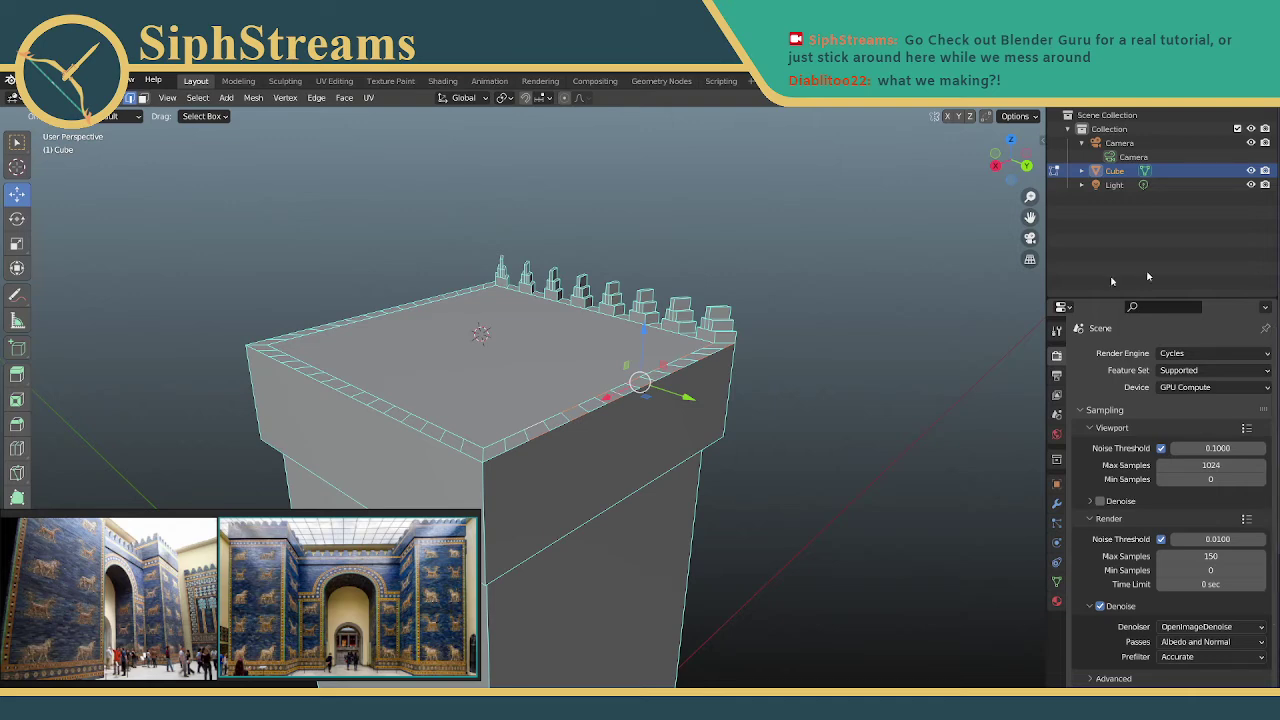
{"action": "middle_click_drag", "start_coordinate": [580, 337], "coordinate": [562, 369]}
{"action": "scroll", "coordinate": [522, 471], "scroll_direction": "up", "scroll_amount": 2}
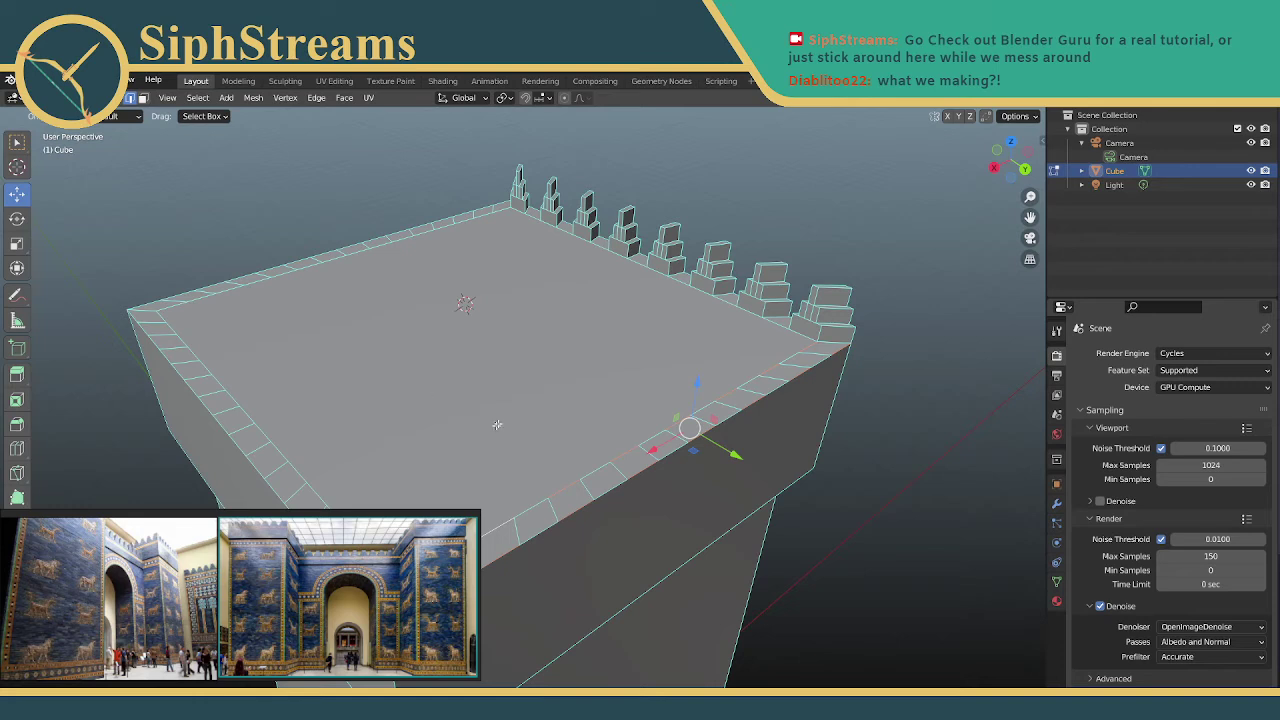
{"action": "left_click", "coordinate": [492, 532], "text": "shift"}
{"action": "left_click", "coordinate": [415, 604], "text": "shift"}
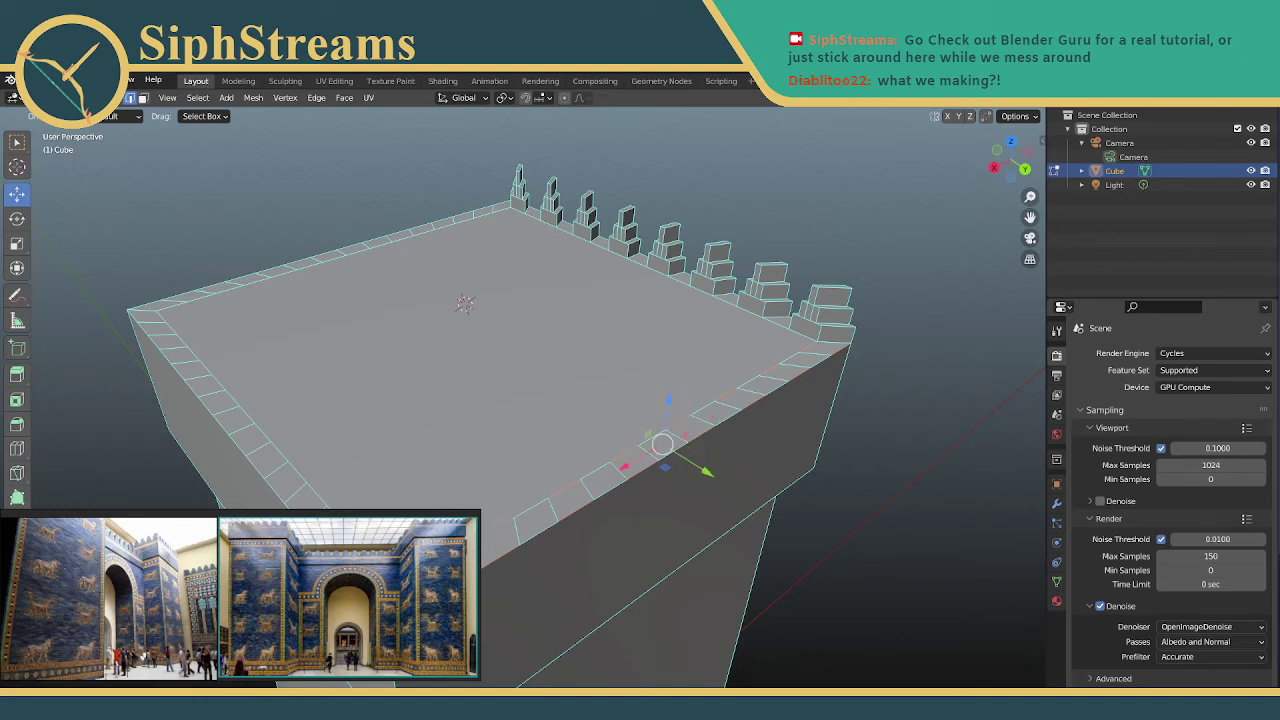
{"action": "key", "text": "ctrl+z"}
{"action": "key", "text": "ctrl+z"}
{"action": "key", "text": "ctrl+shift+z"}
{"action": "key", "text": "ctrl+shift+z"}
{"action": "scroll", "coordinate": [636, 447], "scroll_direction": "up", "scroll_amount": 2}
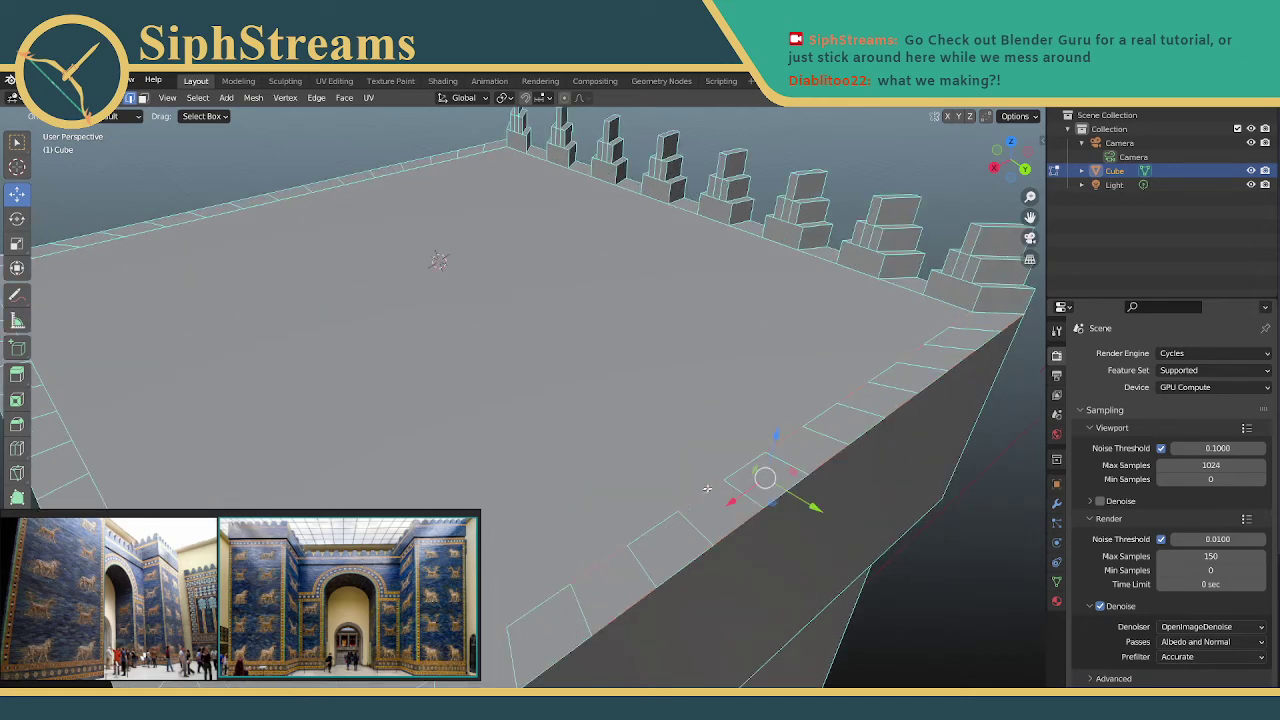
{"action": "scroll", "coordinate": [697, 486], "scroll_direction": "down", "scroll_amount": 1}
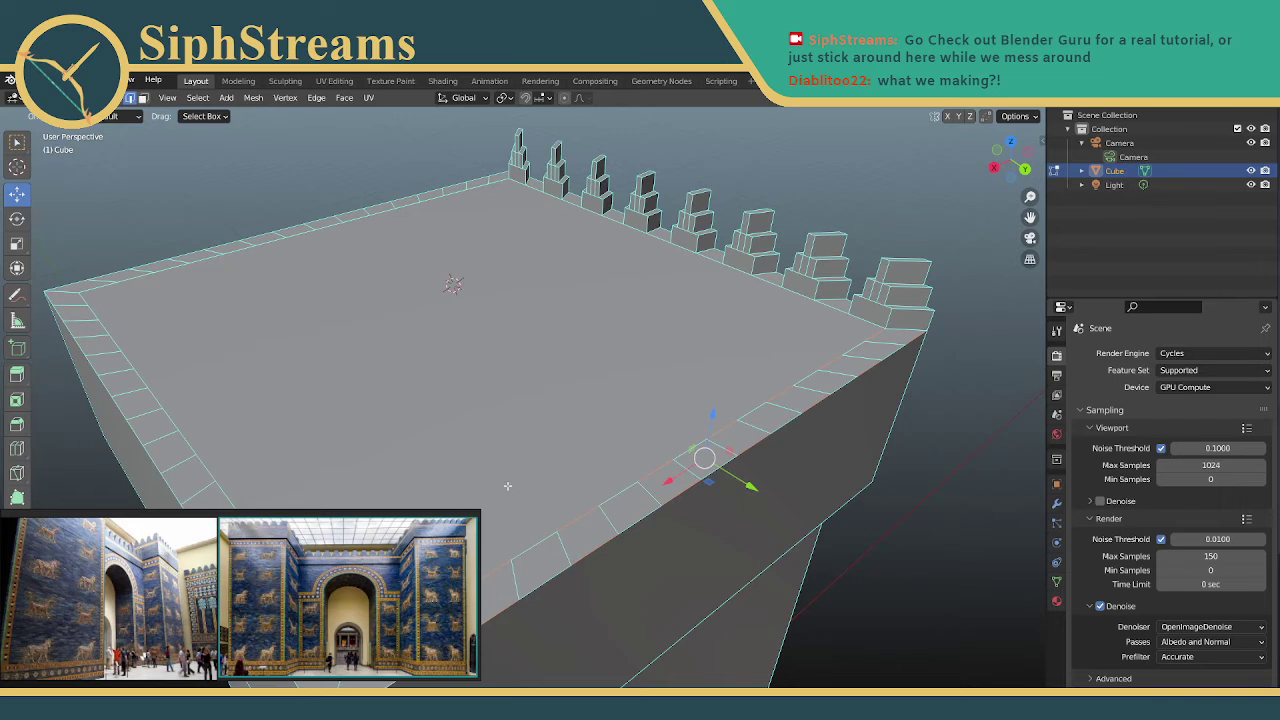
Subdivide the selected edge pairs to split every other rim face into narrow strips for the merlon steps
{"action": "right_click", "coordinate": [625, 432]}
{"action": "left_click", "coordinate": [588, 334]}
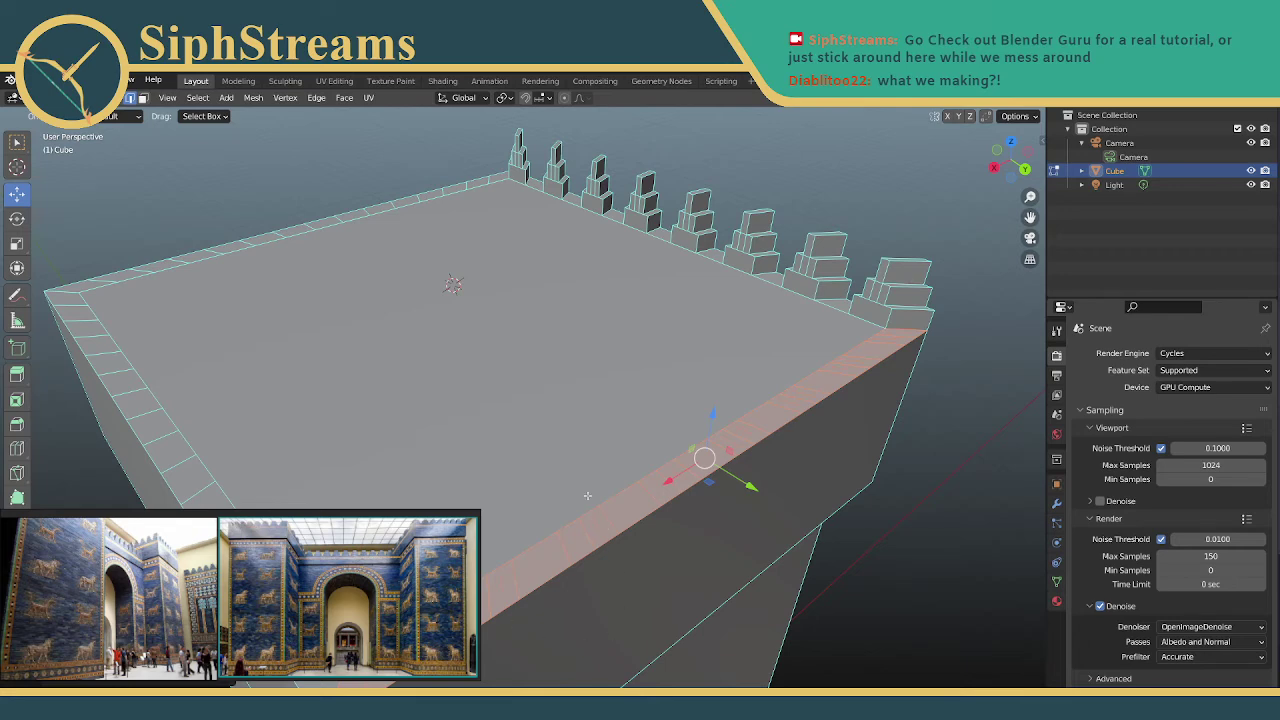
{"action": "scroll", "coordinate": [610, 536], "scroll_direction": "up", "scroll_amount": 2}
{"action": "middle_click_drag", "start_coordinate": [732, 560], "coordinate": [740, 530]}
{"action": "scroll", "coordinate": [740, 530], "scroll_direction": "down", "scroll_amount": 1}
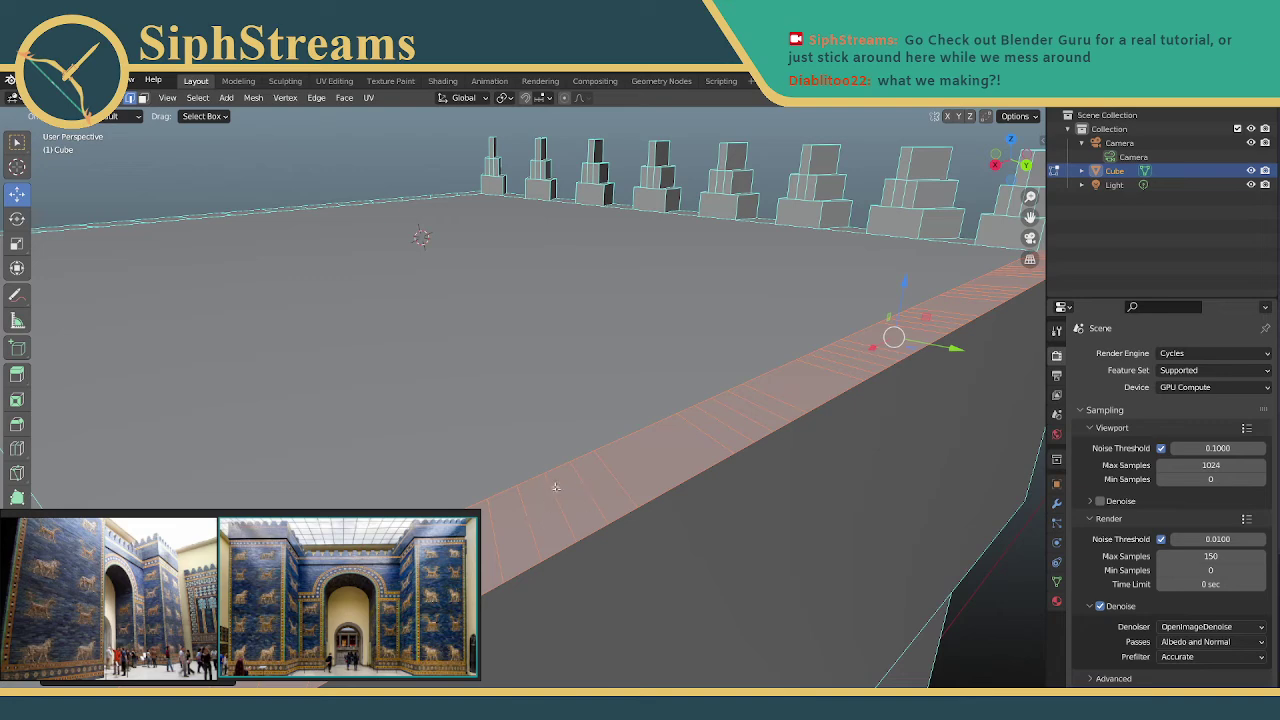
{"action": "scroll", "coordinate": [558, 453], "scroll_direction": "down", "scroll_amount": 2}
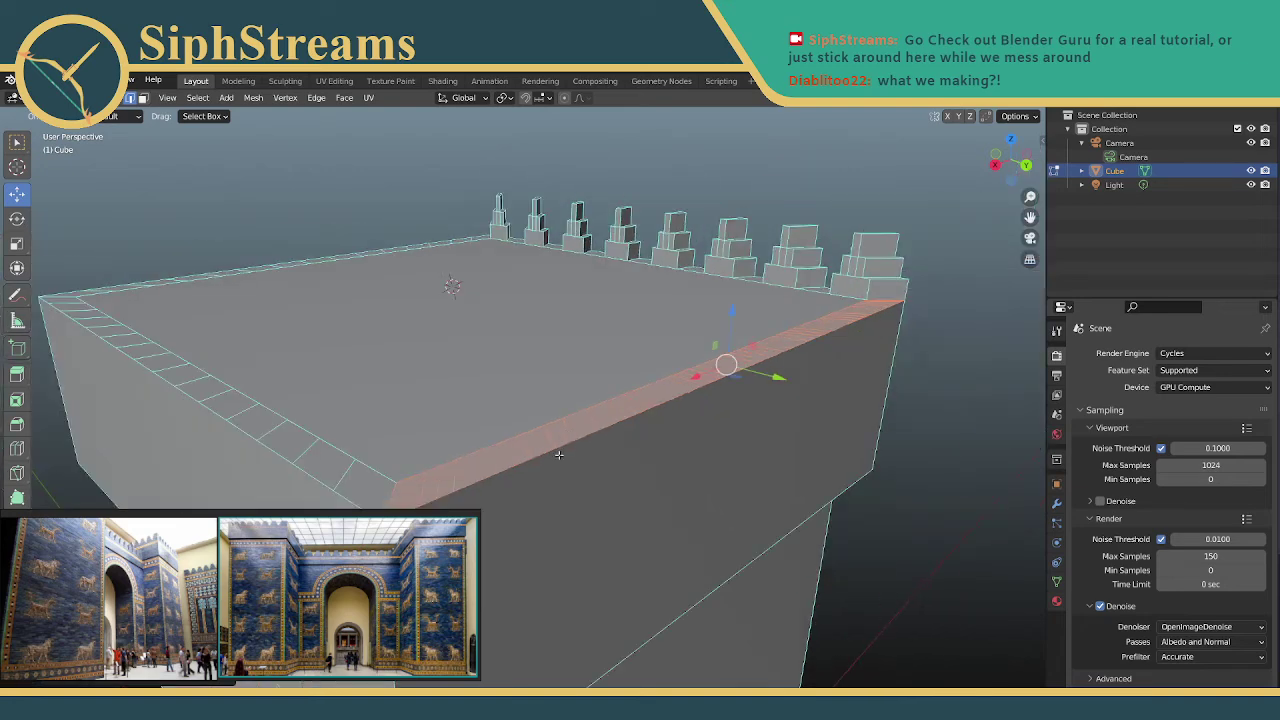
{"action": "left_click", "coordinate": [544, 405]}
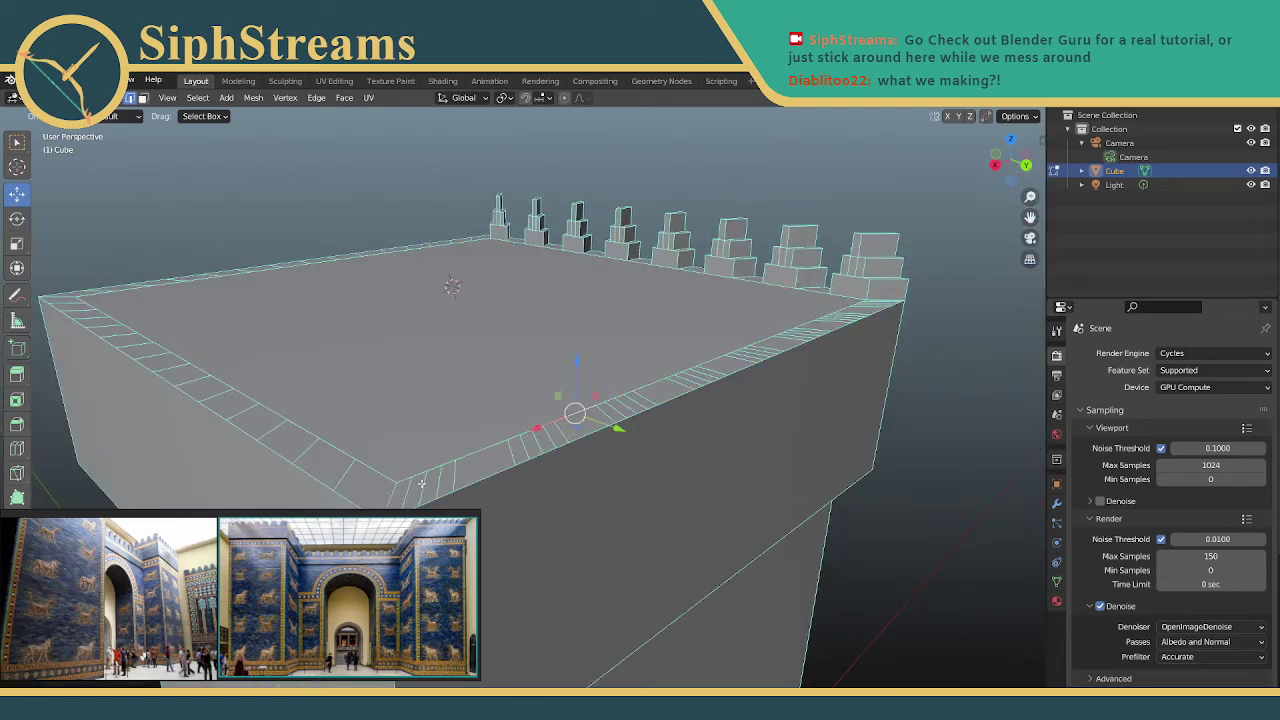
Try to extrude the narrow strip faces at the corner end of the newly divided rim side upward, and cancel the extrusion
{"action": "left_click", "coordinate": [137, 98]}
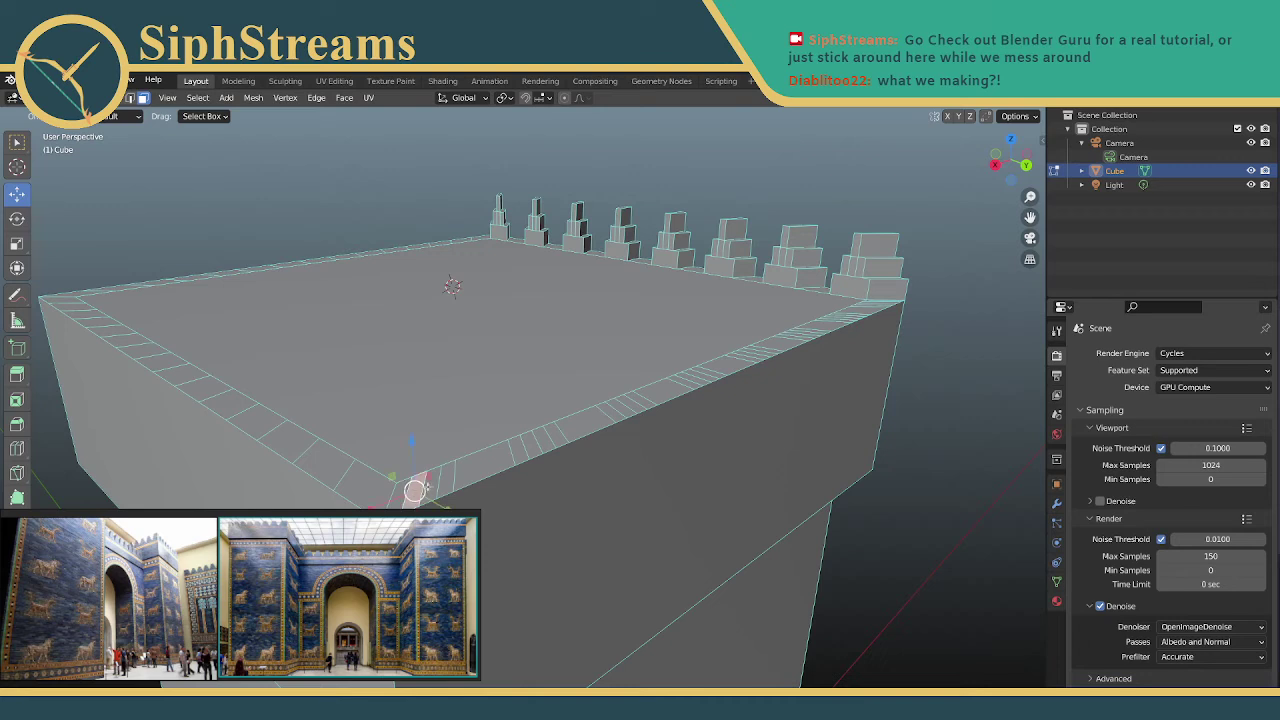
{"action": "left_click", "coordinate": [419, 489]}
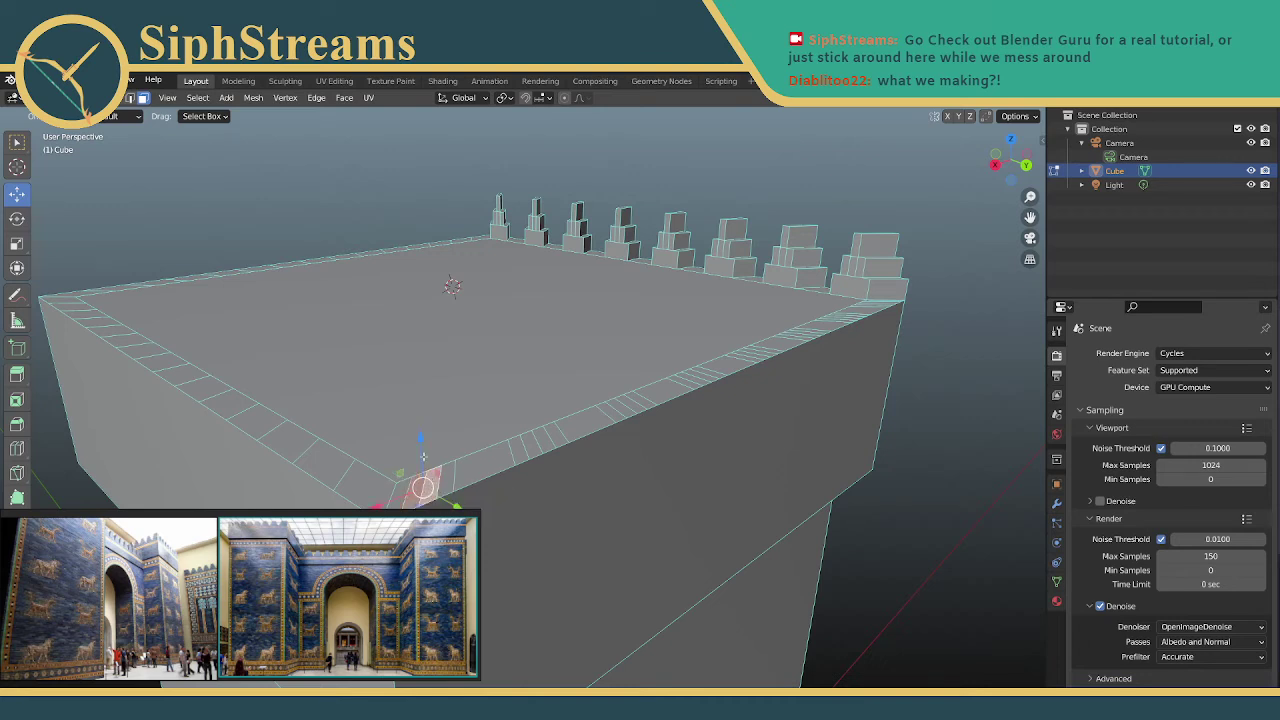
{"action": "key", "text": "e"}
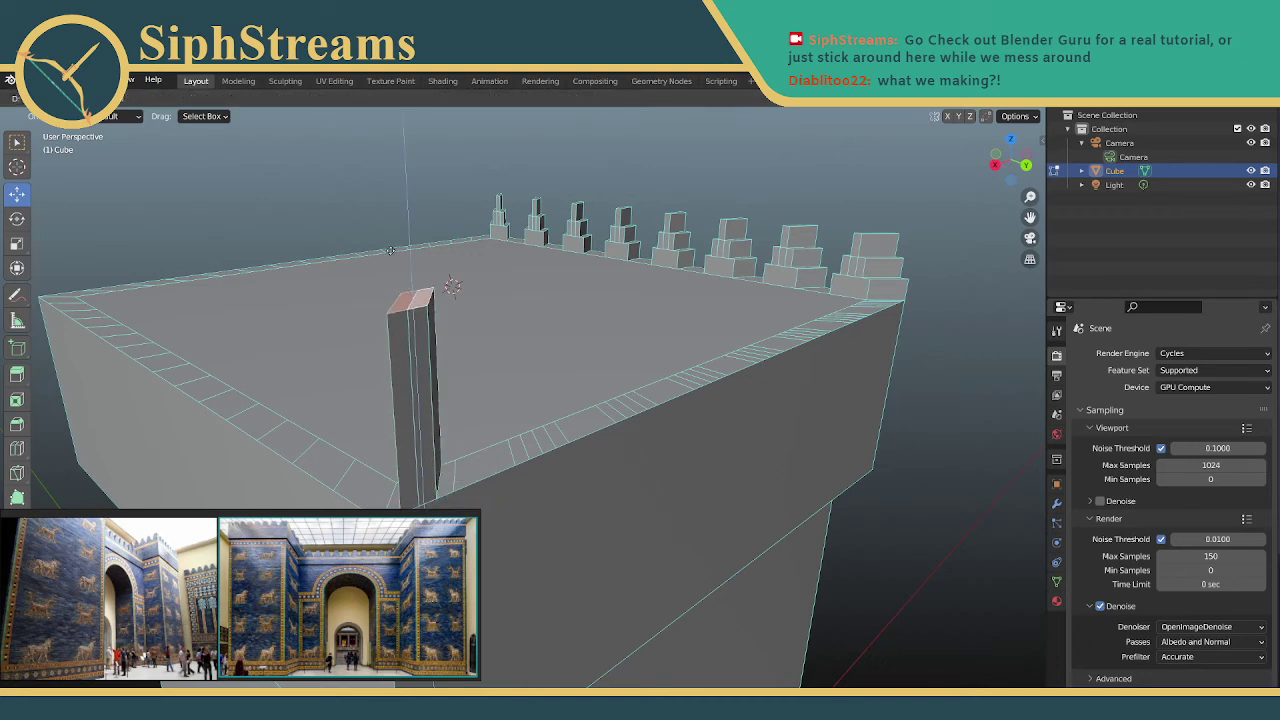
{"action": "key", "text": "Escape"}
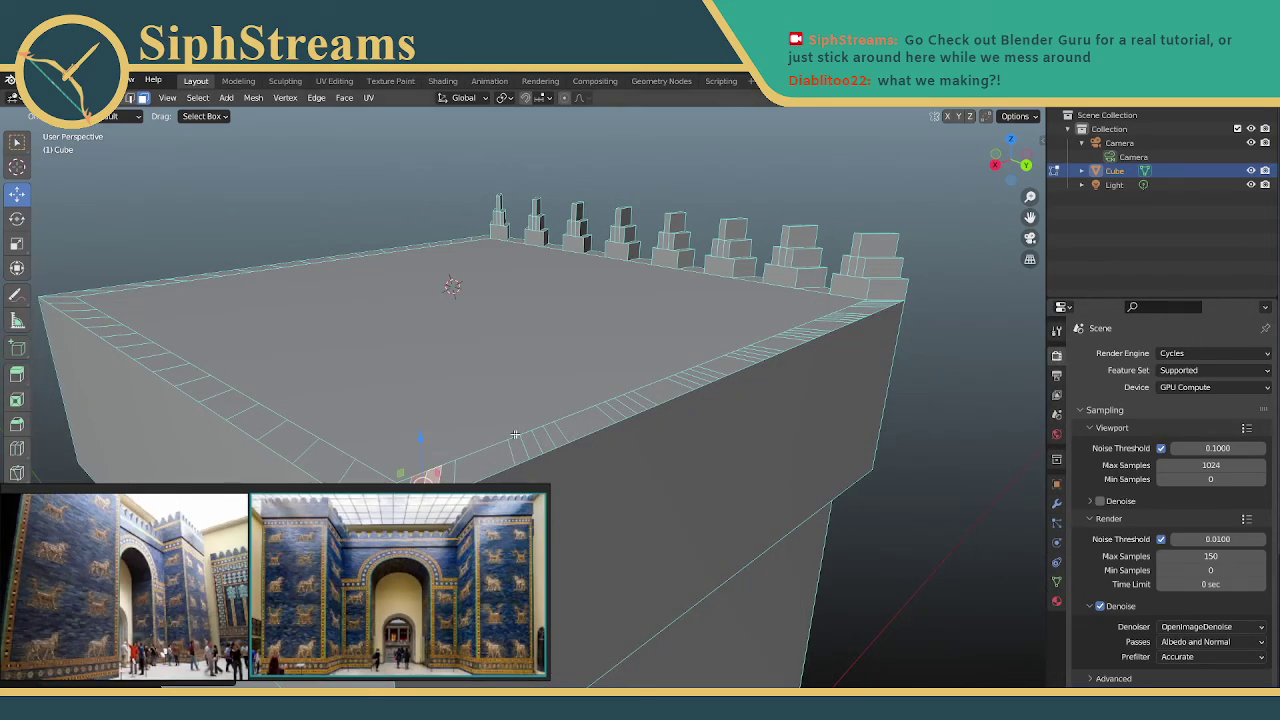
Undo the strip subdivision on the newly divided rim side and subdivide the same selected edge pairs again
{"action": "middle_click_drag", "start_coordinate": [524, 434], "coordinate": [476, 476]}
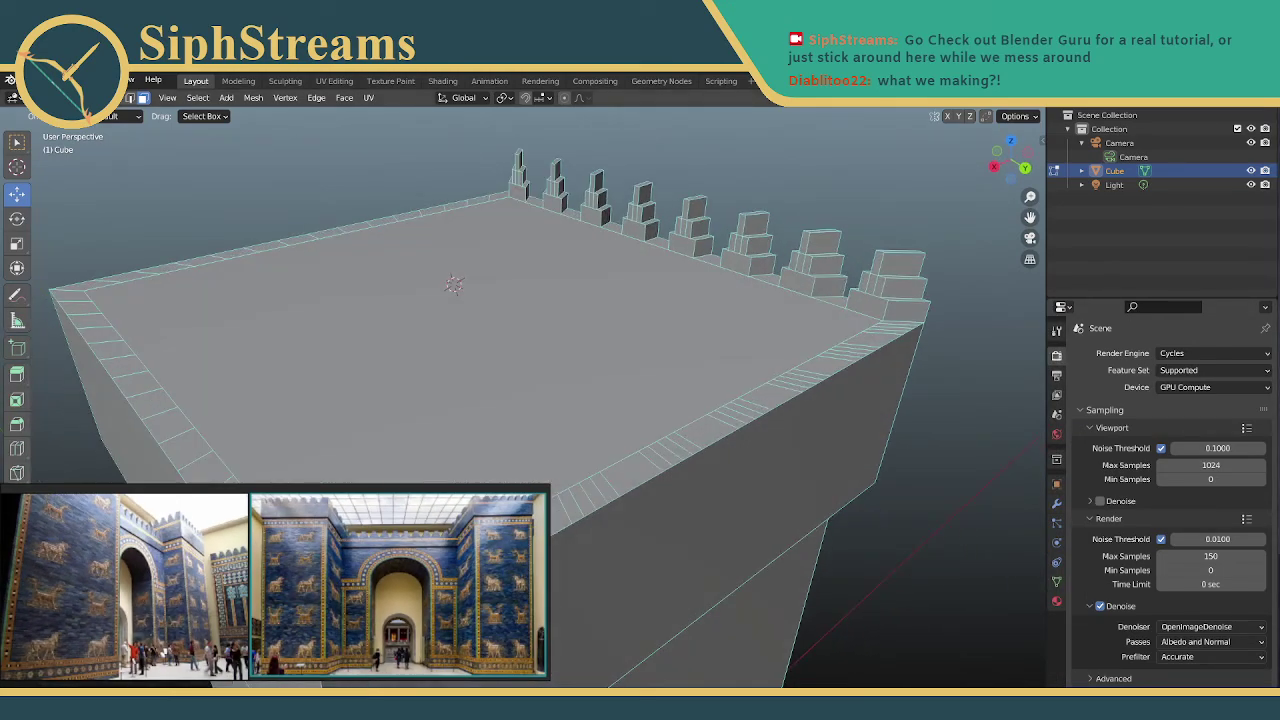
{"action": "key", "text": "ctrl+z"}
{"action": "key", "text": "ctrl+z"}
{"action": "key", "text": "ctrl+z"}
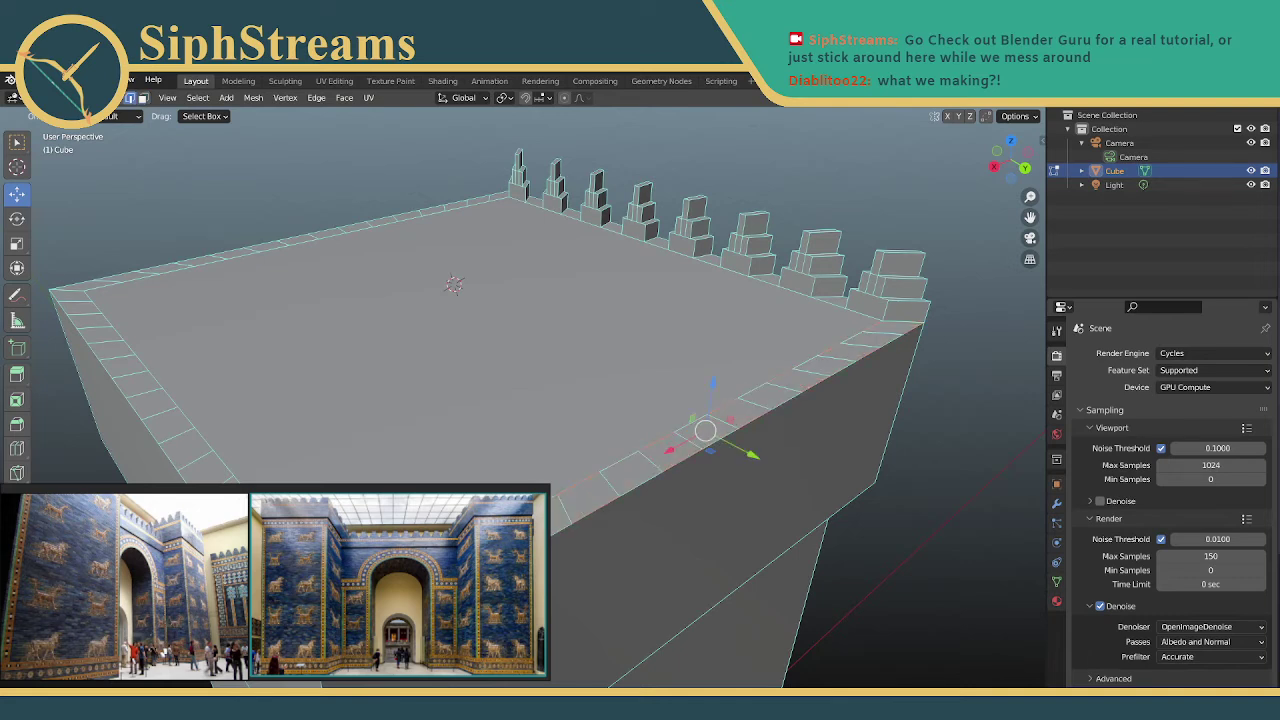
{"action": "right_click", "coordinate": [485, 335]}
{"action": "left_click", "coordinate": [452, 335]}
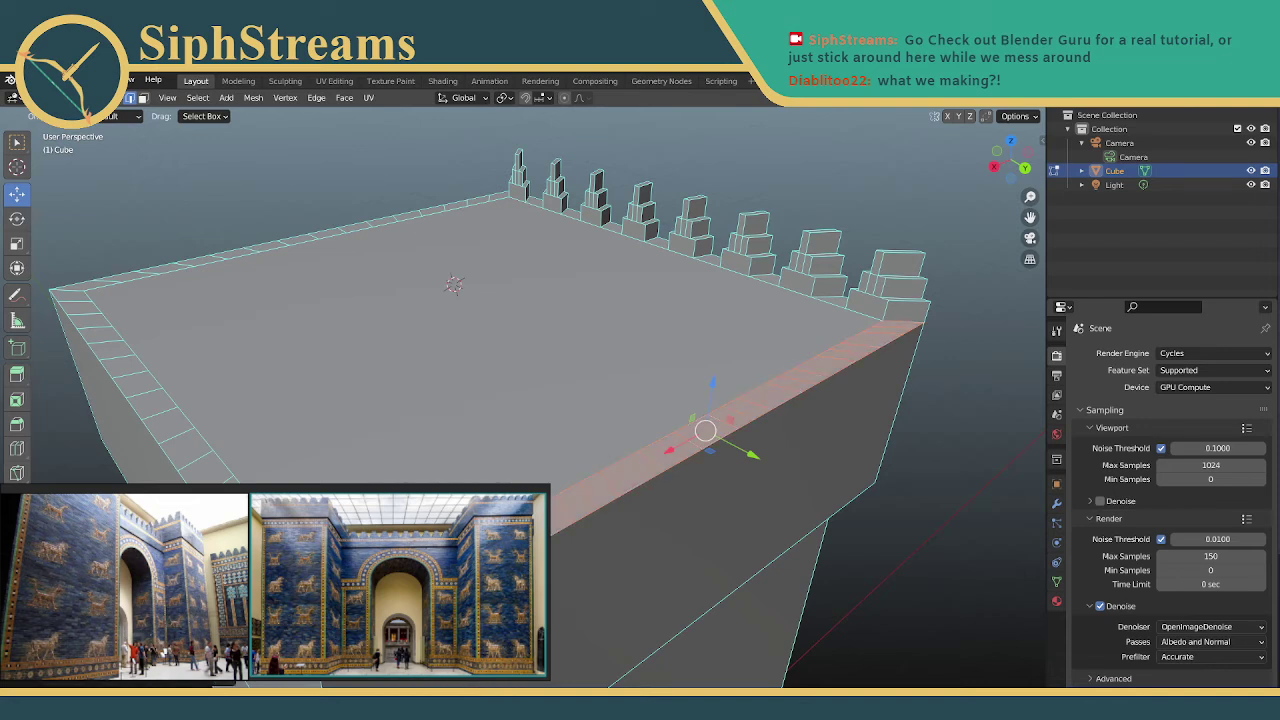
{"action": "left_click", "coordinate": [560, 472]}
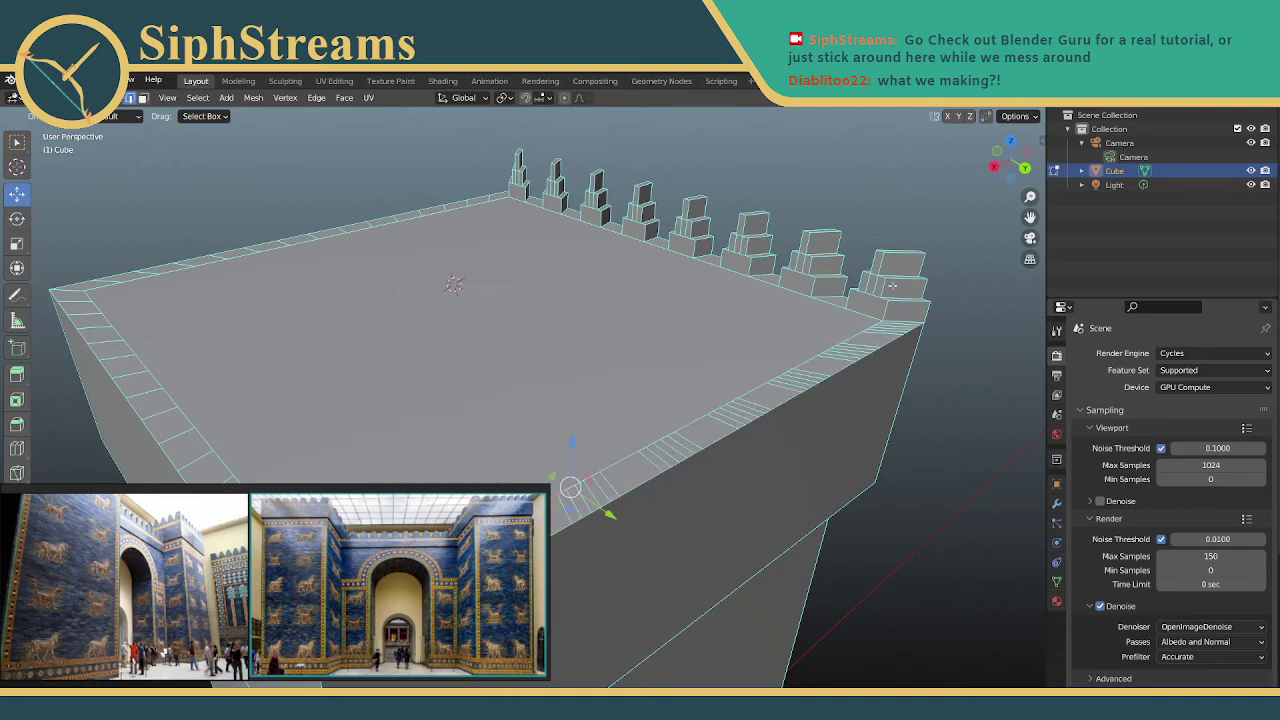
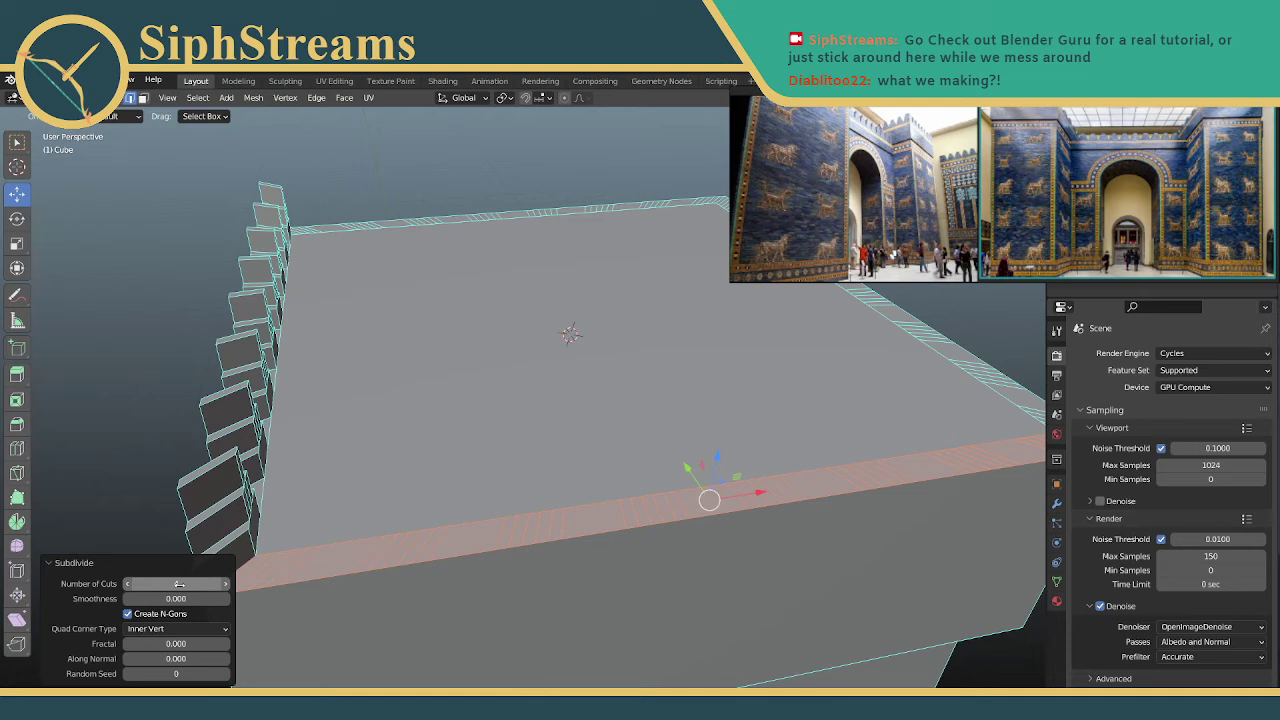
Clear the selection on the divided rim and switch to face selection
{"action": "key", "text": "alt+a"}
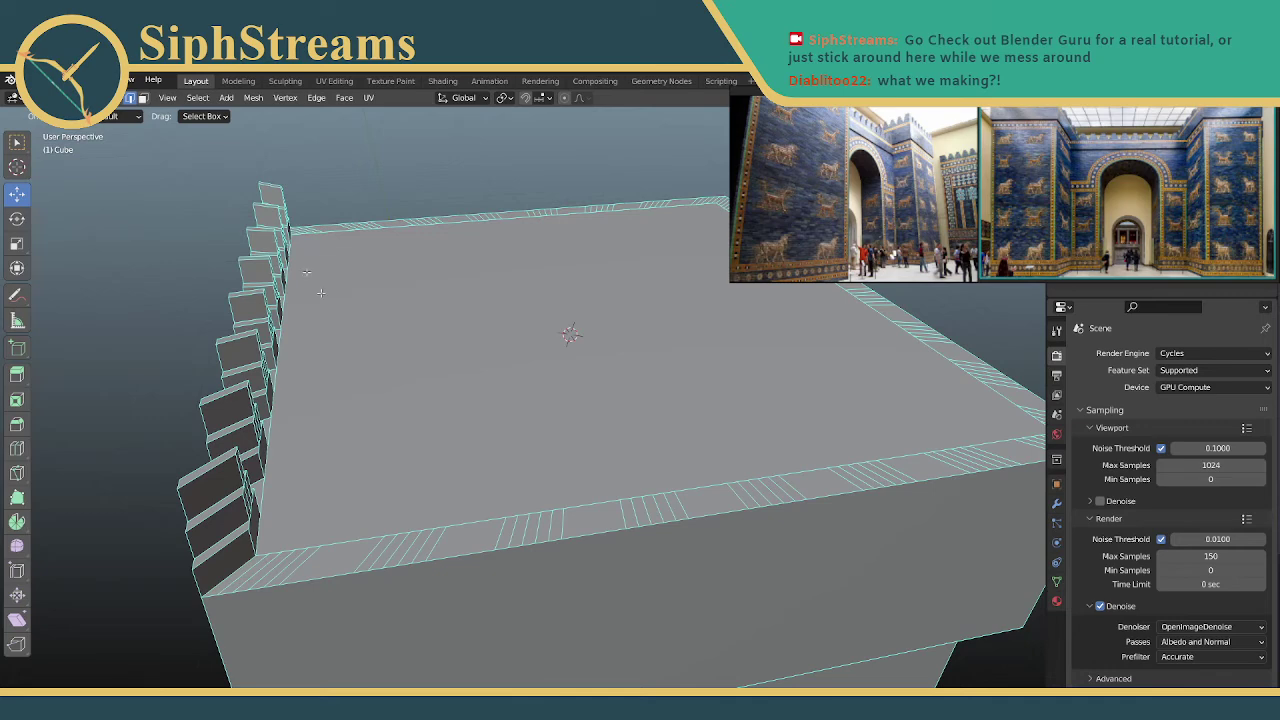
{"action": "left_click", "coordinate": [143, 98]}
{"action": "middle_click_drag", "start_coordinate": [264, 566], "coordinate": [297, 577]}
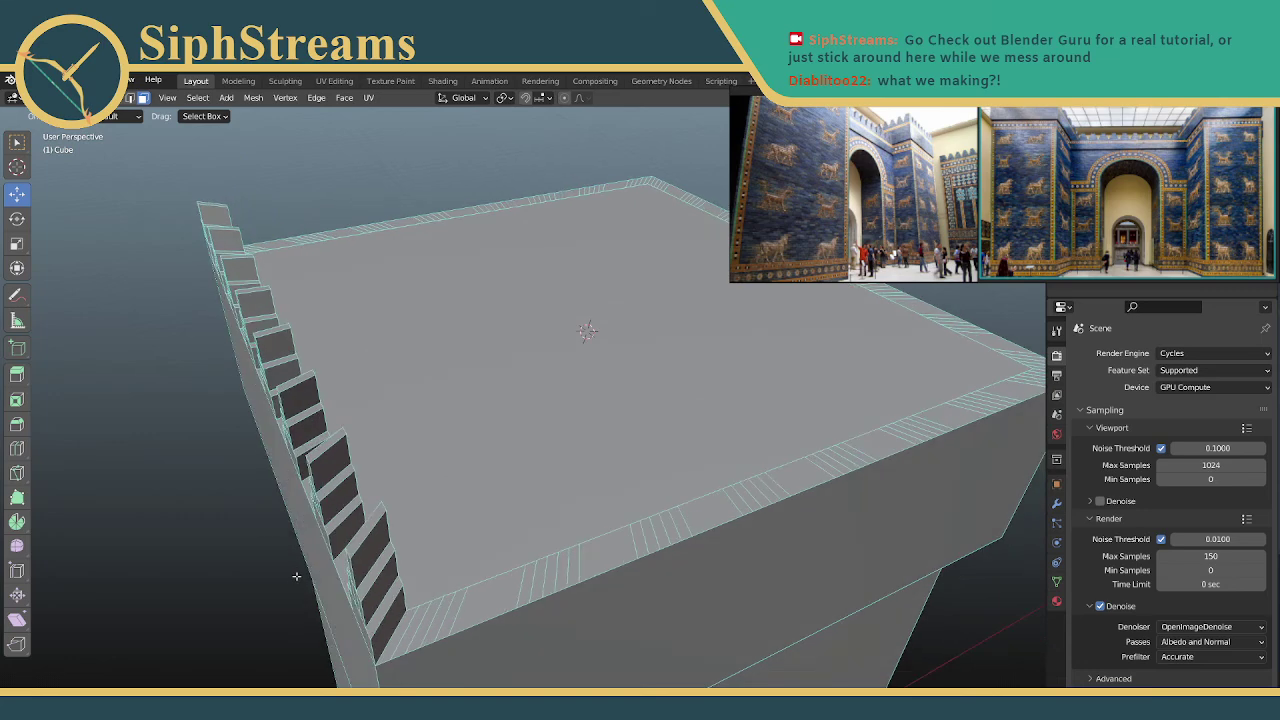
{"action": "left_click", "coordinate": [403, 618]}
{"action": "mouse_move", "coordinate": [505, 578]}
{"action": "middle_mouse_down"}
{"action": "mouse_move", "coordinate": [524, 561]}
{"action": "mouse_move", "coordinate": [493, 559]}
{"action": "mouse_move", "coordinate": [508, 572]}
{"action": "middle_mouse_up"}
{"action": "left_click", "coordinate": [461, 558], "text": "shift"}
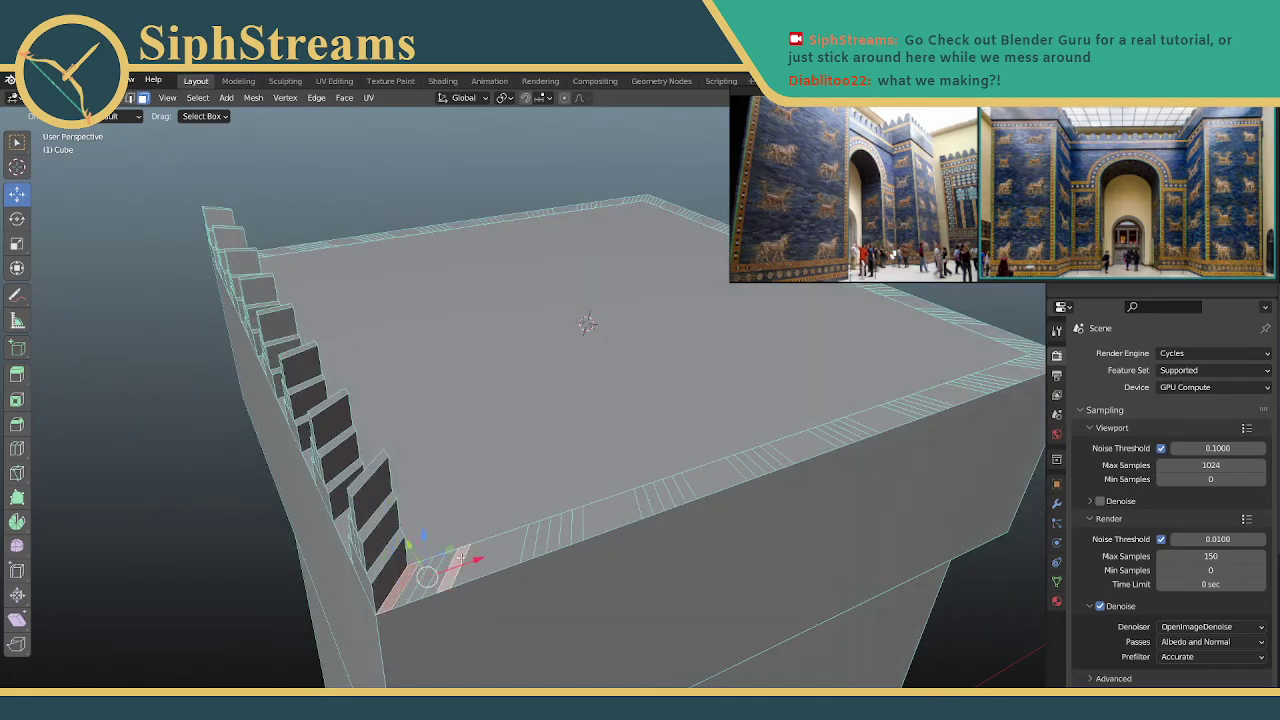
{"action": "left_click", "coordinate": [398, 582], "text": "alt"}
{"action": "left_click", "coordinate": [447, 568]}
{"action": "left_click", "coordinate": [456, 571], "text": "alt"}
{"action": "left_click", "coordinate": [459, 569]}
{"action": "middle_click_drag", "start_coordinate": [447, 568], "coordinate": [405, 615]}
{"action": "middle_click_drag", "start_coordinate": [519, 568], "coordinate": [522, 609]}
{"action": "middle_click_drag", "start_coordinate": [455, 545], "coordinate": [457, 590]}
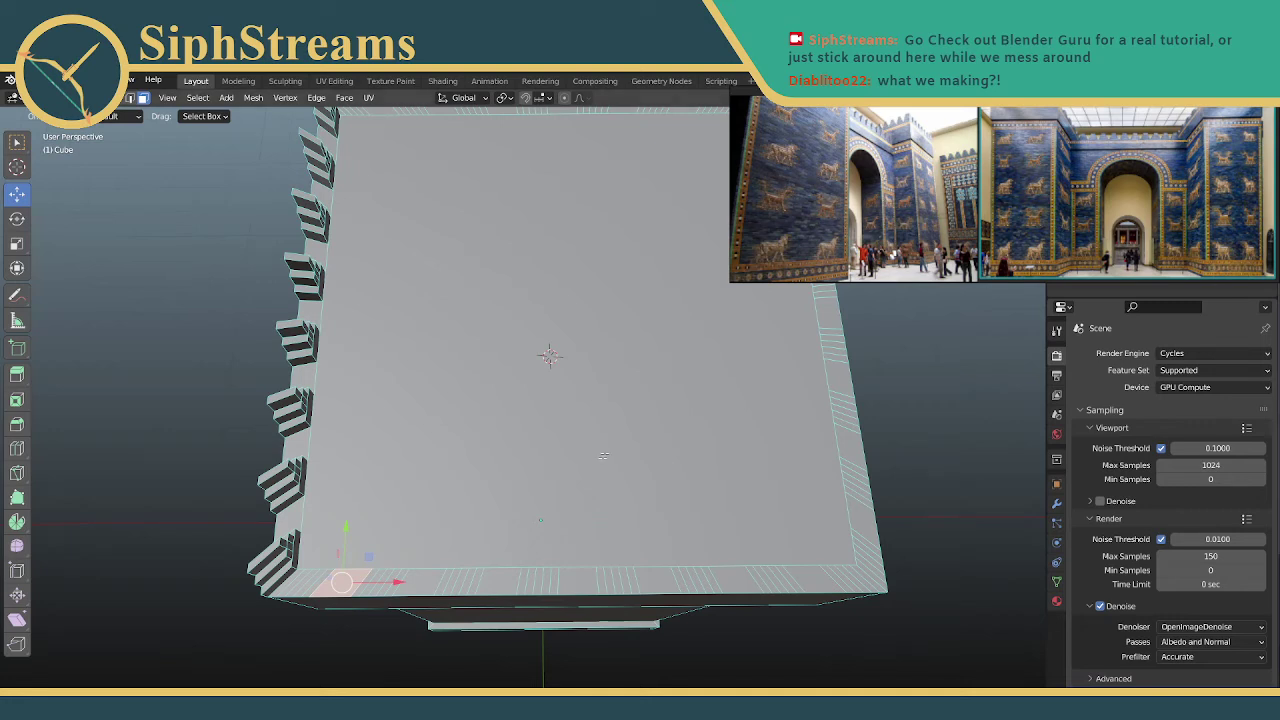
{"action": "left_click", "coordinate": [362, 549]}
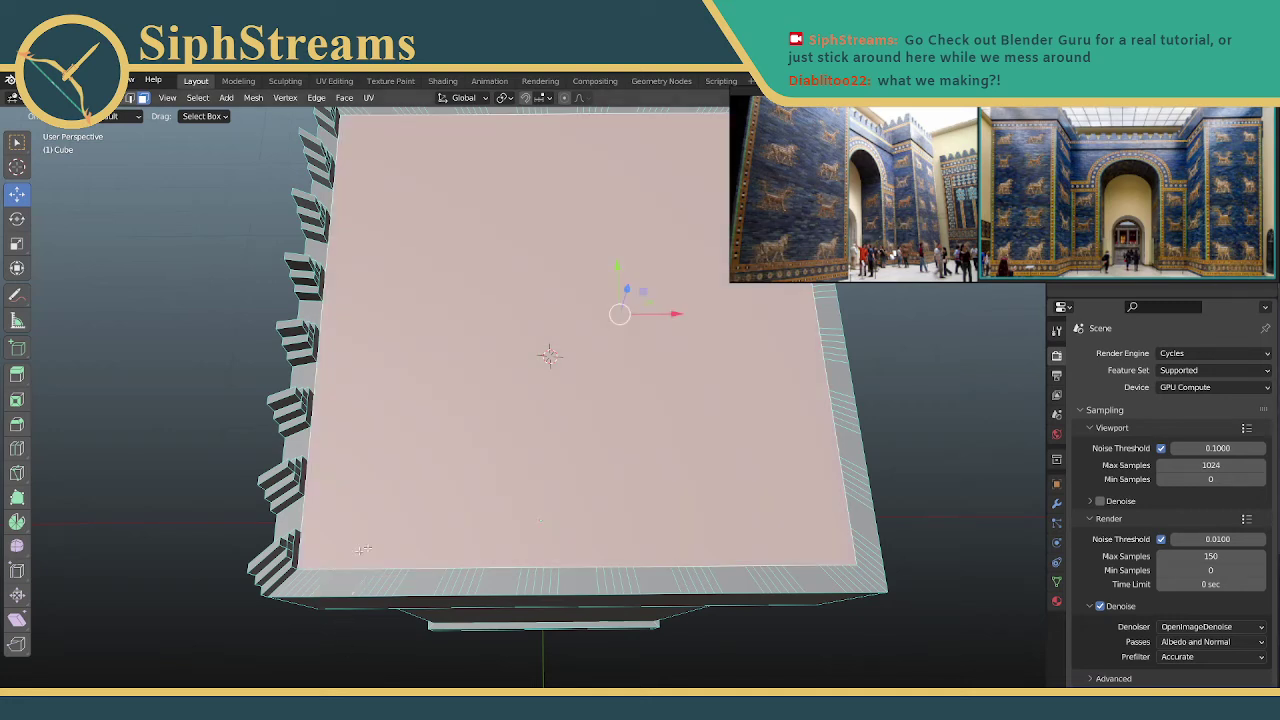
Select the narrow strip faces of every subdivided segment along one rim side, from the existing merlons to the far corner
{"action": "left_click", "coordinate": [300, 582]}
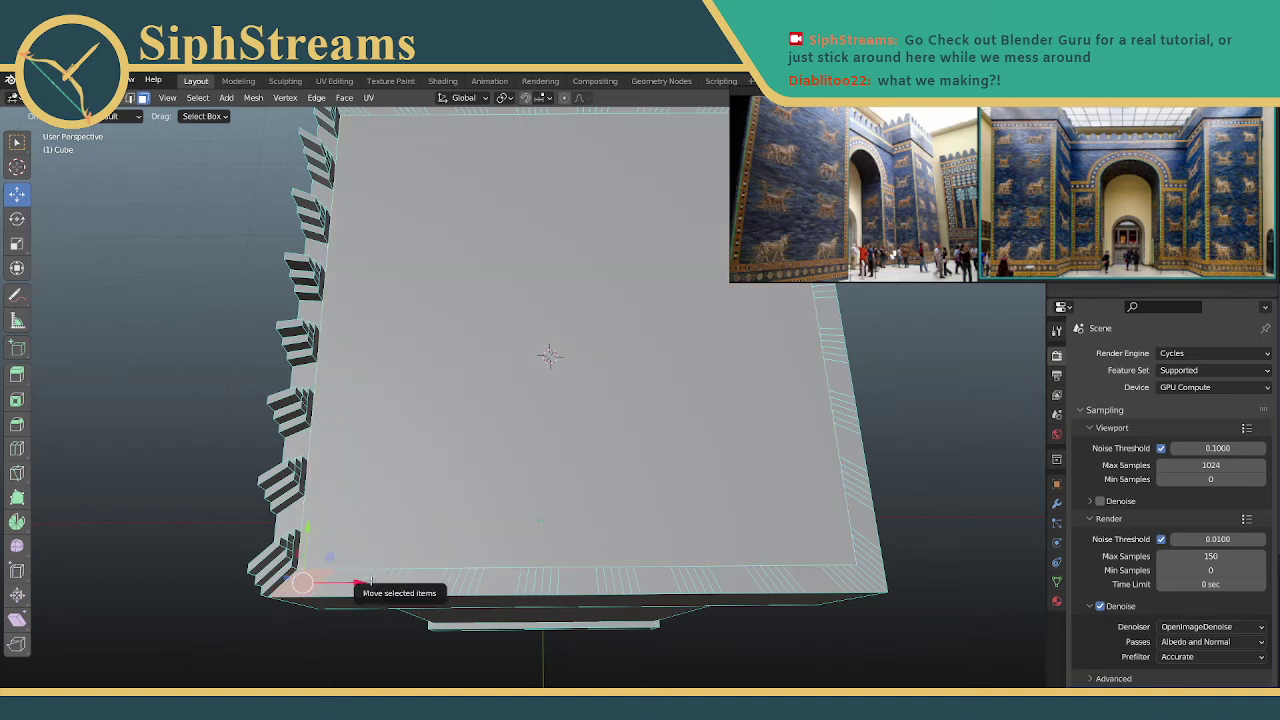
{"action": "left_click_drag", "start_coordinate": [380, 582], "coordinate": [866, 548]}
{"action": "middle_click_drag", "start_coordinate": [857, 467], "coordinate": [586, 408]}
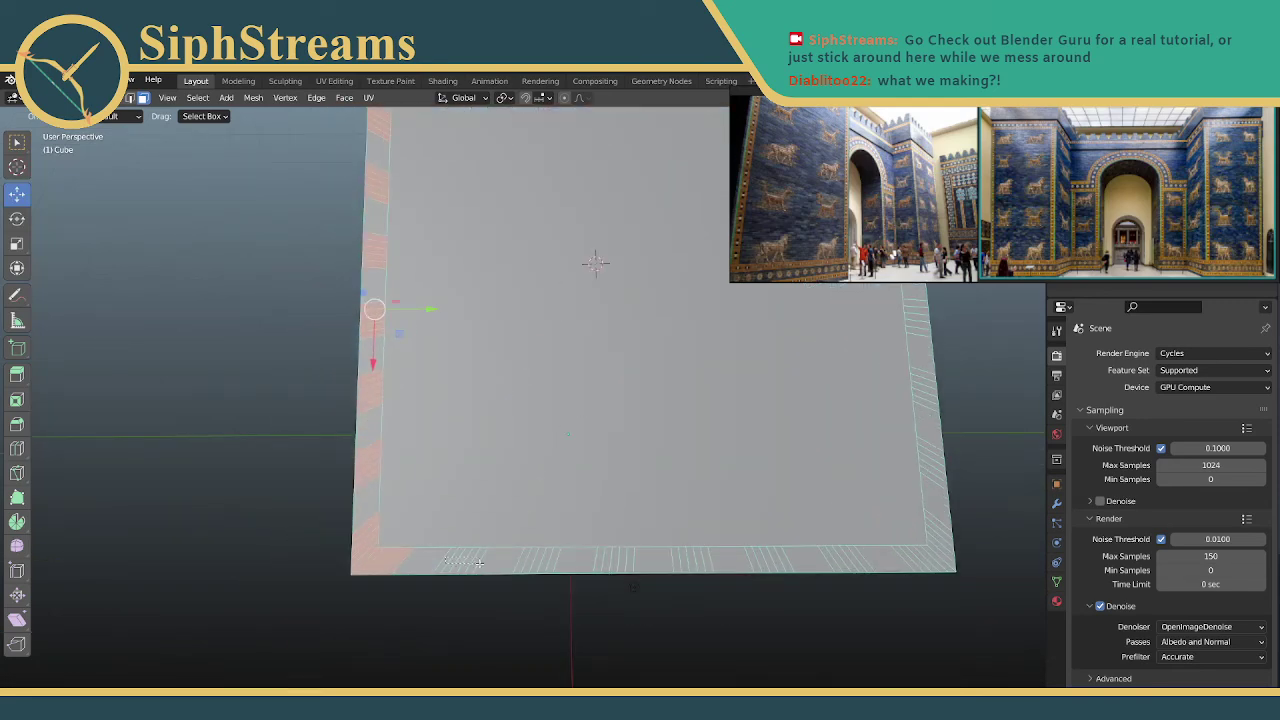
Add the narrow strip faces of every subdivided segment along the adjacent rim side and its far corner to the selection
{"action": "left_click", "coordinate": [462, 562], "text": "shift"}
{"action": "left_click", "coordinate": [539, 562], "text": "shift"}
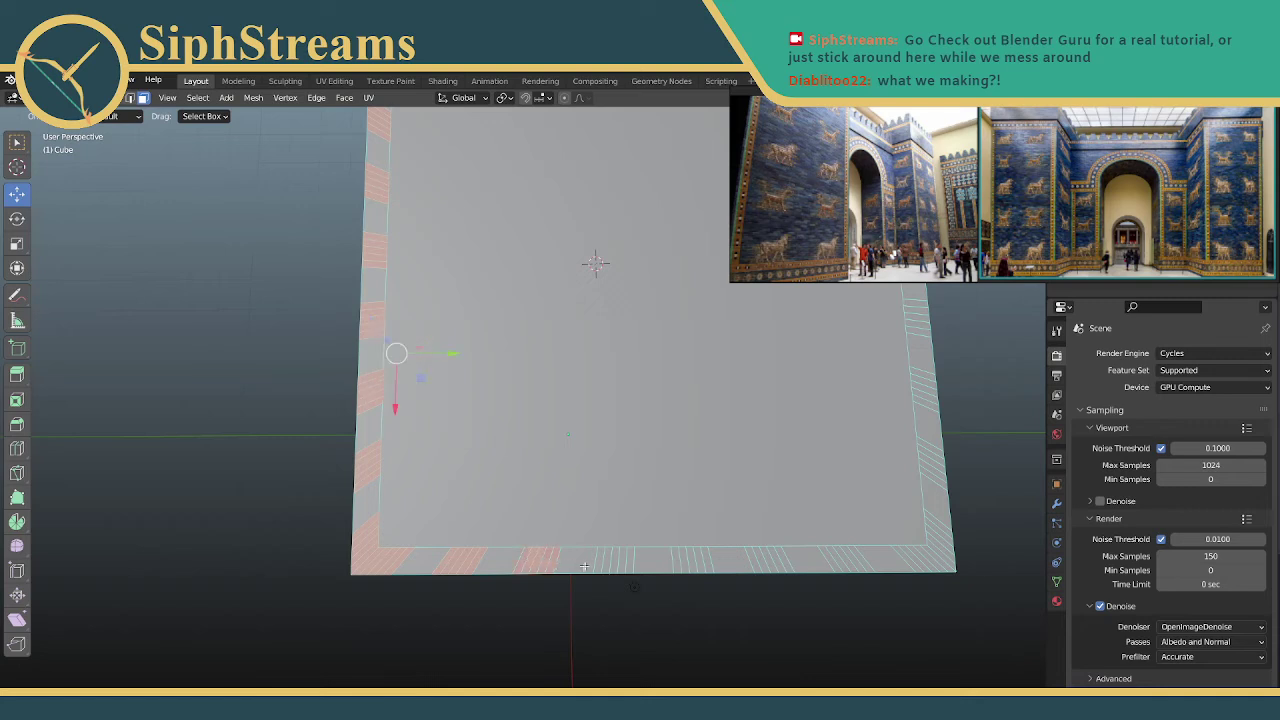
{"action": "left_click", "coordinate": [615, 562], "text": "shift"}
{"action": "left_click", "coordinate": [703, 561], "text": "shift"}
{"action": "left_click", "coordinate": [768, 558], "text": "shift"}
{"action": "left_click", "coordinate": [866, 562], "text": "shift"}
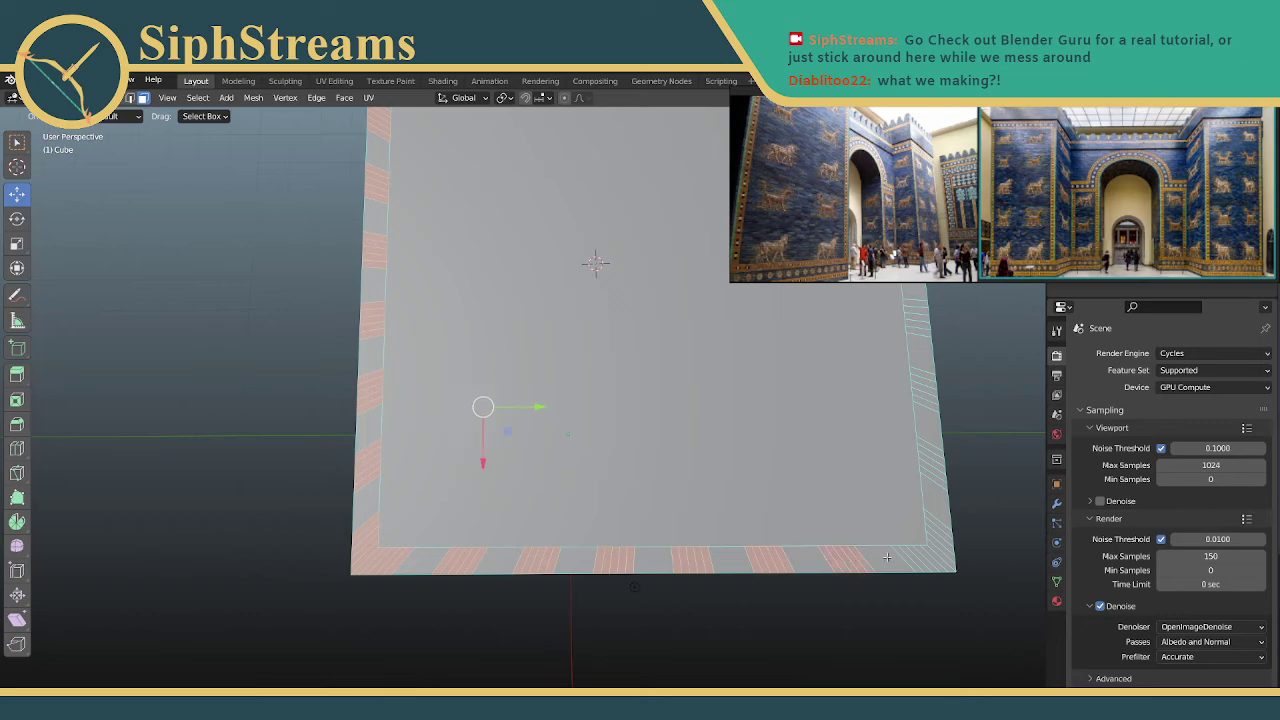
{"action": "left_click", "coordinate": [942, 550], "text": "shift"}
{"action": "left_click", "coordinate": [941, 520], "text": "shift"}
Add the narrow strip faces along the third rim side, up to the corner beside the existing merlons, to the selection
{"action": "middle_click_drag", "start_coordinate": [925, 465], "coordinate": [765, 506]}
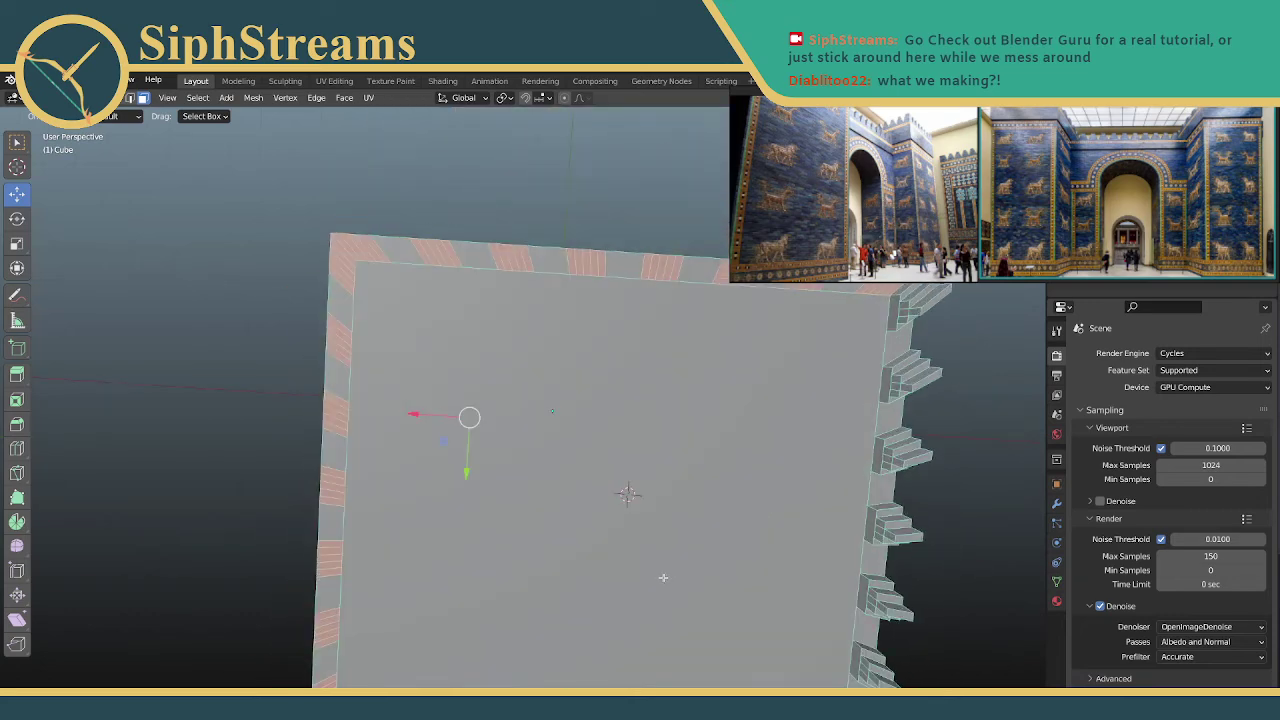
{"action": "middle_click_drag", "start_coordinate": [663, 578], "coordinate": [720, 449], "text": "shift"}
{"action": "mouse_move", "coordinate": [643, 537]}
{"action": "middle_mouse_down", "text": "shift"}
{"action": "mouse_move", "coordinate": [631, 452]}
{"action": "mouse_move", "coordinate": [647, 445]}
{"action": "mouse_move", "coordinate": [600, 435]}
{"action": "mouse_move", "coordinate": [620, 442]}
{"action": "mouse_move", "coordinate": [547, 495]}
{"action": "middle_mouse_up", "text": "shift"}
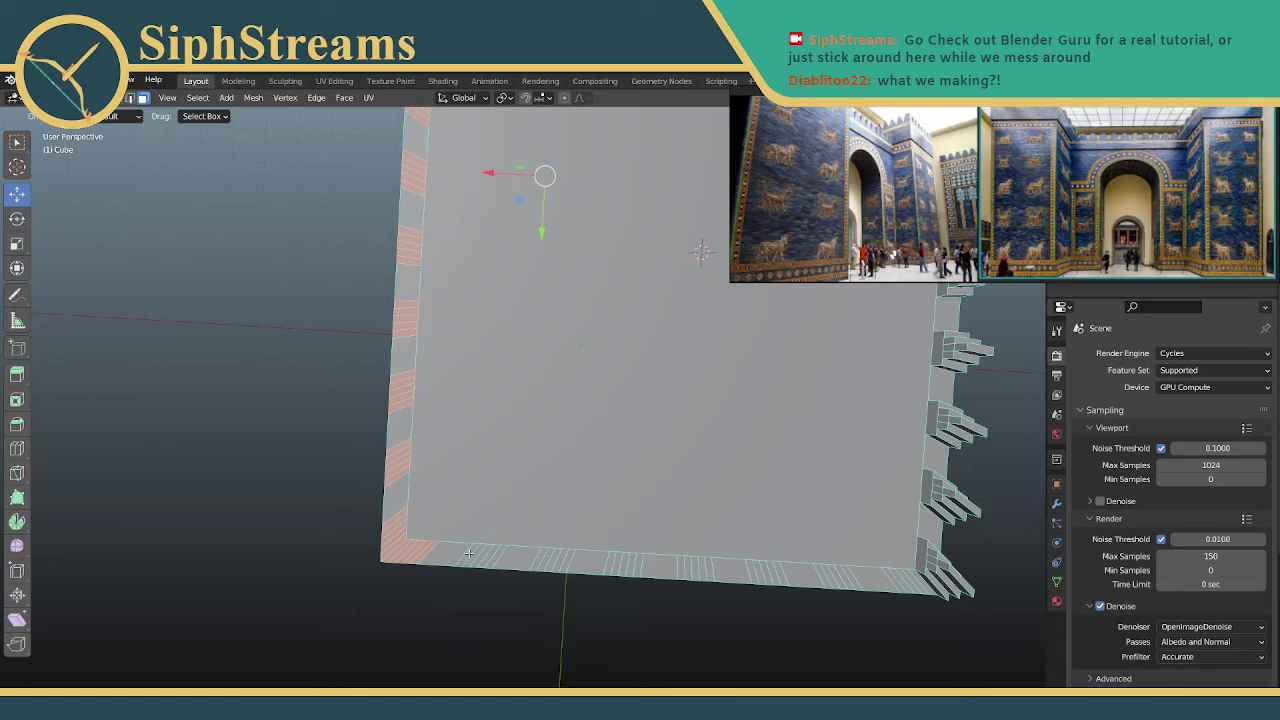
{"action": "left_click", "coordinate": [484, 556], "text": "shift"}
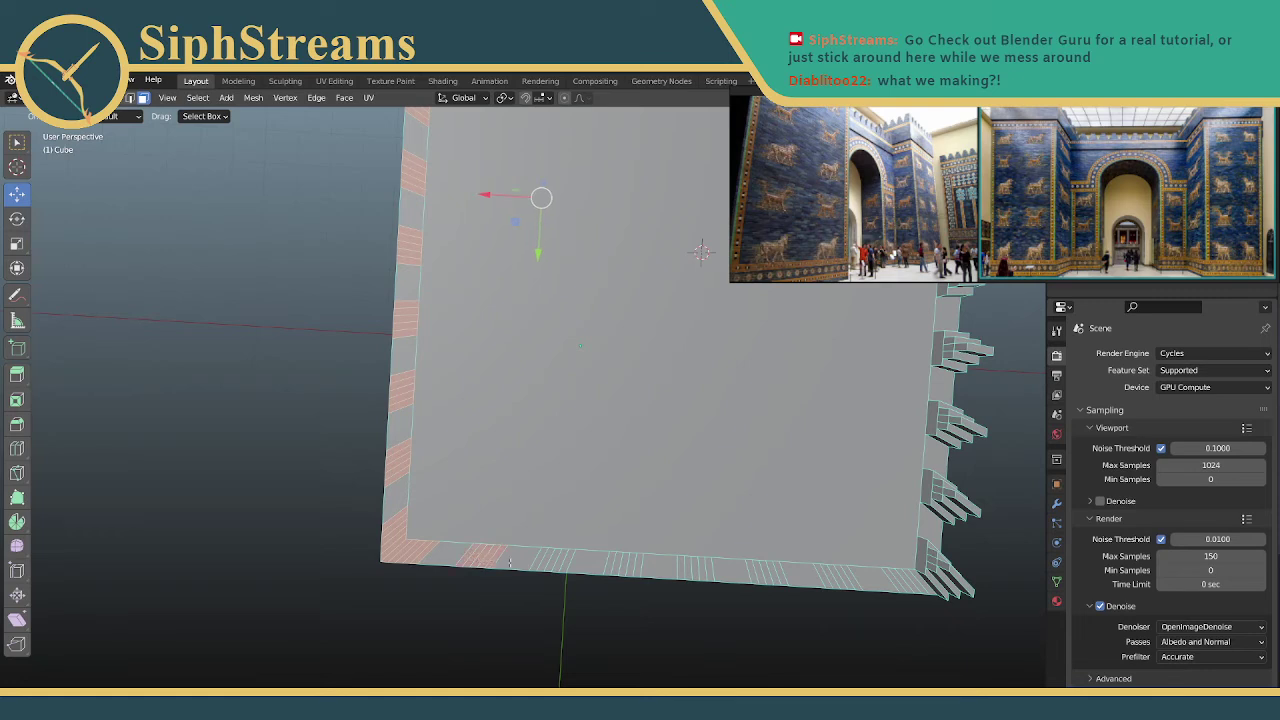
{"action": "left_click", "coordinate": [561, 566], "text": "shift"}
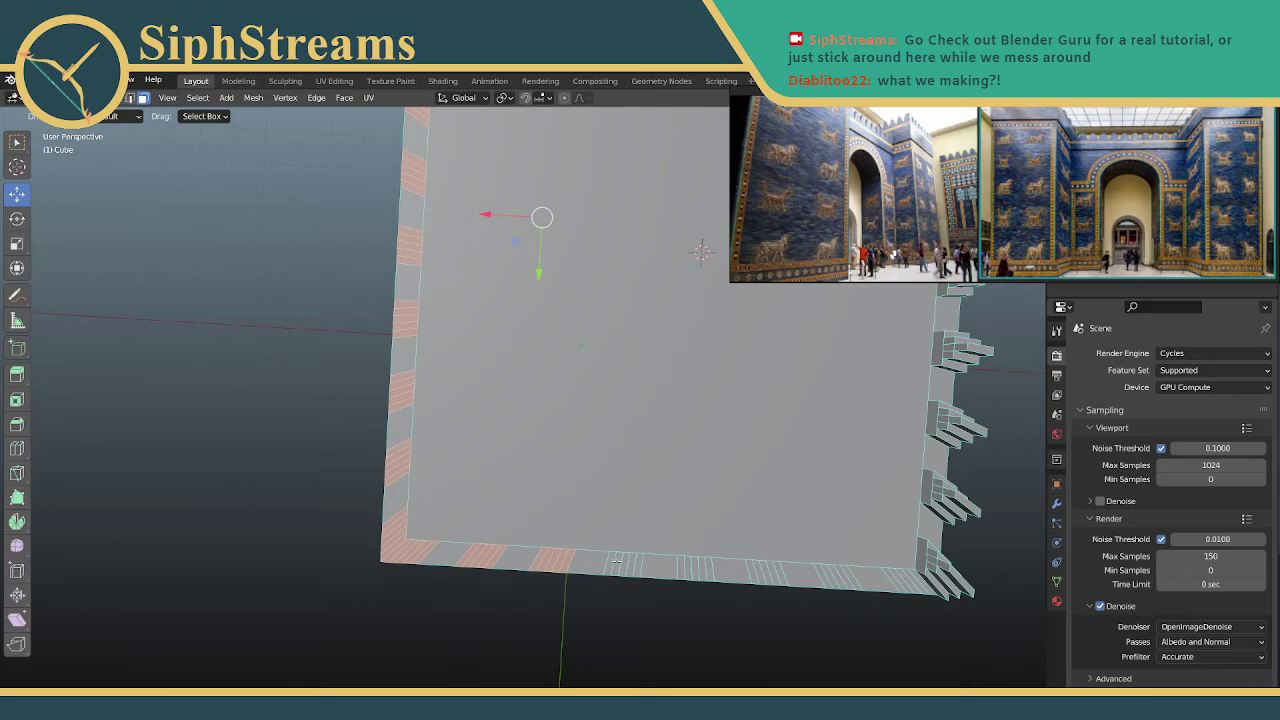
{"action": "left_click", "coordinate": [625, 568], "text": "shift"}
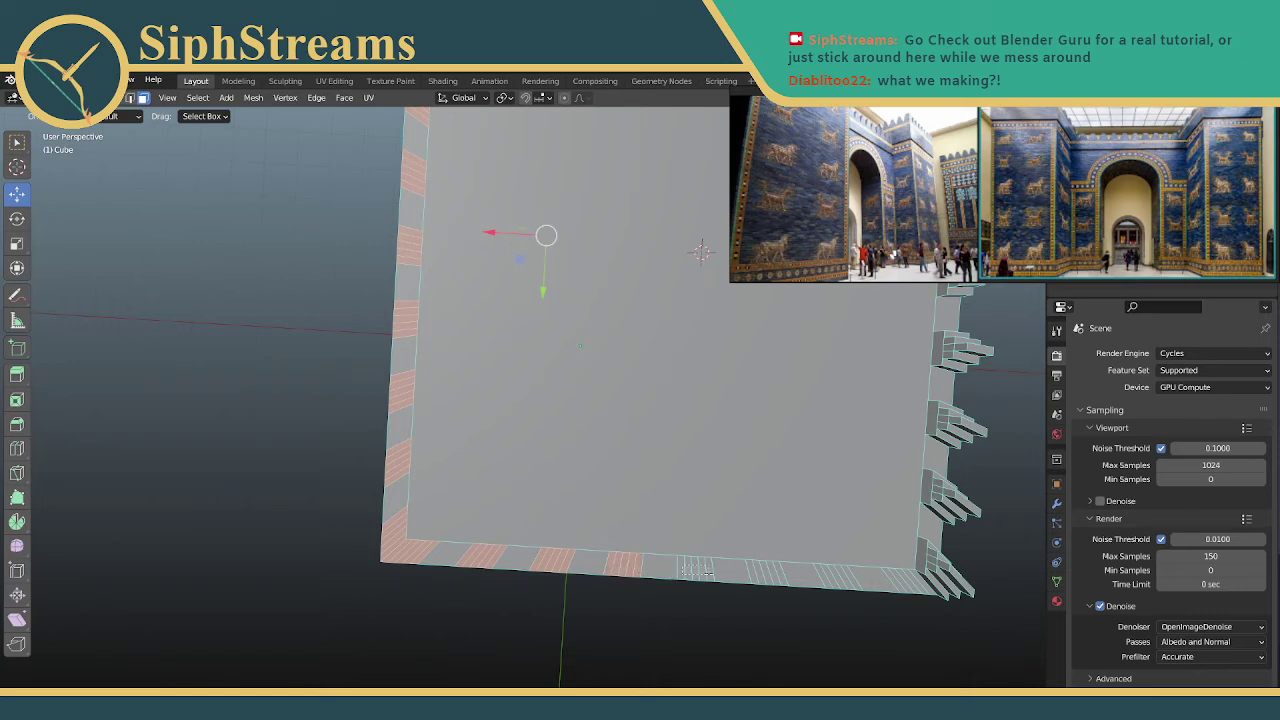
{"action": "left_click", "coordinate": [697, 571], "text": "shift"}
{"action": "left_click", "coordinate": [778, 578], "text": "shift"}
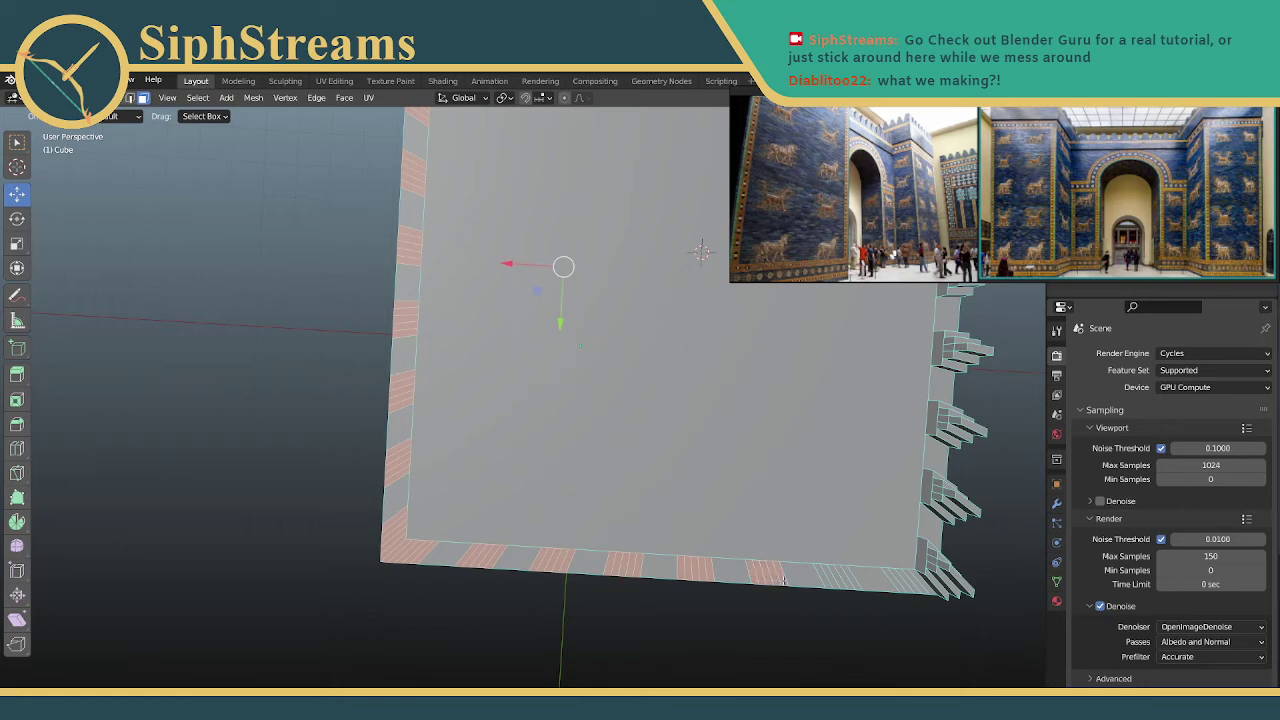
{"action": "left_click", "coordinate": [848, 582], "text": "shift"}
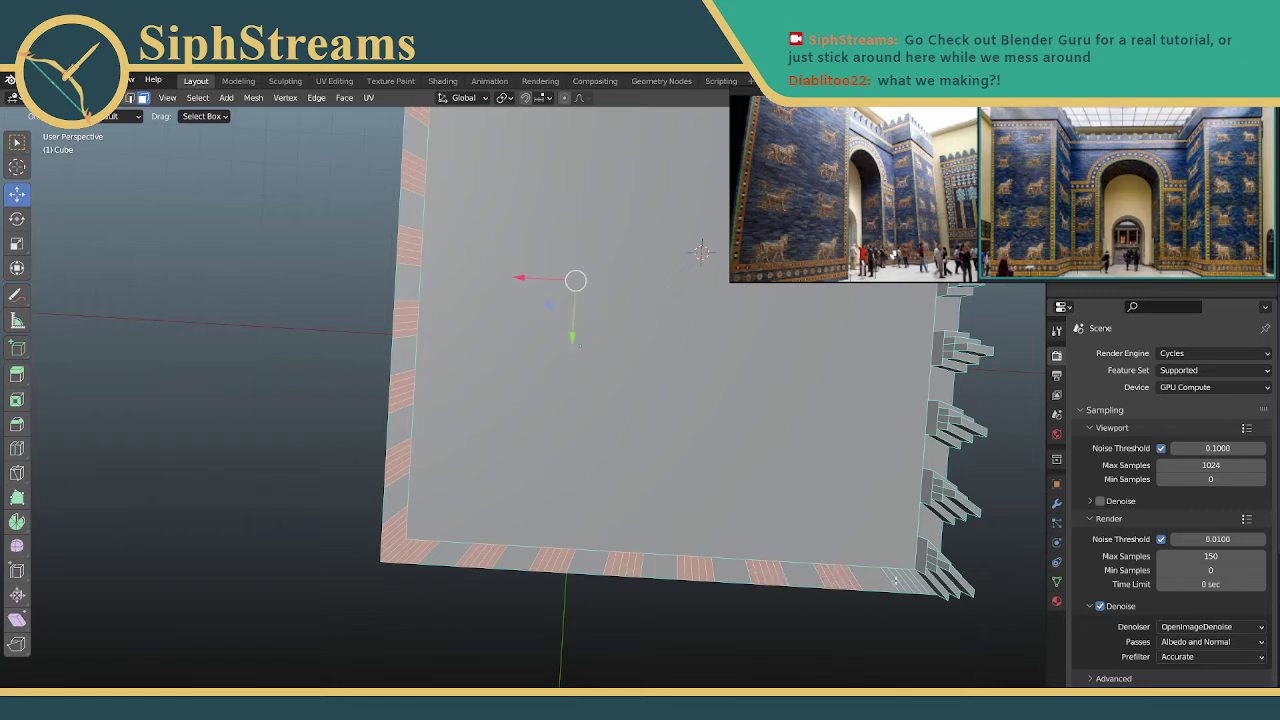
{"action": "middle_click_drag", "start_coordinate": [902, 582], "coordinate": [905, 573]}
{"action": "middle_click_drag", "start_coordinate": [851, 524], "coordinate": [657, 518], "text": "shift"}
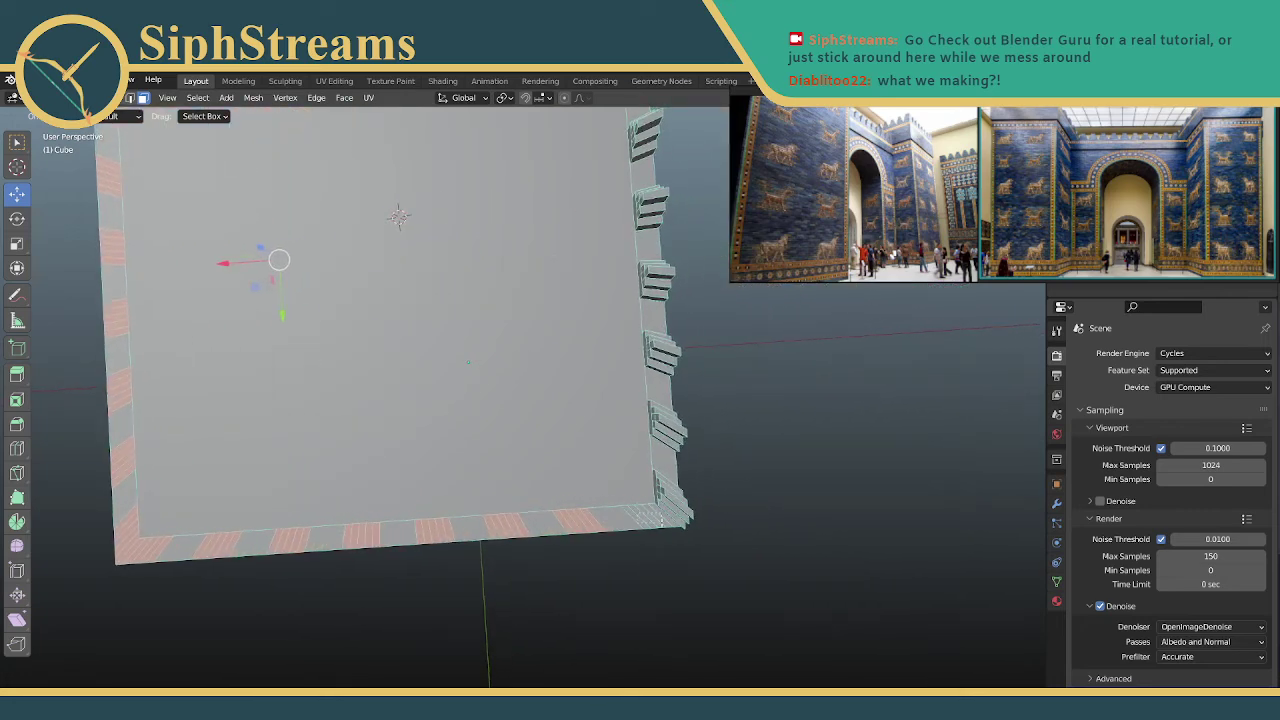
Extrude all selected strip faces upward about 0.16 m to form the base blocks of the merlons on three rim sides
{"action": "middle_click_drag", "start_coordinate": [403, 442], "coordinate": [425, 338]}
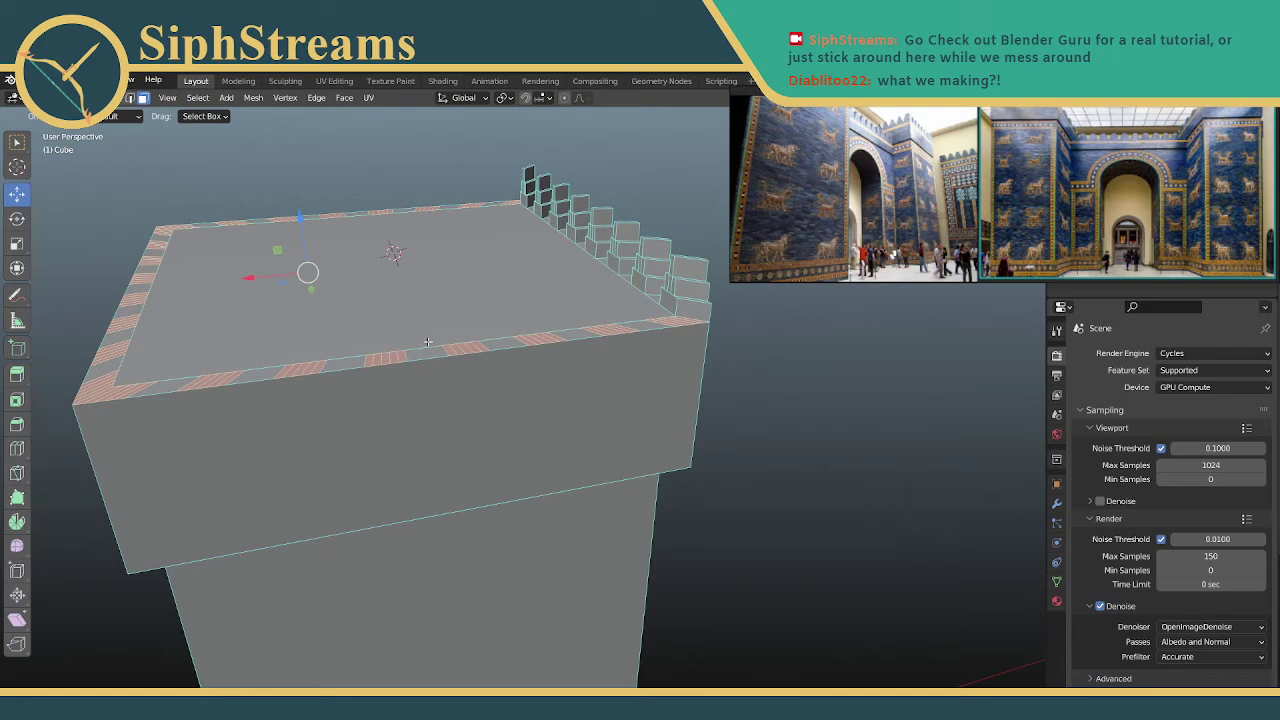
{"action": "key", "text": "e"}
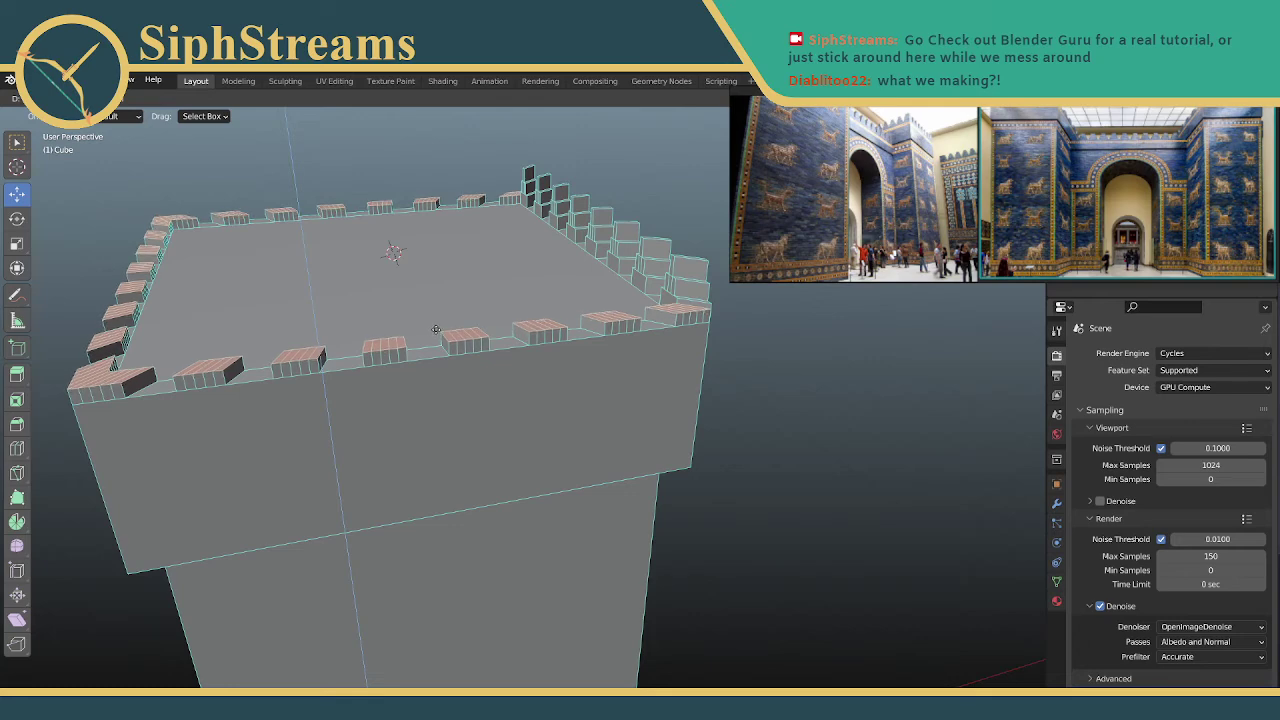
{"action": "left_click", "coordinate": [436, 330]}
Deselect the outermost top strips of the new blocks nearest the existing merlons on one rim side, keeping their middle strips selected
{"action": "middle_click_drag", "start_coordinate": [394, 332], "coordinate": [341, 341]}
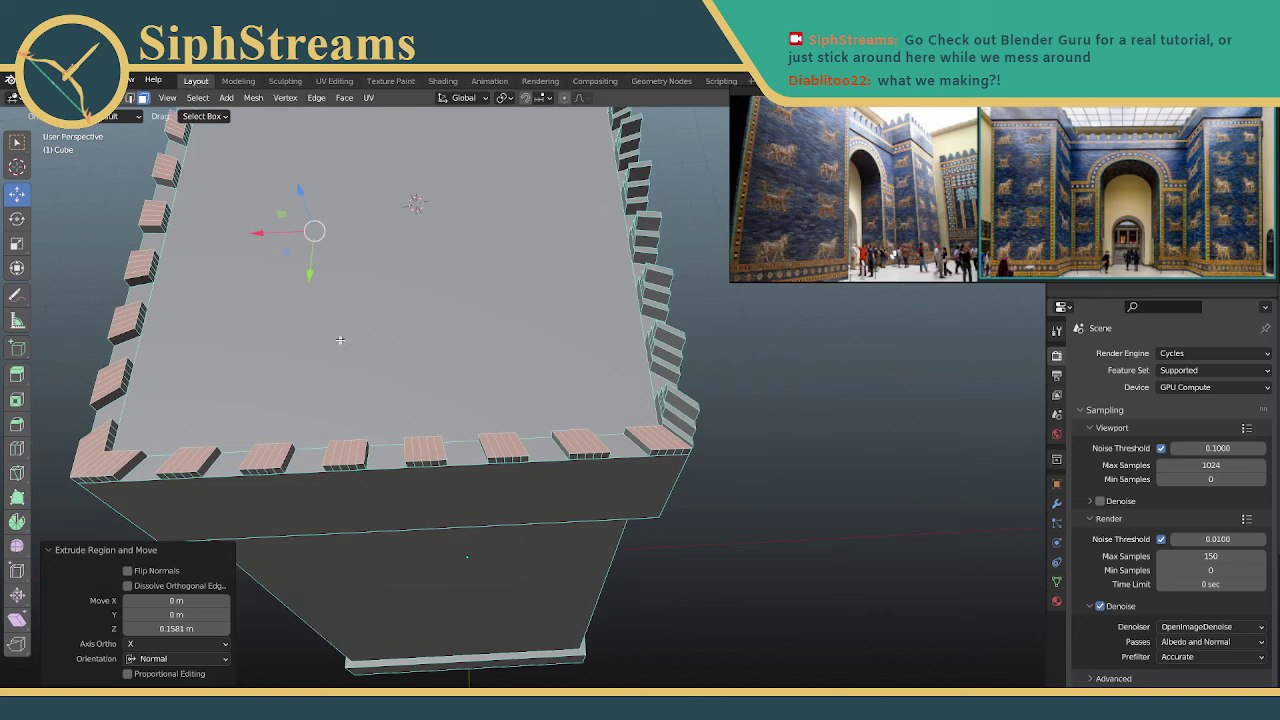
{"action": "left_click", "coordinate": [647, 443], "text": "shift"}
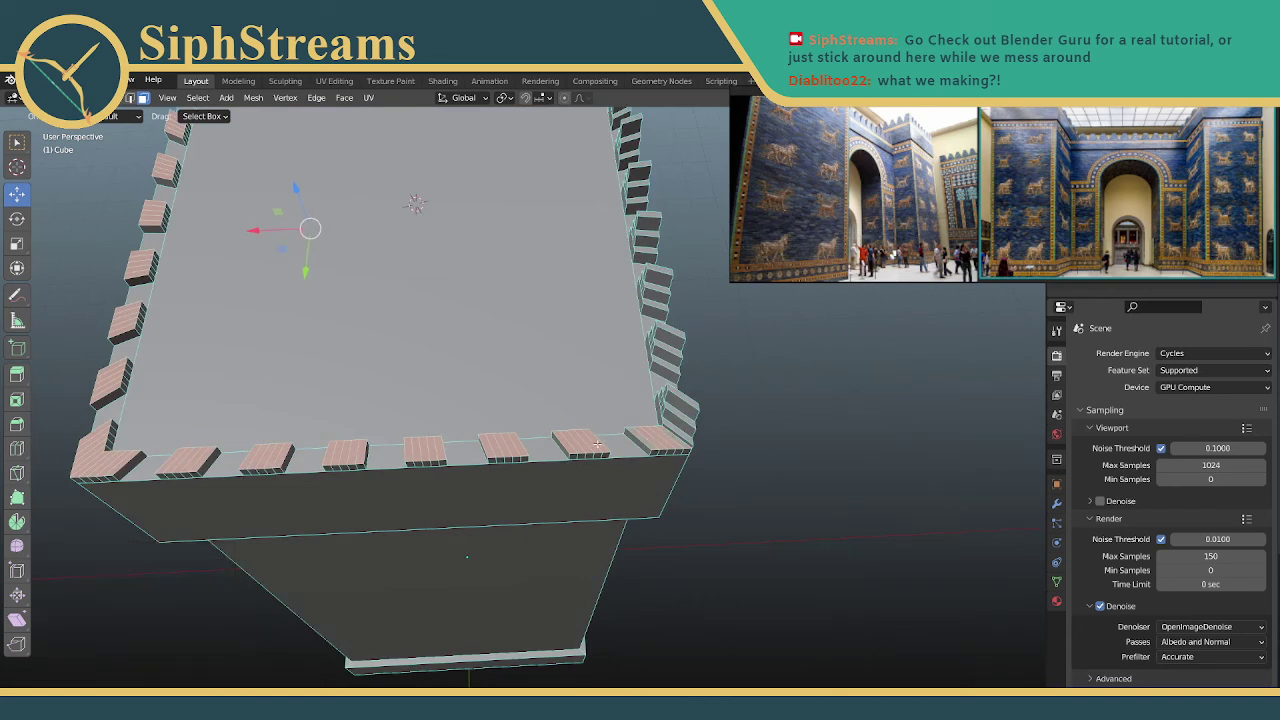
{"action": "left_click", "coordinate": [684, 443], "text": "shift"}
{"action": "left_click", "coordinate": [570, 446], "text": "shift"}
{"action": "left_click", "coordinate": [597, 441], "text": "shift"}
{"action": "left_click", "coordinate": [516, 443], "text": "shift"}
{"action": "left_click", "coordinate": [485, 444], "text": "shift"}
{"action": "left_click", "coordinate": [425, 448], "text": "shift"}
Deselect the outermost top strips of the remaining blocks along that rim side toward the far corner
{"action": "left_click", "coordinate": [346, 444], "text": "shift"}
{"action": "left_click", "coordinate": [361, 448], "text": "shift"}
{"action": "left_click", "coordinate": [327, 451], "text": "shift"}
{"action": "left_click", "coordinate": [327, 452], "text": "shift"}
{"action": "left_click", "coordinate": [330, 454], "text": "shift"}
{"action": "left_click", "coordinate": [272, 455], "text": "shift"}
{"action": "left_click", "coordinate": [250, 457], "text": "shift"}
{"action": "left_click", "coordinate": [203, 459], "text": "shift"}
{"action": "left_click", "coordinate": [168, 460], "text": "shift"}
Deselect the outermost top strips of the blocks along the other two rim sides, ending at the existing merlons
{"action": "middle_click_drag", "start_coordinate": [179, 437], "coordinate": [520, 403]}
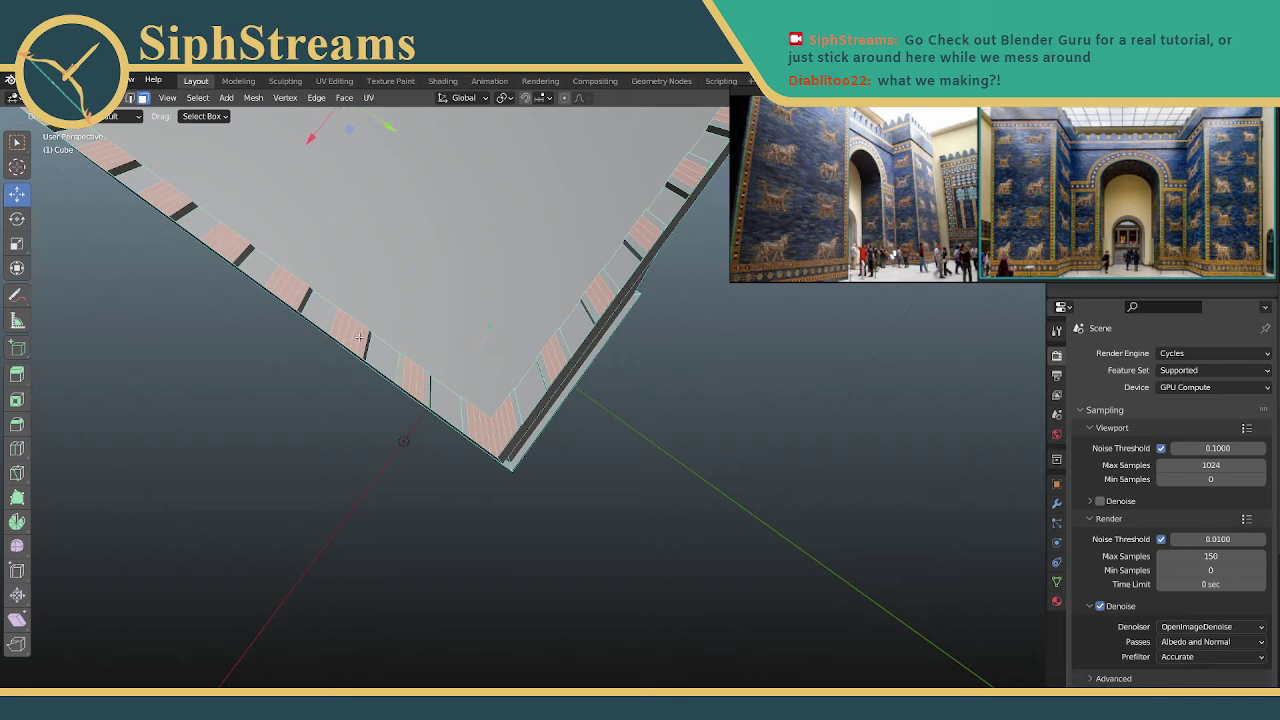
{"action": "middle_click_drag", "start_coordinate": [311, 228], "coordinate": [575, 435]}
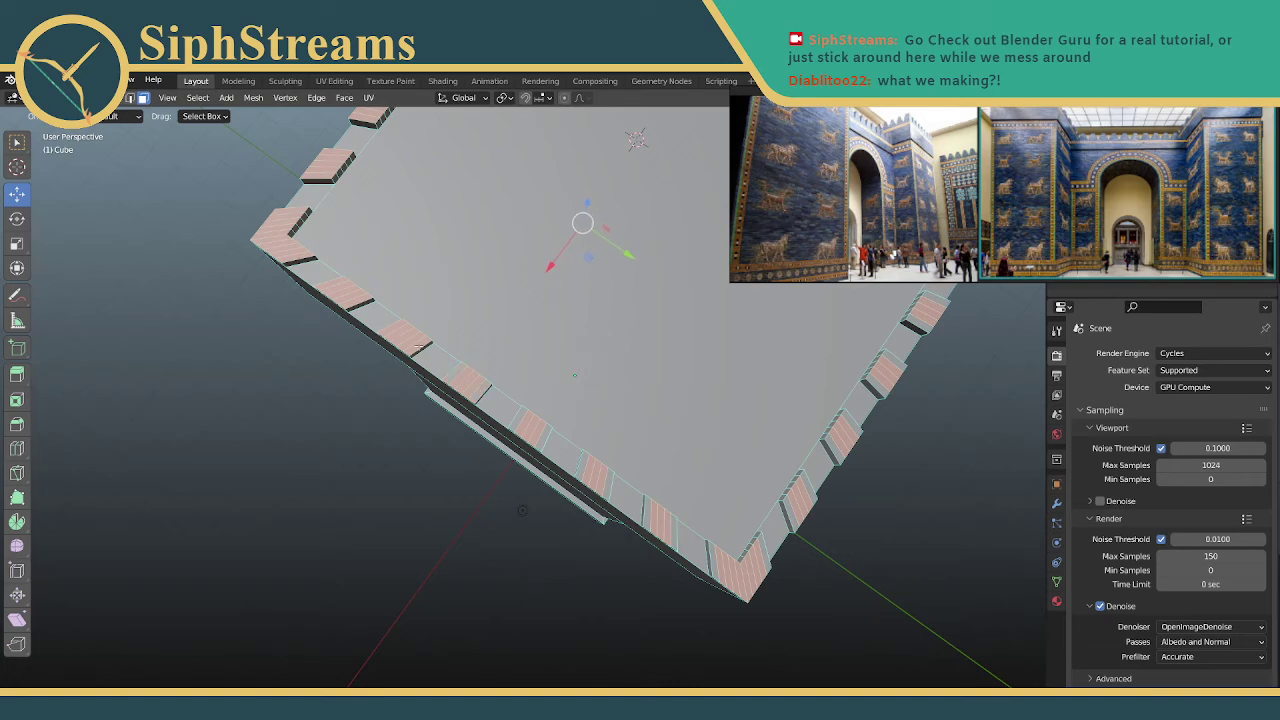
{"action": "middle_click_drag", "start_coordinate": [371, 256], "coordinate": [481, 309]}
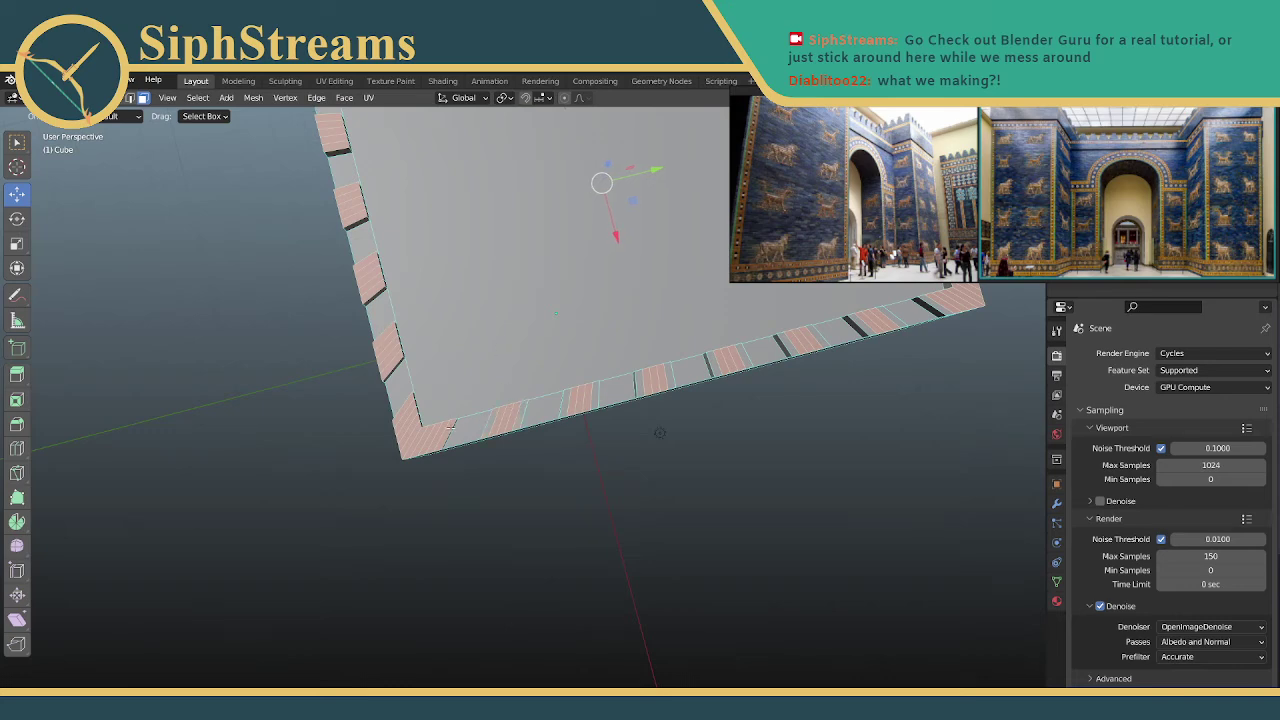
{"action": "middle_click_drag", "start_coordinate": [411, 372], "coordinate": [481, 392]}
{"action": "middle_click_drag", "start_coordinate": [560, 455], "coordinate": [657, 467], "text": "shift"}
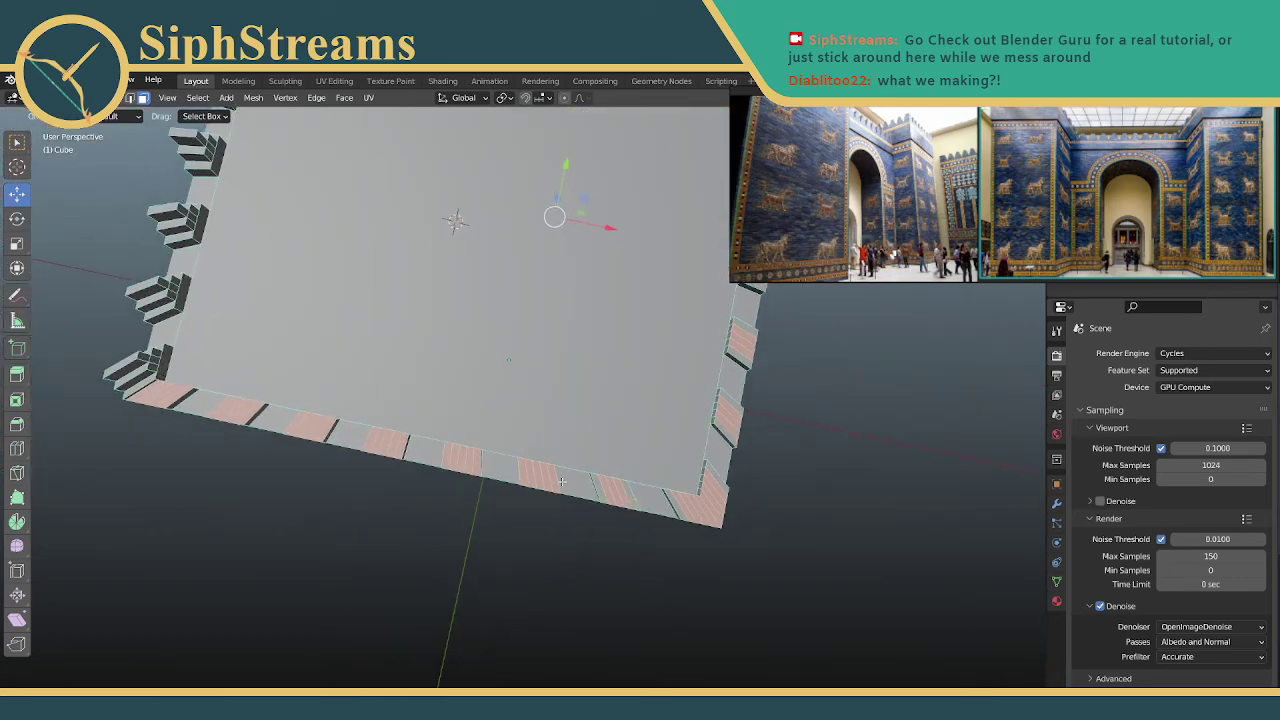
{"action": "left_click", "coordinate": [507, 472], "text": "shift"}
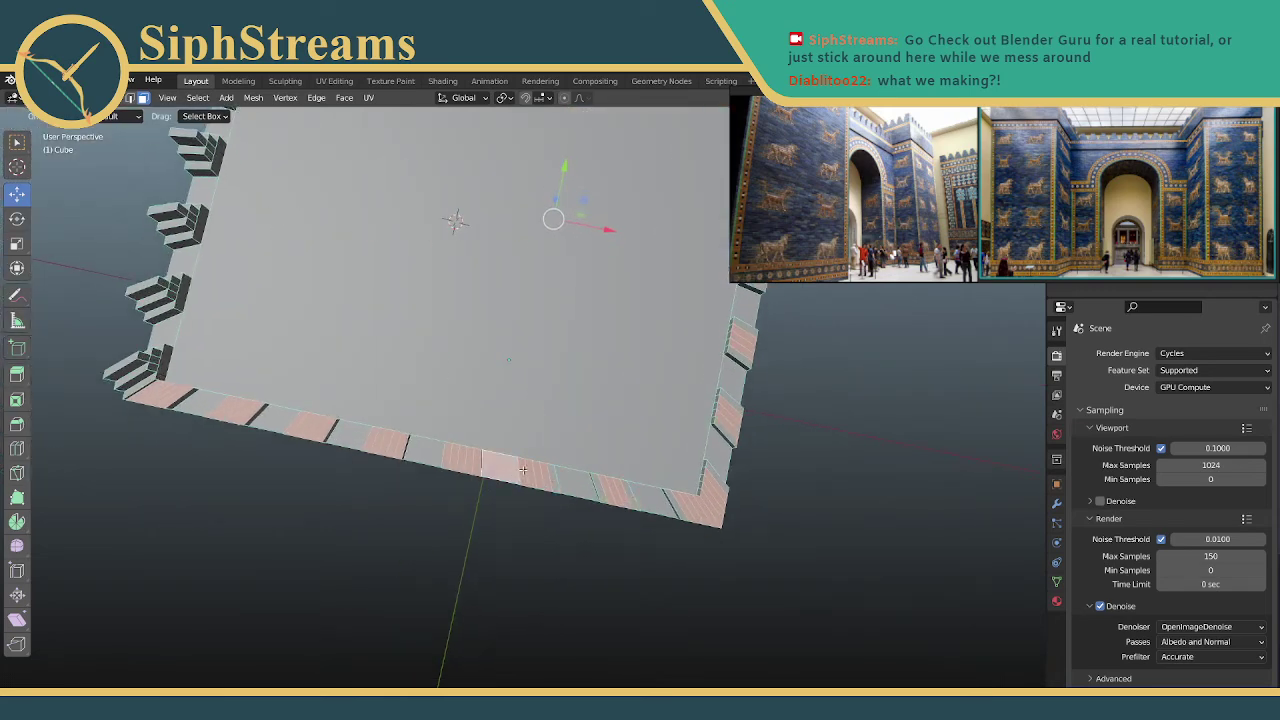
{"action": "left_click", "coordinate": [504, 469], "text": "shift"}
{"action": "left_click", "coordinate": [451, 455], "text": "shift"}
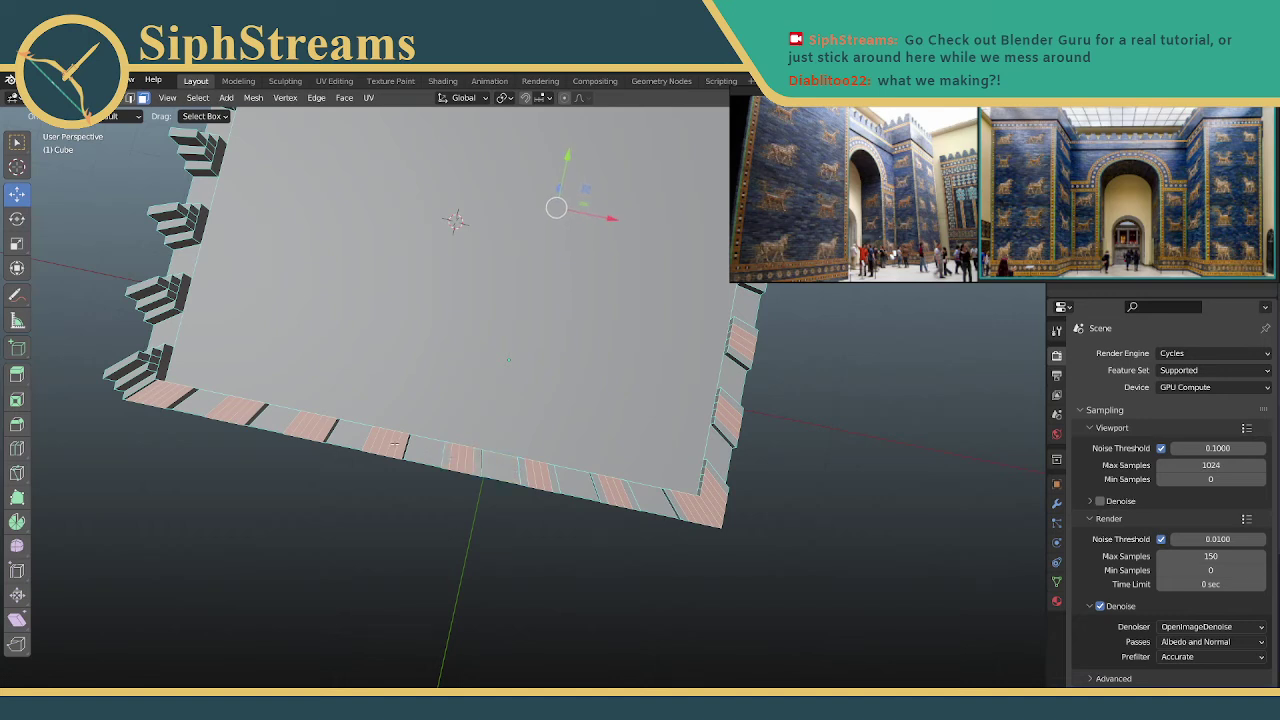
{"action": "left_click", "coordinate": [402, 443], "text": "shift"}
{"action": "left_click", "coordinate": [371, 441], "text": "shift"}
{"action": "left_click", "coordinate": [327, 430], "text": "shift"}
{"action": "left_click", "coordinate": [253, 416], "text": "shift"}
{"action": "left_click", "coordinate": [259, 415], "text": "shift"}
{"action": "left_click", "coordinate": [212, 411], "text": "shift"}
Extrude the remaining selected middle strips upward about 0.15 m to form the second merlon step on three rim sides
{"action": "middle_click_drag", "start_coordinate": [228, 392], "coordinate": [416, 427]}
{"action": "middle_click_drag", "start_coordinate": [503, 394], "coordinate": [524, 270]}
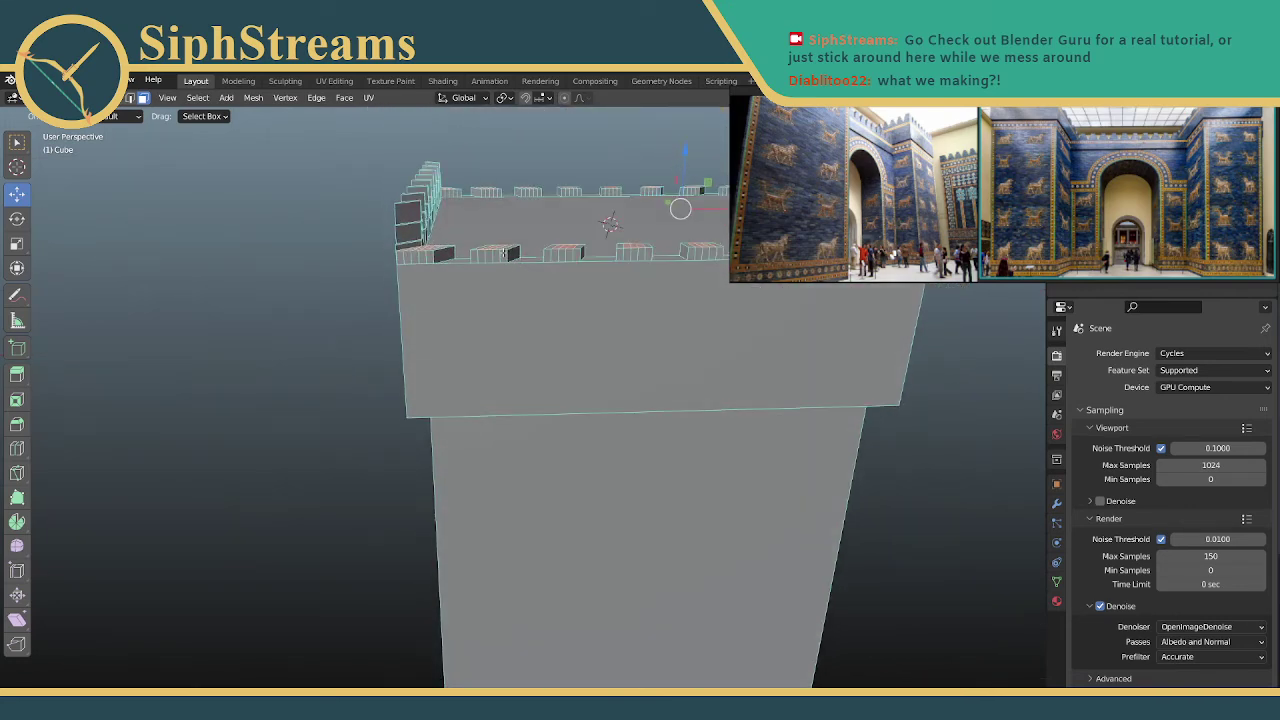
{"action": "key", "text": "e"}
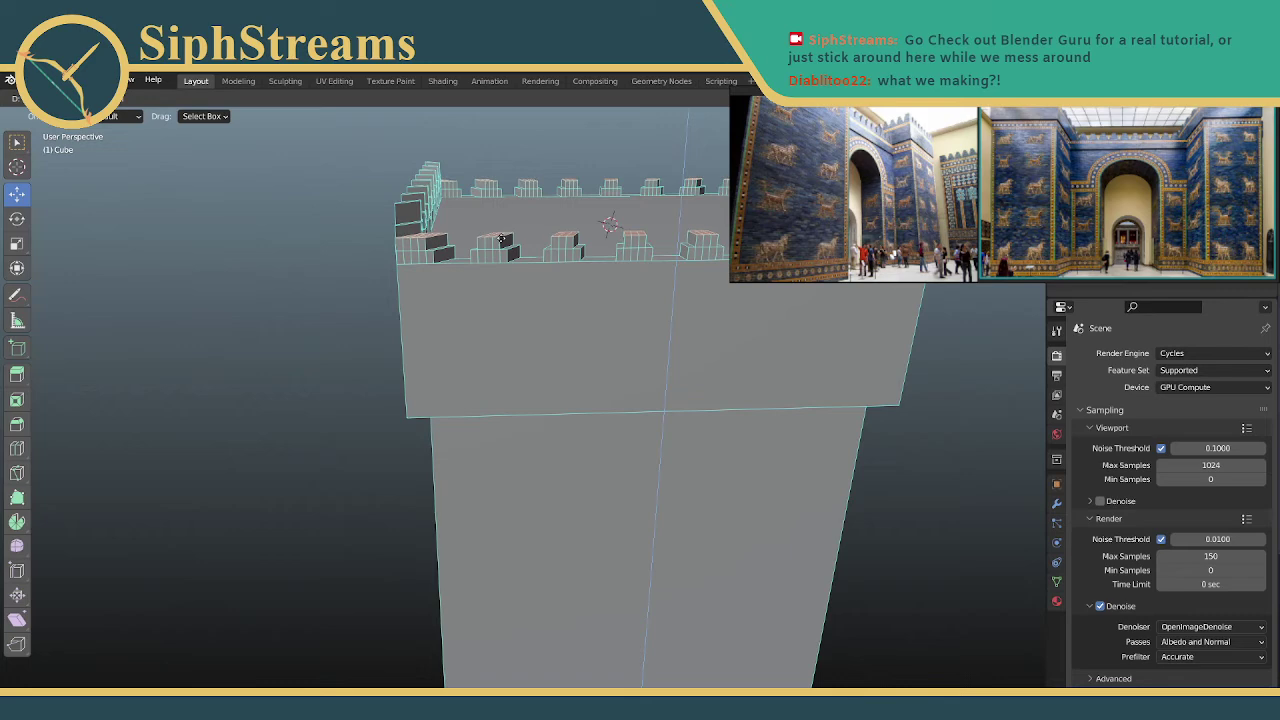
{"action": "left_click", "coordinate": [502, 240]}
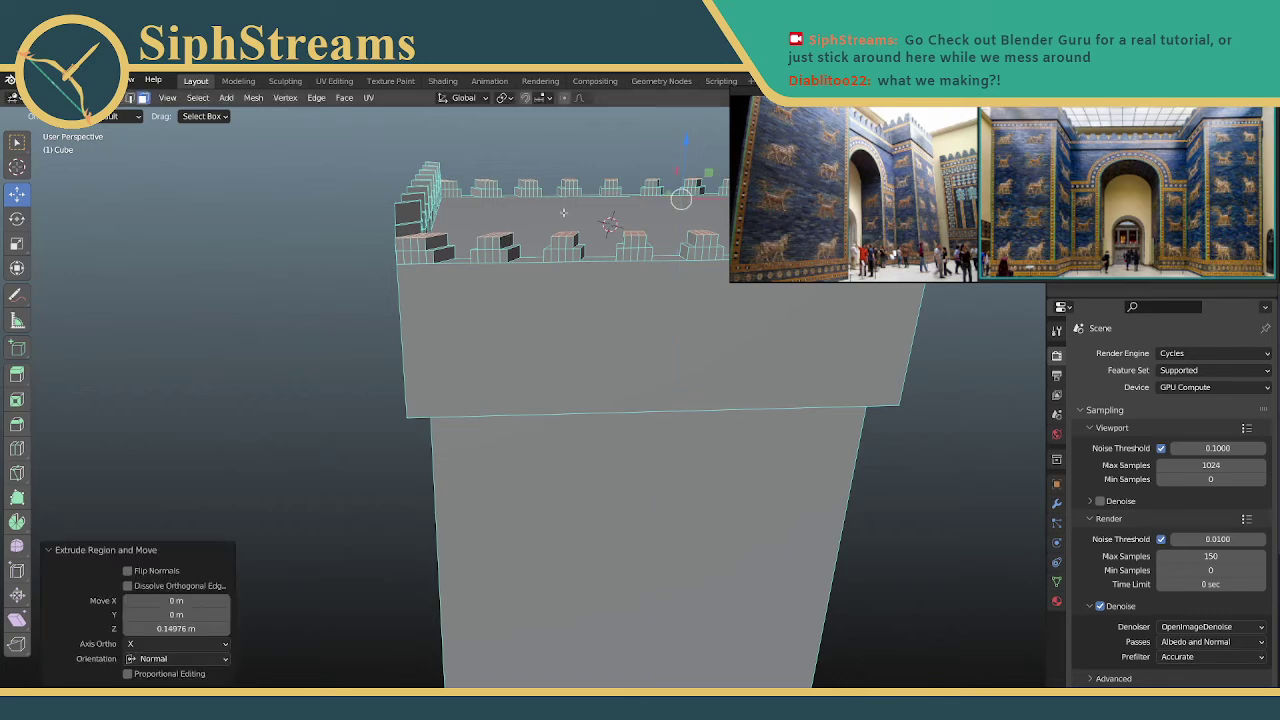
Select the middle top strips of the stepped blocks along one rim side, starting with the corner block
{"action": "middle_click_drag", "start_coordinate": [563, 213], "coordinate": [537, 338]}
{"action": "left_click", "coordinate": [465, 381]}
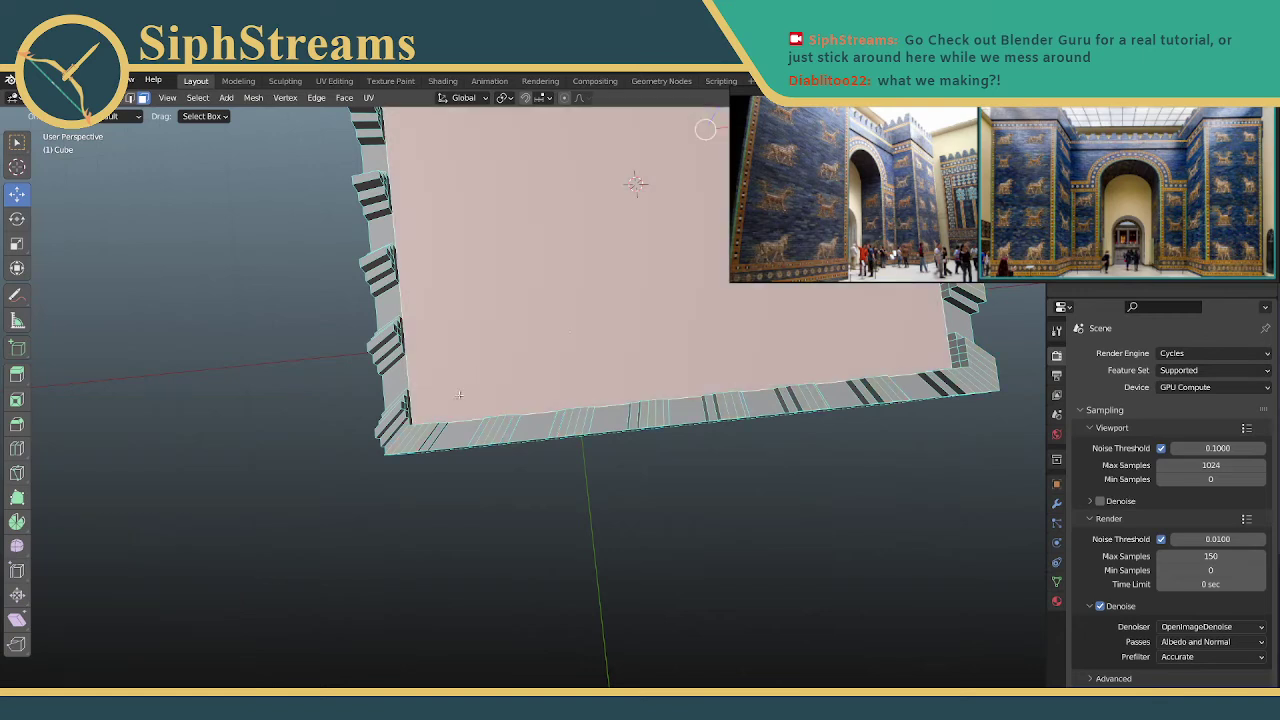
{"action": "left_click", "coordinate": [496, 424], "text": "shift"}
{"action": "left_click", "coordinate": [574, 421], "text": "shift"}
{"action": "left_click", "coordinate": [650, 414], "text": "shift"}
{"action": "left_click", "coordinate": [731, 405], "text": "shift"}
{"action": "left_click", "coordinate": [808, 400], "text": "shift"}
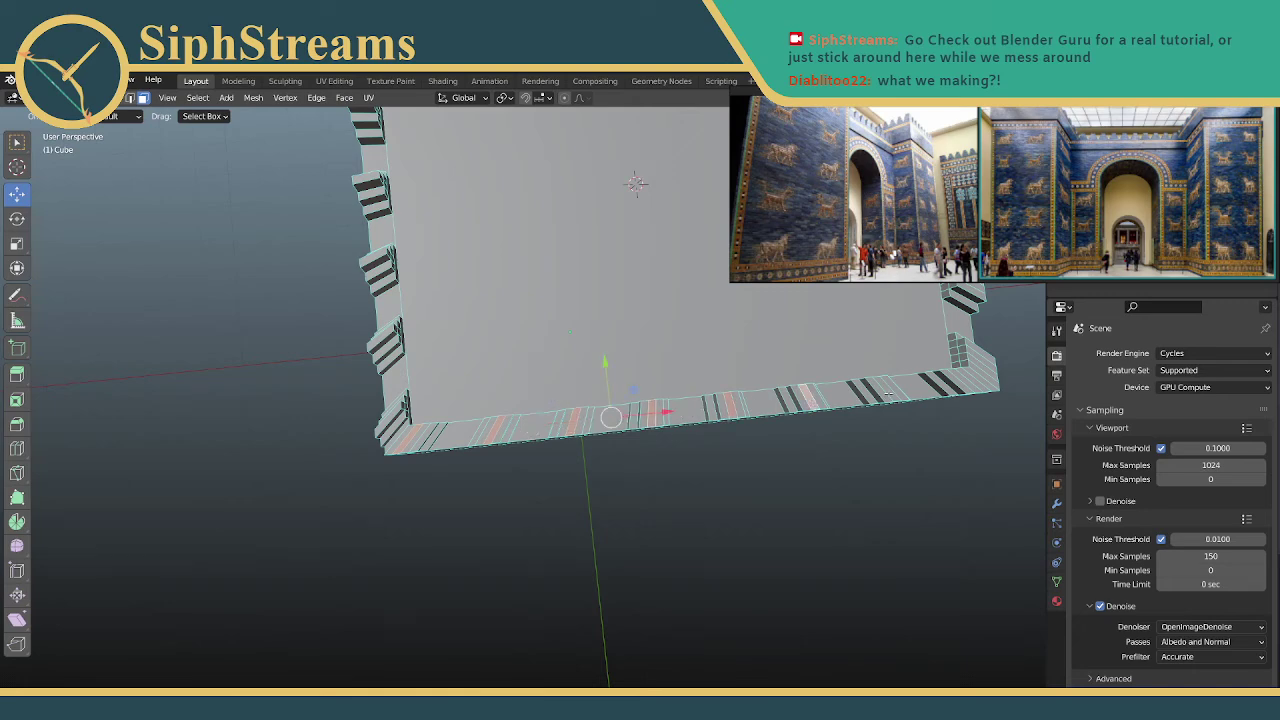
Add the top strips of the corner block at the end of that rim side to the selection
{"action": "middle_click_drag", "start_coordinate": [926, 353], "coordinate": [613, 314]}
{"action": "left_click", "coordinate": [439, 380], "text": "shift"}
{"action": "left_click", "coordinate": [446, 380], "text": "shift"}
{"action": "left_click", "coordinate": [453, 379], "text": "shift"}
{"action": "left_click", "coordinate": [460, 376], "text": "shift"}
{"action": "left_click", "coordinate": [463, 372], "text": "shift"}
{"action": "left_click", "coordinate": [460, 374], "text": "shift"}
Add the middle top strips of the next five blocks along the second rim side to the selection
{"action": "middle_click_drag", "start_coordinate": [554, 283], "coordinate": [459, 306]}
{"action": "middle_click_drag", "start_coordinate": [523, 348], "coordinate": [479, 313]}
{"action": "left_click", "coordinate": [455, 329], "text": "shift"}
{"action": "left_click", "coordinate": [539, 317], "text": "shift"}
{"action": "left_click", "coordinate": [622, 305], "text": "shift"}
{"action": "left_click", "coordinate": [704, 292], "text": "shift"}
{"action": "left_click", "coordinate": [786, 286], "text": "shift"}
Add the far corner block's top strips and the middle strips of the first blocks on the third rim side
{"action": "middle_click_drag", "start_coordinate": [780, 292], "coordinate": [392, 373]}
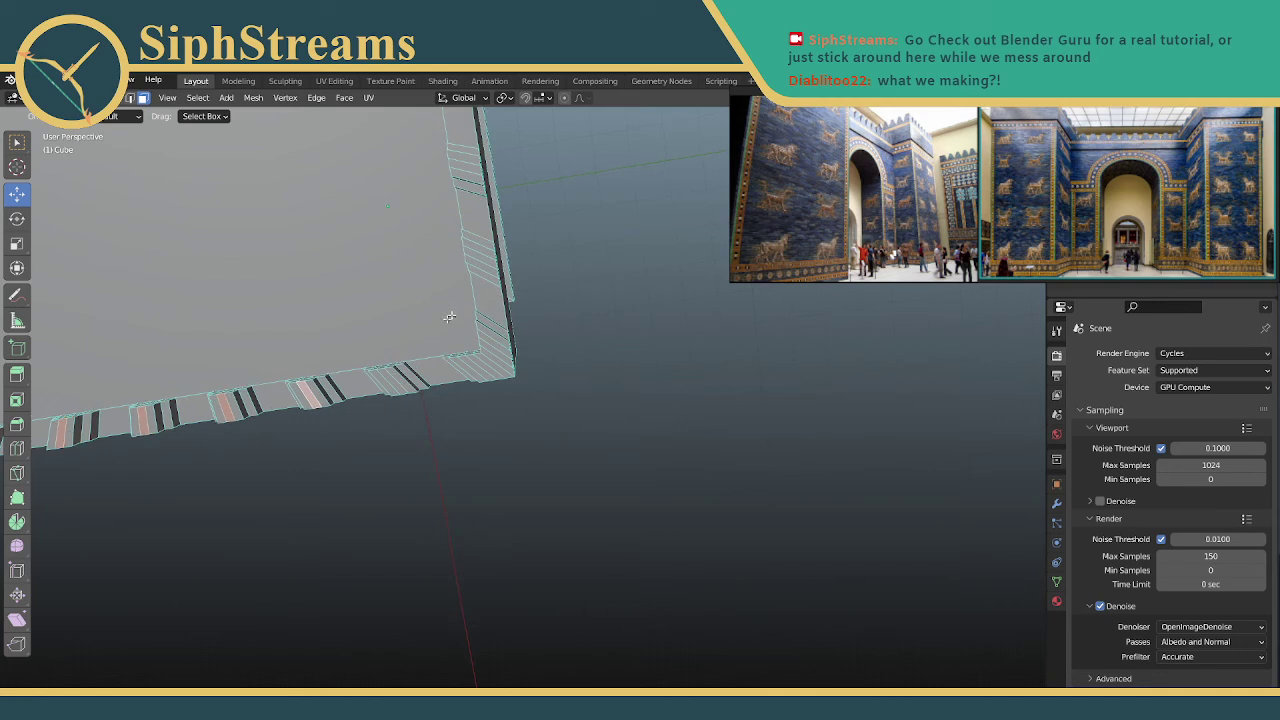
{"action": "left_click", "coordinate": [491, 360], "text": "shift"}
{"action": "left_click", "coordinate": [493, 354], "text": "shift"}
{"action": "left_click", "coordinate": [489, 341], "text": "shift"}
{"action": "left_click", "coordinate": [484, 343], "text": "shift"}
{"action": "left_click", "coordinate": [483, 258], "text": "shift"}
{"action": "left_click", "coordinate": [467, 169], "text": "shift"}
Add the middle top strips of the remaining blocks along the third rim side up to its last corner
{"action": "middle_click_drag", "start_coordinate": [504, 156], "coordinate": [591, 301]}
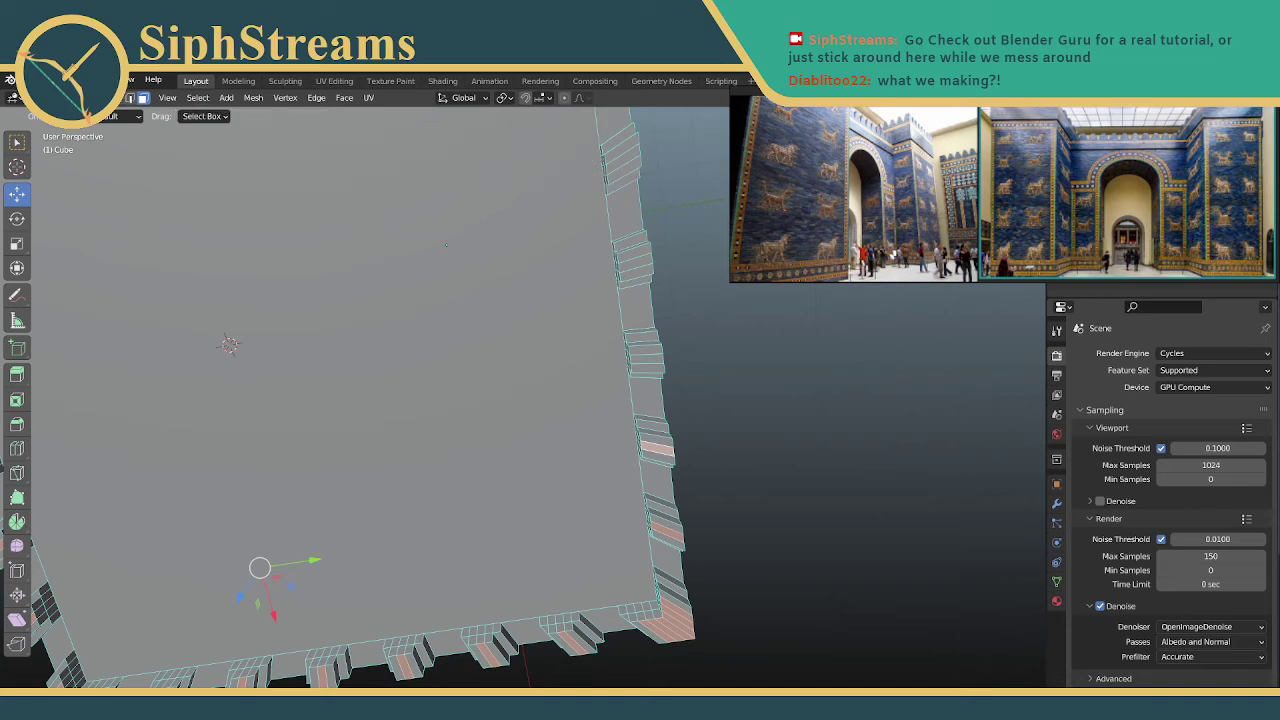
{"action": "left_click", "coordinate": [643, 359], "text": "shift"}
{"action": "left_click", "coordinate": [637, 264], "text": "shift"}
{"action": "middle_click_drag", "start_coordinate": [637, 264], "coordinate": [545, 320]}
{"action": "left_click", "coordinate": [596, 346], "text": "shift"}
{"action": "left_click", "coordinate": [590, 236], "text": "shift"}
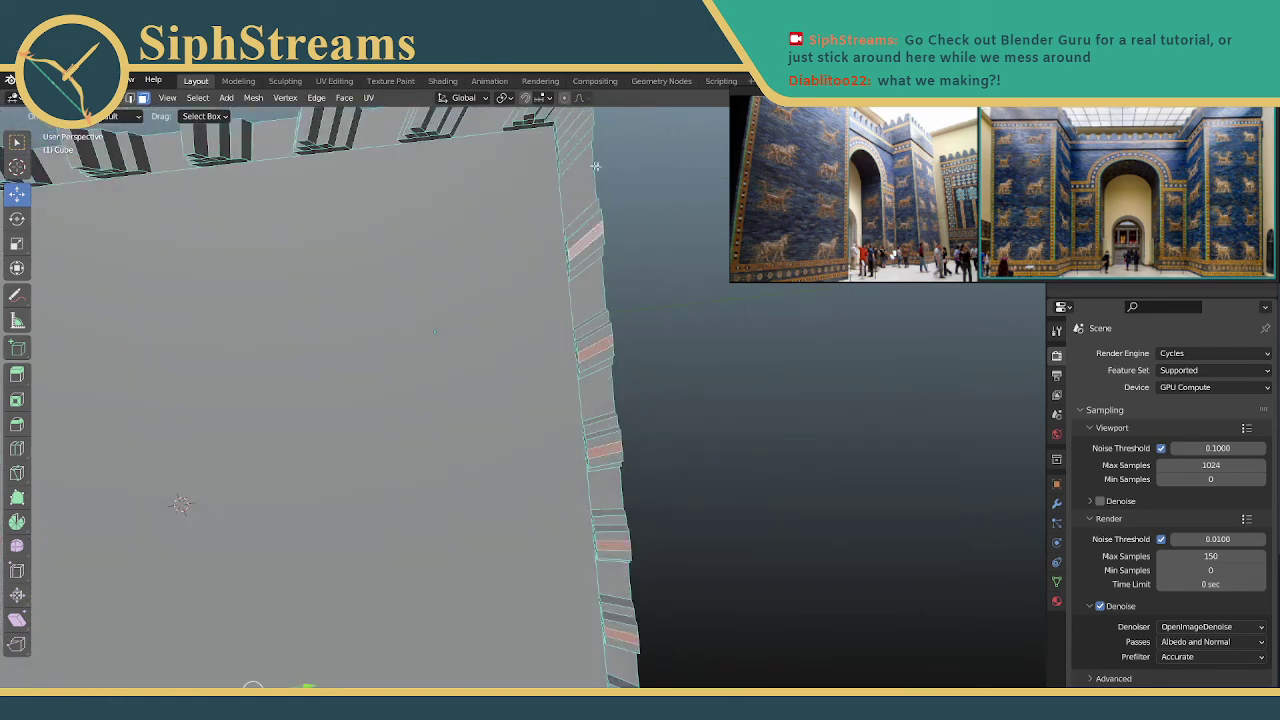
Add the top strips of the last corner block on the third rim side to the selection
{"action": "middle_click_drag", "start_coordinate": [589, 322], "coordinate": [484, 386]}
{"action": "middle_click_drag", "start_coordinate": [720, 323], "coordinate": [453, 410]}
{"action": "left_click", "coordinate": [328, 409], "text": "shift"}
{"action": "left_click", "coordinate": [340, 411], "text": "shift"}
{"action": "left_click", "coordinate": [351, 410], "text": "shift"}
Extrude the selected middle strips upward about 0.13 m to form the top merlon step on three rim sides
{"action": "middle_click_drag", "start_coordinate": [437, 553], "coordinate": [412, 423]}
{"action": "middle_click_drag", "start_coordinate": [593, 463], "coordinate": [508, 453]}
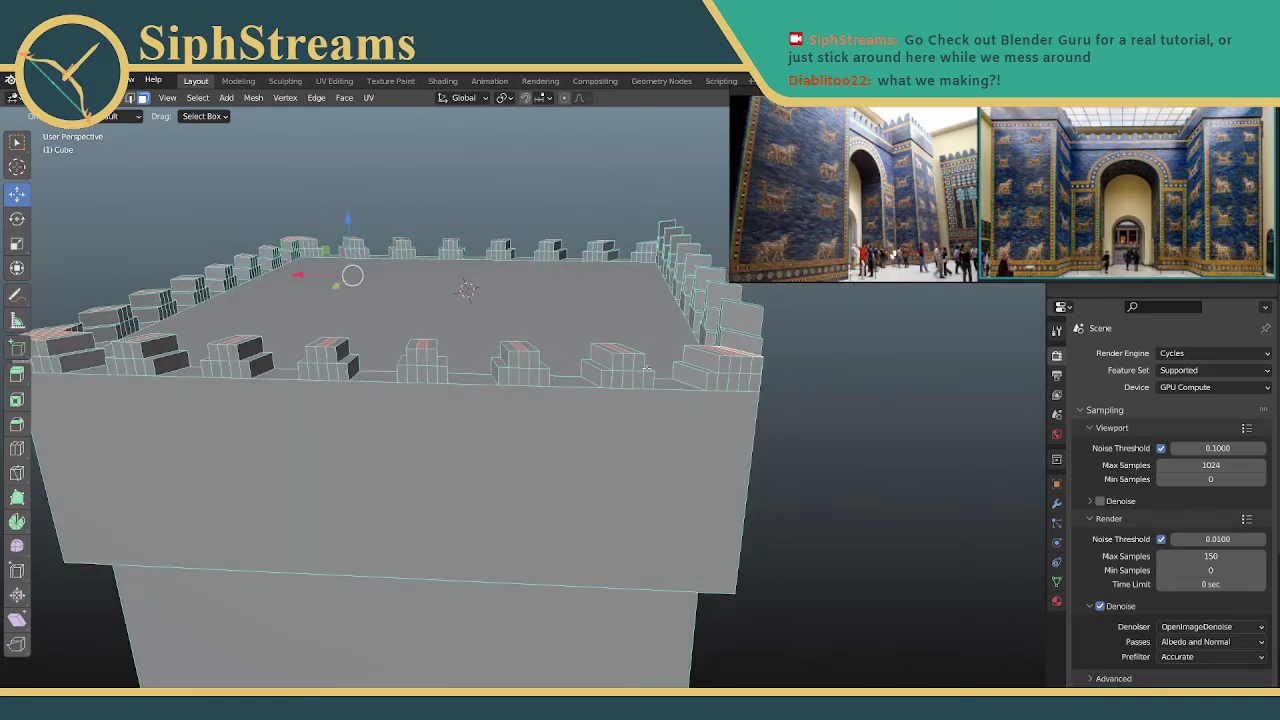
{"action": "middle_click_drag", "start_coordinate": [615, 377], "coordinate": [680, 373]}
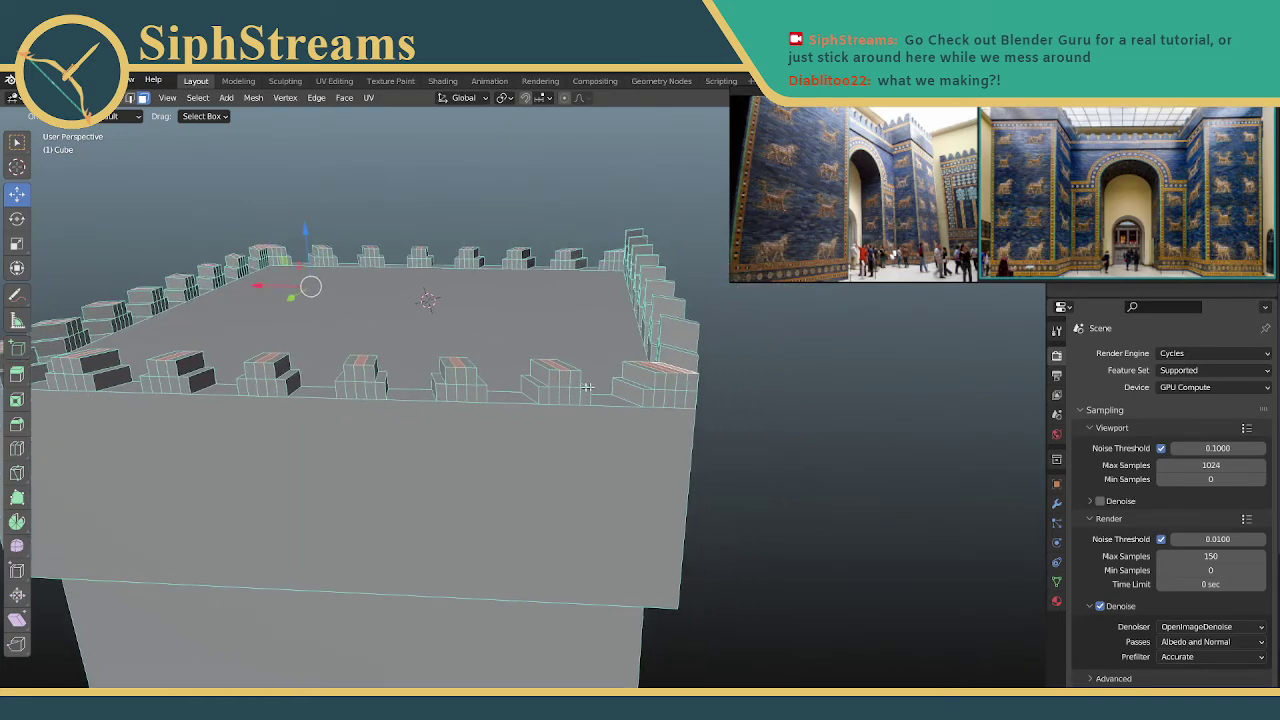
{"action": "key", "text": "e"}
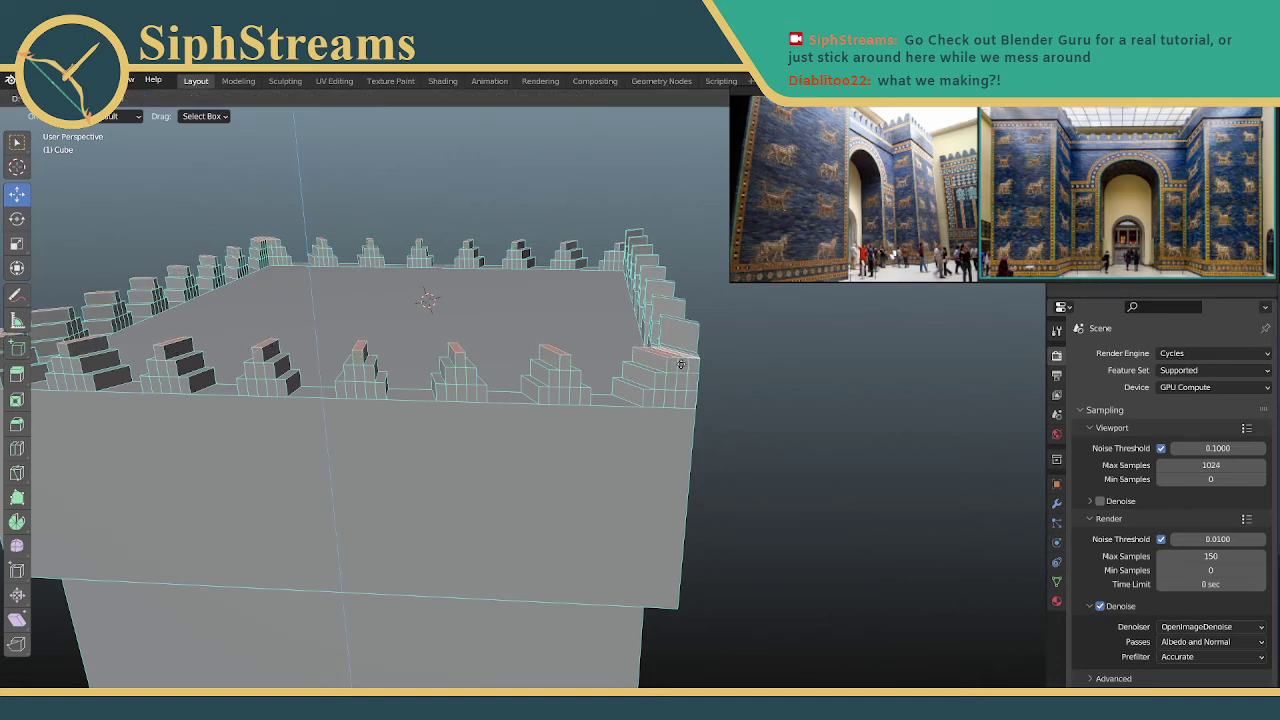
{"action": "left_click", "coordinate": [680, 364]}
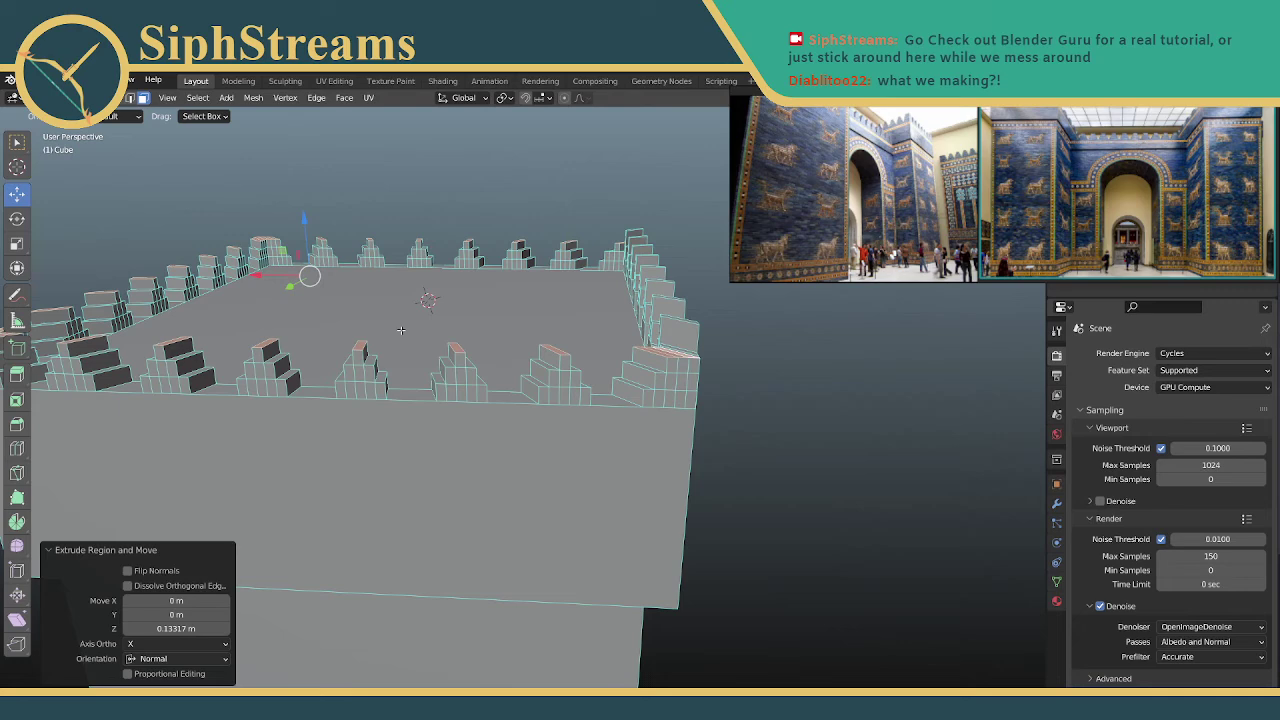
Clear the selection and examine the stepped merlons around the tower rim from several angles
{"action": "middle_click_drag", "start_coordinate": [348, 341], "coordinate": [491, 334]}
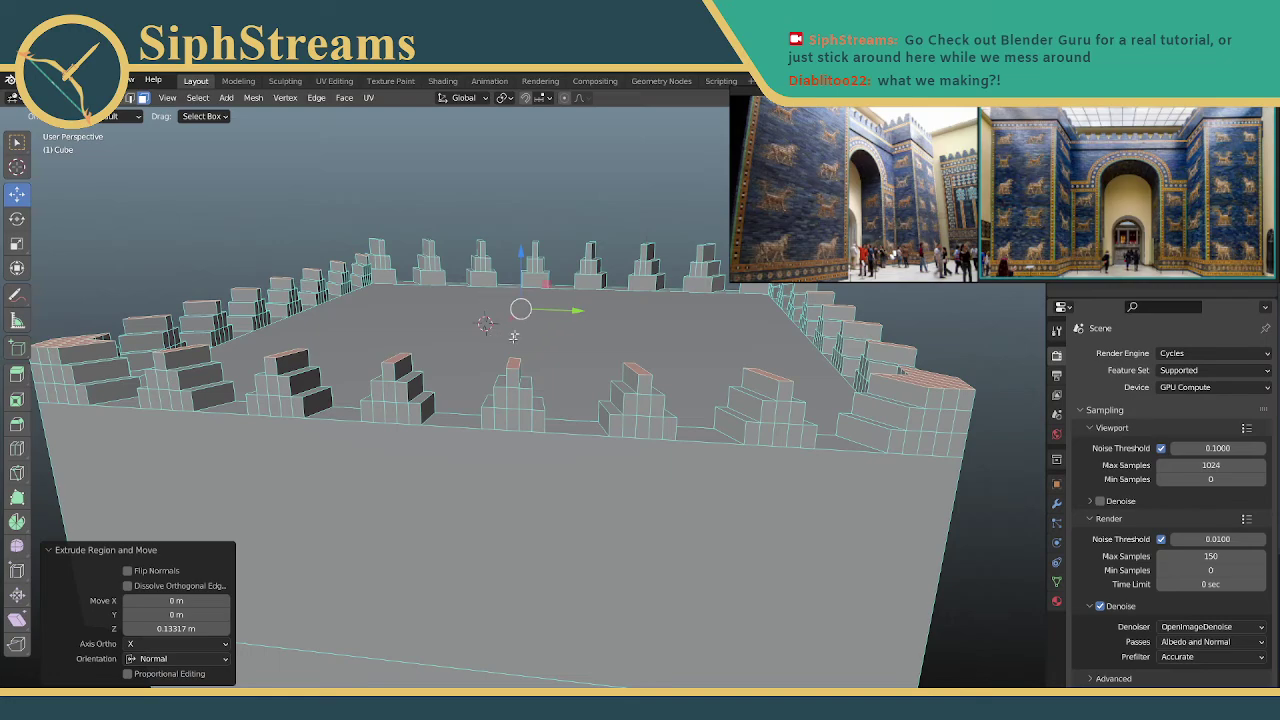
{"action": "middle_click_drag", "start_coordinate": [489, 353], "coordinate": [340, 350], "text": "shift"}
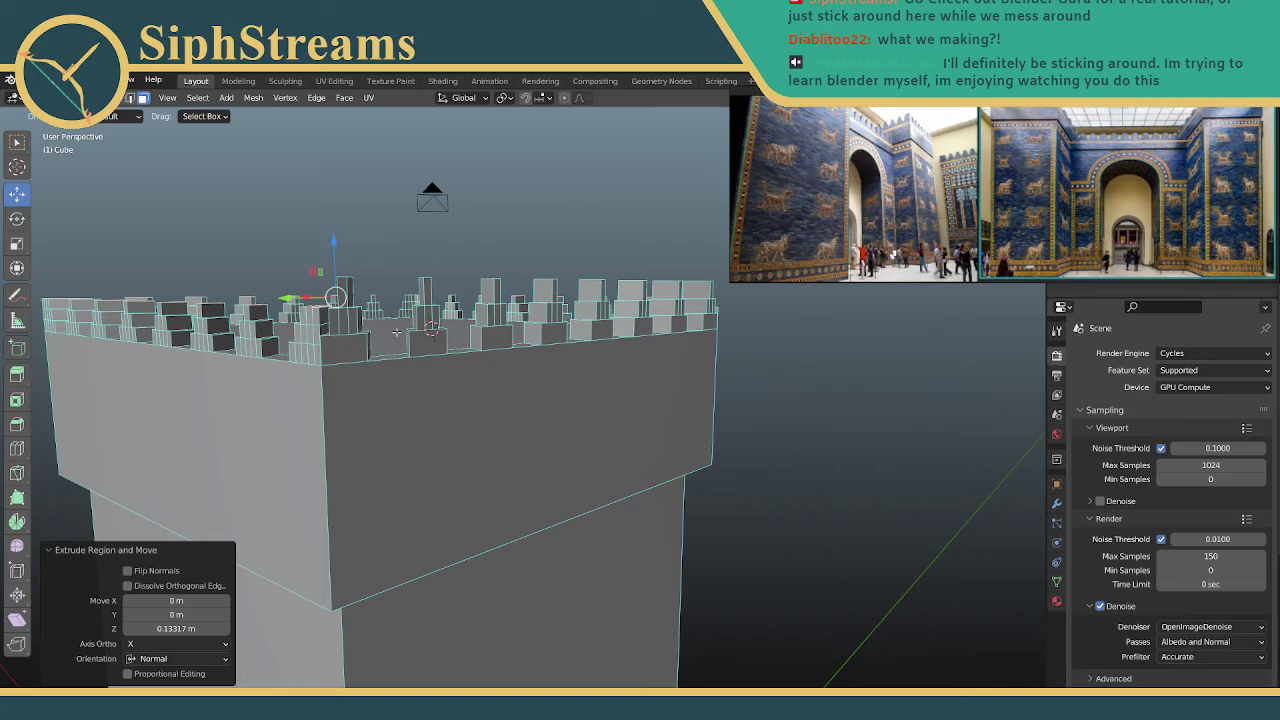
{"action": "middle_click_drag", "start_coordinate": [410, 310], "coordinate": [393, 331]}
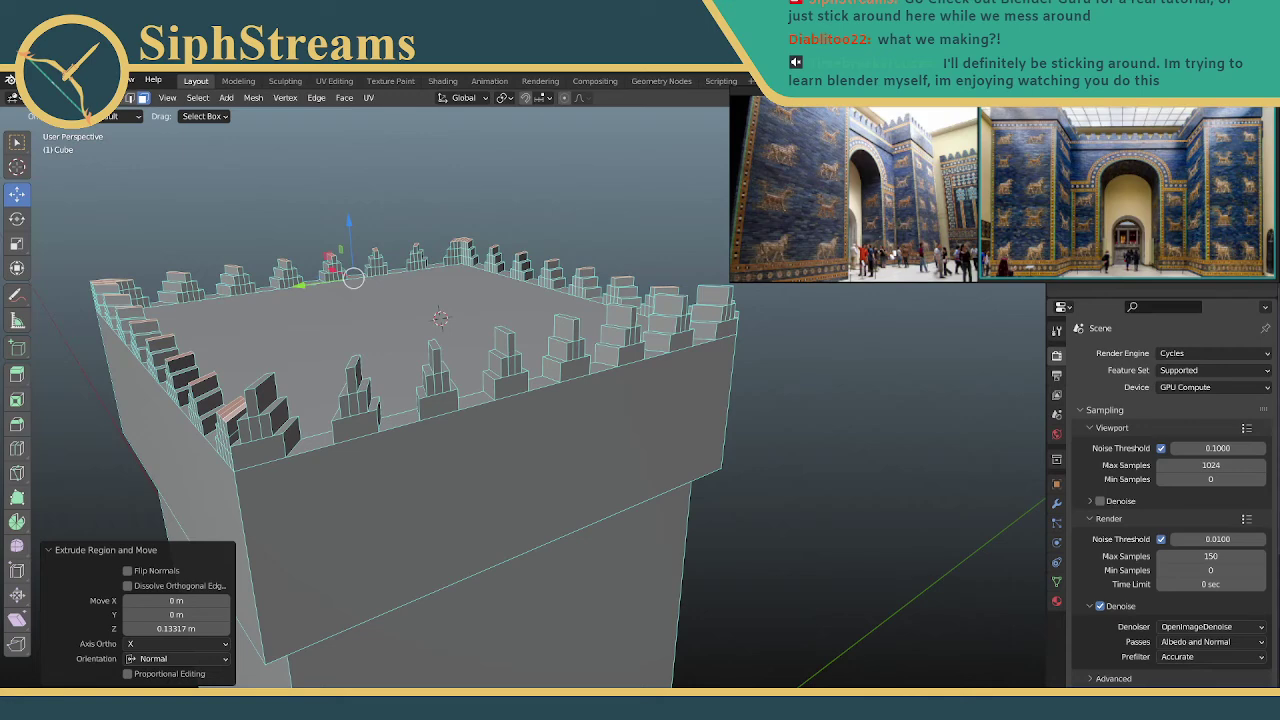
{"action": "left_click", "coordinate": [709, 222]}
{"action": "middle_click_drag", "start_coordinate": [488, 258], "coordinate": [453, 308]}
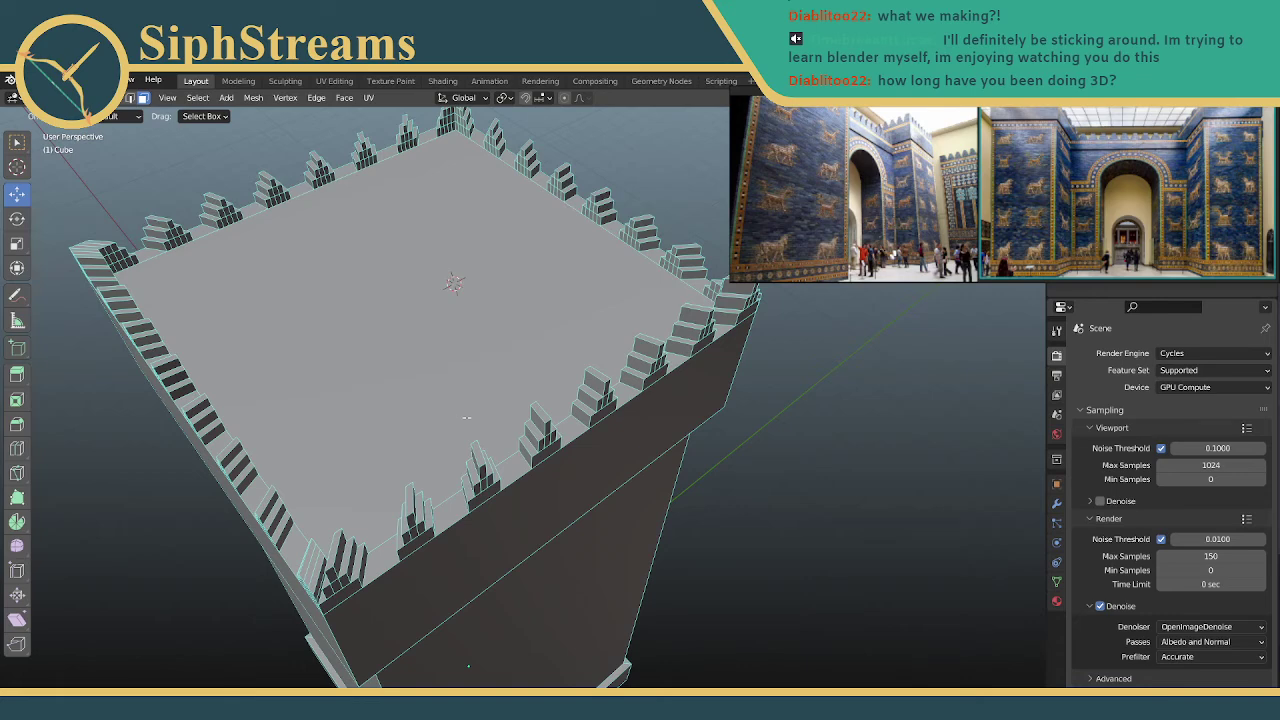
{"action": "middle_click_drag", "start_coordinate": [505, 388], "coordinate": [591, 373]}
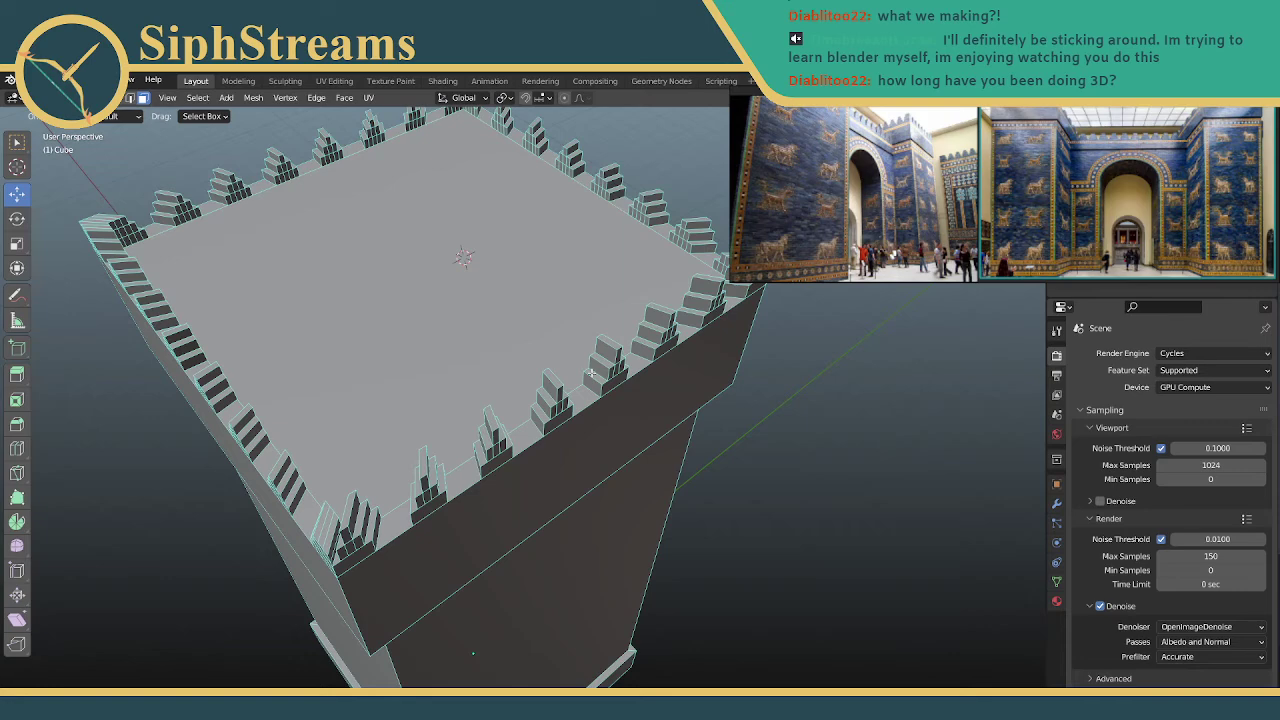
{"action": "scroll", "coordinate": [585, 390], "scroll_direction": "up", "scroll_amount": 5}
{"action": "scroll", "coordinate": [448, 425], "scroll_direction": "down", "scroll_amount": 3}
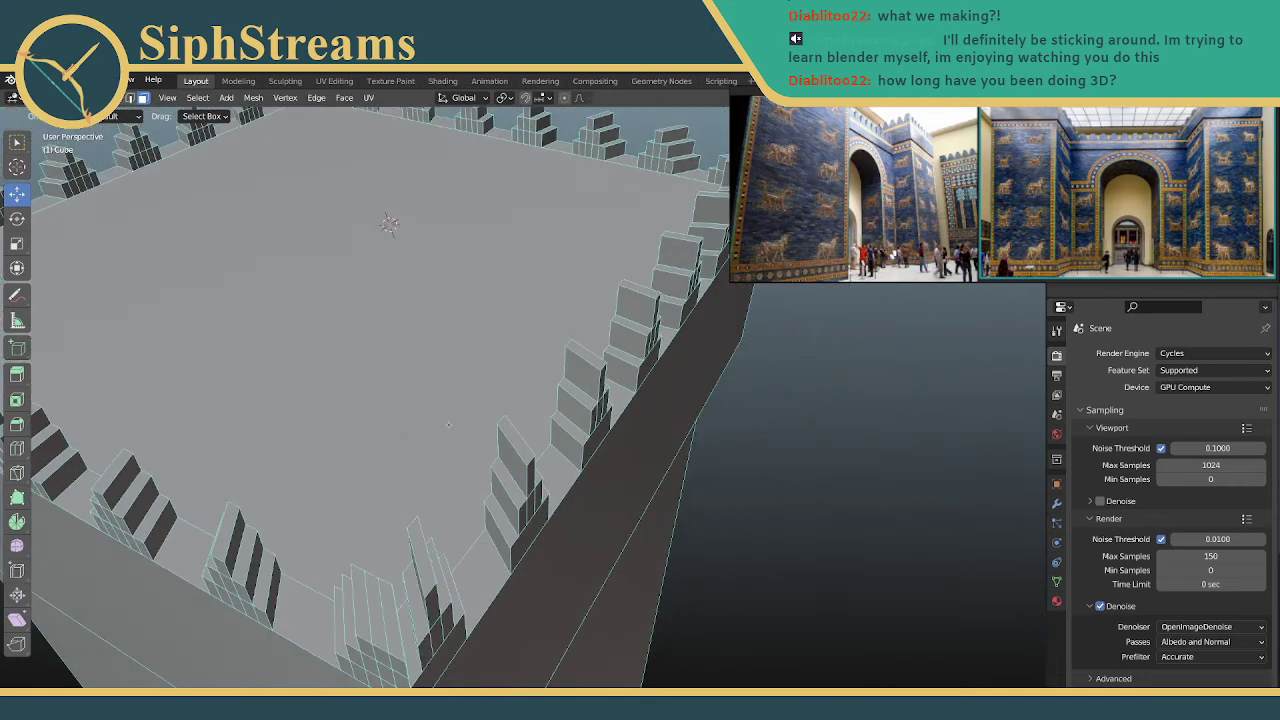
{"action": "middle_click_drag", "start_coordinate": [448, 425], "coordinate": [441, 435]}
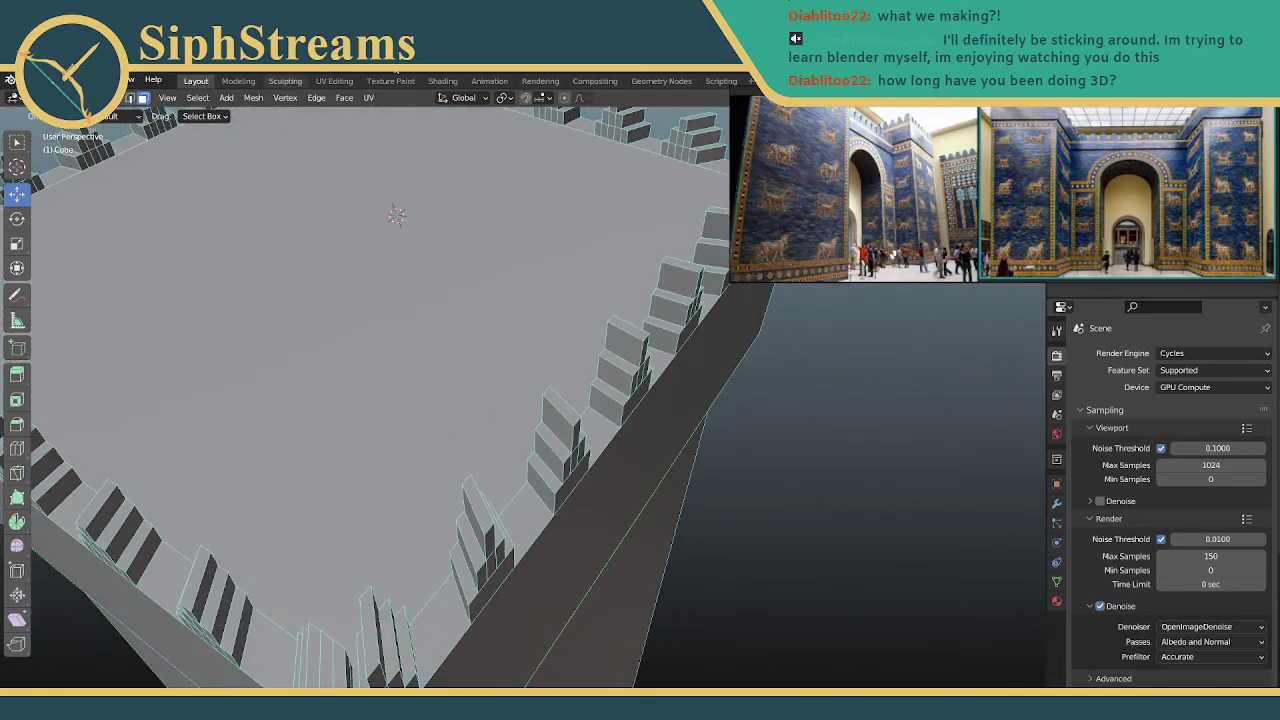
Switch to the Modeling workspace
{"action": "left_click", "coordinate": [287, 82]}
{"action": "left_click", "coordinate": [236, 82]}
{"action": "left_click", "coordinate": [193, 82]}
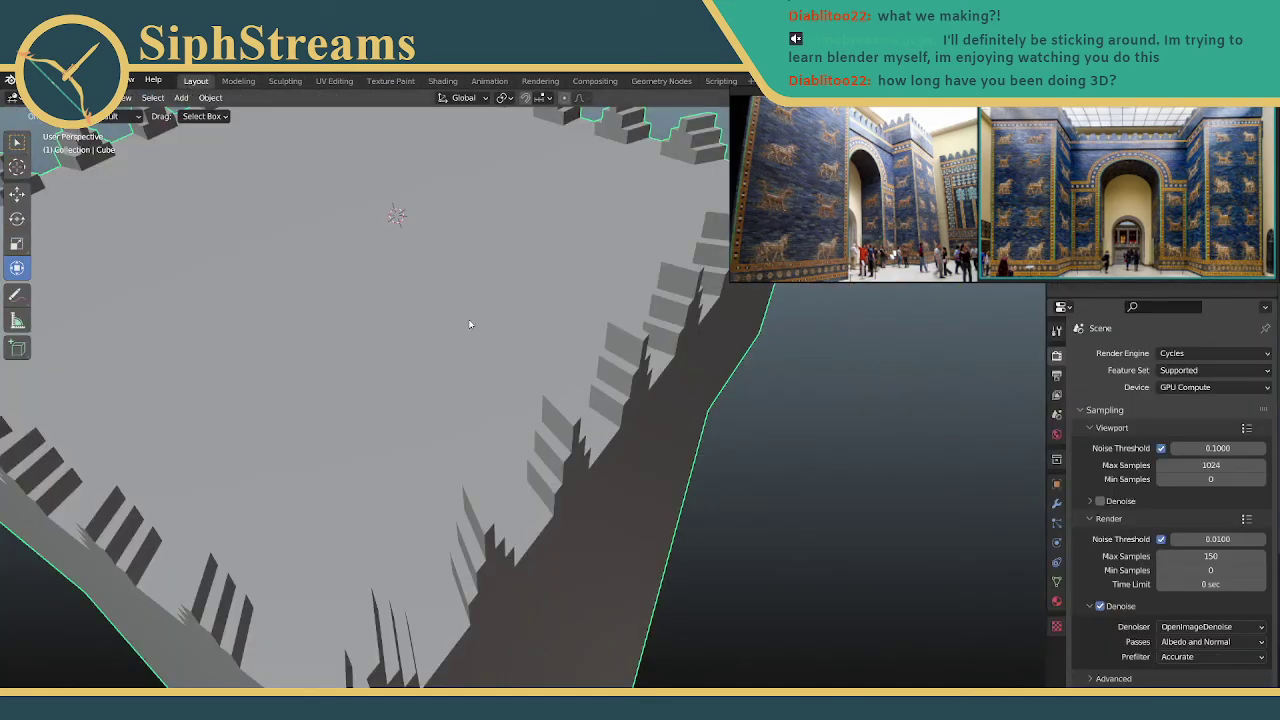
{"action": "left_click", "coordinate": [661, 81]}
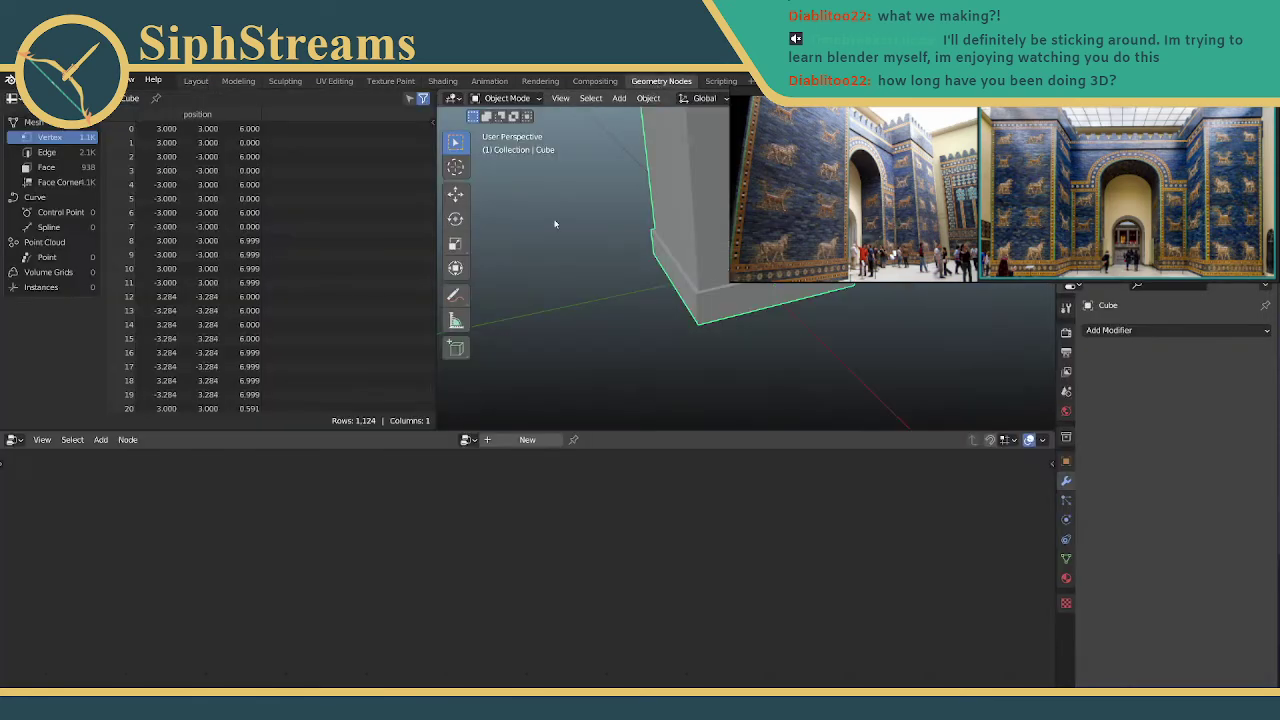
{"action": "left_click", "coordinate": [245, 83]}
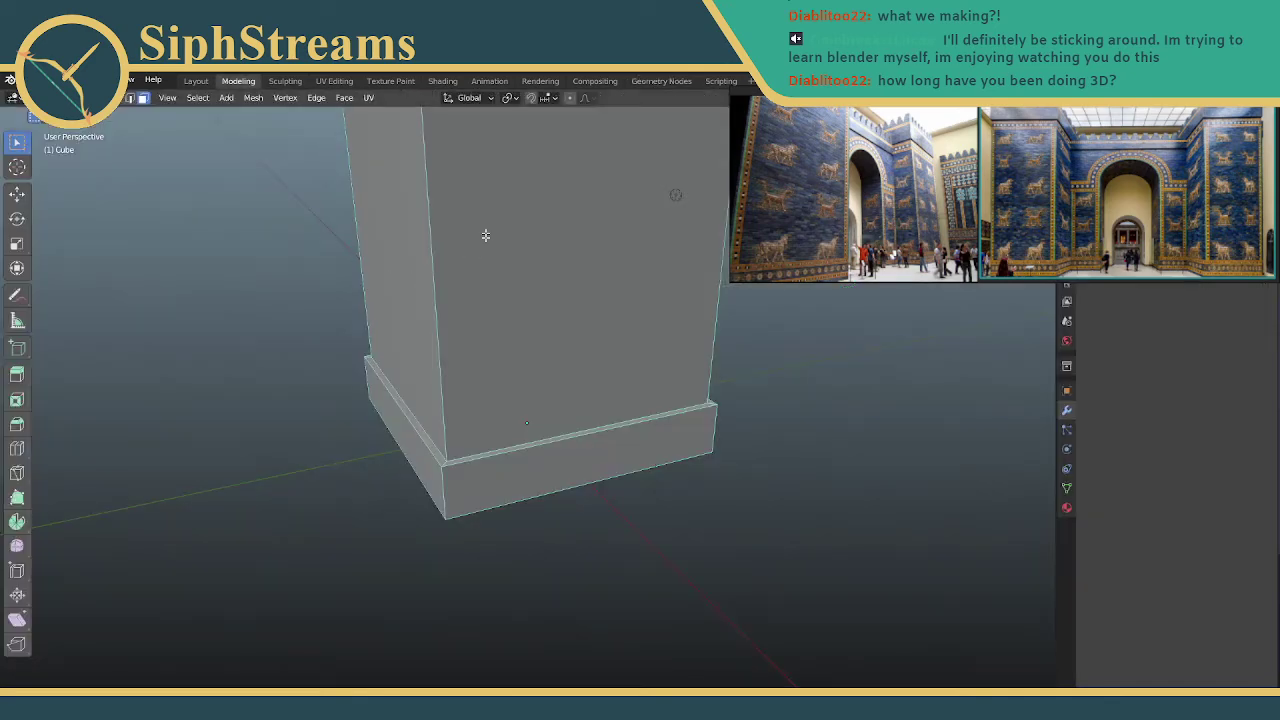
Examine the earlier, taller merlons up close and compare their steps with those on the other rim sides
{"action": "middle_click_drag", "start_coordinate": [522, 257], "coordinate": [565, 342]}
{"action": "middle_click_drag", "start_coordinate": [452, 306], "coordinate": [462, 300]}
{"action": "scroll", "coordinate": [462, 300], "scroll_direction": "down", "scroll_amount": 5}
{"action": "middle_click_drag", "start_coordinate": [352, 257], "coordinate": [496, 365]}
{"action": "scroll", "coordinate": [492, 390], "scroll_direction": "up", "scroll_amount": 4}
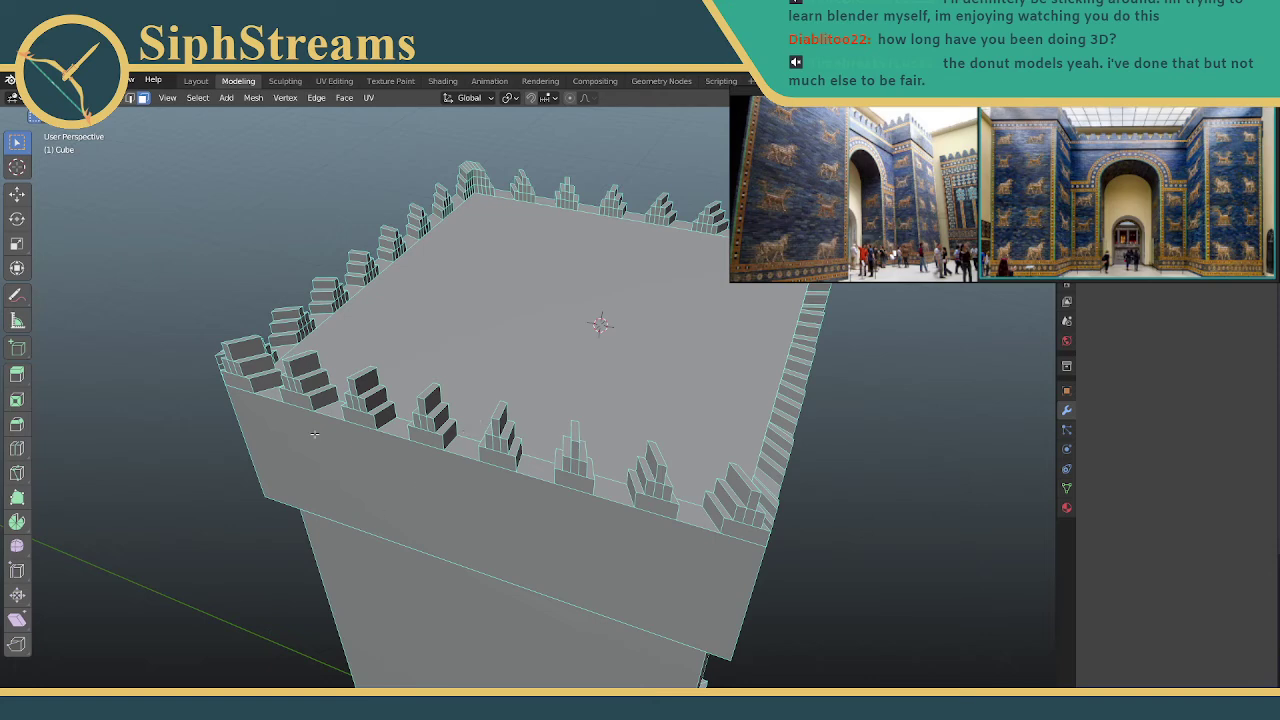
{"action": "middle_click_drag", "start_coordinate": [395, 427], "coordinate": [456, 424]}
{"action": "scroll", "coordinate": [418, 435], "scroll_direction": "up", "scroll_amount": 4}
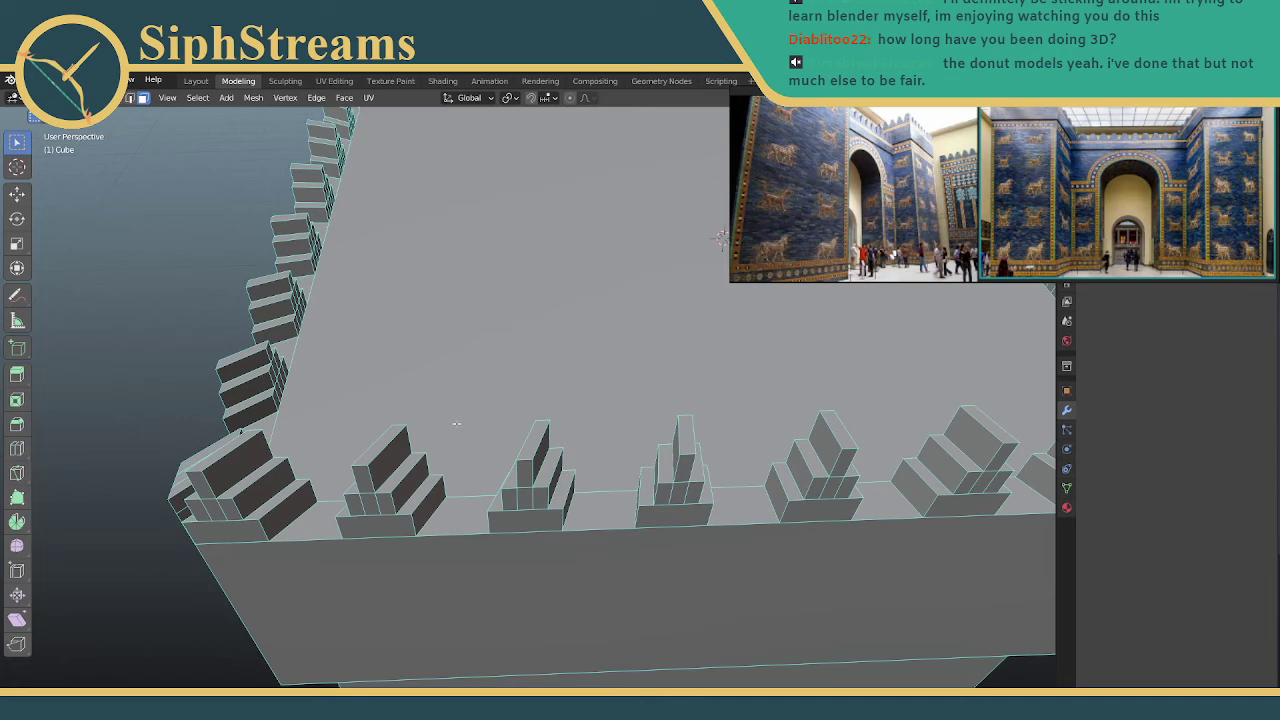
{"action": "middle_click_drag", "start_coordinate": [428, 437], "coordinate": [436, 435]}
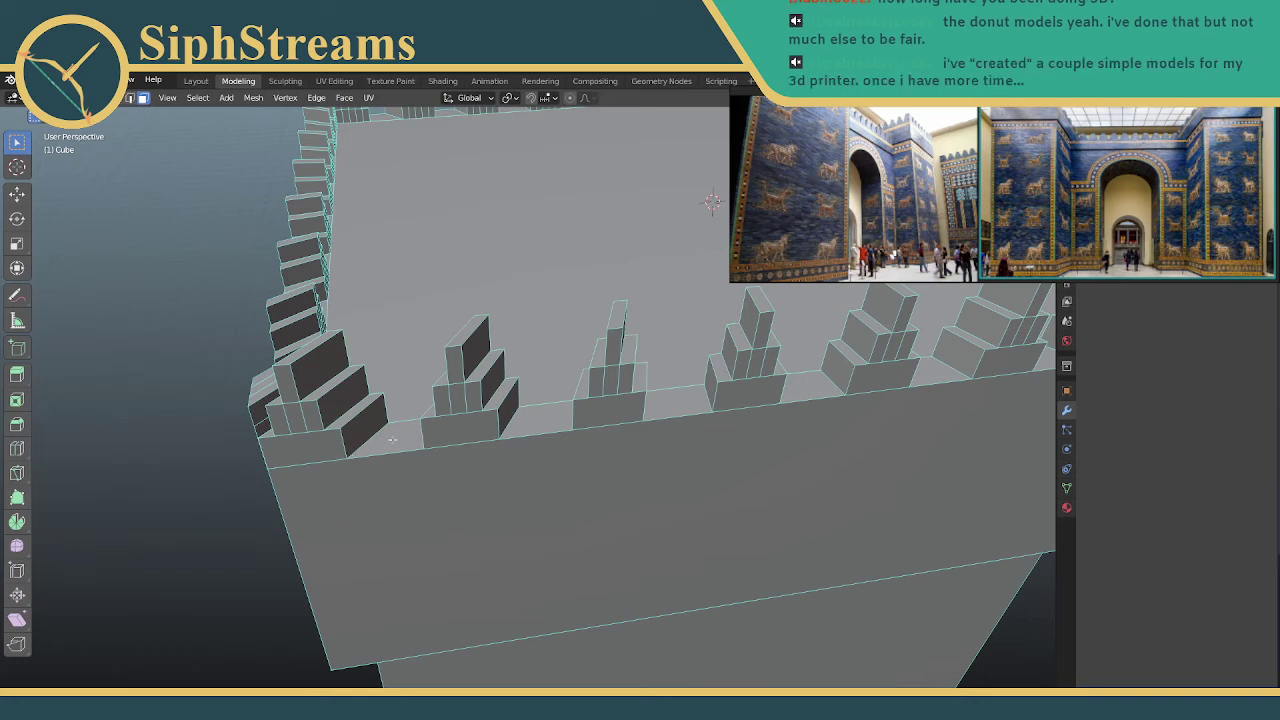
{"action": "mouse_move", "coordinate": [429, 394]}
{"action": "middle_mouse_down"}
{"action": "mouse_move", "coordinate": [449, 366]}
{"action": "mouse_move", "coordinate": [438, 379]}
{"action": "middle_mouse_up"}
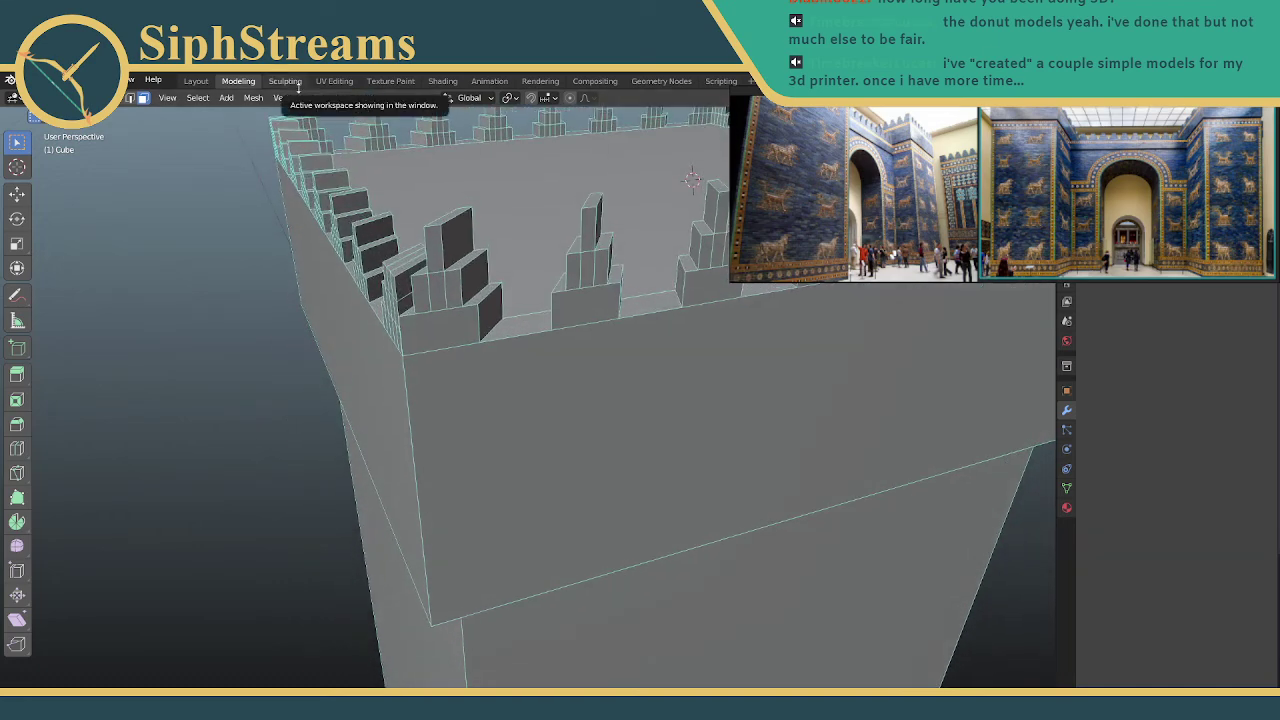
{"action": "middle_click_drag", "start_coordinate": [621, 209], "coordinate": [619, 264]}
{"action": "scroll", "coordinate": [424, 388], "scroll_direction": "up", "scroll_amount": 2}
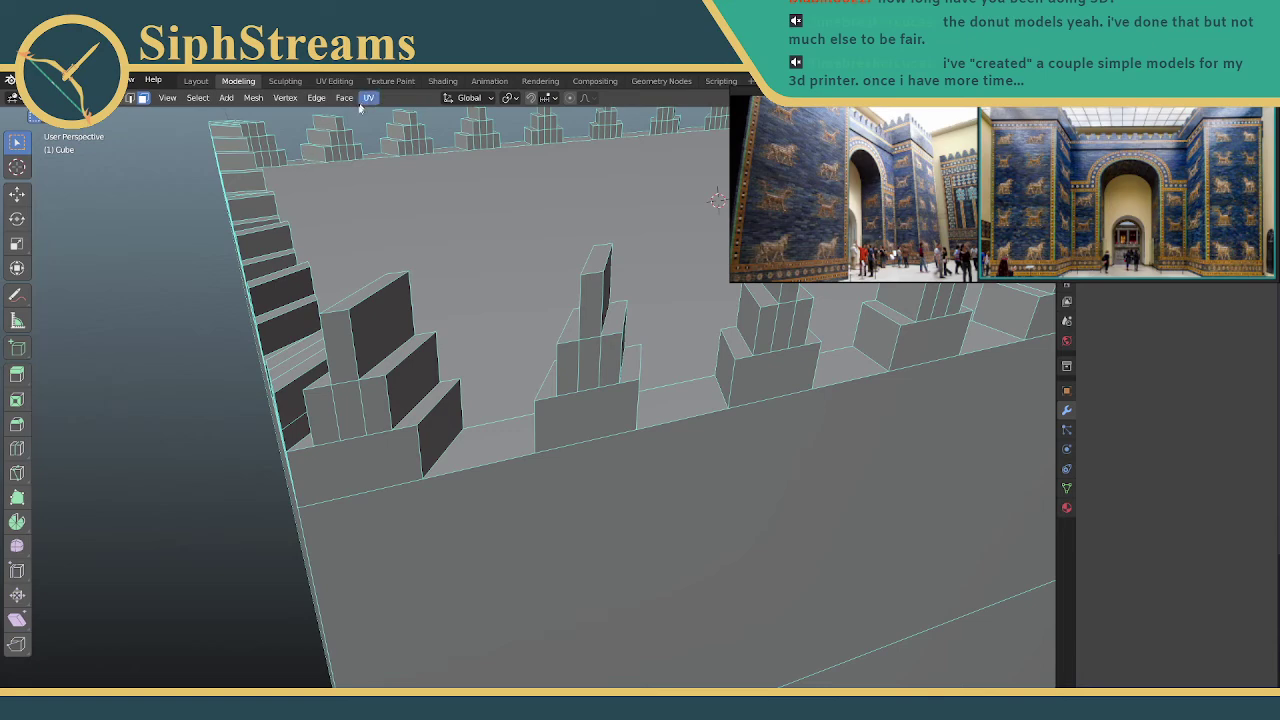
Show the tower in wireframe and delete the top-step faces of the taller merlons along their rim side
{"action": "left_click", "coordinate": [369, 316]}
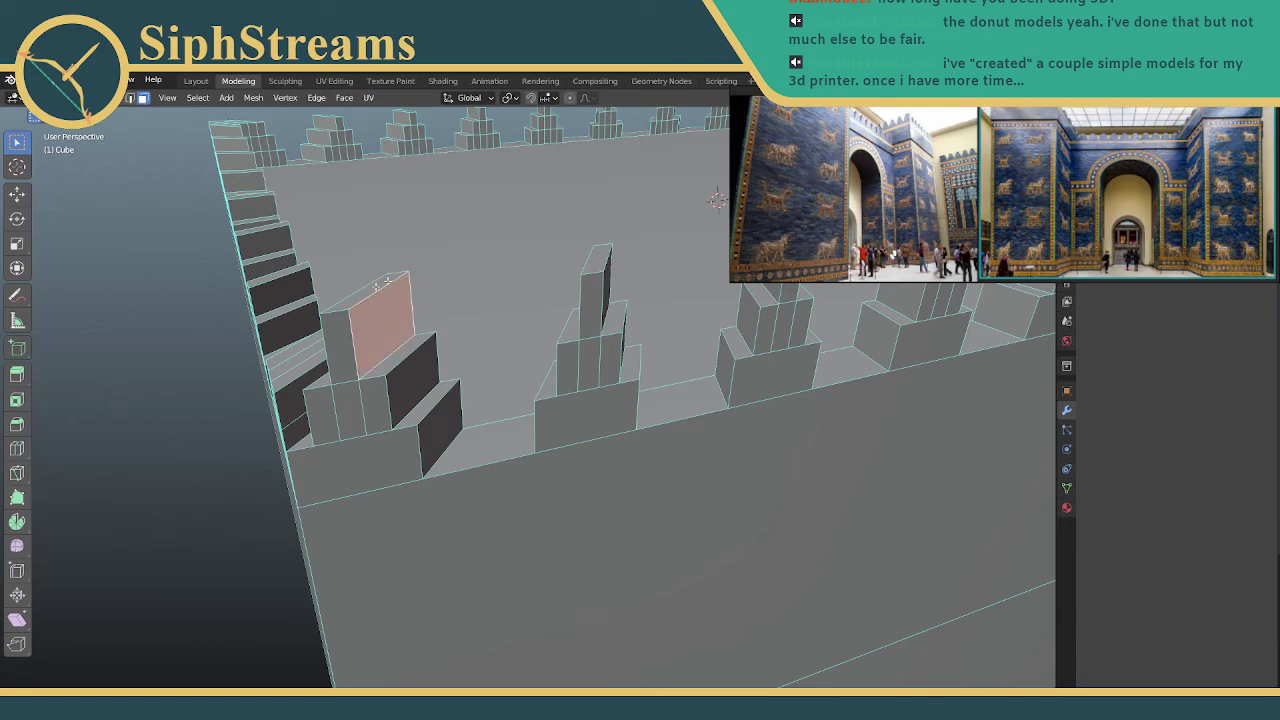
{"action": "middle_click_drag", "start_coordinate": [460, 247], "coordinate": [533, 224]}
{"action": "scroll", "coordinate": [628, 226], "scroll_direction": "down", "scroll_amount": 1}
{"action": "middle_click_drag", "start_coordinate": [628, 226], "coordinate": [452, 289]}
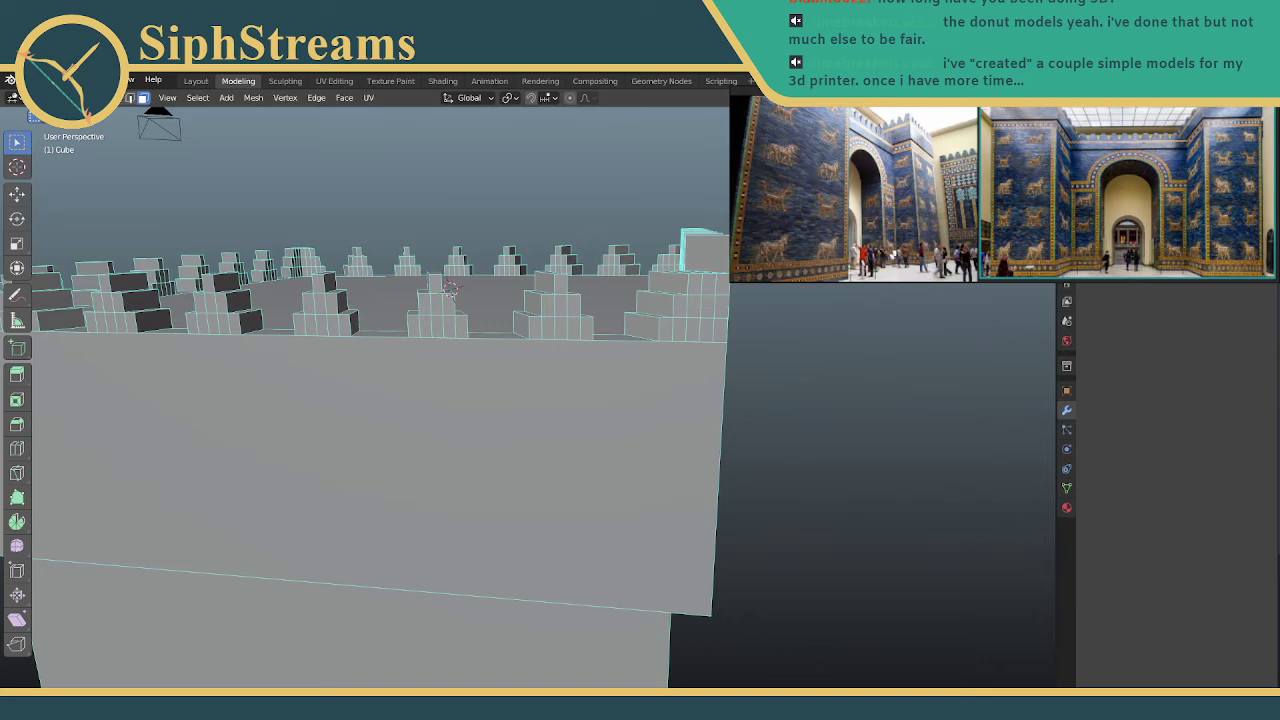
{"action": "key", "text": "shift+z"}
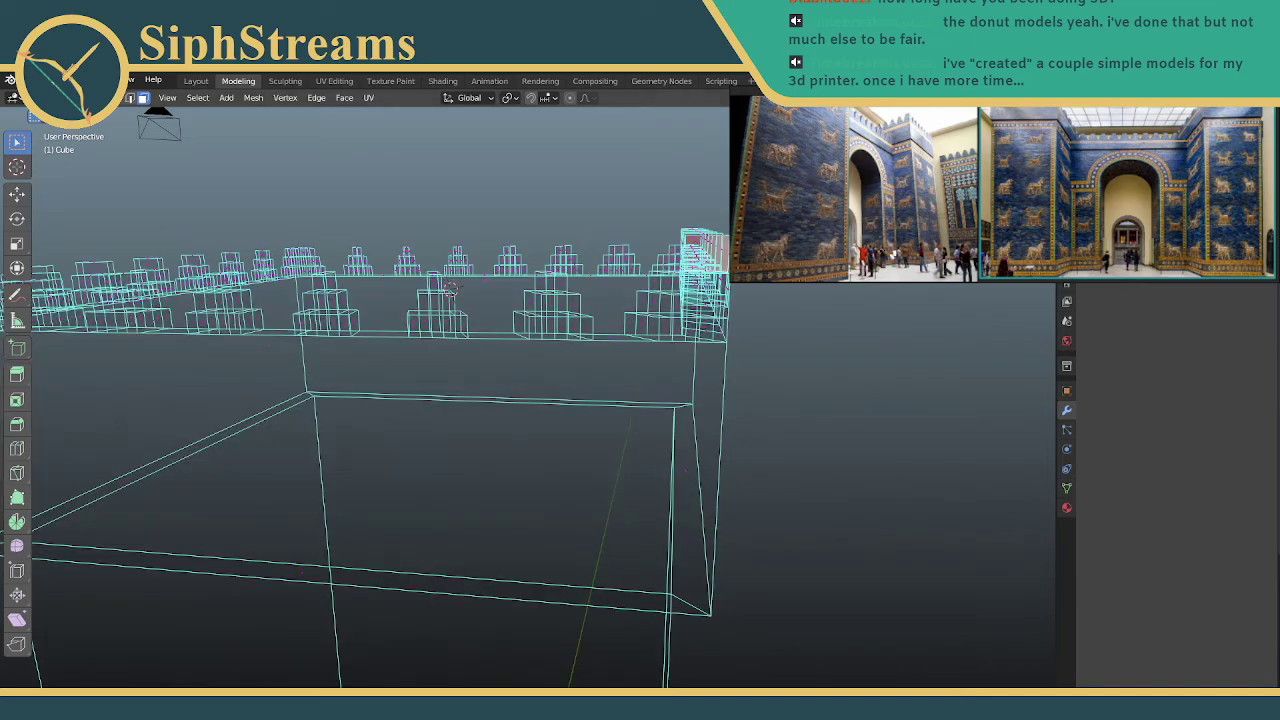
{"action": "middle_click_drag", "start_coordinate": [738, 194], "coordinate": [725, 181]}
{"action": "left_click_drag", "start_coordinate": [656, 193], "coordinate": [709, 235]}
{"action": "middle_click_drag", "start_coordinate": [740, 245], "coordinate": [366, 263]}
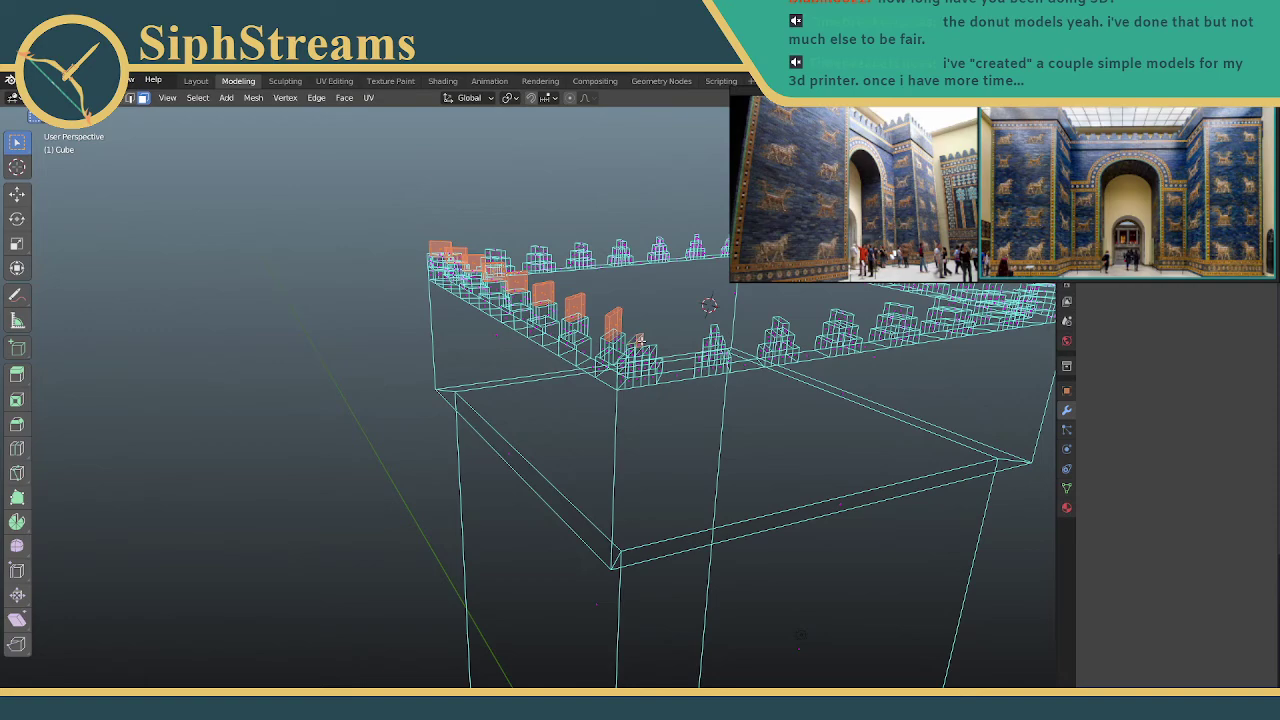
{"action": "middle_click_drag", "start_coordinate": [518, 278], "coordinate": [760, 275]}
{"action": "key", "text": "x"}
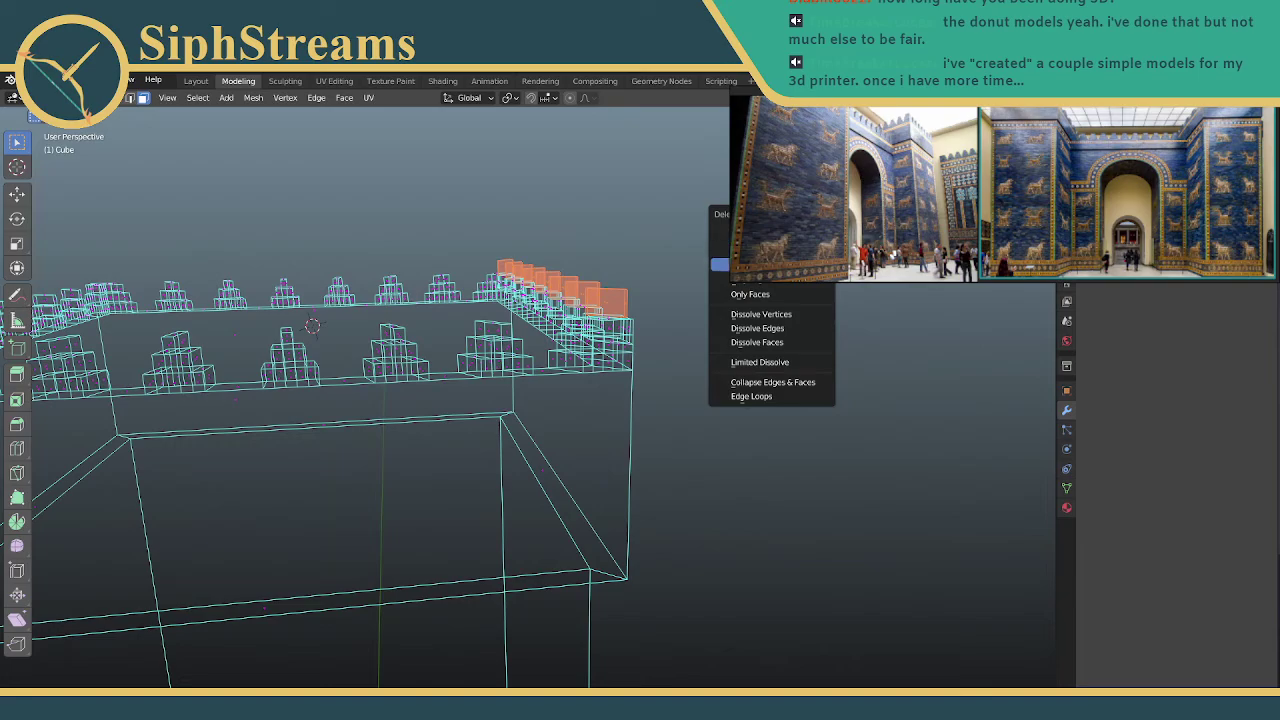
{"action": "left_click", "coordinate": [720, 264]}
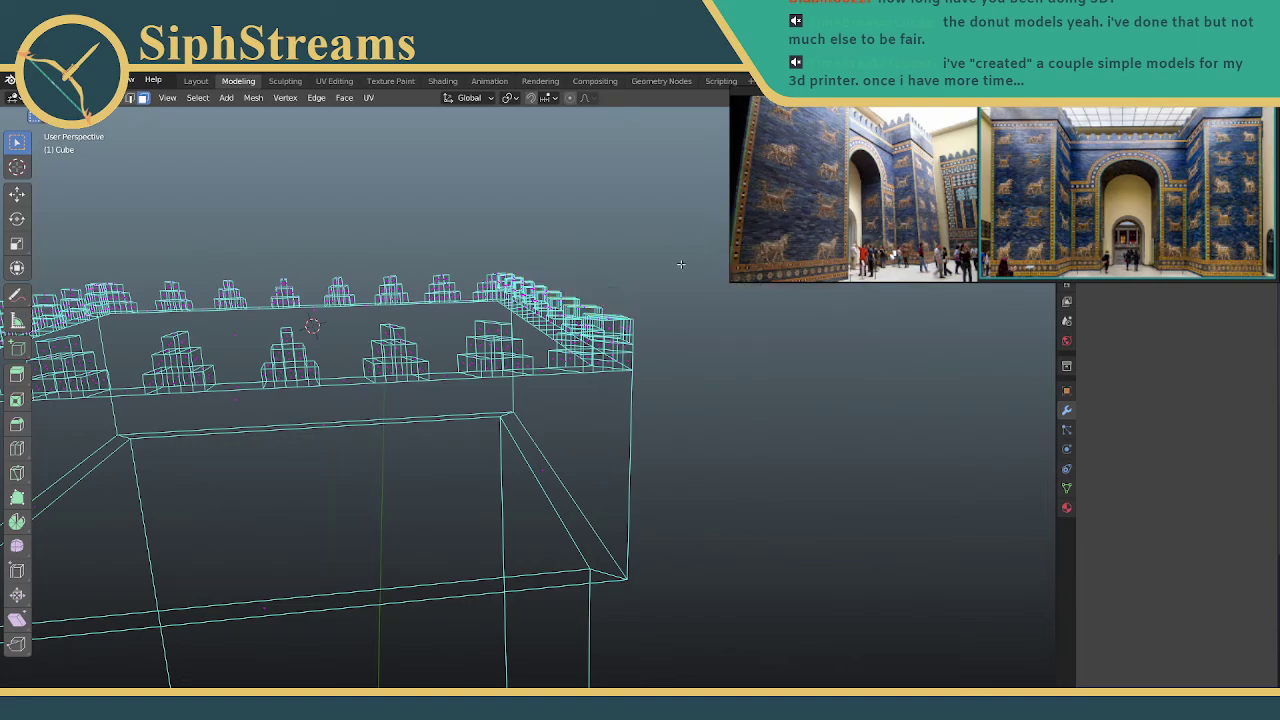
Delete the six remaining merlon stumps between the two corners of that same rim side
{"action": "middle_click_drag", "start_coordinate": [611, 285], "coordinate": [750, 286]}
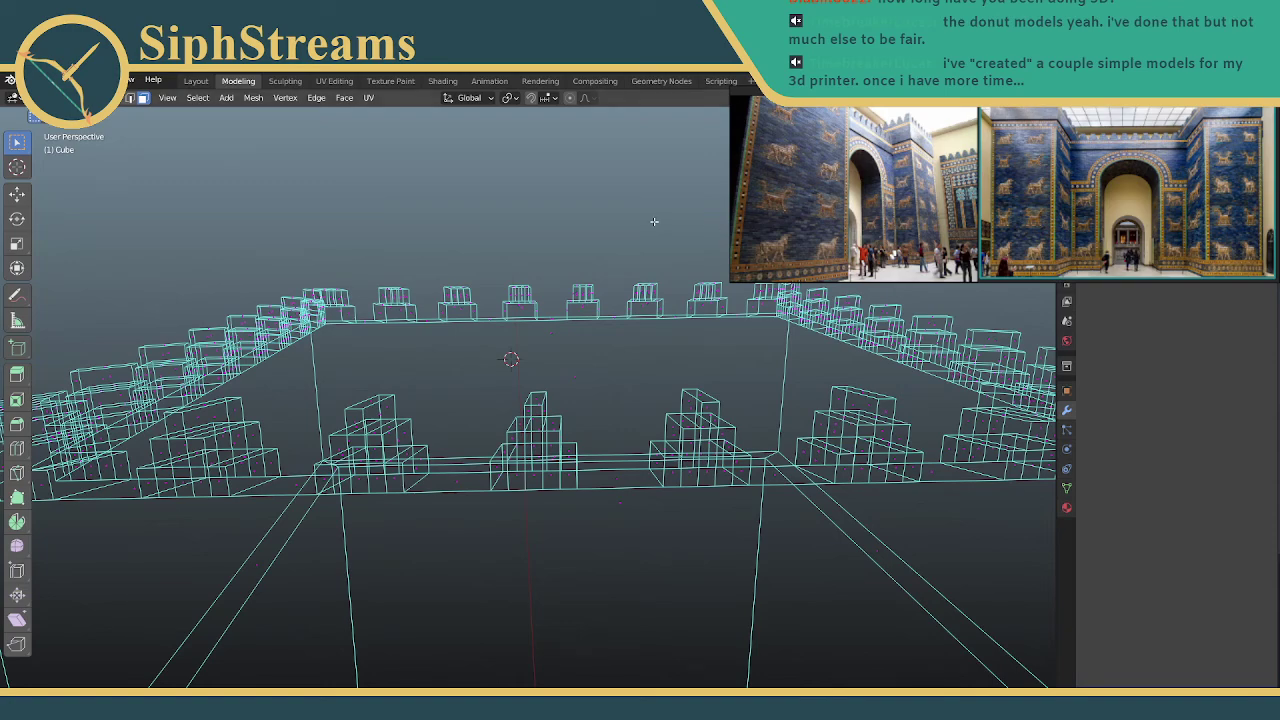
{"action": "scroll", "coordinate": [653, 218], "scroll_direction": "down", "scroll_amount": 4}
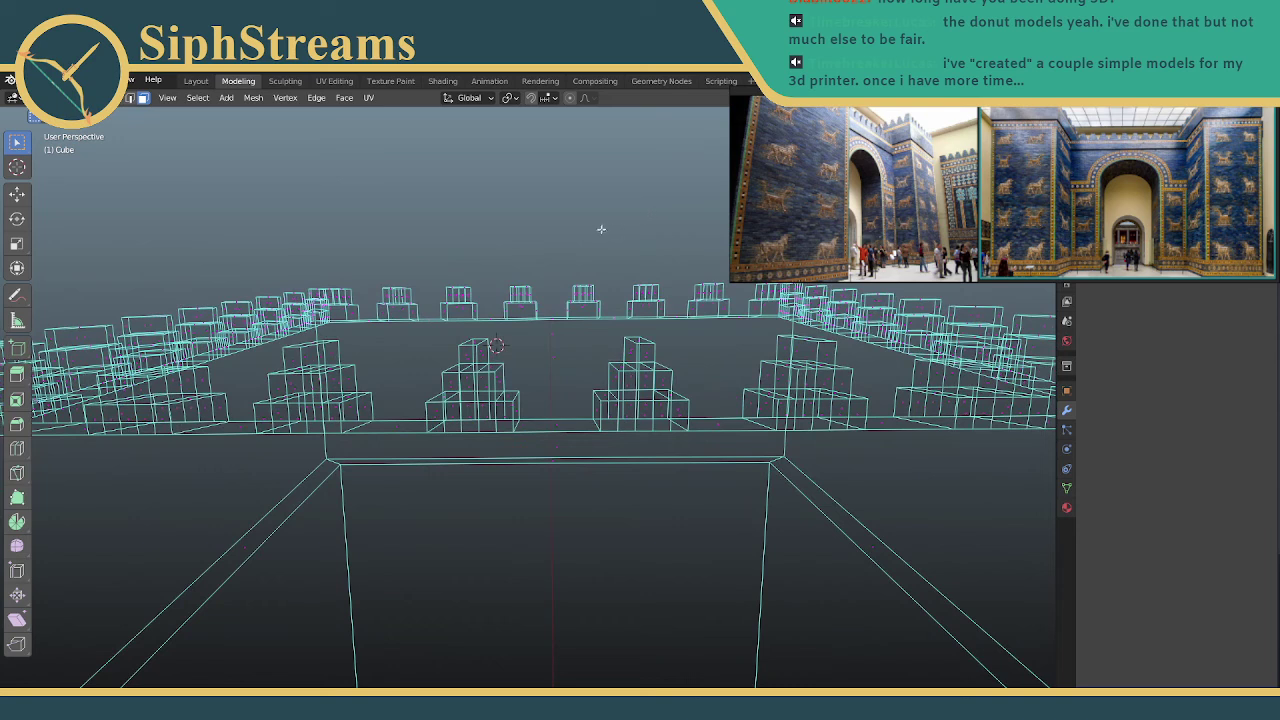
{"action": "left_click_drag", "start_coordinate": [361, 273], "coordinate": [739, 312]}
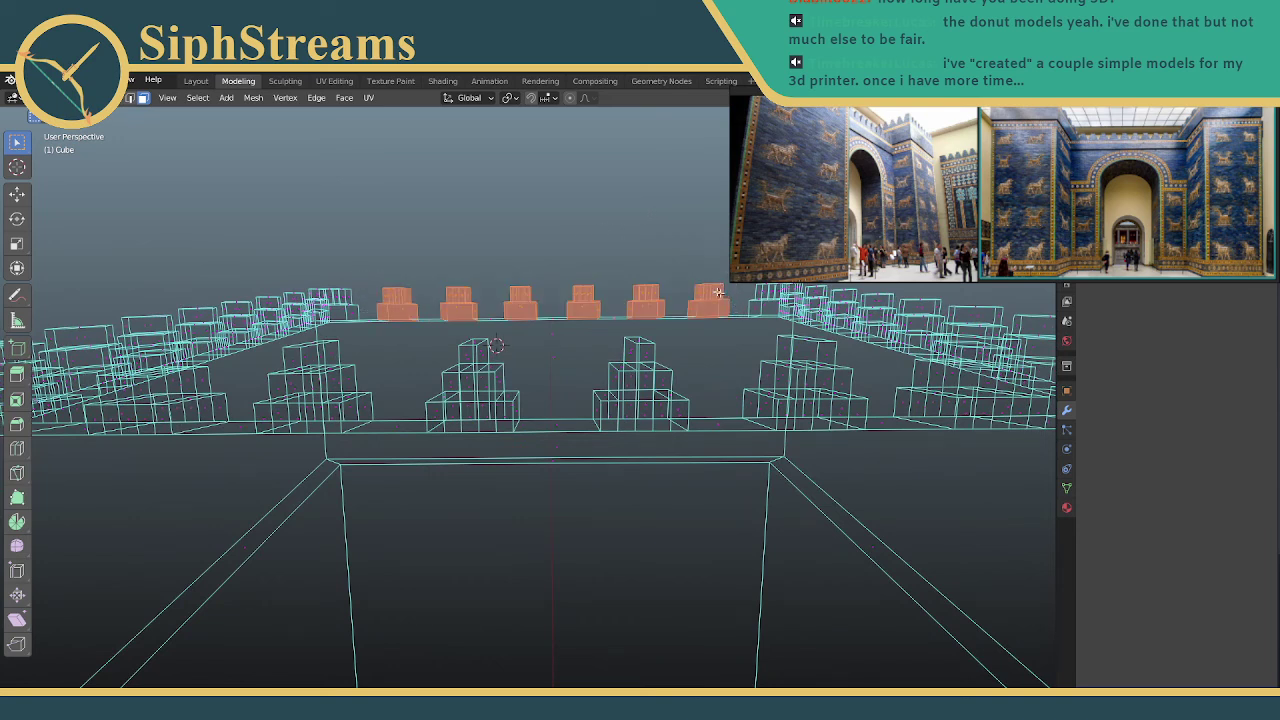
{"action": "key", "text": "x"}
{"action": "left_click", "coordinate": [658, 287]}
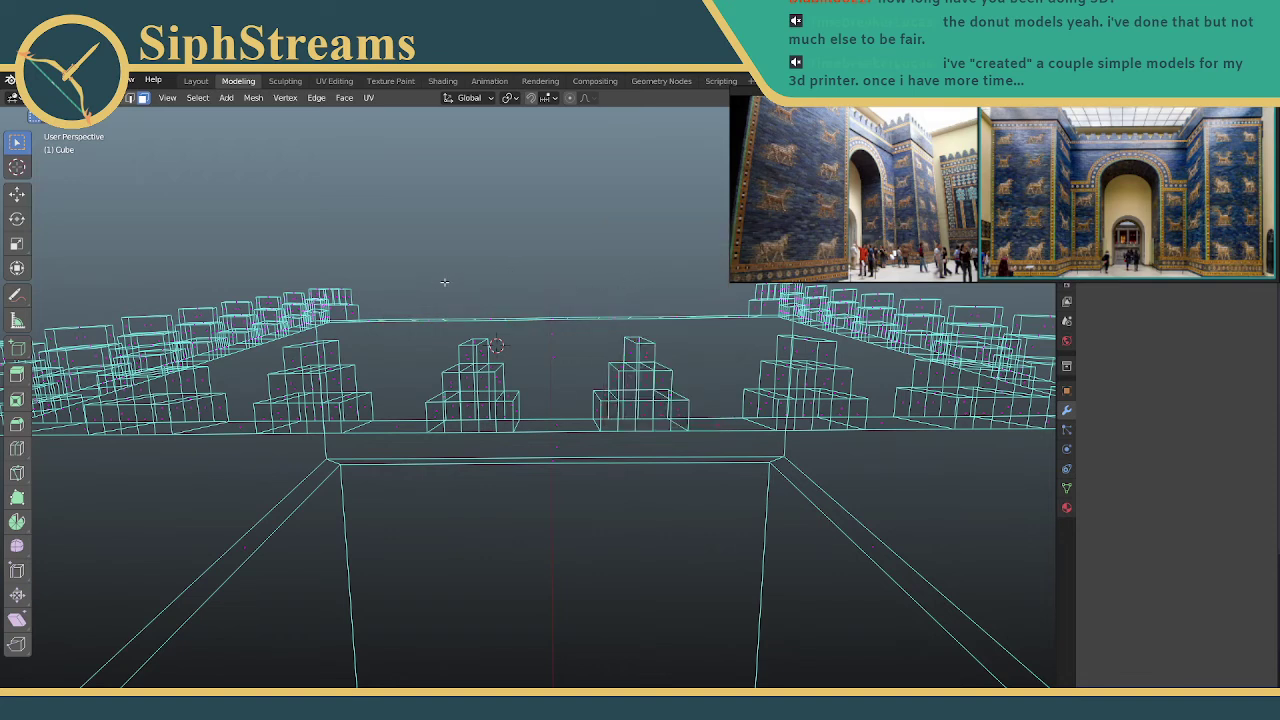
{"action": "middle_click_drag", "start_coordinate": [443, 293], "coordinate": [403, 309]}
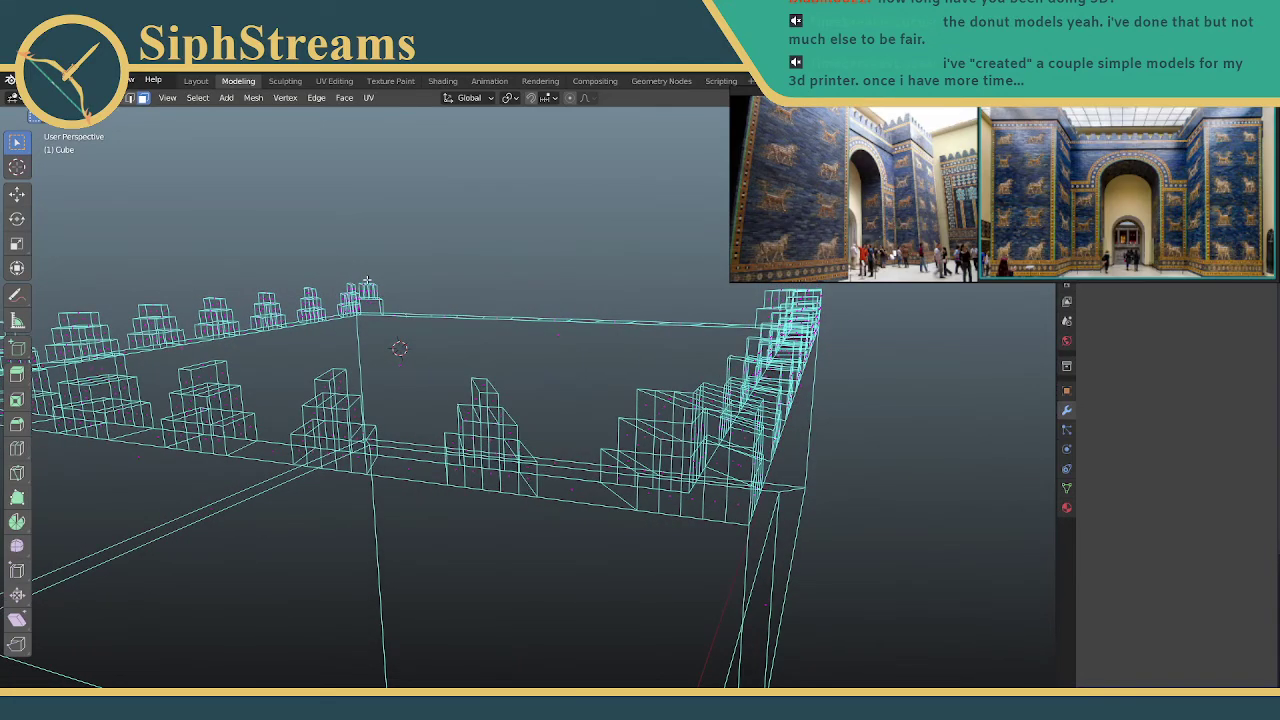
Delete the portion of the corner merlon that stands on the cleared rim side
{"action": "scroll", "coordinate": [367, 280], "scroll_direction": "up", "scroll_amount": 4}
{"action": "middle_click_drag", "start_coordinate": [309, 207], "coordinate": [493, 234], "text": "shift"}
{"action": "left_click_drag", "start_coordinate": [383, 219], "coordinate": [453, 322]}
{"action": "key", "text": "x"}
{"action": "left_click", "coordinate": [420, 305]}
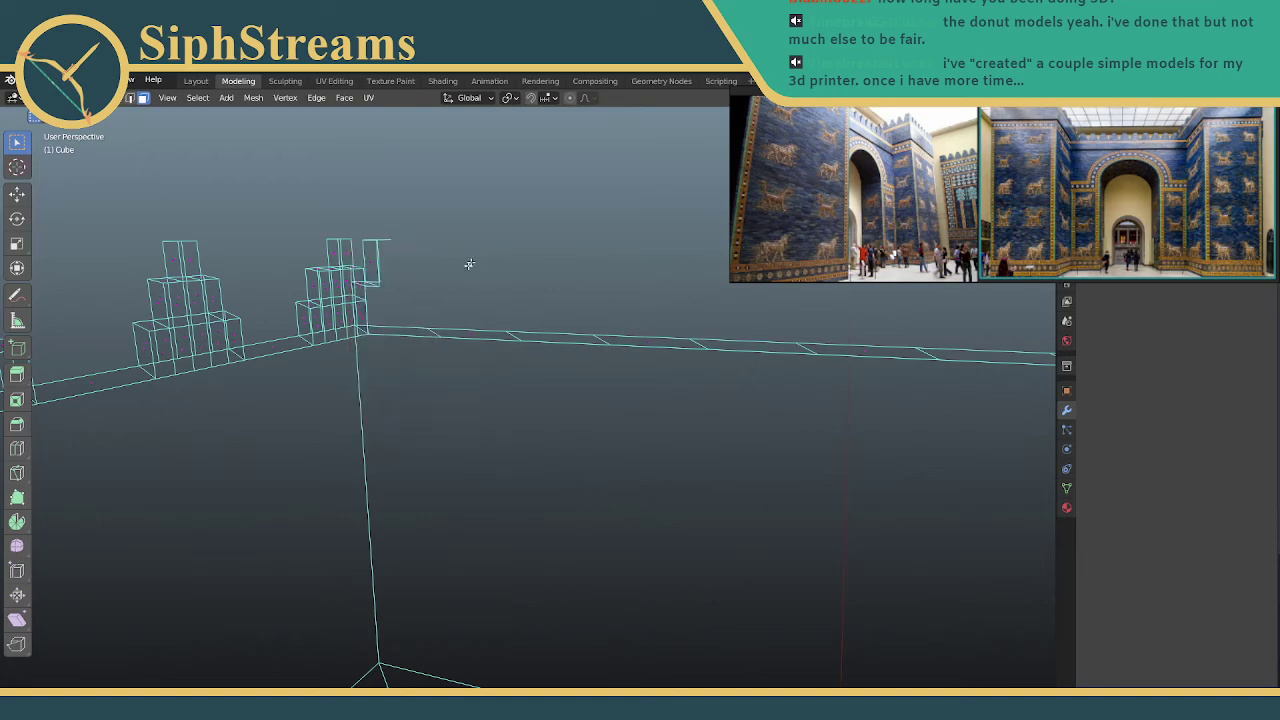
Delete the floating block and the stray upright face left beside that corner merlon
{"action": "middle_click_drag", "start_coordinate": [477, 259], "coordinate": [669, 279]}
{"action": "left_click_drag", "start_coordinate": [585, 288], "coordinate": [632, 385]}
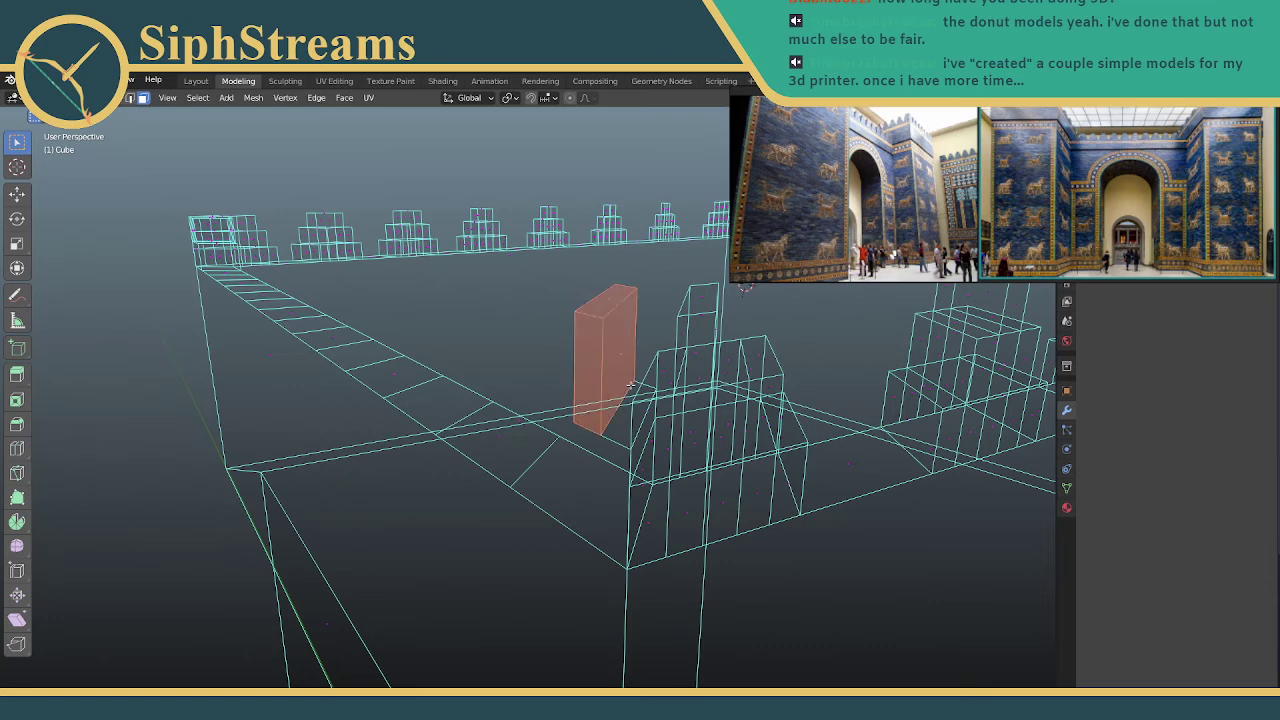
{"action": "key", "text": "x"}
{"action": "left_click", "coordinate": [593, 382]}
{"action": "mouse_move", "coordinate": [637, 405]}
{"action": "middle_mouse_down"}
{"action": "mouse_move", "coordinate": [660, 407]}
{"action": "mouse_move", "coordinate": [650, 413]}
{"action": "middle_mouse_up"}
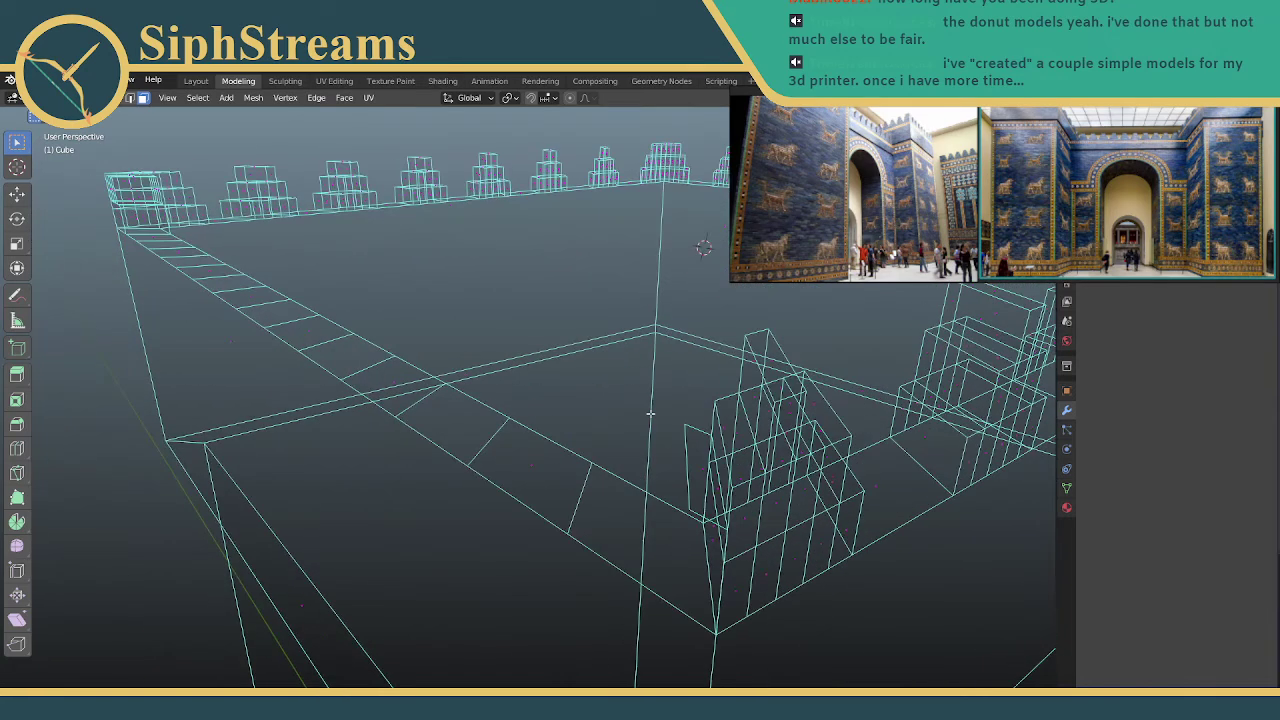
{"action": "left_click", "coordinate": [704, 478]}
{"action": "key", "text": "x"}
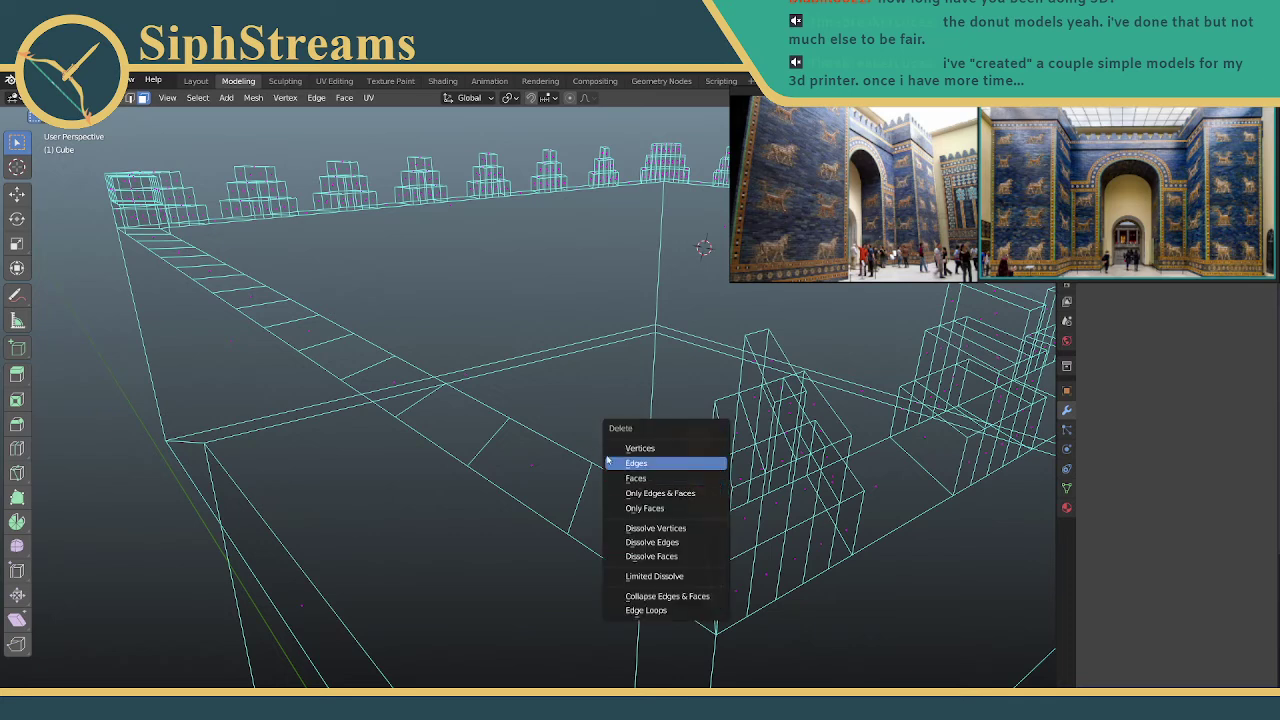
{"action": "left_click", "coordinate": [633, 474]}
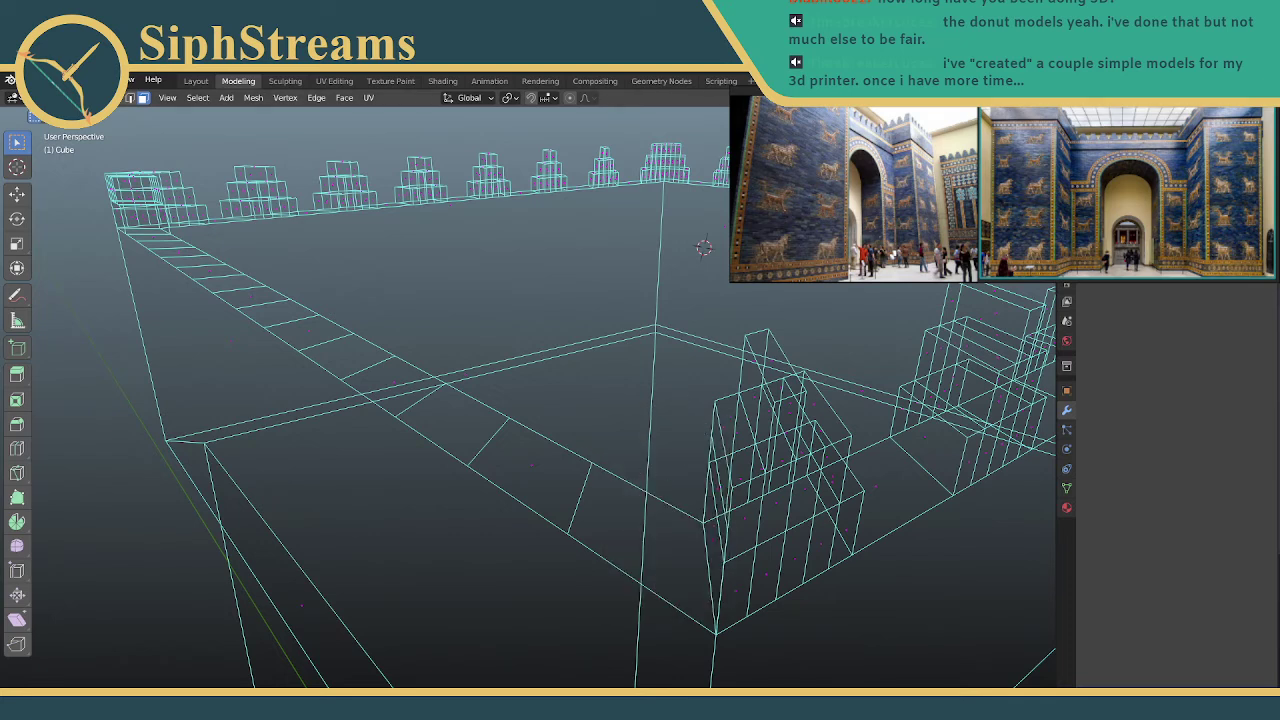
Examine the cleared rim side and its two corners from several angles for leftover merlon geometry
{"action": "key", "text": "shift+z"}
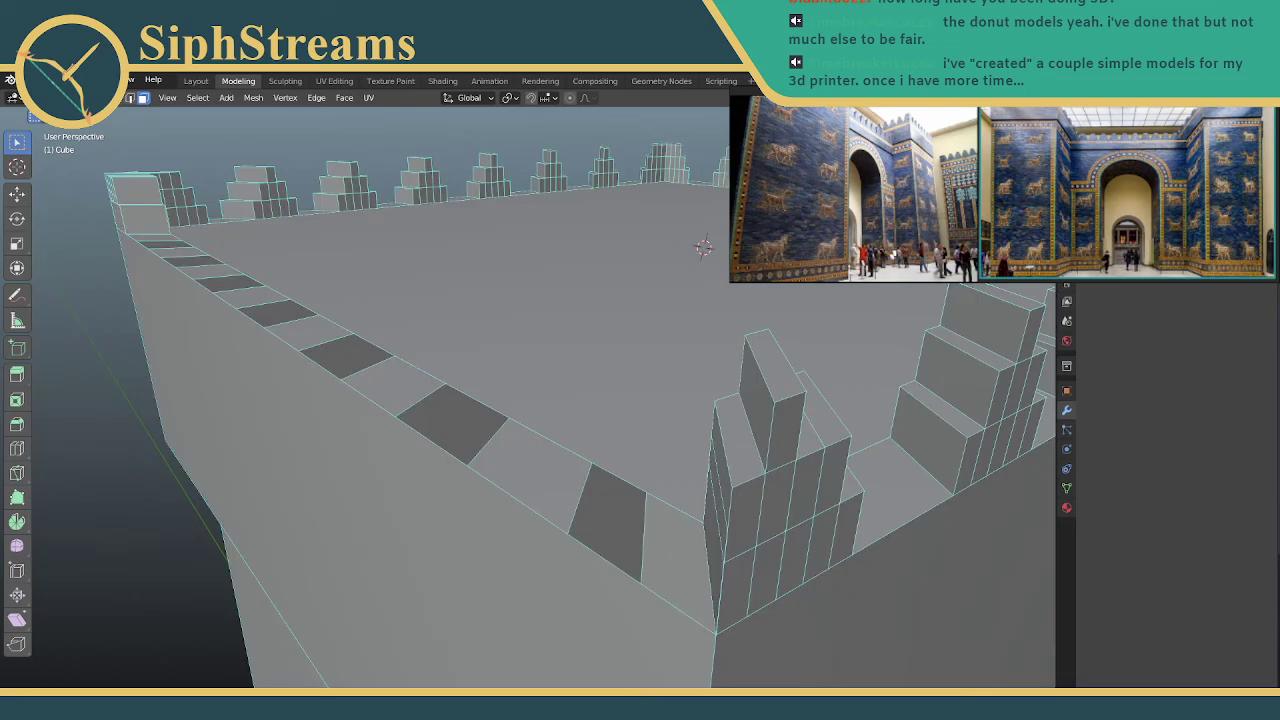
{"action": "key", "text": "shift+z"}
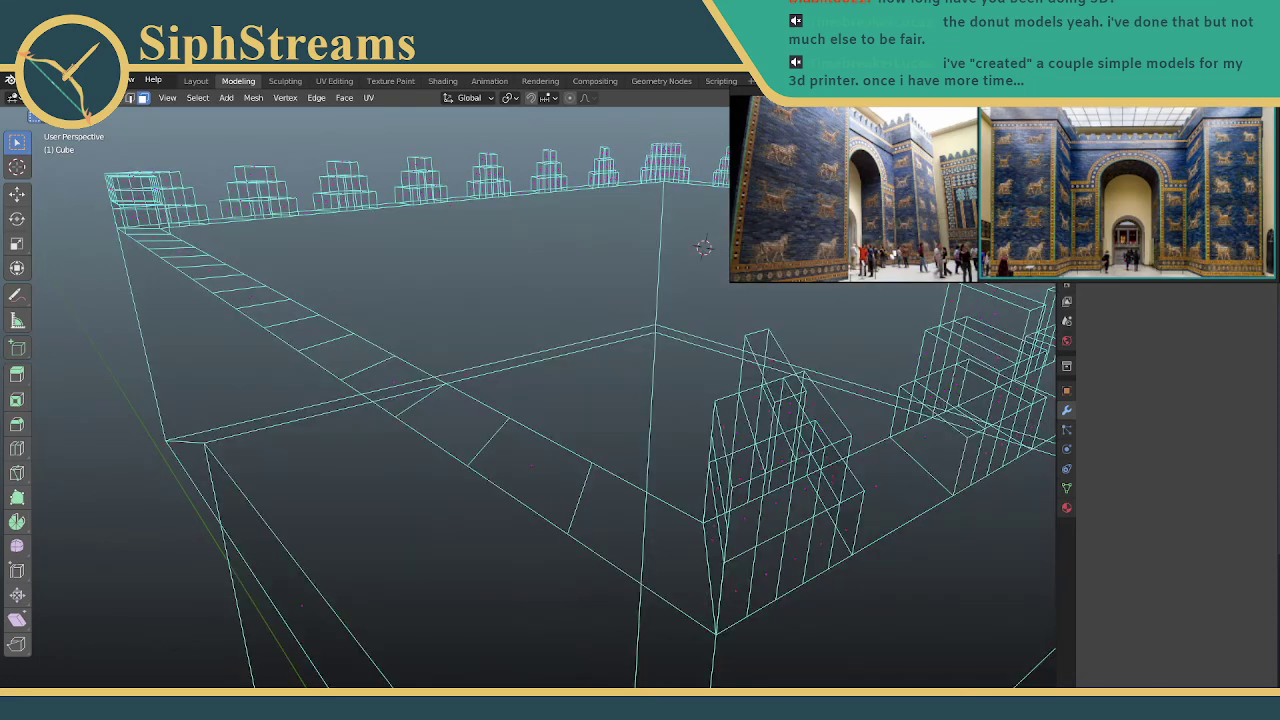
{"action": "mouse_move", "coordinate": [493, 309]}
{"action": "middle_mouse_down"}
{"action": "mouse_move", "coordinate": [574, 274]}
{"action": "mouse_move", "coordinate": [503, 290]}
{"action": "mouse_move", "coordinate": [312, 218]}
{"action": "middle_mouse_up"}
{"action": "left_click_drag", "start_coordinate": [298, 241], "coordinate": [318, 280]}
{"action": "left_click", "coordinate": [311, 258]}
{"action": "middle_click_drag", "start_coordinate": [267, 251], "coordinate": [393, 260]}
{"action": "middle_click_drag", "start_coordinate": [456, 404], "coordinate": [446, 393]}
{"action": "middle_click_drag", "start_coordinate": [318, 351], "coordinate": [206, 389]}
{"action": "middle_click_drag", "start_coordinate": [543, 457], "coordinate": [533, 412]}
Return to solid shading and delete the outward-facing faces of the merlon half remaining at the other corner of the cleared side
{"action": "key", "text": "shift+z"}
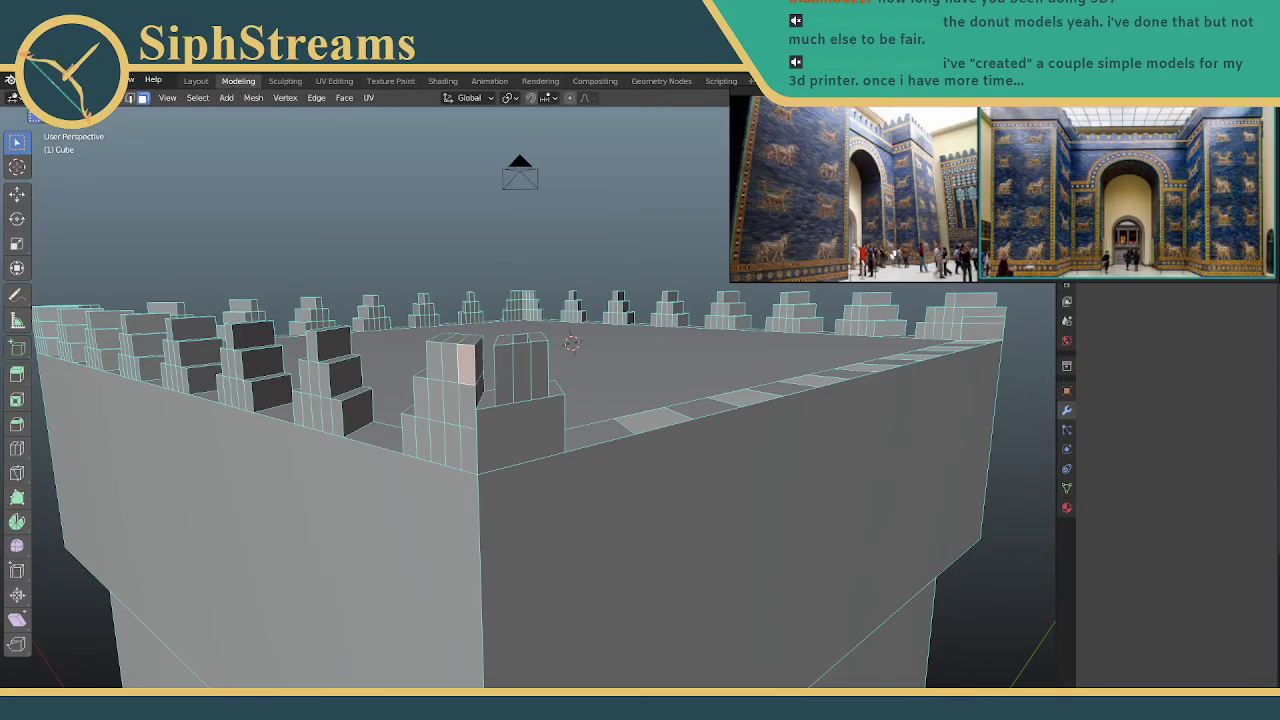
{"action": "left_click", "coordinate": [504, 371]}
{"action": "left_click", "coordinate": [532, 368], "text": "shift"}
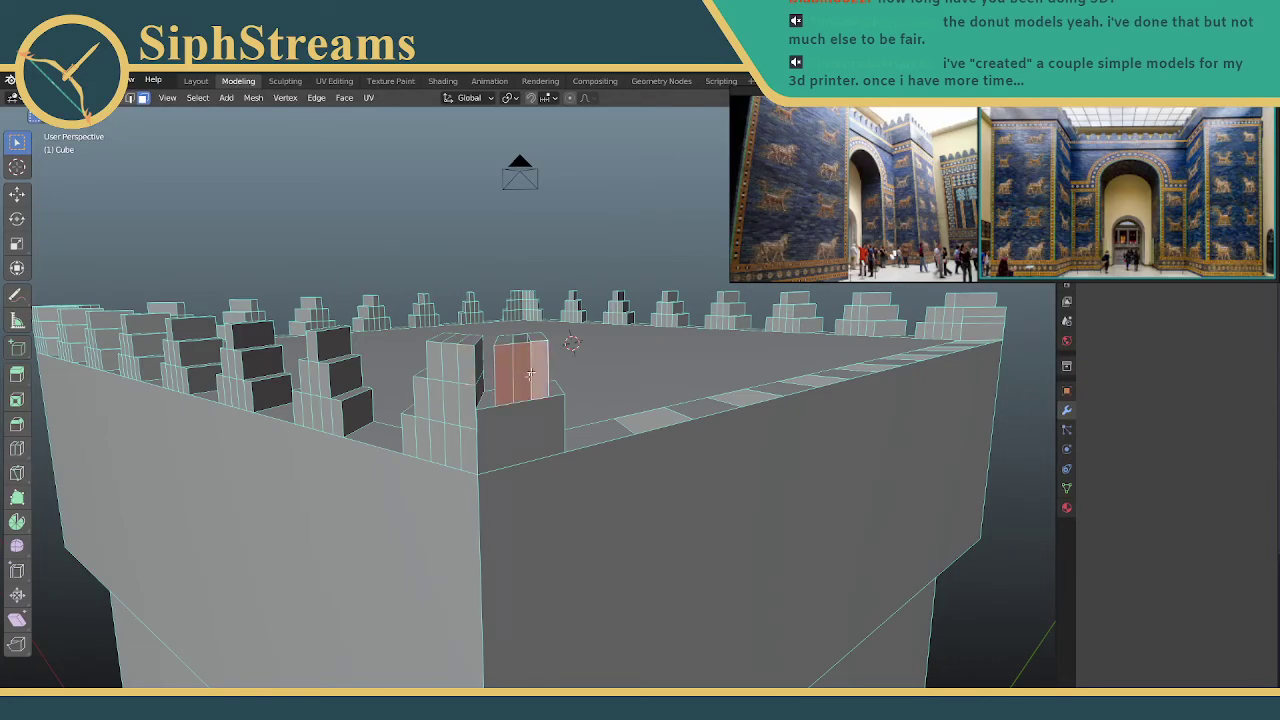
{"action": "left_click", "coordinate": [523, 425], "text": "shift"}
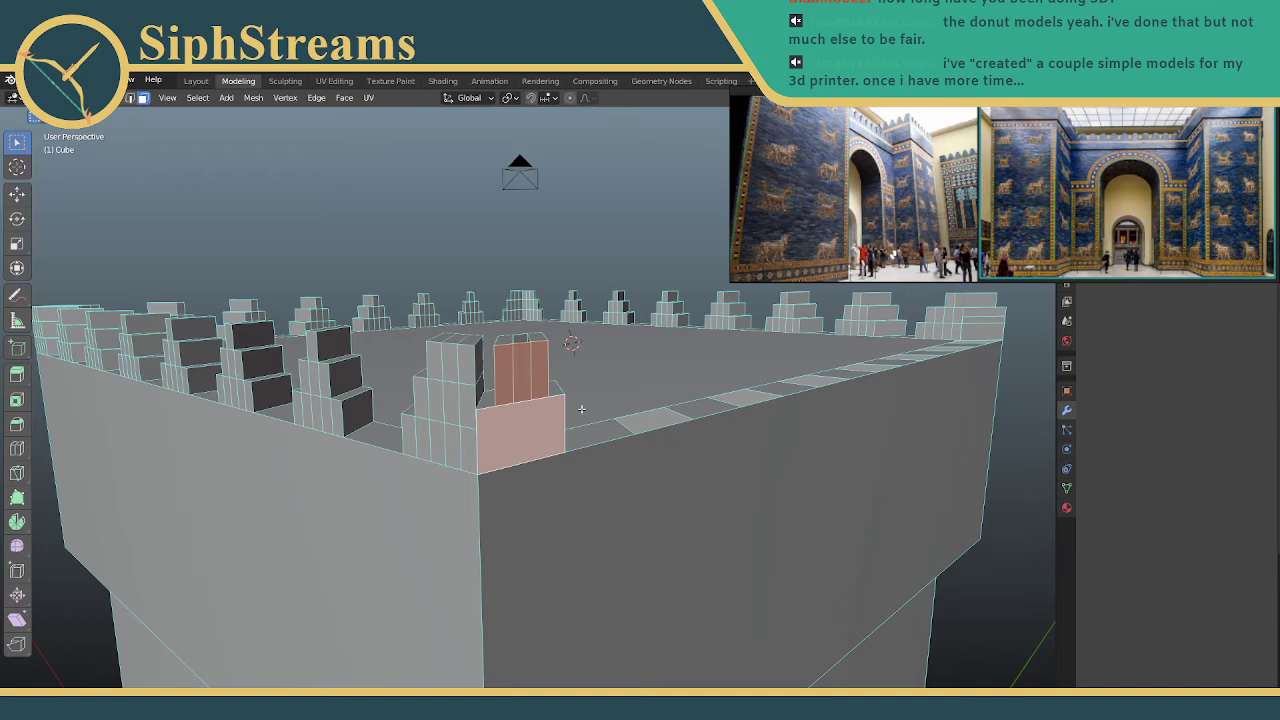
{"action": "key", "text": "x"}
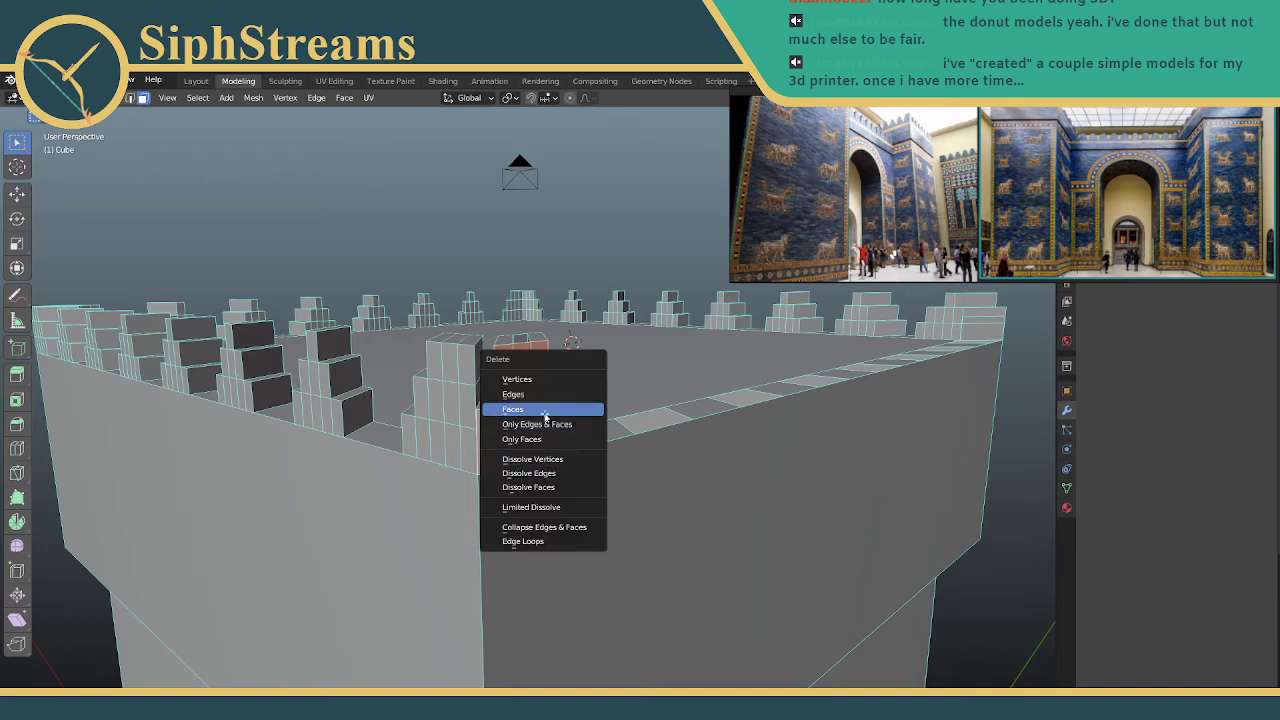
{"action": "left_click", "coordinate": [485, 411]}
Delete the top faces of that remaining corner merlon half
{"action": "middle_click_drag", "start_coordinate": [480, 413], "coordinate": [505, 383]}
{"action": "left_click", "coordinate": [509, 383]}
{"action": "left_click", "coordinate": [516, 362], "text": "shift"}
{"action": "right_click", "coordinate": [513, 388]}
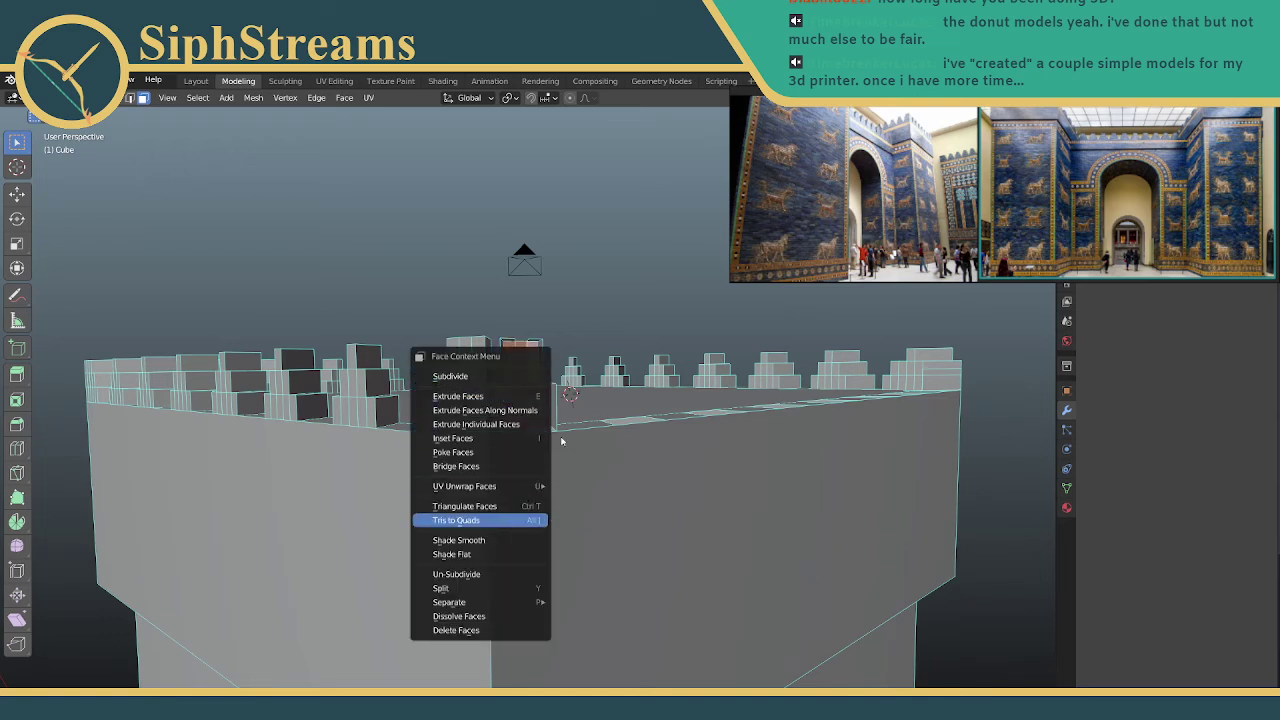
{"action": "key", "text": "x"}
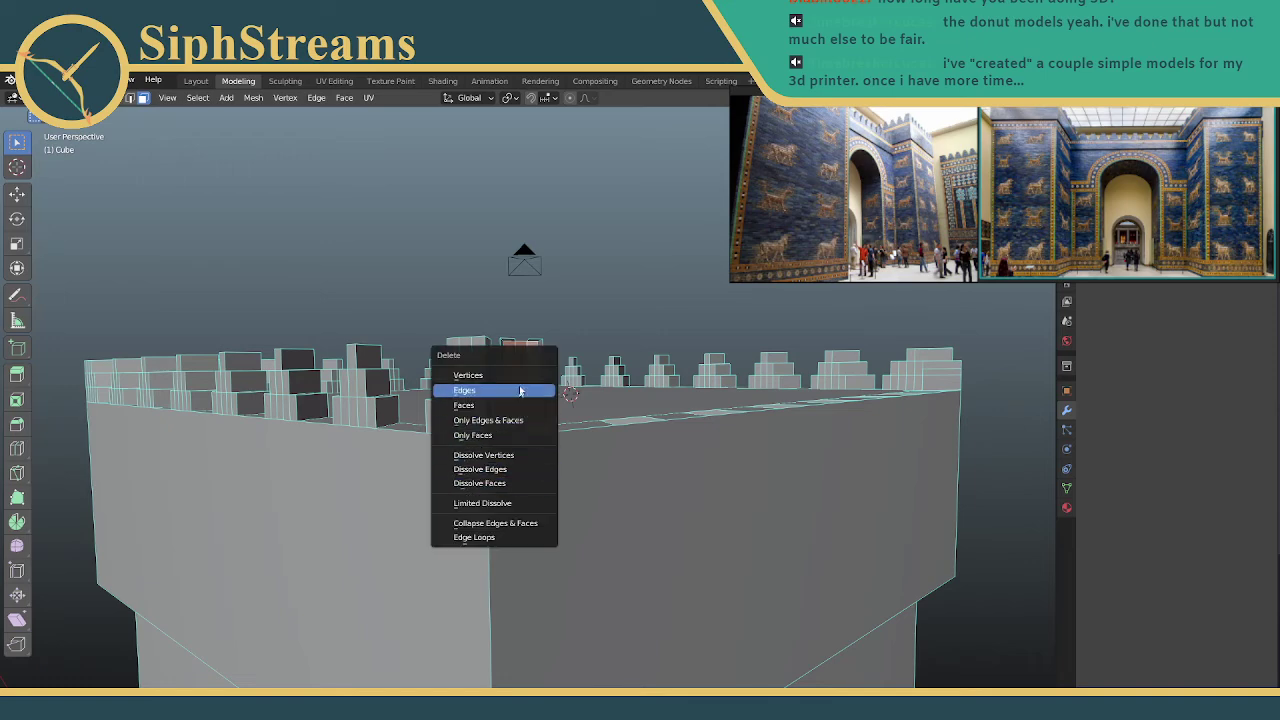
{"action": "left_click", "coordinate": [490, 405]}
Delete the upright inner and side faces left from that corner merlon half
{"action": "middle_click_drag", "start_coordinate": [490, 405], "coordinate": [530, 414]}
{"action": "left_click", "coordinate": [537, 397], "text": "shift"}
{"action": "left_click", "coordinate": [542, 369], "text": "shift"}
{"action": "left_click", "coordinate": [558, 363], "text": "shift"}
{"action": "left_click", "coordinate": [564, 386], "text": "shift"}
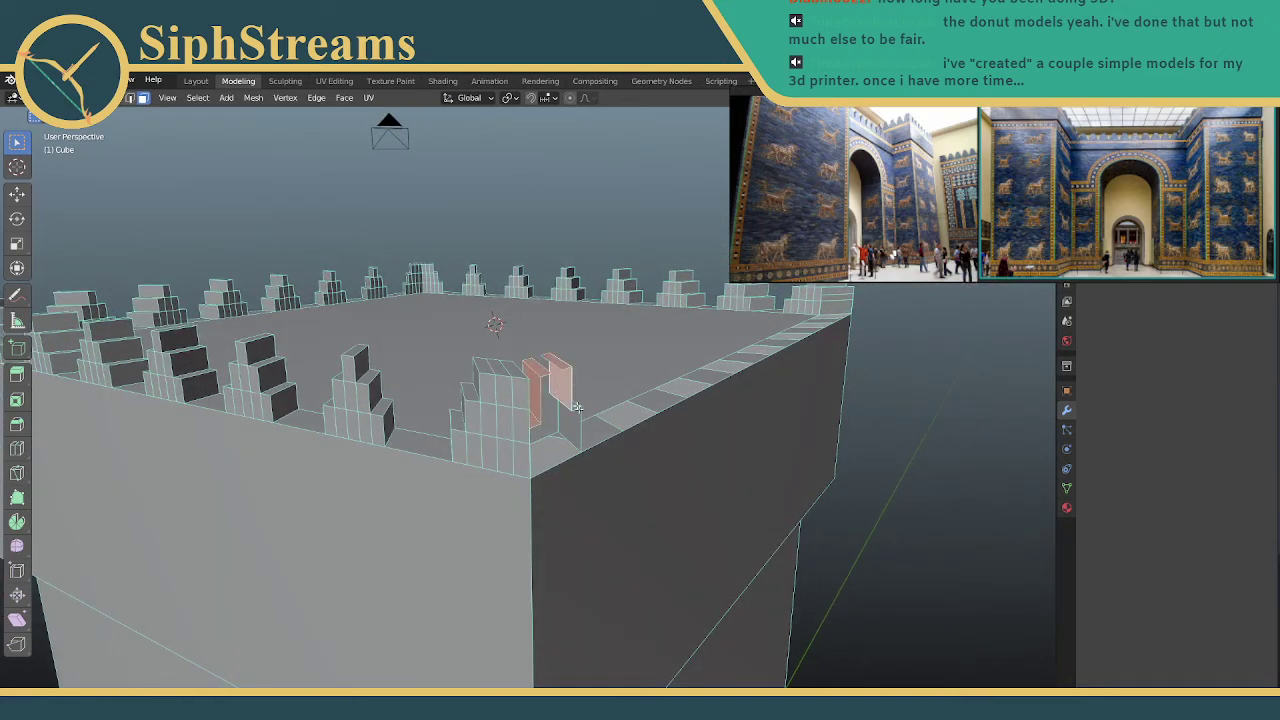
{"action": "right_click", "coordinate": [578, 424]}
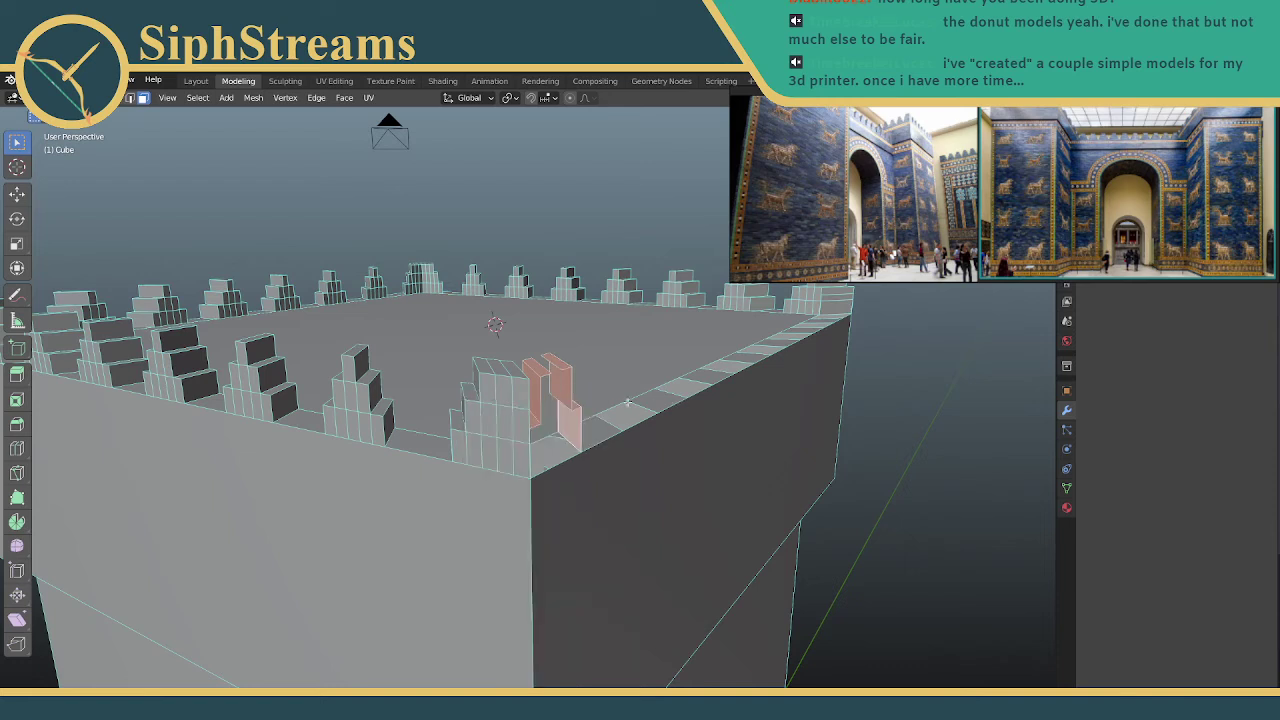
{"action": "key", "text": "x"}
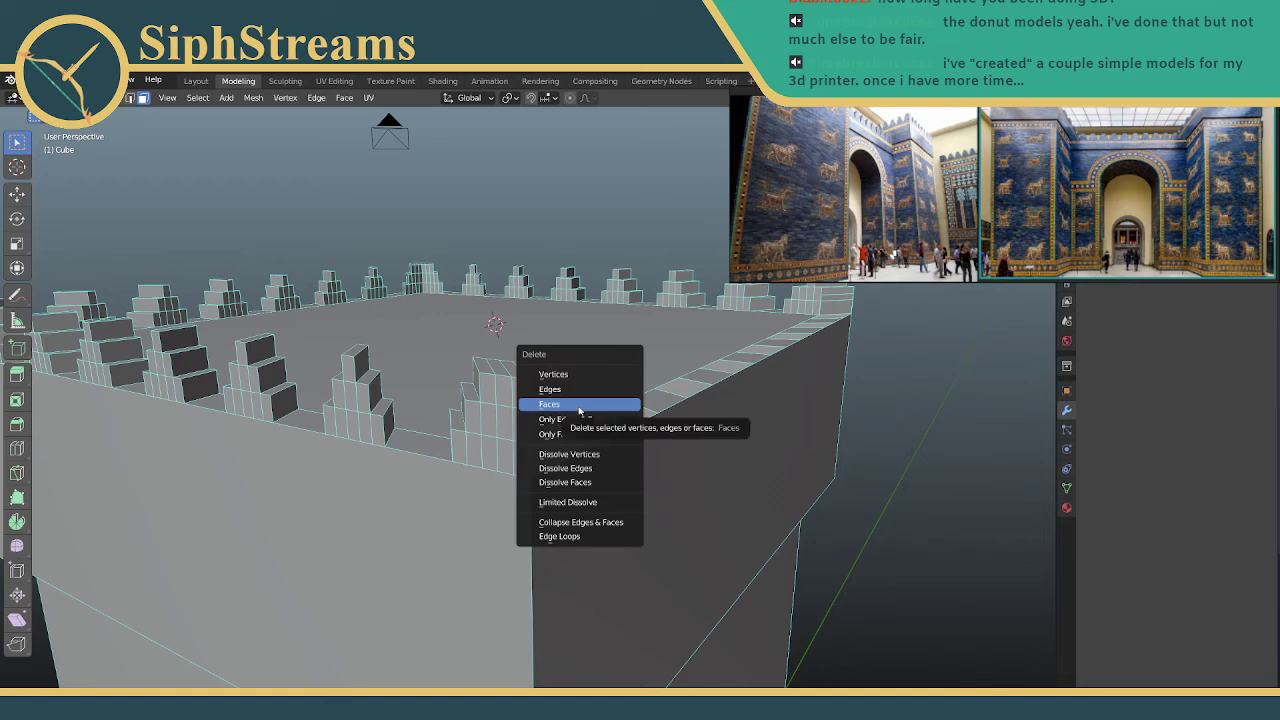
{"action": "left_click", "coordinate": [578, 408]}
Switch to edge selection and fill the rim gap at the cleaned corner and the next gap along with new faces
{"action": "middle_click_drag", "start_coordinate": [578, 410], "coordinate": [550, 442]}
{"action": "key", "text": "2"}
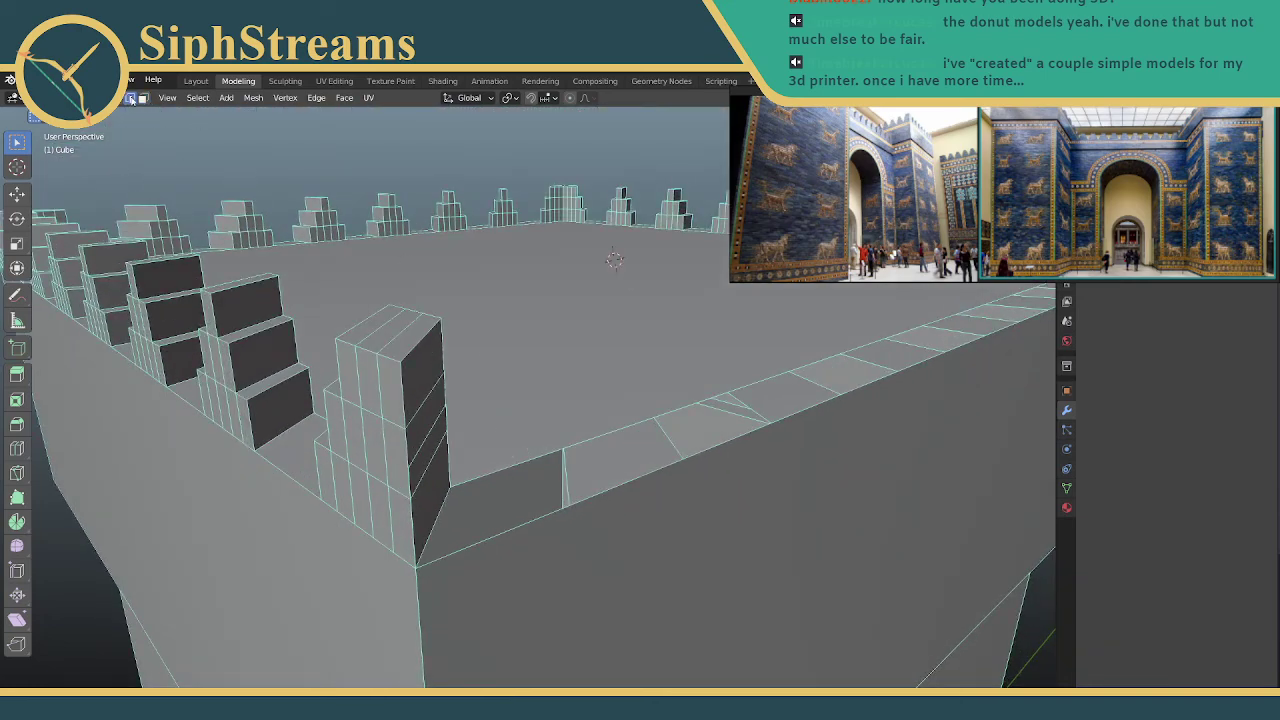
{"action": "left_click", "coordinate": [441, 512]}
{"action": "key", "text": "f"}
{"action": "middle_click_drag", "start_coordinate": [749, 449], "coordinate": [700, 454]}
{"action": "left_click", "coordinate": [708, 427]}
{"action": "left_click", "coordinate": [651, 462], "text": "shift"}
{"action": "left_click", "coordinate": [717, 491], "text": "shift"}
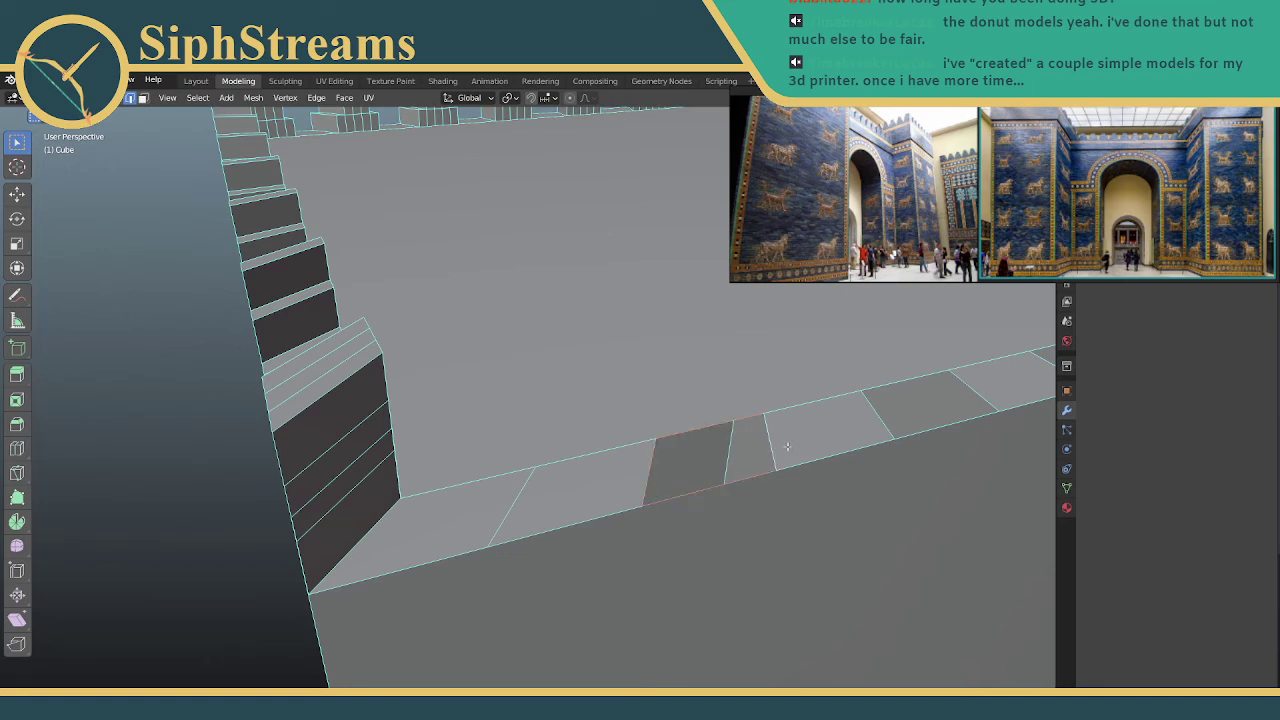
{"action": "key", "text": "f"}
Fill the third and fourth gaps along the rim, counted from the cleaned corner, with faces from their border edges
{"action": "middle_click_drag", "start_coordinate": [865, 451], "coordinate": [514, 466]}
{"action": "left_click", "coordinate": [512, 457]}
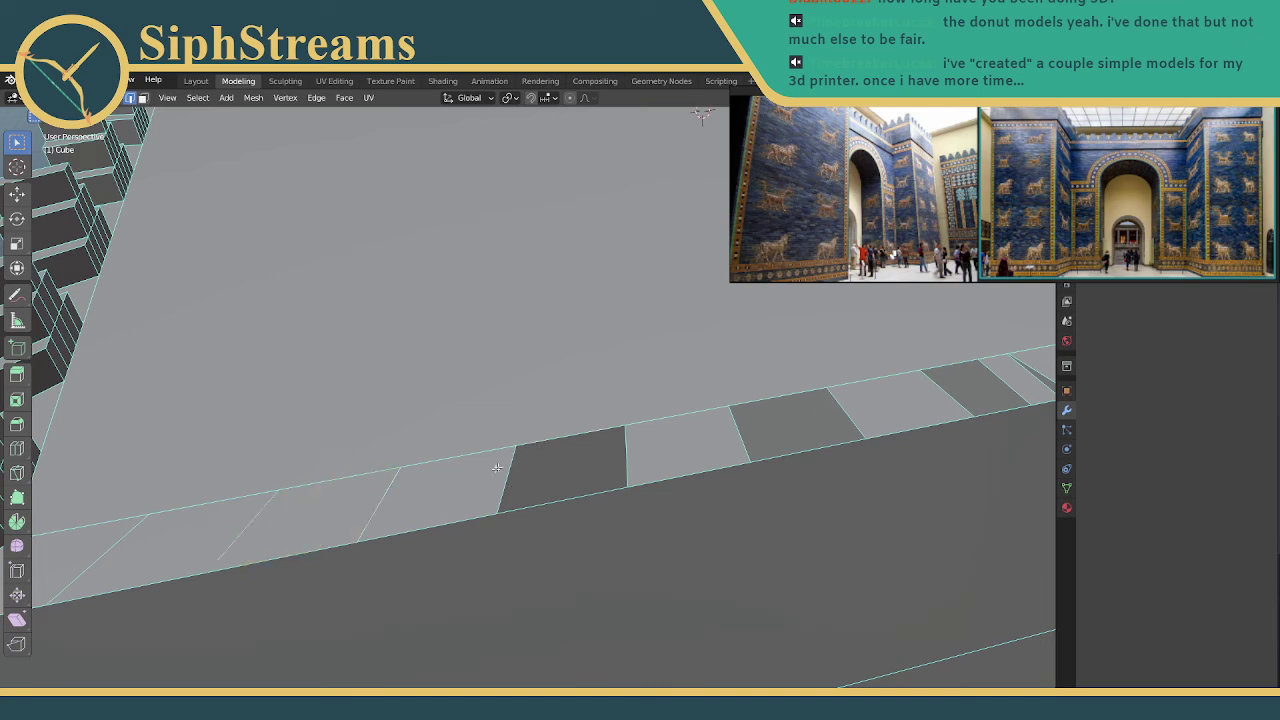
{"action": "left_click", "coordinate": [522, 449]}
{"action": "left_click", "coordinate": [627, 467], "text": "shift"}
{"action": "key", "text": "f"}
{"action": "key", "text": "alt+a"}
{"action": "left_click", "coordinate": [768, 406]}
{"action": "left_click", "coordinate": [760, 443], "text": "shift"}
{"action": "left_click", "coordinate": [805, 451], "text": "shift"}
{"action": "left_click", "coordinate": [868, 424], "text": "shift"}
{"action": "key", "text": "f"}
Fill the fifth and sixth gaps along the same rim side with faces
{"action": "middle_click_drag", "start_coordinate": [868, 424], "coordinate": [588, 413]}
{"action": "key", "text": "alt+a"}
{"action": "left_click", "coordinate": [568, 428]}
{"action": "left_click", "coordinate": [520, 460], "text": "shift"}
{"action": "left_click", "coordinate": [606, 471], "text": "shift"}
{"action": "key", "text": "f"}
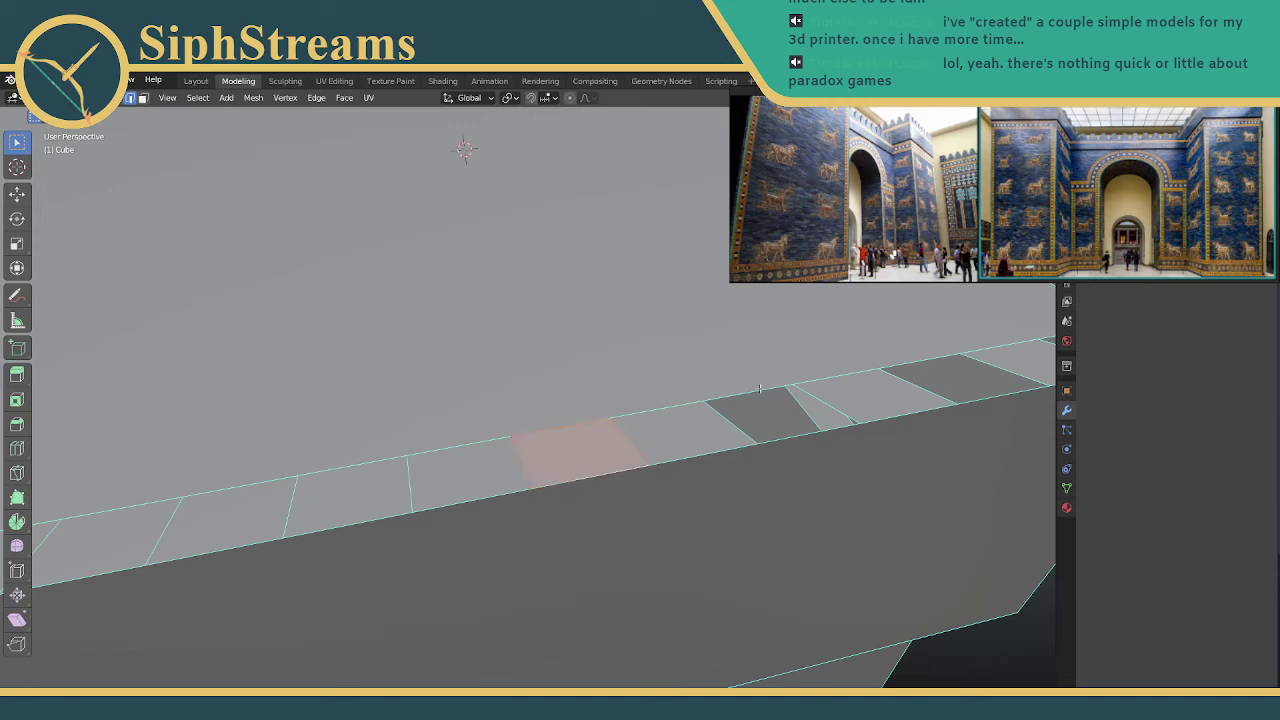
{"action": "left_click", "coordinate": [745, 395]}
{"action": "left_click", "coordinate": [810, 436], "text": "shift"}
{"action": "key", "text": "f"}
Fill the last two rim gaps, including the one at the far corner, with faces
{"action": "middle_click_drag", "start_coordinate": [886, 423], "coordinate": [443, 412]}
{"action": "left_click", "coordinate": [558, 426]}
{"action": "left_click", "coordinate": [532, 454], "text": "shift"}
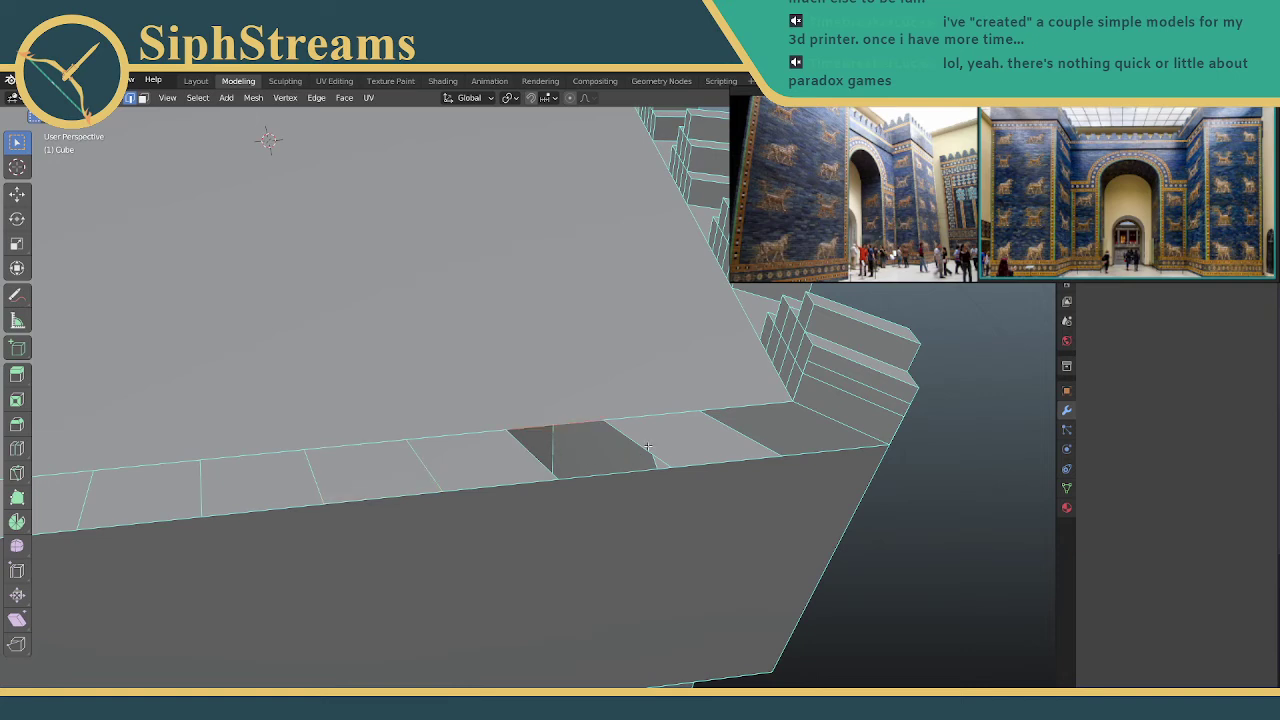
{"action": "left_click", "coordinate": [625, 471], "text": "shift"}
{"action": "key", "text": "f"}
{"action": "left_click", "coordinate": [753, 412]}
{"action": "left_click", "coordinate": [818, 453], "text": "shift"}
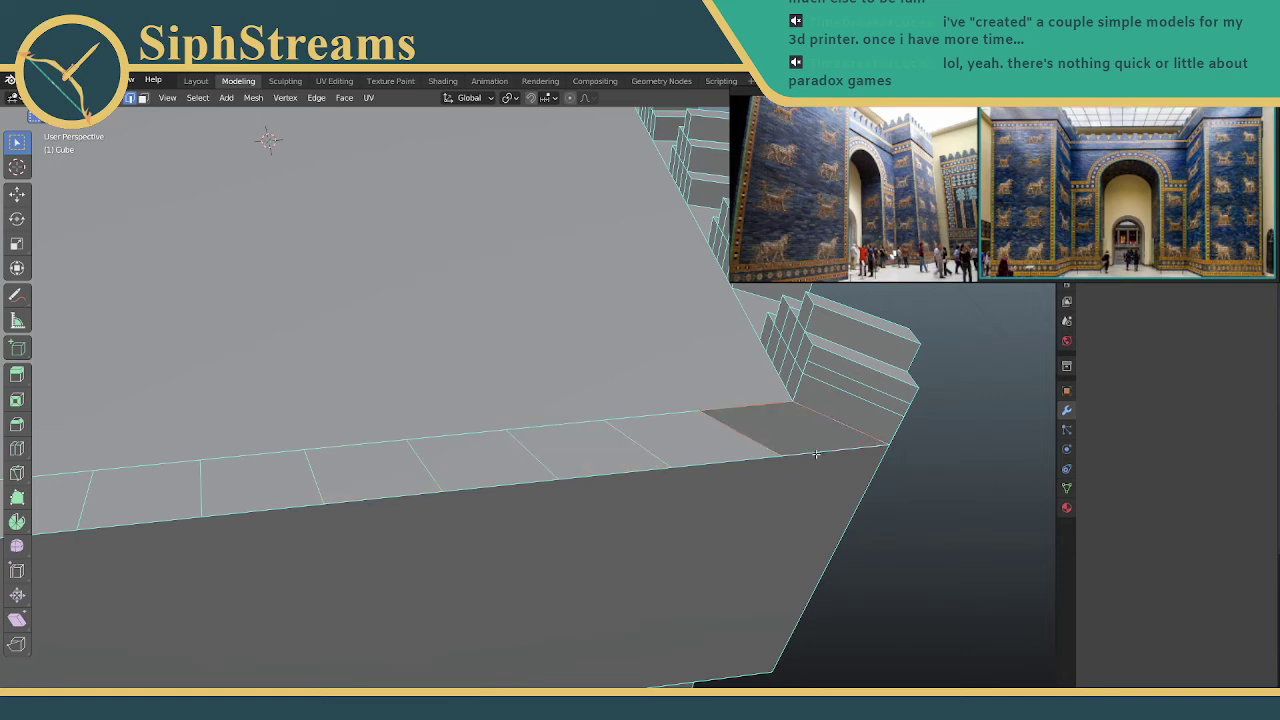
{"action": "key", "text": "f"}
Select every other face along the refilled rim strip, including both corner faces
{"action": "middle_click_drag", "start_coordinate": [195, 386], "coordinate": [510, 433]}
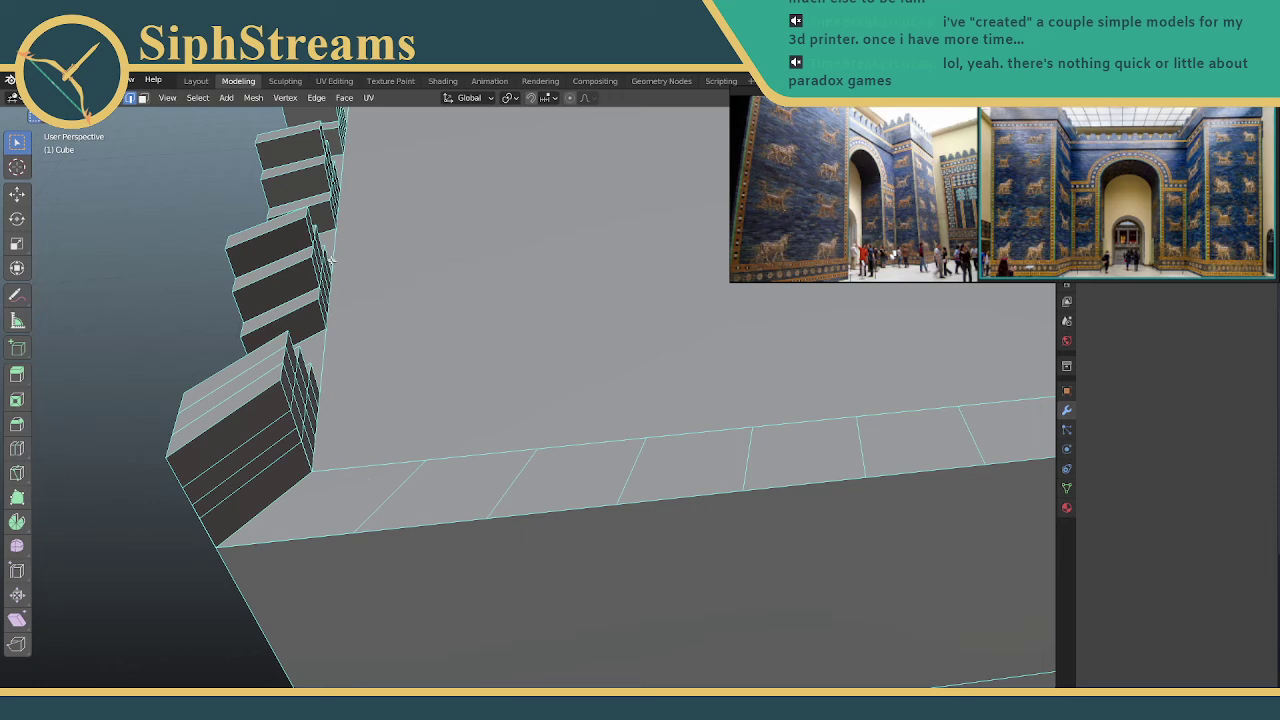
{"action": "left_click", "coordinate": [143, 97]}
{"action": "left_click", "coordinate": [312, 512]}
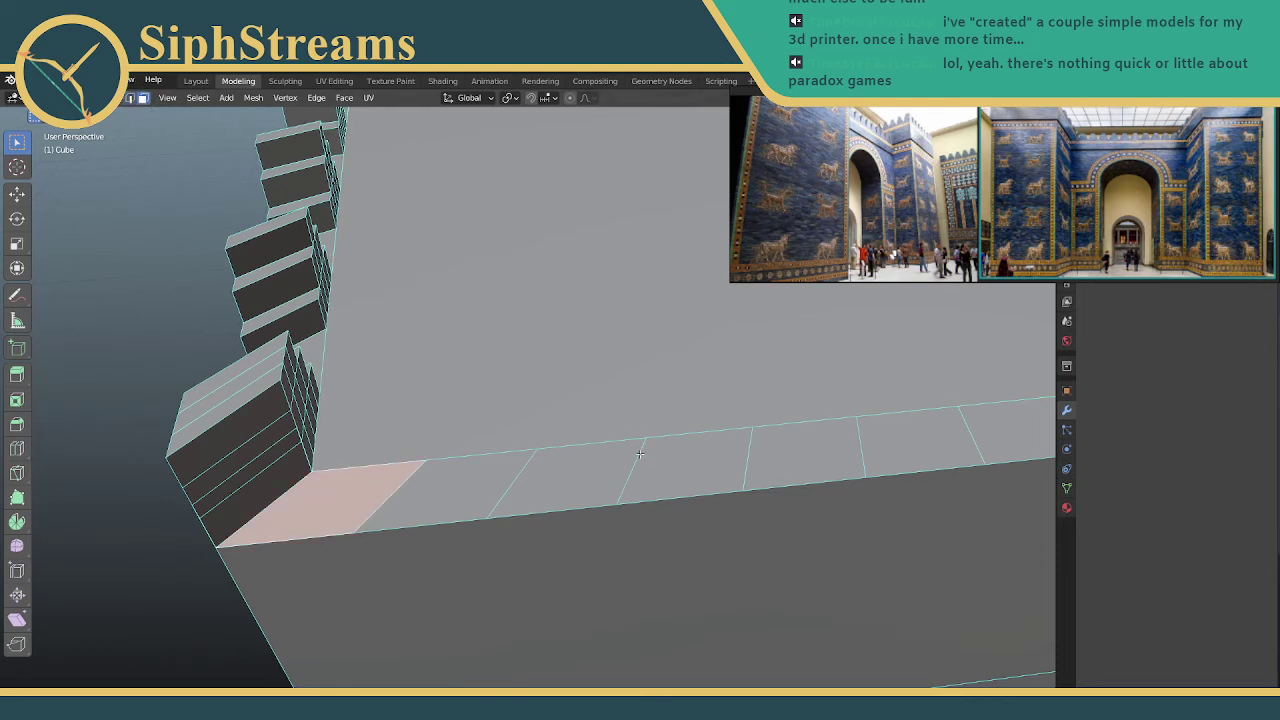
{"action": "middle_click_drag", "start_coordinate": [640, 452], "coordinate": [640, 452]}
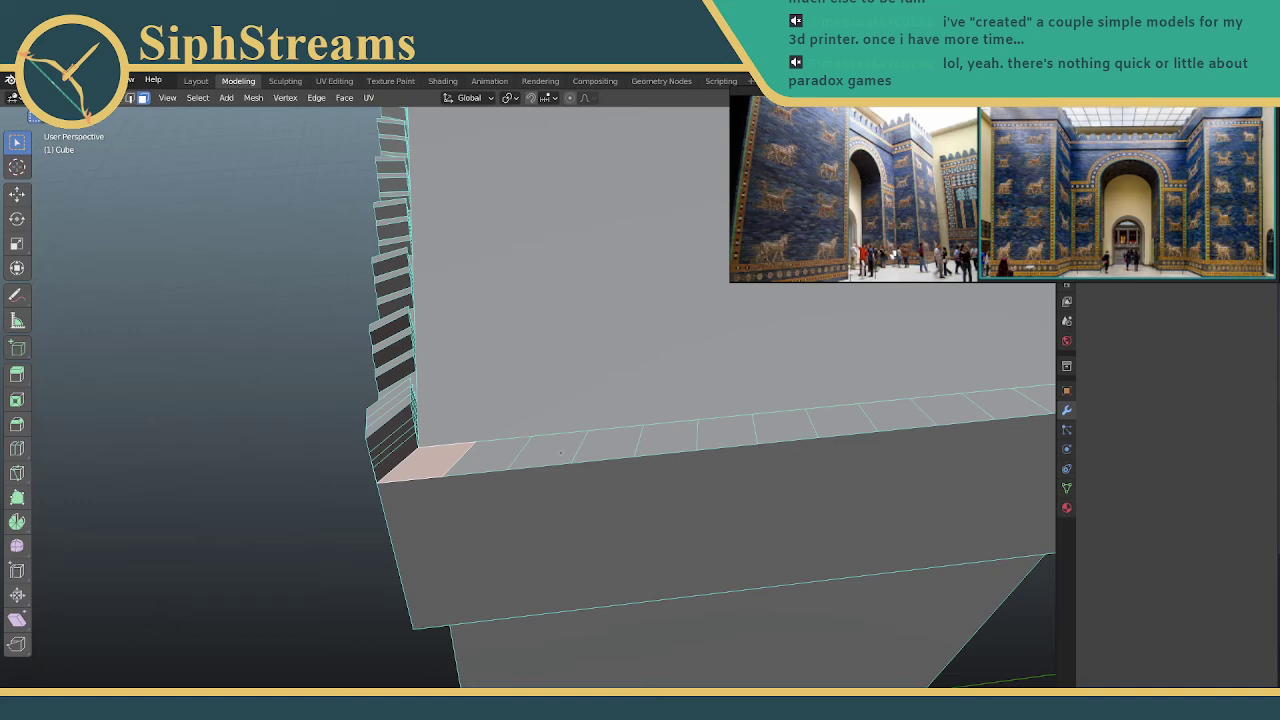
{"action": "left_click", "coordinate": [548, 450], "text": "shift"}
{"action": "left_click", "coordinate": [681, 432], "text": "shift"}
{"action": "scroll", "coordinate": [806, 392], "scroll_direction": "down", "scroll_amount": 4}
{"action": "scroll", "coordinate": [790, 398], "scroll_direction": "up", "scroll_amount": 1}
{"action": "middle_click_drag", "start_coordinate": [789, 390], "coordinate": [653, 421], "text": "shift"}
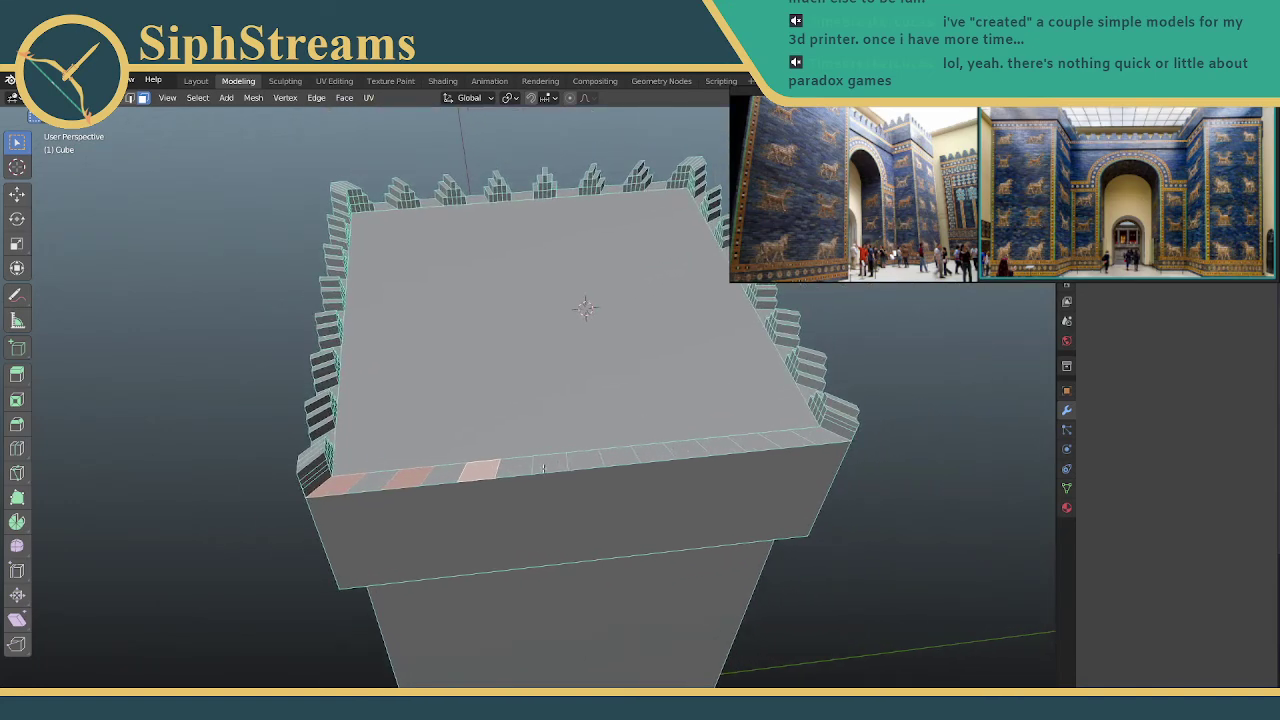
{"action": "left_click", "coordinate": [547, 461]}
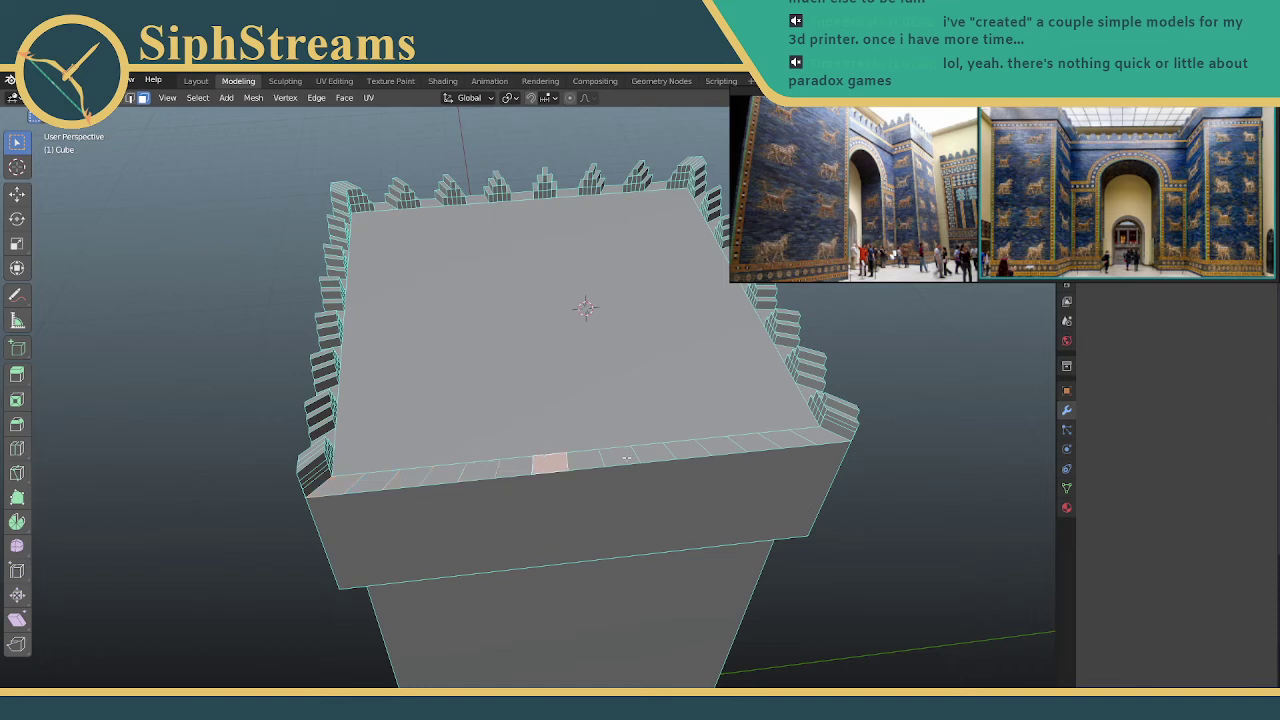
{"action": "left_click", "coordinate": [626, 458], "text": "shift"}
{"action": "key", "text": "shift+ctrl+KP_Add"}
{"action": "key", "text": "shift+ctrl+KP_Add"}
{"action": "key", "text": "shift+ctrl+KP_Add"}
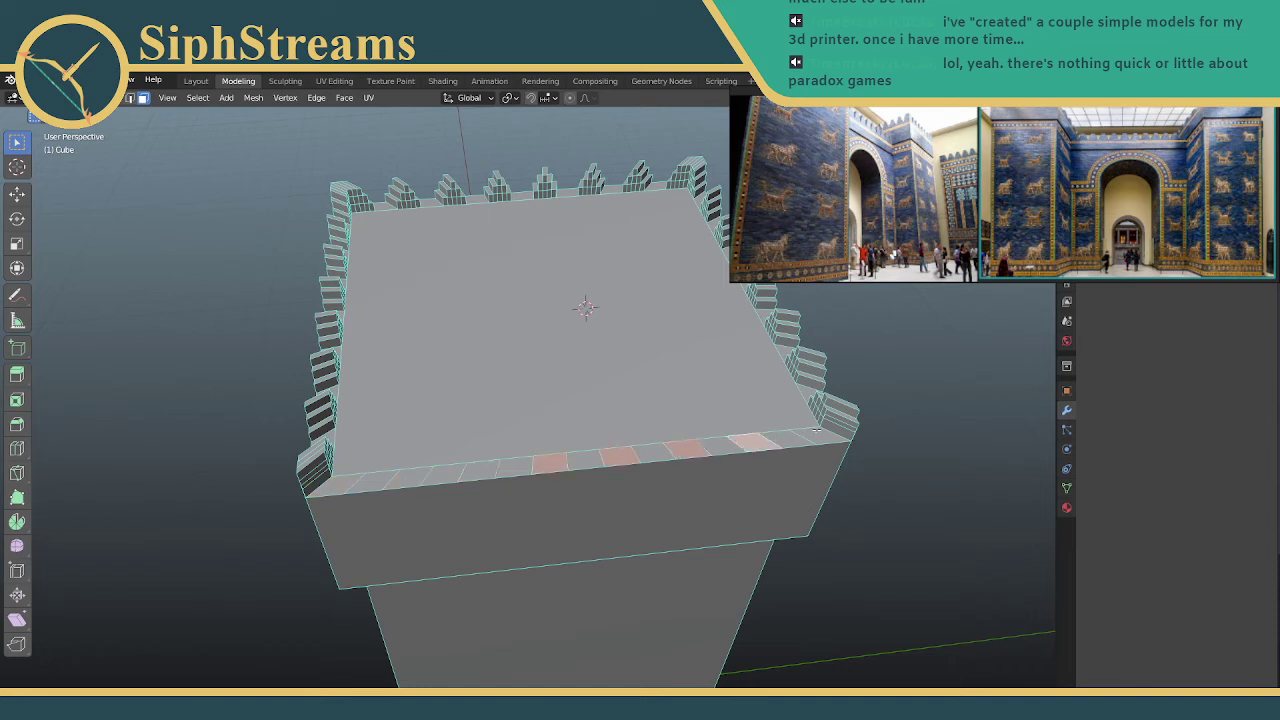
{"action": "left_click", "coordinate": [492, 465], "text": "shift"}
{"action": "left_click", "coordinate": [424, 477], "text": "shift"}
{"action": "left_click", "coordinate": [354, 481], "text": "shift"}
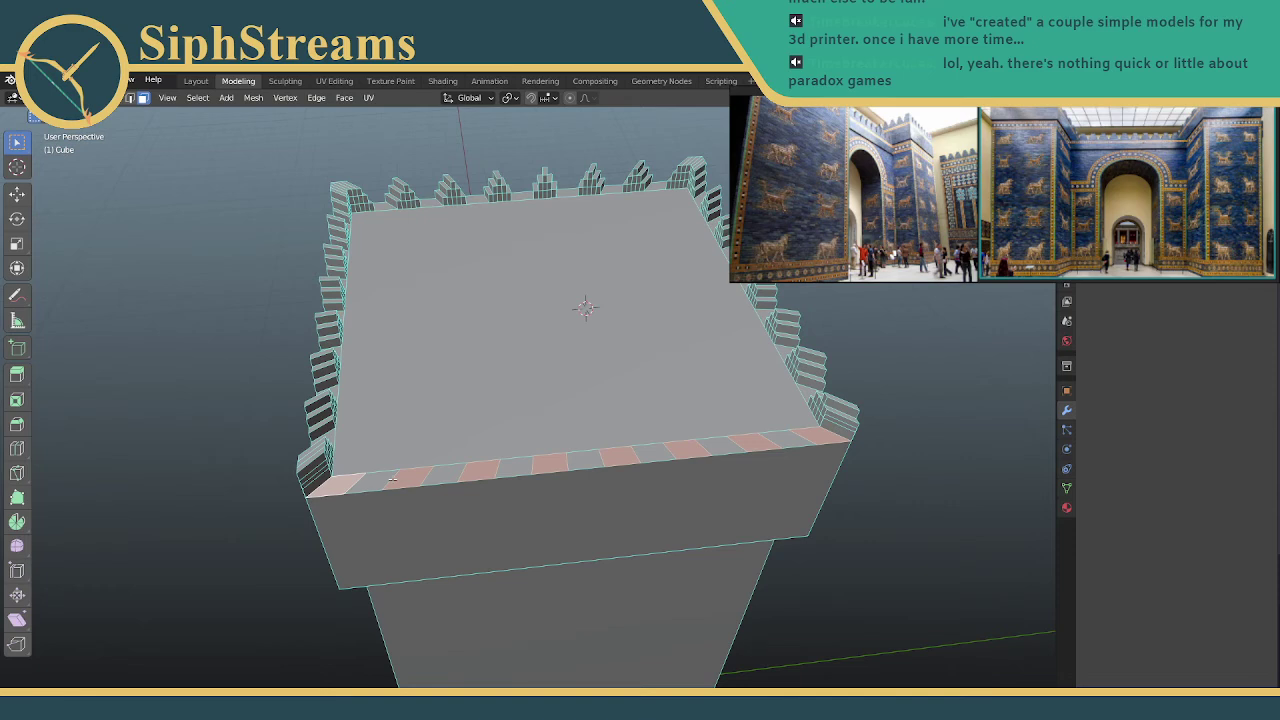
{"action": "scroll", "coordinate": [392, 480], "scroll_direction": "up", "scroll_amount": 2}
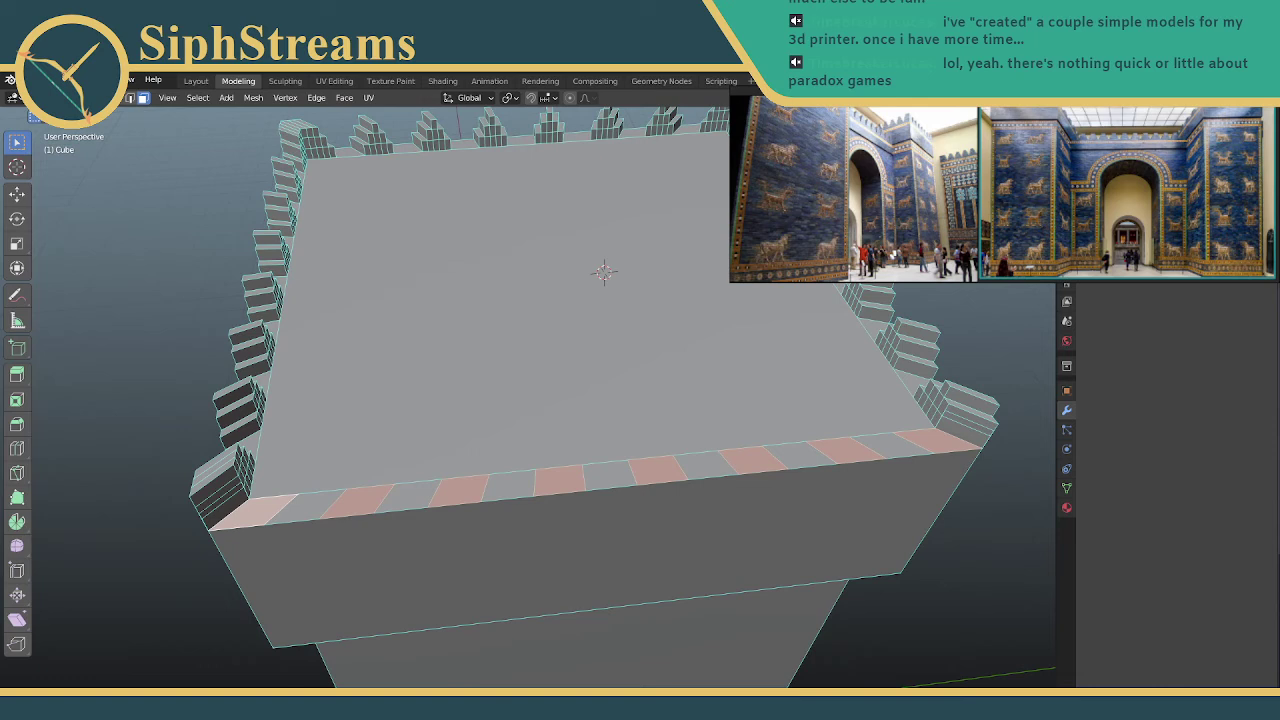
{"action": "middle_click_drag", "start_coordinate": [290, 483], "coordinate": [331, 435]}
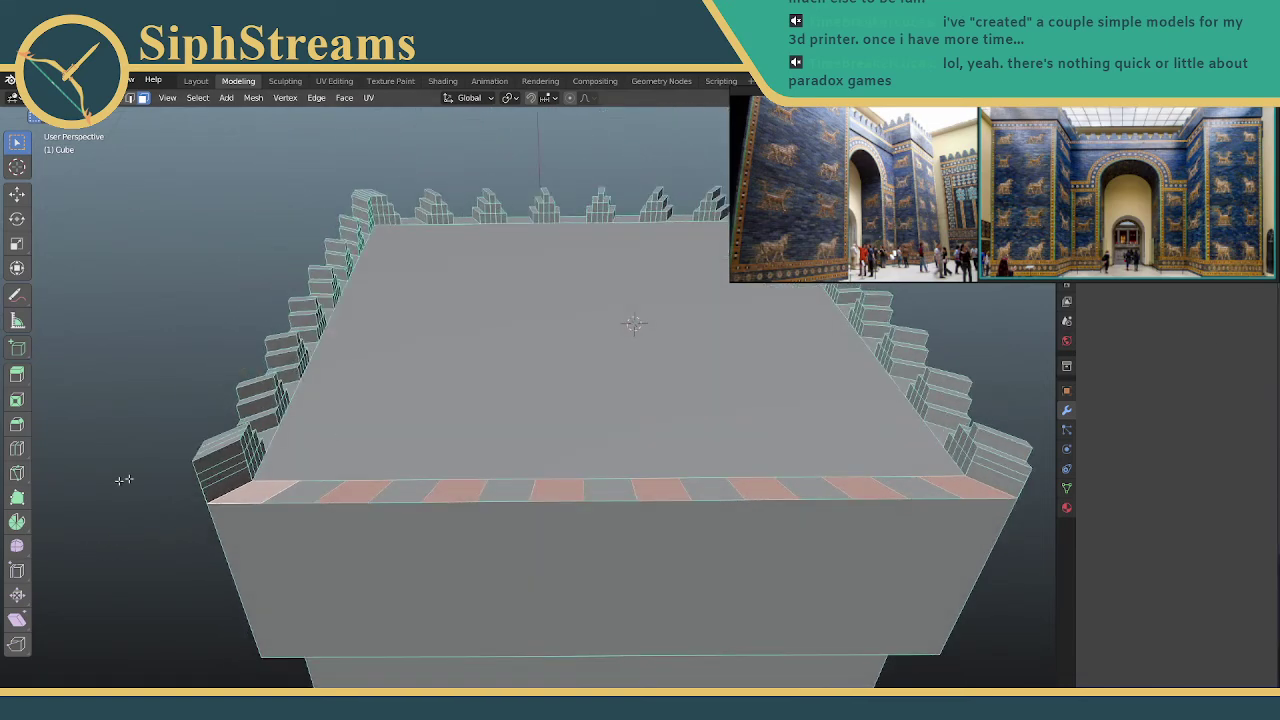
{"action": "right_click", "coordinate": [254, 492]}
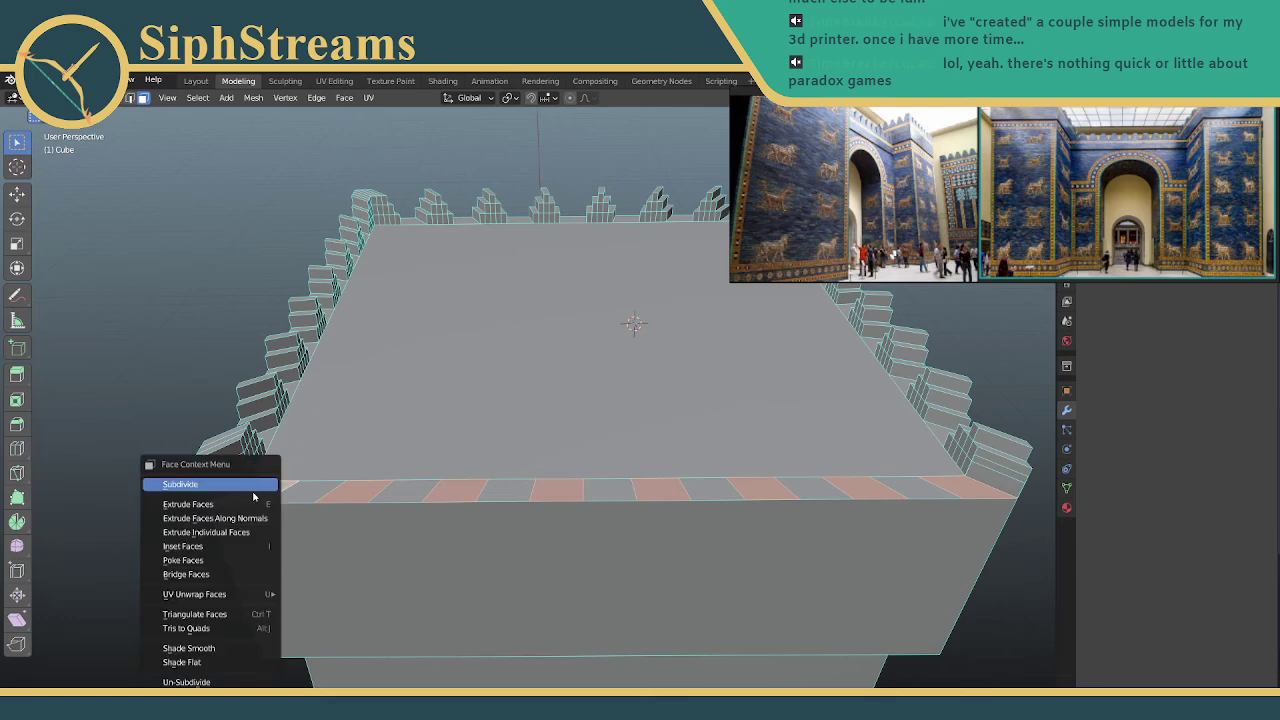
{"action": "left_click", "coordinate": [426, 467]}
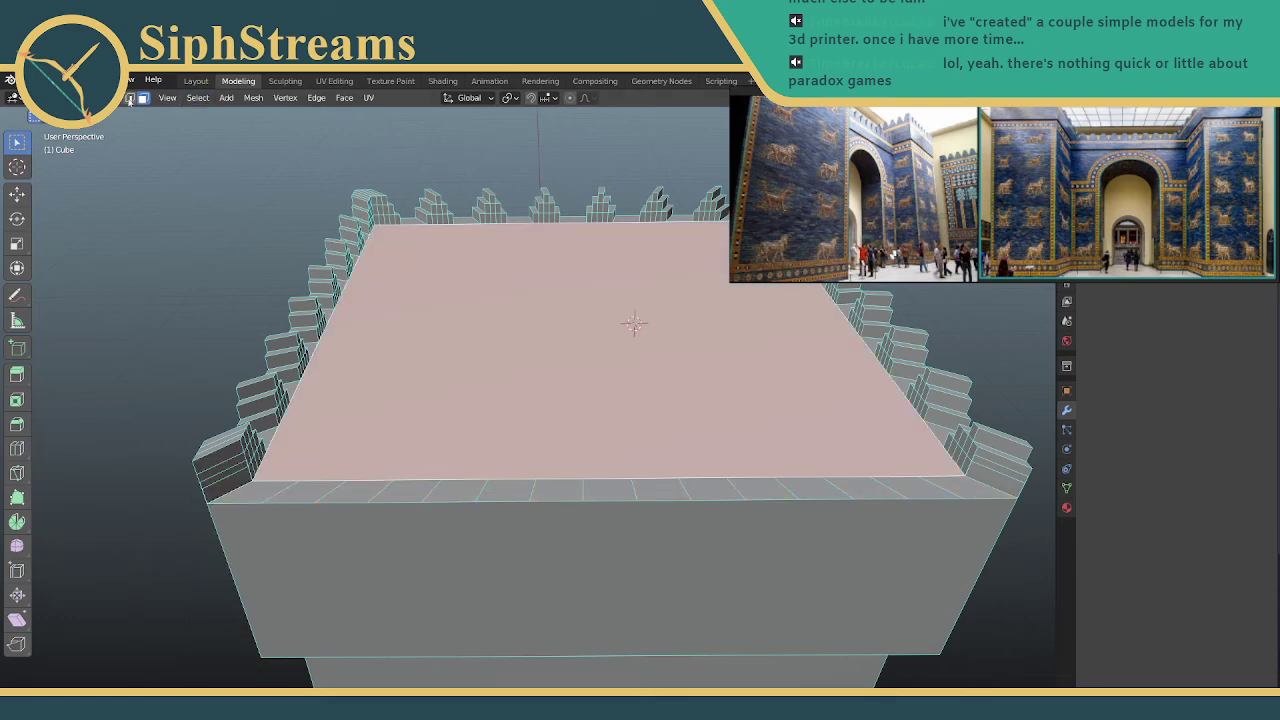
Select the inner and outer edges of every other face along the refilled rim side and subdivide them
{"action": "left_click", "coordinate": [130, 97]}
{"action": "key", "text": "alt+a"}
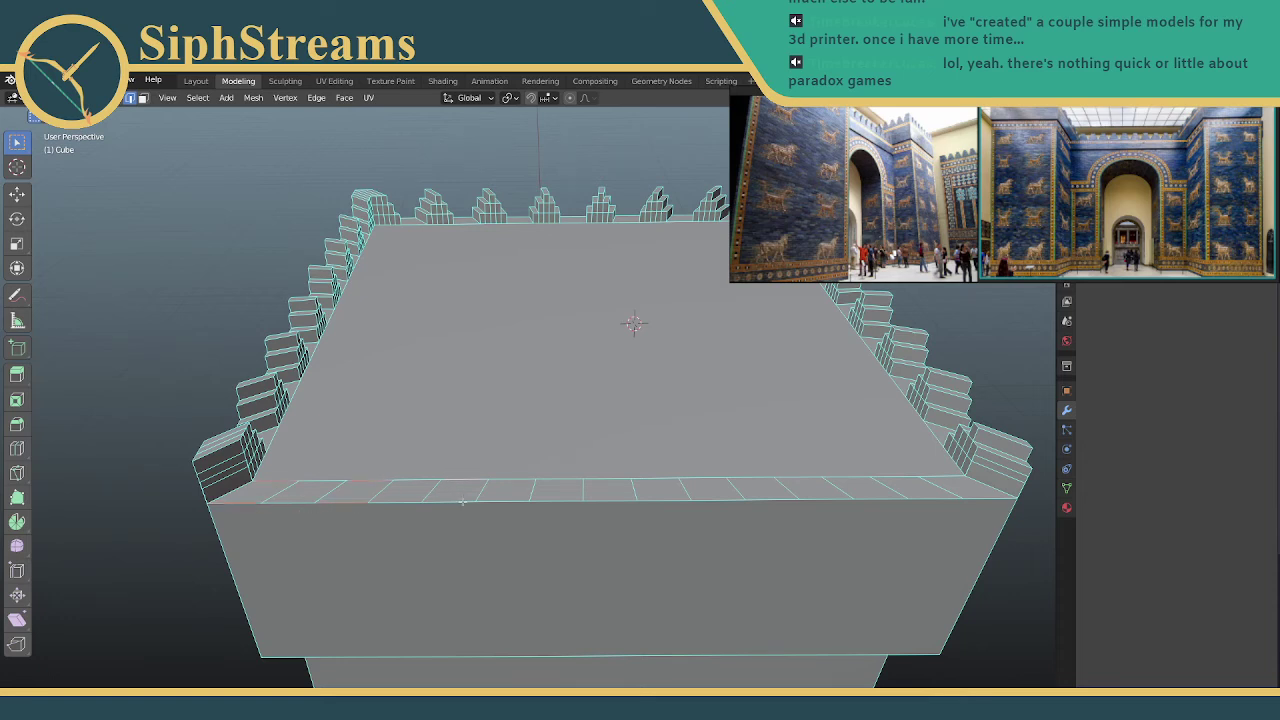
{"action": "left_click", "coordinate": [559, 480], "text": "shift"}
{"action": "left_click", "coordinate": [660, 481], "text": "shift"}
{"action": "left_click", "coordinate": [668, 502], "text": "shift"}
{"action": "left_click", "coordinate": [762, 503], "text": "shift"}
{"action": "left_click", "coordinate": [757, 480], "text": "shift"}
{"action": "left_click", "coordinate": [846, 478], "text": "shift"}
{"action": "left_click", "coordinate": [885, 500], "text": "shift"}
{"action": "left_click", "coordinate": [974, 497], "text": "shift"}
{"action": "left_click", "coordinate": [948, 476], "text": "shift"}
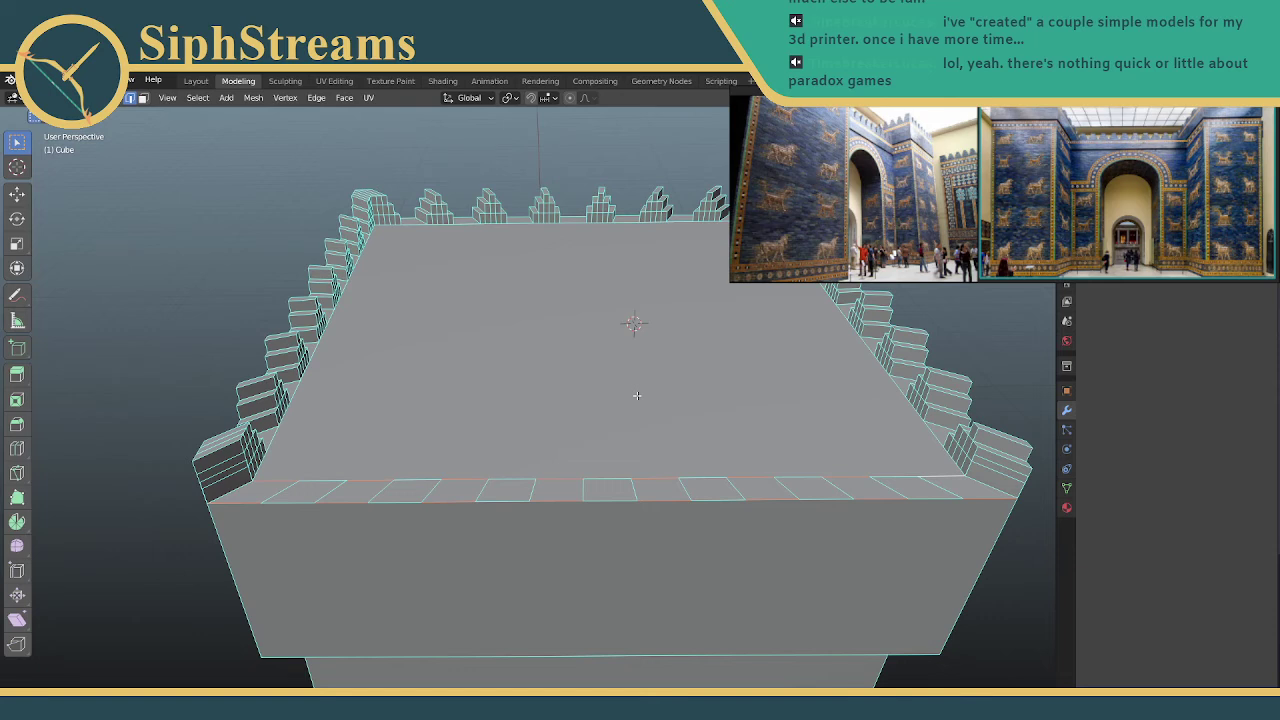
{"action": "right_click", "coordinate": [449, 489]}
{"action": "left_click", "coordinate": [425, 336]}
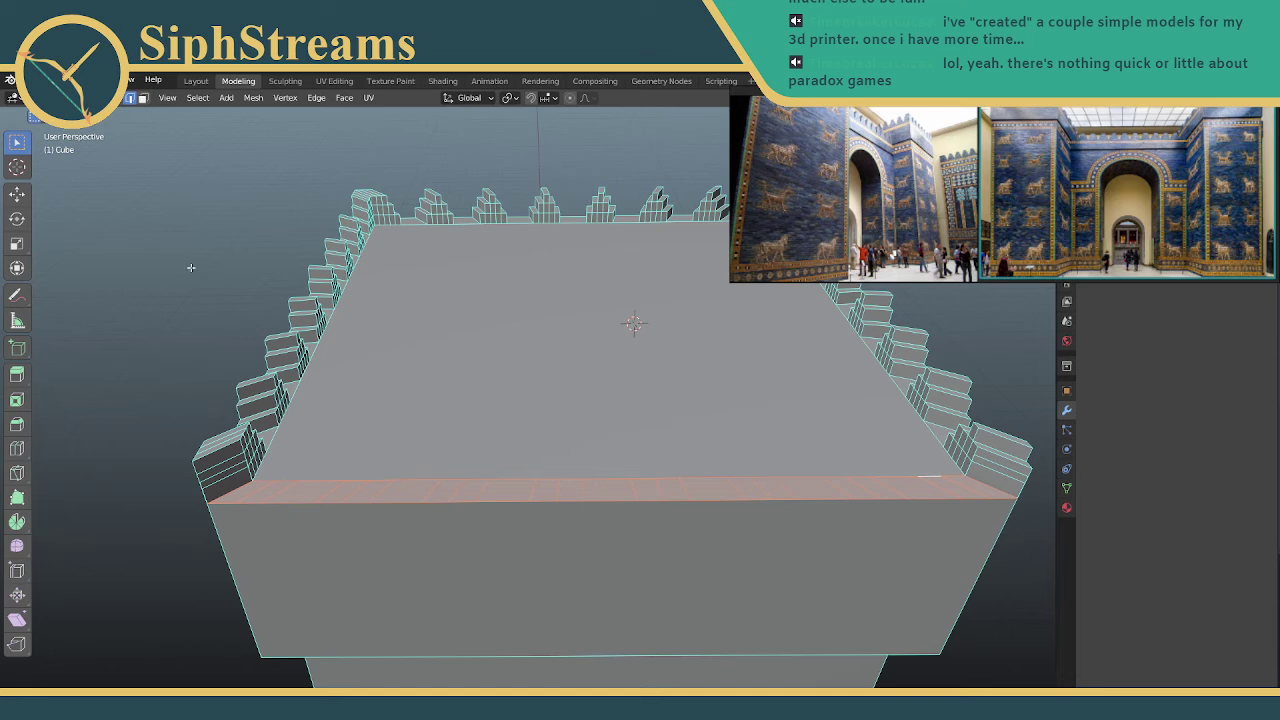
Clear the selection and switch to face selection to inspect the cuts along the subdivided rim strip
{"action": "left_click", "coordinate": [165, 245]}
{"action": "left_click", "coordinate": [144, 98]}
{"action": "left_click", "coordinate": [40, 97]}
{"action": "left_click", "coordinate": [65, 132]}
{"action": "left_click", "coordinate": [40, 97]}
{"action": "left_click", "coordinate": [65, 130]}
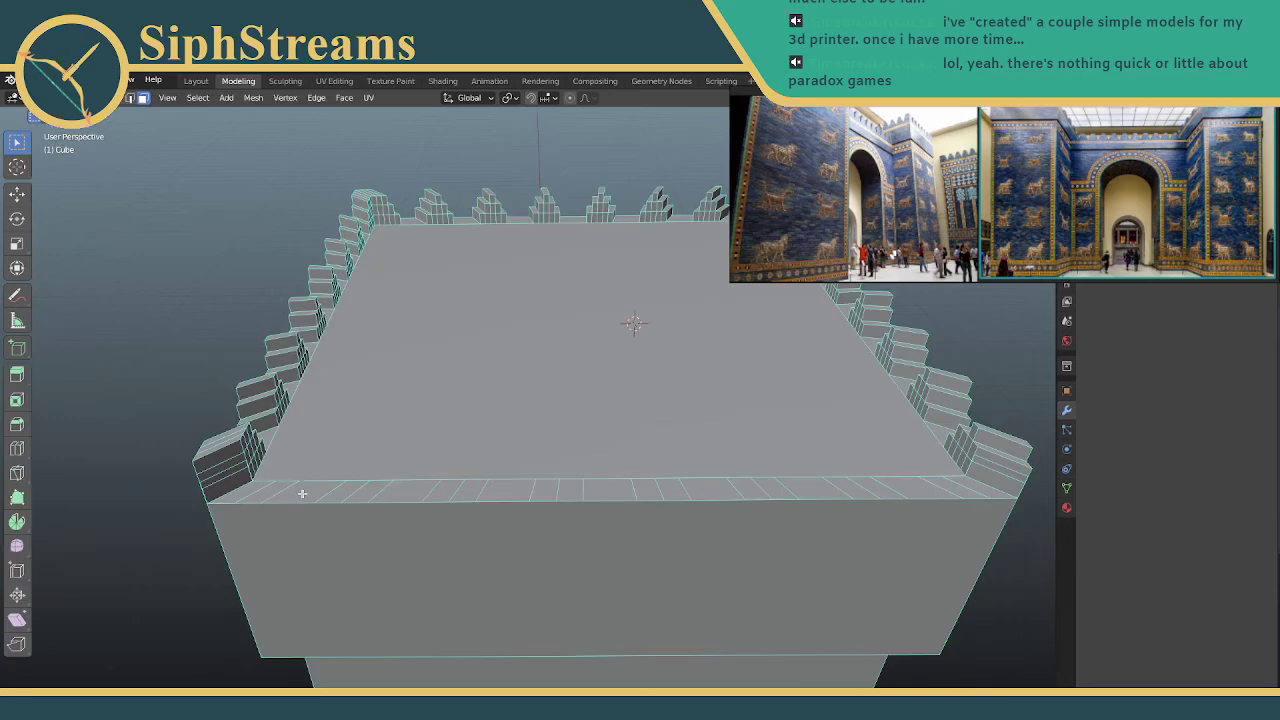
Restore the alternating rim-edge selection from before the subdivision and subdivide those edges again
{"action": "key", "text": "Tab"}
{"action": "key", "text": "Tab"}
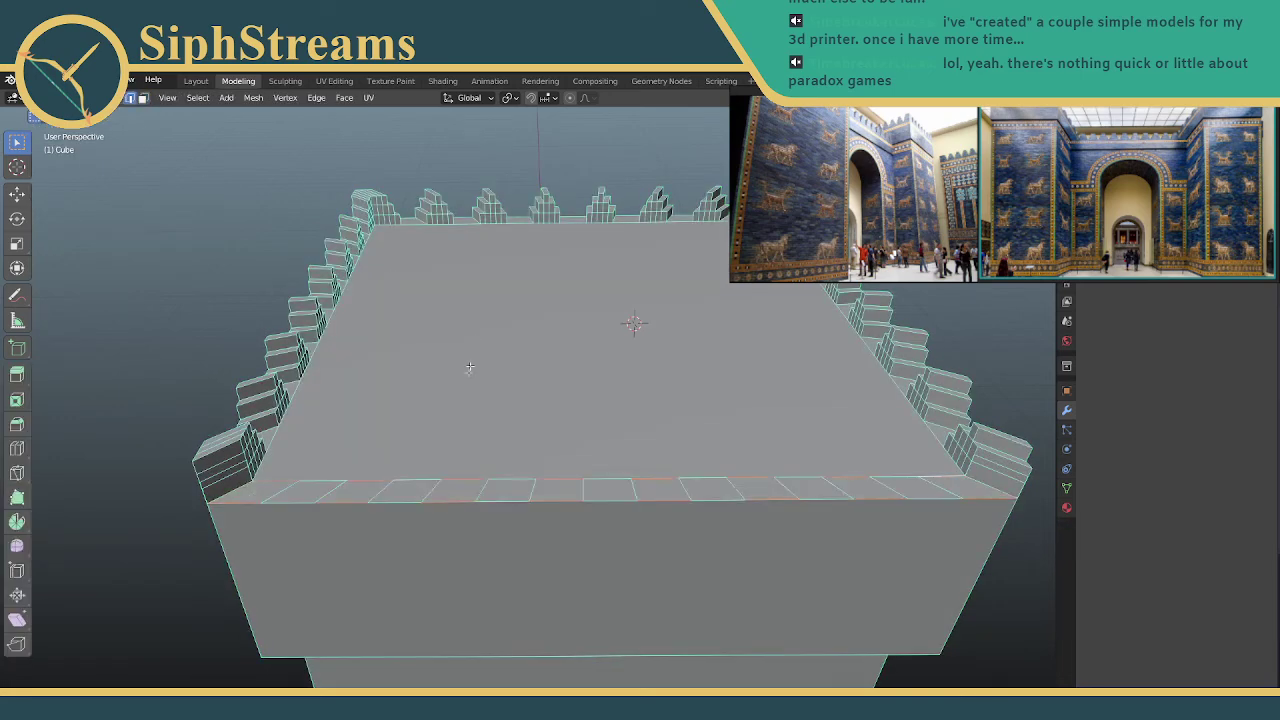
{"action": "right_click", "coordinate": [318, 393]}
{"action": "left_click", "coordinate": [314, 334]}
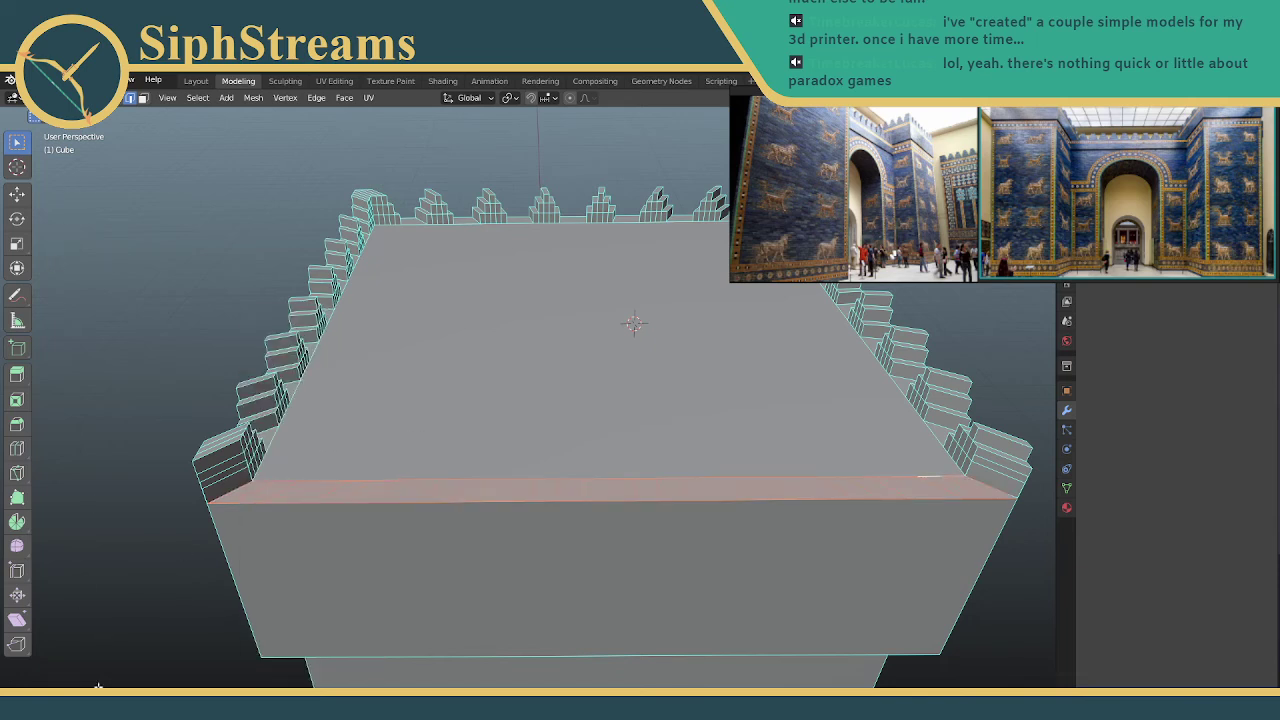
Look through the active tool settings and the sidebar properties of the selected edges for subdivision options
{"action": "left_click", "coordinate": [1066, 300]}
{"action": "key", "text": "n"}
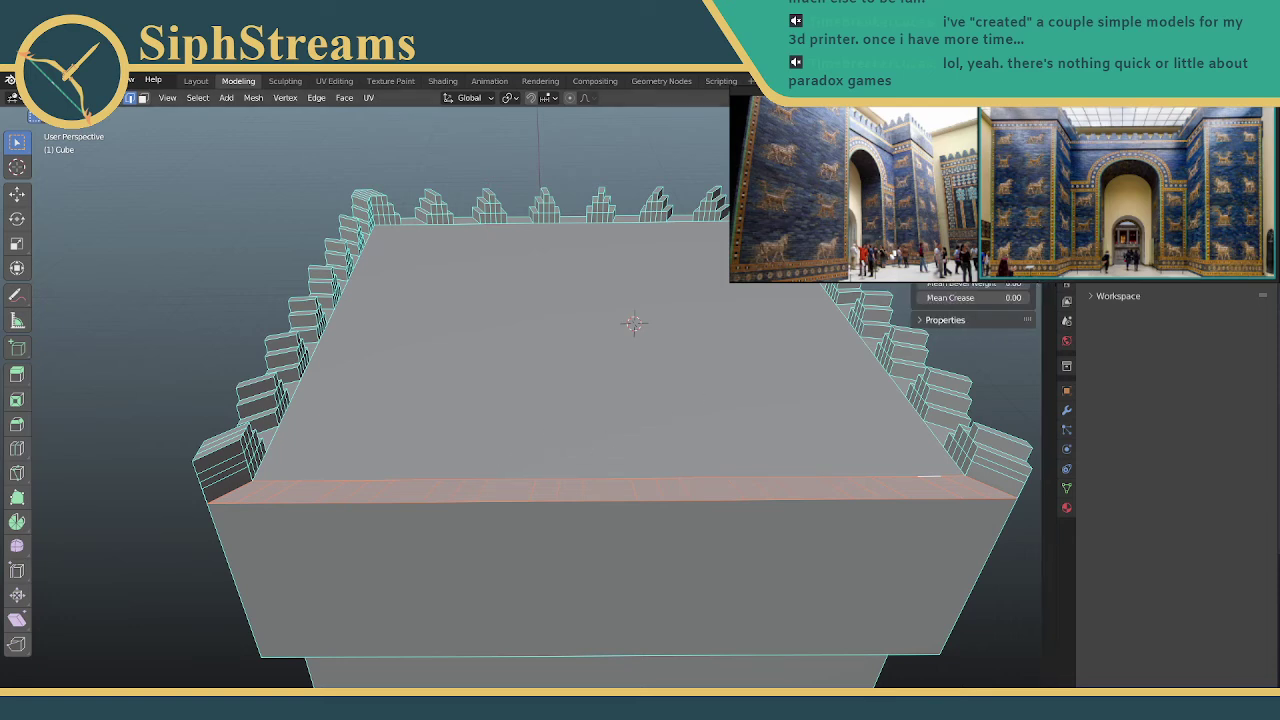
{"action": "left_click", "coordinate": [922, 322]}
{"action": "left_click", "coordinate": [1047, 172]}
{"action": "left_click", "coordinate": [1047, 202]}
{"action": "key", "text": "n"}
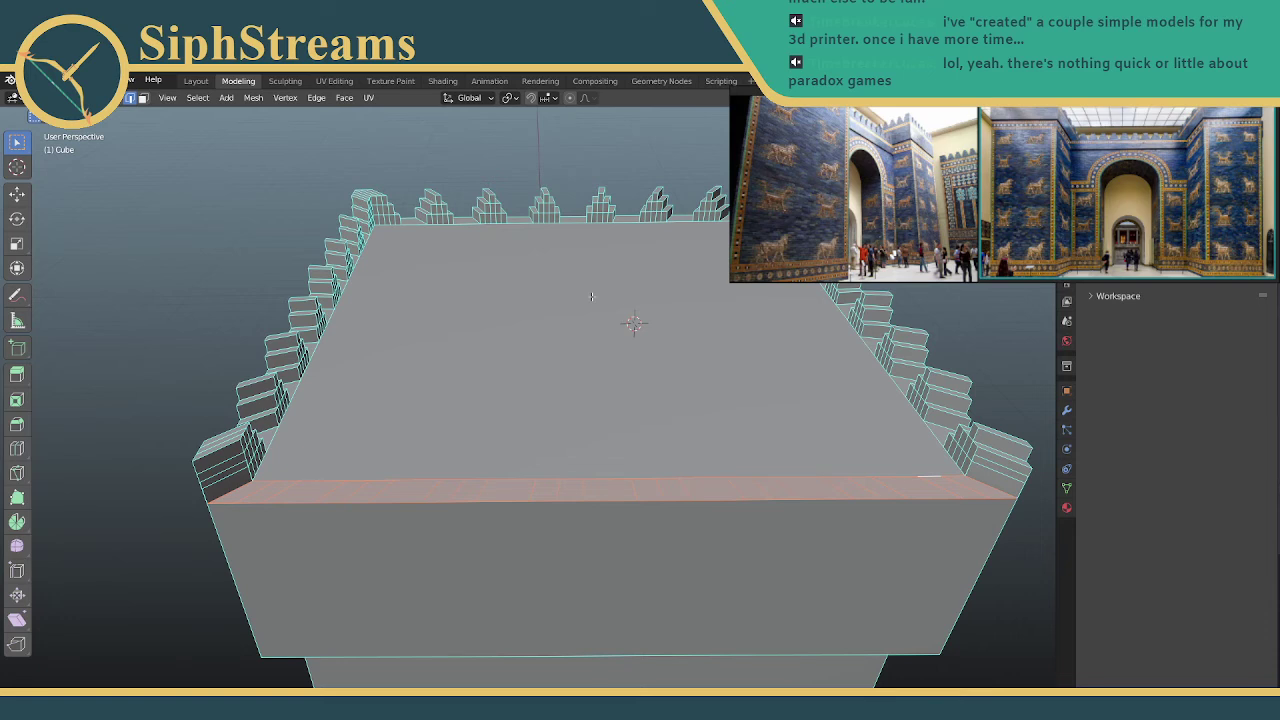
Try Shrink/Fatten on the subdivided rim strip, cancel it, and undo the subdivision
{"action": "key", "text": "alt+s"}
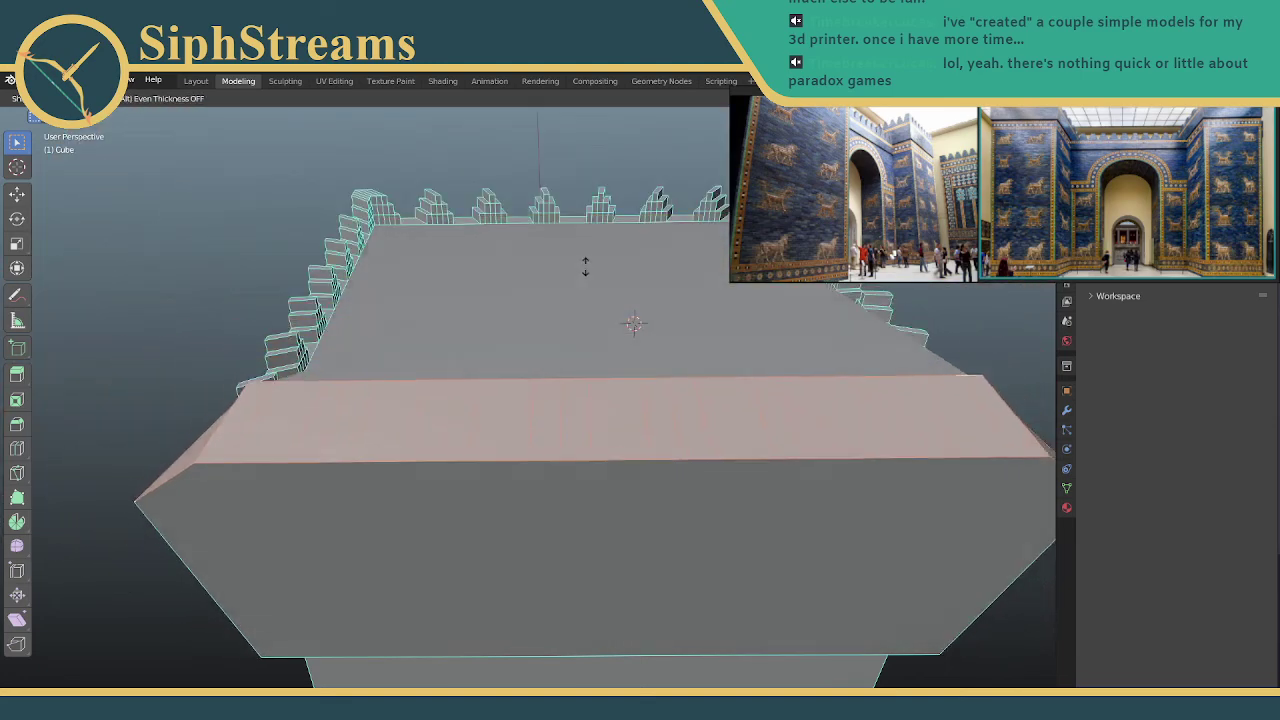
{"action": "right_click", "coordinate": [588, 278]}
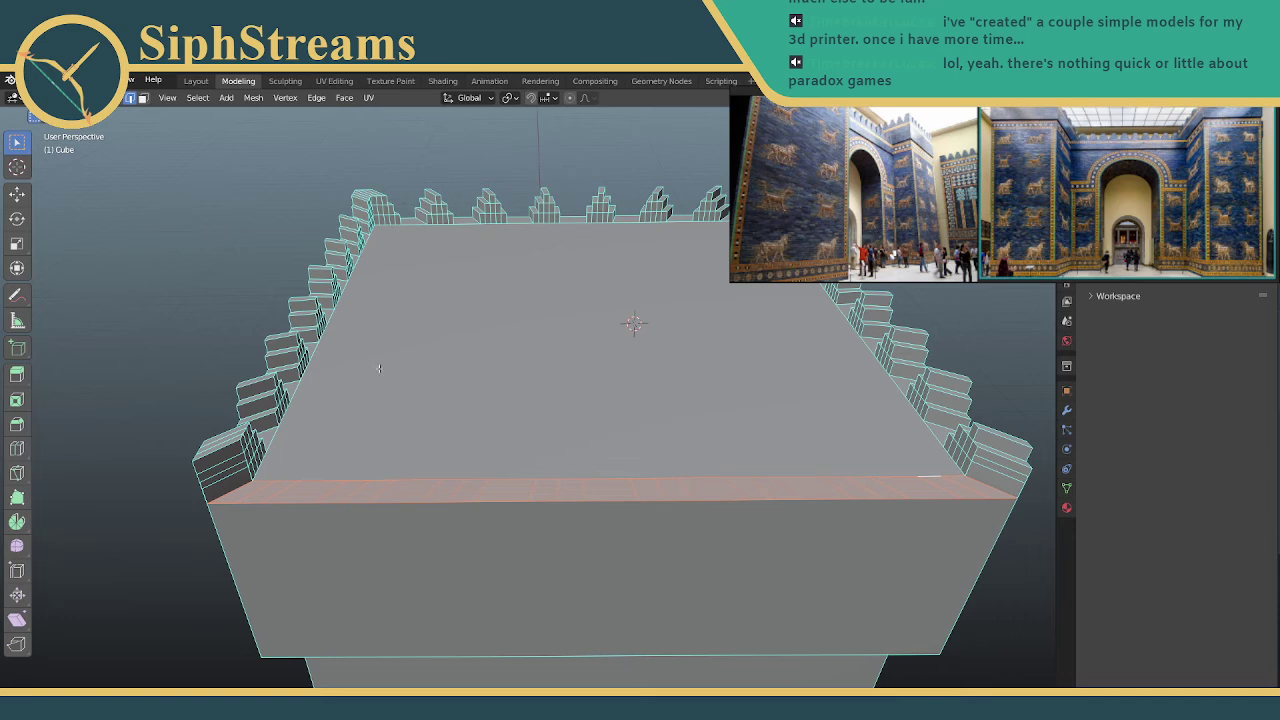
{"action": "scroll", "coordinate": [333, 470], "scroll_direction": "up", "scroll_amount": 3}
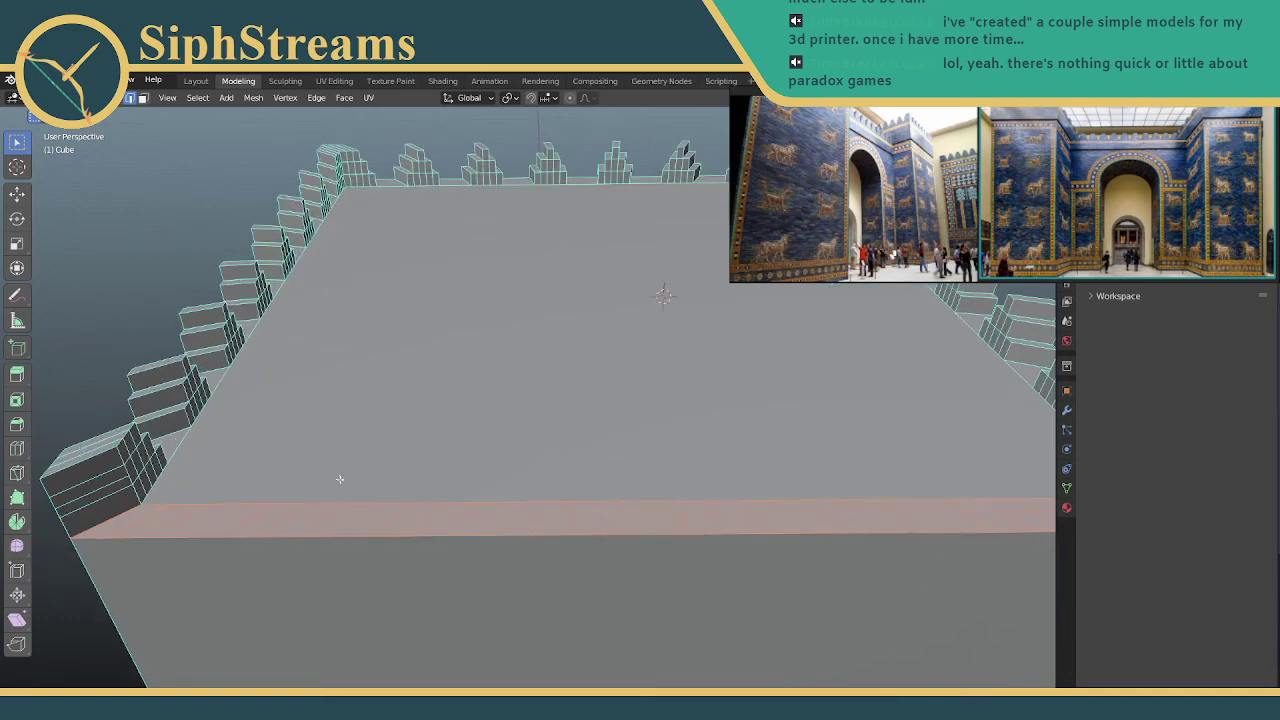
{"action": "key", "text": "ctrl+z"}
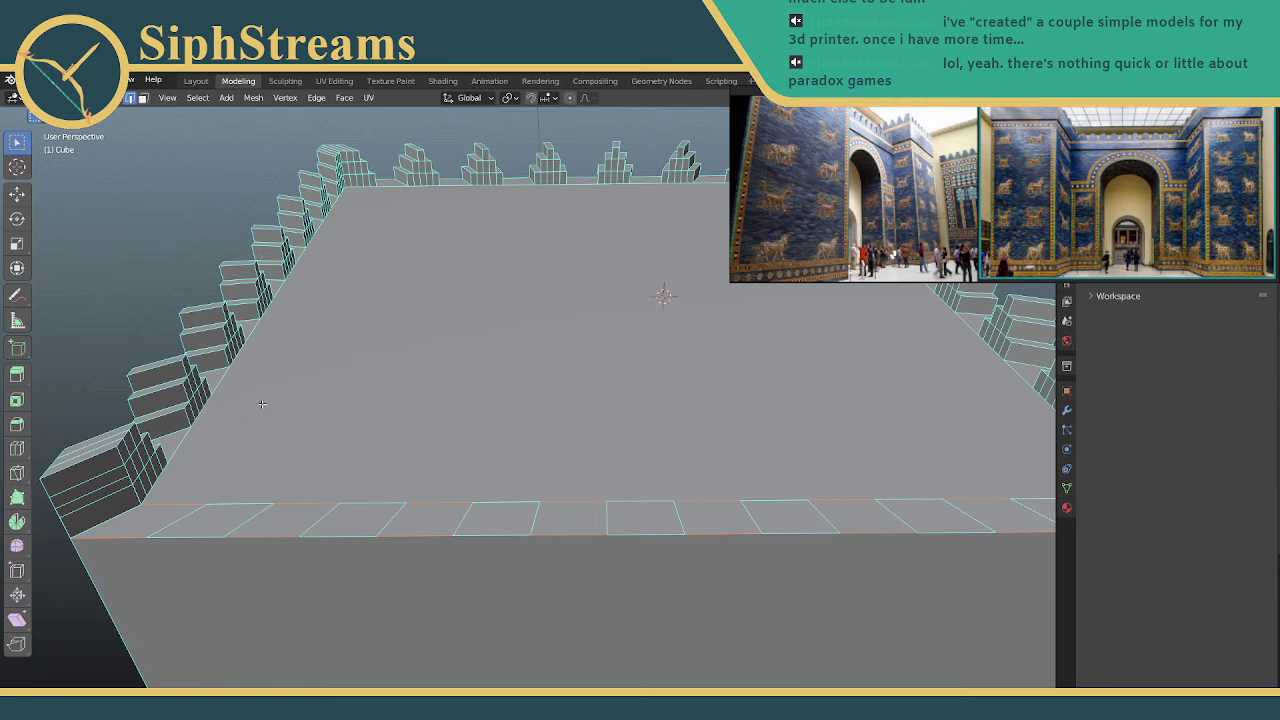
Try subdividing the alternating inner and outer rim edges once more, and undo it
{"action": "middle_click_drag", "start_coordinate": [229, 477], "coordinate": [243, 491]}
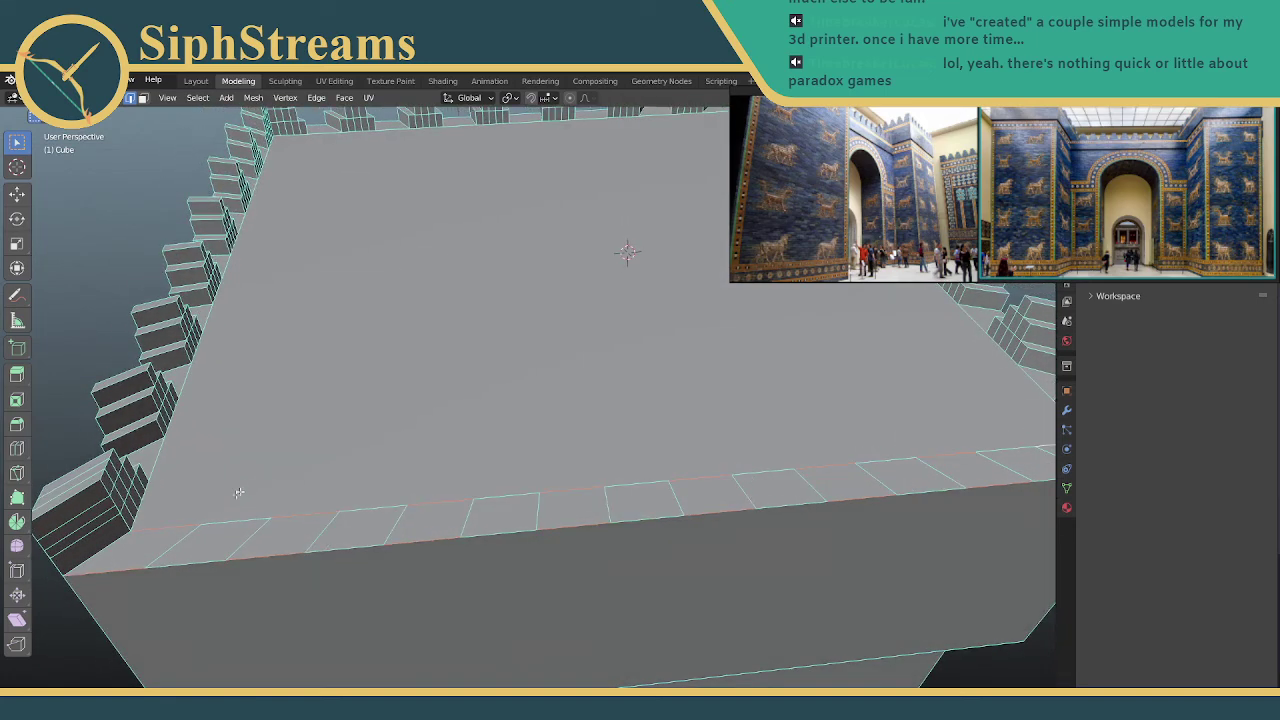
{"action": "middle_click_drag", "start_coordinate": [181, 522], "coordinate": [257, 486]}
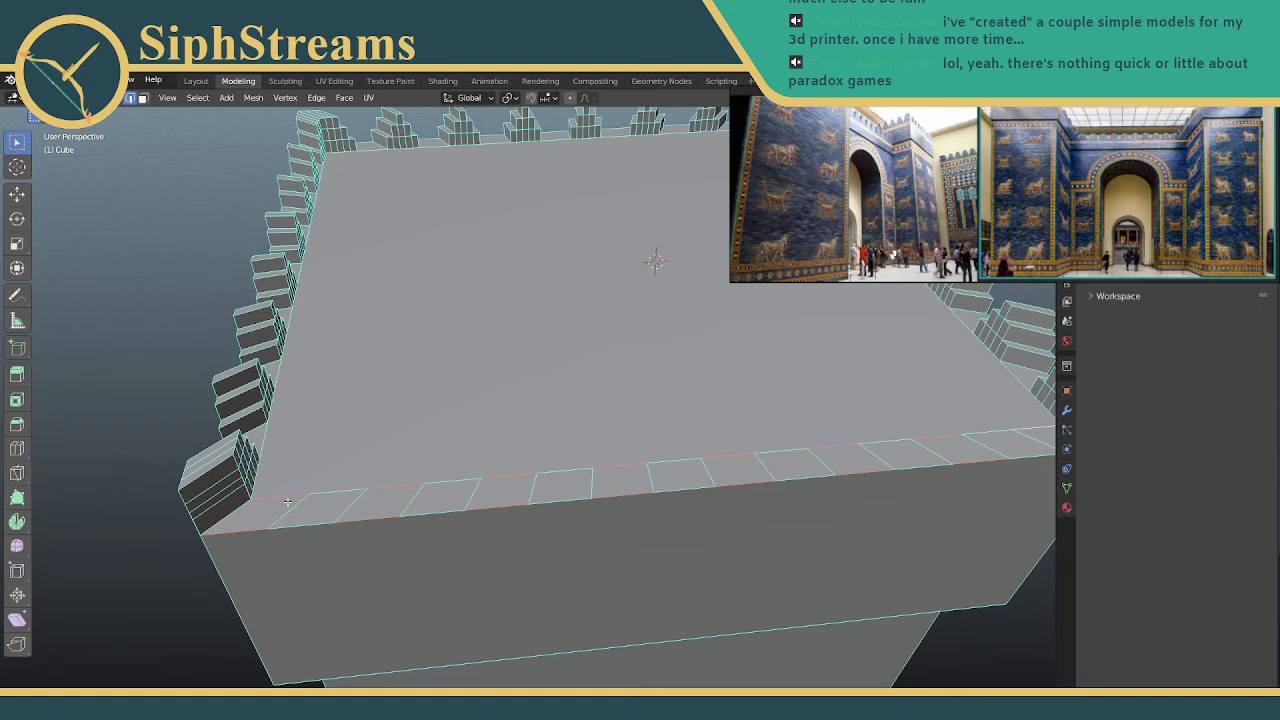
{"action": "right_click", "coordinate": [287, 501]}
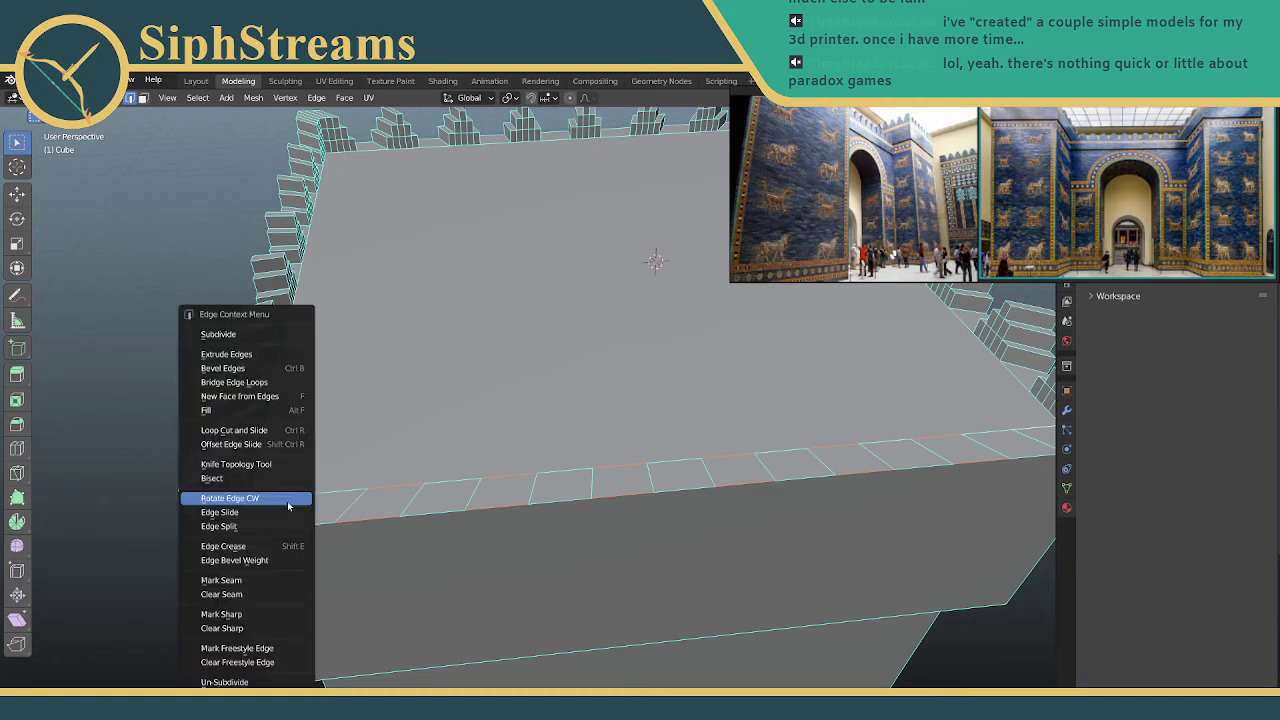
{"action": "left_click", "coordinate": [264, 335]}
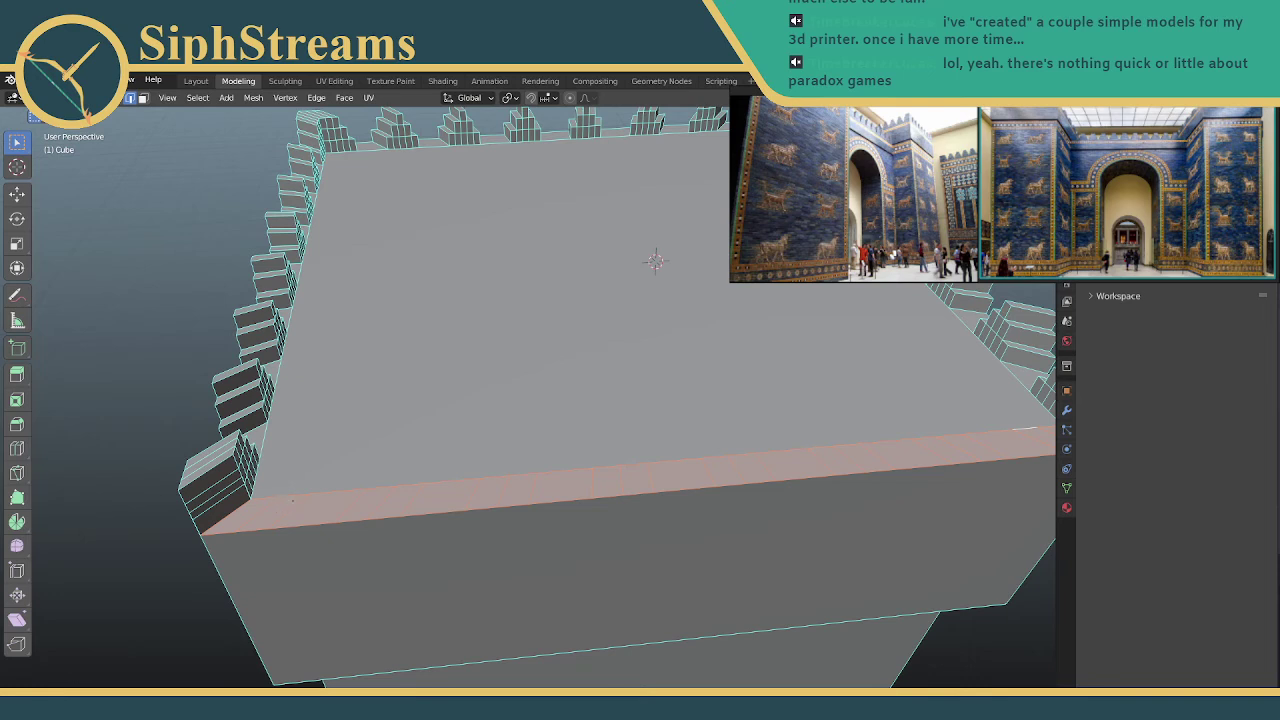
{"action": "key", "text": "alt+a"}
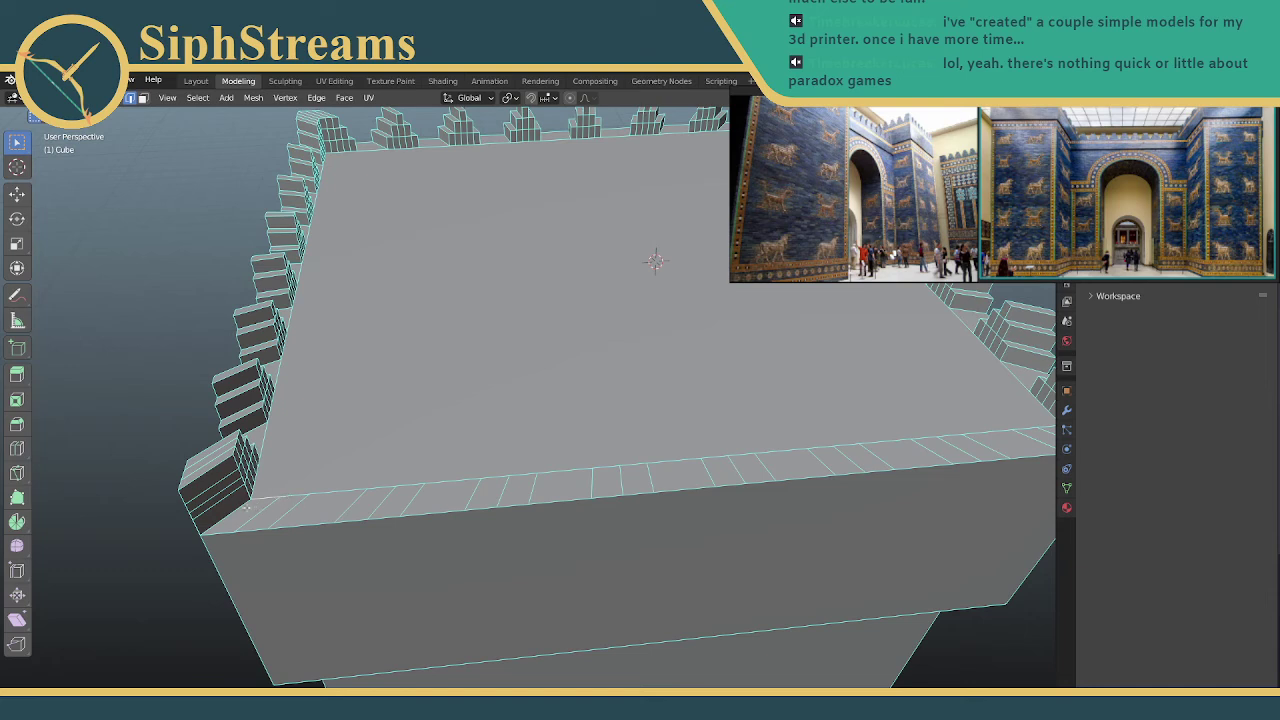
{"action": "left_click", "coordinate": [276, 508], "text": "alt"}
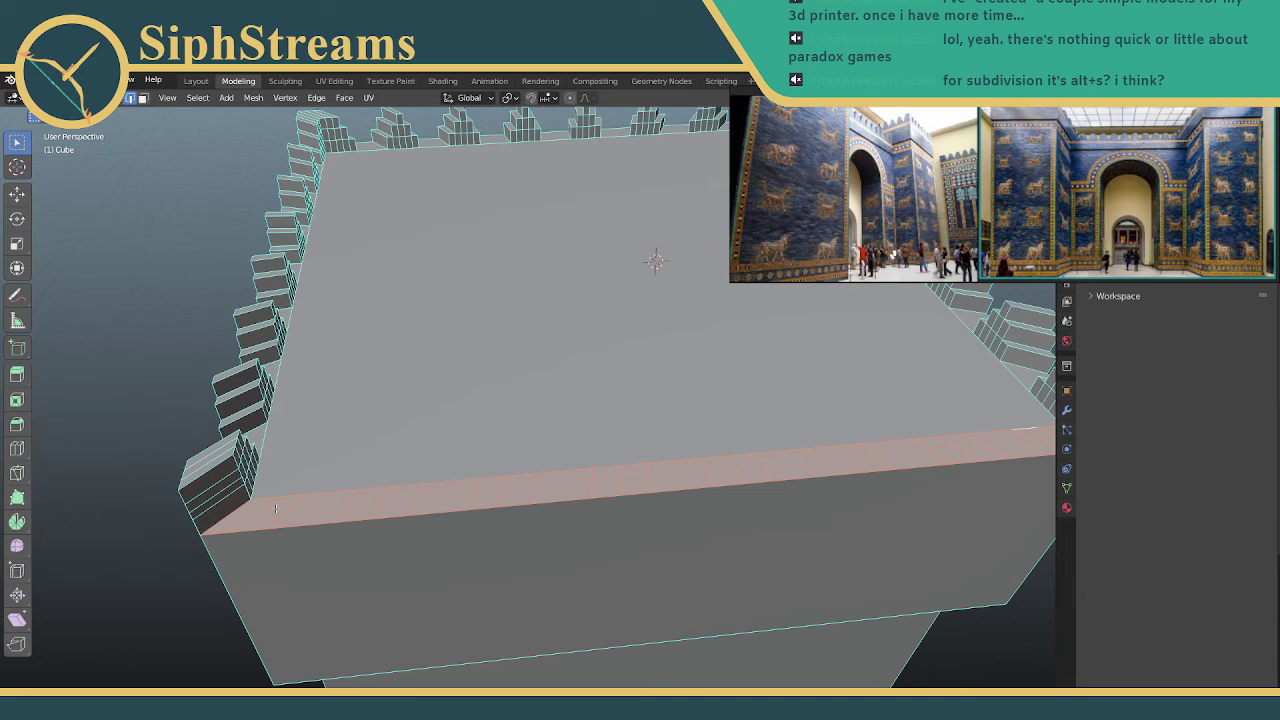
{"action": "key", "text": "ctrl+z"}
Try Shrink/Fatten with even thickness on the alternating rim edges and discard the change
{"action": "key", "text": "alt+s"}
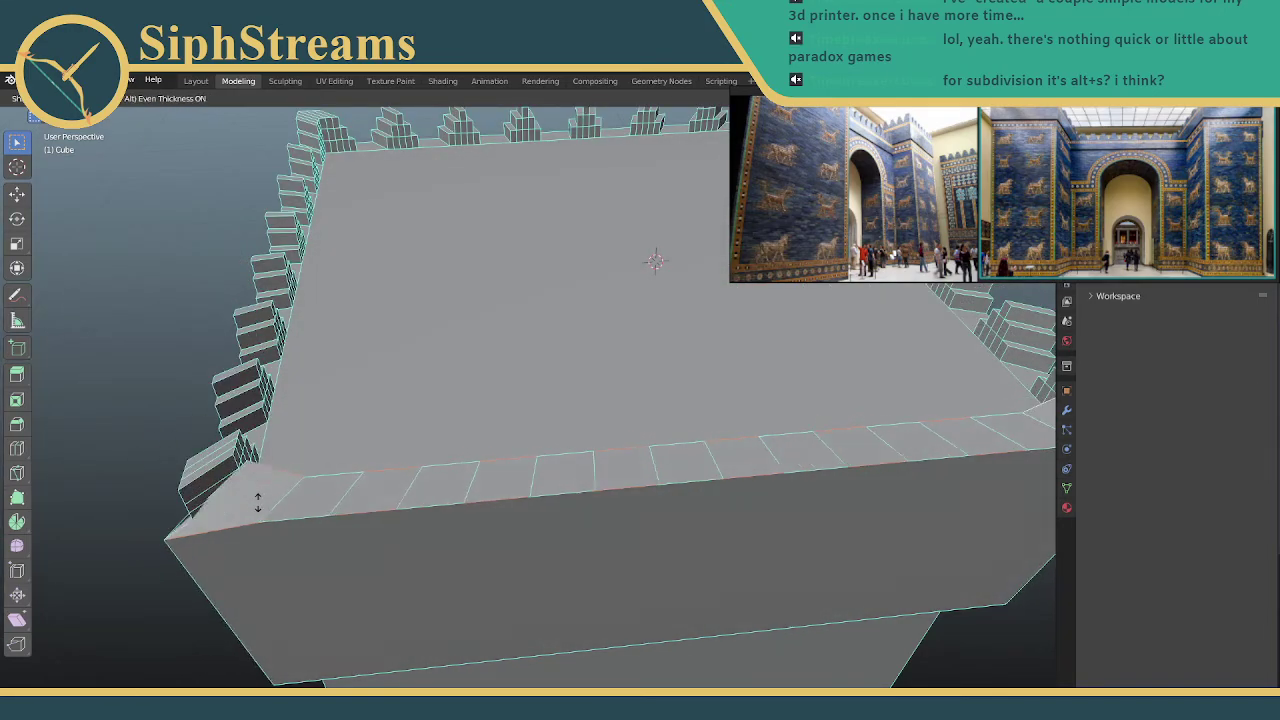
{"action": "left_click", "coordinate": [258, 509]}
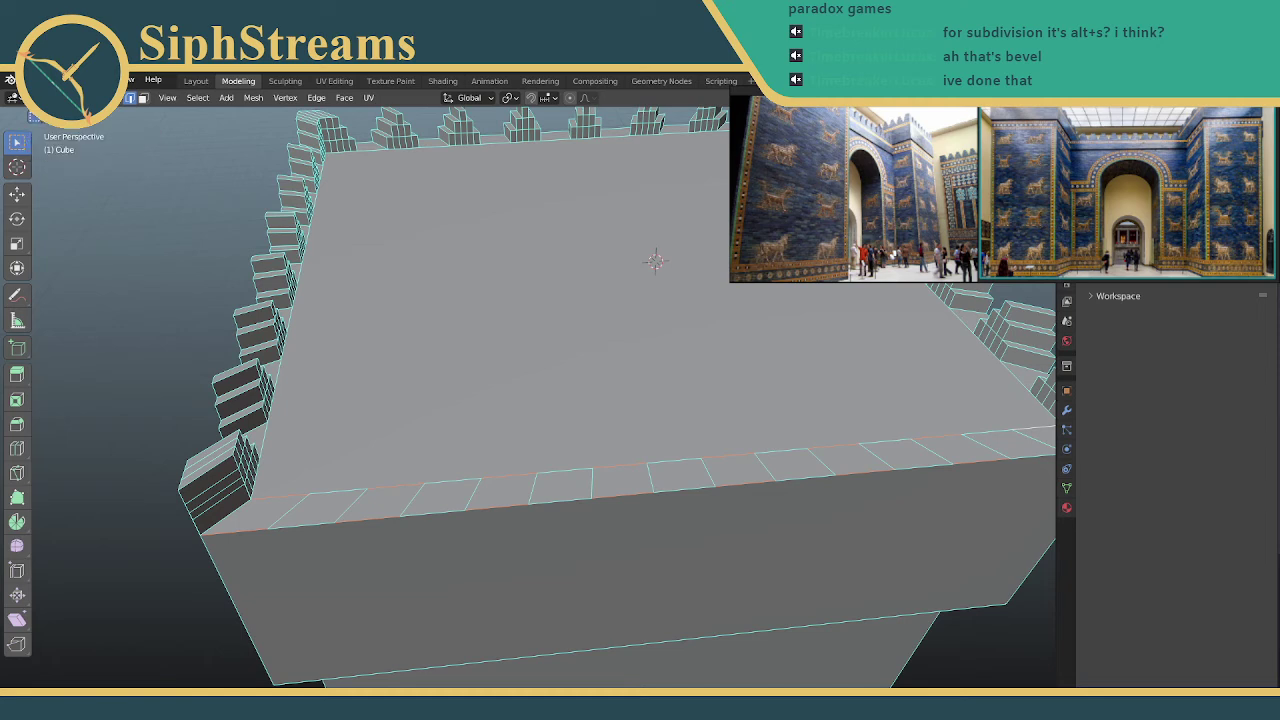
{"action": "left_click", "coordinate": [14, 97]}
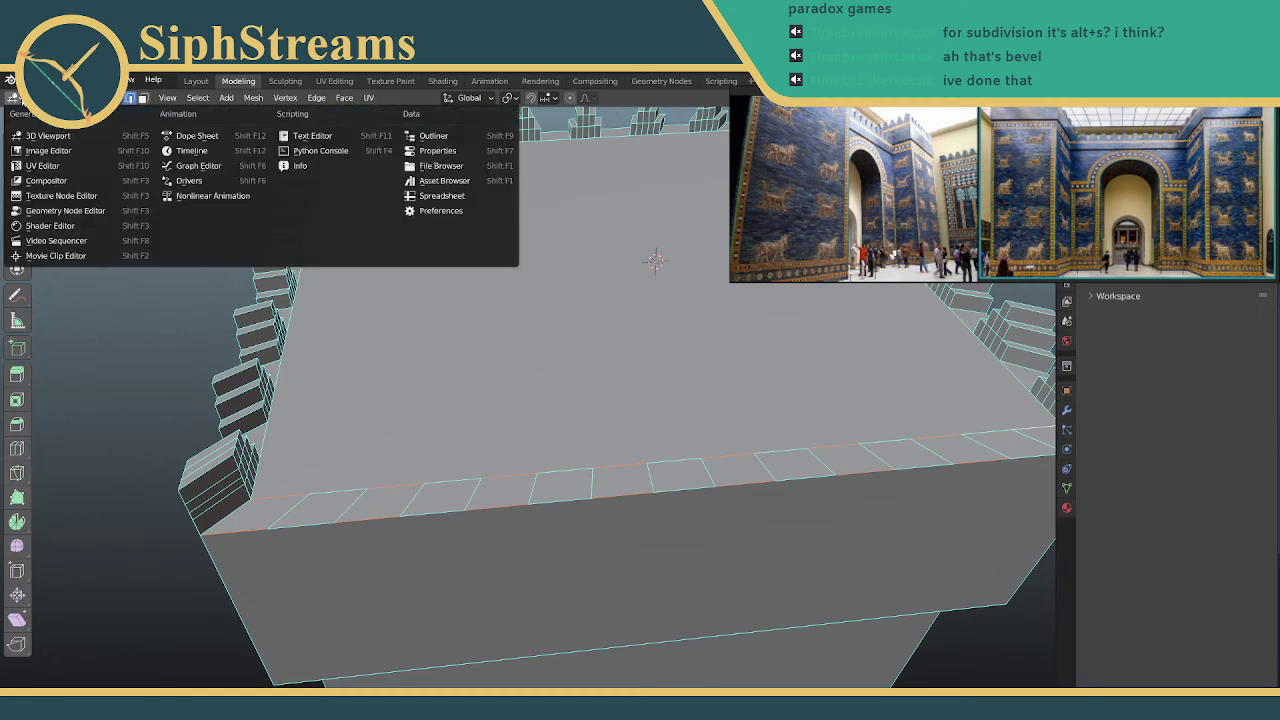
{"action": "left_click", "coordinate": [22, 100]}
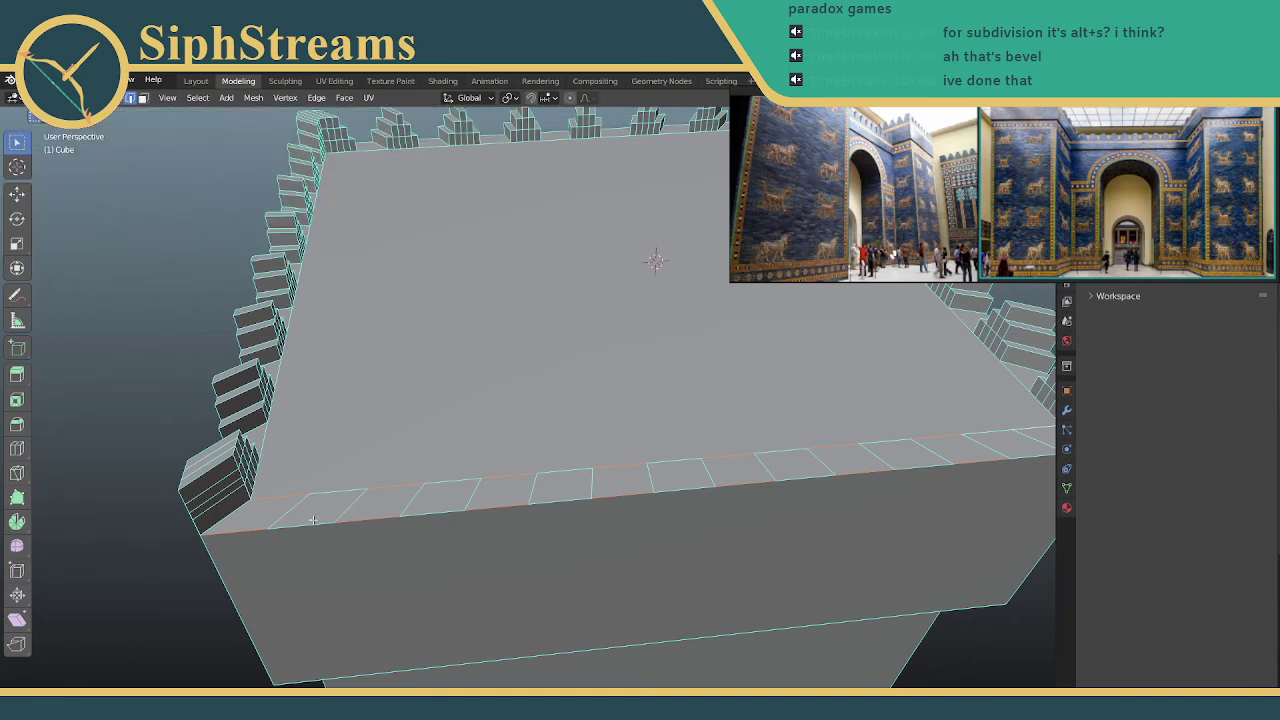
Inspect the whole tower top in Object Mode and return to Edit Mode
{"action": "left_click", "coordinate": [65, 97]}
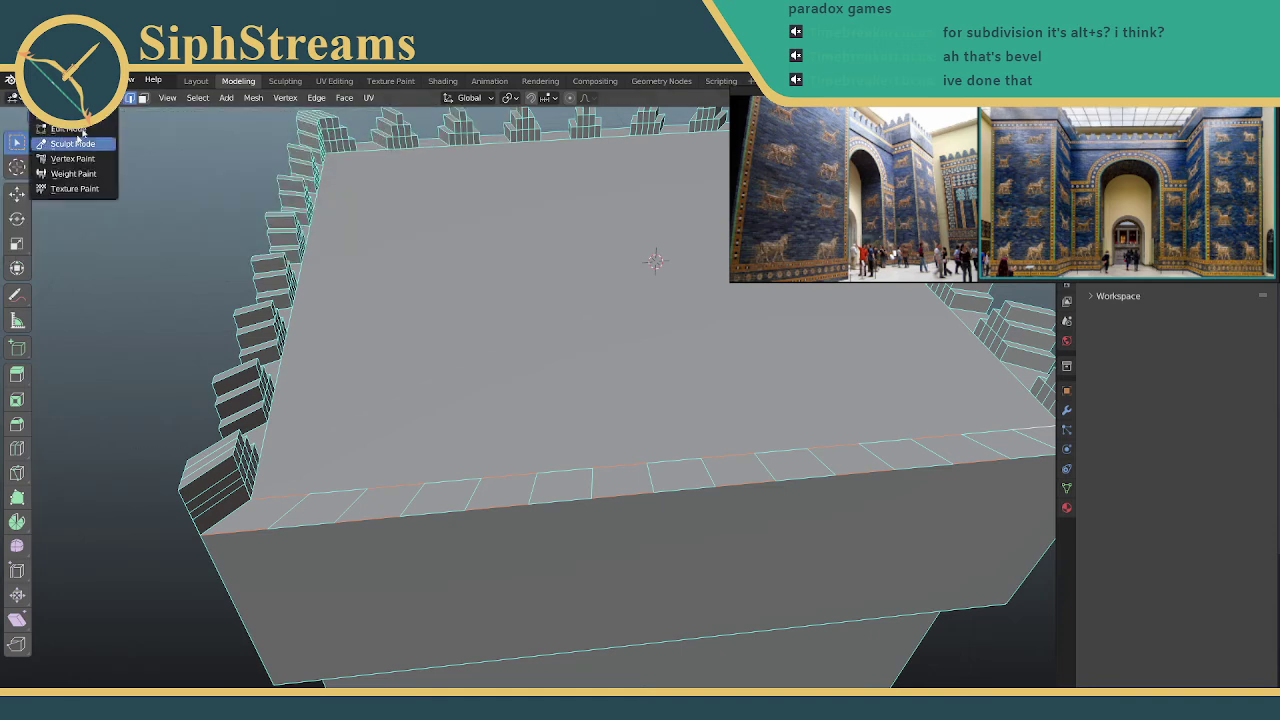
{"action": "left_click", "coordinate": [60, 136]}
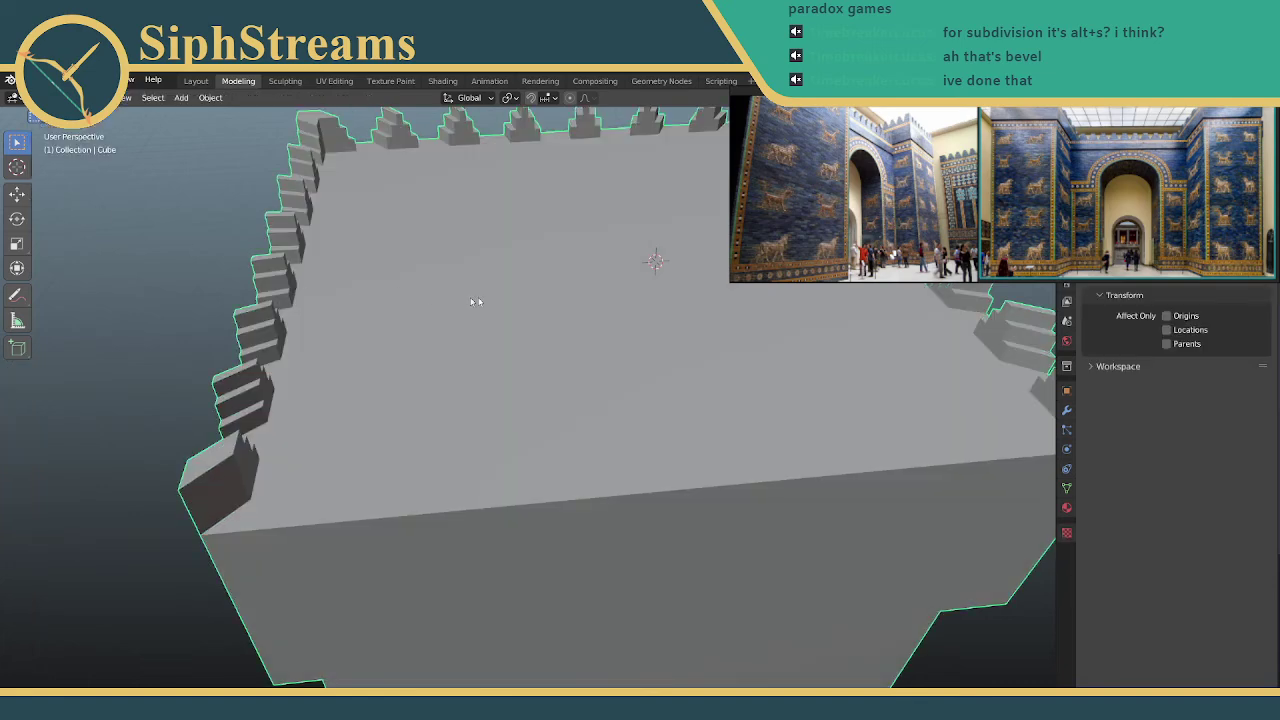
{"action": "middle_click_drag", "start_coordinate": [523, 259], "coordinate": [489, 345]}
{"action": "middle_click_drag", "start_coordinate": [321, 364], "coordinate": [483, 406]}
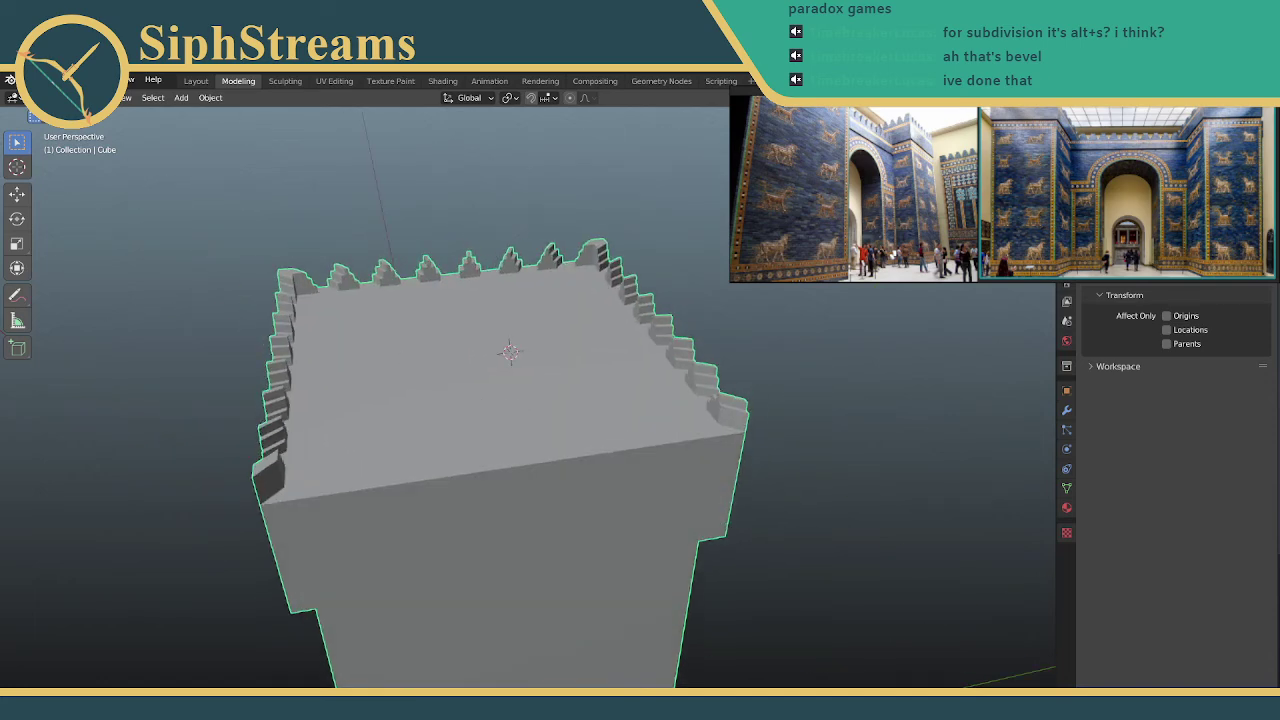
{"action": "left_click", "coordinate": [65, 97]}
{"action": "left_click", "coordinate": [80, 129]}
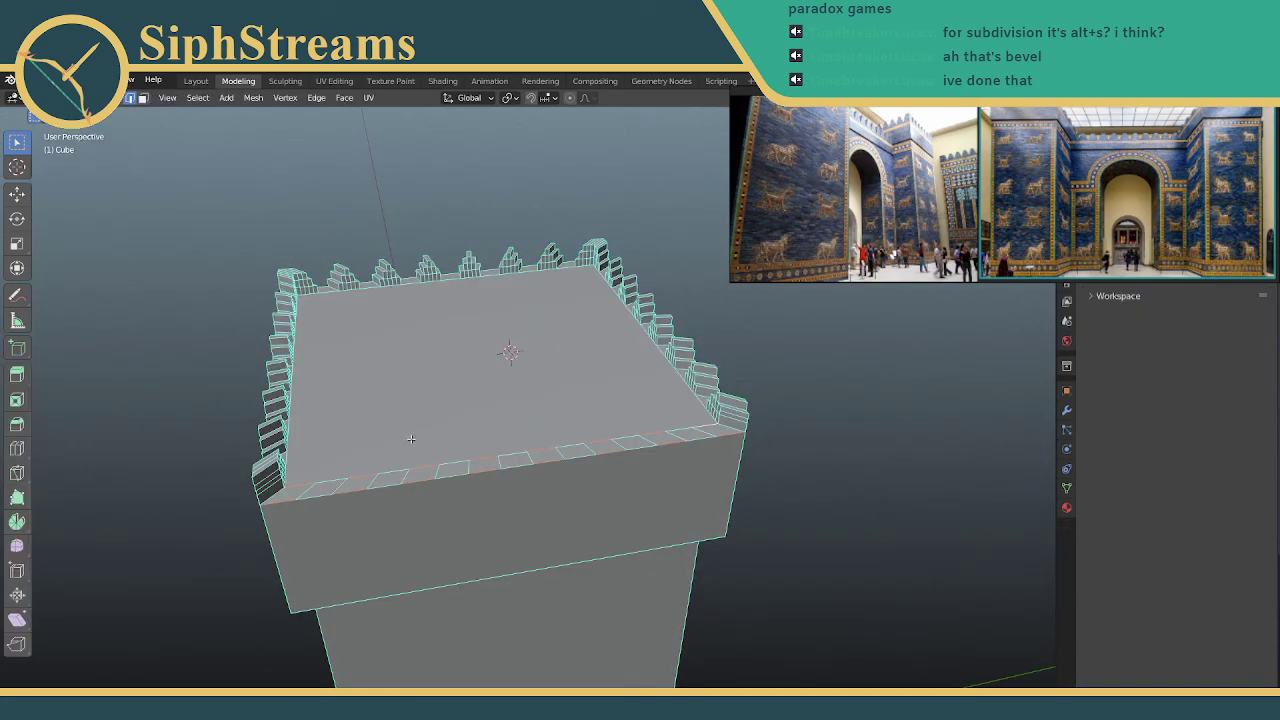
Subdivide the inner and outer edges of the third face from the corner on the refilled rim side
{"action": "scroll", "coordinate": [374, 514], "scroll_direction": "up", "scroll_amount": 3}
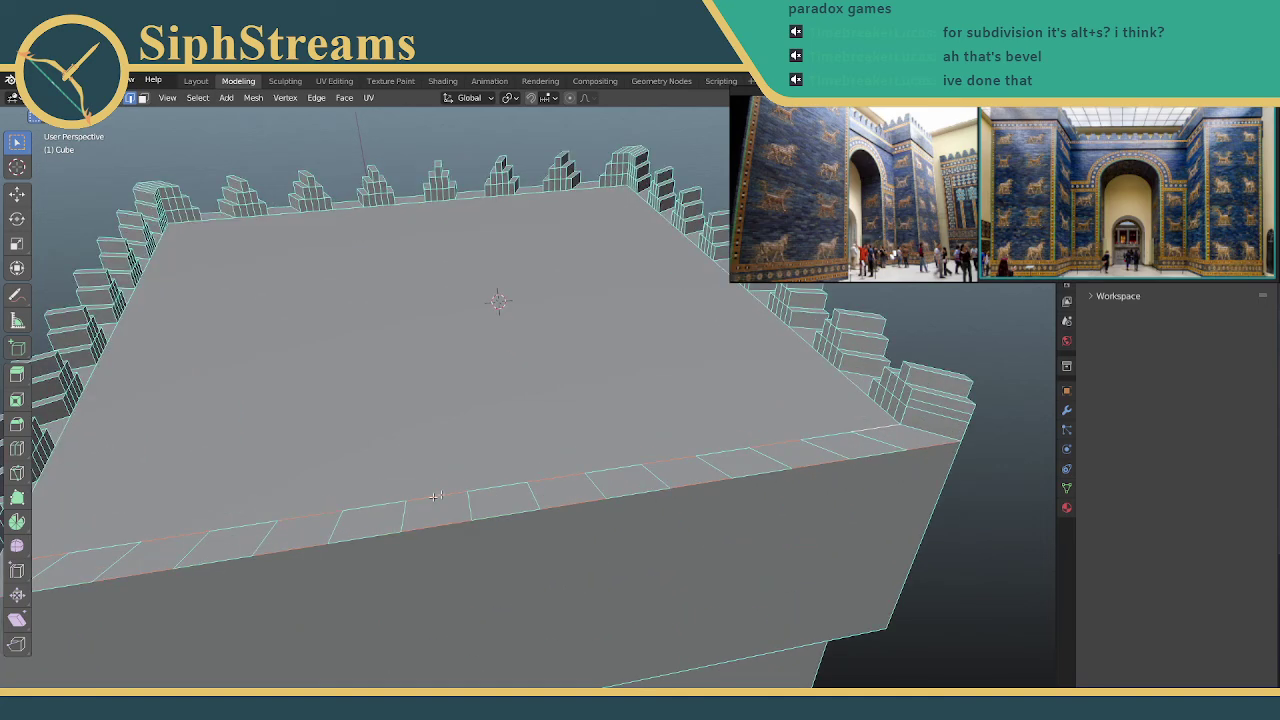
{"action": "left_click", "coordinate": [204, 528]}
{"action": "right_click", "coordinate": [146, 566]}
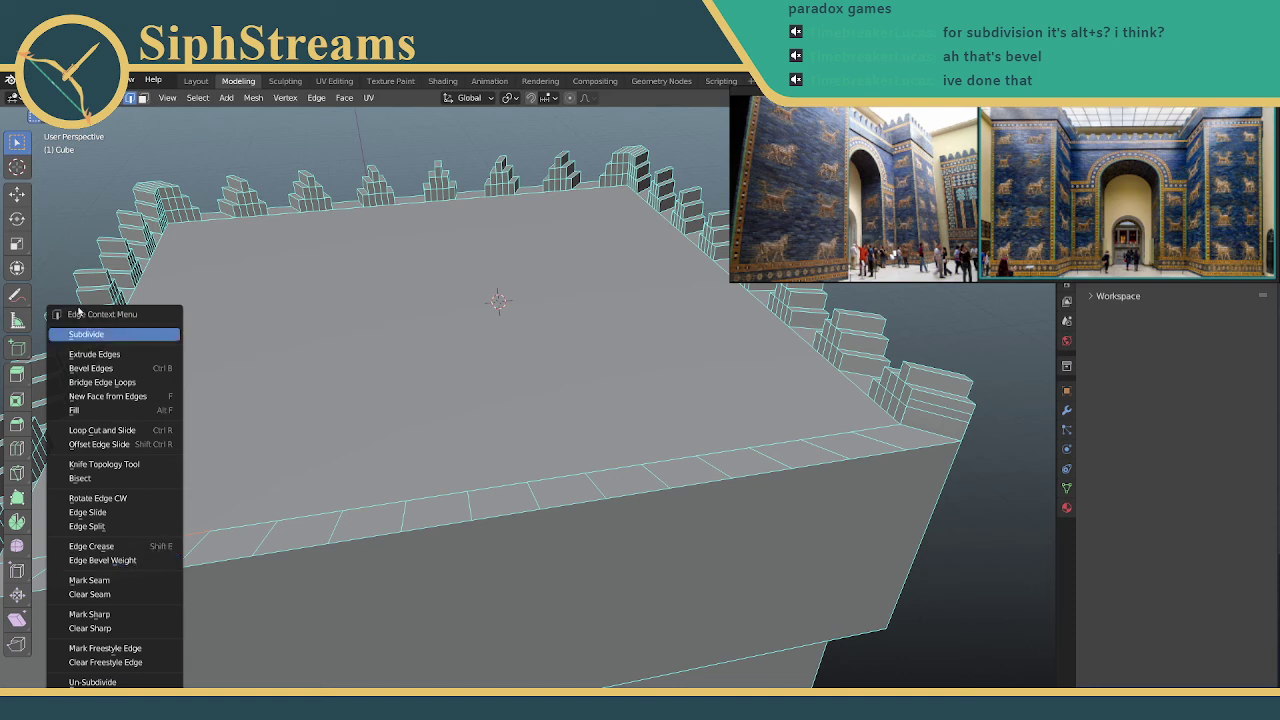
{"action": "left_click", "coordinate": [86, 335]}
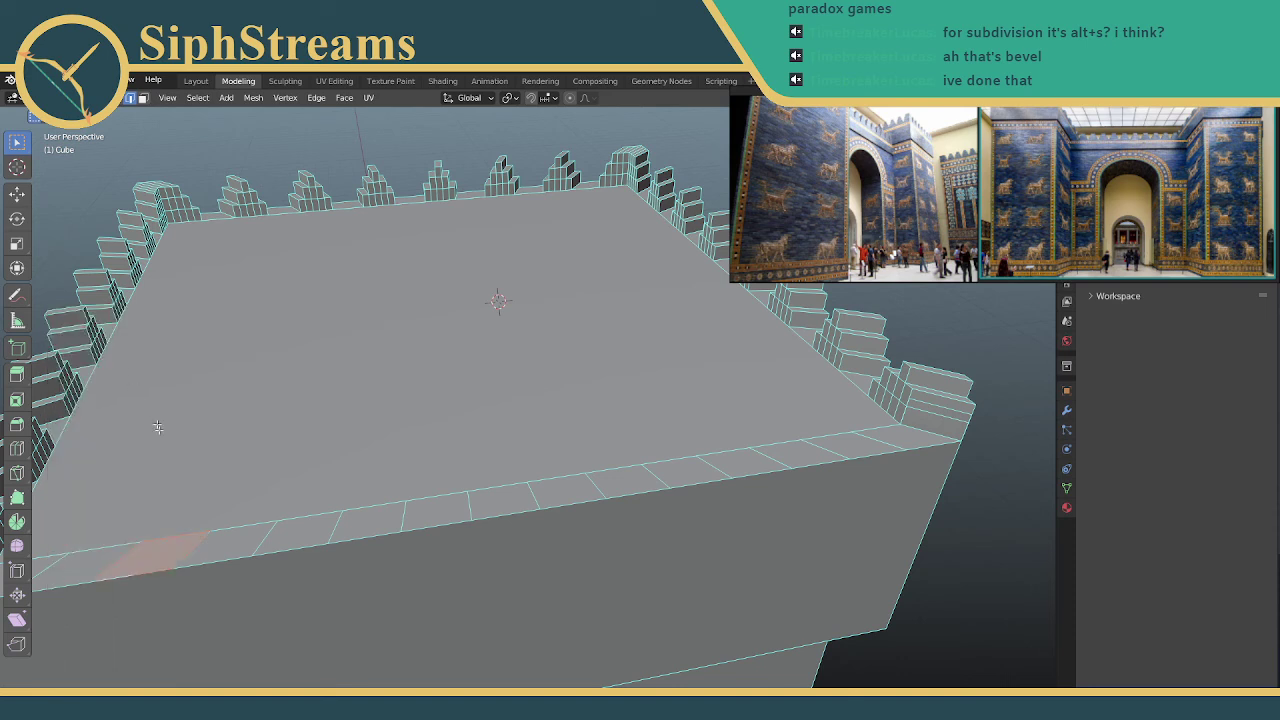
{"action": "right_click", "coordinate": [163, 547]}
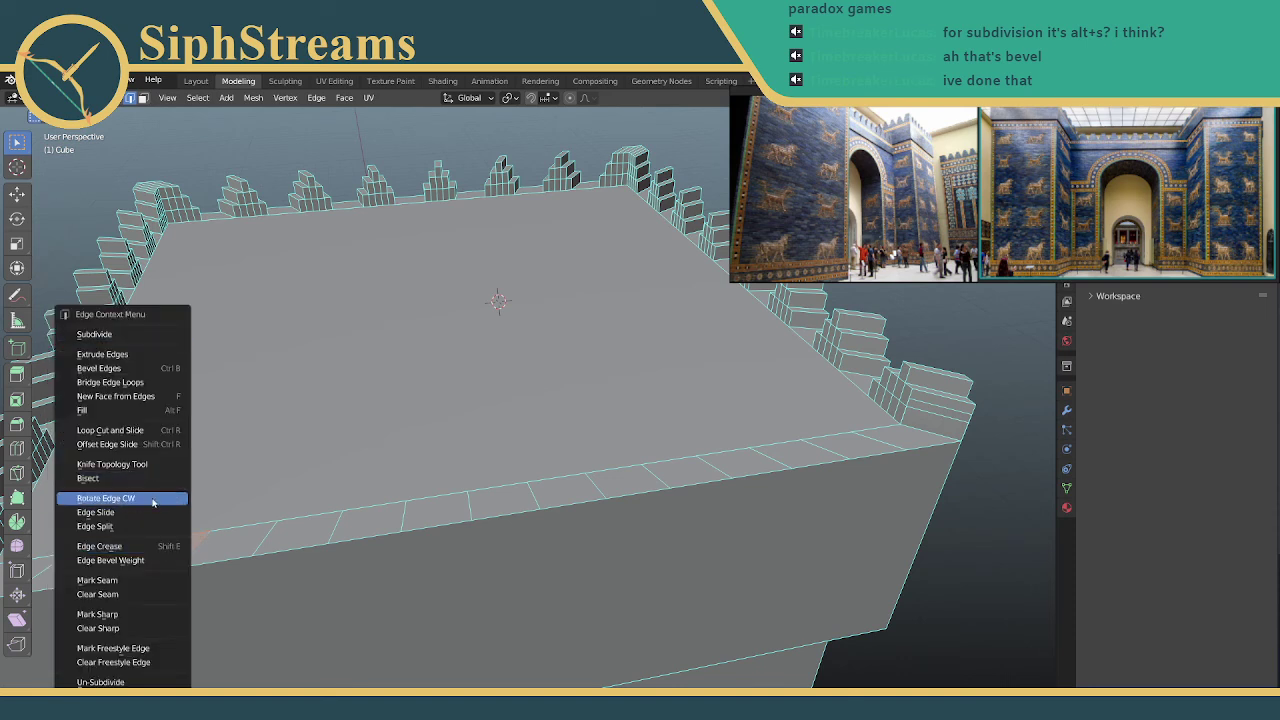
{"action": "left_click", "coordinate": [153, 499]}
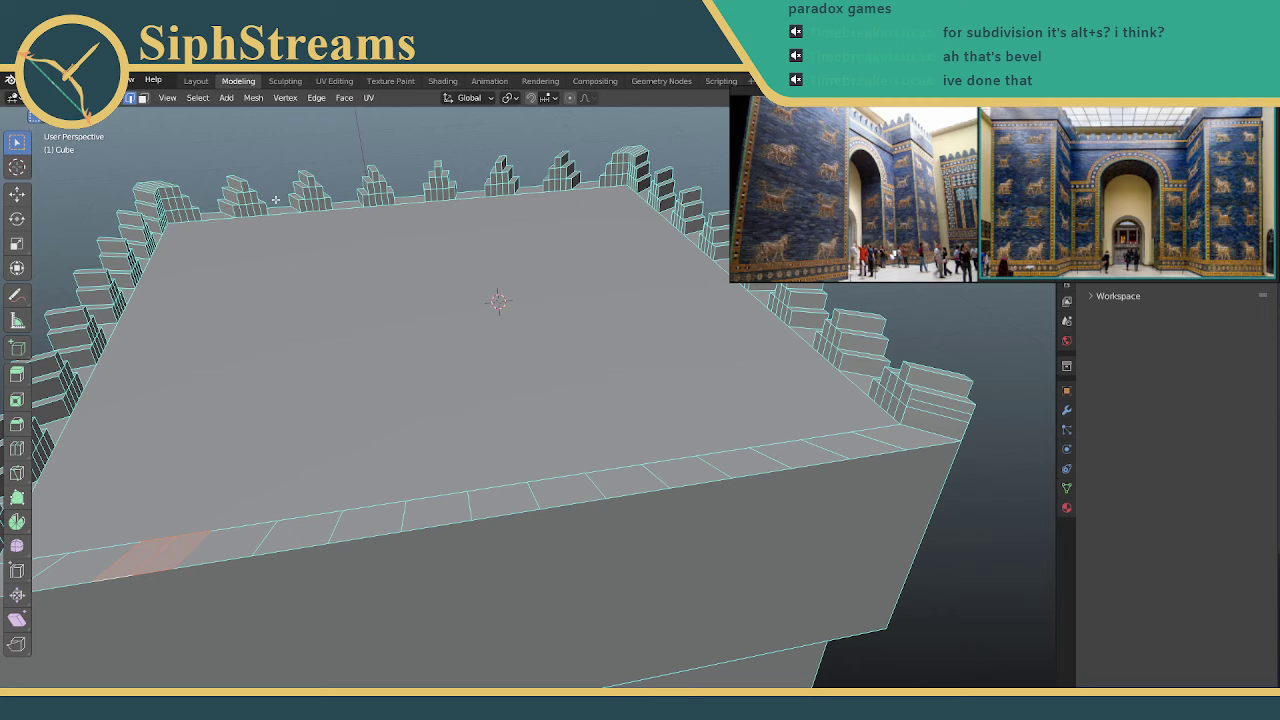
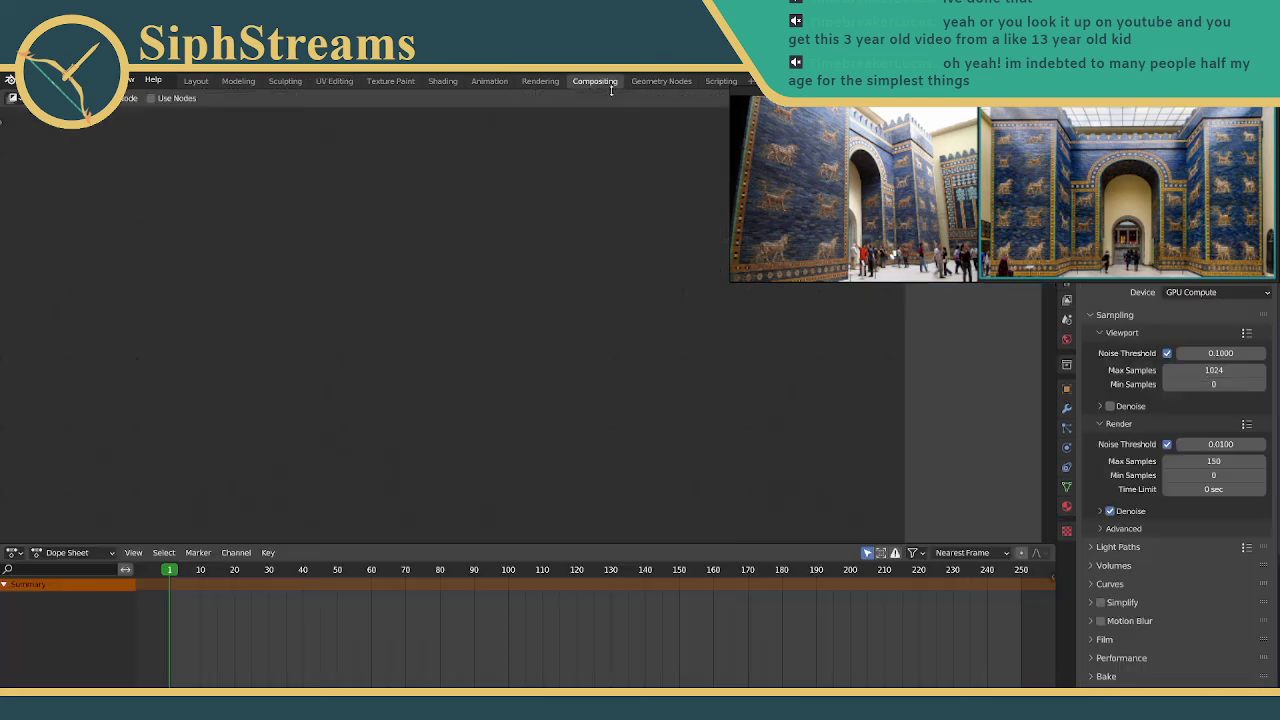
Switch to the Modeling workspace and look through the mesh editing commands for the tower
{"action": "left_click", "coordinate": [237, 84]}
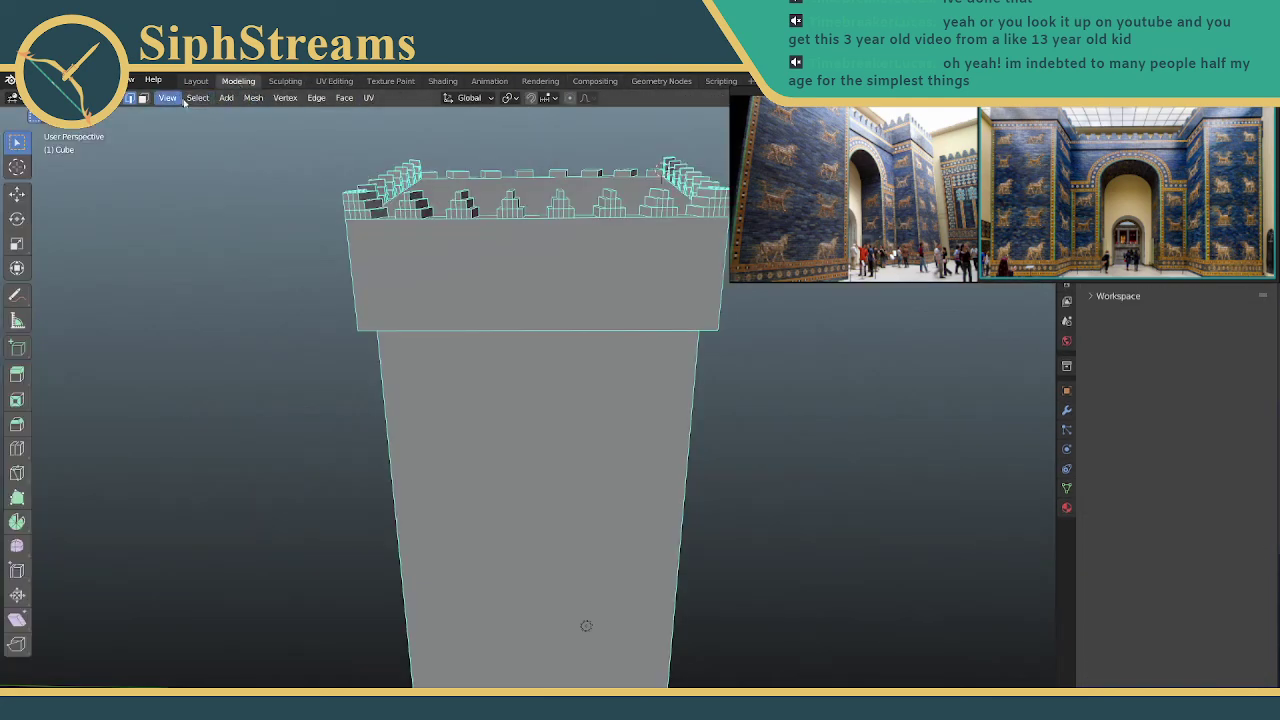
{"action": "left_click", "coordinate": [253, 98]}
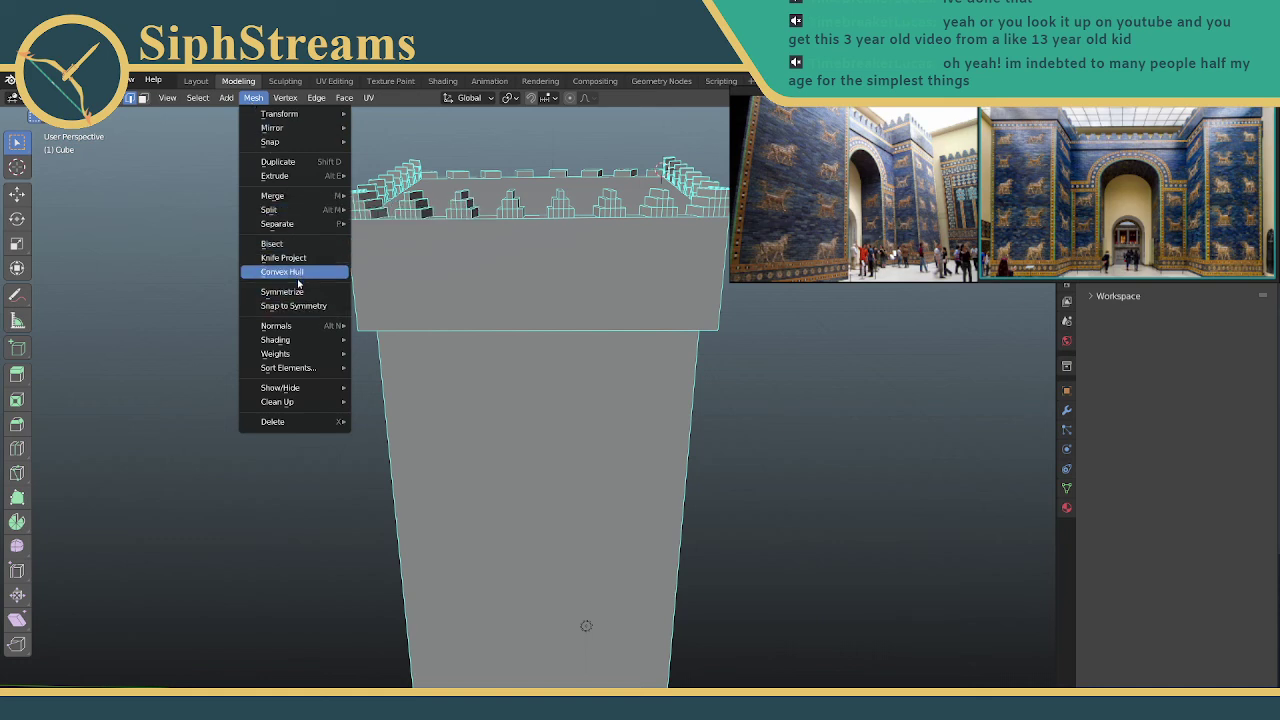
{"action": "mouse_move", "coordinate": [306, 331]}
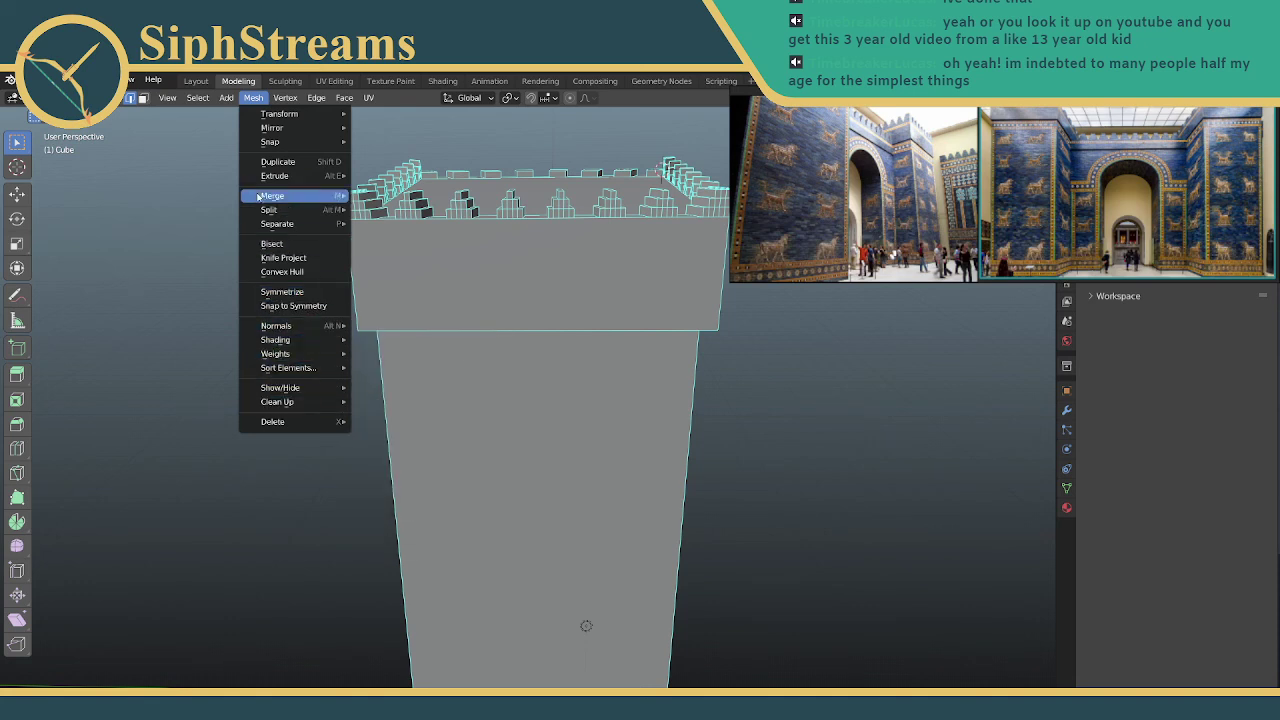
{"action": "mouse_move", "coordinate": [278, 121]}
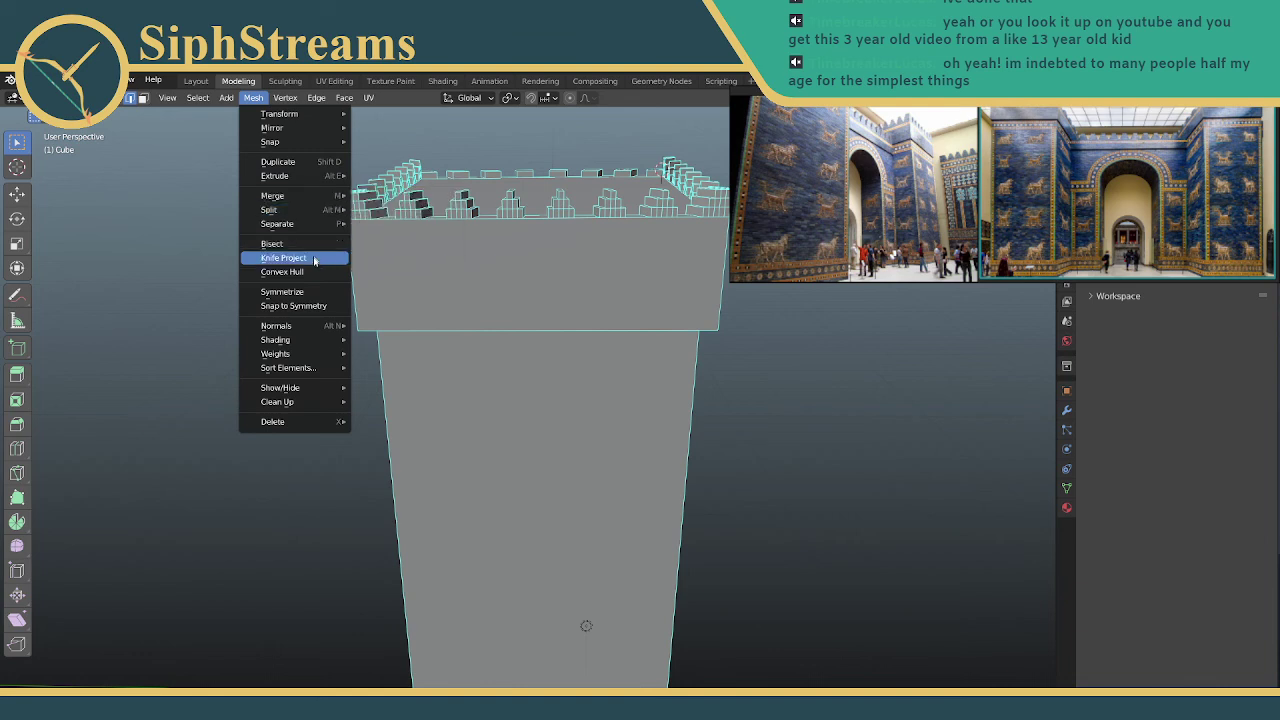
{"action": "mouse_move", "coordinate": [320, 372]}
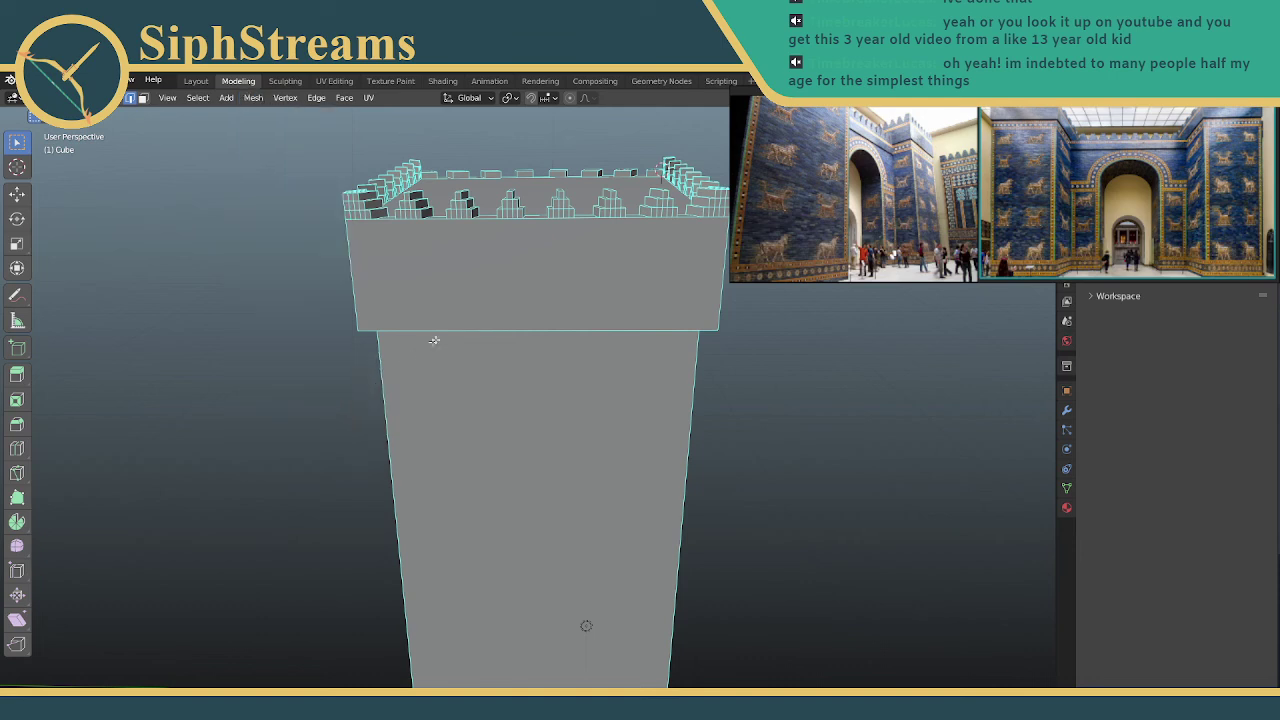
Switch to Object Mode and look through the object and view commands available for the tower
{"action": "left_click", "coordinate": [76, 98]}
{"action": "left_click", "coordinate": [70, 114]}
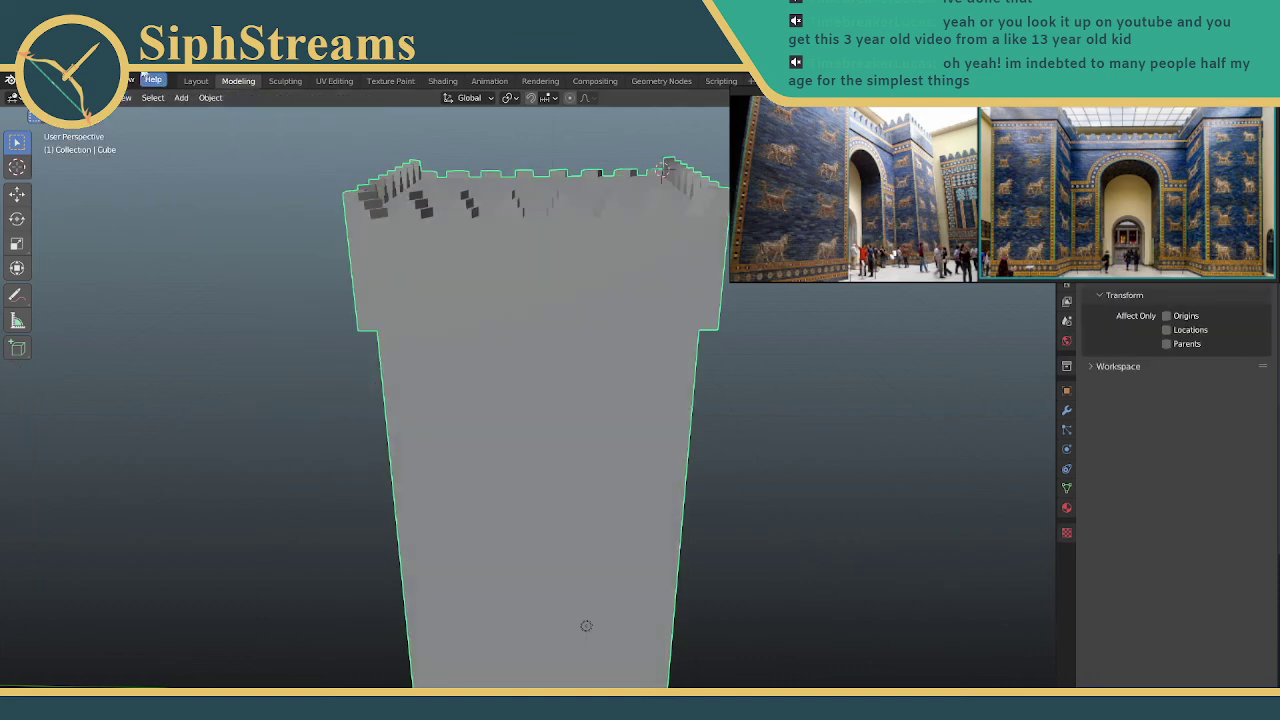
{"action": "left_click", "coordinate": [209, 98]}
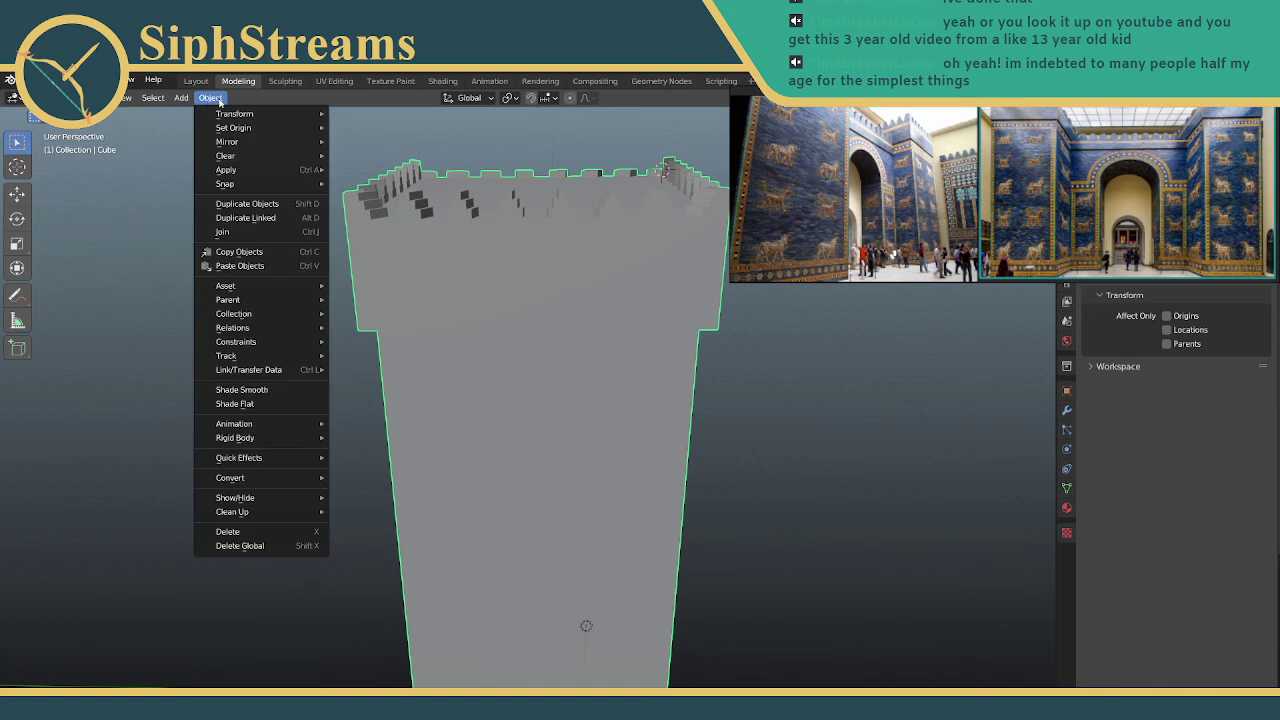
{"action": "mouse_move", "coordinate": [234, 130]}
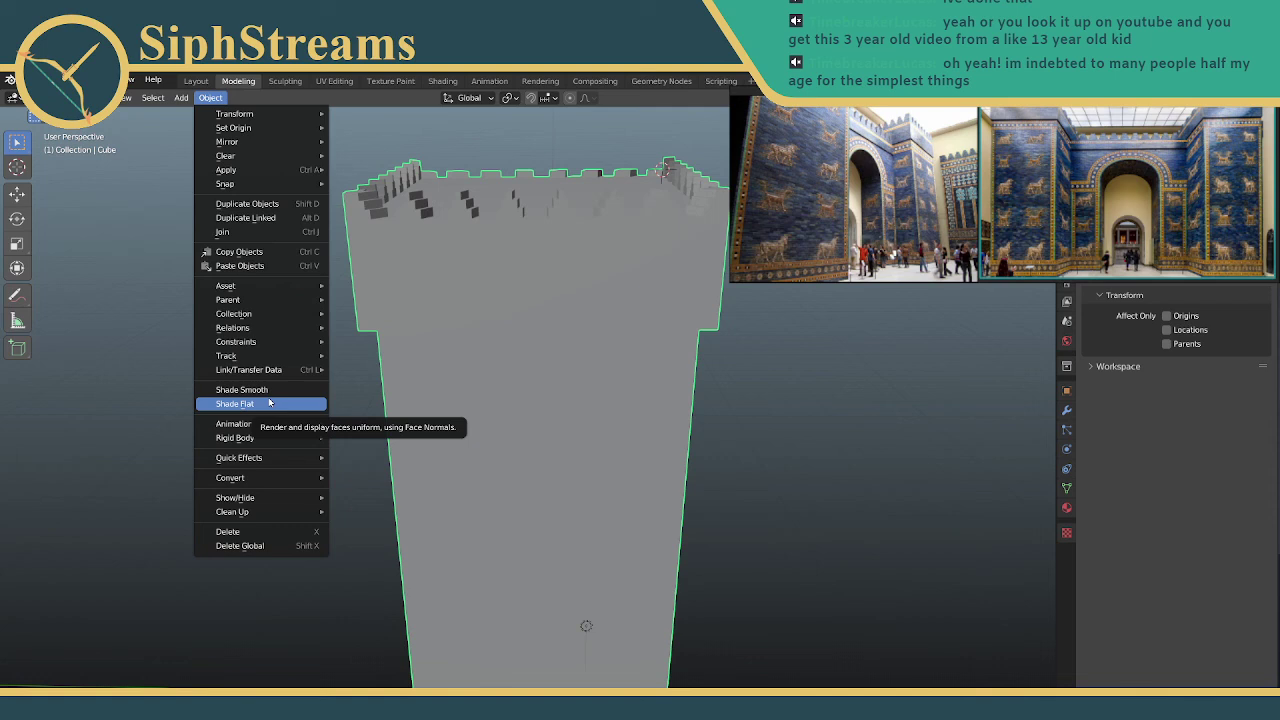
{"action": "mouse_move", "coordinate": [287, 484]}
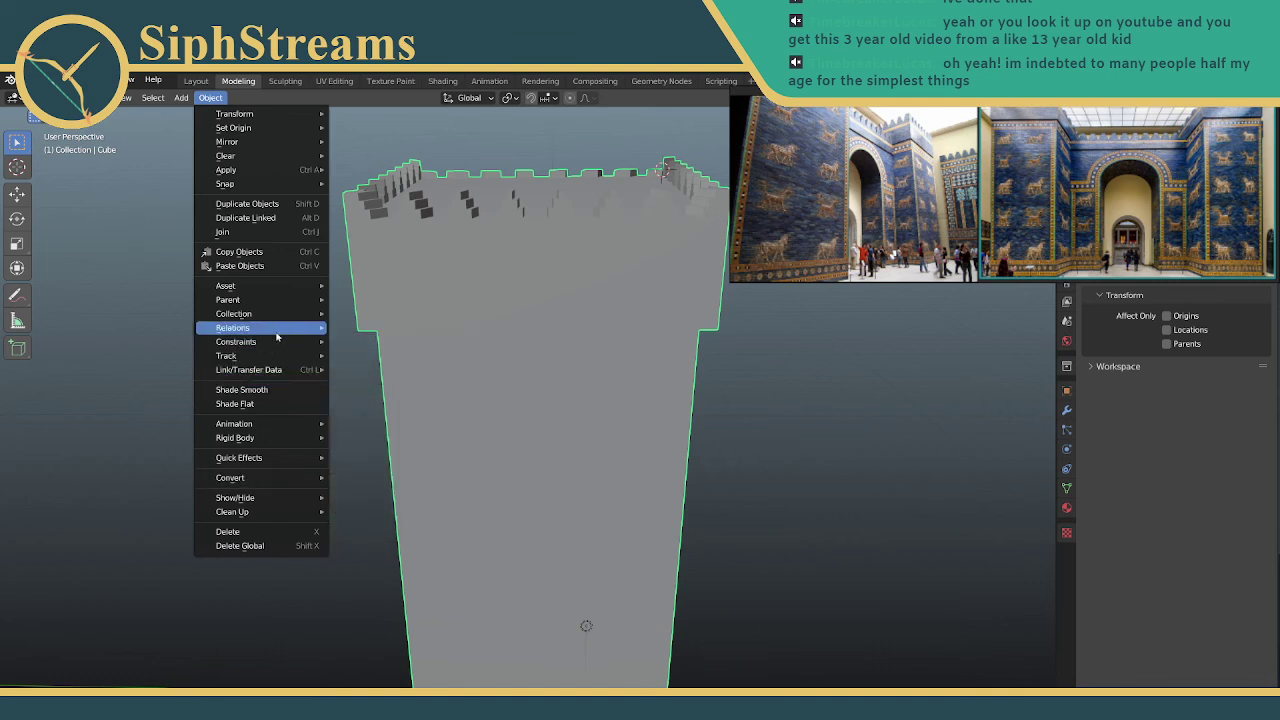
{"action": "mouse_move", "coordinate": [258, 170]}
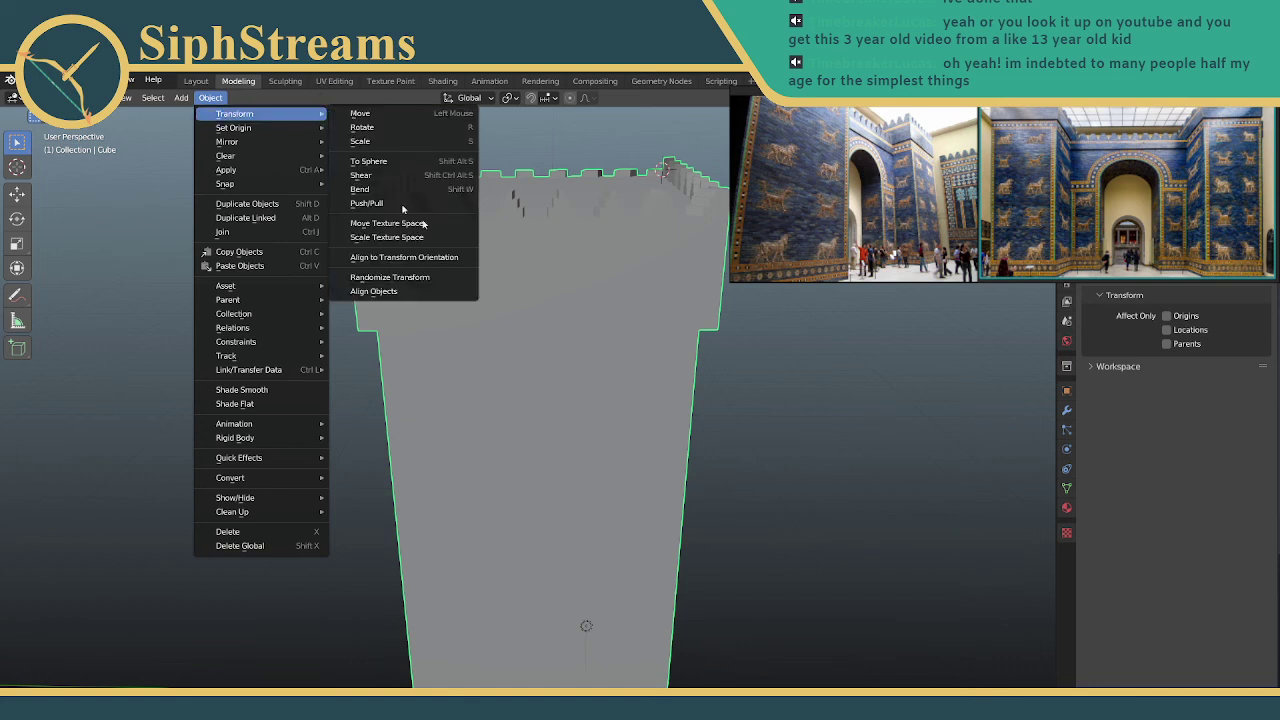
{"action": "middle_click_drag", "start_coordinate": [567, 299], "coordinate": [646, 306]}
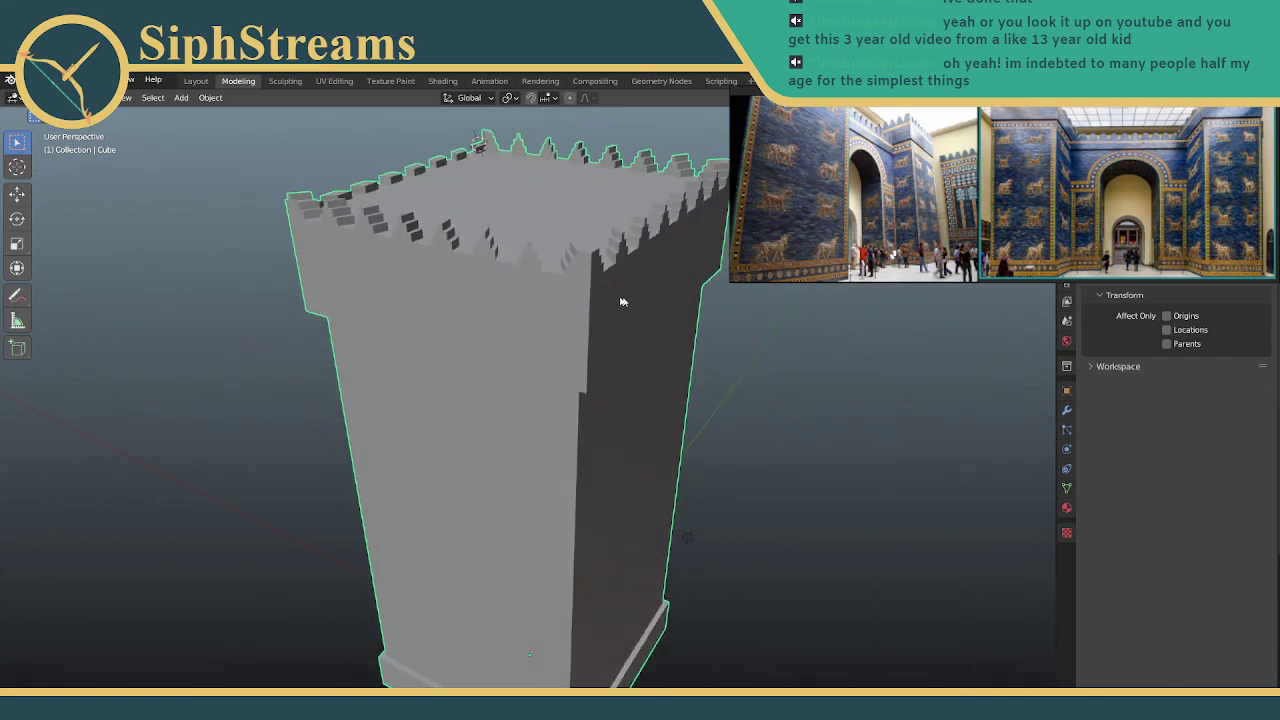
{"action": "right_click", "coordinate": [492, 276]}
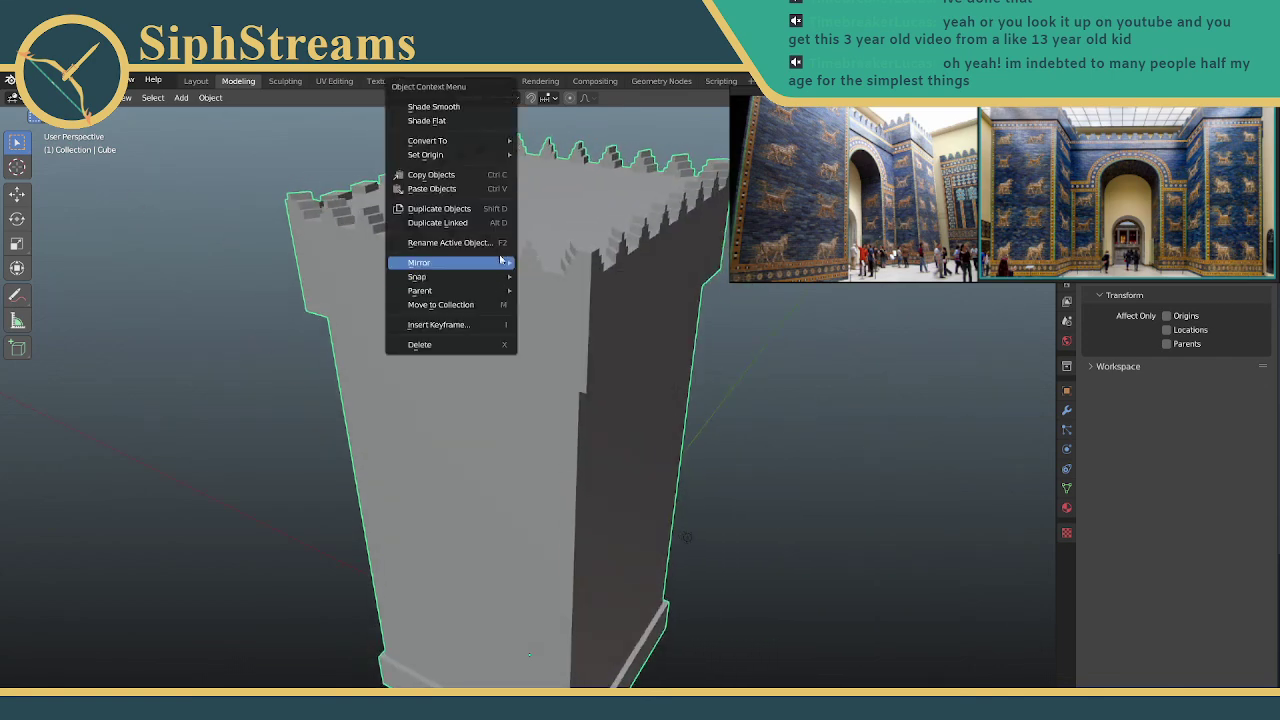
{"action": "mouse_move", "coordinate": [485, 277]}
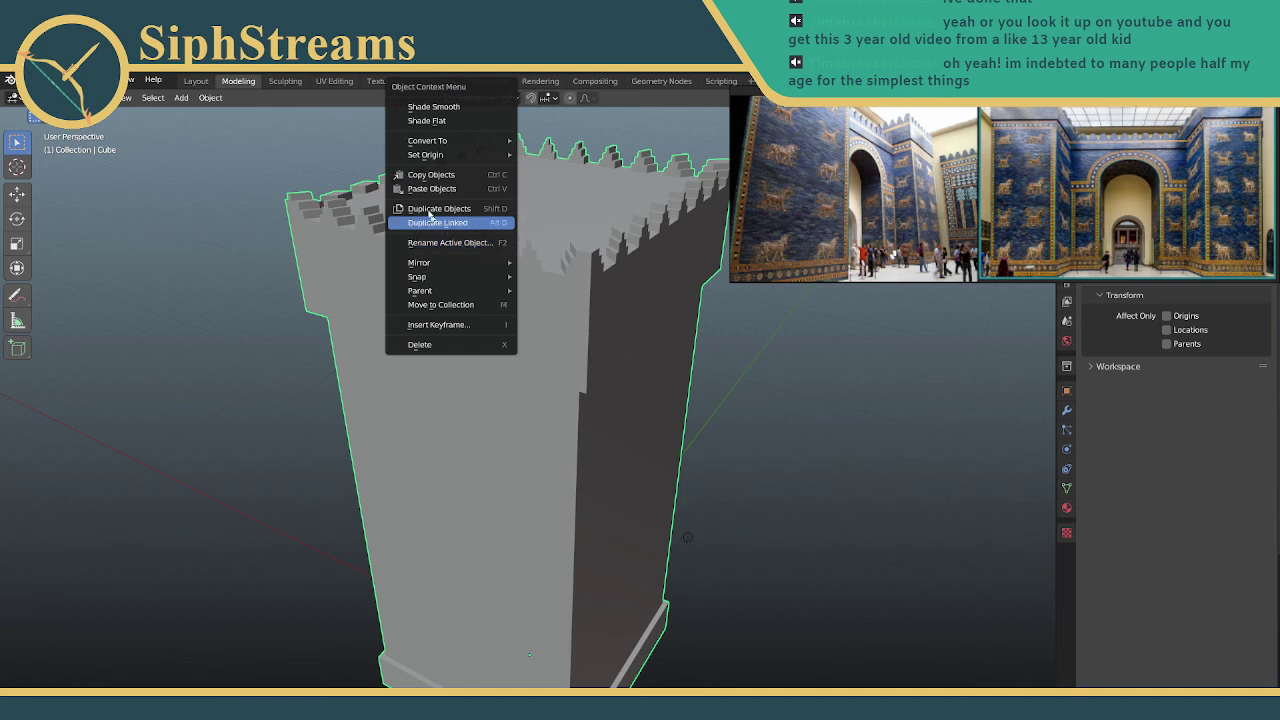
{"action": "mouse_move", "coordinate": [434, 143]}
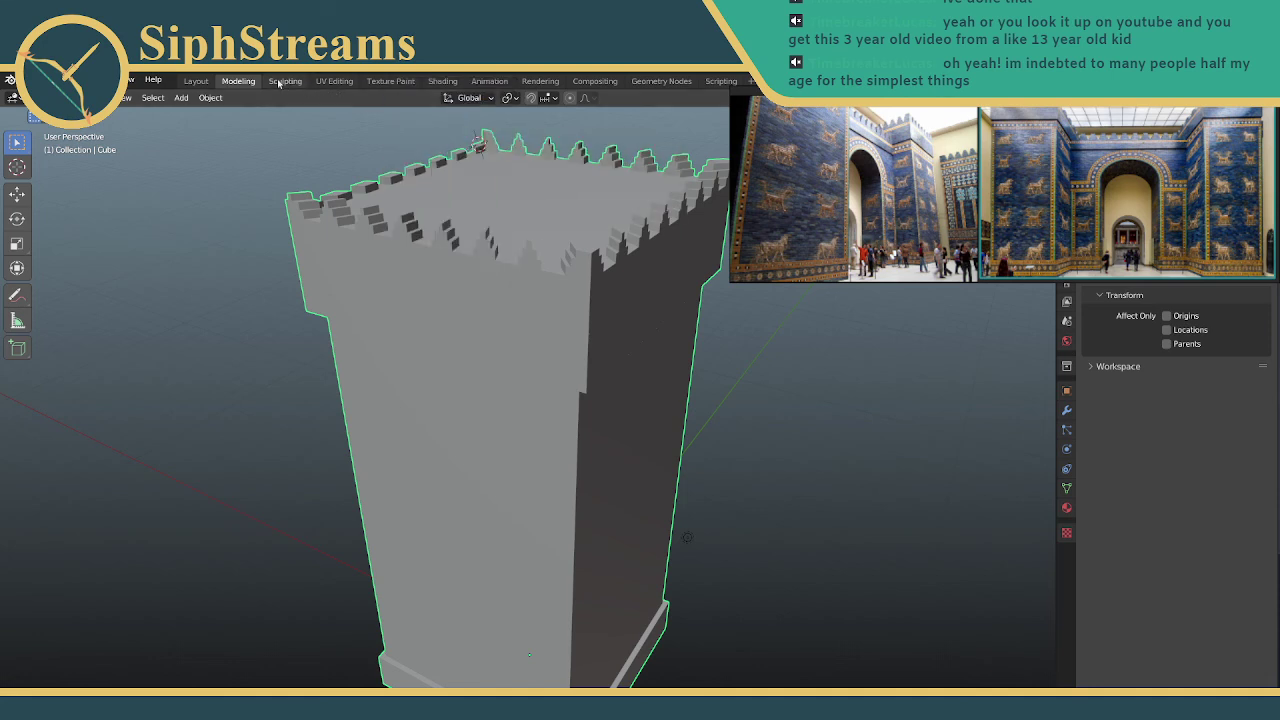
{"action": "left_click", "coordinate": [152, 97]}
{"action": "mouse_move", "coordinate": [126, 99]}
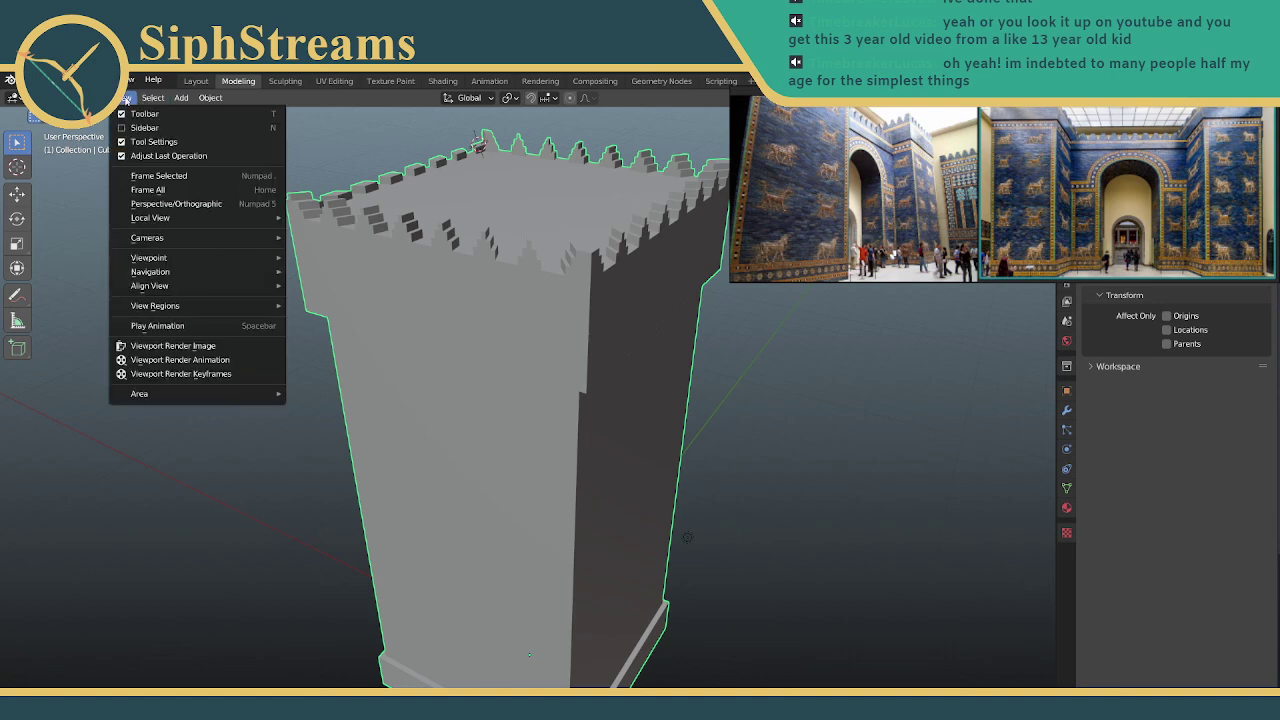
{"action": "mouse_move", "coordinate": [180, 99]}
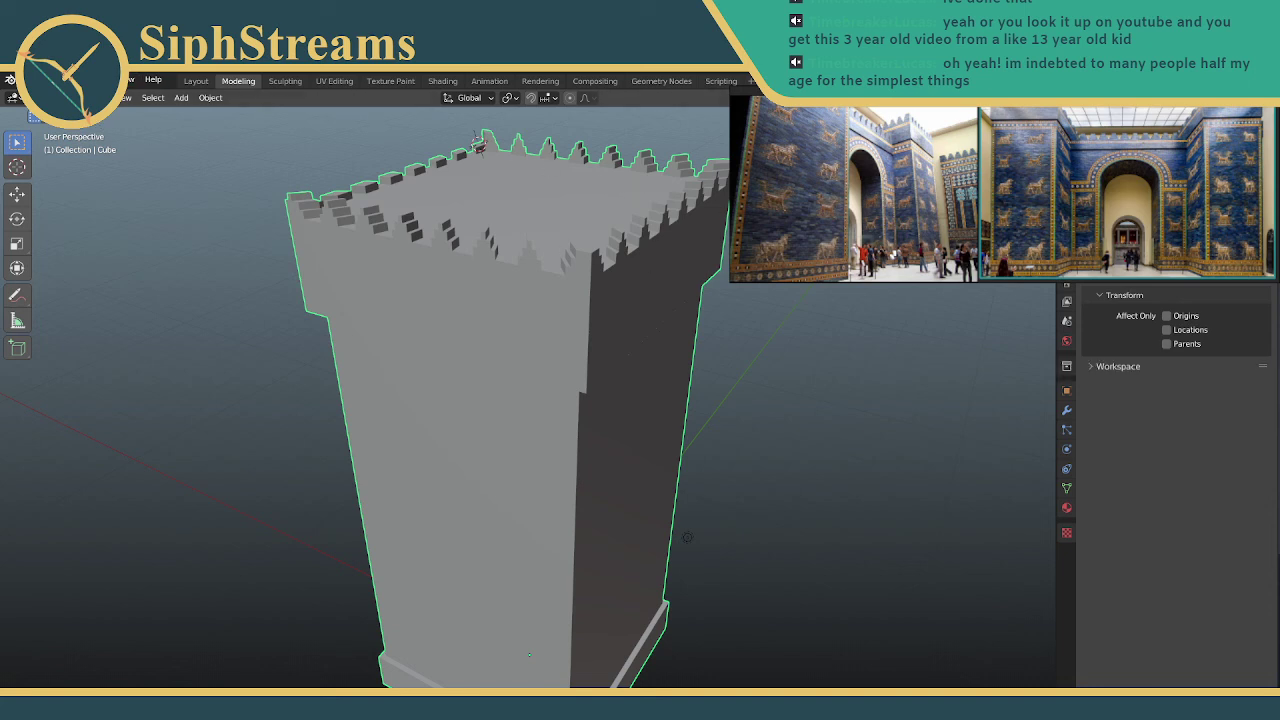
Return to Edit Mode and try to unwrap the tower mesh's UVs
{"action": "left_click", "coordinate": [65, 98]}
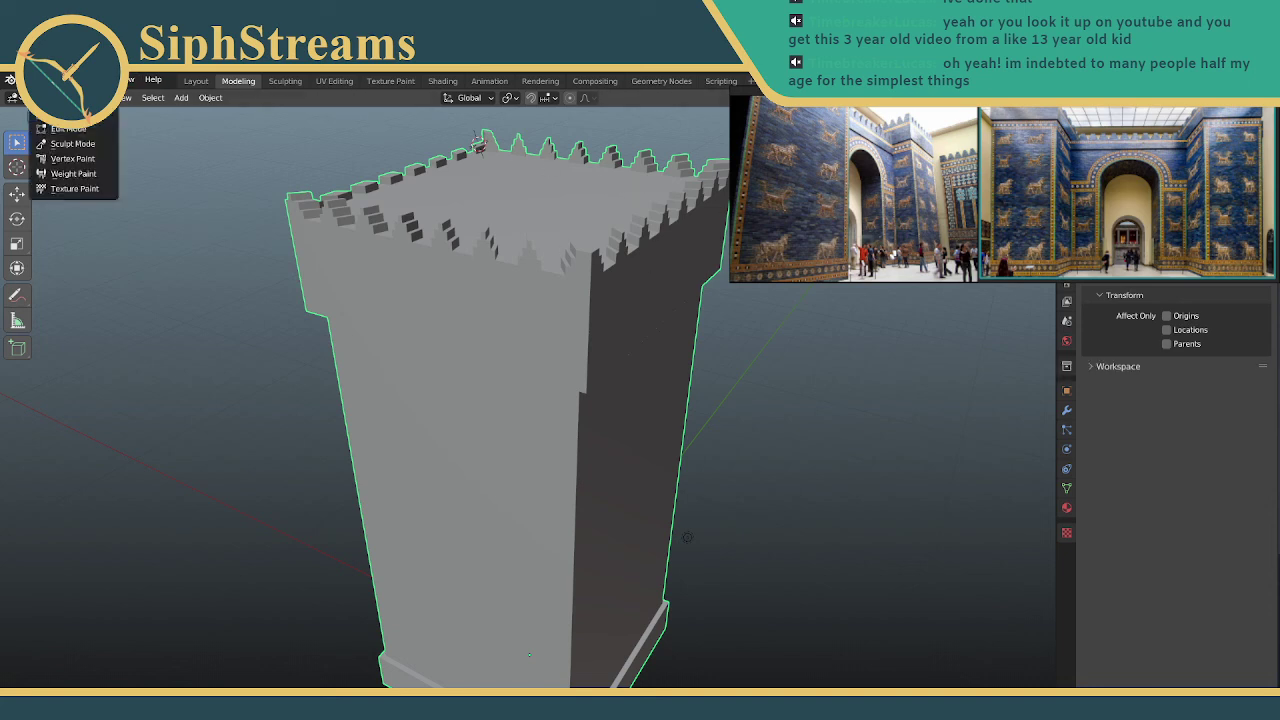
{"action": "left_click", "coordinate": [84, 131]}
{"action": "left_click", "coordinate": [253, 98]}
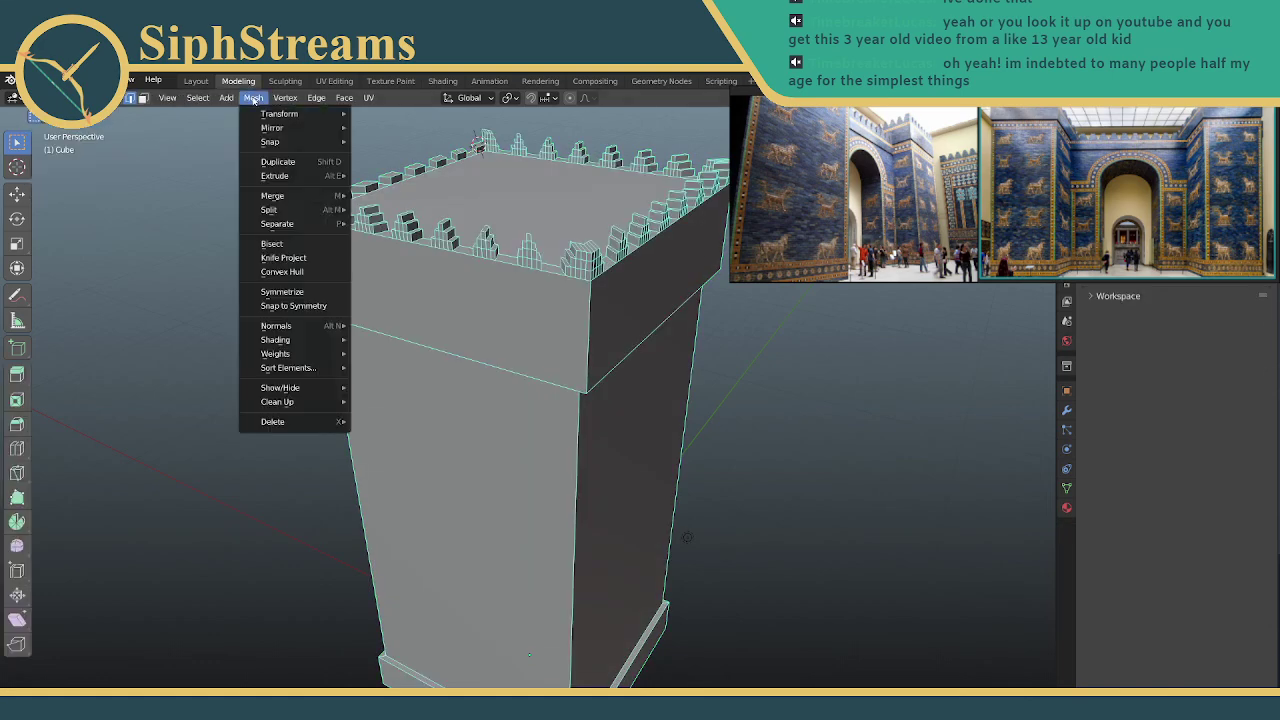
{"action": "left_click", "coordinate": [368, 98]}
{"action": "left_click", "coordinate": [369, 98]}
{"action": "left_click", "coordinate": [391, 112]}
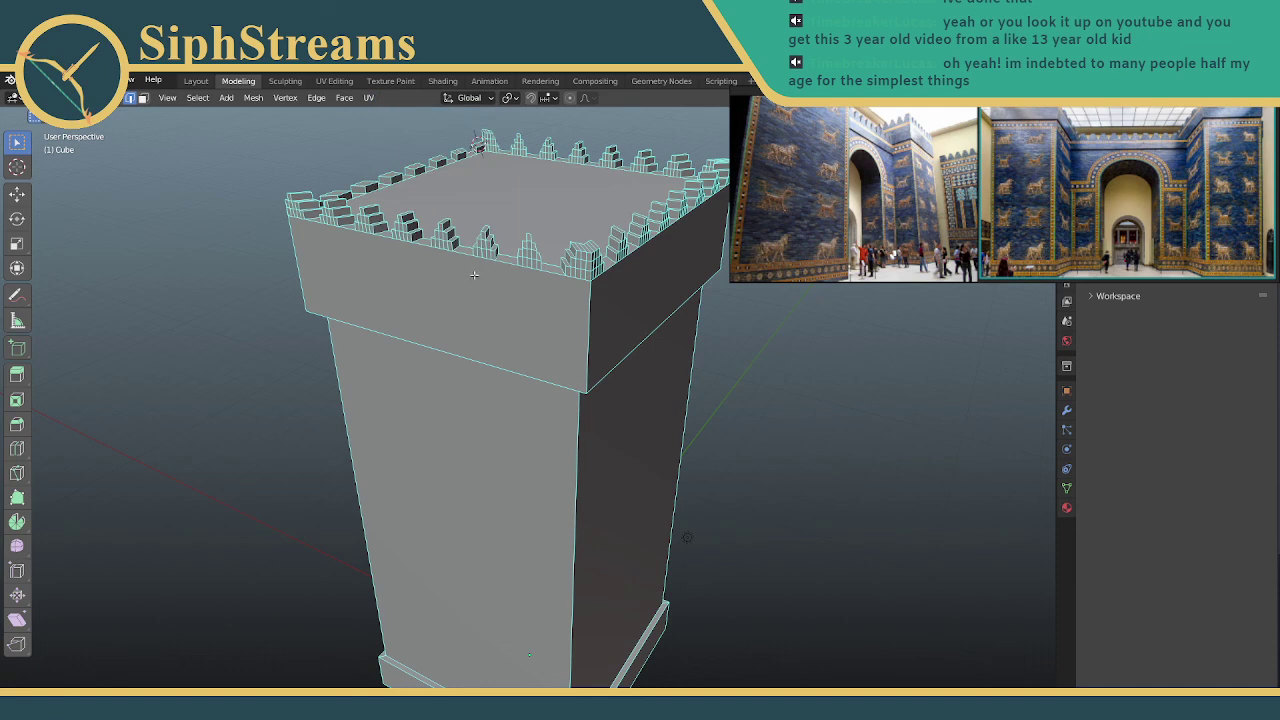
Switch to the UV Editing workspace and check the UV mapping and edge commands for the tower mesh
{"action": "scroll", "coordinate": [474, 274], "scroll_direction": "down", "scroll_amount": 4}
{"action": "scroll", "coordinate": [614, 429], "scroll_direction": "up", "scroll_amount": 2}
{"action": "left_click", "coordinate": [334, 80]}
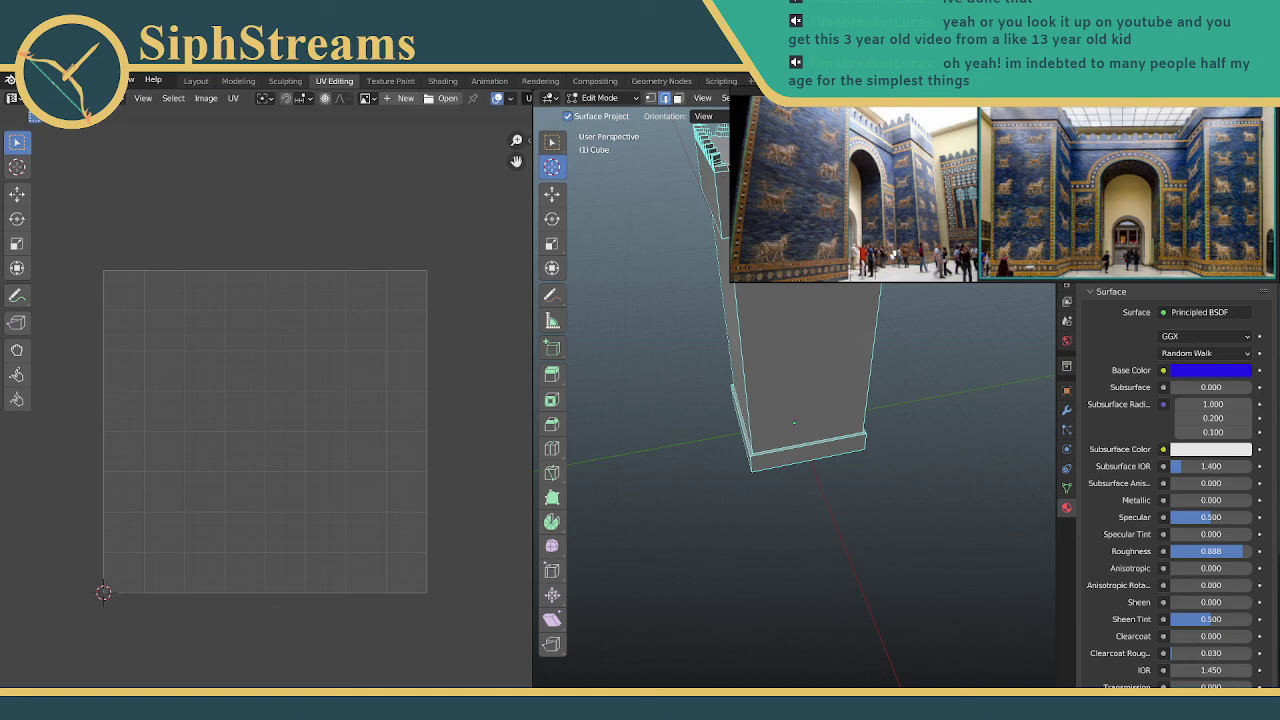
{"action": "key", "text": "u"}
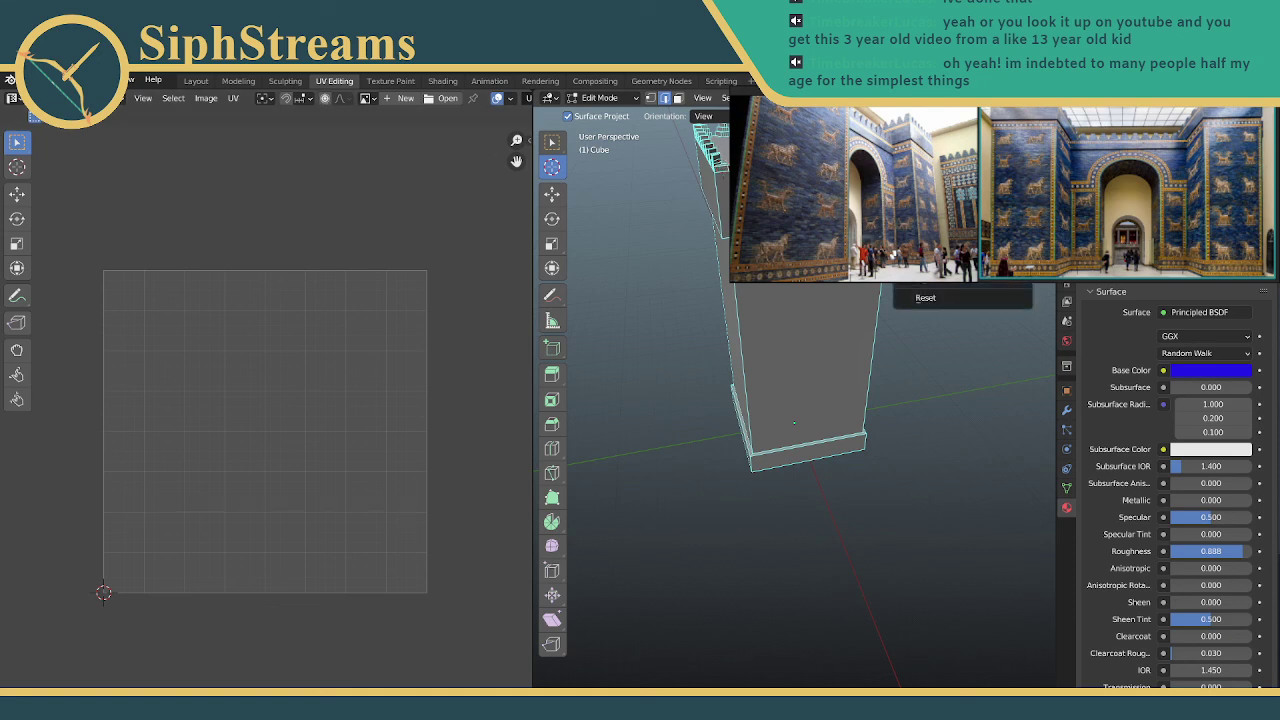
{"action": "key", "text": "Escape"}
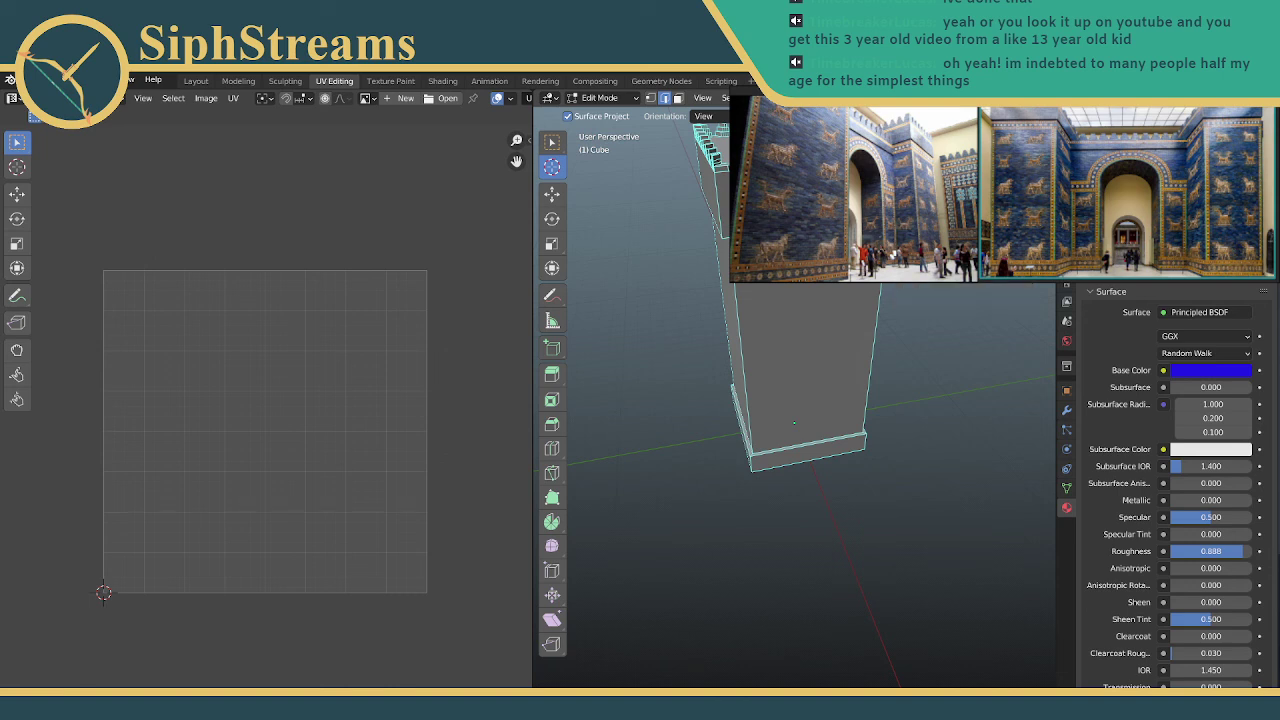
{"action": "right_click", "coordinate": [705, 268]}
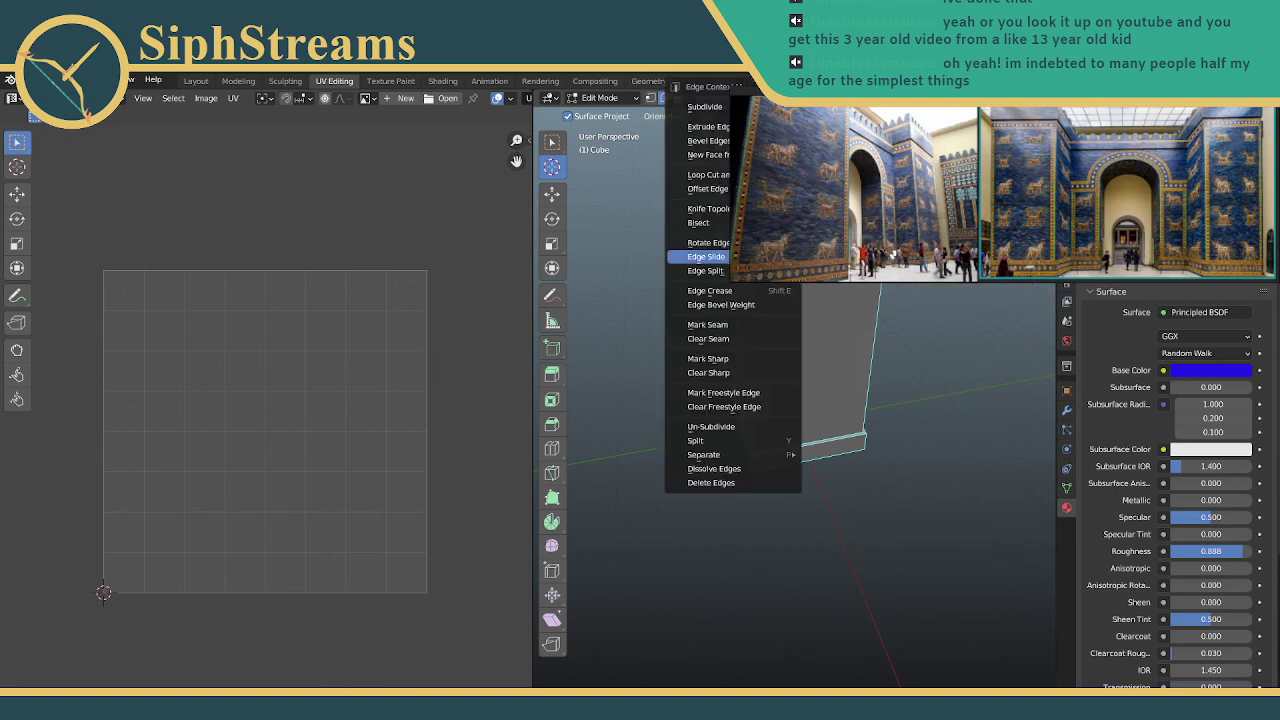
{"action": "left_click", "coordinate": [705, 270]}
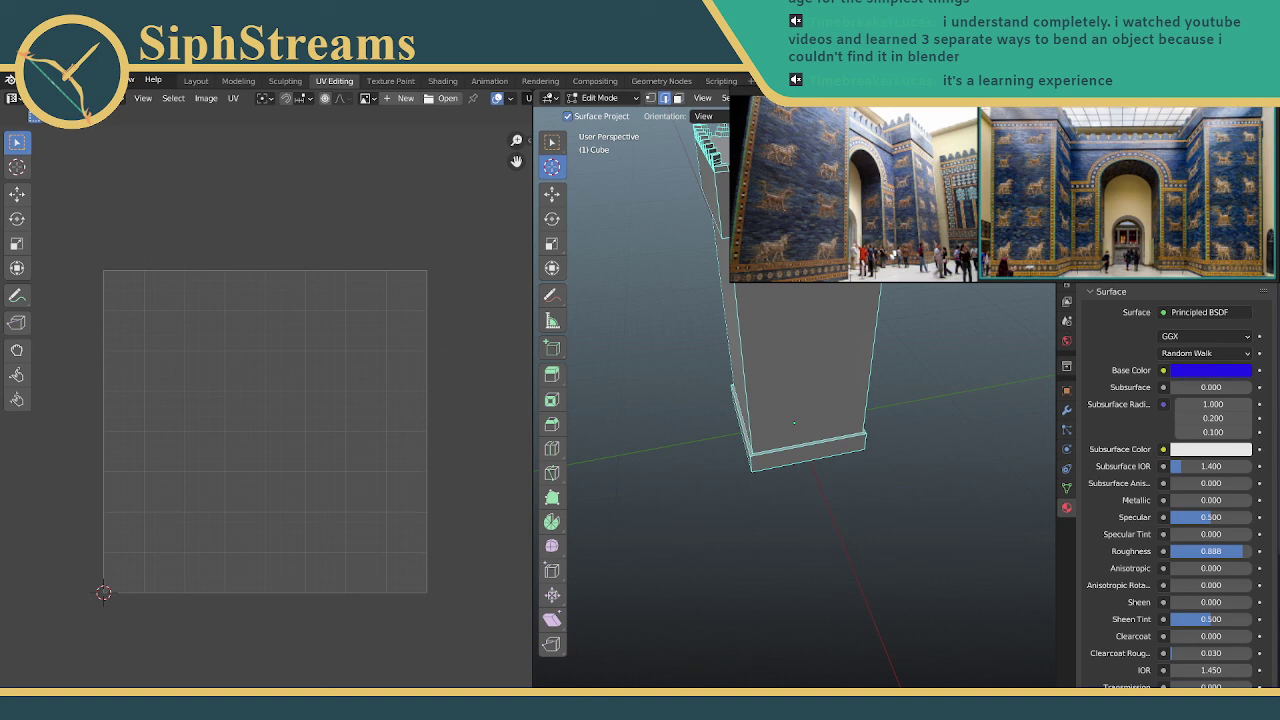
Toggle the tower to Object Mode and back to Edit Mode, and recheck the UV mapping commands
{"action": "left_click", "coordinate": [902, 98]}
{"action": "left_click", "coordinate": [602, 98]}
{"action": "left_click", "coordinate": [607, 114]}
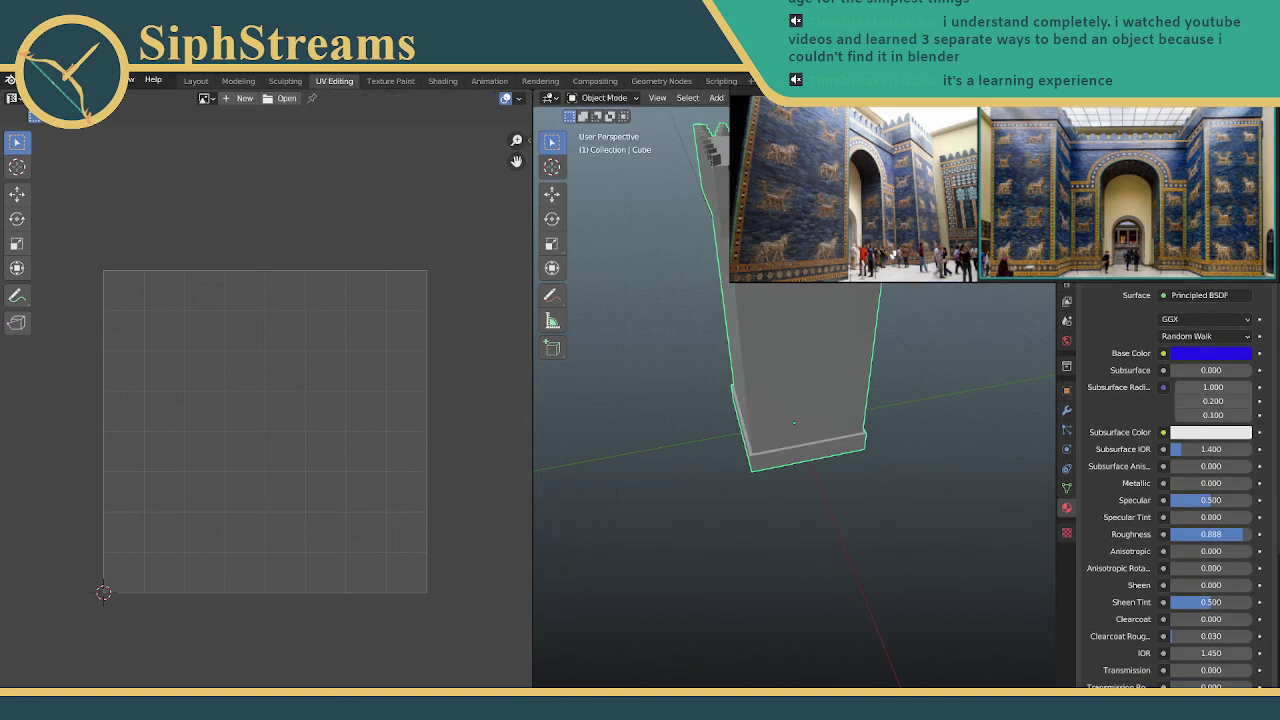
{"action": "left_click", "coordinate": [609, 98]}
{"action": "left_click", "coordinate": [612, 124]}
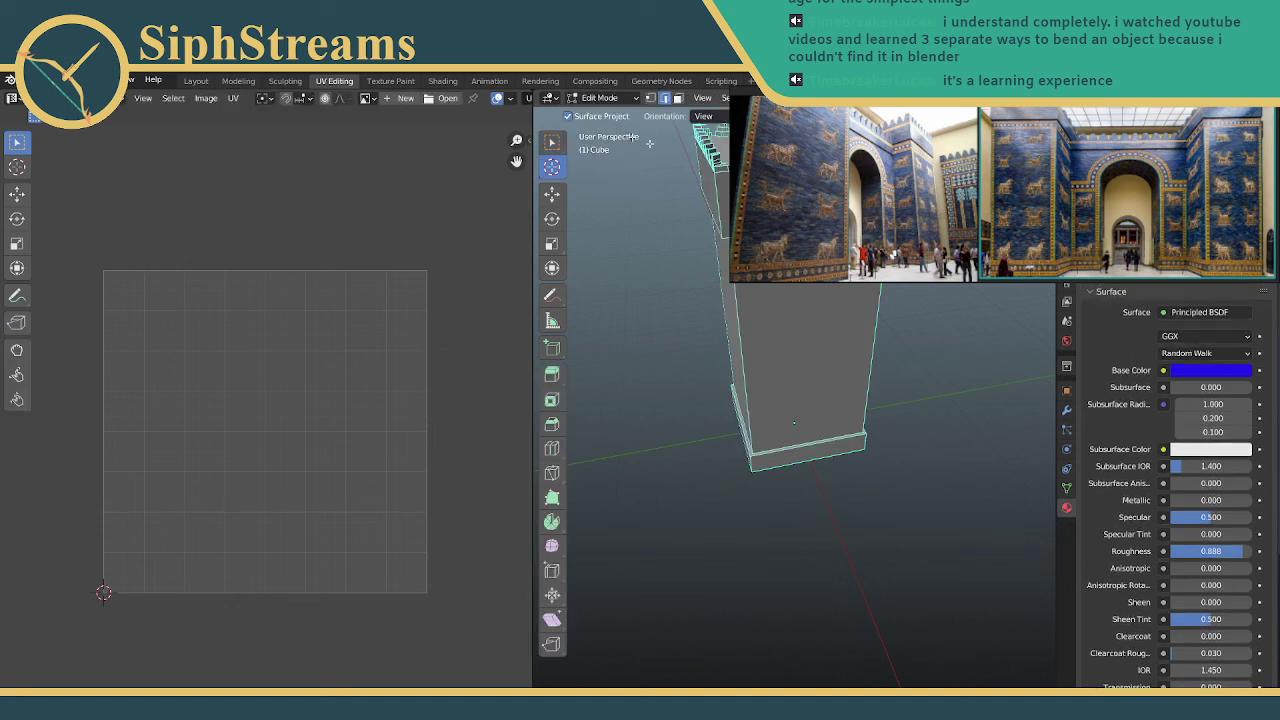
{"action": "key", "text": "u"}
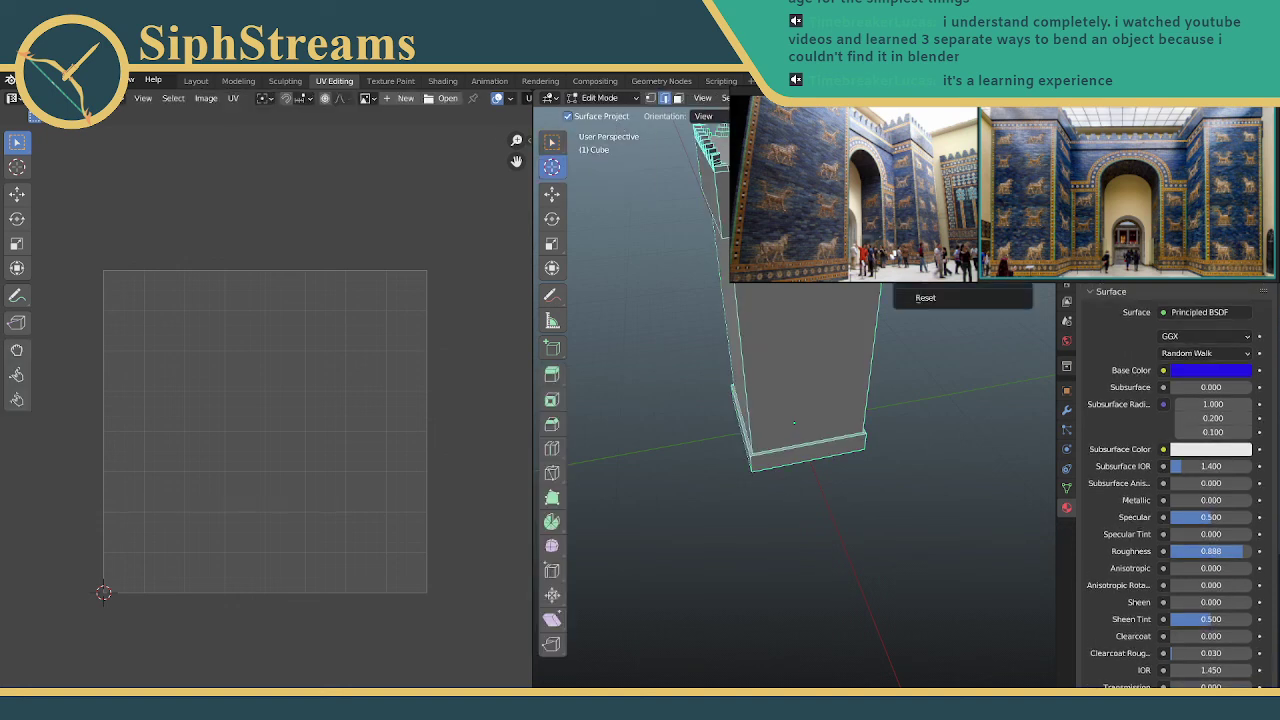
{"action": "key", "text": "Escape"}
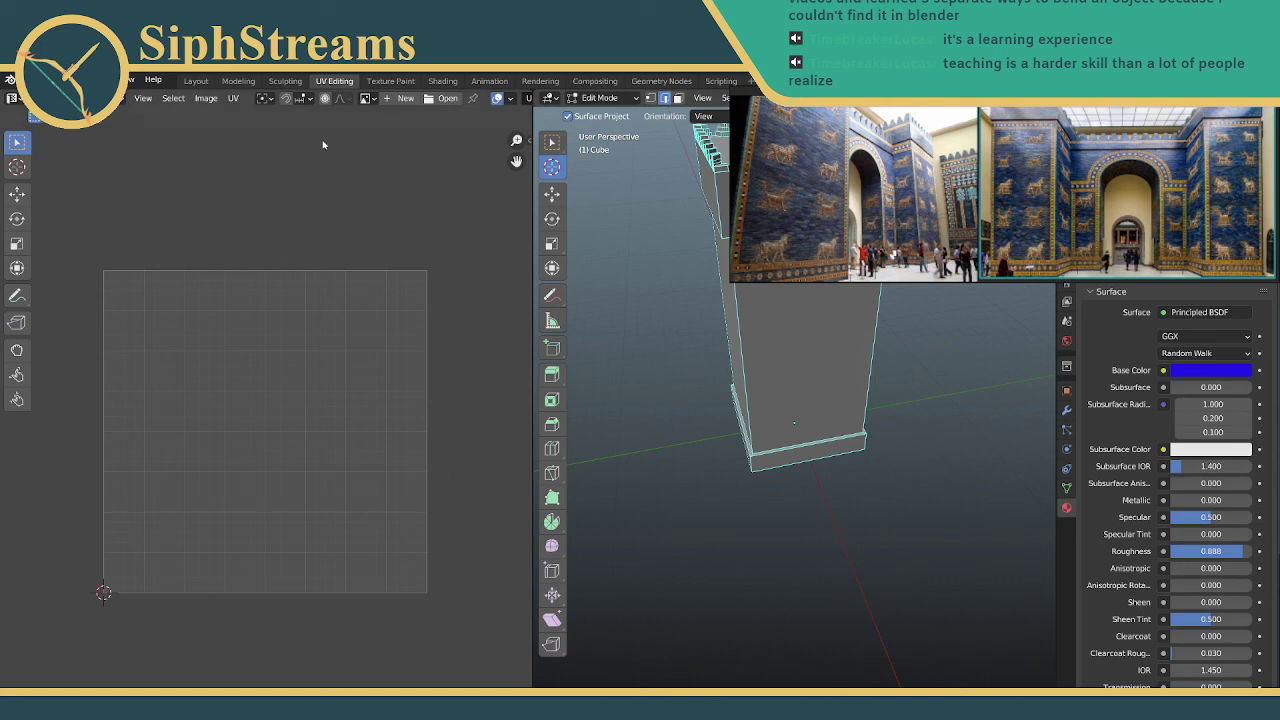
Inspect the tower's rim, walls and base from several angles and review the UV mapping commands
{"action": "middle_click_drag", "start_coordinate": [883, 338], "coordinate": [817, 345]}
{"action": "scroll", "coordinate": [817, 345], "scroll_direction": "up", "scroll_amount": 3}
{"action": "scroll", "coordinate": [810, 345], "scroll_direction": "down", "scroll_amount": 2}
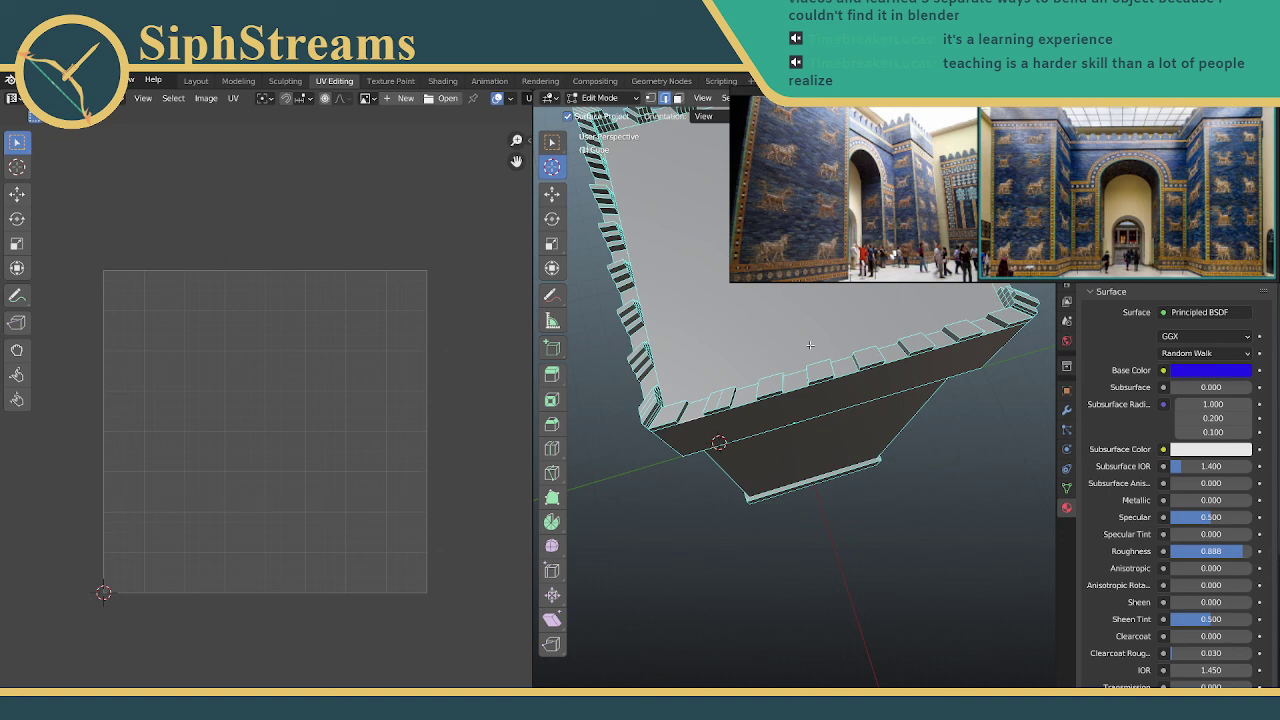
{"action": "scroll", "coordinate": [784, 330], "scroll_direction": "down", "scroll_amount": 1}
{"action": "scroll", "coordinate": [784, 330], "scroll_direction": "up", "scroll_amount": 2}
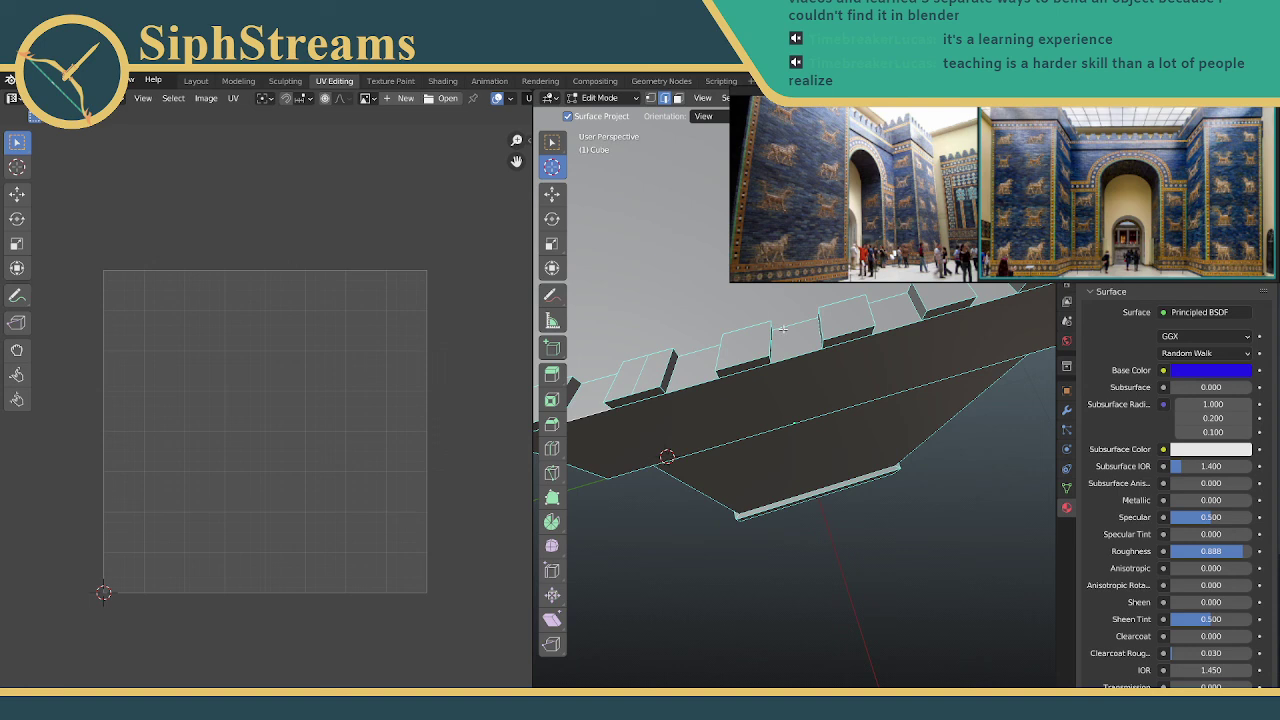
{"action": "left_click", "coordinate": [899, 98]}
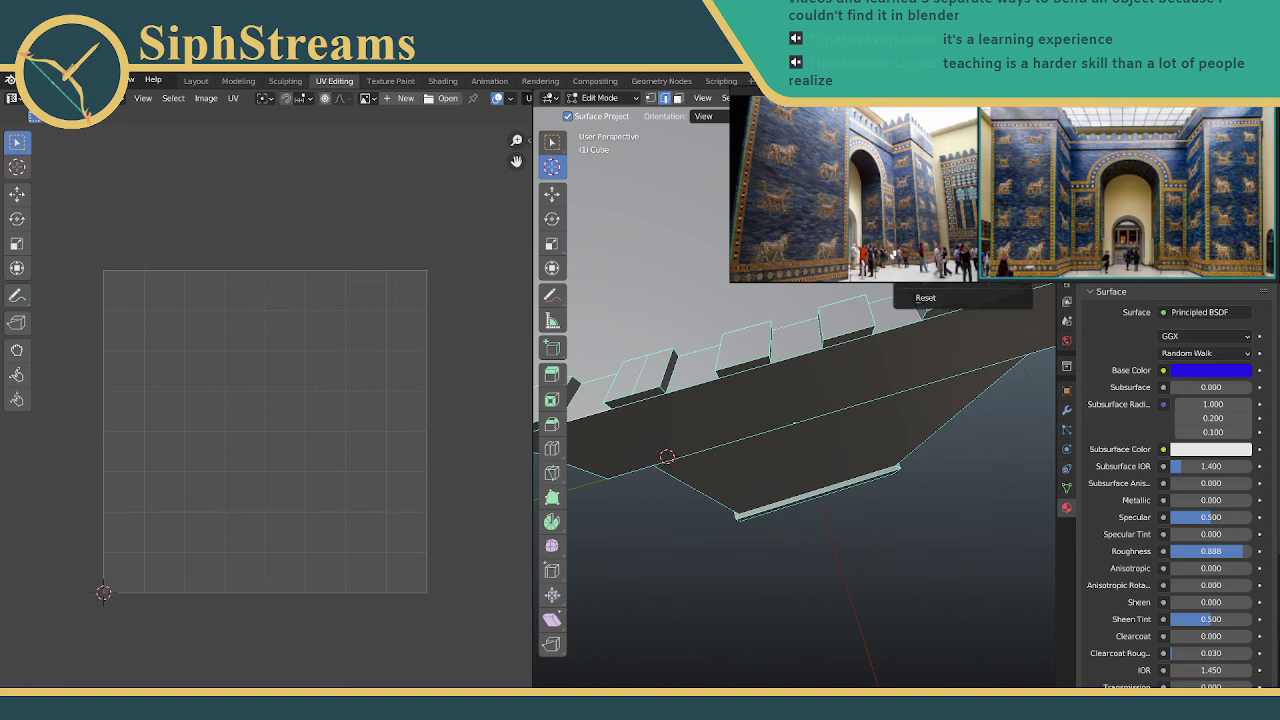
{"action": "left_click", "coordinate": [899, 98]}
{"action": "scroll", "coordinate": [740, 410], "scroll_direction": "down", "scroll_amount": 3}
{"action": "middle_click_drag", "start_coordinate": [740, 410], "coordinate": [835, 365]}
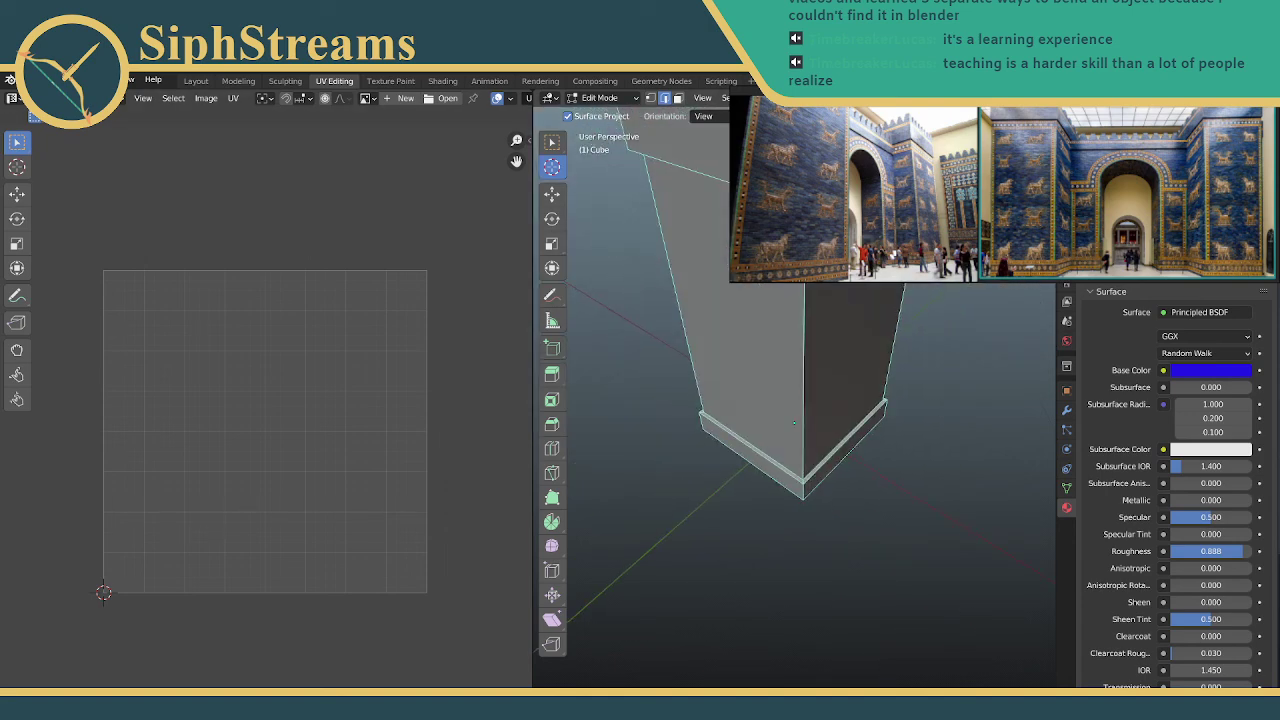
Activate the Select Box tool in the 3D viewport and check the UV mapping commands with the tower in view
{"action": "left_click", "coordinate": [552, 142]}
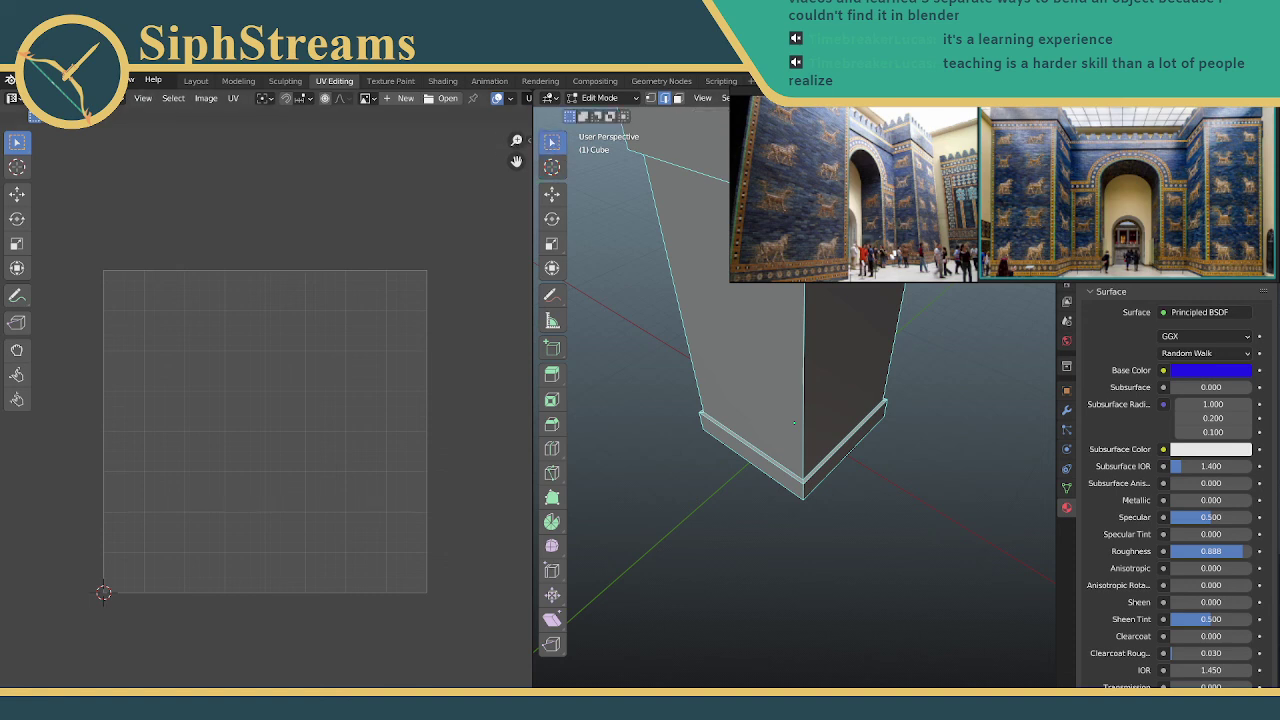
{"action": "left_click", "coordinate": [902, 98]}
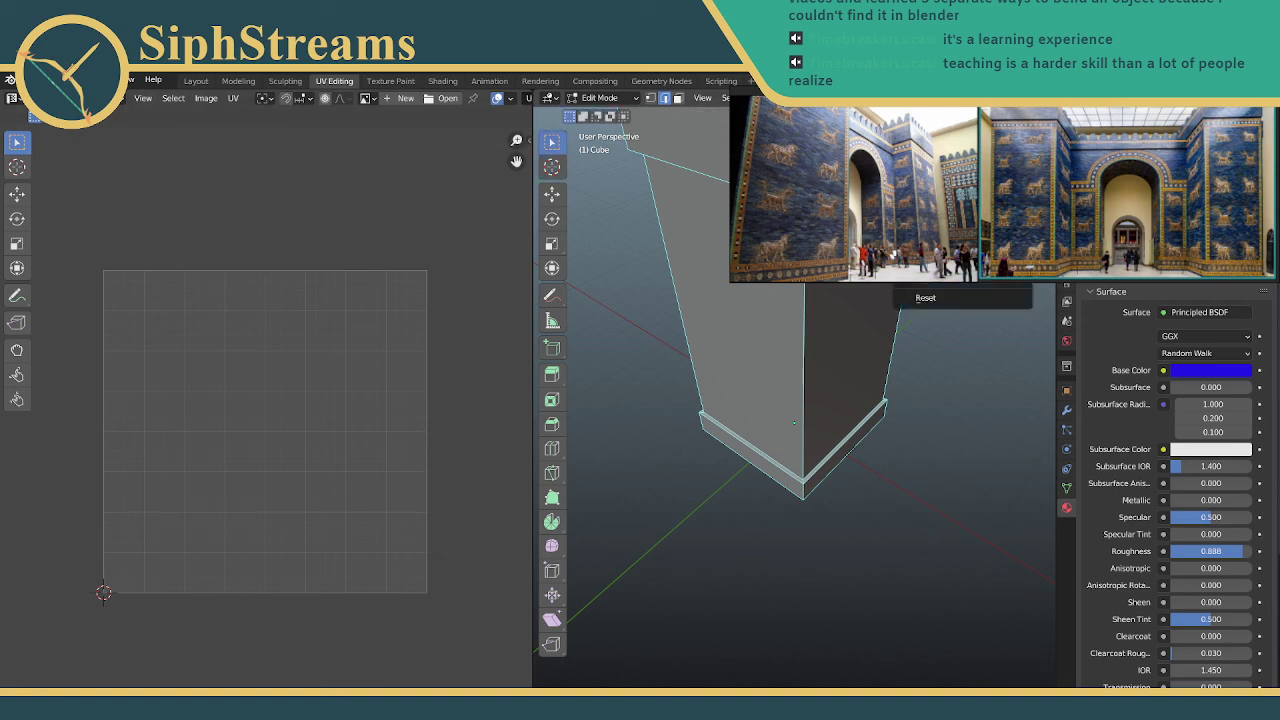
{"action": "scroll", "coordinate": [794, 423], "scroll_direction": "down", "scroll_amount": 3}
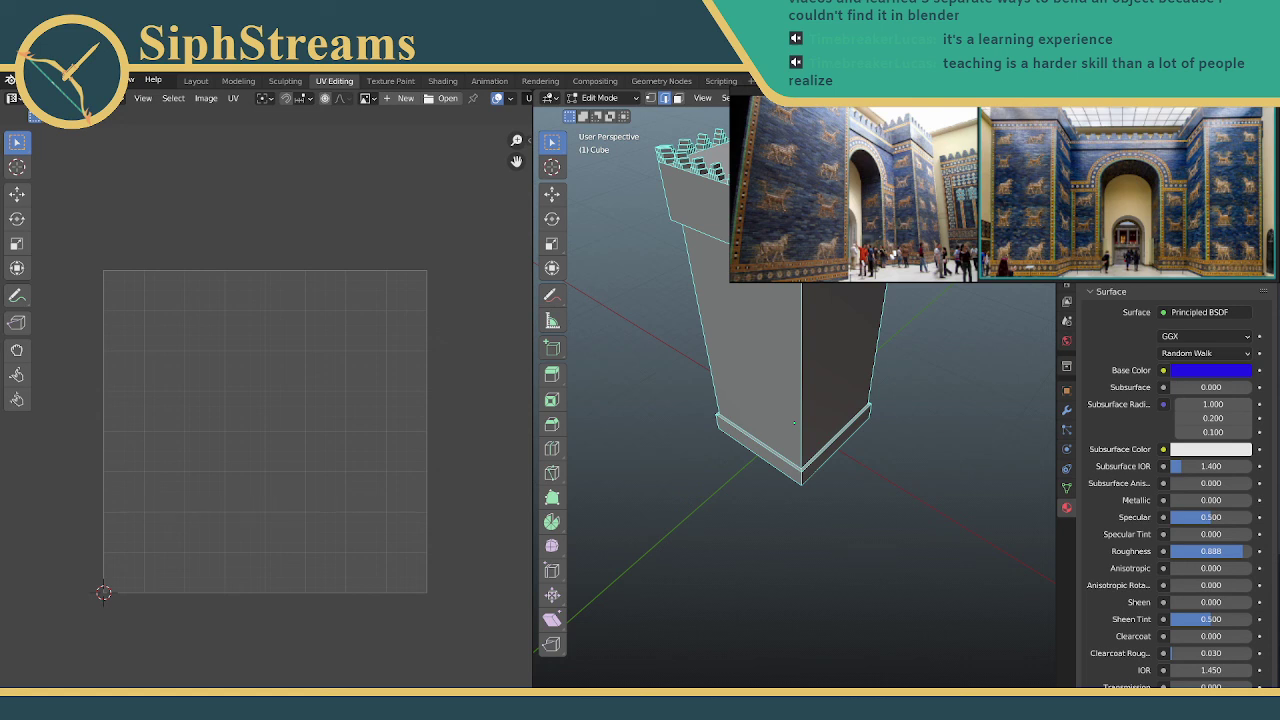
Select the tower's vertical corner edges along the wall and the crenellated rim
{"action": "middle_click_drag", "start_coordinate": [794, 423], "coordinate": [794, 345]}
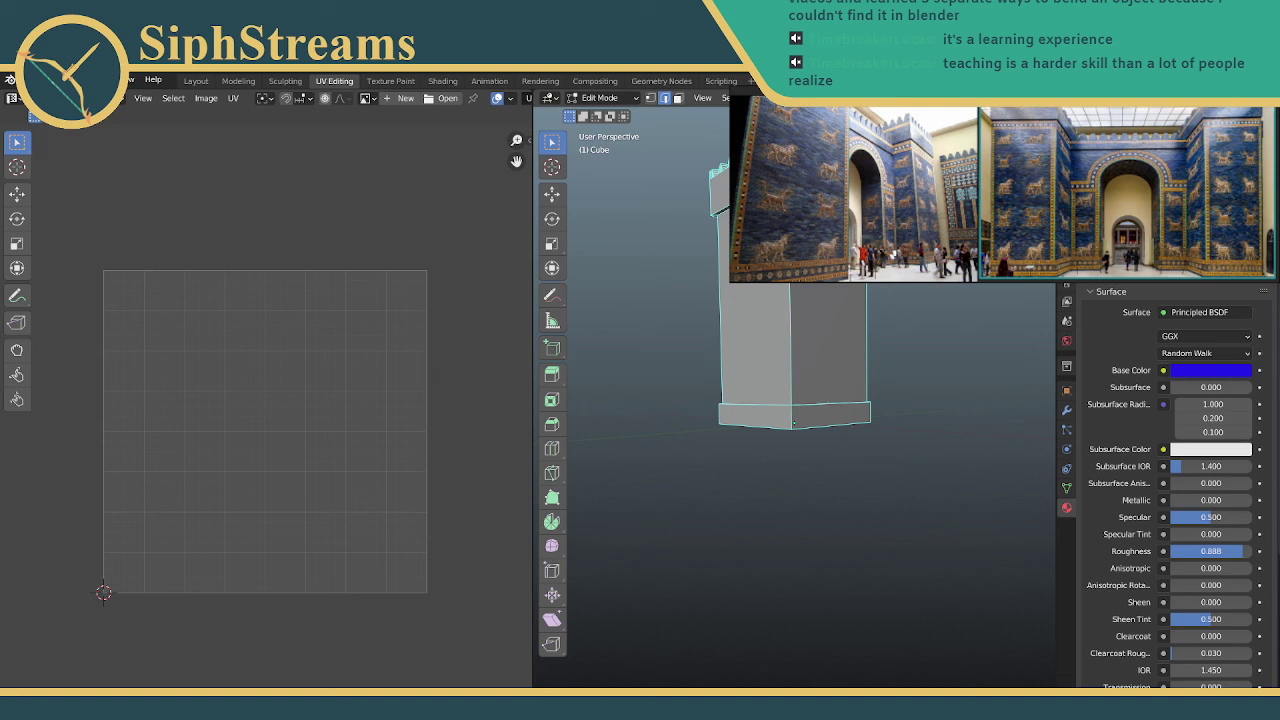
{"action": "middle_click_drag", "start_coordinate": [806, 386], "coordinate": [806, 467]}
{"action": "scroll", "coordinate": [800, 474], "scroll_direction": "up", "scroll_amount": 4}
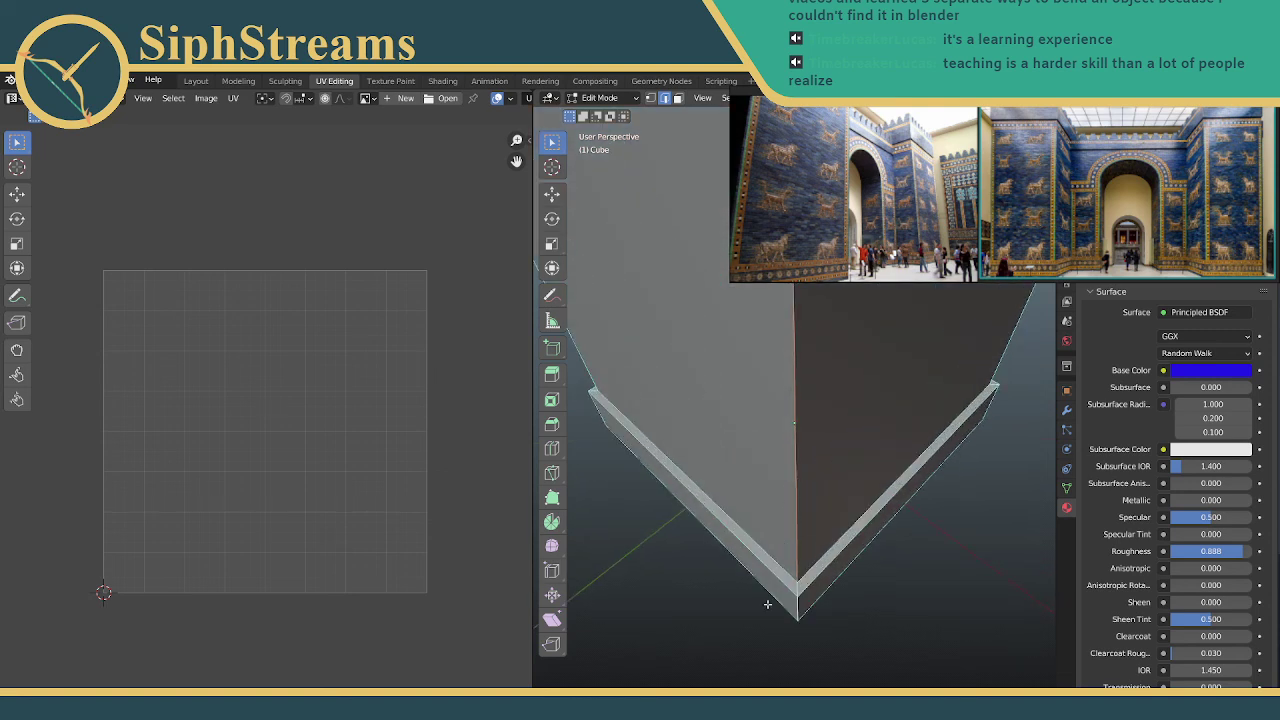
{"action": "middle_click_drag", "start_coordinate": [797, 592], "coordinate": [792, 360]}
{"action": "scroll", "coordinate": [798, 399], "scroll_direction": "down", "scroll_amount": 8}
{"action": "scroll", "coordinate": [792, 360], "scroll_direction": "up", "scroll_amount": 5}
{"action": "middle_click_drag", "start_coordinate": [794, 275], "coordinate": [803, 382]}
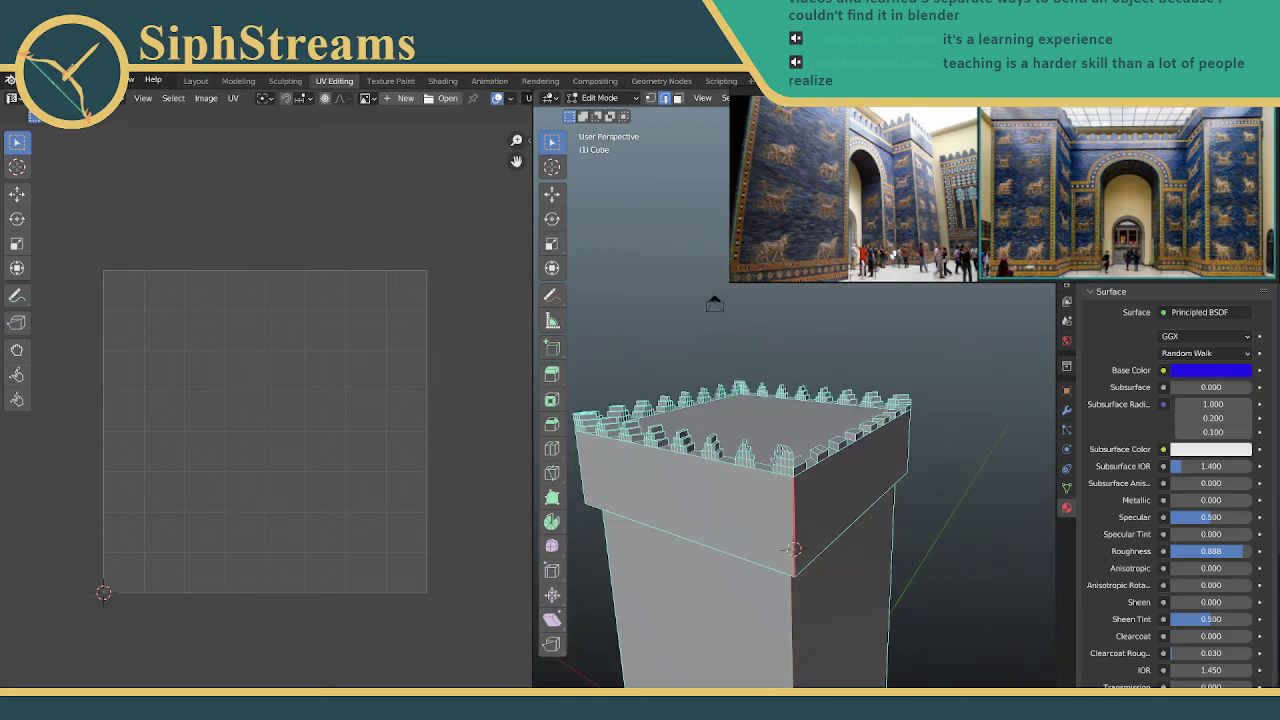
{"action": "scroll", "coordinate": [790, 548], "scroll_direction": "up", "scroll_amount": 4}
{"action": "middle_click_drag", "start_coordinate": [780, 449], "coordinate": [825, 378]}
{"action": "scroll", "coordinate": [777, 430], "scroll_direction": "down", "scroll_amount": 4}
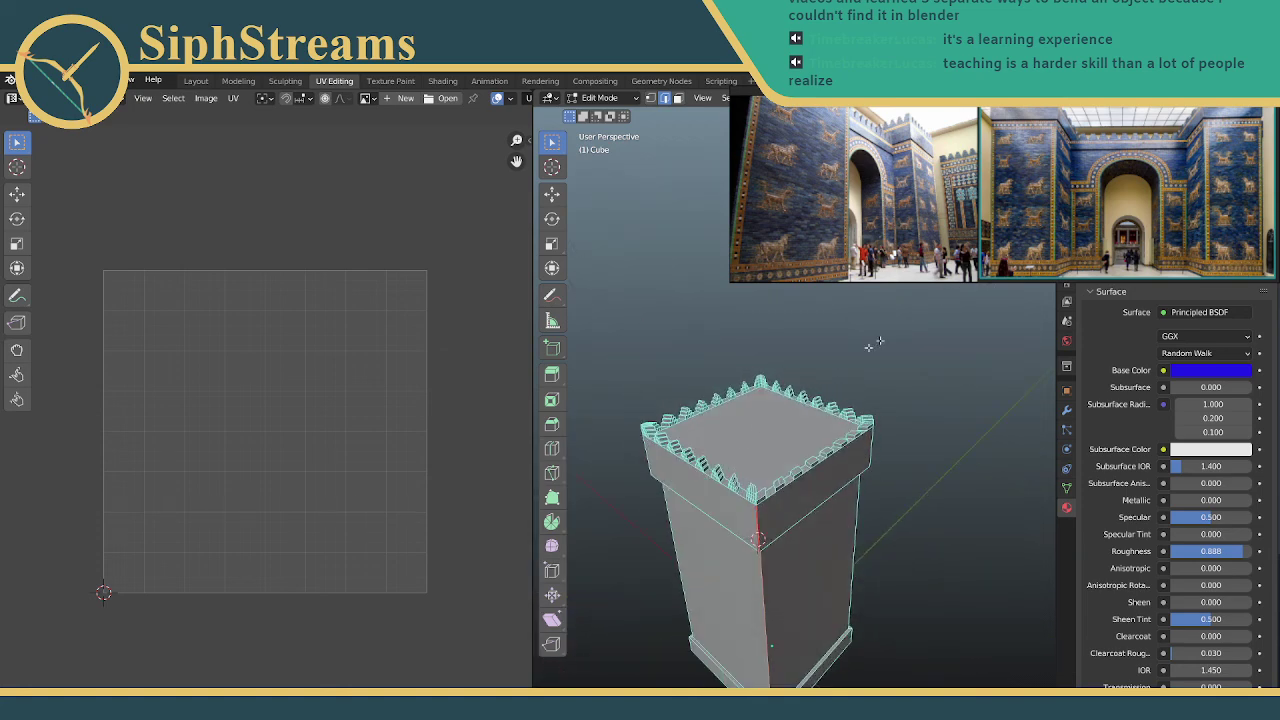
Review the 3D viewport's UV mapping commands with the tower's corner edges selected
{"action": "left_click", "coordinate": [904, 98]}
{"action": "left_click", "coordinate": [904, 98]}
{"action": "left_click", "coordinate": [904, 98]}
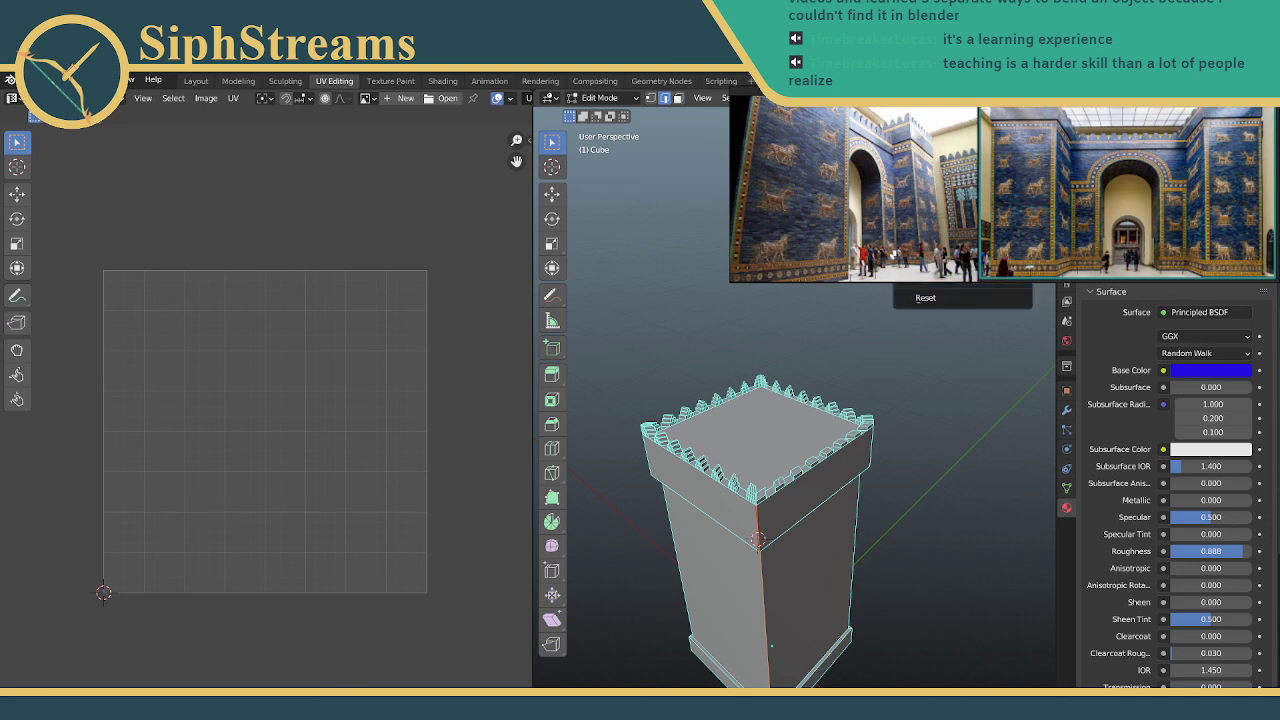
{"action": "left_click", "coordinate": [904, 98]}
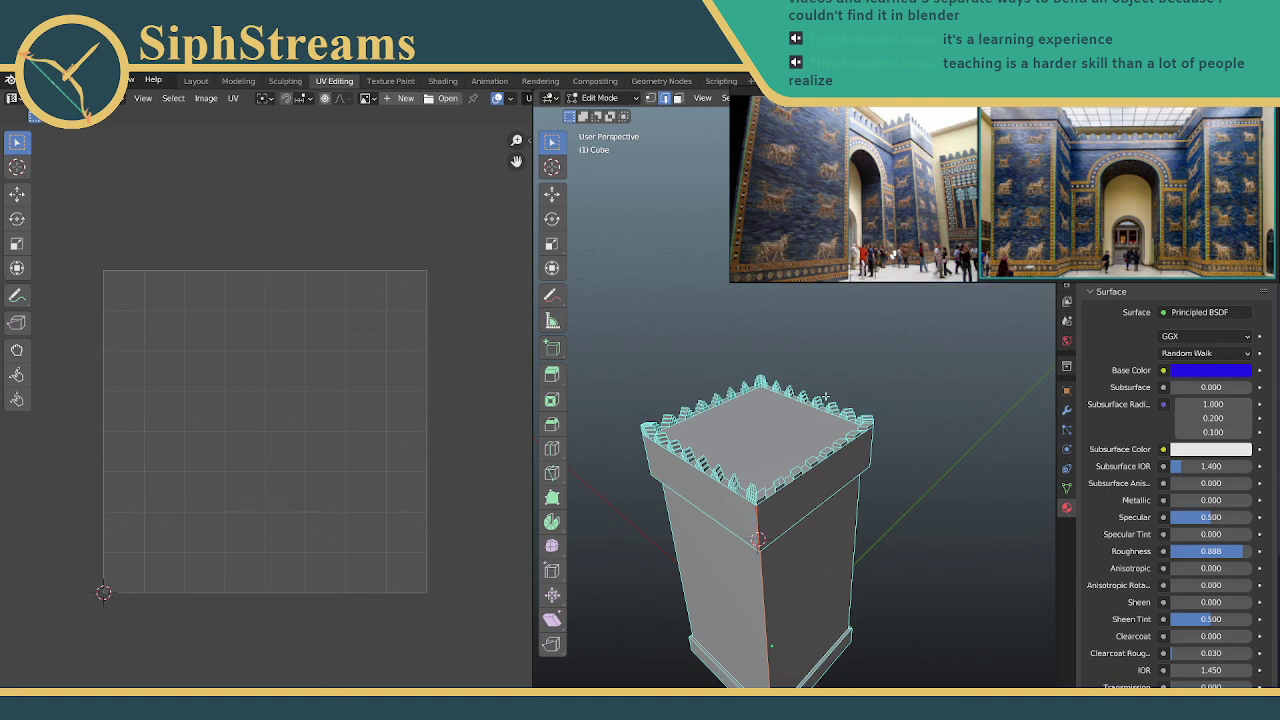
{"action": "left_click", "coordinate": [904, 98]}
Try to unwrap the tower mesh from the UV editor using the standard Unwrap method
{"action": "left_click", "coordinate": [174, 99]}
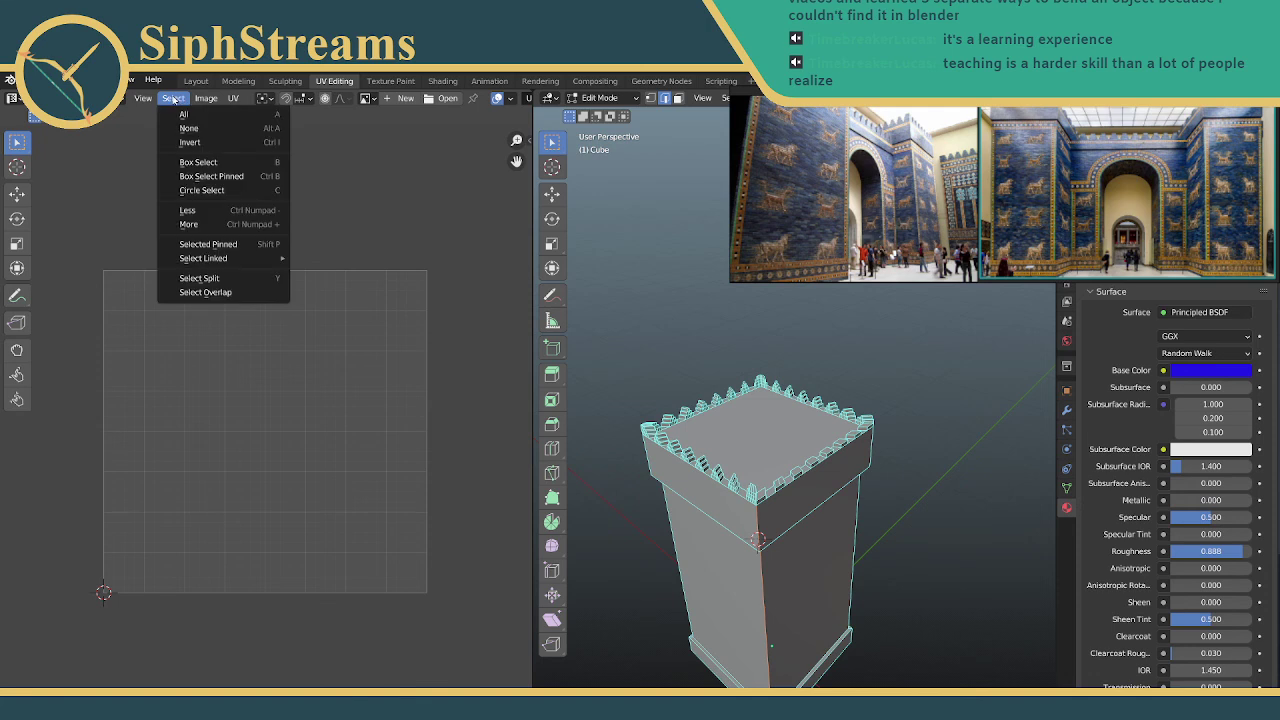
{"action": "mouse_move", "coordinate": [233, 98]}
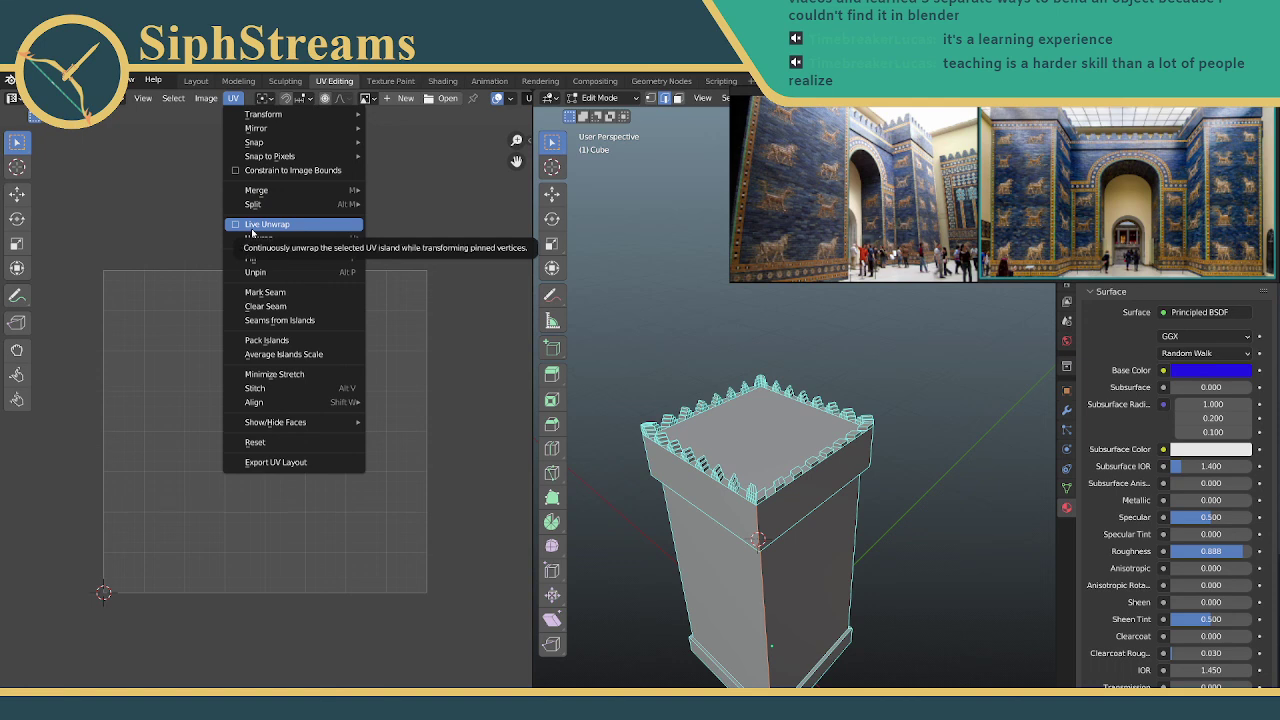
{"action": "mouse_move", "coordinate": [258, 240]}
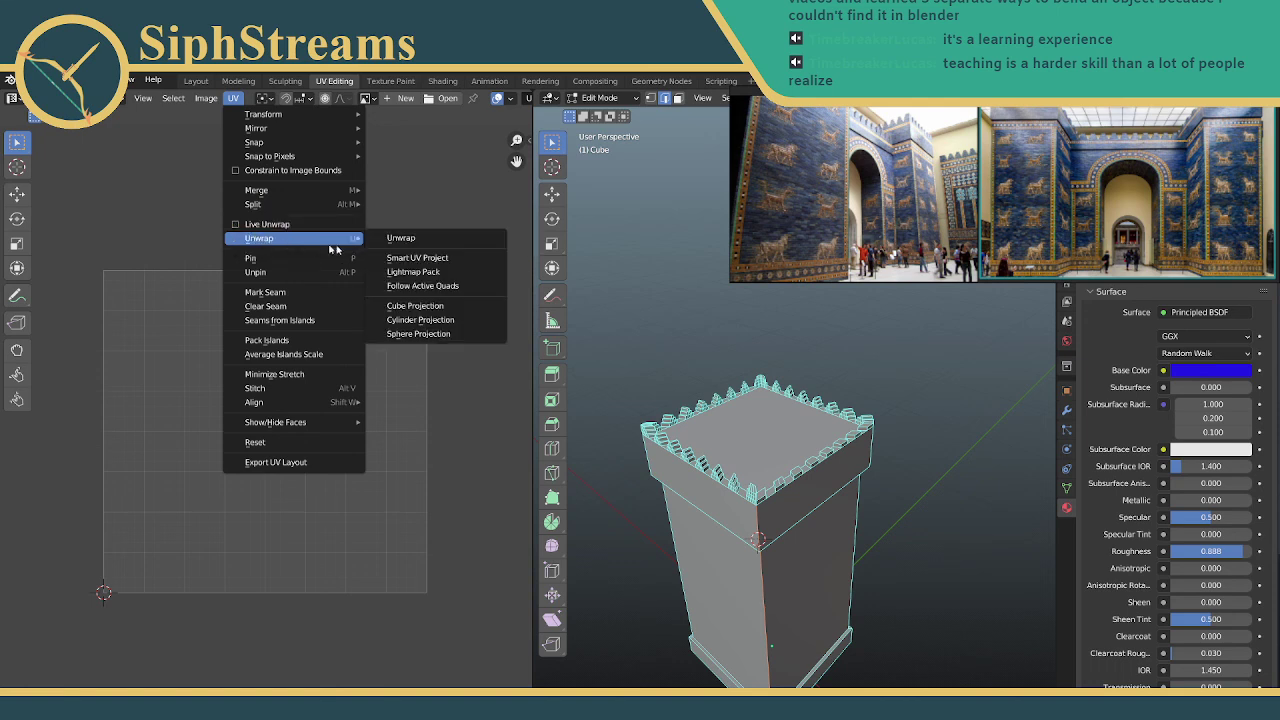
{"action": "left_click", "coordinate": [411, 236]}
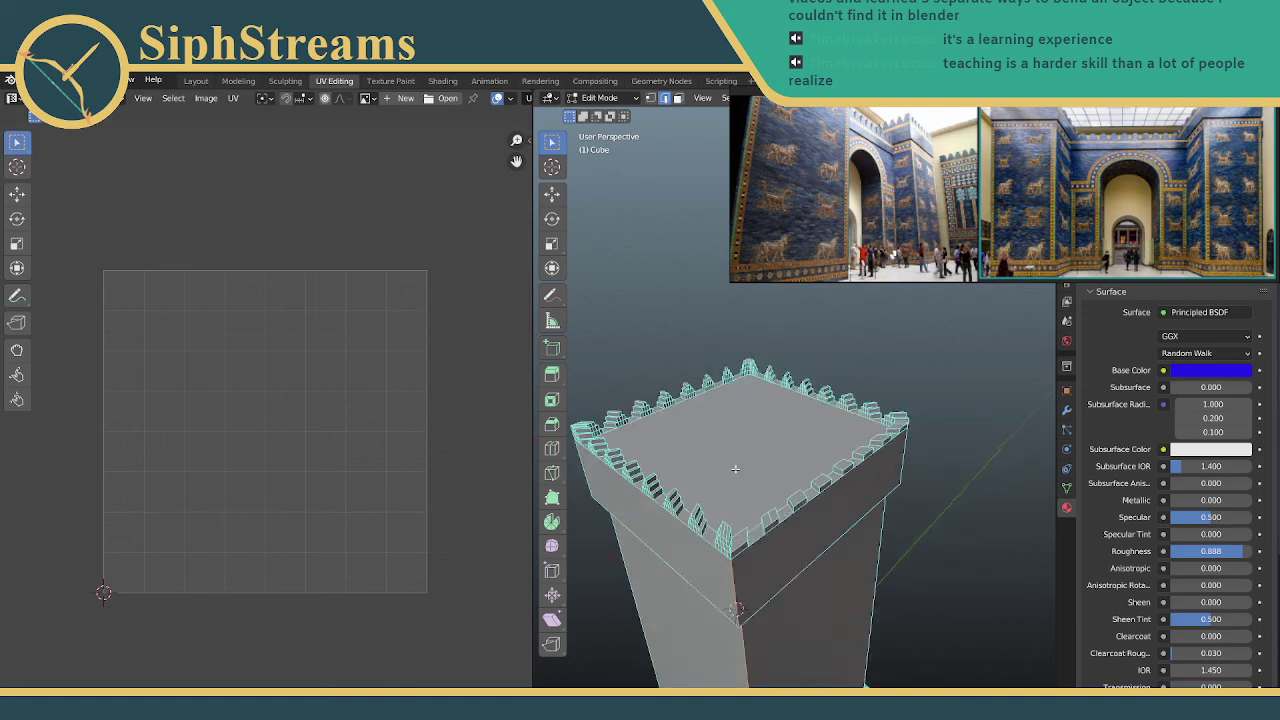
Examine the stepped merlons and top rim up close, plus the tower's walls and underside from several angles
{"action": "scroll", "coordinate": [733, 470], "scroll_direction": "up", "scroll_amount": 10}
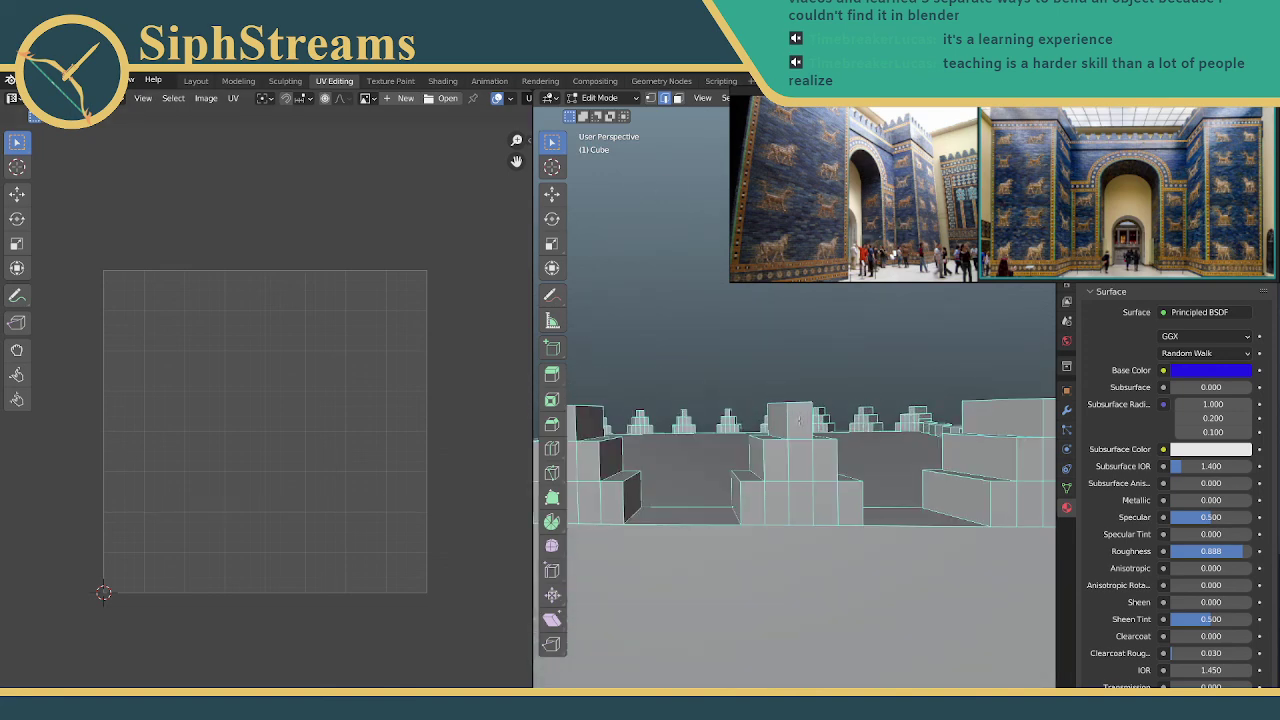
{"action": "scroll", "coordinate": [800, 418], "scroll_direction": "up", "scroll_amount": 3}
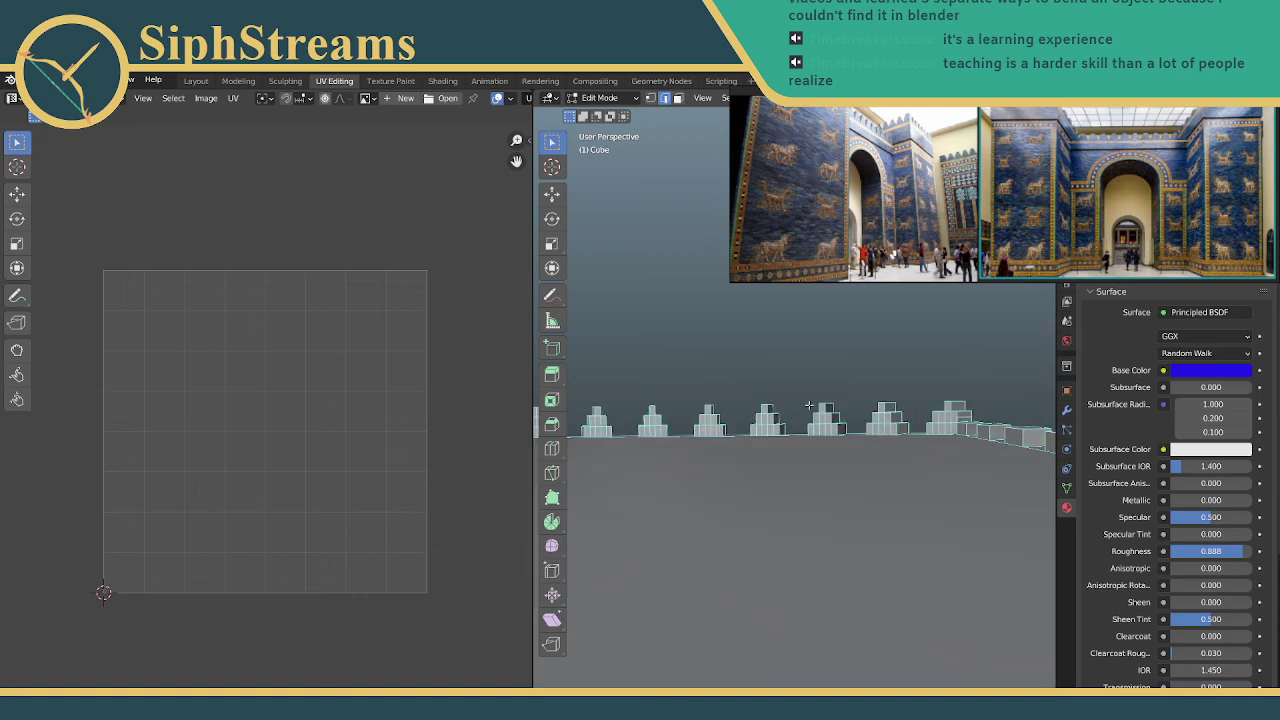
{"action": "scroll", "coordinate": [809, 404], "scroll_direction": "down", "scroll_amount": 4}
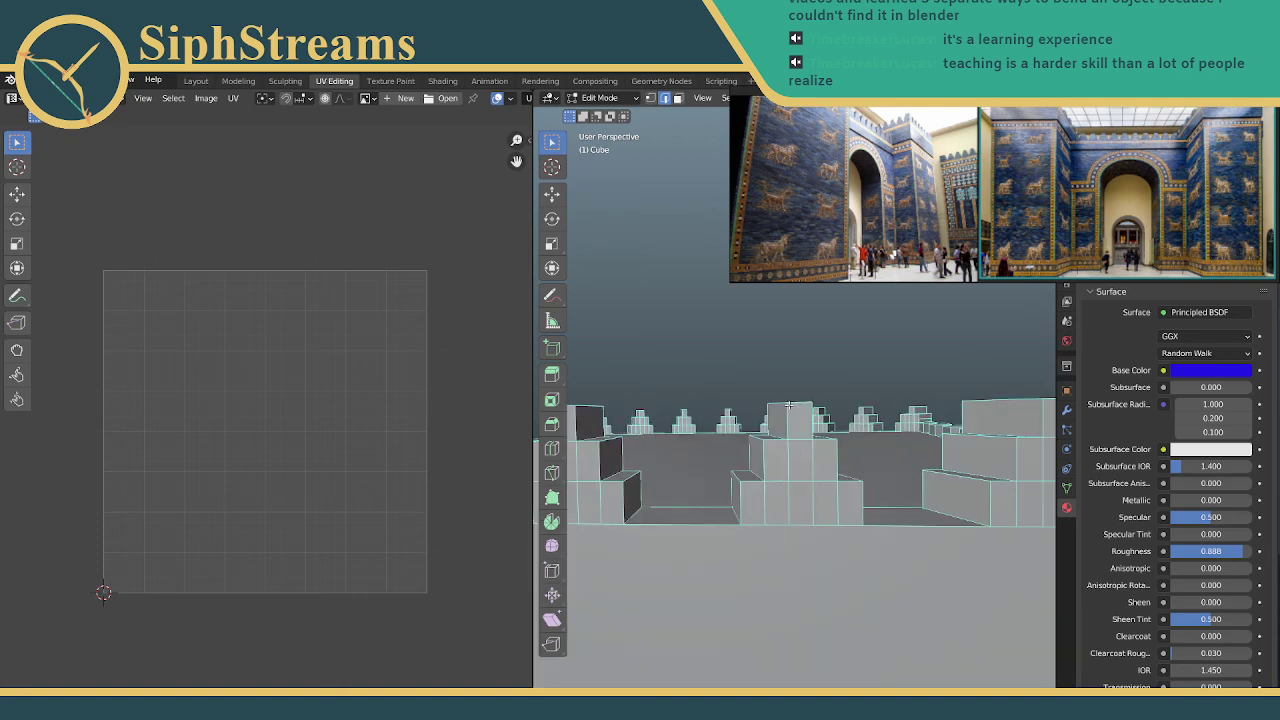
{"action": "scroll", "coordinate": [774, 429], "scroll_direction": "down", "scroll_amount": 3}
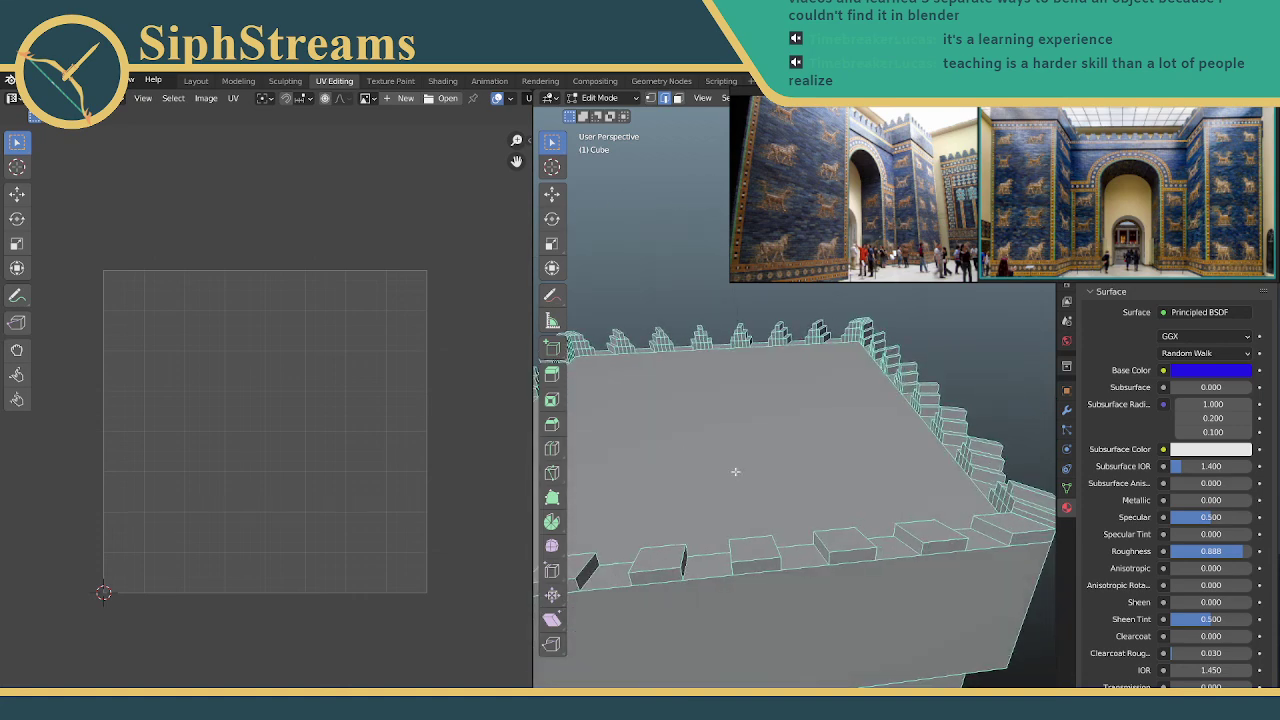
{"action": "middle_click_drag", "start_coordinate": [692, 433], "coordinate": [804, 446]}
{"action": "scroll", "coordinate": [804, 446], "scroll_direction": "down", "scroll_amount": 3}
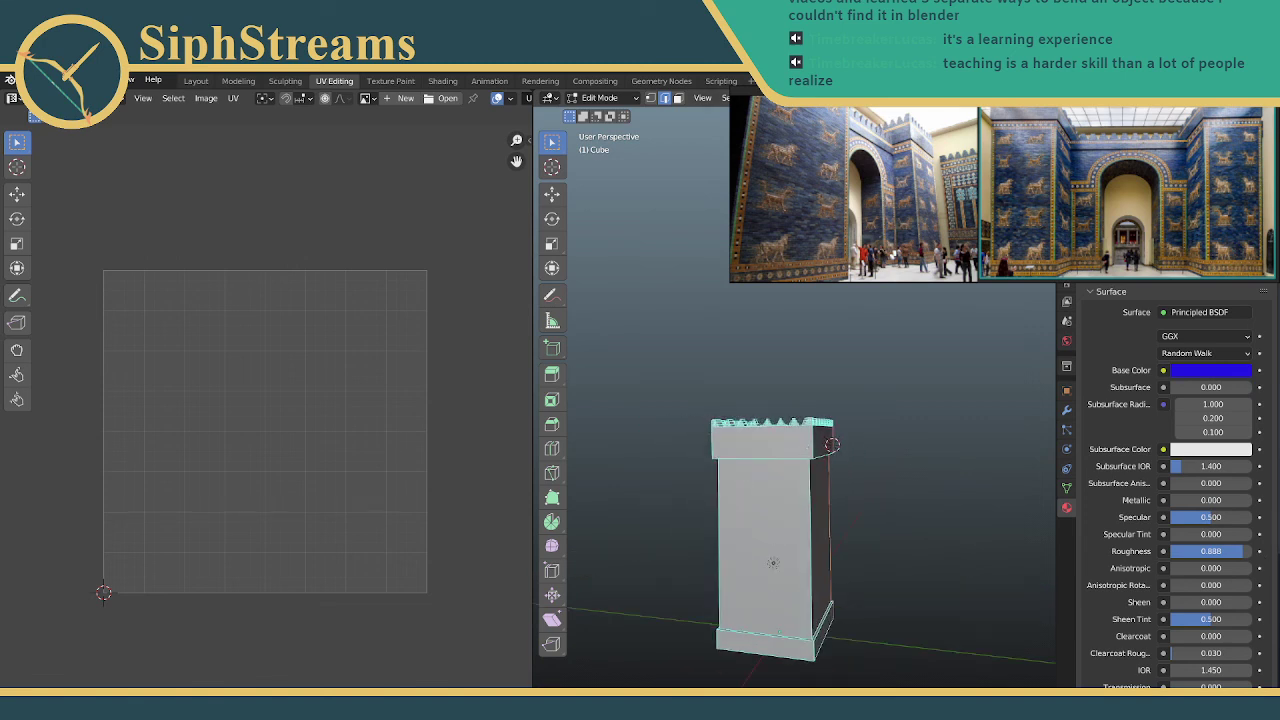
{"action": "scroll", "coordinate": [1150, 490], "scroll_direction": "up", "scroll_amount": 1}
{"action": "scroll", "coordinate": [762, 419], "scroll_direction": "up", "scroll_amount": 1}
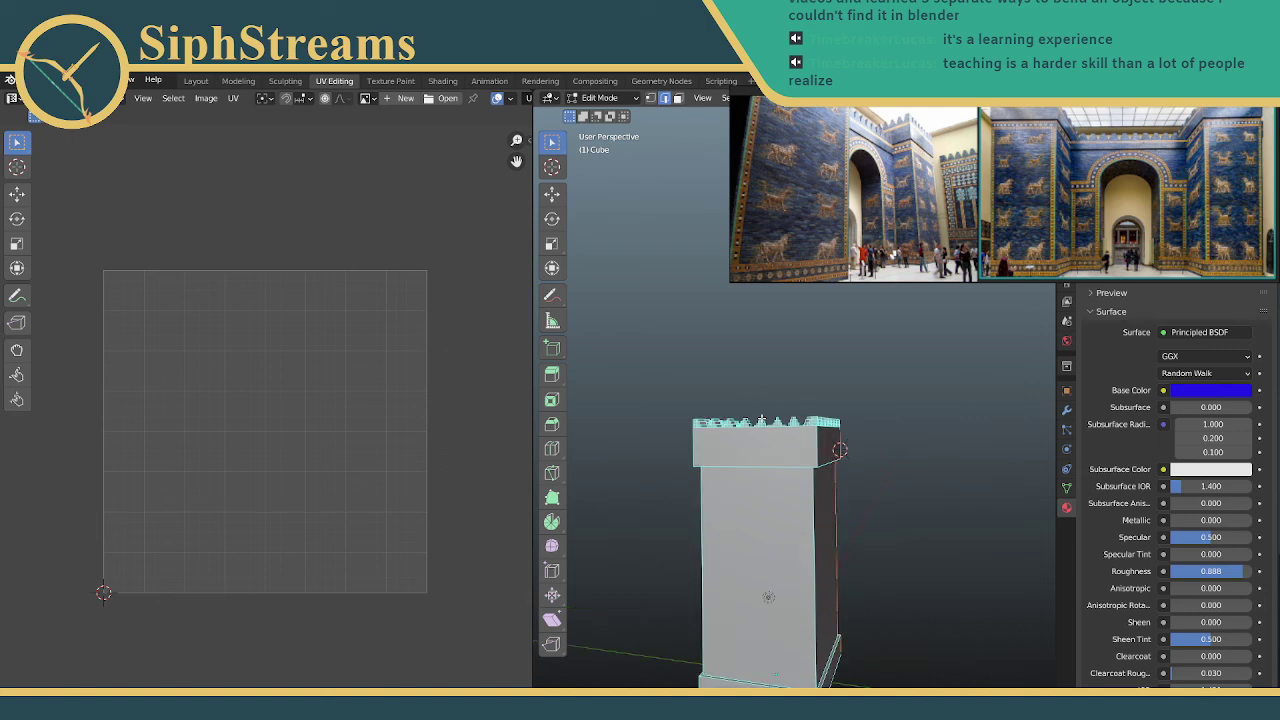
{"action": "middle_click_drag", "start_coordinate": [762, 419], "coordinate": [868, 357]}
{"action": "middle_click_drag", "start_coordinate": [815, 435], "coordinate": [528, 218]}
{"action": "scroll", "coordinate": [795, 320], "scroll_direction": "up", "scroll_amount": 3}
{"action": "scroll", "coordinate": [649, 265], "scroll_direction": "down", "scroll_amount": 2}
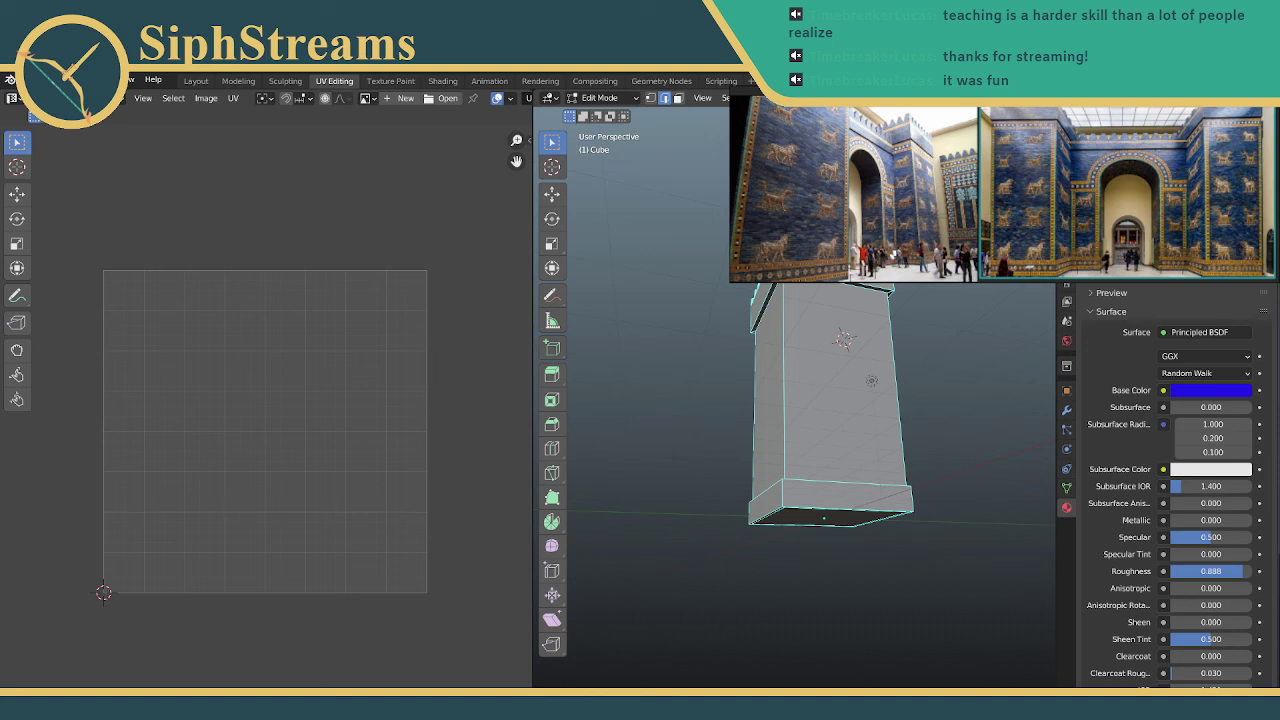
Switch to the Twitch Stream Manager window in the browser
{"action": "left_click", "coordinate": [1210, 390]}
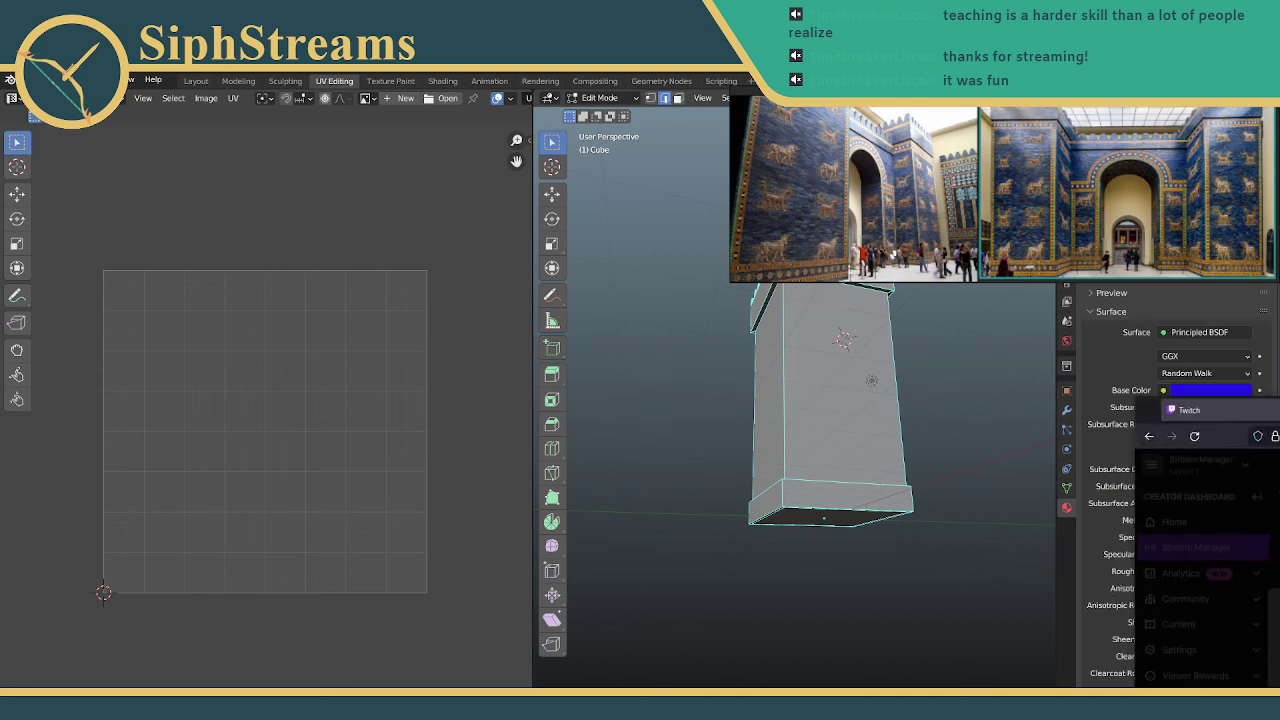